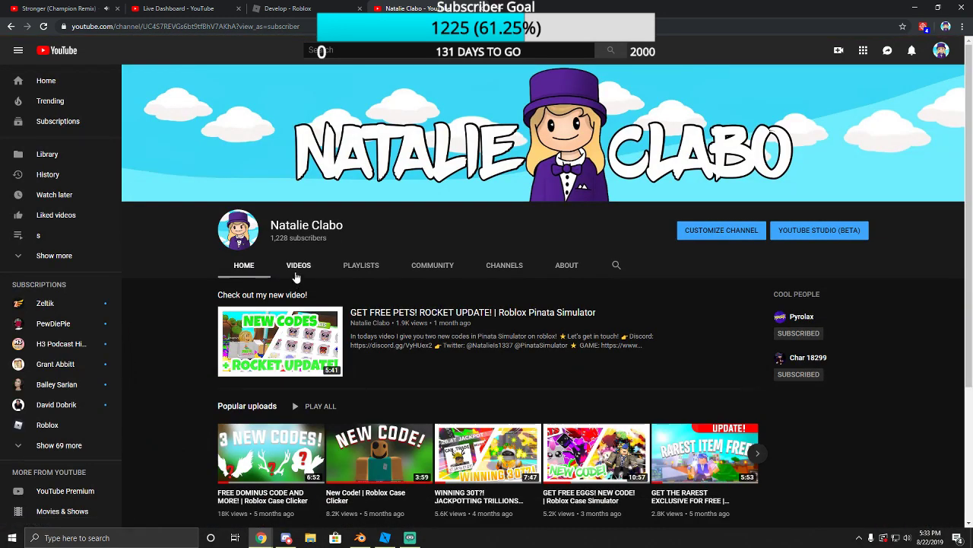
# View the channel's uploaded videos and slightly lower the volume of the background music video.
pyautogui.click(297, 268)
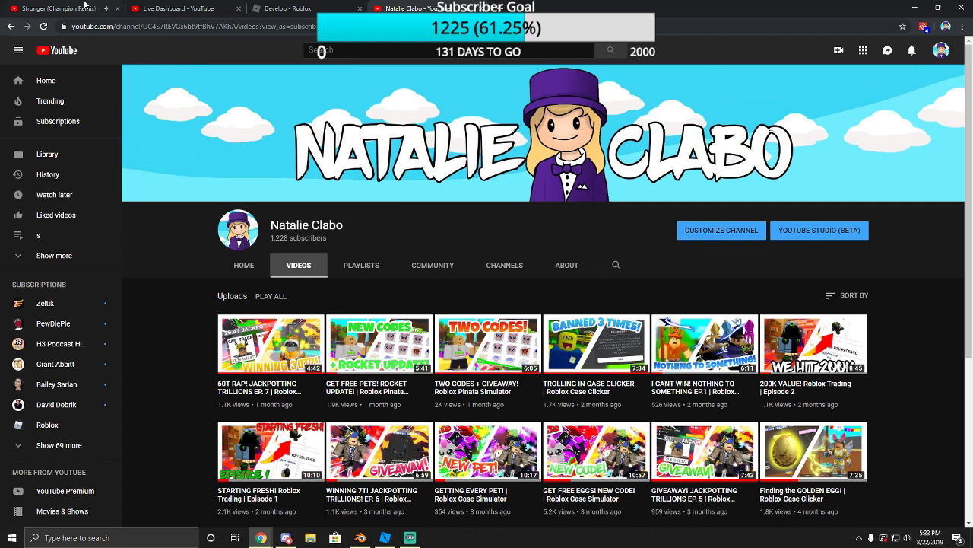
pyautogui.click(74, 8)
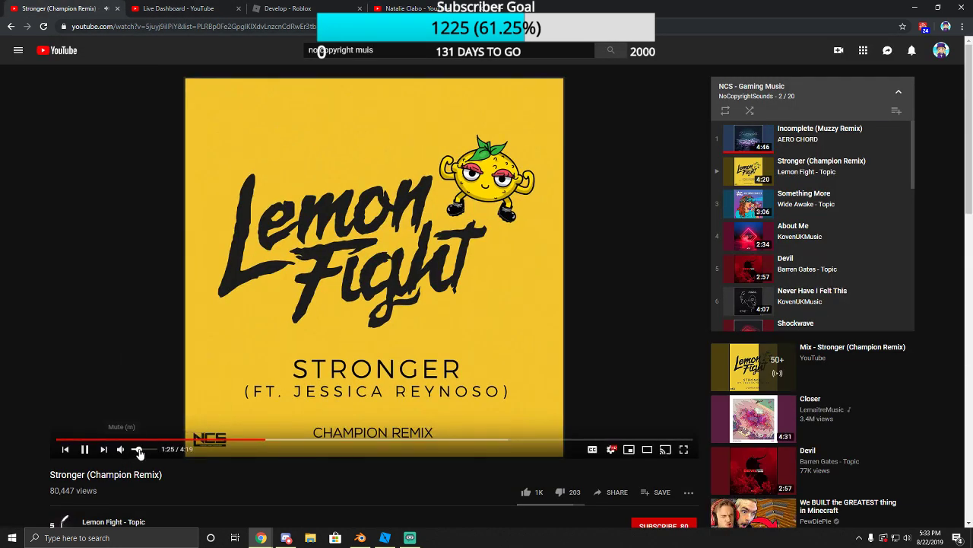
pyautogui.moveTo(137, 449); pyautogui.dragTo(134, 449)
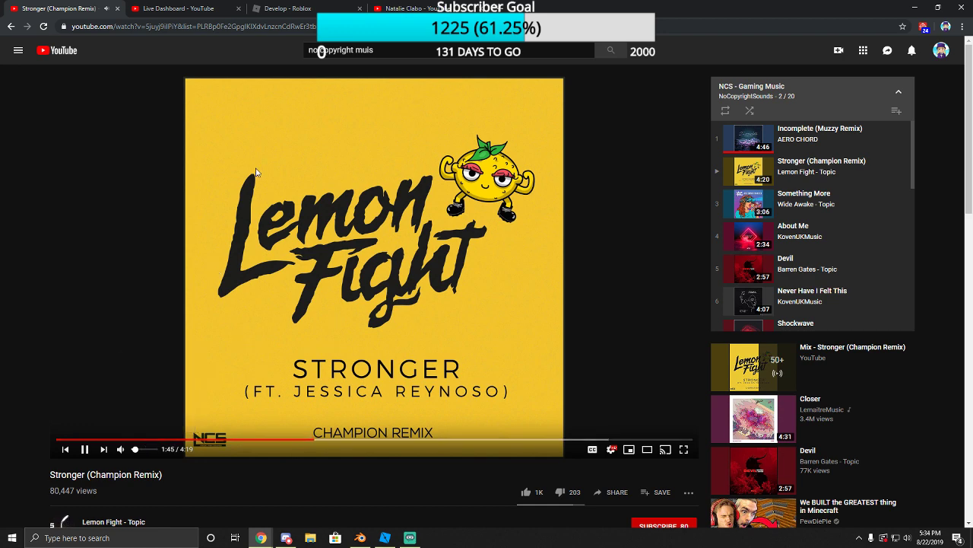
# Reload the YouTube channel page and check its list of uploaded videos.
pyautogui.click(445, 7)
pyautogui.click(44, 26)
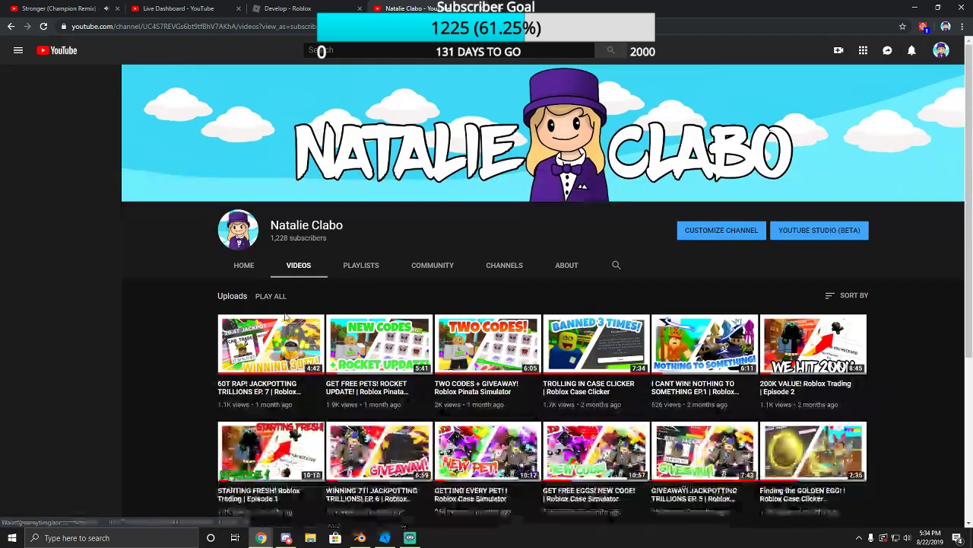
pyautogui.click(300, 268)
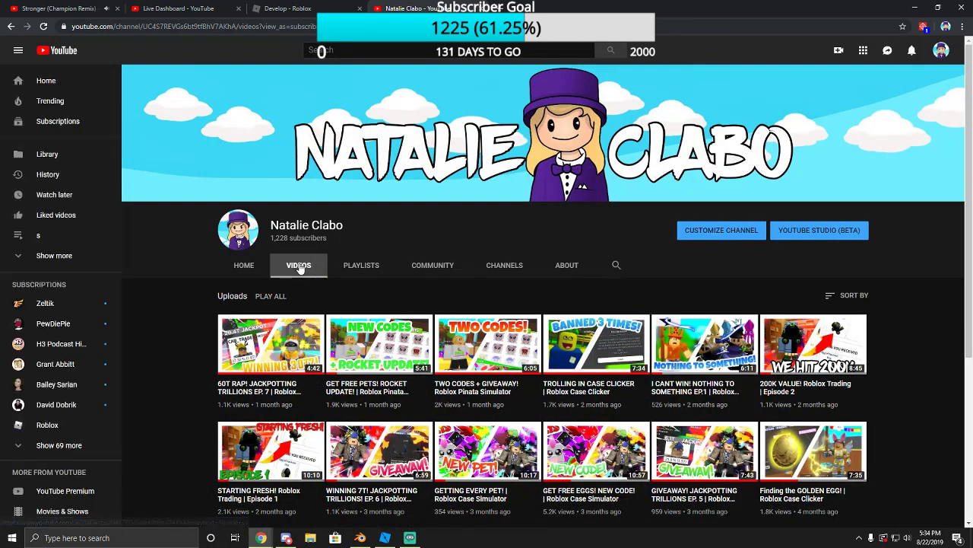
pyautogui.click(262, 267)
pyautogui.click(304, 267)
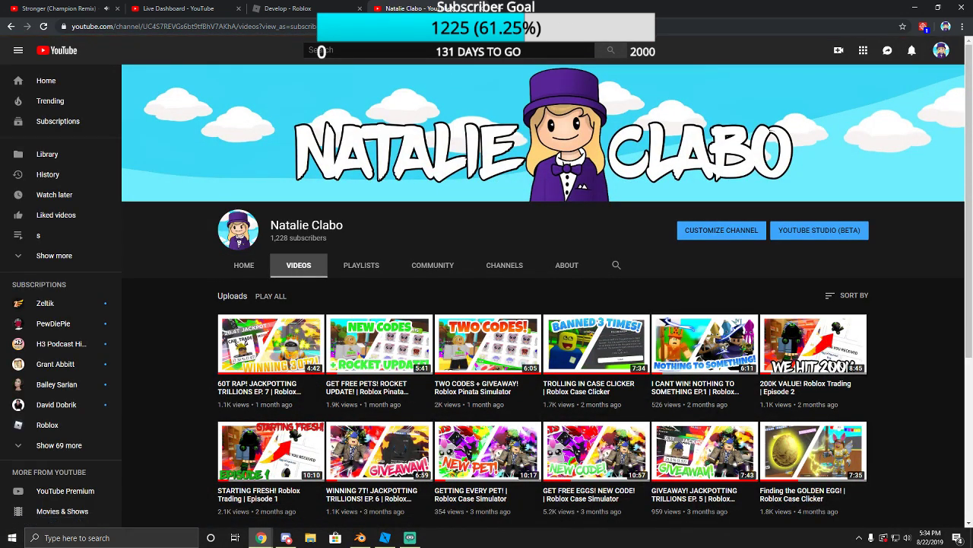
# Close the YouTube channel page and switch to Blender.
pyautogui.click(481, 10)
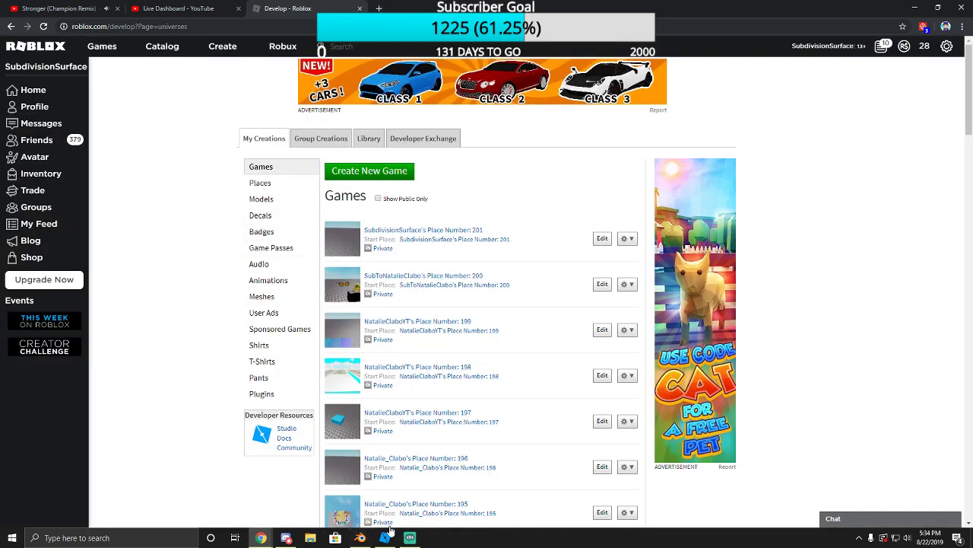
pyautogui.click(410, 537)
pyautogui.click(361, 537)
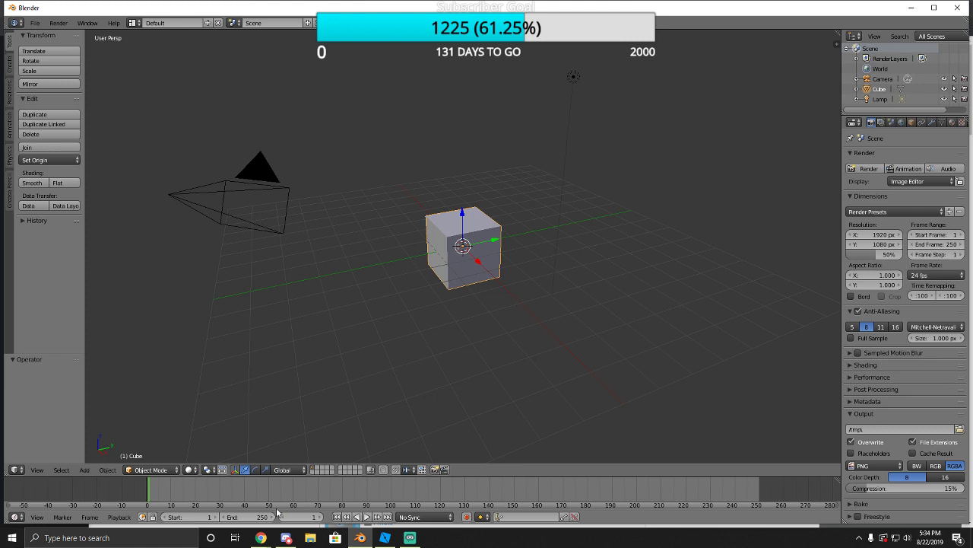
# Switch to the YouTube live dashboard in Chrome, set the stream's privacy to Public and reload the page.
pyautogui.moveTo(261, 538)
pyautogui.click(226, 498)
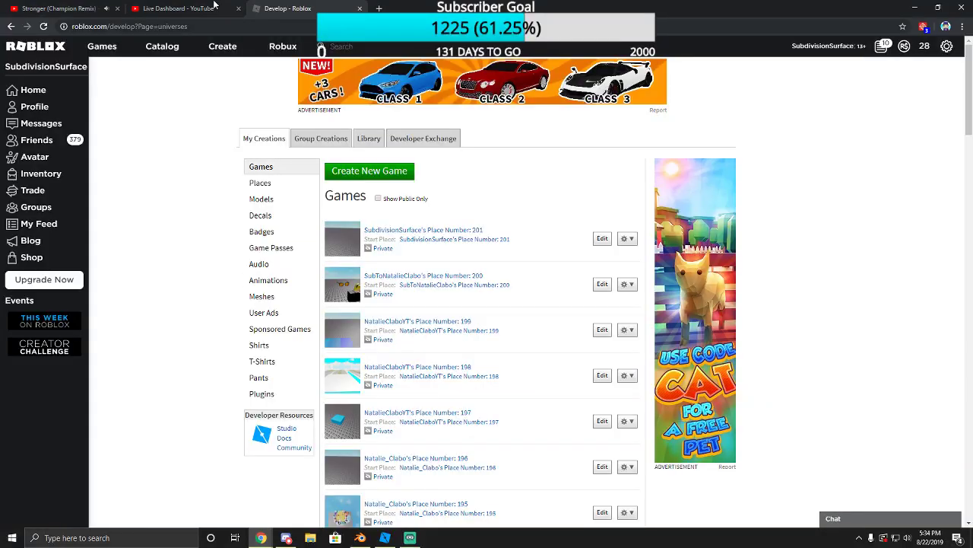
pyautogui.click(166, 7)
pyautogui.click(244, 406)
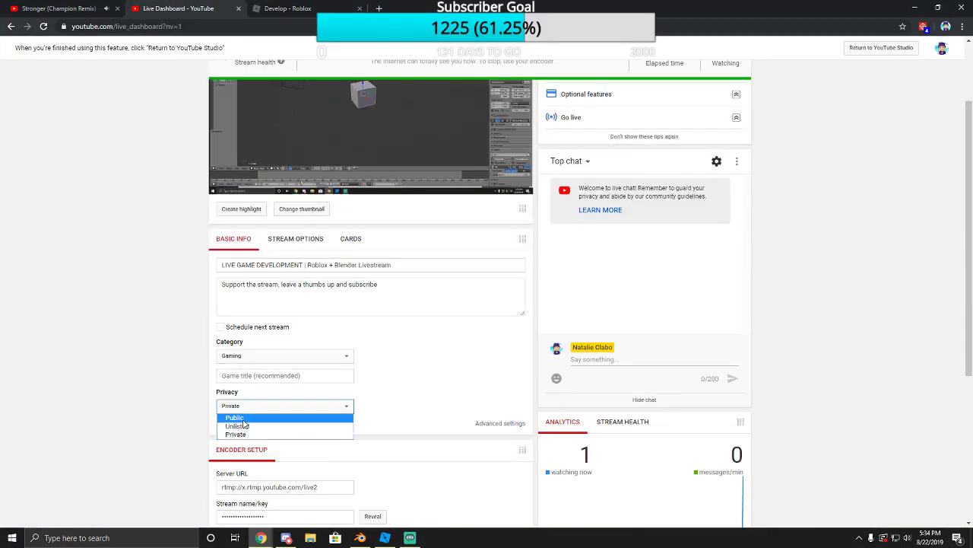
pyautogui.click(236, 418)
pyautogui.click(44, 26)
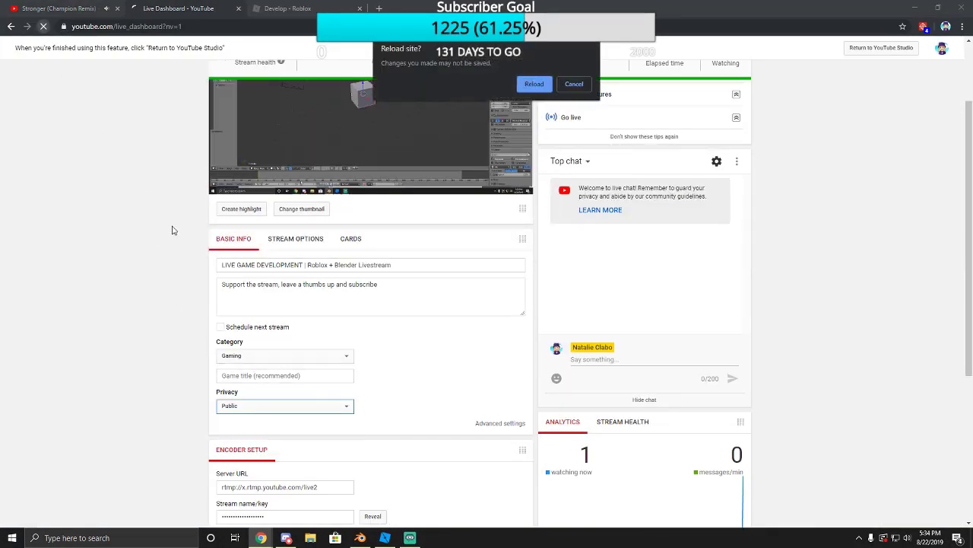
pyautogui.click(525, 85)
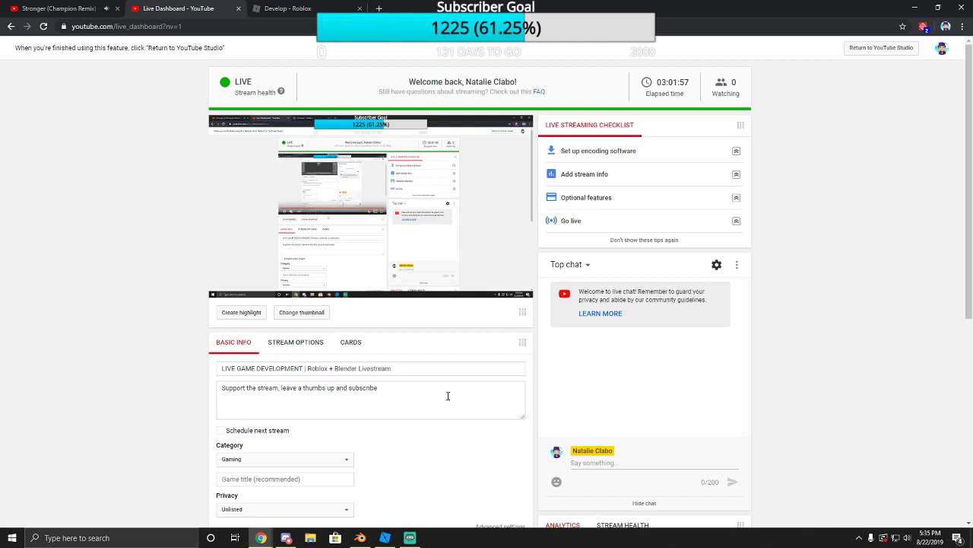
# Set the live stream's privacy to Public on the reloaded dashboard.
pyautogui.click(251, 509)
pyautogui.click(243, 480)
pyautogui.scroll(-2, 492, 464)
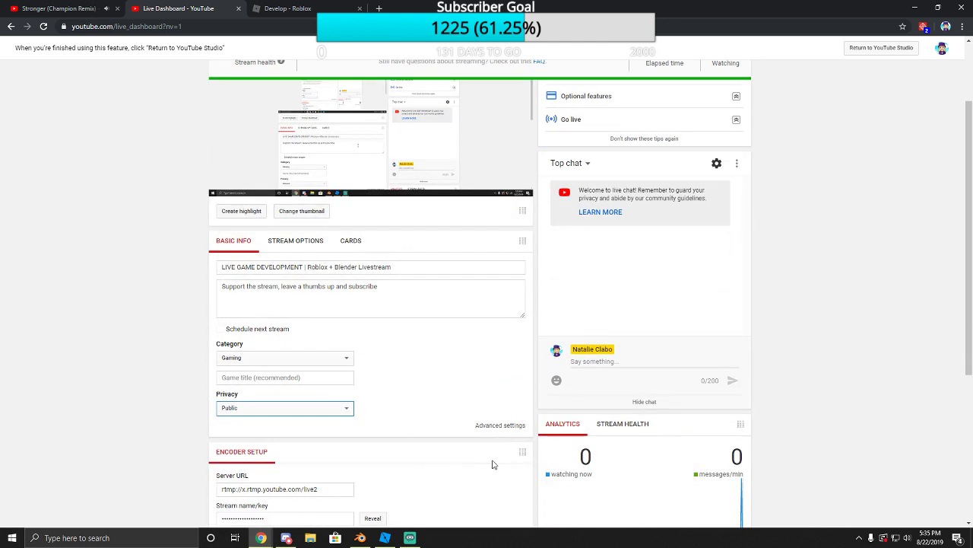
pyautogui.scroll(1, 390, 386)
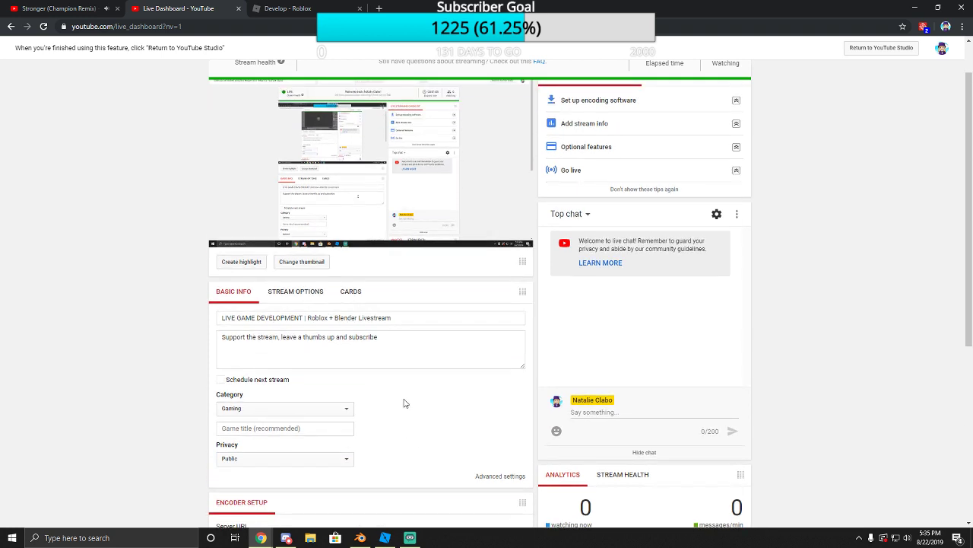
# Check the live chat in Streamlabs OBS and switch to Blender.
pyautogui.click(410, 538)
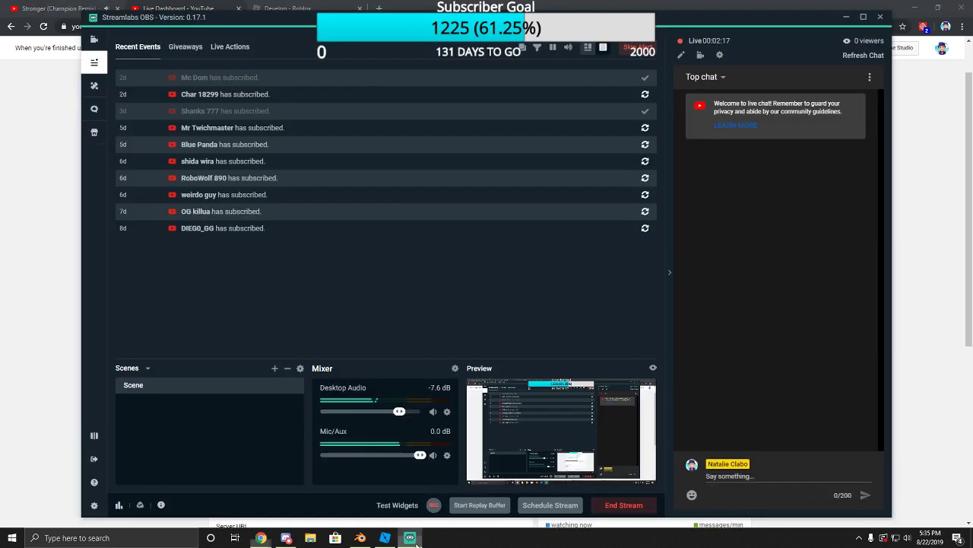
pyautogui.click(950, 287)
pyautogui.click(408, 537)
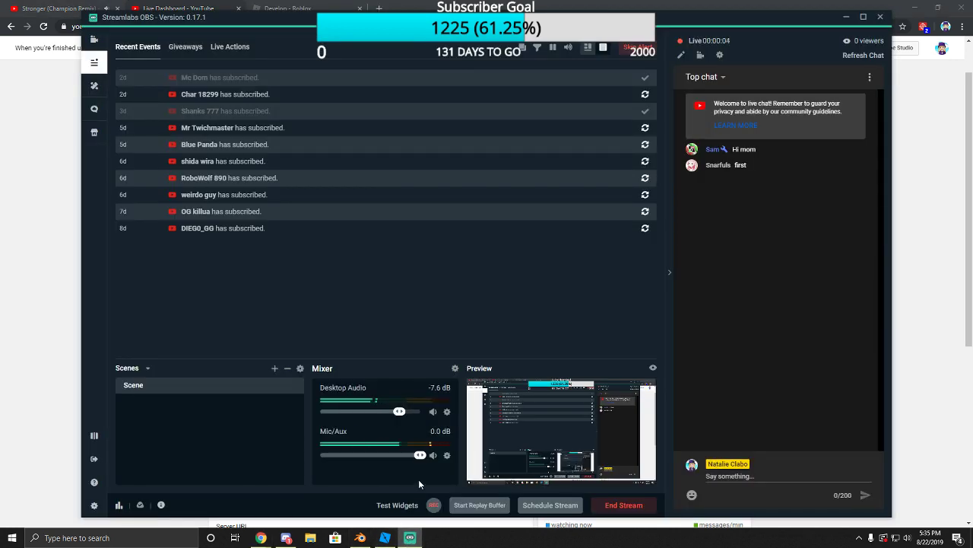
pyautogui.click(360, 538)
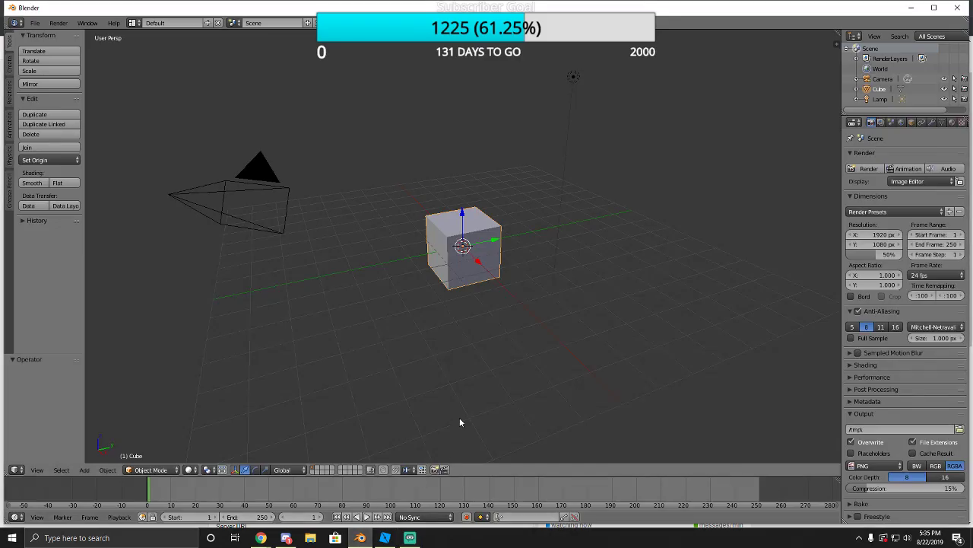
# Put the default cube into Edit Mode.
pyautogui.click(451, 263)
pyautogui.scroll(1, 459, 252)
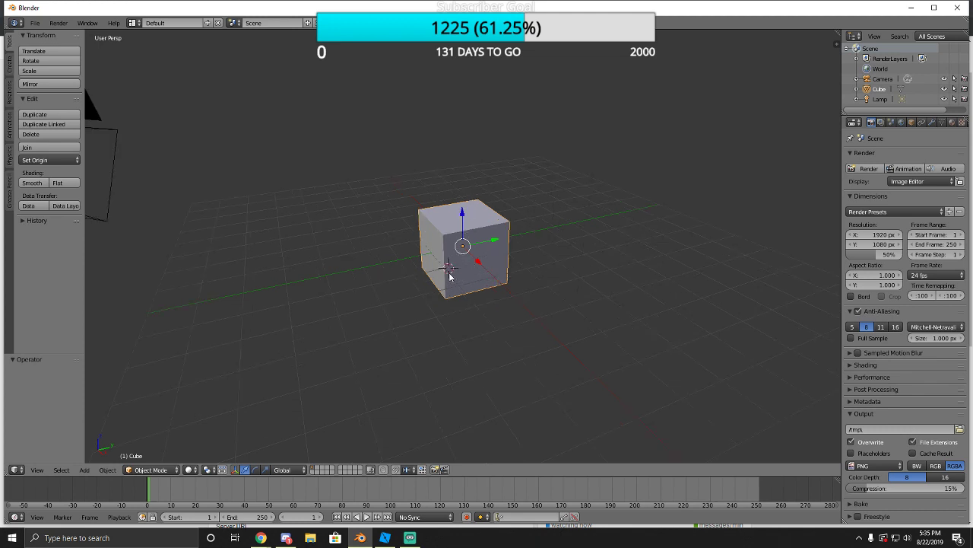
pyautogui.click(149, 469)
pyautogui.click(149, 445)
pyautogui.scroll(1, 413, 293)
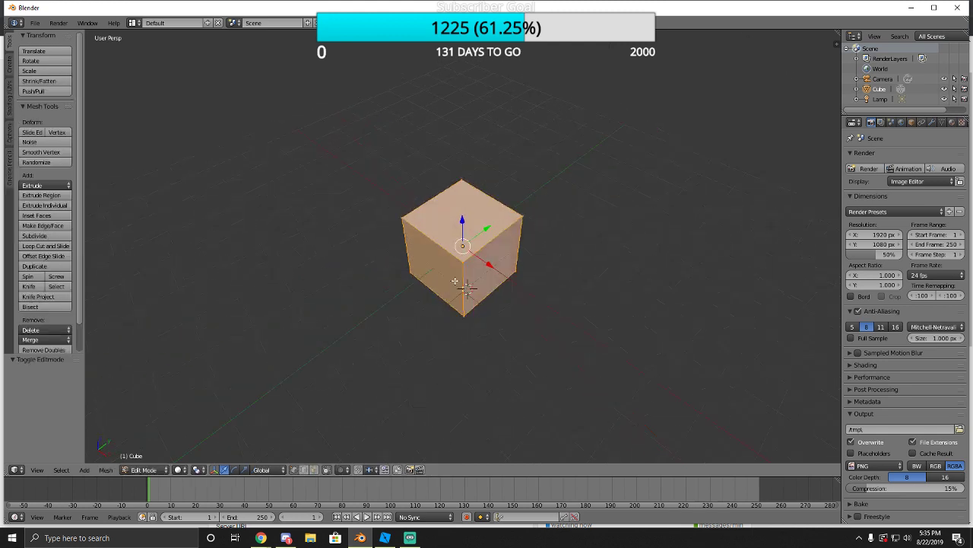
pyautogui.scroll(2, 472, 263)
pyautogui.moveTo(472, 262); pyautogui.dragTo(430, 355, button='middle')
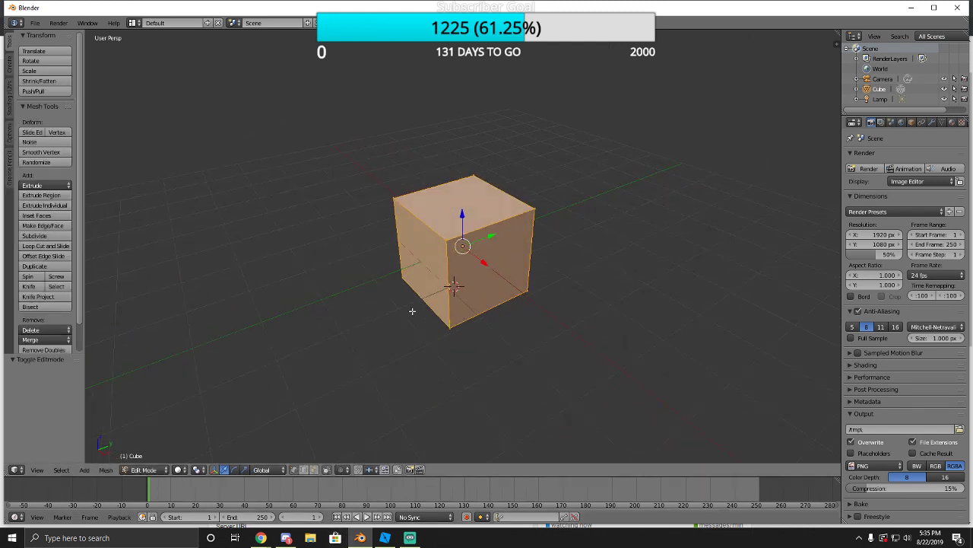
pyautogui.moveTo(413, 307); pyautogui.dragTo(381, 315, button='middle')
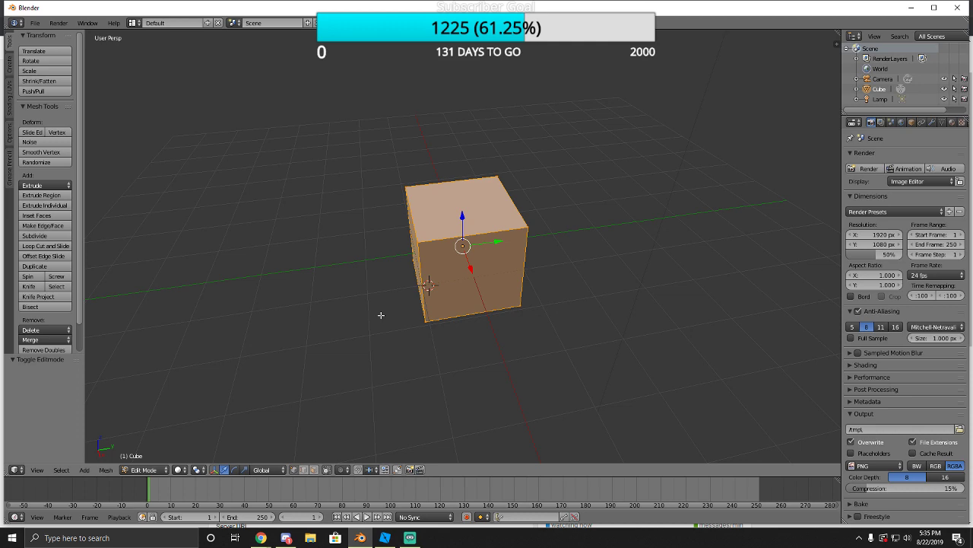
# Check the live chat in Streamlabs OBS for new messages and return to Blender.
pyautogui.click(410, 538)
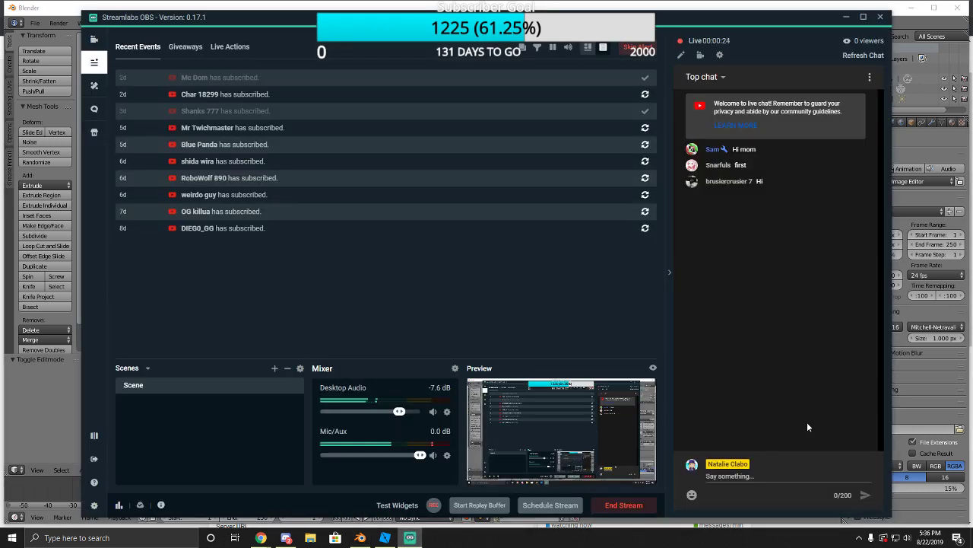
pyautogui.click(920, 295)
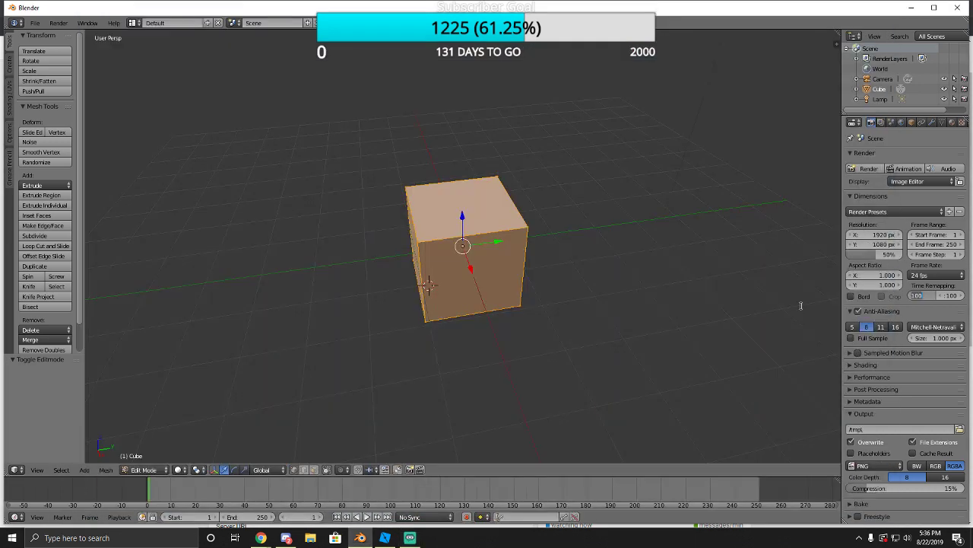
pyautogui.click(569, 323)
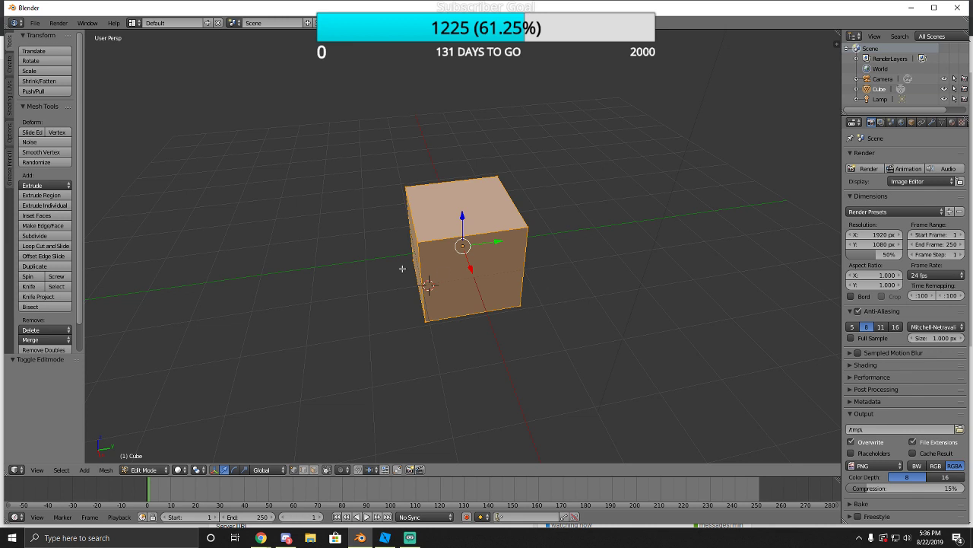
# Switch to face selection and move the cube's top face down about 1.7 units along Z to form a thin slab.
pyautogui.scroll(1, 407, 267)
pyautogui.moveTo(432, 312); pyautogui.dragTo(476, 287, button='middle')
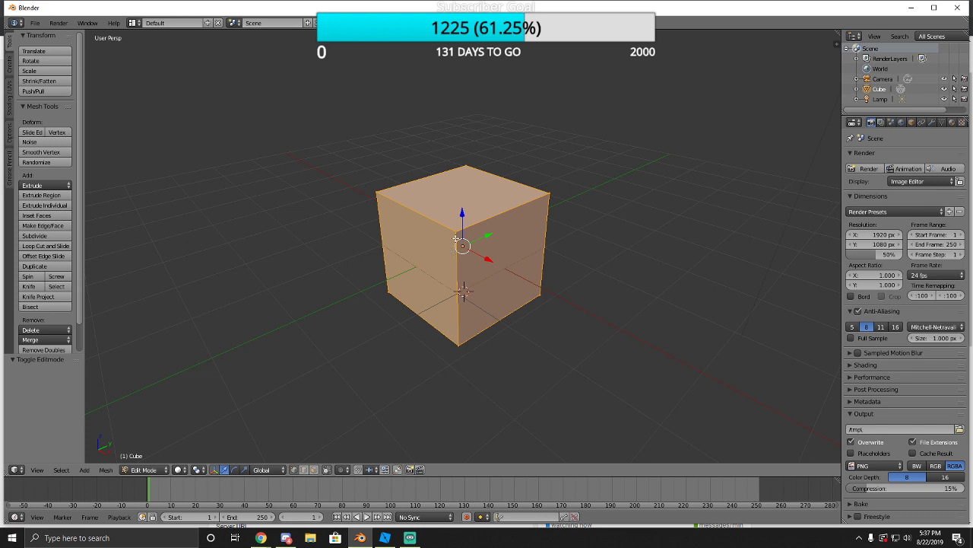
pyautogui.click(143, 470)
pyautogui.click(314, 470)
pyautogui.rightClick(473, 184)
pyautogui.moveTo(451, 159); pyautogui.dragTo(451, 254)
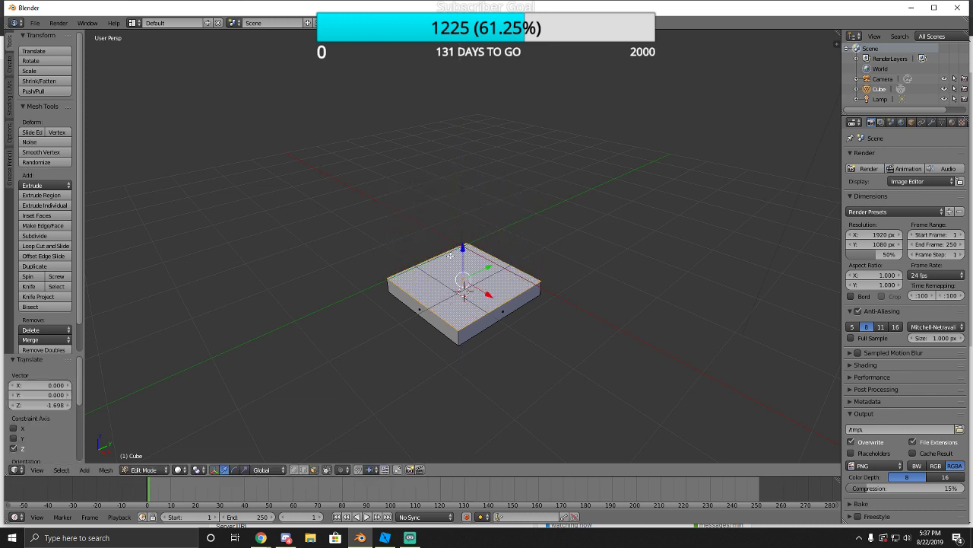
# Switch to Chrome and open a new tab for a reference search.
pyautogui.moveTo(261, 537)
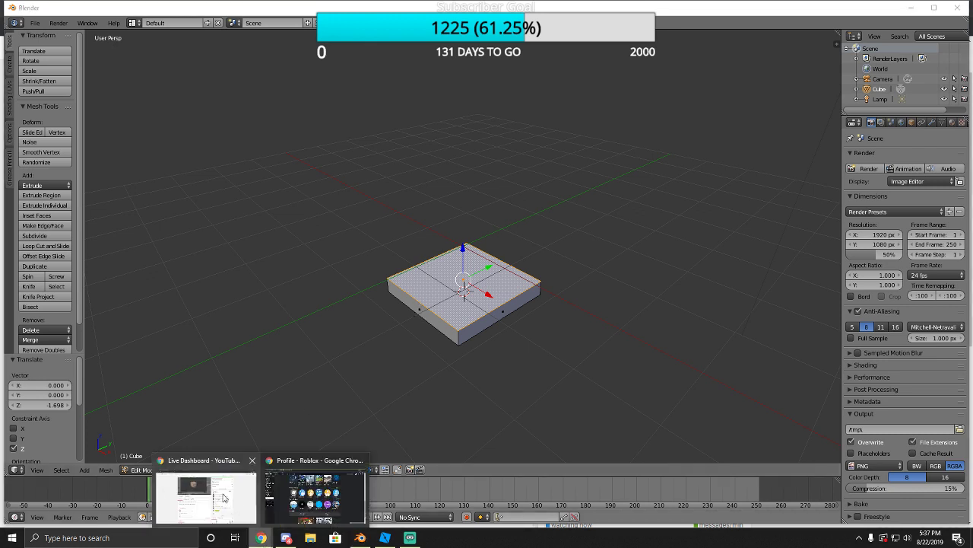
pyautogui.click(206, 495)
pyautogui.click(378, 9)
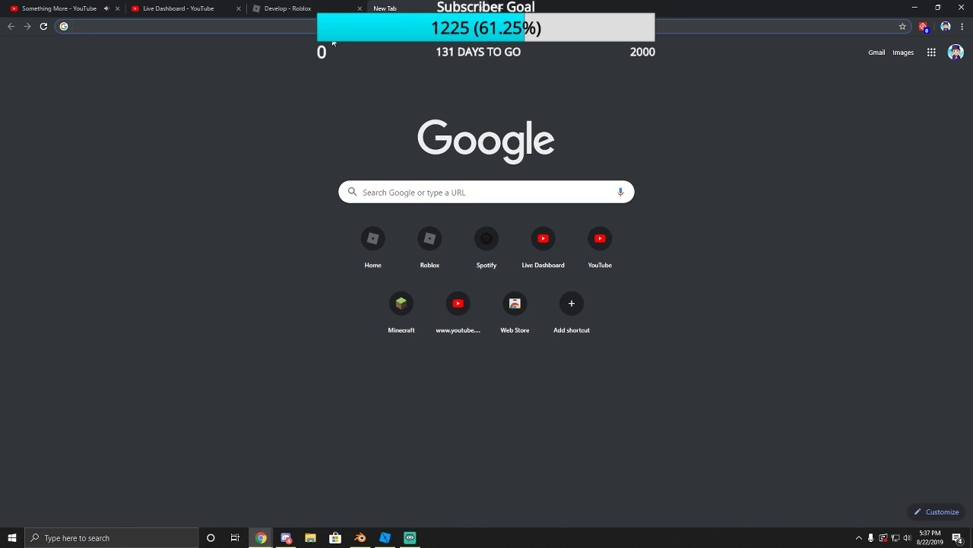
pyautogui.write('city')
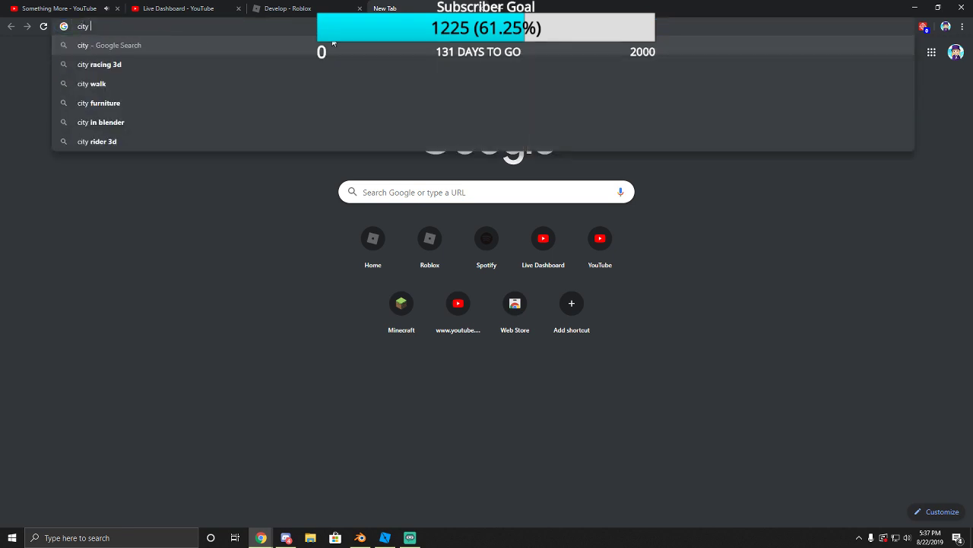
pyautogui.press('BackSpace')
pyautogui.press('BackSpace')
pyautogui.press('BackSpace')
pyautogui.press('BackSpace')
pyautogui.press('BackSpace')
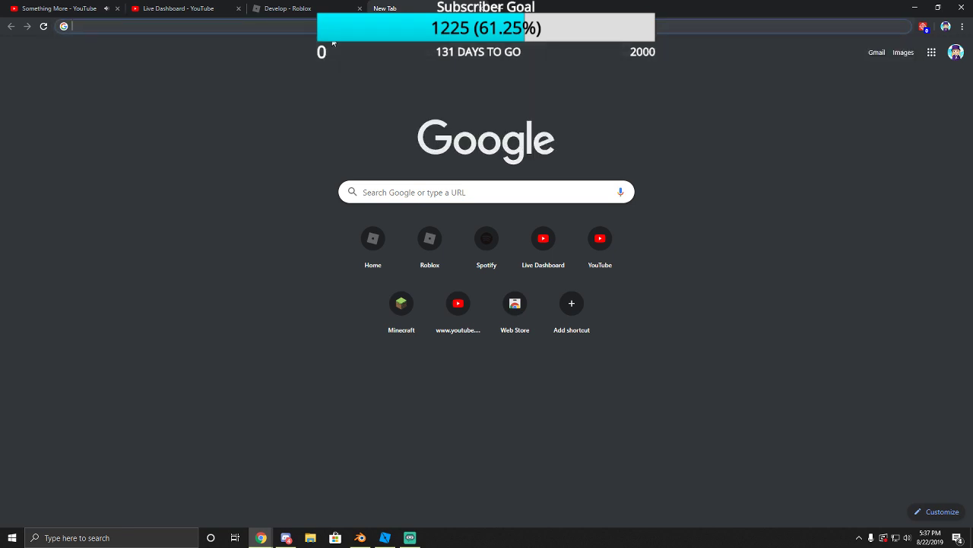
# Search Google for "apartment buildings for sale" and show the image results.
pyautogui.write('appart')
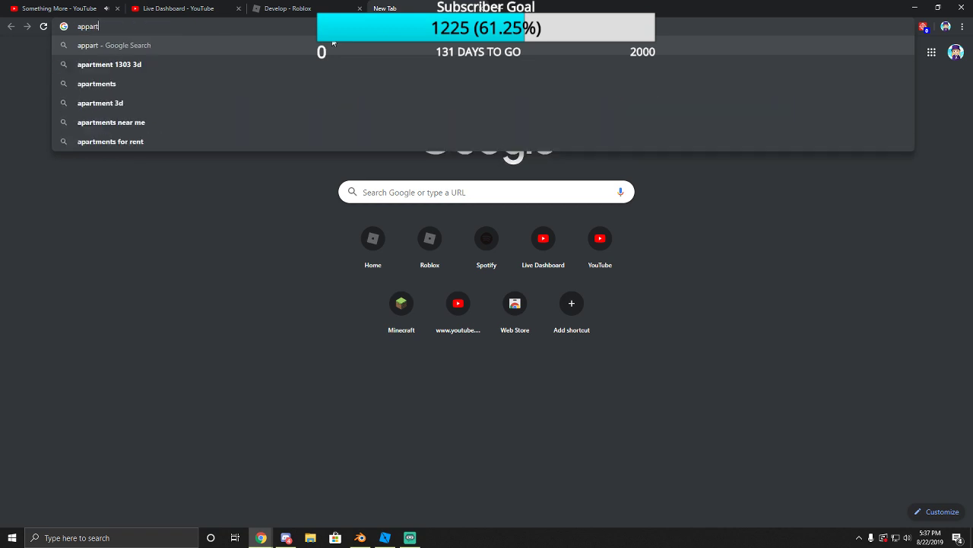
pyautogui.press('Down')
pyautogui.press('Down')
pyautogui.press('Down')
pyautogui.press('Up')
pyautogui.press('BackSpace')
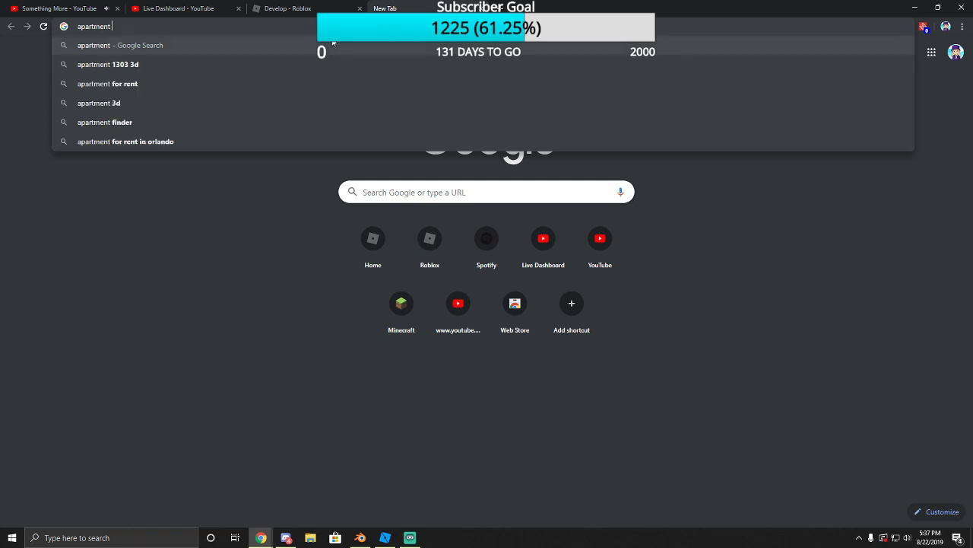
pyautogui.write('building')
pyautogui.press('Return')
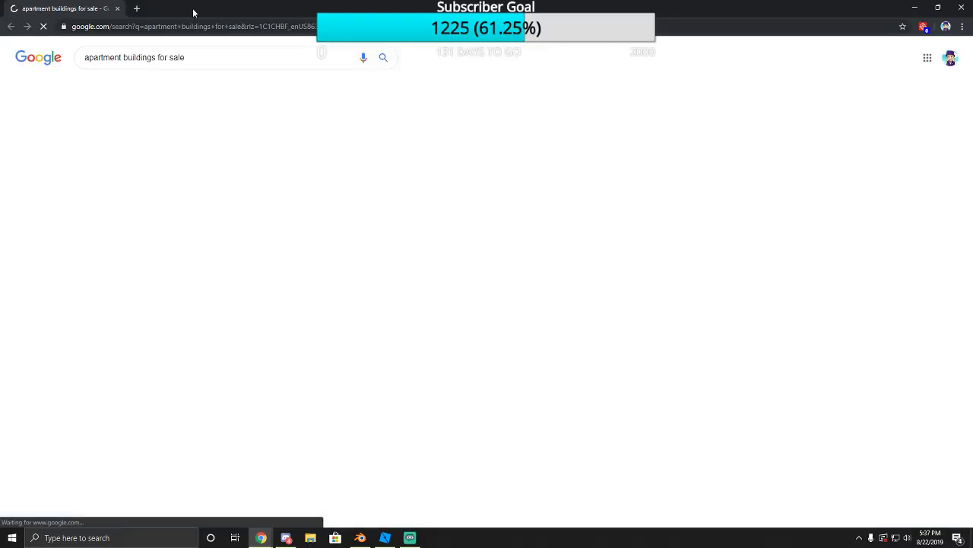
pyautogui.click(208, 44)
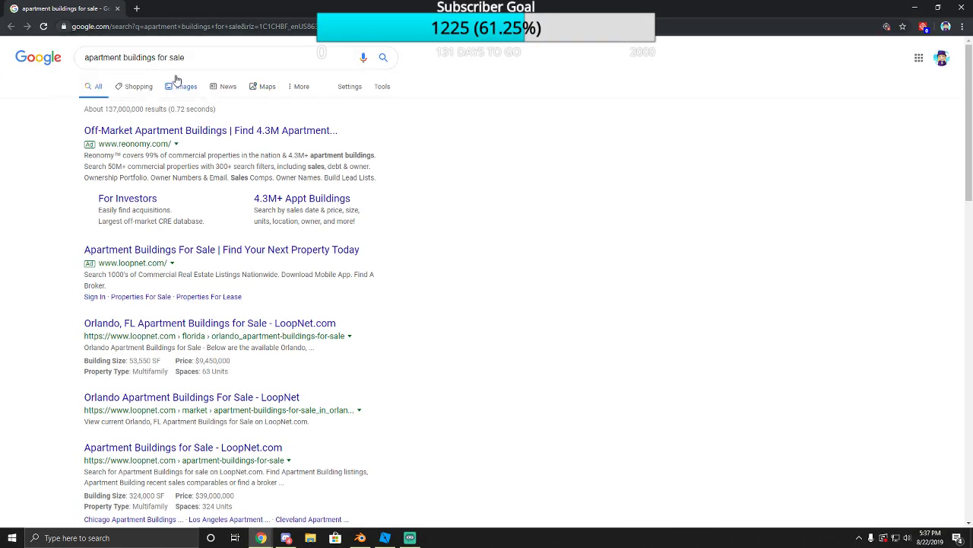
pyautogui.click(176, 86)
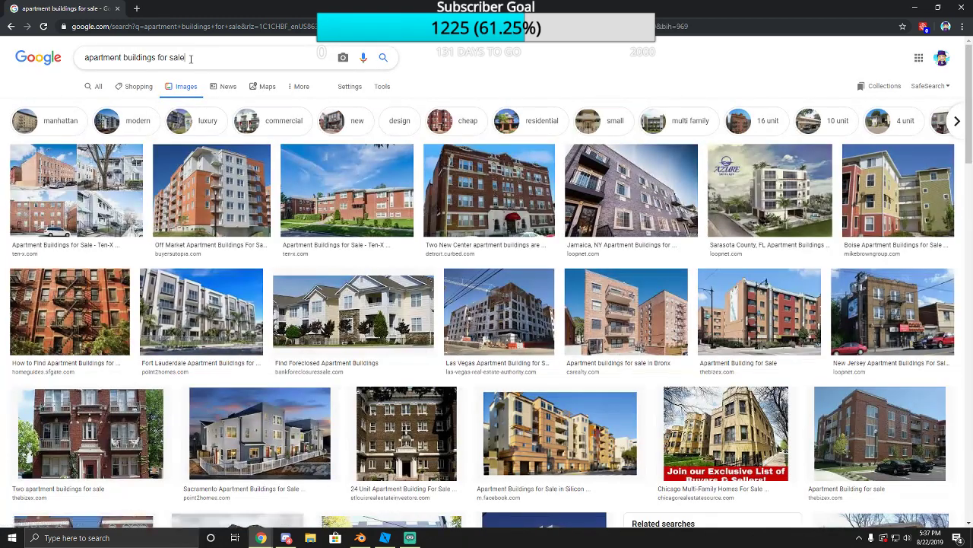
# Shorten the image search to "apartment buildings" and run it again.
pyautogui.moveTo(185, 58); pyautogui.dragTo(156, 59)
pyautogui.press('BackSpace')
pyautogui.press('Return')
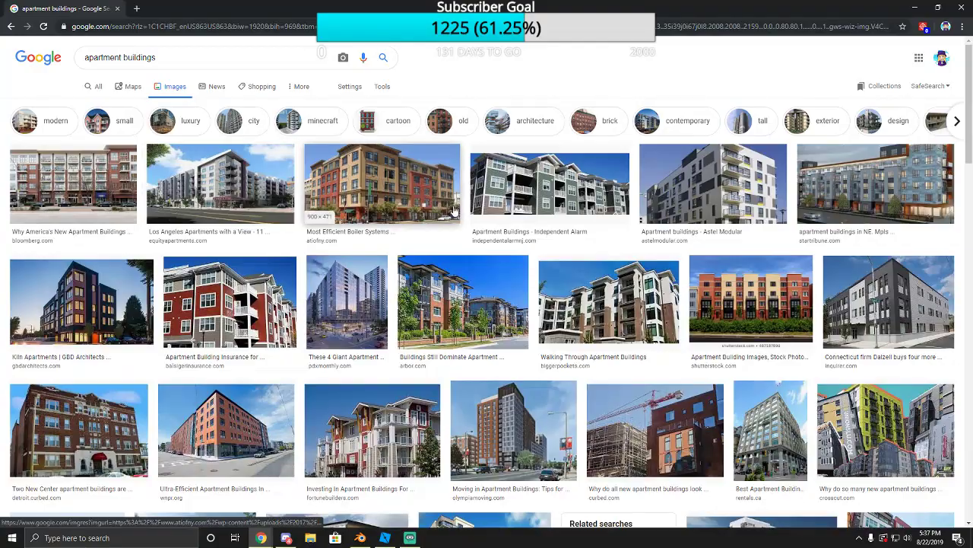
# Browse the apartment building images and open the Willard Richmond Apartment Block photo as a reference.
pyautogui.scroll(-5, 479, 229)
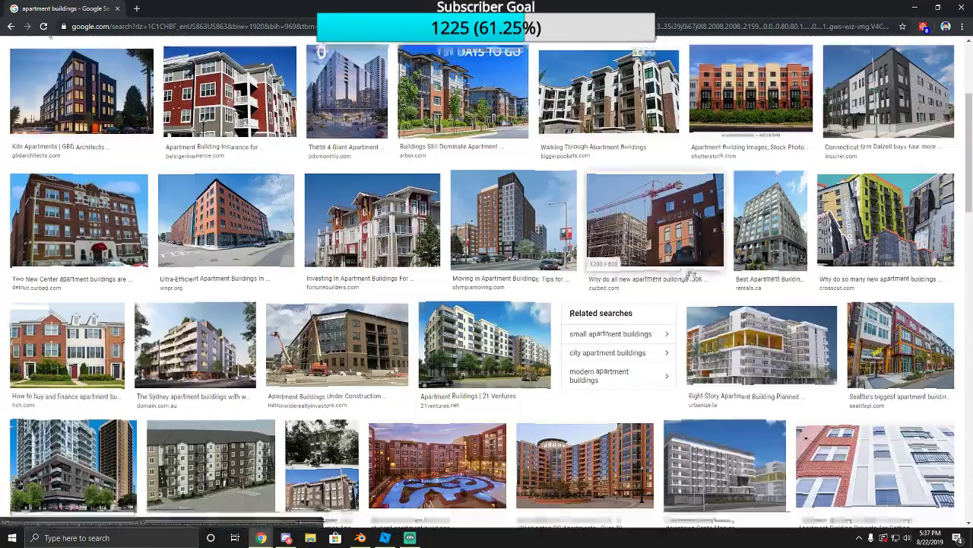
pyautogui.scroll(-3, 502, 319)
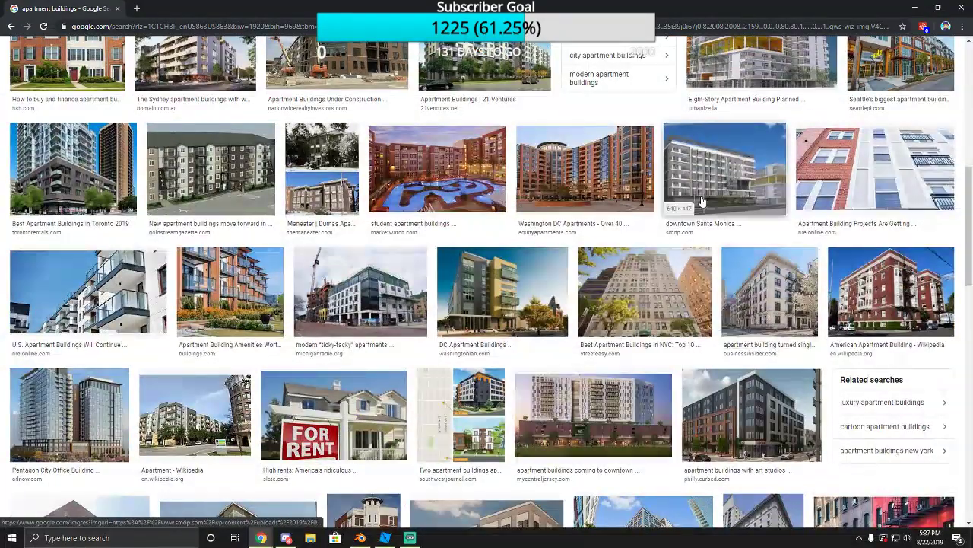
pyautogui.scroll(-3, 421, 374)
pyautogui.scroll(-3, 422, 374)
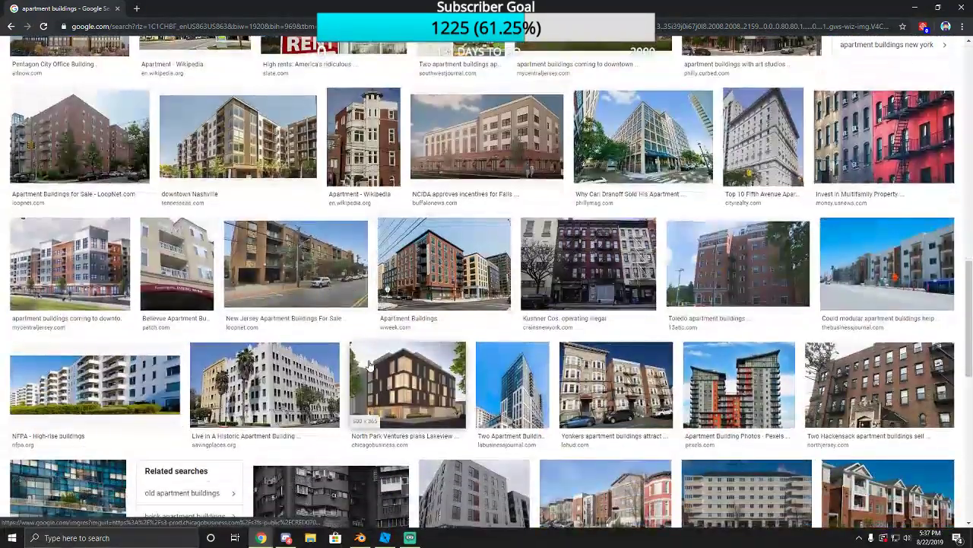
pyautogui.scroll(-3, 515, 380)
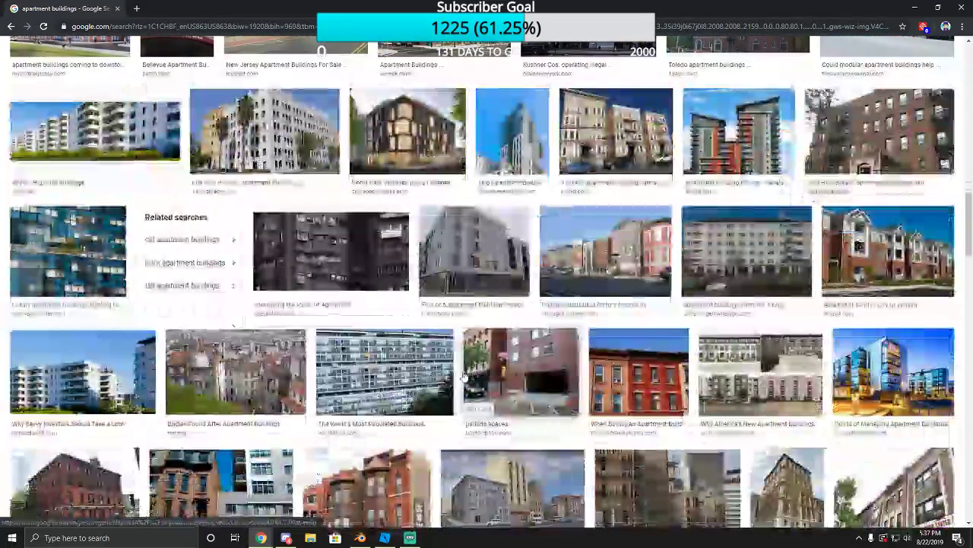
pyautogui.scroll(-1, 456, 390)
pyautogui.scroll(-1, 357, 415)
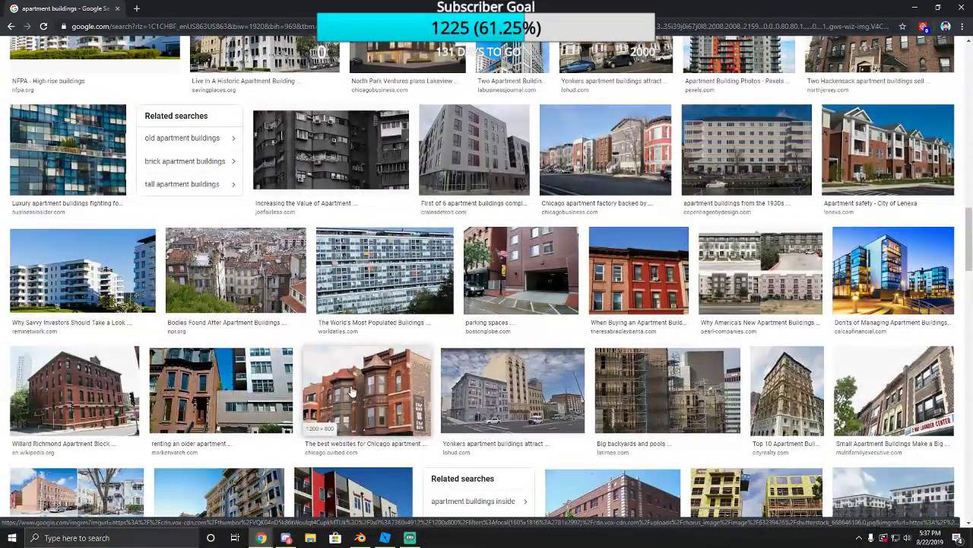
pyautogui.scroll(-1, 343, 356)
pyautogui.click(95, 334)
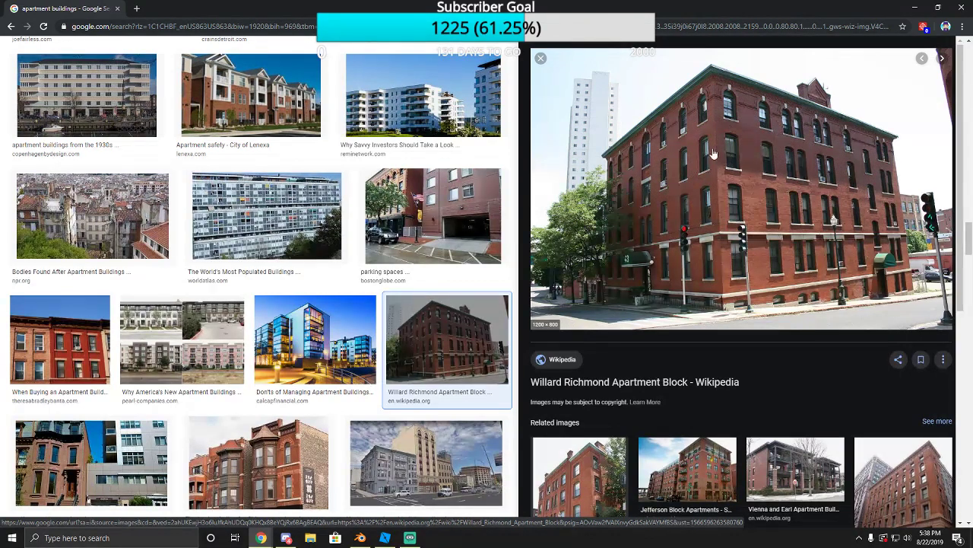
# Switch back to Blender, select the whole slab and move it up about 1.24 units along Z.
pyautogui.click(385, 537)
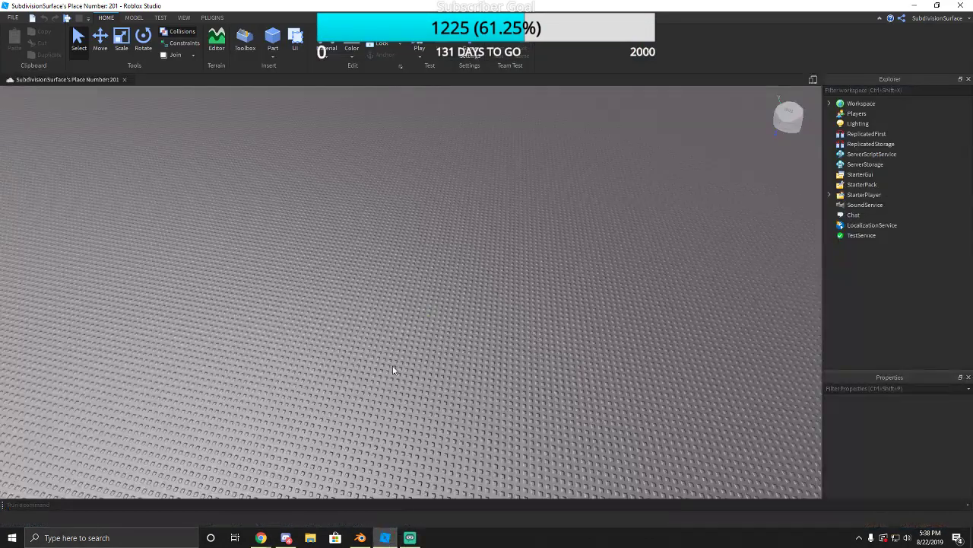
pyautogui.moveTo(260, 538)
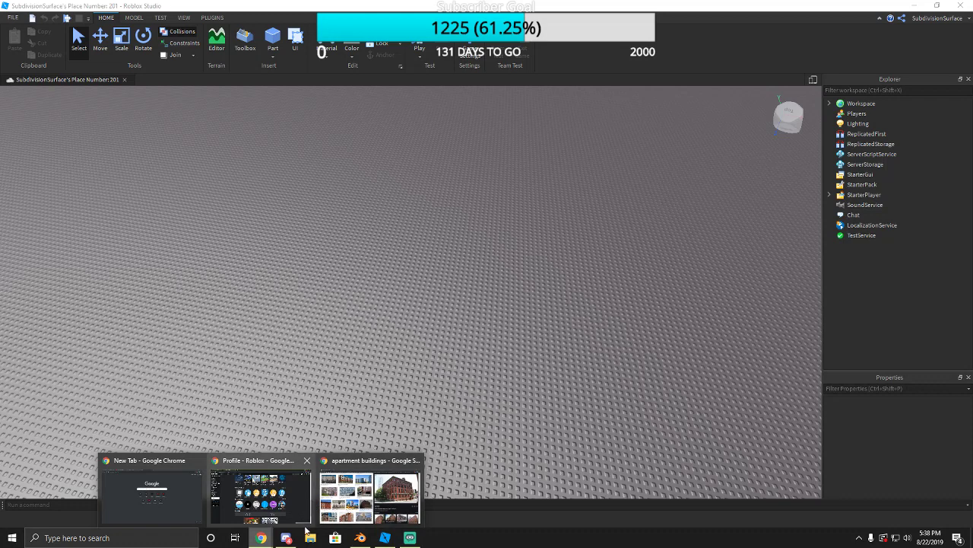
pyautogui.click(360, 538)
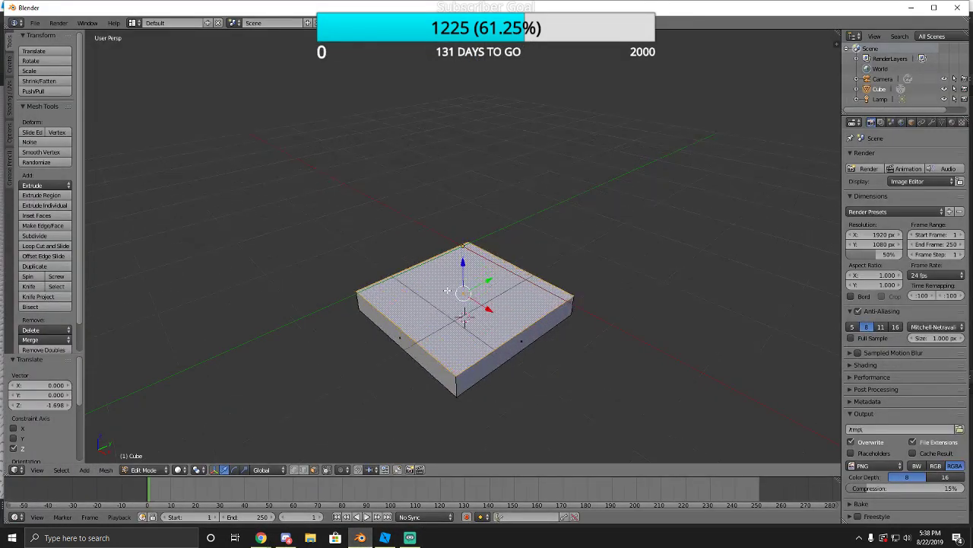
pyautogui.moveTo(448, 290); pyautogui.dragTo(430, 278, button='middle')
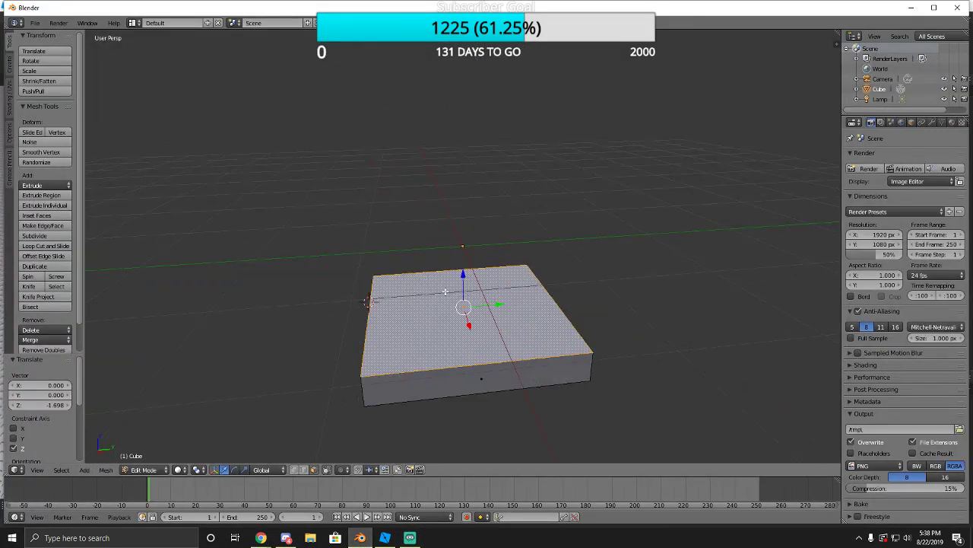
pyautogui.press('a')
pyautogui.press('a')
pyautogui.moveTo(462, 295); pyautogui.dragTo(467, 199)
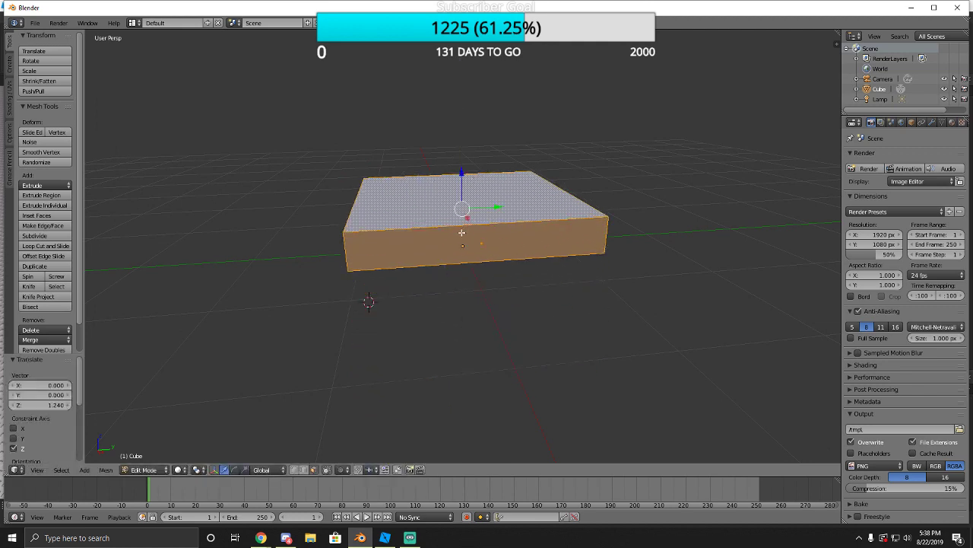
# Raise the slab's top face about 1.33 units and another 0.15 units along Z.
pyautogui.hotkey('shift', 'f')
pyautogui.press('w')
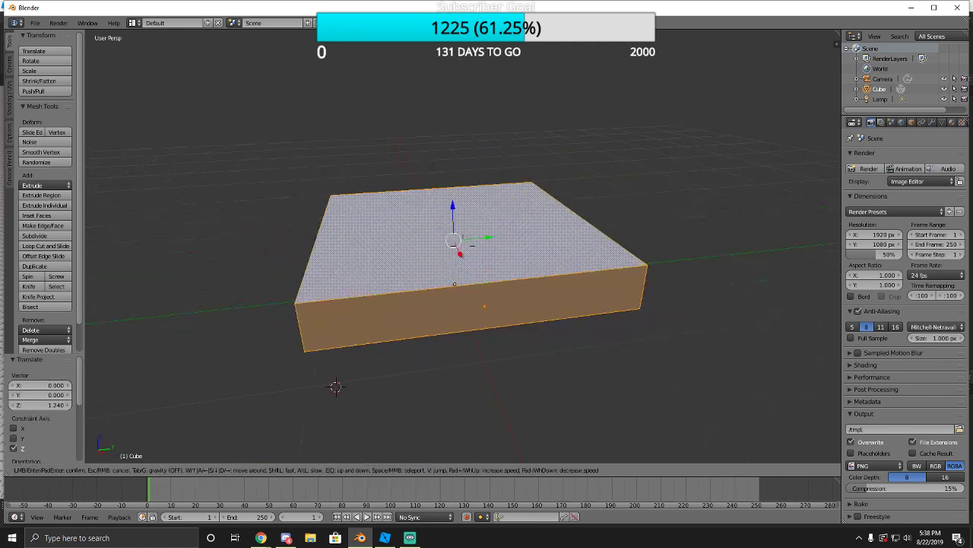
pyautogui.click(463, 245)
pyautogui.rightClick(524, 259)
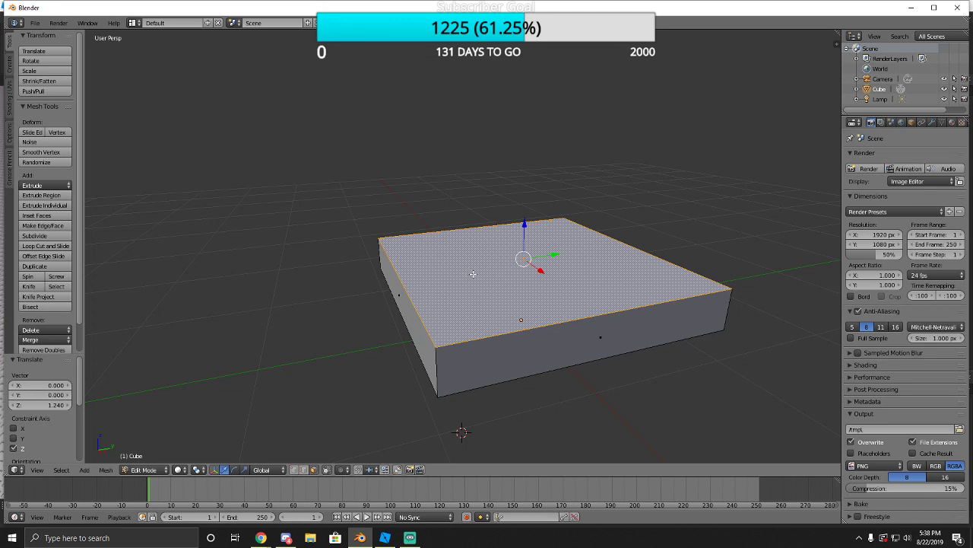
pyautogui.moveTo(524, 226); pyautogui.dragTo(526, 82)
pyautogui.hotkey('shift', 'f')
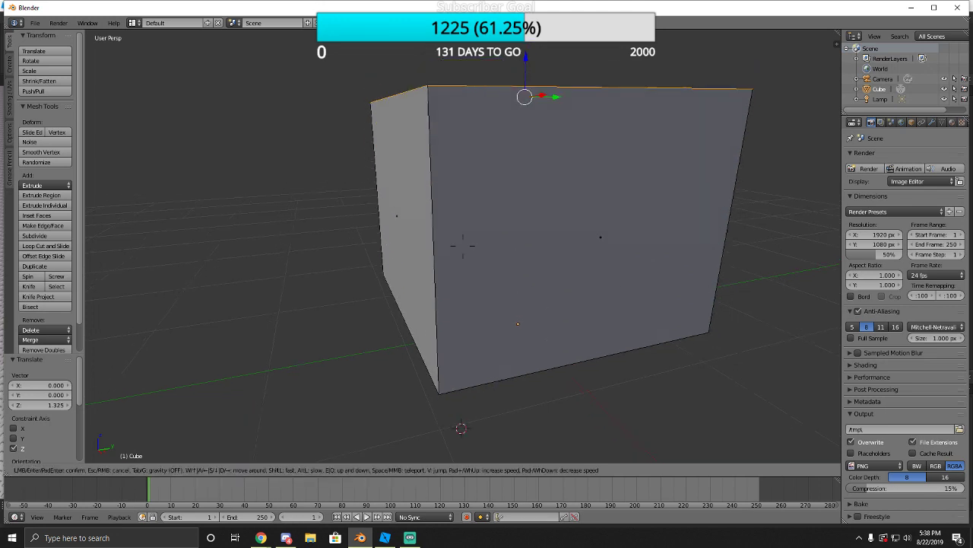
pyautogui.click(464, 246)
pyautogui.moveTo(454, 148); pyautogui.dragTo(451, 122)
# Select the block's top face and lower it about 1.71 units along Z to form a thin slab.
pyautogui.rightClick(390, 251)
pyautogui.scroll(-2, 410, 380)
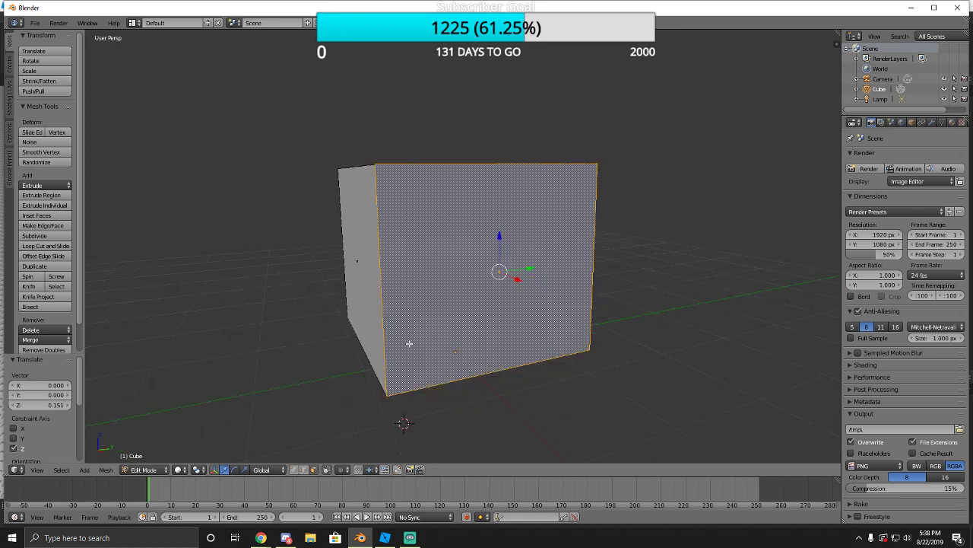
pyautogui.hotkey('shift', 'f')
pyautogui.click(462, 246)
pyautogui.rightClick(425, 112)
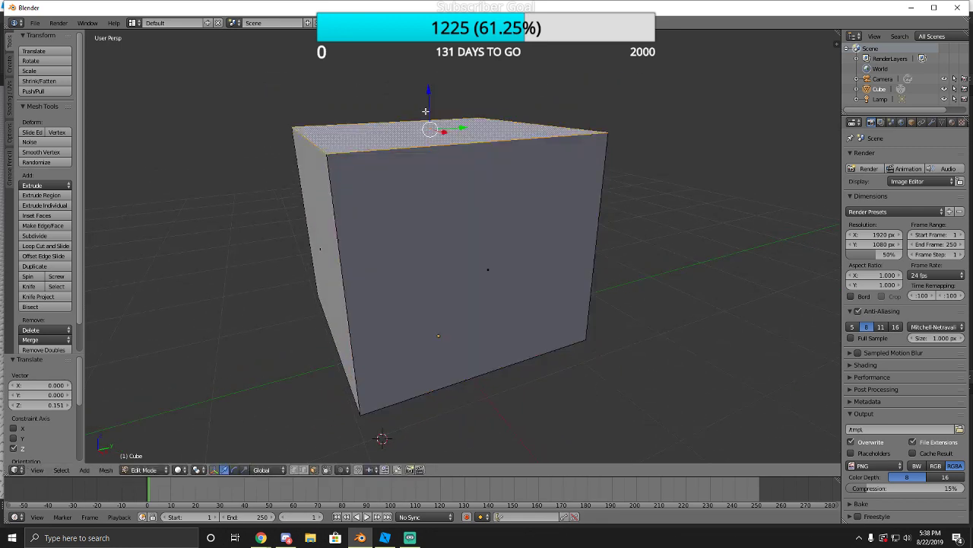
pyautogui.moveTo(425, 111); pyautogui.dragTo(428, 307)
# Inset the slab's top face slightly and extrude the inner face about 1.03 units up along Z.
pyautogui.hotkey('shift', 'f')
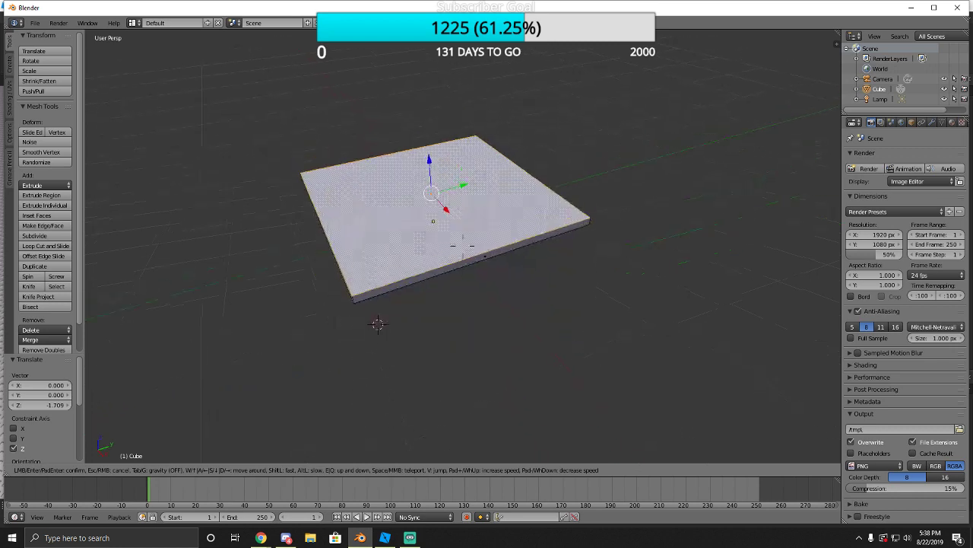
pyautogui.press('a')
pyautogui.press('w')
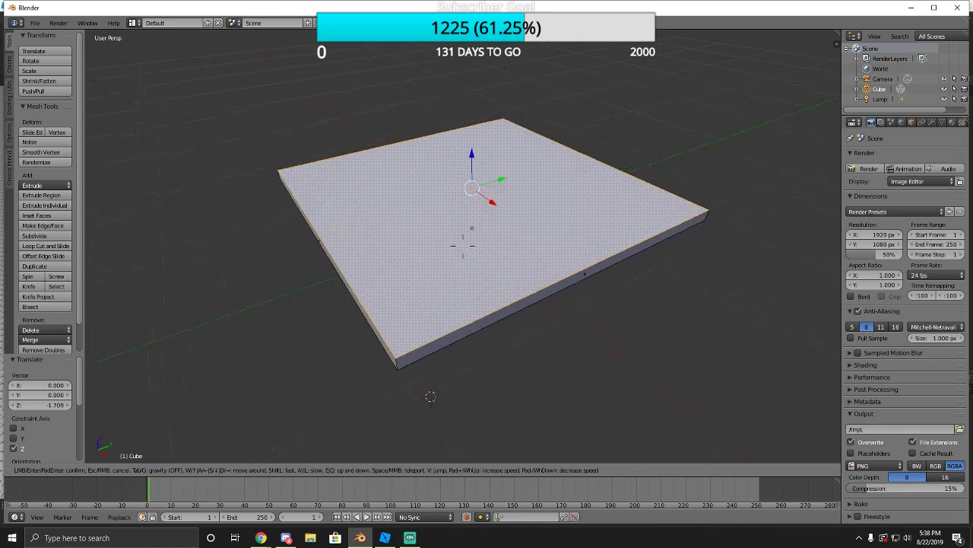
pyautogui.click(462, 245)
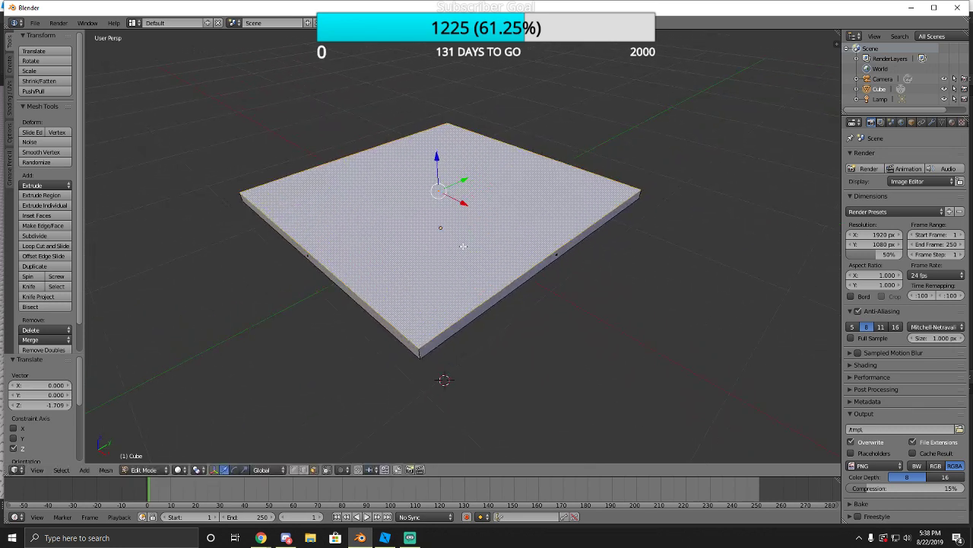
pyautogui.click(37, 216)
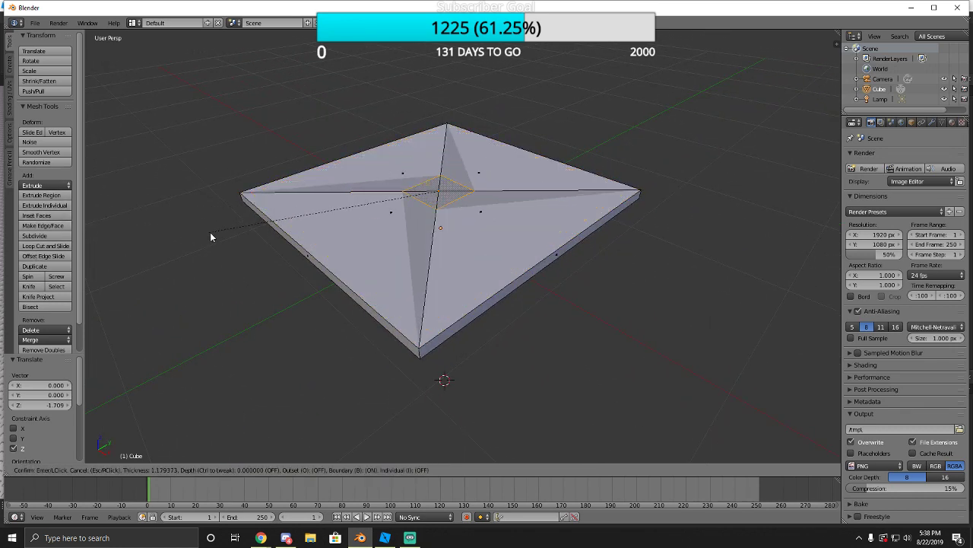
pyautogui.click(82, 354)
pyautogui.press('e')
pyautogui.click(288, 138)
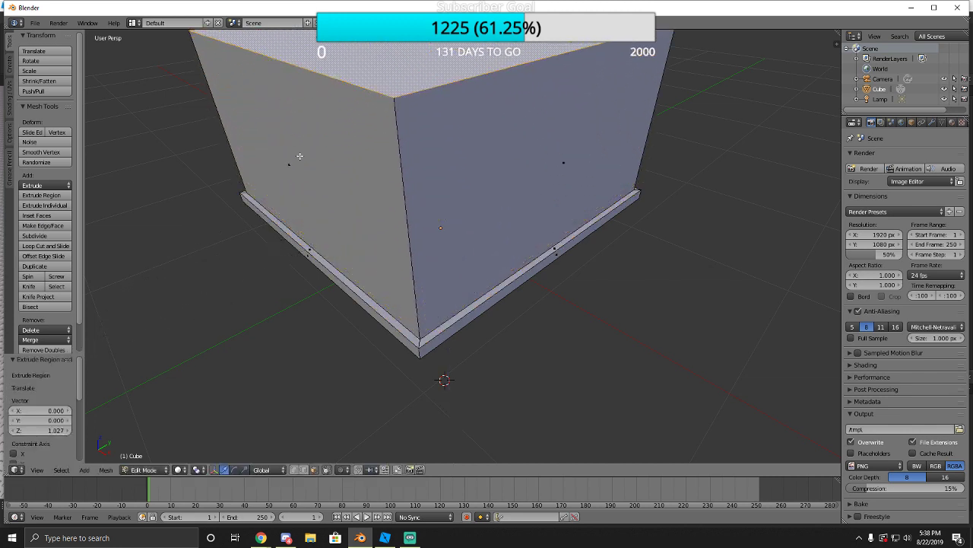
# Raise the building's top face another 0.61 units along Z.
pyautogui.hotkey('shift', 'f')
pyautogui.press('s')
pyautogui.press('d')
pyautogui.click(451, 267)
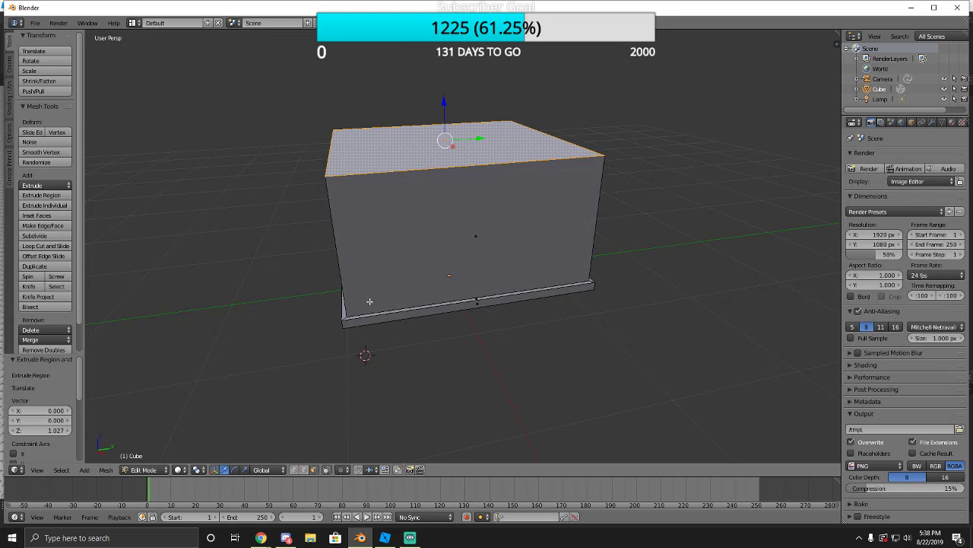
pyautogui.moveTo(449, 119); pyautogui.dragTo(456, 72)
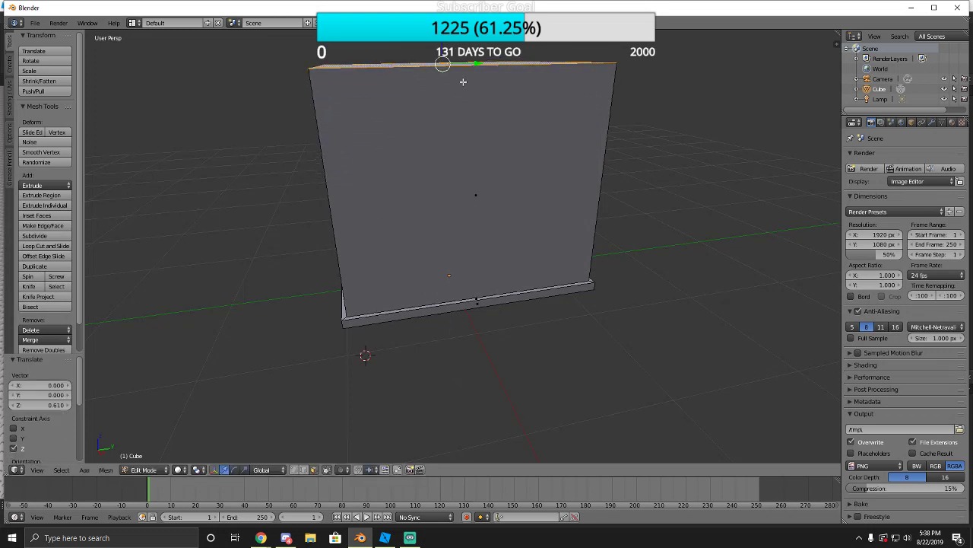
pyautogui.hotkey('shift', 'f')
pyautogui.press('w')
pyautogui.press('s')
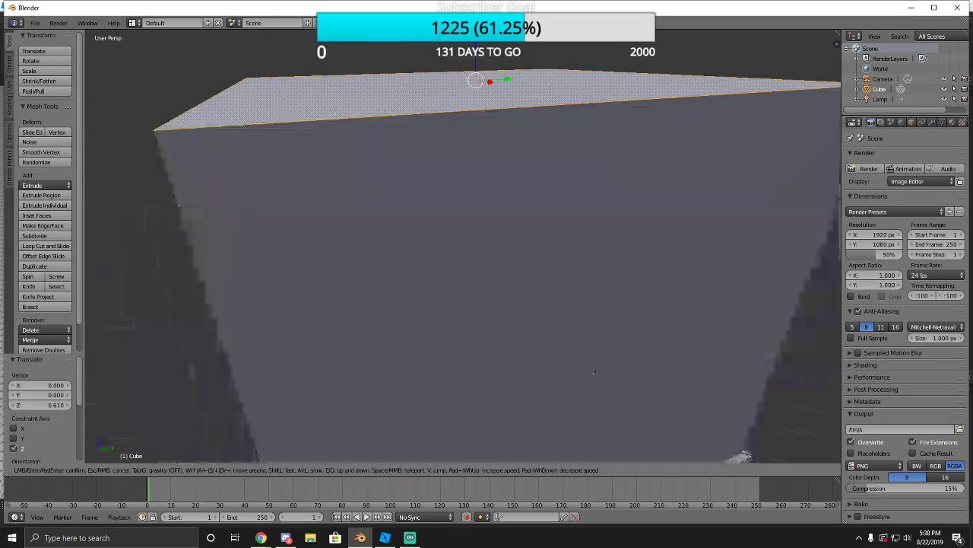
pyautogui.click(463, 246)
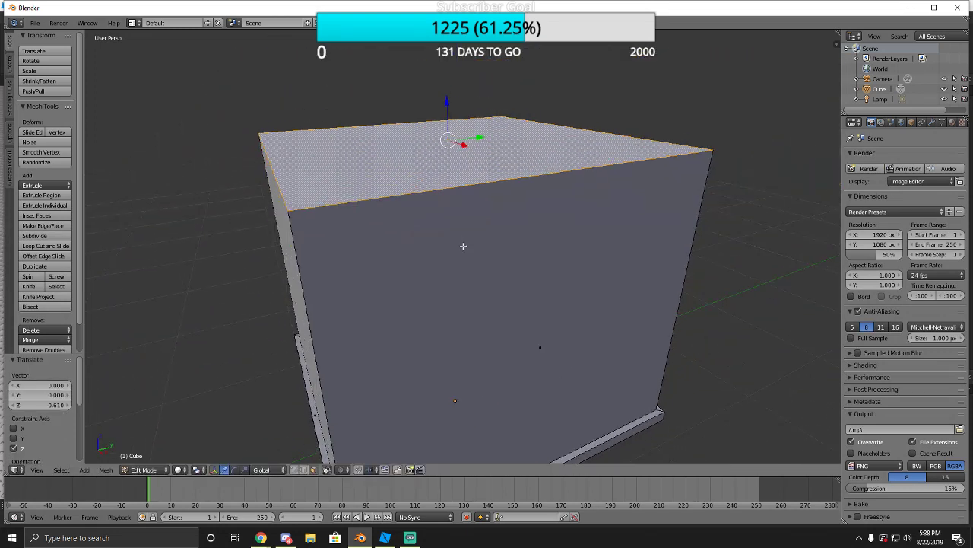
pyautogui.click(36, 216)
pyautogui.click(46, 226)
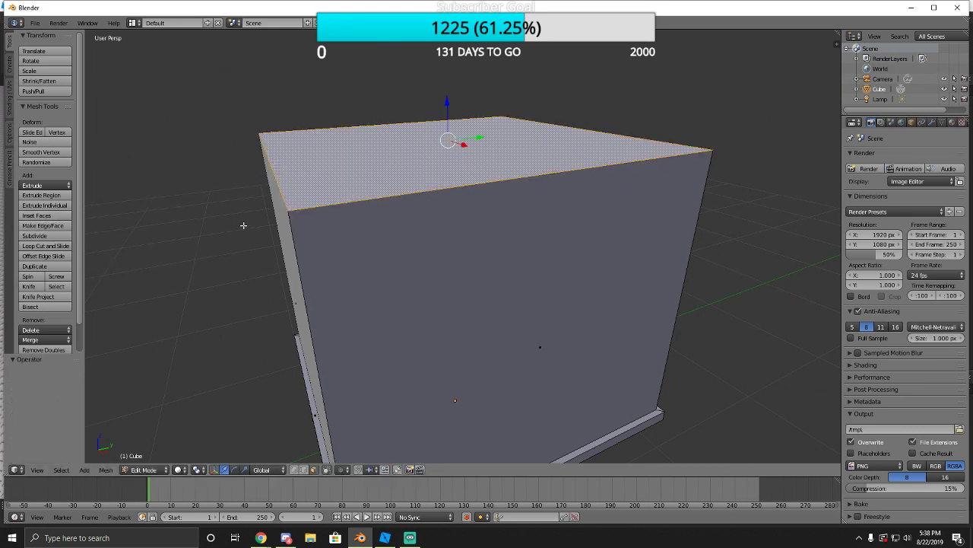
# Select the bottom face of the base slab and duplicate it in place.
pyautogui.scroll(-2, 363, 342)
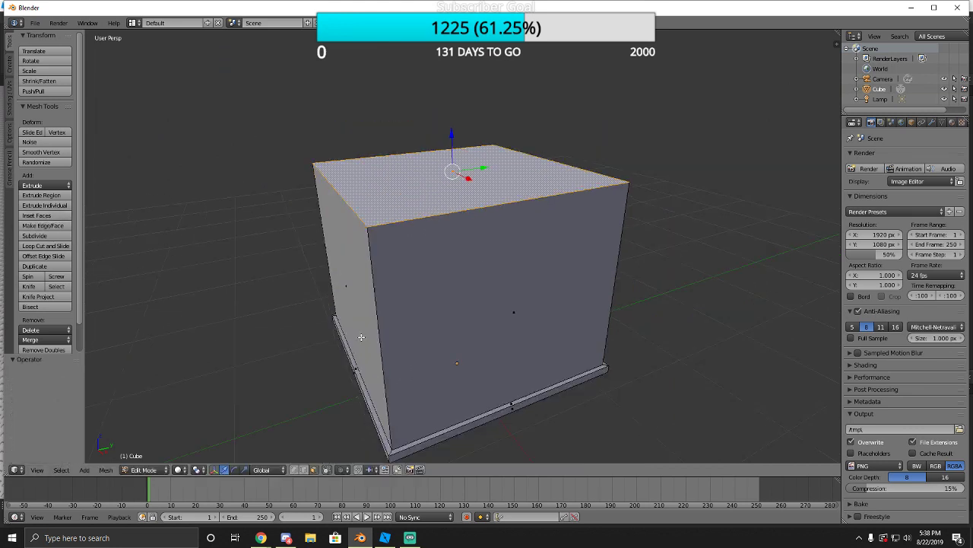
pyautogui.rightClick(396, 228)
pyautogui.rightClick(397, 444)
pyautogui.hotkey('shift', 'f')
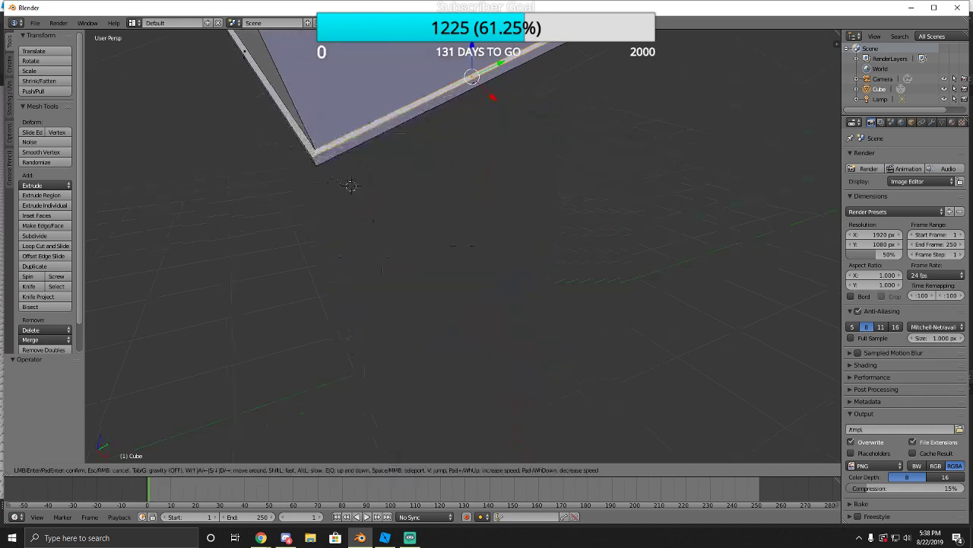
pyautogui.press('w')
pyautogui.press('s')
pyautogui.press('w')
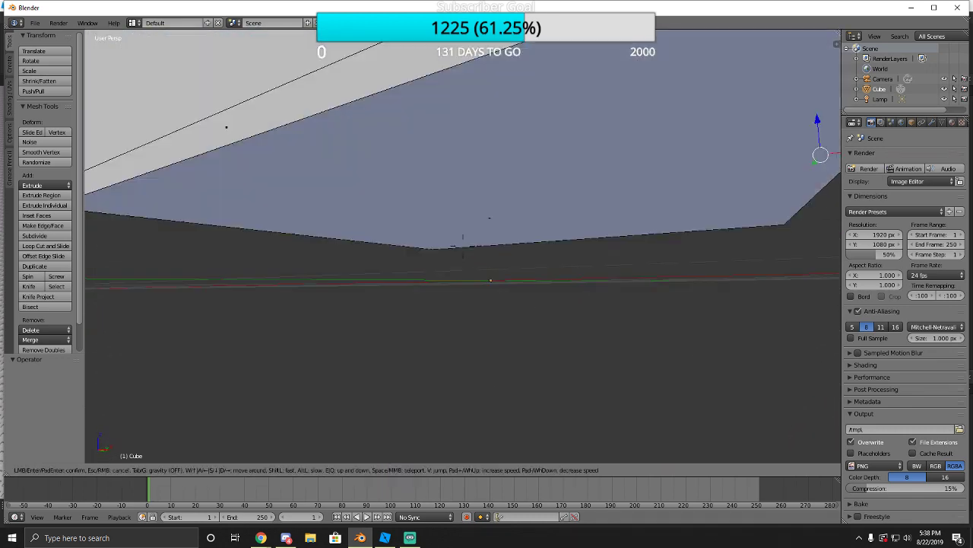
pyautogui.press('Escape')
pyautogui.hotkey('shift', 'd')
pyautogui.press('Escape')
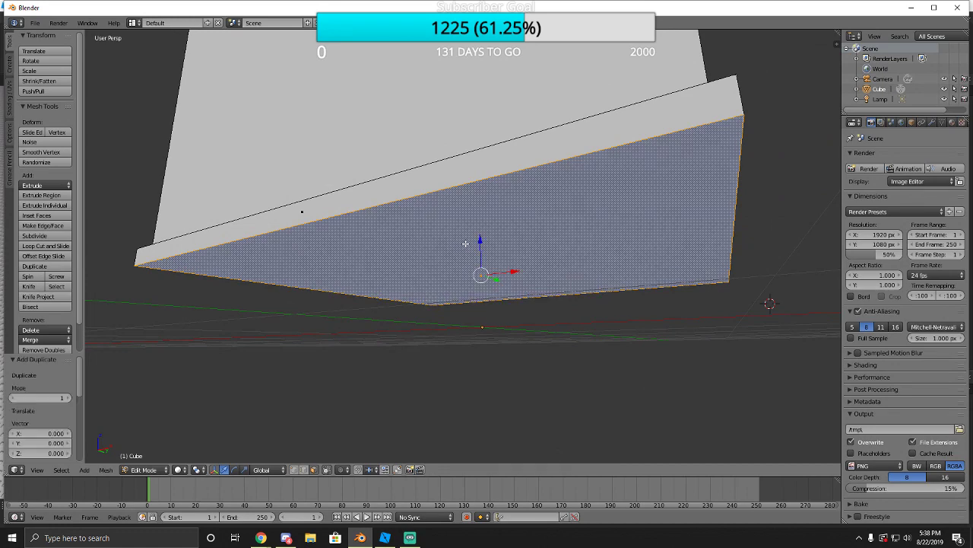
# Move the duplicated base face up about 1.7 units along Z to the top edge of the building.
pyautogui.hotkey('shift', 'f')
pyautogui.press('w')
pyautogui.press('s')
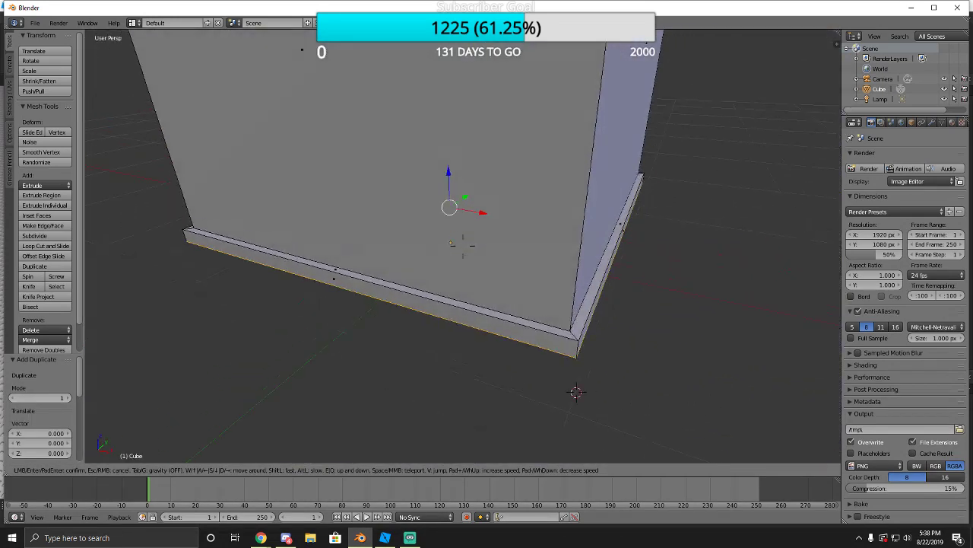
pyautogui.press('Escape')
pyautogui.press('g')
pyautogui.press('z')
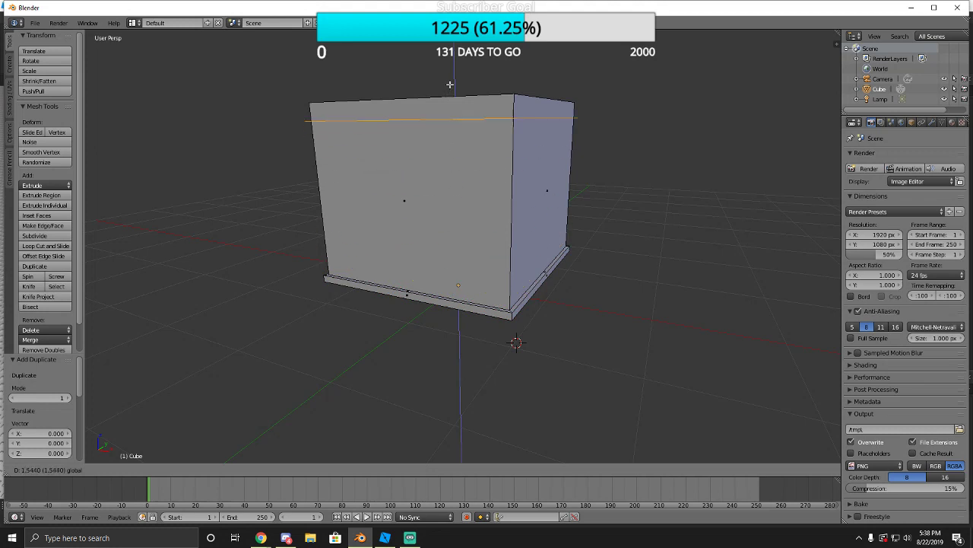
pyautogui.click(448, 71)
pyautogui.hotkey('shift', 'f')
pyautogui.press('w')
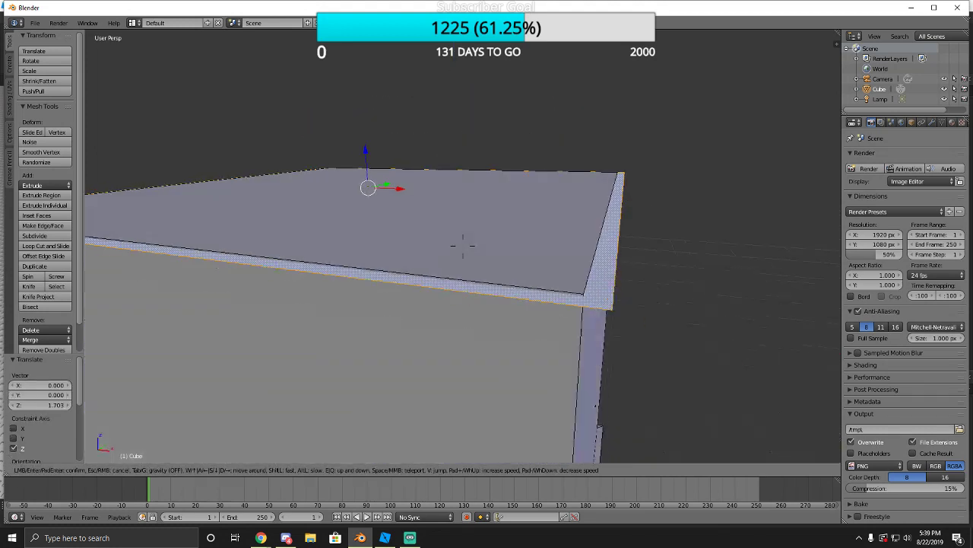
pyautogui.click(464, 246)
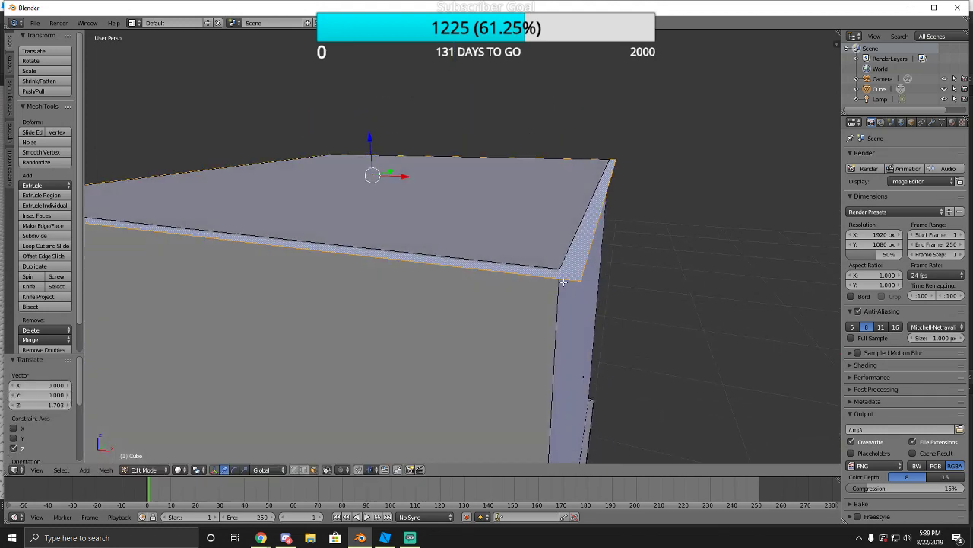
# Extrude the raised face about 0.026 units into a thin roof slab and lift its top face slightly to thicken it.
pyautogui.press('e')
pyautogui.click(384, 266)
pyautogui.hotkey('shift', 'f')
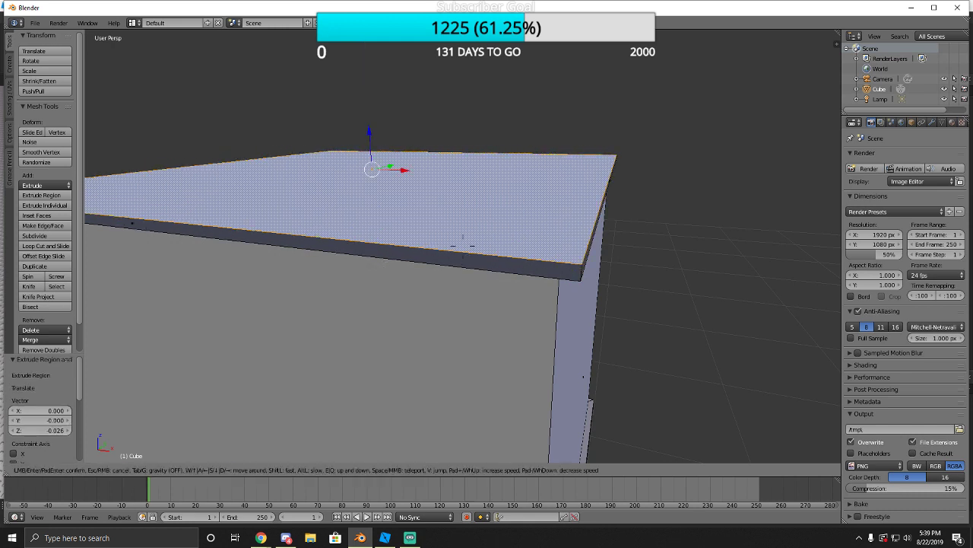
pyautogui.press('s')
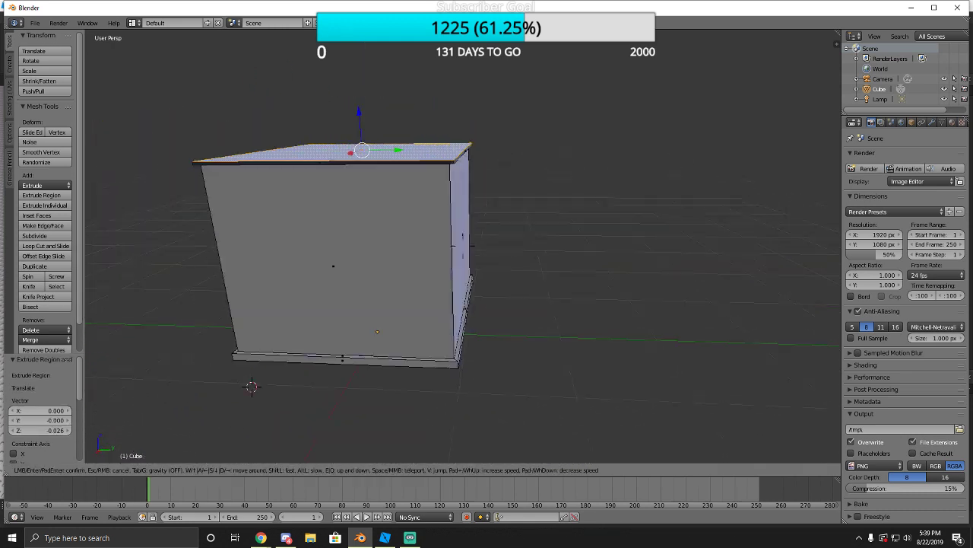
pyautogui.press('d')
pyautogui.press('w')
pyautogui.press('a')
pyautogui.click(463, 246)
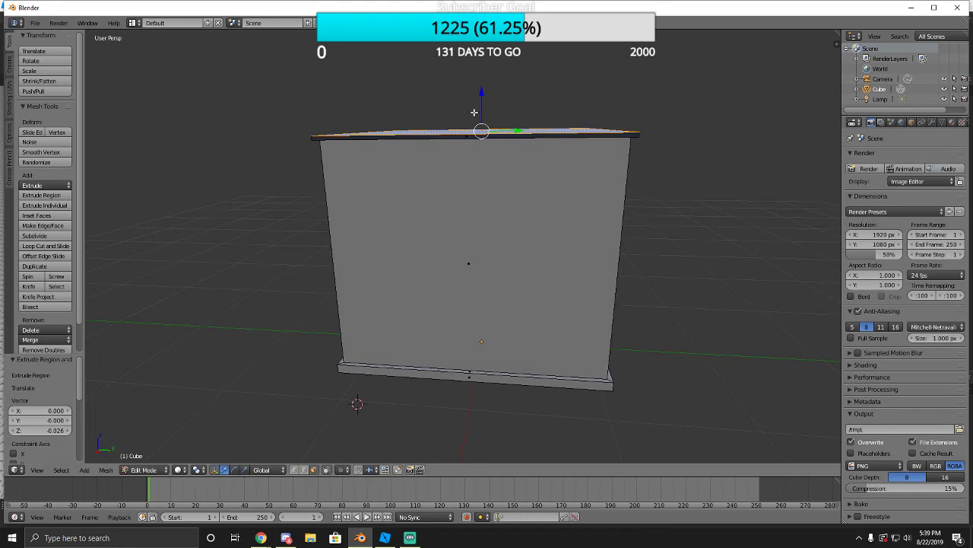
pyautogui.moveTo(480, 118); pyautogui.dragTo(481, 113)
pyautogui.press('a')
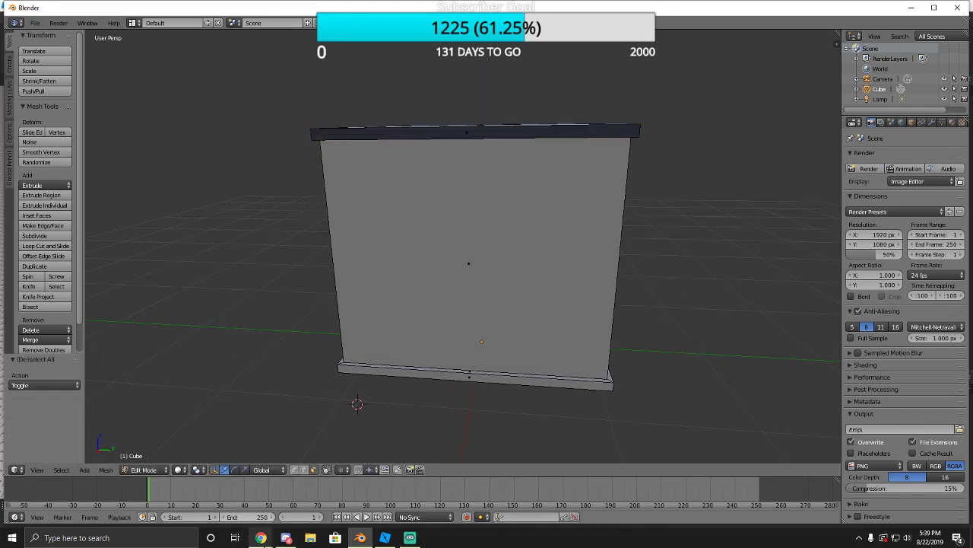
# Switch to Chrome to examine the brick apartment block reference photo, and return to Blender.
pyautogui.click(261, 538)
pyautogui.click(371, 490)
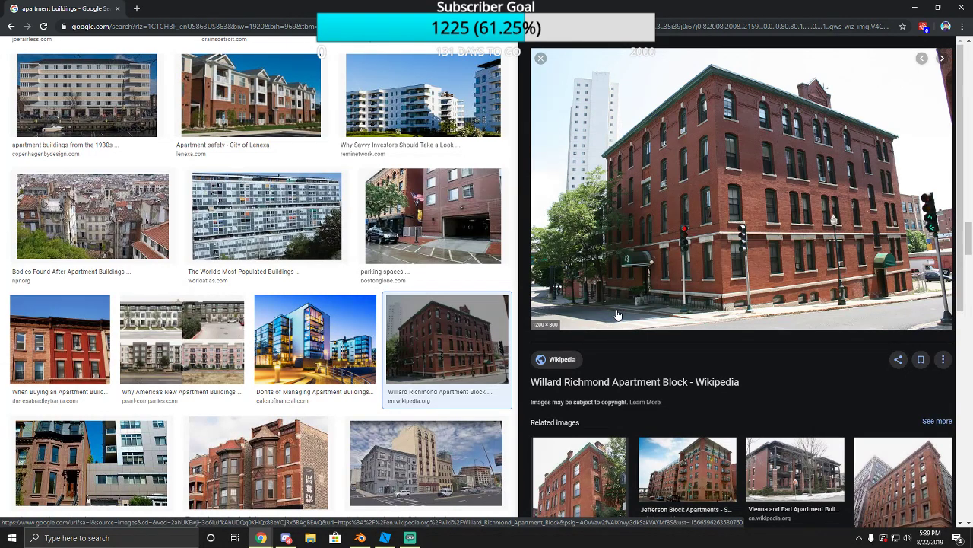
pyautogui.click(386, 538)
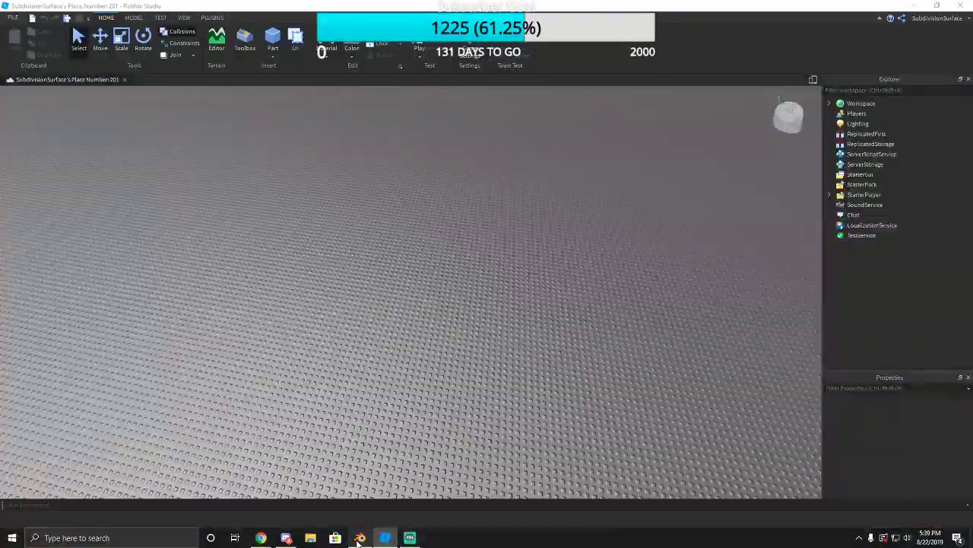
pyautogui.click(360, 540)
# Try to subdivide the large front wall face with one cut.
pyautogui.rightClick(417, 283)
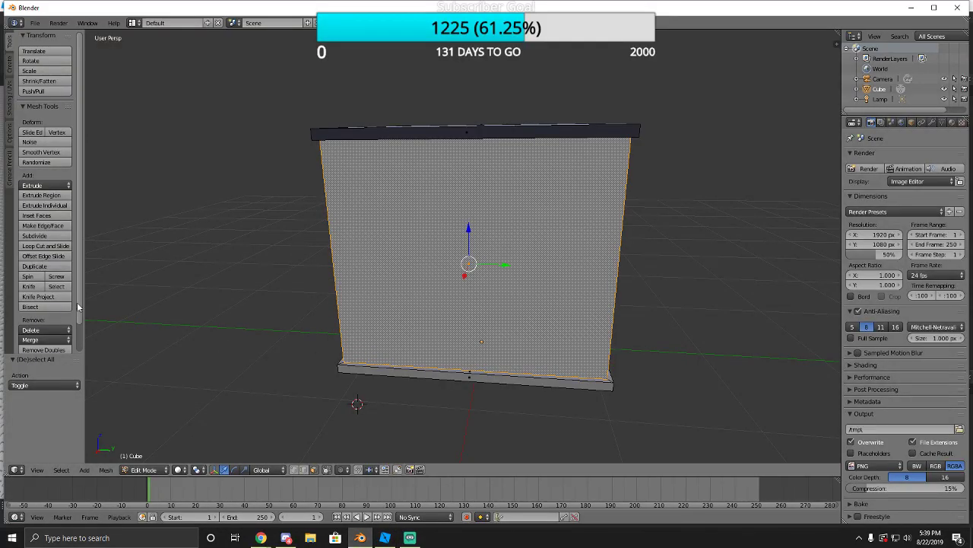
pyautogui.click(35, 236)
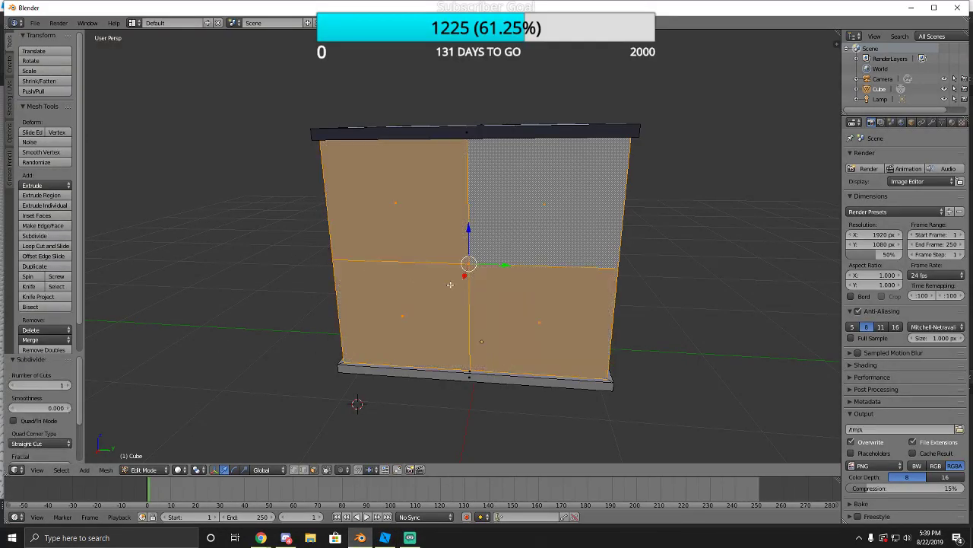
pyautogui.rightClick(486, 288)
pyautogui.rightClick(426, 304)
pyautogui.rightClick(525, 228)
pyautogui.rightClick(525, 320)
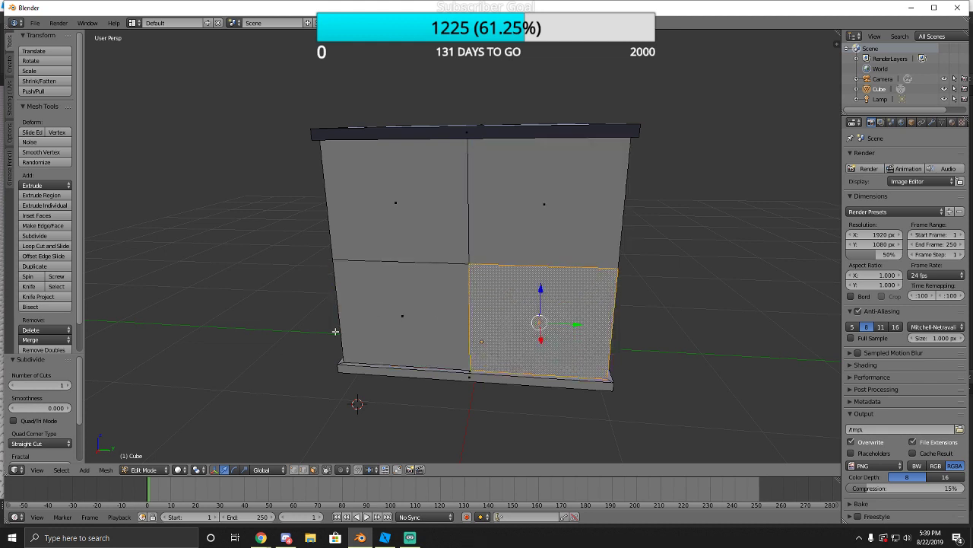
# Undo the subdivision of the large front wall face.
pyautogui.hotkey('ctrl', 'z')
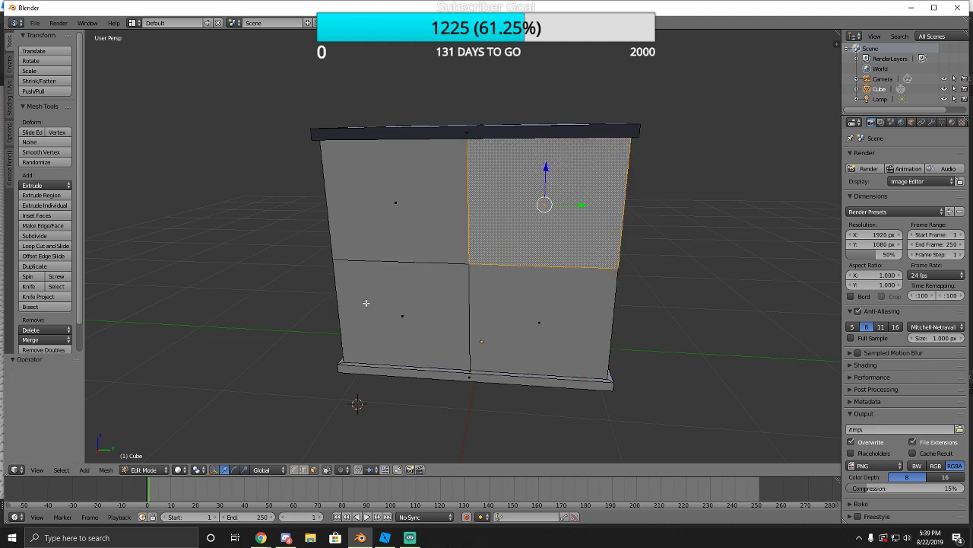
pyautogui.hotkey('ctrl', 'z')
pyautogui.hotkey('ctrl', 'z')
pyautogui.hotkey('ctrl', 'z')
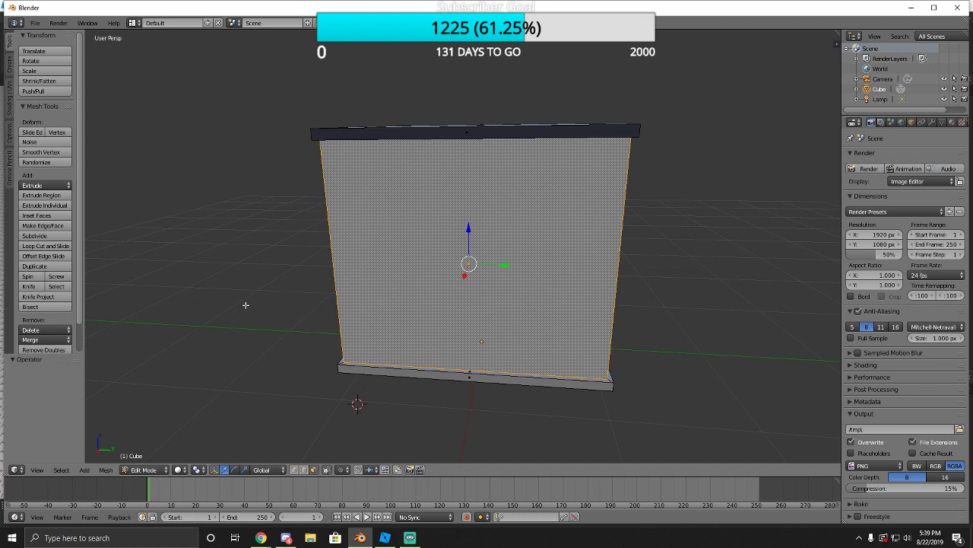
# Add one horizontal loop cut around the building's walls and slide it down to the lower part.
pyautogui.press('a')
pyautogui.rightClick(387, 286)
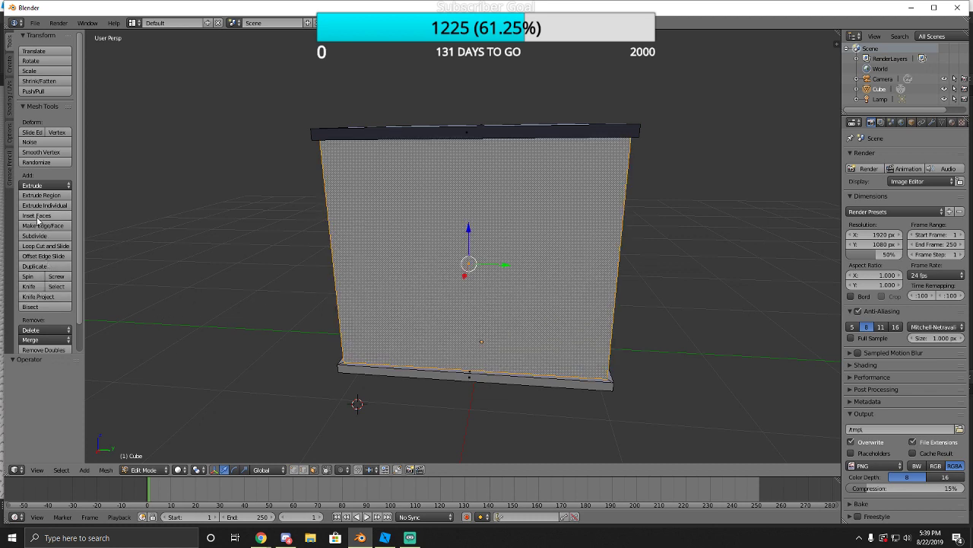
pyautogui.click(41, 245)
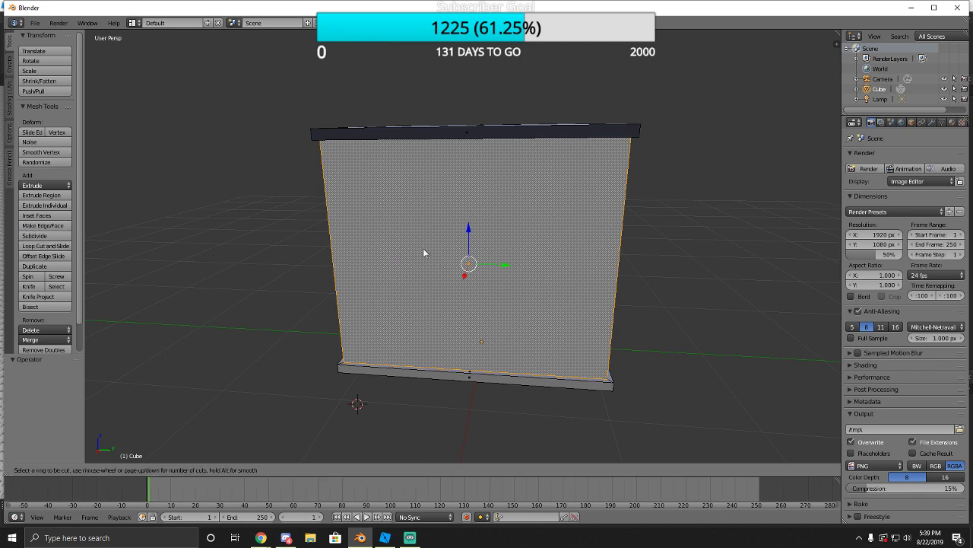
pyautogui.click(346, 272)
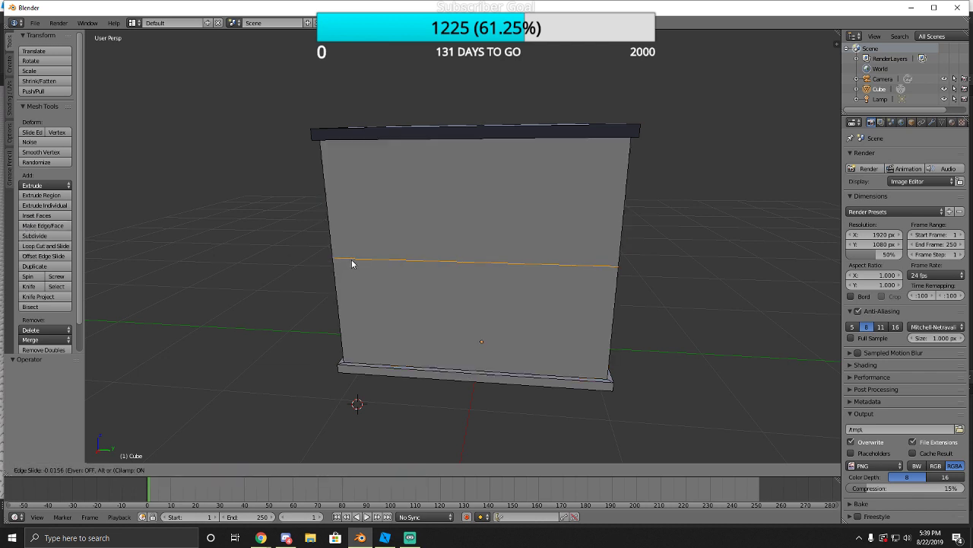
pyautogui.click(411, 315)
# Try to subdivide the wall face below the horizontal cut with one cut.
pyautogui.hotkey('shift', 'f')
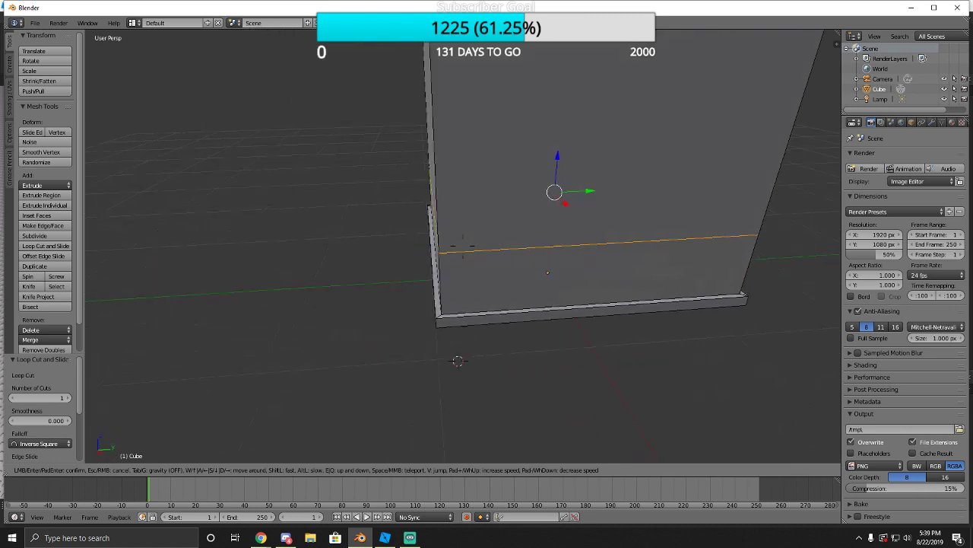
pyautogui.press('d')
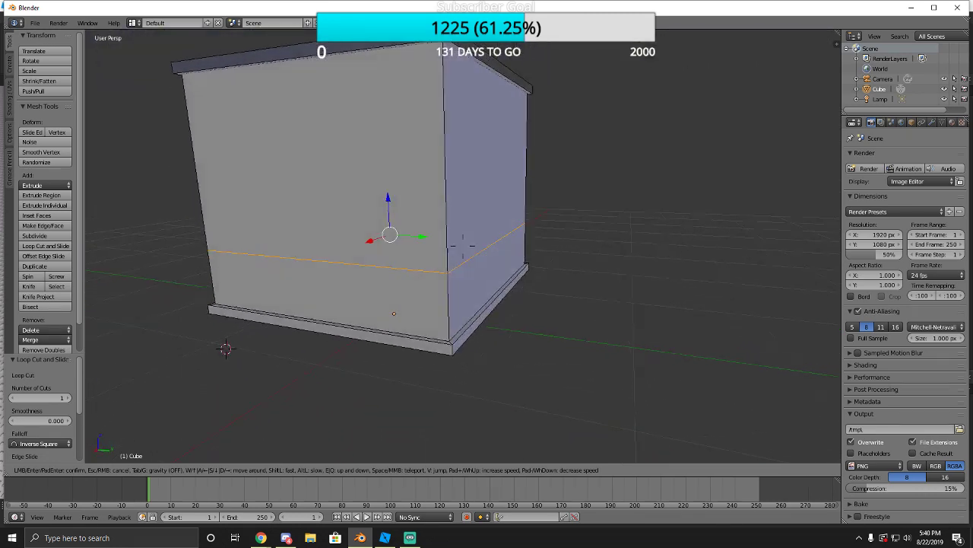
pyautogui.press('a')
pyautogui.press('w')
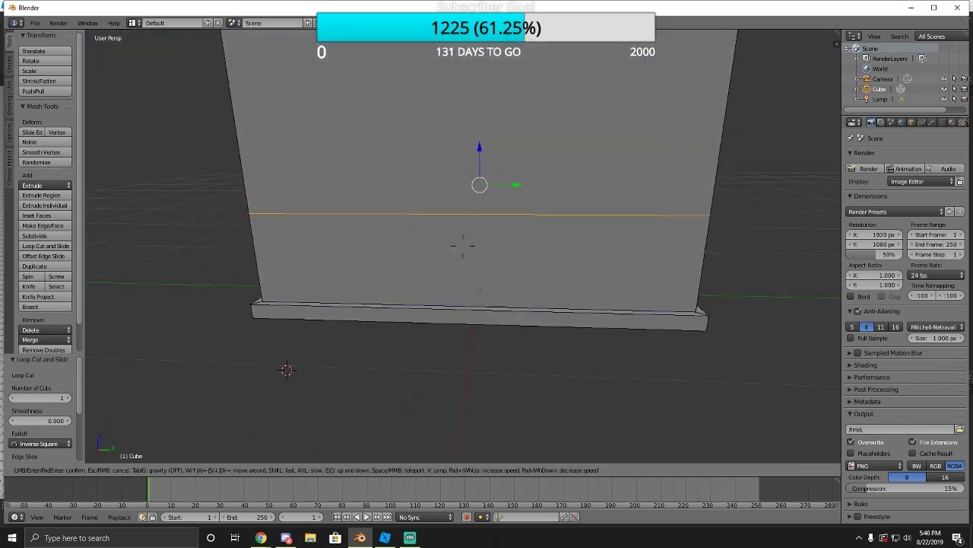
pyautogui.press('Return')
pyautogui.rightClick(378, 275)
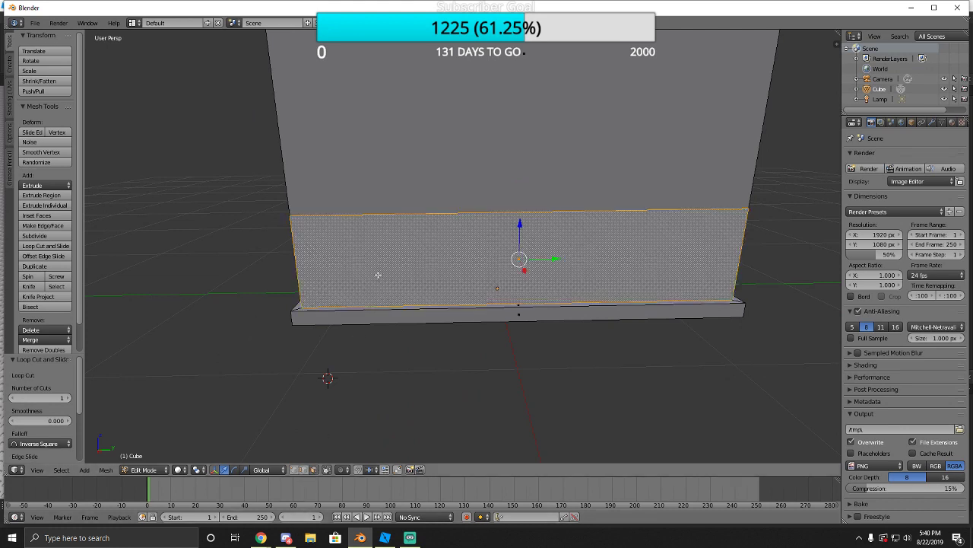
pyautogui.click(34, 235)
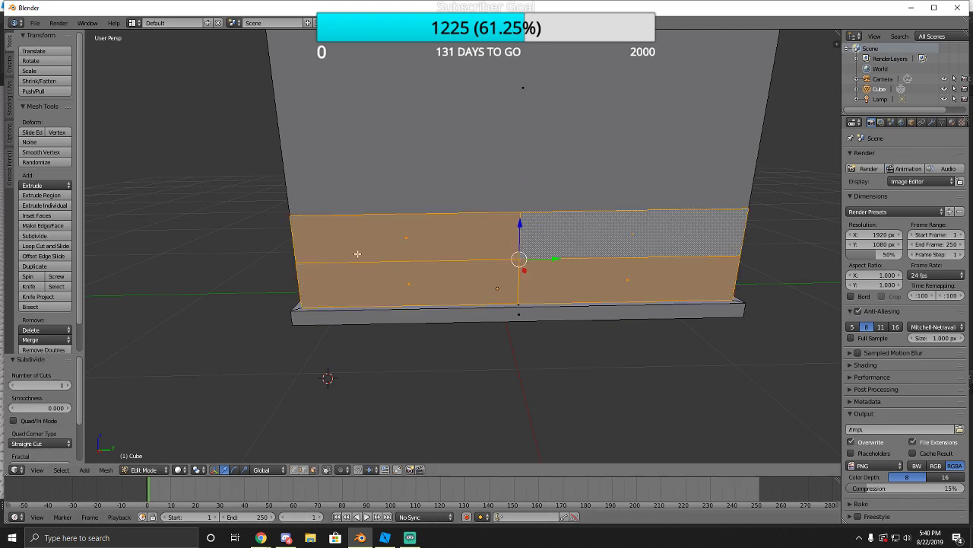
pyautogui.rightClick(505, 251)
pyautogui.rightClick(529, 276)
pyautogui.rightClick(460, 251)
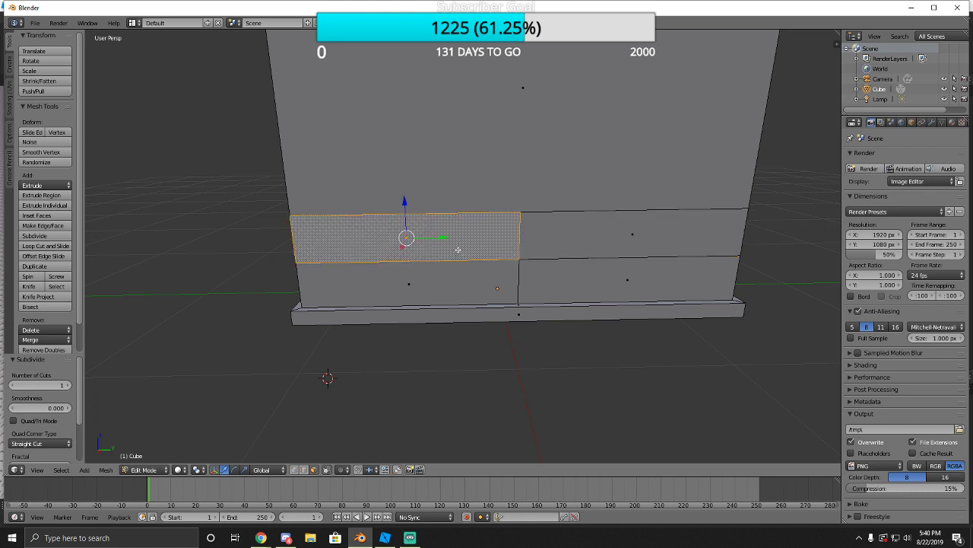
pyautogui.rightClick(455, 272)
# Undo the subdivision of the lower wall face.
pyautogui.hotkey('ctrl', 'z')
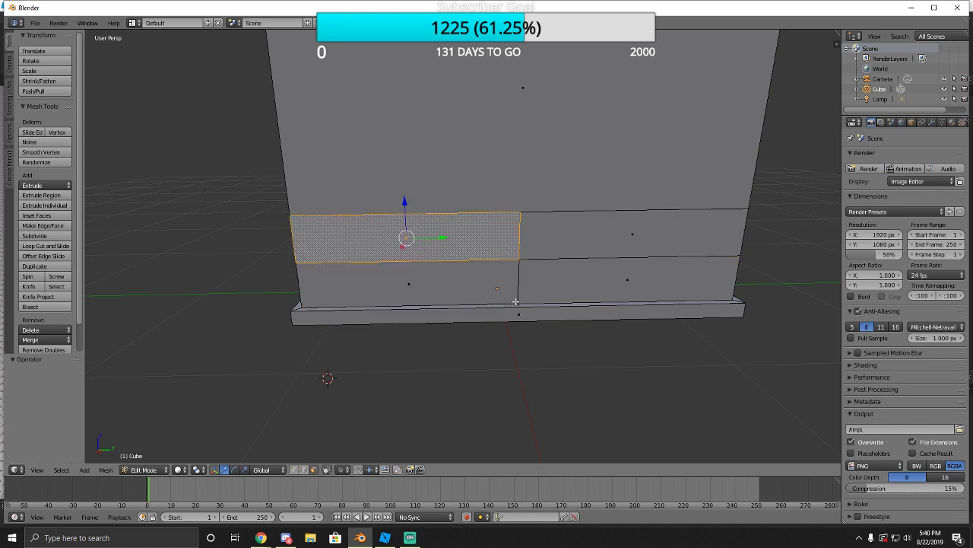
pyautogui.hotkey('ctrl', 'z')
pyautogui.hotkey('ctrl', 'z')
pyautogui.hotkey('ctrl', 'z')
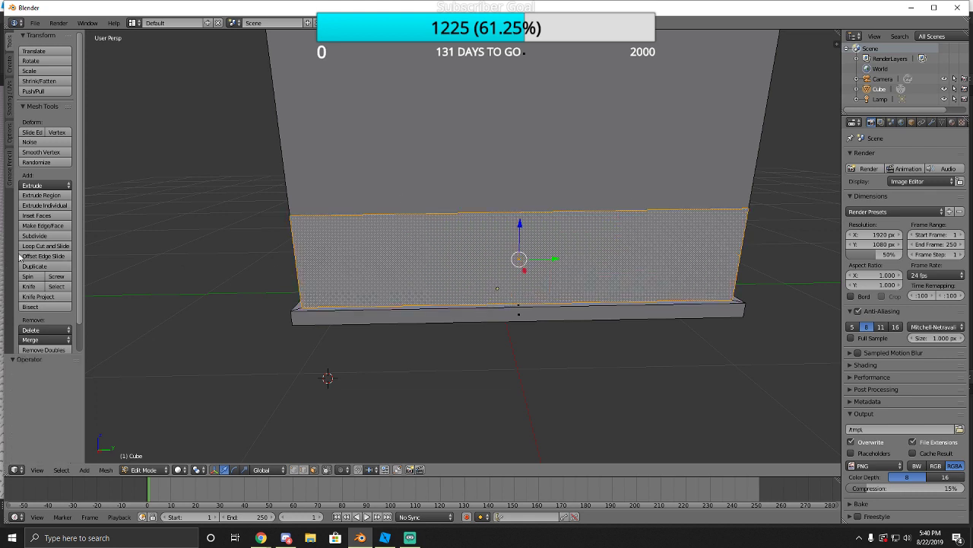
# Add two vertical loop cuts near the middle of the front wall, leaving a narrow central strip between them.
pyautogui.click(43, 245)
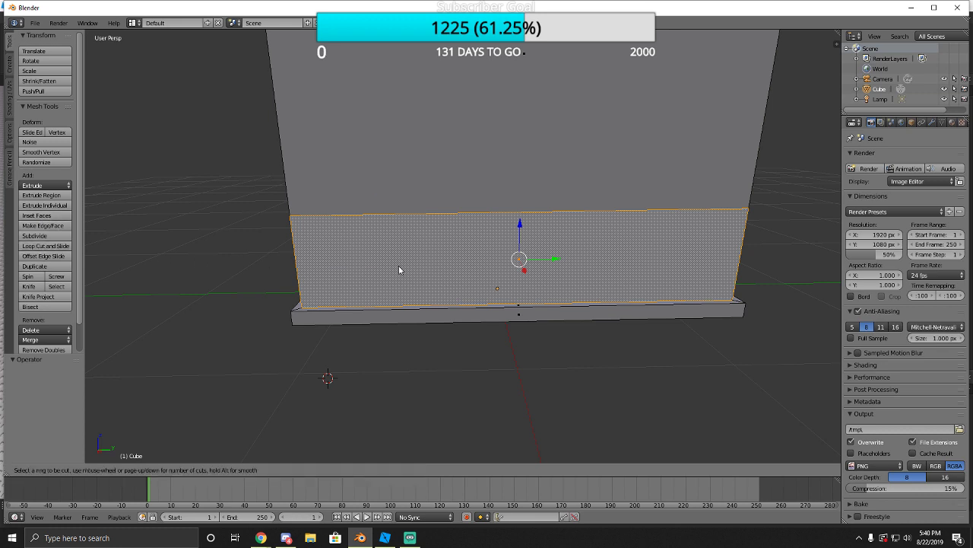
pyautogui.click(587, 232)
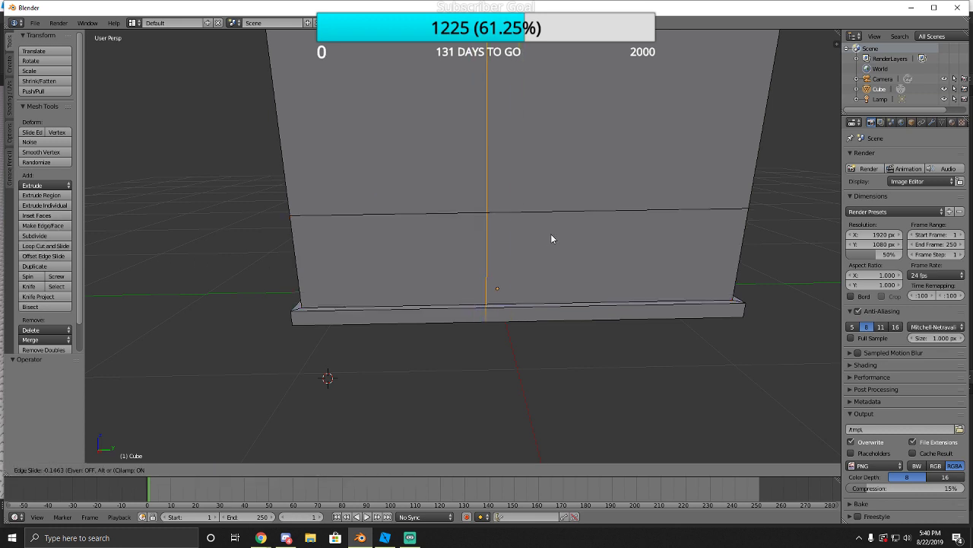
pyautogui.click(615, 236)
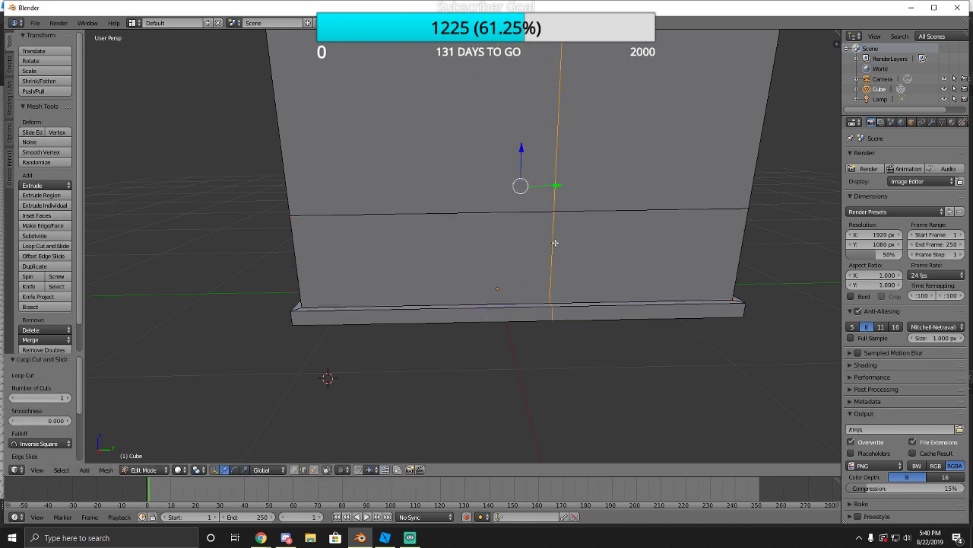
pyautogui.click(46, 247)
pyautogui.click(447, 221)
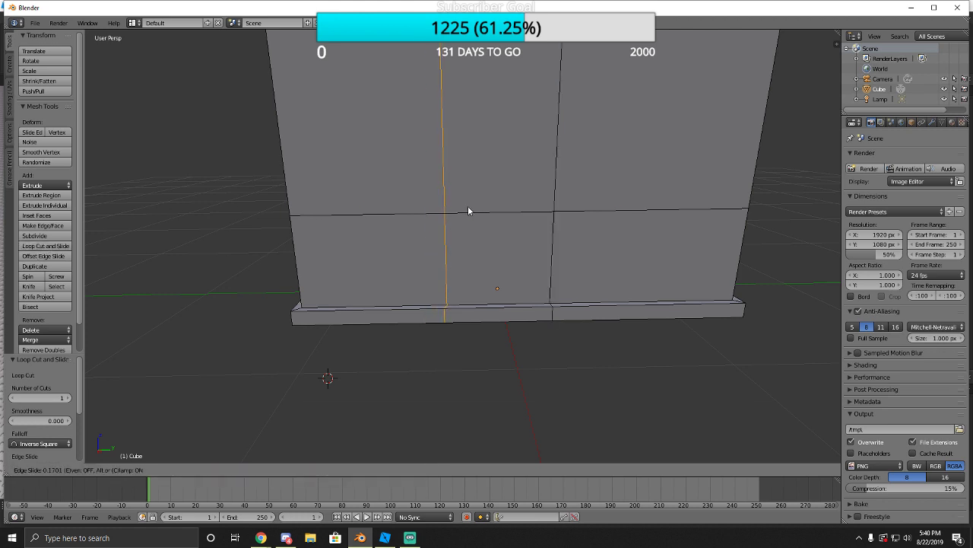
pyautogui.click(495, 209)
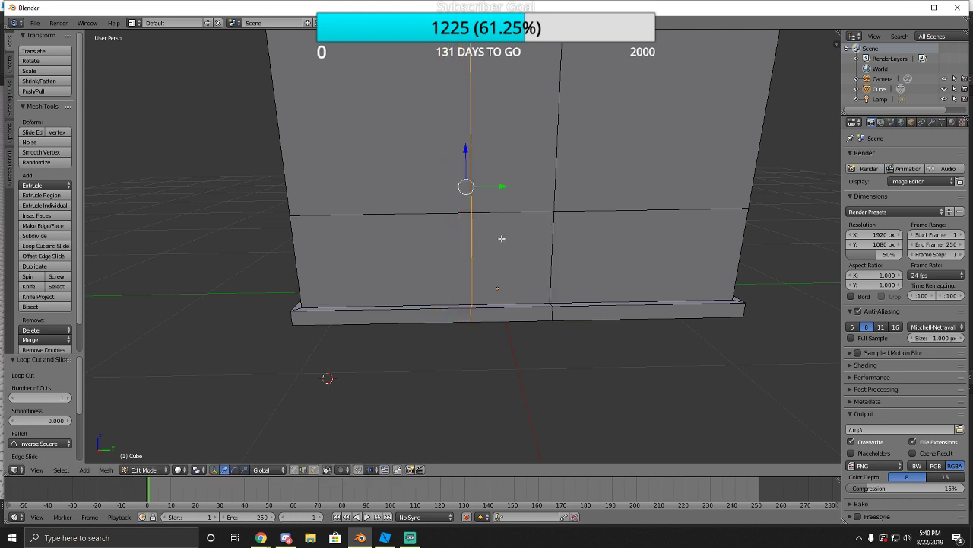
# Try scaling the side edges of the lower central wall face in edge selection, and undo the change.
pyautogui.hotkey('ctrl', 'Tab')
pyautogui.press('3')
pyautogui.rightClick(524, 244)
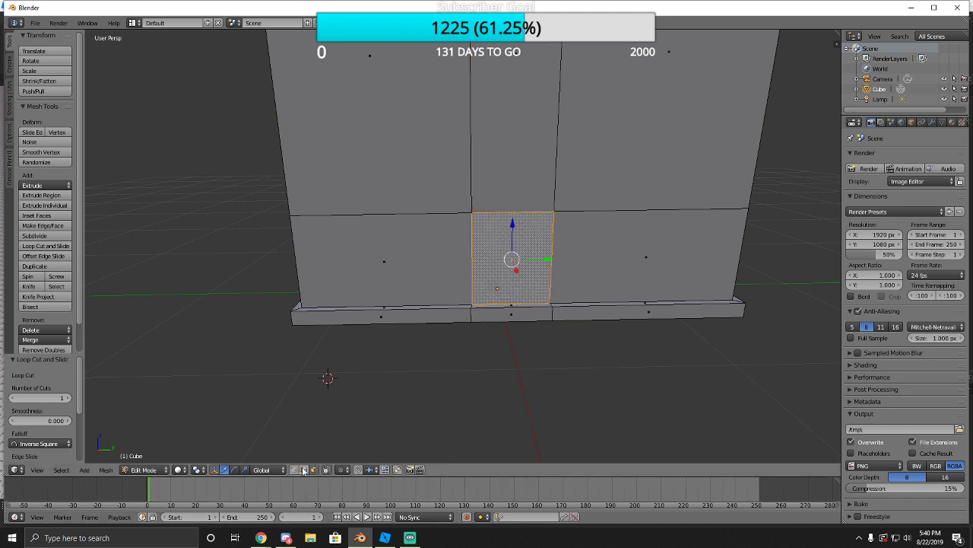
pyautogui.rightClick(547, 242)
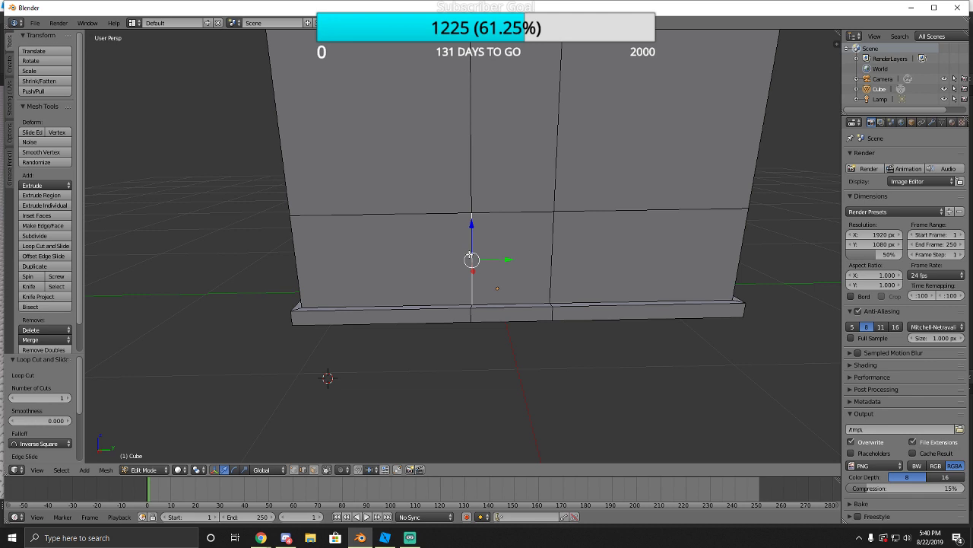
pyautogui.press('s')
pyautogui.click(481, 254)
pyautogui.hotkey('ctrl', 'z')
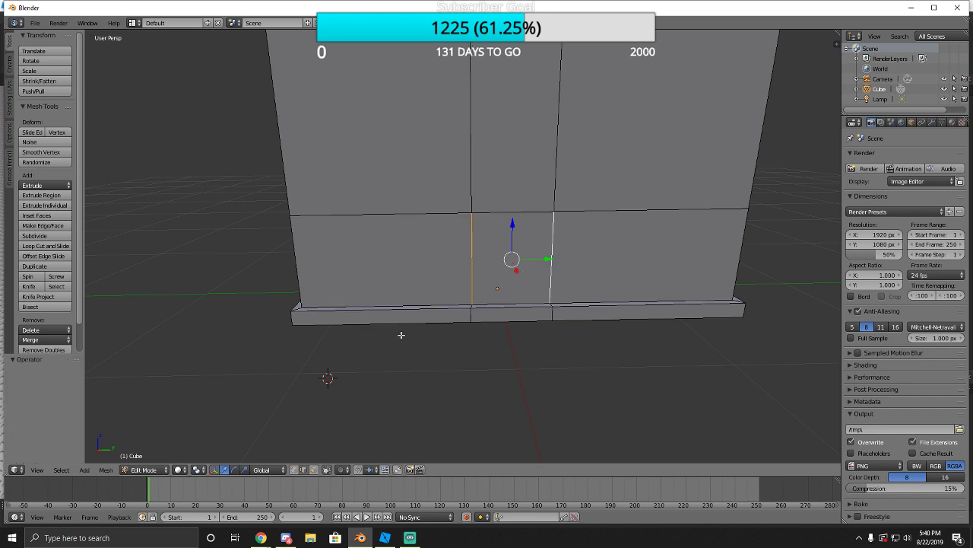
# Try to scale the two vertical edges of the lower central face along the global X axis.
pyautogui.press('s')
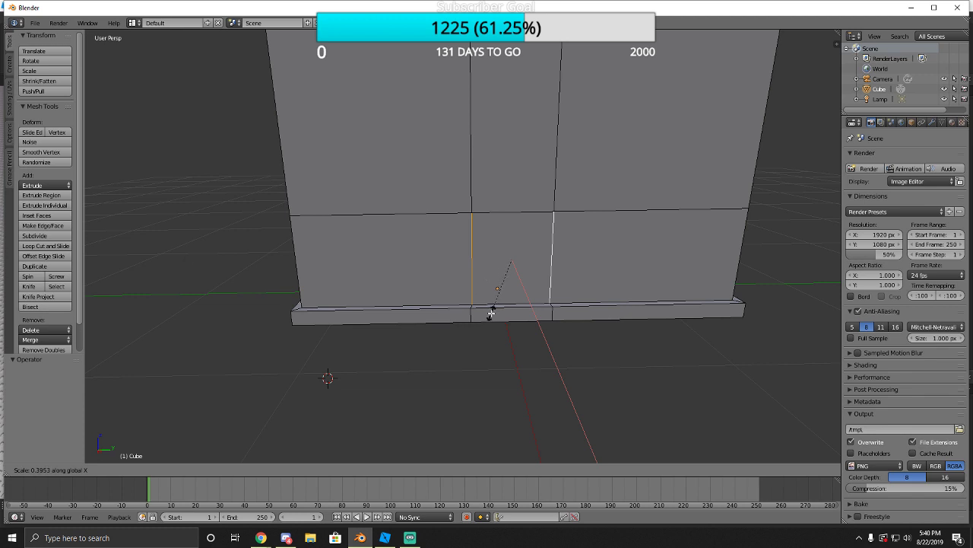
pyautogui.click(490, 313)
pyautogui.rightClick(439, 294)
pyautogui.rightClick(469, 258)
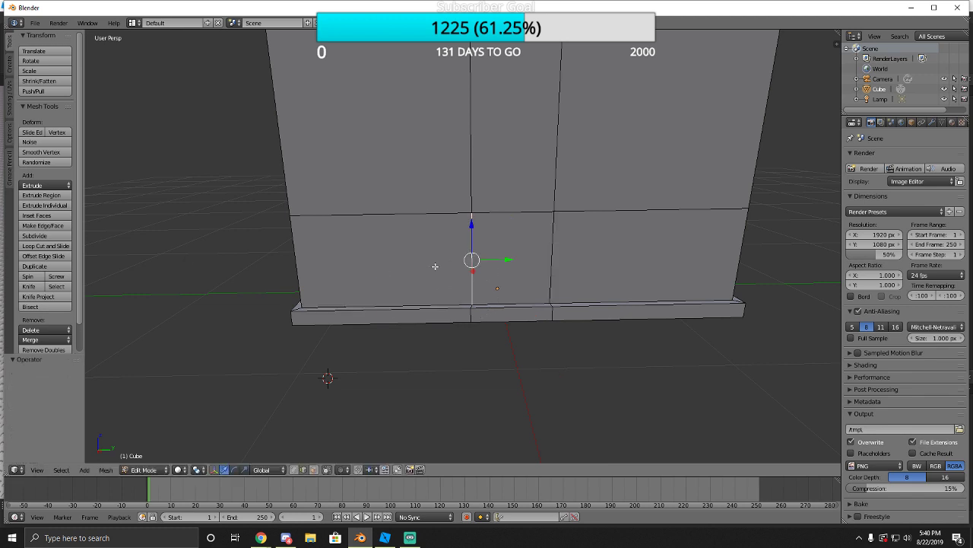
# Raise the roof slab's top face about 0.096 along the Z axis to thicken the slab.
pyautogui.hotkey('shift', 'f')
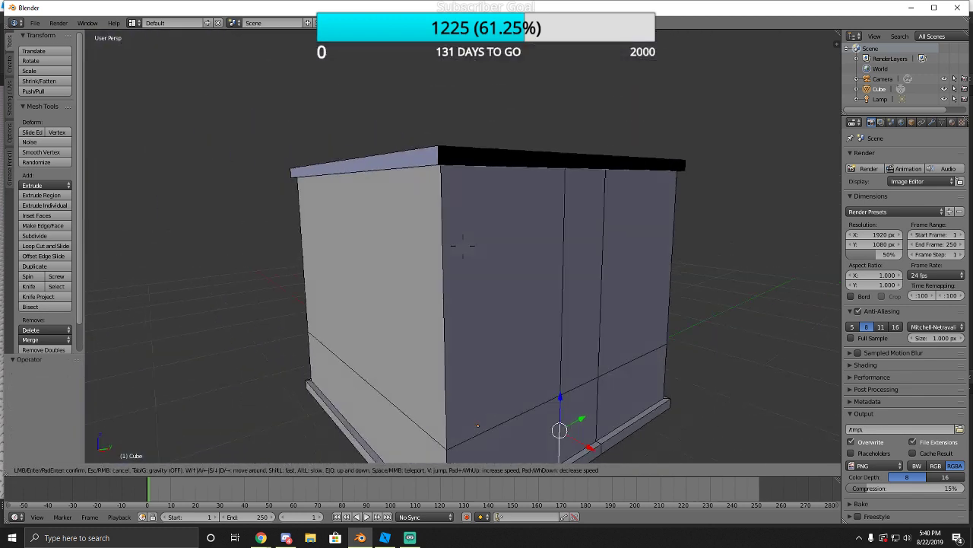
pyautogui.press('e')
pyautogui.click(464, 245)
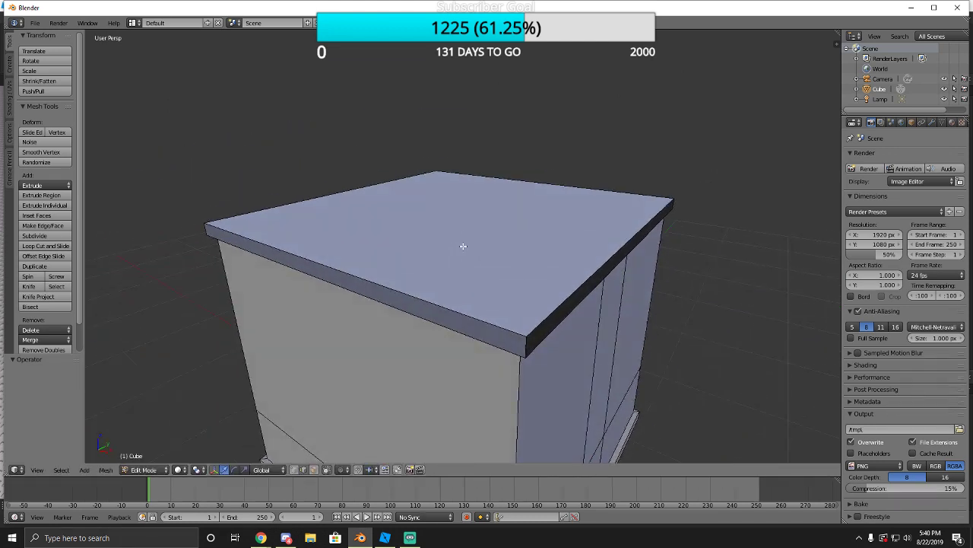
pyautogui.rightClick(400, 247)
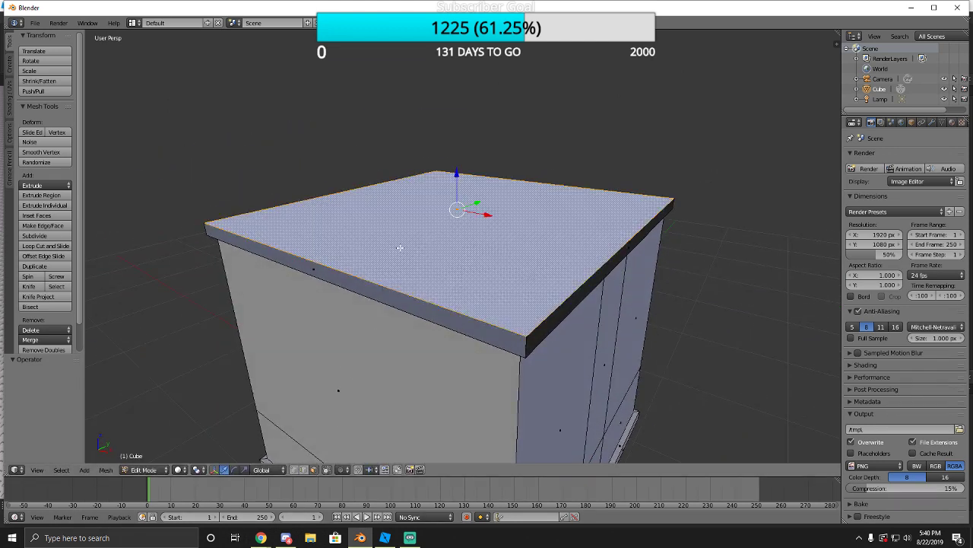
pyautogui.press('g')
pyautogui.press('z')
pyautogui.click(174, 216)
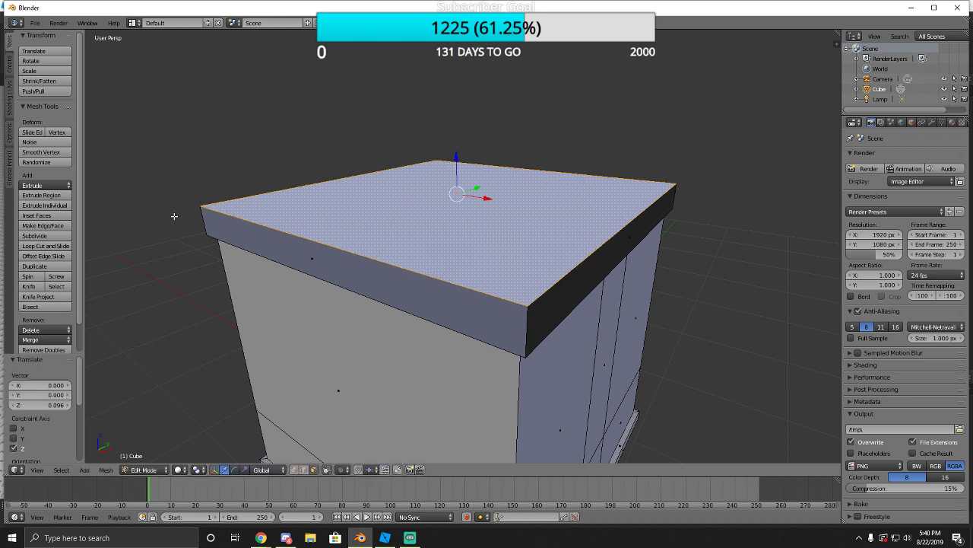
# Inset the roof's top face by about 0.061 and extrude the inner face about 0.093 downward to form a parapet.
pyautogui.click(46, 217)
pyautogui.click(51, 219)
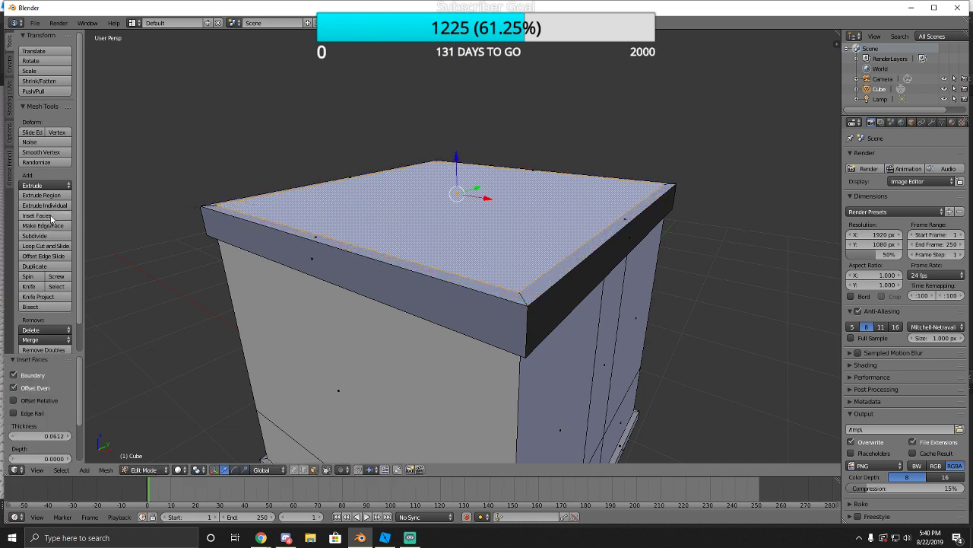
pyautogui.press('e')
pyautogui.click(308, 232)
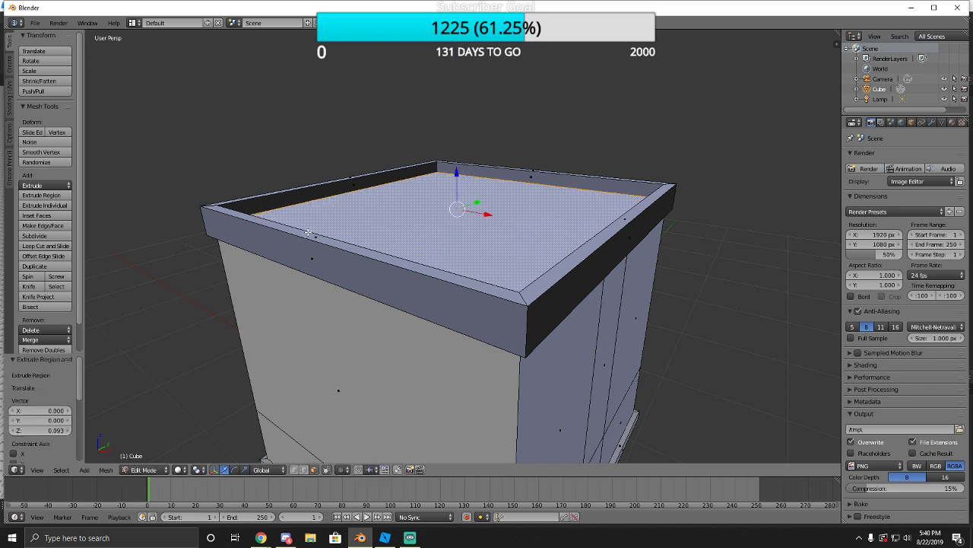
# Lower the recessed roof face by about 0.013 more along the Z axis.
pyautogui.hotkey('shift', 'f')
pyautogui.press('s')
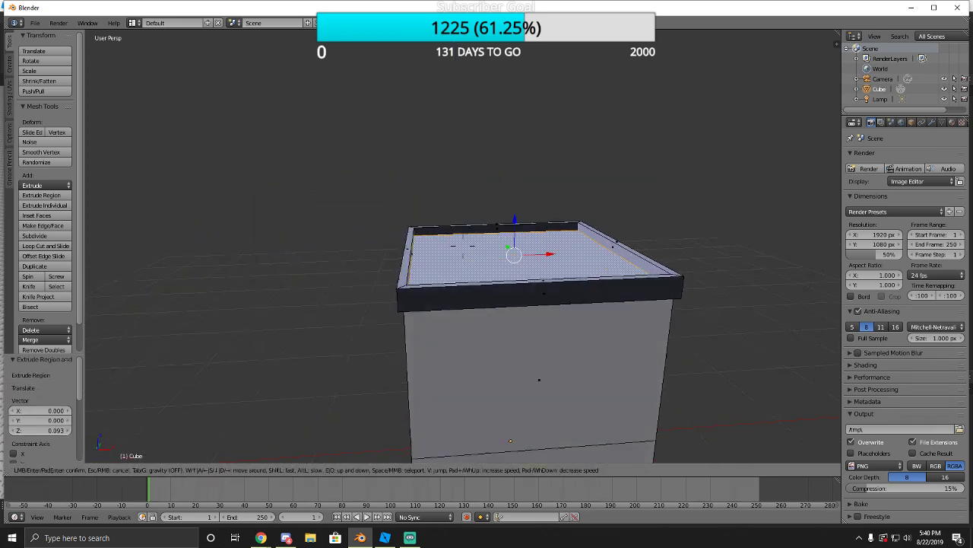
pyautogui.press('w')
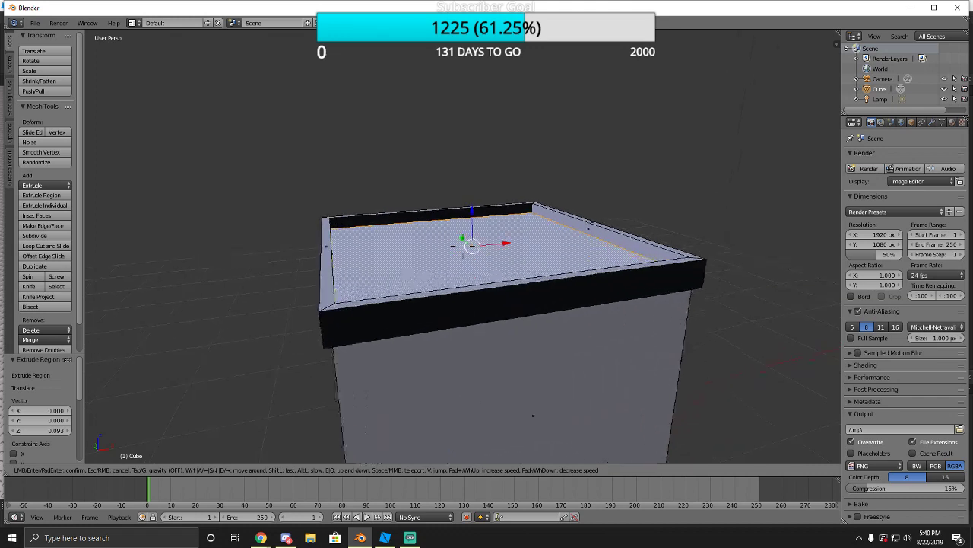
pyautogui.click(463, 246)
pyautogui.press('g')
pyautogui.press('z')
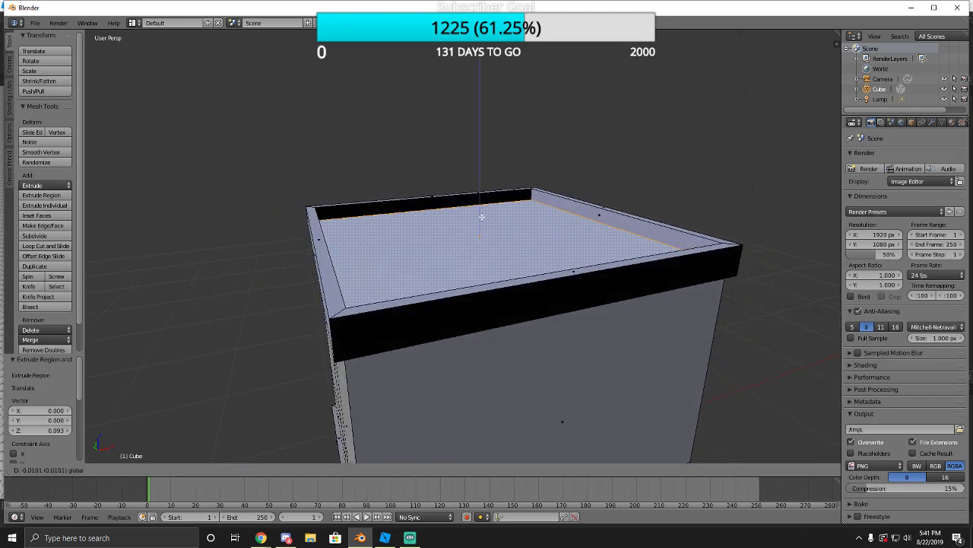
pyautogui.click(487, 219)
# Inset the large upper face of the undivided wall by about 0.376 and shift the inner face about 0.24 along X.
pyautogui.hotkey('shift', 'f')
pyautogui.press('s')
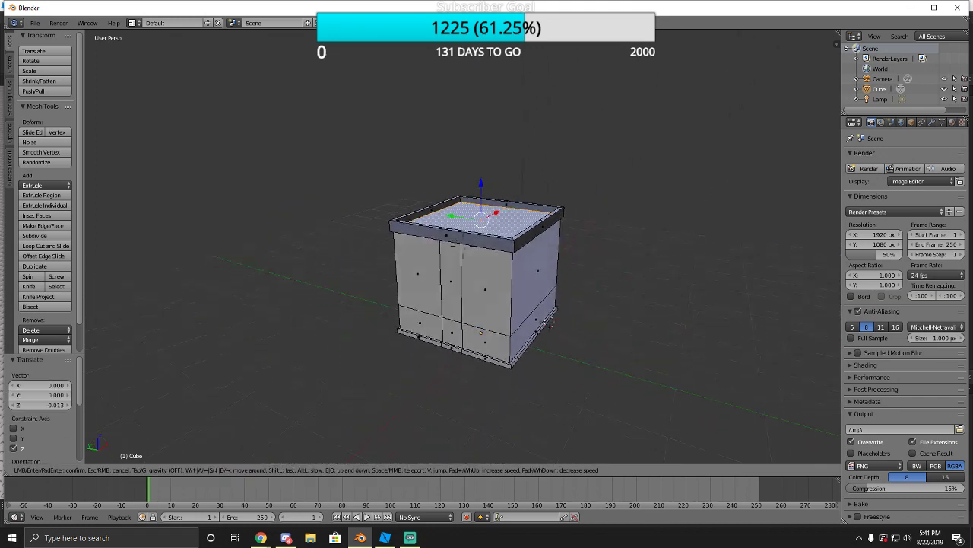
pyautogui.press('w')
pyautogui.press('s')
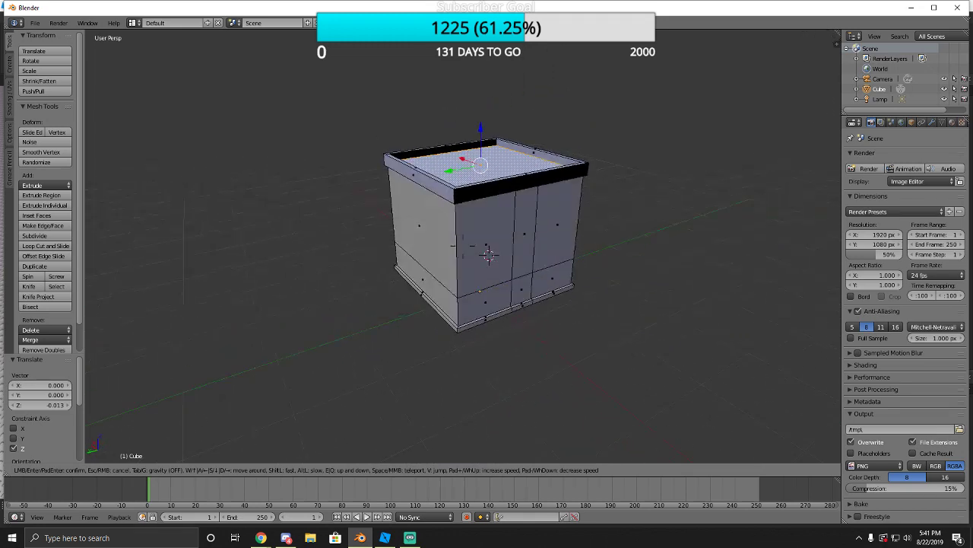
pyautogui.press('w')
pyautogui.press('a')
pyautogui.click(465, 244)
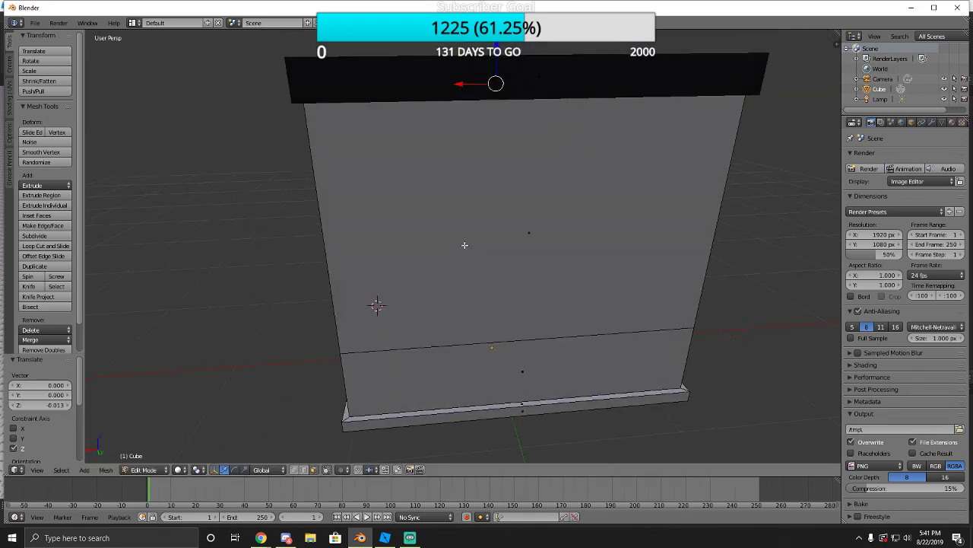
pyautogui.rightClick(465, 245)
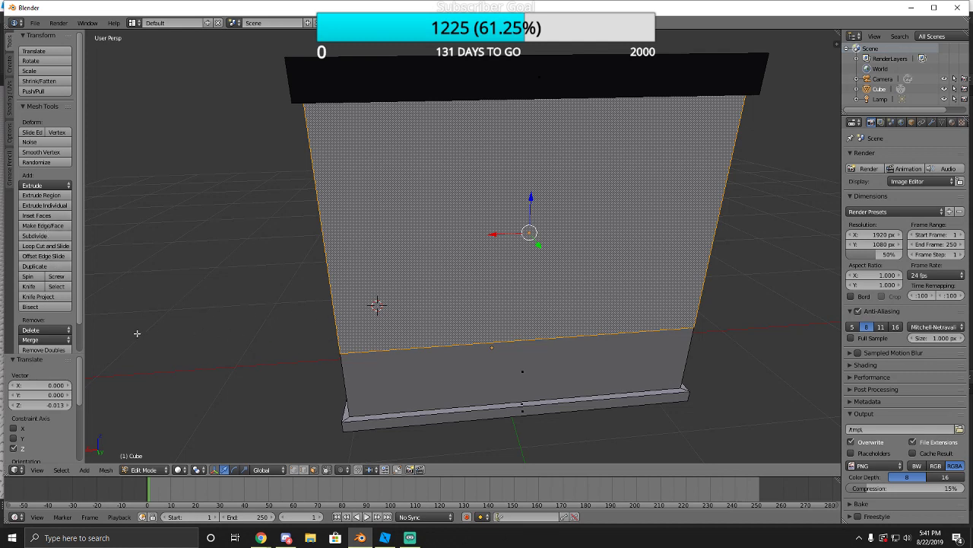
pyautogui.click(45, 217)
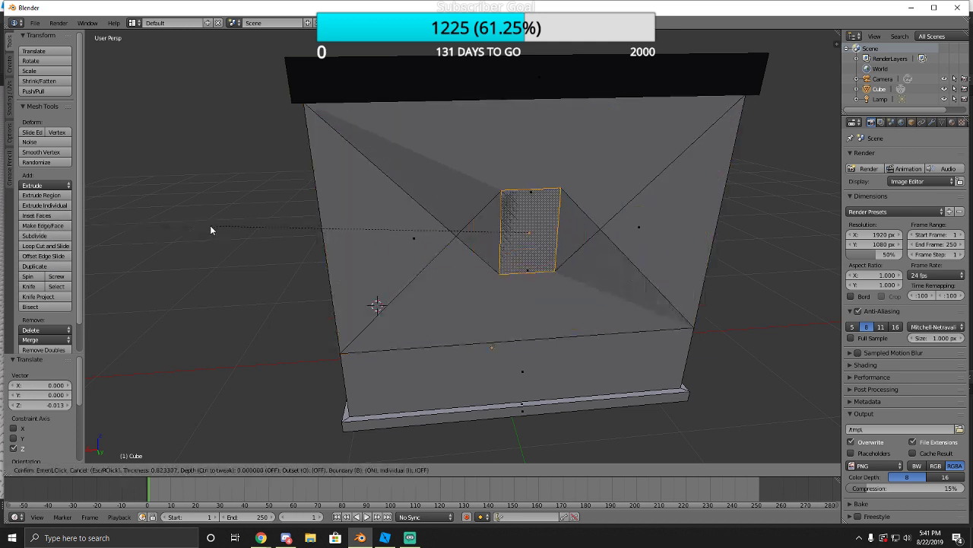
pyautogui.click(123, 244)
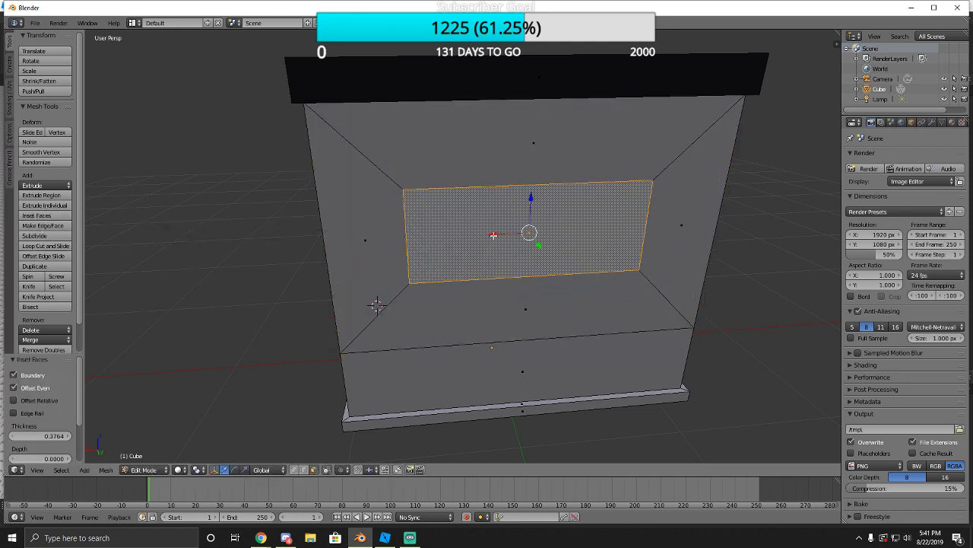
pyautogui.moveTo(493, 235); pyautogui.dragTo(446, 244)
pyautogui.hotkey('shift', 'z')
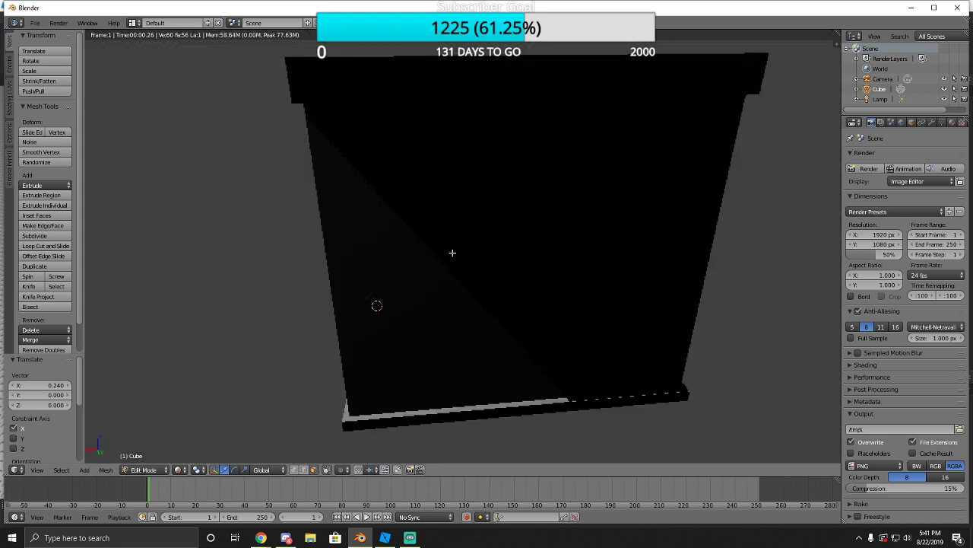
pyautogui.press('s')
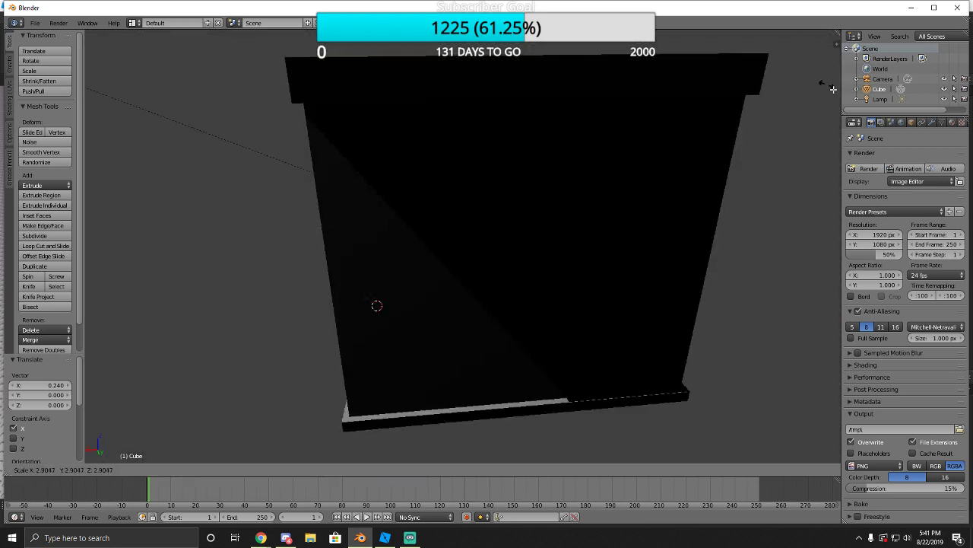
pyautogui.rightClick(94, 98)
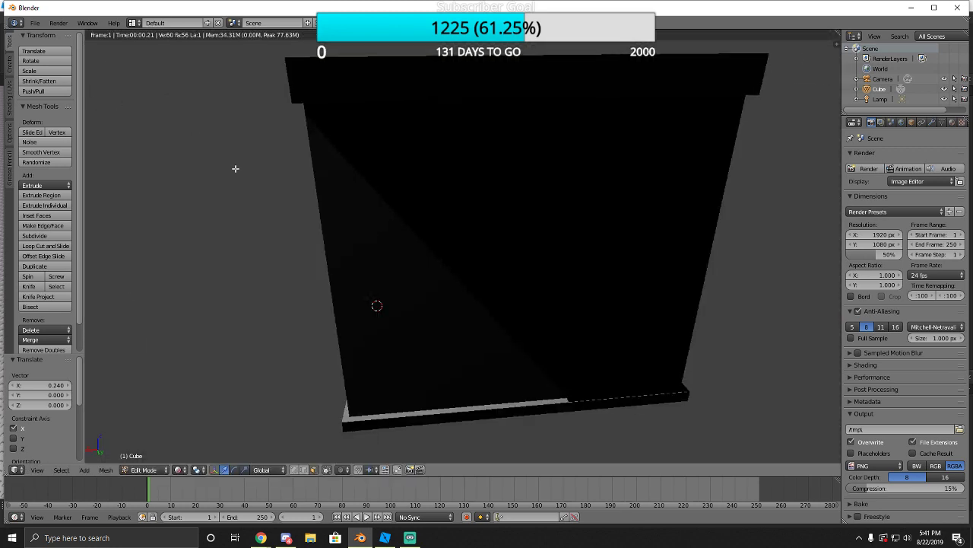
# Switch to the Compositing screen layout, adjust its area sizes and change the image editor to a 3D view.
pyautogui.hotkey('ctrl', 'Left')
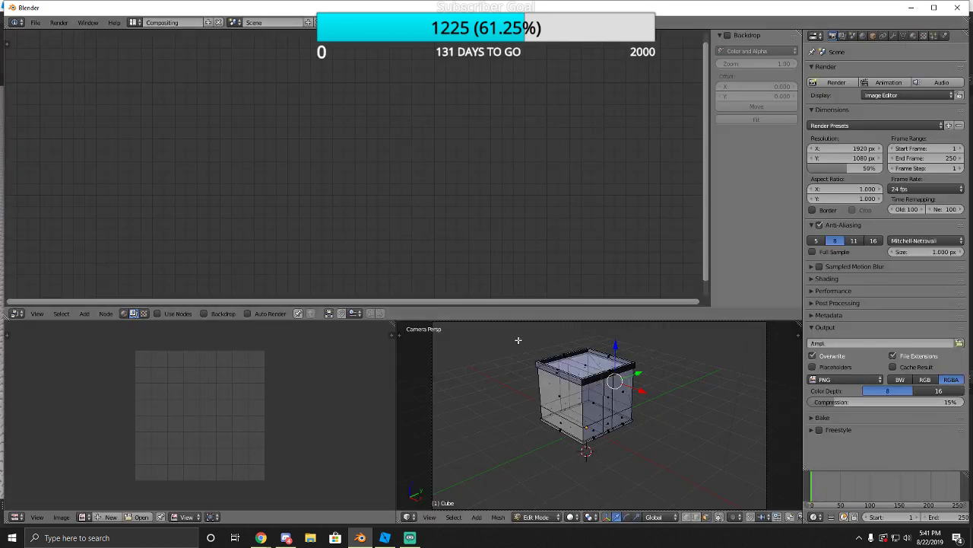
pyautogui.moveTo(450, 320); pyautogui.dragTo(452, 70)
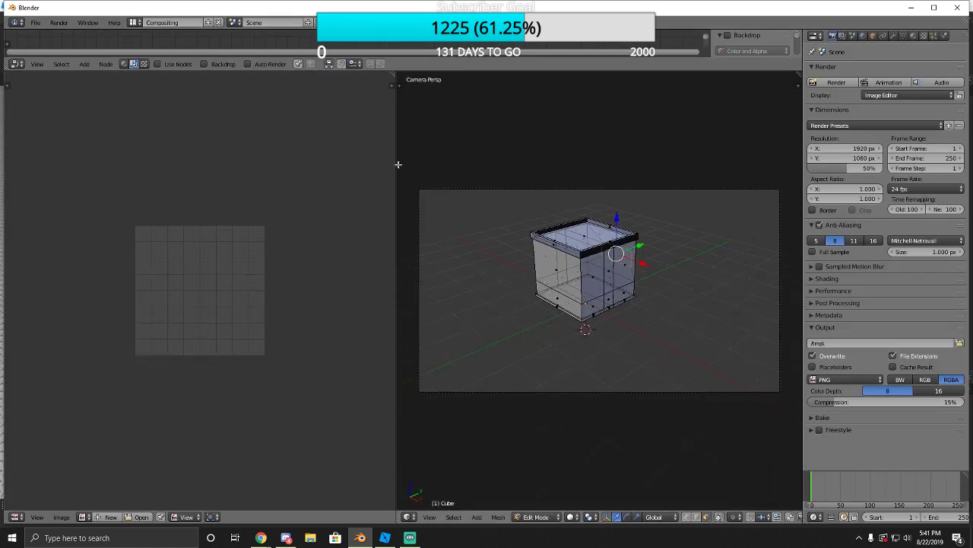
pyautogui.moveTo(398, 164); pyautogui.dragTo(282, 165)
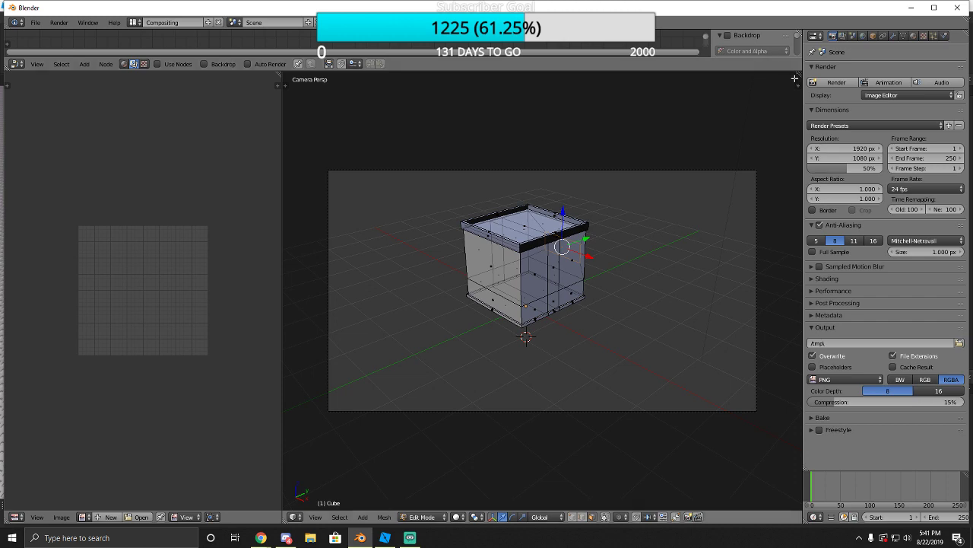
pyautogui.moveTo(784, 73); pyautogui.dragTo(783, 329)
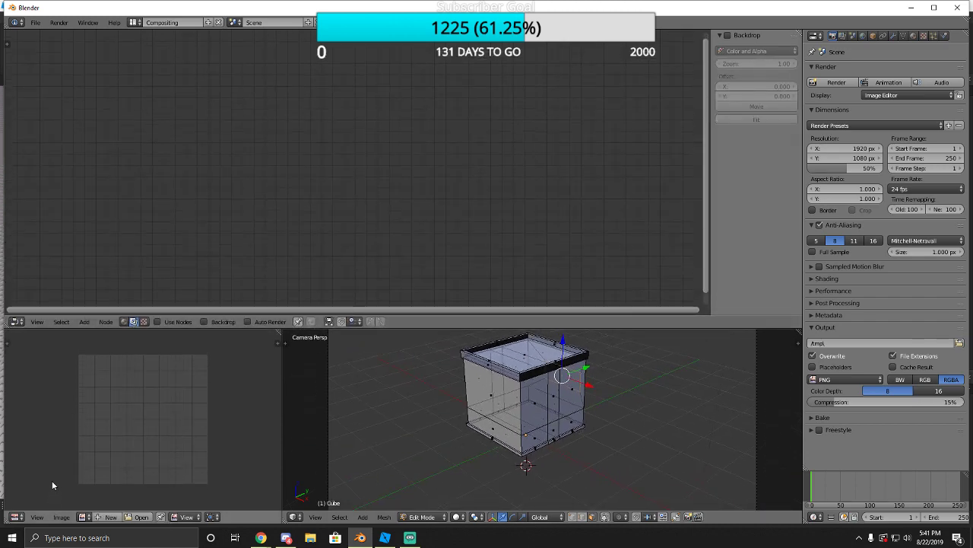
pyautogui.click(16, 516)
pyautogui.click(25, 506)
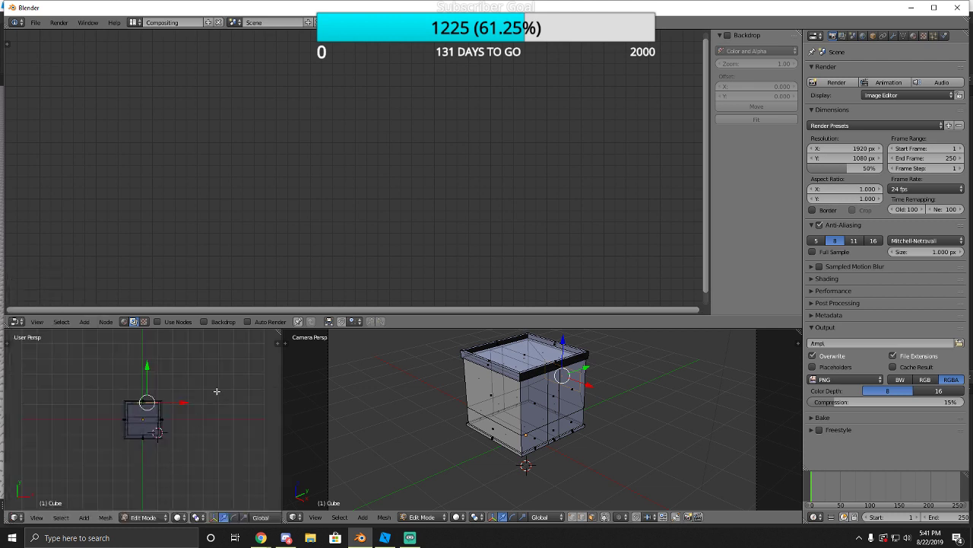
# Frame the building in both 3D views and enlarge them over the node editor area.
pyautogui.scroll(8, 150, 425)
pyautogui.scroll(-2, 155, 422)
pyautogui.moveTo(477, 423); pyautogui.dragTo(338, 405, button='middle')
pyautogui.scroll(5, 510, 411)
pyautogui.moveTo(509, 411); pyautogui.dragTo(493, 405, button='middle')
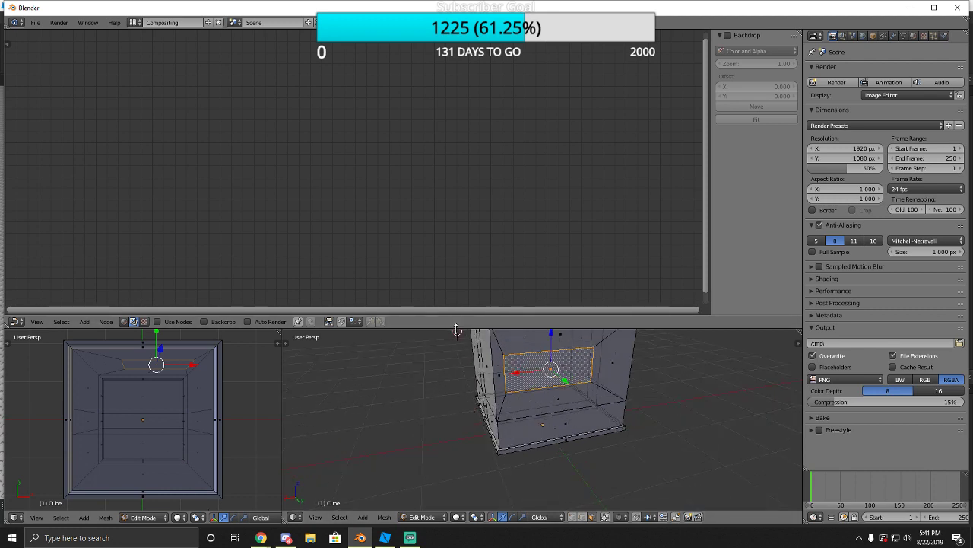
pyautogui.moveTo(456, 329); pyautogui.dragTo(456, 44)
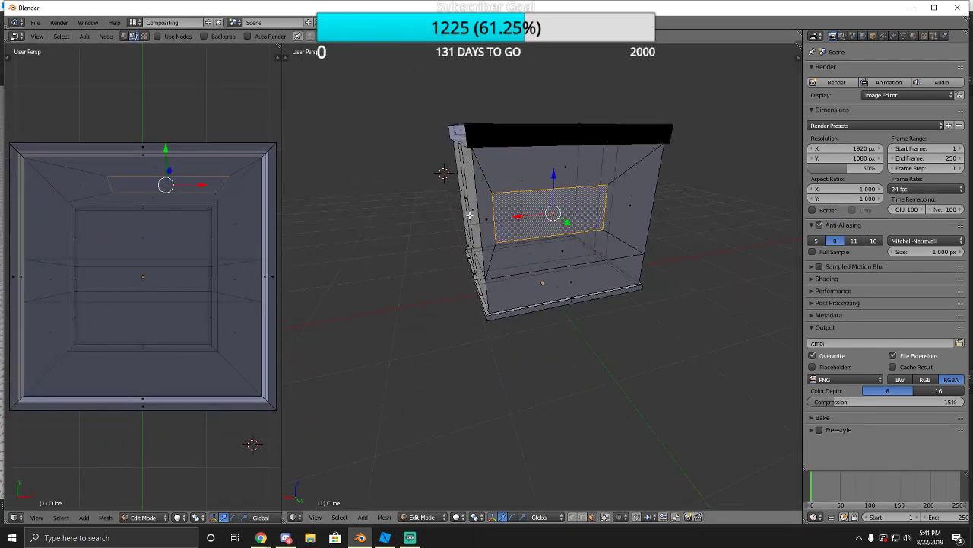
# Select the faces surrounding the inset wall panel and clear the selection again.
pyautogui.hotkey('shift', 'f')
pyautogui.press('w')
pyautogui.press('d')
pyautogui.press('w')
pyautogui.press('s')
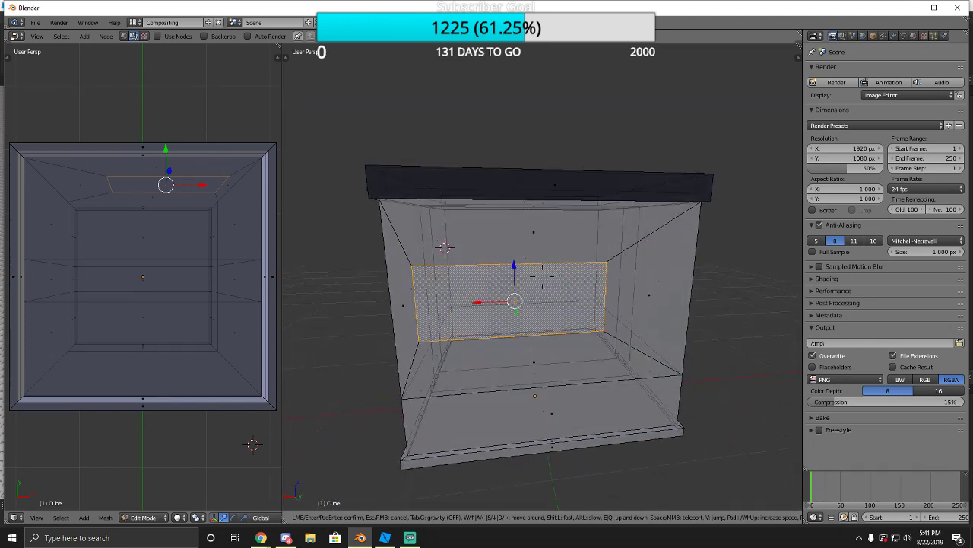
pyautogui.click(542, 276)
pyautogui.rightClick(674, 300)
pyautogui.keyDown('shift'); pyautogui.rightClick(604, 244); pyautogui.keyUp('shift')
pyautogui.keyDown('shift'); pyautogui.rightClick(573, 364); pyautogui.keyUp('shift')
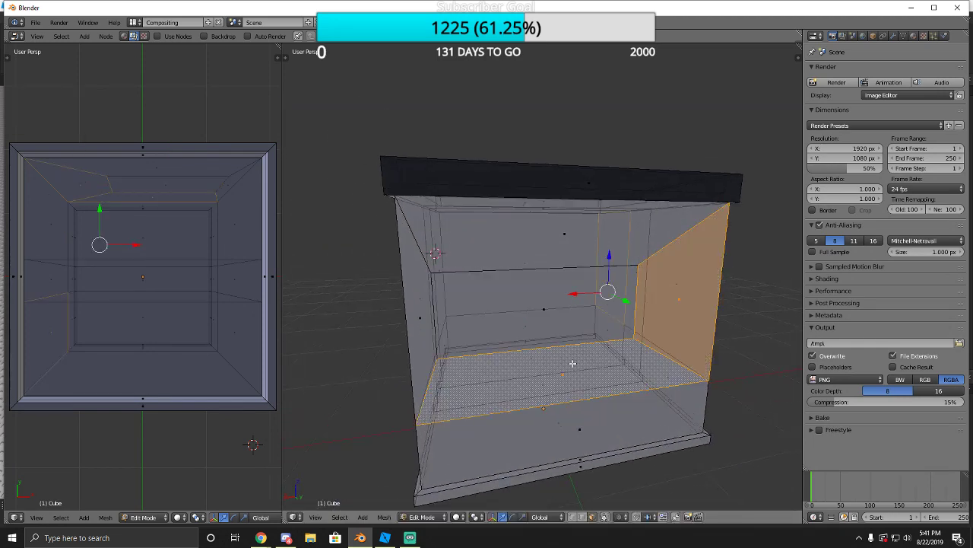
pyautogui.press('a')
pyautogui.press('z')
pyautogui.press('z')
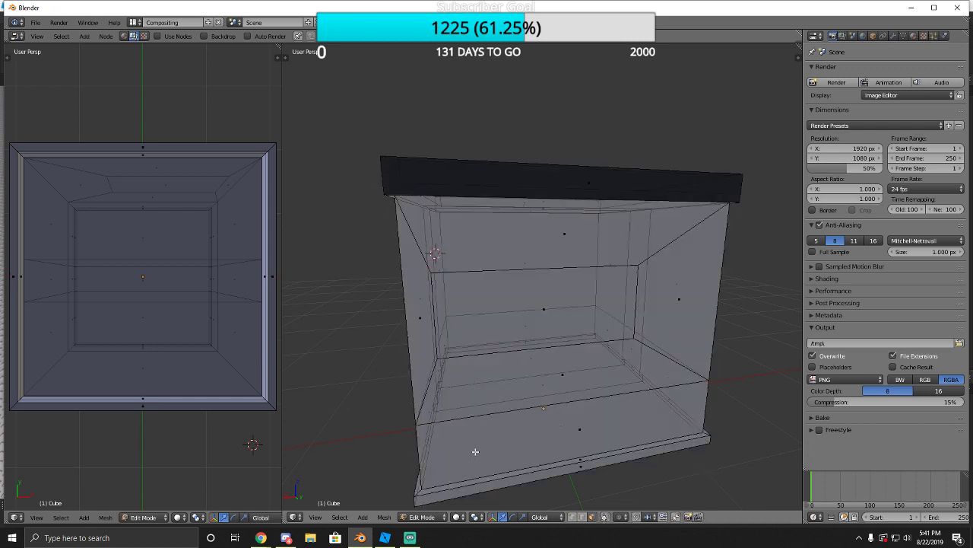
# Try selecting a face loop through the building's translucent walls and deselect everything.
pyautogui.hotkey('shift', 'f')
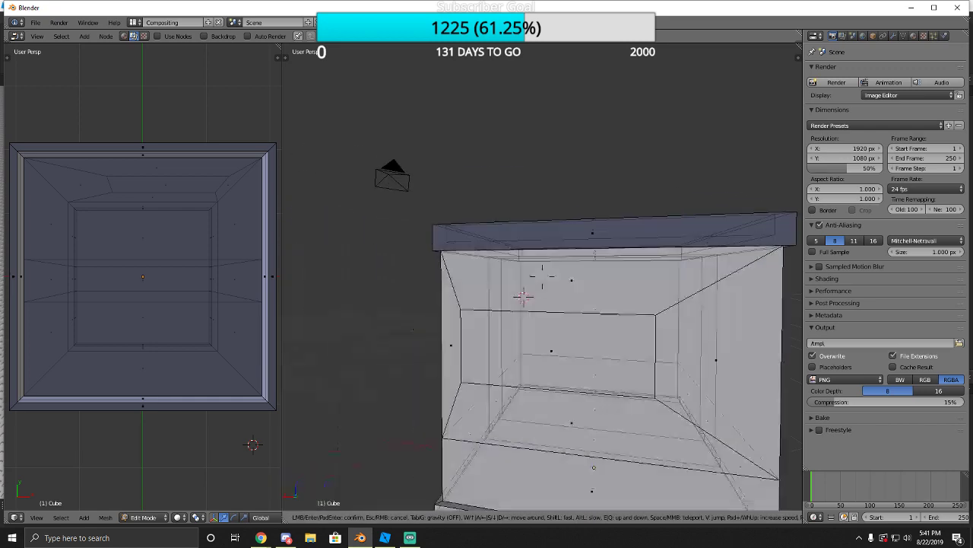
pyautogui.click(548, 278)
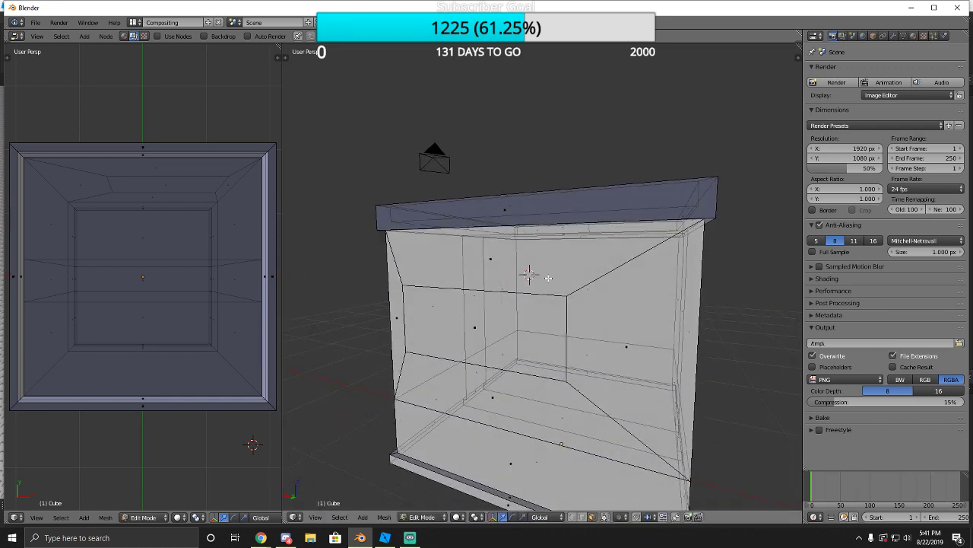
pyautogui.keyDown('alt'); pyautogui.rightClick(594, 331); pyautogui.keyUp('alt')
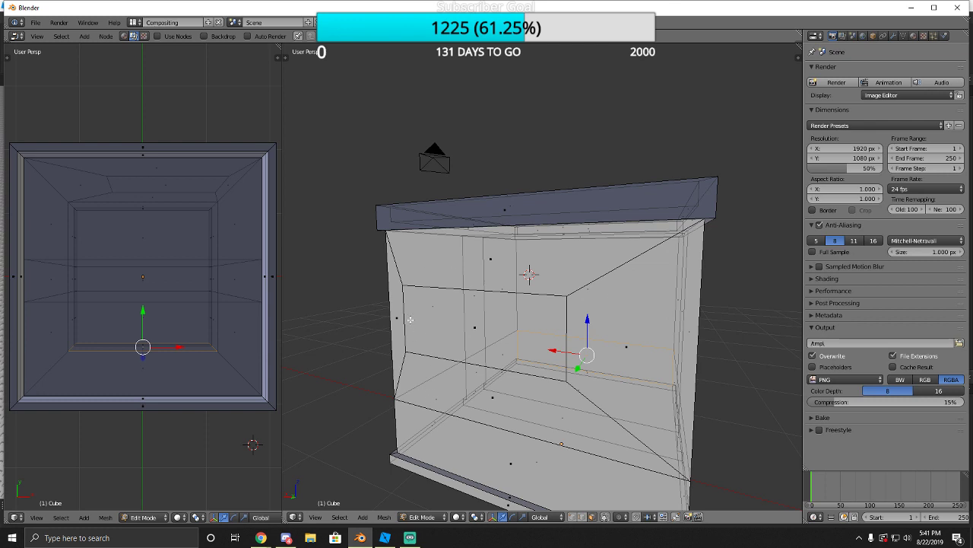
pyautogui.press('a')
pyautogui.press('a')
pyautogui.press('a')
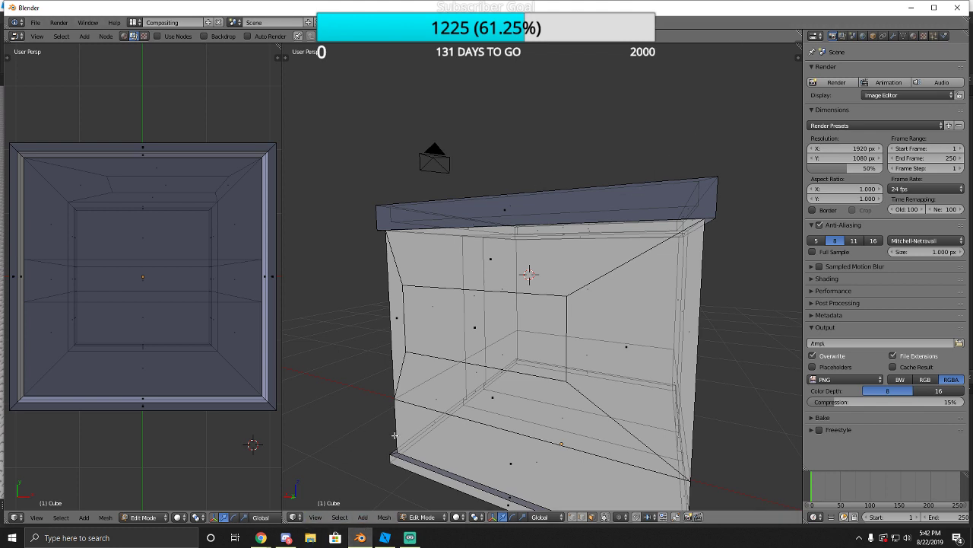
# Examine the building's walls, inset panel and recessed roof from several sides.
pyautogui.scroll(-3, 469, 372)
pyautogui.moveTo(469, 373); pyautogui.dragTo(650, 372, button='middle')
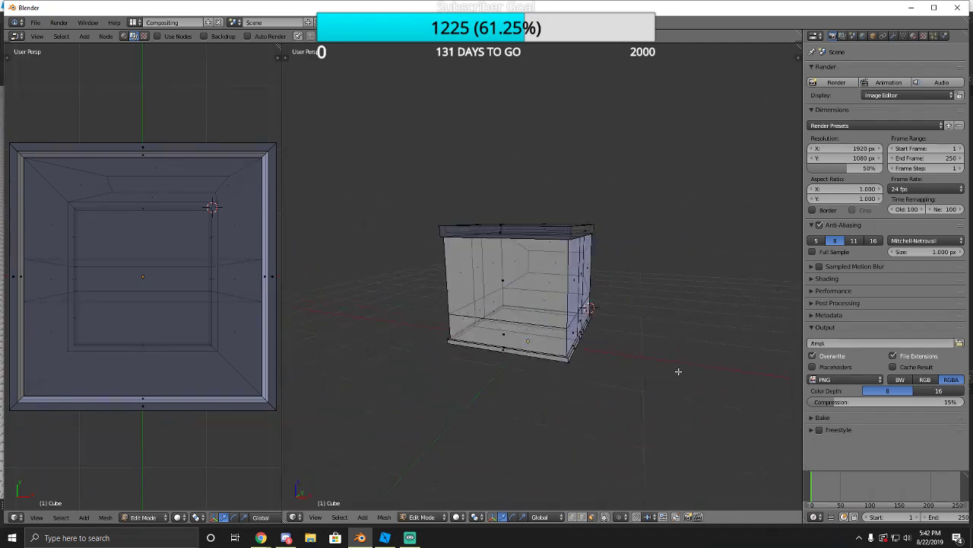
pyautogui.scroll(6, 547, 304)
pyautogui.scroll(-4, 457, 326)
pyautogui.moveTo(457, 326); pyautogui.dragTo(408, 262, button='middle')
pyautogui.scroll(-5, 408, 262)
pyautogui.scroll(3, 408, 261)
pyautogui.moveTo(502, 275); pyautogui.dragTo(363, 299, button='middle')
pyautogui.moveTo(446, 296); pyautogui.dragTo(466, 448, button='middle')
pyautogui.click(305, 511)
pyautogui.click(299, 510)
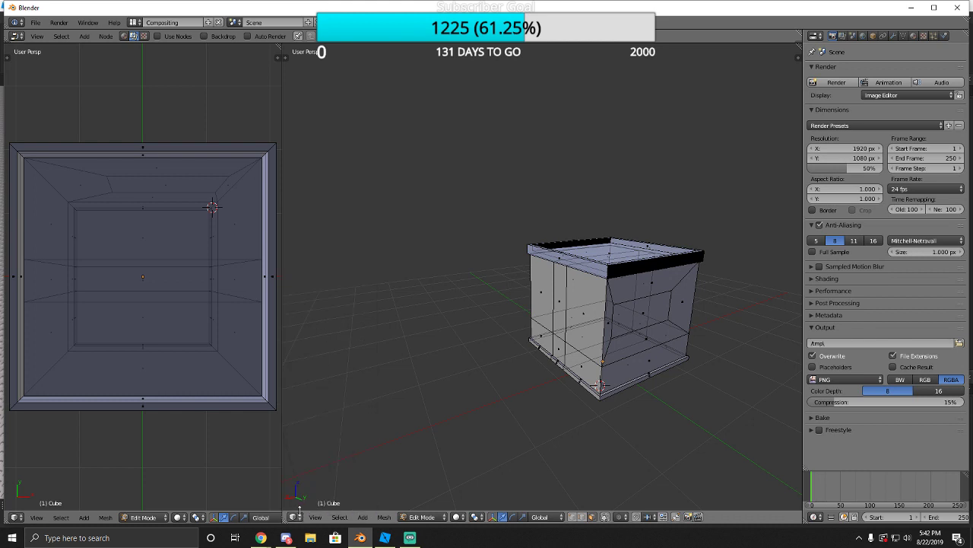
pyautogui.click(584, 352)
pyautogui.moveTo(584, 352); pyautogui.dragTo(527, 353, button='middle')
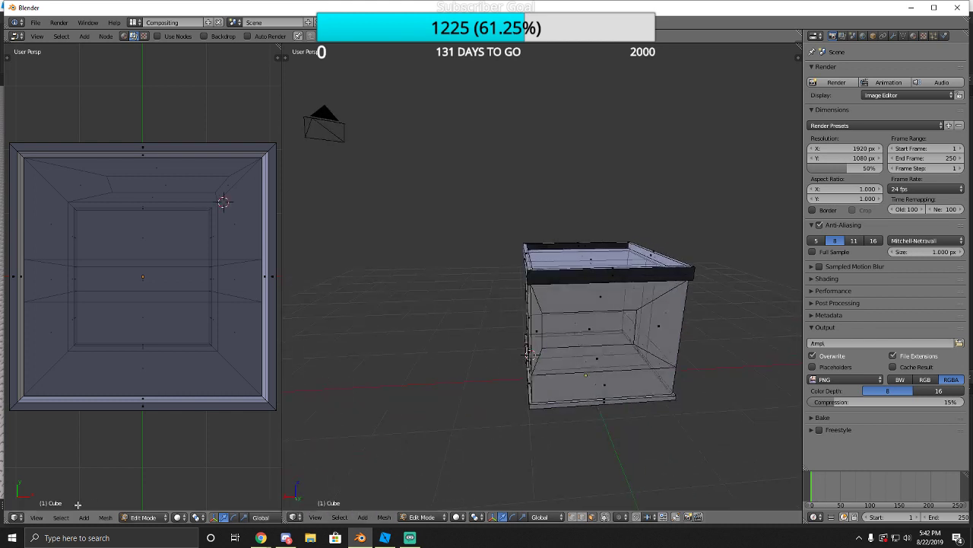
# Switch the narrow 3D view to Bottom, orbit it around to the building's walls, and clear the selection.
pyautogui.click(14, 517)
pyautogui.click(36, 517)
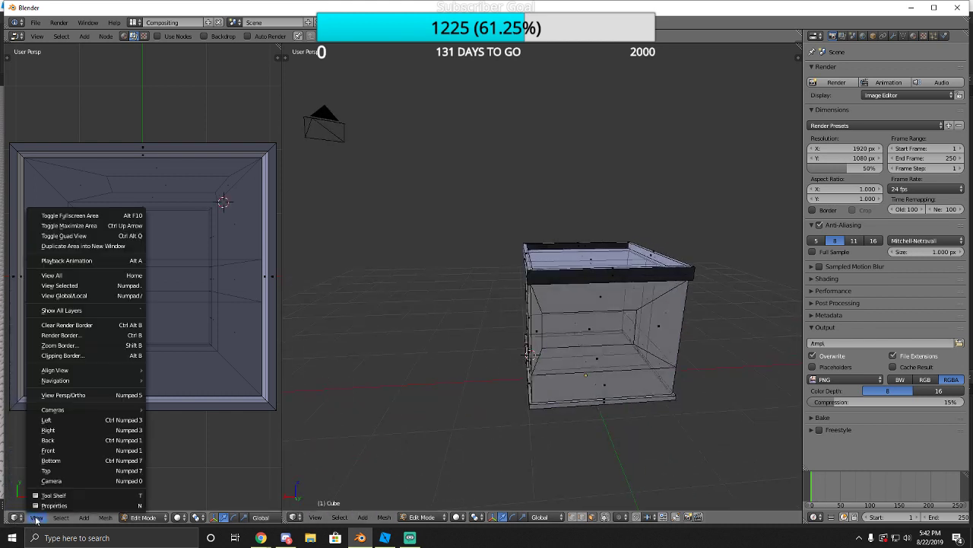
pyautogui.click(61, 460)
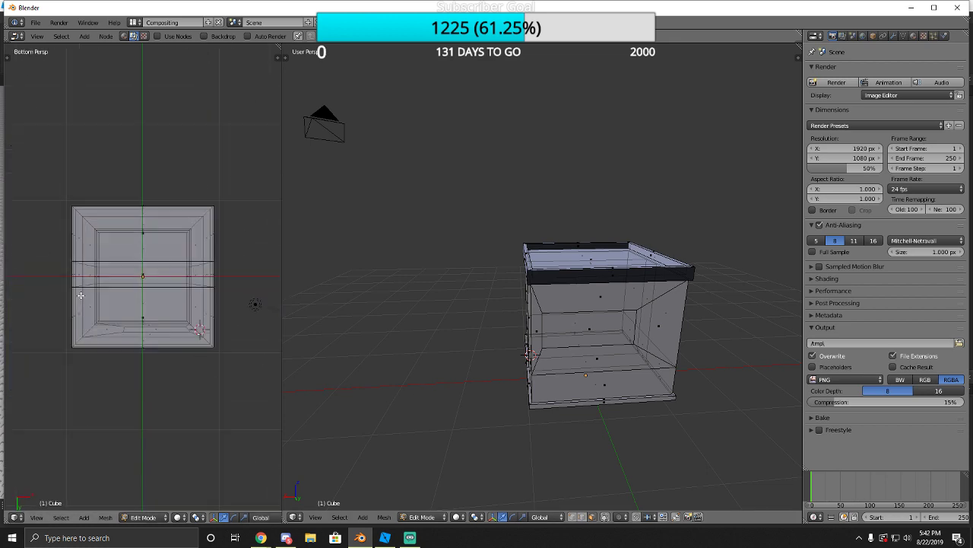
pyautogui.moveTo(80, 295); pyautogui.dragTo(38, 421, button='middle')
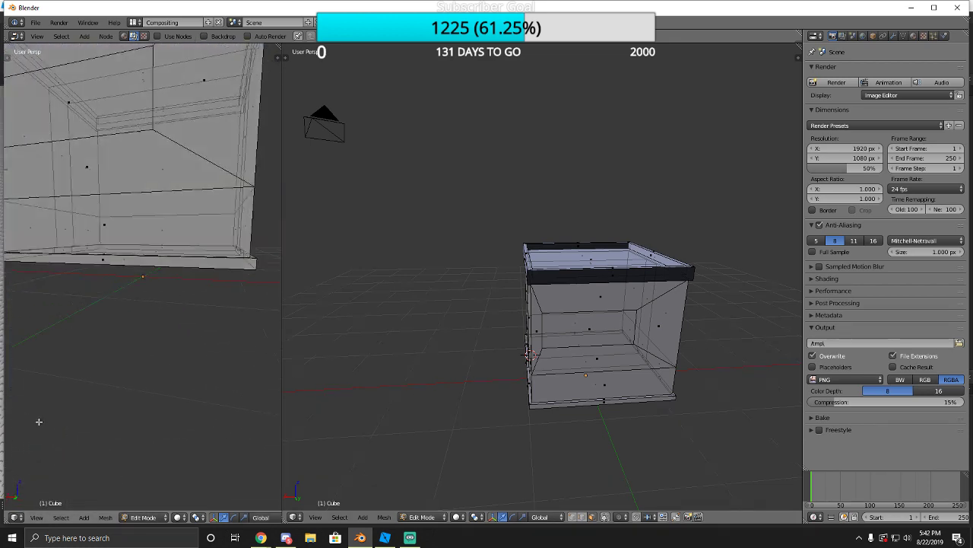
pyautogui.press('a')
pyautogui.press('a')
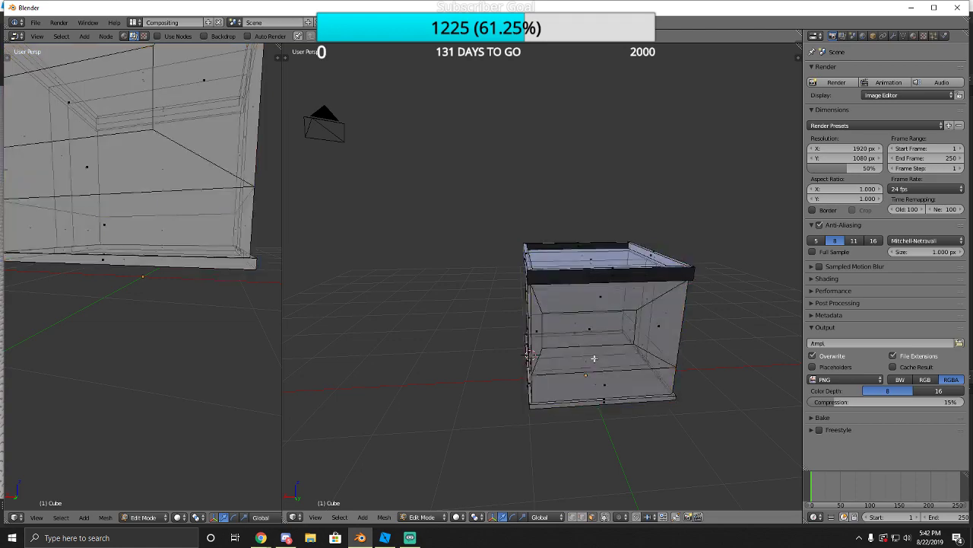
# Select the large upper face of the outer wall and bring it into frontal view.
pyautogui.rightClick(596, 362)
pyautogui.rightClick(599, 363)
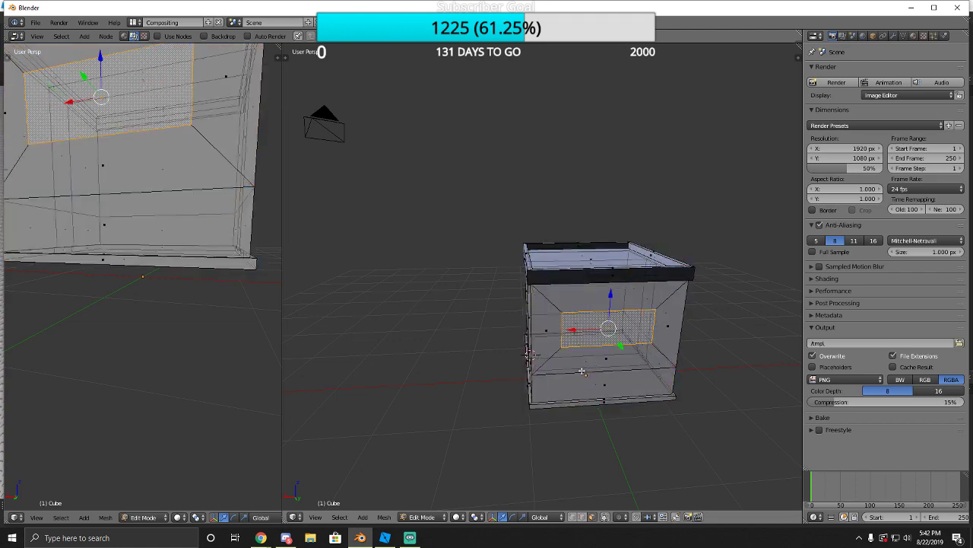
pyautogui.rightClick(584, 371)
pyautogui.hotkey('shift', 'f')
pyautogui.press('w')
pyautogui.press('d')
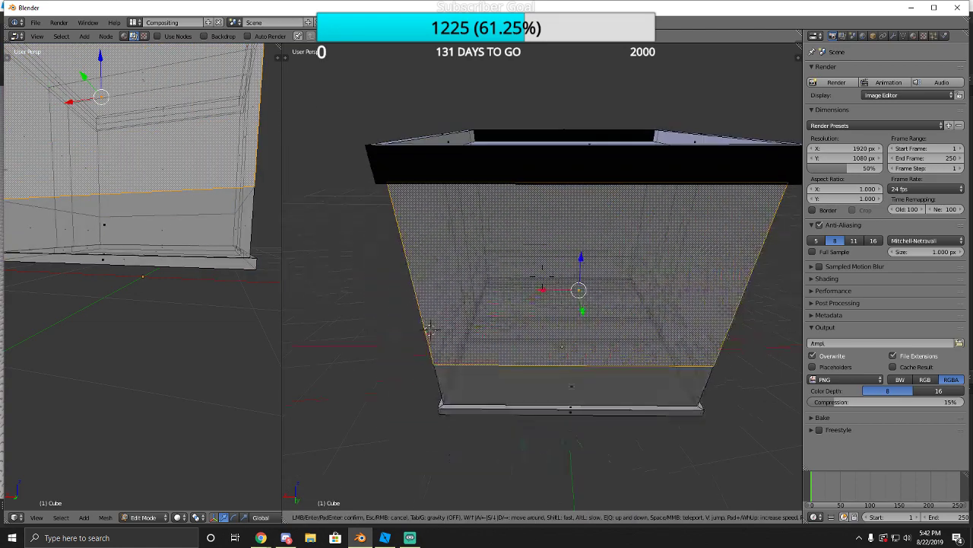
pyautogui.press('s')
pyautogui.click(542, 276)
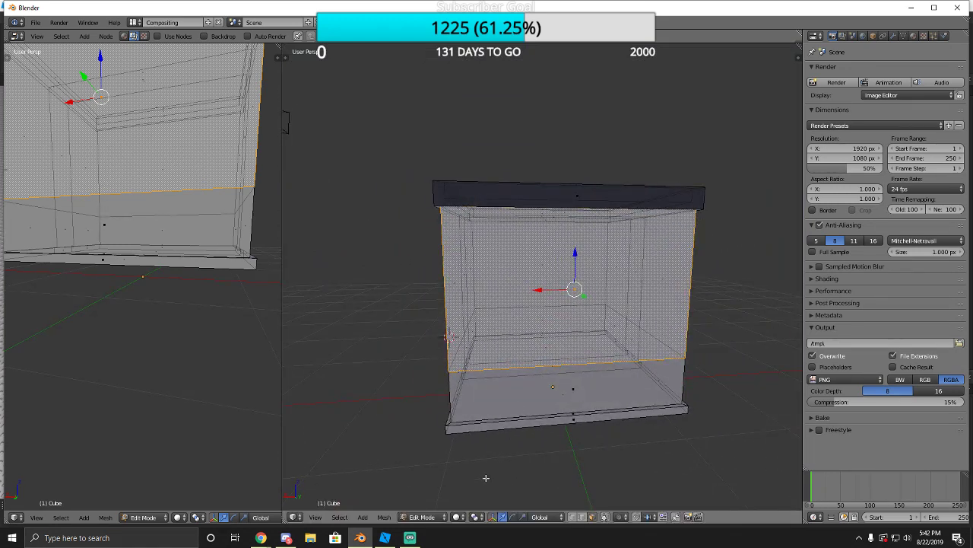
# Set the wide 3D view's shading to Solid and check the wall in it.
pyautogui.click(457, 516)
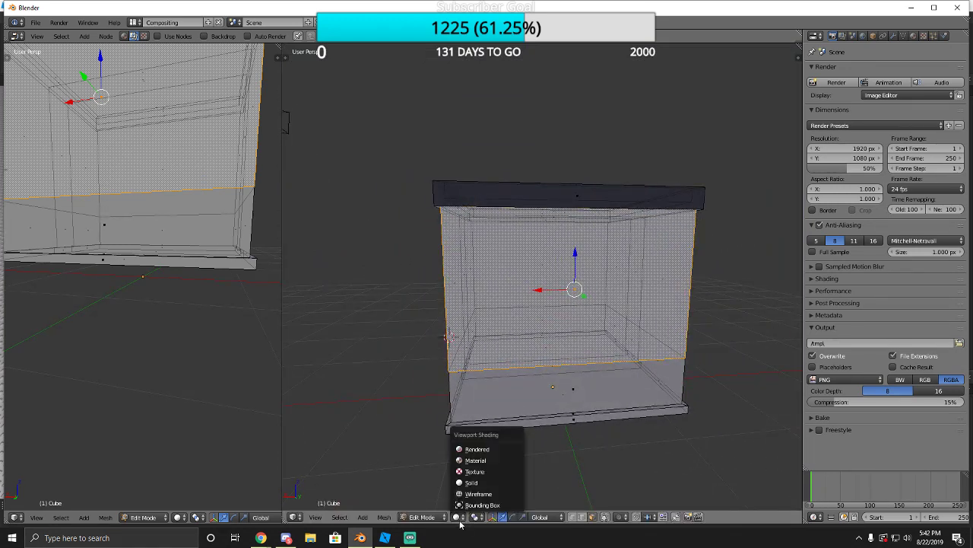
pyautogui.click(477, 484)
pyautogui.scroll(3, 535, 372)
pyautogui.scroll(-4, 535, 372)
pyautogui.moveTo(535, 373)
pyautogui.mouseDown(button='middle')
pyautogui.moveTo(556, 367)
pyautogui.moveTo(451, 325)
pyautogui.mouseUp(button='middle')
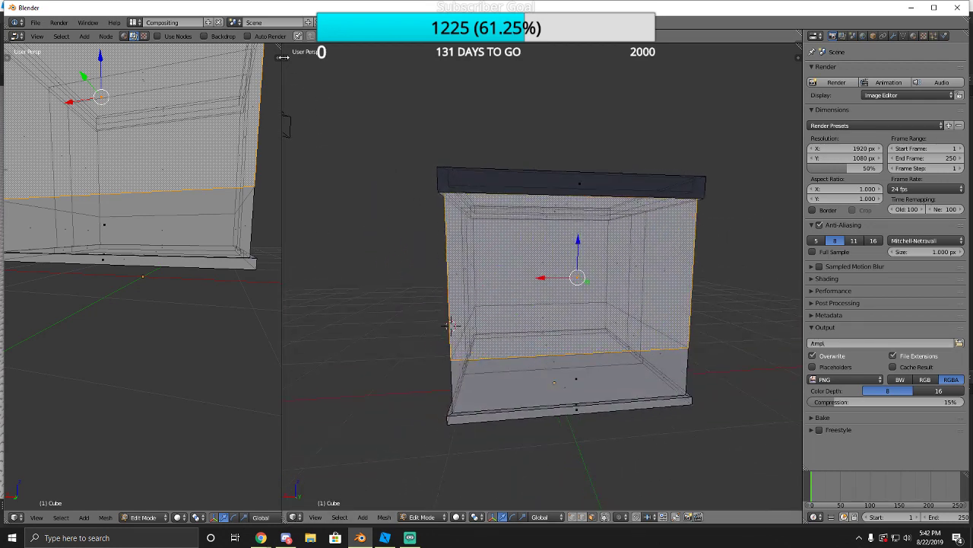
# Add two horizontal loop cuts around the upper walls, one low and one higher, to outline a band between them.
pyautogui.press('t')
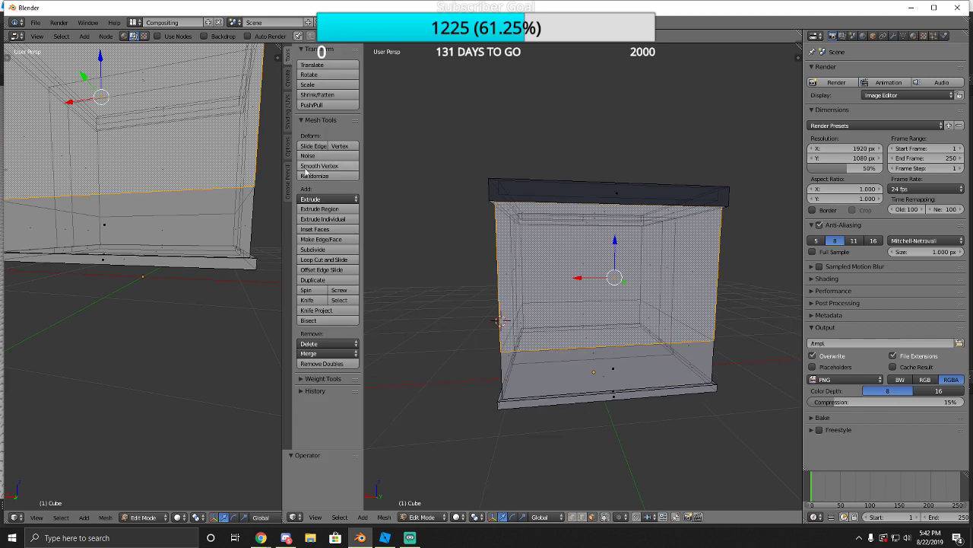
pyautogui.click(324, 259)
pyautogui.click(551, 259)
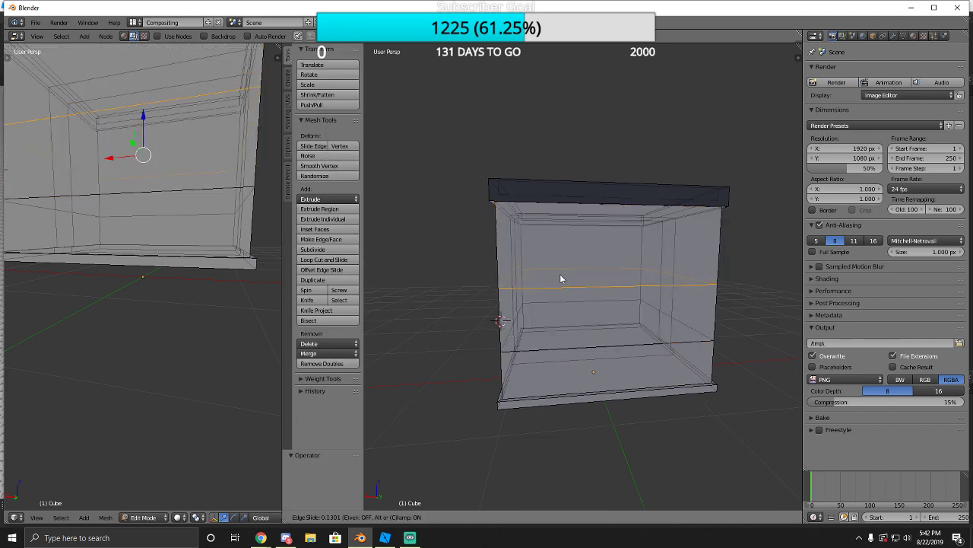
pyautogui.click(605, 293)
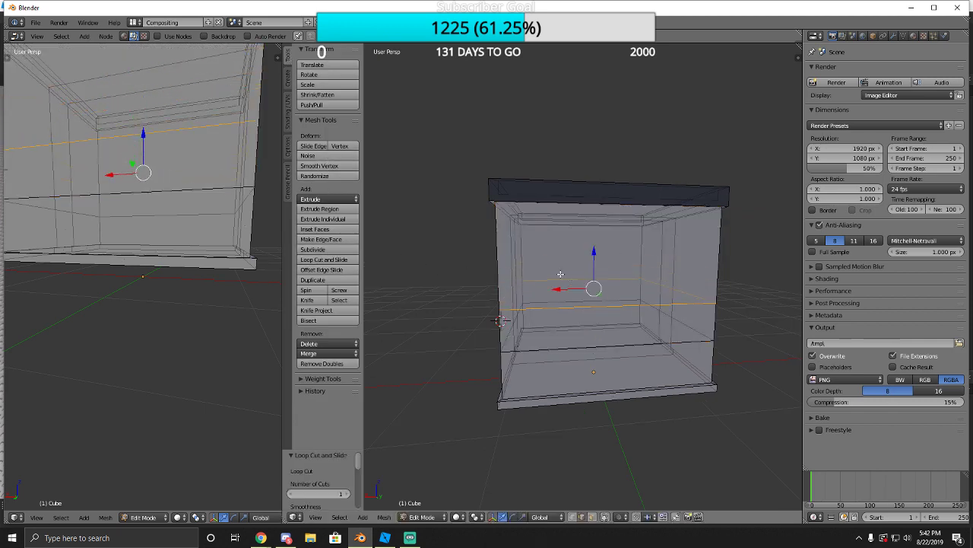
pyautogui.click(324, 259)
pyautogui.click(536, 255)
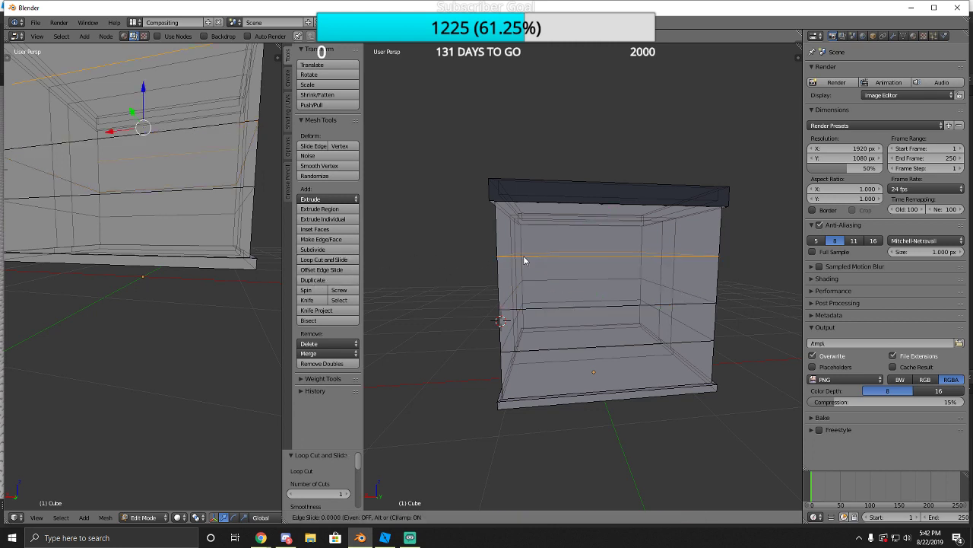
pyautogui.click(551, 257)
pyautogui.rightClick(557, 301)
# Switch to face selection and select the full face loop between the two new horizontal cuts.
pyautogui.moveTo(557, 301); pyautogui.dragTo(426, 274, button='middle')
pyautogui.click(592, 517)
pyautogui.rightClick(396, 289)
pyautogui.click(413, 286)
pyautogui.keyDown('alt'); pyautogui.click(420, 293); pyautogui.keyUp('alt')
pyautogui.keyDown('alt'); pyautogui.rightClick(390, 289); pyautogui.keyUp('alt')
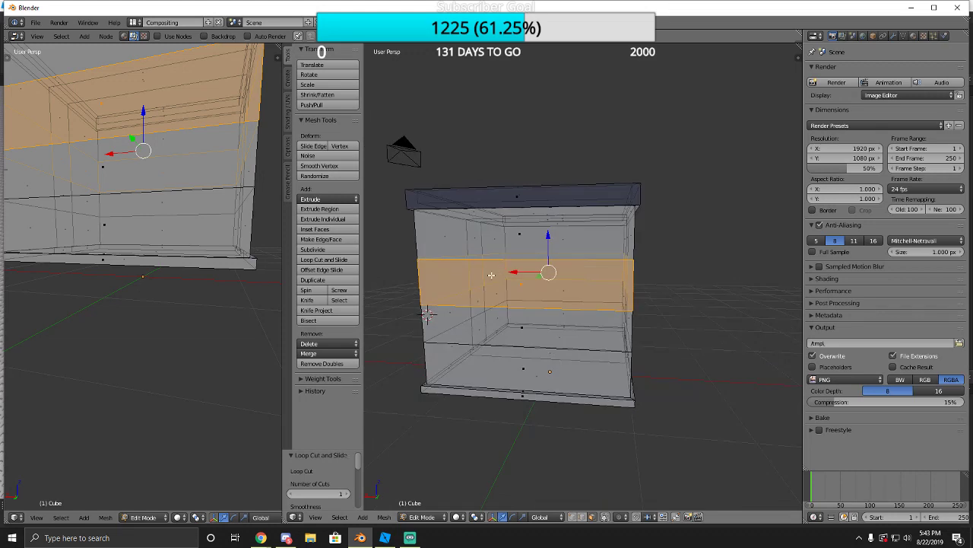
# Inset the selected wall band slightly and try extruding it outward from the walls.
pyautogui.click(315, 229)
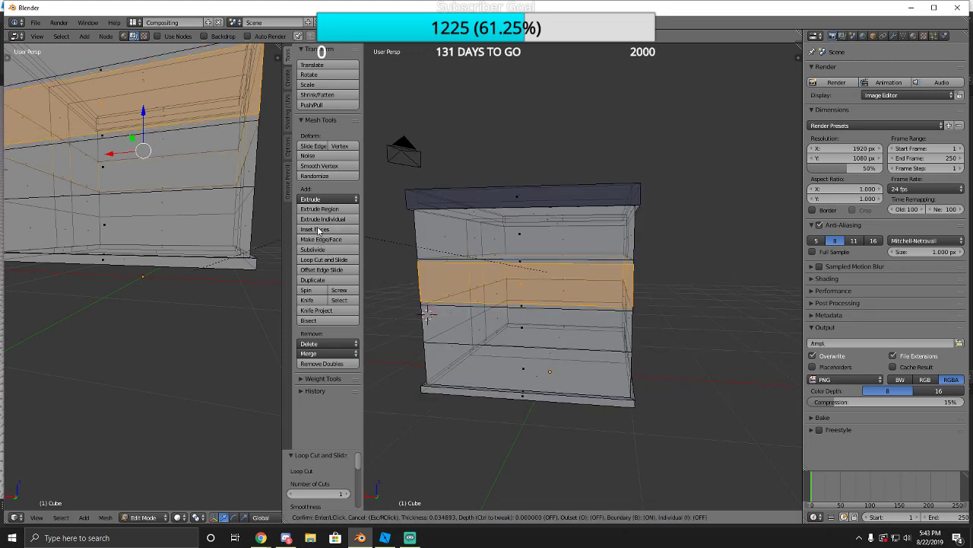
pyautogui.click(550, 240)
pyautogui.moveTo(549, 240); pyautogui.dragTo(569, 247, button='middle')
pyautogui.press('e')
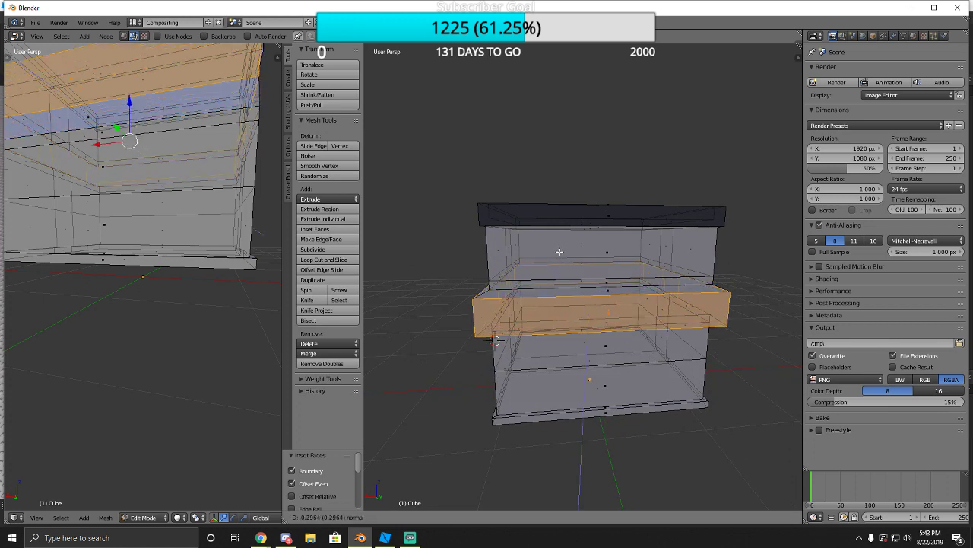
pyautogui.rightClick(556, 252)
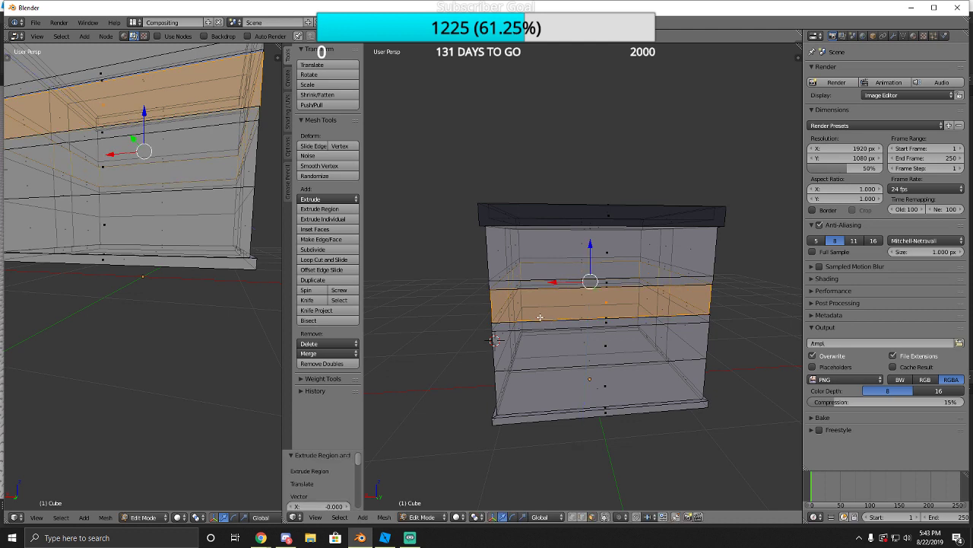
# Scale the whole building mesh up uniformly by about 1.469 and deselect it.
pyautogui.moveTo(543, 315); pyautogui.dragTo(584, 277, button='middle')
pyautogui.press('a')
pyautogui.press('s')
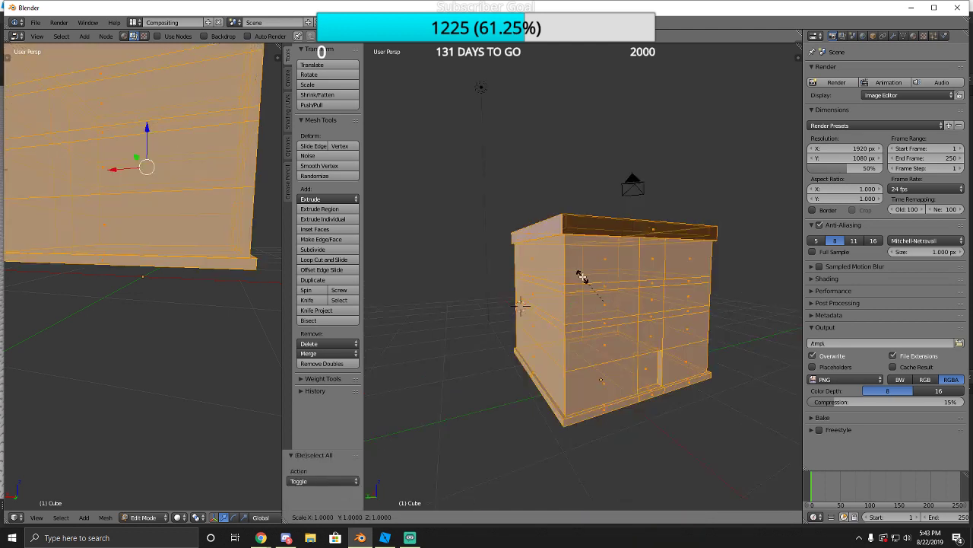
pyautogui.click(563, 277)
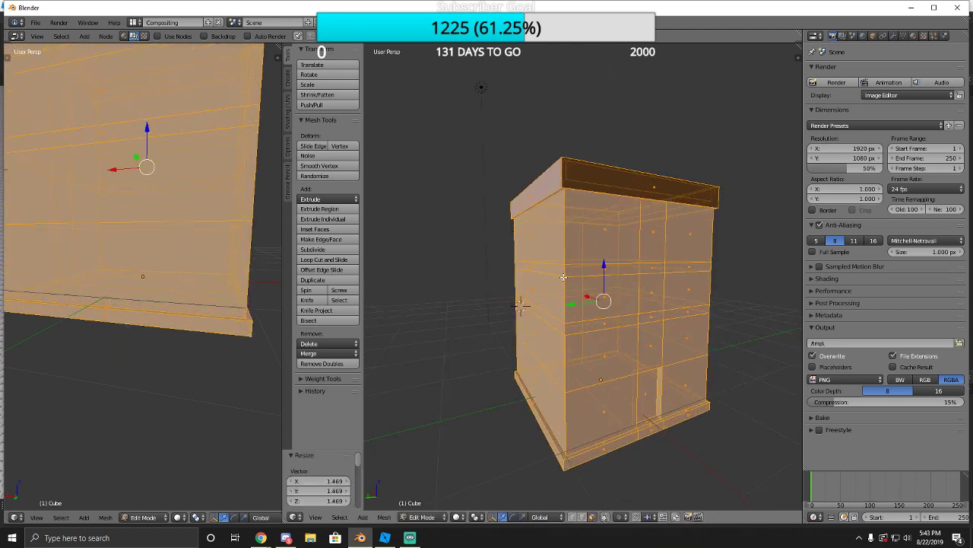
pyautogui.press('a')
# Fly around the enlarged building to inspect its walls, and select all of its geometry.
pyautogui.hotkey('shift', 'f')
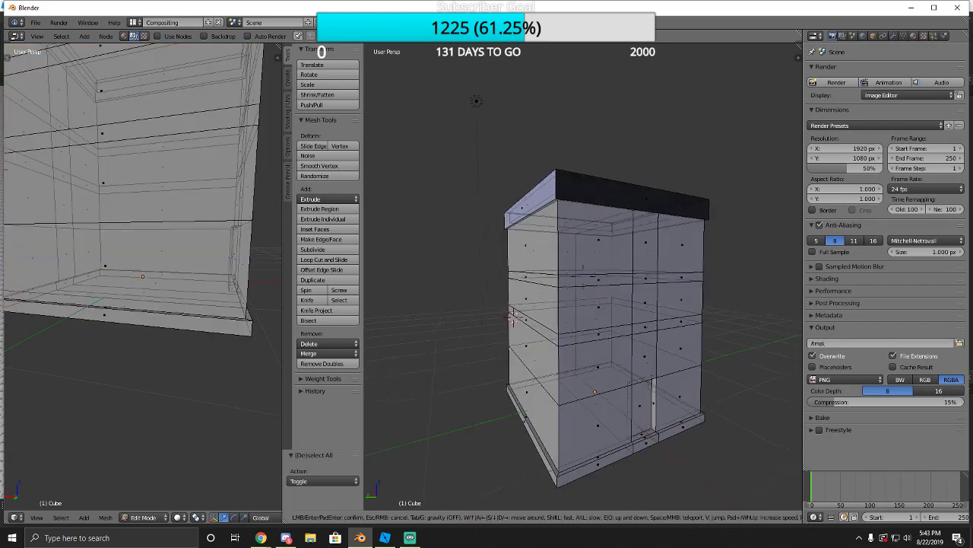
pyautogui.press('a')
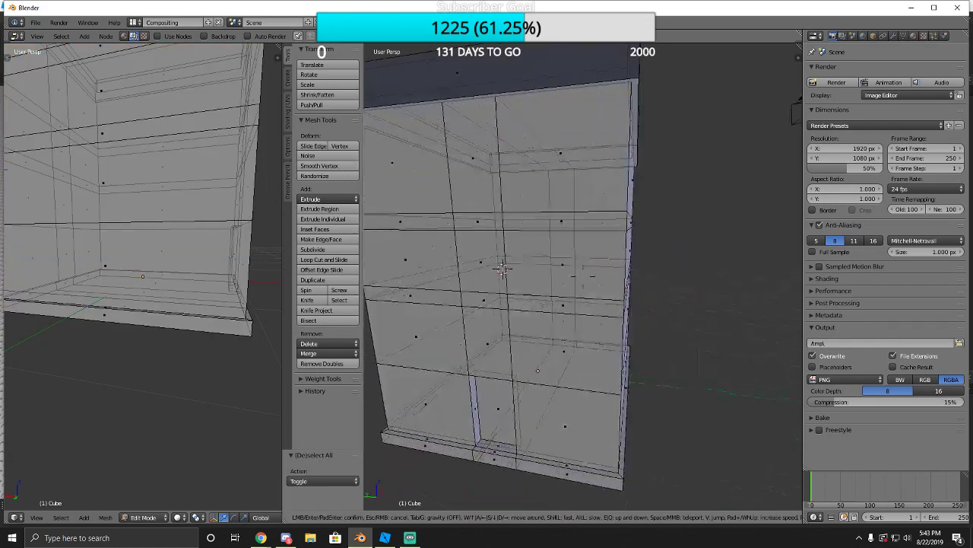
pyautogui.click(582, 276)
pyautogui.press('a')
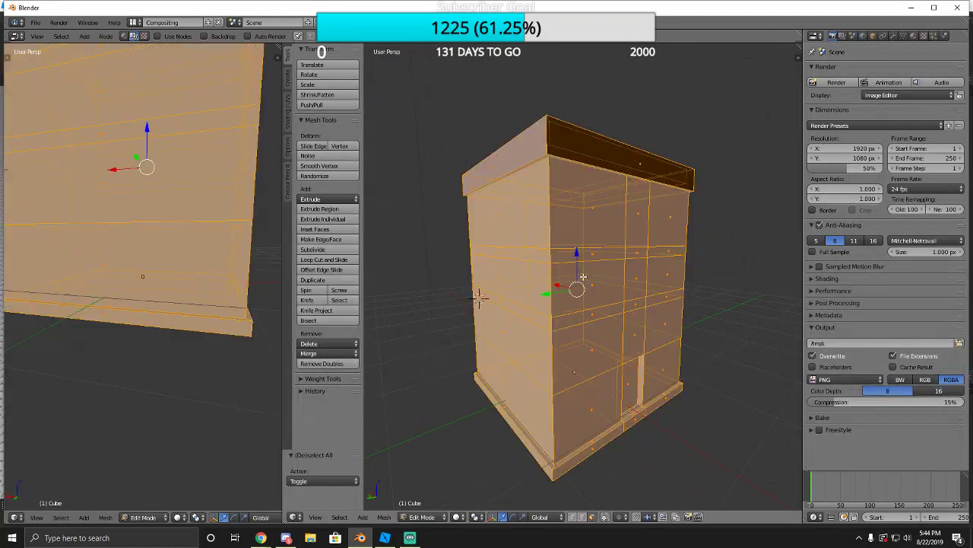
# Save the scene as building.blend in the Documents folder.
pyautogui.click(35, 22)
pyautogui.click(55, 101)
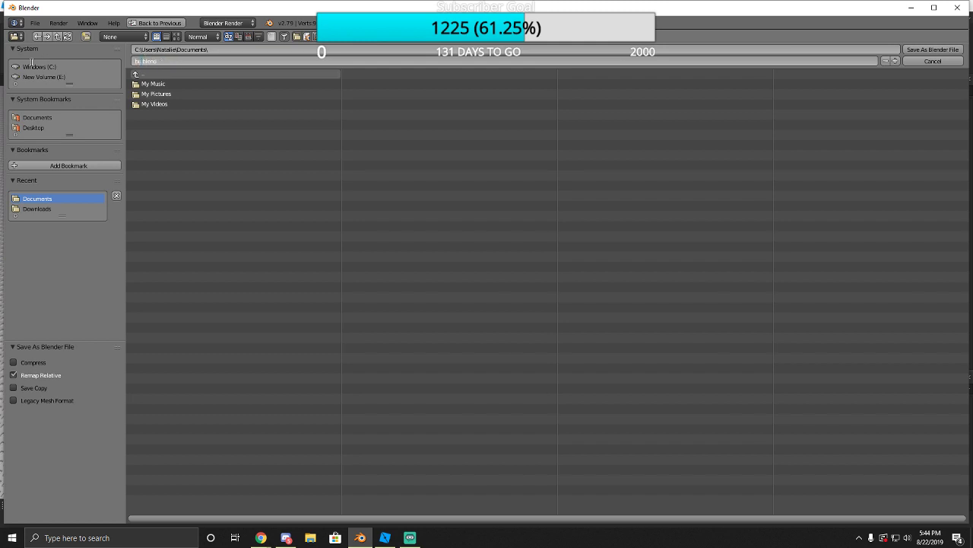
pyautogui.click(924, 51)
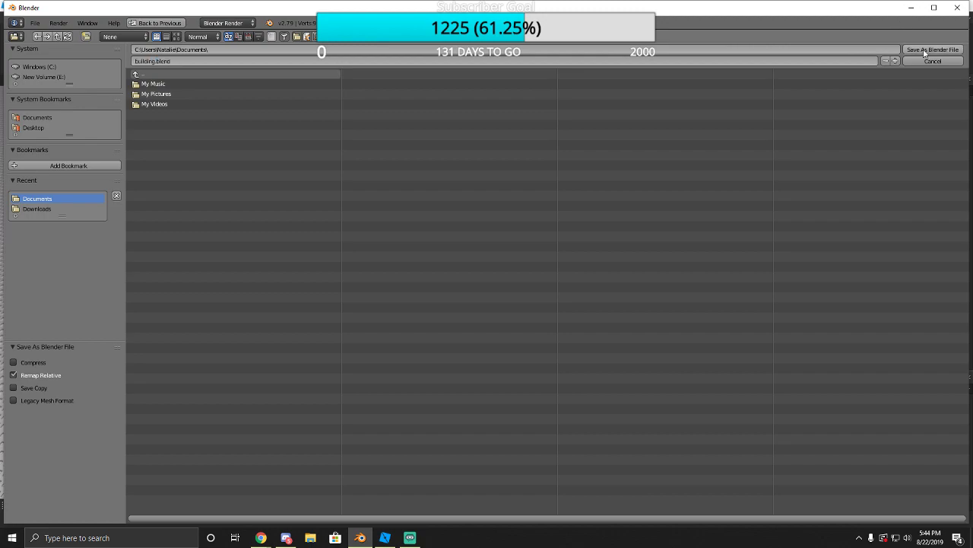
pyautogui.click(924, 51)
# Close and reopen Blender with a fresh scene, and delete the default cube.
pyautogui.click(958, 8)
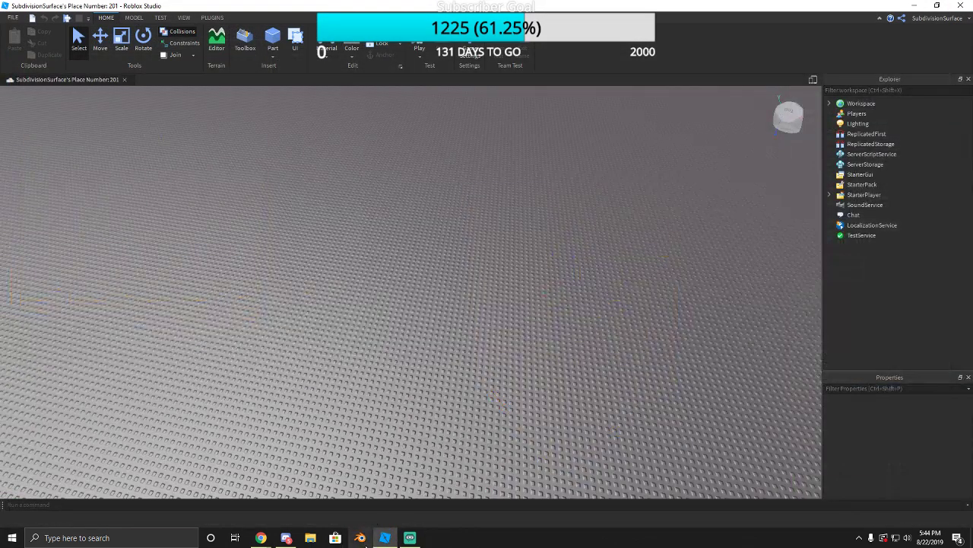
pyautogui.click(360, 538)
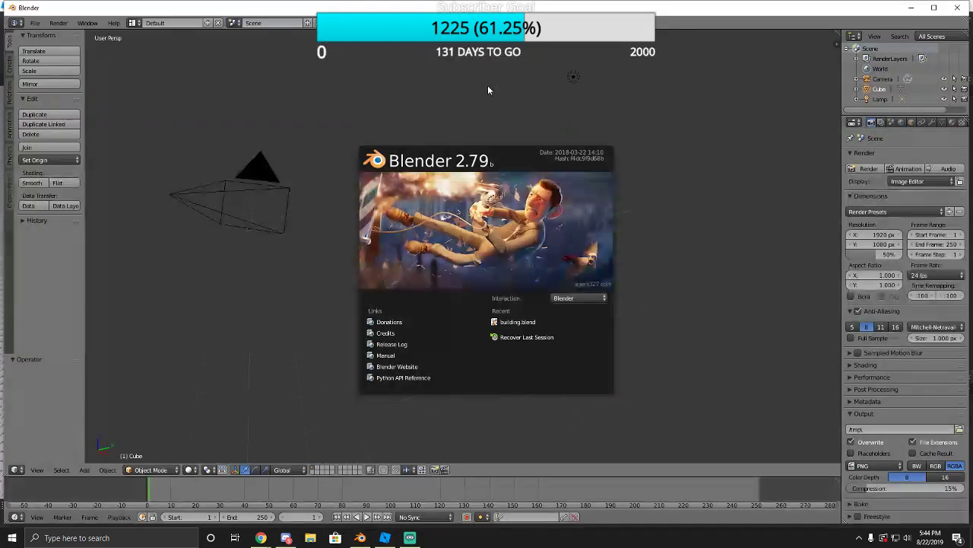
pyautogui.click(297, 200)
pyautogui.scroll(2, 437, 332)
pyautogui.click(463, 305)
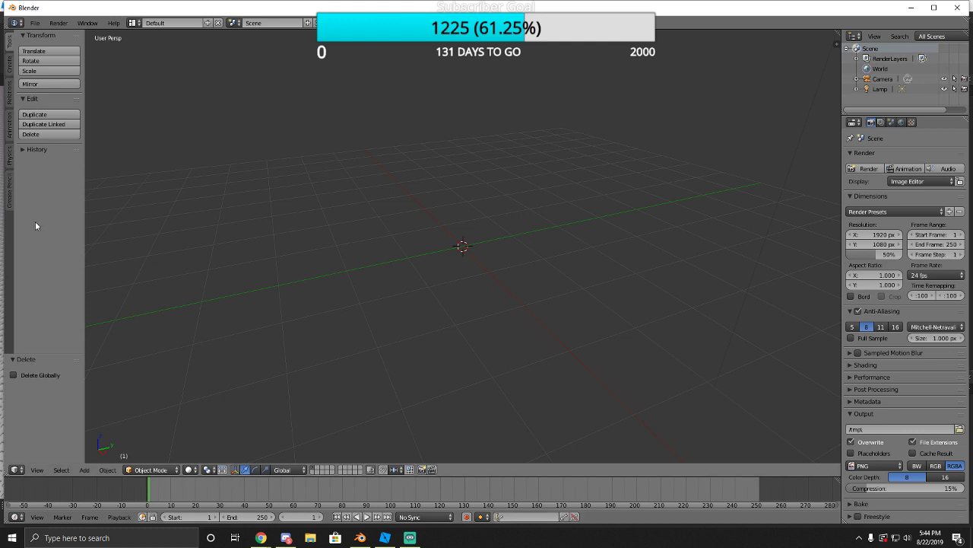
# Add a cube at the origin and scale it up uniformly by about 4.25.
pyautogui.click(9, 64)
pyautogui.click(48, 70)
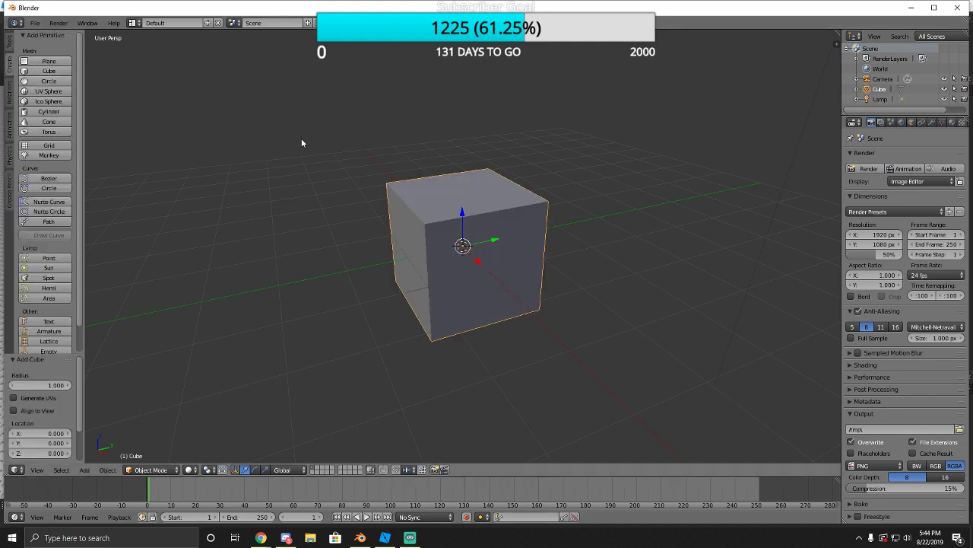
pyautogui.moveTo(432, 201); pyautogui.dragTo(454, 269, button='middle')
pyautogui.press('s')
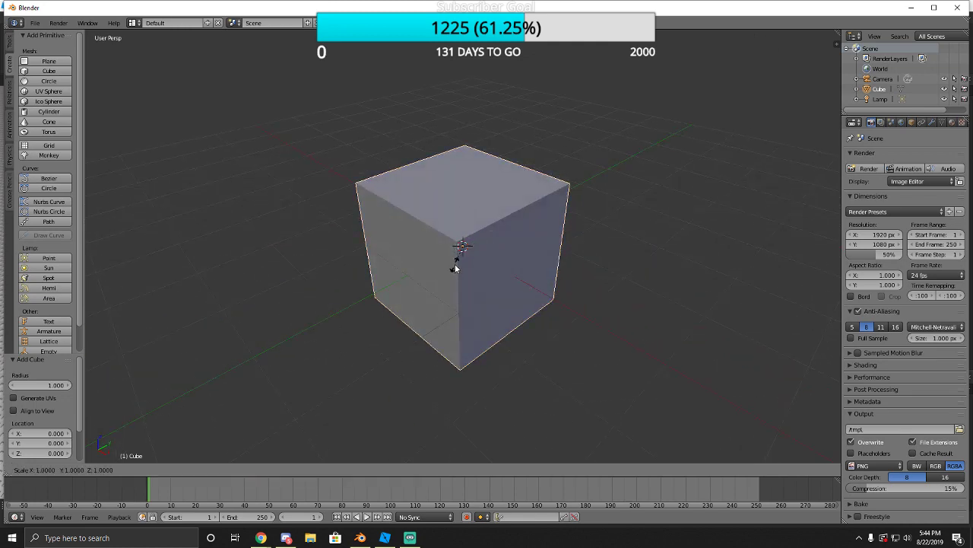
pyautogui.click(392, 304)
pyautogui.scroll(-5, 448, 257)
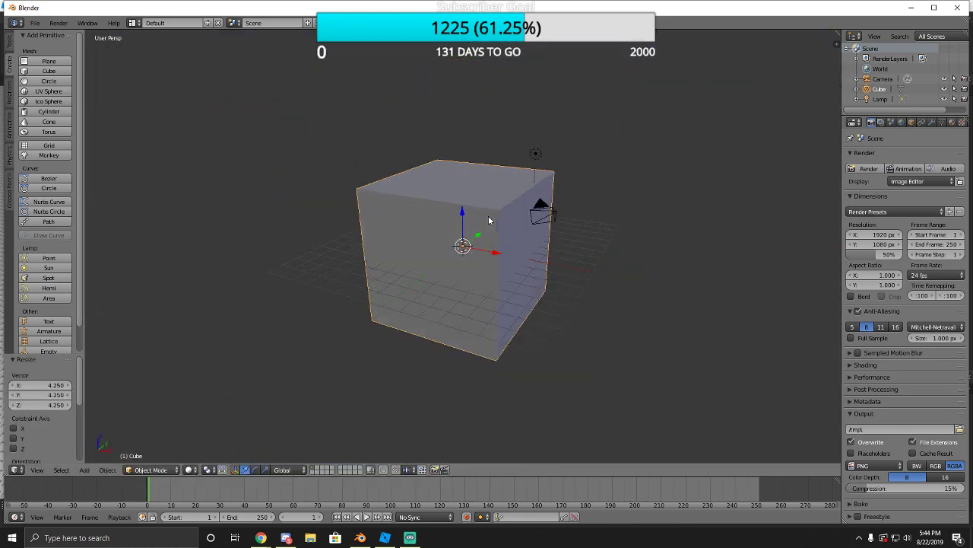
# In Edit Mode, flatten the cube into a thin slab by moving its bottom face up and its top face down about 4.017 along Z.
pyautogui.moveTo(489, 213); pyautogui.dragTo(403, 311, button='middle')
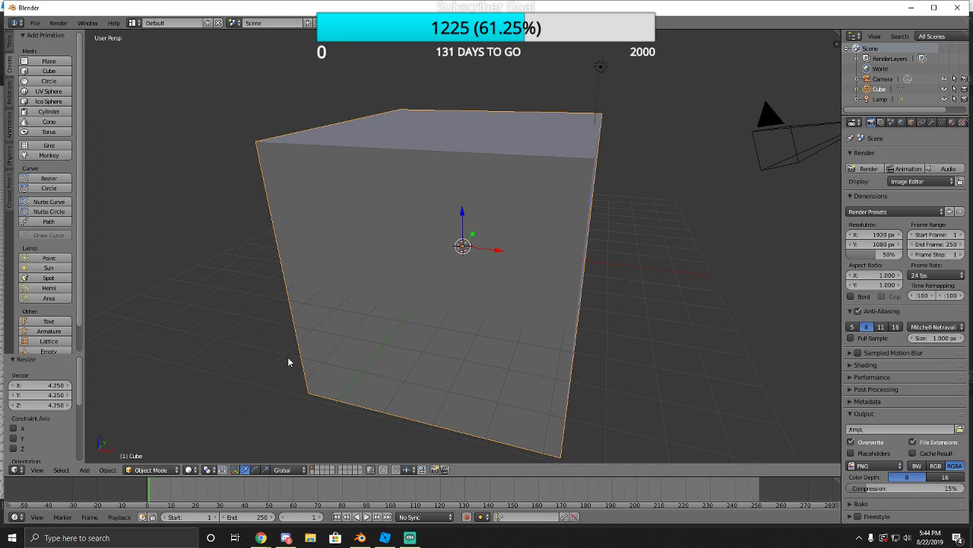
pyautogui.moveTo(289, 362); pyautogui.dragTo(394, 299, button='middle')
pyautogui.click(153, 469)
pyautogui.click(150, 447)
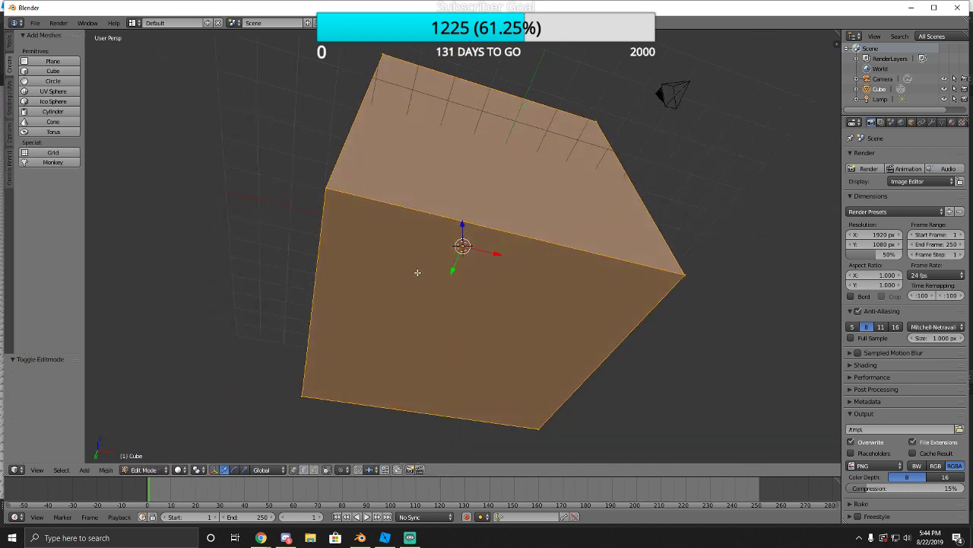
pyautogui.rightClick(381, 326)
pyautogui.moveTo(418, 246); pyautogui.dragTo(458, 340, button='middle')
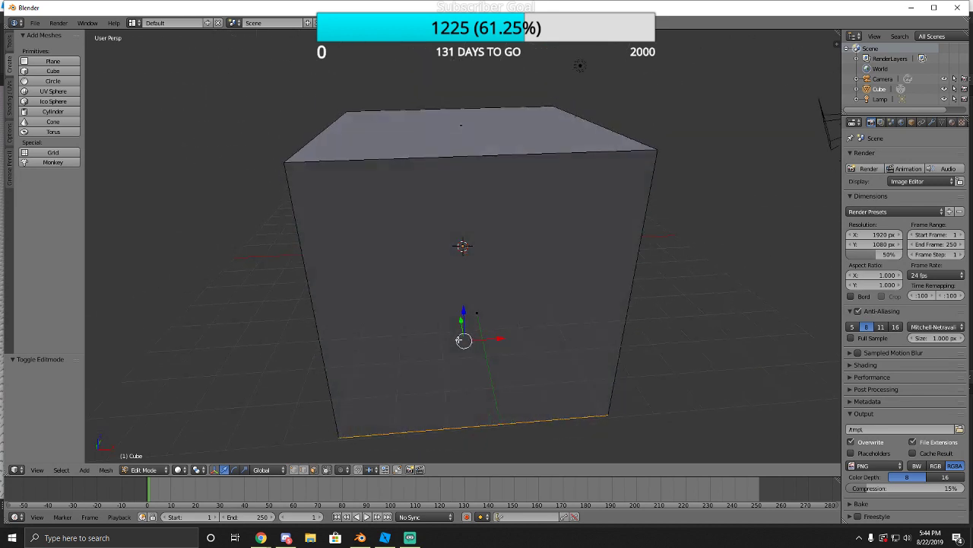
pyautogui.moveTo(465, 311); pyautogui.dragTo(466, 231)
pyautogui.press('a')
pyautogui.press('a')
pyautogui.moveTo(466, 232); pyautogui.dragTo(276, 218, button='middle')
pyautogui.scroll(5, 351, 233)
pyautogui.scroll(-1, 351, 233)
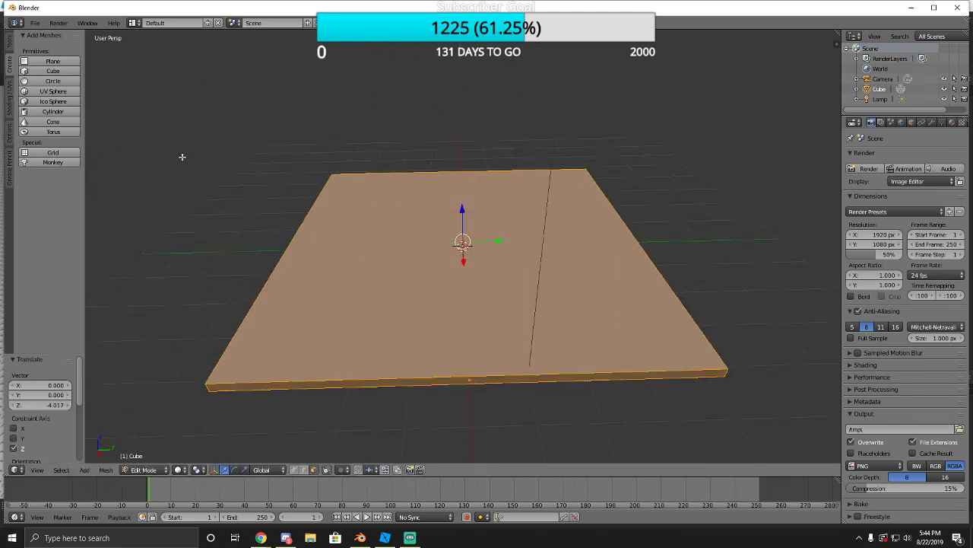
# Add a cube to the slab mesh at the origin and scale it down uniformly to about 0.429.
pyautogui.click(53, 71)
pyautogui.scroll(-3, 366, 200)
pyautogui.scroll(2, 365, 200)
pyautogui.press('s')
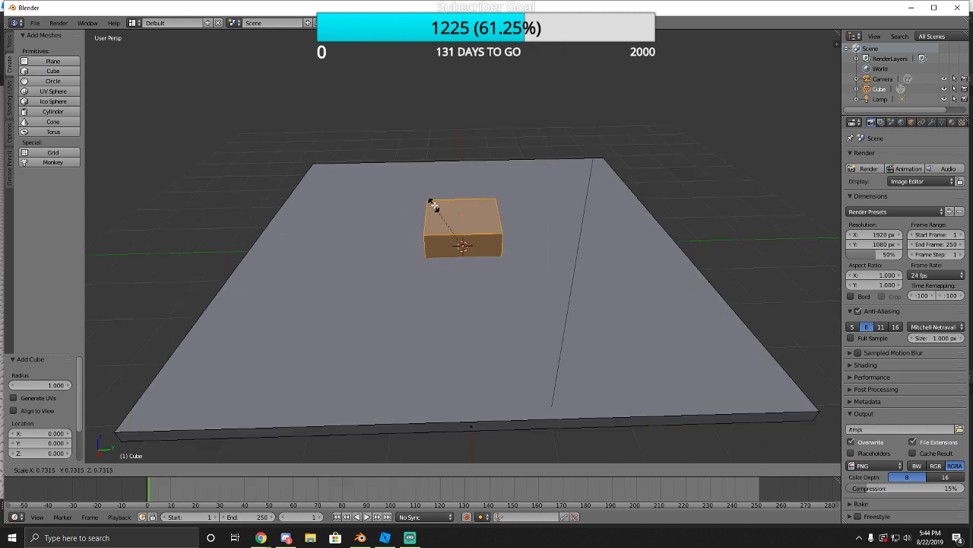
pyautogui.click(472, 220)
# Move the small cube about -4.117 along Y to the slab's front edge and raise it about 0.479 along Z.
pyautogui.press('g')
pyautogui.press('y')
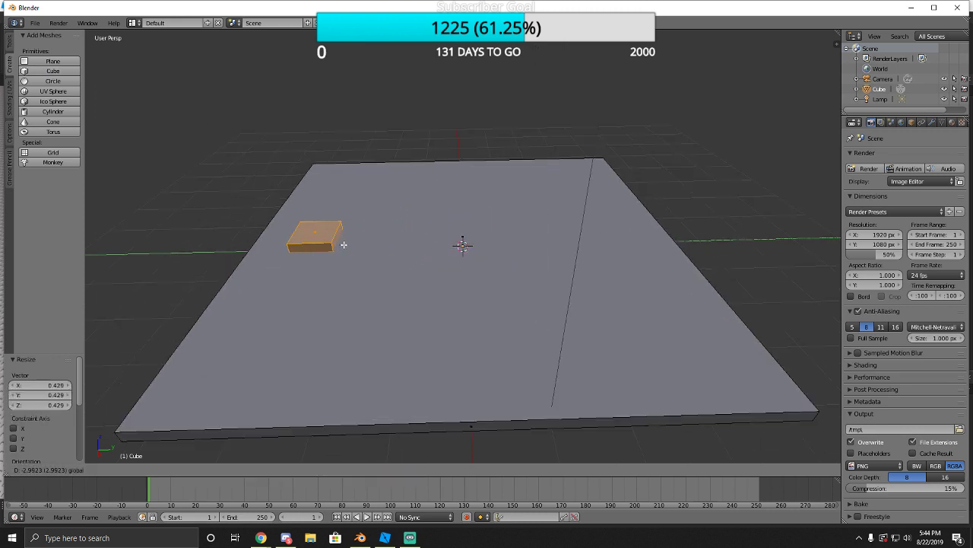
pyautogui.click(291, 245)
pyautogui.moveTo(291, 245); pyautogui.dragTo(400, 312, button='middle')
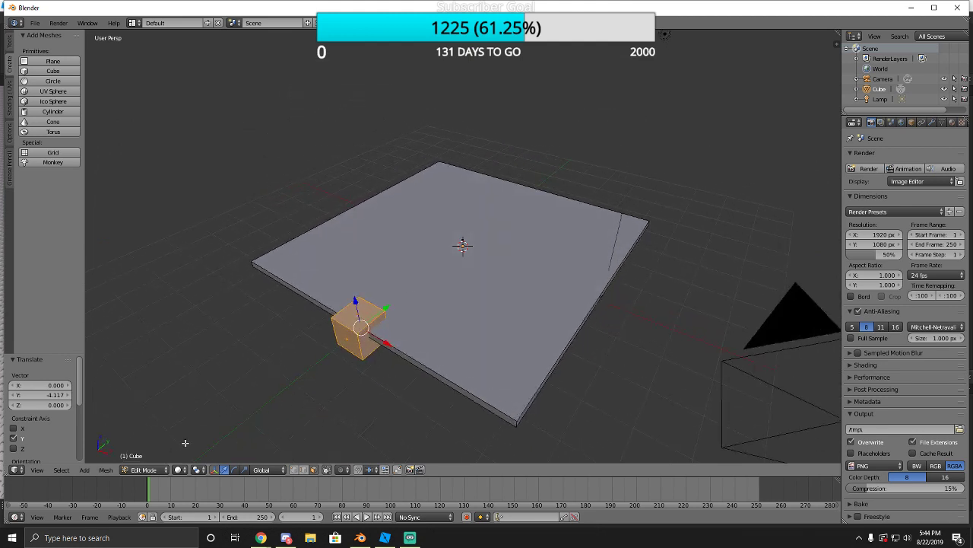
pyautogui.moveTo(271, 423); pyautogui.dragTo(411, 330, button='middle')
pyautogui.scroll(3, 443, 263)
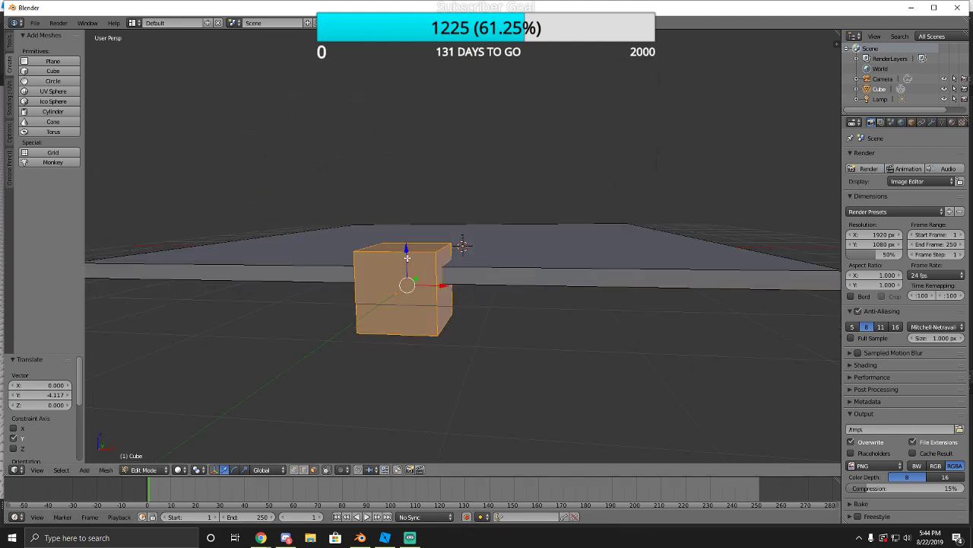
pyautogui.moveTo(407, 259); pyautogui.dragTo(404, 211)
pyautogui.moveTo(403, 211); pyautogui.dragTo(395, 328, button='middle')
pyautogui.scroll(-3, 369, 321)
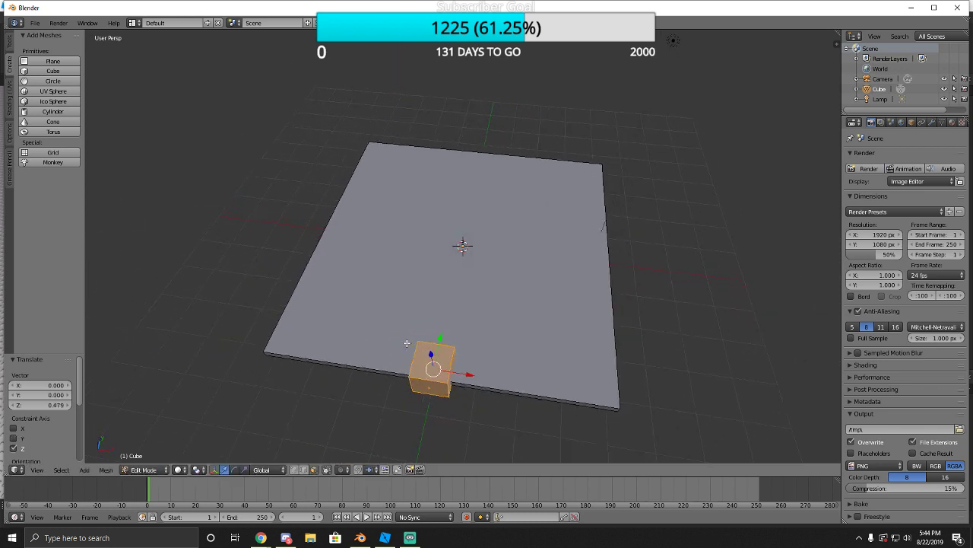
# In top view, place three duplicates of the cube about 1.4 apart along negative X, ending at the slab's front negative-X corner.
pyautogui.click(13, 471)
pyautogui.click(38, 471)
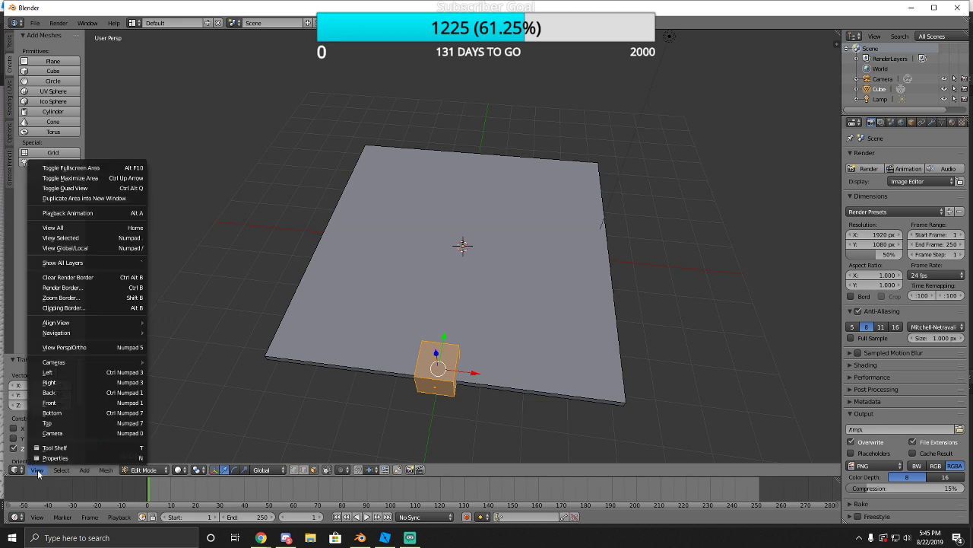
pyautogui.click(48, 423)
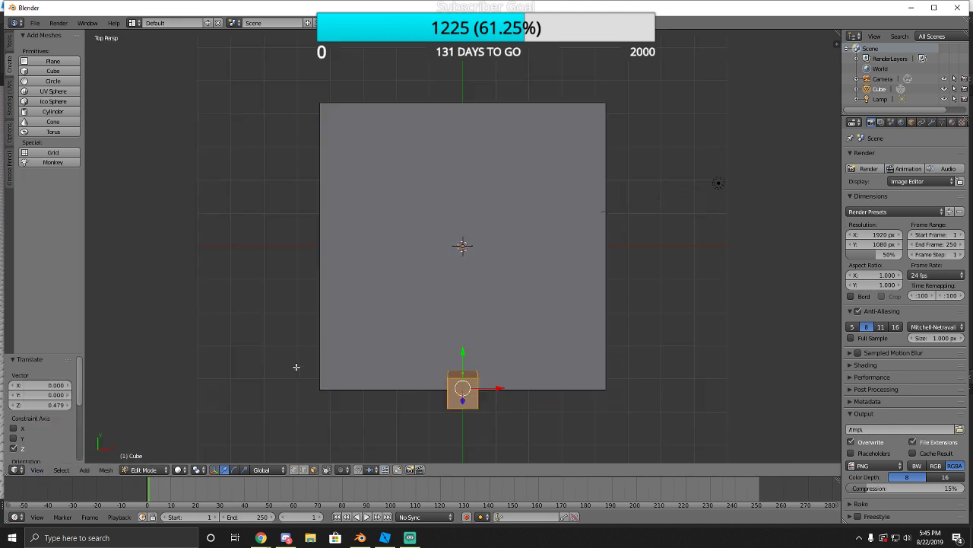
pyautogui.hotkey('shift', 'd')
pyautogui.rightClick(478, 330)
pyautogui.moveTo(494, 389); pyautogui.dragTo(407, 391)
pyautogui.hotkey('shift', 'd')
pyautogui.rightClick(444, 392)
pyautogui.hotkey('shift', 'd')
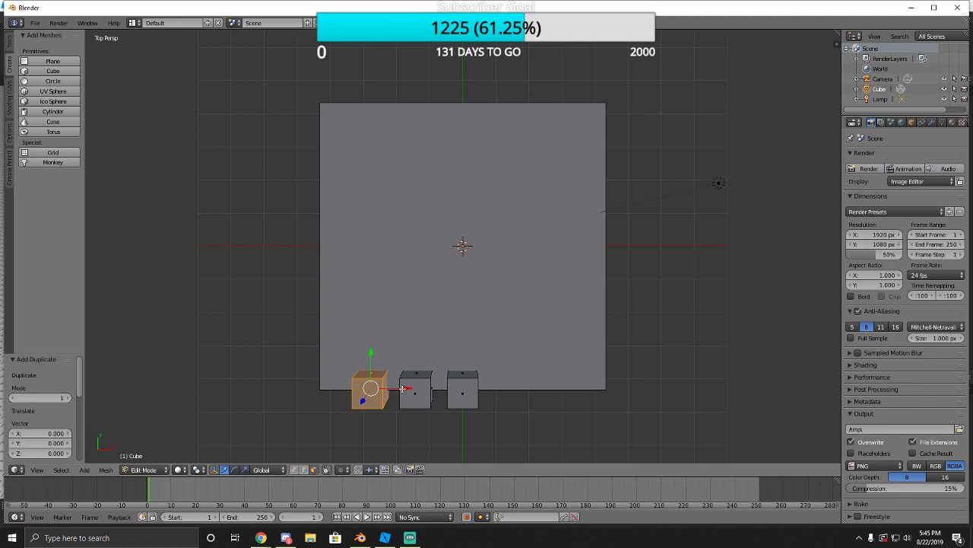
pyautogui.press('x')
pyautogui.moveTo(357, 389); pyautogui.dragTo(354, 389)
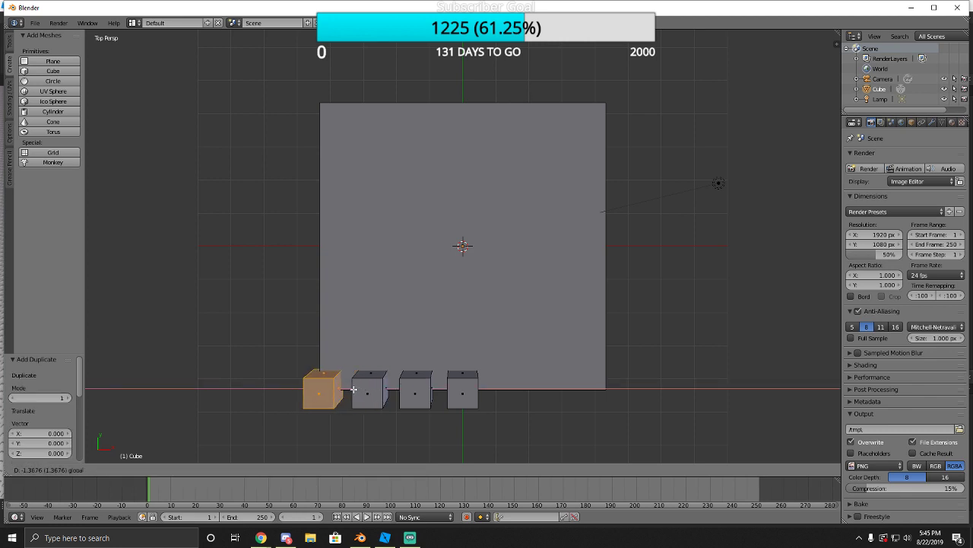
pyautogui.click(352, 390)
# Place three more duplicates about 1.3 apart on the positive-X side of the original cube, ending at the slab's front positive-X corner.
pyautogui.hotkey('shift', 'd')
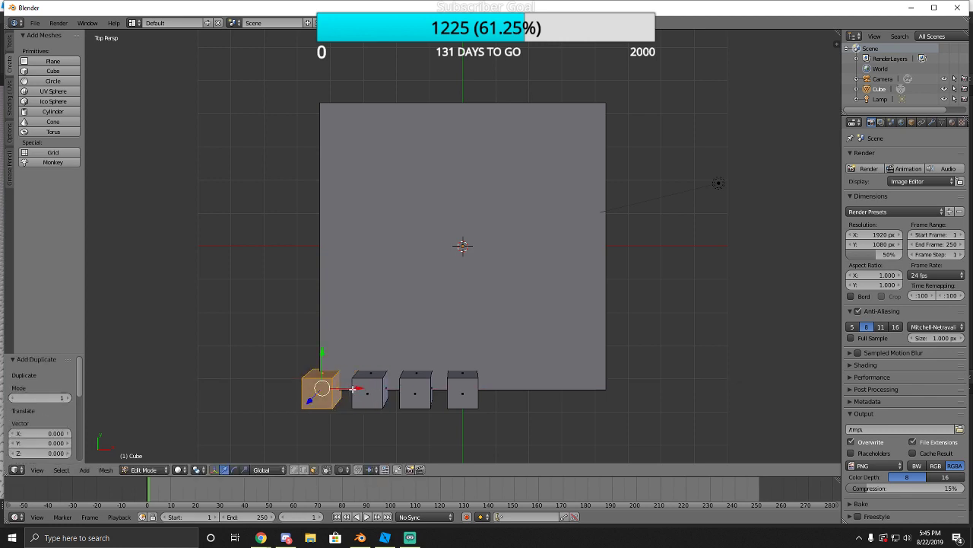
pyautogui.press('x')
pyautogui.moveTo(536, 397); pyautogui.dragTo(542, 397)
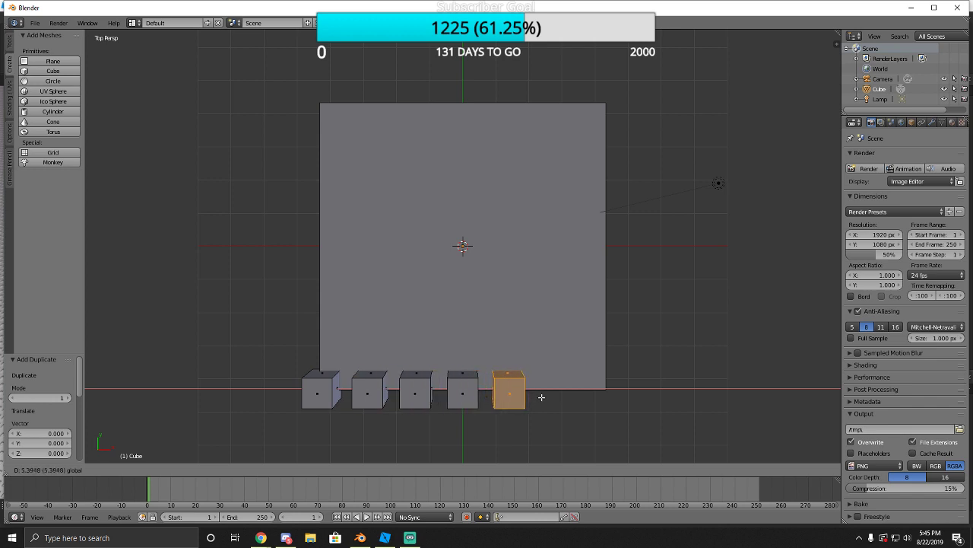
pyautogui.click(541, 398)
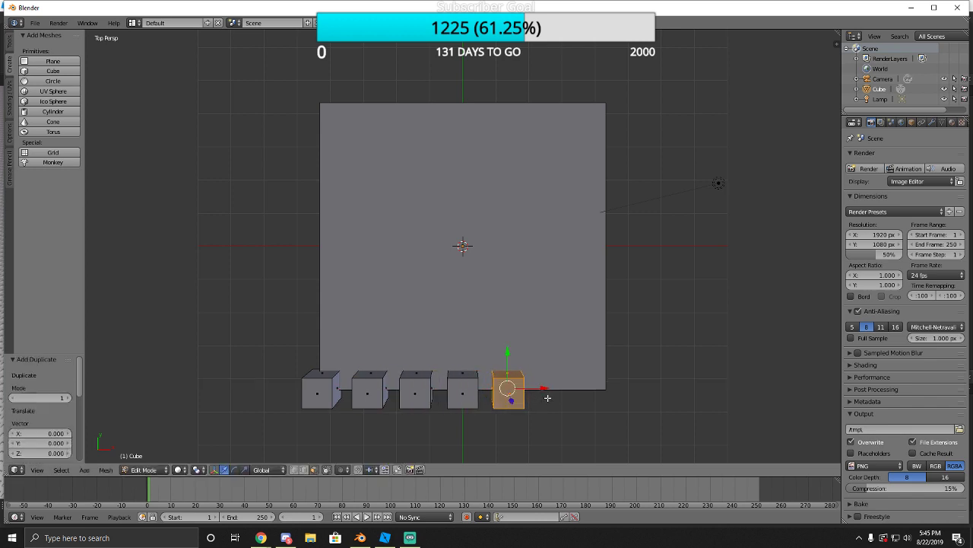
pyautogui.hotkey('shift', 'd')
pyautogui.press('x')
pyautogui.click(587, 388)
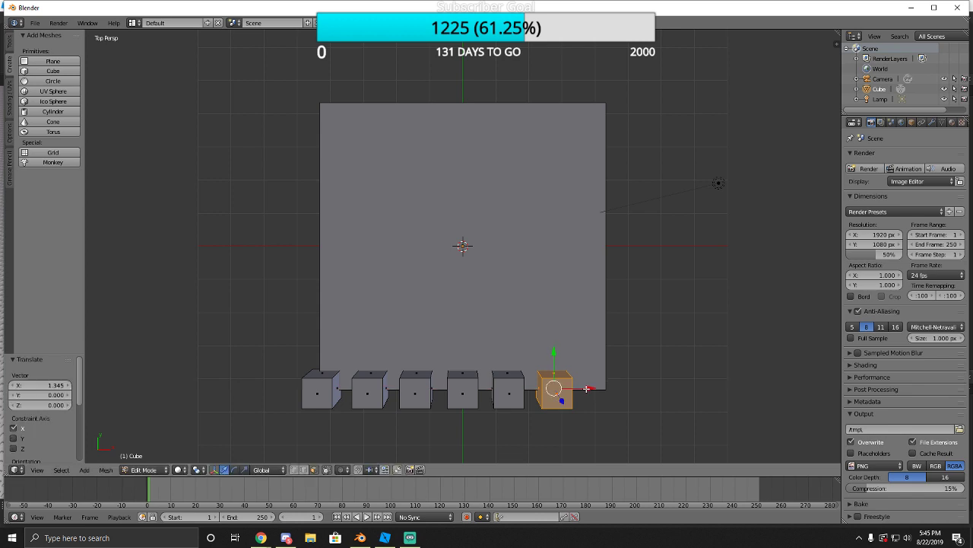
pyautogui.hotkey('shift', 'd')
pyautogui.press('x')
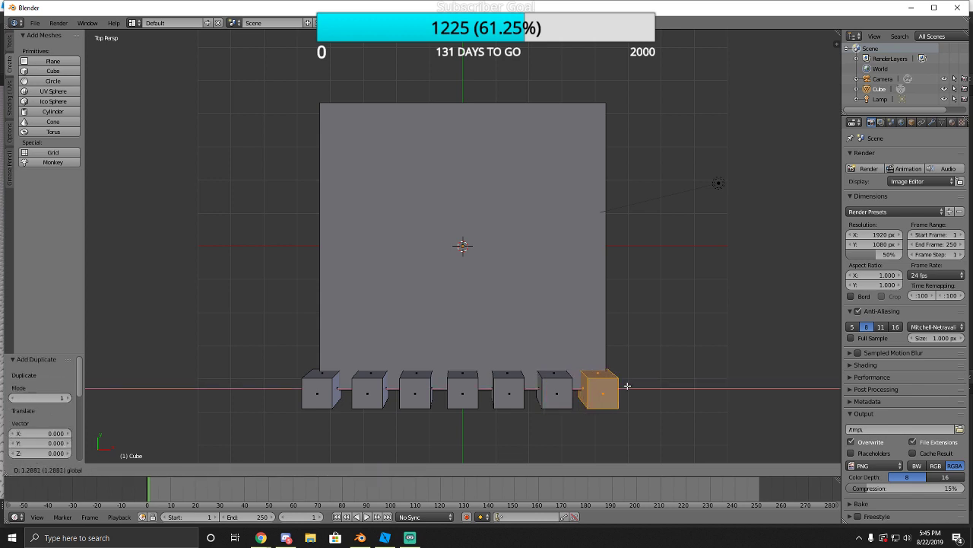
pyautogui.moveTo(630, 386); pyautogui.dragTo(628, 386)
pyautogui.hotkey('shift', 'd')
pyautogui.click(634, 393)
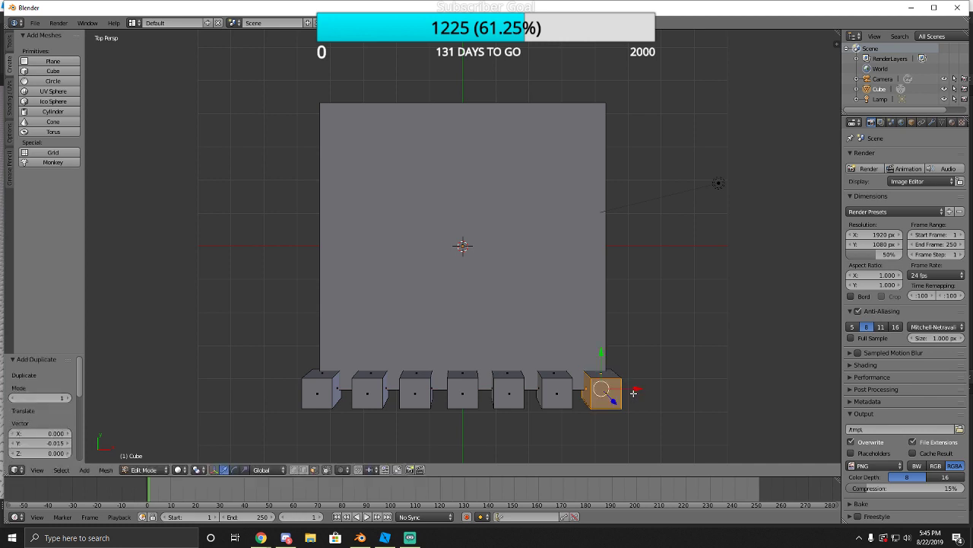
pyautogui.hotkey('ctrl', 'z')
# Place three evenly spaced duplicates of the corner cube along positive Y, up to the middle of the slab's positive-X edge.
pyautogui.hotkey('shift', 'd')
pyautogui.click(624, 391)
pyautogui.moveTo(598, 372); pyautogui.dragTo(601, 271)
pyautogui.hotkey('shift', 'd')
pyautogui.click(609, 322)
pyautogui.hotkey('shift', 'd')
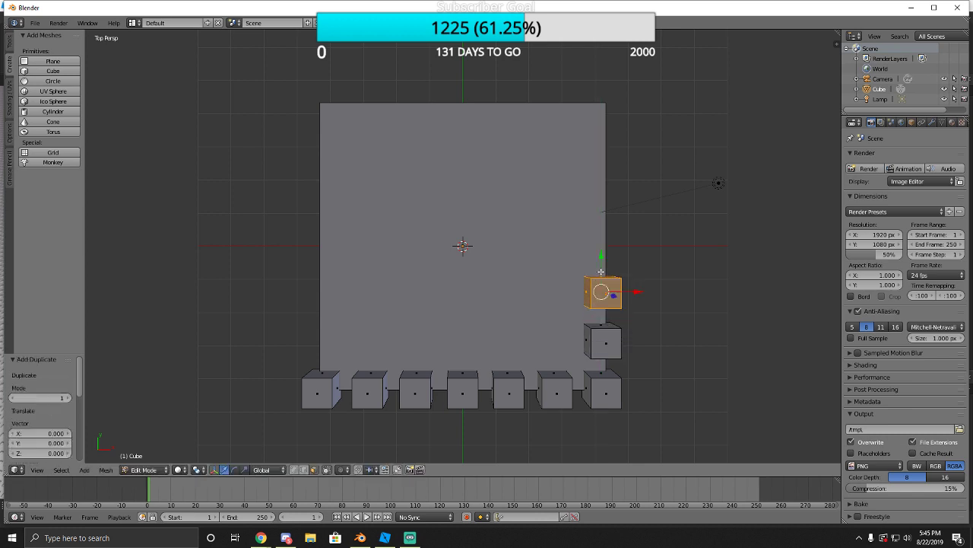
pyautogui.click(601, 224)
# Continue the positive-X edge with three more duplicates about 1.4 apart along Y, ending at the slab's back corner.
pyautogui.hotkey('shift', 'd')
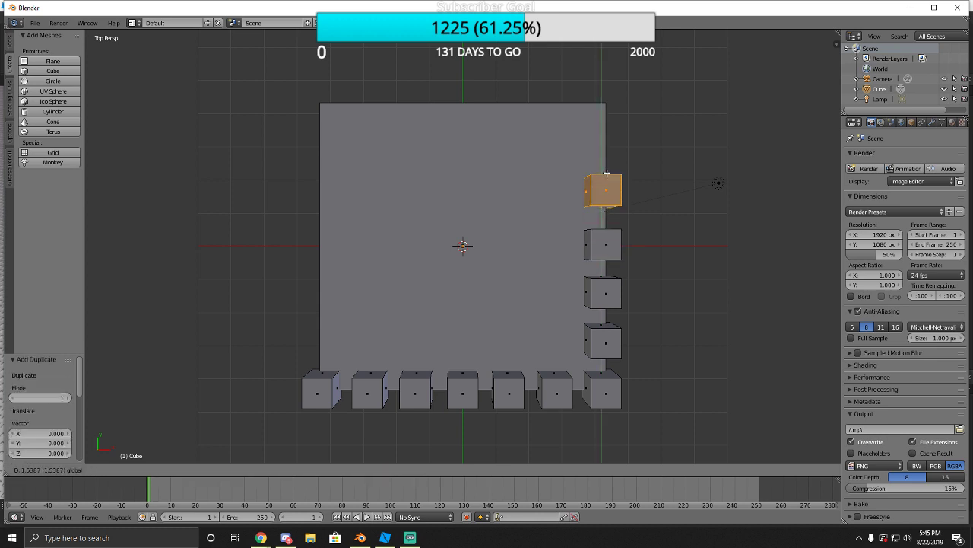
pyautogui.click(603, 201)
pyautogui.hotkey('shift', 'd')
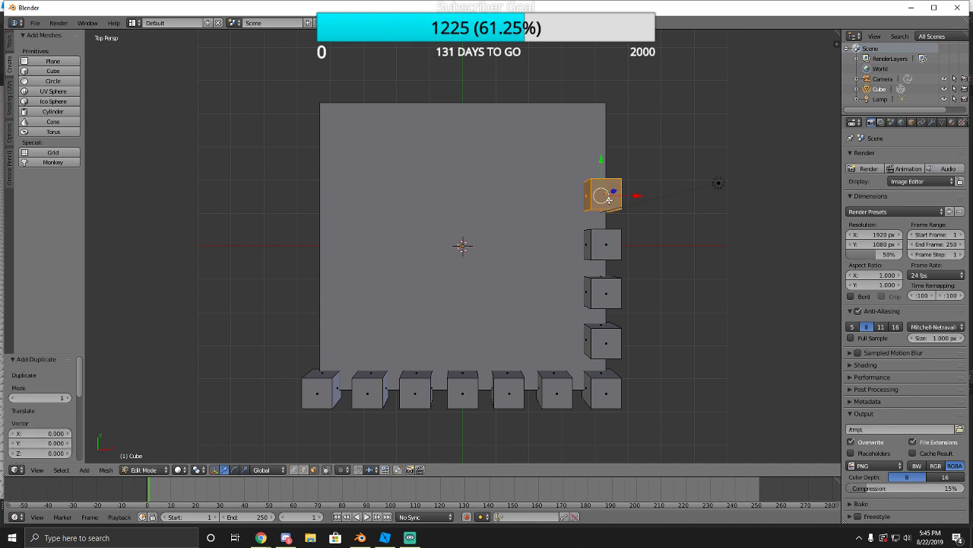
pyautogui.click(602, 126)
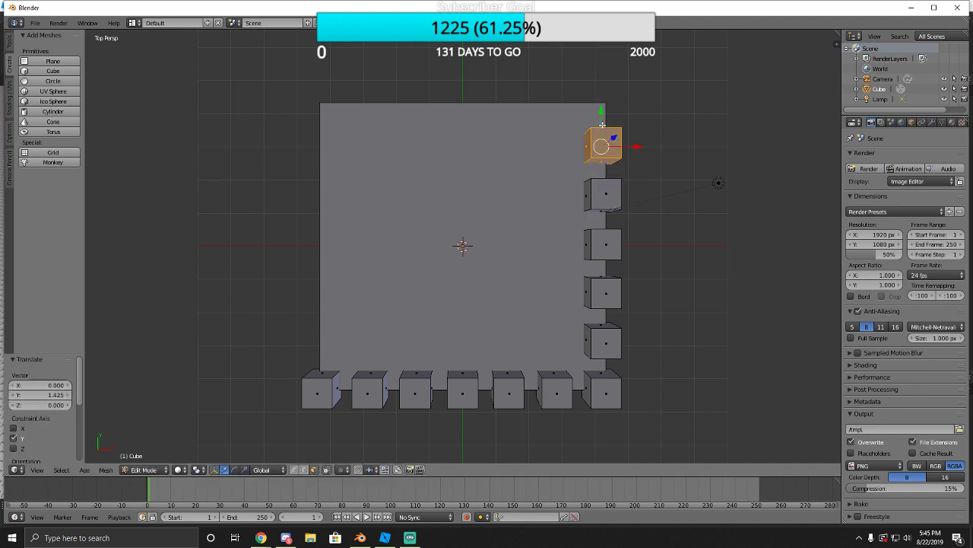
pyautogui.hotkey('shift', 'd')
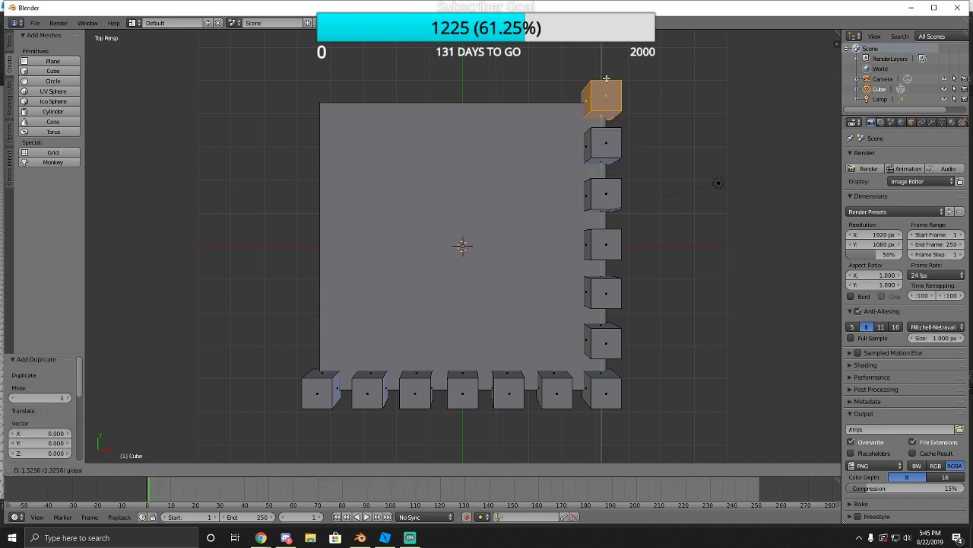
pyautogui.click(604, 78)
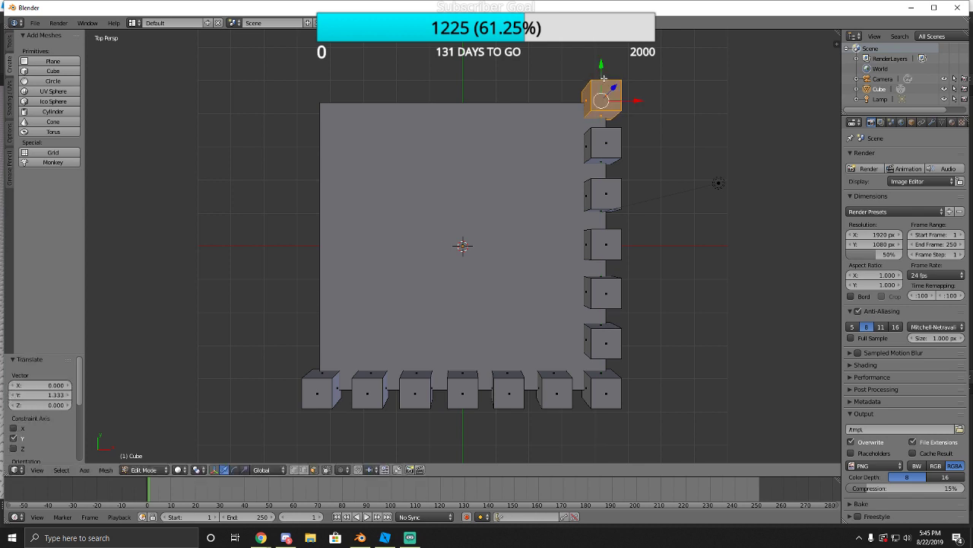
# Duplicate the back corner cube about 1.436 along negative X onto the slab's back edge.
pyautogui.hotkey('shift', 'd')
pyautogui.press('x')
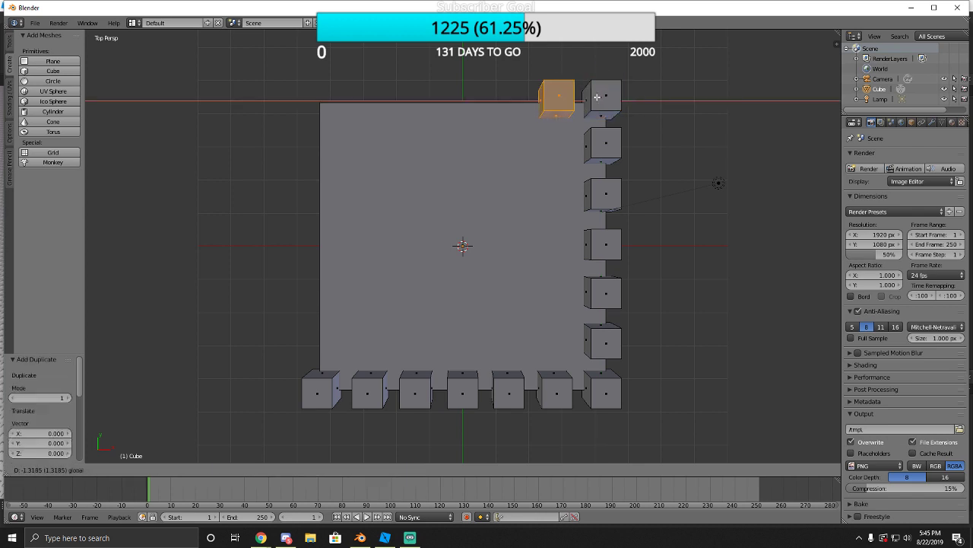
pyautogui.moveTo(594, 98); pyautogui.dragTo(594, 98)
pyautogui.hotkey('shift', 'd')
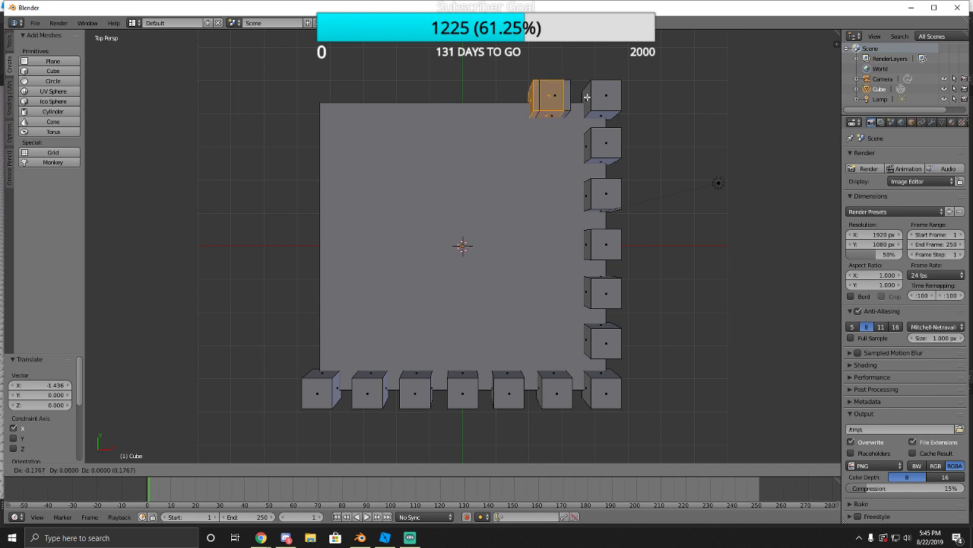
pyautogui.click(589, 99)
pyautogui.hotkey('ctrl', 'z')
# Nudge the new back-edge cube about 0.130 along X and place a duplicate of it about 1.251 further along negative X.
pyautogui.hotkey('shift', 'd')
pyautogui.press('x')
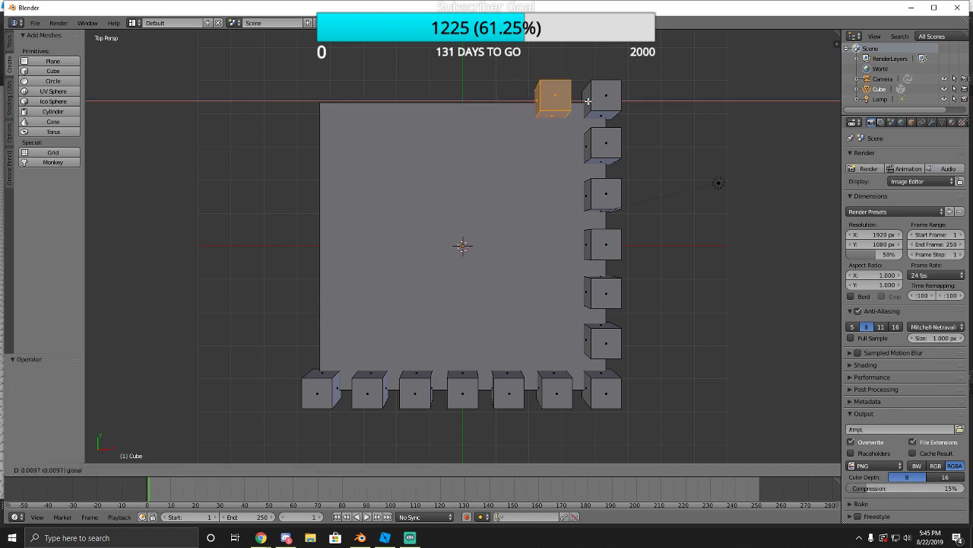
pyautogui.click(592, 102)
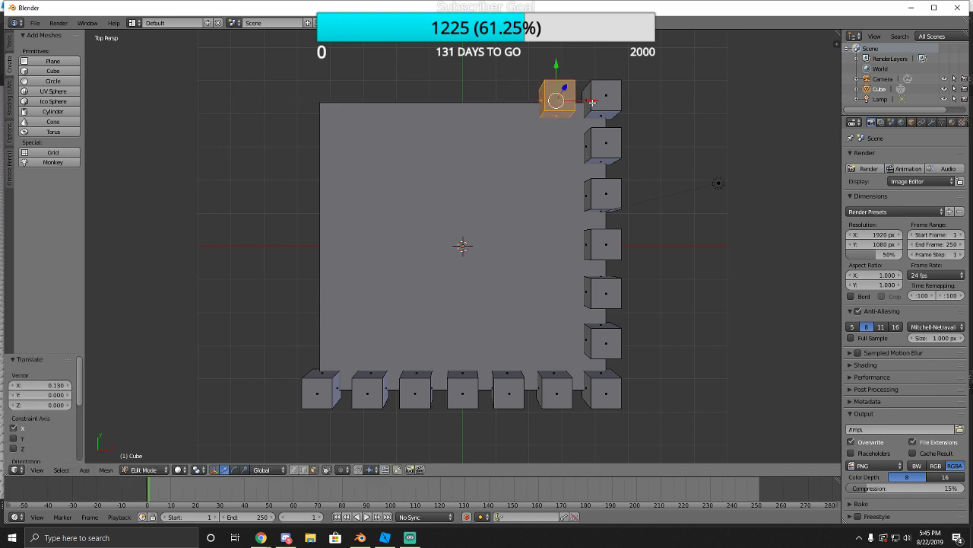
pyautogui.hotkey('shift', 'd')
pyautogui.press('x')
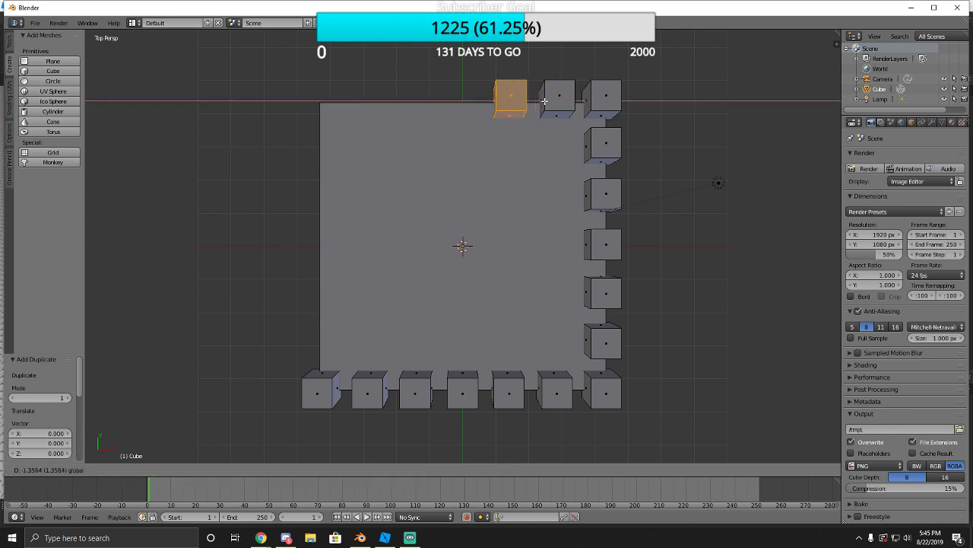
pyautogui.click(549, 101)
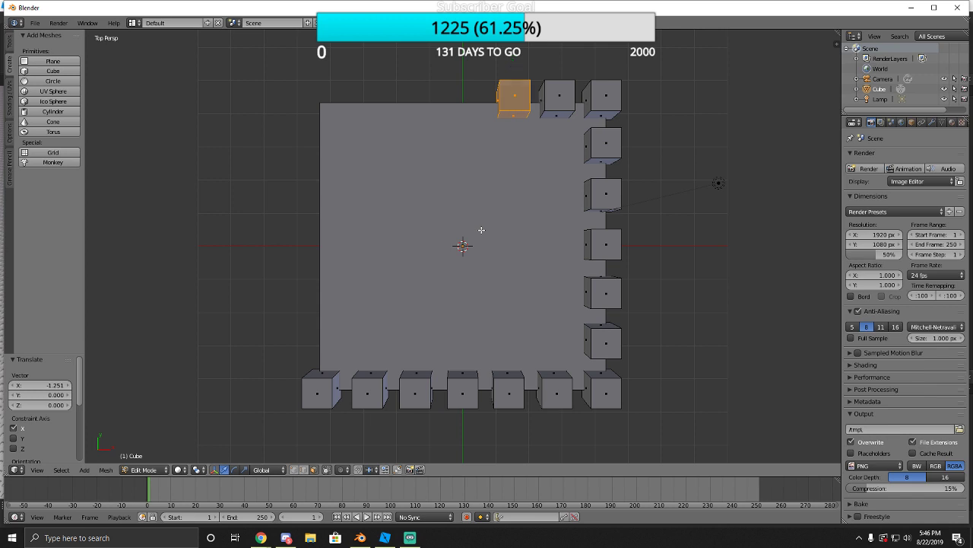
# Place two more duplicates along negative X, one at the back edge's midpoint and one about 1.282 beyond it.
pyautogui.hotkey('shift', 'd')
pyautogui.press('x')
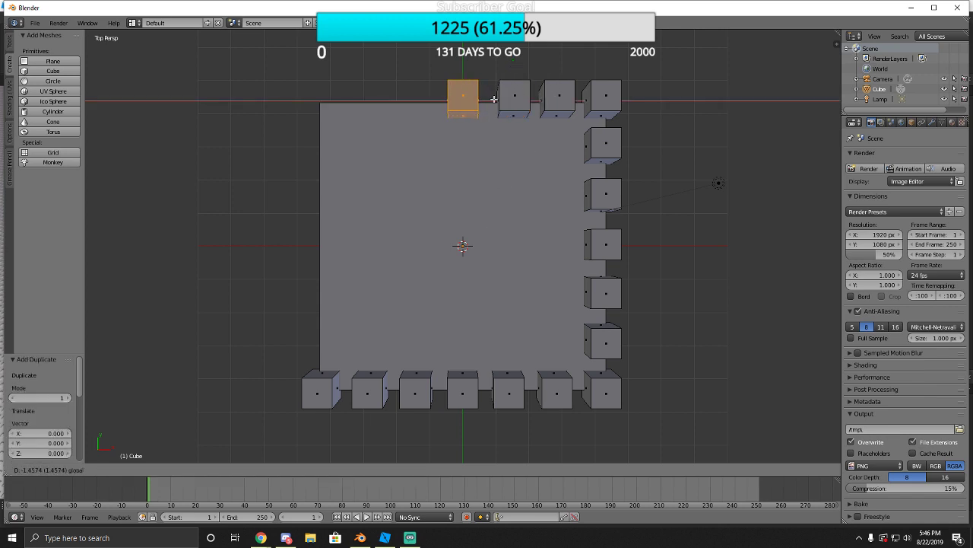
pyautogui.click(494, 99)
pyautogui.hotkey('shift', 'd')
pyautogui.press('x')
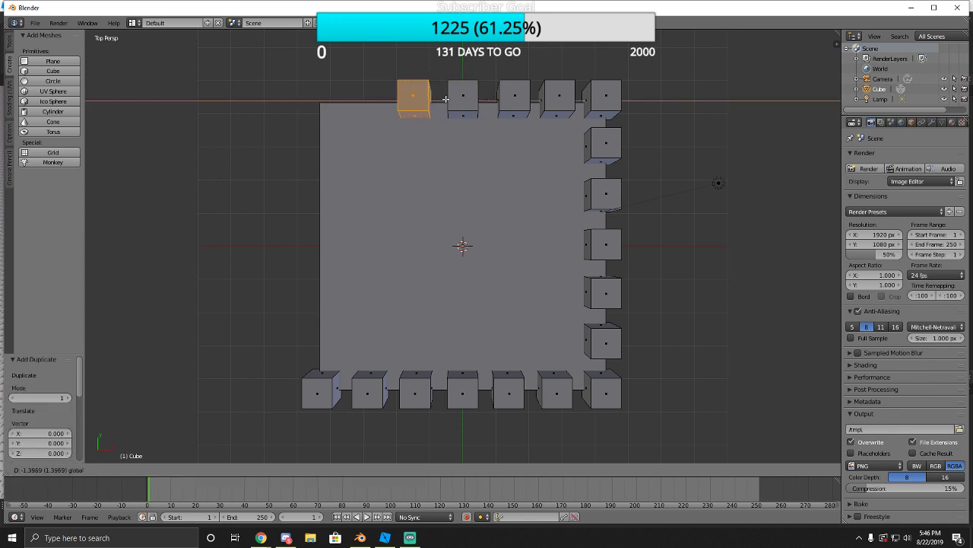
pyautogui.click(447, 100)
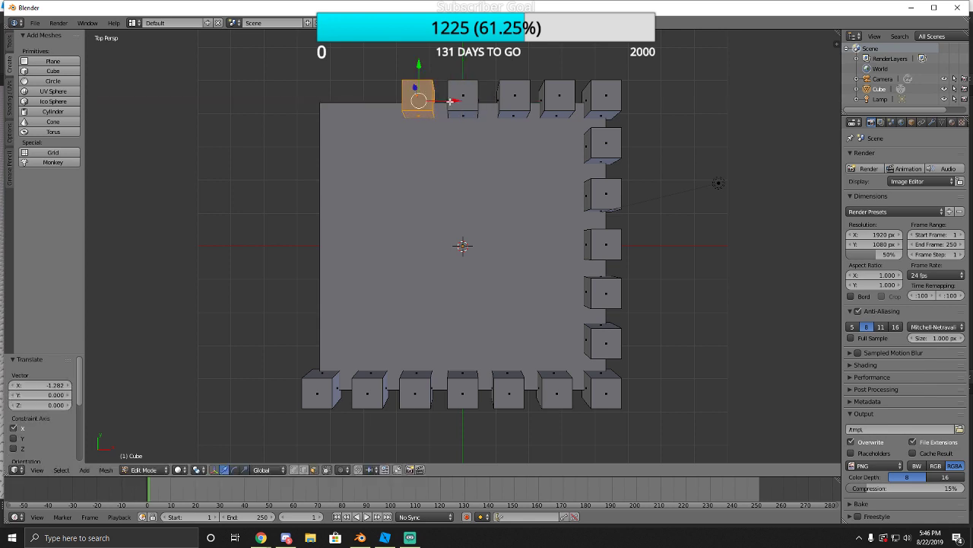
# Finish the back edge with two more duplicates along negative X, the last about 1.280 further at the negative-X corner.
pyautogui.hotkey('shift', 'd')
pyautogui.press('x')
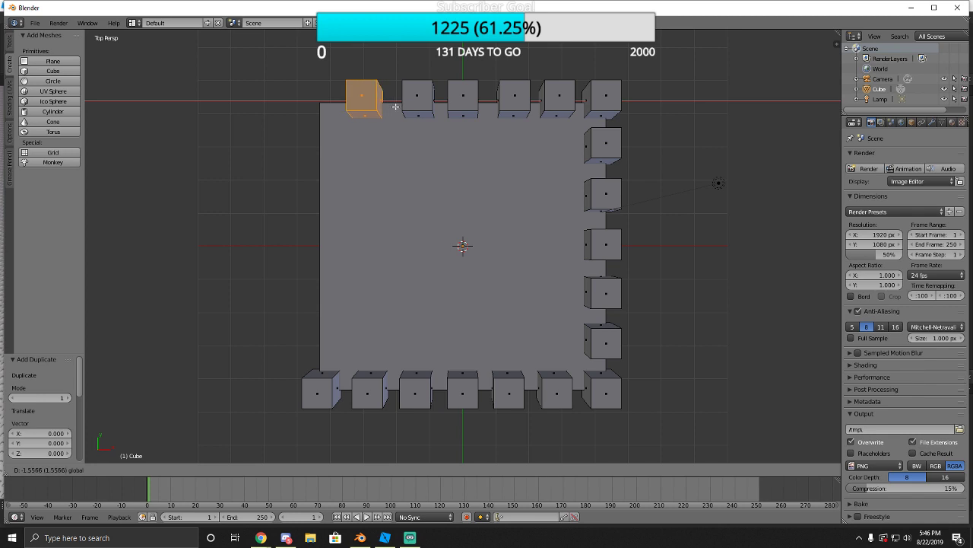
pyautogui.click(398, 108)
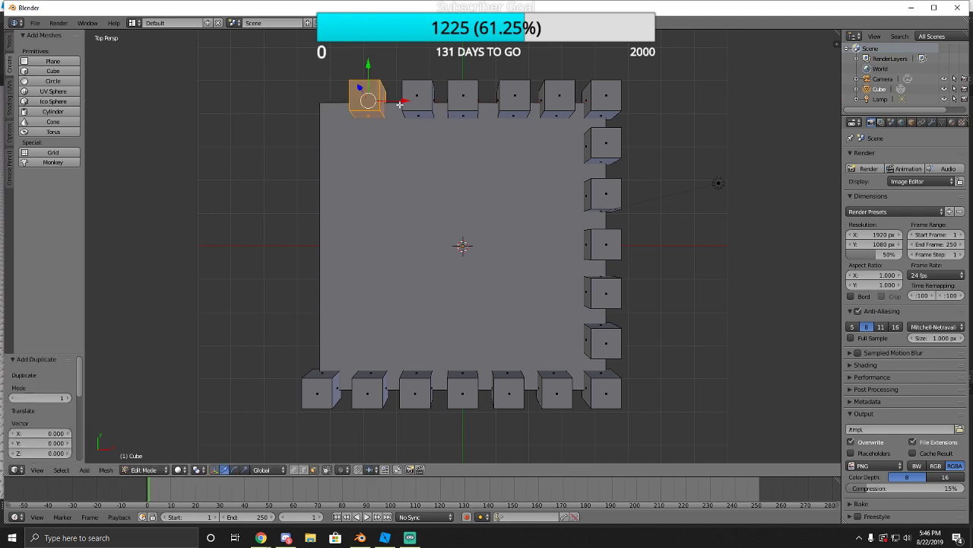
pyautogui.hotkey('shift', 'd')
pyautogui.press('x')
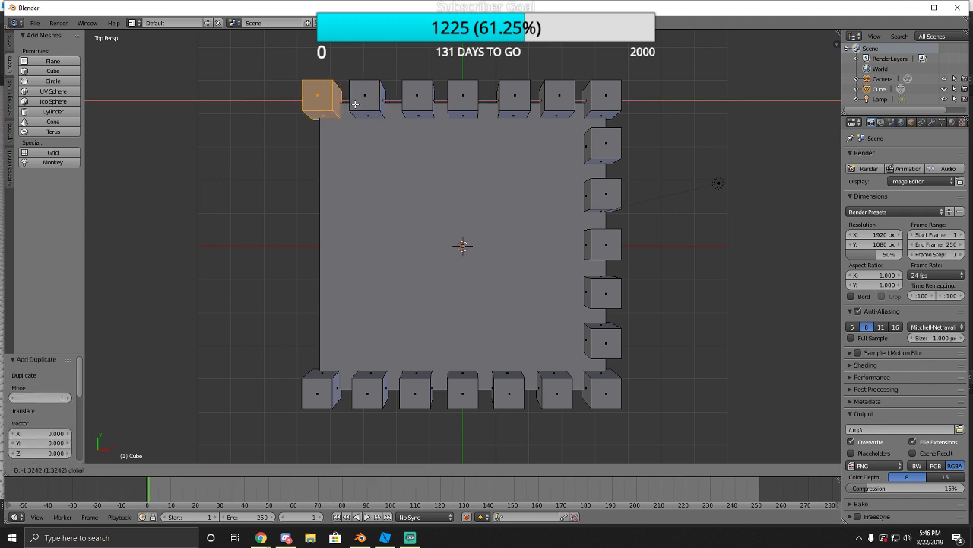
pyautogui.click(356, 103)
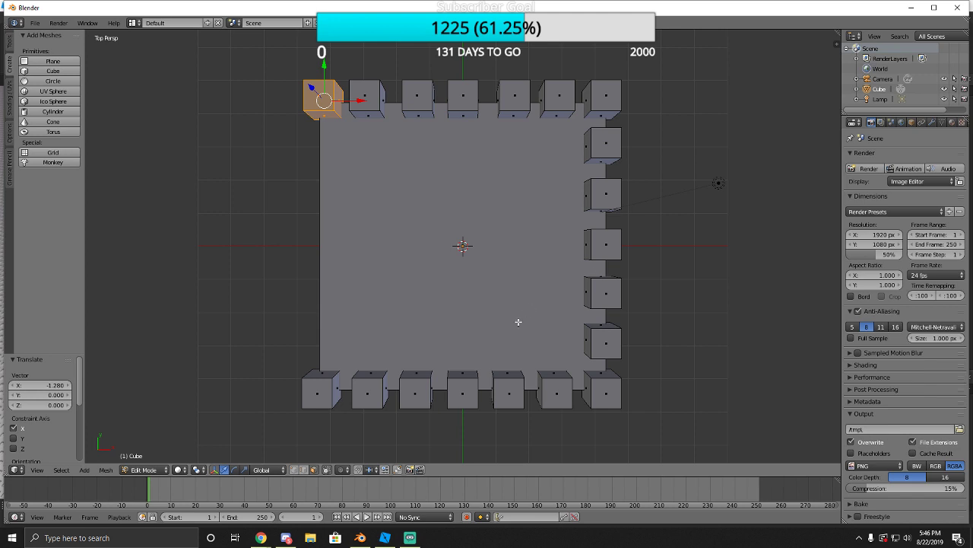
# Duplicate the back negative-X corner cube 1.318 along negative Y, and place another duplicate about 1.35 further along the slab's negative-X edge.
pyautogui.hotkey('shift', 'd')
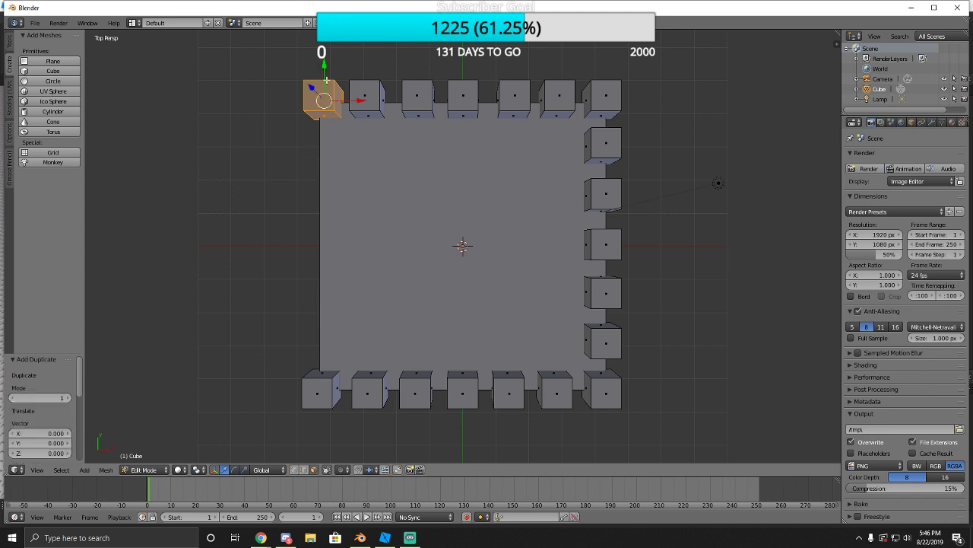
pyautogui.press('y')
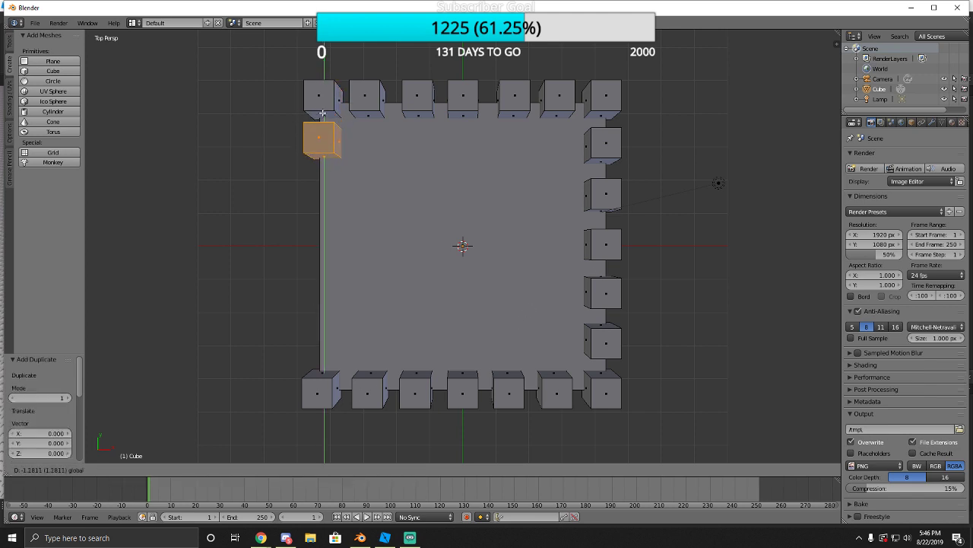
pyautogui.click(321, 118)
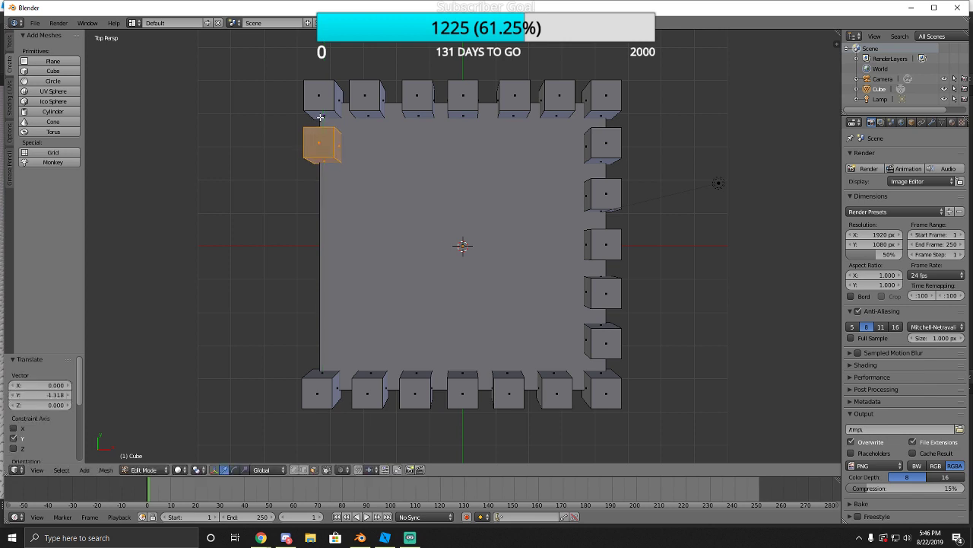
pyautogui.hotkey('shift', 'd')
pyautogui.press('y')
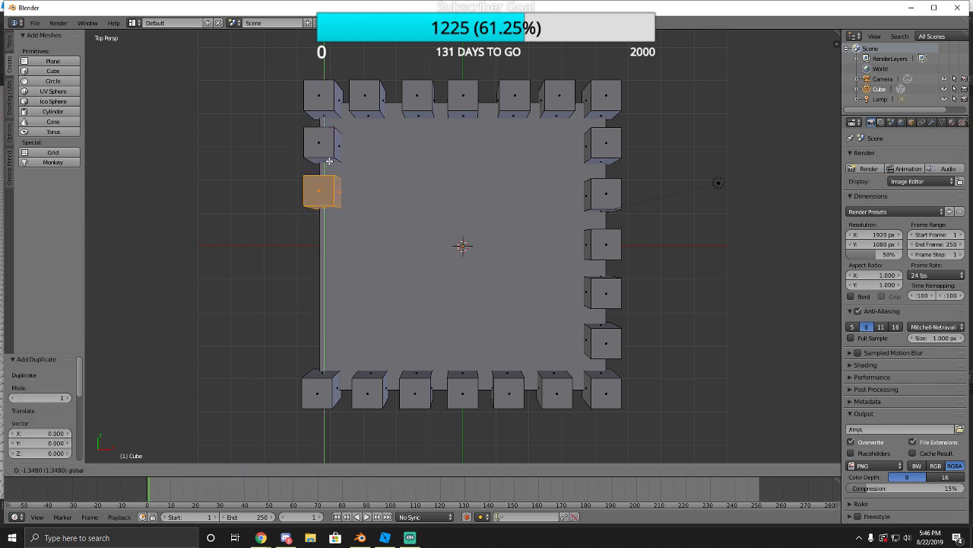
pyautogui.click(329, 159)
# Place two more duplicates along negative Y, one at the negative-X edge's midpoint about 1.4 away and one a similar distance beyond it.
pyautogui.hotkey('shift', 'd')
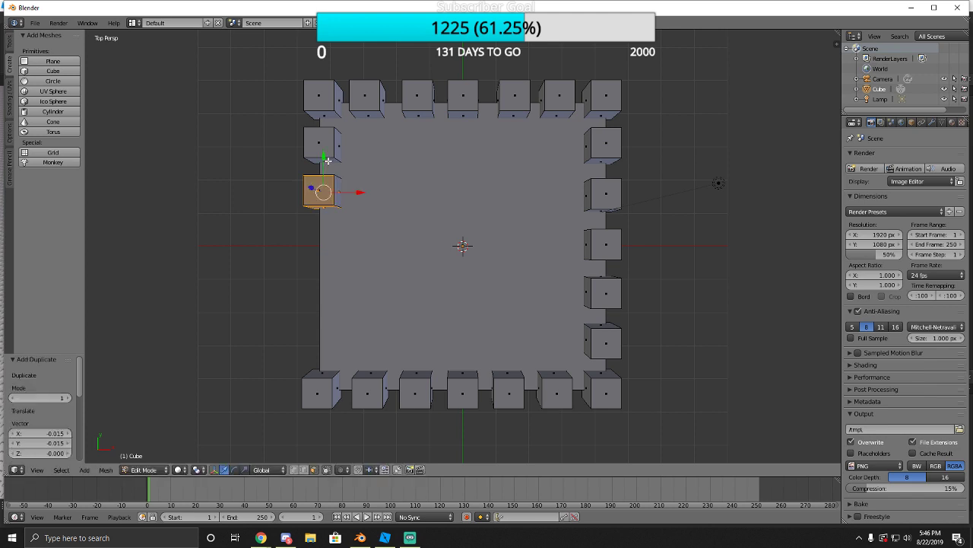
pyautogui.press('y')
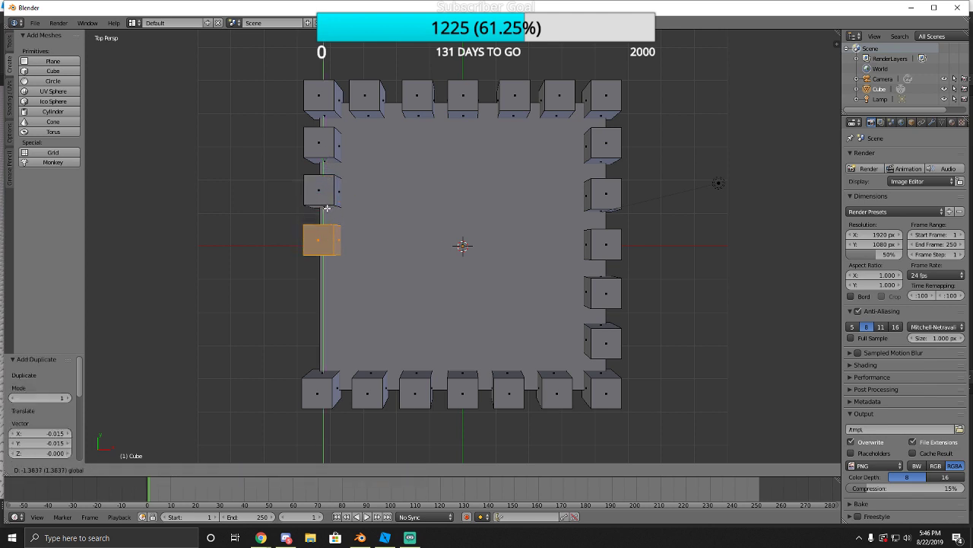
pyautogui.click(327, 210)
pyautogui.hotkey('shift', 'd')
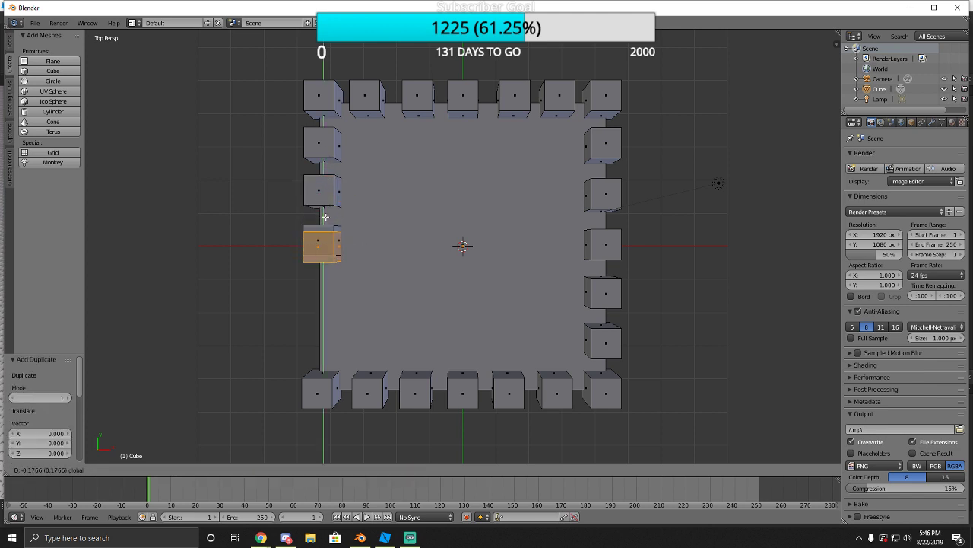
pyautogui.press('y')
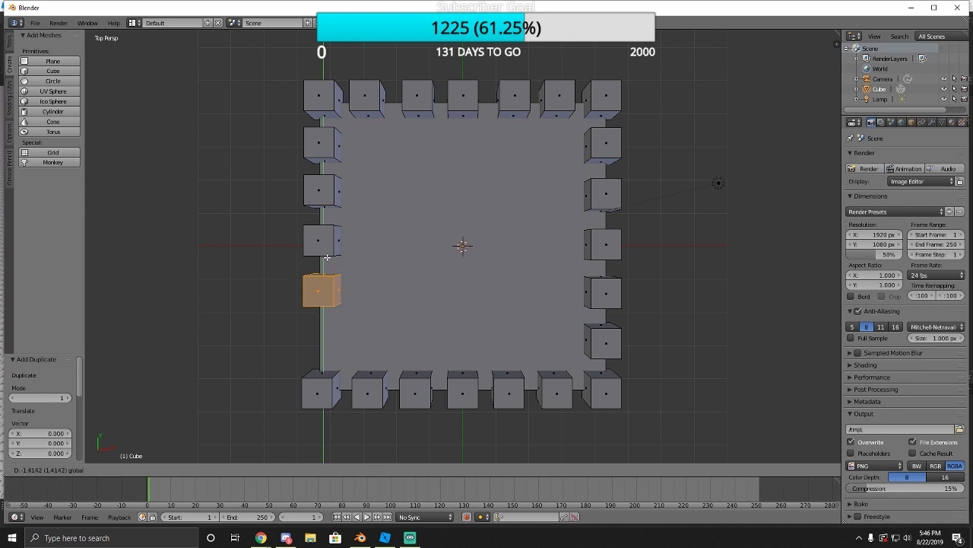
pyautogui.click(326, 254)
# Complete the negative-X edge with a duplicate 1.355 further along negative Y, just before the front corner cube.
pyautogui.hotkey('shift', 'd')
pyautogui.click(326, 255)
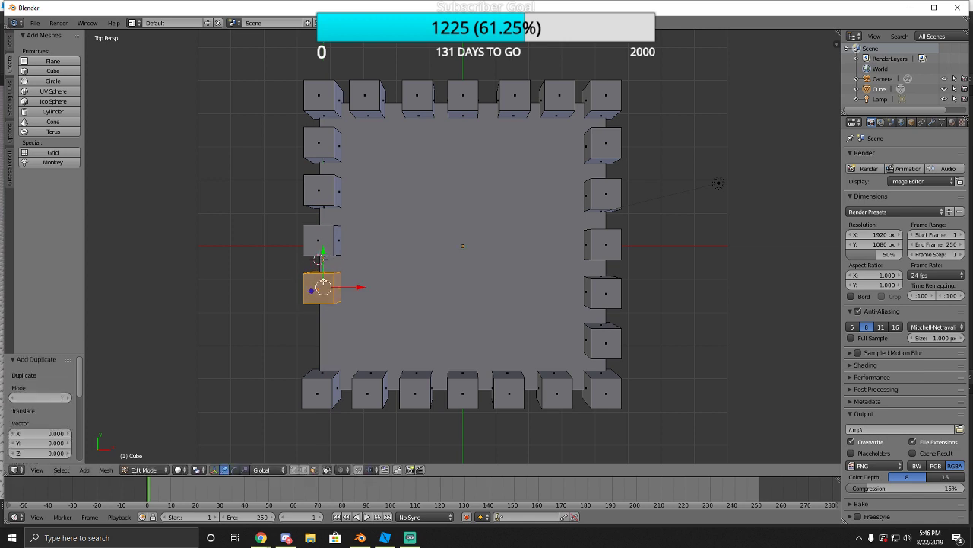
pyautogui.hotkey('shift', 'd')
pyautogui.press('y')
pyautogui.click(322, 321)
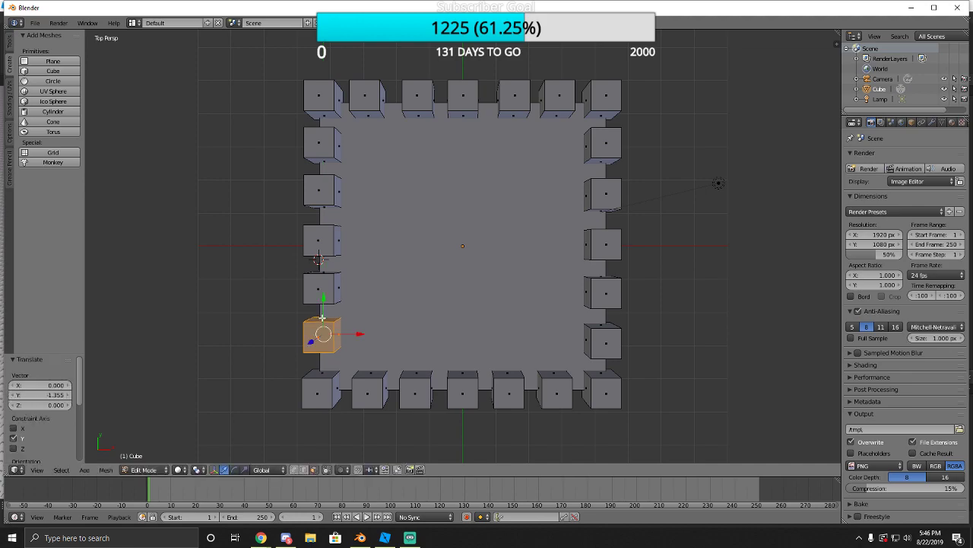
# Select only the top faces of all the cubes around the slab and extrude them 5.049 upward into pillars.
pyautogui.press('a')
pyautogui.moveTo(400, 288); pyautogui.dragTo(456, 289, button='middle')
pyautogui.rightClick(442, 301)
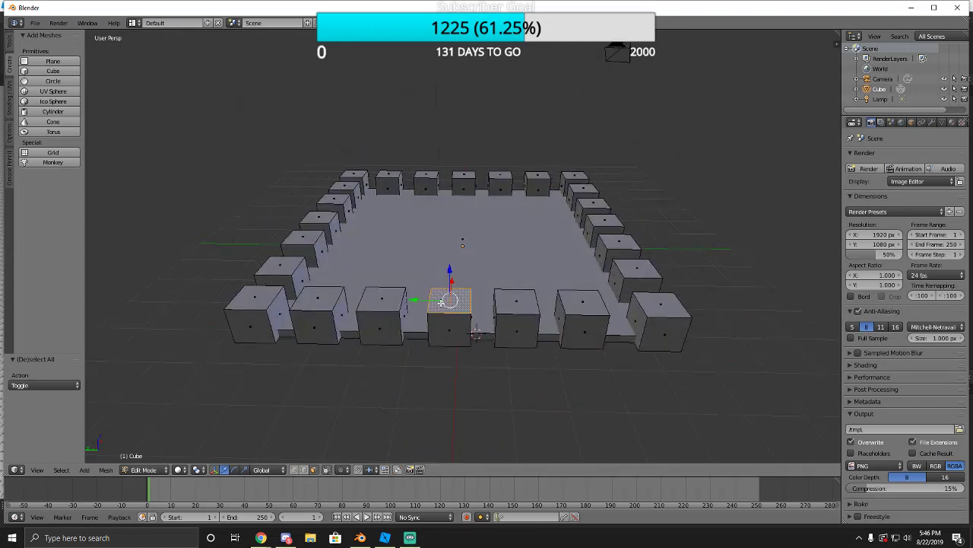
pyautogui.keyDown('shift'); pyautogui.rightClick(373, 301); pyautogui.keyUp('shift')
pyautogui.keyDown('shift'); pyautogui.rightClick(315, 300); pyautogui.keyUp('shift')
pyautogui.keyDown('shift'); pyautogui.rightClick(267, 298); pyautogui.keyUp('shift')
pyautogui.keyDown('shift'); pyautogui.rightClick(285, 260); pyautogui.keyUp('shift')
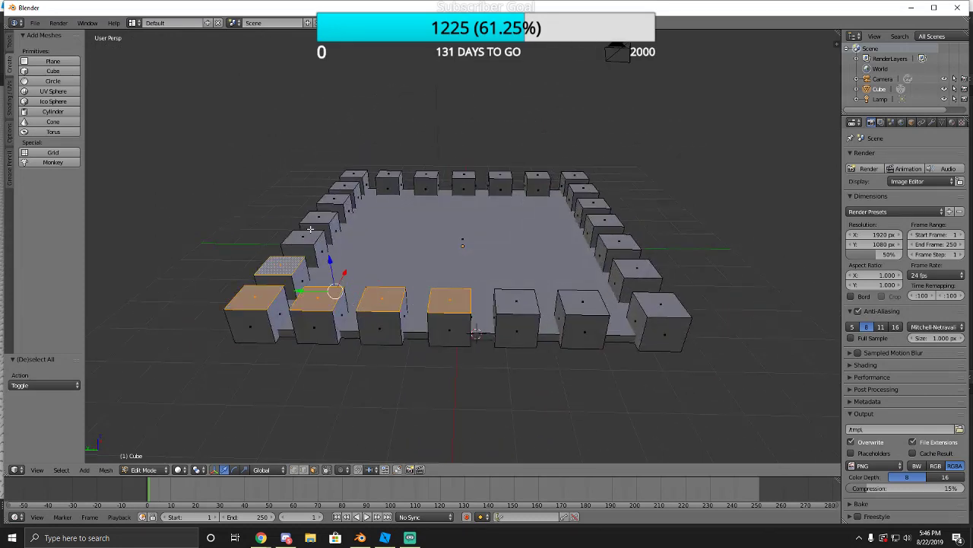
pyautogui.keyDown('shift'); pyautogui.rightClick(306, 234); pyautogui.keyUp('shift')
pyautogui.keyDown('shift'); pyautogui.rightClick(321, 217); pyautogui.keyUp('shift')
pyautogui.keyDown('shift'); pyautogui.rightClick(335, 197); pyautogui.keyUp('shift')
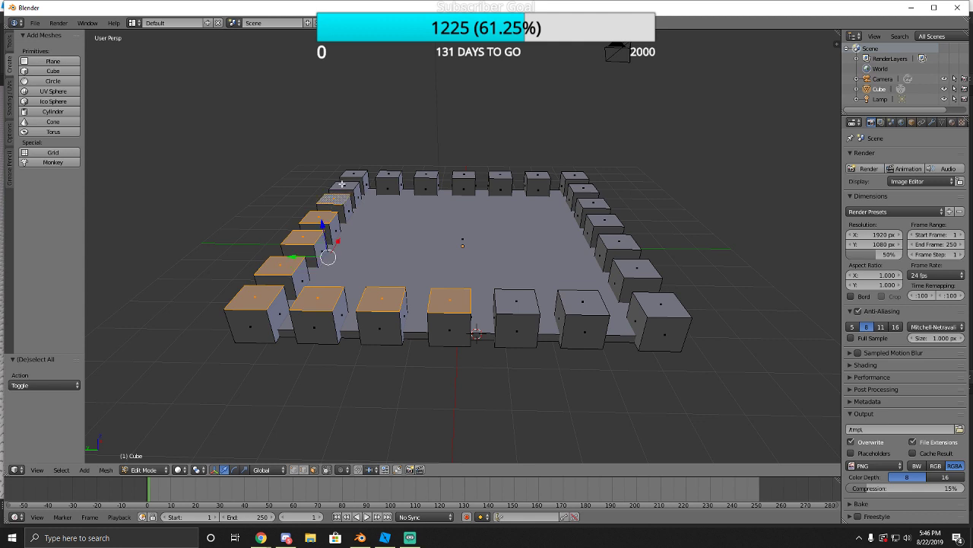
pyautogui.keyDown('shift'); pyautogui.rightClick(344, 185); pyautogui.keyUp('shift')
pyautogui.keyDown('shift'); pyautogui.rightClick(353, 174); pyautogui.keyUp('shift')
pyautogui.keyDown('shift'); pyautogui.rightClick(390, 175); pyautogui.keyUp('shift')
pyautogui.keyDown('shift'); pyautogui.rightClick(427, 176); pyautogui.keyUp('shift')
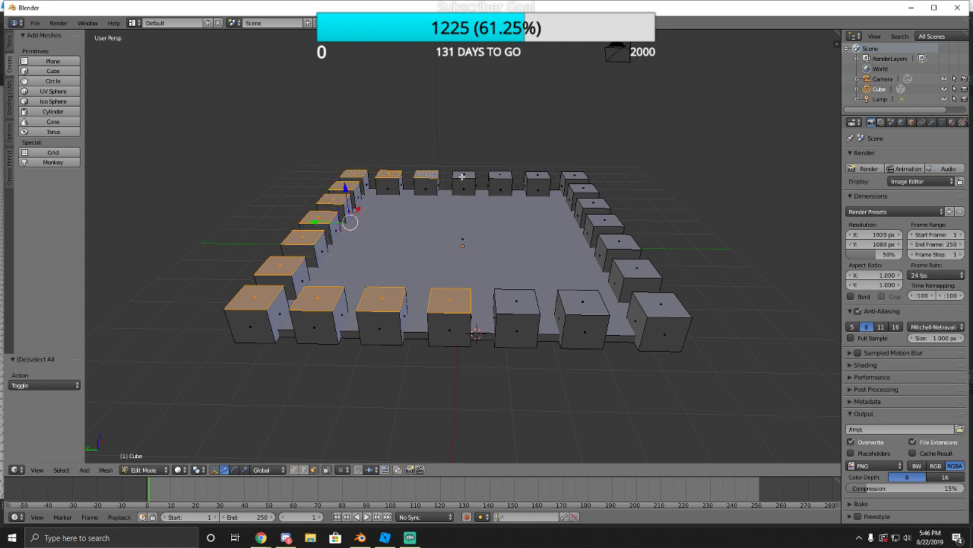
pyautogui.keyDown('shift'); pyautogui.rightClick(464, 176); pyautogui.keyUp('shift')
pyautogui.keyDown('shift'); pyautogui.rightClick(500, 176); pyautogui.keyUp('shift')
pyautogui.keyDown('shift'); pyautogui.rightClick(537, 176); pyautogui.keyUp('shift')
pyautogui.keyDown('shift'); pyautogui.rightClick(572, 178); pyautogui.keyUp('shift')
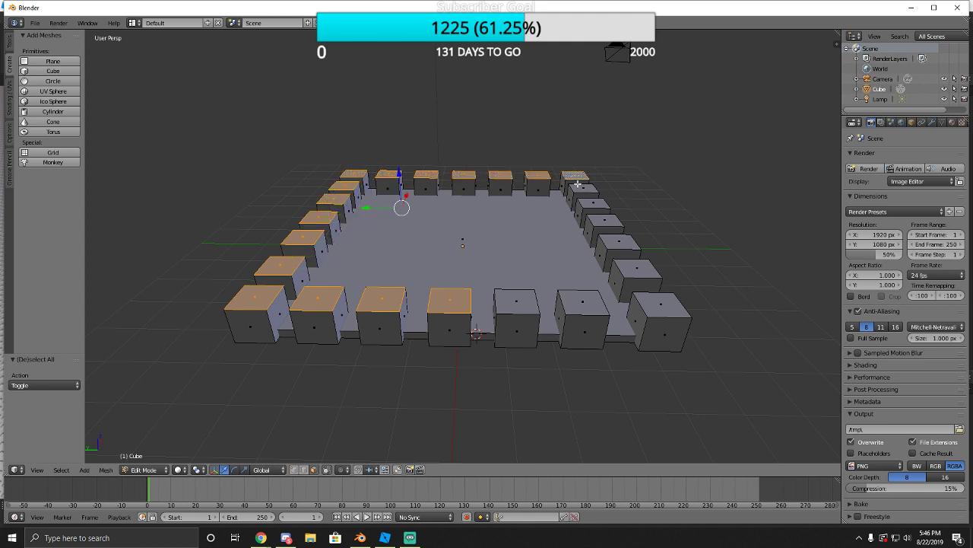
pyautogui.keyDown('shift'); pyautogui.rightClick(583, 190); pyautogui.keyUp('shift')
pyautogui.keyDown('shift'); pyautogui.rightClick(593, 204); pyautogui.keyUp('shift')
pyautogui.keyDown('shift'); pyautogui.rightClick(605, 219); pyautogui.keyUp('shift')
pyautogui.keyDown('shift'); pyautogui.rightClick(619, 241); pyautogui.keyUp('shift')
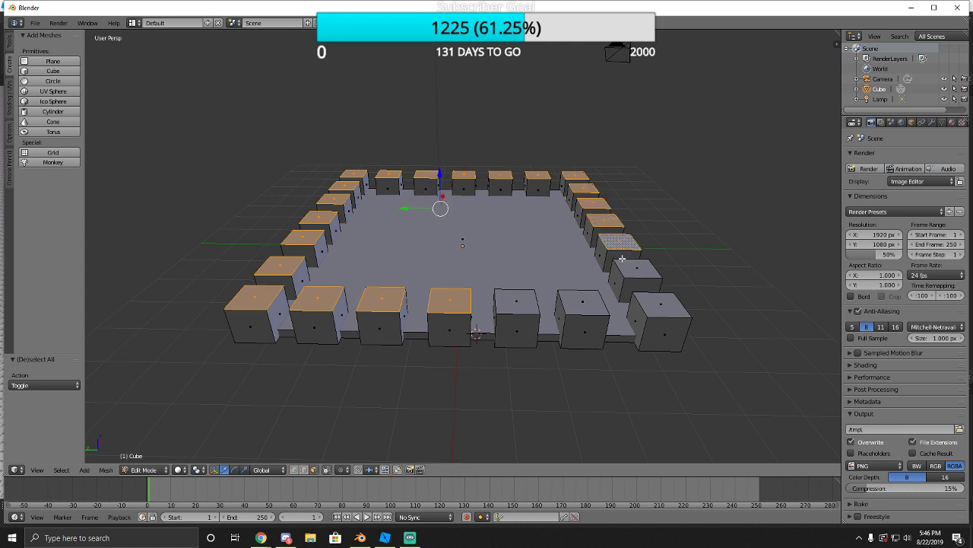
pyautogui.keyDown('shift'); pyautogui.rightClick(637, 269); pyautogui.keyUp('shift')
pyautogui.keyDown('shift'); pyautogui.rightClick(647, 298); pyautogui.keyUp('shift')
pyautogui.keyDown('shift'); pyautogui.rightClick(590, 303); pyautogui.keyUp('shift')
pyautogui.keyDown('shift'); pyautogui.rightClick(509, 302); pyautogui.keyUp('shift')
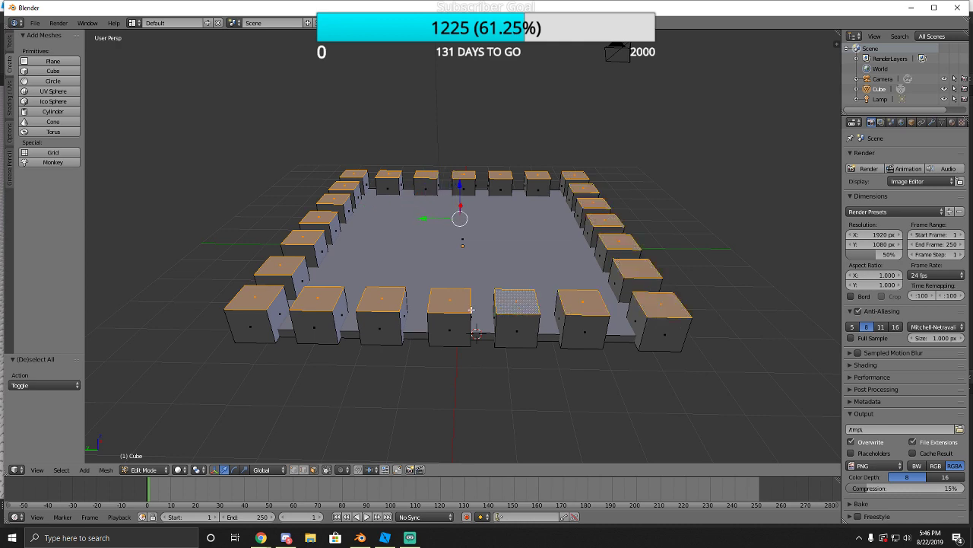
pyautogui.moveTo(471, 310); pyautogui.dragTo(442, 241, button='middle')
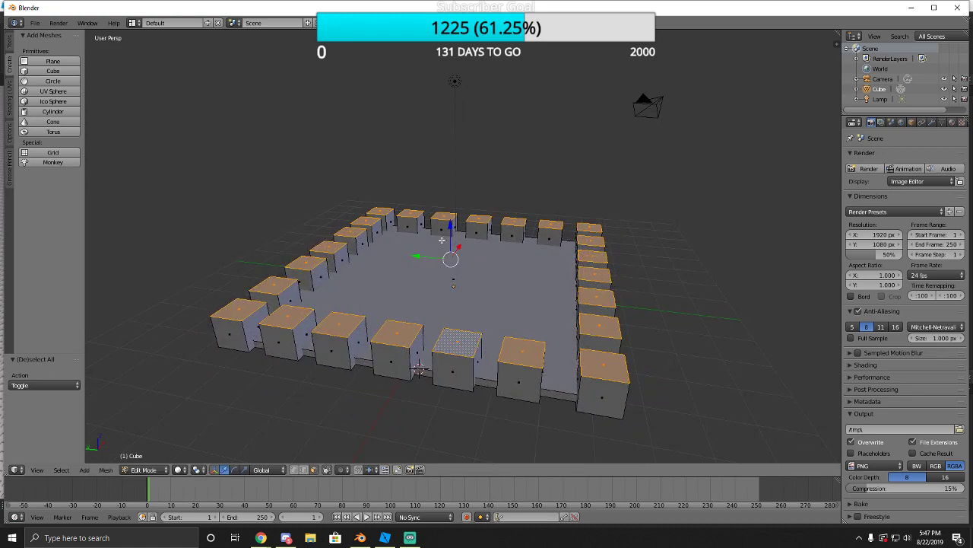
pyautogui.press('e')
pyautogui.click(432, 88)
# Lower the pillars' top faces by 3.122 along Z.
pyautogui.hotkey('shift', 'f')
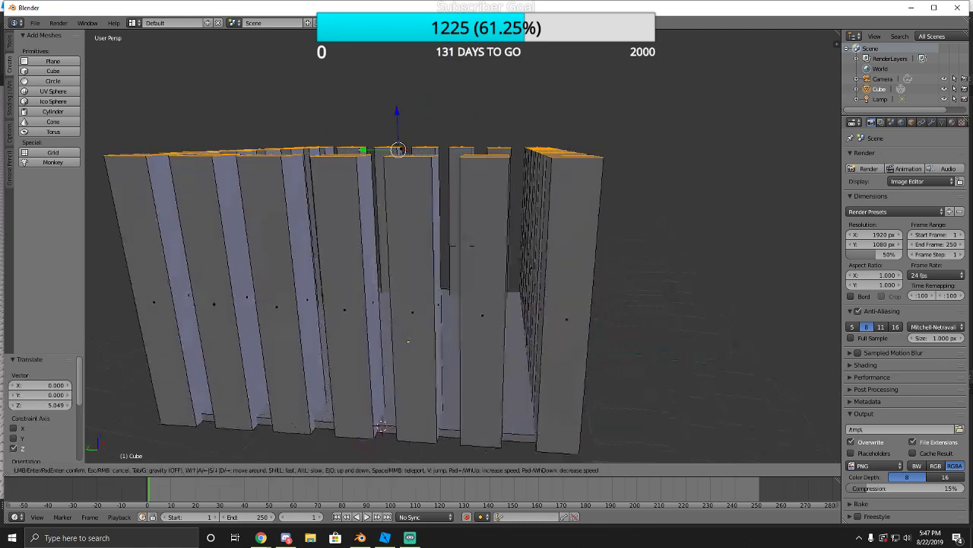
pyautogui.press('s')
pyautogui.press('a')
pyautogui.press('w')
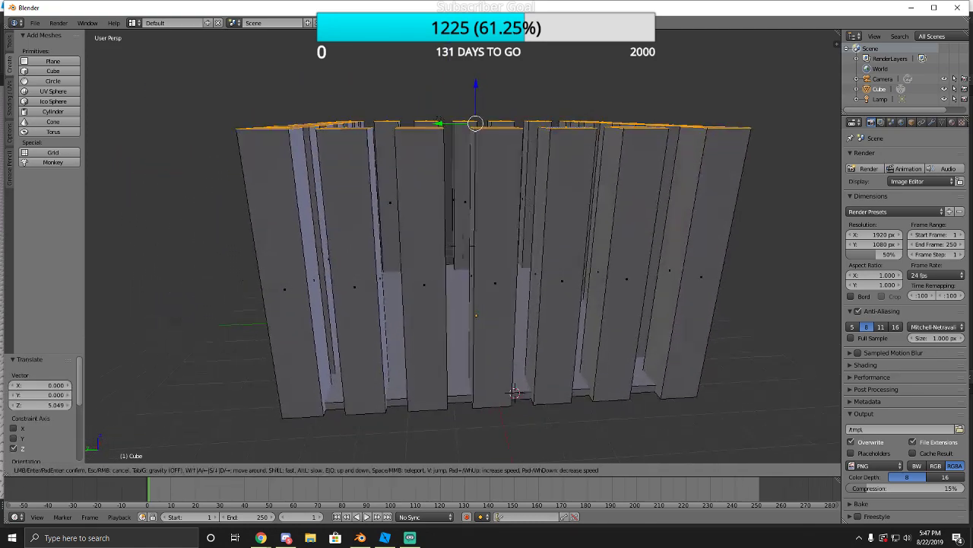
pyautogui.press('Escape')
pyautogui.press('g')
pyautogui.press('z')
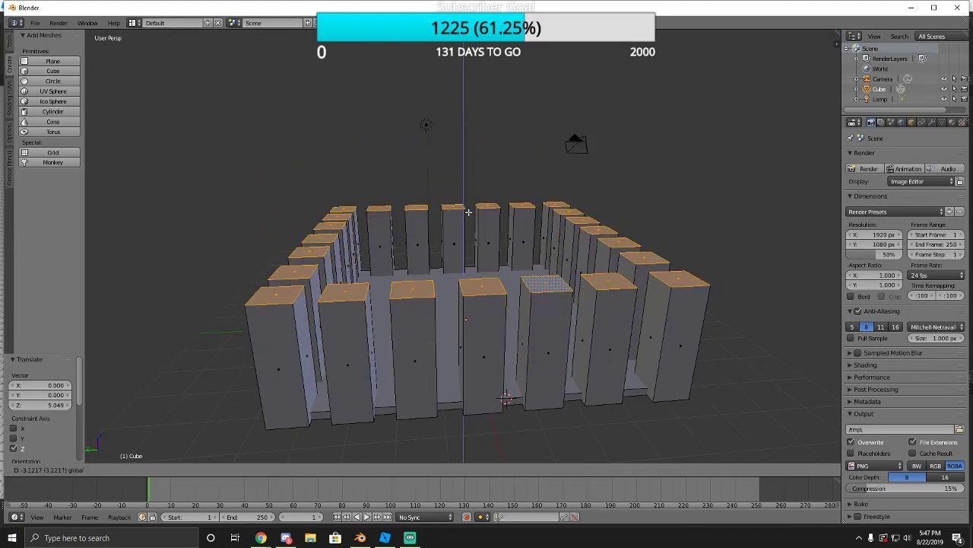
pyautogui.click(469, 212)
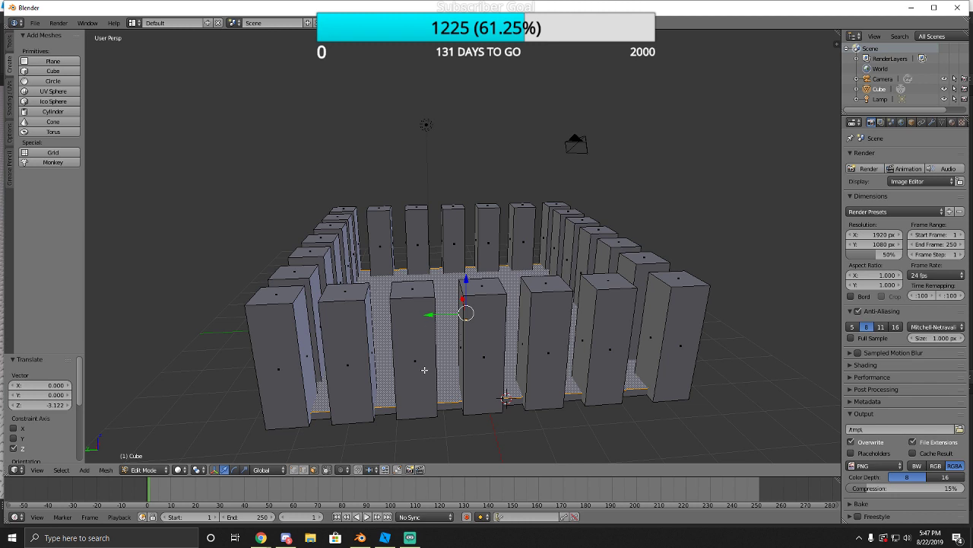
# Select the slab's top face and inset it with a thickness of about 0.3026.
pyautogui.click(9, 40)
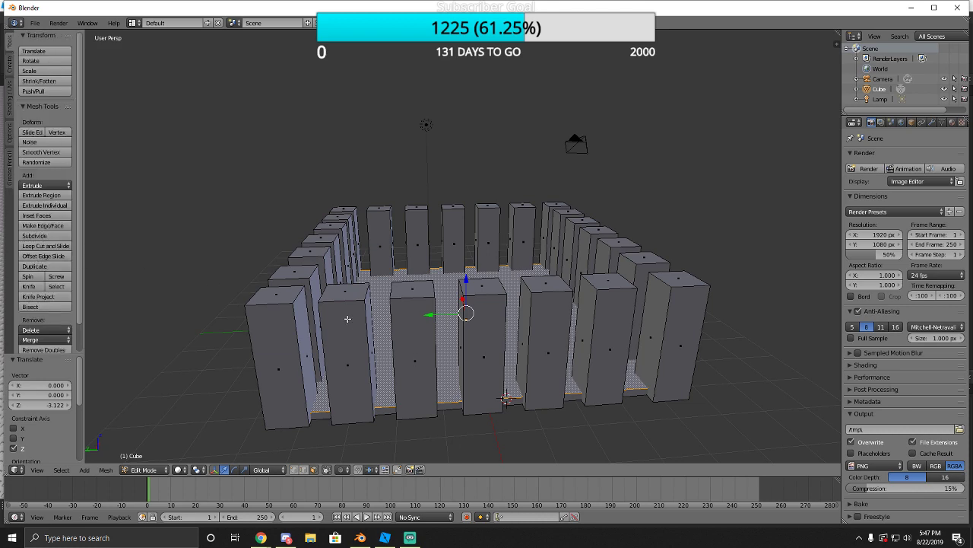
pyautogui.moveTo(348, 318); pyautogui.dragTo(313, 343, button='middle')
pyautogui.moveTo(368, 357); pyautogui.dragTo(300, 327, button='middle')
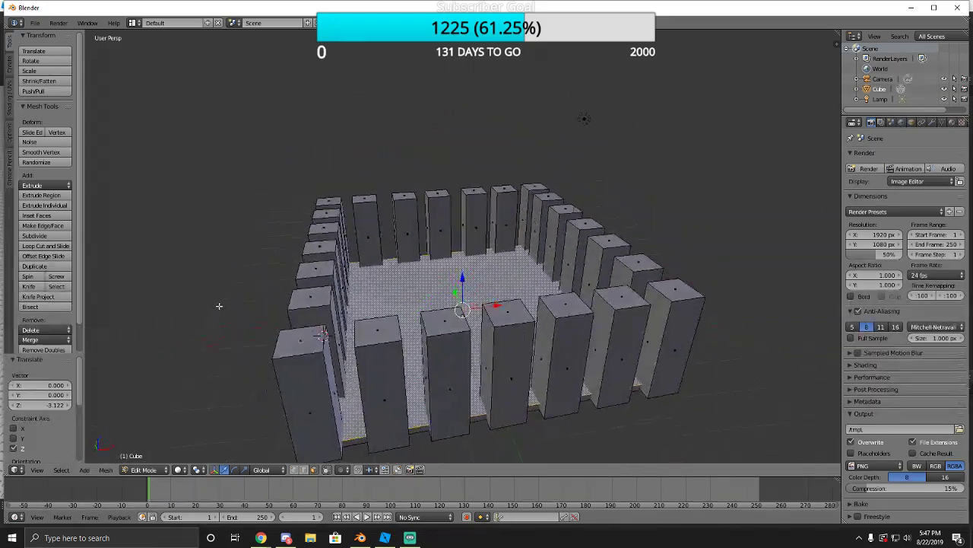
pyautogui.moveTo(351, 375); pyautogui.dragTo(333, 271, button='middle')
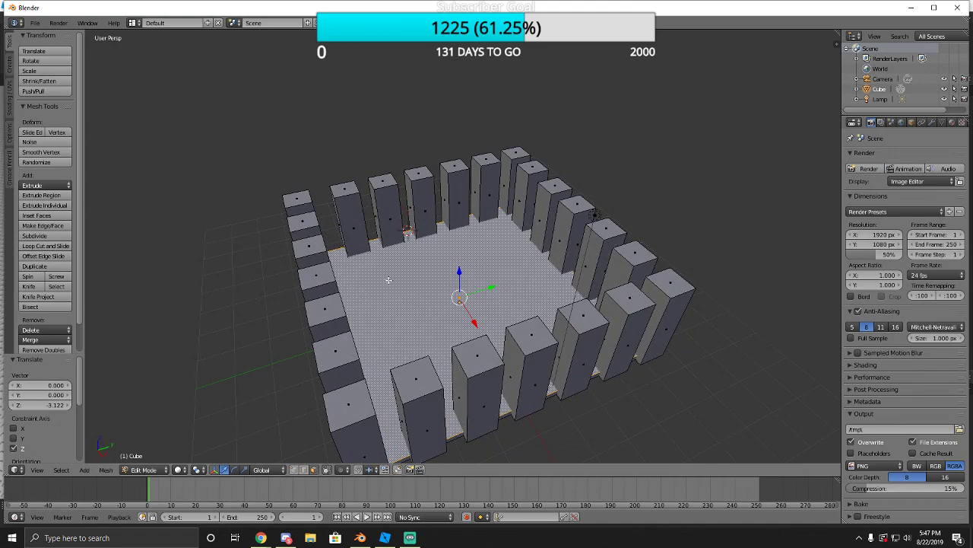
pyautogui.moveTo(380, 305); pyautogui.dragTo(127, 323, button='middle')
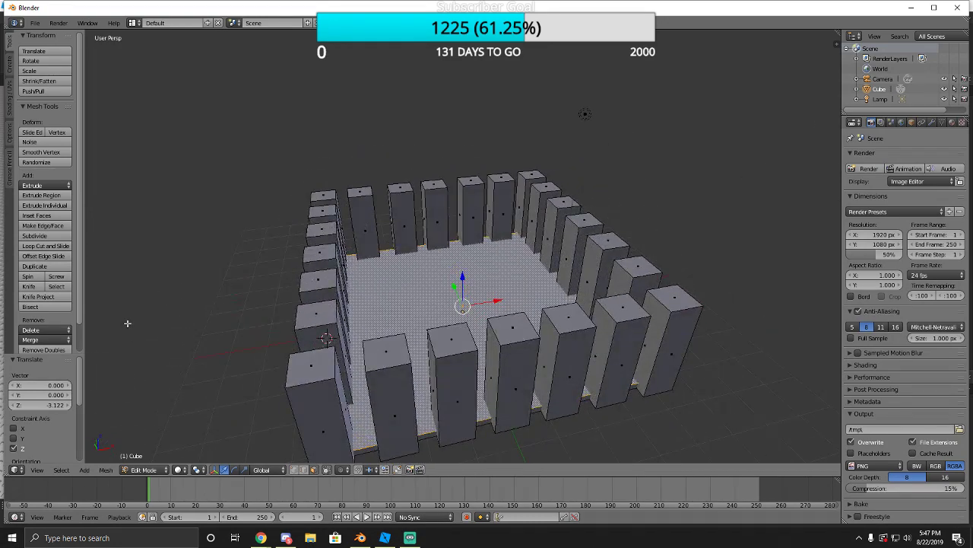
pyautogui.click(43, 217)
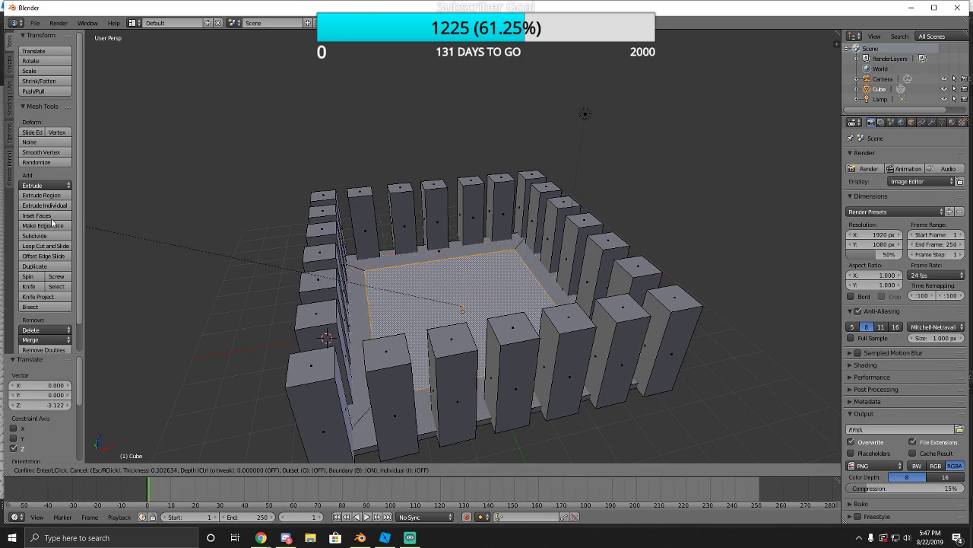
pyautogui.click(52, 221)
# Scale the inset face up by 1.292 and again by 1.030 so its border lies among the pillars.
pyautogui.moveTo(300, 193); pyautogui.dragTo(292, 271, button='middle')
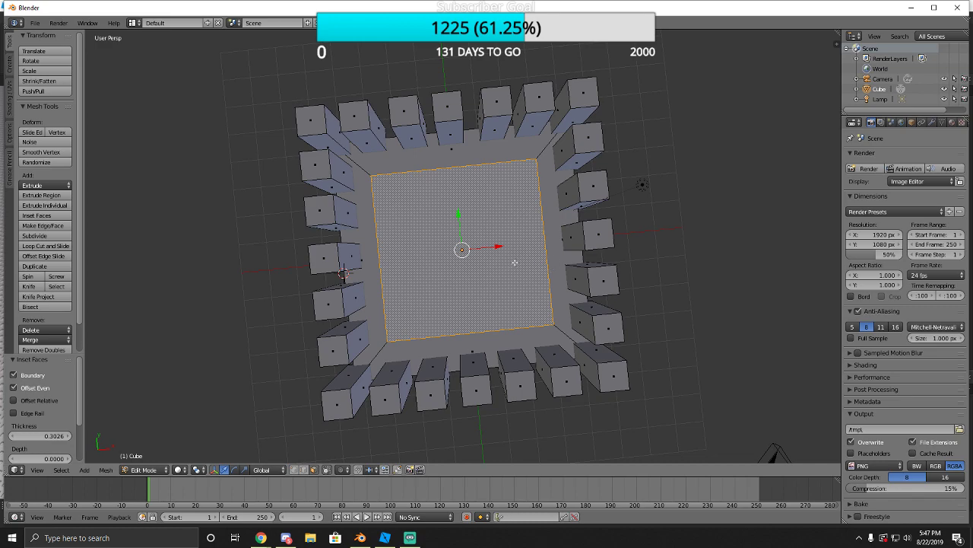
pyautogui.moveTo(515, 263); pyautogui.dragTo(475, 281, button='middle')
pyautogui.press('s')
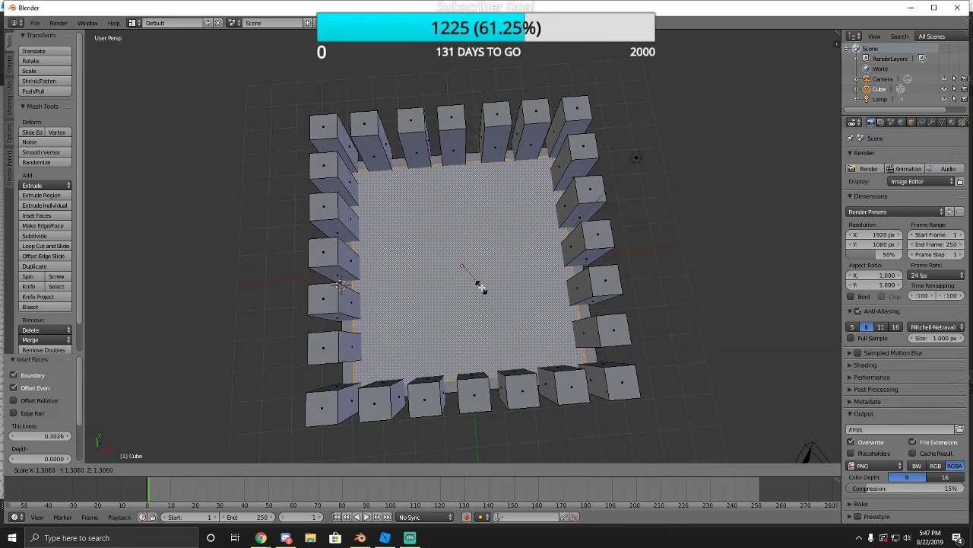
pyautogui.click(480, 286)
pyautogui.moveTo(480, 287); pyautogui.dragTo(691, 207, button='middle')
pyautogui.moveTo(411, 367); pyautogui.dragTo(436, 275, button='middle')
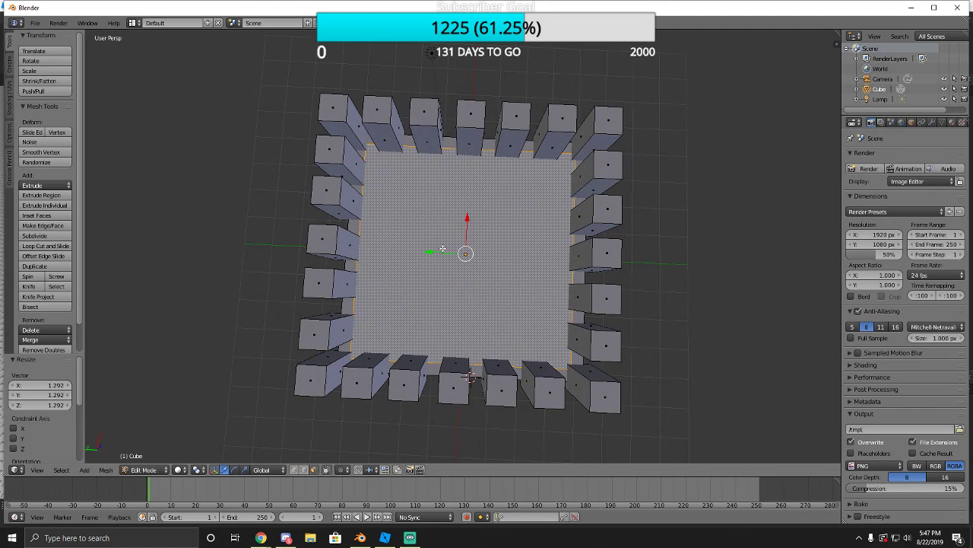
pyautogui.press('s')
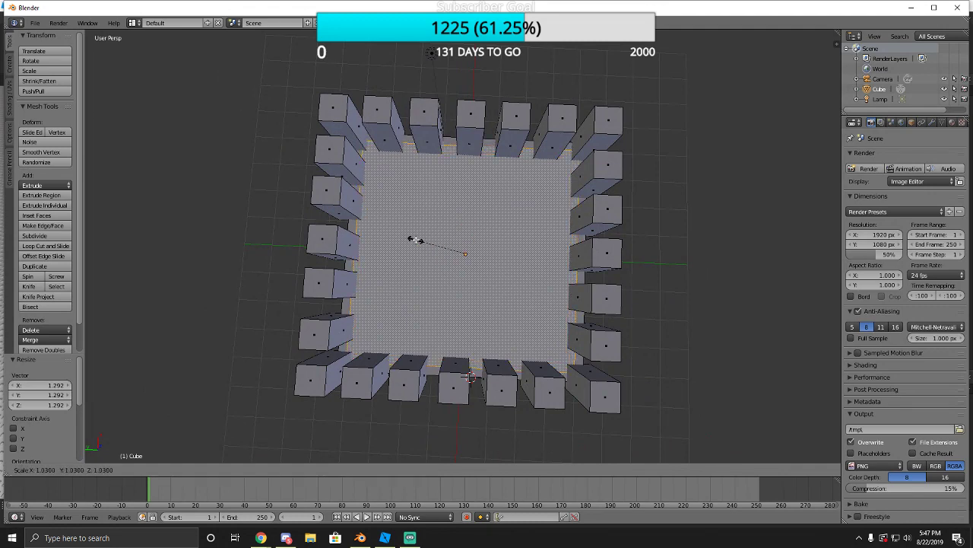
pyautogui.click(415, 239)
# Extrude the inset slab face 2.476 upward to just below the pillar tops.
pyautogui.moveTo(414, 239); pyautogui.dragTo(333, 150, button='middle')
pyautogui.press('e')
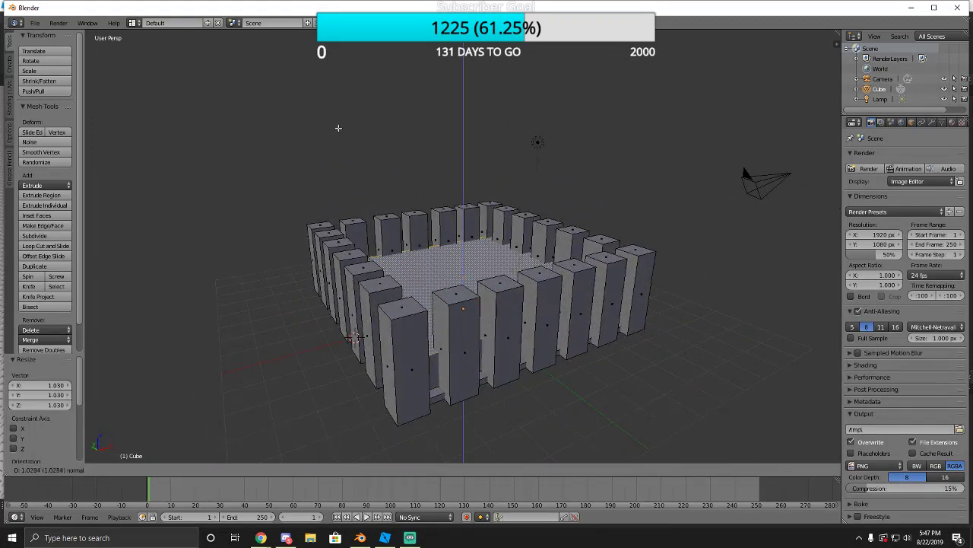
pyautogui.click(343, 93)
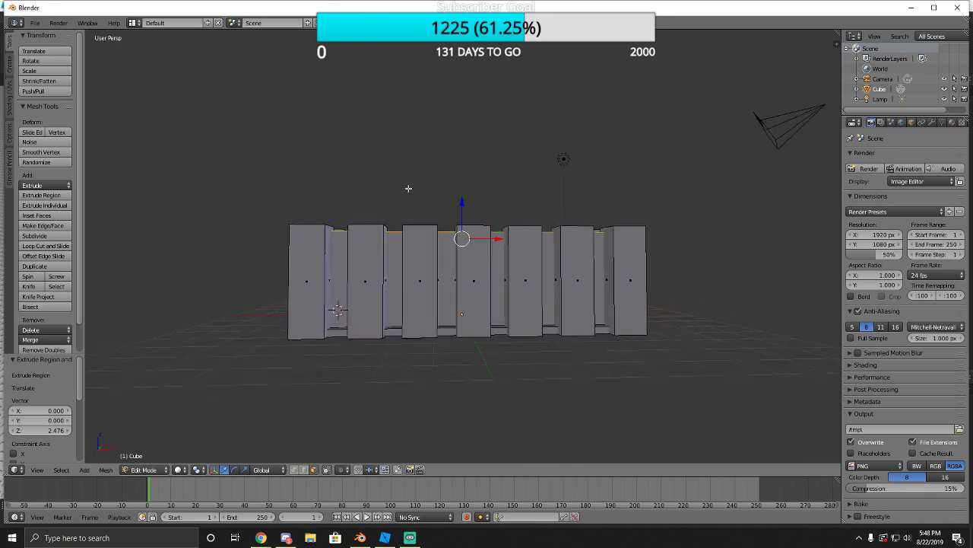
pyautogui.scroll(3, 409, 188)
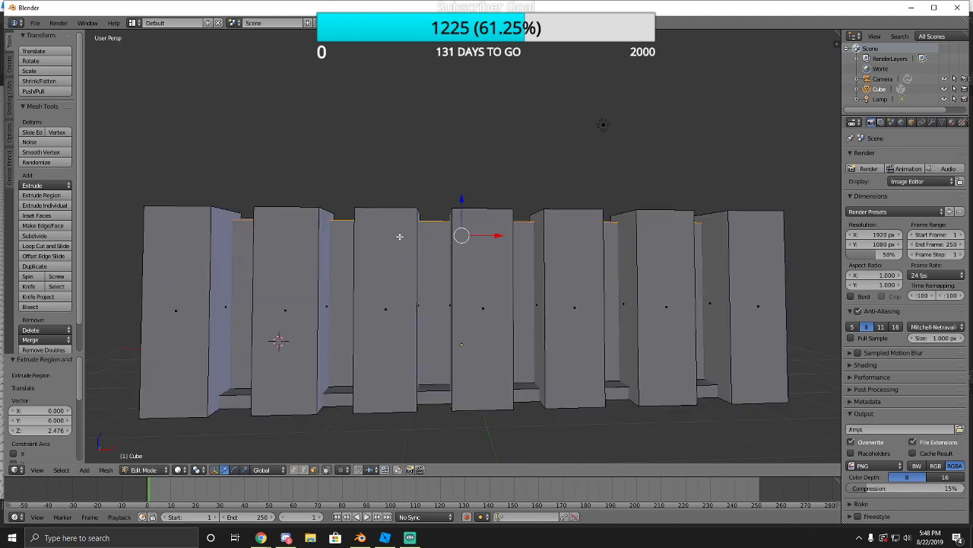
pyautogui.moveTo(468, 346); pyautogui.dragTo(476, 240, button='middle')
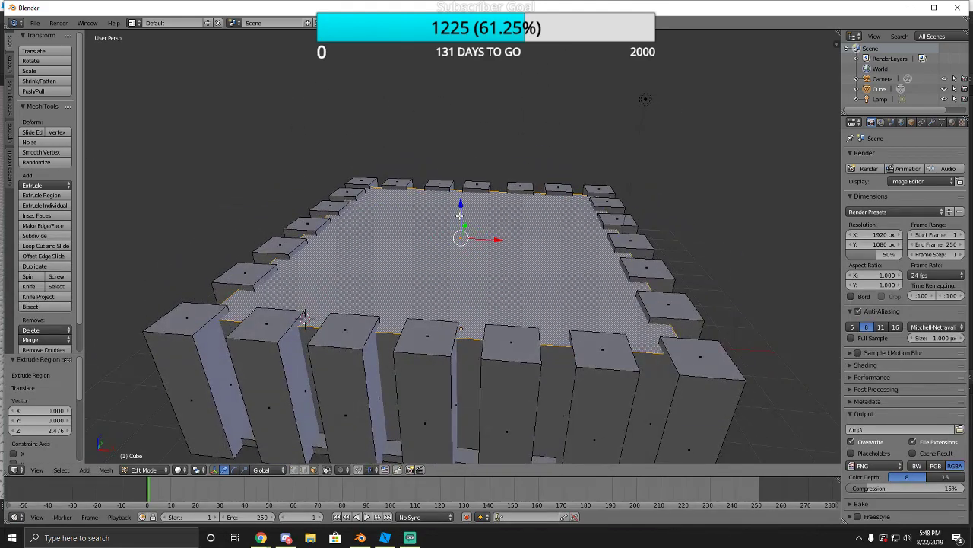
# Nudge the extruded block's top face slightly upward along Z and clear the selection.
pyautogui.moveTo(460, 216); pyautogui.dragTo(461, 210)
pyautogui.moveTo(347, 278); pyautogui.dragTo(177, 190, button='middle')
pyautogui.press('a')
pyautogui.press('a')
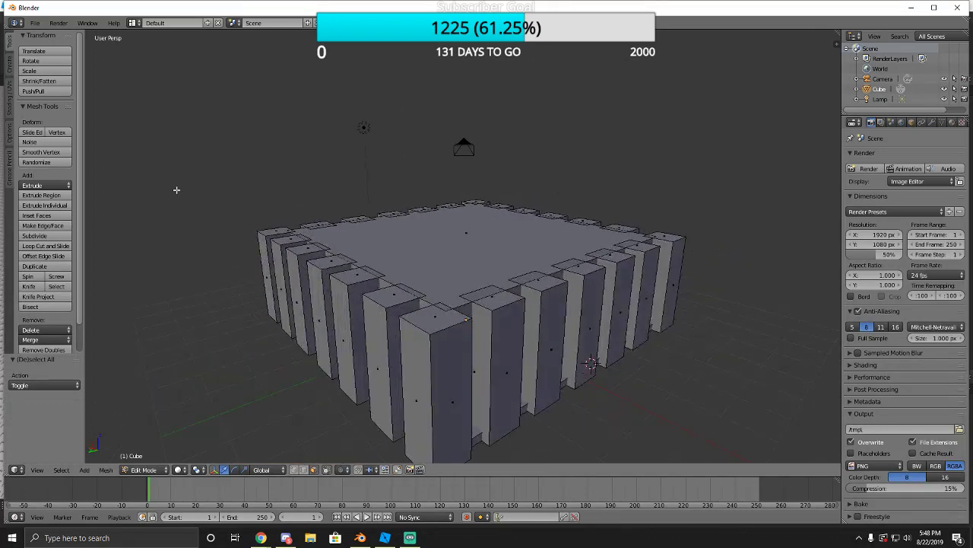
# Add a cube, raise it 3.219 along Z and move it 1.379 along X onto the central block.
pyautogui.click(10, 69)
pyautogui.click(50, 71)
pyautogui.moveTo(335, 210)
pyautogui.mouseDown(button='middle')
pyautogui.moveTo(333, 220)
pyautogui.moveTo(331, 213)
pyautogui.mouseUp(button='middle')
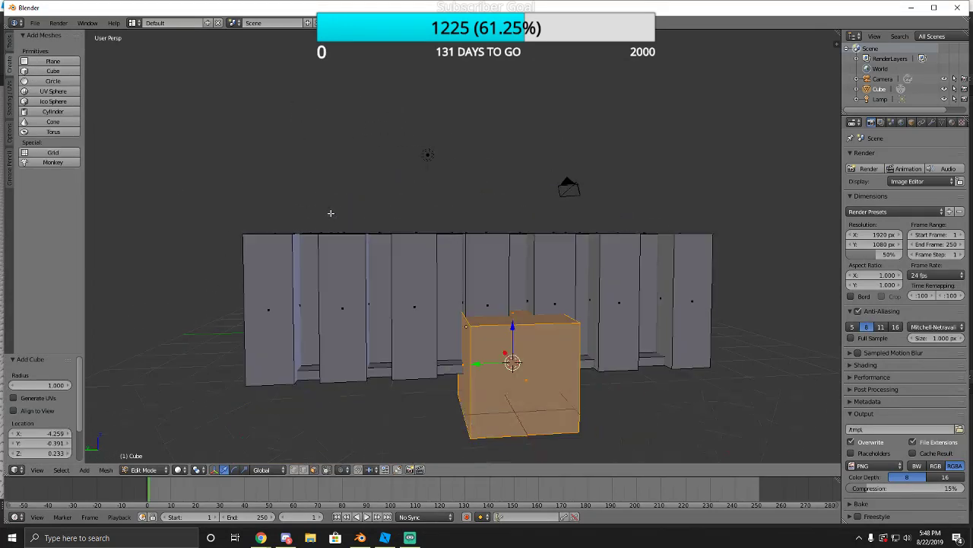
pyautogui.moveTo(508, 335); pyautogui.dragTo(508, 169)
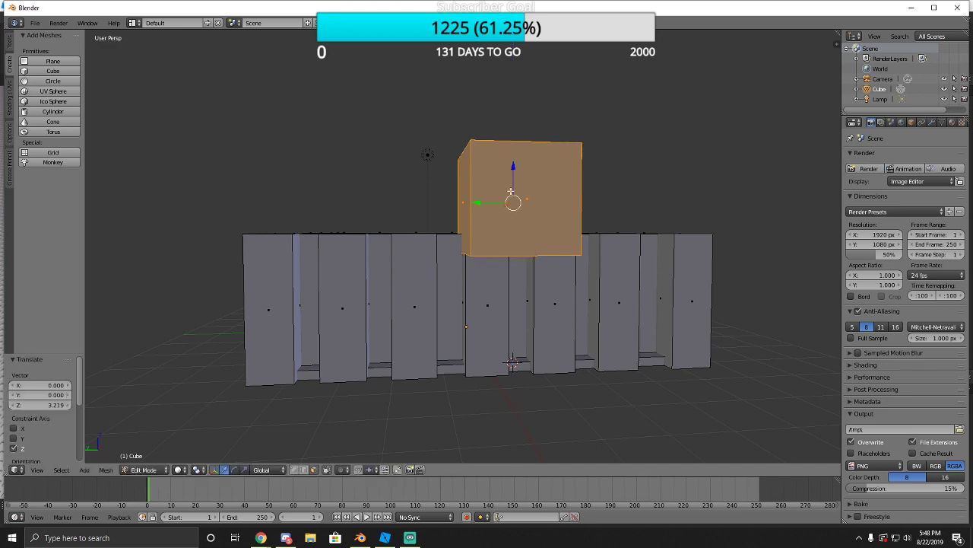
pyautogui.moveTo(508, 169); pyautogui.dragTo(364, 246, button='middle')
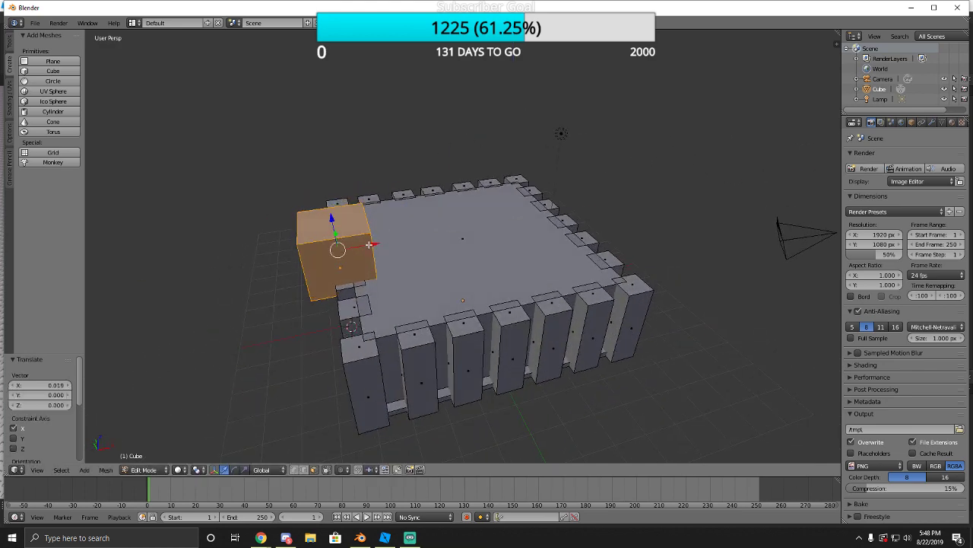
pyautogui.moveTo(375, 248); pyautogui.dragTo(417, 245)
pyautogui.moveTo(416, 245); pyautogui.dragTo(326, 471, button='middle')
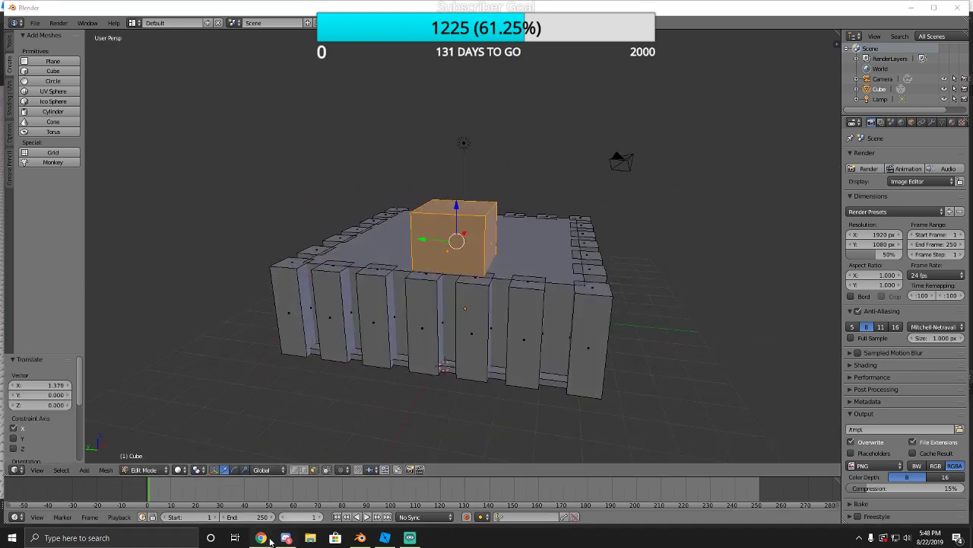
# Switch to Chrome, examine the apartment building reference images for facade ideas, and return to Blender.
pyautogui.moveTo(260, 536)
pyautogui.click(370, 498)
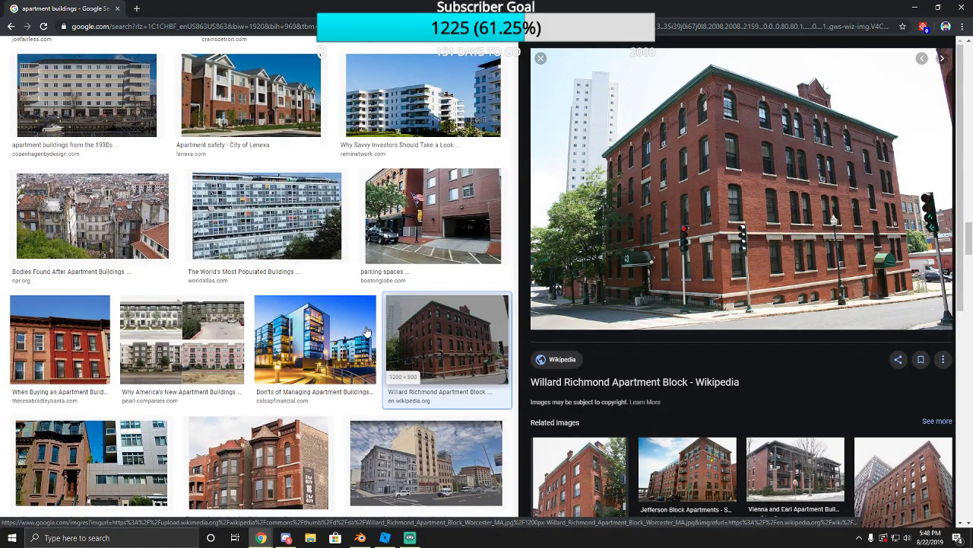
pyautogui.scroll(2, 426, 243)
pyautogui.click(424, 247)
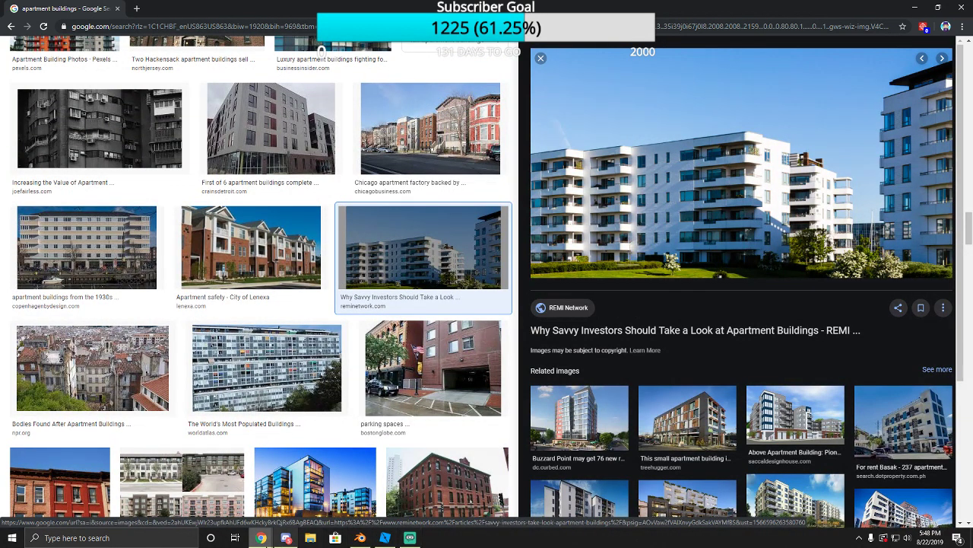
pyautogui.click(277, 369)
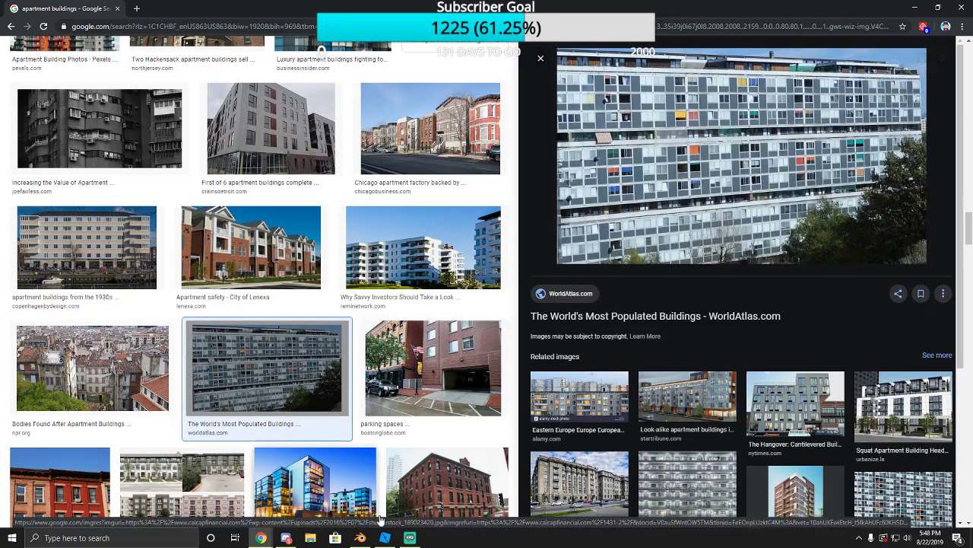
pyautogui.click(410, 537)
pyautogui.click(389, 541)
pyautogui.click(359, 540)
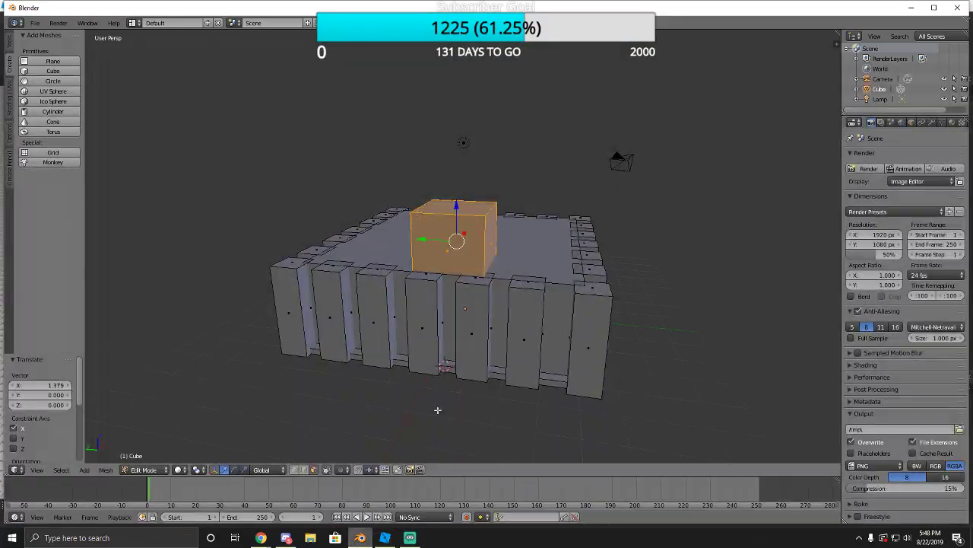
# Scale the cube down to 0.459 and lower it about 0.234 along Z toward the block's top.
pyautogui.scroll(3, 434, 342)
pyautogui.moveTo(431, 278); pyautogui.dragTo(459, 245, button='middle')
pyautogui.press('s')
pyautogui.click(446, 265)
pyautogui.press('g')
pyautogui.press('z')
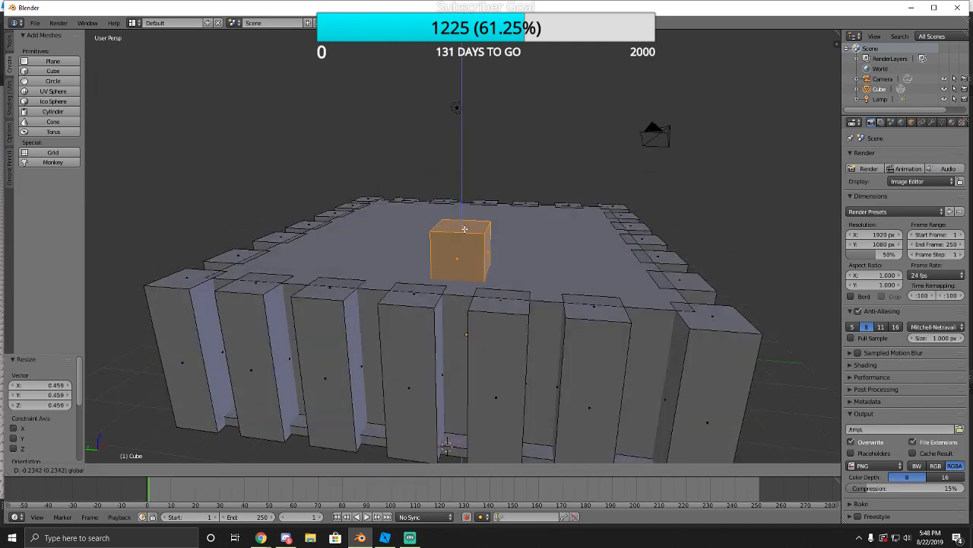
pyautogui.moveTo(464, 229); pyautogui.dragTo(464, 229)
# Move the small cube -1.189 along X to the edge of the pillared block.
pyautogui.moveTo(454, 256); pyautogui.dragTo(428, 280, button='middle')
pyautogui.moveTo(429, 279); pyautogui.dragTo(380, 319)
pyautogui.moveTo(380, 319); pyautogui.dragTo(357, 249, button='middle')
# Try to enlarge the cube's side face with Scale, and undo it.
pyautogui.press('s')
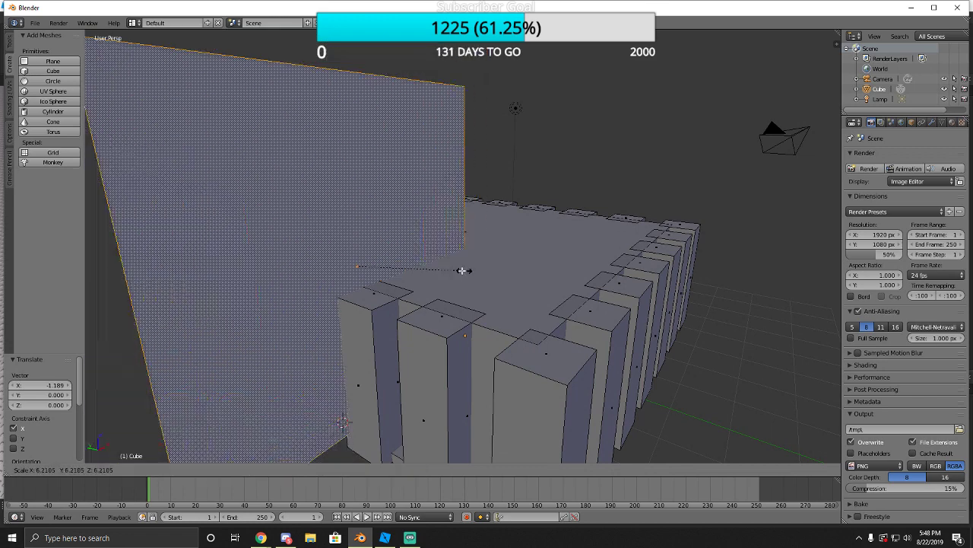
pyautogui.click(361, 262)
pyautogui.hotkey('ctrl', 'z')
# Stretch the cube along the pillar row by moving its end face -3.692 along Y.
pyautogui.moveTo(372, 268); pyautogui.dragTo(412, 268, button='middle')
pyautogui.moveTo(414, 270); pyautogui.dragTo(441, 272)
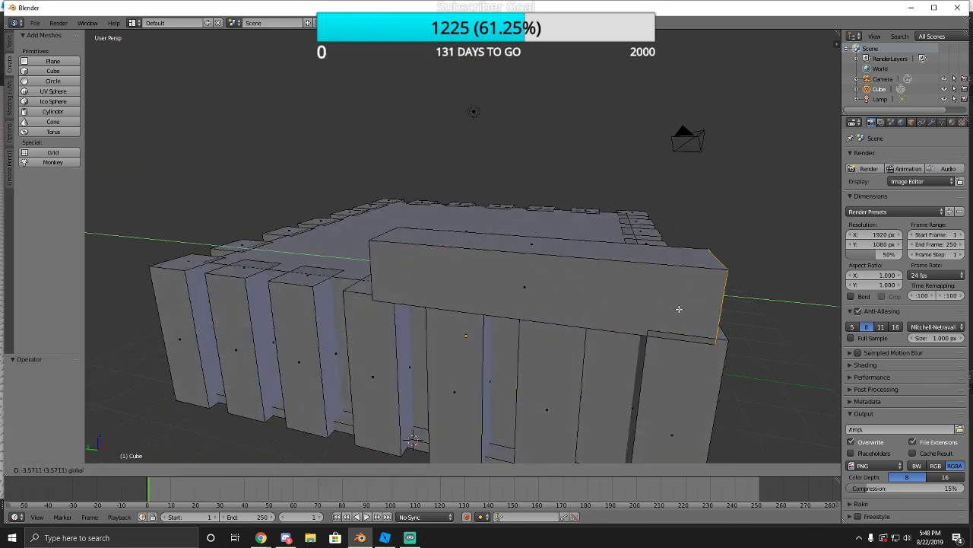
pyautogui.click(689, 310)
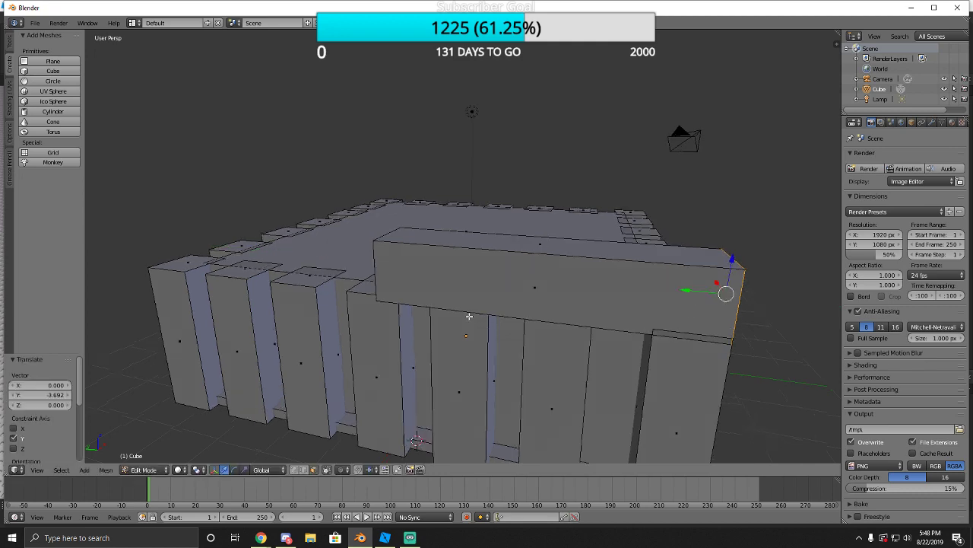
# Move the beam's opposite end face 4.568 along Y to the far corner pillar.
pyautogui.moveTo(689, 310); pyautogui.dragTo(518, 316, button='middle')
pyautogui.moveTo(518, 297); pyautogui.dragTo(179, 310)
pyautogui.moveTo(178, 310); pyautogui.dragTo(430, 276, button='middle')
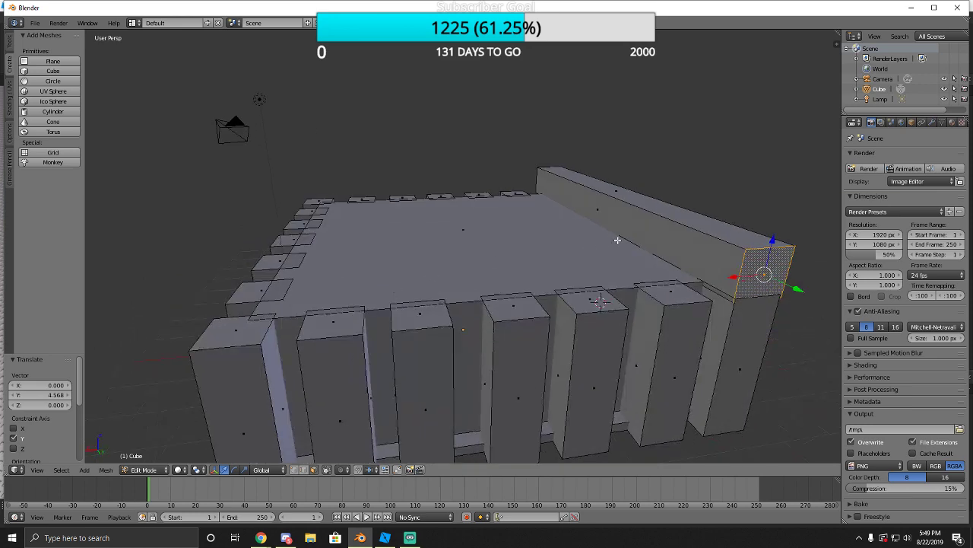
# Select the beam's long inner face and pull it 8.040 along X to cover the whole block as a roof slab.
pyautogui.rightClick(615, 219)
pyautogui.moveTo(564, 213); pyautogui.dragTo(238, 253)
pyautogui.moveTo(238, 253); pyautogui.dragTo(286, 240, button='middle')
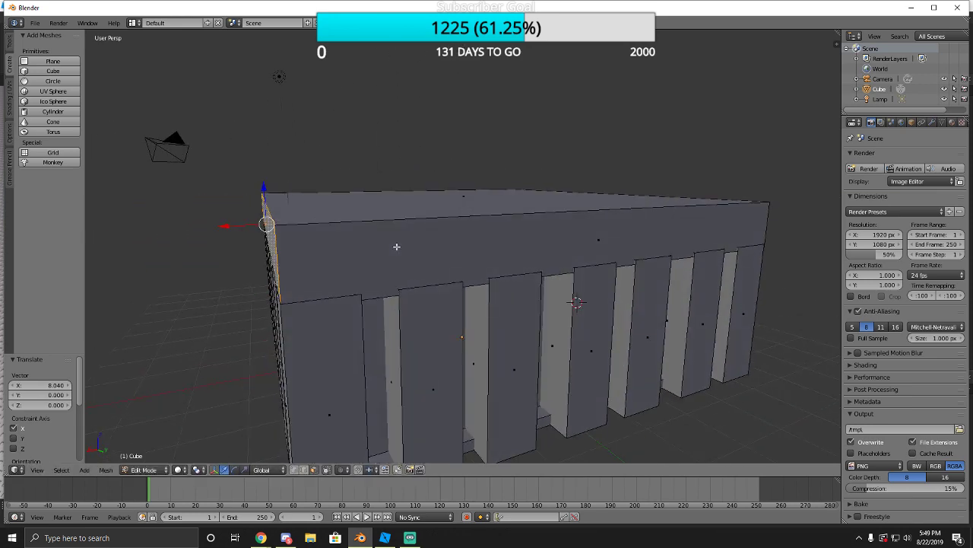
# Select the roof slab's top face and lower it 0.633 along Z.
pyautogui.rightClick(393, 250)
pyautogui.rightClick(387, 219)
pyautogui.press('g')
pyautogui.press('z')
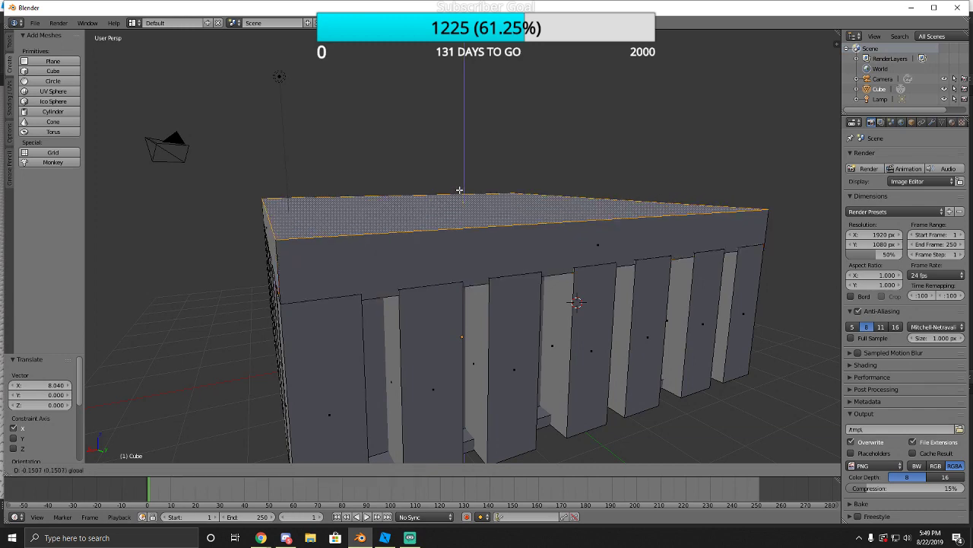
pyautogui.click(448, 228)
# Select a side face of the roof slab and nudge it outward along Y by 0.037 and again by about 0.036.
pyautogui.moveTo(448, 229); pyautogui.dragTo(430, 267, button='middle')
pyautogui.rightClick(483, 262)
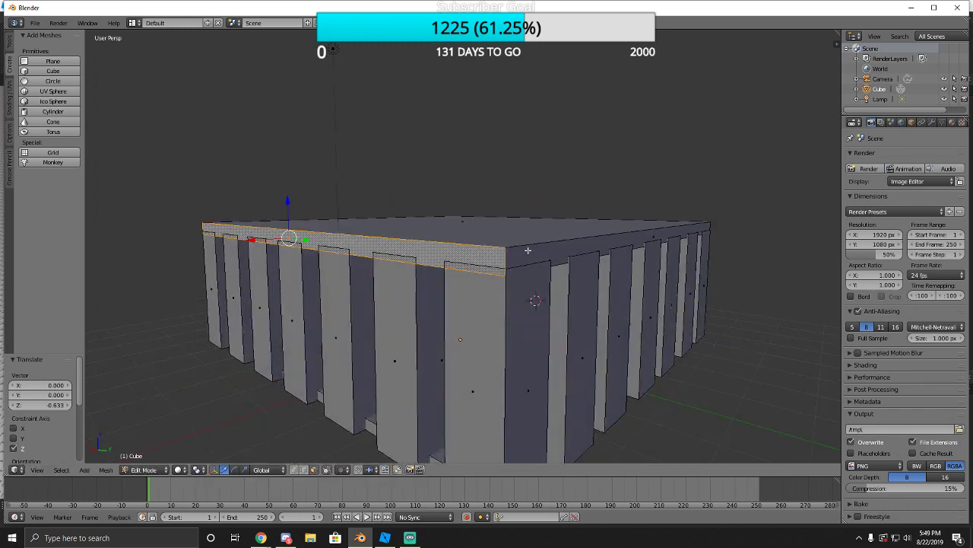
pyautogui.moveTo(524, 251); pyautogui.dragTo(506, 286, button='middle')
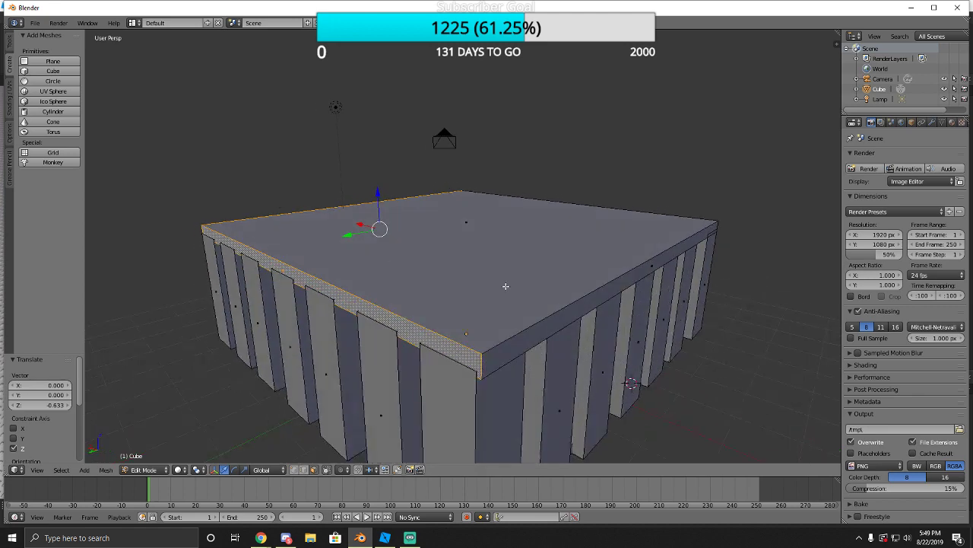
pyautogui.moveTo(343, 293); pyautogui.dragTo(281, 279, button='middle')
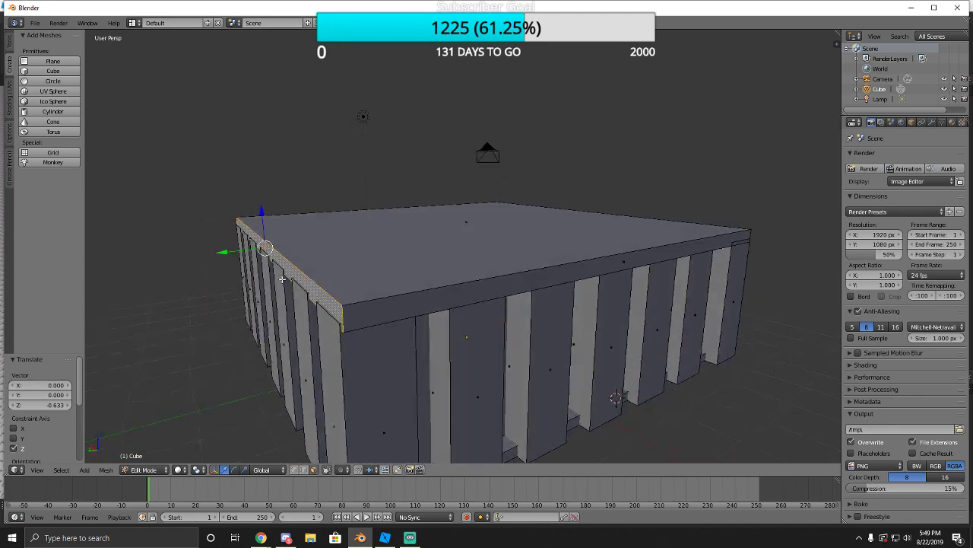
pyautogui.moveTo(242, 250); pyautogui.dragTo(239, 251)
pyautogui.moveTo(239, 251); pyautogui.dragTo(230, 203, button='middle')
pyautogui.moveTo(227, 193); pyautogui.dragTo(224, 191)
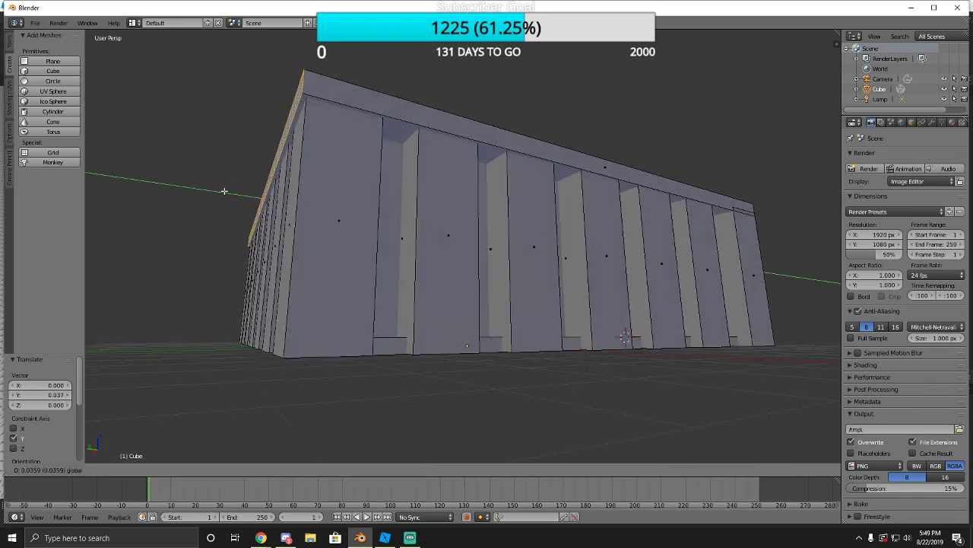
pyautogui.click(223, 192)
# Nudge the roof slab's remaining side faces slightly outward past the pillars, moving the last one -0.017 along X.
pyautogui.moveTo(222, 191); pyautogui.dragTo(392, 155, button='middle')
pyautogui.moveTo(316, 168); pyautogui.dragTo(306, 174, button='middle')
pyautogui.moveTo(244, 208); pyautogui.dragTo(239, 209)
pyautogui.moveTo(239, 209); pyautogui.dragTo(356, 207, button='middle')
pyautogui.moveTo(268, 166); pyautogui.dragTo(276, 214, button='middle')
pyautogui.rightClick(280, 197)
pyautogui.moveTo(300, 215); pyautogui.dragTo(295, 216)
pyautogui.click(296, 216)
pyautogui.moveTo(296, 215)
pyautogui.mouseDown(button='middle')
pyautogui.moveTo(413, 256)
pyautogui.moveTo(464, 252)
pyautogui.moveTo(367, 213)
pyautogui.moveTo(285, 218)
pyautogui.mouseUp(button='middle')
pyautogui.rightClick(367, 213)
pyautogui.moveTo(304, 223); pyautogui.dragTo(299, 222)
pyautogui.moveTo(299, 222); pyautogui.dragTo(497, 255, button='middle')
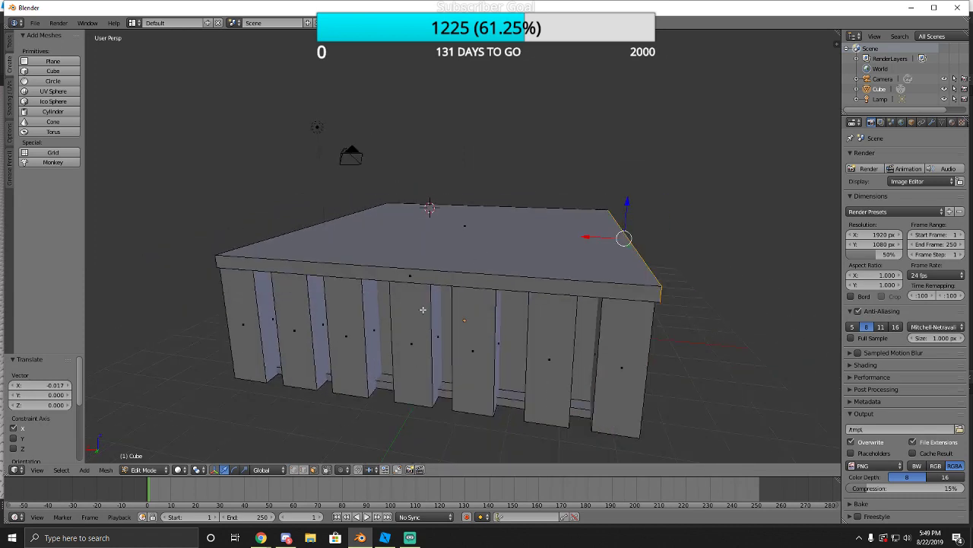
# Select the roof slab's four side faces, extrude them in place and scale them by 1.036 into an overhanging rim.
pyautogui.moveTo(413, 293); pyautogui.dragTo(470, 298, button='middle')
pyautogui.moveTo(389, 337); pyautogui.dragTo(498, 322, button='middle')
pyautogui.press('e')
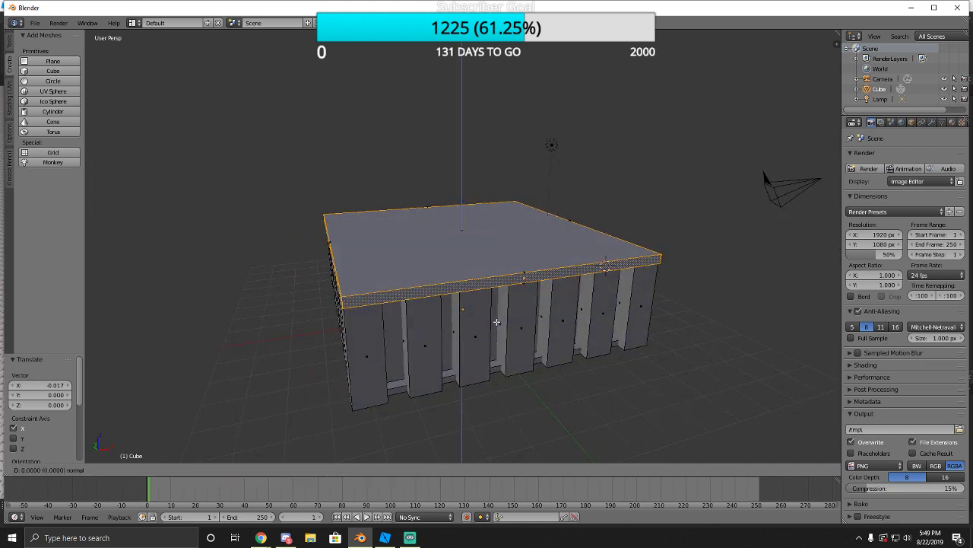
pyautogui.rightClick(496, 322)
pyautogui.moveTo(459, 263); pyautogui.dragTo(317, 216, button='middle')
pyautogui.moveTo(412, 234); pyautogui.dragTo(473, 304, button='middle')
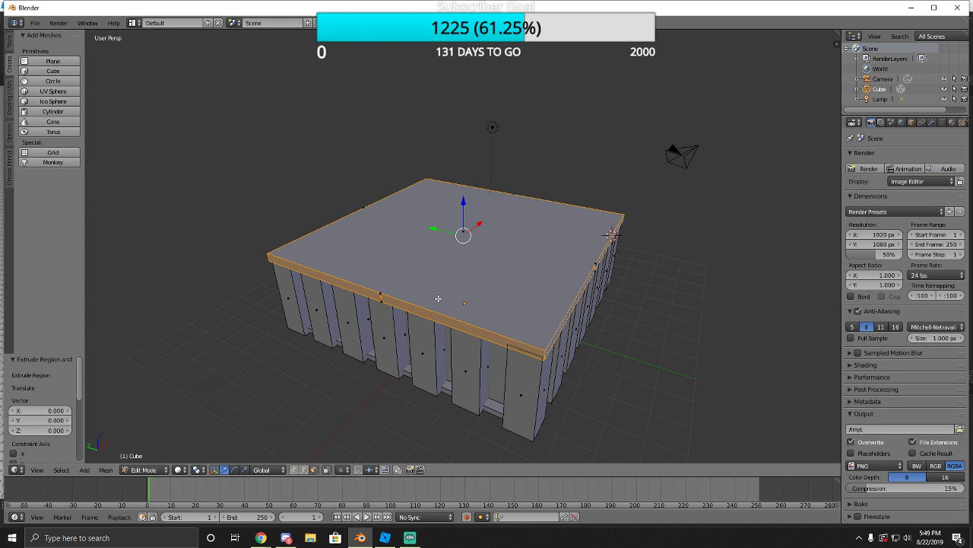
pyautogui.press('s')
pyautogui.click(438, 298)
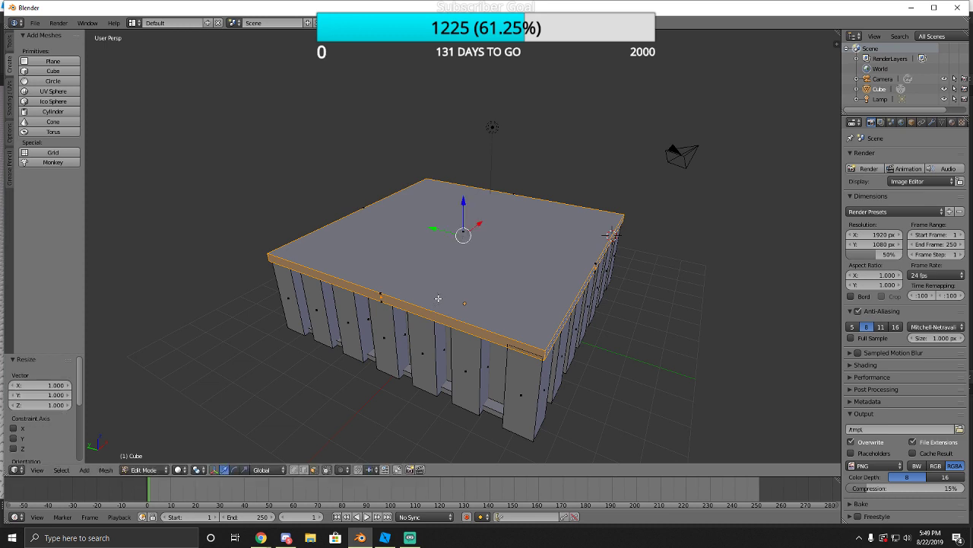
pyautogui.press('s')
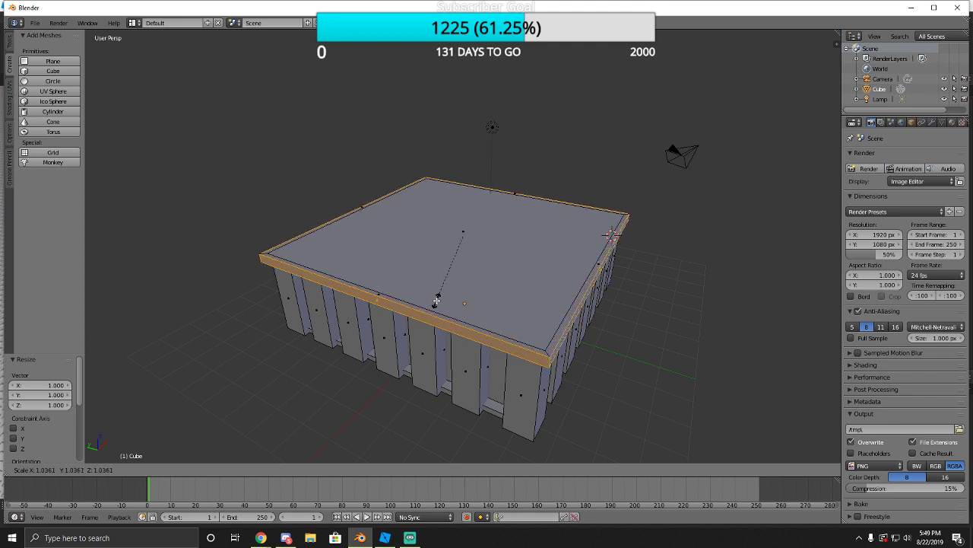
pyautogui.click(438, 298)
pyautogui.moveTo(438, 298); pyautogui.dragTo(370, 358, button='middle')
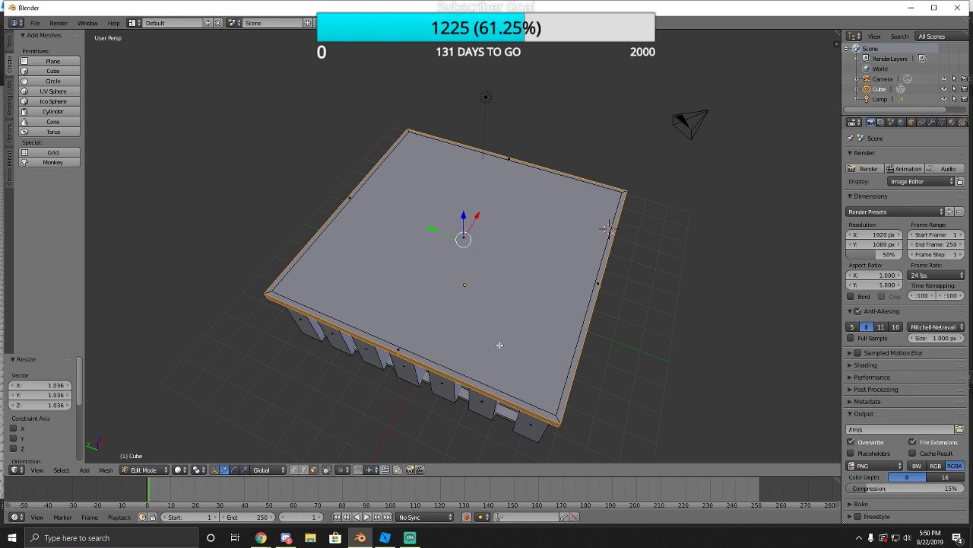
# Flatten the overhanging rim slightly by scaling it along Z, and clear the selection.
pyautogui.moveTo(499, 345); pyautogui.dragTo(558, 274, button='middle')
pyautogui.scroll(2, 567, 255)
pyautogui.moveTo(484, 206); pyautogui.dragTo(480, 218, button='middle')
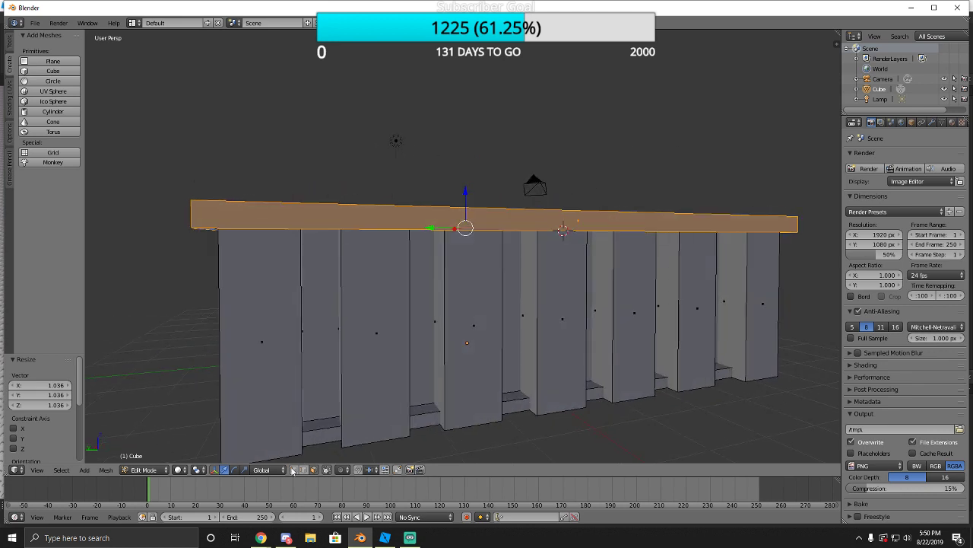
pyautogui.moveTo(465, 191); pyautogui.dragTo(463, 207)
pyautogui.moveTo(305, 232); pyautogui.dragTo(651, 181, button='middle')
pyautogui.press('a')
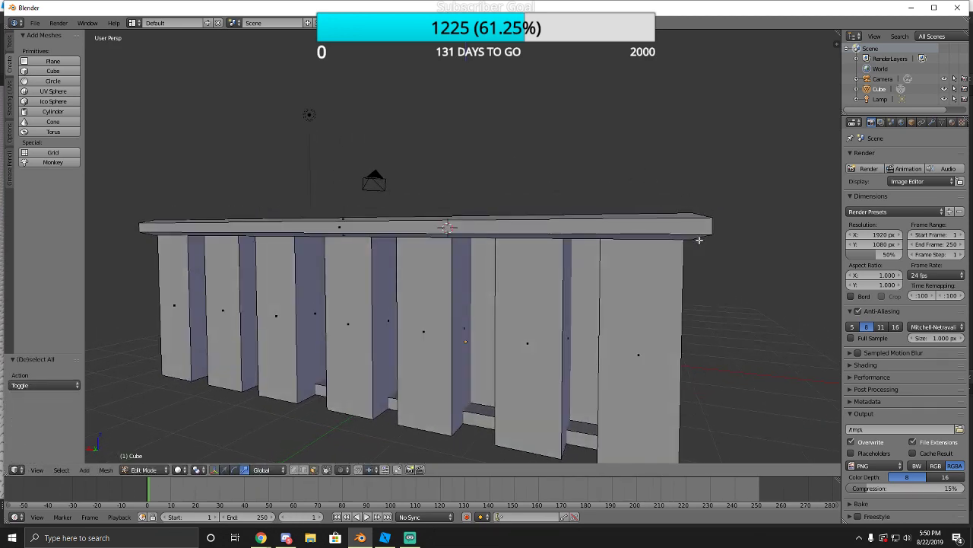
# Select the entire storey, duplicate it in place and raise the copy along Z on top of the original.
pyautogui.moveTo(482, 235); pyautogui.dragTo(359, 290, button='middle')
pyautogui.press('a')
pyautogui.scroll(-2, 380, 302)
pyautogui.scroll(2, 374, 281)
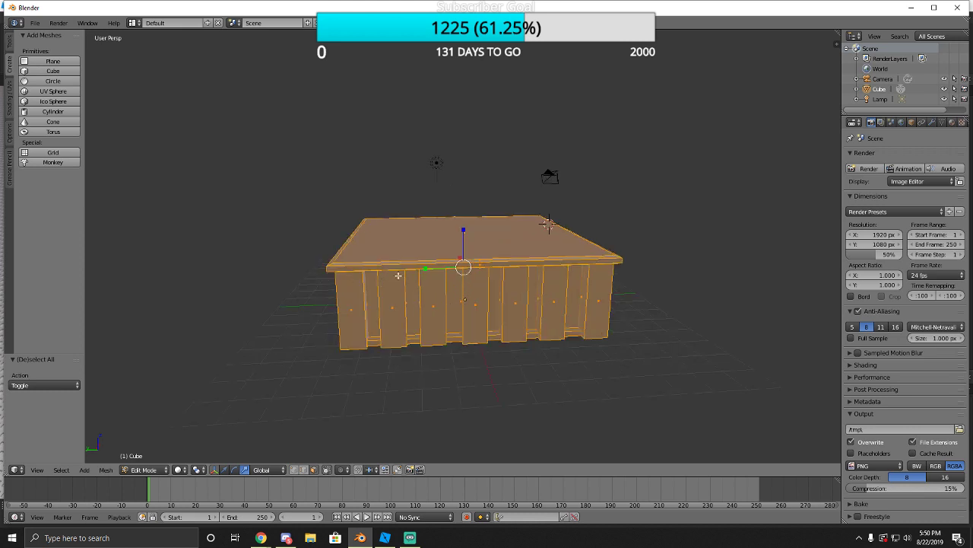
pyautogui.press('a')
pyautogui.press('a')
pyautogui.moveTo(426, 272); pyautogui.dragTo(401, 269, button='middle')
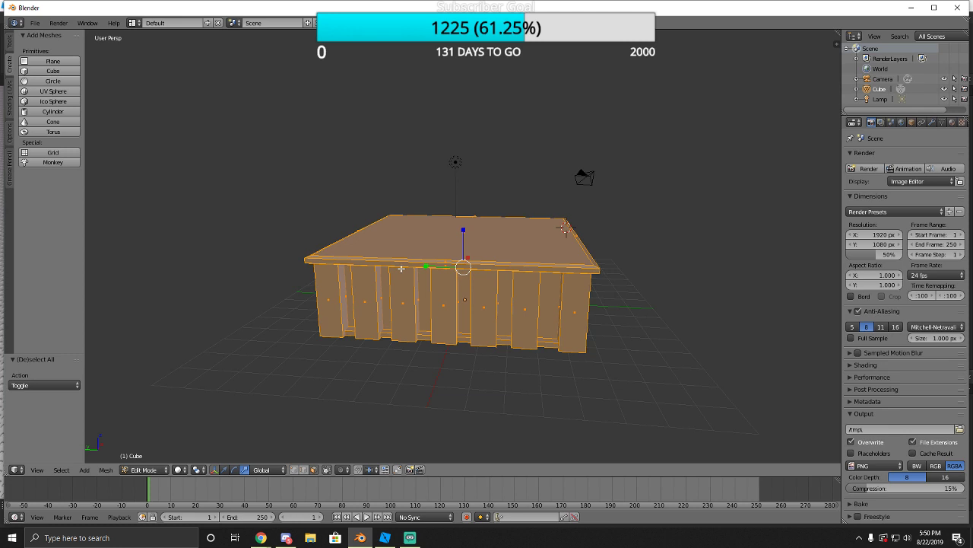
pyautogui.rightClick(408, 267)
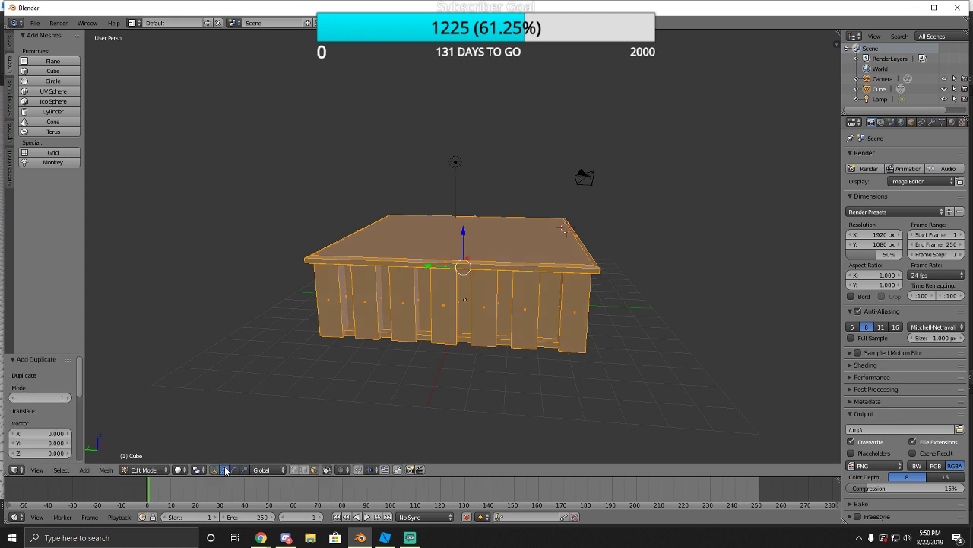
pyautogui.moveTo(463, 232); pyautogui.dragTo(460, 98)
# Duplicate the raised storey and stack the new copy above it as the third storey.
pyautogui.hotkey('shift', 'd')
pyautogui.rightClick(465, 170)
pyautogui.moveTo(460, 97); pyautogui.dragTo(337, 137, button='middle')
# Duplicate the top storey and raise the copy about 2.79 units along Z to form the fourth storey.
pyautogui.hotkey('shift', 'd')
pyautogui.rightClick(336, 137)
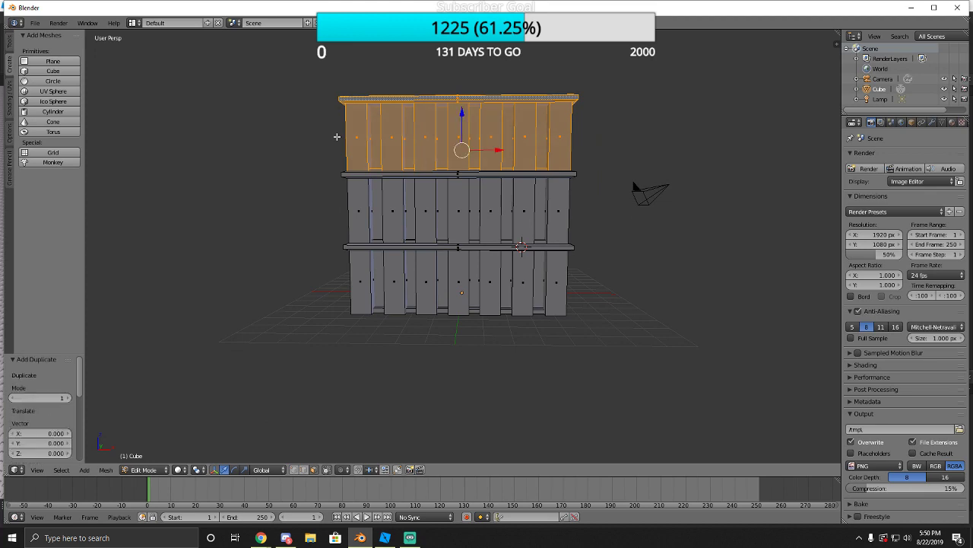
pyautogui.hotkey('shift', 'f')
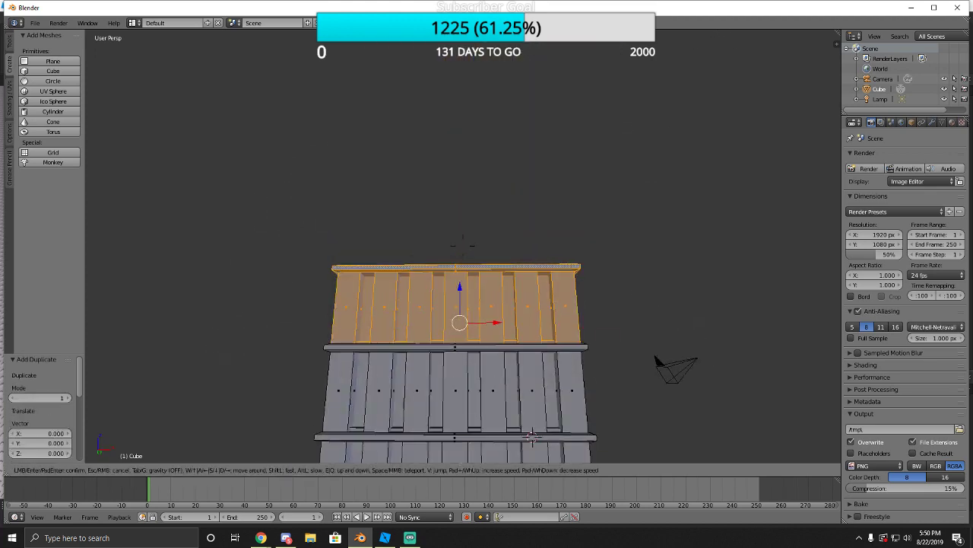
pyautogui.press('w')
pyautogui.press('Escape')
pyautogui.press('Tab')
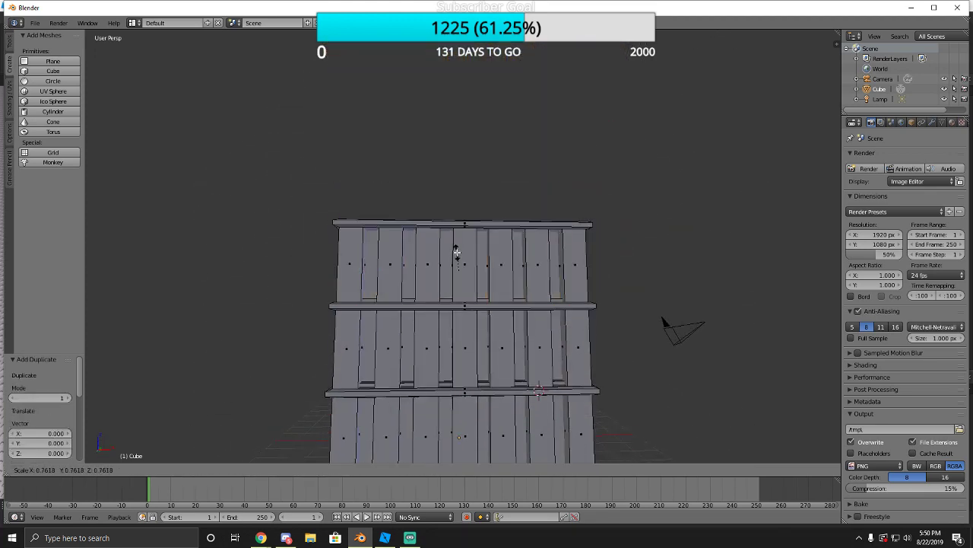
pyautogui.press('Tab')
pyautogui.press('g')
pyautogui.press('z')
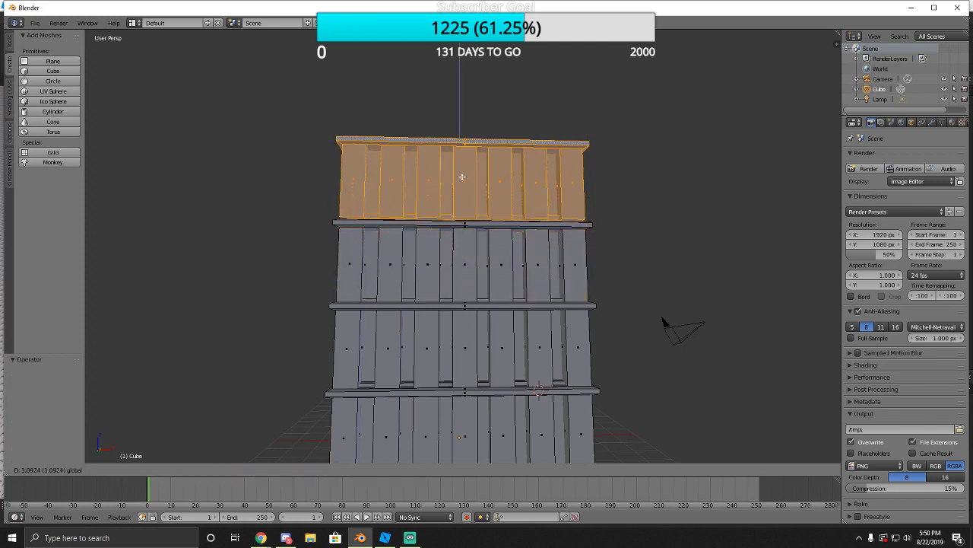
pyautogui.click(460, 183)
pyautogui.moveTo(460, 182); pyautogui.dragTo(450, 220, button='middle')
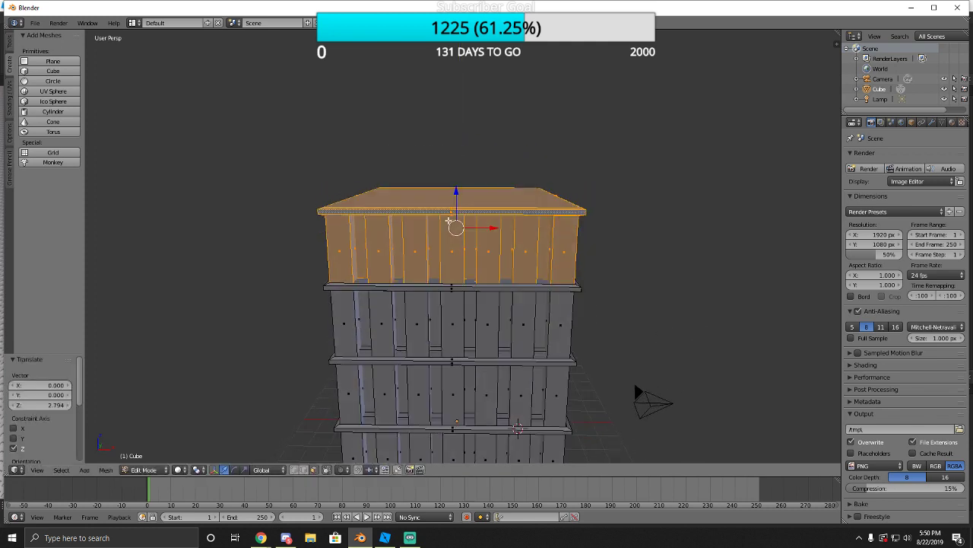
# Duplicate the fourth storey, stack the copy above it as the fifth storey and clear the selection.
pyautogui.hotkey('shift', 'd')
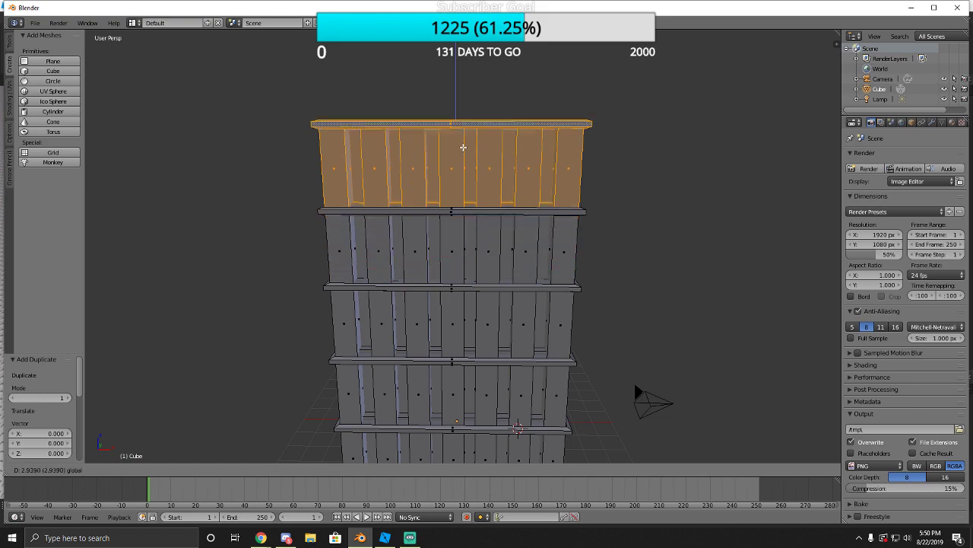
pyautogui.click(461, 166)
pyautogui.press('a')
pyautogui.moveTo(461, 166); pyautogui.dragTo(463, 295, button='middle')
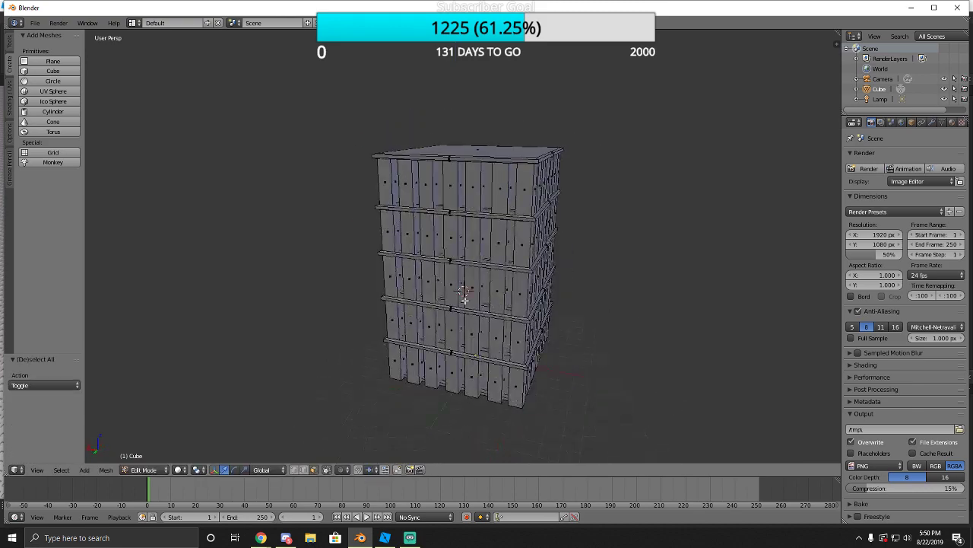
pyautogui.moveTo(409, 280); pyautogui.dragTo(485, 295, button='middle')
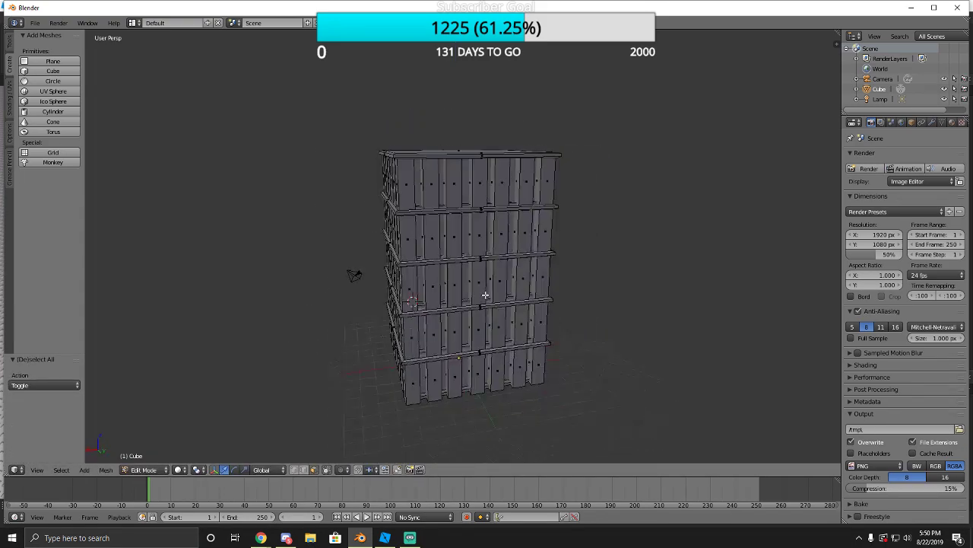
pyautogui.moveTo(392, 299); pyautogui.dragTo(472, 187, button='middle')
pyautogui.press('a')
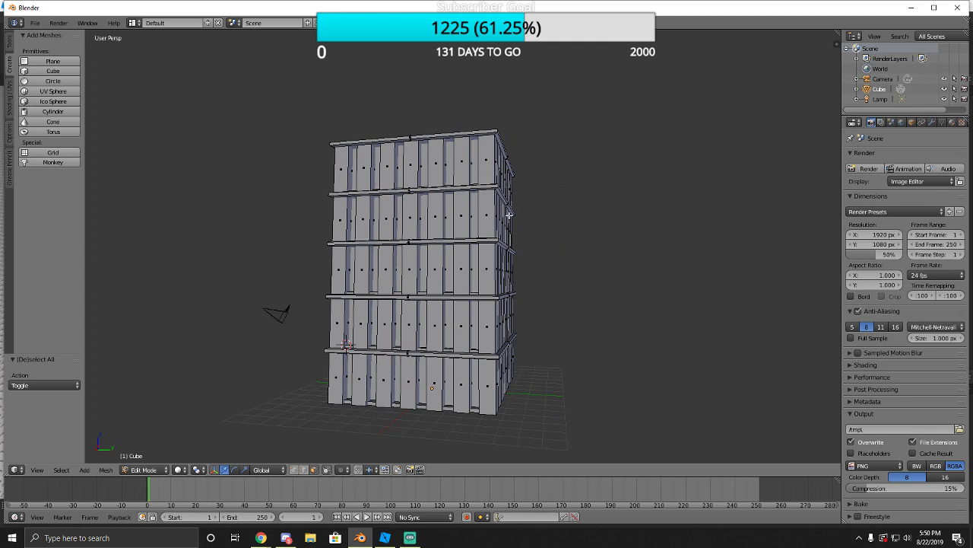
pyautogui.moveTo(442, 249); pyautogui.dragTo(504, 199, button='middle')
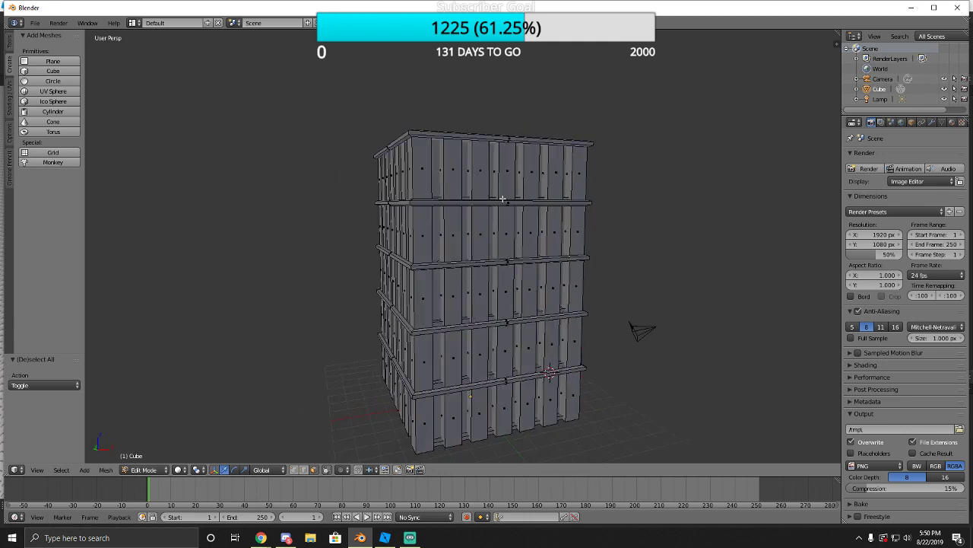
# Select the entire five-storey building mesh in Edit Mode.
pyautogui.hotkey('ctrl', 'Tab')
pyautogui.click(145, 448)
pyautogui.press('a')
pyautogui.moveTo(428, 360); pyautogui.dragTo(438, 328, button='middle')
# Try extruding the whole selected building slightly, and undo the extrusion.
pyautogui.press('e')
pyautogui.click(437, 327)
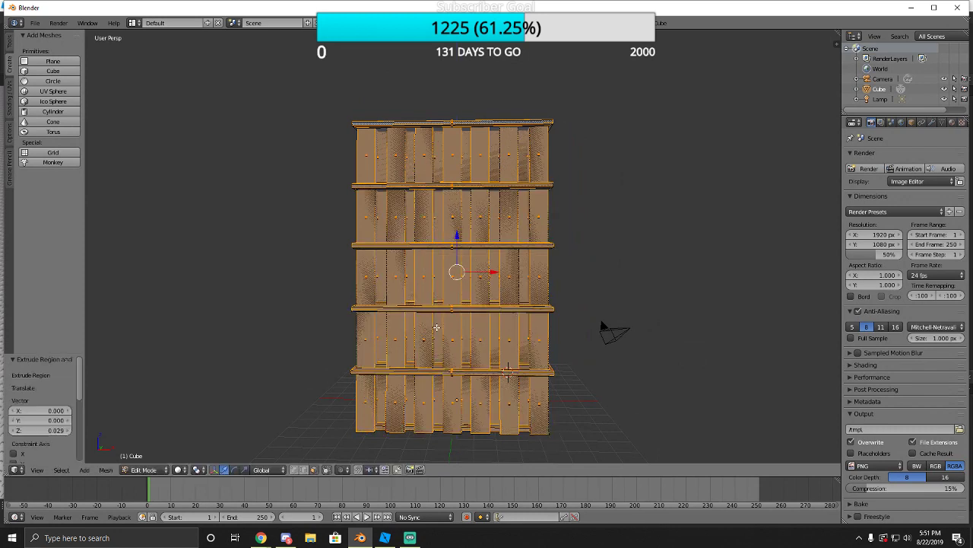
pyautogui.hotkey('ctrl', 'z')
pyautogui.hotkey('ctrl', 'z')
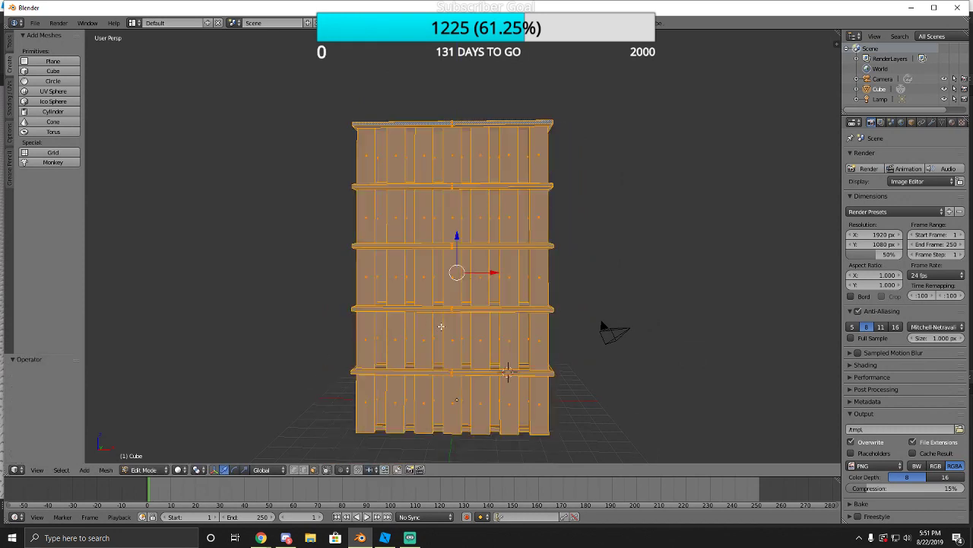
# Merge overlapping vertices across the whole building with Remove Doubles.
pyautogui.moveTo(440, 326); pyautogui.dragTo(454, 336, button='middle')
pyautogui.press('w')
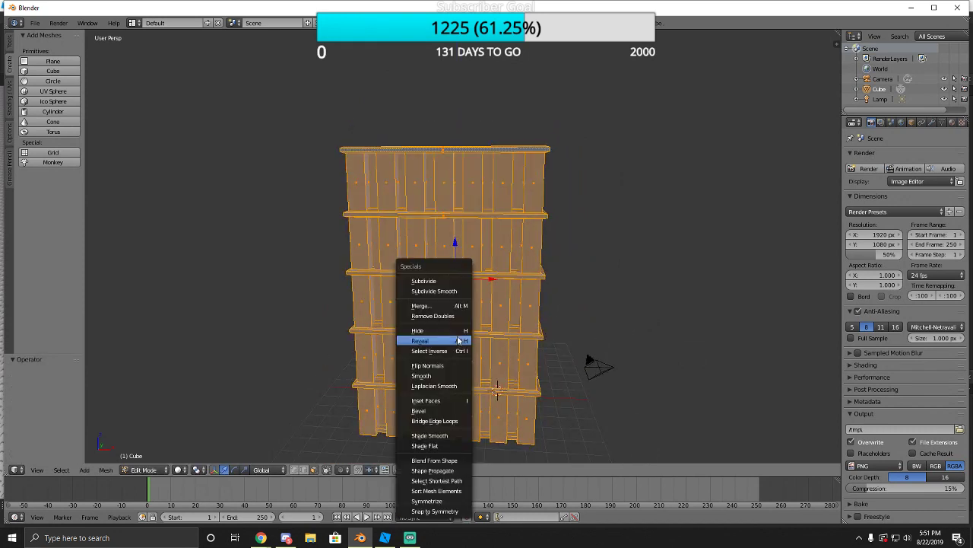
pyautogui.click(445, 316)
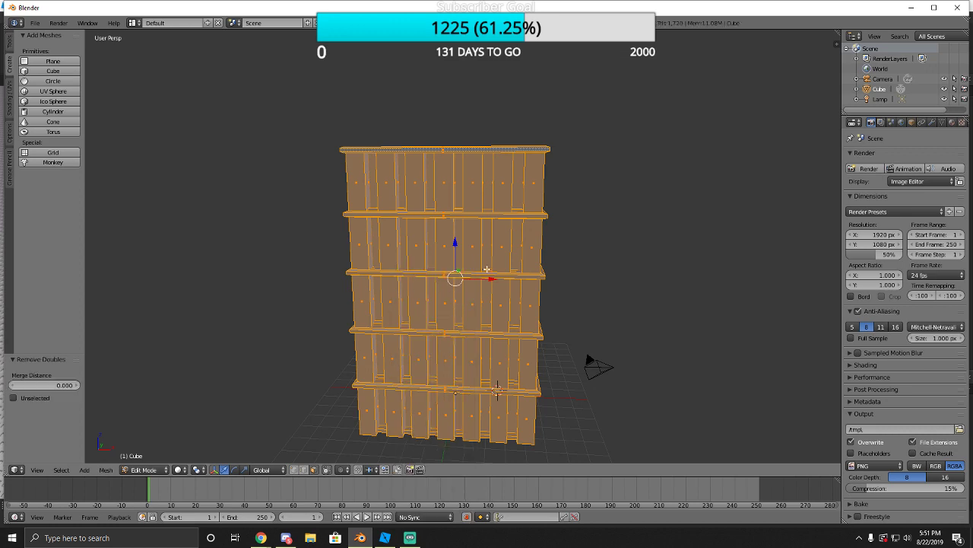
pyautogui.moveTo(486, 269); pyautogui.dragTo(418, 311, button='middle')
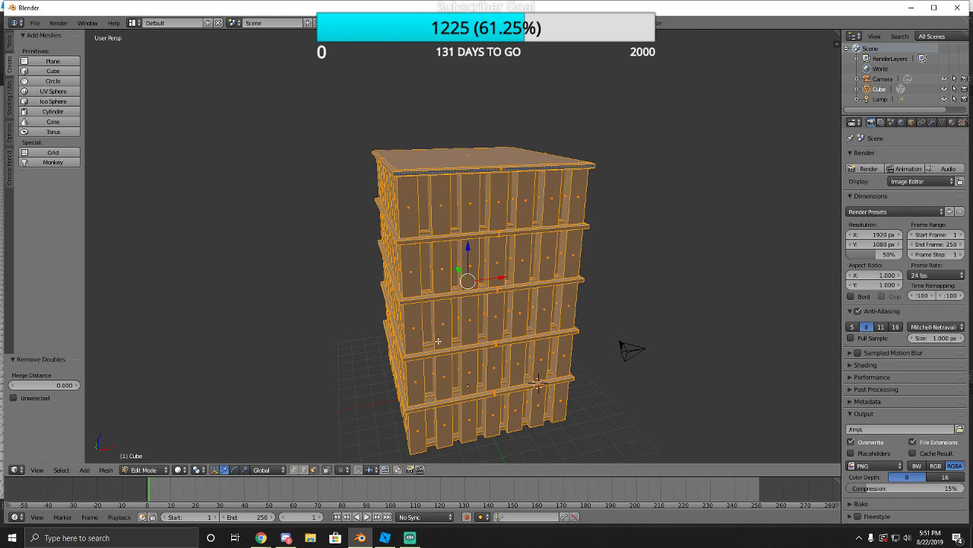
pyautogui.moveTo(438, 341); pyautogui.dragTo(423, 302, button='middle')
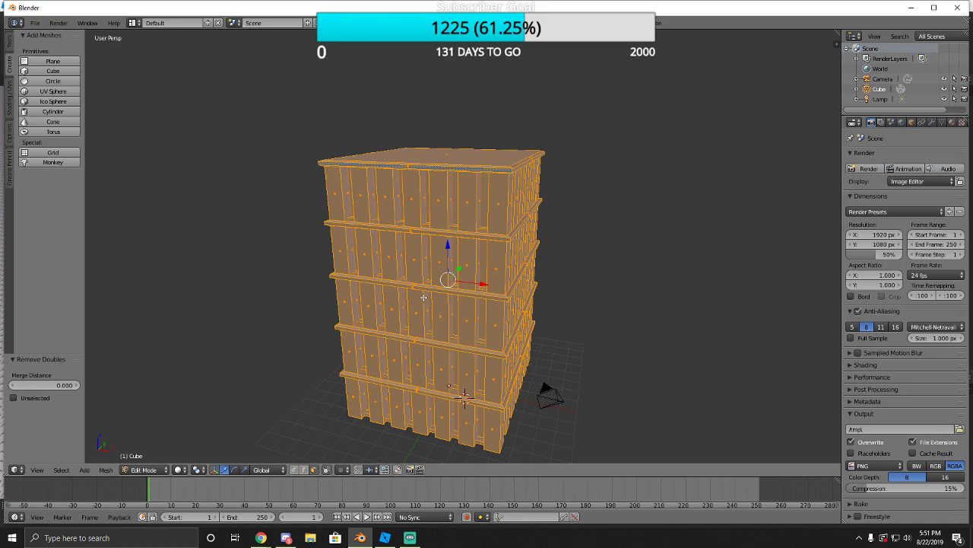
pyautogui.moveTo(468, 368); pyautogui.dragTo(409, 355, button='middle')
# Select the whole building mesh again and subdivide it with one cut.
pyautogui.press('a')
pyautogui.press('a')
pyautogui.press('a')
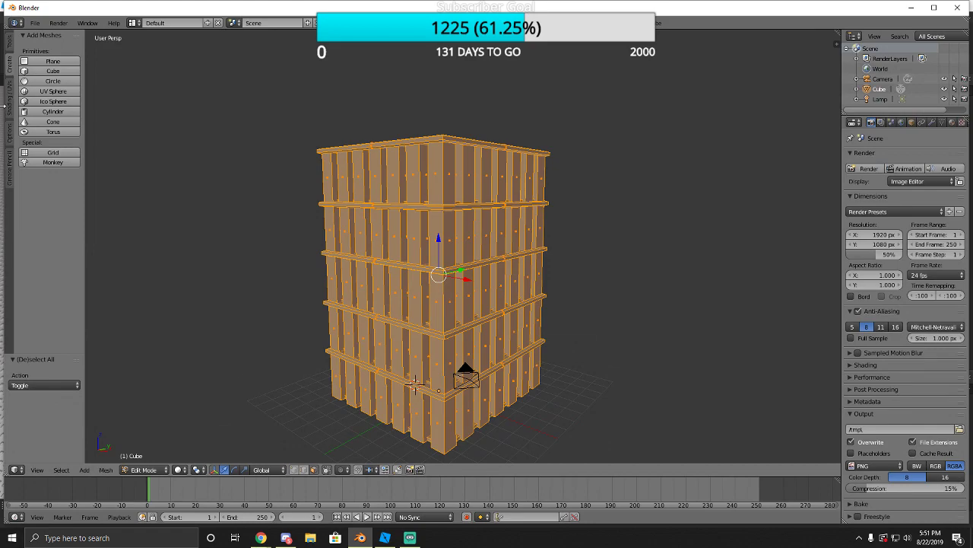
pyautogui.click(9, 46)
pyautogui.click(35, 237)
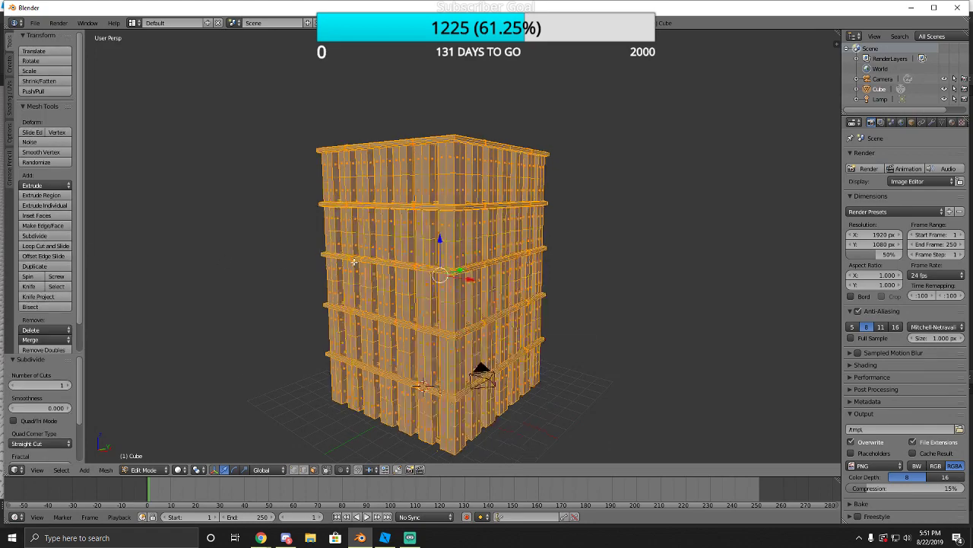
pyautogui.scroll(4, 446, 226)
pyautogui.moveTo(462, 246); pyautogui.dragTo(438, 270, button='middle')
# Switch the building to Sculpt Mode and choose the Inflate brush with a radius of 226 px.
pyautogui.click(160, 473)
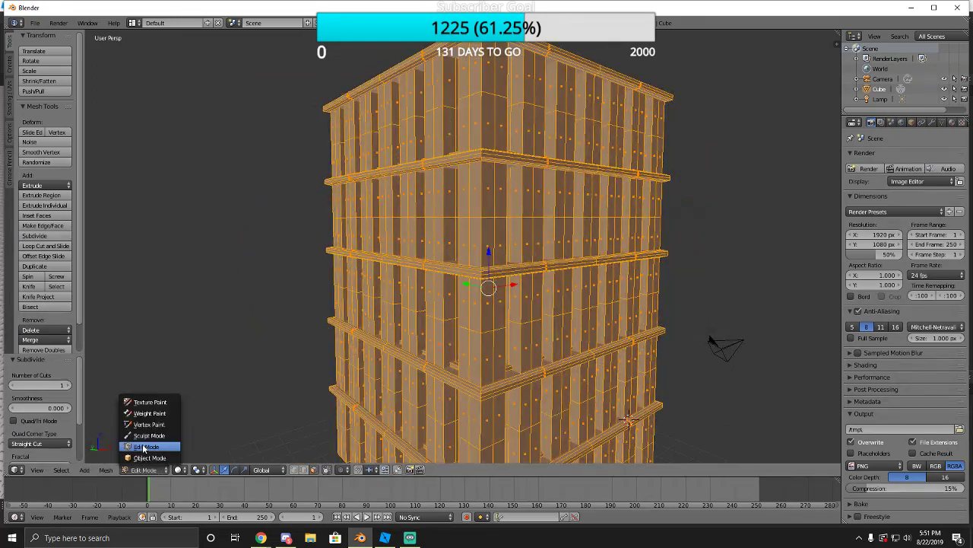
pyautogui.click(145, 439)
pyautogui.click(62, 70)
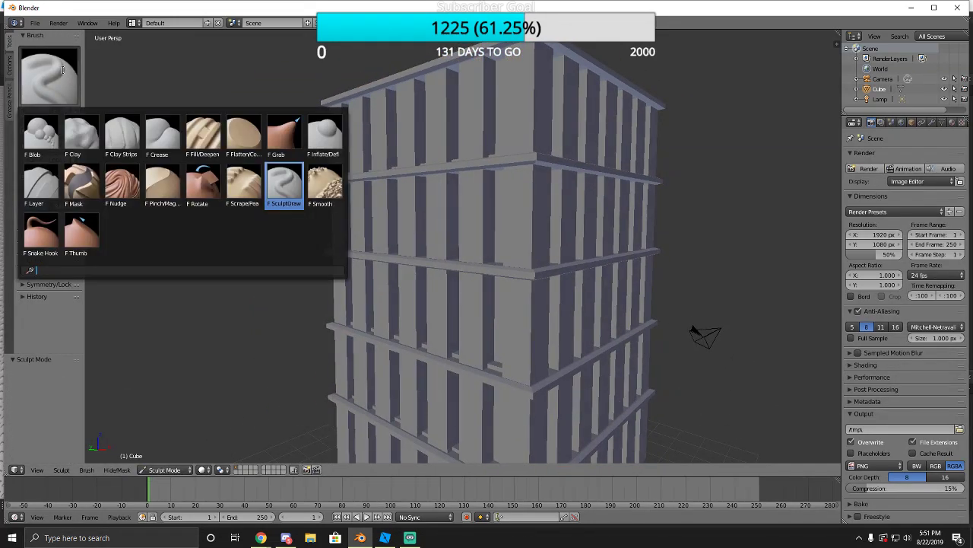
pyautogui.click(318, 148)
pyautogui.moveTo(304, 211)
pyautogui.mouseDown(button='middle')
pyautogui.moveTo(104, 213)
pyautogui.moveTo(281, 223)
pyautogui.mouseUp(button='middle')
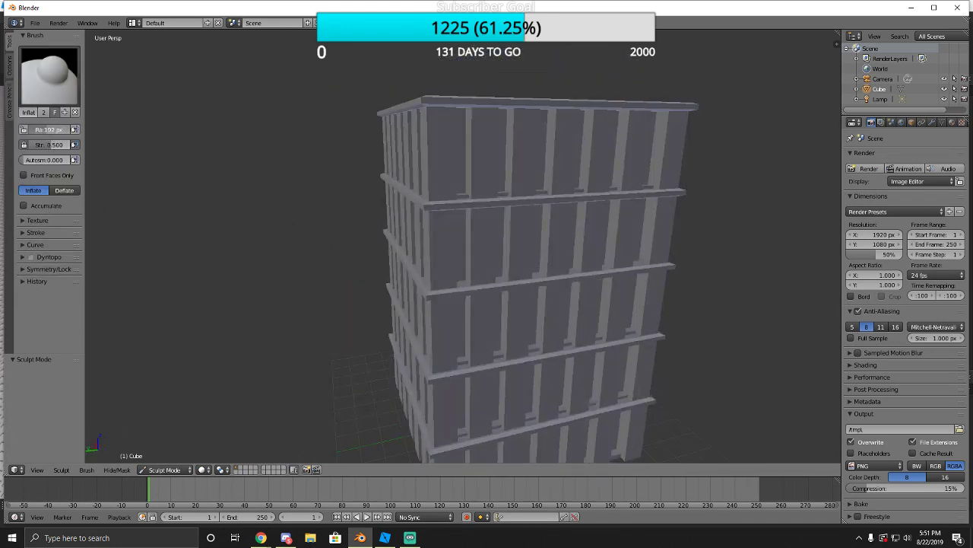
pyautogui.moveTo(363, 217); pyautogui.dragTo(539, 208, button='middle')
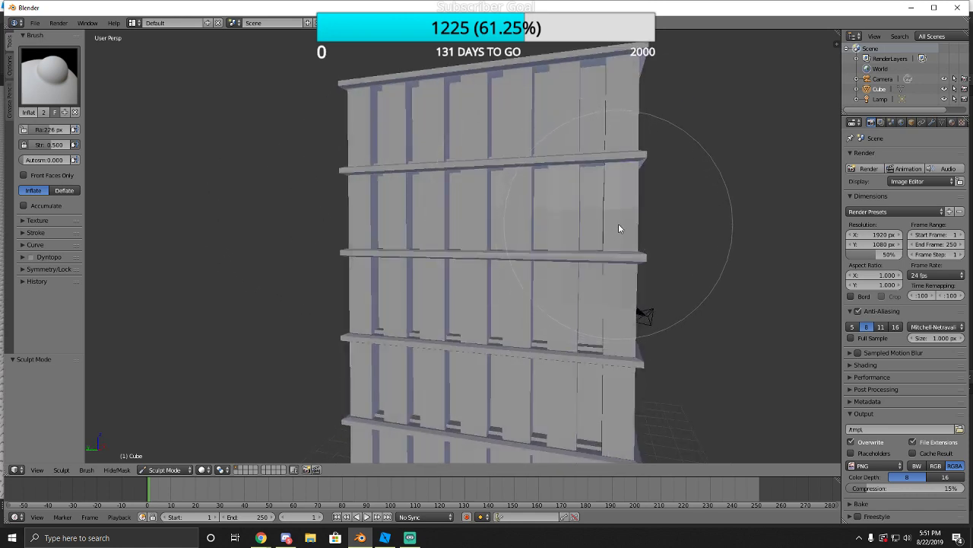
# Try inflating the building's facade with Inflate brush strokes, and undo the strokes.
pyautogui.moveTo(619, 226)
pyautogui.mouseDown()
pyautogui.moveTo(642, 176)
pyautogui.moveTo(531, 228)
pyautogui.moveTo(468, 232)
pyautogui.mouseUp()
pyautogui.moveTo(468, 232)
pyautogui.mouseDown(button='middle')
pyautogui.moveTo(444, 248)
pyautogui.moveTo(522, 261)
pyautogui.moveTo(548, 276)
pyautogui.mouseUp(button='middle')
pyautogui.moveTo(459, 319); pyautogui.dragTo(487, 303, button='middle')
pyautogui.moveTo(564, 235); pyautogui.dragTo(568, 244)
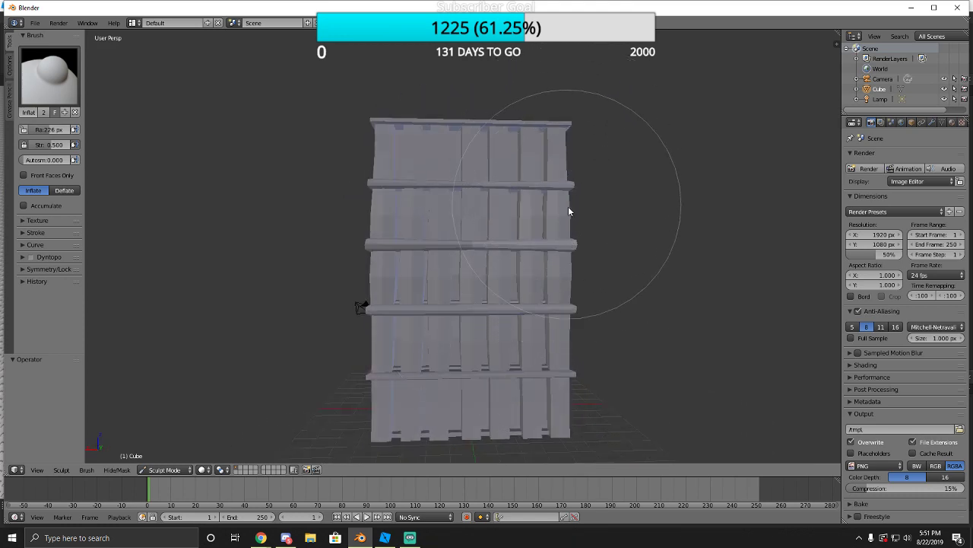
pyautogui.moveTo(568, 206); pyautogui.dragTo(613, 215, button='middle')
pyautogui.hotkey('ctrl', 'z')
pyautogui.hotkey('ctrl', 'z')
pyautogui.hotkey('ctrl', 'z')
pyautogui.hotkey('ctrl', 'z')
# Examine the building's facades, corners and roof from several sides and distances.
pyautogui.moveTo(588, 248)
pyautogui.mouseDown(button='middle')
pyautogui.moveTo(440, 269)
pyautogui.moveTo(395, 261)
pyautogui.mouseUp(button='middle')
pyautogui.scroll(-4, 393, 258)
pyautogui.scroll(5, 393, 261)
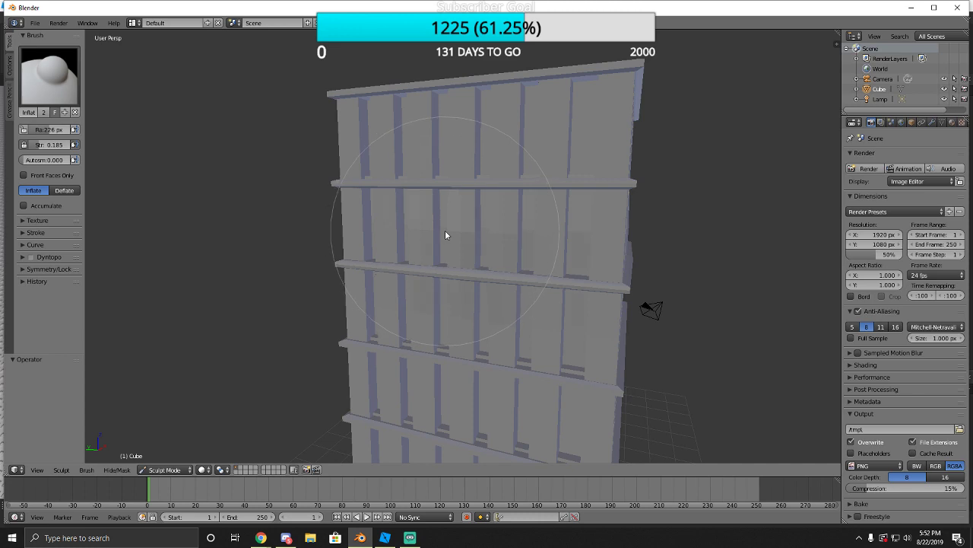
pyautogui.moveTo(445, 235)
pyautogui.mouseDown(button='middle')
pyautogui.moveTo(463, 226)
pyautogui.moveTo(419, 213)
pyautogui.moveTo(430, 266)
pyautogui.moveTo(497, 282)
pyautogui.moveTo(589, 282)
pyautogui.moveTo(423, 342)
pyautogui.mouseUp(button='middle')
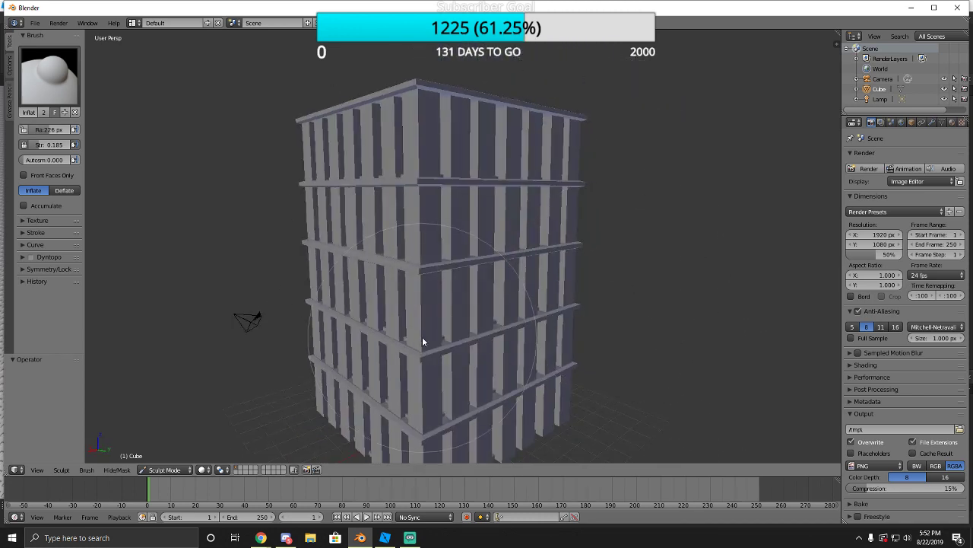
pyautogui.moveTo(457, 264); pyautogui.dragTo(403, 206, button='middle')
pyautogui.moveTo(463, 211); pyautogui.dragTo(508, 160, button='middle')
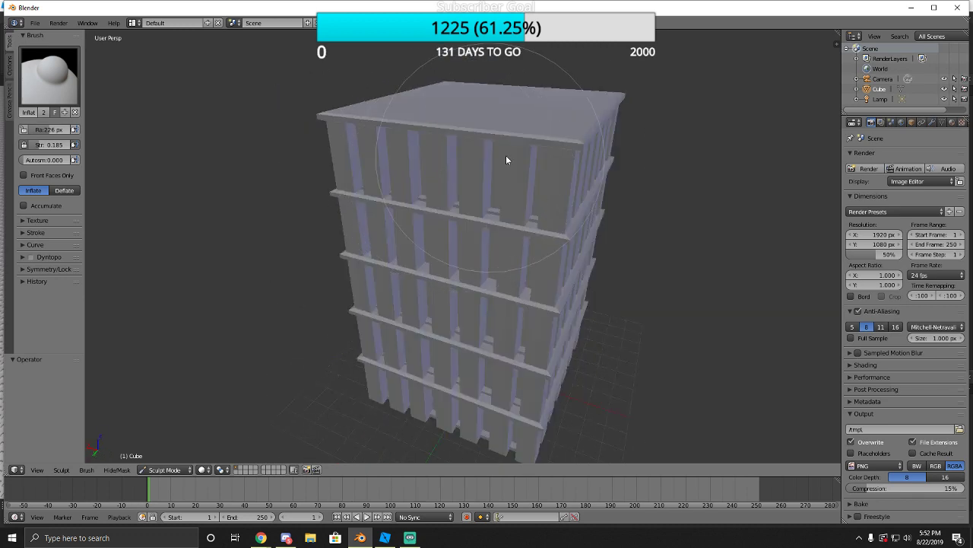
pyautogui.moveTo(606, 169); pyautogui.dragTo(529, 210, button='middle')
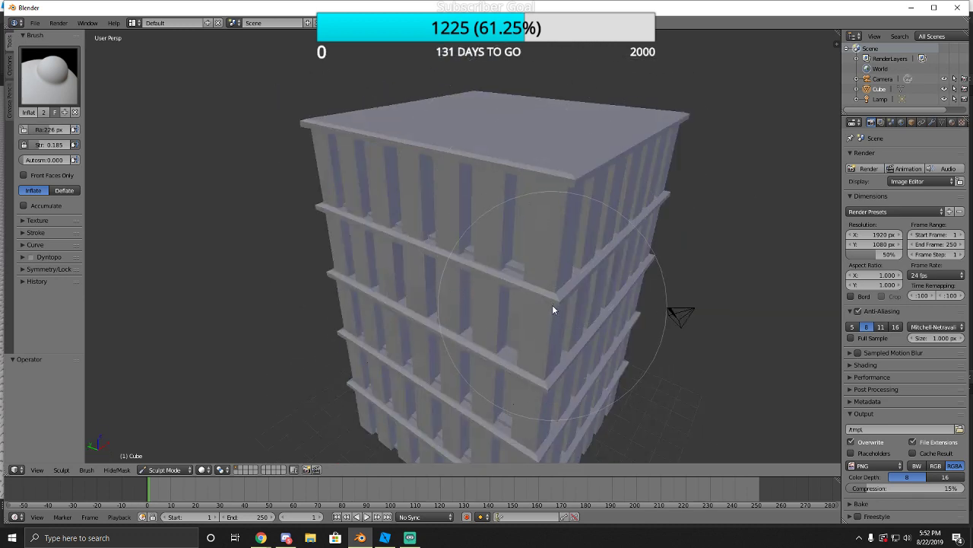
pyautogui.moveTo(552, 309)
pyautogui.mouseDown(button='middle')
pyautogui.moveTo(464, 286)
pyautogui.moveTo(543, 267)
pyautogui.moveTo(470, 276)
pyautogui.moveTo(464, 299)
pyautogui.mouseUp(button='middle')
pyautogui.scroll(-5, 446, 293)
pyautogui.scroll(-1, 487, 271)
pyautogui.scroll(6, 447, 296)
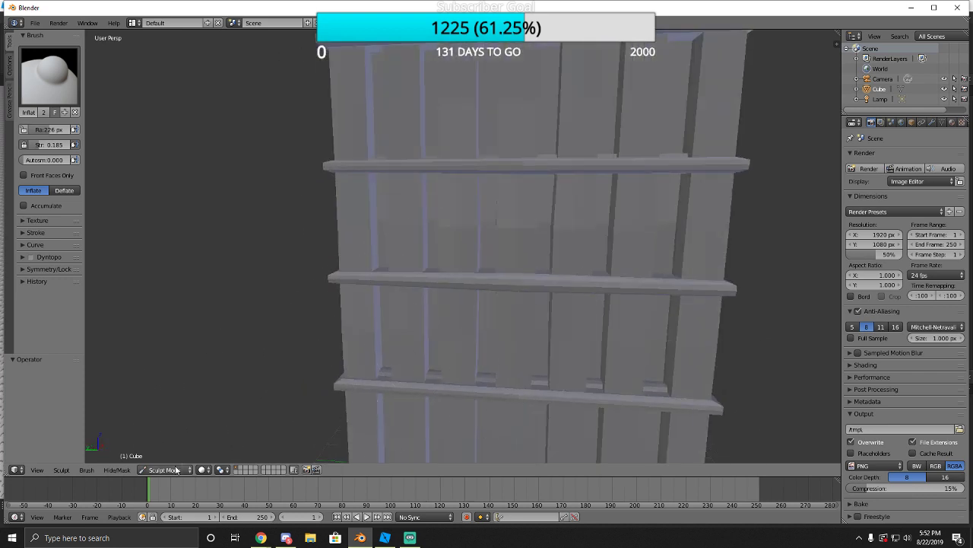
# Leave Sculpt Mode for Object Mode and return the building to Edit Mode.
pyautogui.click(176, 470)
pyautogui.click(173, 454)
pyautogui.scroll(-4, 370, 326)
pyautogui.scroll(1, 409, 324)
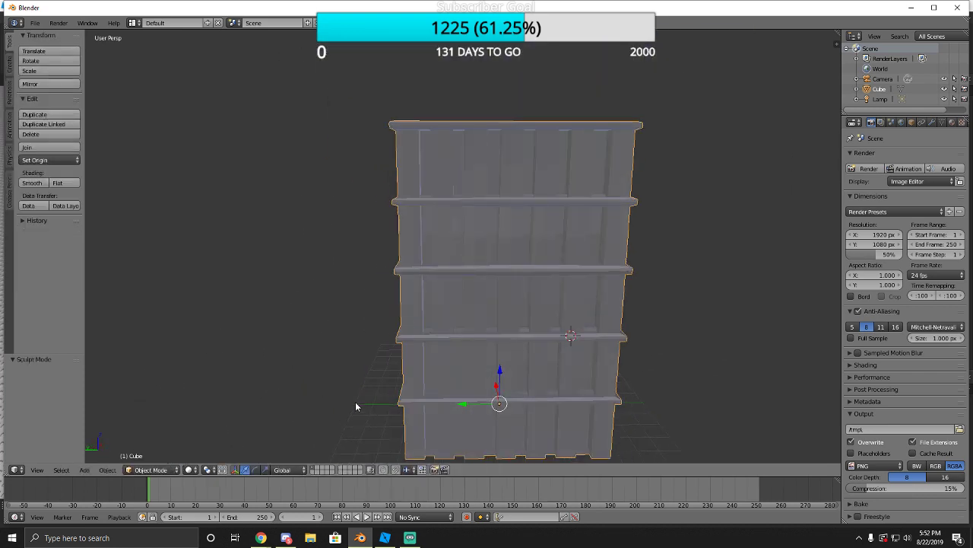
pyautogui.click(159, 470)
pyautogui.click(152, 444)
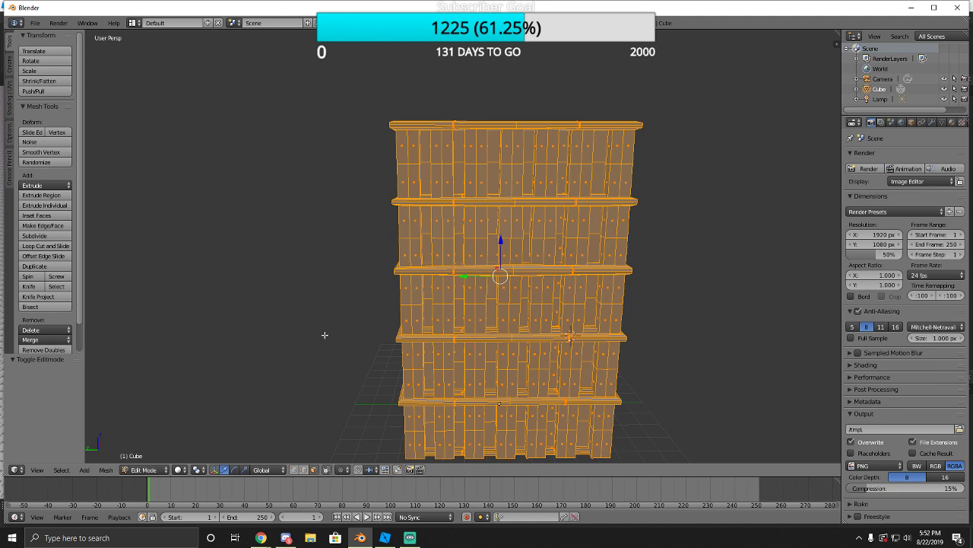
# Try Subdivide Smooth on the whole building mesh, and undo it.
pyautogui.press('w')
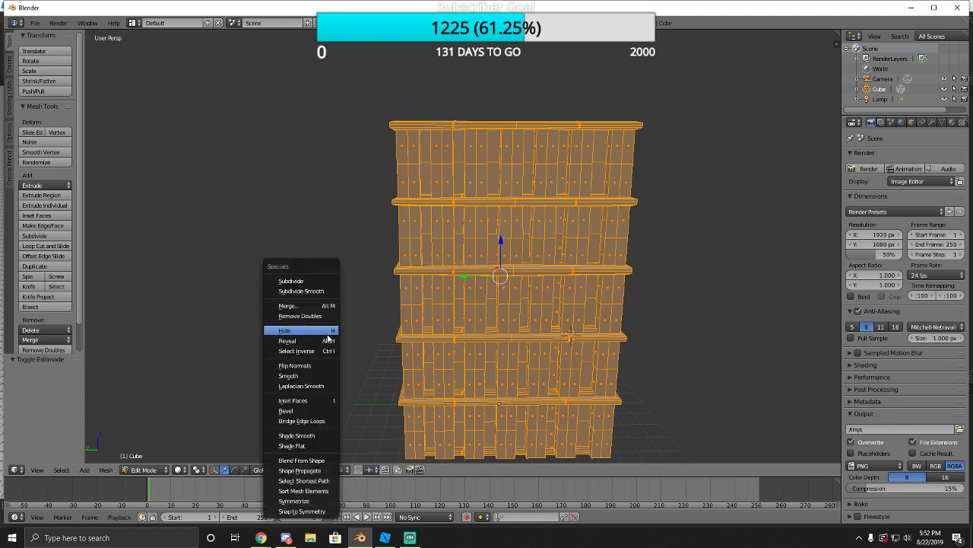
pyautogui.click(313, 291)
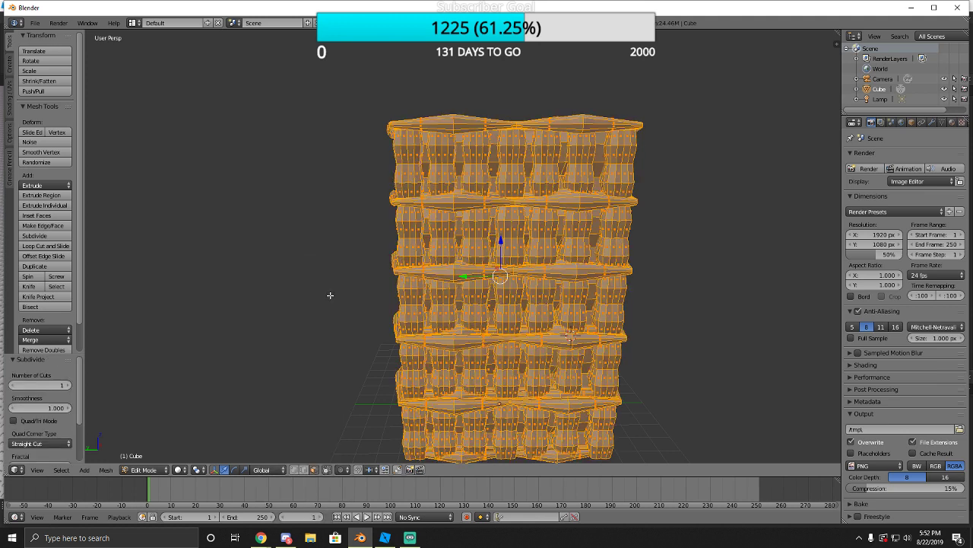
pyautogui.press('w')
pyautogui.hotkey('ctrl', 'z')
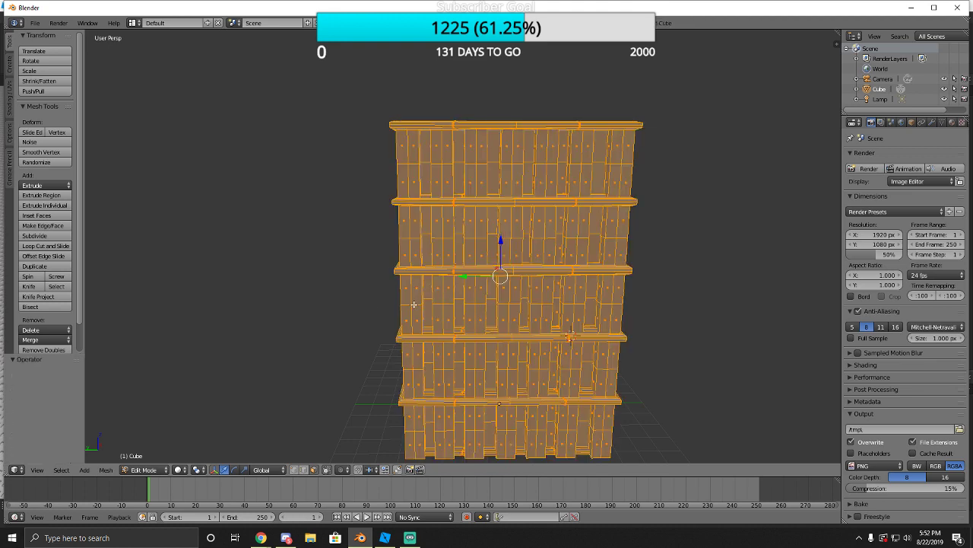
# Simplify the whole building mesh with Limited Dissolve and clear the selection.
pyautogui.press('x')
pyautogui.click(399, 403)
pyautogui.moveTo(399, 403); pyautogui.dragTo(461, 319, button='middle')
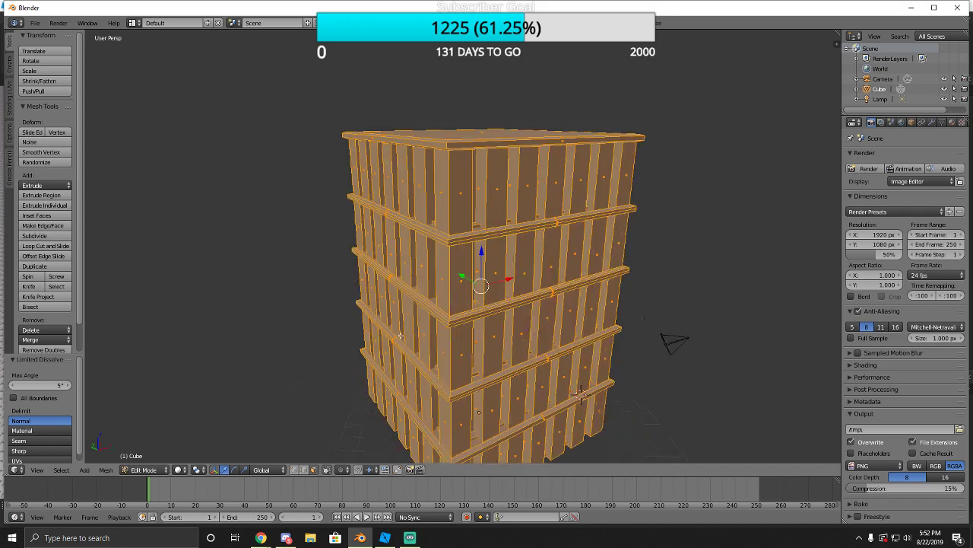
pyautogui.press('a')
pyautogui.moveTo(525, 335); pyautogui.dragTo(478, 223, button='middle')
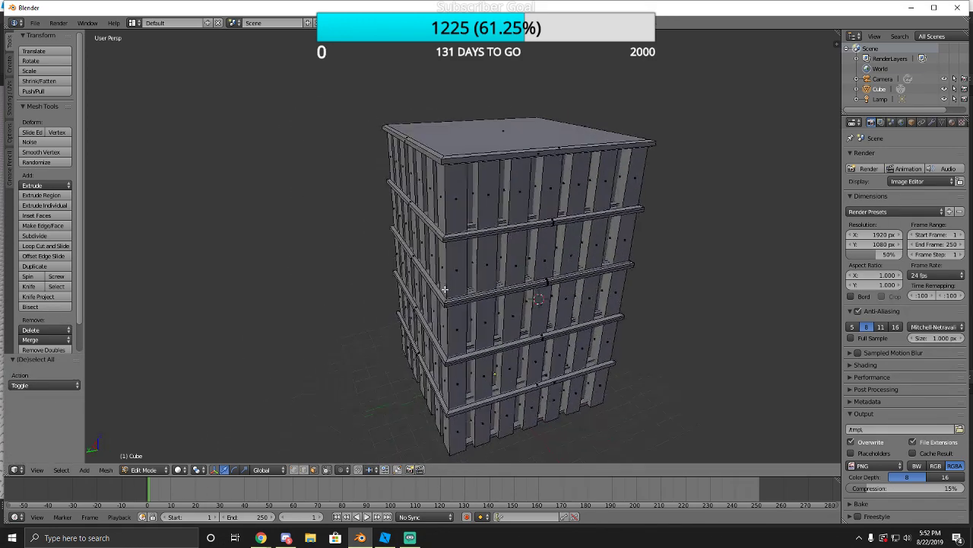
# Raise the building's top roof face about 0.444 units along Z and clear the selection.
pyautogui.rightClick(404, 213)
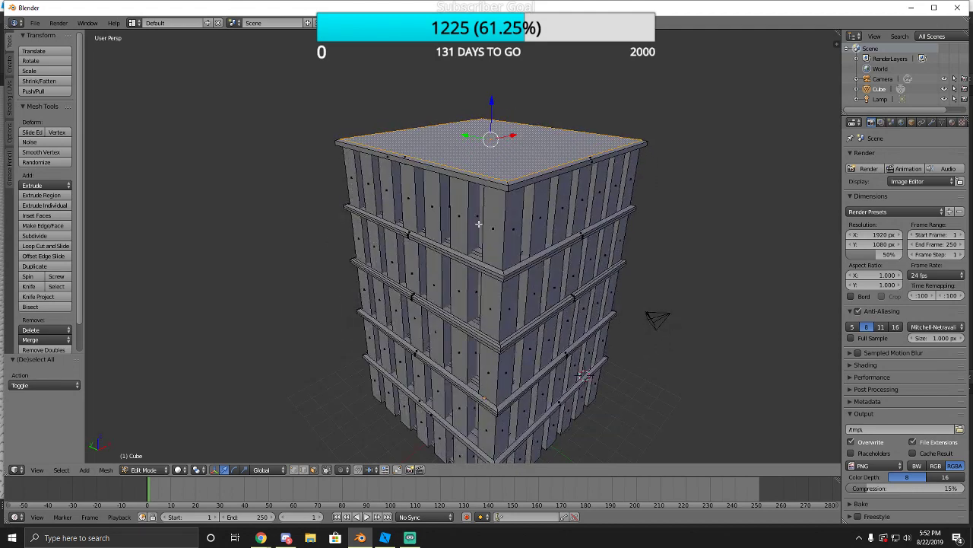
pyautogui.click(496, 118)
pyautogui.moveTo(492, 120); pyautogui.dragTo(492, 109)
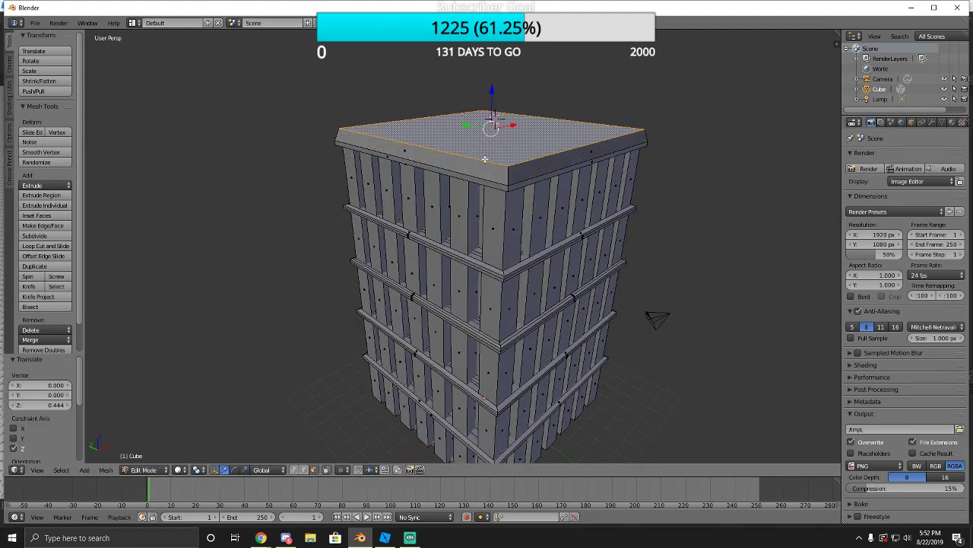
pyautogui.hotkey('shift', 'f')
pyautogui.press('w')
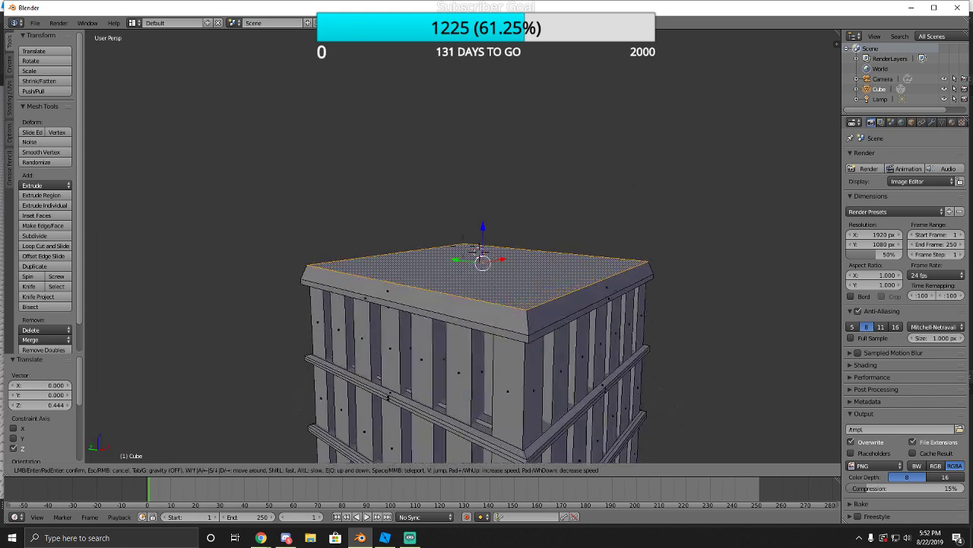
pyautogui.click(462, 245)
pyautogui.press('a')
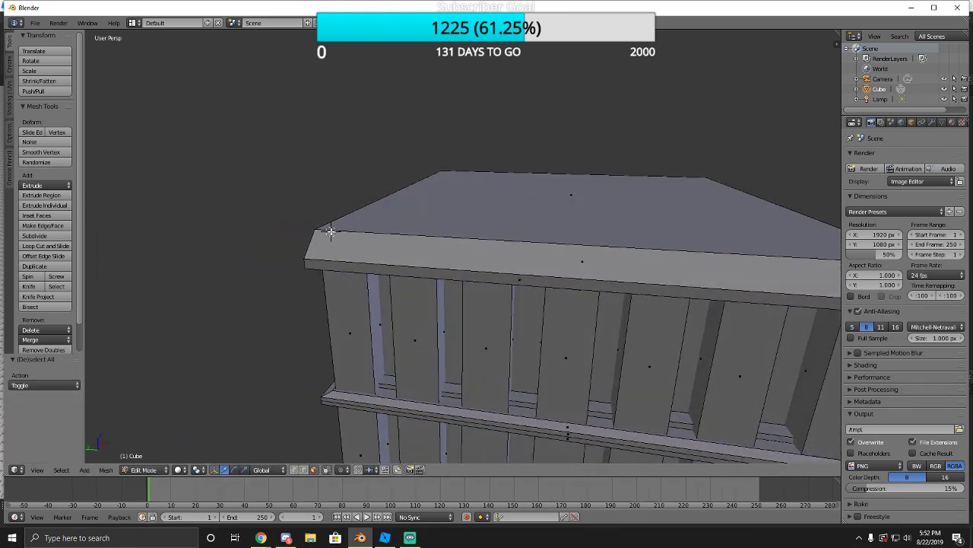
# Scale the top roof face up to about 1.042 so the roof edge's sides become straighter.
pyautogui.rightClick(383, 214)
pyautogui.press('s')
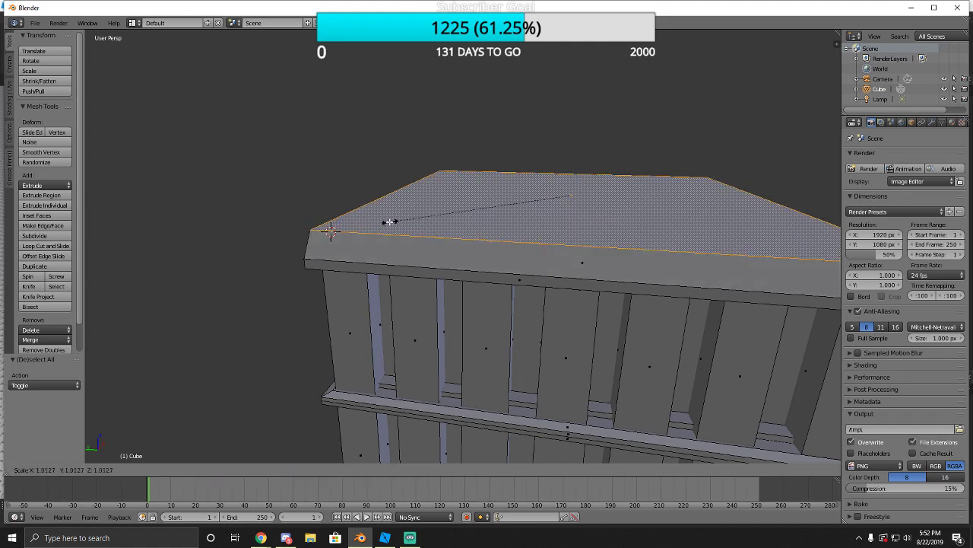
pyautogui.click(398, 225)
pyautogui.hotkey('shift', 'f')
pyautogui.press('s')
pyautogui.press('a')
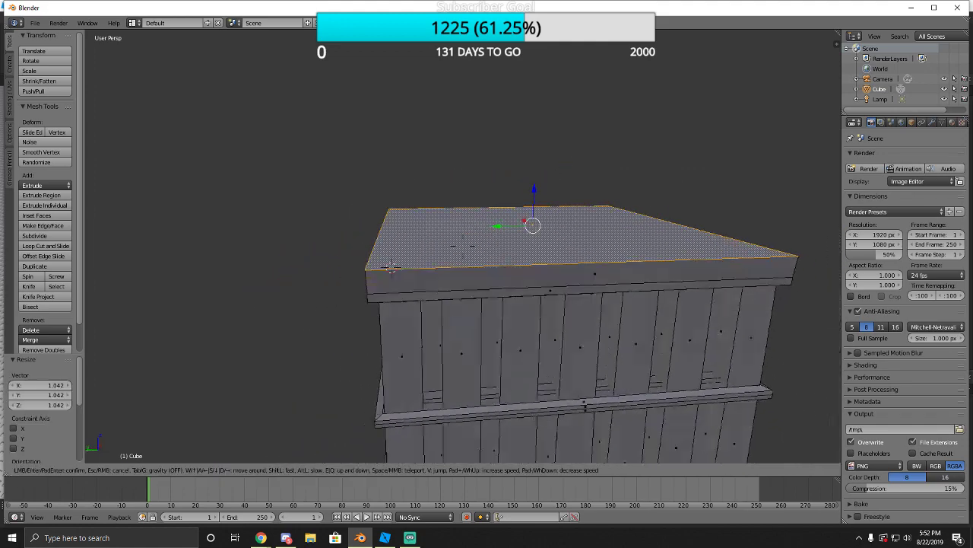
pyautogui.press('w')
pyautogui.press('s')
pyautogui.click(462, 245)
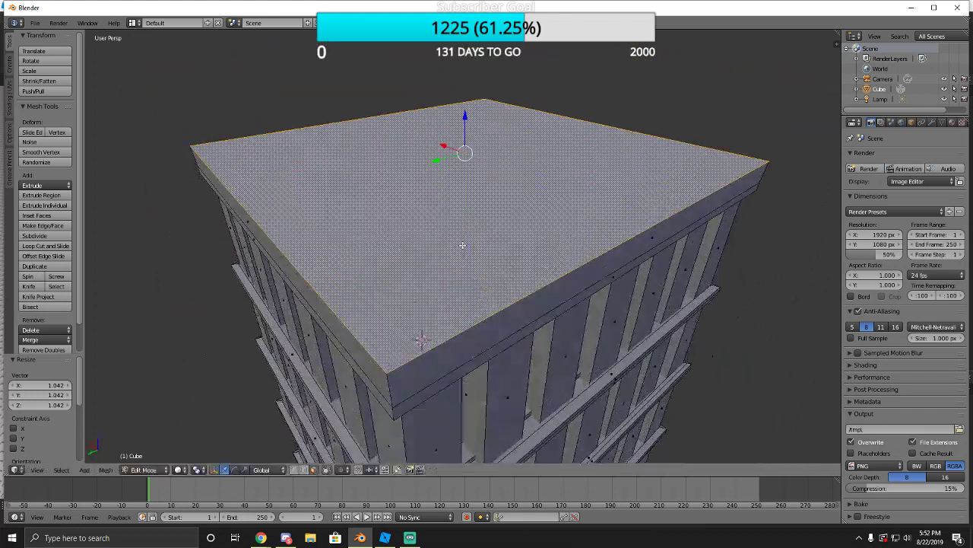
# Try insetting the roof face by about 0.018 and extruding it downward, and undo both operations.
pyautogui.click(46, 219)
pyautogui.click(52, 219)
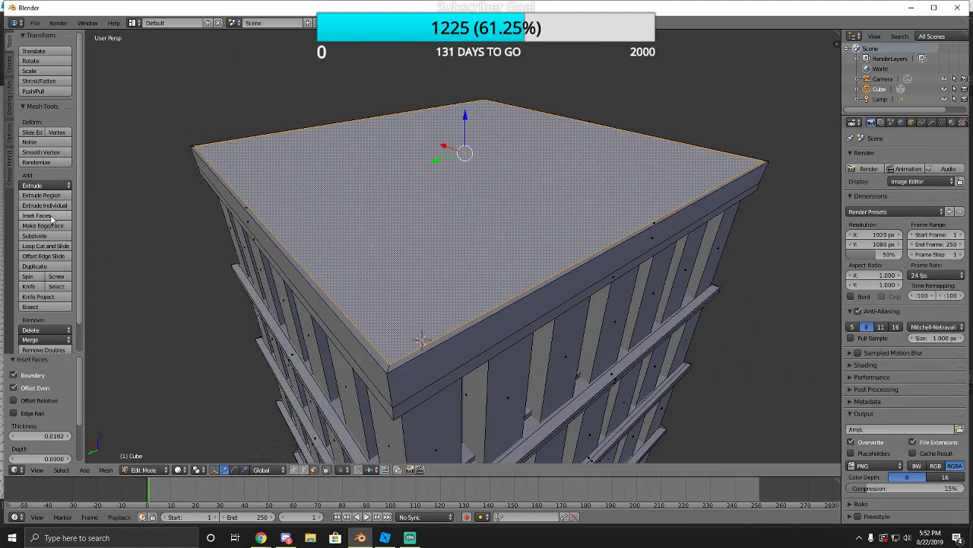
pyautogui.press('e')
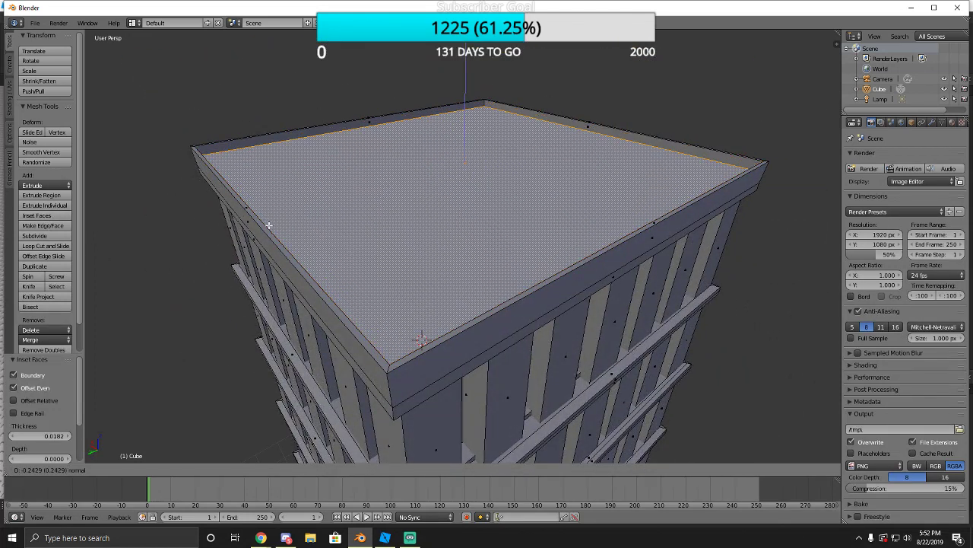
pyautogui.click(269, 222)
pyautogui.hotkey('ctrl', 'z')
pyautogui.hotkey('ctrl', 'z')
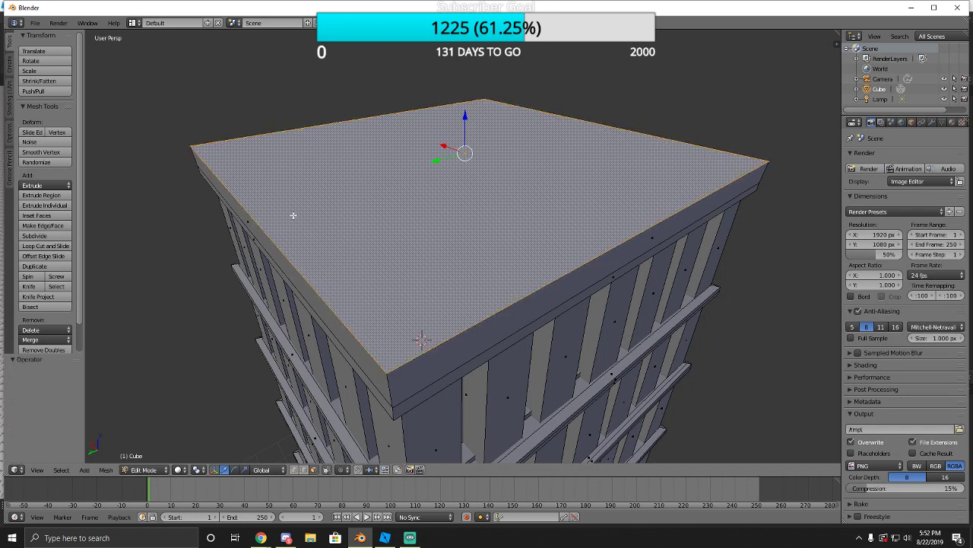
# Form a roof parapet by insetting the top face about 0.04, extruding it down about 0.343 and scaling it to 0.944.
pyautogui.click(44, 217)
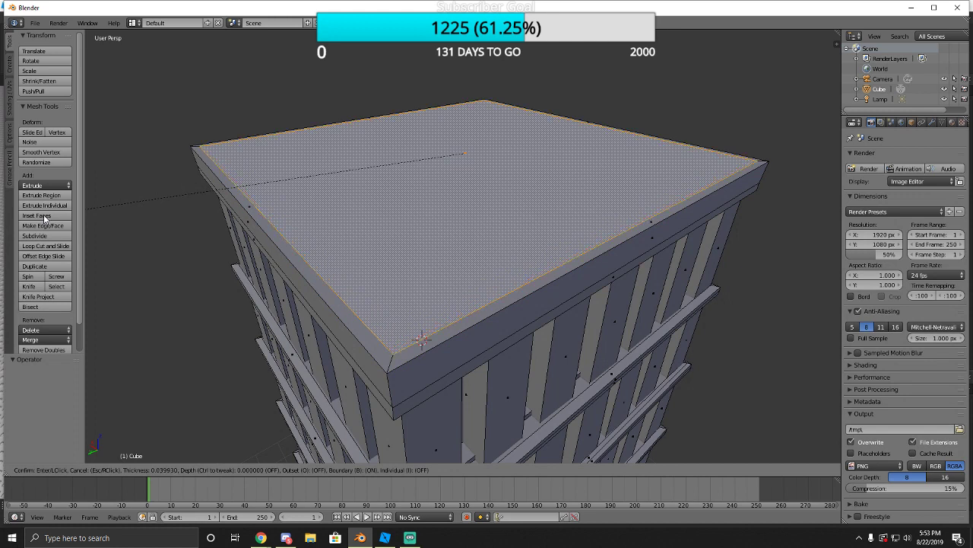
pyautogui.click(44, 217)
pyautogui.press('e')
pyautogui.click(261, 236)
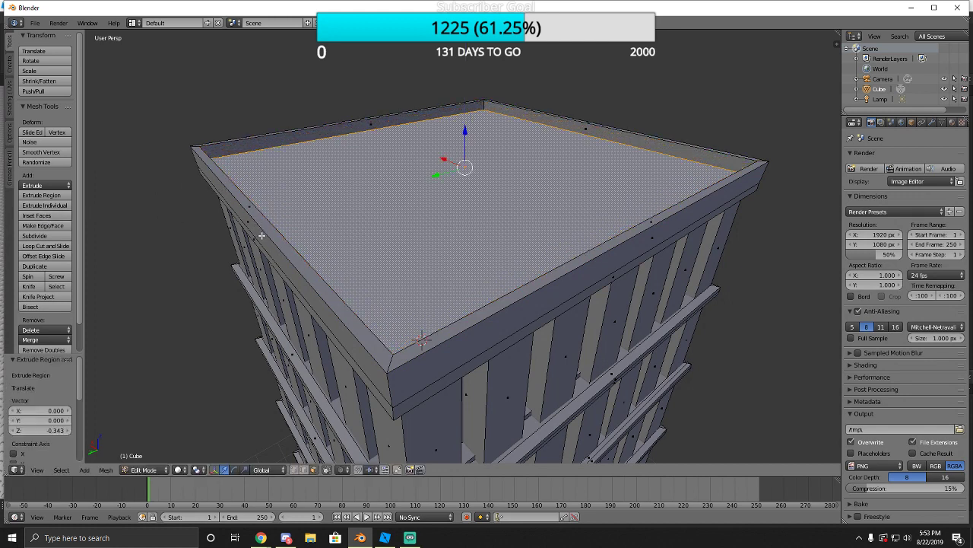
pyautogui.press('s')
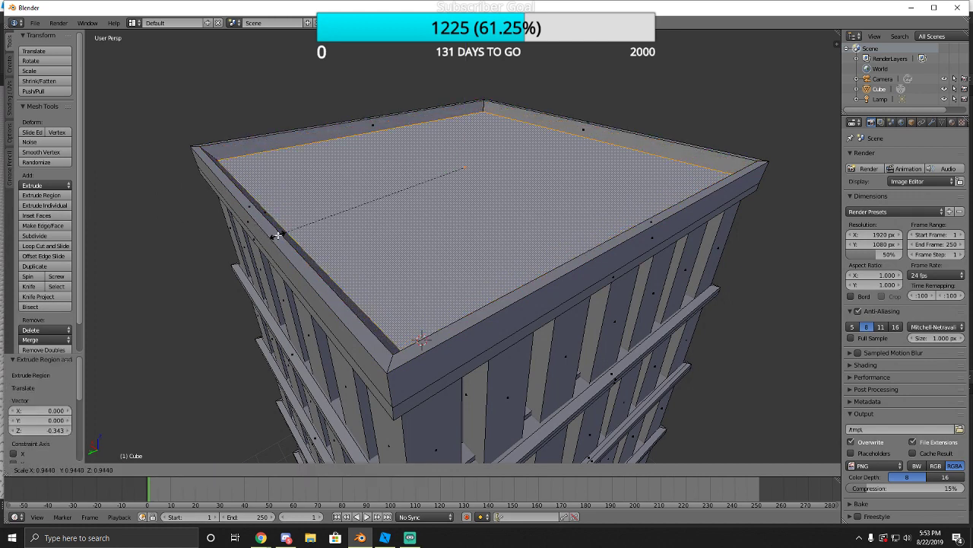
pyautogui.click(284, 235)
# Examine the building's facades from the roof down to the ground-floor pillars.
pyautogui.hotkey('shift', 'f')
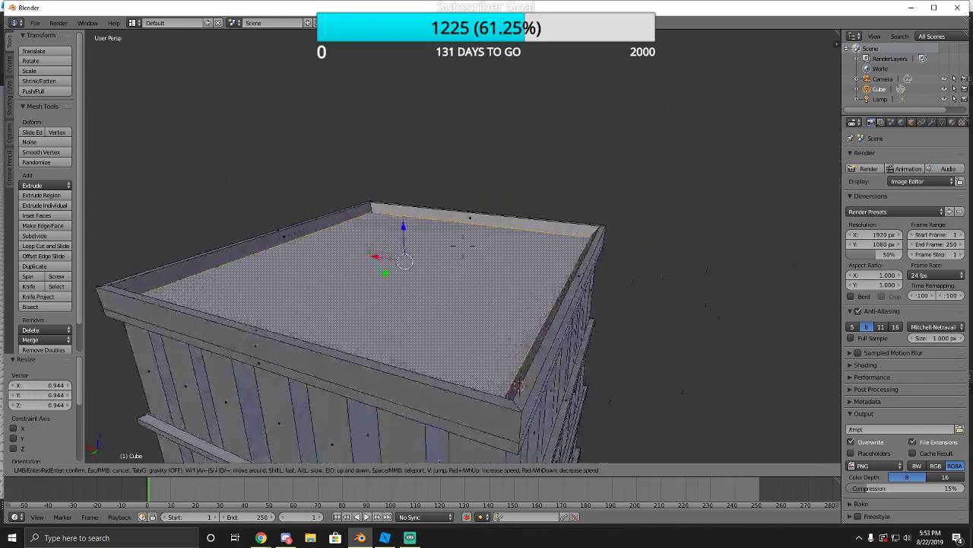
pyautogui.press('s')
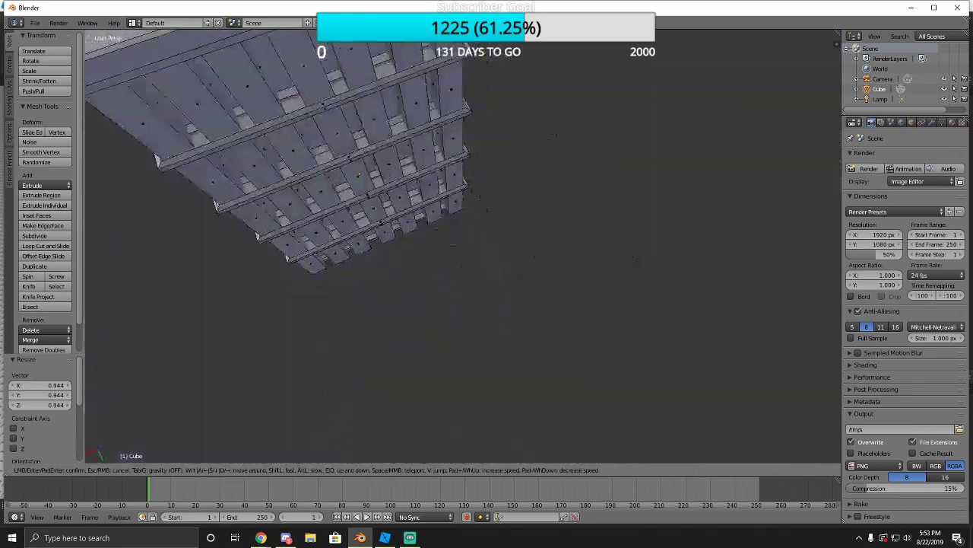
pyautogui.press('w')
pyautogui.press('s')
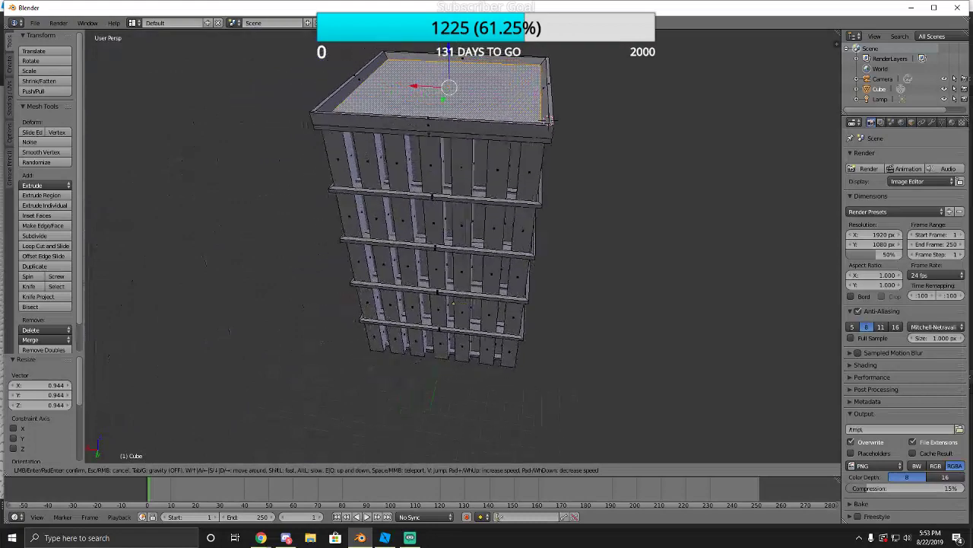
pyautogui.press('w')
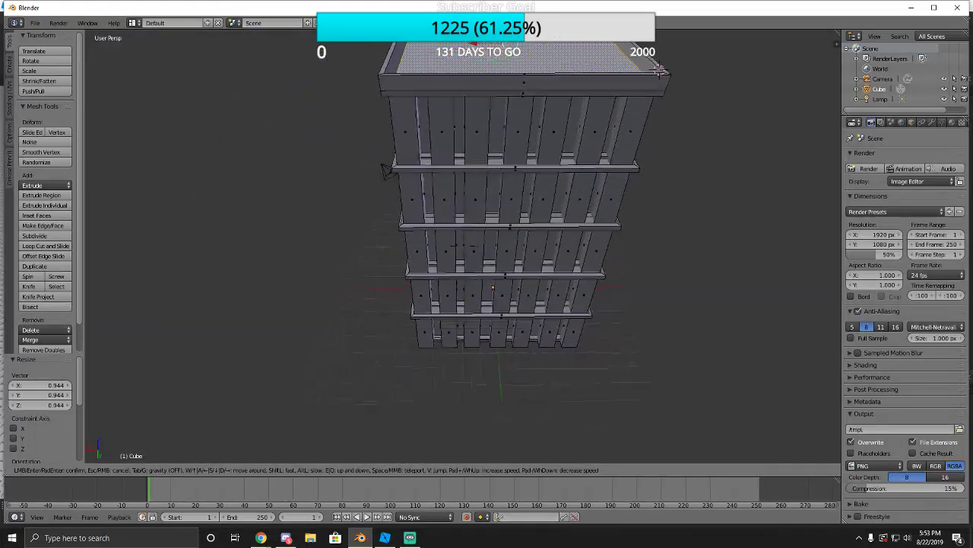
pyautogui.press('w')
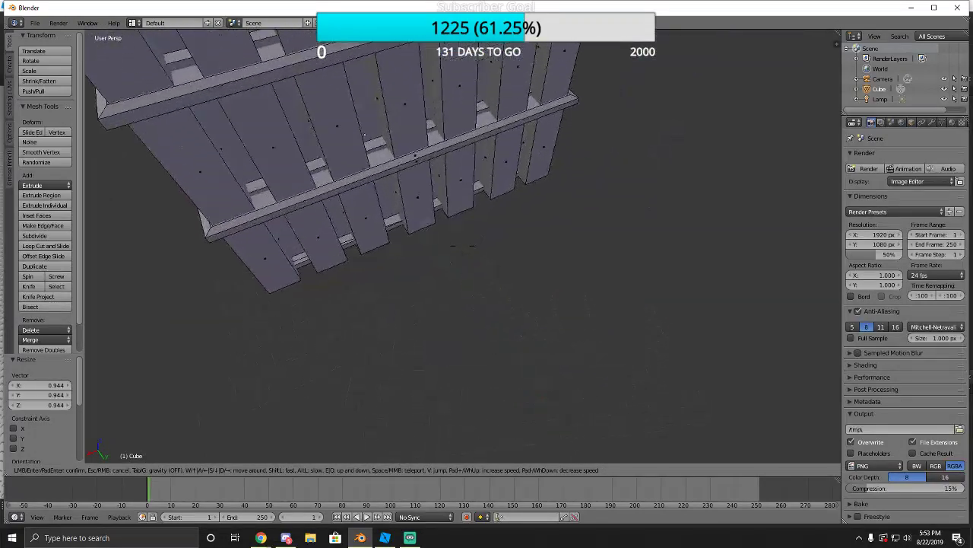
pyautogui.press('s')
pyautogui.press('w')
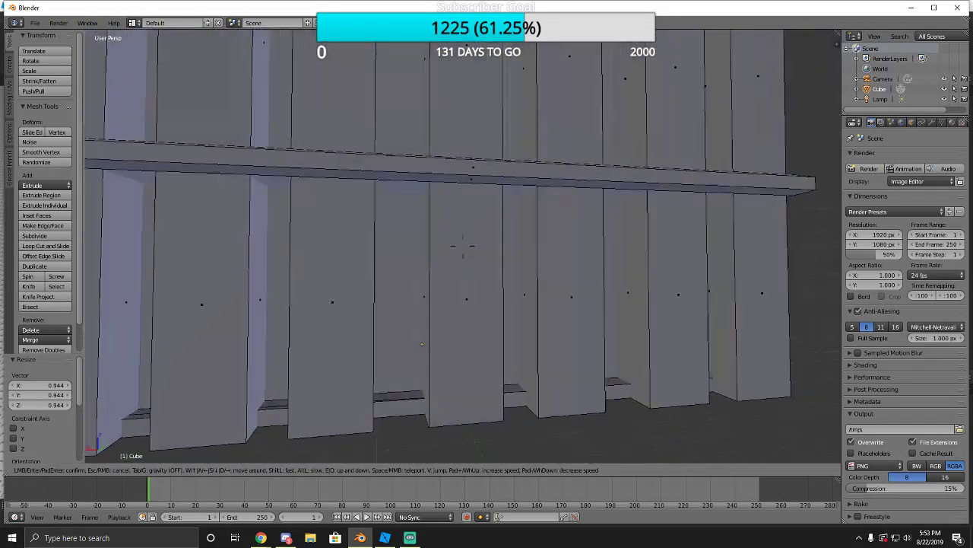
pyautogui.press('s')
pyautogui.click(463, 246)
pyautogui.click(148, 469)
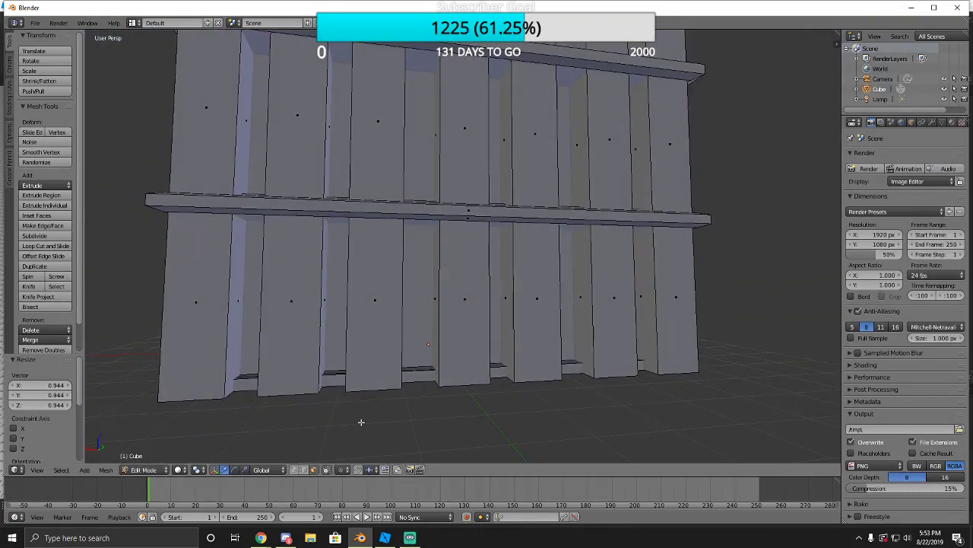
# Raise the bottom face of the ground floor's middle pillar about 0.667 units along Z.
pyautogui.hotkey('shift', 'f')
pyautogui.press('w')
pyautogui.press('s')
pyautogui.press('w')
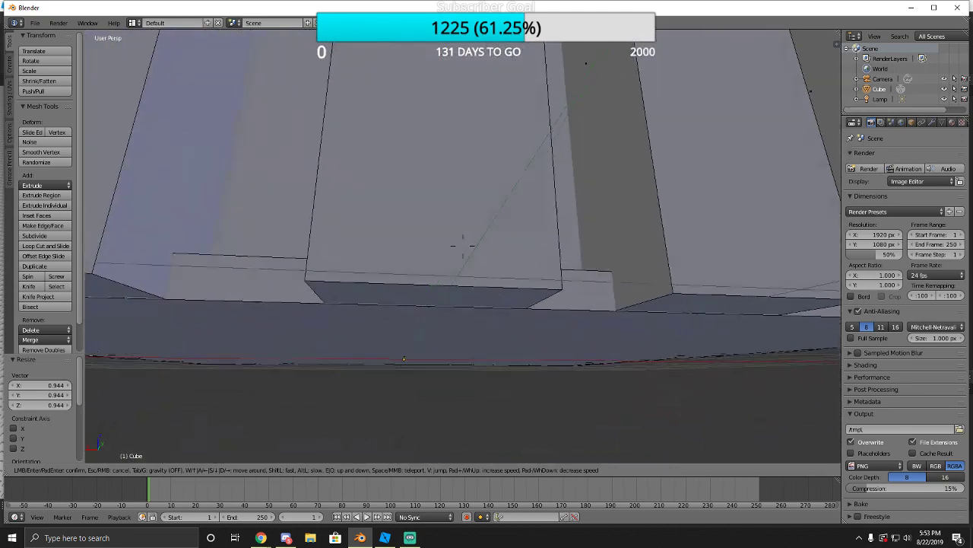
pyautogui.click(463, 247)
pyautogui.rightClick(432, 278)
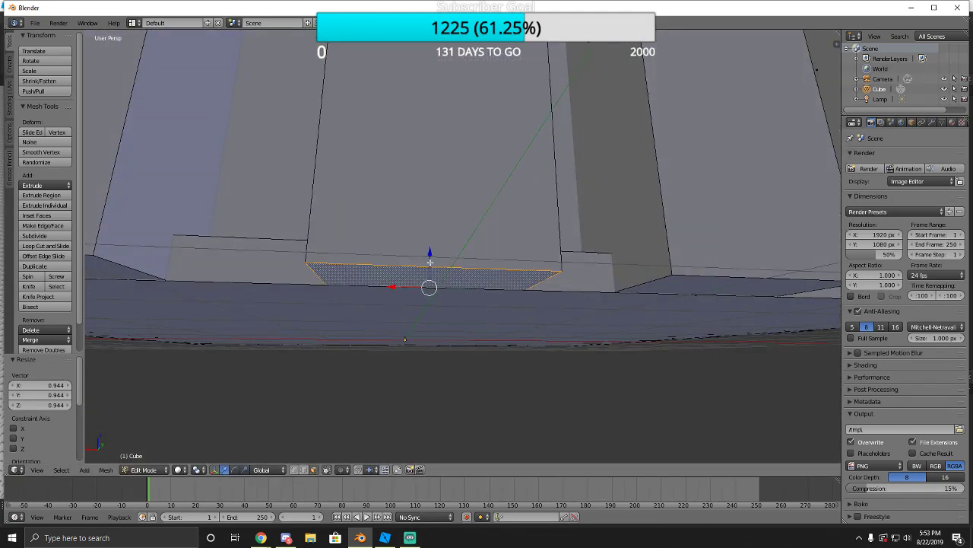
pyautogui.moveTo(429, 262); pyautogui.dragTo(437, 148)
# Move the same pillar face about 2.229 units further up to the first ledge to open an entrance.
pyautogui.hotkey('shift', 'f')
pyautogui.press('s')
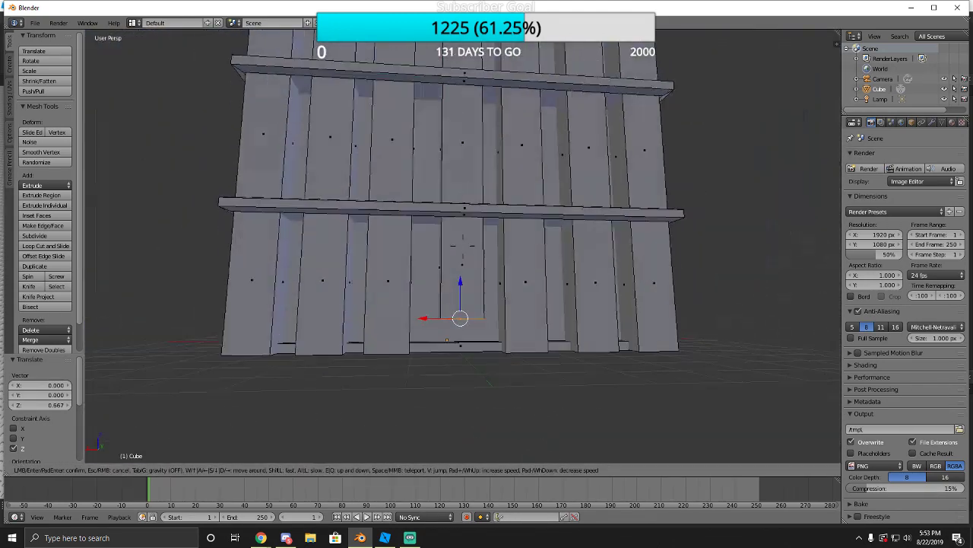
pyautogui.press('w')
pyautogui.click(459, 147)
pyautogui.press('g')
pyautogui.press('z')
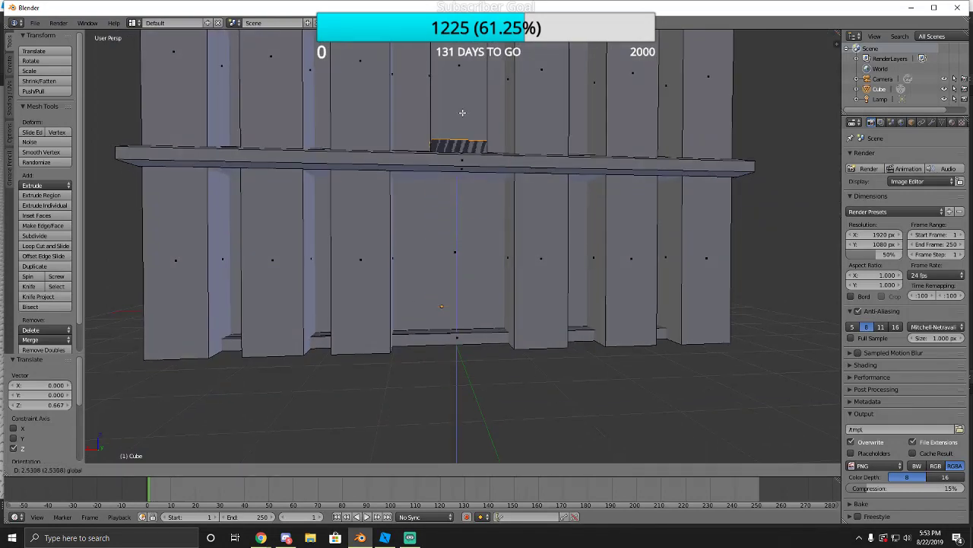
pyautogui.click(460, 130)
pyautogui.hotkey('shift', 'f')
pyautogui.press('s')
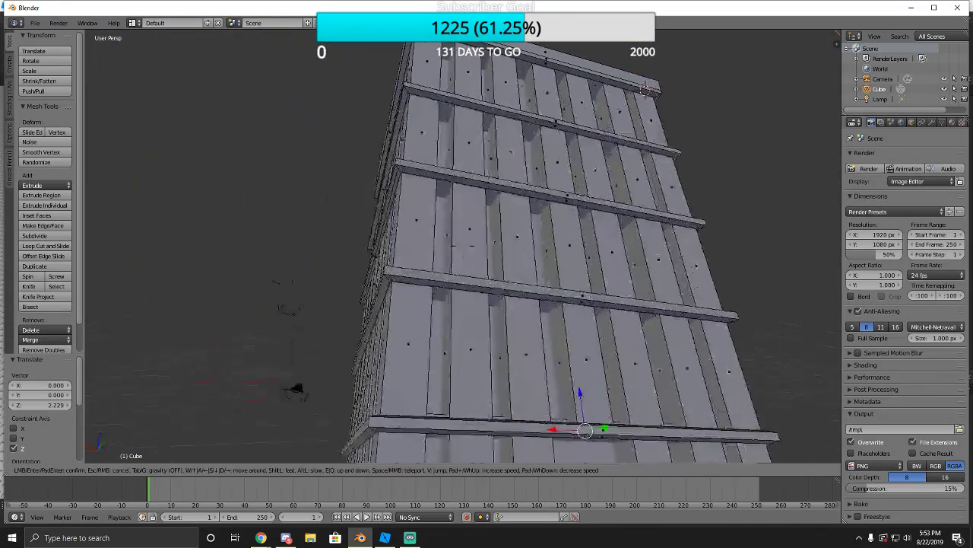
# Subdivide the selected recessed ground-floor wall faces with one cut and clear the selection.
pyautogui.press('w')
pyautogui.click(463, 246)
pyautogui.press('w')
pyautogui.click(463, 246)
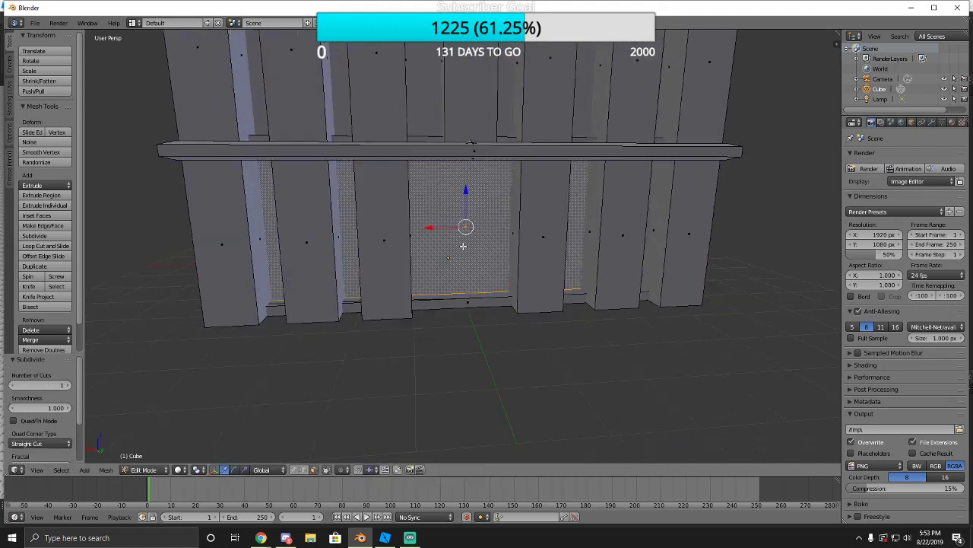
pyautogui.press('a')
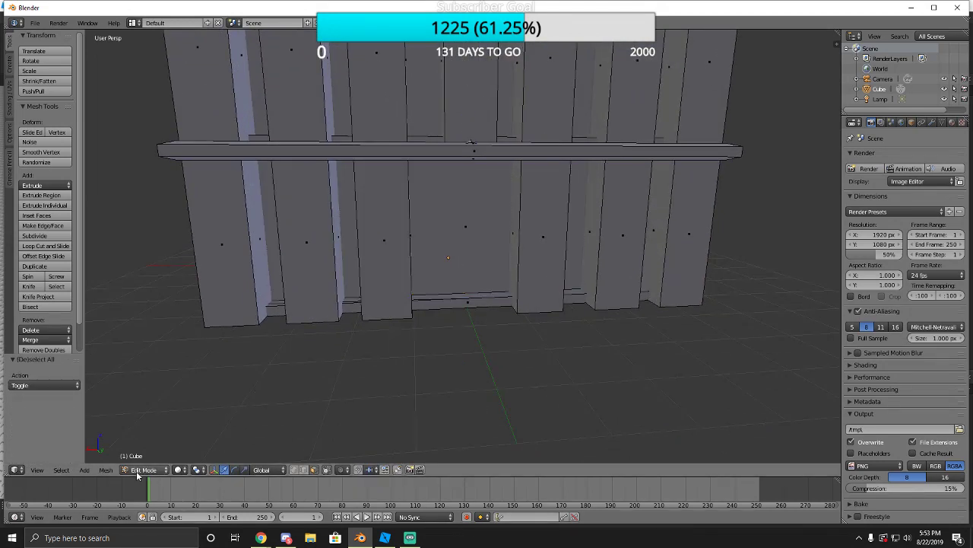
# Examine the building's walls and ledges in Object Mode, ending close to the lowest ledge.
pyautogui.click(144, 469)
pyautogui.click(152, 460)
pyautogui.hotkey('shift', 'f')
pyautogui.press('s')
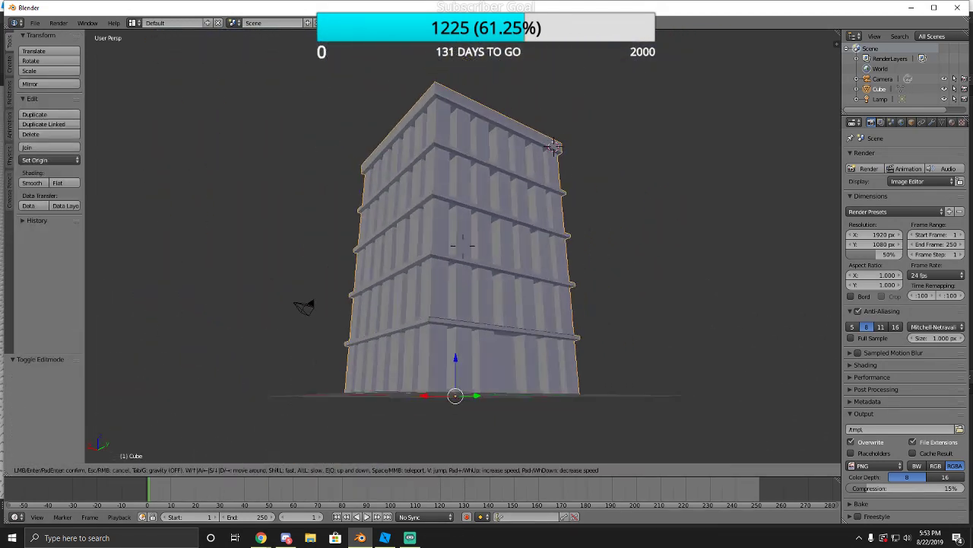
pyautogui.press('w')
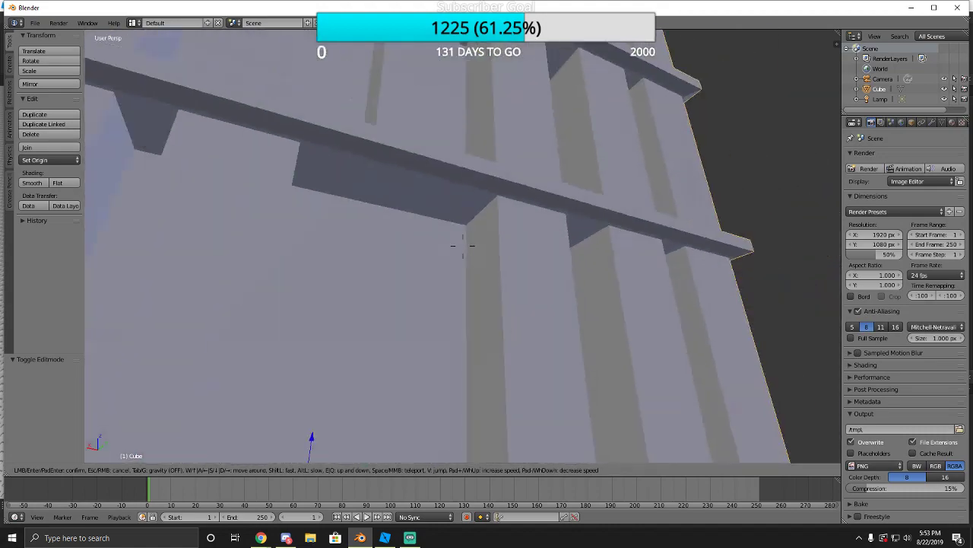
pyautogui.press('s')
pyautogui.press('w')
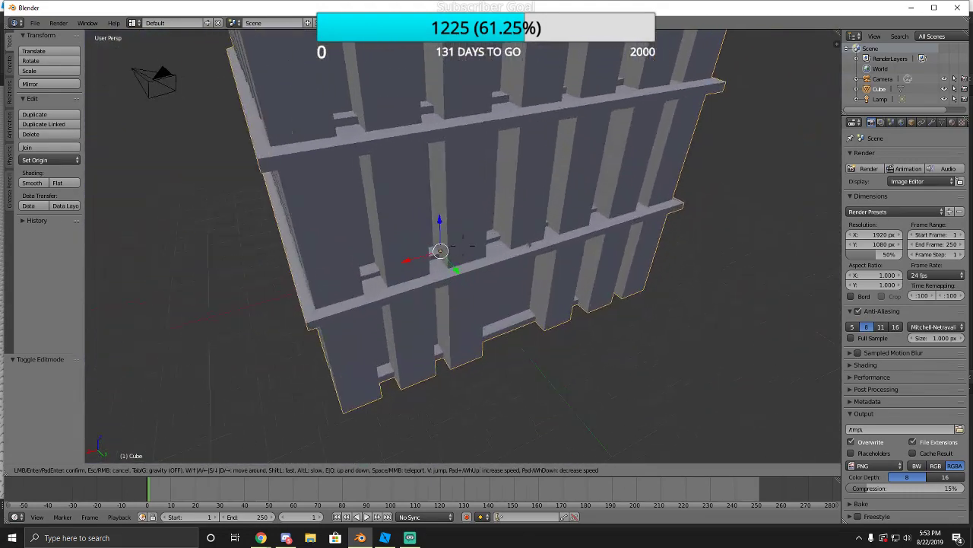
pyautogui.click(331, 330)
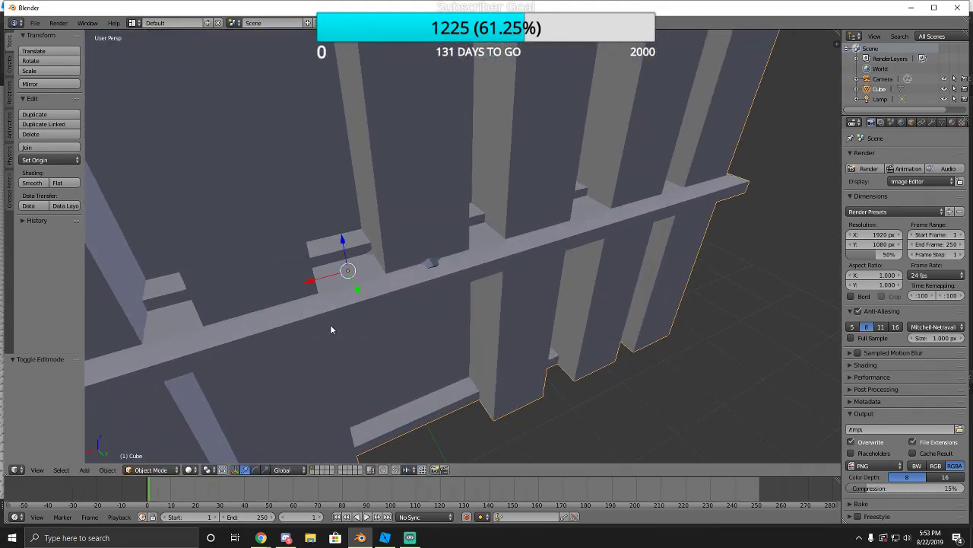
# In Edit Mode, delete the small stray triangular faces on top of the lowest ledge, using Only Faces.
pyautogui.click(138, 470)
pyautogui.click(155, 444)
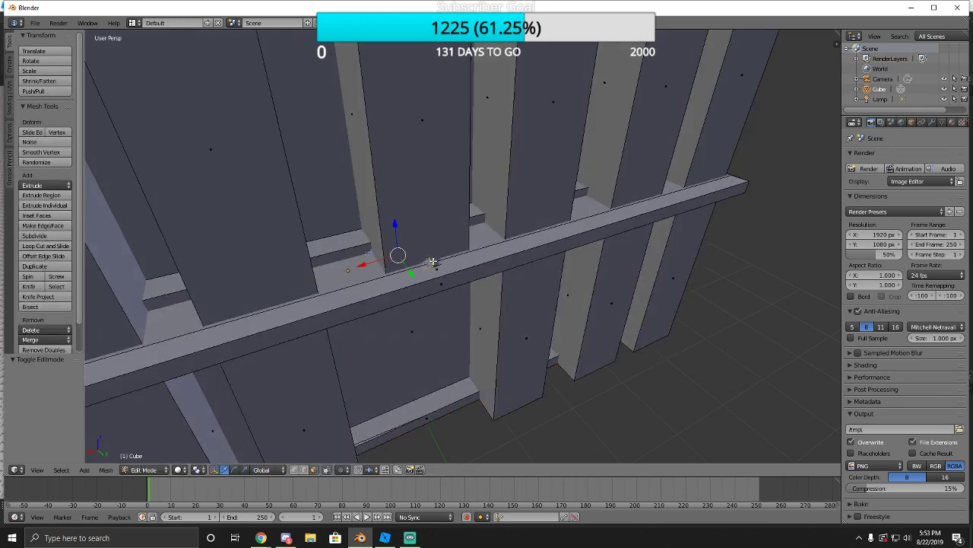
pyautogui.hotkey('shift', 'f')
pyautogui.press('w')
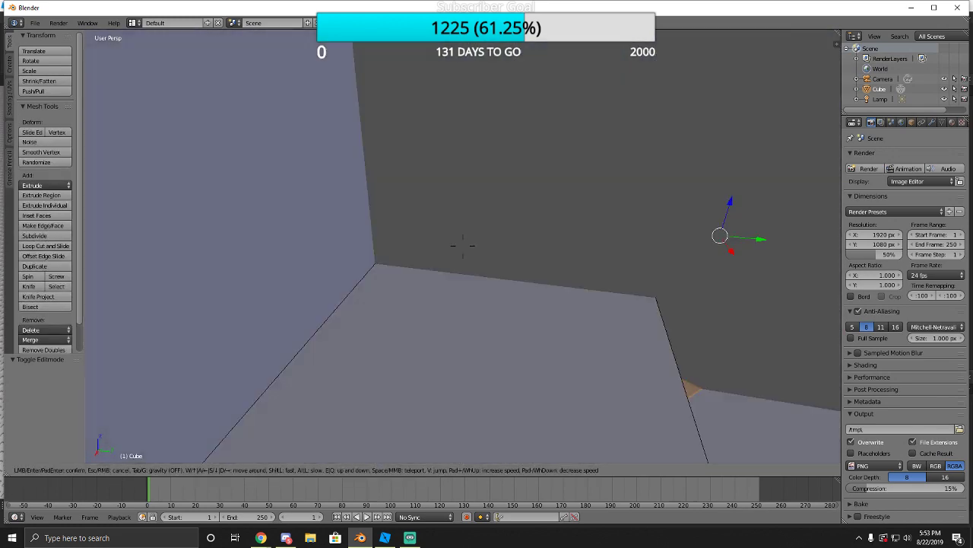
pyautogui.press('s')
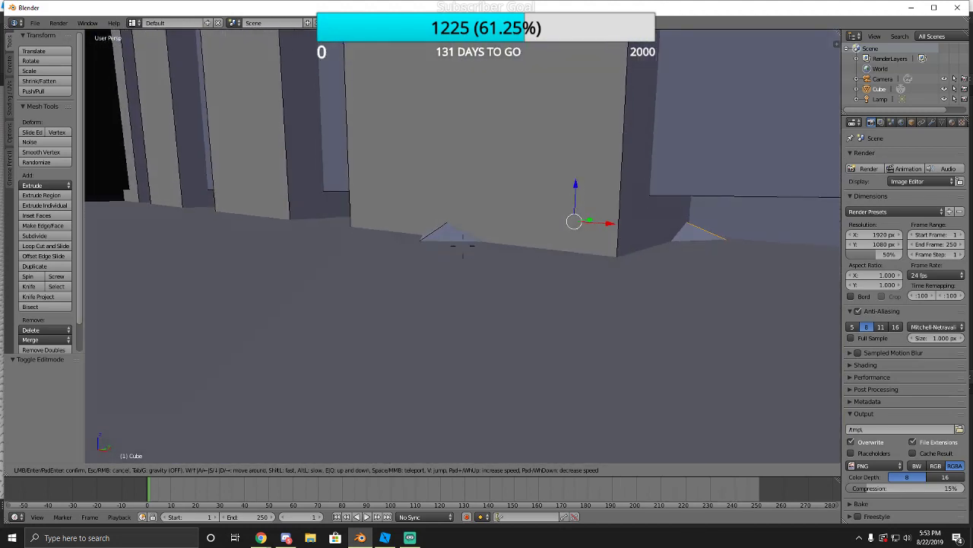
pyautogui.click(462, 246)
pyautogui.hotkey('shift', 'f')
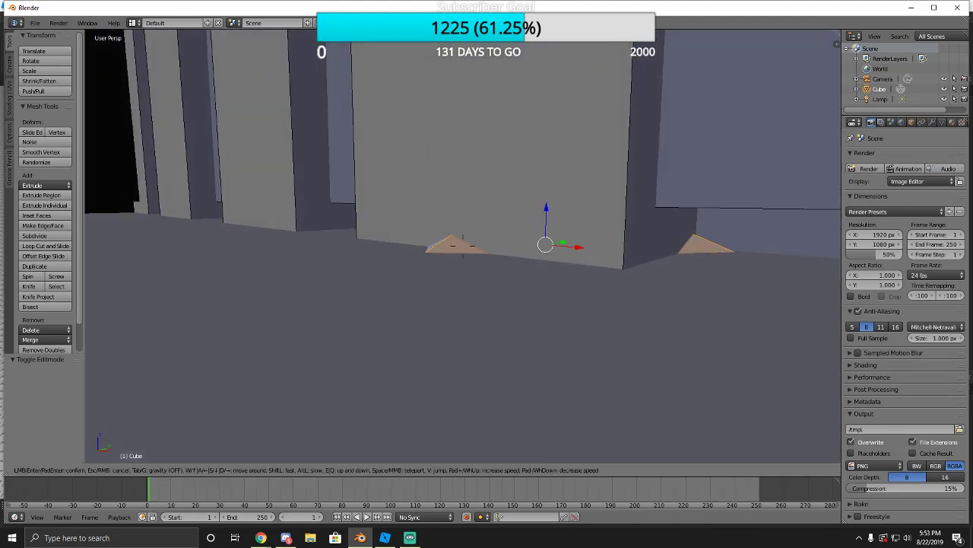
pyautogui.press('w')
pyautogui.press('s')
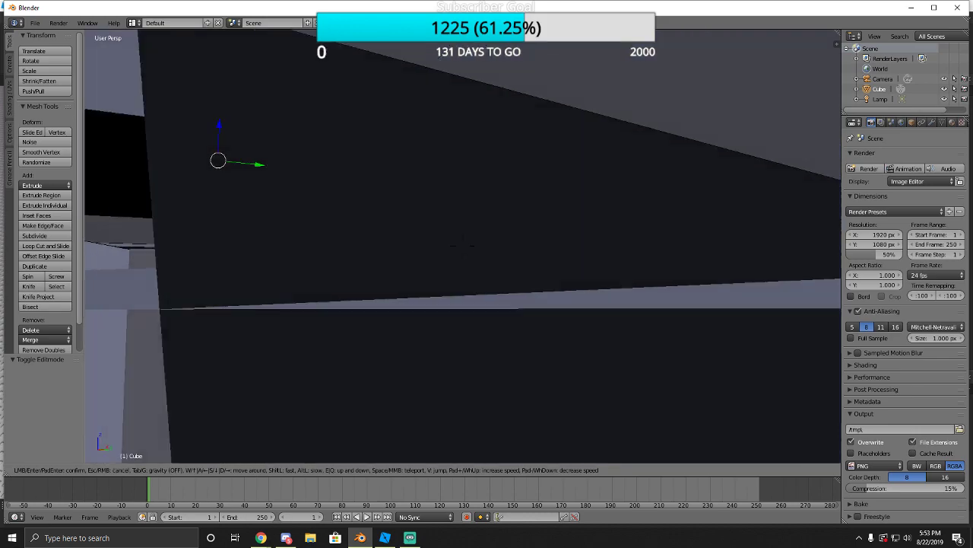
pyautogui.press('w')
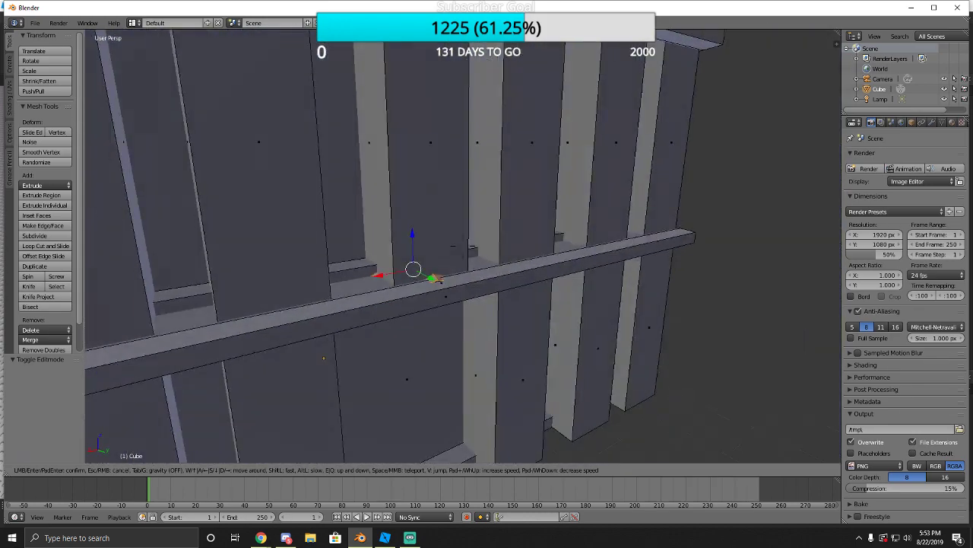
pyautogui.click(462, 245)
pyautogui.press('x')
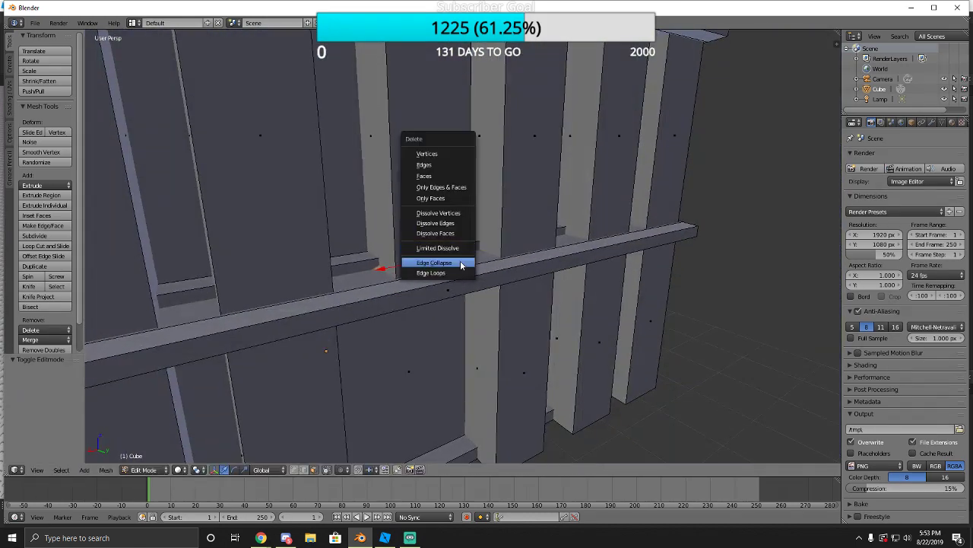
pyautogui.click(430, 198)
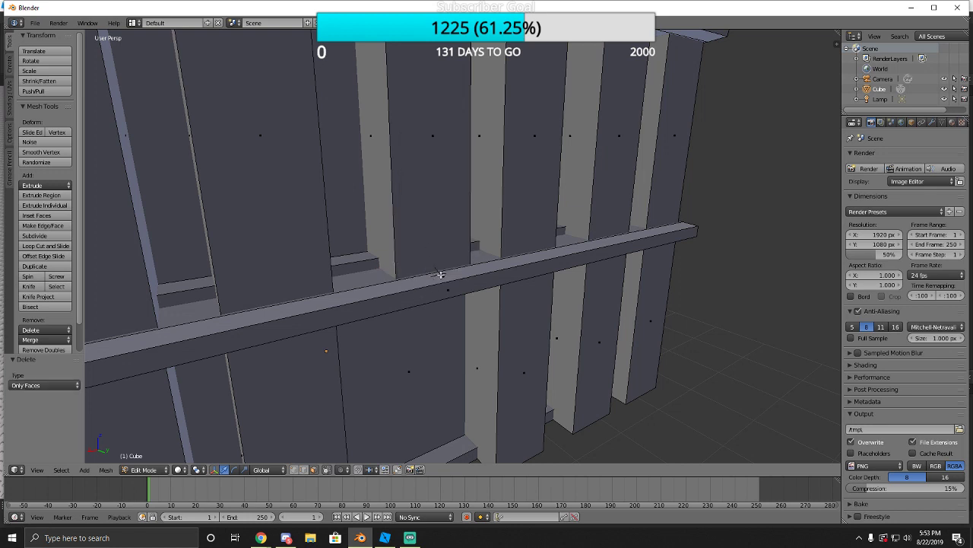
# Select the stray geometry left on the lowest ledge and delete it with Only Edges & Faces.
pyautogui.rightClick(440, 274)
pyautogui.rightClick(451, 268)
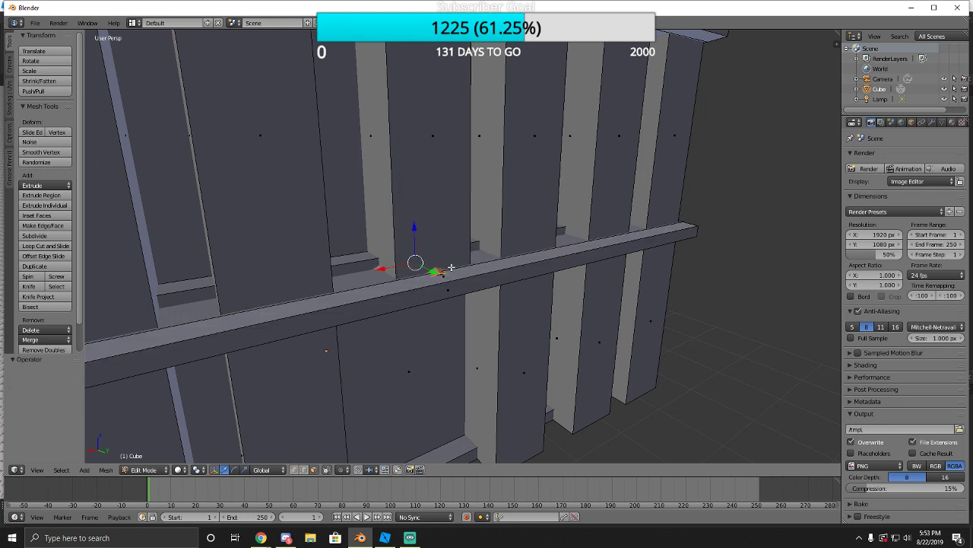
pyautogui.press('x')
pyautogui.click(448, 257)
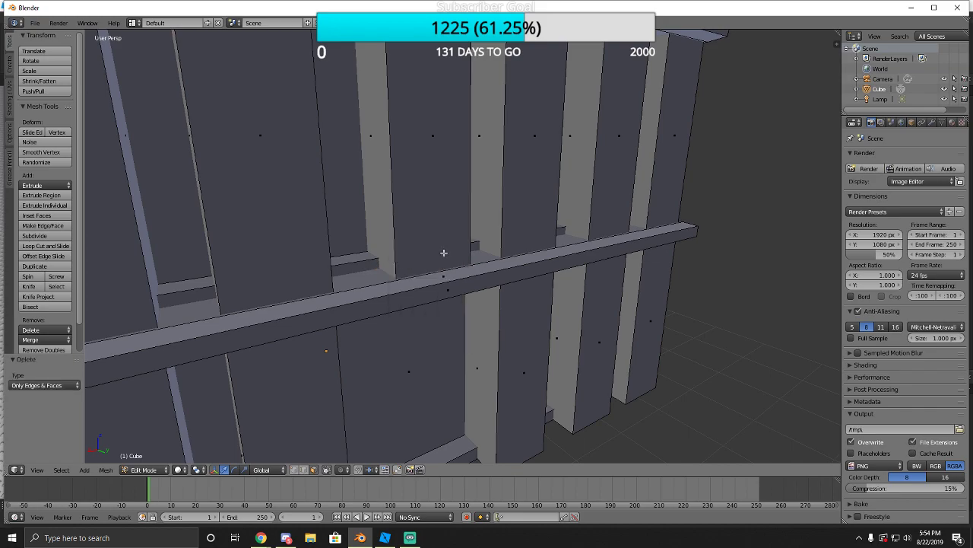
# Switch the building mesh back to Object Mode.
pyautogui.hotkey('shift', 'f')
pyautogui.press('s')
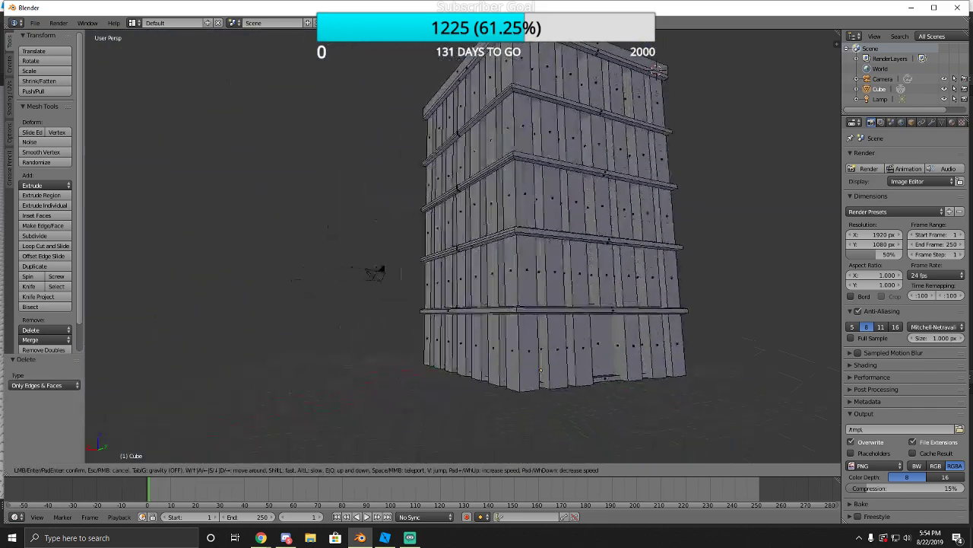
pyautogui.press('s')
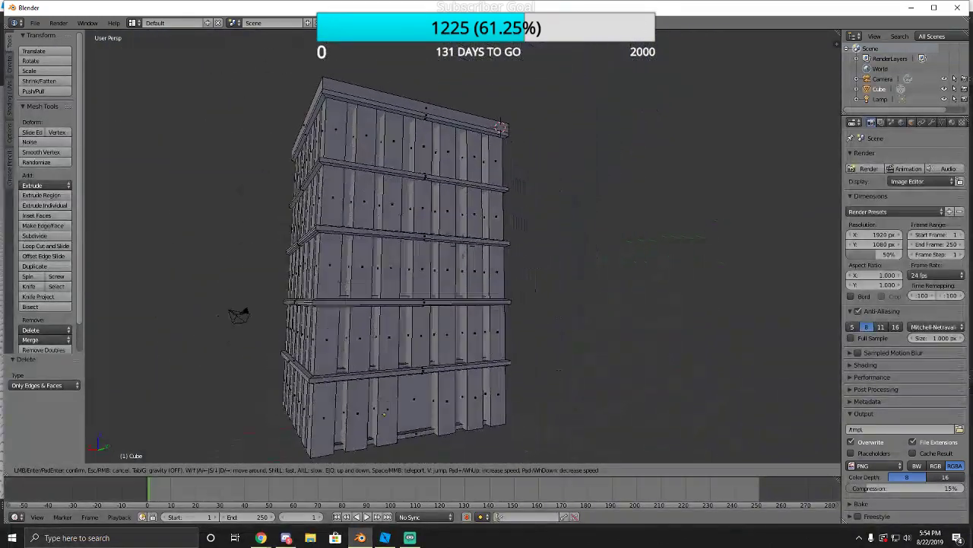
pyautogui.press('d')
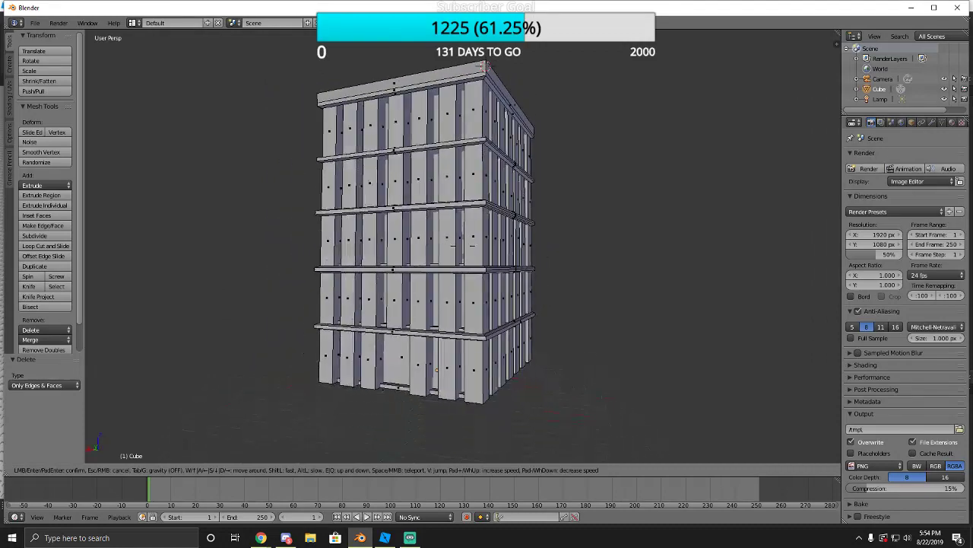
pyautogui.press('w')
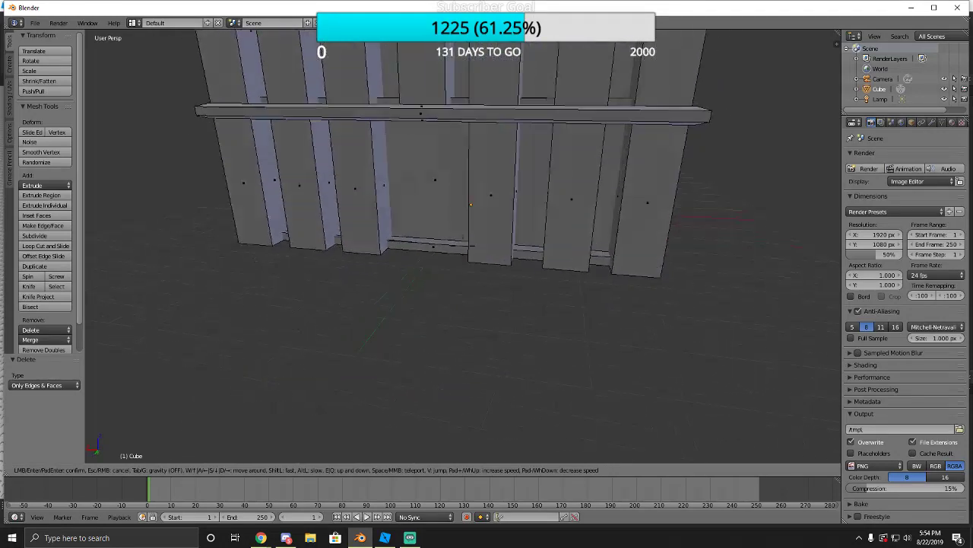
pyautogui.click(428, 289)
pyautogui.click(135, 471)
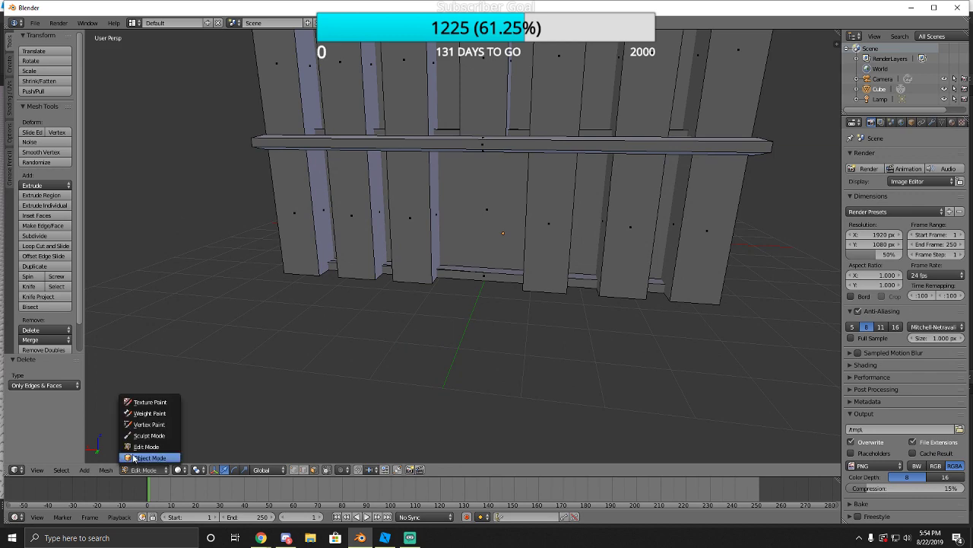
pyautogui.click(151, 459)
pyautogui.hotkey('shift', 'd')
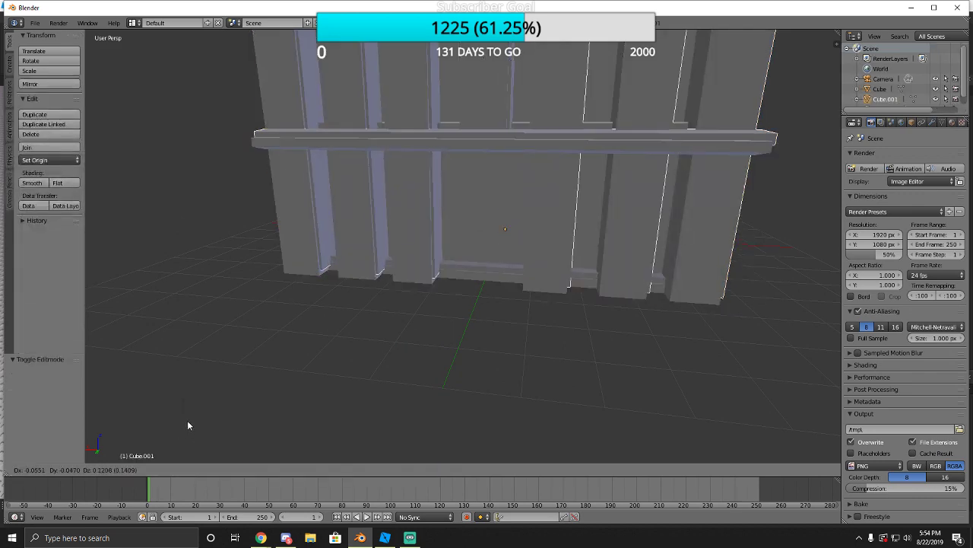
pyautogui.click(187, 419)
pyautogui.hotkey('ctrl', 'z')
# Deselect the building, place the 3D cursor on the front wall above the ground-floor entrance, and add a cube there.
pyautogui.hotkey('shift', 'f')
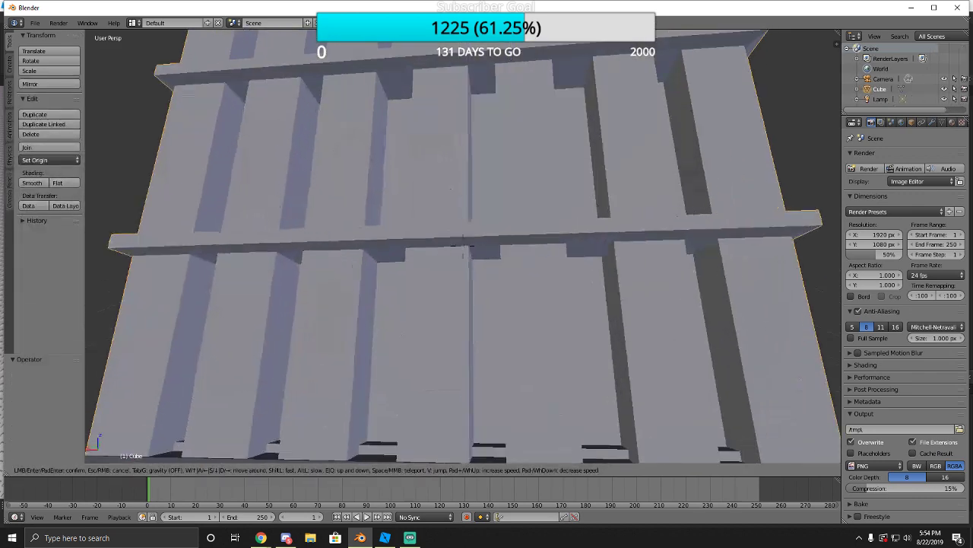
pyautogui.press('w')
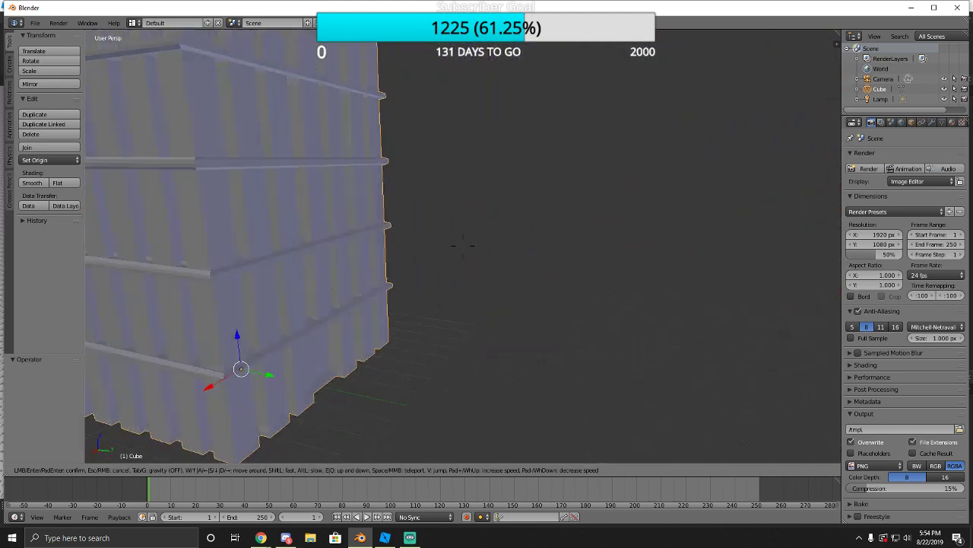
pyautogui.click(462, 245)
pyautogui.press('a')
pyautogui.scroll(1, 318, 316)
pyautogui.rightClick(318, 317)
pyautogui.click(318, 318)
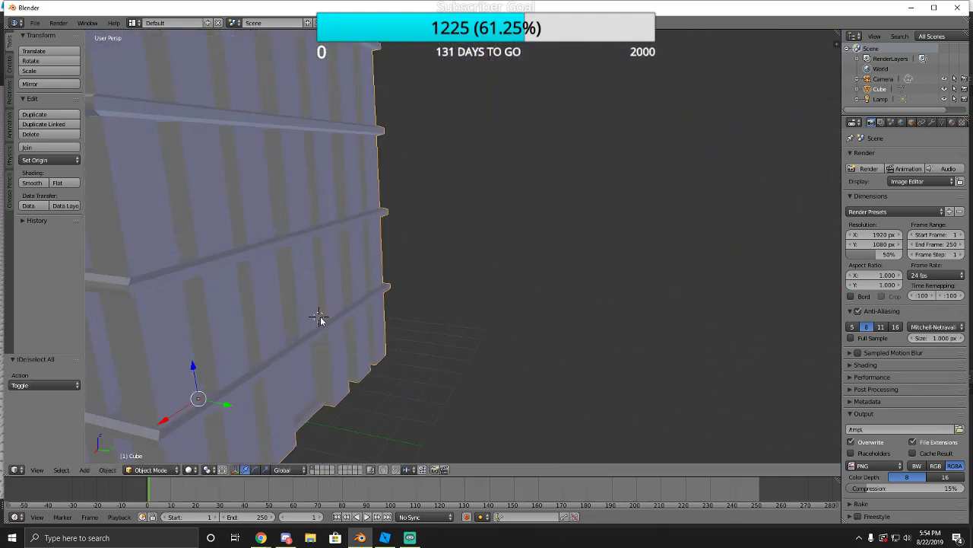
pyautogui.press('a')
pyautogui.scroll(-1, 331, 298)
pyautogui.click(9, 65)
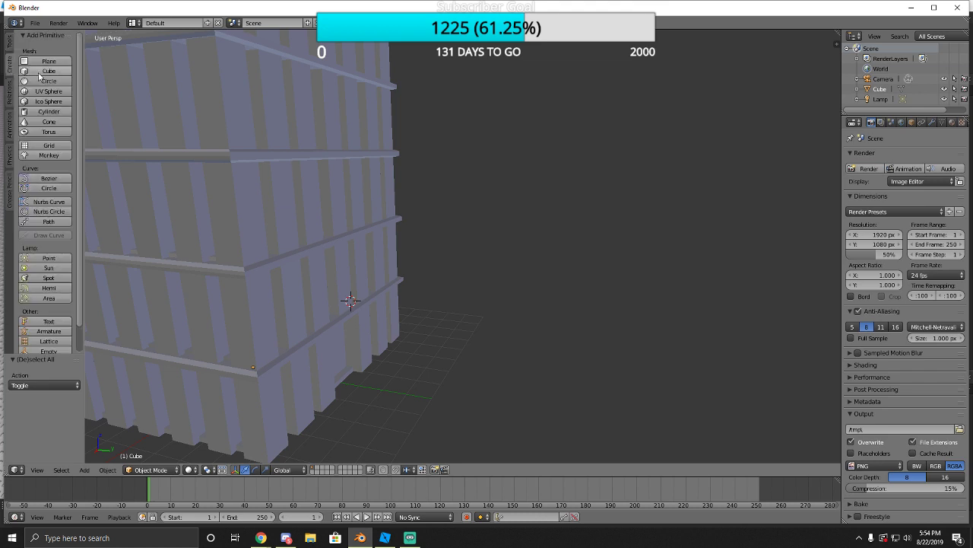
pyautogui.click(49, 71)
# Move the cube out from the front wall by 4.8 along Y, and by a further 0.622.
pyautogui.moveTo(380, 267); pyautogui.dragTo(395, 273, button='middle')
pyautogui.press('g')
pyautogui.press('y')
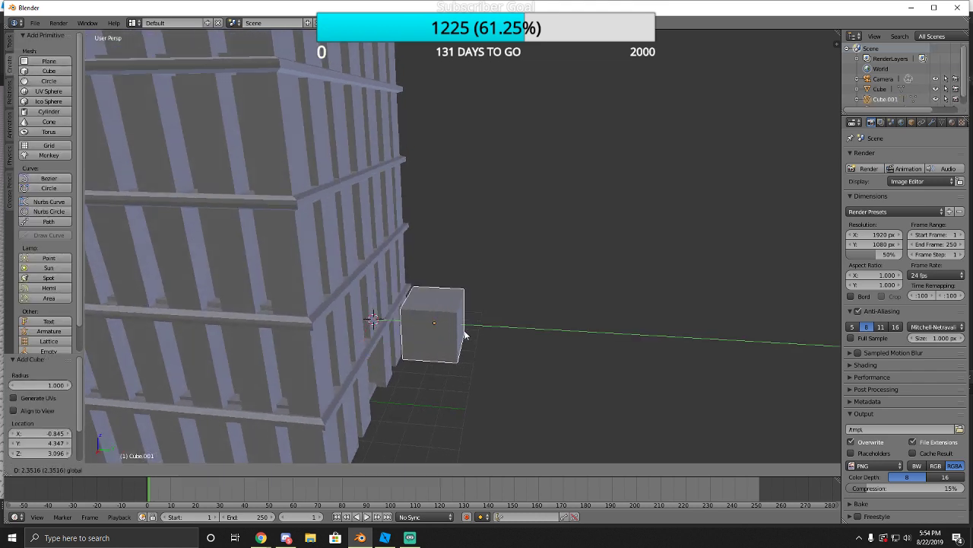
pyautogui.press('Return')
pyautogui.hotkey('shift', 'f')
pyautogui.press('d')
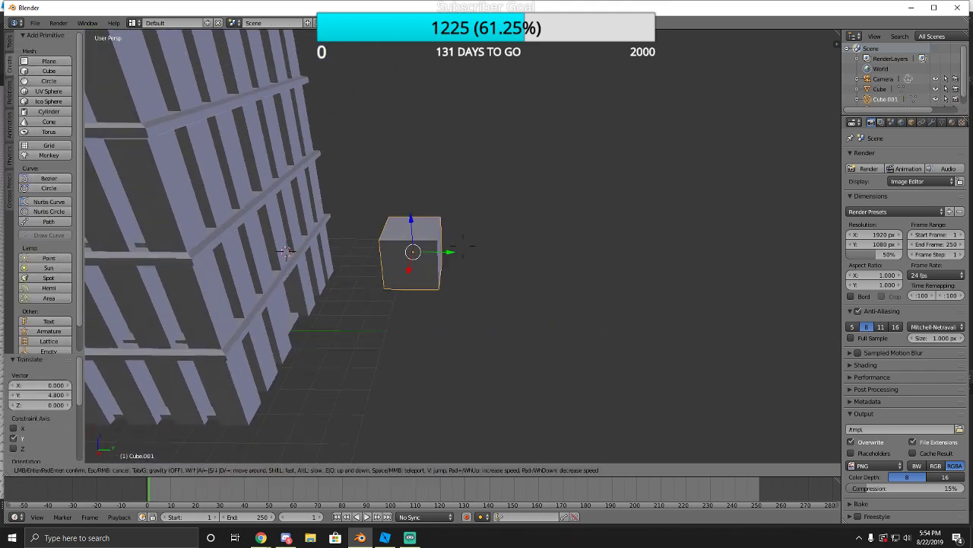
pyautogui.press('w')
pyautogui.press('Return')
pyautogui.moveTo(414, 256); pyautogui.dragTo(439, 256)
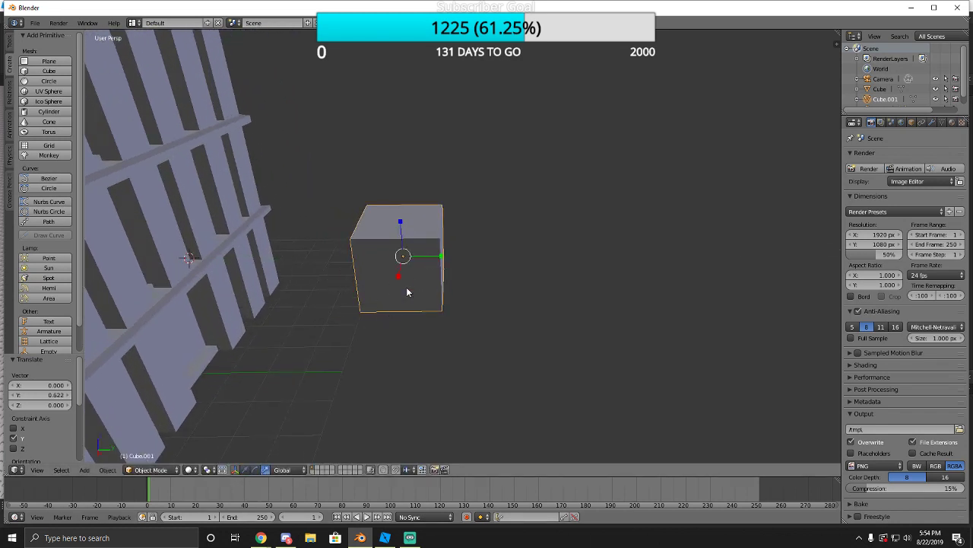
# Scale the cube into an upright slab, by 0.123 along X and 2.275 along Z.
pyautogui.press('s')
pyautogui.press('x')
pyautogui.click(402, 257)
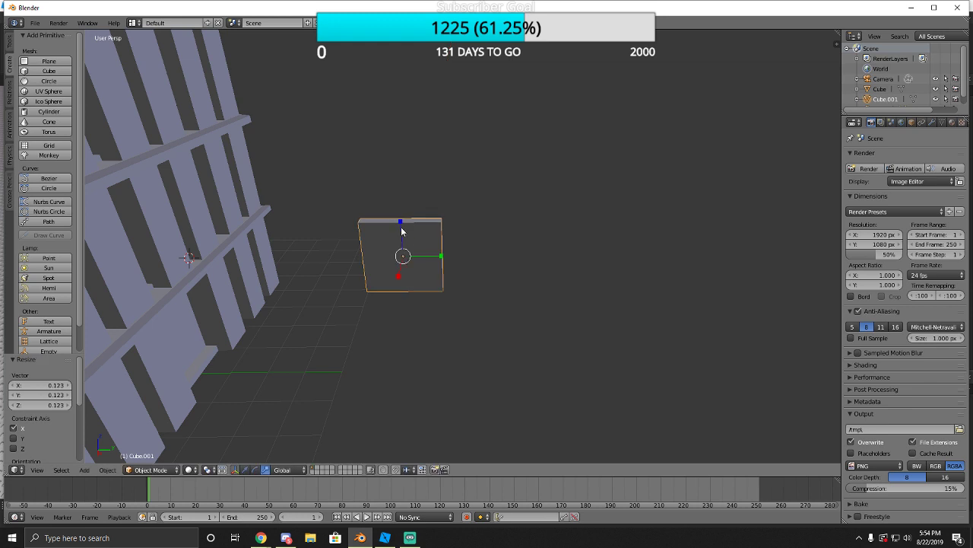
pyautogui.press('s')
pyautogui.press('z')
pyautogui.click(406, 190)
# Widen the slab along Y and scale it by 1.267 along Z.
pyautogui.press('s')
pyautogui.press('y')
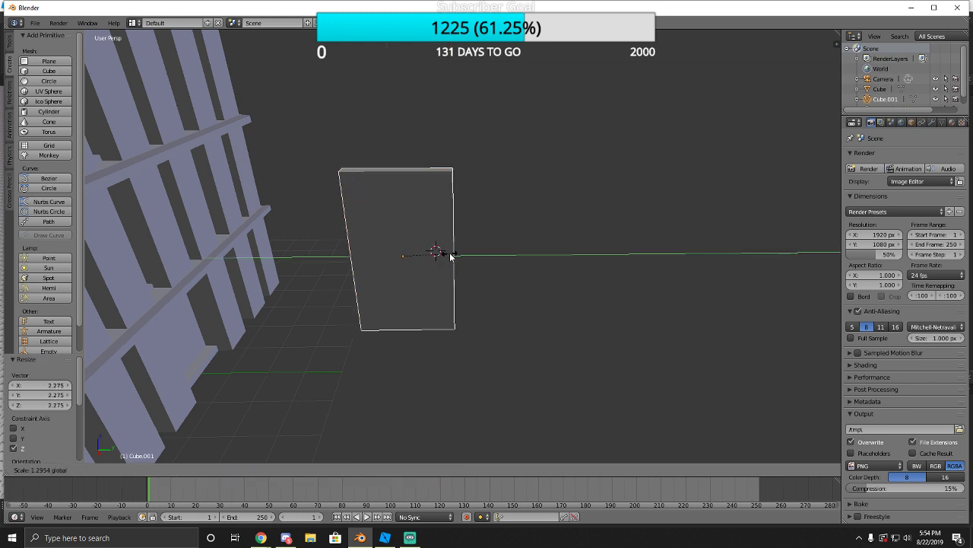
pyautogui.click(441, 255)
pyautogui.moveTo(395, 330); pyautogui.dragTo(450, 257, button='middle')
pyautogui.press('s')
pyautogui.press('z')
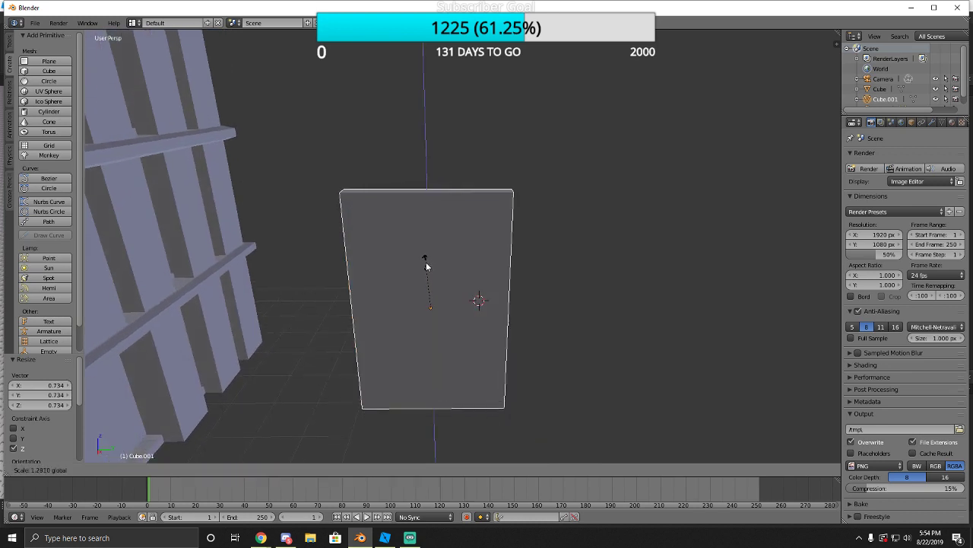
pyautogui.click(426, 263)
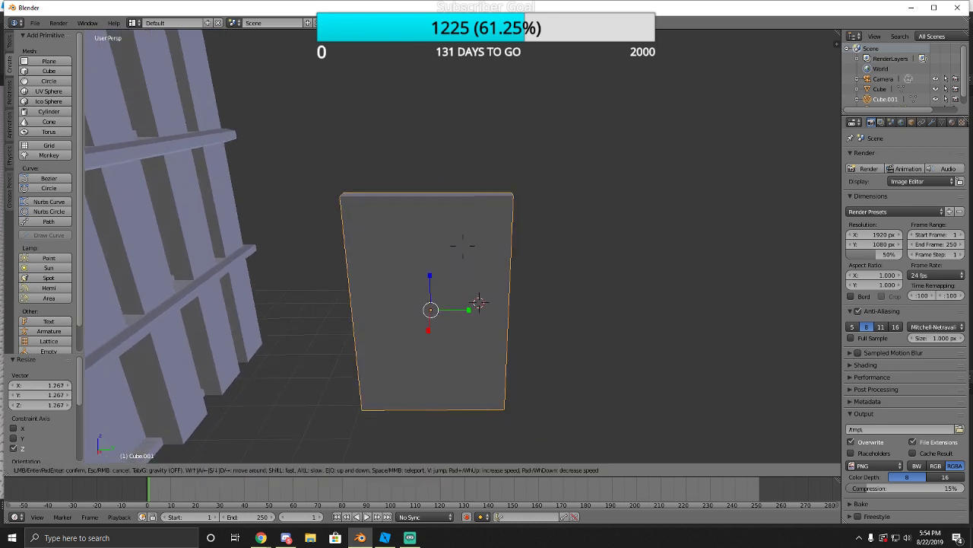
# Try rotating the slab 90° in the view plane, undo it, and cancel a rotation about the X axis.
pyautogui.moveTo(447, 310); pyautogui.dragTo(462, 247, button='middle')
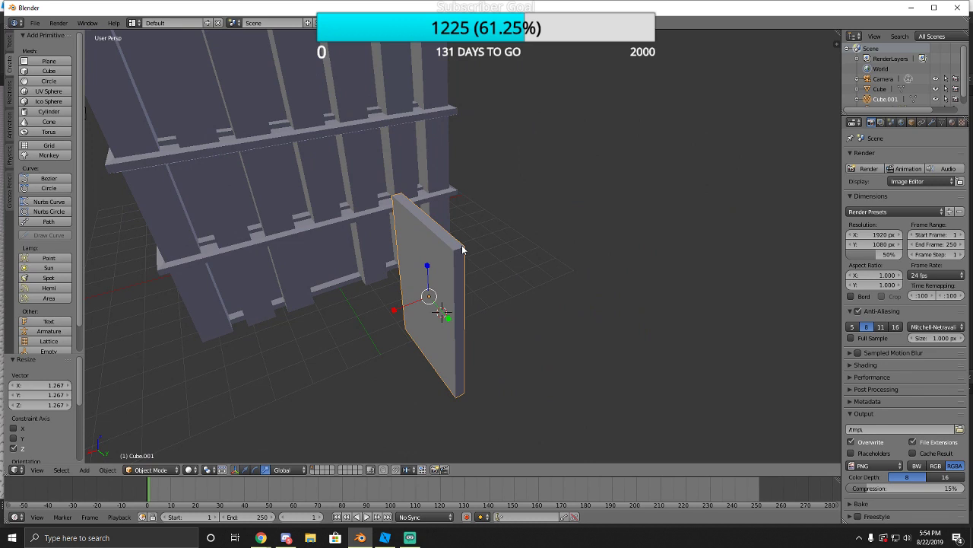
pyautogui.write('r90')
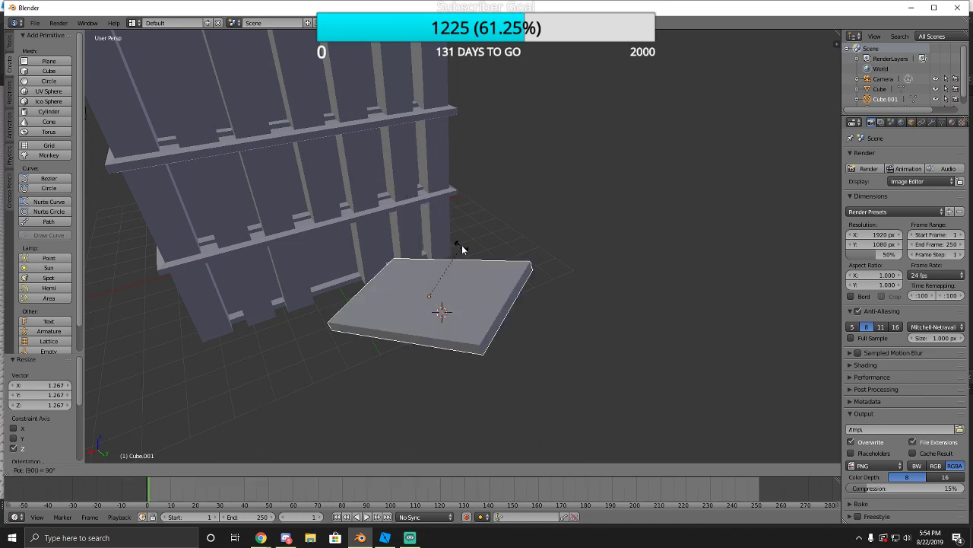
pyautogui.press('BackSpace')
pyautogui.press('Return')
pyautogui.hotkey('ctrl', 'z')
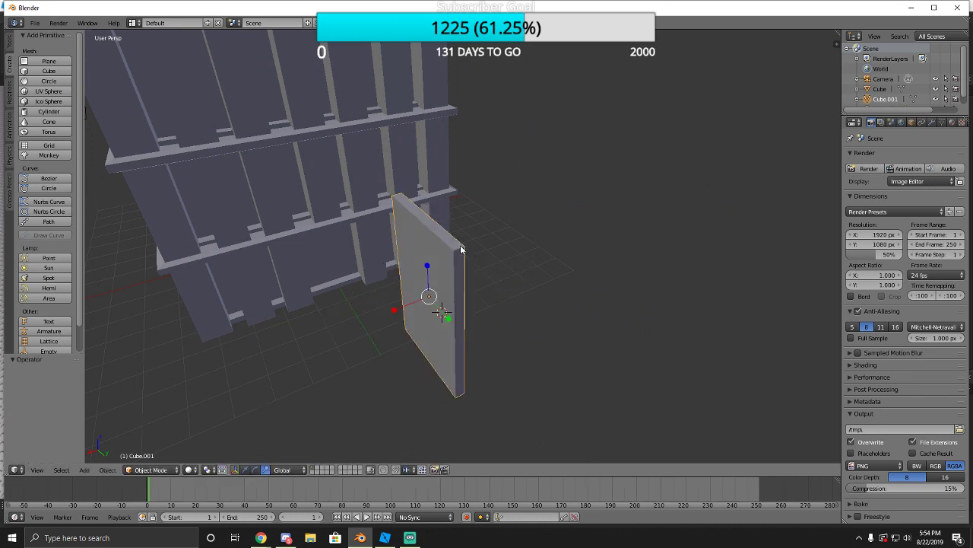
pyautogui.press('r')
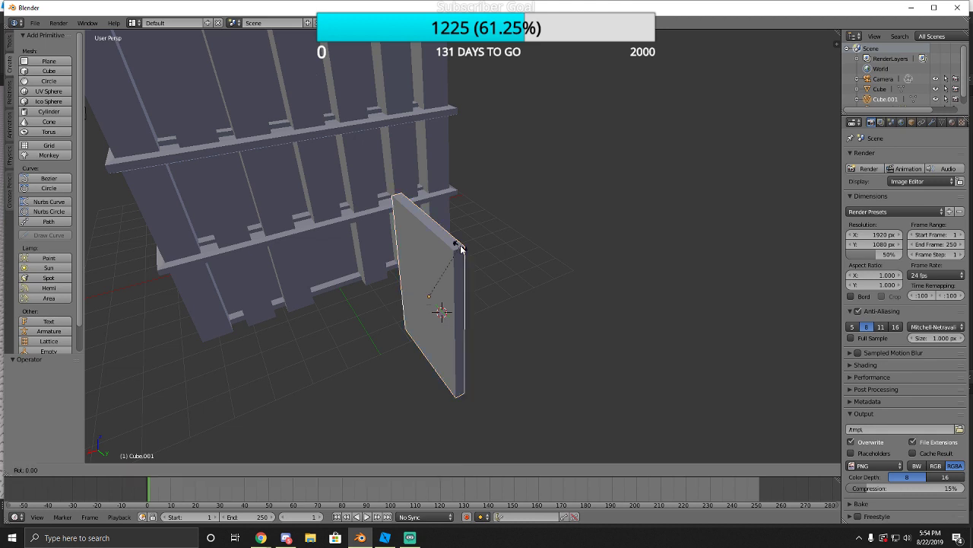
pyautogui.press('x')
pyautogui.press('Escape')
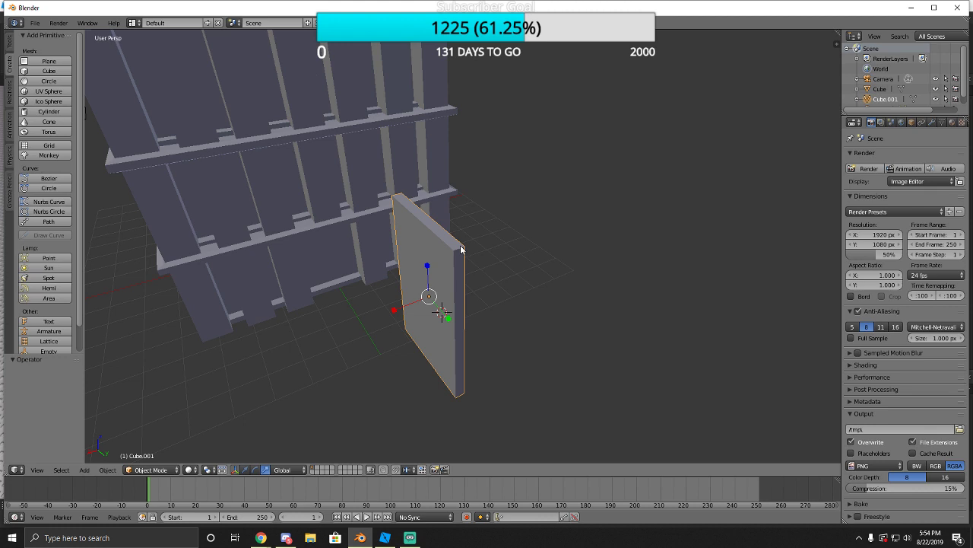
# Try rotating the slab 90° about the global Y axis, and undo it.
pyautogui.press('r')
pyautogui.write('y')
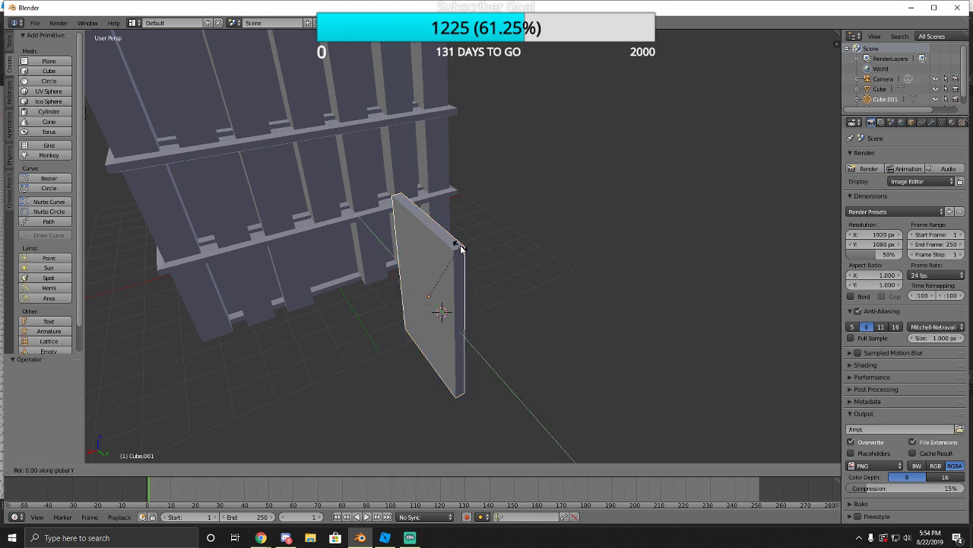
pyautogui.write('90')
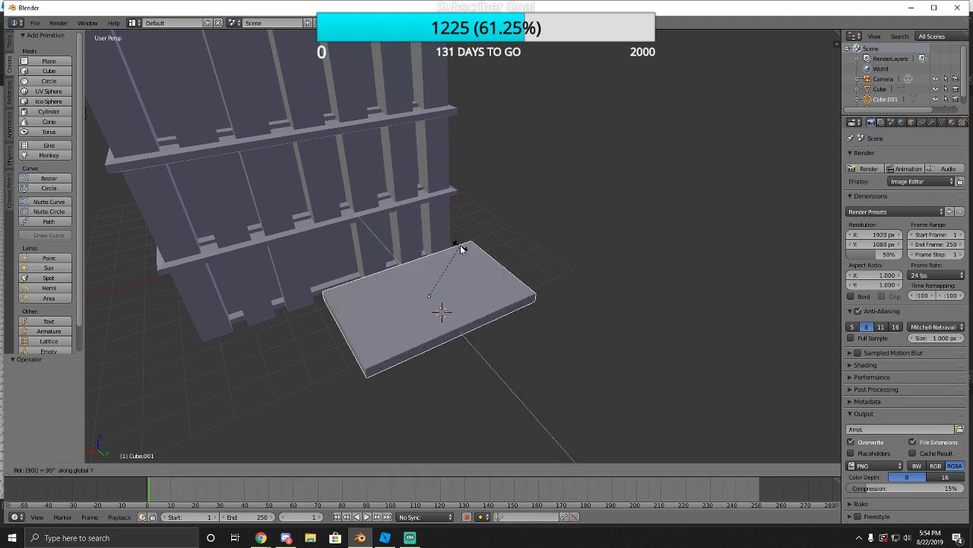
pyautogui.press('Return')
pyautogui.hotkey('ctrl', 'z')
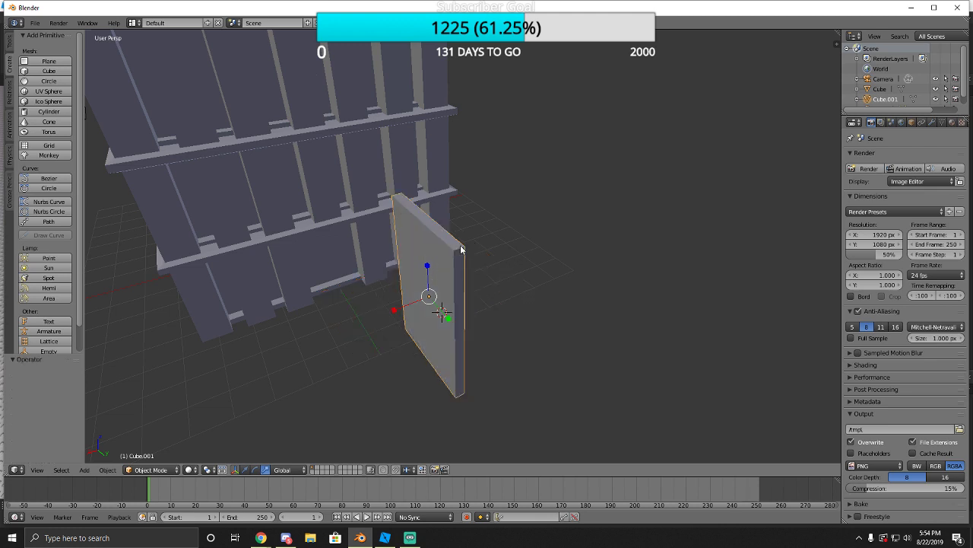
# Try rotating the slab 190° about the global Z axis and by a further 1.32° freehand, and undo both rotations.
pyautogui.press('r')
pyautogui.click(460, 249)
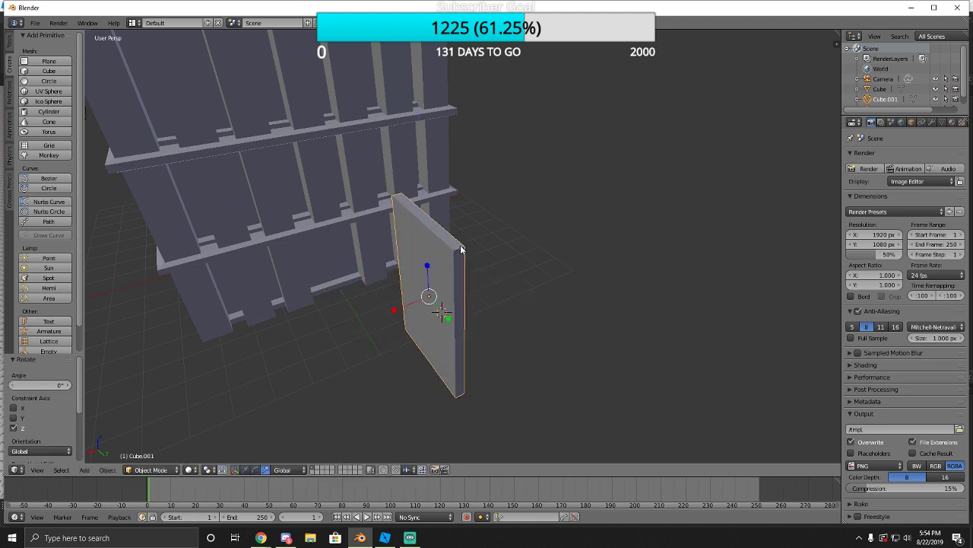
pyautogui.press('r')
pyautogui.press('z')
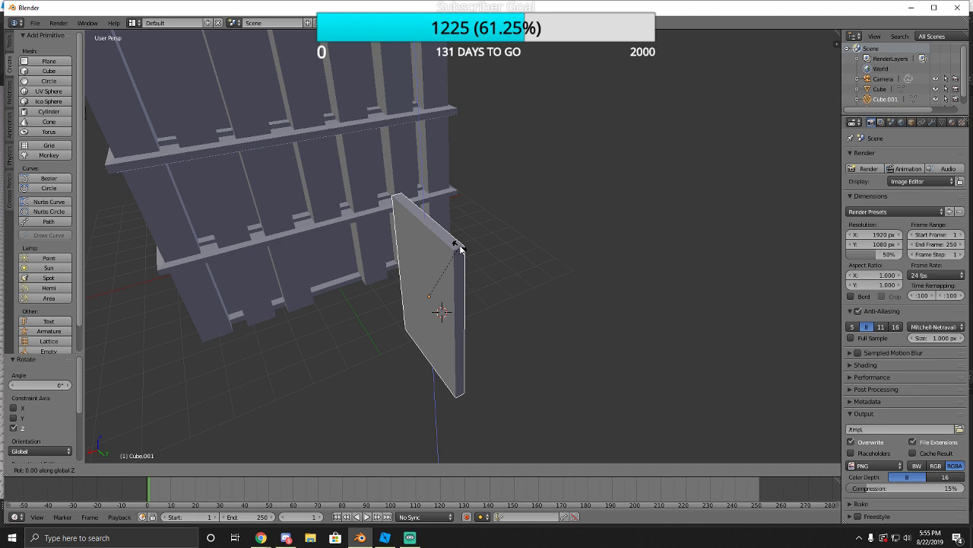
pyautogui.write('1801')
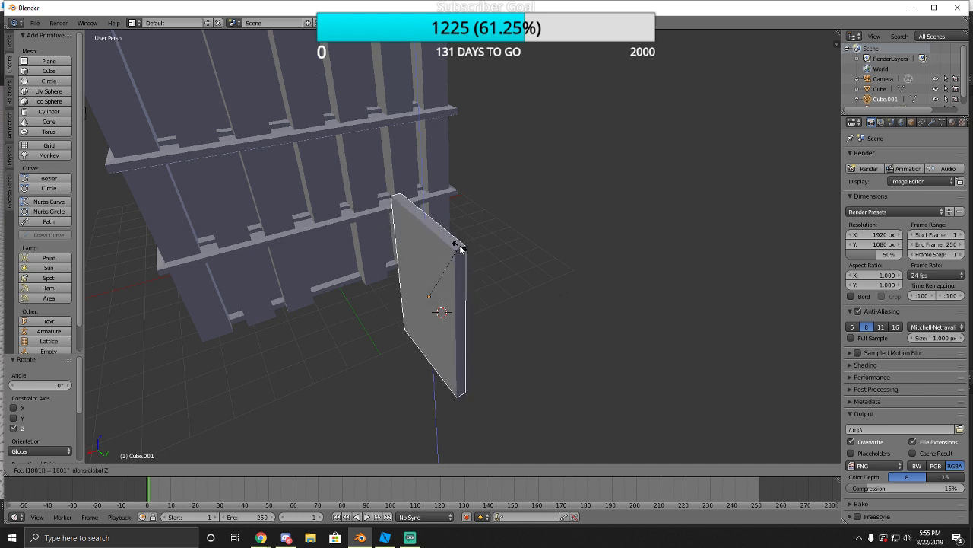
pyautogui.press('BackSpace')
pyautogui.press('BackSpace')
pyautogui.write('90')
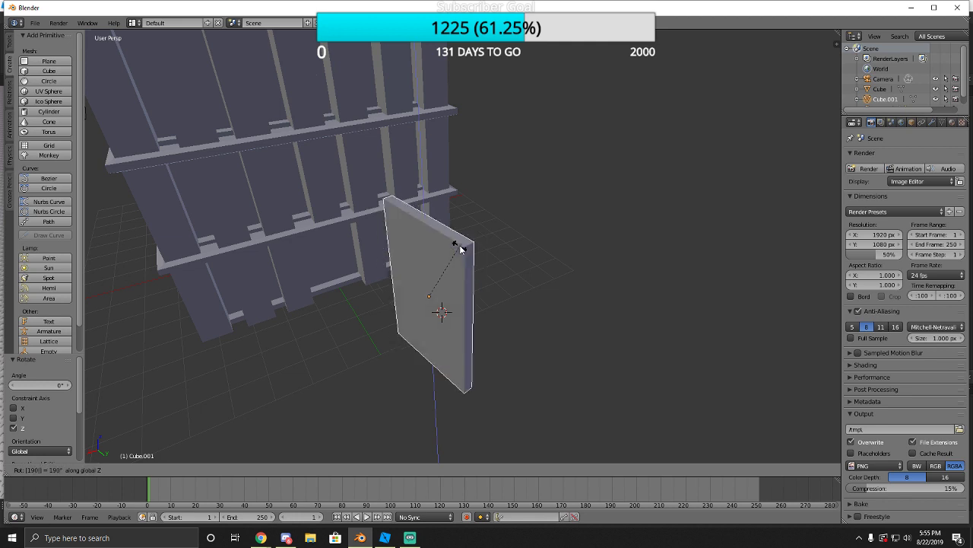
pyautogui.press('Return')
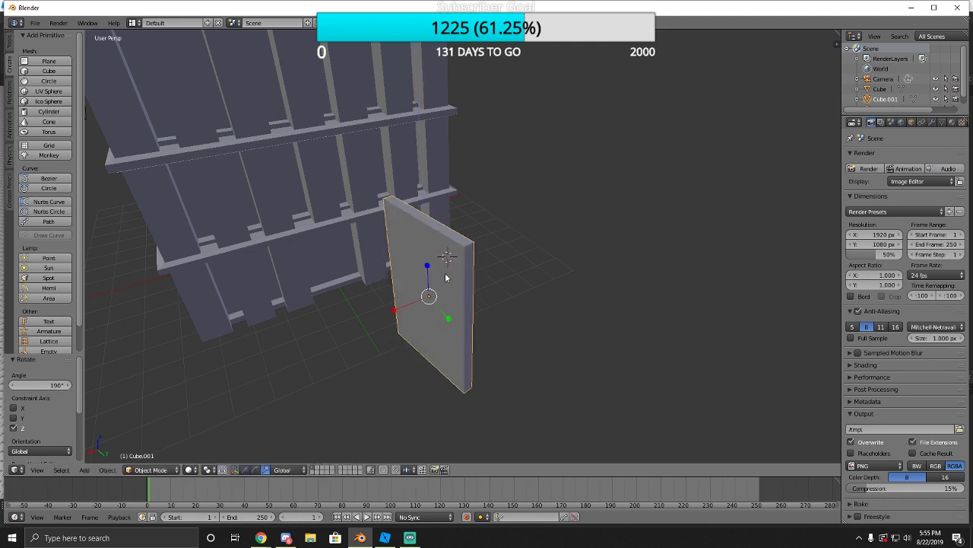
pyautogui.press('r')
pyautogui.click(430, 321)
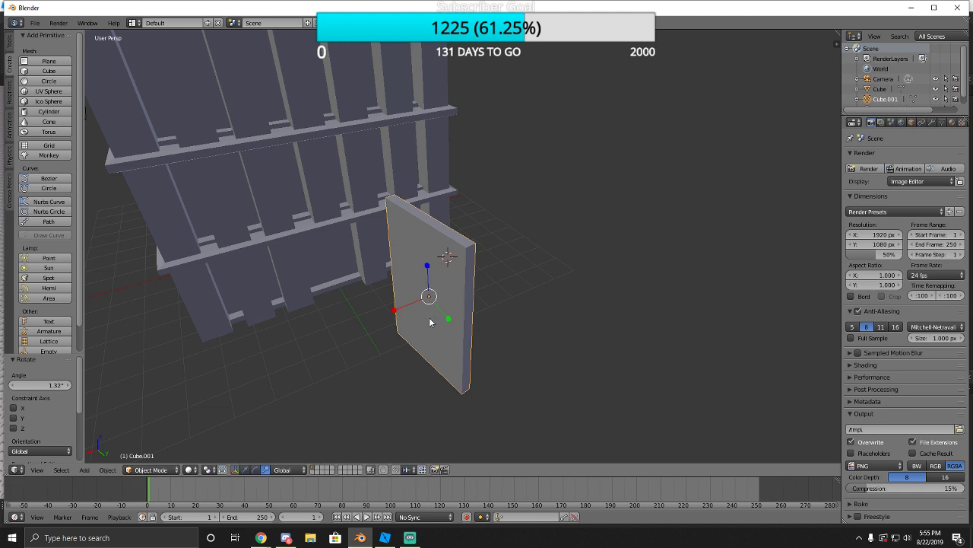
pyautogui.hotkey('ctrl', 'z')
pyautogui.hotkey('ctrl', 'z')
# Rotate the slab 90° about the Z axis so it faces the front wall, and scale it by 0.773 along Z.
pyautogui.write('r')
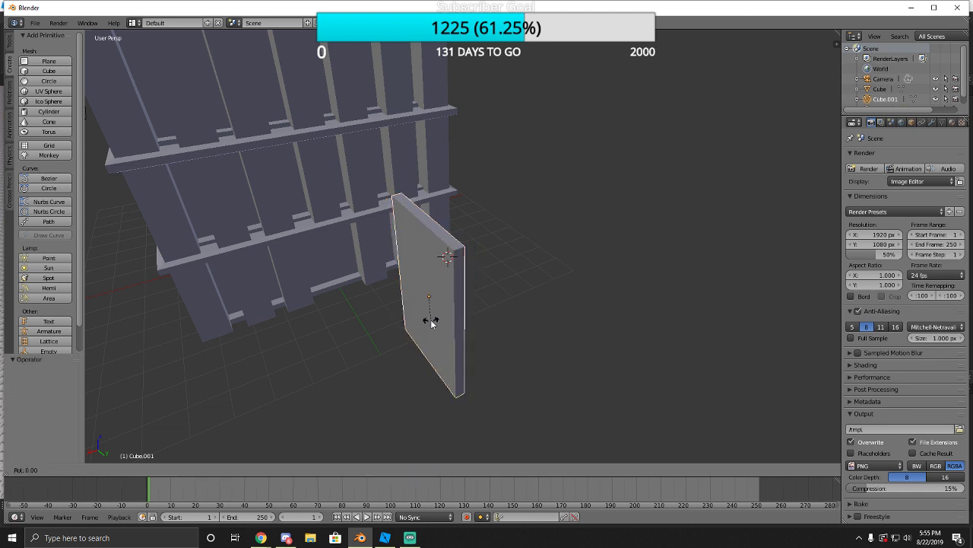
pyautogui.write('90')
pyautogui.press('Return')
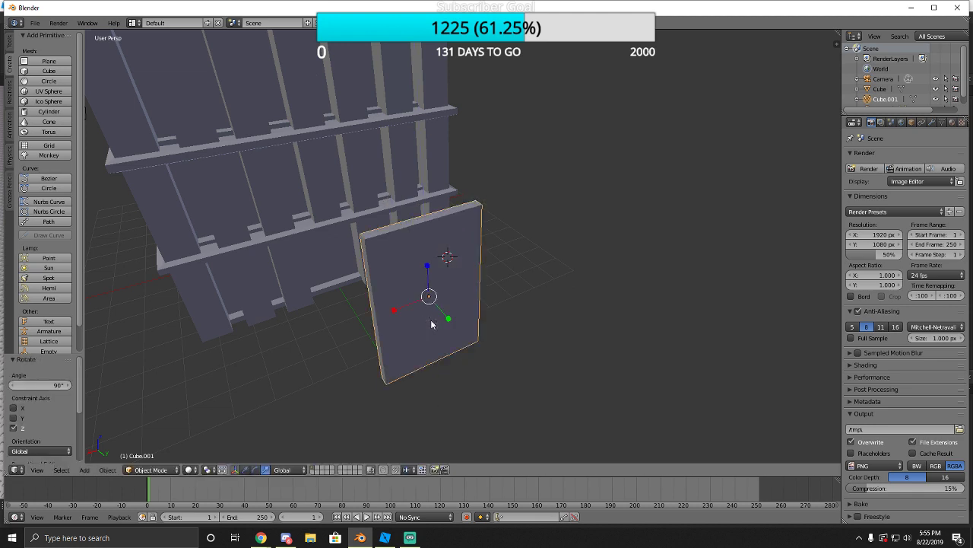
pyautogui.moveTo(430, 320); pyautogui.dragTo(464, 250, button='middle')
pyautogui.press('s')
pyautogui.click(408, 210)
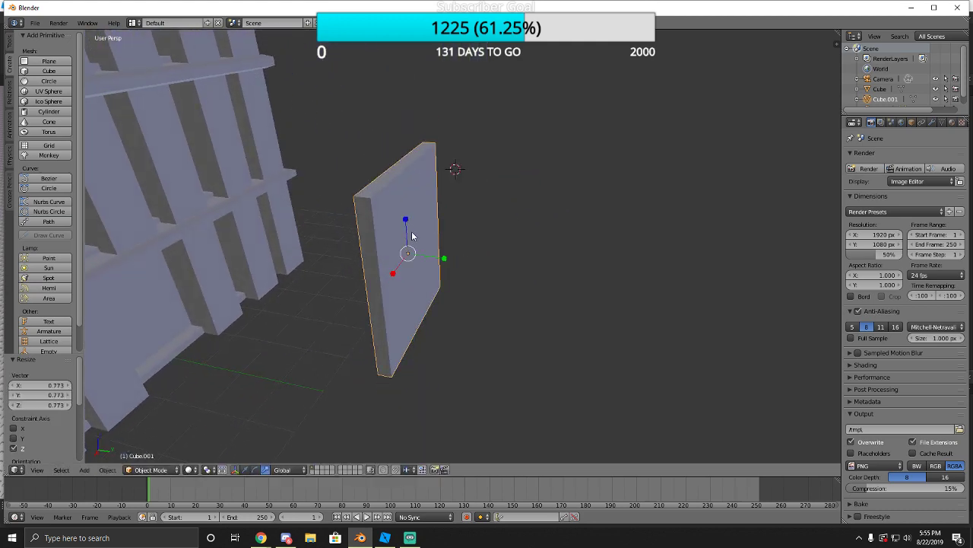
# Move the slab back to the front wall by -5.491 along Y and lower it by 1.544 along Z.
pyautogui.moveTo(408, 210); pyautogui.dragTo(403, 370, button='middle')
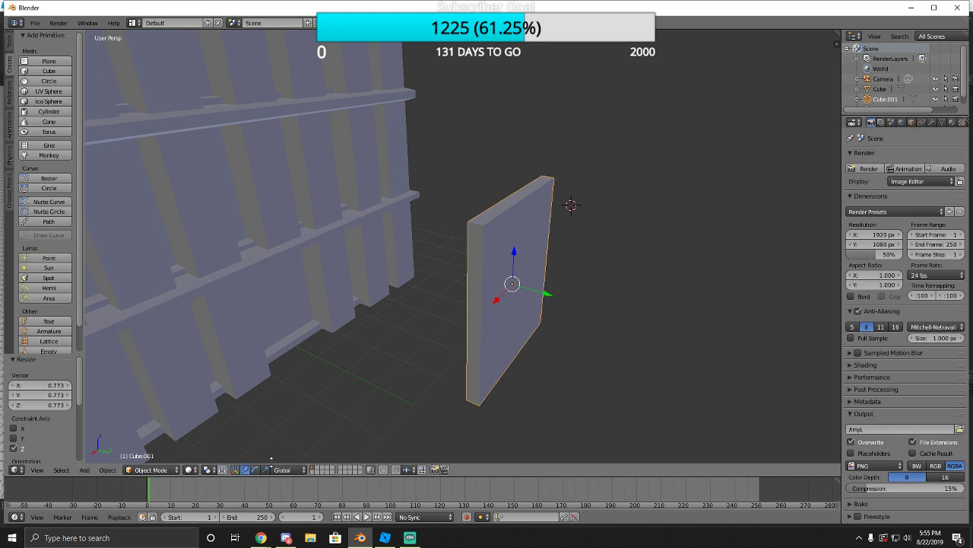
pyautogui.press('g')
pyautogui.press('y')
pyautogui.click(327, 257)
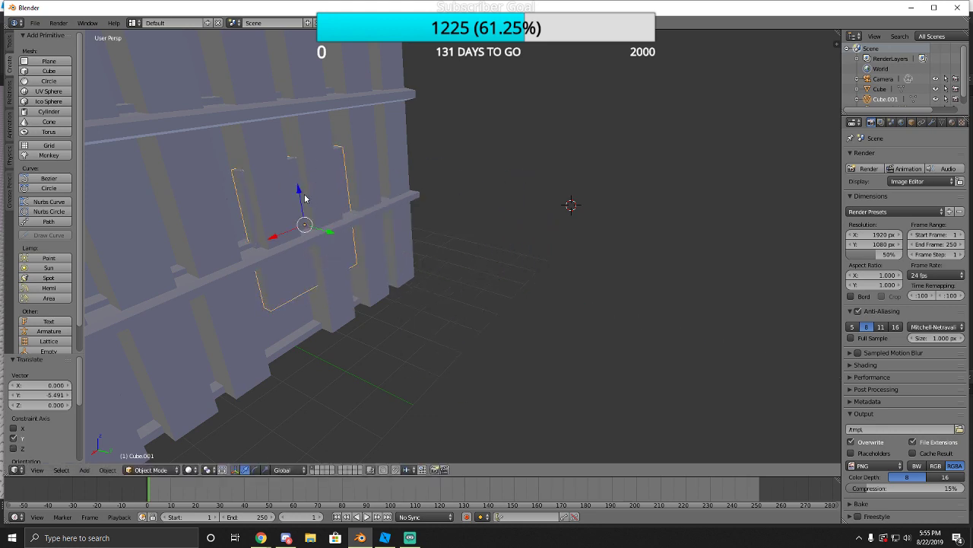
pyautogui.press('g')
pyautogui.press('y')
pyautogui.click(300, 263)
# Shift the slab along X towards the ground-floor entrance and scale it uniformly by 0.552.
pyautogui.hotkey('shift', 'f')
pyautogui.press('d')
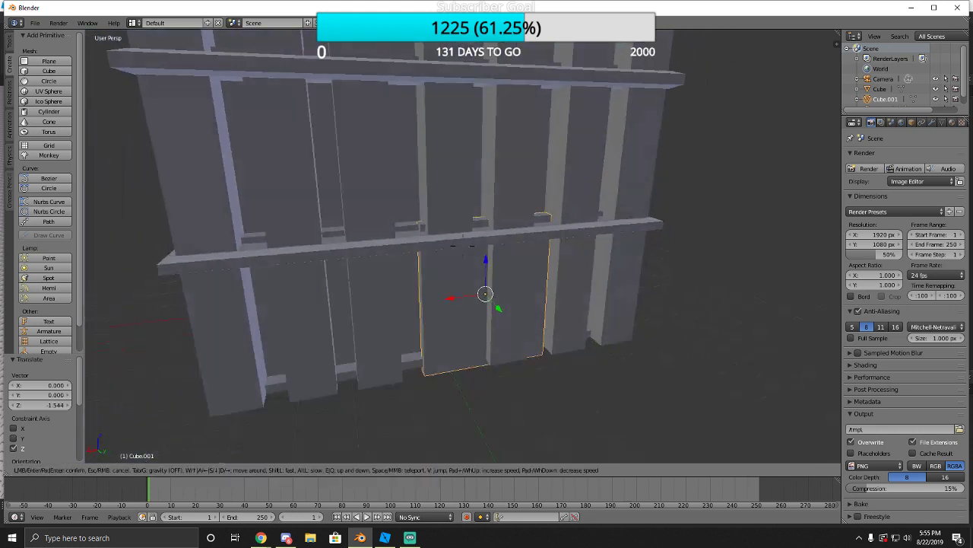
pyautogui.press('w')
pyautogui.press('s')
pyautogui.press('Return')
pyautogui.press('g')
pyautogui.press('x')
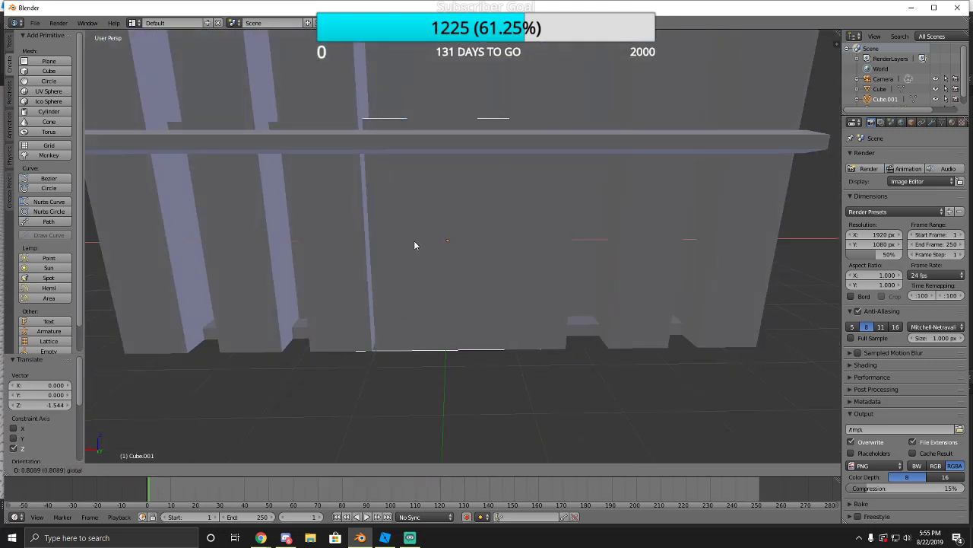
pyautogui.click(414, 257)
pyautogui.press('s')
pyautogui.click(435, 259)
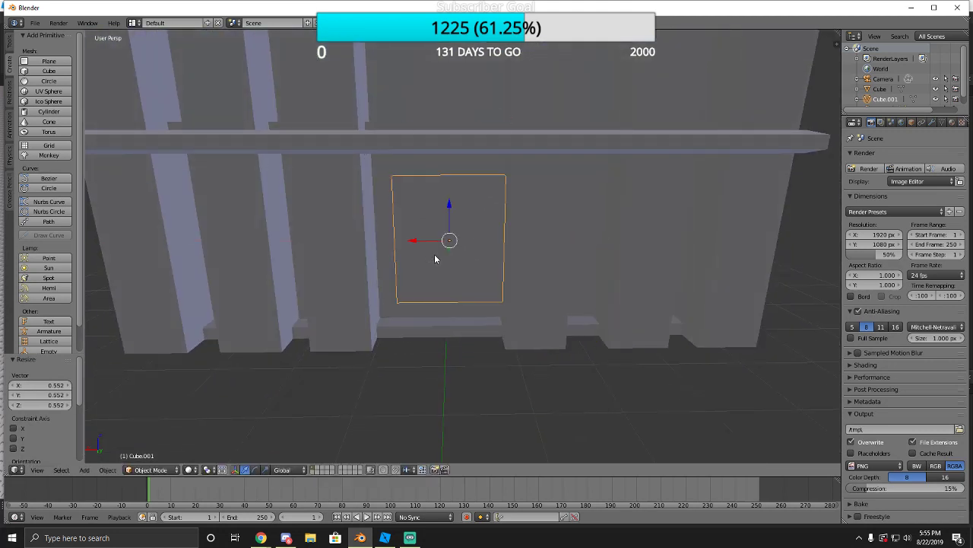
# Align the slab with the entrance opening by moving it 0.143 along X and -0.617 along Z.
pyautogui.press('g')
pyautogui.press('x')
pyautogui.click(424, 244)
pyautogui.press('g')
pyautogui.press('x')
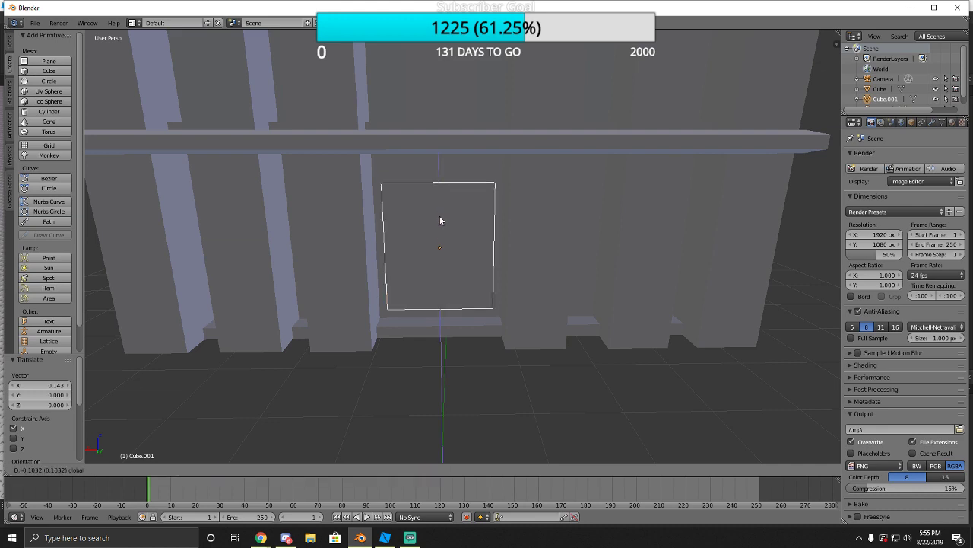
pyautogui.press('z')
pyautogui.click(438, 253)
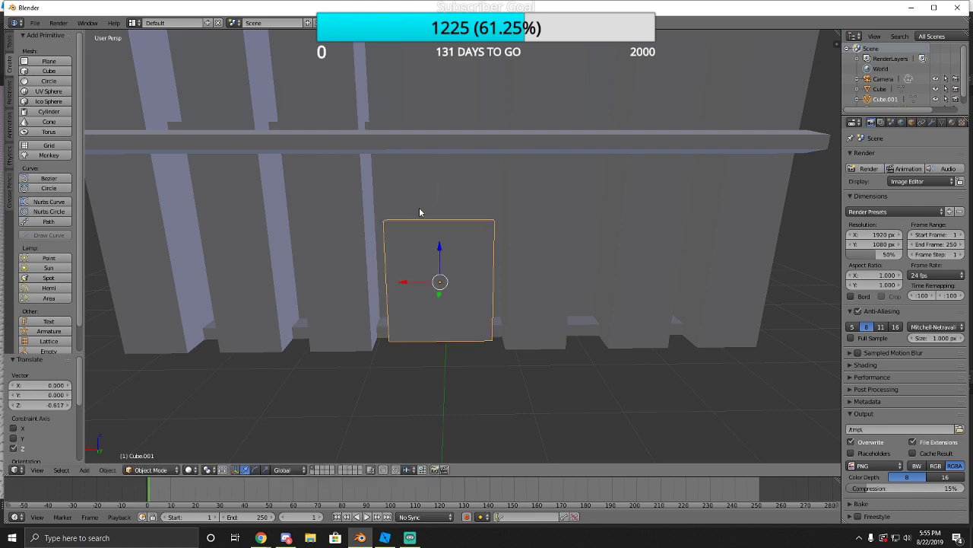
# Enter Edit Mode on the slab, select its top face and raise it along Z to make the slab taller.
pyautogui.hotkey('shift', 'f')
pyautogui.press('w')
pyautogui.press('e')
pyautogui.click(463, 247)
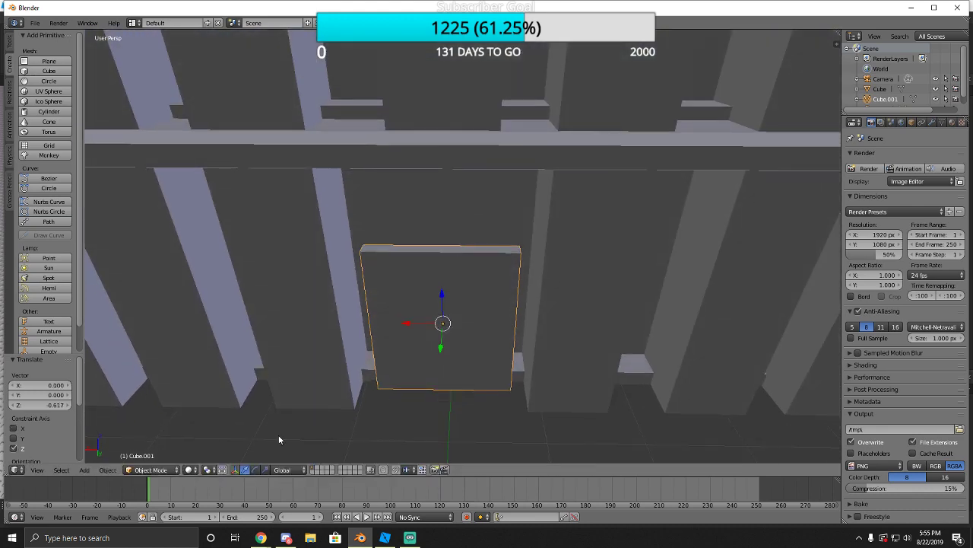
pyautogui.click(151, 469)
pyautogui.click(149, 448)
pyautogui.rightClick(439, 249)
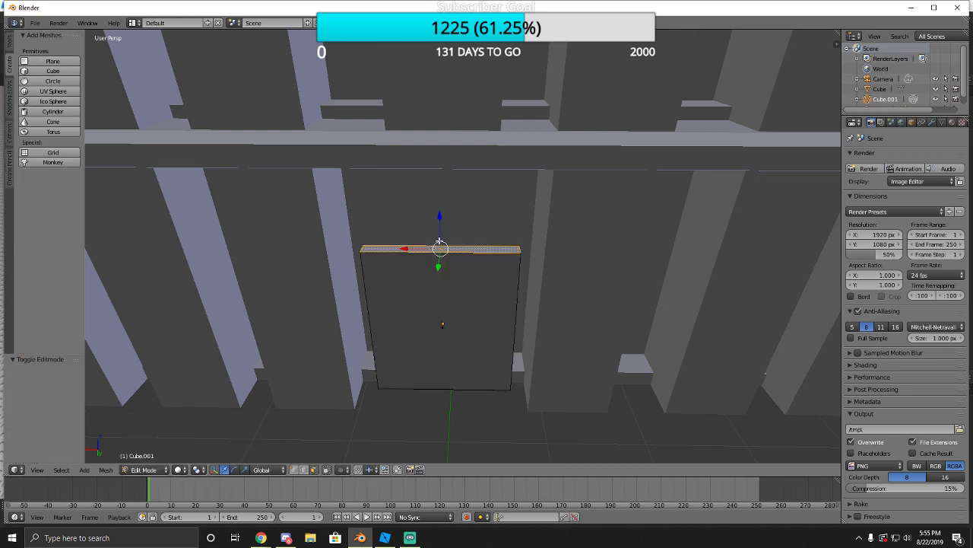
pyautogui.moveTo(440, 234); pyautogui.dragTo(438, 181)
# Select the slab's entire mesh and move it out from the wall by 0.546 along Y.
pyautogui.press('a')
pyautogui.press('a')
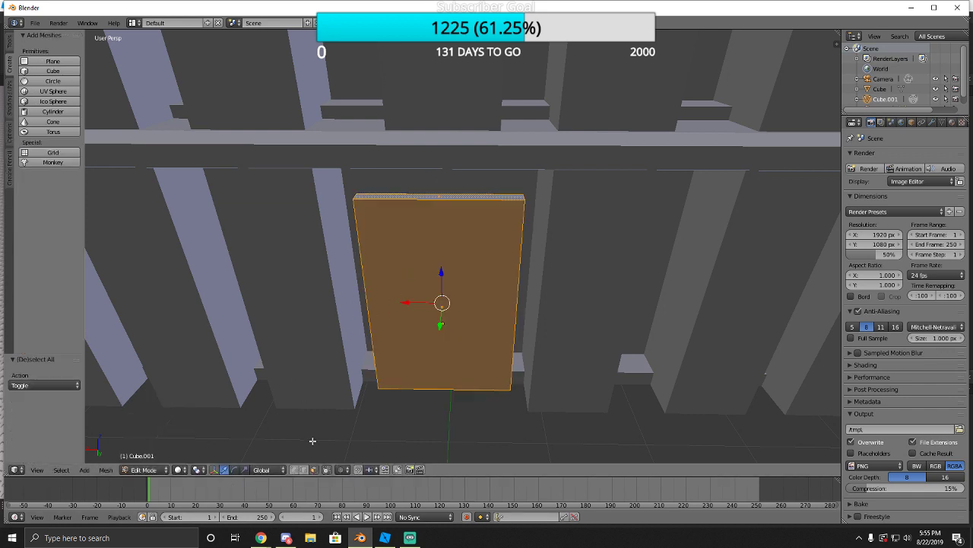
pyautogui.moveTo(434, 334); pyautogui.dragTo(445, 343)
# Move the slab's mesh further along Y, well clear of the building, deselect it and return to Object Mode.
pyautogui.scroll(-8, 449, 342)
pyautogui.moveTo(456, 341); pyautogui.dragTo(529, 267, button='middle')
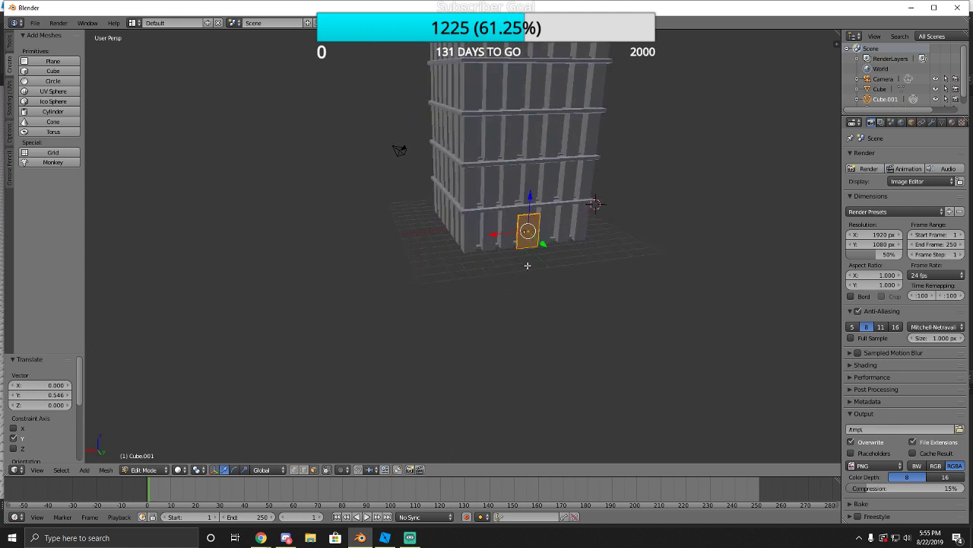
pyautogui.moveTo(529, 266); pyautogui.dragTo(565, 253)
pyautogui.moveTo(564, 253); pyautogui.dragTo(457, 311, button='middle')
pyautogui.press('a')
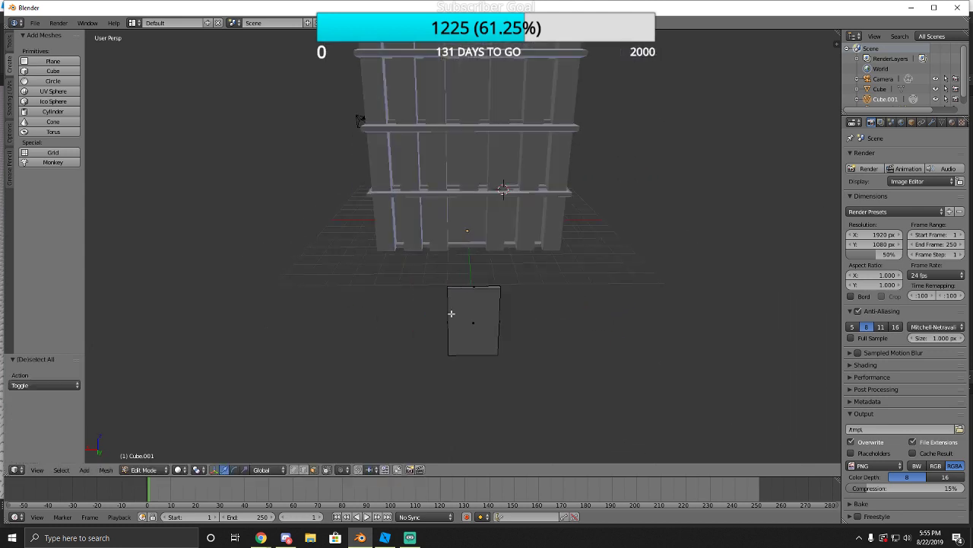
pyautogui.click(150, 470)
pyautogui.click(145, 455)
pyautogui.hotkey('shift', 'f')
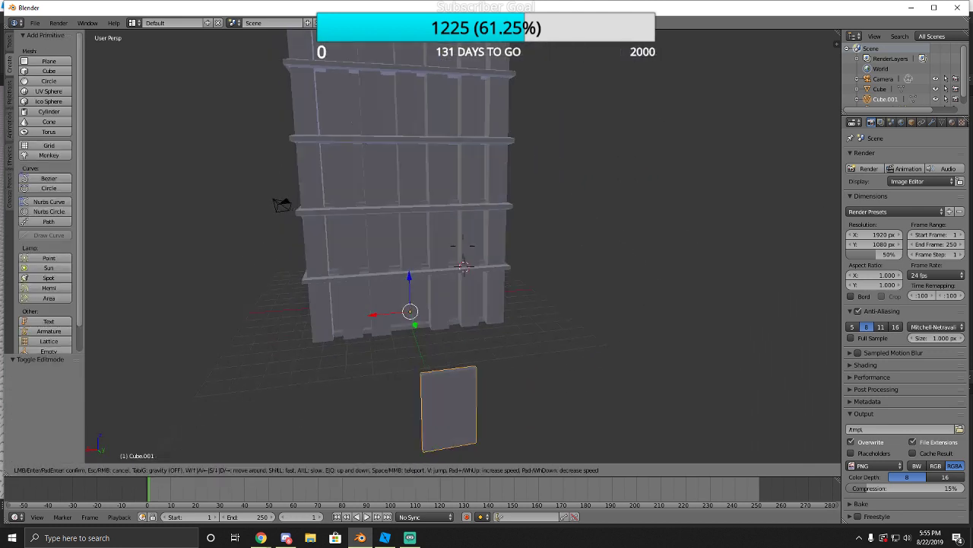
pyautogui.press('w')
pyautogui.click(464, 246)
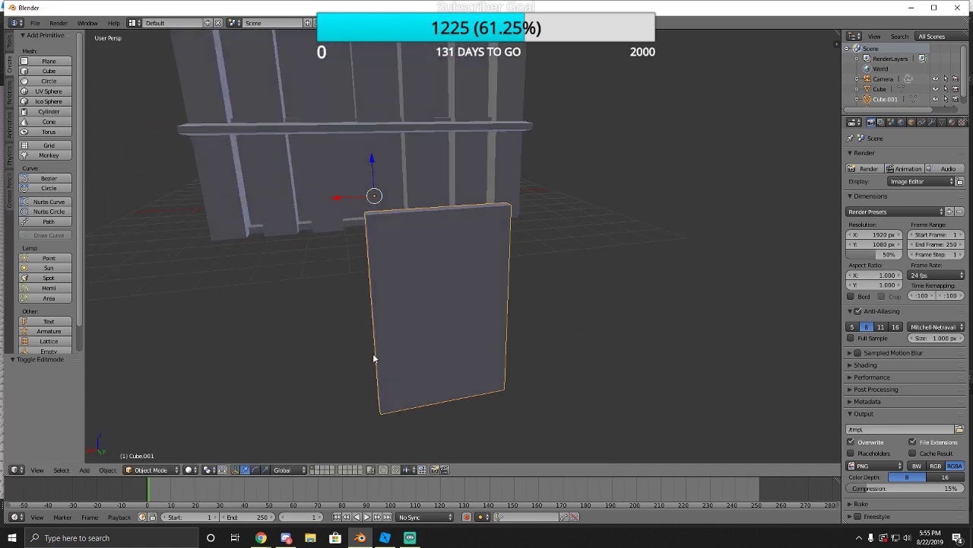
# Switch to Chrome, replace the Roblox profile tab with a new one, and search the web for "office building doors".
pyautogui.click(263, 539)
pyautogui.click(278, 493)
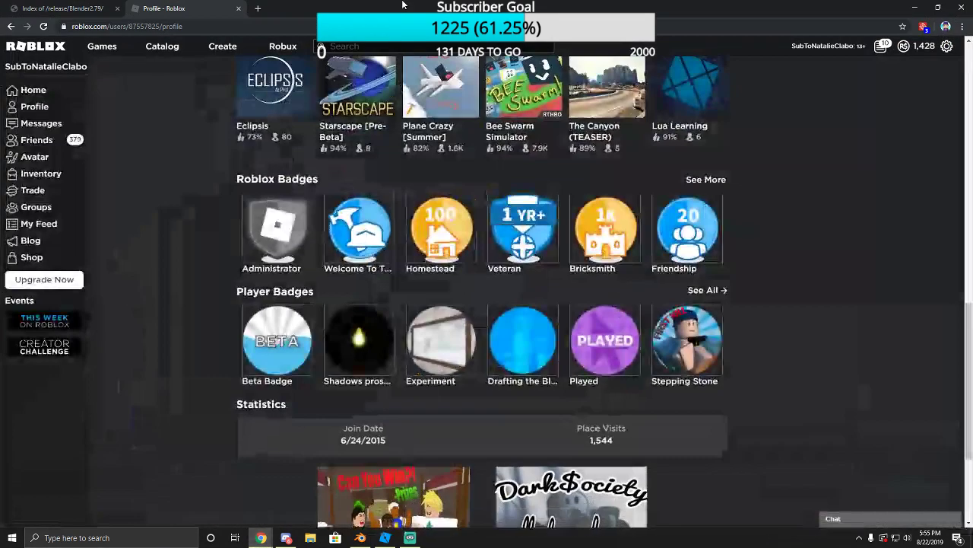
pyautogui.click(261, 7)
pyautogui.click(240, 10)
pyautogui.click(239, 9)
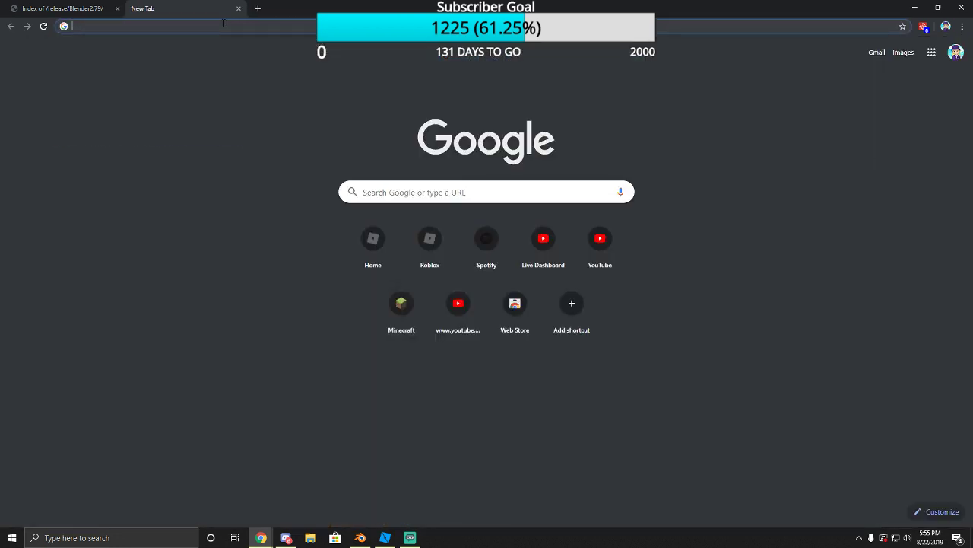
pyautogui.write('office building ')
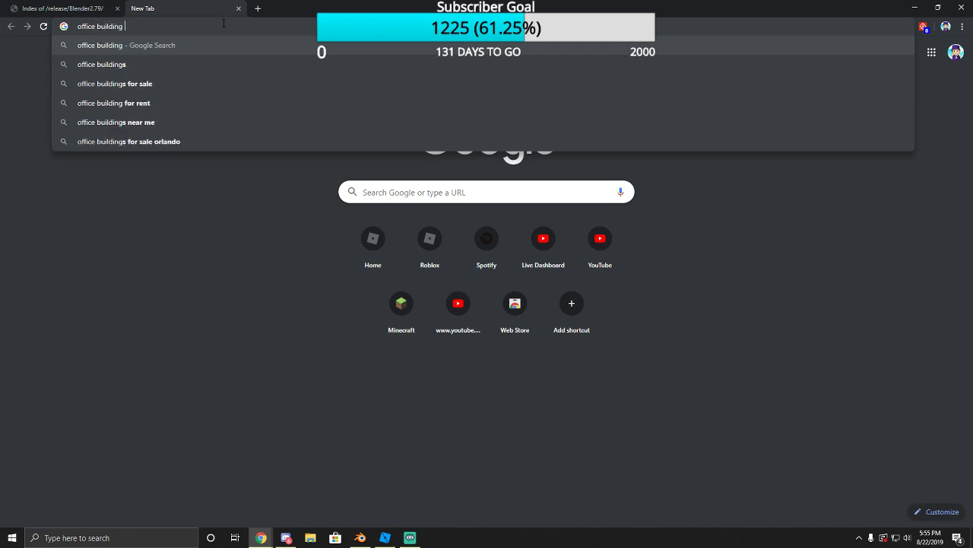
pyautogui.write('doors')
pyautogui.press('Return')
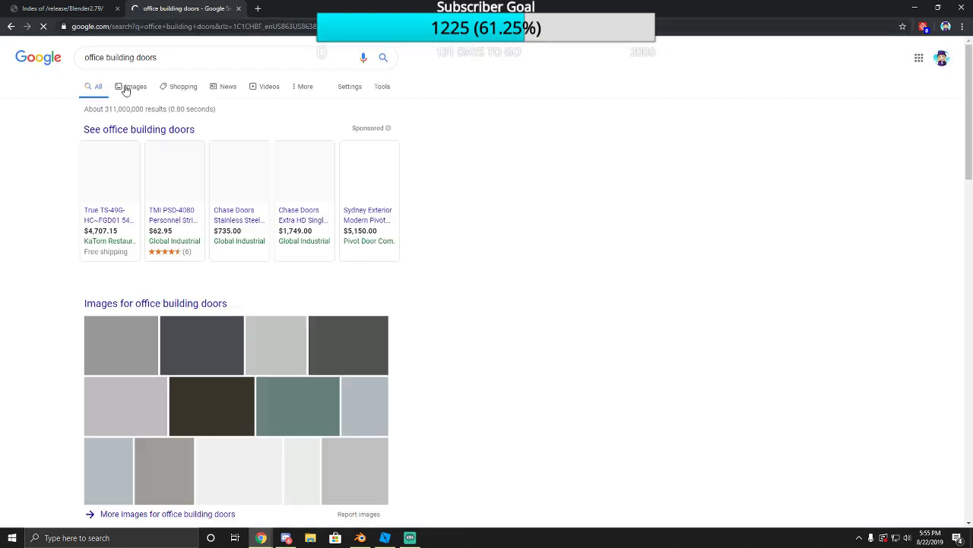
# Browse the image results for office building doors and preview the formed stainless steel balanced door and the Pinterest glass entrance door.
pyautogui.click(126, 90)
pyautogui.scroll(-1, 407, 251)
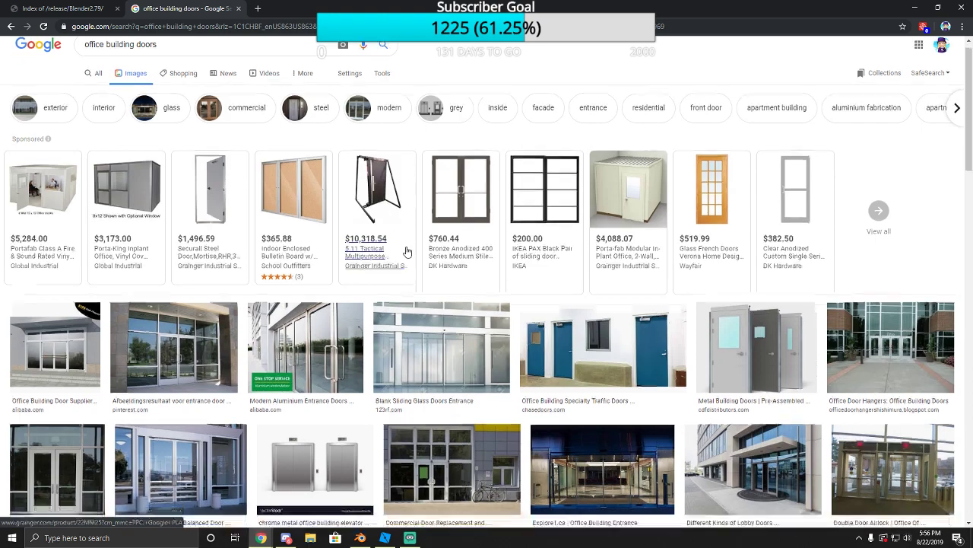
pyautogui.scroll(-3, 407, 251)
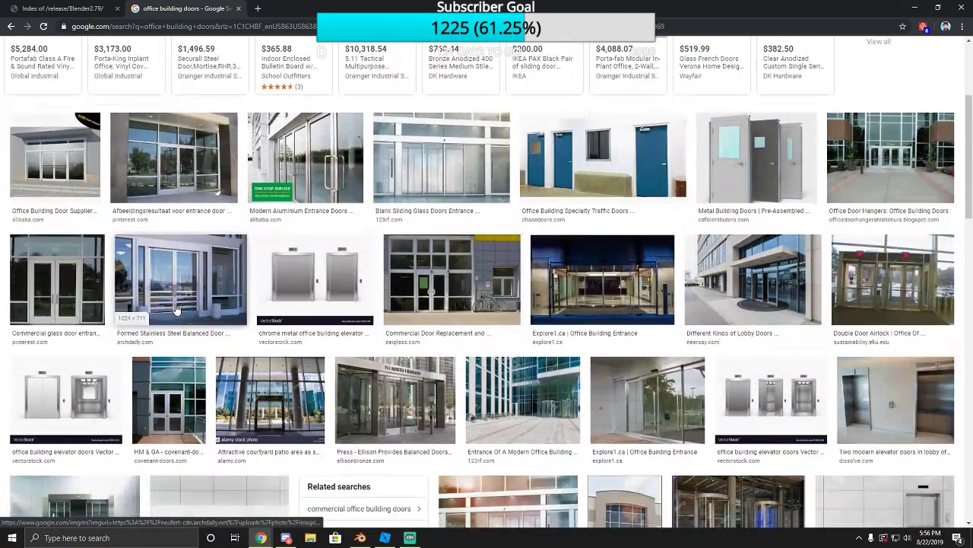
pyautogui.click(176, 308)
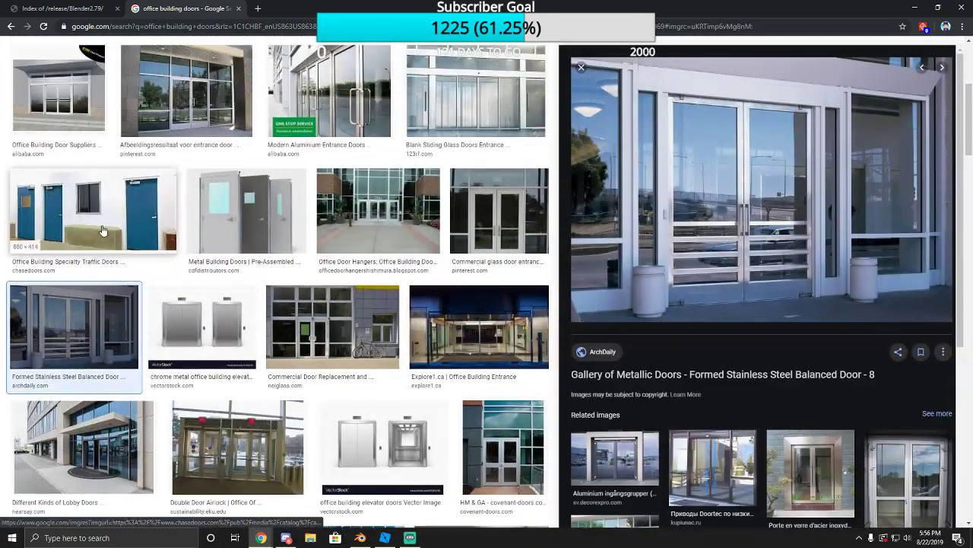
pyautogui.scroll(1, 103, 230)
pyautogui.click(187, 129)
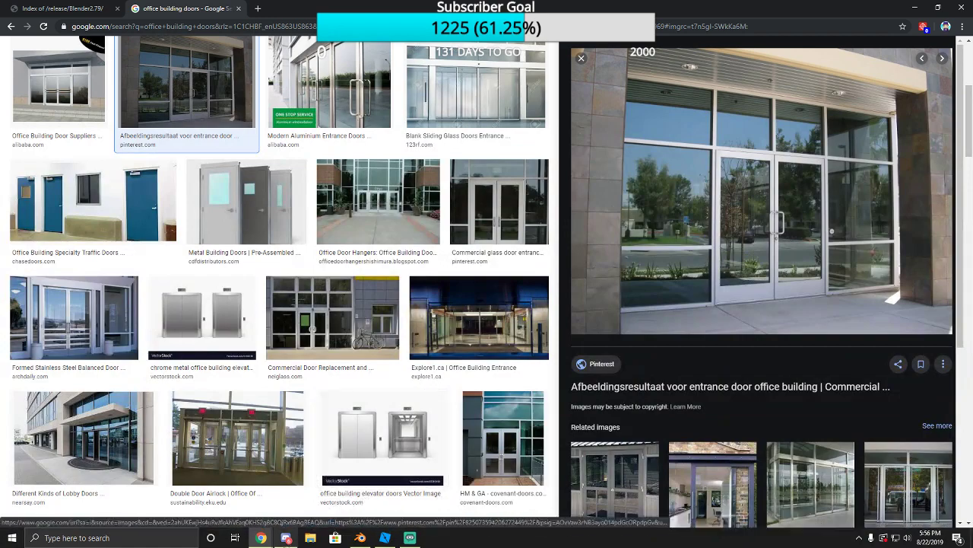
# Switch to Blender and put the door slab into Edit Mode.
pyautogui.click(361, 537)
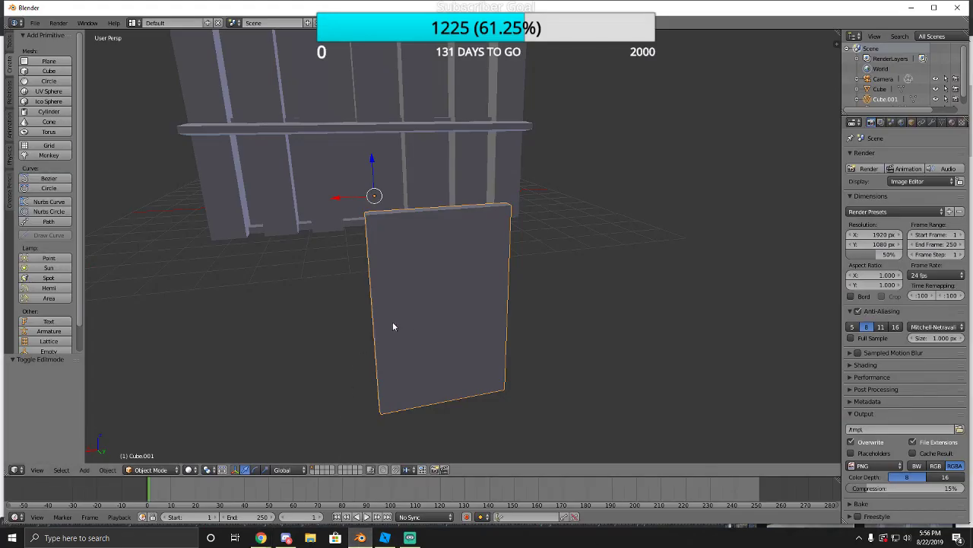
pyautogui.moveTo(392, 321); pyautogui.dragTo(382, 376, button='middle')
pyautogui.click(150, 469)
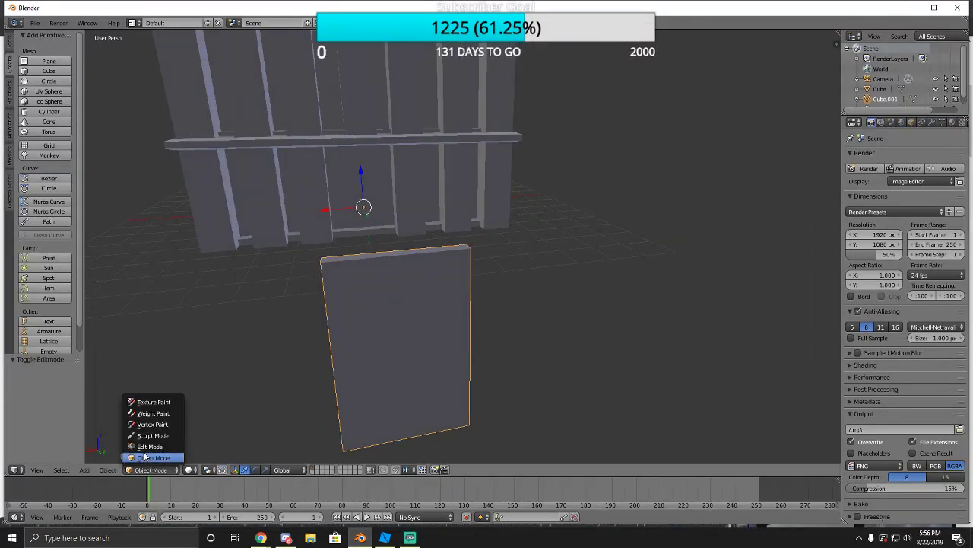
pyautogui.click(156, 439)
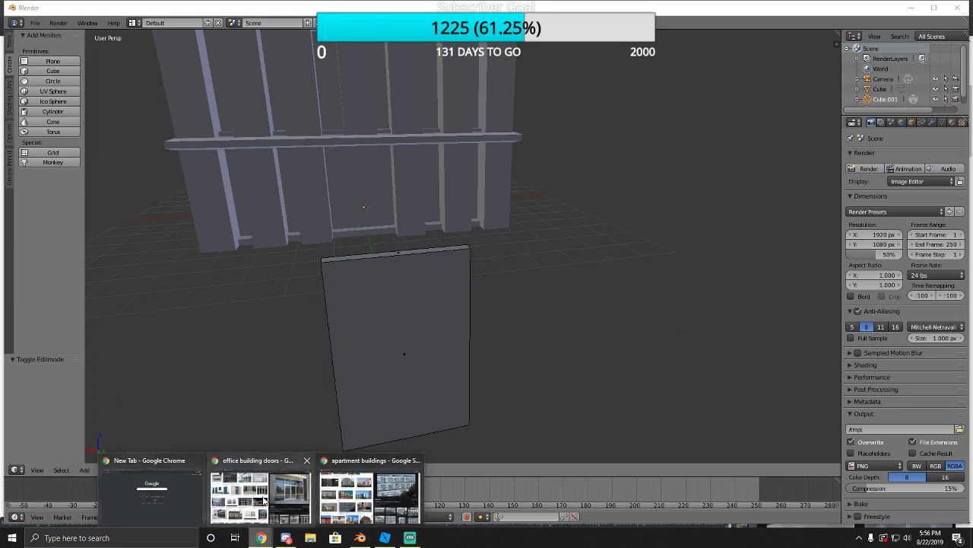
# Switch back to the office building doors image results in Chrome and preview the HM & GA double door from covenant-doors.com.
pyautogui.click(394, 500)
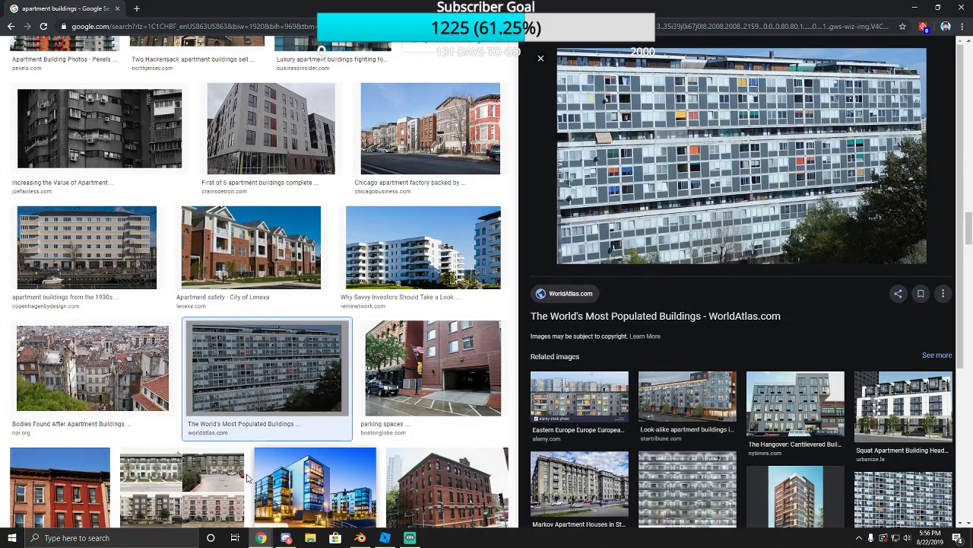
pyautogui.moveTo(261, 538)
pyautogui.click(210, 505)
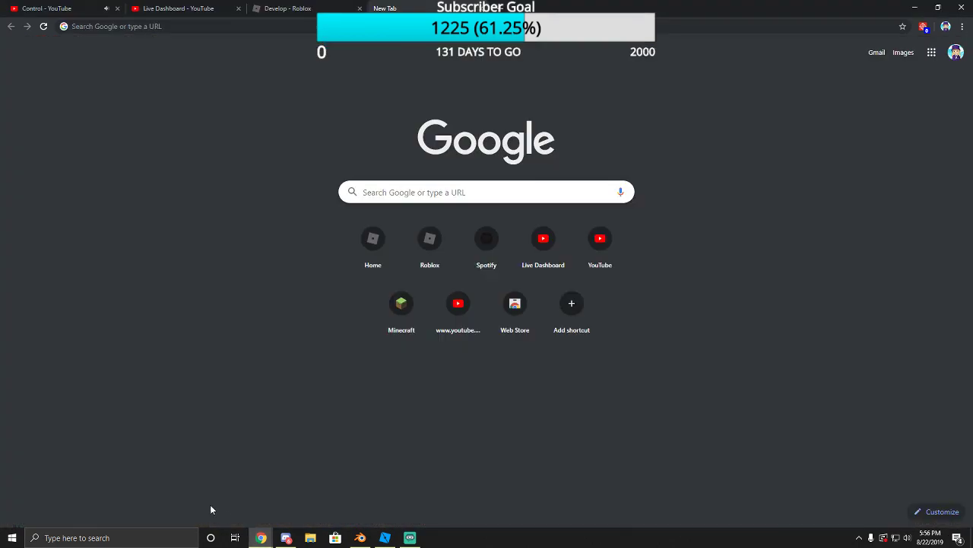
pyautogui.moveTo(260, 536)
pyautogui.click(259, 508)
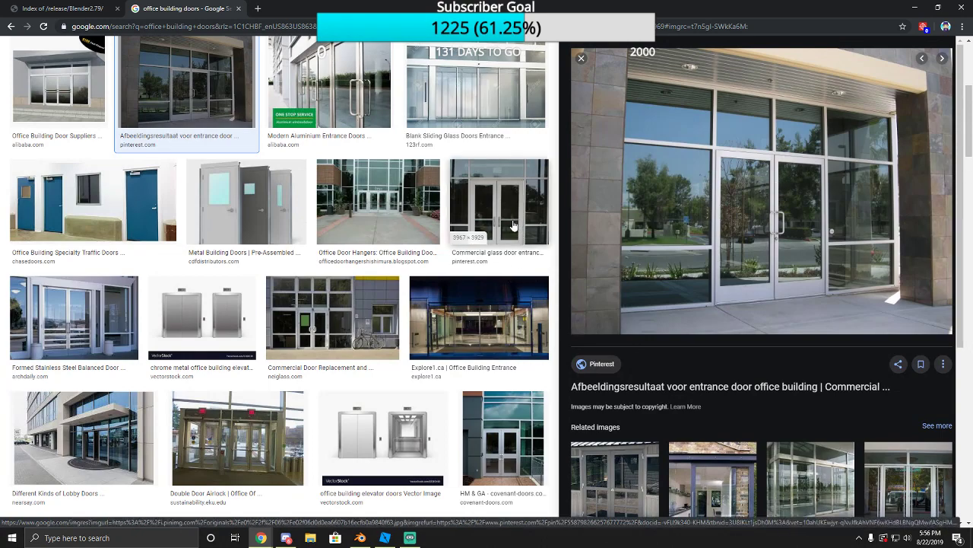
pyautogui.scroll(2, 308, 211)
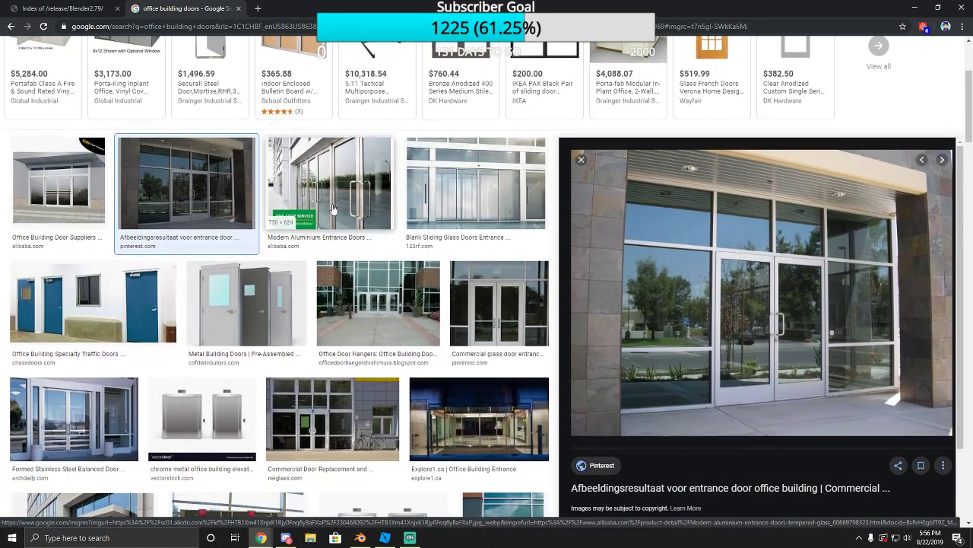
pyautogui.scroll(2, 417, 202)
pyautogui.scroll(-3, 393, 278)
pyautogui.scroll(-1, 393, 278)
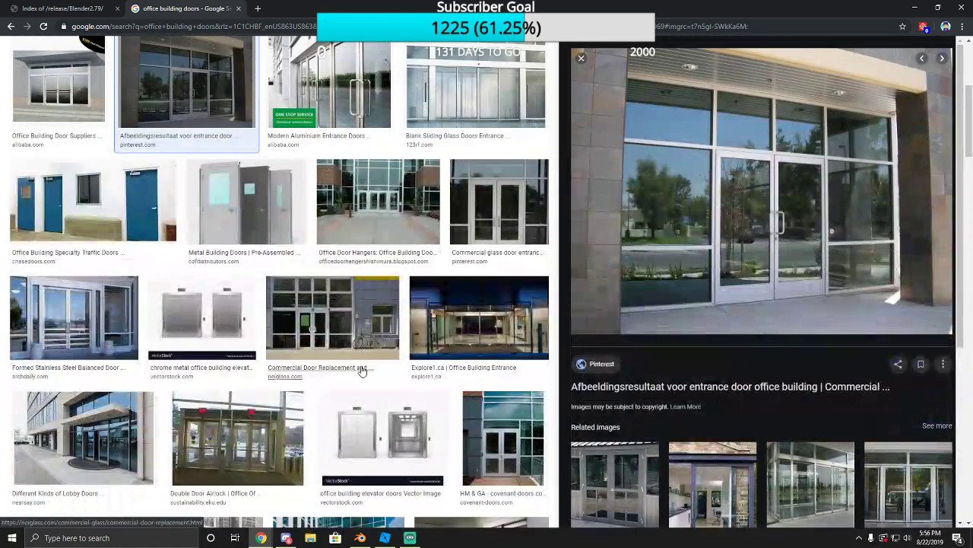
pyautogui.click(502, 384)
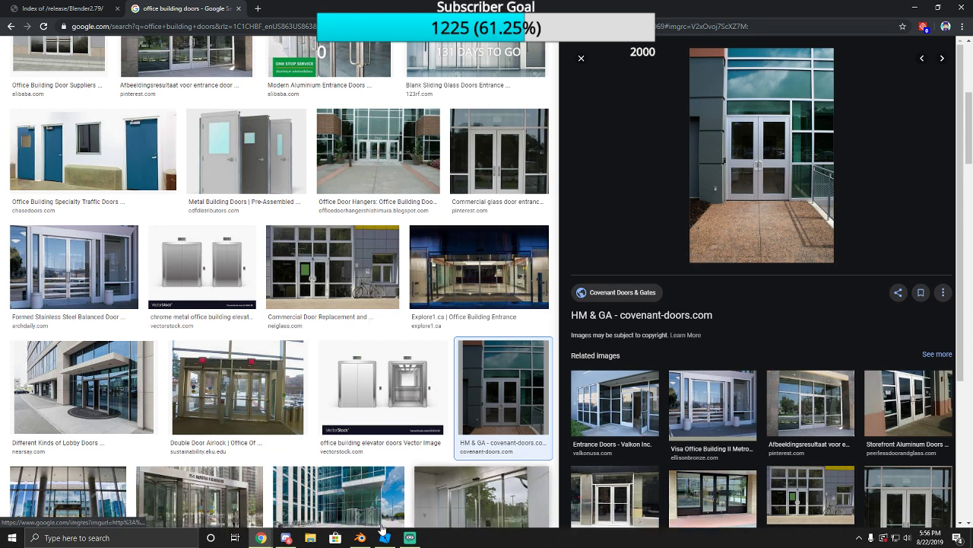
# Switch to Blender and add one horizontal loop cut across the door slab, slid somewhat below its middle.
pyautogui.click(355, 540)
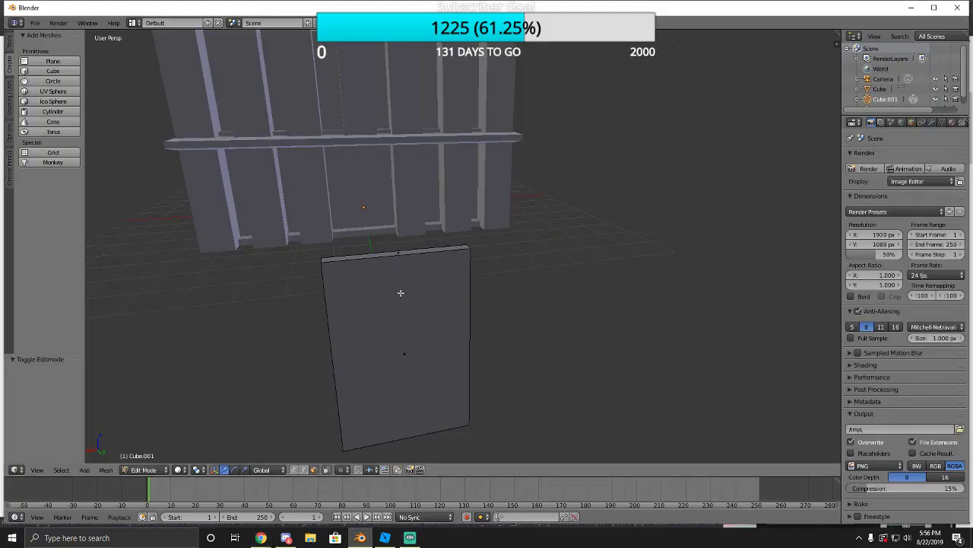
pyautogui.press('a')
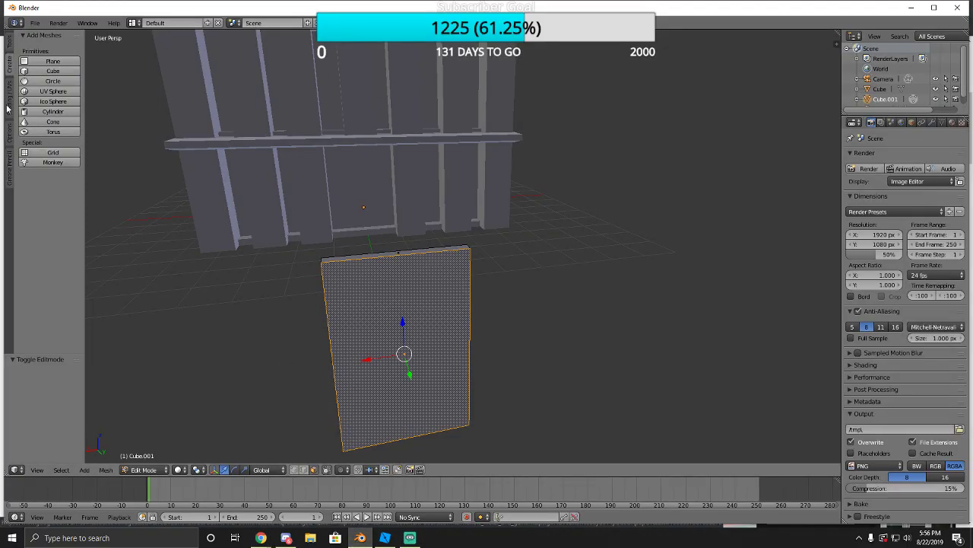
pyautogui.click(9, 45)
pyautogui.click(42, 246)
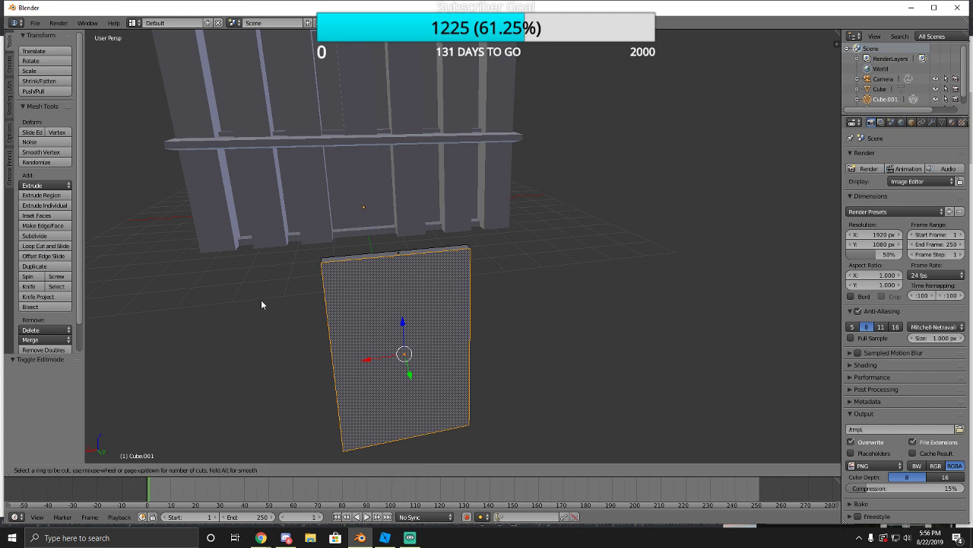
pyautogui.click(342, 352)
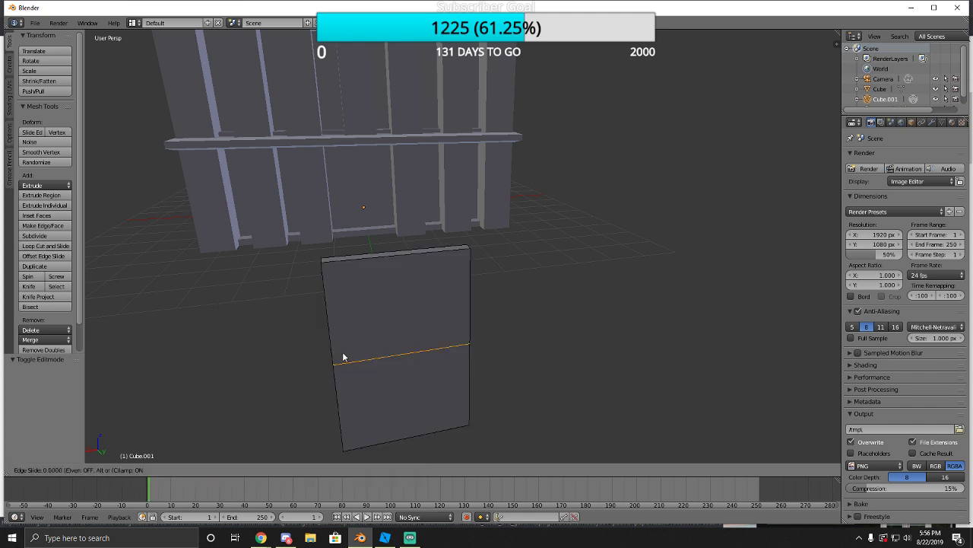
pyautogui.click(362, 376)
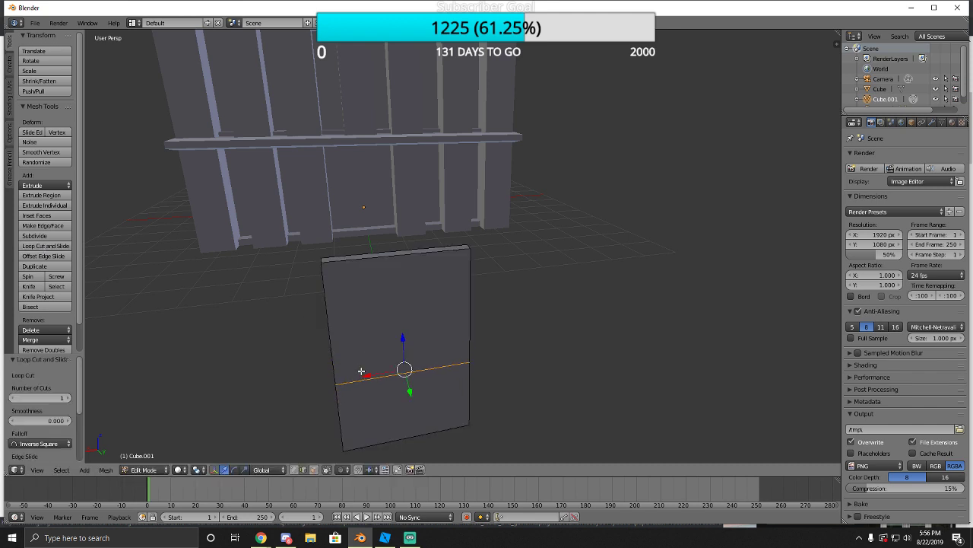
# Add a second horizontal loop cut to the door slab, slid down to just above the first cut.
pyautogui.click(45, 246)
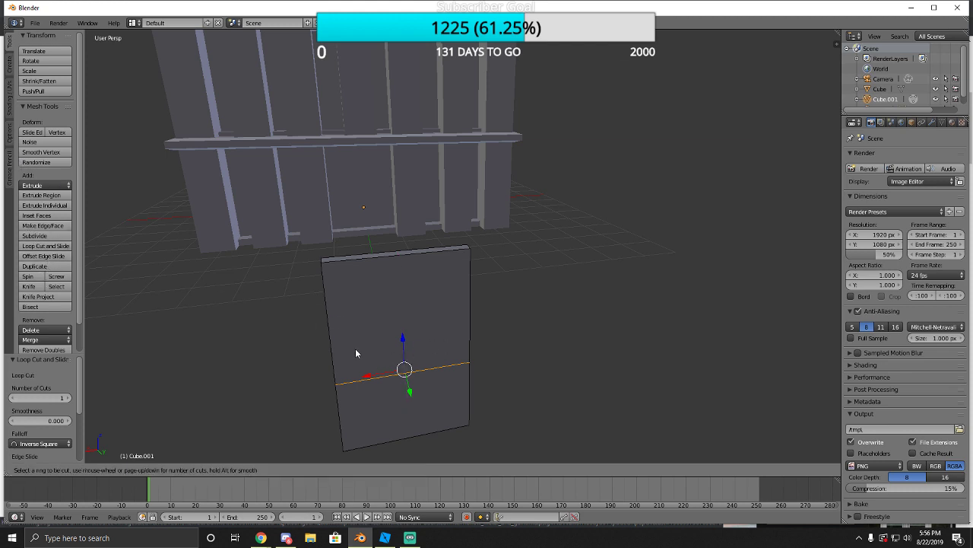
pyautogui.click(349, 346)
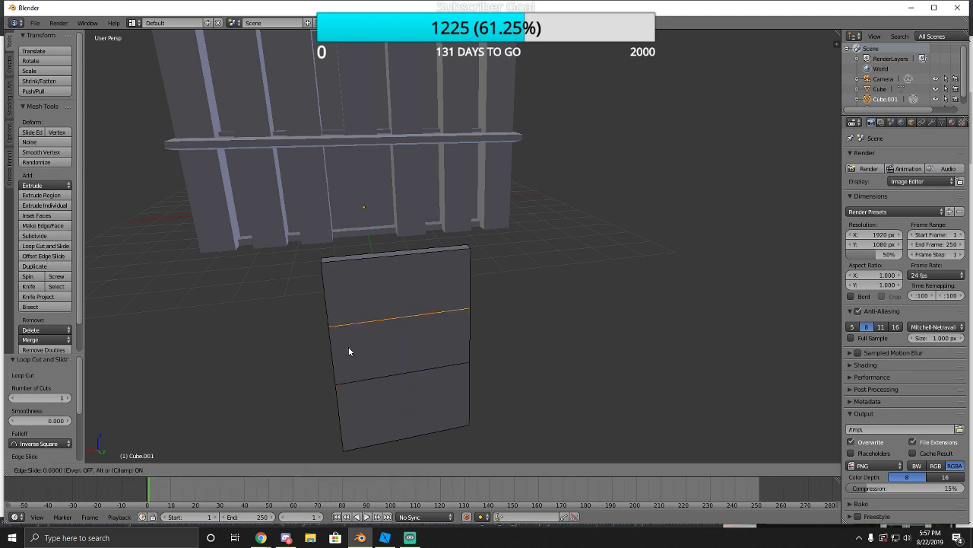
pyautogui.click(389, 377)
pyautogui.hotkey('shift', 'f')
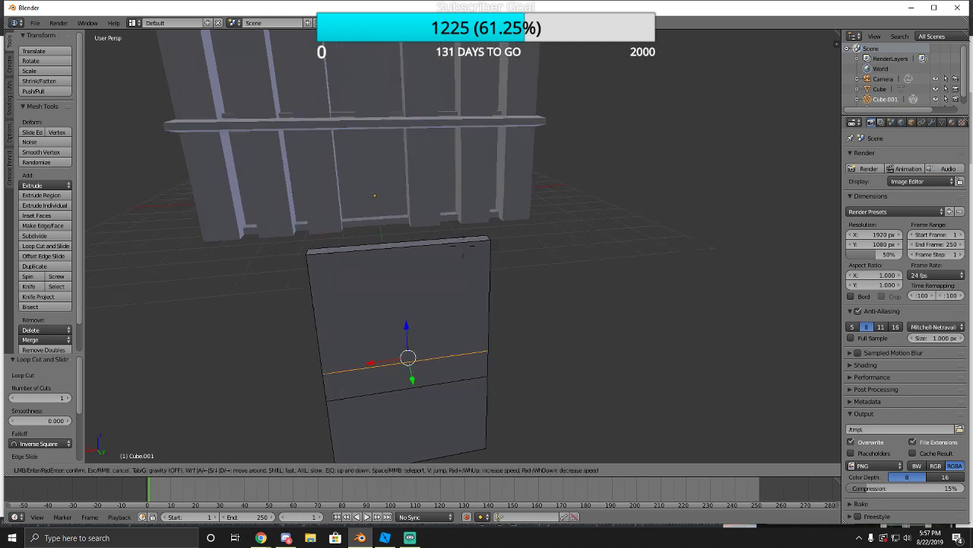
pyautogui.press('w')
pyautogui.press('s')
pyautogui.click(463, 246)
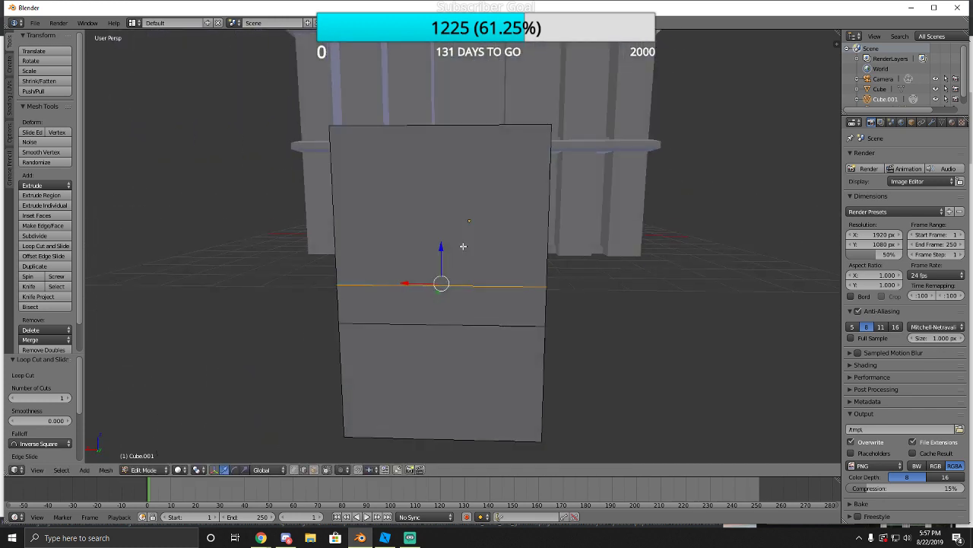
# Toggle the door slab to Object Mode and back to Edit Mode, and select its large upper front face.
pyautogui.click(145, 469)
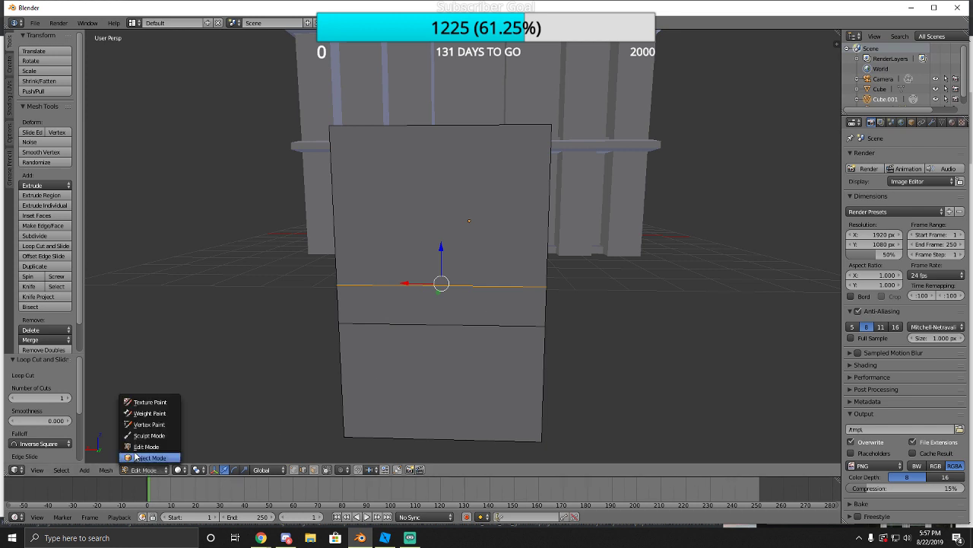
pyautogui.click(141, 454)
pyautogui.click(144, 469)
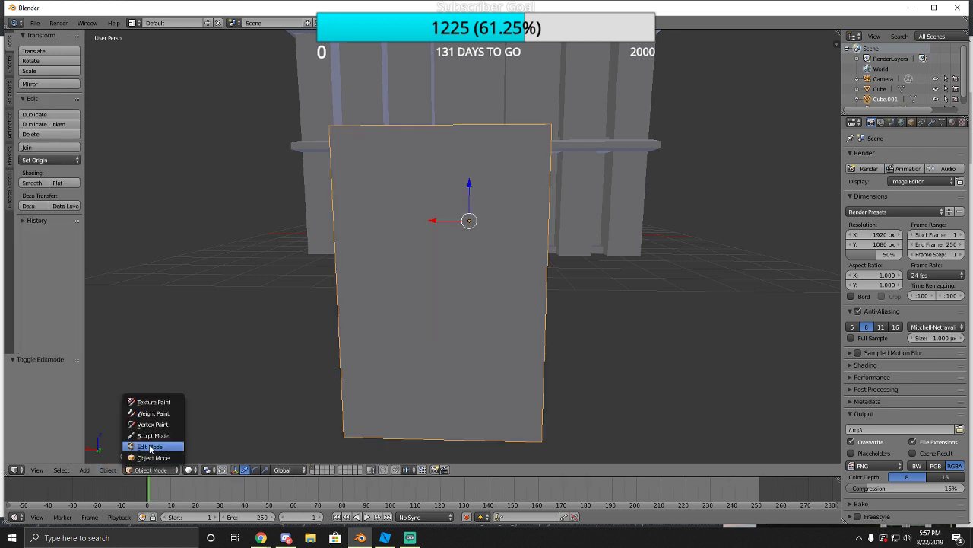
pyautogui.click(143, 446)
pyautogui.rightClick(394, 254)
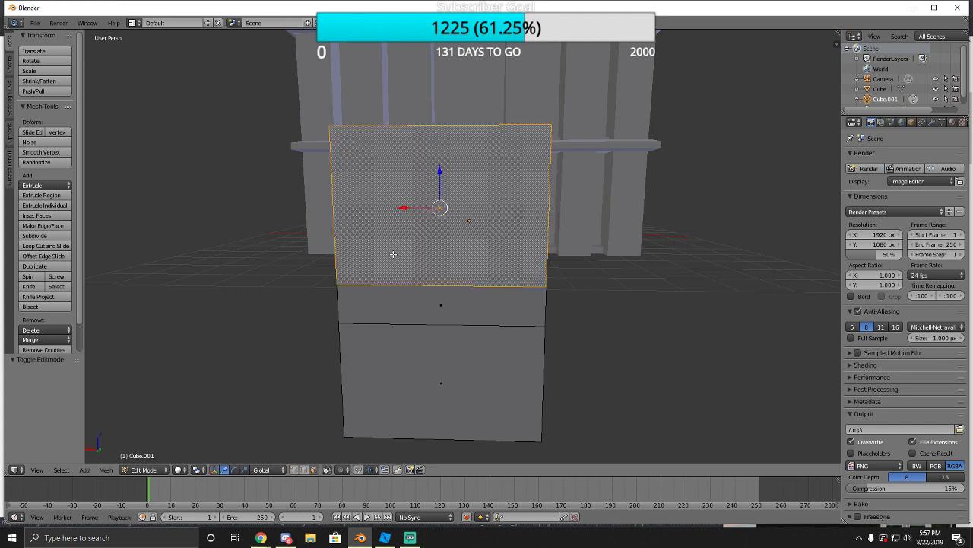
pyautogui.click(50, 216)
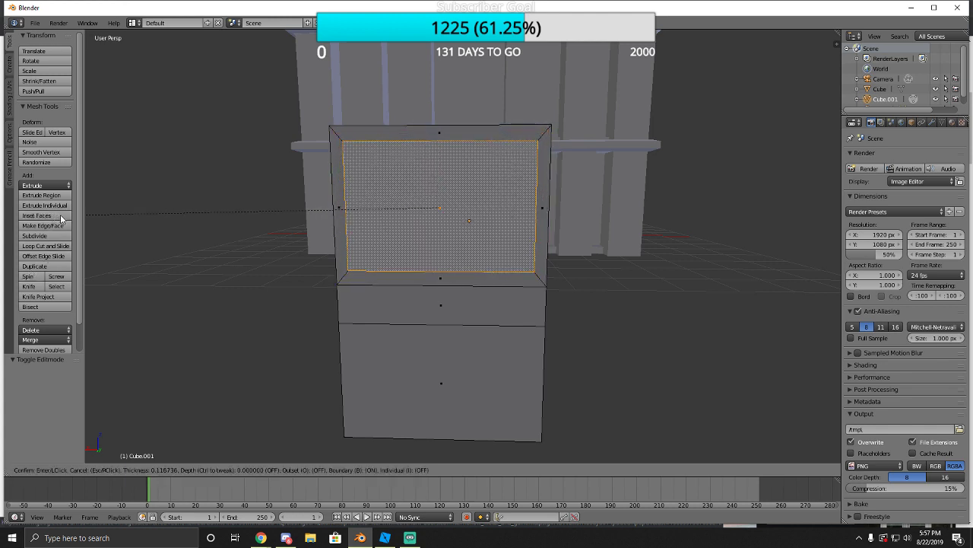
pyautogui.click(64, 219)
pyautogui.rightClick(381, 369)
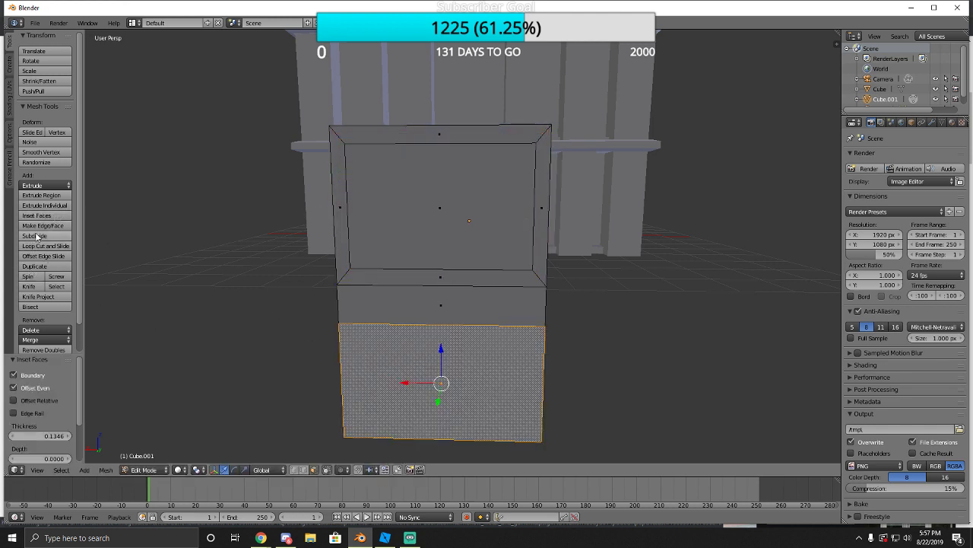
pyautogui.hotkey('ctrl', 'z')
pyautogui.hotkey('ctrl', 'z')
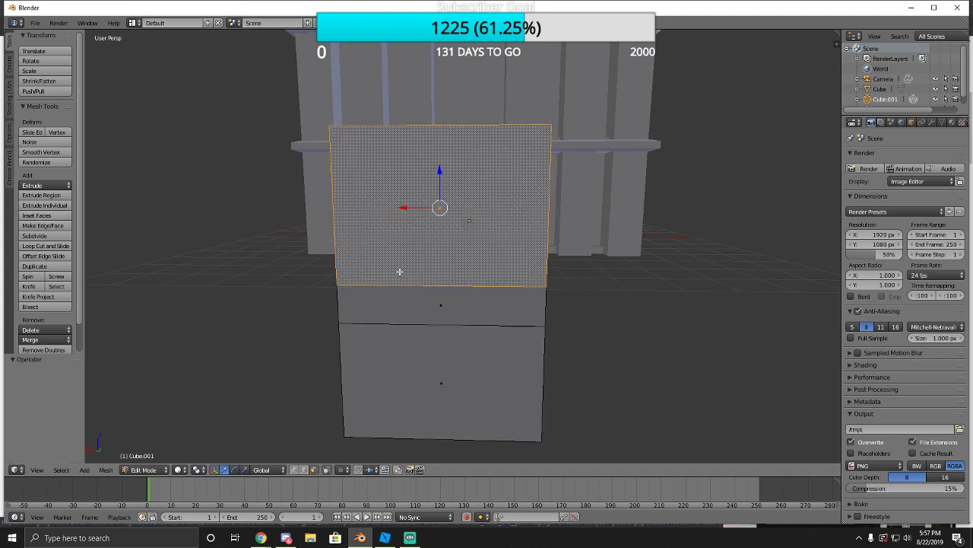
# Add the lower front face to the selection and inset both door panels with a thickness of 0.1257.
pyautogui.keyDown('shift'); pyautogui.rightClick(389, 359); pyautogui.keyUp('shift')
pyautogui.click(30, 217)
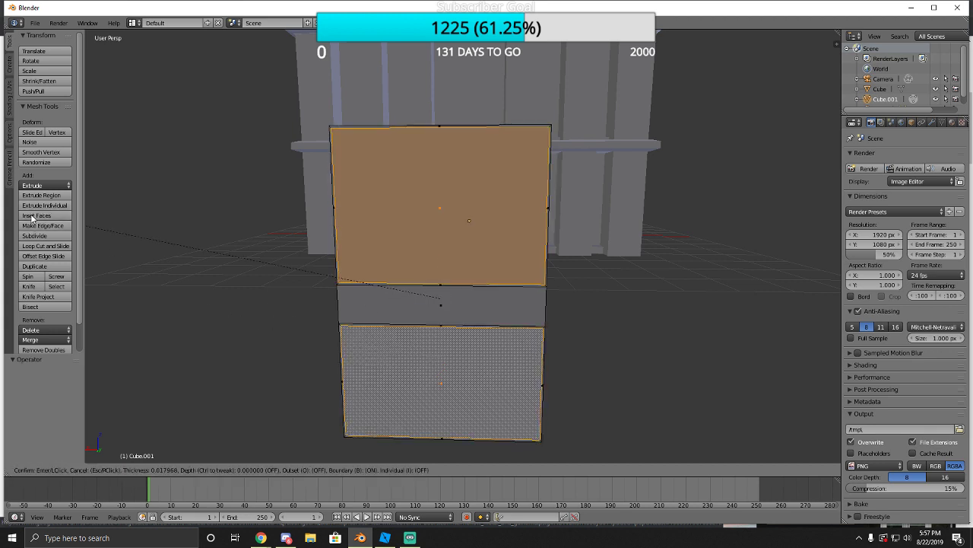
pyautogui.click(46, 220)
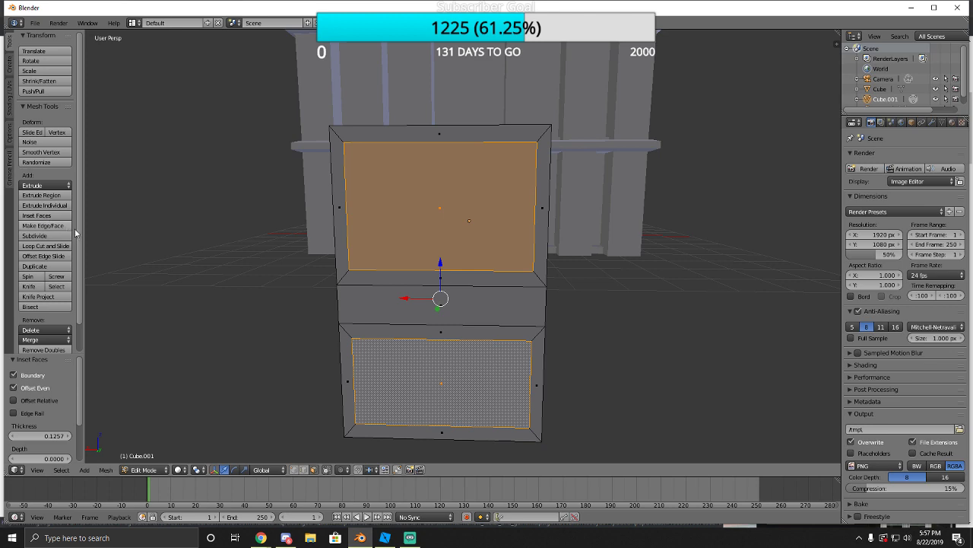
# Narrow the horizontal strip between the two door panels by moving its upper and lower edges toward each other along Z.
pyautogui.moveTo(463, 296); pyautogui.dragTo(462, 246, button='middle')
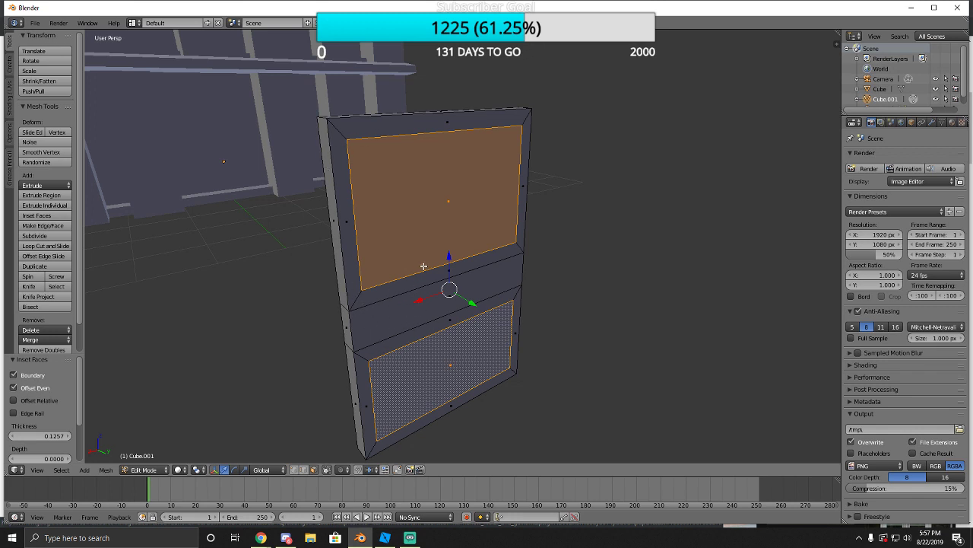
pyautogui.rightClick(389, 324)
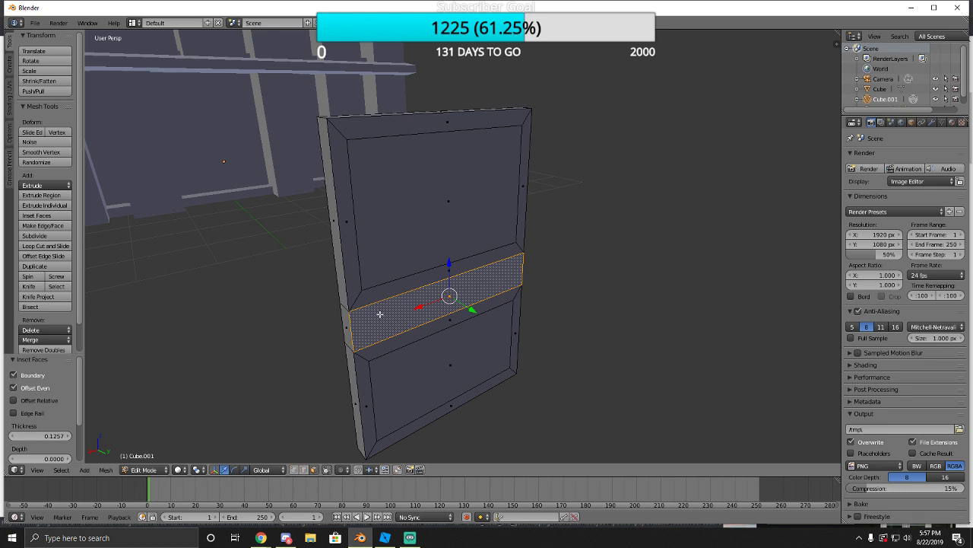
pyautogui.rightClick(412, 356)
pyautogui.rightClick(409, 343)
pyautogui.rightClick(403, 351)
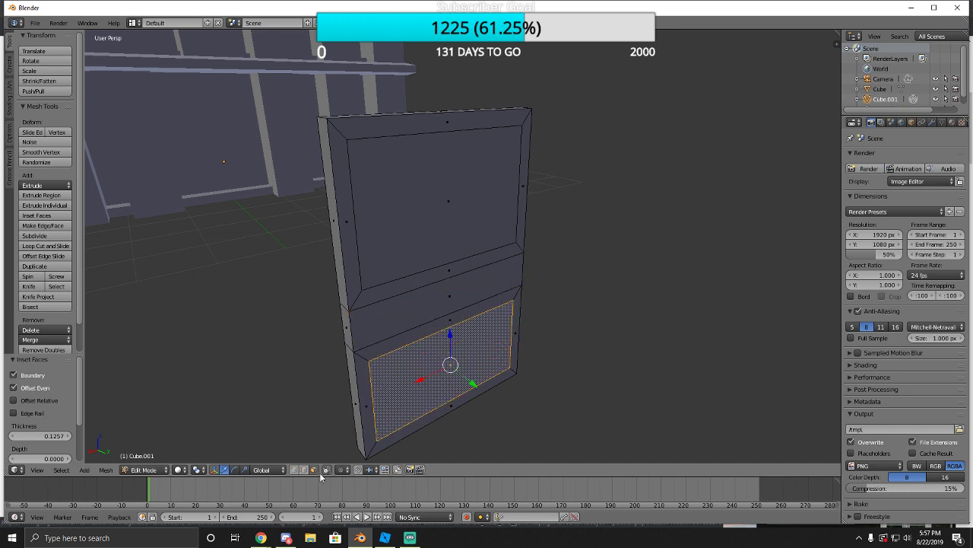
pyautogui.rightClick(393, 335)
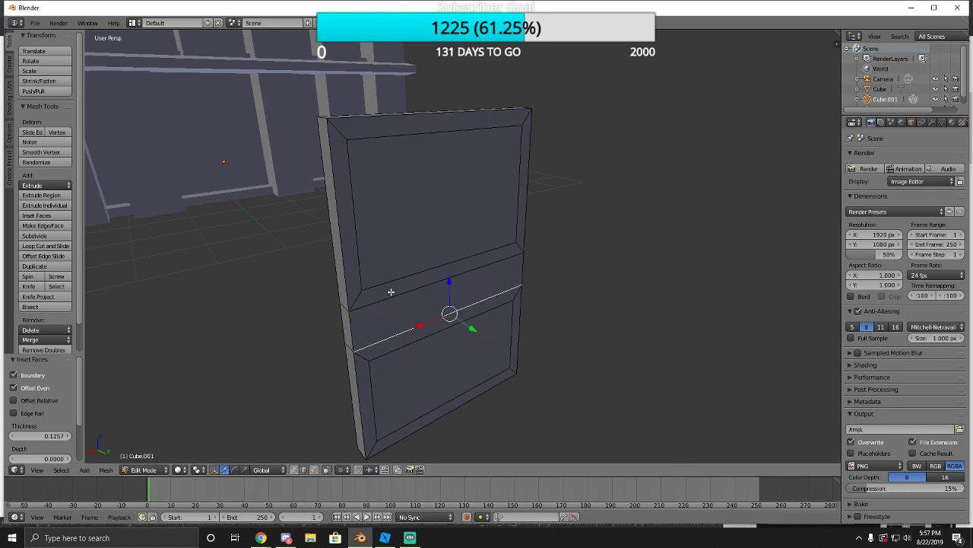
pyautogui.keyDown('shift'); pyautogui.rightClick(393, 302); pyautogui.keyUp('shift')
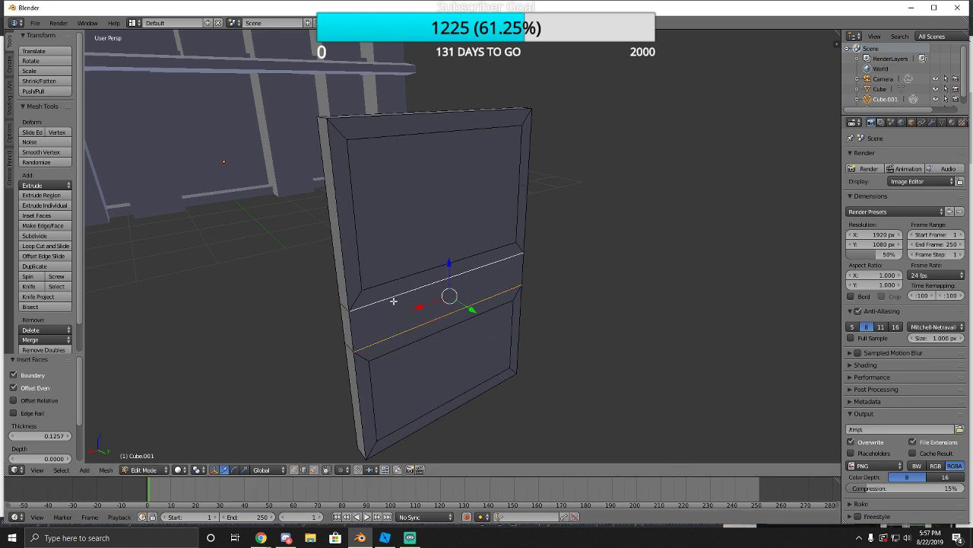
pyautogui.moveTo(448, 263); pyautogui.dragTo(441, 340)
# Try to scale the two inset panel edges nearest the middle strip together.
pyautogui.keyDown('shift'); pyautogui.rightClick(433, 267); pyautogui.keyUp('shift')
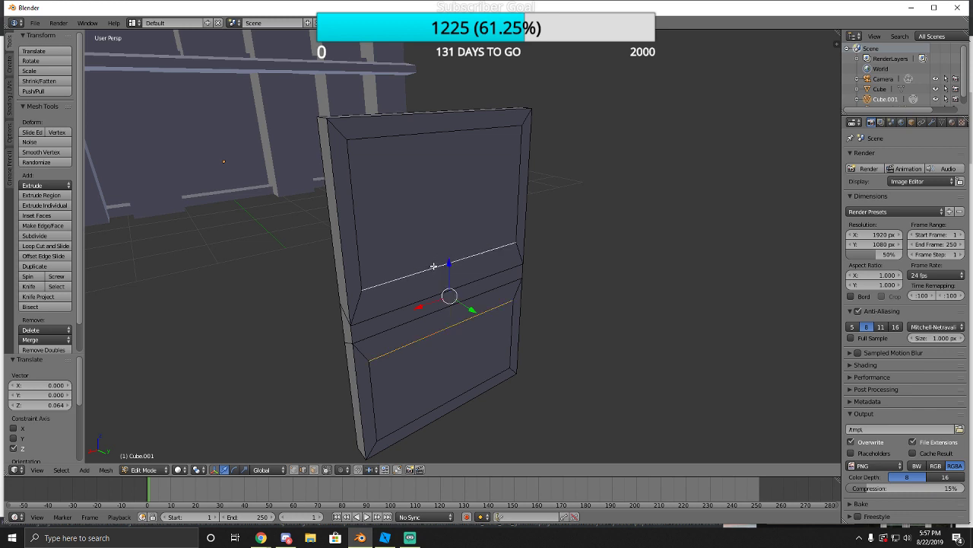
pyautogui.press('s')
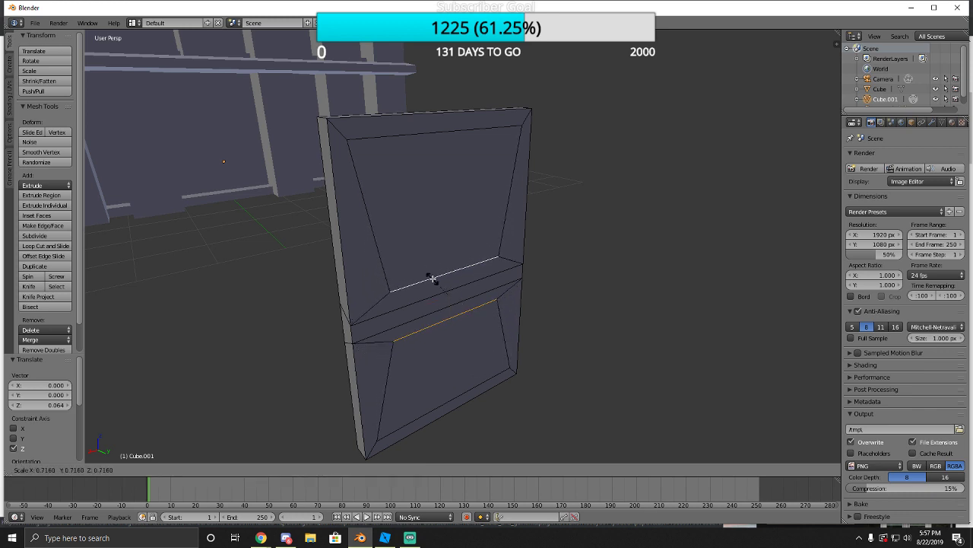
pyautogui.click(431, 281)
pyautogui.hotkey('ctrl', 'z')
# Move the lower panel's top inset edge up and the upper panel's bottom inset edge down along Z, toward the middle strip.
pyautogui.rightClick(420, 349)
pyautogui.moveTo(448, 309); pyautogui.dragTo(448, 297)
pyautogui.rightClick(419, 270)
pyautogui.moveTo(448, 262); pyautogui.dragTo(449, 280)
pyautogui.hotkey('ctrl', 'z')
pyautogui.moveTo(450, 235); pyautogui.dragTo(447, 249)
# Select the whole door mesh and scale it along X by a factor of 0.751.
pyautogui.hotkey('shift', 'f')
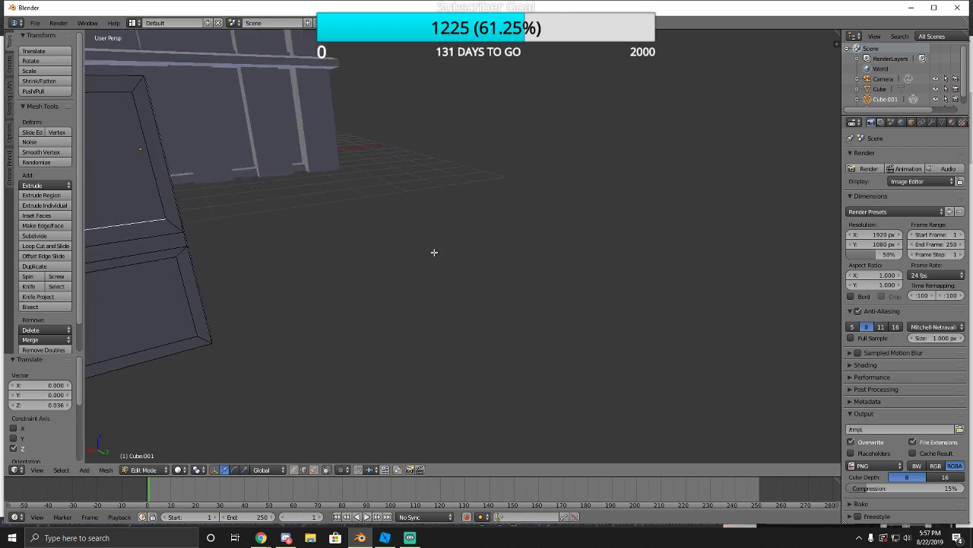
pyautogui.press('w')
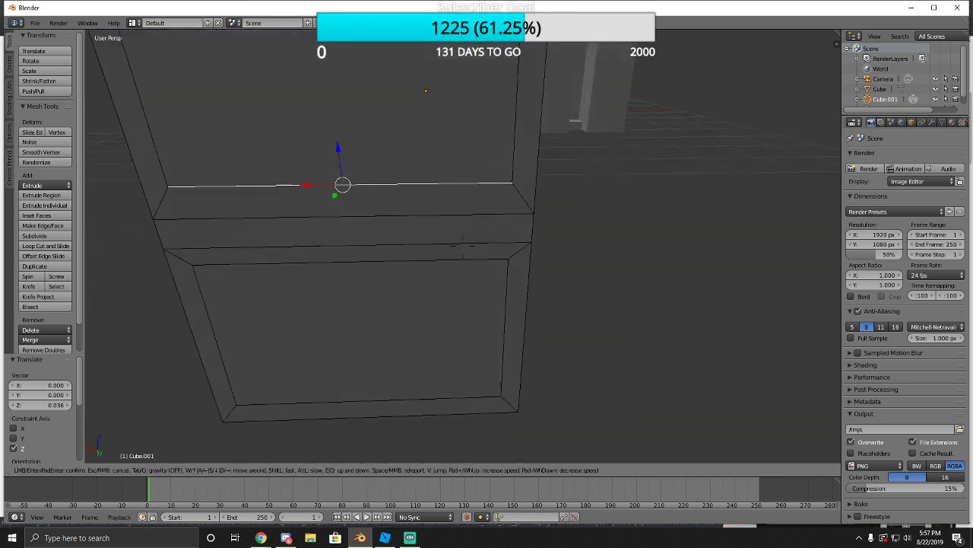
pyautogui.press('s')
pyautogui.click(468, 246)
pyautogui.press('a')
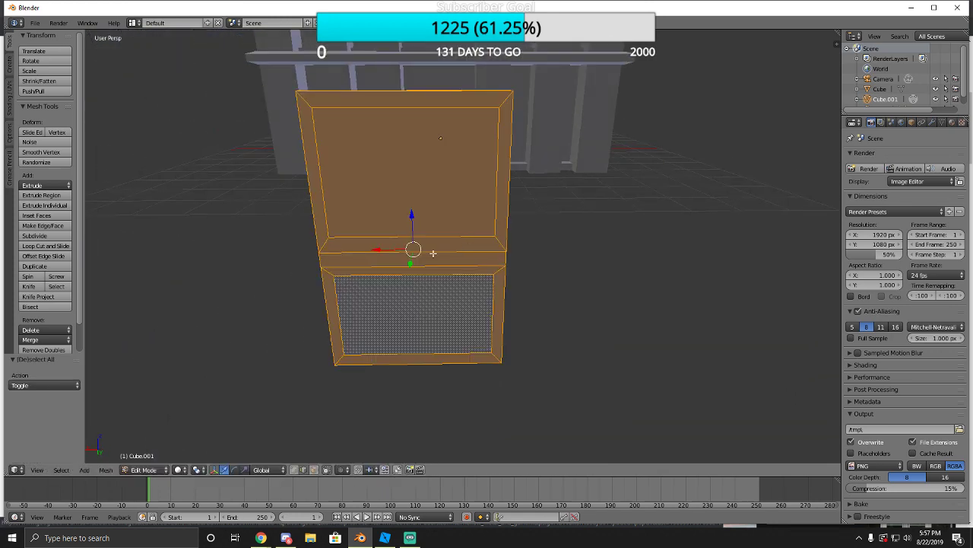
pyautogui.press('s')
pyautogui.press('Escape')
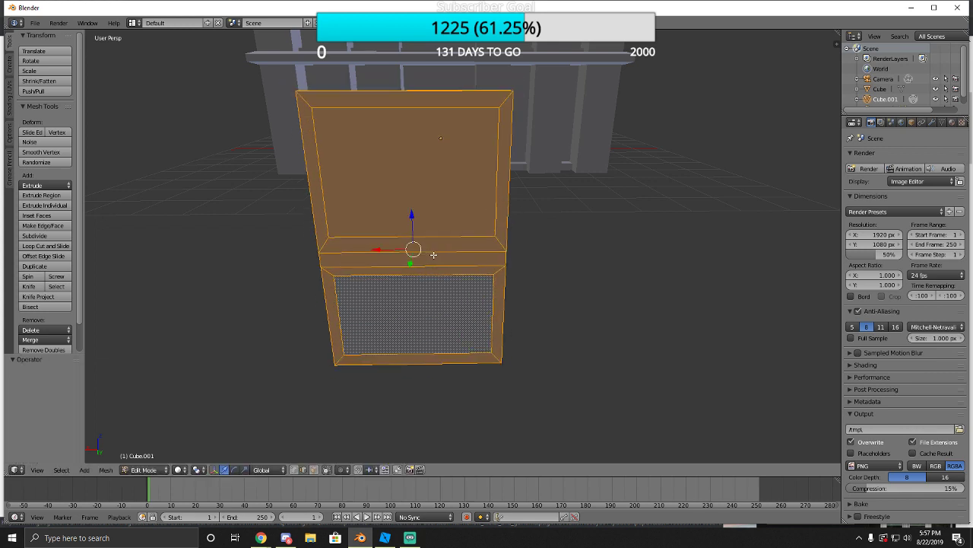
pyautogui.press('z')
pyautogui.press('z')
pyautogui.press('s')
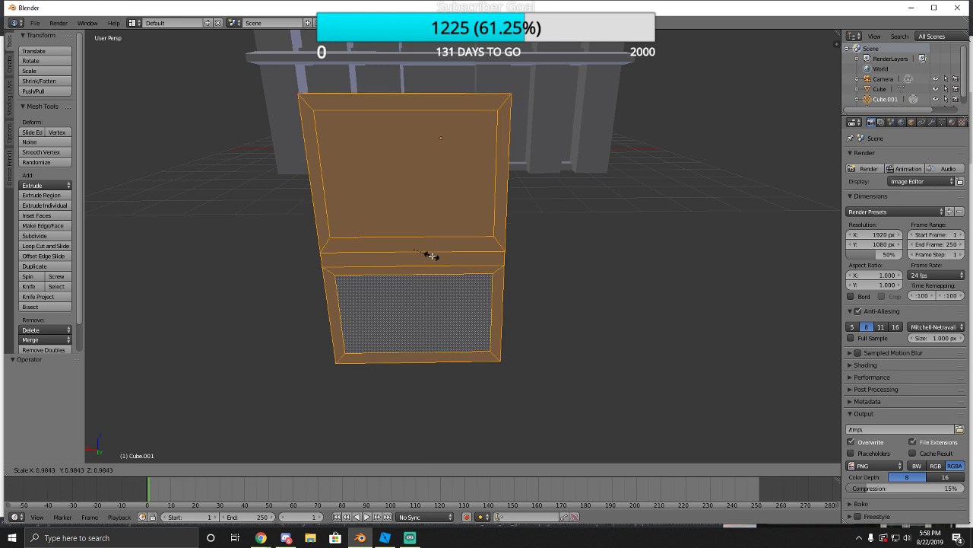
pyautogui.press('x')
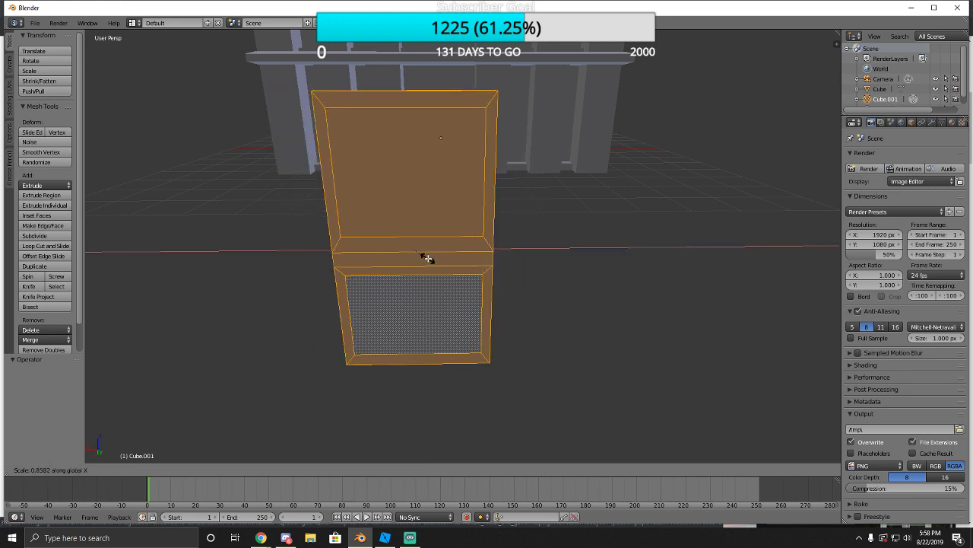
pyautogui.click(426, 258)
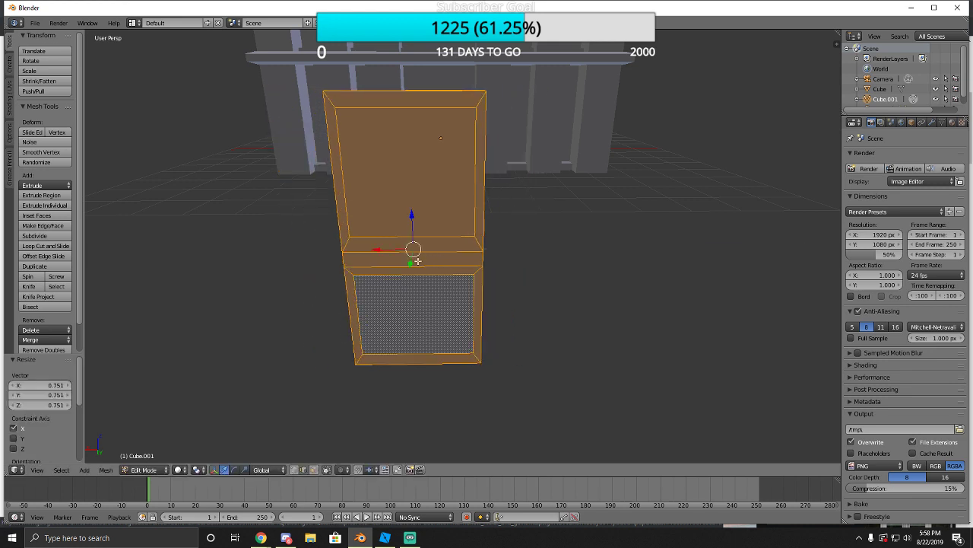
# Select both inset panel faces and move them -0.019 along Y to recess them into the door.
pyautogui.hotkey('shift', 'f')
pyautogui.press('a')
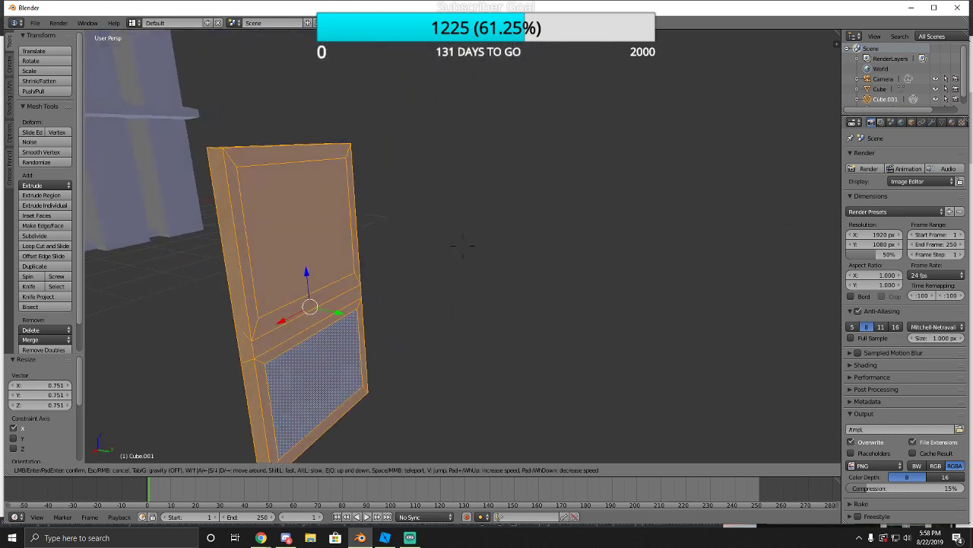
pyautogui.click(464, 246)
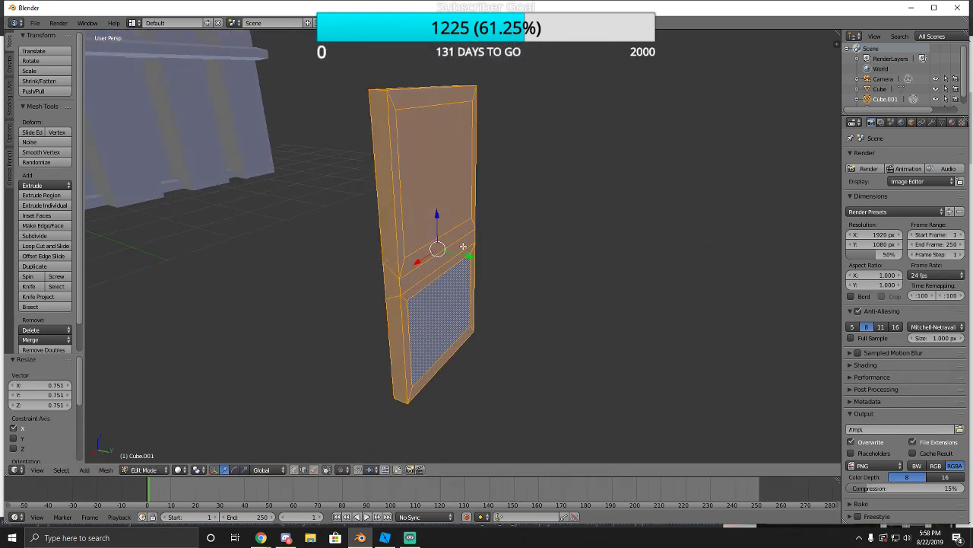
pyautogui.click(156, 473)
pyautogui.rightClick(428, 222)
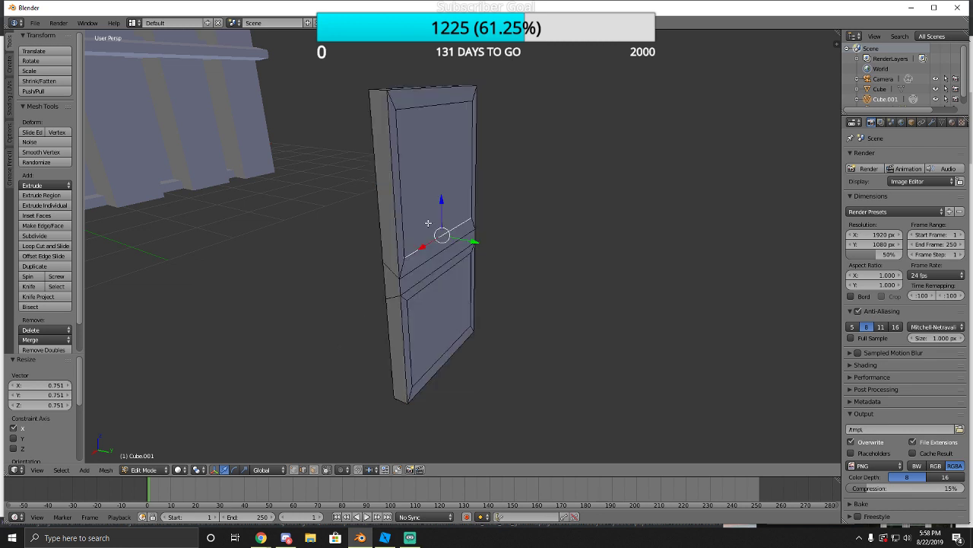
pyautogui.rightClick(420, 215)
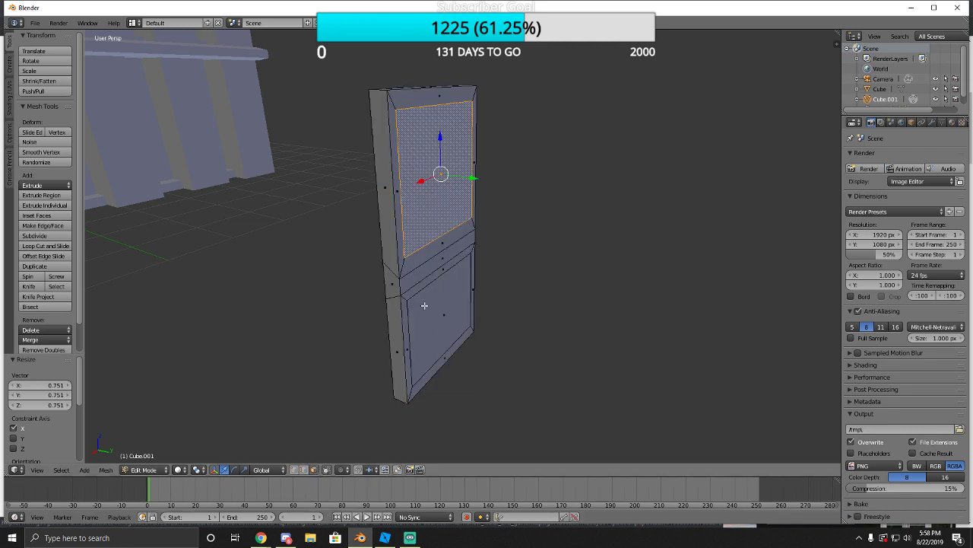
pyautogui.keyDown('shift'); pyautogui.rightClick(424, 307); pyautogui.keyUp('shift')
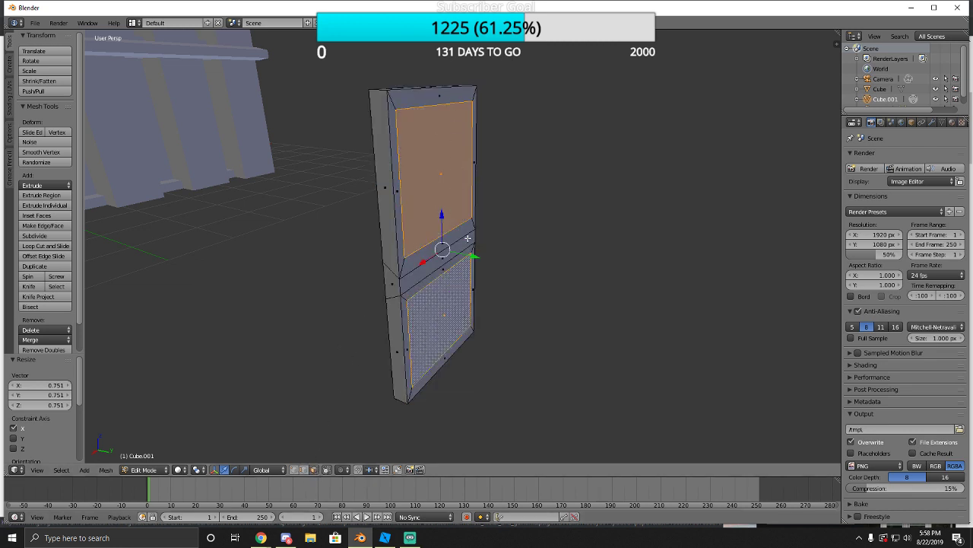
pyautogui.press('g')
pyautogui.press('y')
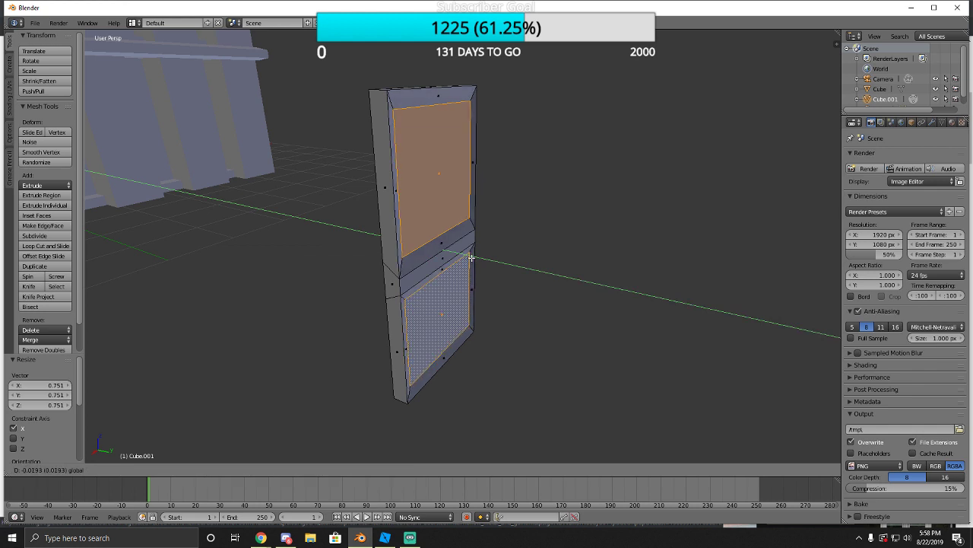
pyautogui.click(471, 258)
# Extrude both panel faces inward to deepen the recesses, and move the extruded faces 0.014 along Y.
pyautogui.moveTo(471, 258); pyautogui.dragTo(462, 246, button='middle')
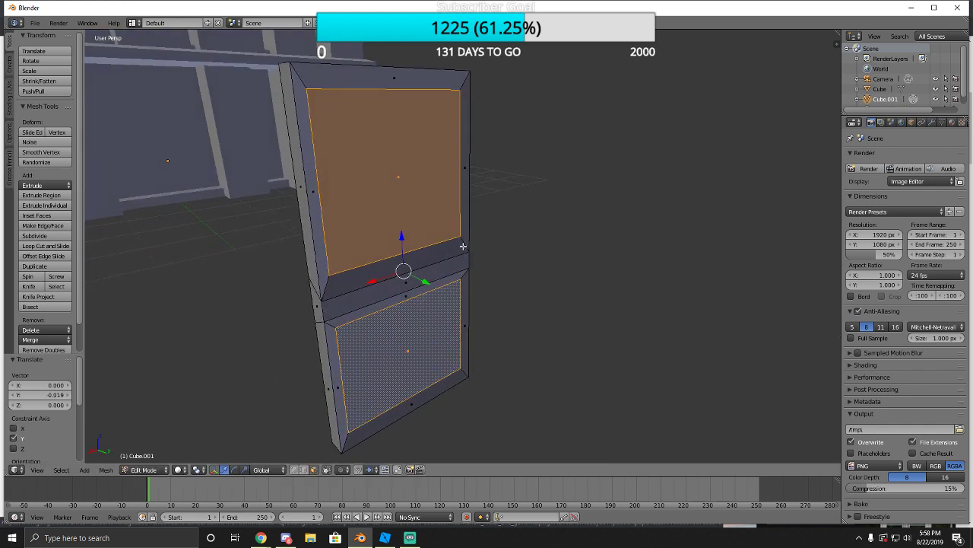
pyautogui.press('e')
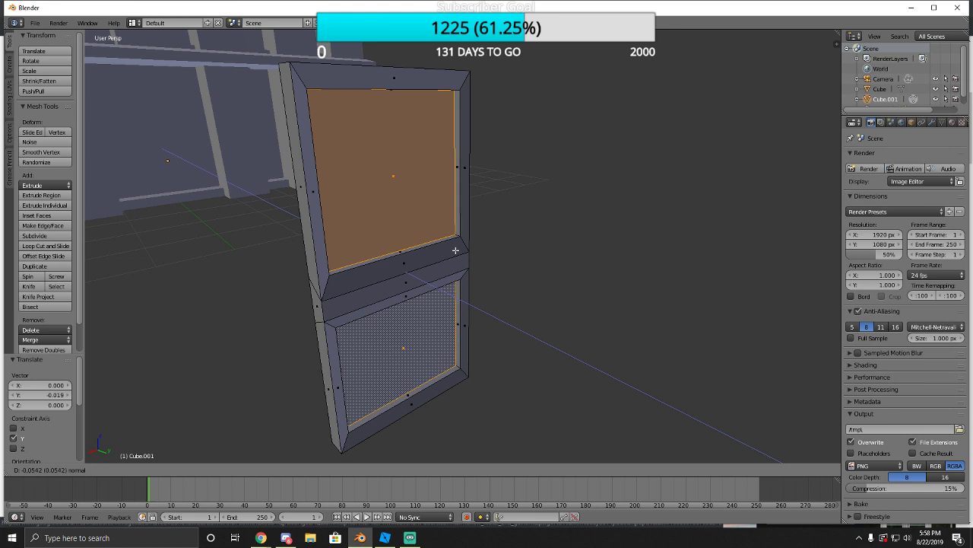
pyautogui.click(448, 261)
pyautogui.press('g')
pyautogui.press('y')
pyautogui.click(436, 226)
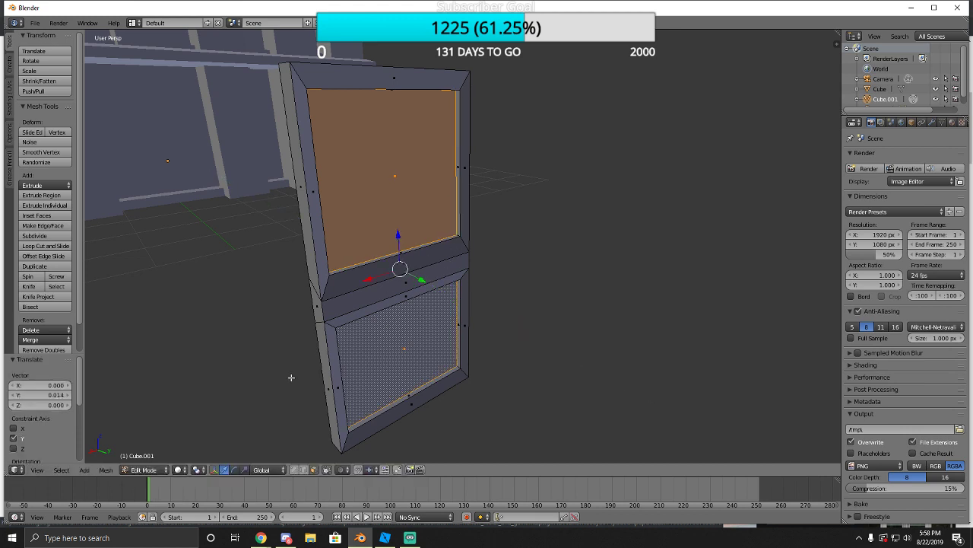
# Examine the recessed door panels in Object Mode and return to Edit Mode.
pyautogui.click(143, 469)
pyautogui.click(143, 469)
pyautogui.click(143, 469)
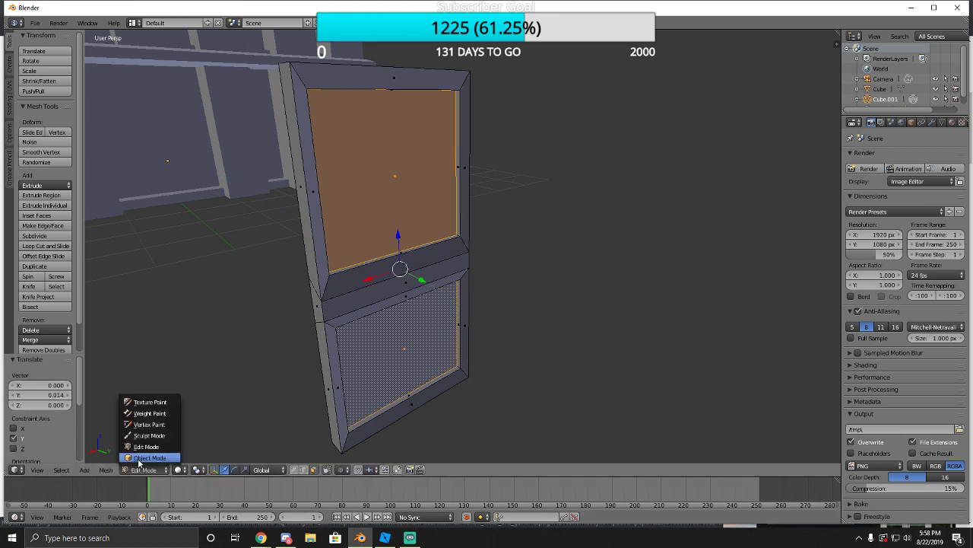
pyautogui.click(144, 457)
pyautogui.hotkey('shift', 'f')
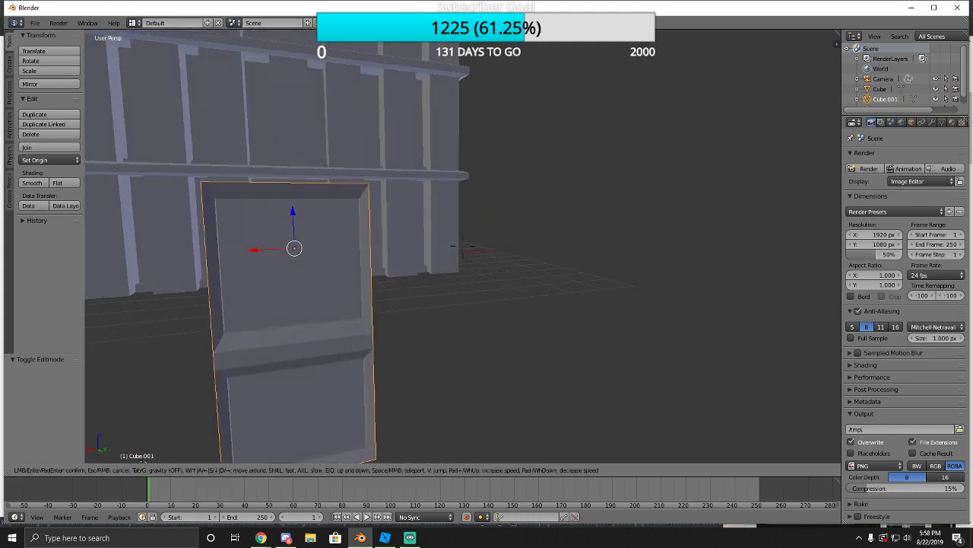
pyautogui.click(464, 250)
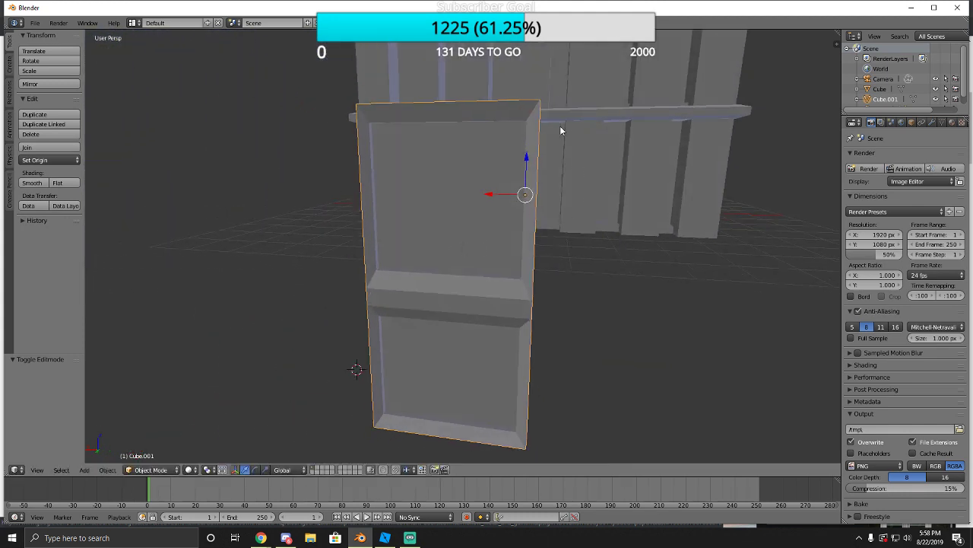
pyautogui.click(150, 469)
pyautogui.click(145, 445)
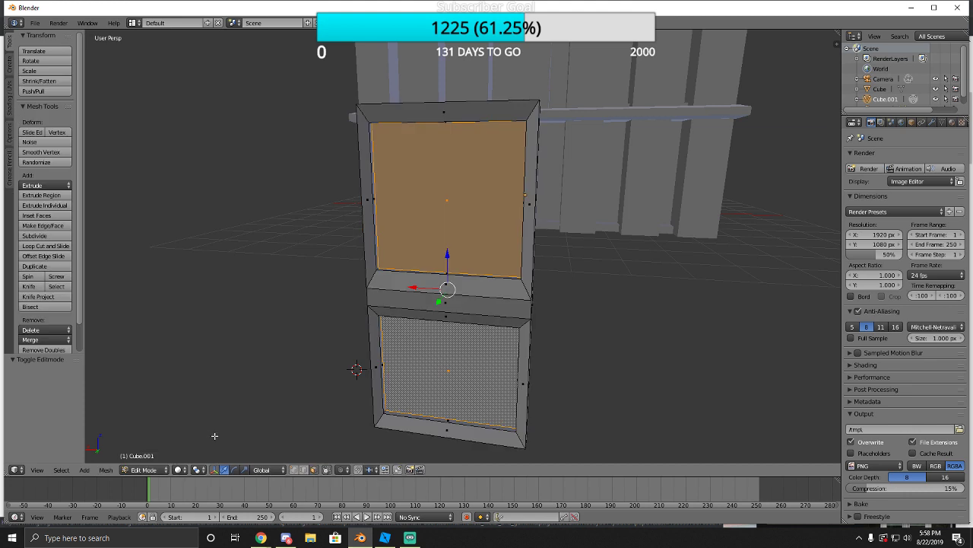
pyautogui.hotkey('shift', 'f')
pyautogui.click(463, 246)
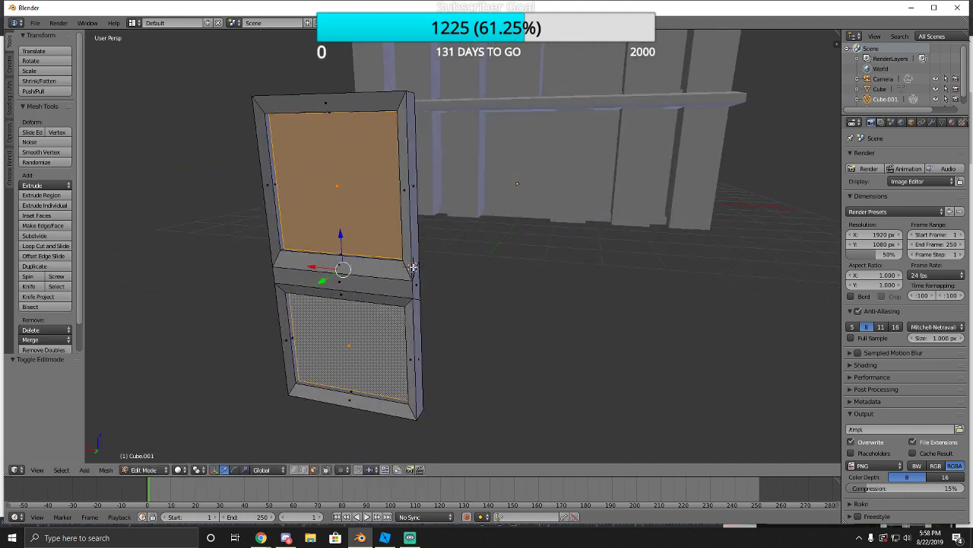
pyautogui.press('a')
pyautogui.rightClick(417, 303)
pyautogui.keyDown('shift'); pyautogui.rightClick(411, 282); pyautogui.keyUp('shift')
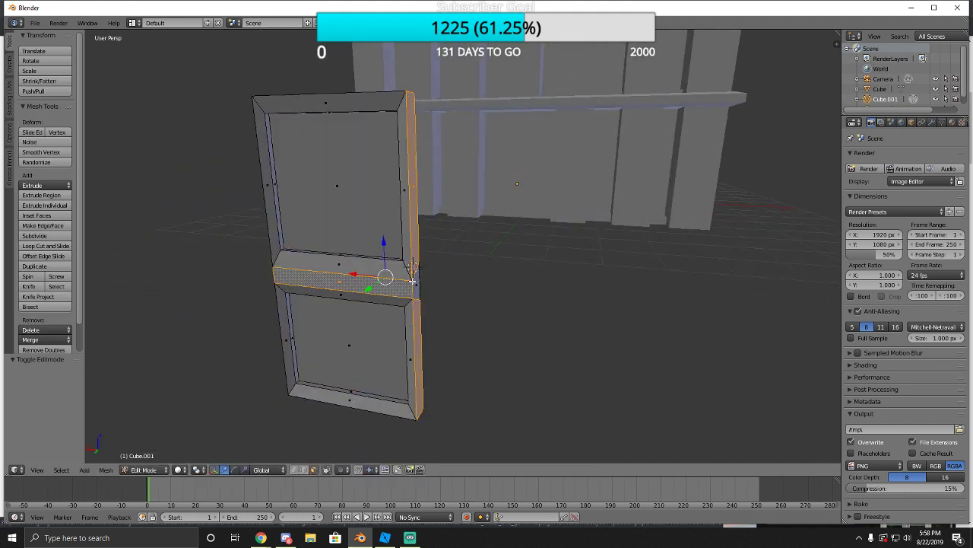
pyautogui.keyDown('shift'); pyautogui.rightClick(417, 282); pyautogui.keyUp('shift')
pyautogui.press('a')
# Select the faces along both narrow sides of the door, dissolve each side's segments into one face, and clear the selection.
pyautogui.hotkey('shift', 'f')
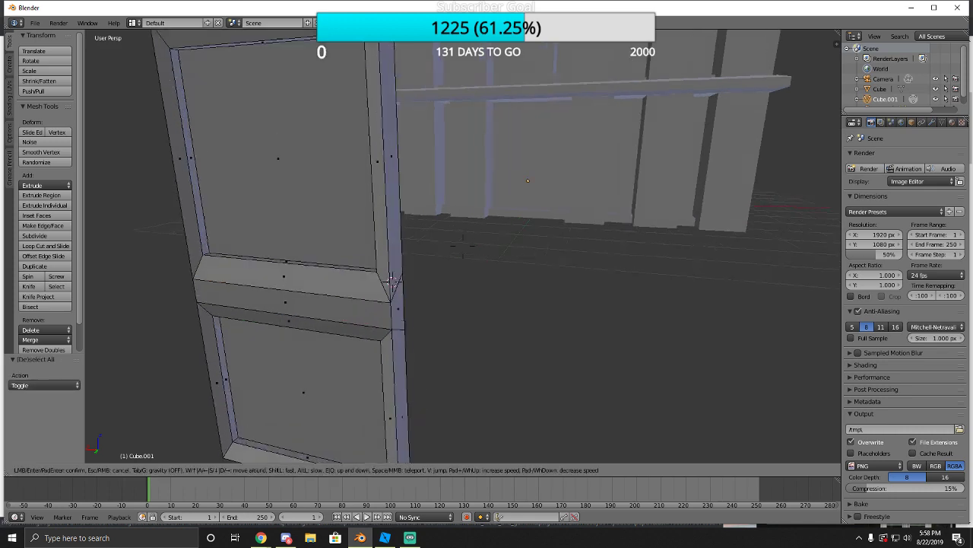
pyautogui.click(459, 244)
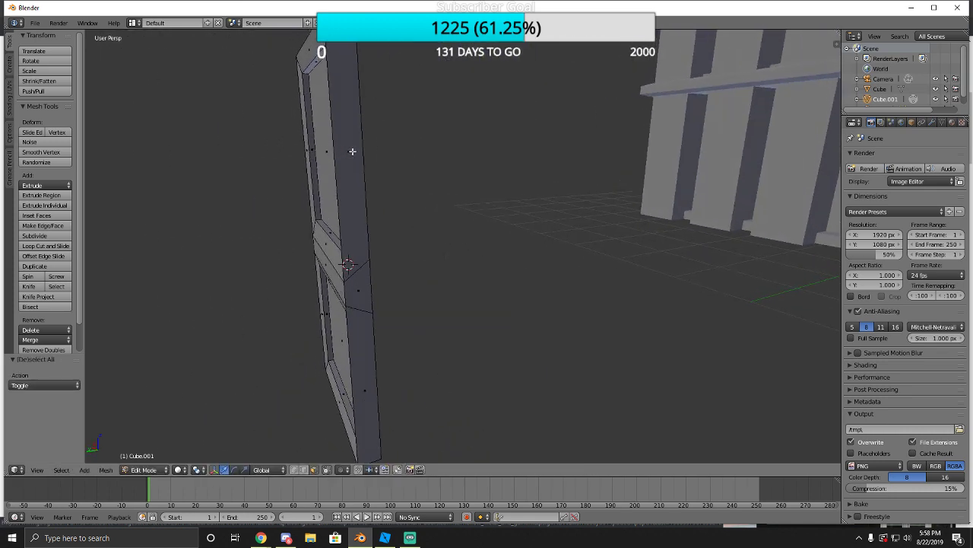
pyautogui.rightClick(360, 255)
pyautogui.keyDown('shift'); pyautogui.rightClick(347, 305); pyautogui.keyUp('shift')
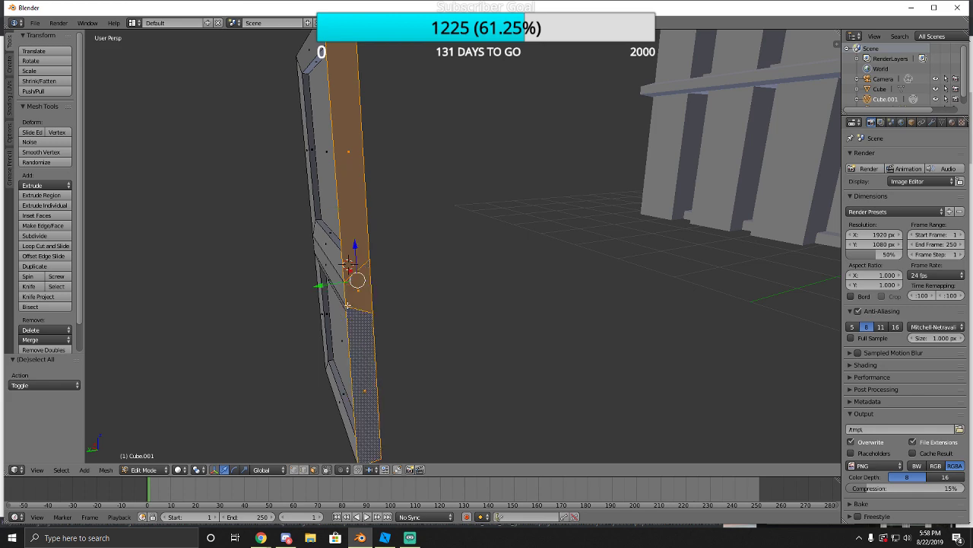
pyautogui.hotkey('shift', 'f')
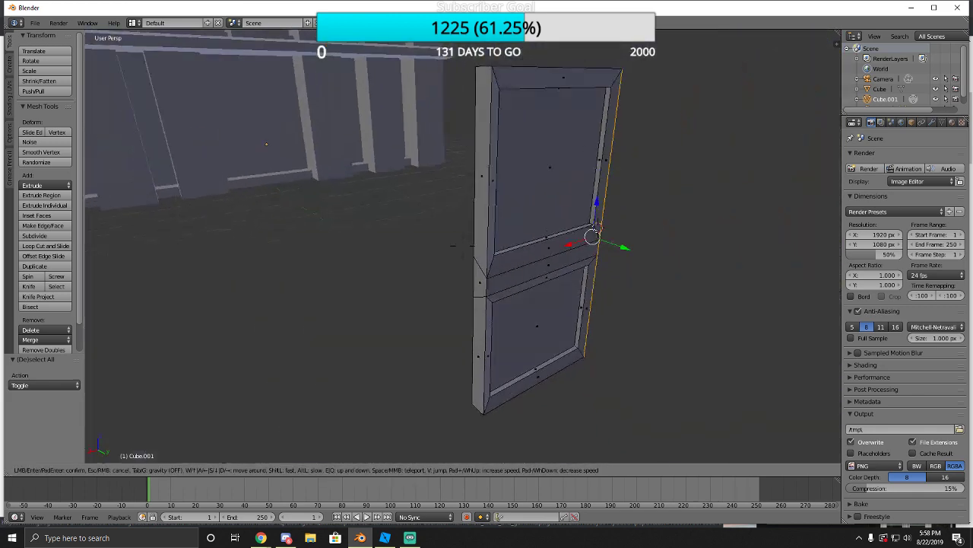
pyautogui.press('Return')
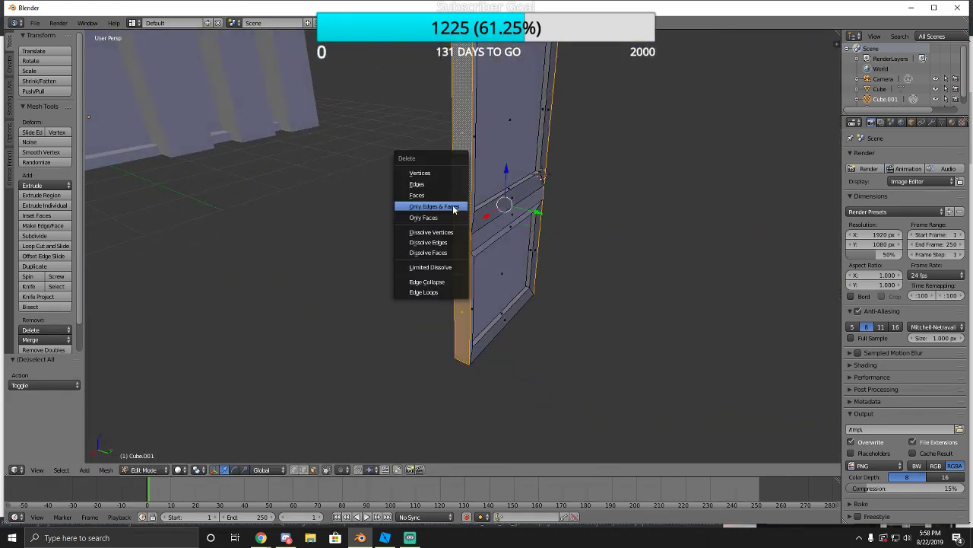
pyautogui.press('x')
pyautogui.click(438, 267)
pyautogui.press('a')
pyautogui.hotkey('shift', 'f')
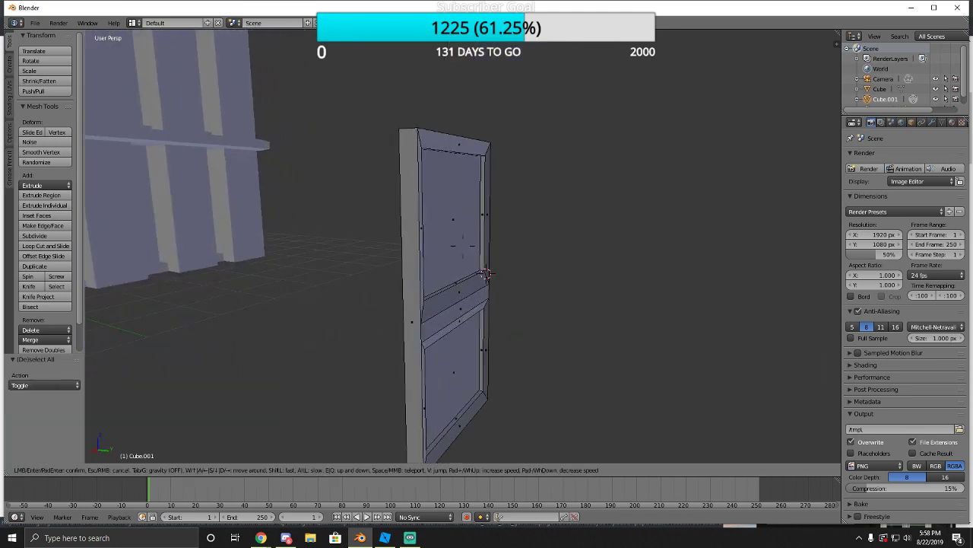
# Select the faces on both narrow sides of the door and try to extrude them outward.
pyautogui.press('Return')
pyautogui.rightClick(405, 304)
pyautogui.hotkey('shift', 'f')
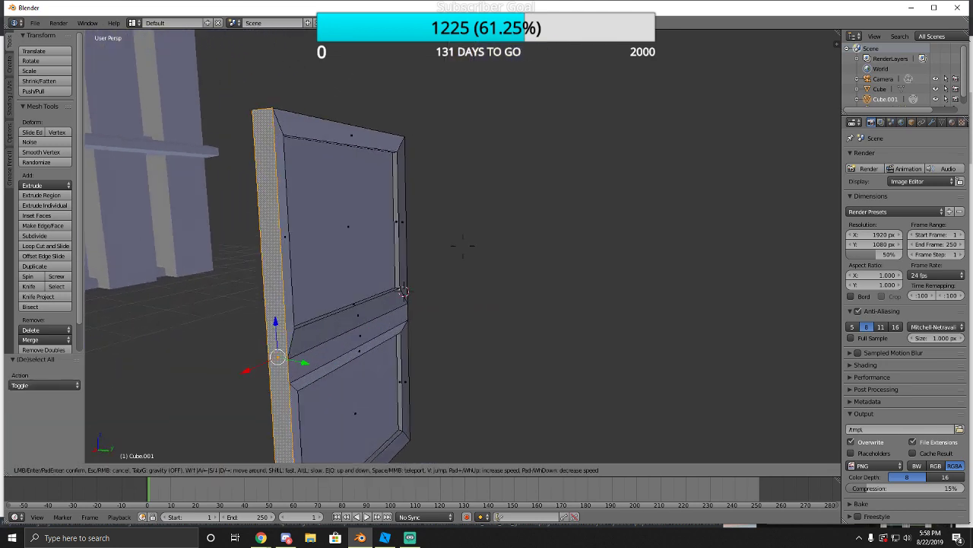
pyautogui.press('Return')
pyautogui.keyDown('shift'); pyautogui.rightClick(468, 247); pyautogui.keyUp('shift')
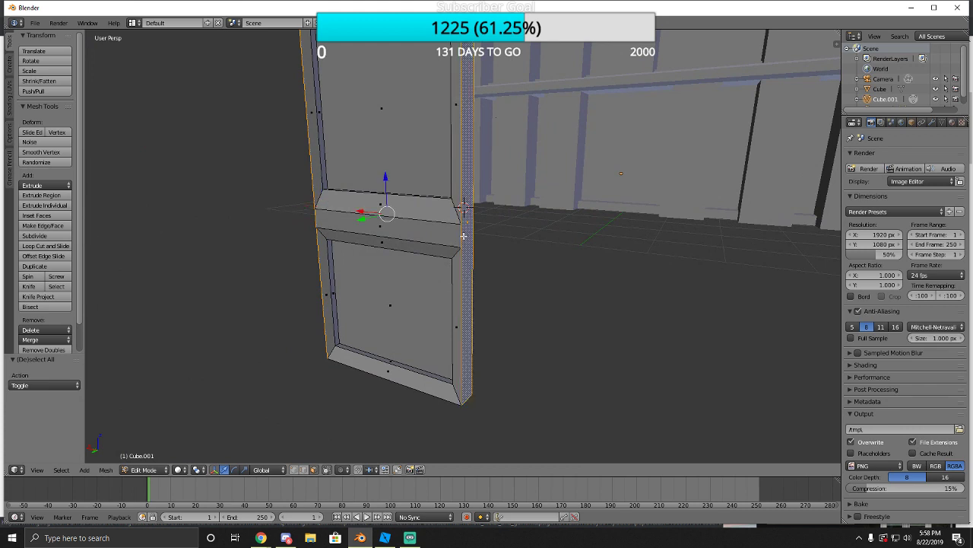
pyautogui.press('e')
pyautogui.rightClick(463, 234)
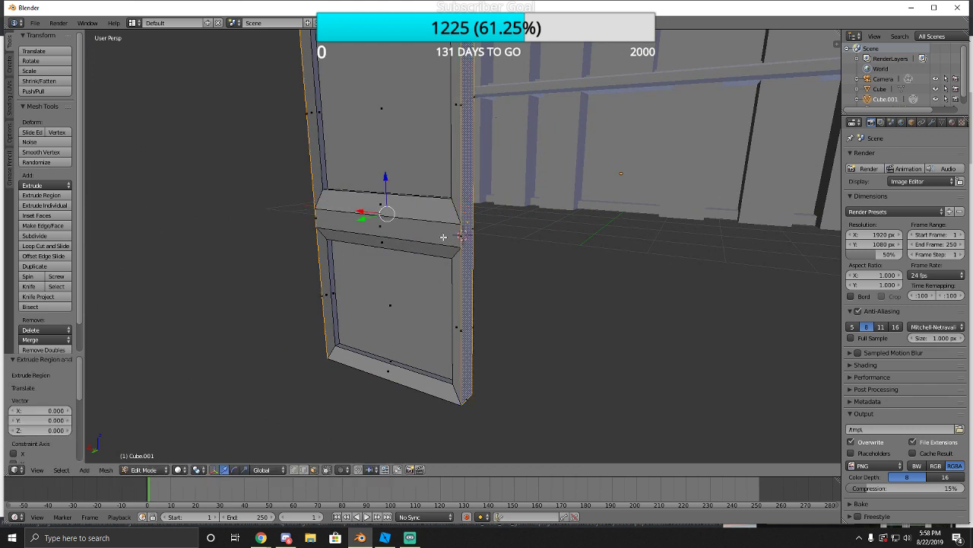
pyautogui.press('e')
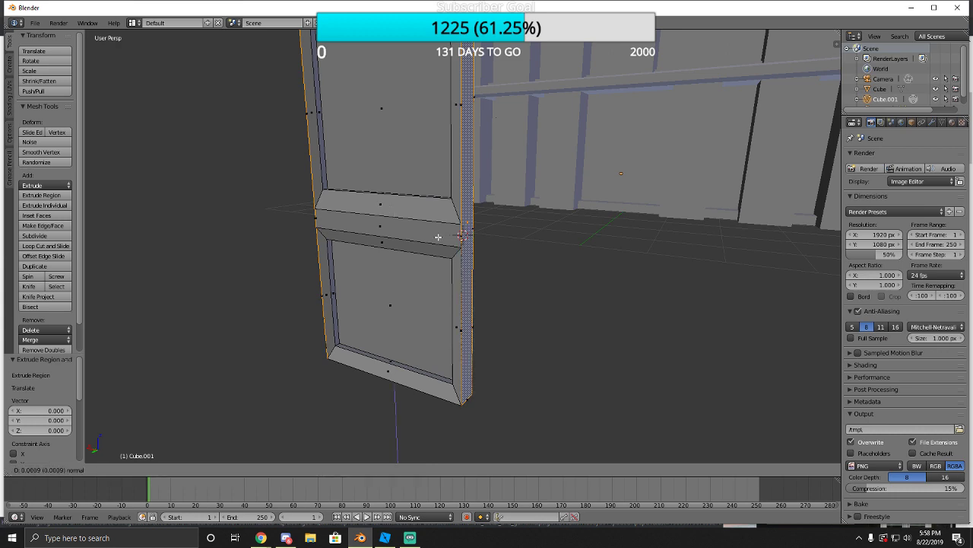
pyautogui.rightClick(445, 238)
pyautogui.hotkey('ctrl', 'z')
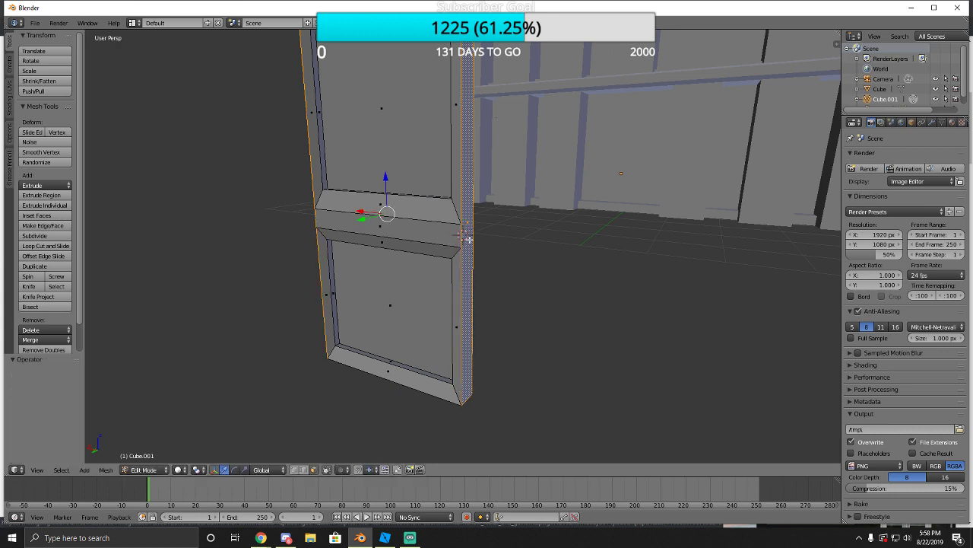
# Try to extrude and scale both narrow side faces together, and undo the attempt.
pyautogui.hotkey('shift', 'f')
pyautogui.press('a')
pyautogui.click(463, 247)
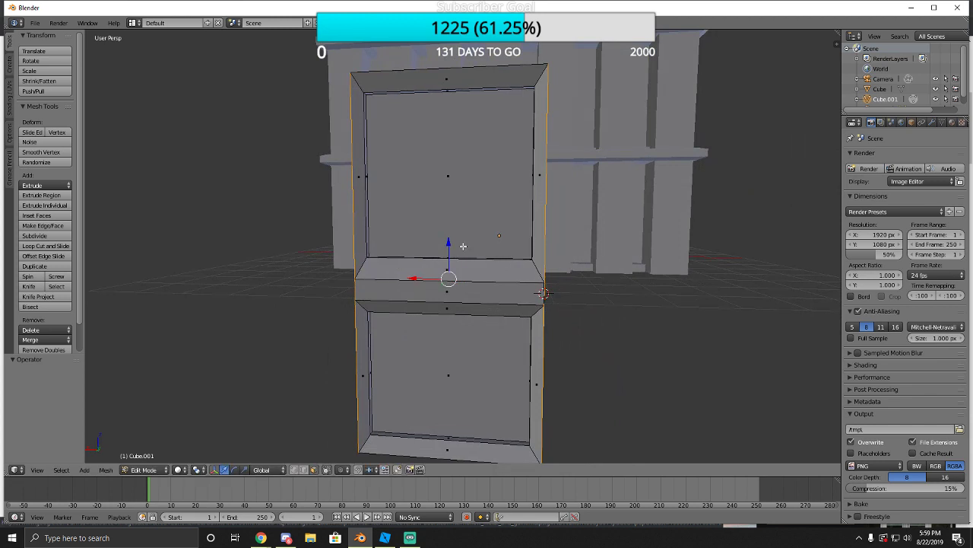
pyautogui.press('e')
pyautogui.rightClick(463, 247)
pyautogui.press('s')
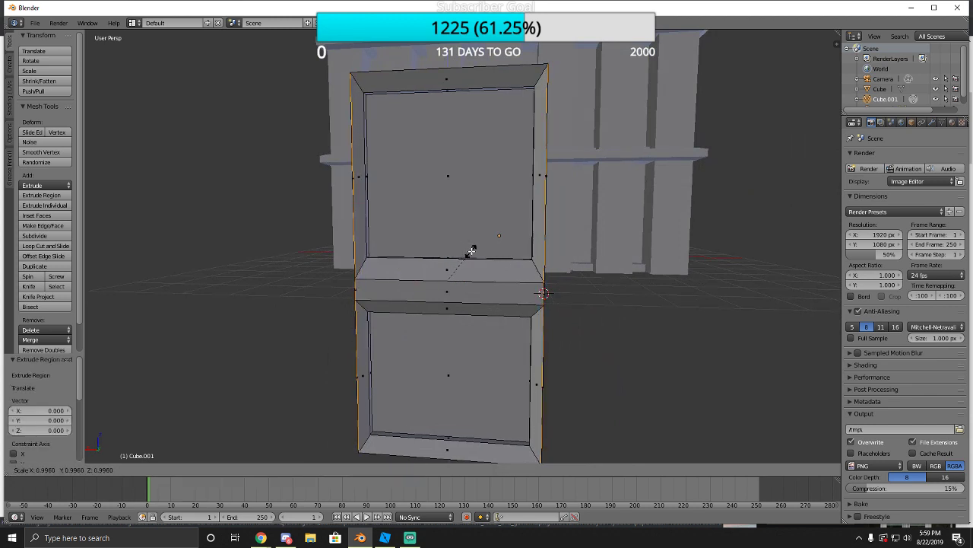
pyautogui.rightClick(480, 254)
pyautogui.hotkey('ctrl', 'z')
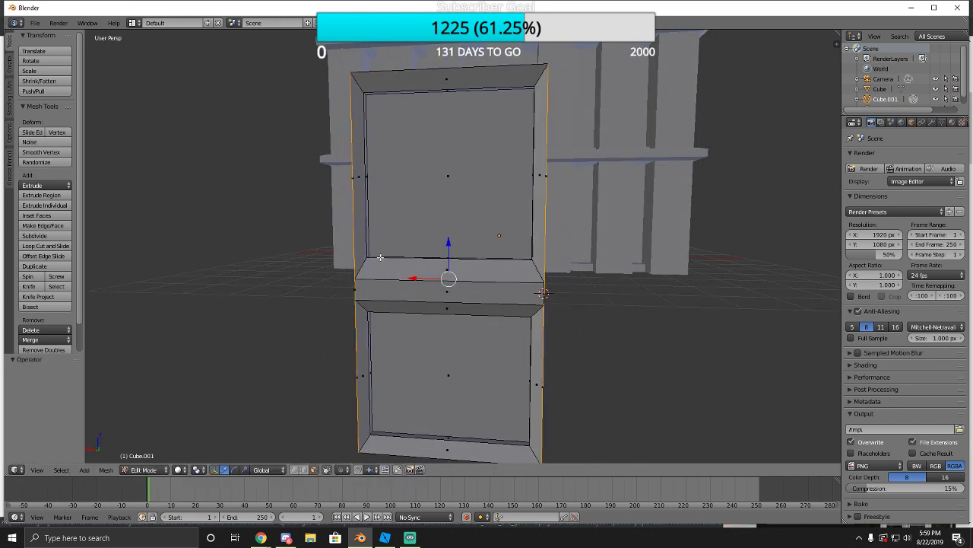
pyautogui.hotkey('shift', 'f')
pyautogui.click(566, 294)
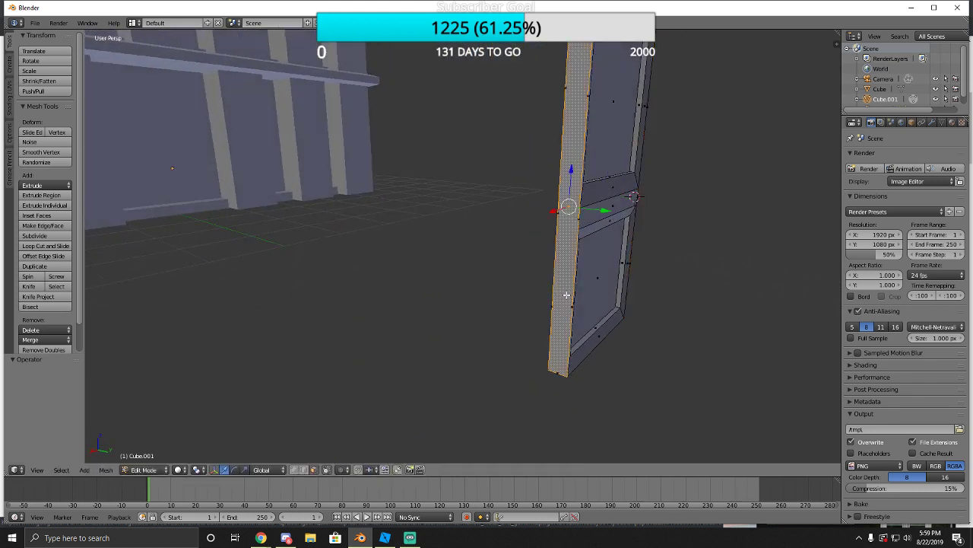
pyautogui.hotkey('shift', 'f')
pyautogui.press('d')
pyautogui.click(461, 246)
pyautogui.hotkey('ctrl', 'z')
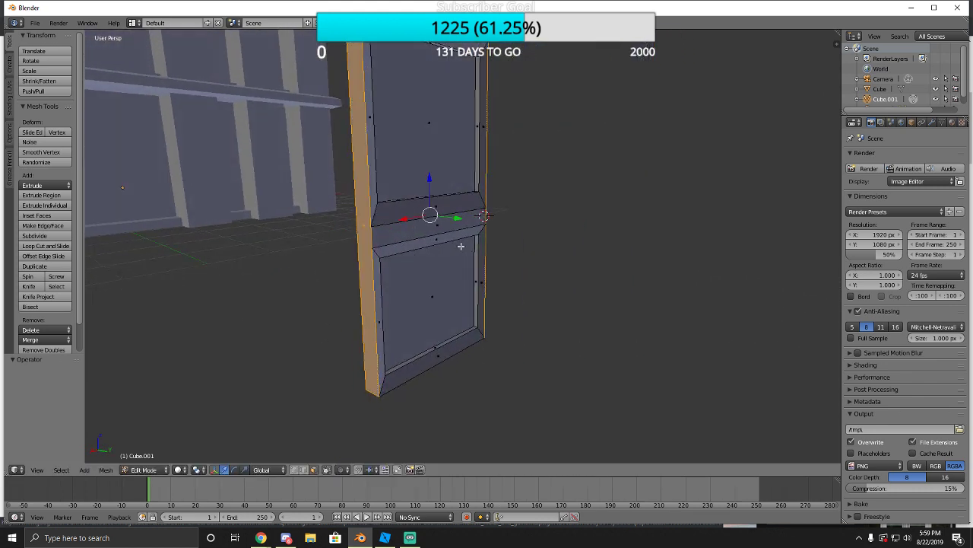
# Select a single narrow side face of the door and extrude it outward by about 0.06.
pyautogui.press('a')
pyautogui.rightClick(363, 238)
pyautogui.press('e')
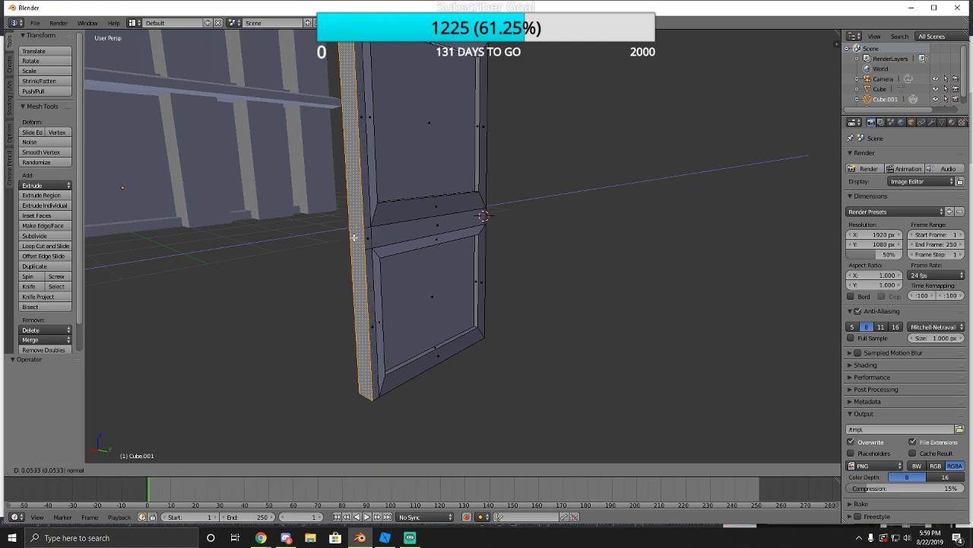
pyautogui.click(353, 238)
pyautogui.hotkey('shift', 'f')
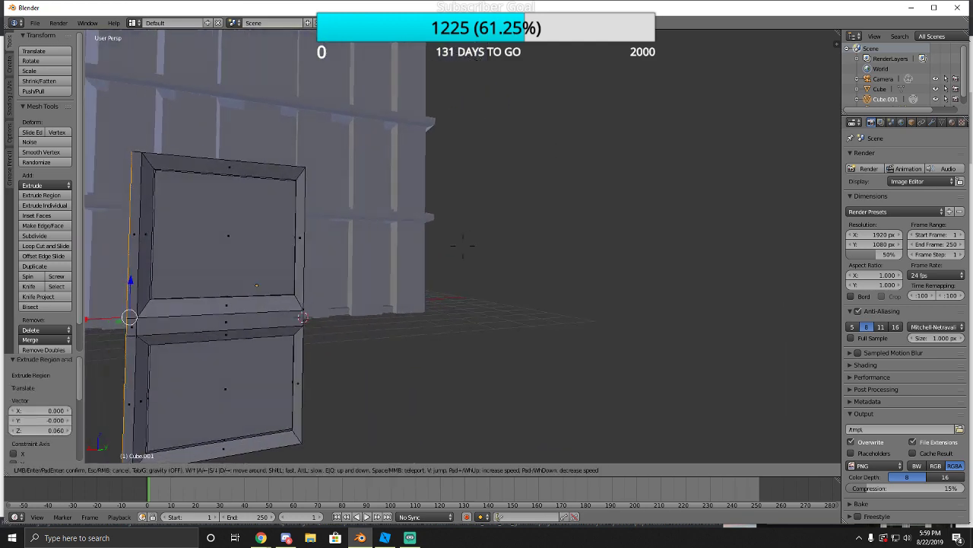
pyautogui.press('Escape')
# Try to extrude the opposite narrow side face and scale it to 0.893, and undo that extrusion.
pyautogui.rightClick(387, 255)
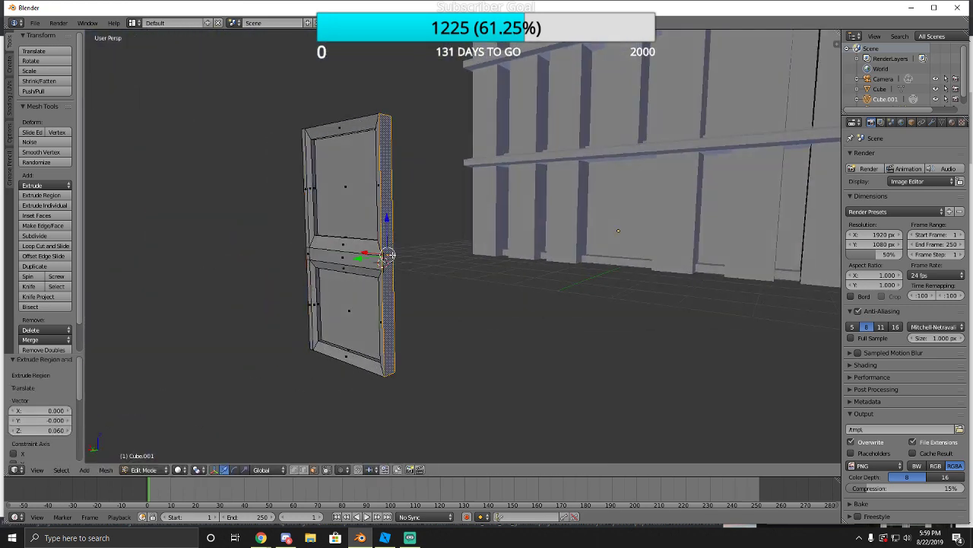
pyautogui.press('e')
pyautogui.press('s')
pyautogui.click(388, 254)
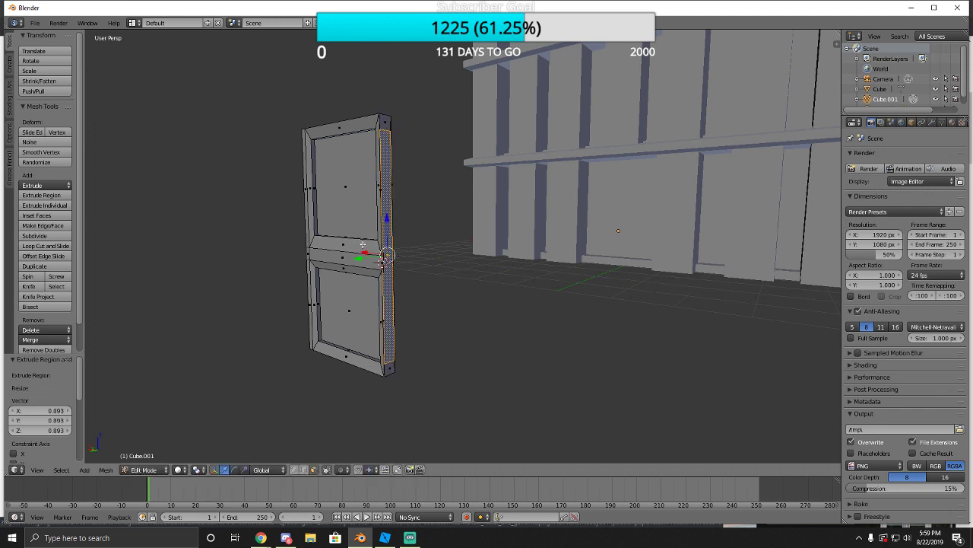
pyautogui.moveTo(363, 251); pyautogui.dragTo(374, 250)
pyautogui.hotkey('ctrl', 'z')
pyautogui.hotkey('ctrl', 'z')
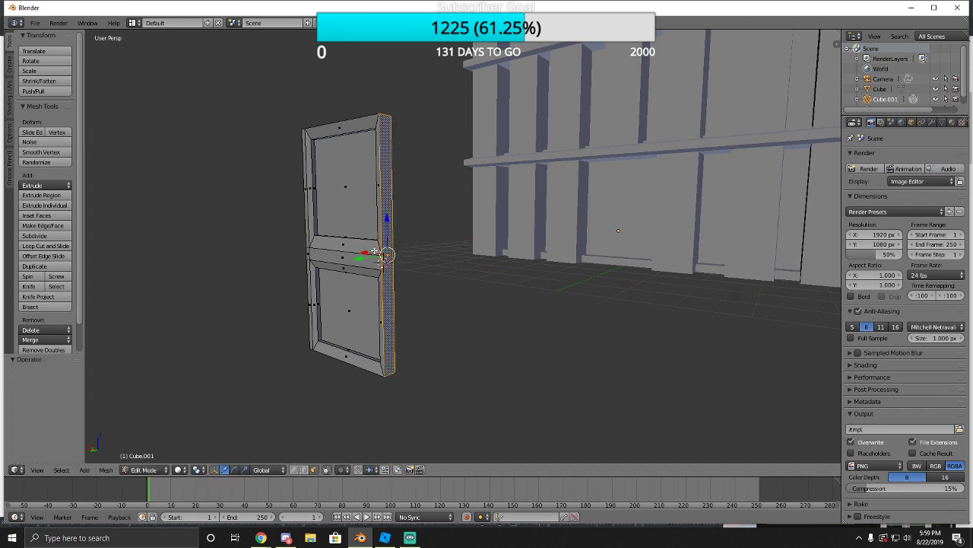
# Undo the remaining extrusions on the door's narrow sides.
pyautogui.keyDown('shift'); pyautogui.moveTo(379, 251); pyautogui.dragTo(388, 253, button='middle'); pyautogui.keyUp('shift')
pyautogui.hotkey('ctrl', 'z')
pyautogui.hotkey('ctrl', 'z')
pyautogui.hotkey('ctrl', 'z')
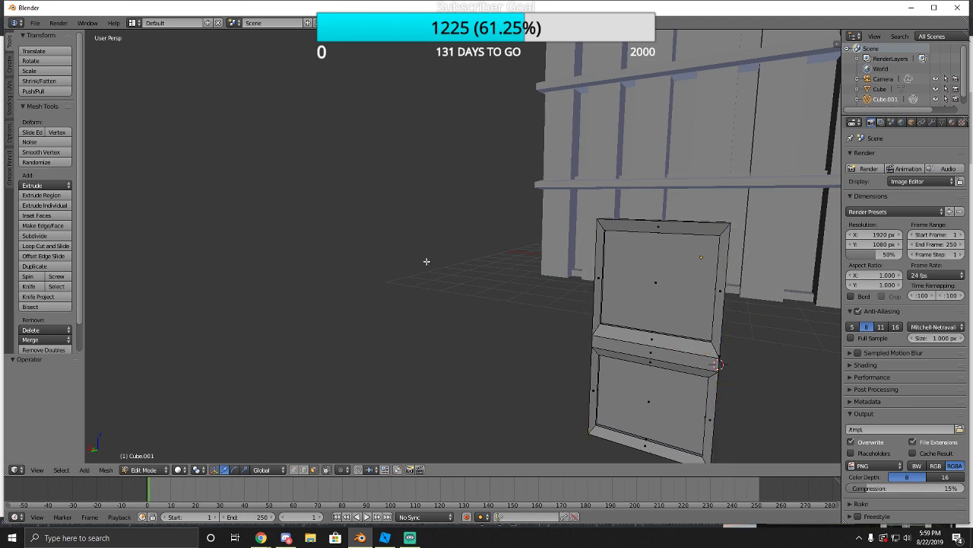
# Try to widen the door by moving one narrow side face 0.053 along X.
pyautogui.moveTo(427, 261); pyautogui.dragTo(462, 246, button='middle')
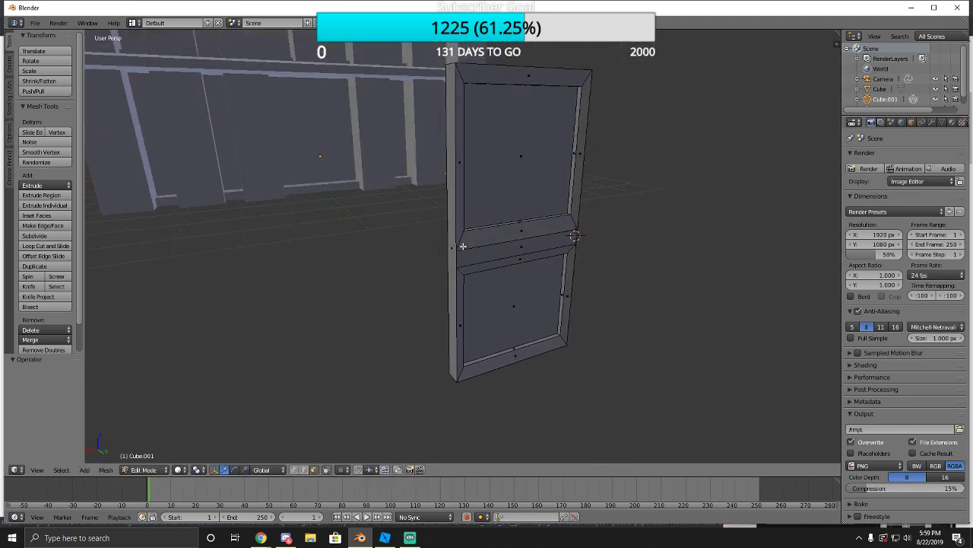
pyautogui.rightClick(452, 247)
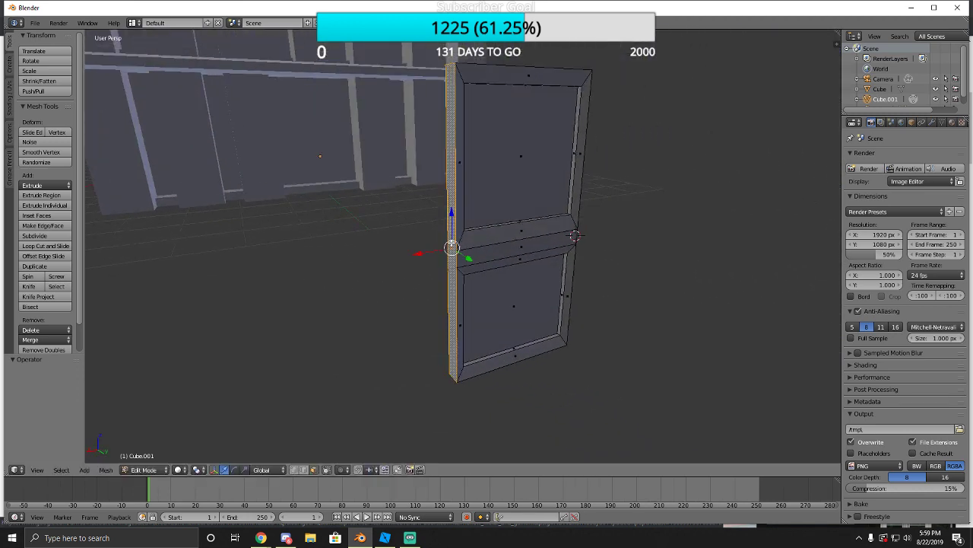
pyautogui.press('e')
pyautogui.press('x')
pyautogui.click(423, 254)
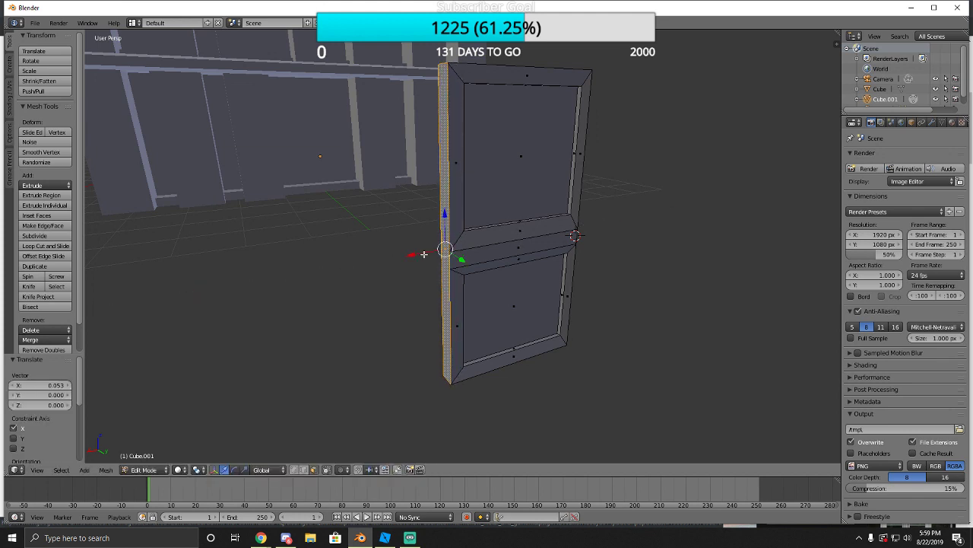
pyautogui.moveTo(424, 254); pyautogui.dragTo(463, 245, button='middle')
# Select both narrow side faces, try scaling them uniformly and along Z, and undo each attempt.
pyautogui.keyDown('shift'); pyautogui.rightClick(413, 252); pyautogui.keyUp('shift')
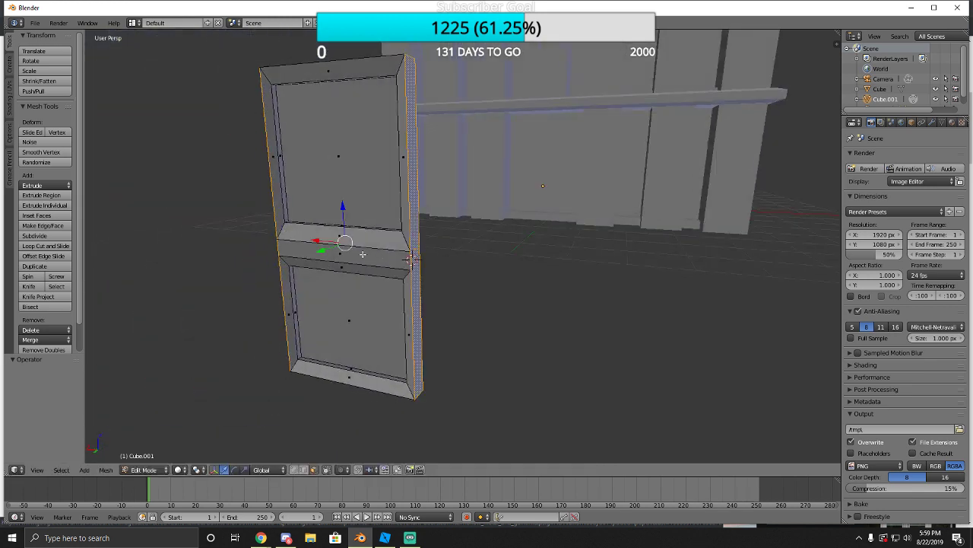
pyautogui.press('s')
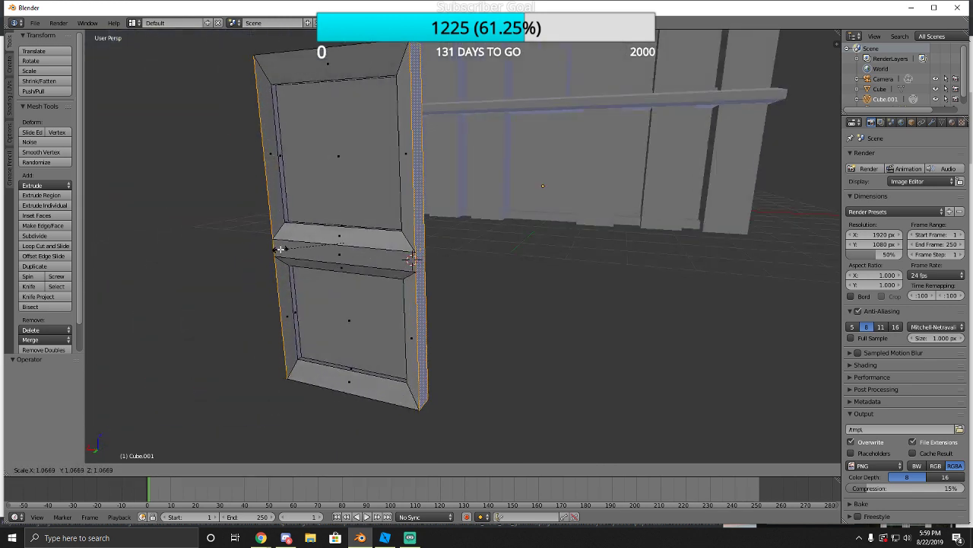
pyautogui.click(281, 250)
pyautogui.hotkey('ctrl', 'z')
pyautogui.press('s')
pyautogui.press('z')
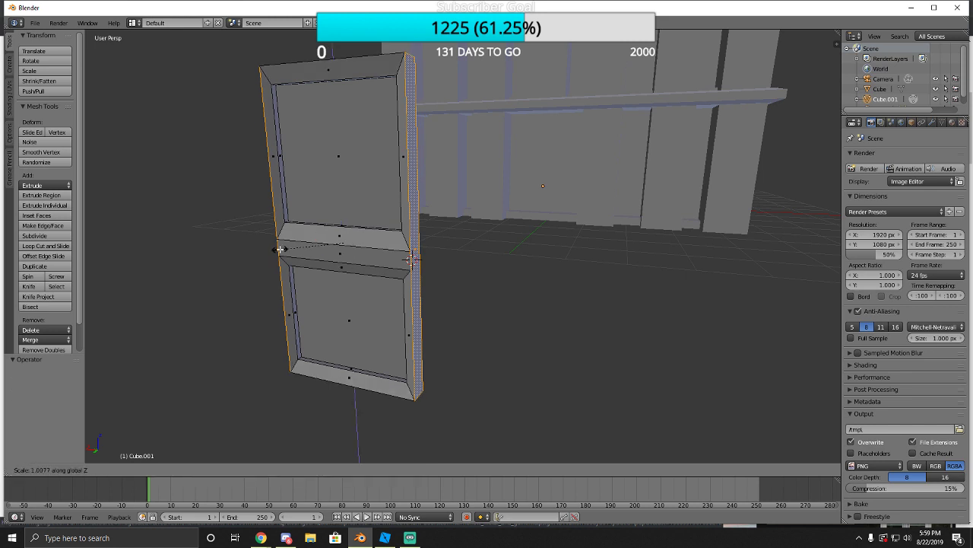
pyautogui.click(280, 250)
pyautogui.hotkey('ctrl', 'z')
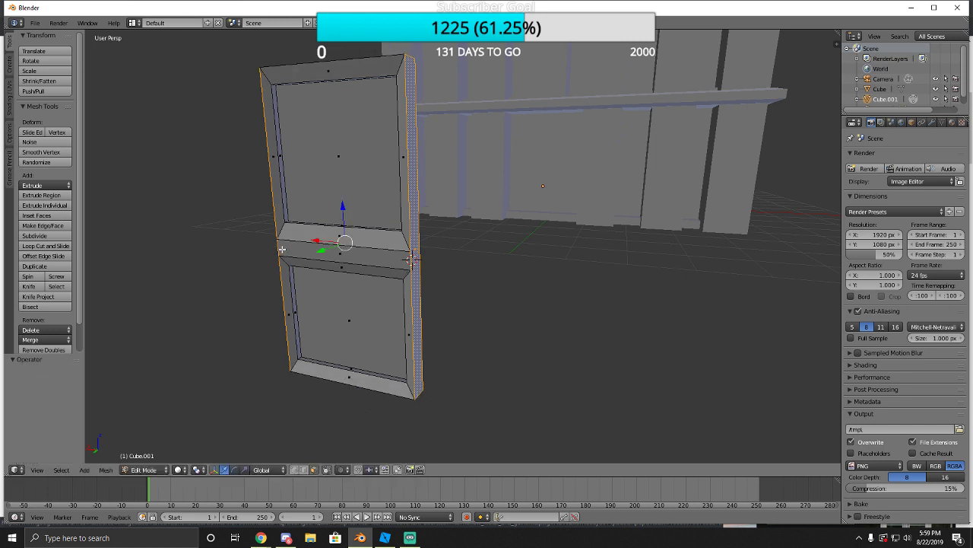
# Try rotating both side faces and scaling them along Y and uniformly, undoing each attempt.
pyautogui.press('r')
pyautogui.click(281, 249)
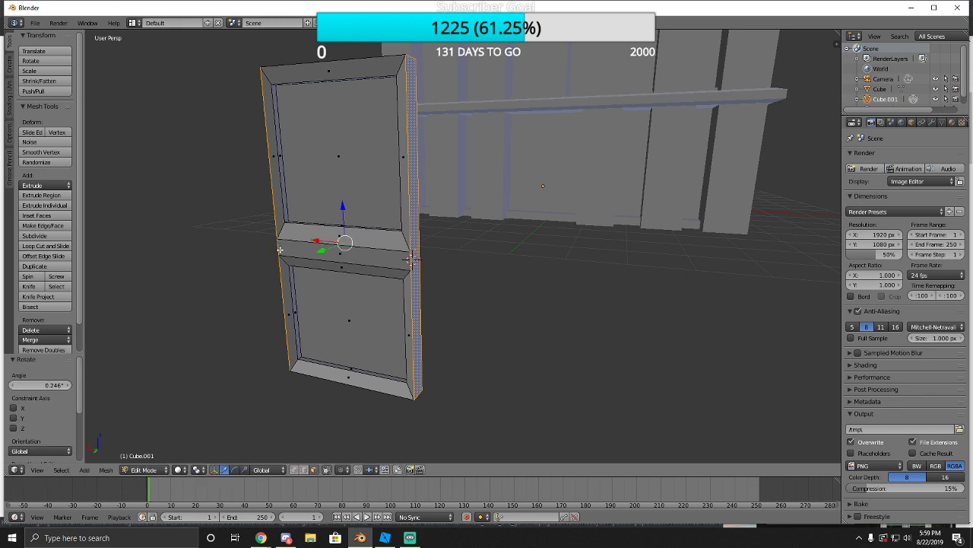
pyautogui.hotkey('ctrl', 'z')
pyautogui.press('s')
pyautogui.press('y')
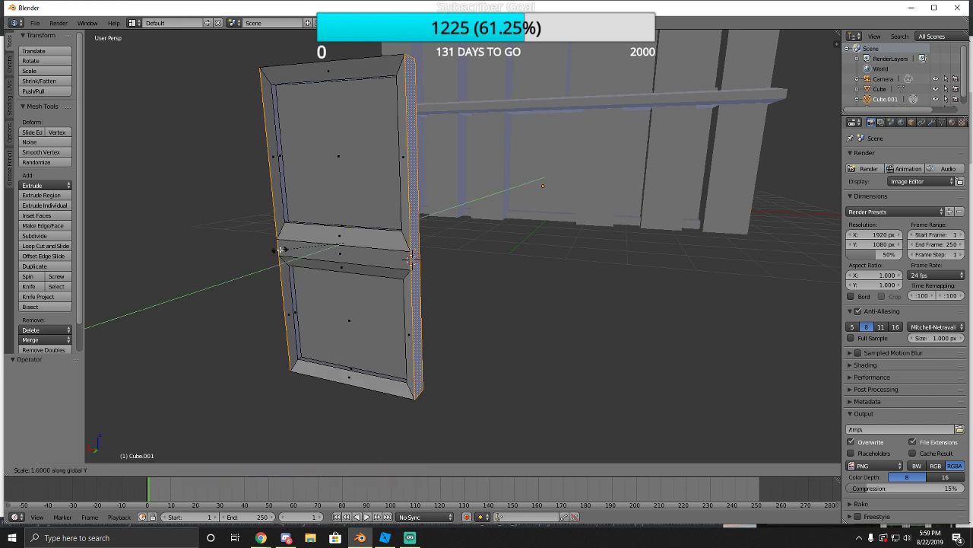
pyautogui.click(267, 248)
pyautogui.hotkey('ctrl', 'z')
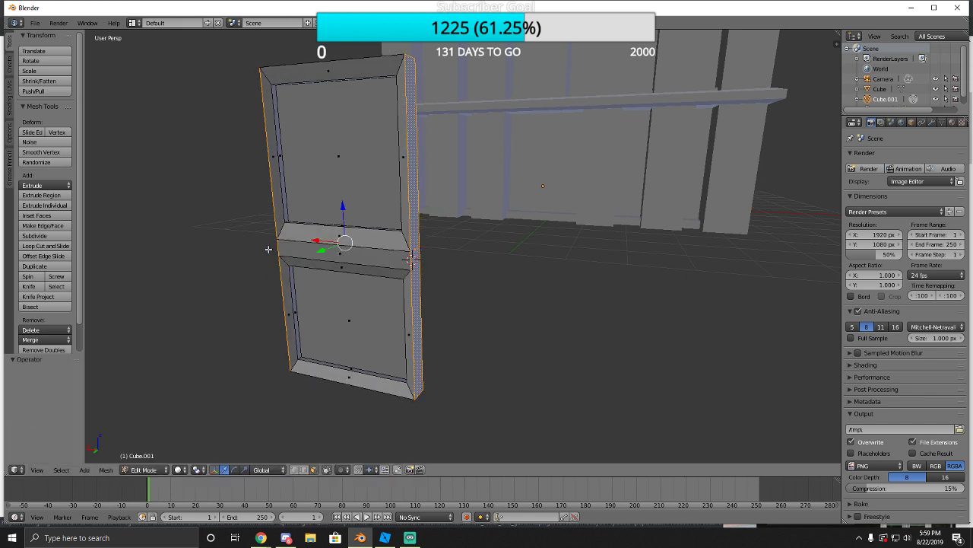
pyautogui.press('s')
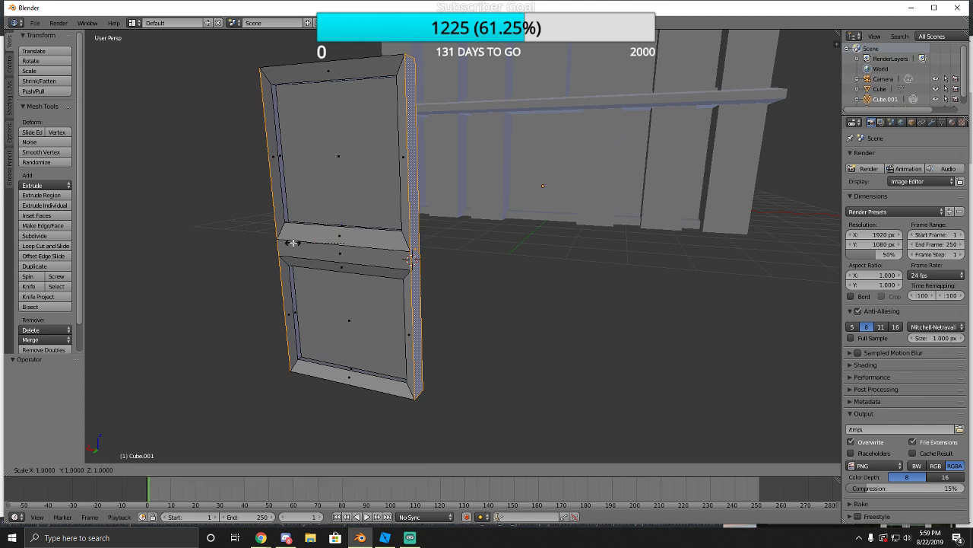
pyautogui.click(293, 246)
pyautogui.hotkey('ctrl', 'z')
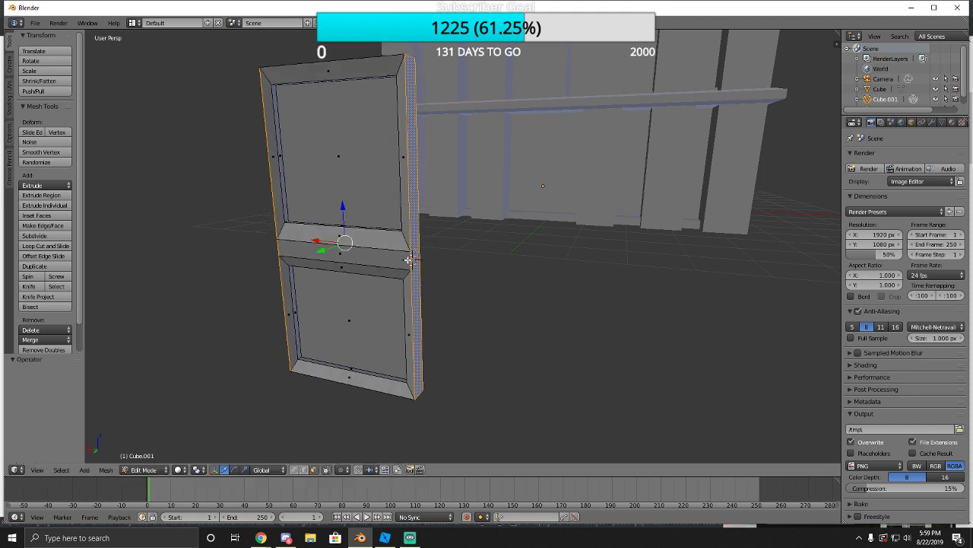
# Widen the door's outer frame by moving one narrow side face -0.038 and the opposite one 0.040 along X.
pyautogui.rightClick(413, 255)
pyautogui.moveTo(395, 247); pyautogui.dragTo(400, 249)
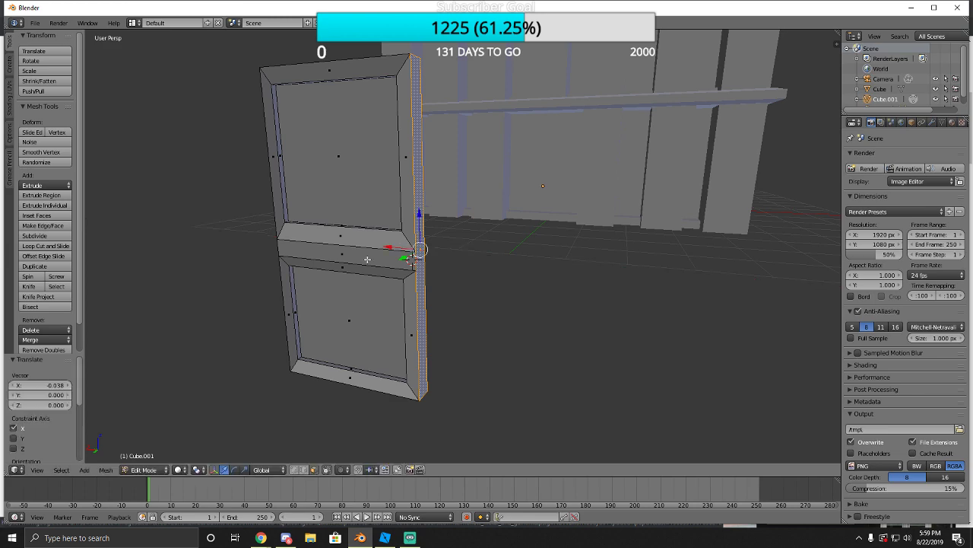
pyautogui.moveTo(367, 258); pyautogui.dragTo(398, 266, button='middle')
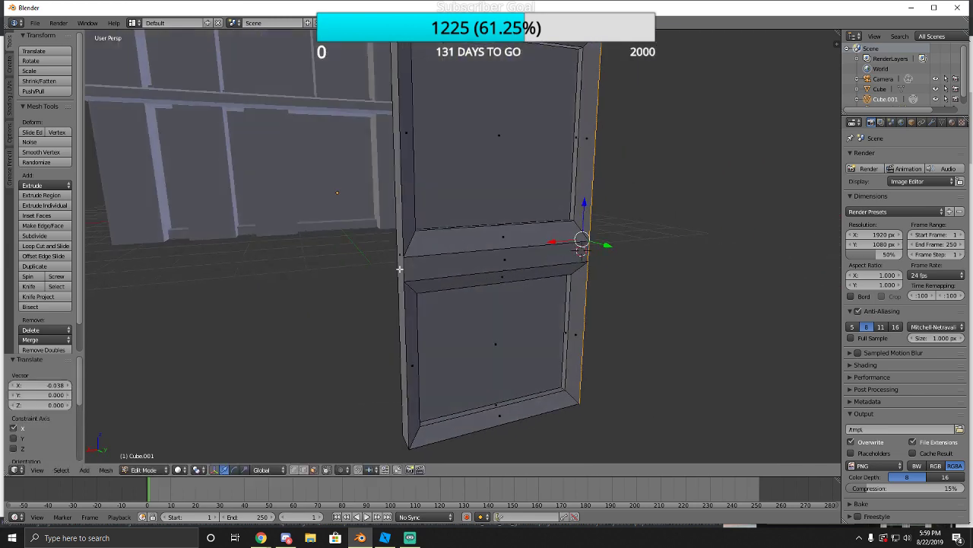
pyautogui.moveTo(368, 259); pyautogui.dragTo(361, 258)
# Select the two sloped faces bordering the door's middle rail, try scaling them uniformly, and undo the scaling.
pyautogui.hotkey('shift', 'f')
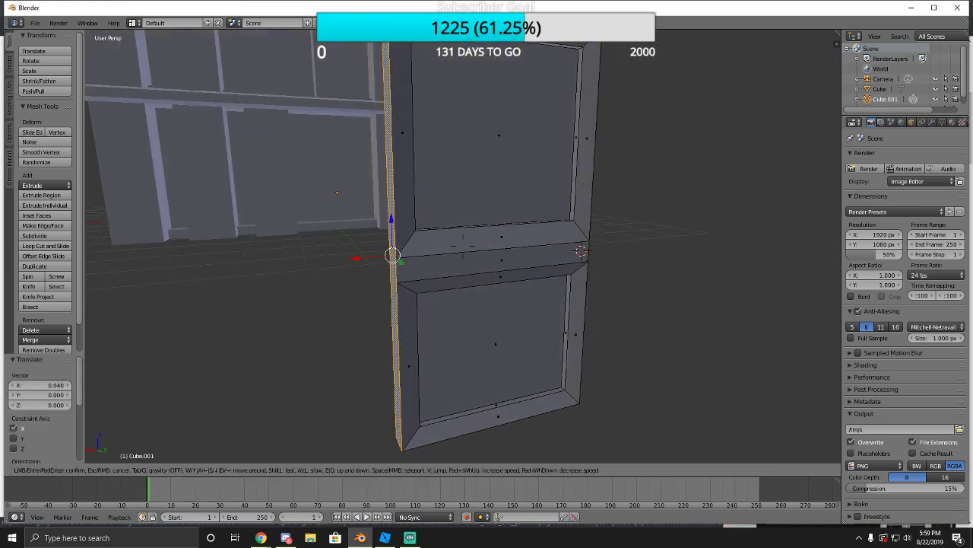
pyautogui.press('s')
pyautogui.press('d')
pyautogui.press('w')
pyautogui.press('s')
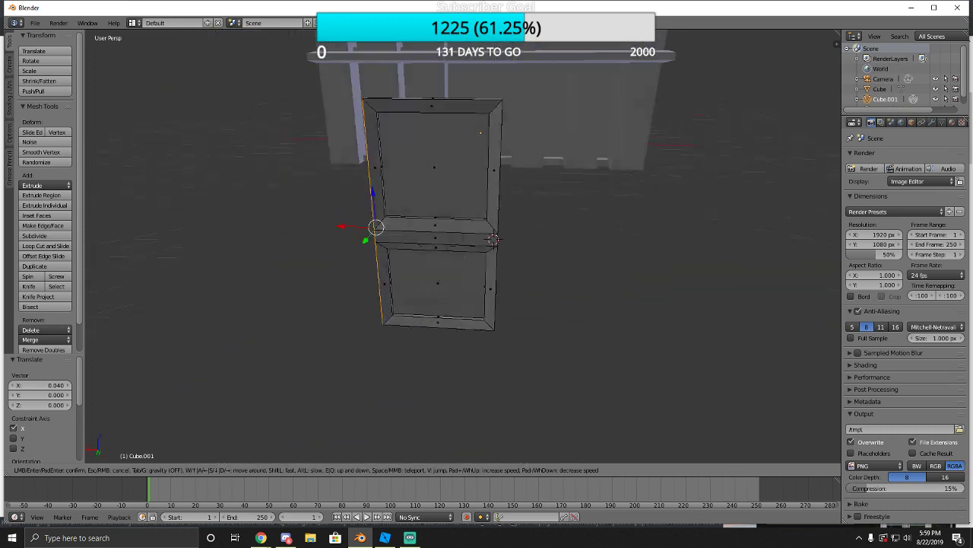
pyautogui.press('w')
pyautogui.press('s')
pyautogui.click(464, 246)
pyautogui.rightClick(437, 271)
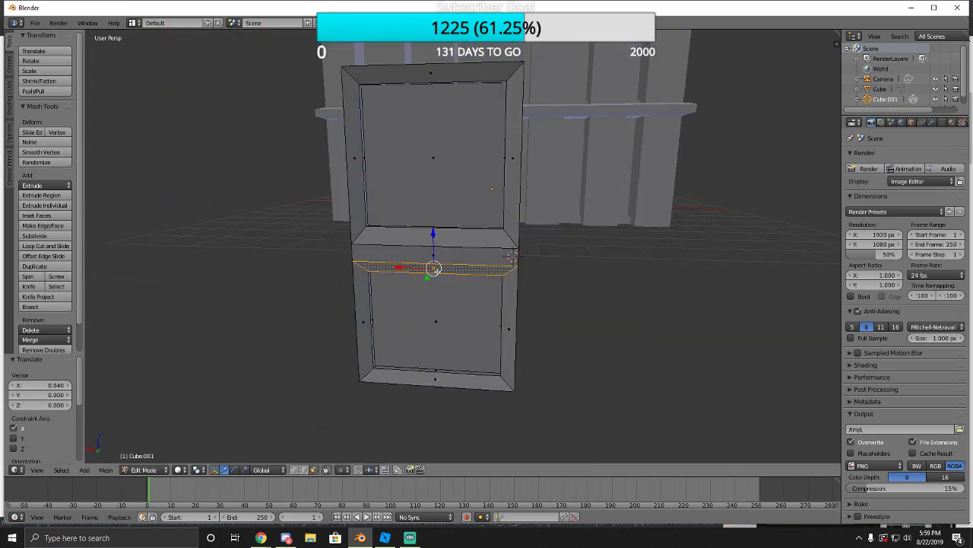
pyautogui.keyDown('shift'); pyautogui.rightClick(447, 241); pyautogui.keyUp('shift')
pyautogui.press('s')
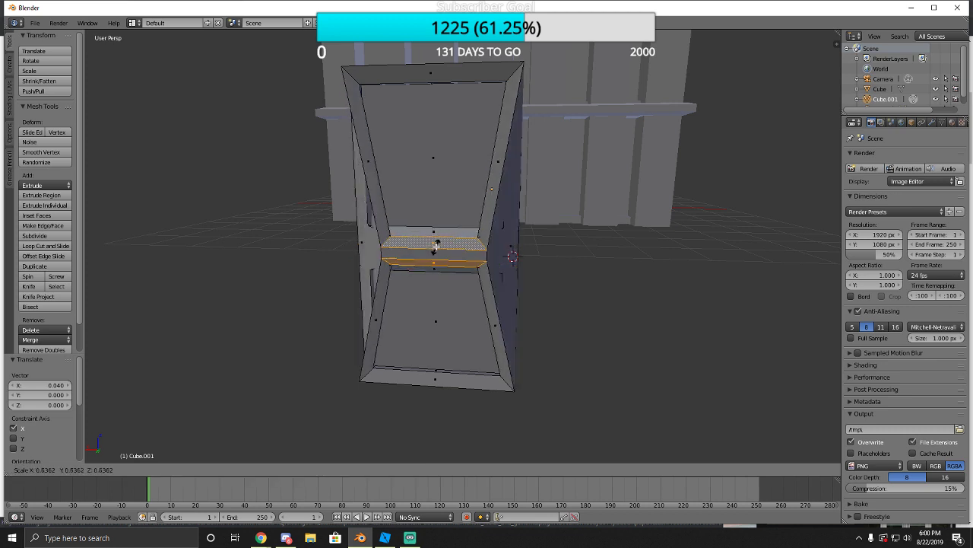
pyautogui.press('Return')
pyautogui.hotkey('ctrl', 'z')
# Cancel the scaling, select the door's middle rail face alone and move it 0.053 along Z.
pyautogui.rightClick(441, 237)
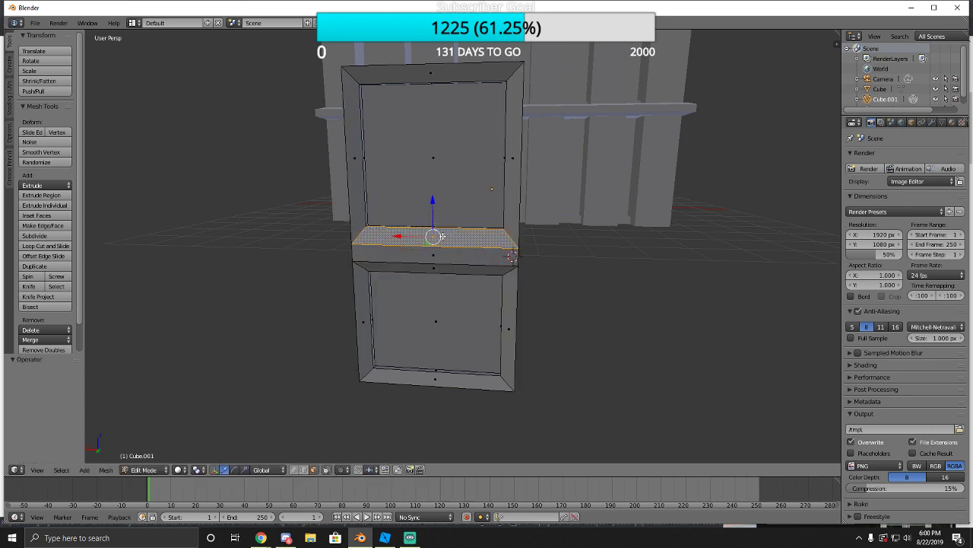
pyautogui.moveTo(431, 230)
pyautogui.mouseDown()
pyautogui.moveTo(434, 202)
pyautogui.moveTo(428, 223)
pyautogui.mouseUp()
pyautogui.hotkey('ctrl', 'z')
pyautogui.moveTo(319, 304); pyautogui.dragTo(461, 253, button='middle')
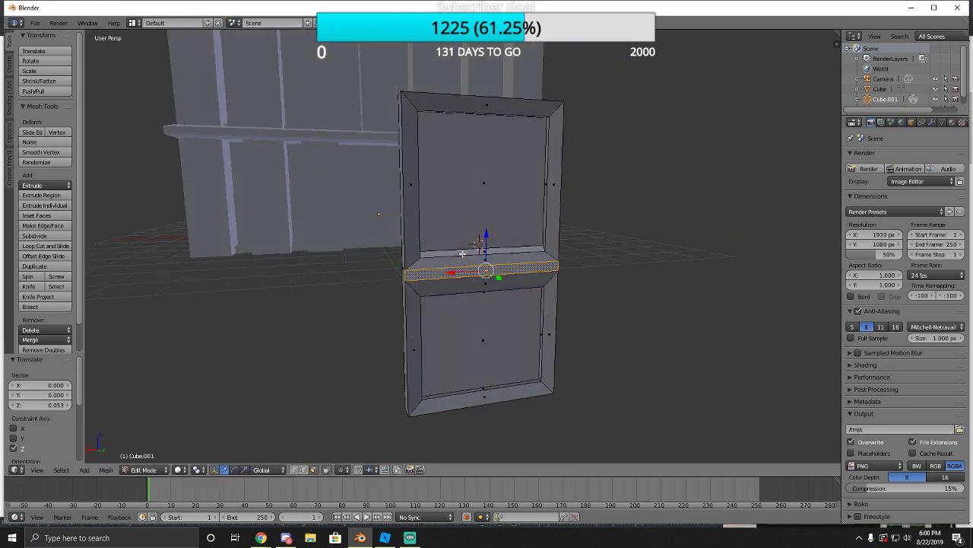
pyautogui.moveTo(379, 270); pyautogui.dragTo(470, 240, button='middle')
# Extrude the door's two narrow side faces outward, one of them by 0.042, and deselect everything.
pyautogui.rightClick(465, 248)
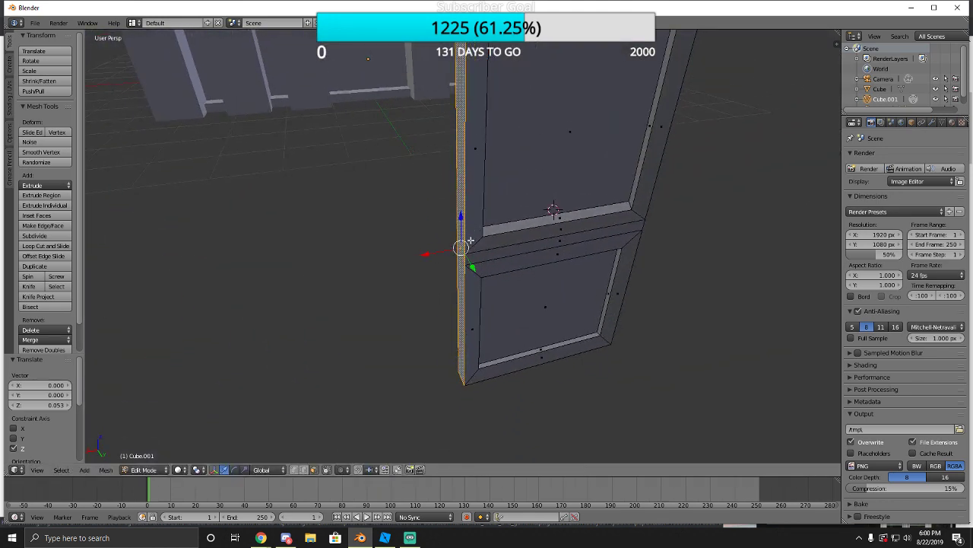
pyautogui.press('e')
pyautogui.click(445, 333)
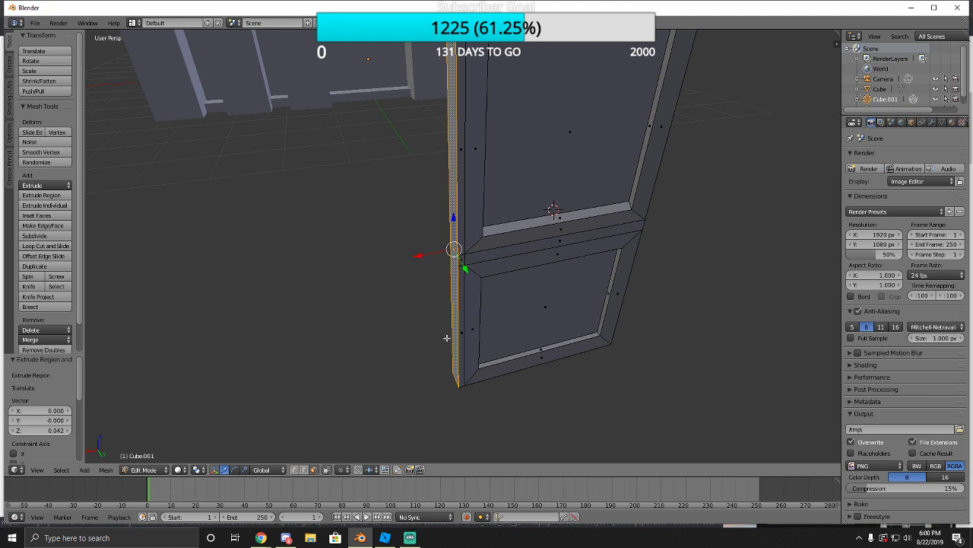
pyautogui.moveTo(447, 338); pyautogui.dragTo(451, 245, button='middle')
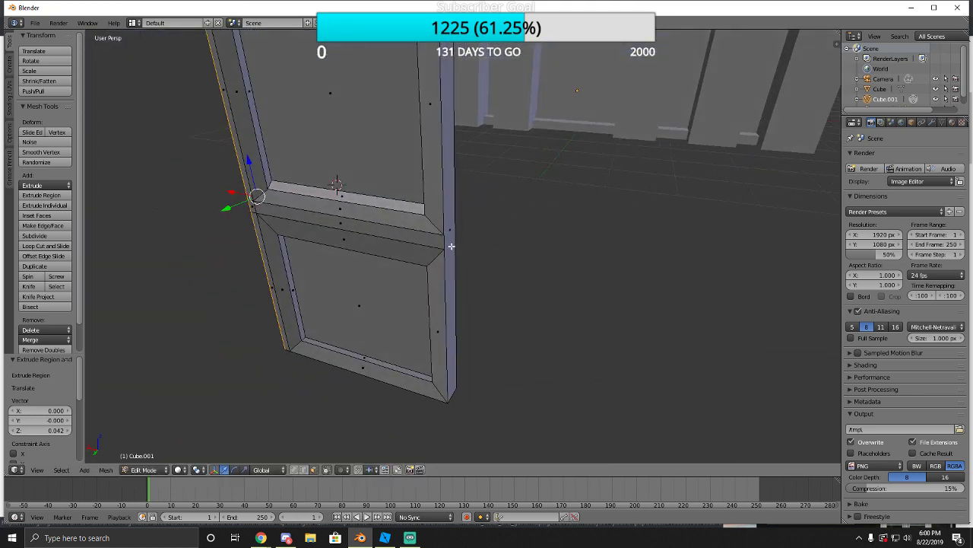
pyautogui.click(451, 245)
pyautogui.press('a')
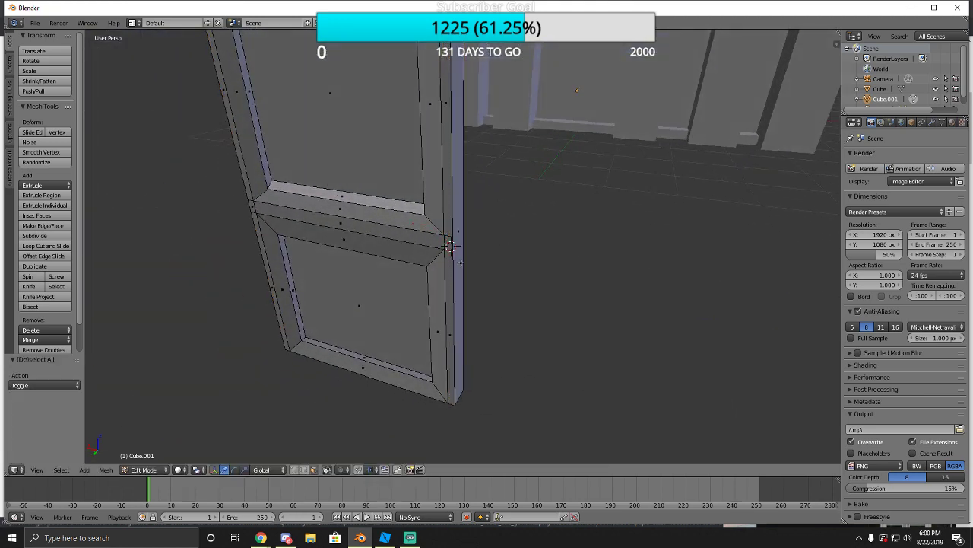
# Return to Object Mode and inspect the finished door in front of the building.
pyautogui.moveTo(461, 260); pyautogui.dragTo(453, 273, button='middle')
pyautogui.scroll(-3, 458, 263)
pyautogui.click(133, 470)
pyautogui.click(148, 461)
pyautogui.hotkey('shift', 'f')
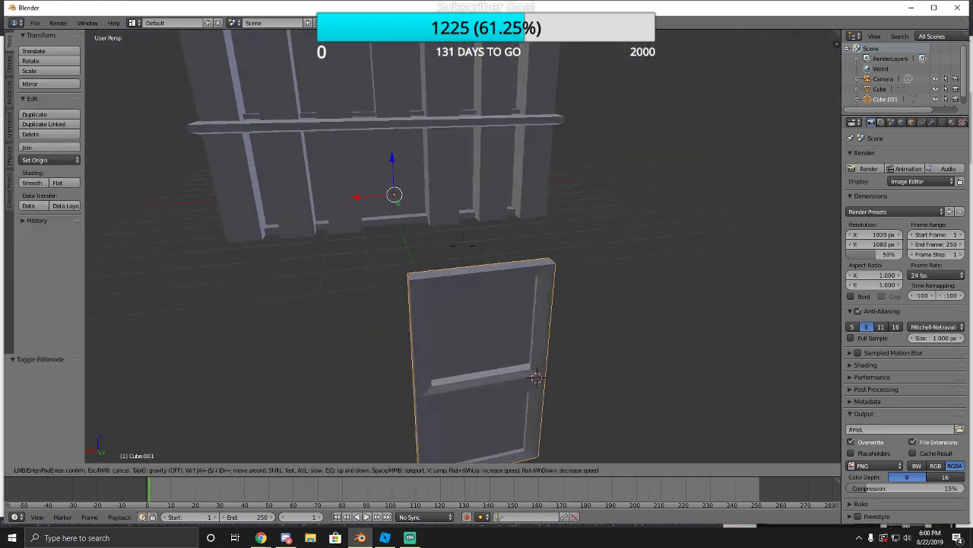
pyautogui.press('w')
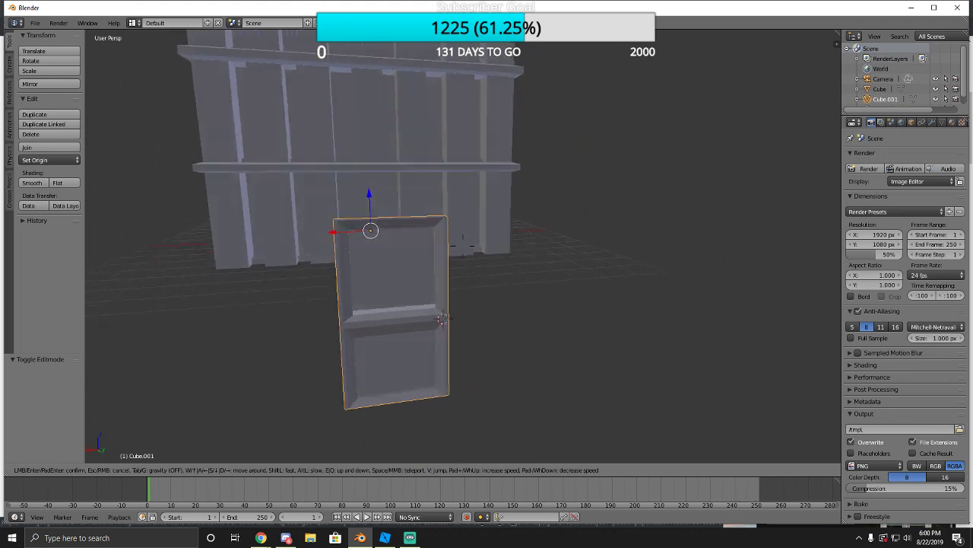
pyautogui.click(463, 243)
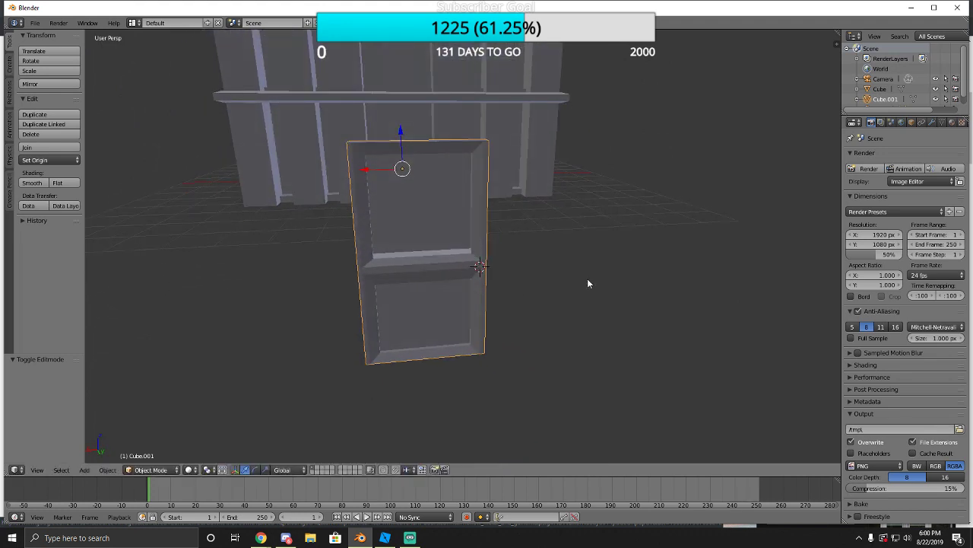
# Turn on Matcap shading for the viewport and choose the red clay-like matcap.
pyautogui.click(836, 44)
pyautogui.scroll(-5, 768, 346)
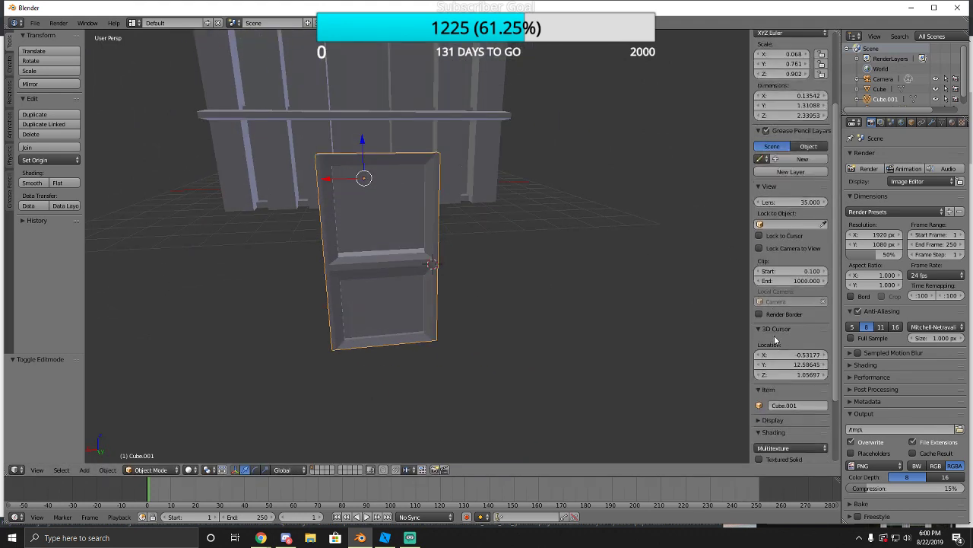
pyautogui.scroll(-3, 776, 340)
pyautogui.click(770, 384)
pyautogui.scroll(-2, 794, 429)
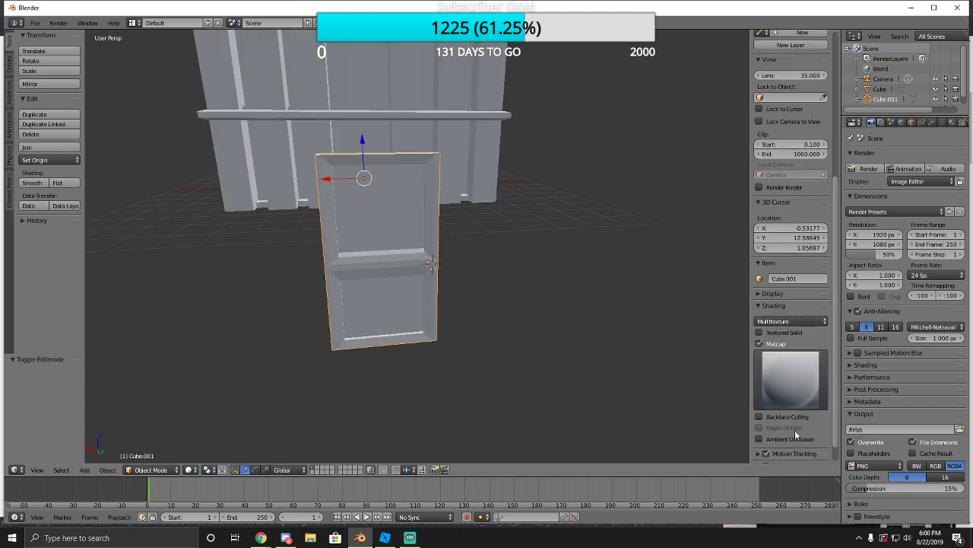
pyautogui.click(786, 389)
pyautogui.click(700, 218)
# Fly around the door and the building to examine their shapes under the red matcap.
pyautogui.hotkey('shift', 'f')
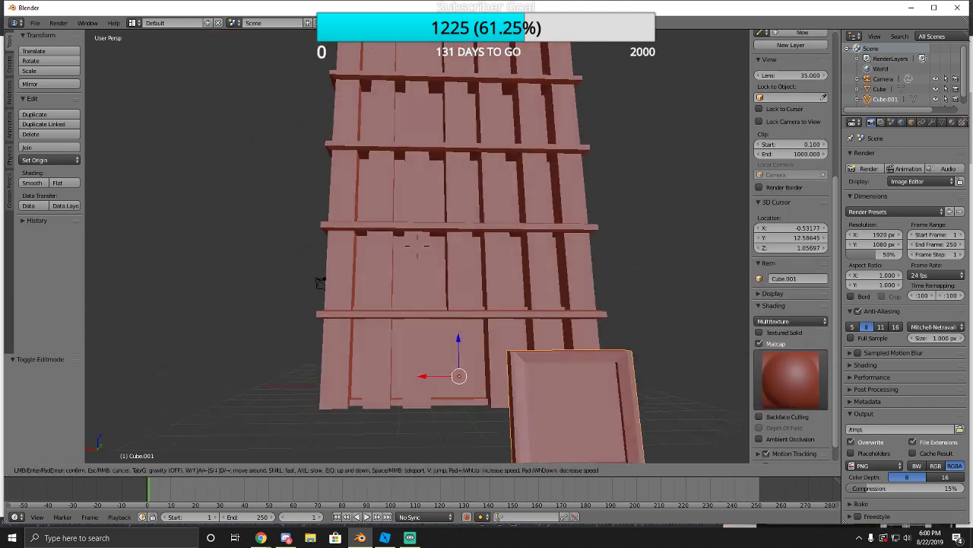
pyautogui.press('w')
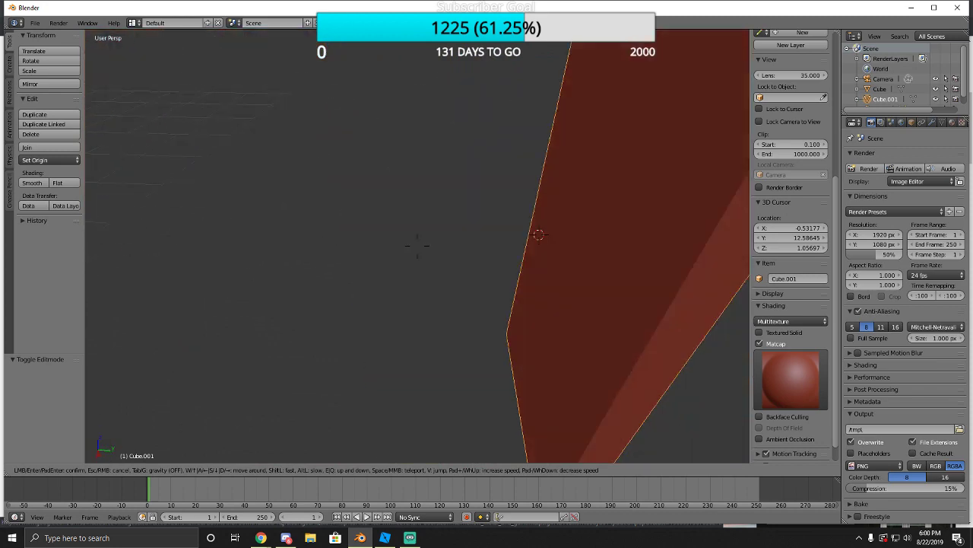
pyautogui.press('s')
pyautogui.press('a')
pyautogui.press('w')
pyautogui.press('a')
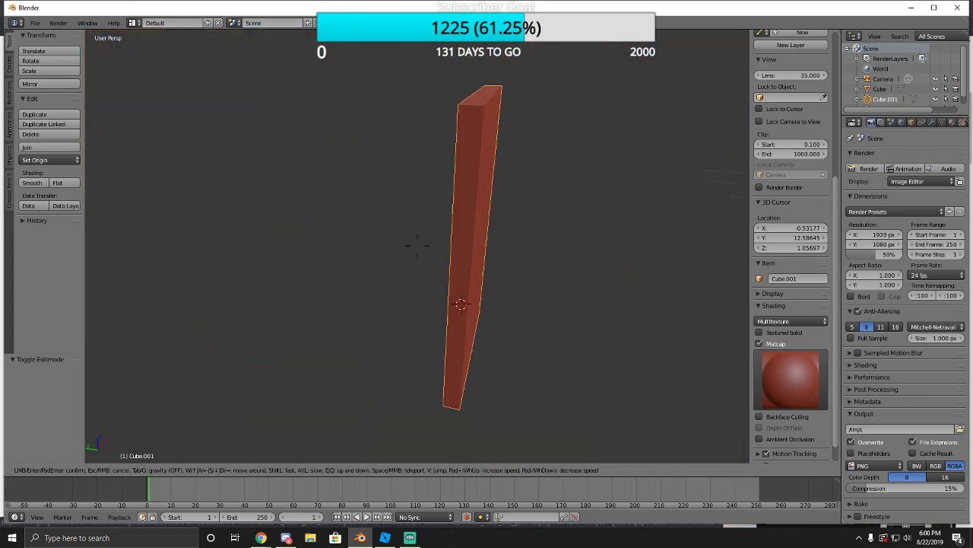
pyautogui.press('Escape')
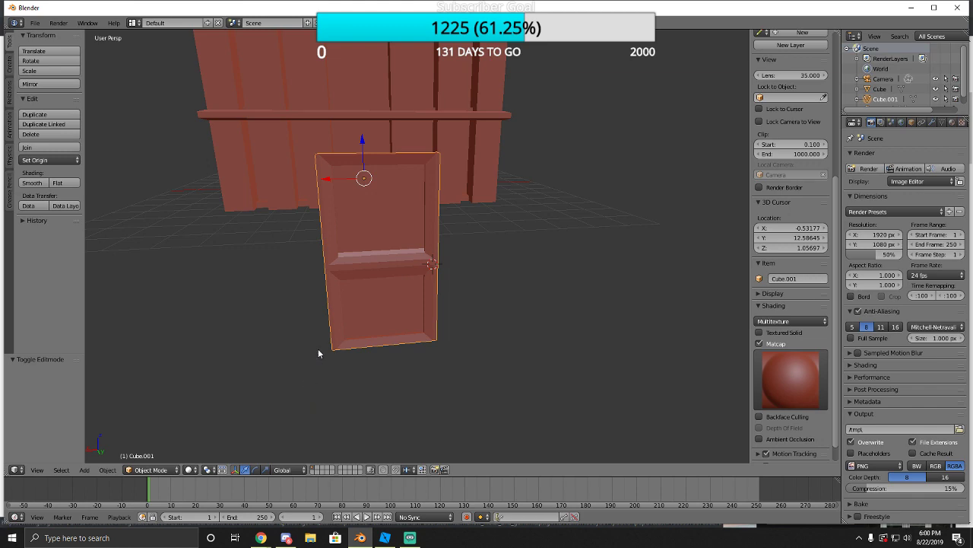
pyautogui.hotkey('shift', 'f')
pyautogui.press('w')
pyautogui.press('Return')
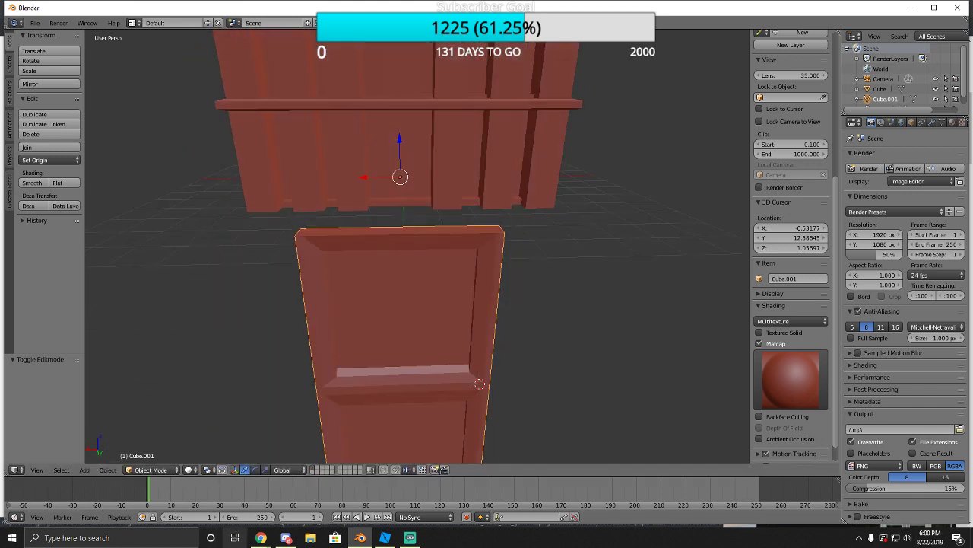
# Switch to Chrome and search Google Images for "topology".
pyautogui.moveTo(261, 538)
pyautogui.click(252, 511)
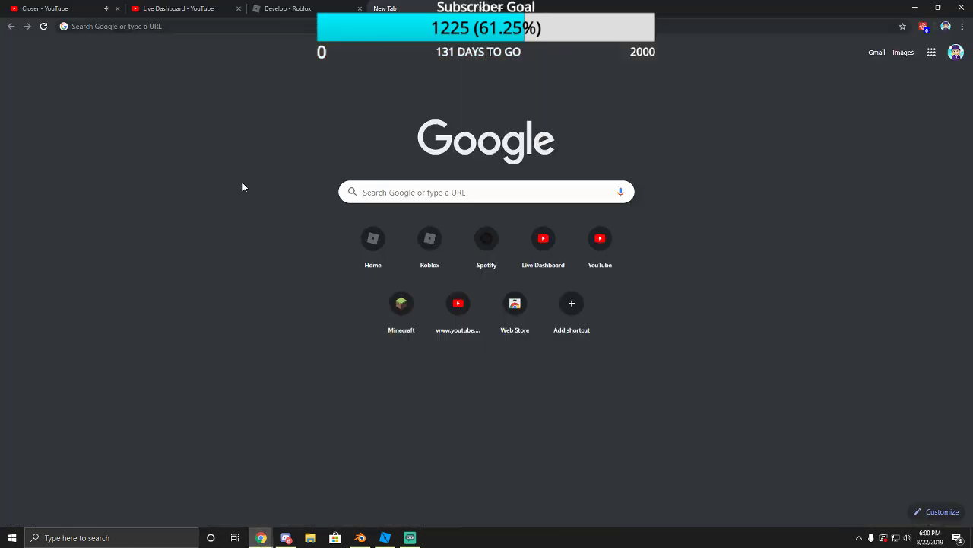
pyautogui.click(289, 30)
pyautogui.write('topol')
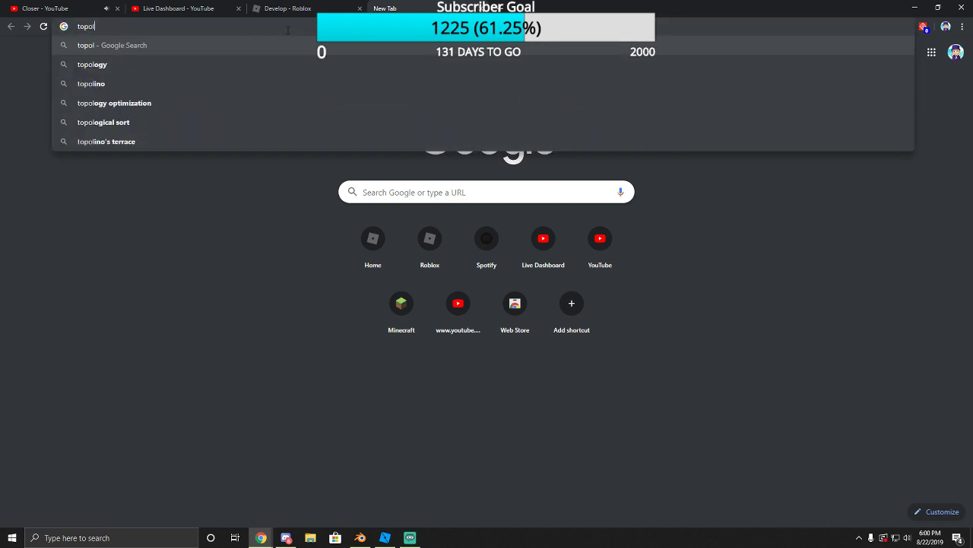
pyautogui.write('gy')
pyautogui.press('Return')
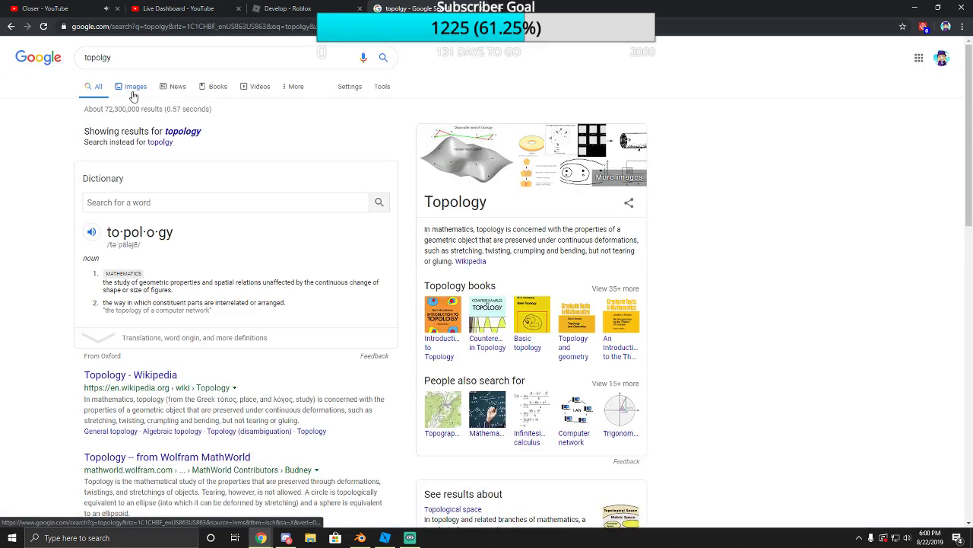
pyautogui.click(134, 87)
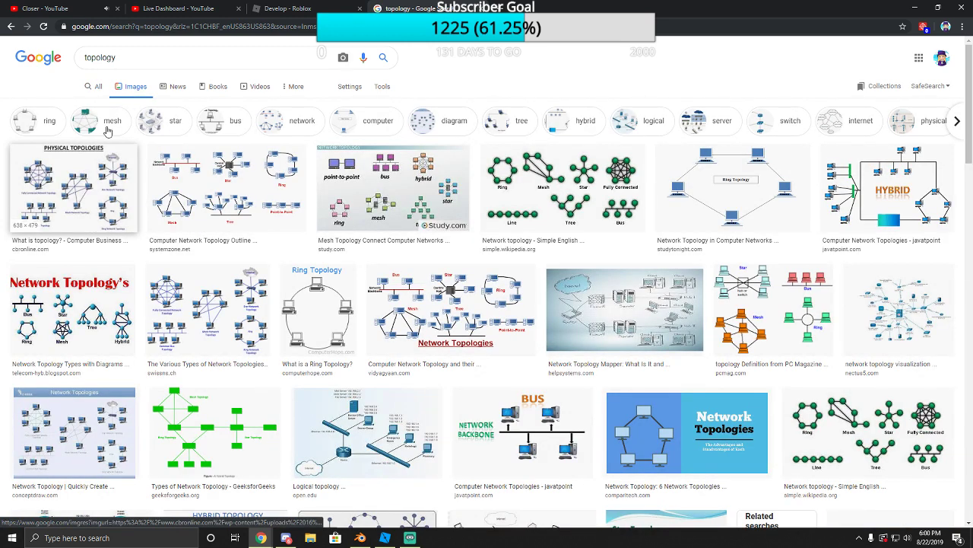
# Refine the image search to "topology blender" and examine the head comparison labelled BAD and GOOD.
pyautogui.click(129, 65)
pyautogui.write('blender')
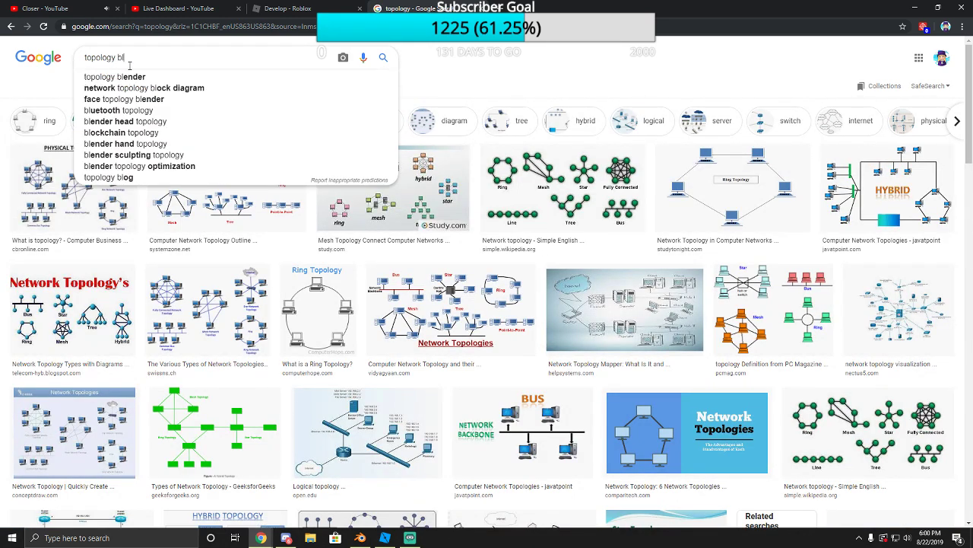
pyautogui.press('Return')
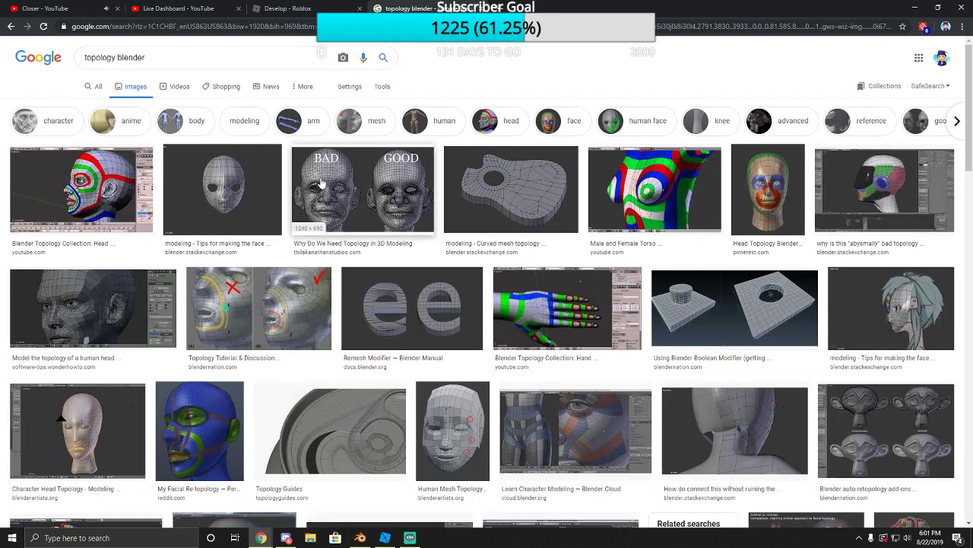
pyautogui.click(362, 190)
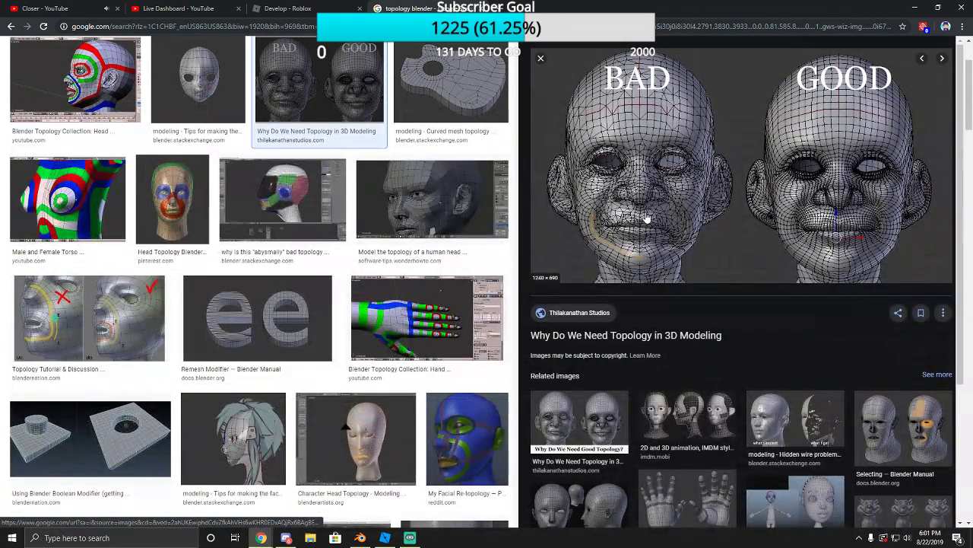
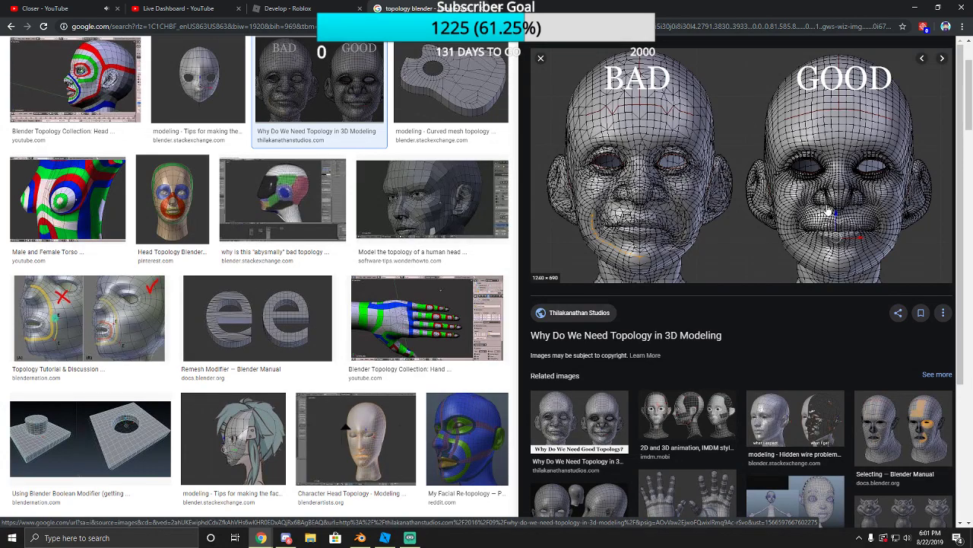
pyautogui.scroll(-1, 751, 139)
pyautogui.scroll(3, 751, 140)
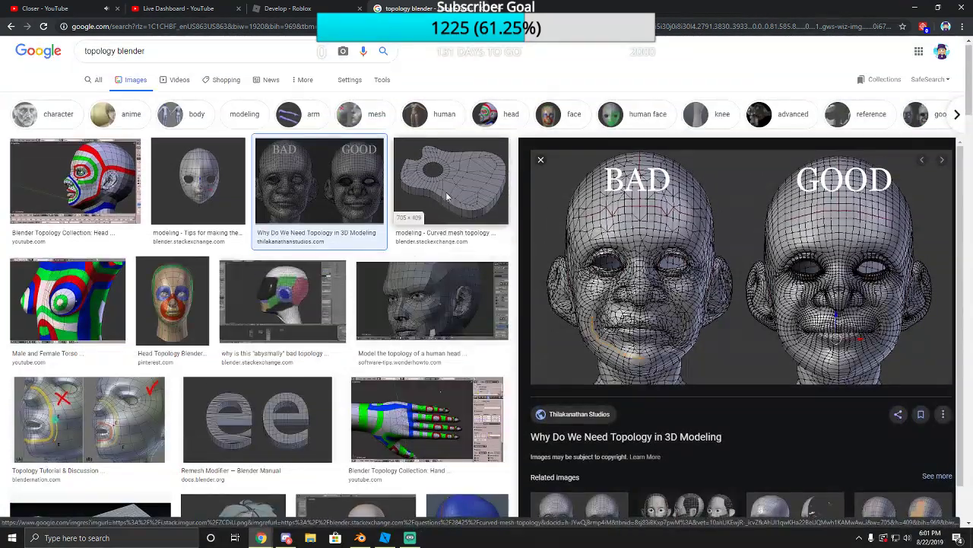
# View the "Curved mesh topology" example from Blender Stack Exchange and browse further image results.
pyautogui.click(447, 196)
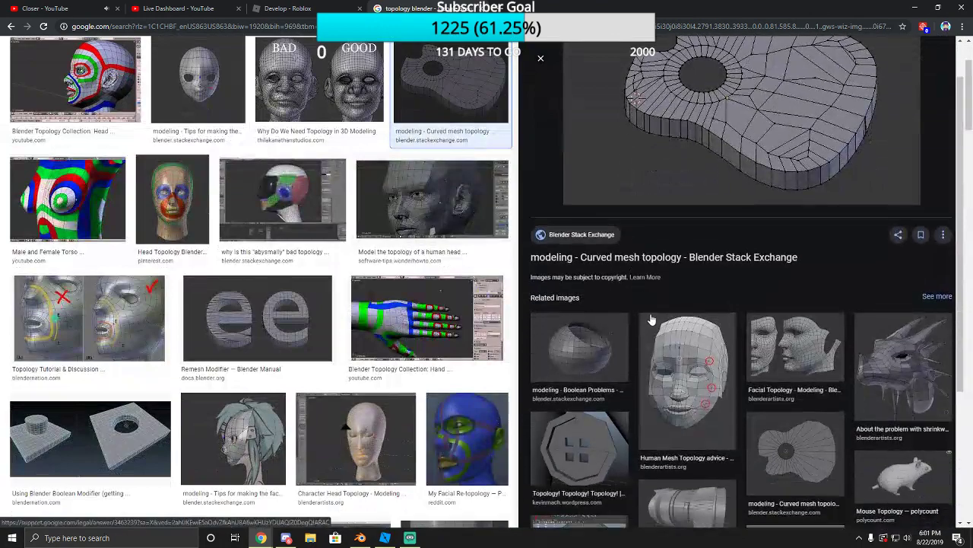
pyautogui.scroll(-1, 360, 358)
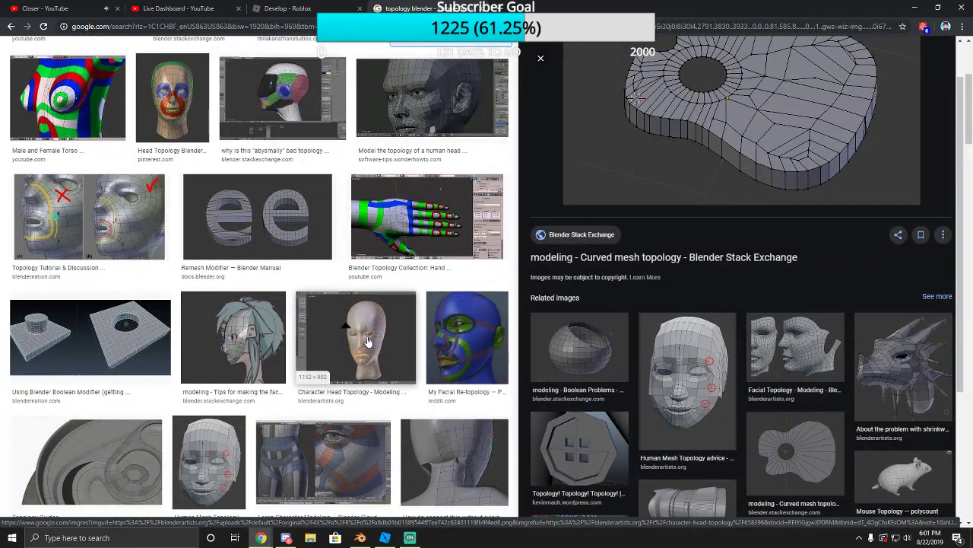
pyautogui.scroll(-10, 368, 341)
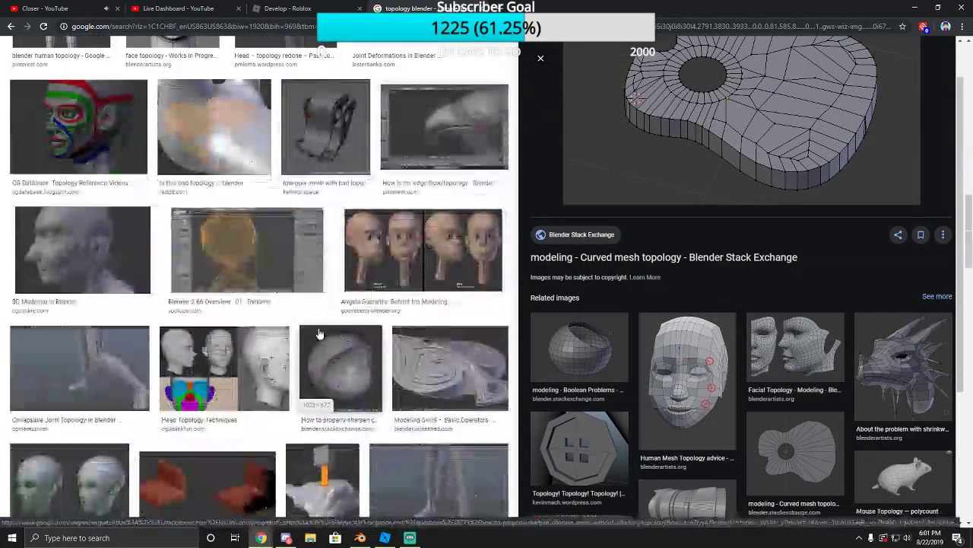
pyautogui.scroll(-10, 320, 334)
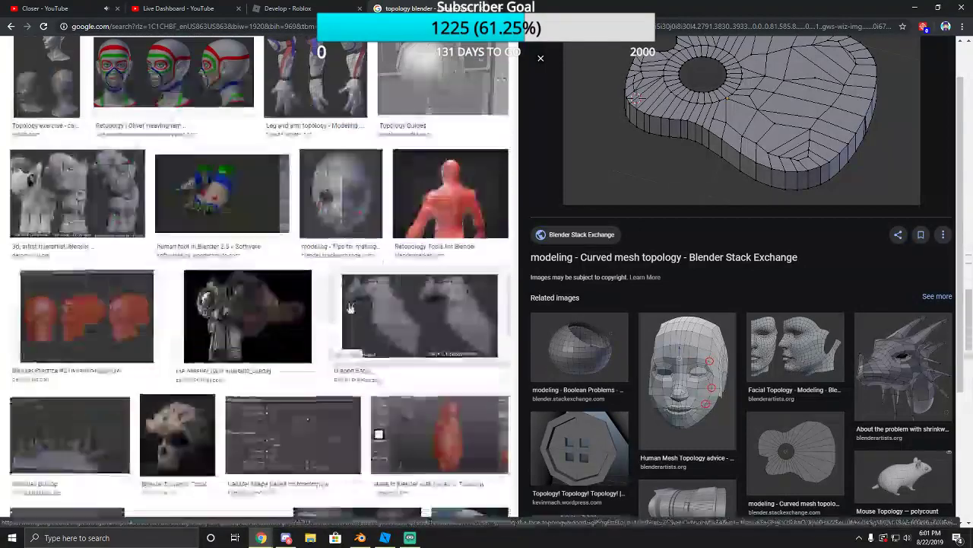
pyautogui.scroll(-5, 350, 307)
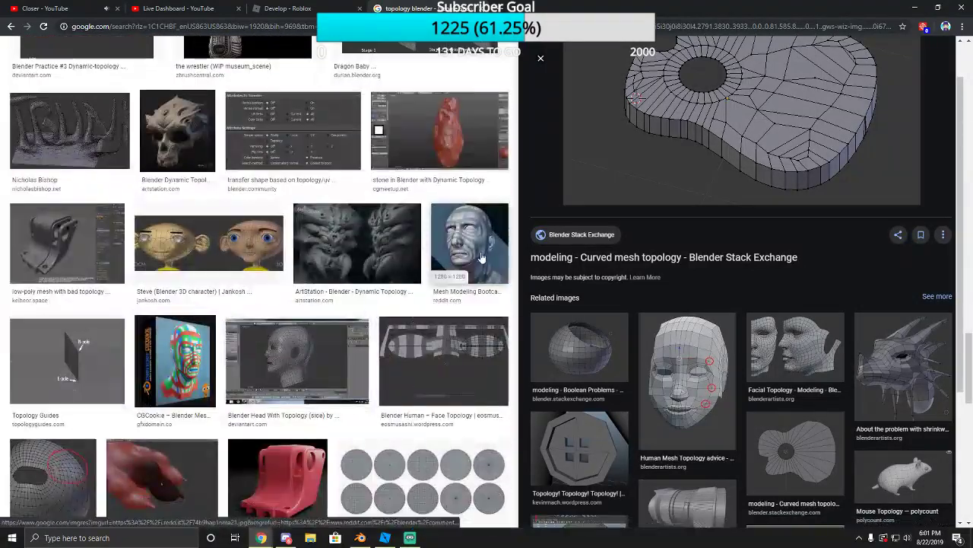
# Examine the "Face Topology Guide from the Mesh Modeling Bootcamp" and "Steve (Blender 3D character)" images and browse the surrounding results.
pyautogui.click(472, 257)
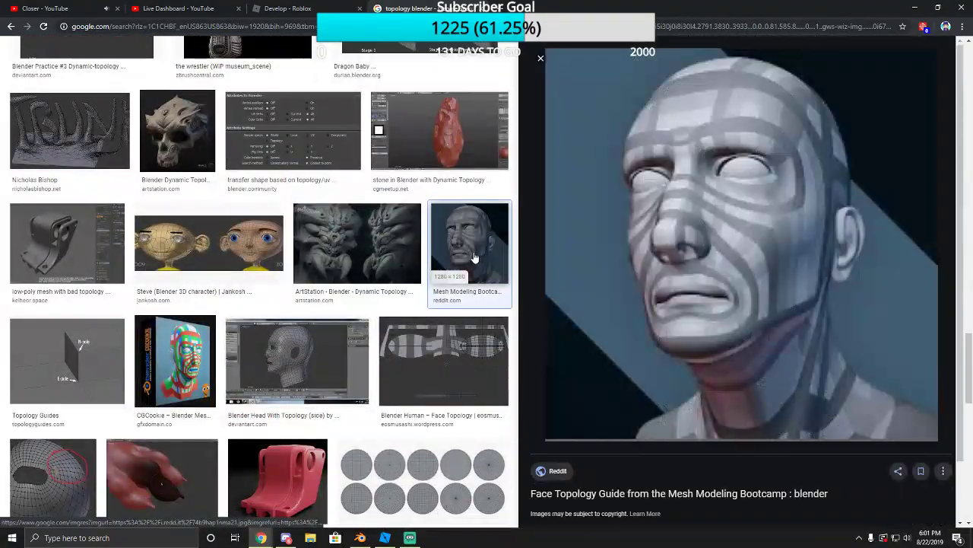
pyautogui.scroll(-5, 707, 83)
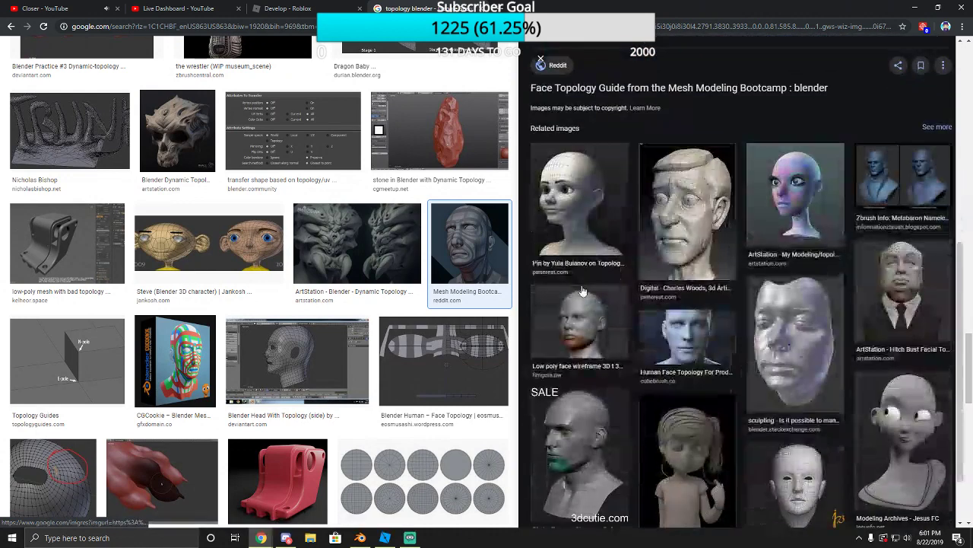
pyautogui.scroll(5, 727, 137)
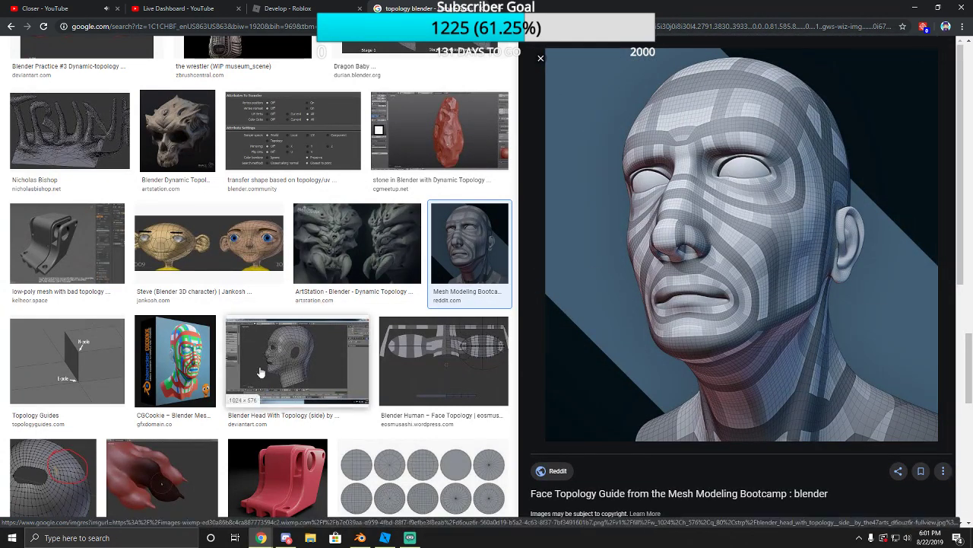
pyautogui.scroll(5, 266, 329)
pyautogui.scroll(-3, 266, 329)
pyautogui.click(210, 447)
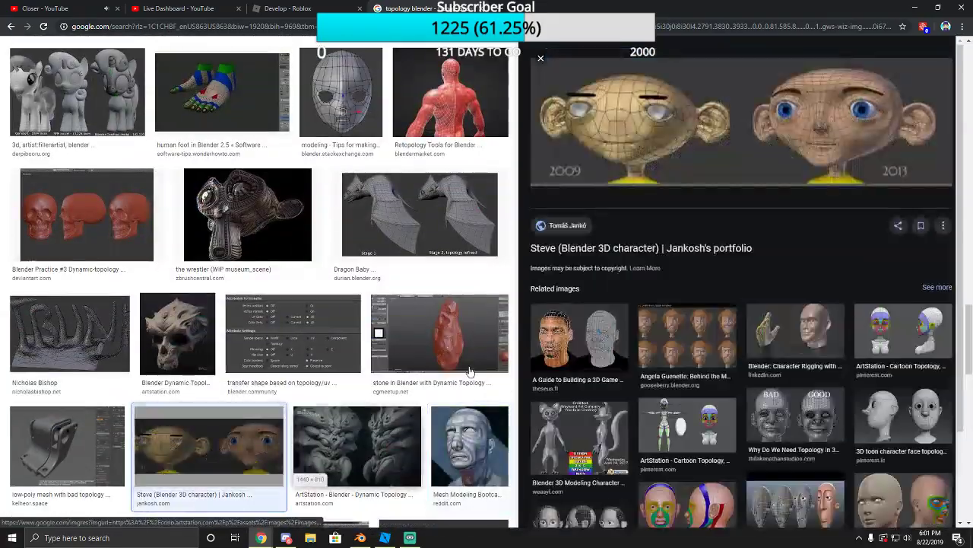
pyautogui.scroll(-2, 733, 197)
pyautogui.scroll(-1, 397, 256)
pyautogui.scroll(15, 397, 256)
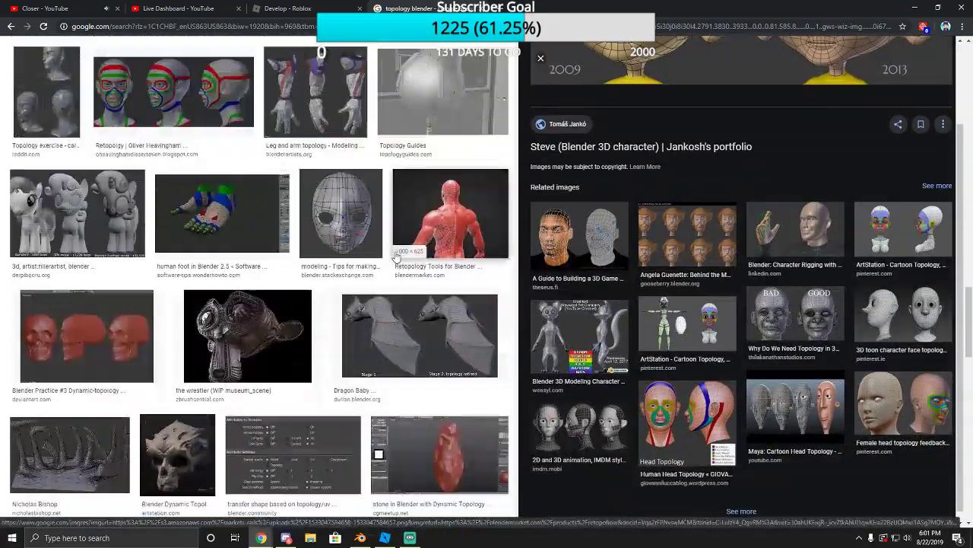
# Re-examine the "Why Do We Need Topology in 3D Modeling" head comparison labelled BAD and GOOD.
pyautogui.scroll(14, 267, 257)
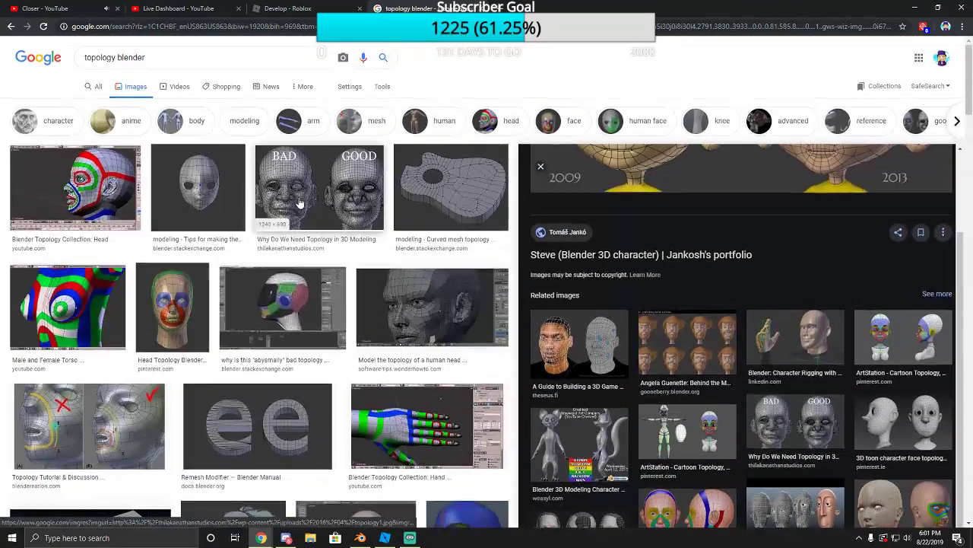
pyautogui.click(299, 205)
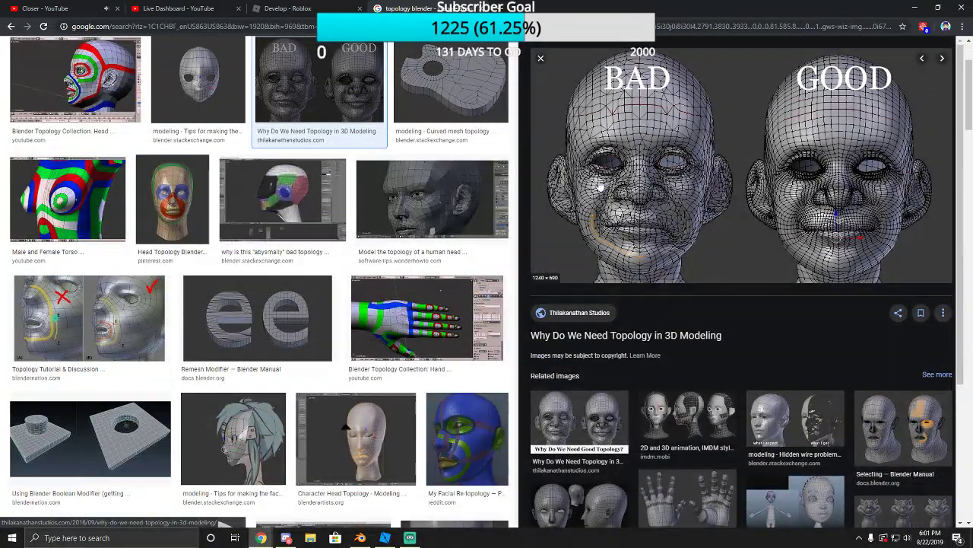
pyautogui.scroll(-1, 606, 191)
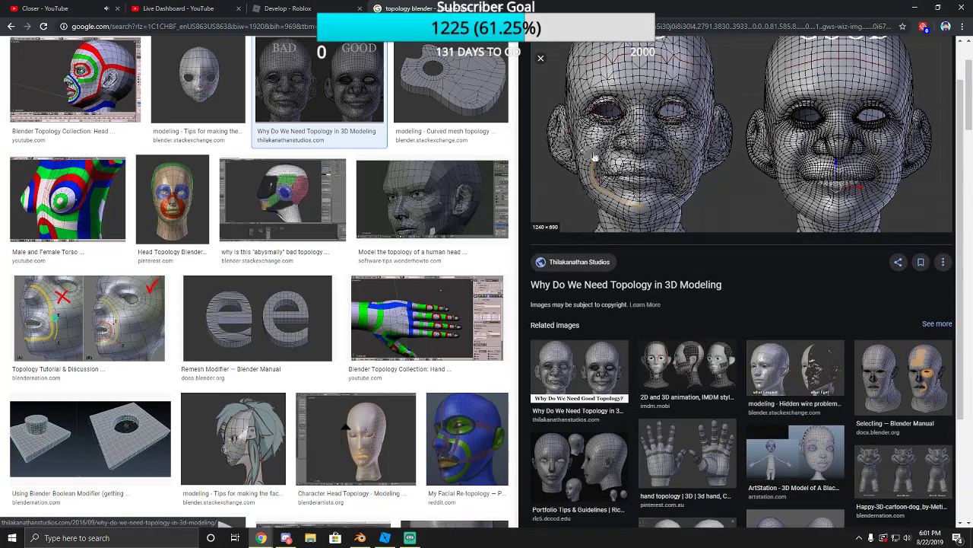
# Switch to Blender and simplify the entire door mesh in Edit Mode with Limited Dissolve.
pyautogui.click(360, 538)
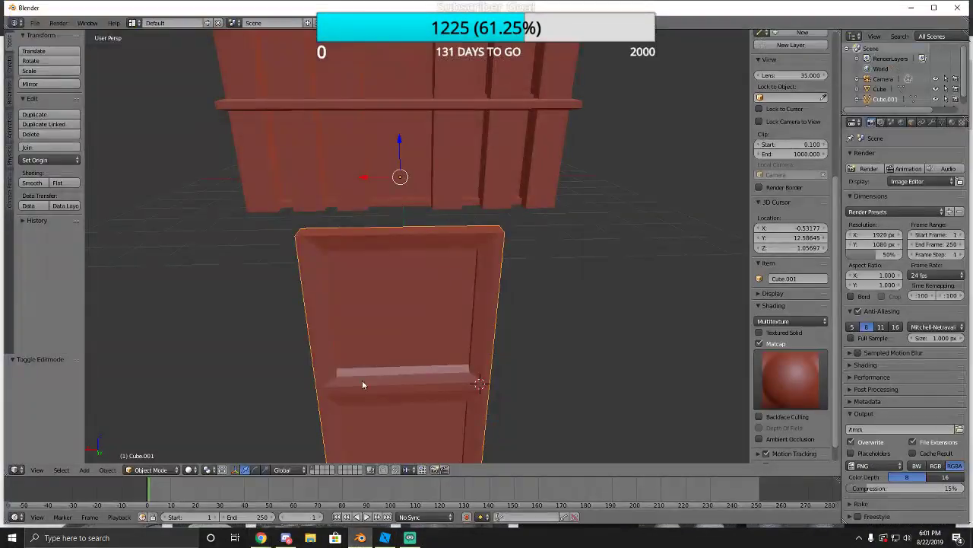
pyautogui.click(152, 469)
pyautogui.click(152, 446)
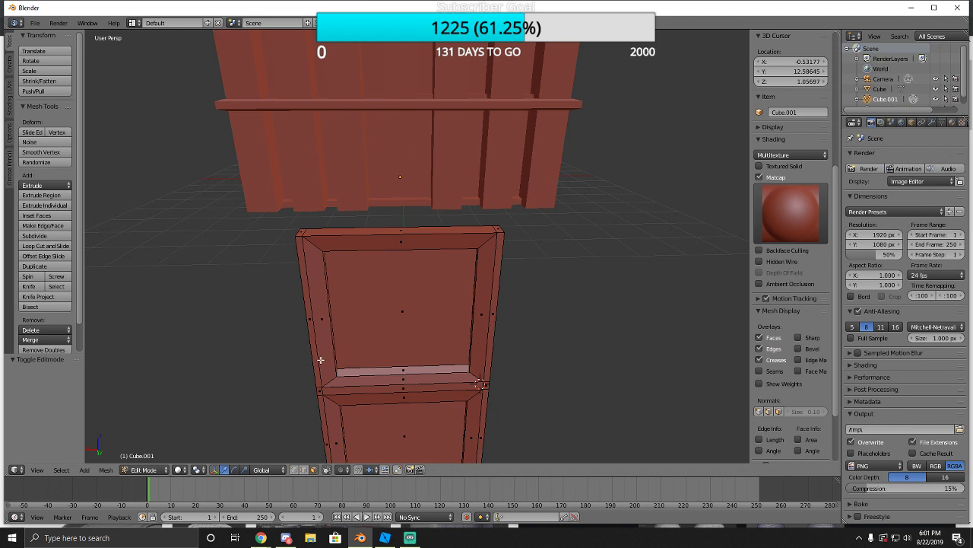
pyautogui.press('a')
pyautogui.keyDown('shift'); pyautogui.scroll(-2, 383, 329); pyautogui.keyUp('shift')
pyautogui.keyDown('shift'); pyautogui.scroll(1, 382, 329); pyautogui.keyUp('shift')
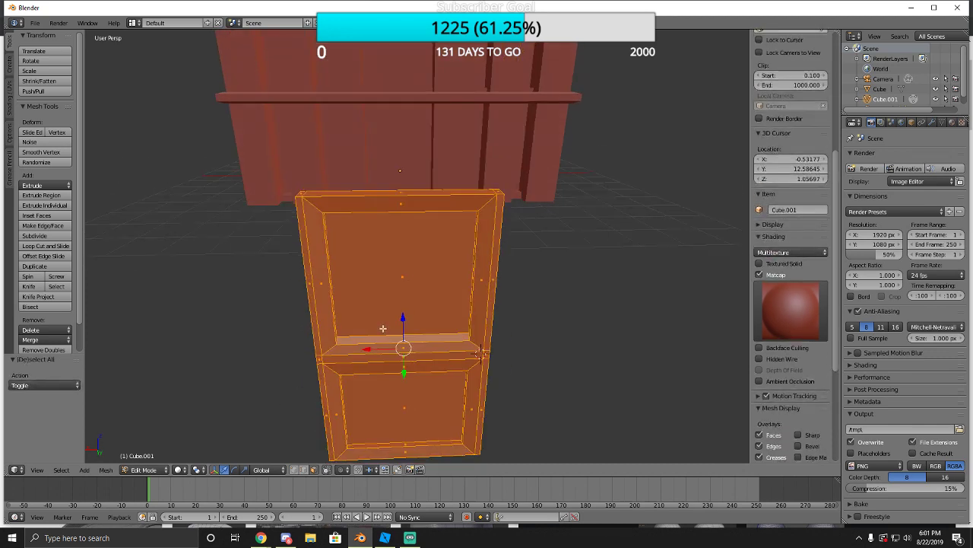
pyautogui.press('x')
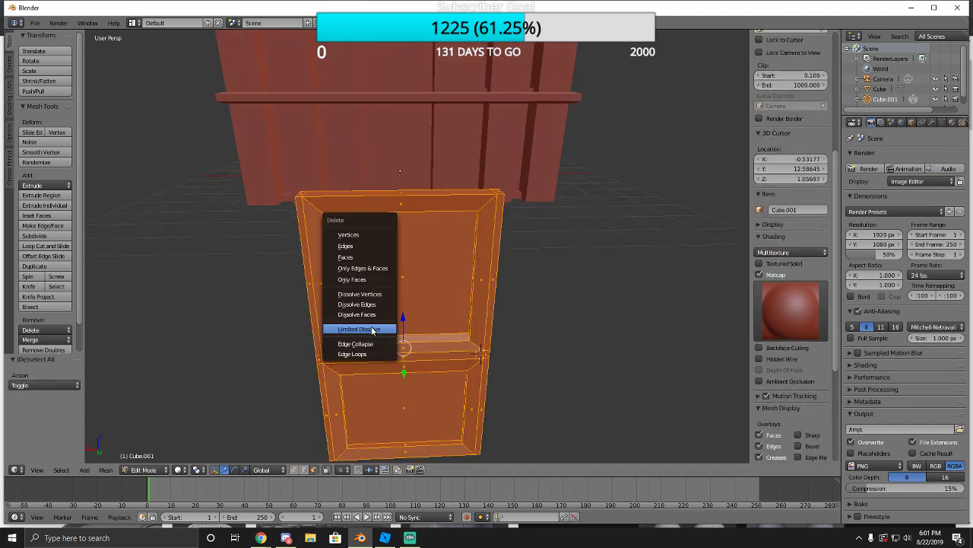
pyautogui.click(373, 330)
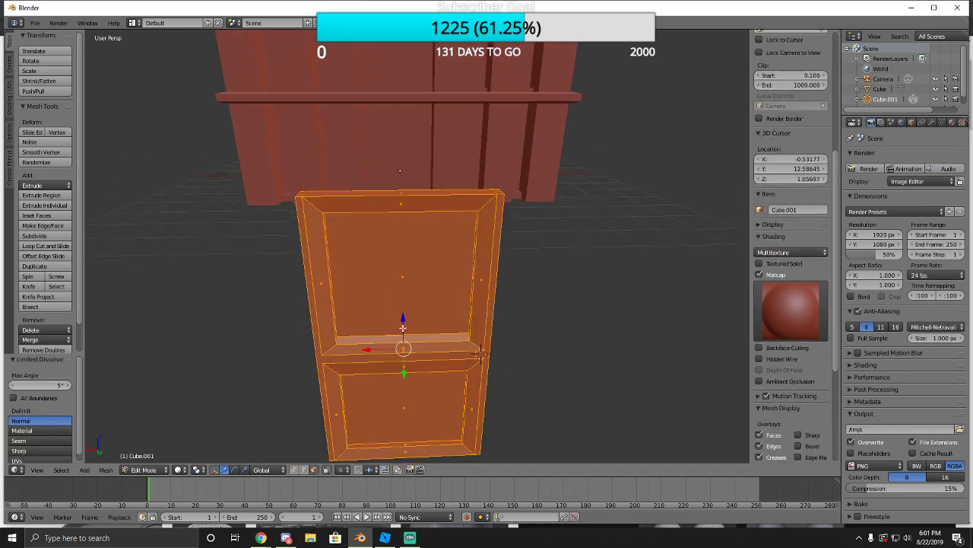
pyautogui.hotkey('ctrl', 'z')
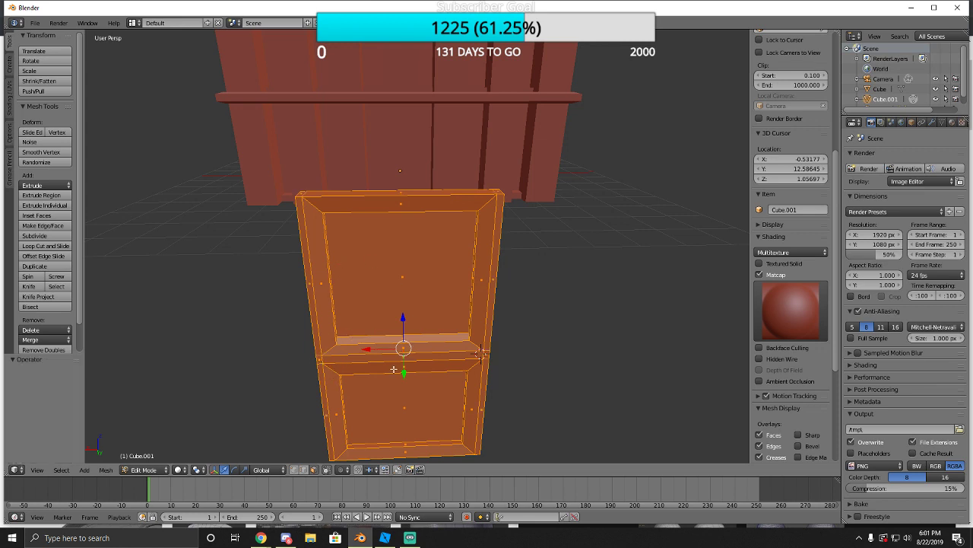
pyautogui.press('x')
pyautogui.click(322, 217)
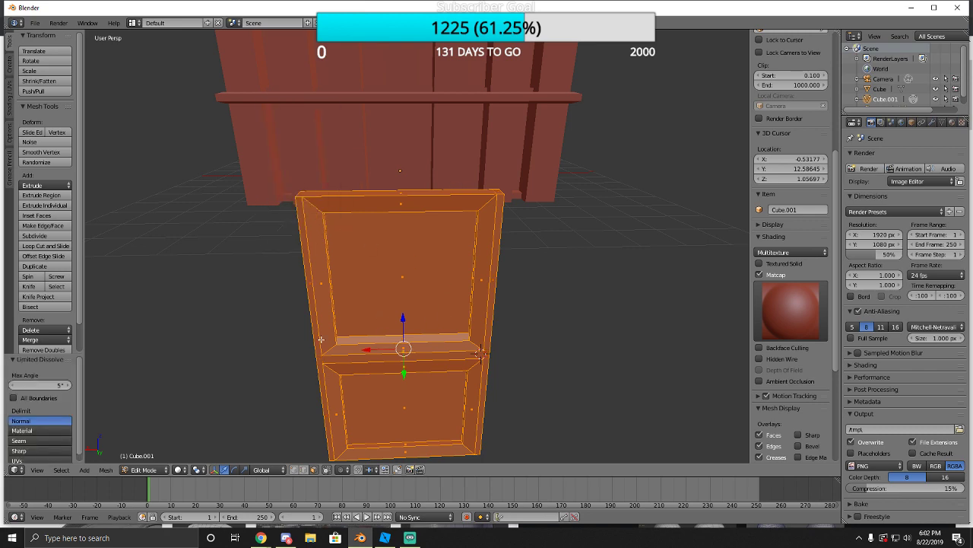
pyautogui.press('a')
pyautogui.hotkey('shift', 'f')
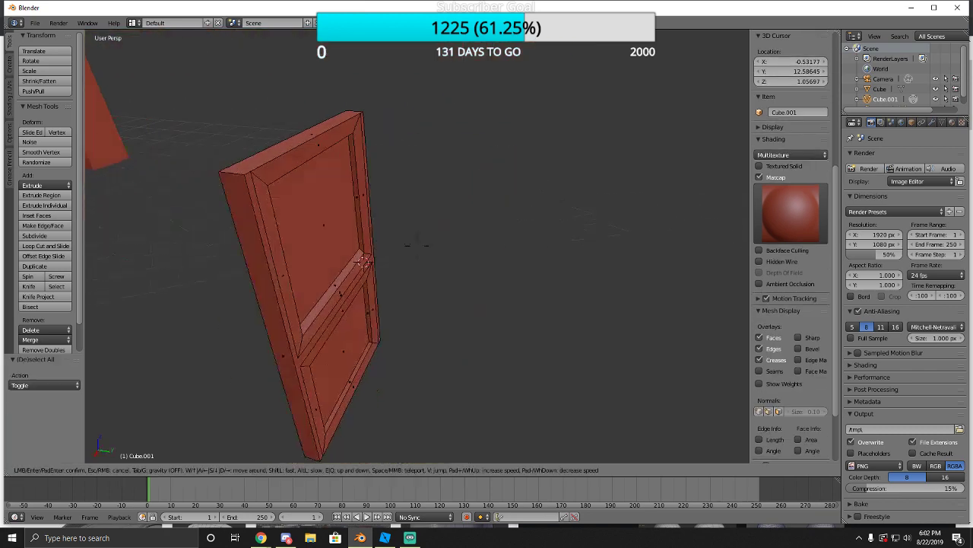
pyautogui.press('w')
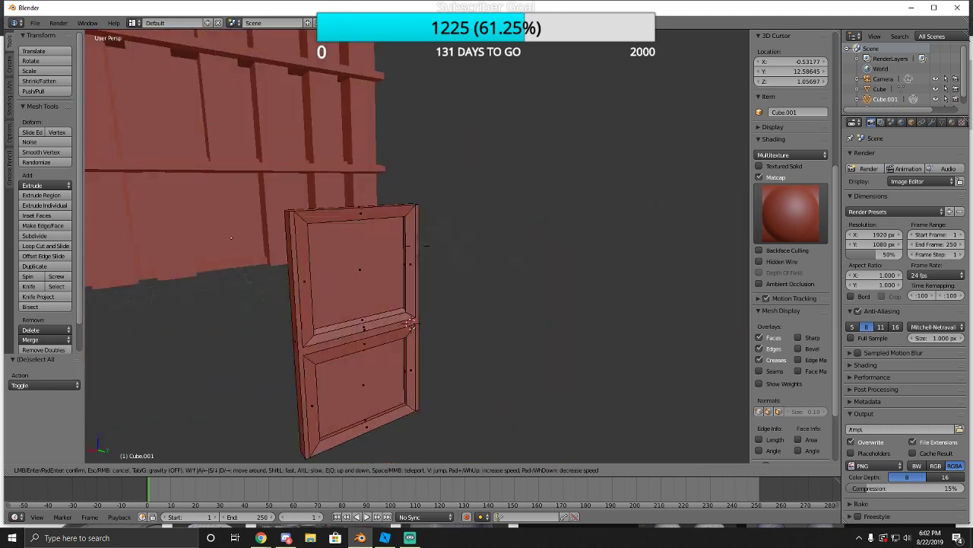
pyautogui.press('s')
pyautogui.click(417, 244)
pyautogui.press('a')
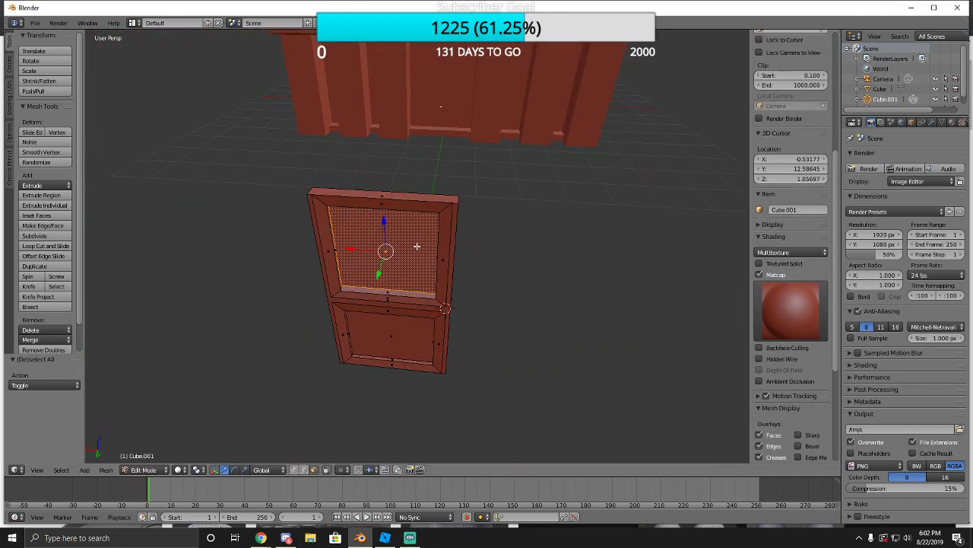
pyautogui.hotkey('shift', 'd')
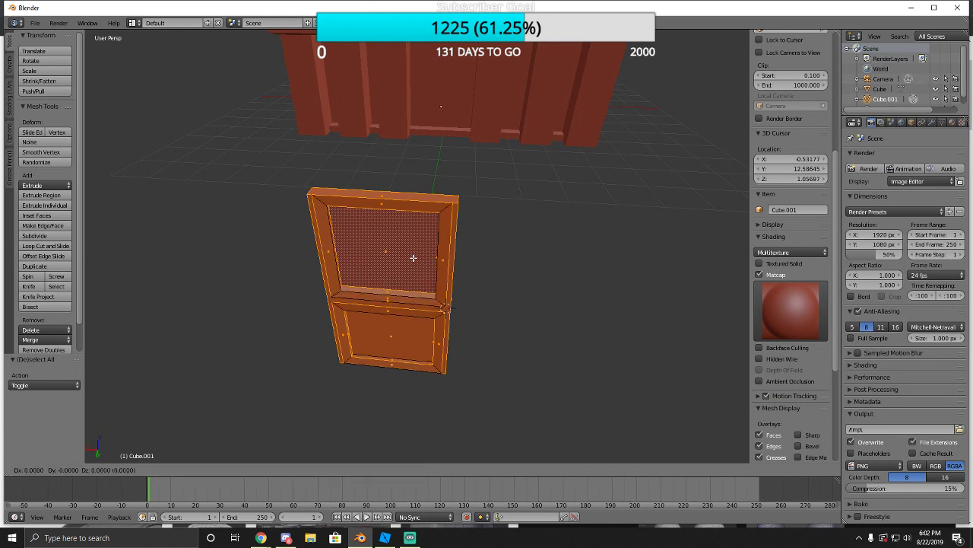
pyautogui.rightClick(413, 258)
pyautogui.hotkey('ctrl', 'z')
pyautogui.press('a')
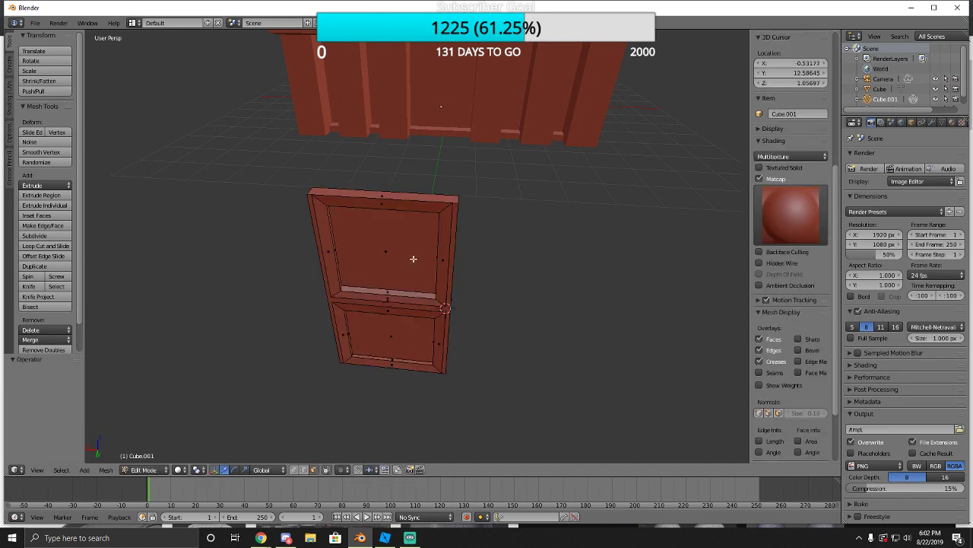
# Duplicate the entire door mesh and offset the copy about 1.3 units along X so the two leaves stand side by side.
pyautogui.press('a')
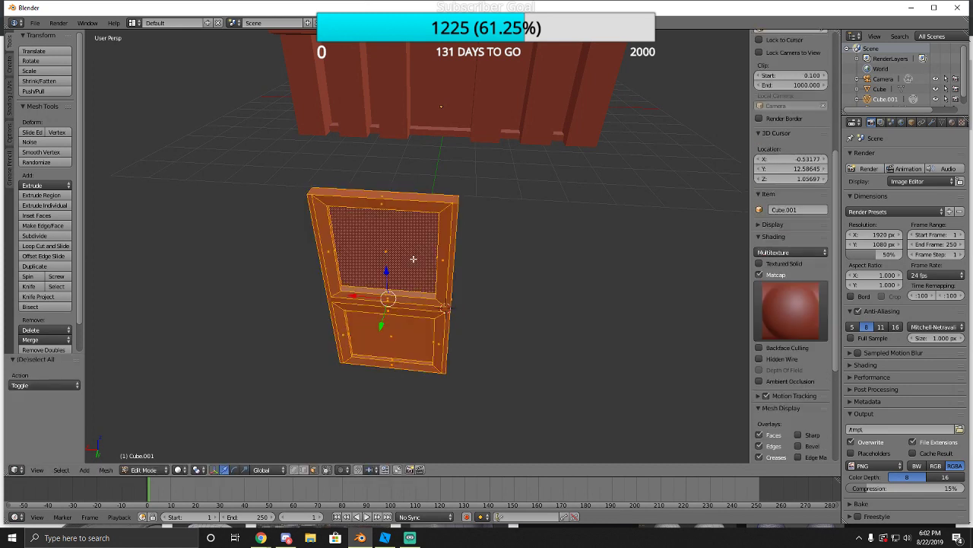
pyautogui.hotkey('shift', 'd')
pyautogui.press('x')
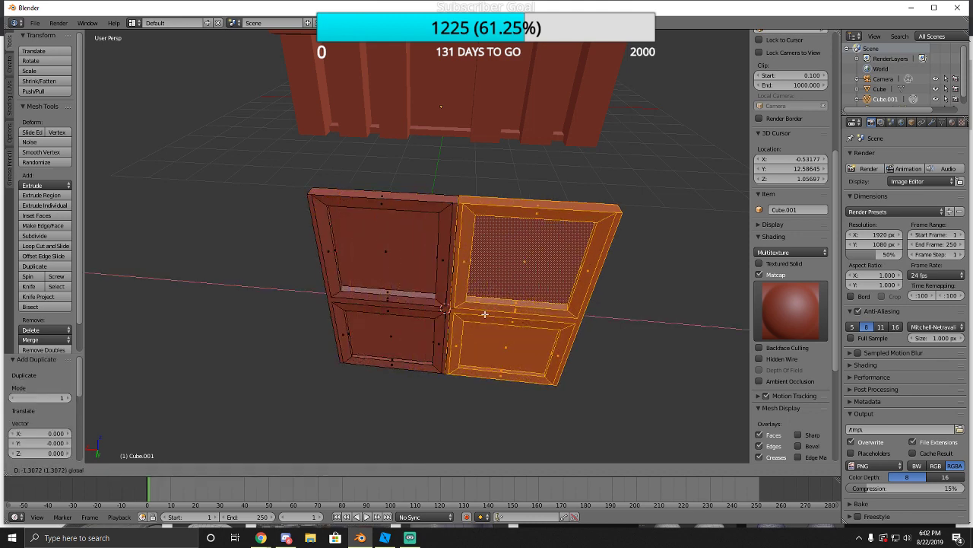
pyautogui.click(497, 320)
pyautogui.press('a')
# Apply Limited Dissolve to the whole double-door mesh, covering both leaves.
pyautogui.hotkey('shift', 'f')
pyautogui.press('w')
pyautogui.press('s')
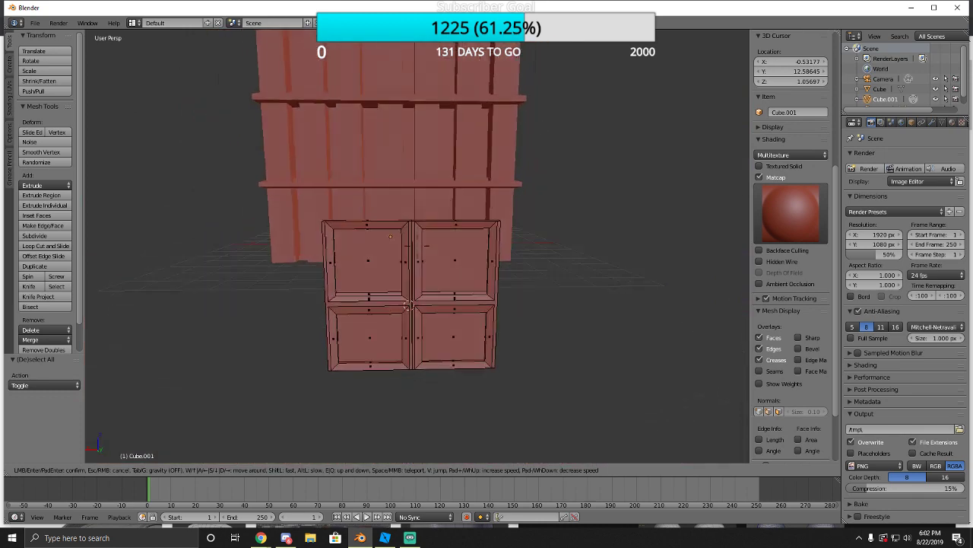
pyautogui.press('w')
pyautogui.press('Escape')
pyautogui.press('a')
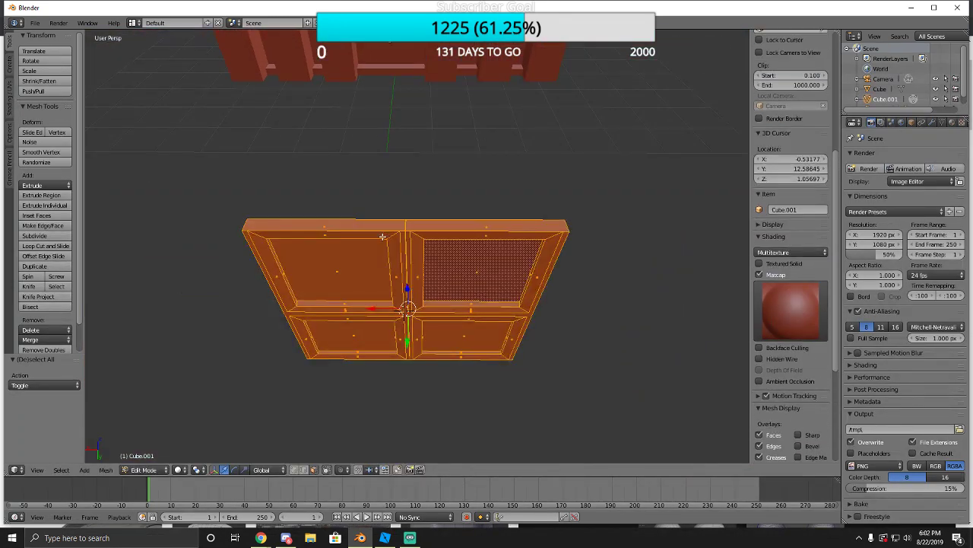
pyautogui.press('j')
pyautogui.press('x')
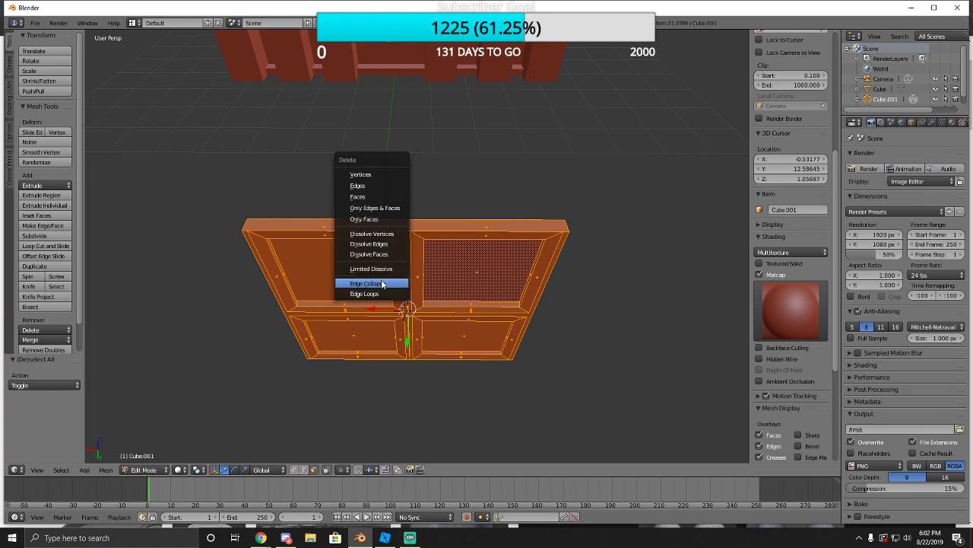
pyautogui.click(393, 277)
# Place the 3D cursor at the seam between the two door leaves and select the whole double-door mesh.
pyautogui.hotkey('shift', 'f')
pyautogui.press('w')
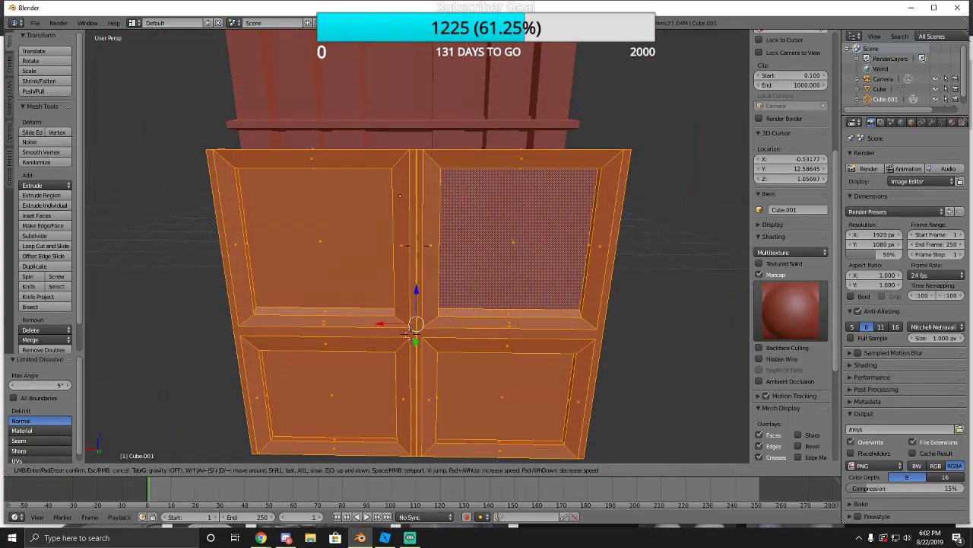
pyautogui.click(416, 323)
pyautogui.press('a')
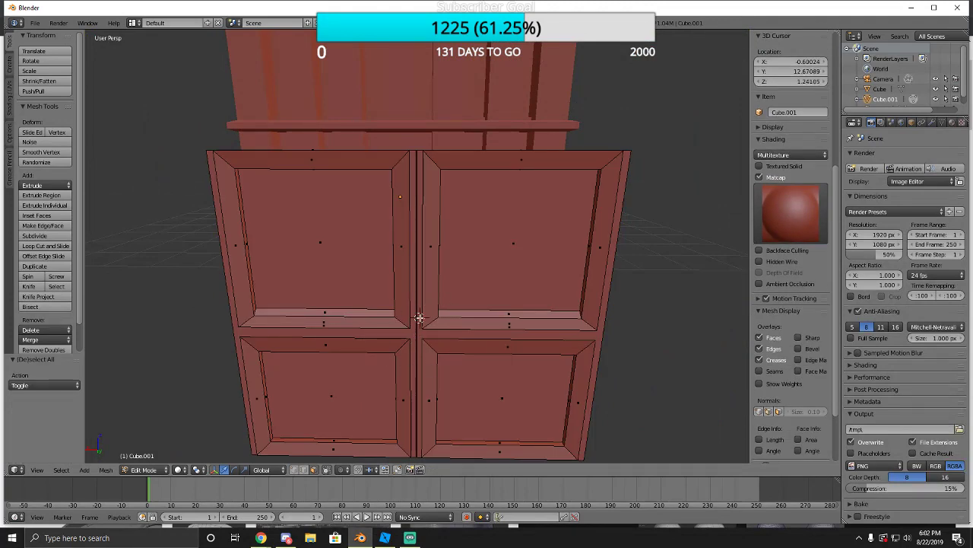
pyautogui.press('a')
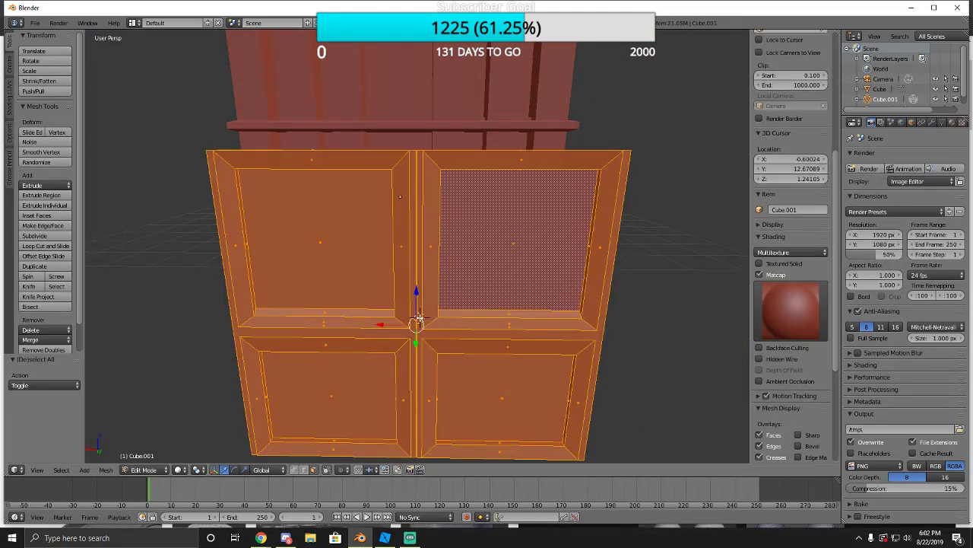
# Try to scale the double door slightly shorter along Z.
pyautogui.press('s')
pyautogui.click(419, 318)
pyautogui.press('z')
pyautogui.press('z')
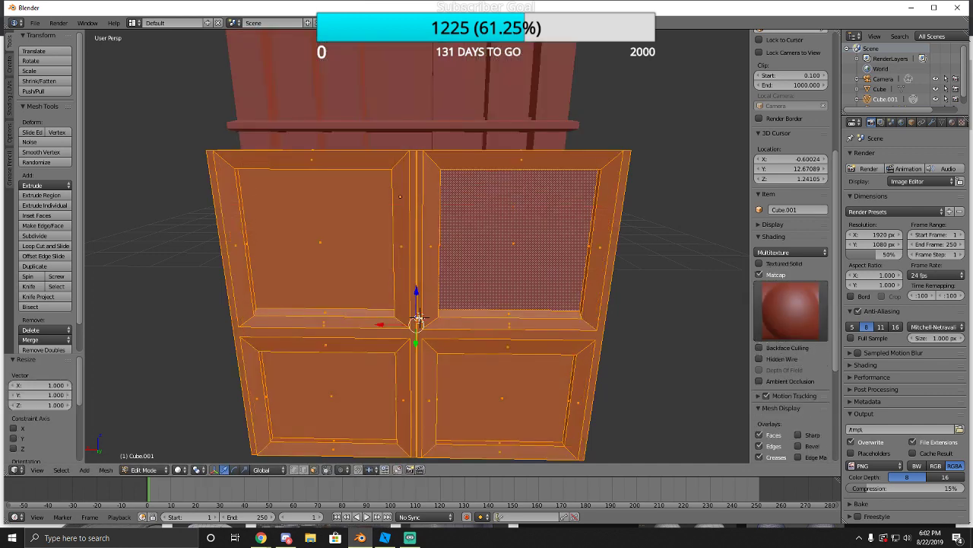
pyautogui.press('s')
pyautogui.press('z')
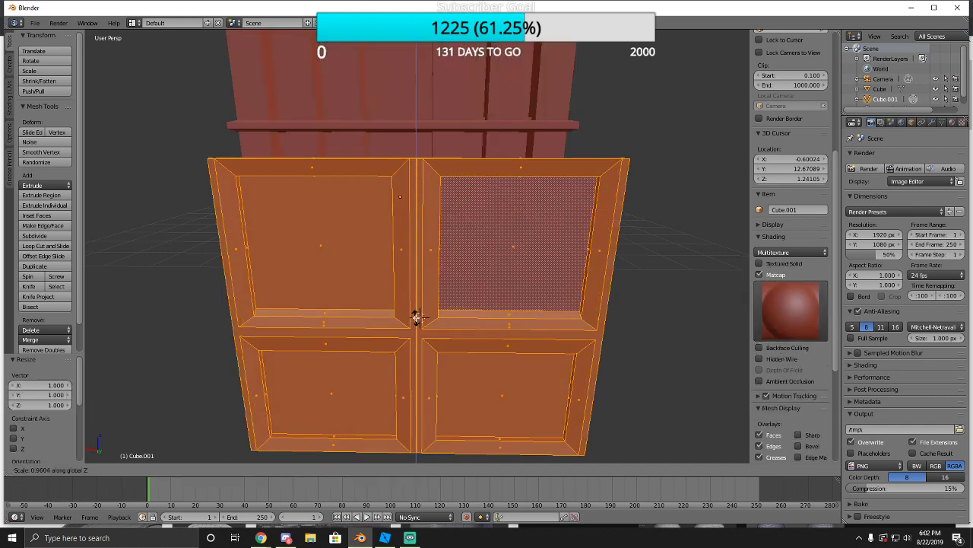
pyautogui.click(416, 318)
pyautogui.hotkey('ctrl', 'z')
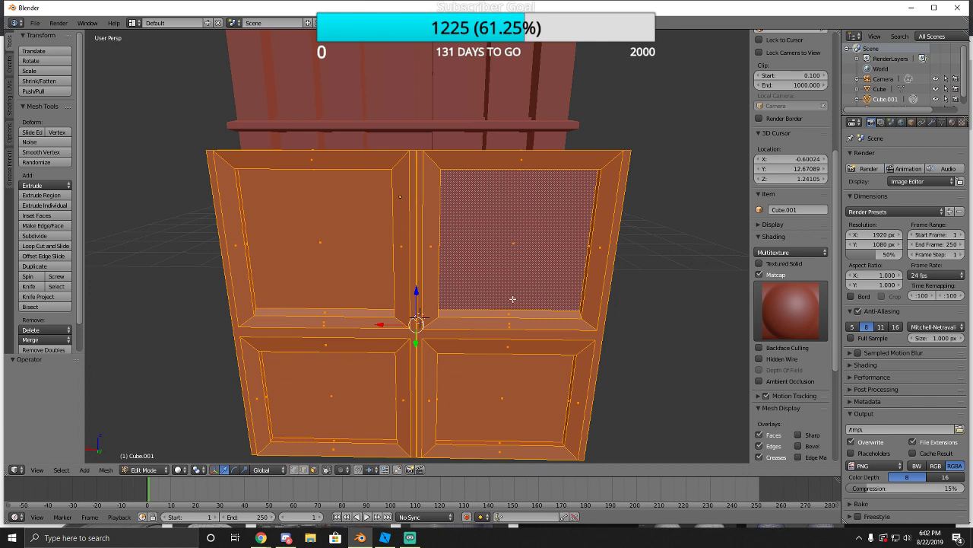
# Scale the double door uniformly to about 0.556 and stretch it taller along Z.
pyautogui.press('s')
pyautogui.click(414, 274)
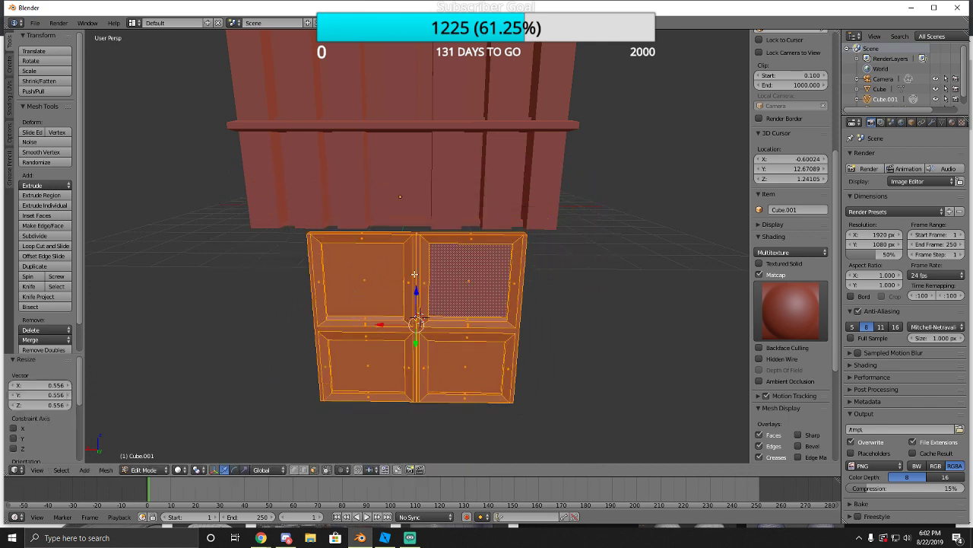
pyautogui.press('s')
pyautogui.press('z')
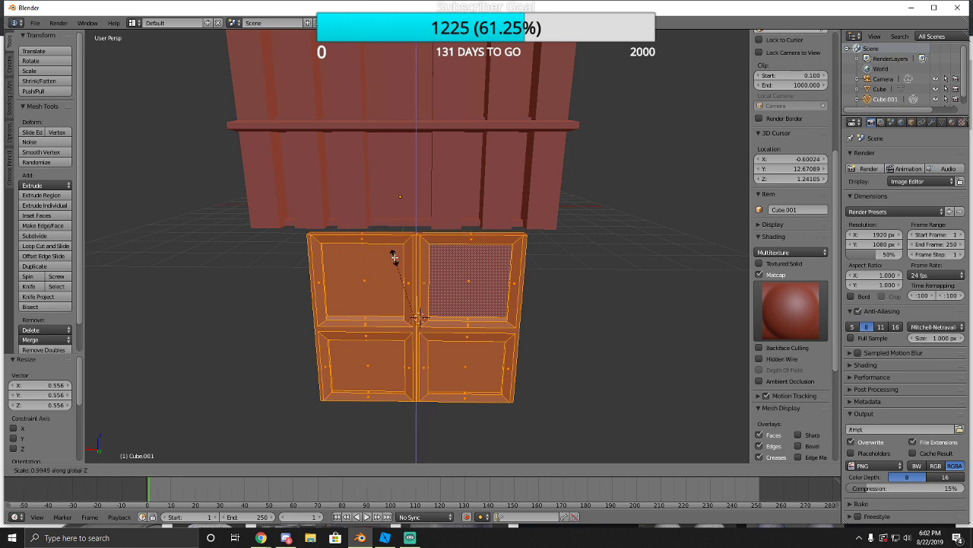
pyautogui.click(393, 242)
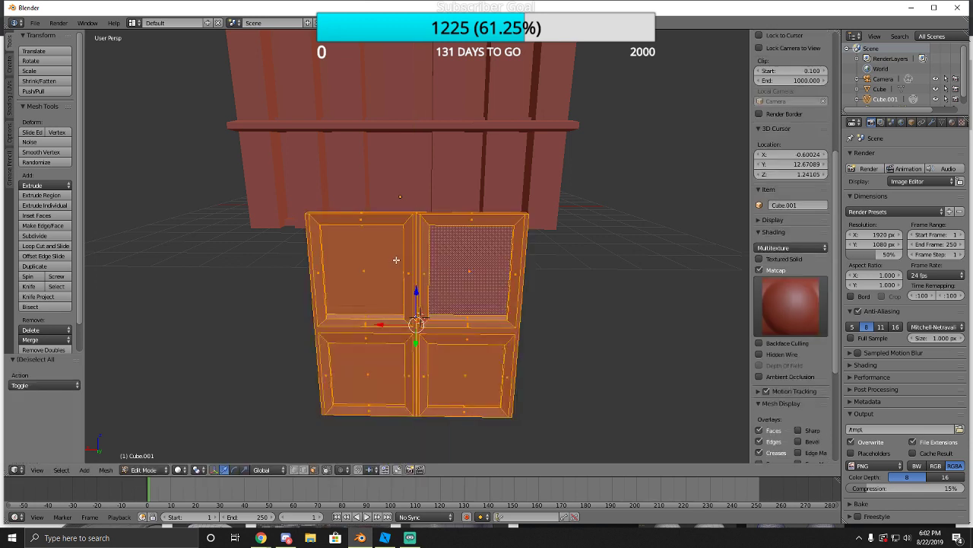
pyautogui.press('a')
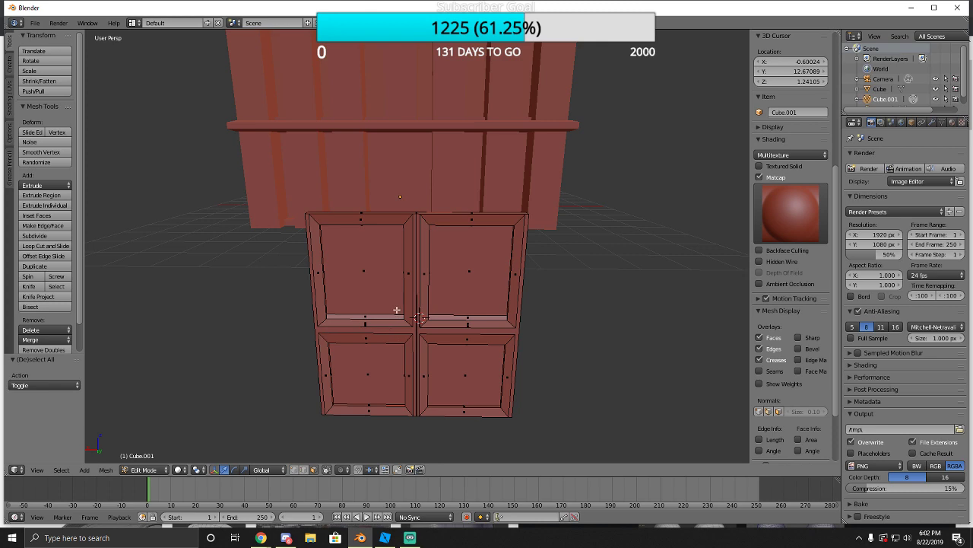
# Switch to the Chrome window with the "office building doors" image search and look over the glass double-door reference and surrounding results.
pyautogui.hotkey('shift', 'f')
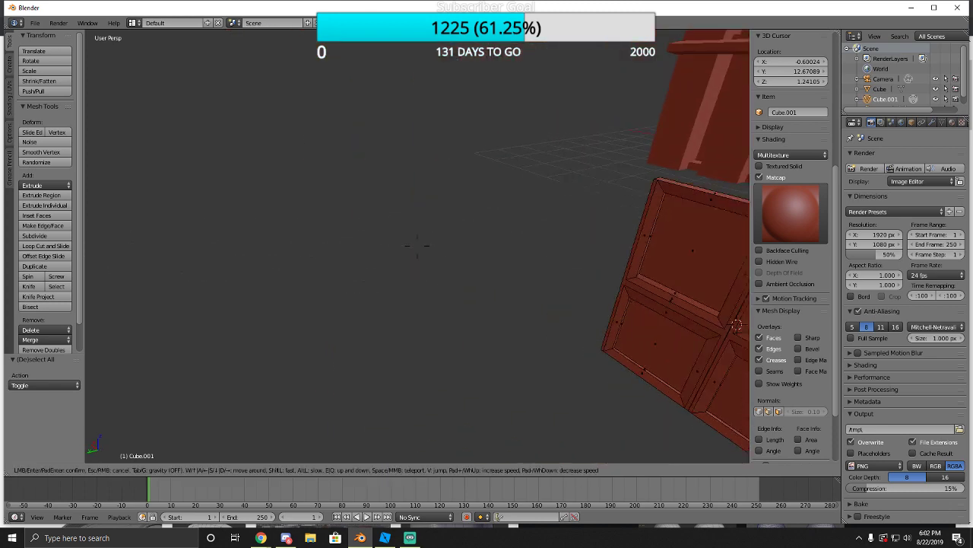
pyautogui.click(417, 246)
pyautogui.press('a')
pyautogui.click(143, 469)
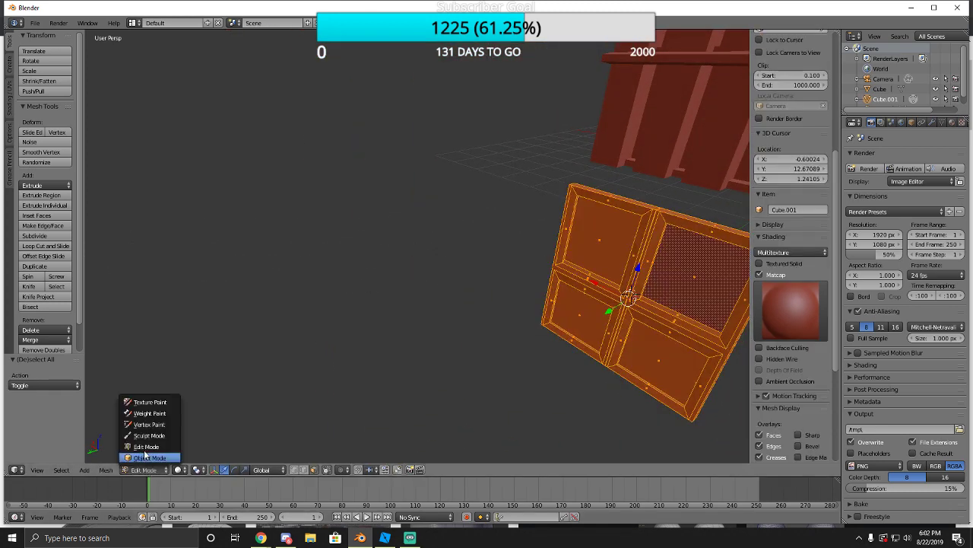
pyautogui.moveTo(258, 537)
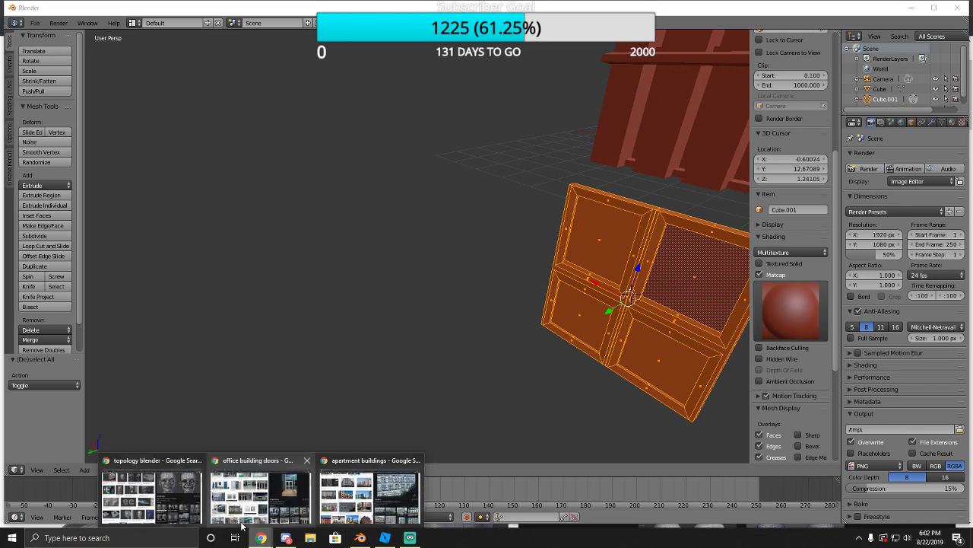
pyautogui.click(266, 491)
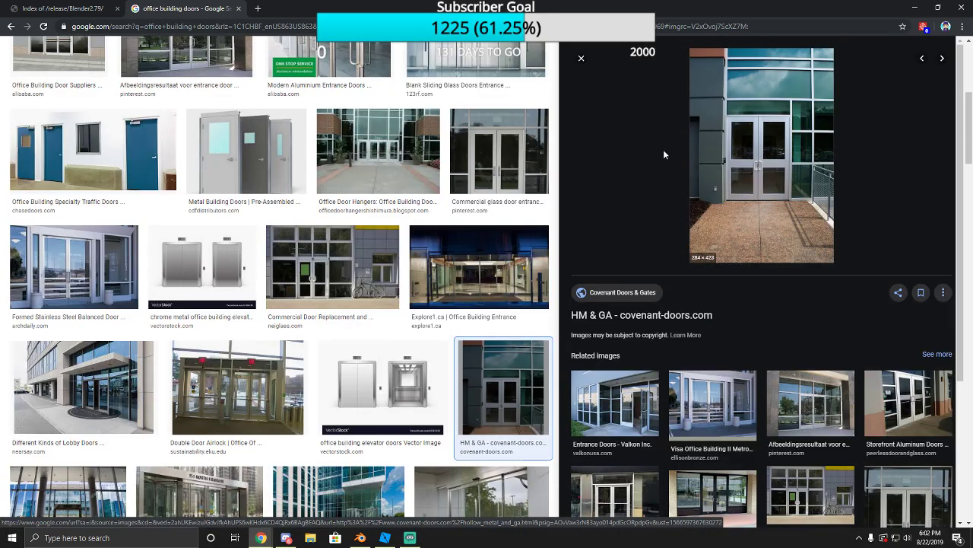
pyautogui.scroll(4, 663, 154)
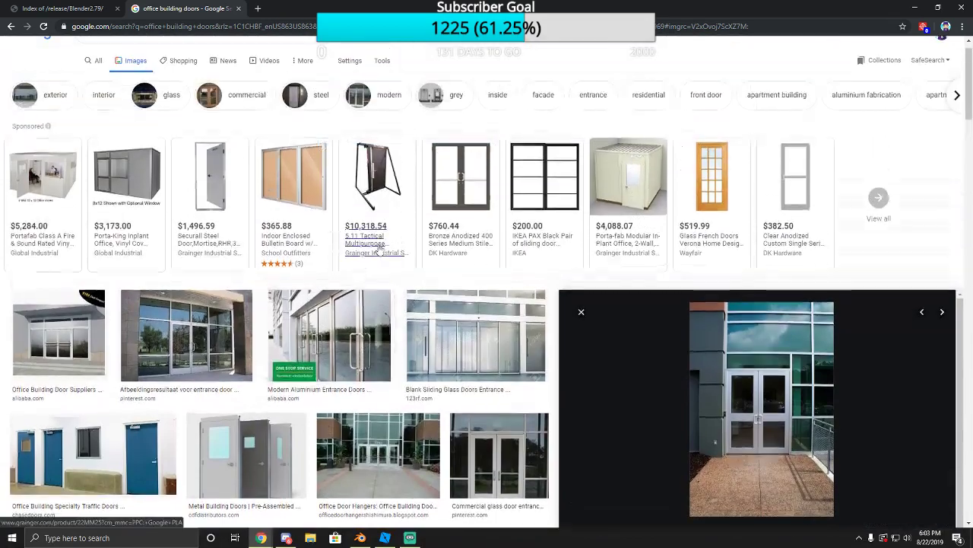
# Look through more office building door images in the search results and switch back to Blender.
pyautogui.scroll(1, 378, 248)
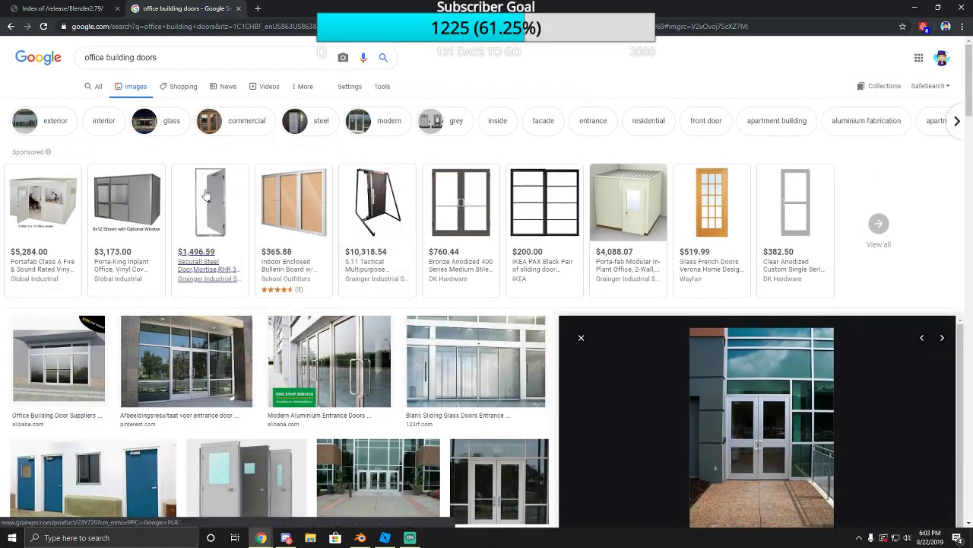
pyautogui.scroll(-5, 278, 298)
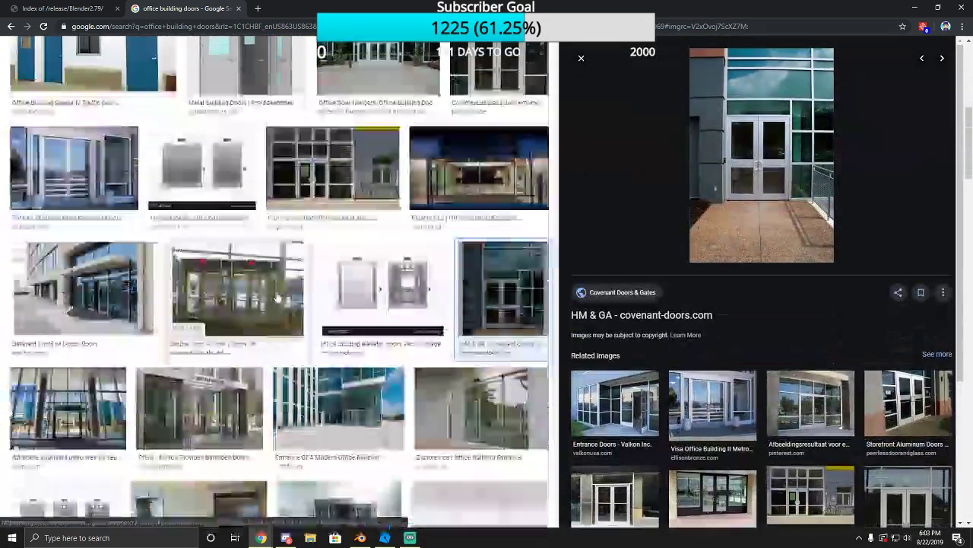
pyautogui.scroll(-8, 278, 299)
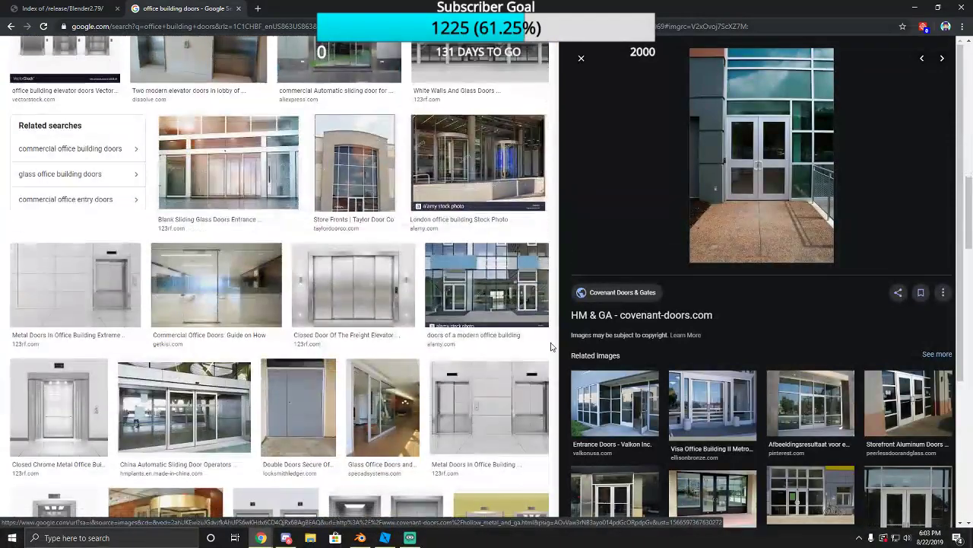
pyautogui.scroll(-4, 525, 320)
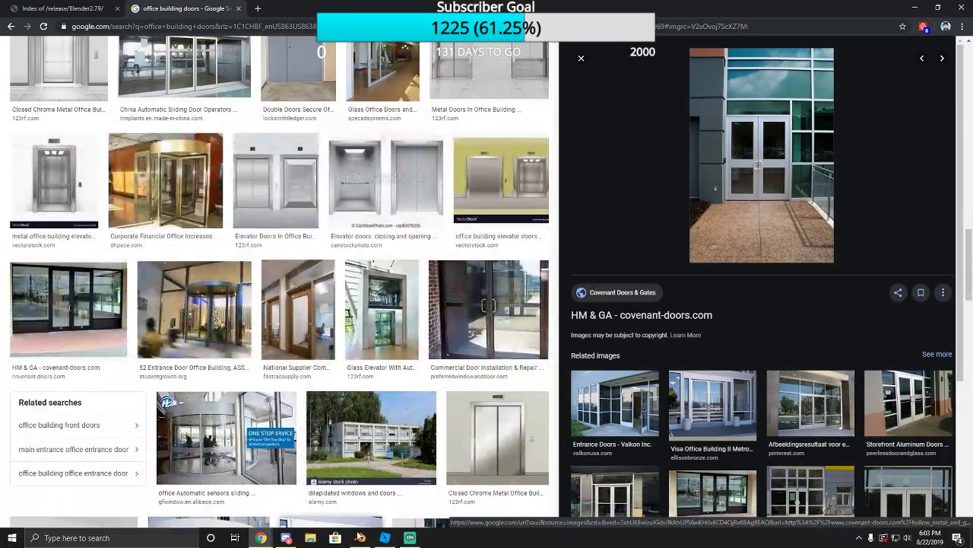
pyautogui.click(385, 538)
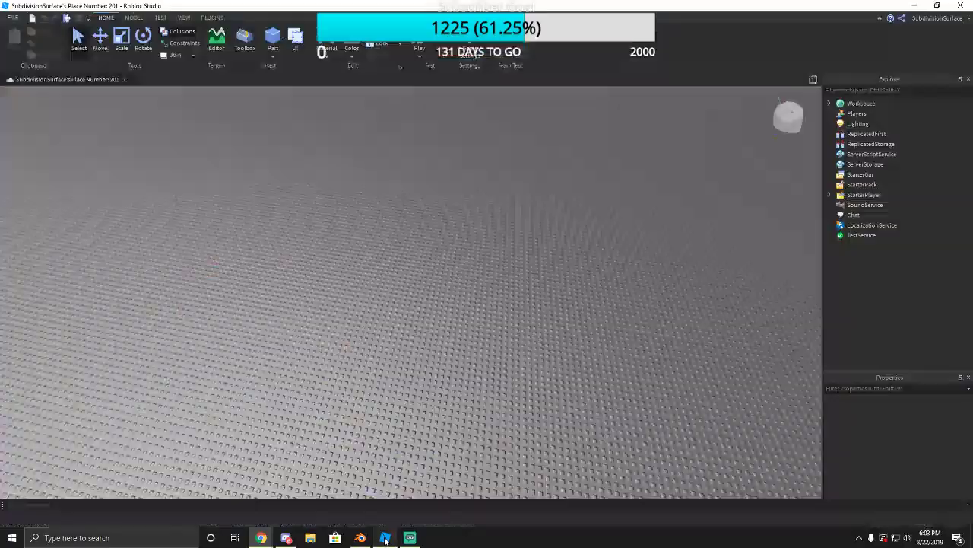
pyautogui.click(361, 538)
# Return the door to Object Mode and add a cylinder with a reduced vertex count at the 3D cursor.
pyautogui.press('a')
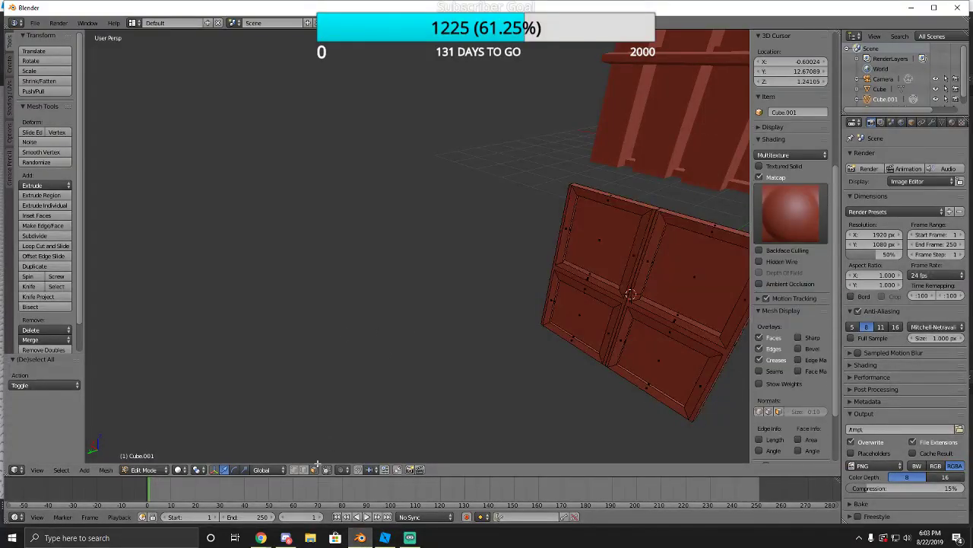
pyautogui.click(144, 468)
pyautogui.click(147, 458)
pyautogui.scroll(-6, 397, 350)
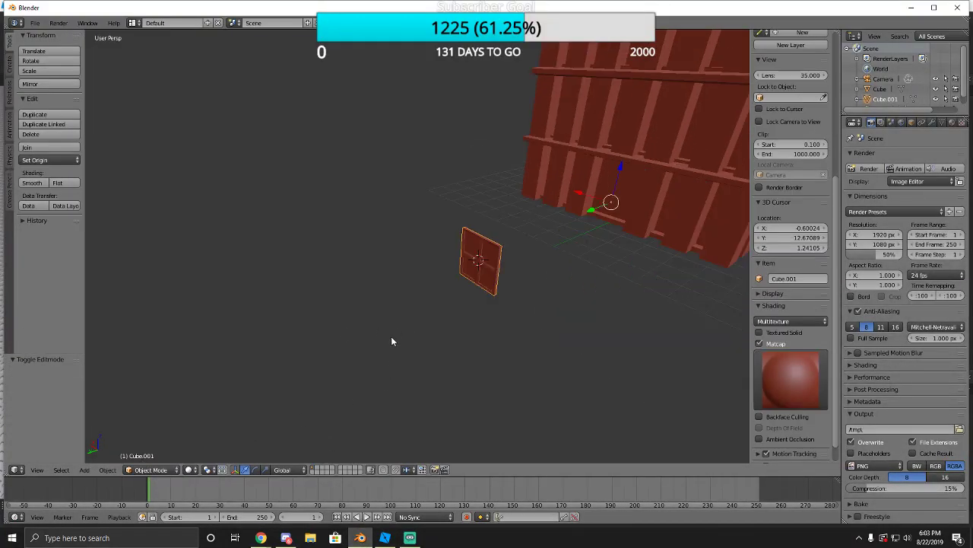
pyautogui.click(9, 65)
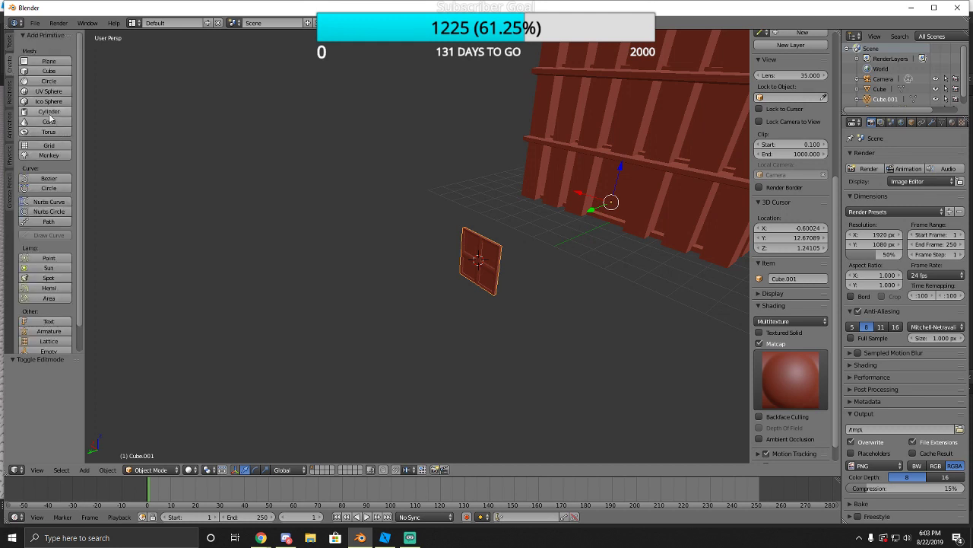
pyautogui.click(49, 111)
pyautogui.moveTo(329, 212); pyautogui.dragTo(302, 211, button='middle')
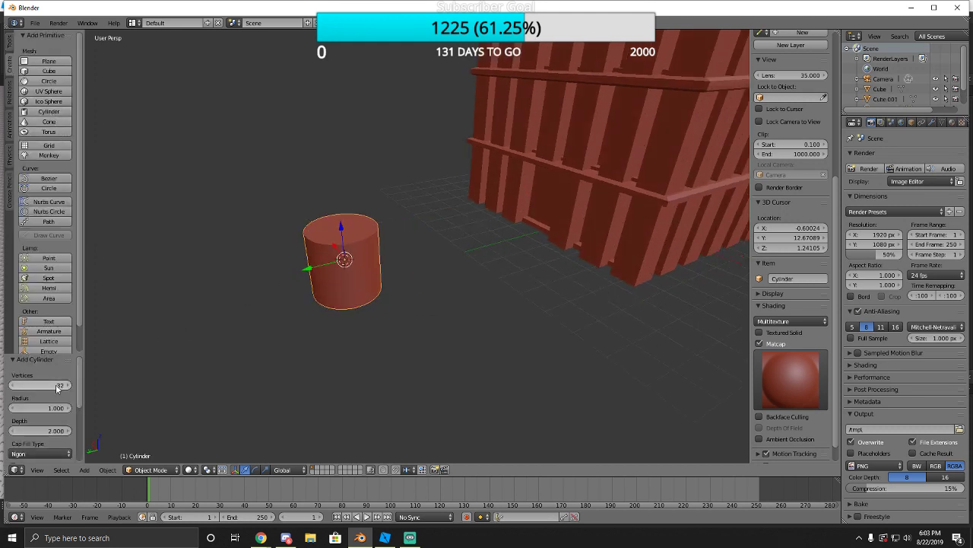
pyautogui.press('Return')
# Move the cylinder about 3.142 along Y so it stands clear in front of the door.
pyautogui.press('g')
pyautogui.press('y')
pyautogui.click(180, 280)
pyautogui.hotkey('shift', 'f')
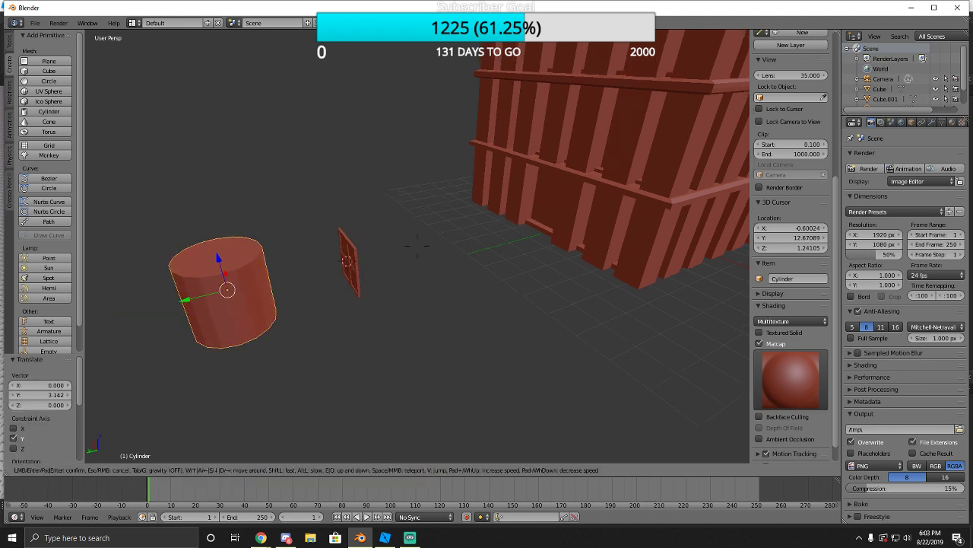
pyautogui.click(417, 247)
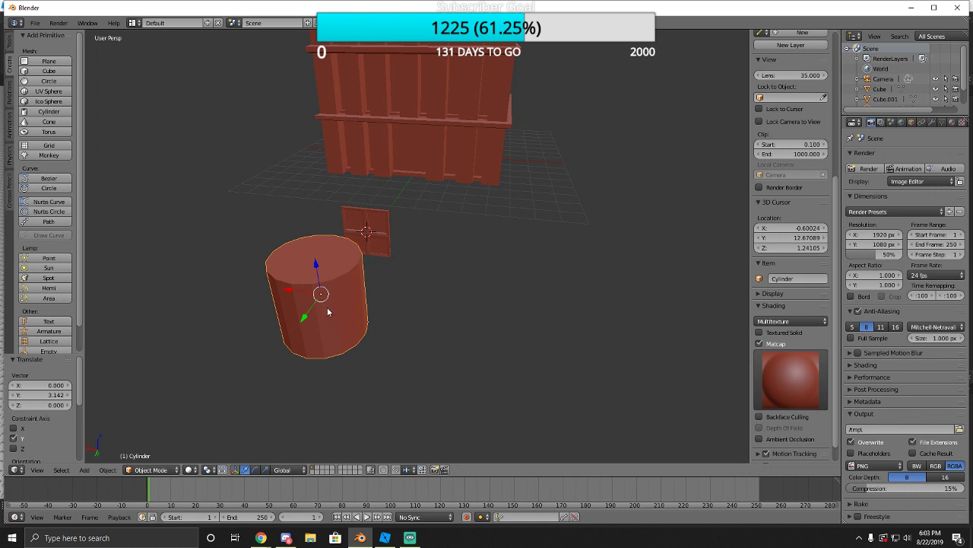
# Try to rotate the cylinder 90° without an axis constraint and undo the rotation.
pyautogui.press('r')
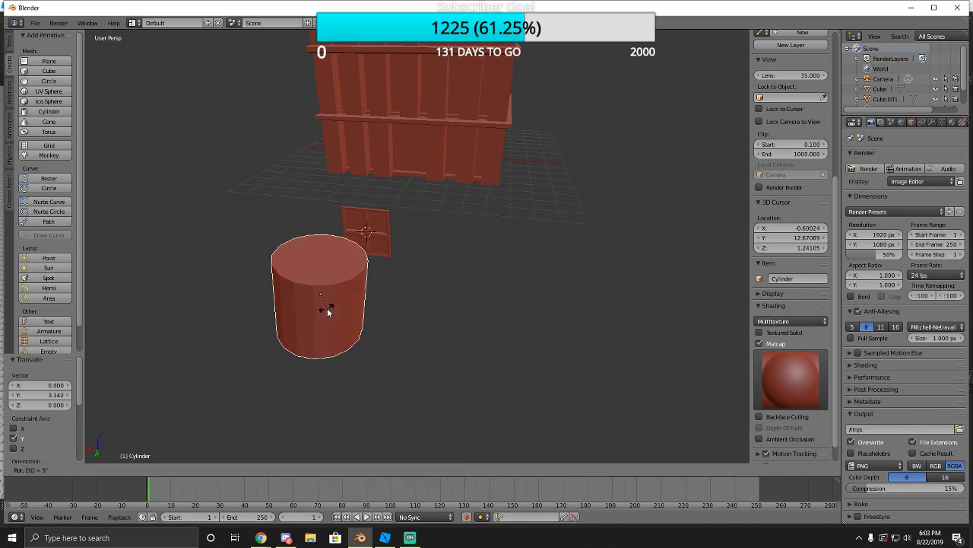
pyautogui.press('9')
pyautogui.press('0')
pyautogui.press('Return')
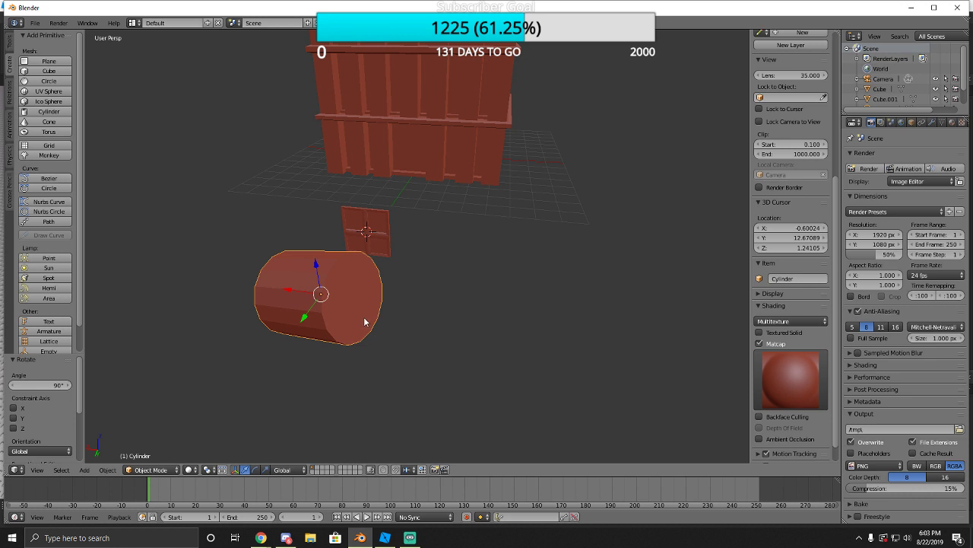
pyautogui.hotkey('ctrl', 'z')
# Rotate the cylinder 90° about the Z axis and 90° about the Y axis to lay it on its side.
pyautogui.press('r')
pyautogui.press('z')
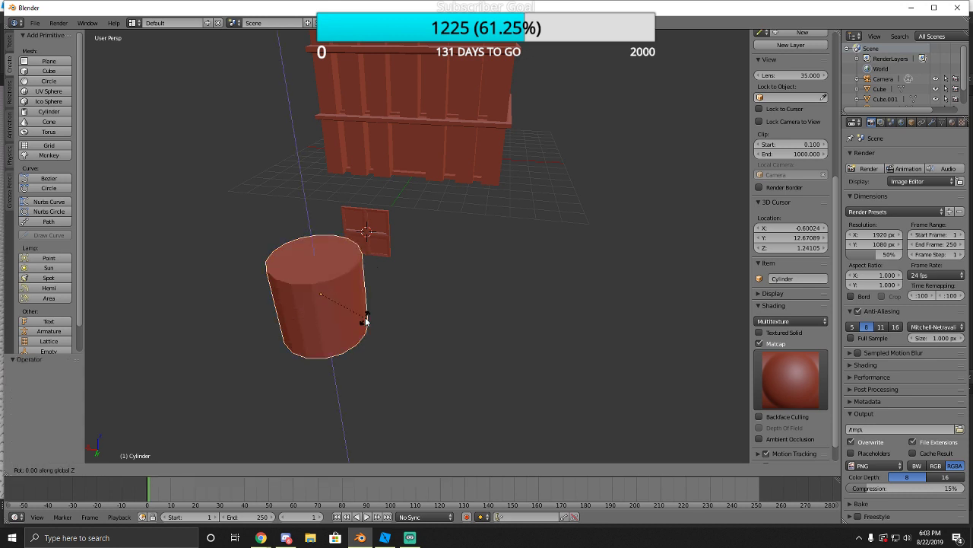
pyautogui.press('Return')
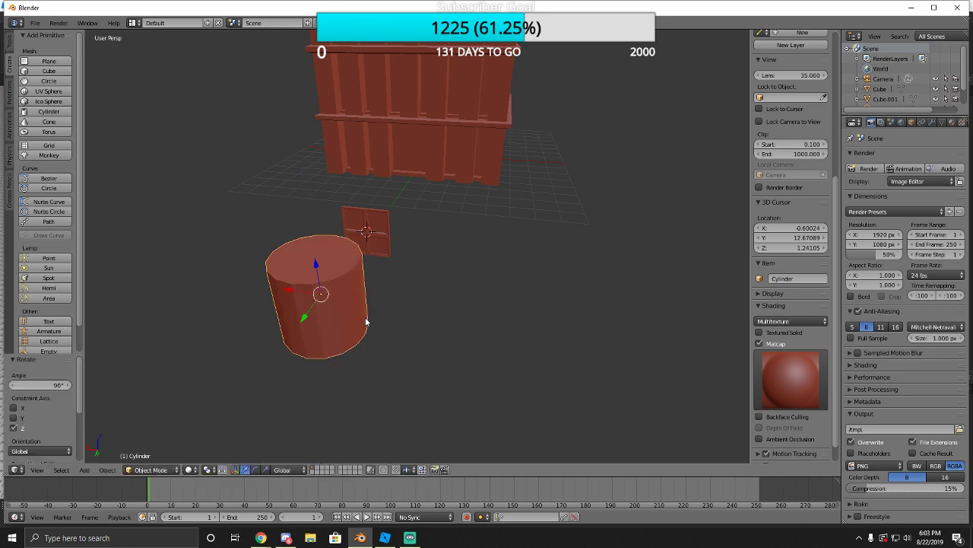
pyautogui.press('r')
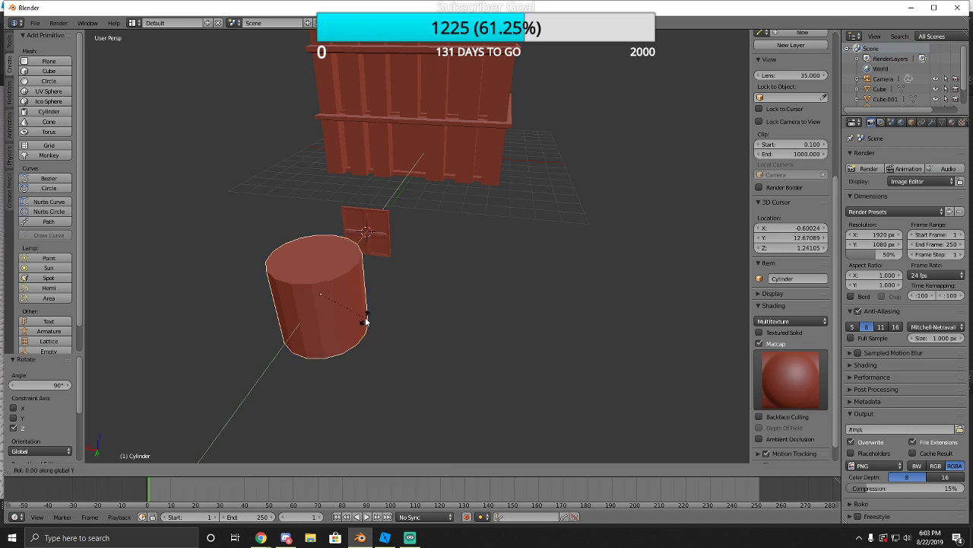
pyautogui.write('90')
pyautogui.press('Return')
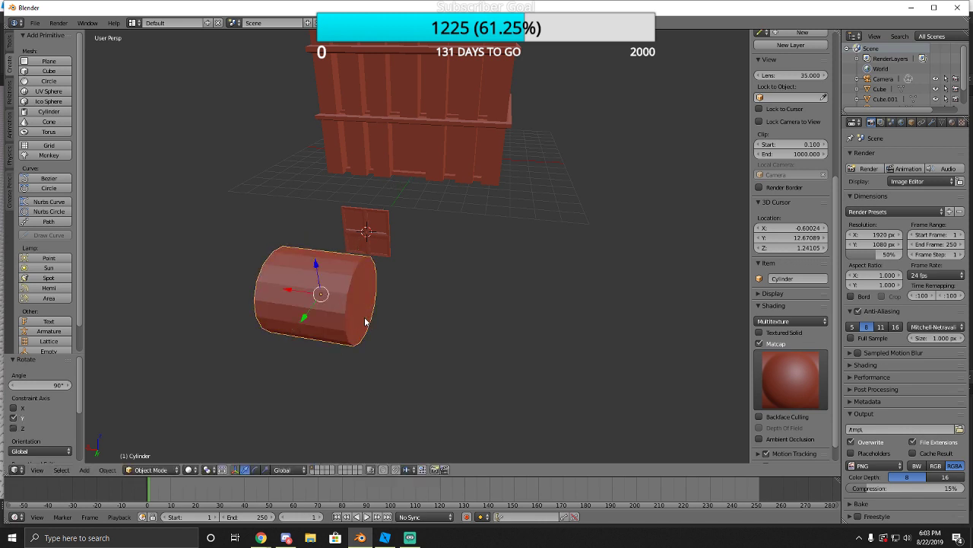
# Enter Edit Mode on the cylinder with both its sides and its flat end in view.
pyautogui.hotkey('shift', 'f')
pyautogui.press('w')
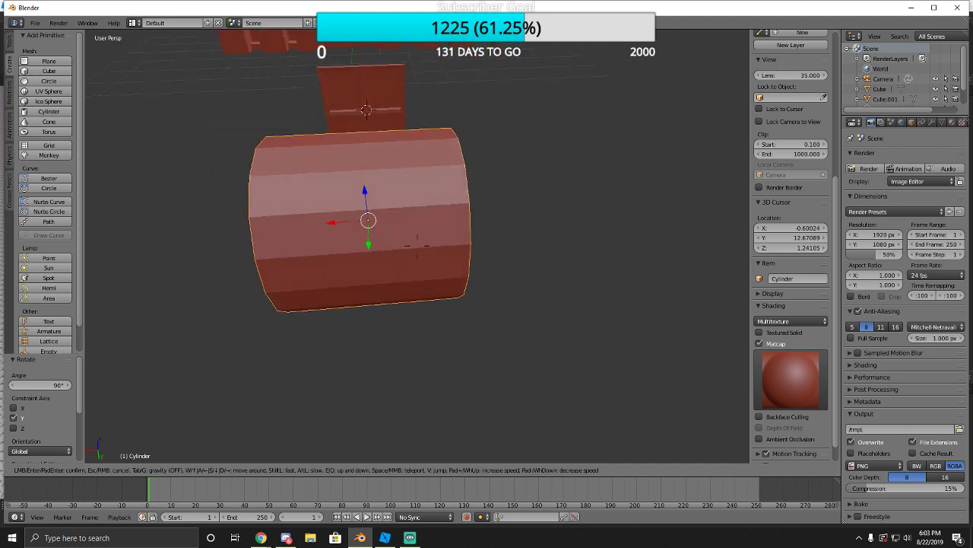
pyautogui.press('Escape')
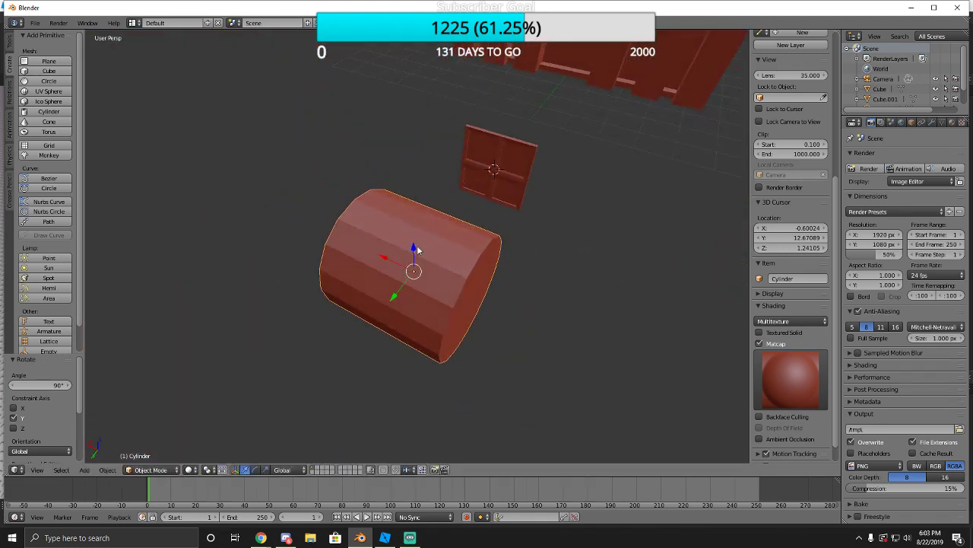
pyautogui.click(151, 469)
pyautogui.click(149, 451)
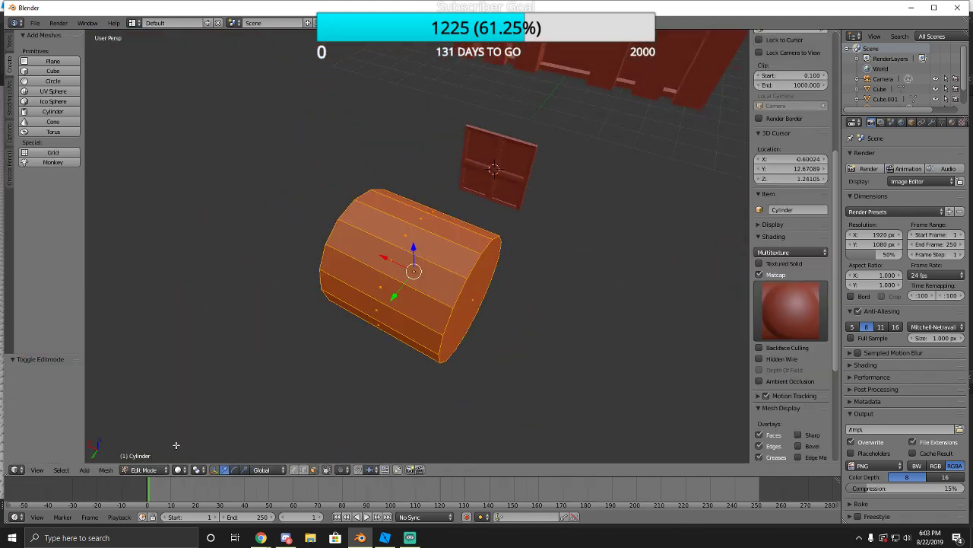
pyautogui.hotkey('shift', 'f')
pyautogui.press('w')
pyautogui.press('s')
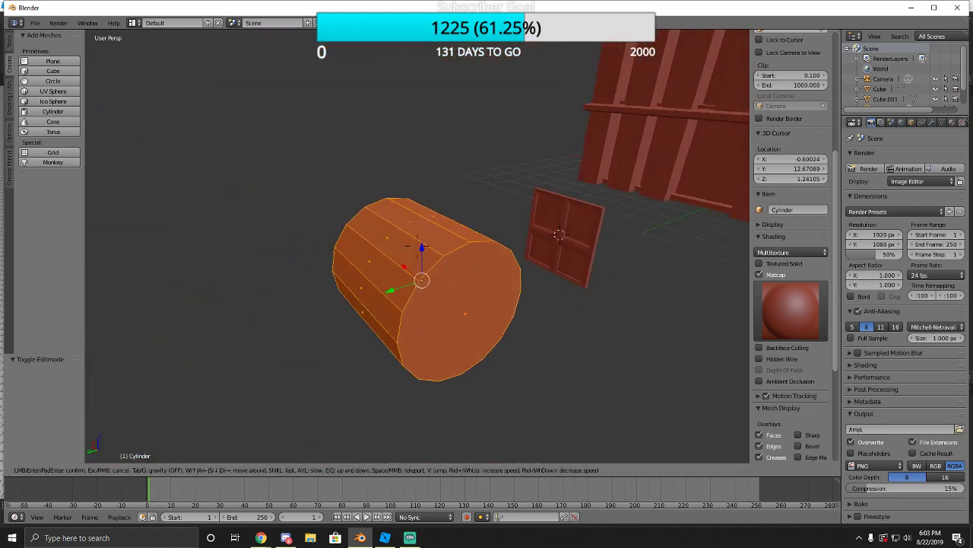
pyautogui.click(365, 370)
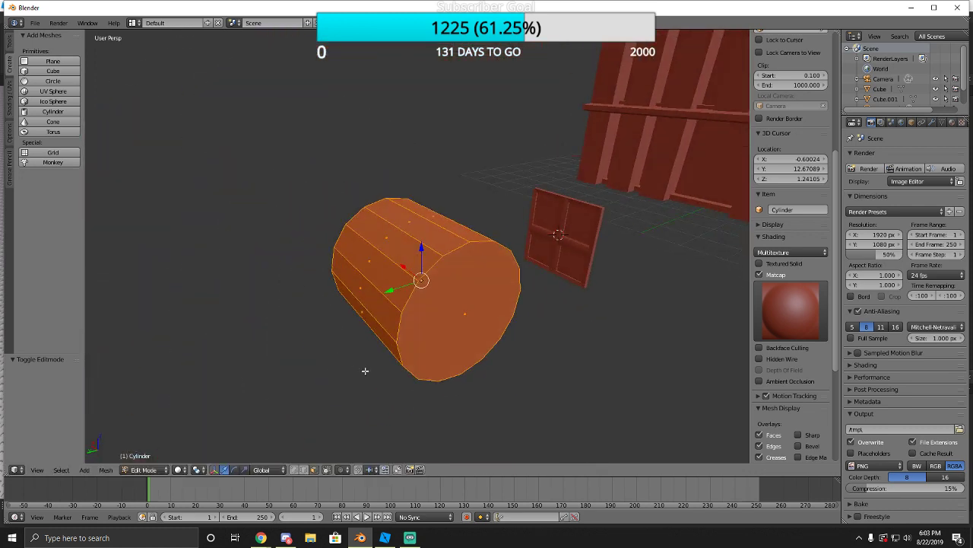
# Select several of the cylinder's side faces one after another to examine its flat-shaded facets.
pyautogui.click(395, 240)
pyautogui.rightClick(397, 240)
pyautogui.rightClick(379, 281)
pyautogui.rightClick(368, 311)
pyautogui.rightClick(437, 236)
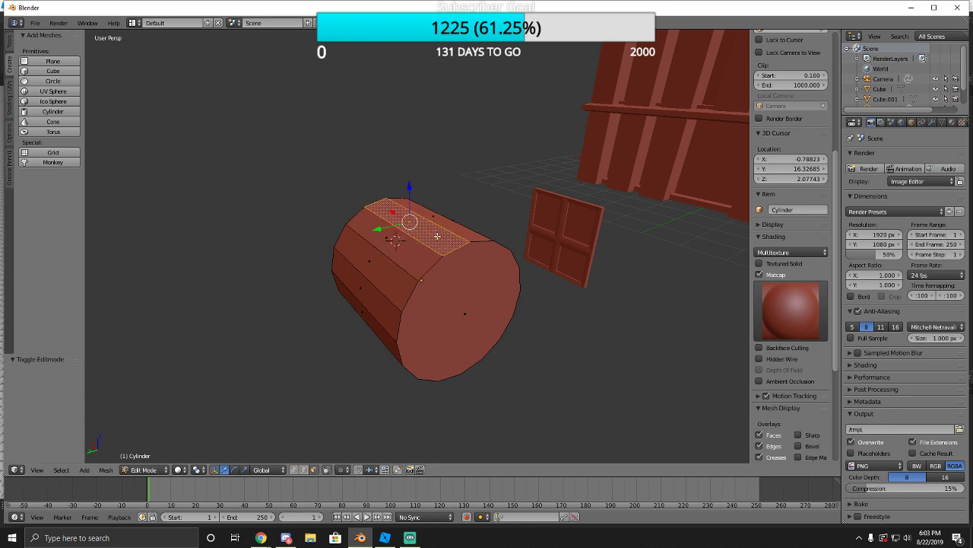
pyautogui.rightClick(377, 255)
pyautogui.rightClick(389, 304)
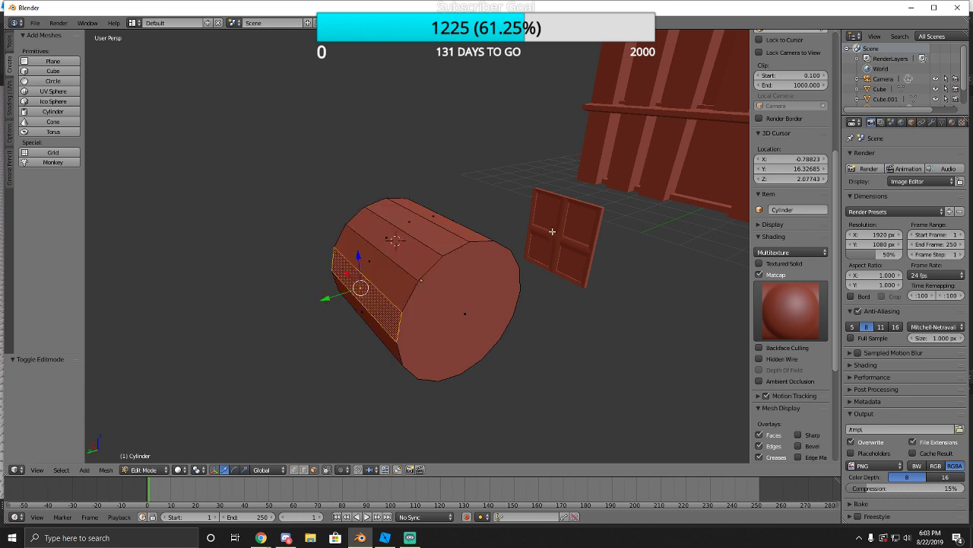
pyautogui.rightClick(401, 252)
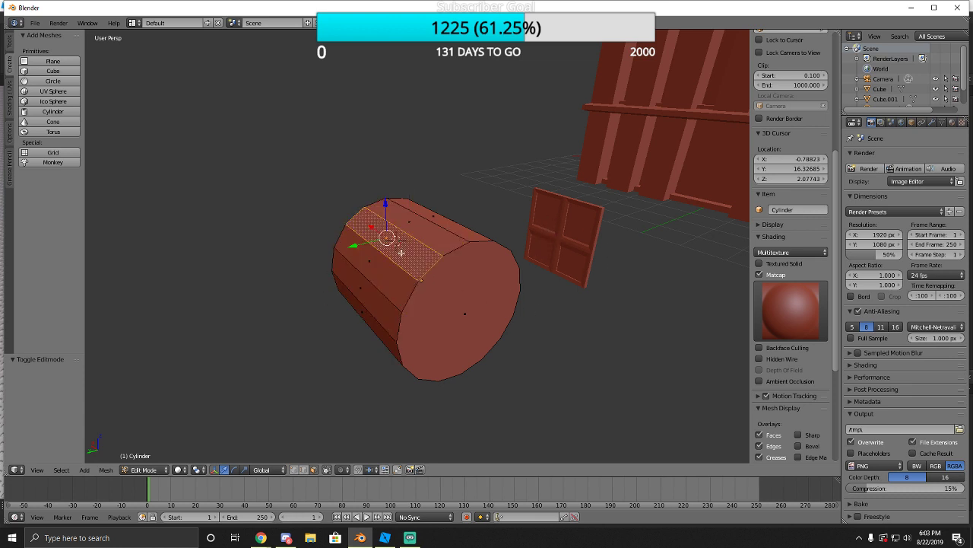
pyautogui.rightClick(393, 280)
# Apply smooth shading to all of the cylinder's faces and edges and check it in Object Mode.
pyautogui.press('a')
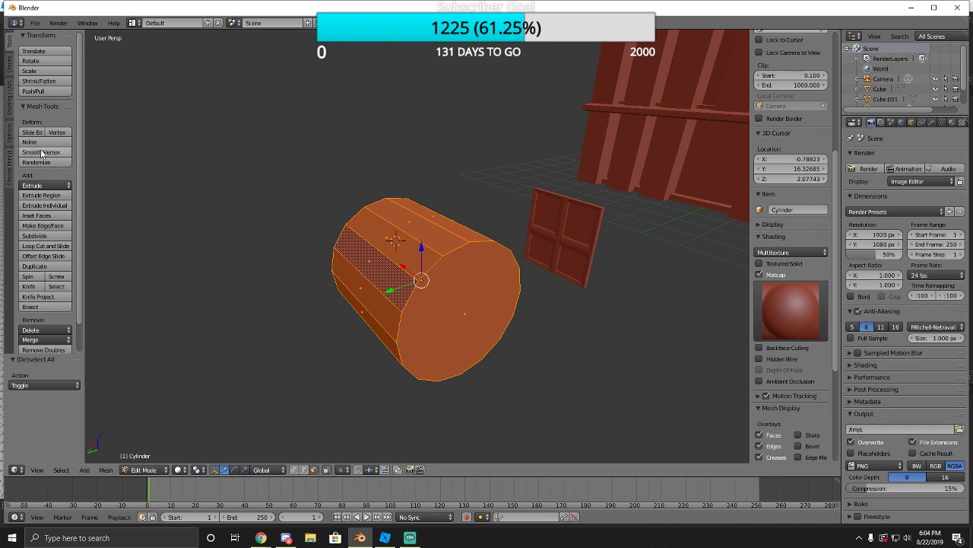
pyautogui.click(9, 90)
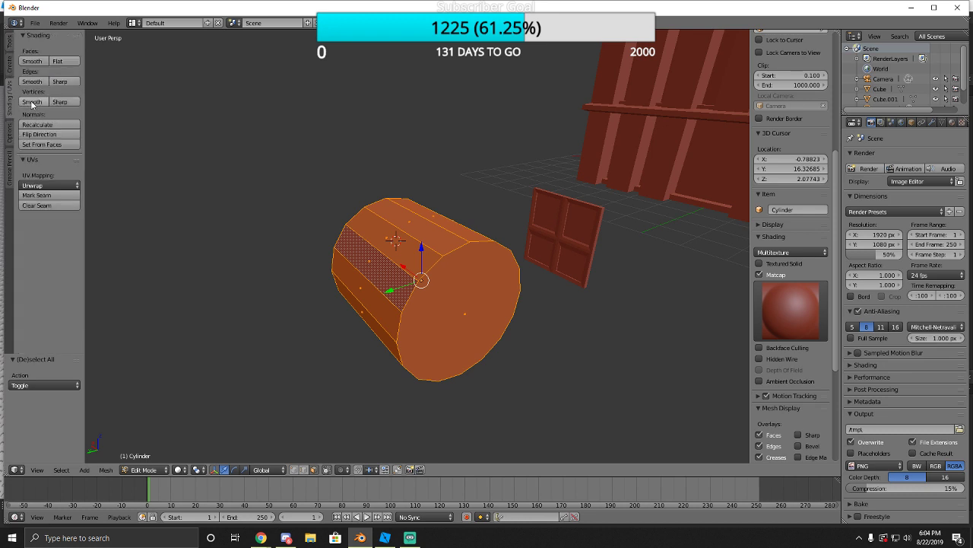
pyautogui.click(31, 62)
pyautogui.click(32, 81)
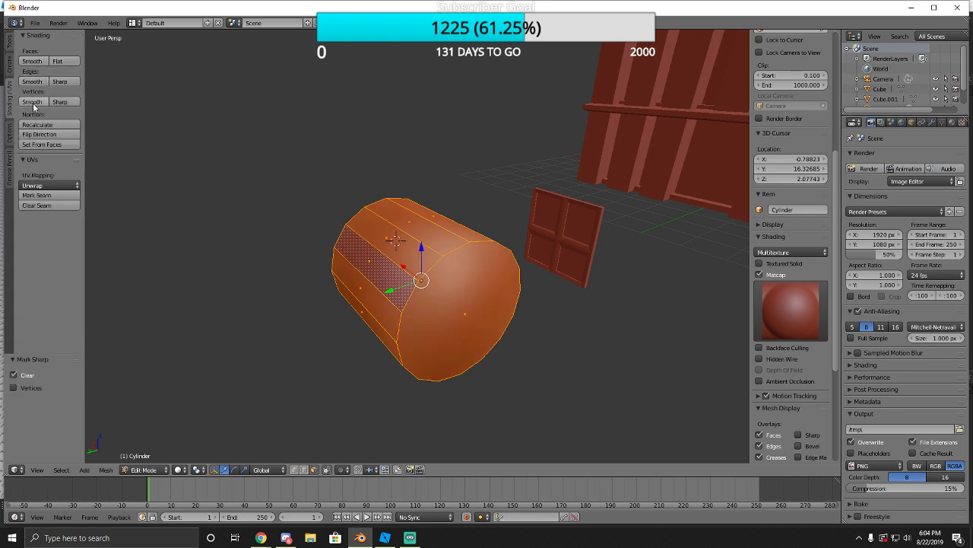
pyautogui.click(144, 469)
pyautogui.click(144, 459)
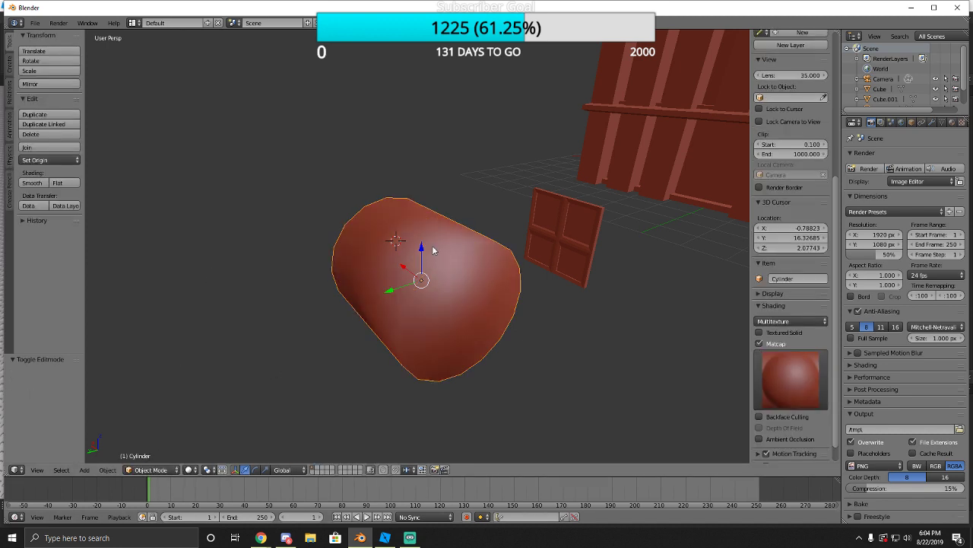
# In Edit Mode, move the cylinder's flat end face 0.613 along X to shorten it and extrude that face outward by about 0.267.
pyautogui.click(151, 469)
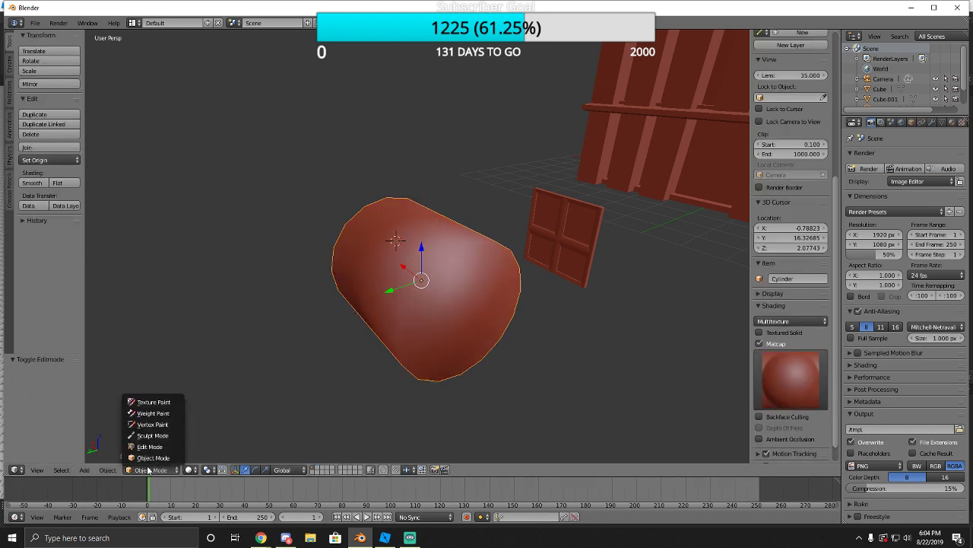
pyautogui.click(152, 449)
pyautogui.press('a')
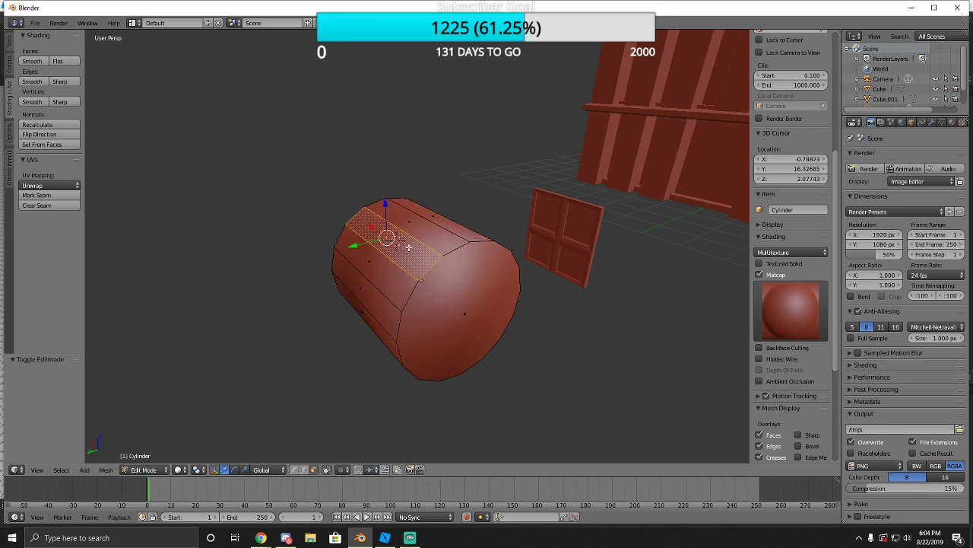
pyautogui.rightClick(476, 282)
pyautogui.hotkey('shift', 'f')
pyautogui.press('w')
pyautogui.press('a')
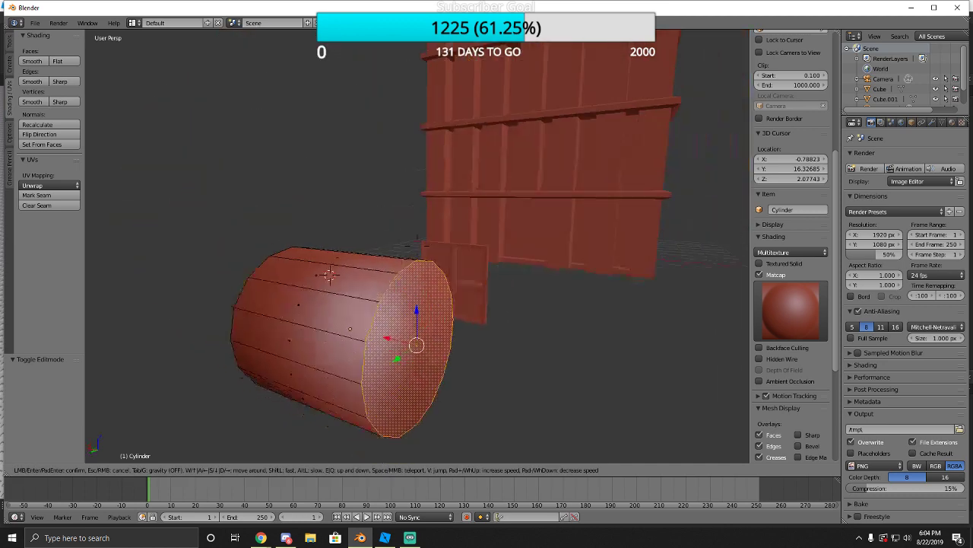
pyautogui.press('s')
pyautogui.press('d')
pyautogui.press('w')
pyautogui.click(343, 258)
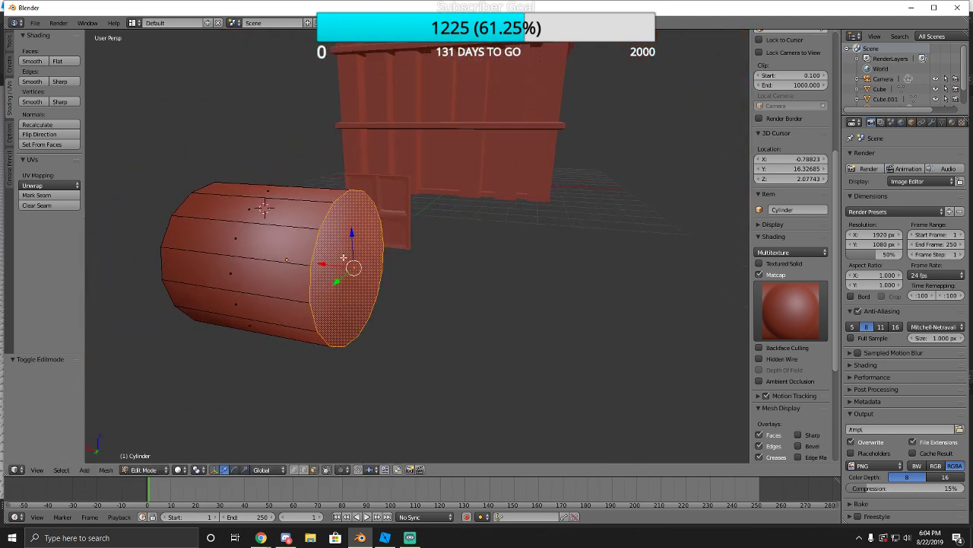
pyautogui.moveTo(325, 266); pyautogui.dragTo(283, 258)
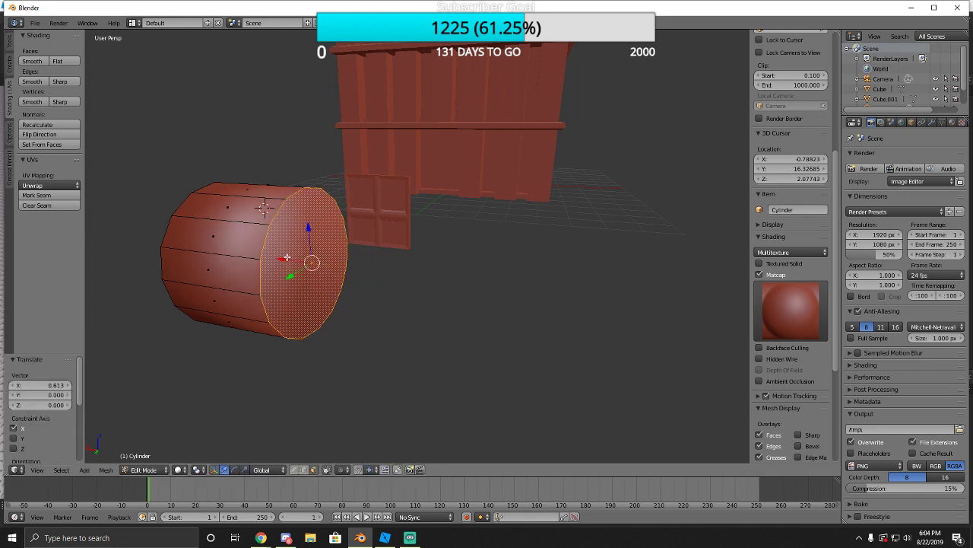
pyautogui.press('e')
pyautogui.click(305, 263)
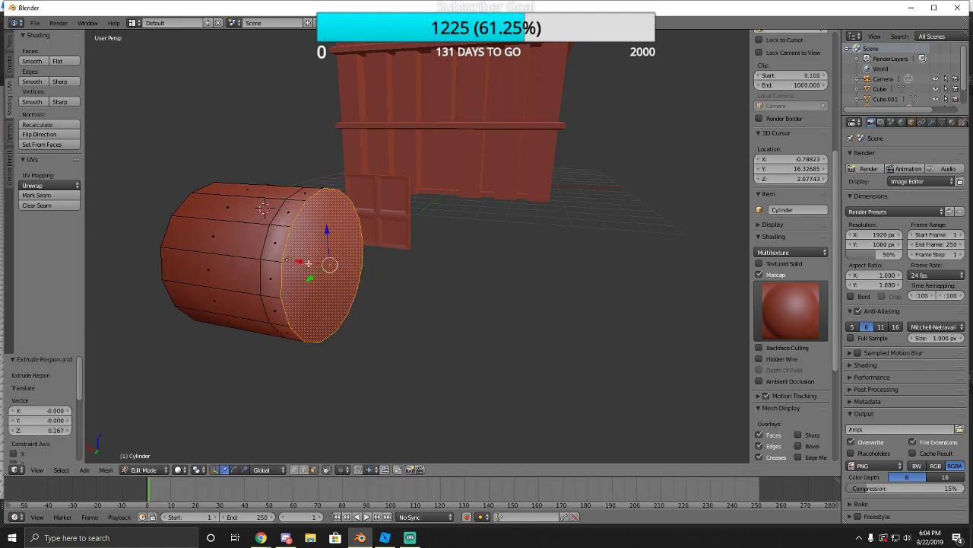
pyautogui.press('r')
pyautogui.press('Escape')
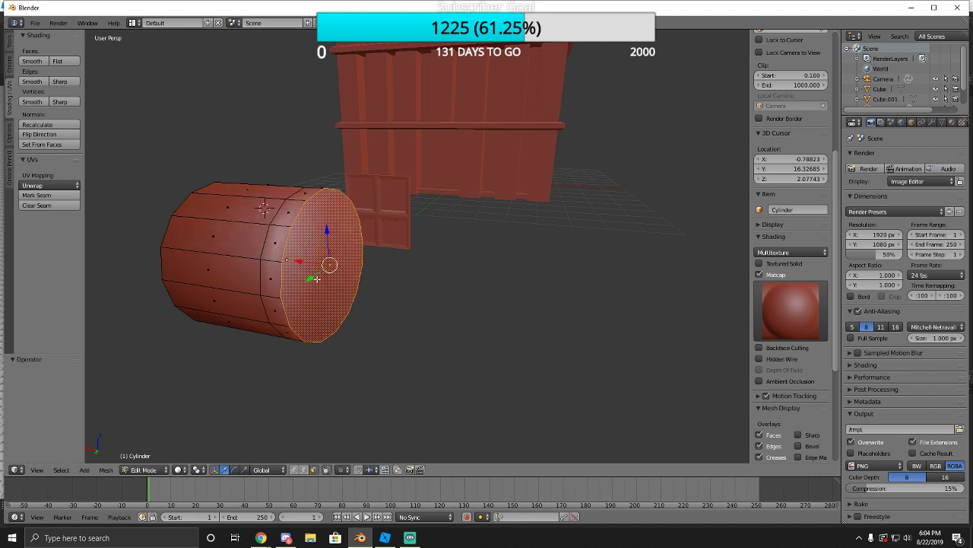
pyautogui.hotkey('ctrl', 'alt', 'z')
pyautogui.click(327, 278)
pyautogui.hotkey('ctrl', 'shift', 'z')
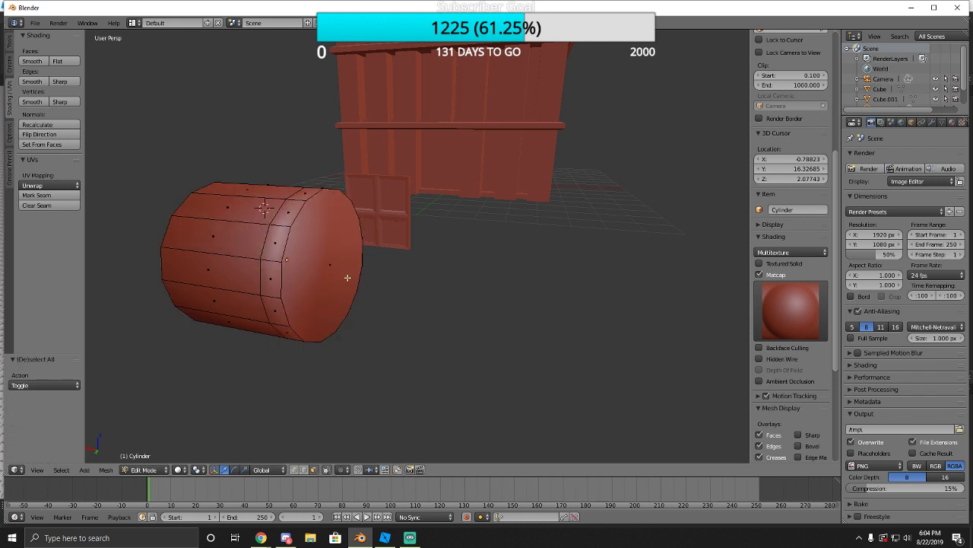
pyautogui.scroll(8, 788, 162)
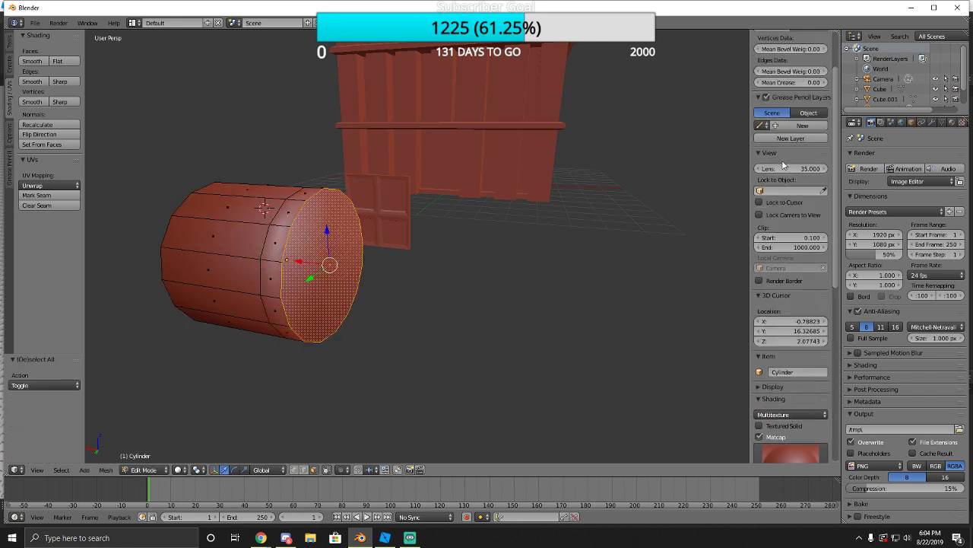
pyautogui.scroll(-8, 791, 167)
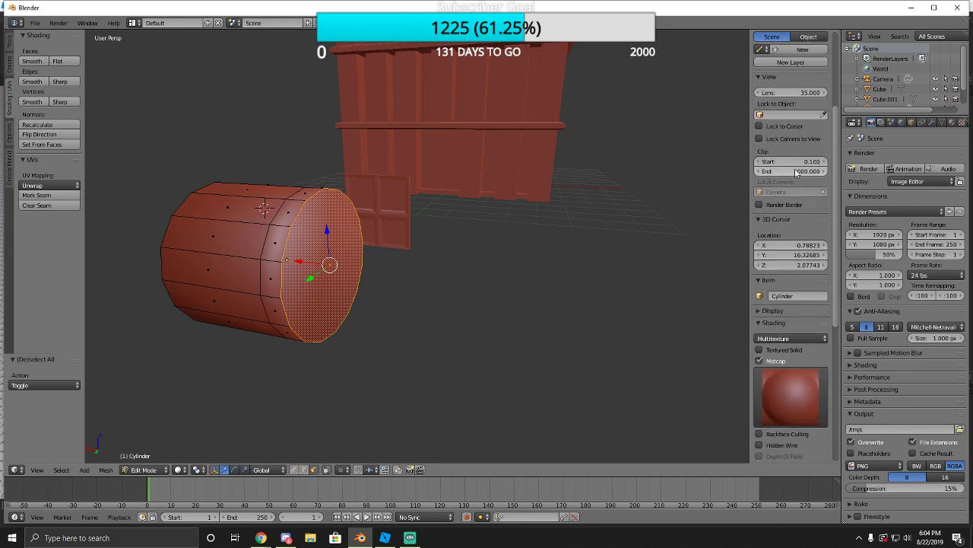
pyautogui.scroll(-6, 802, 195)
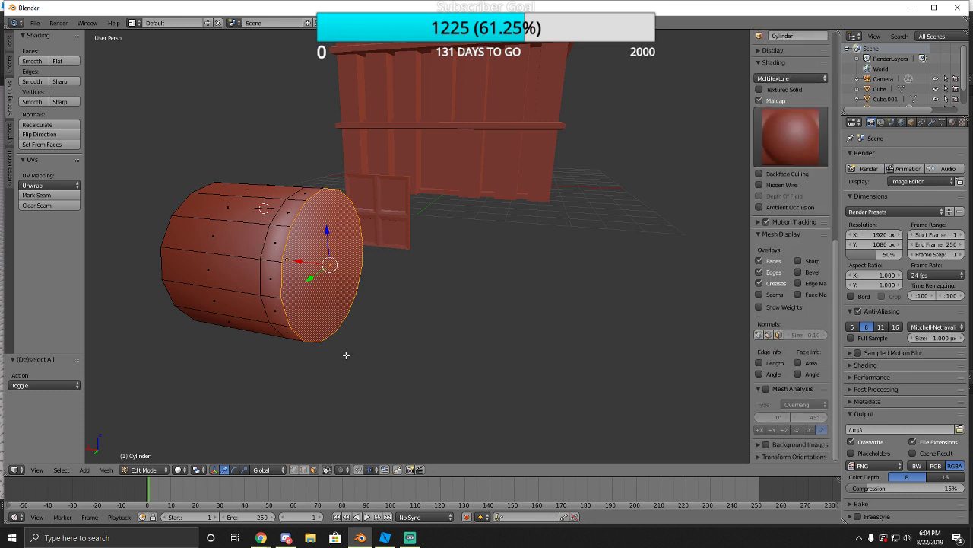
# Rotate the cylinder's end face 2.95° about Z and move it -0.142 along X.
pyautogui.press('r')
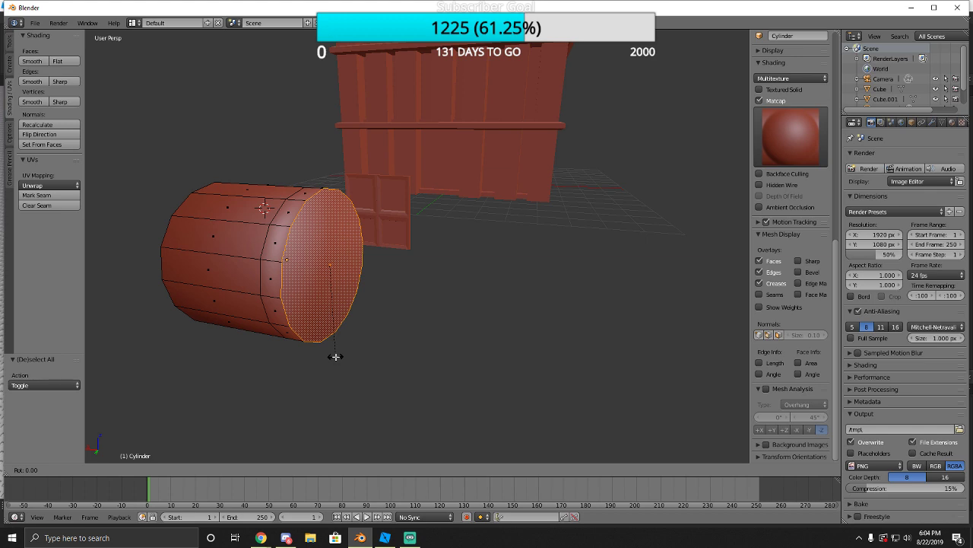
pyautogui.press('z')
pyautogui.press('Escape')
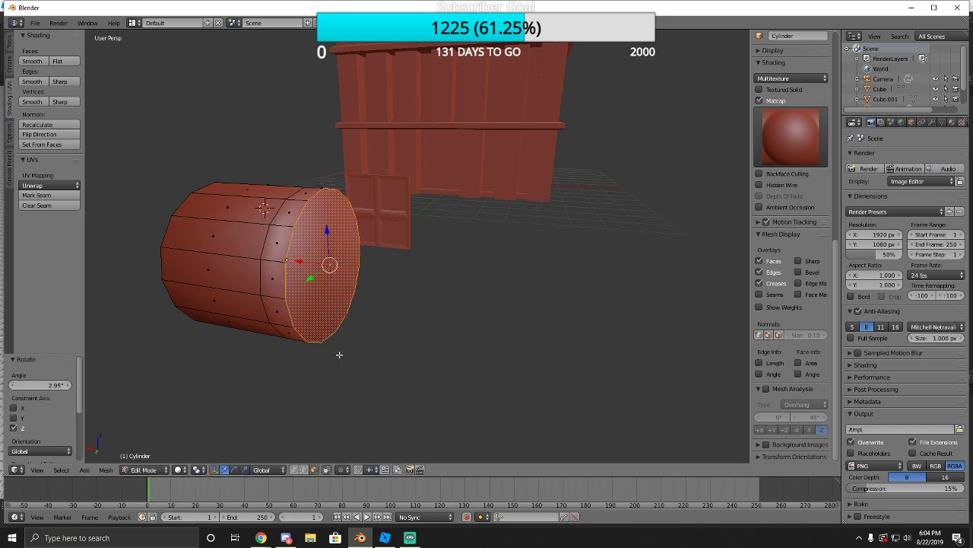
pyautogui.hotkey('shift', 'f')
pyautogui.press('w')
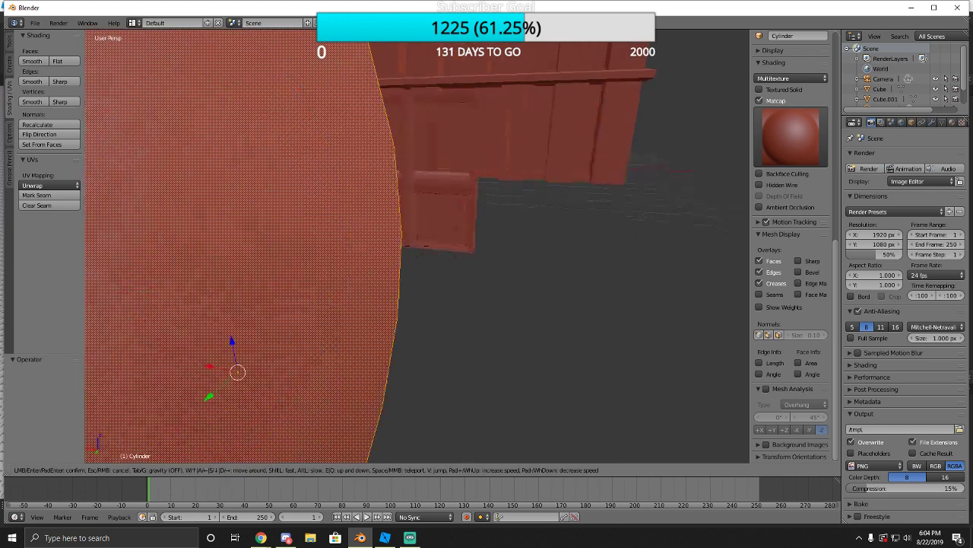
pyautogui.click(417, 247)
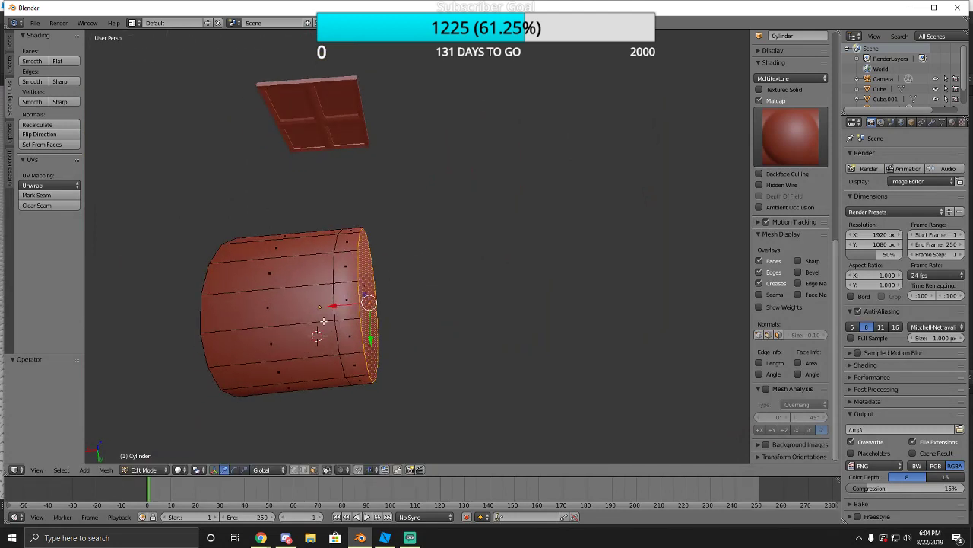
pyautogui.moveTo(351, 307); pyautogui.dragTo(348, 305)
pyautogui.press('z')
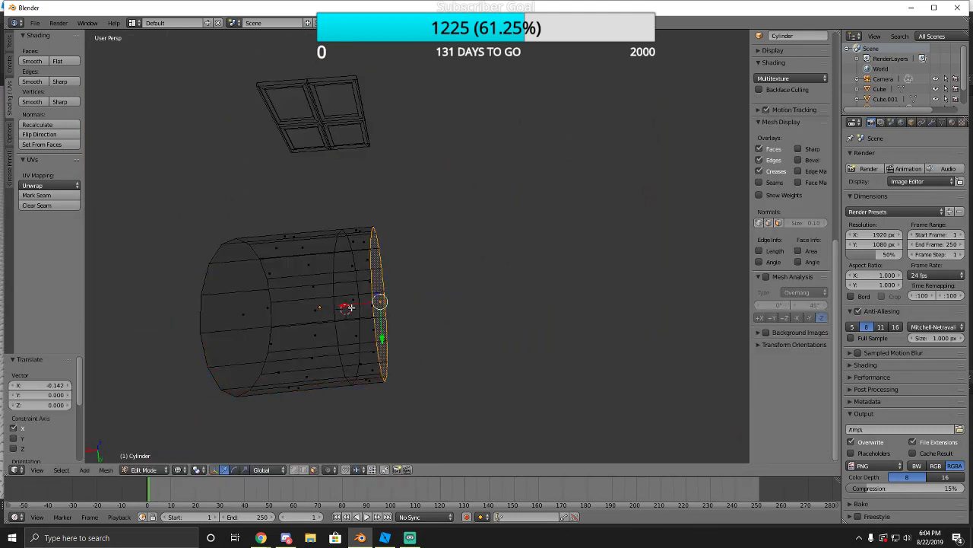
pyautogui.press('z')
pyautogui.press('r')
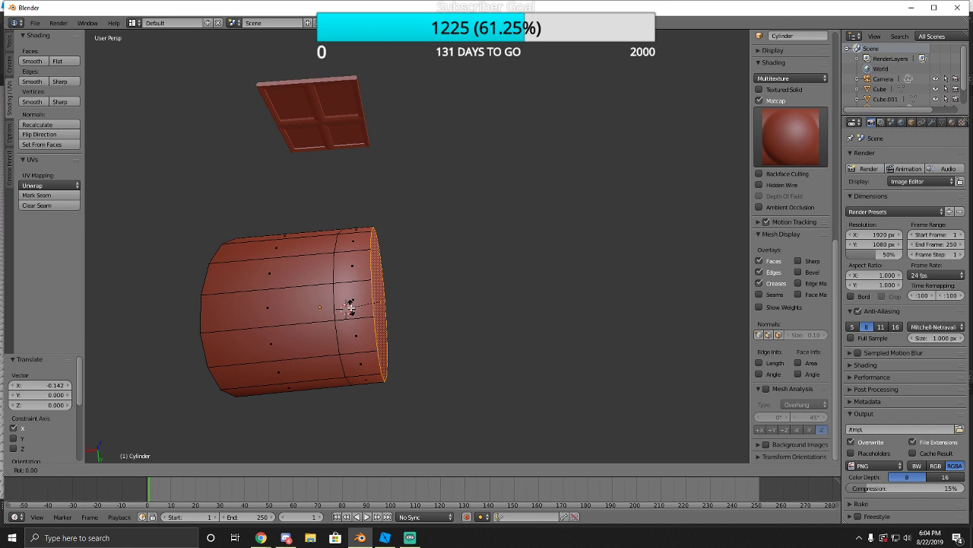
pyautogui.press('x')
pyautogui.press('z')
pyautogui.click(348, 305)
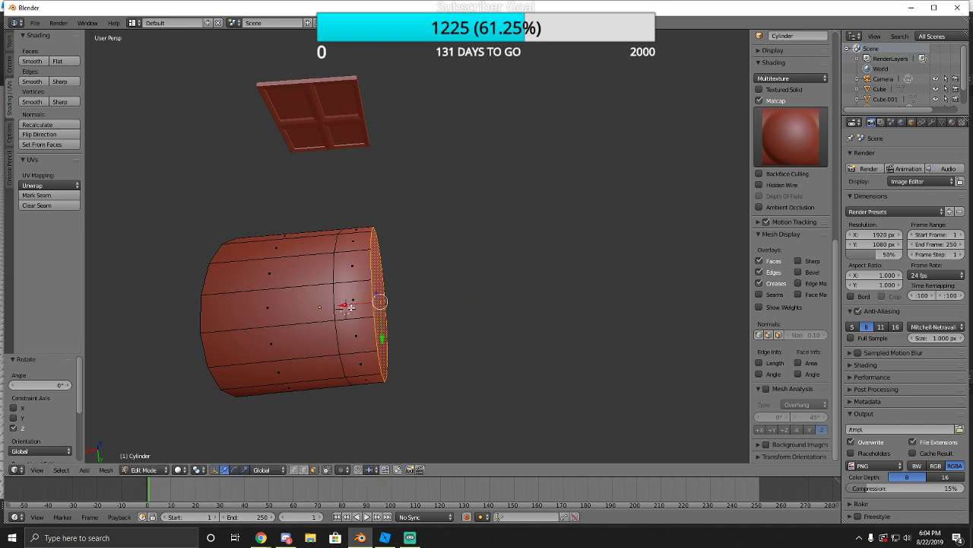
pyautogui.press('r')
pyautogui.click(349, 306)
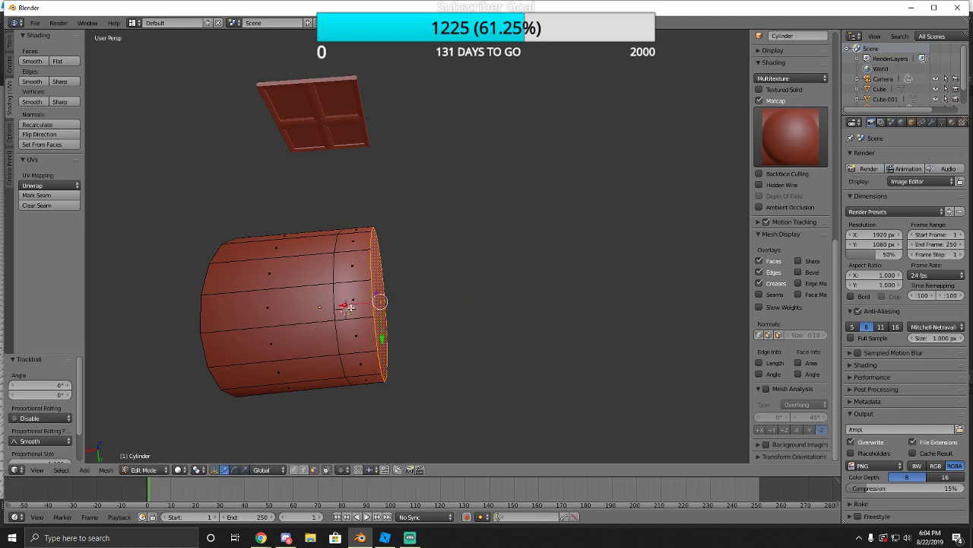
pyautogui.press('z')
pyautogui.press('z')
# Rotate the cylinder's end face -5.99° about global Z and move it 0.078 along Y to start the bend.
pyautogui.press('r')
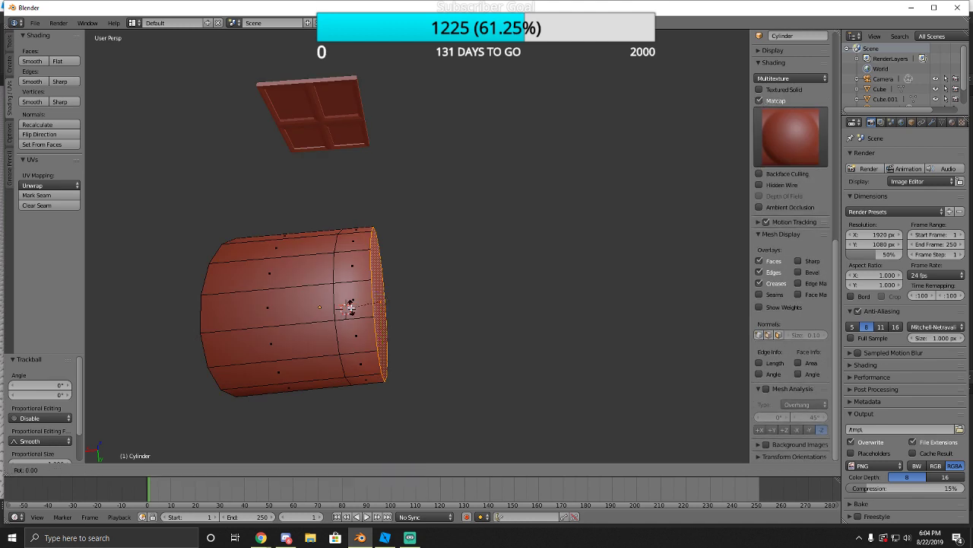
pyautogui.press('z')
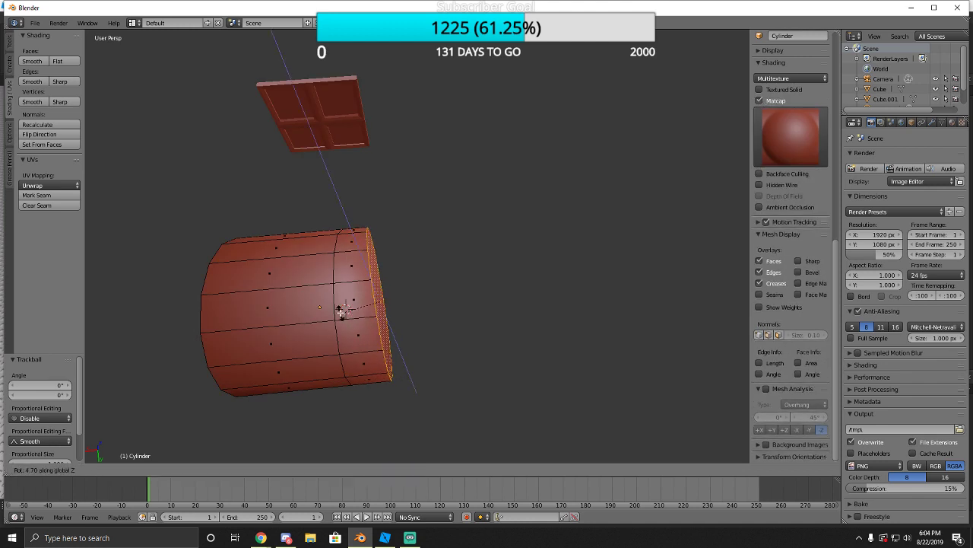
pyautogui.click(335, 306)
pyautogui.press('g')
pyautogui.press('y')
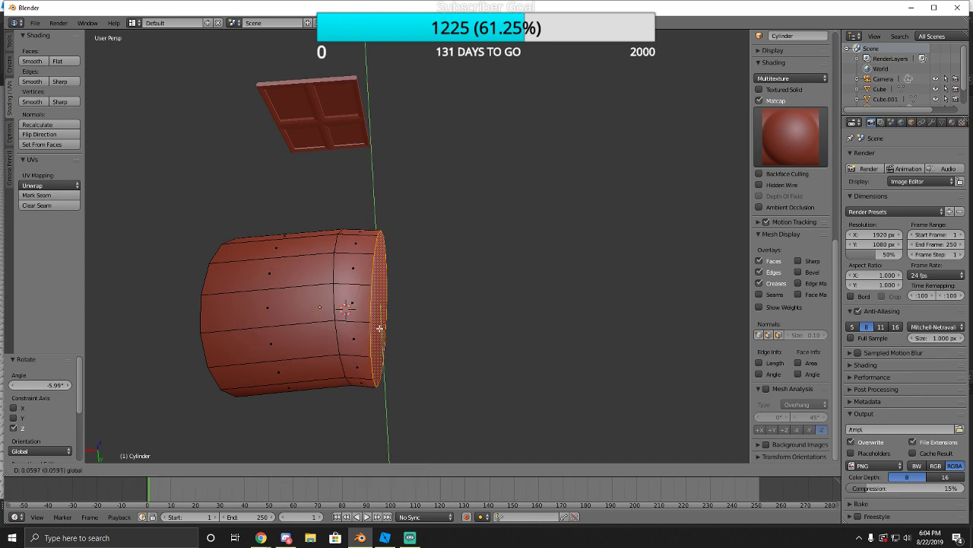
pyautogui.click(374, 319)
# Extrude the end face outward by 0.762 and rotate the new end -29.2° about Z.
pyautogui.press('e')
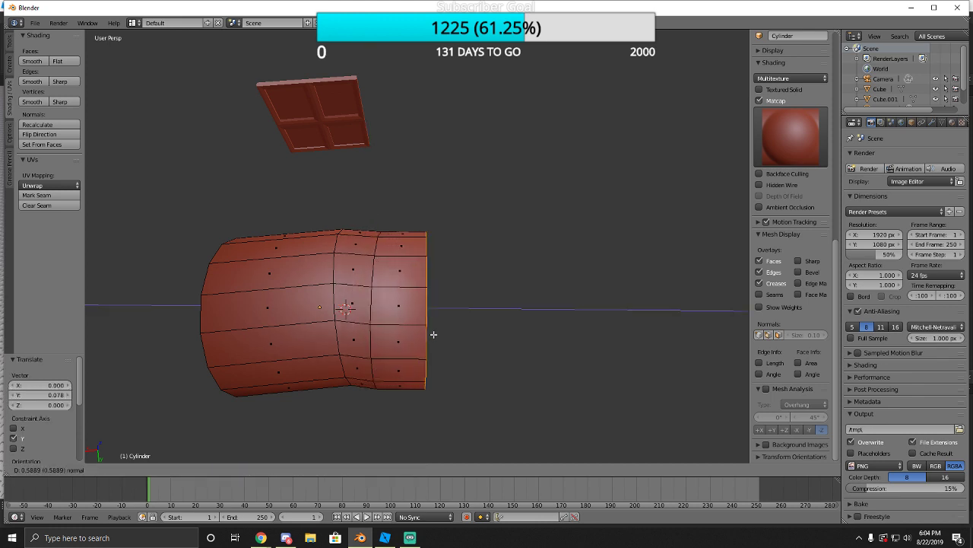
pyautogui.click(432, 342)
pyautogui.press('r')
pyautogui.press('z')
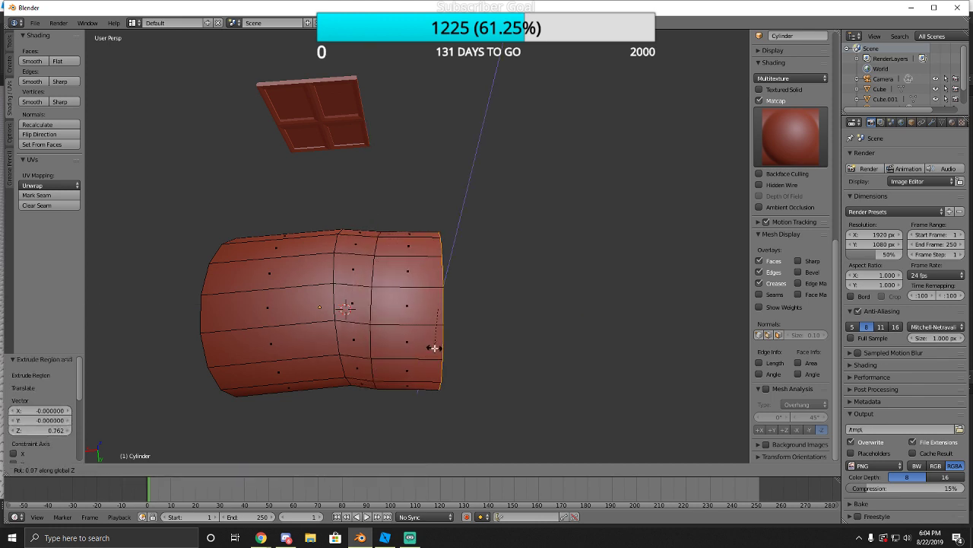
pyautogui.click(413, 345)
# Shift the tilted end face along Y and 0.043 along X to even out the bend.
pyautogui.press('g')
pyautogui.press('y')
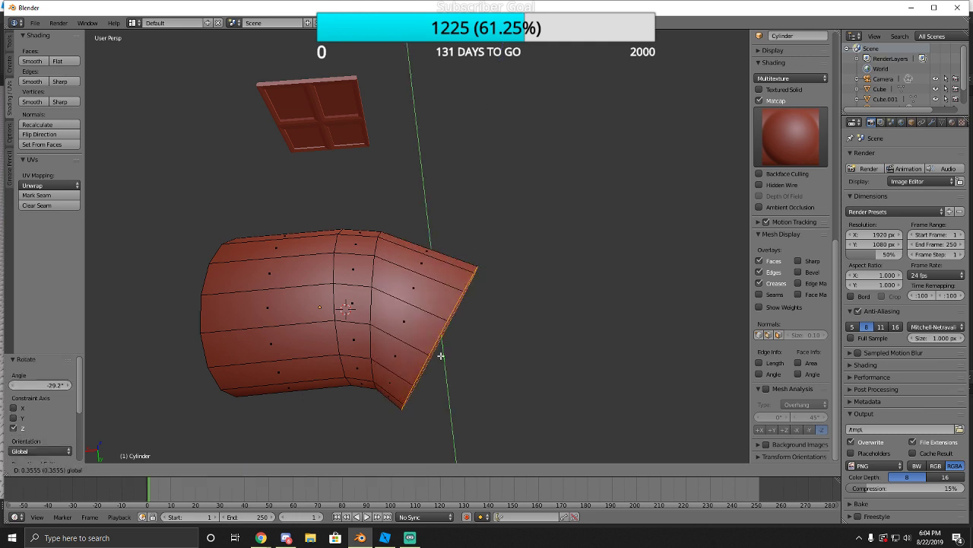
pyautogui.click(407, 333)
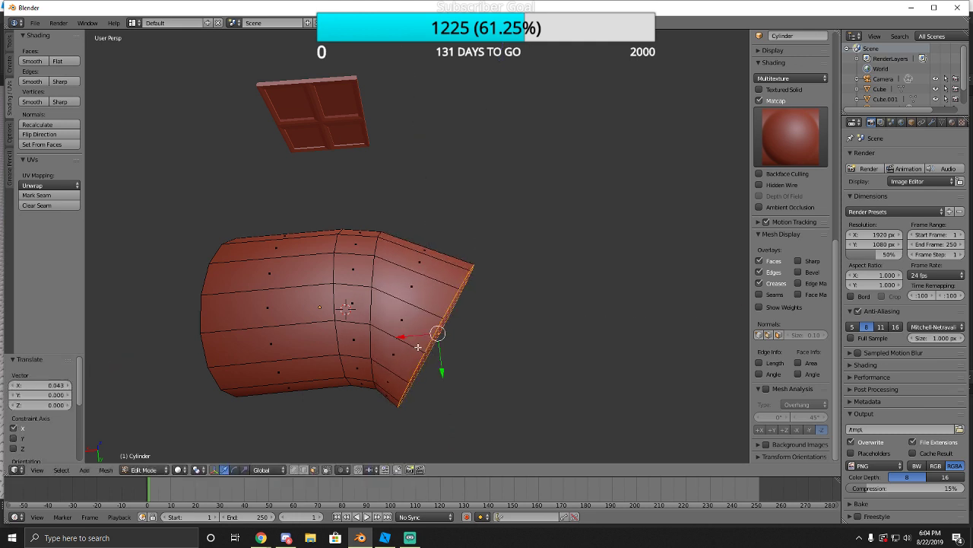
pyautogui.scroll(-6, 412, 349)
pyautogui.scroll(6, 404, 339)
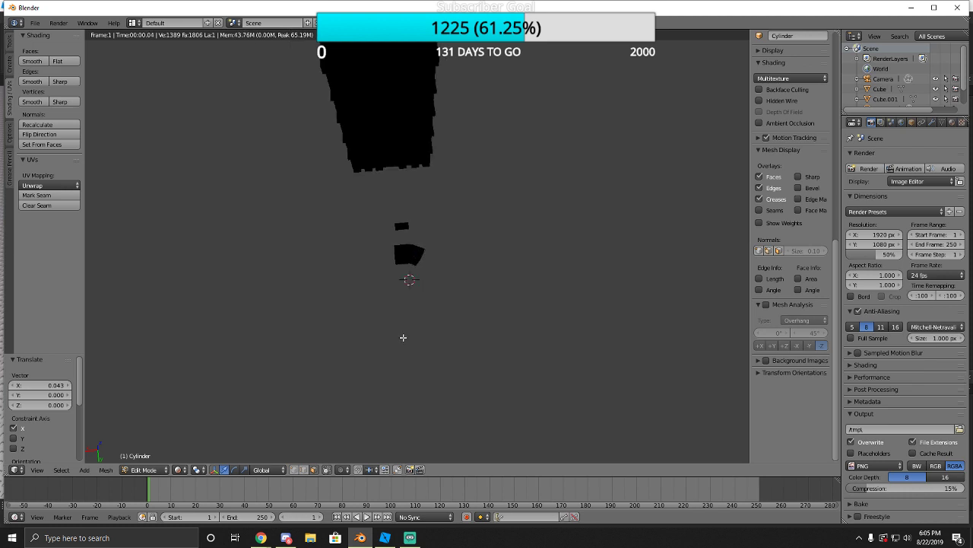
pyautogui.hotkey('shift', 'f')
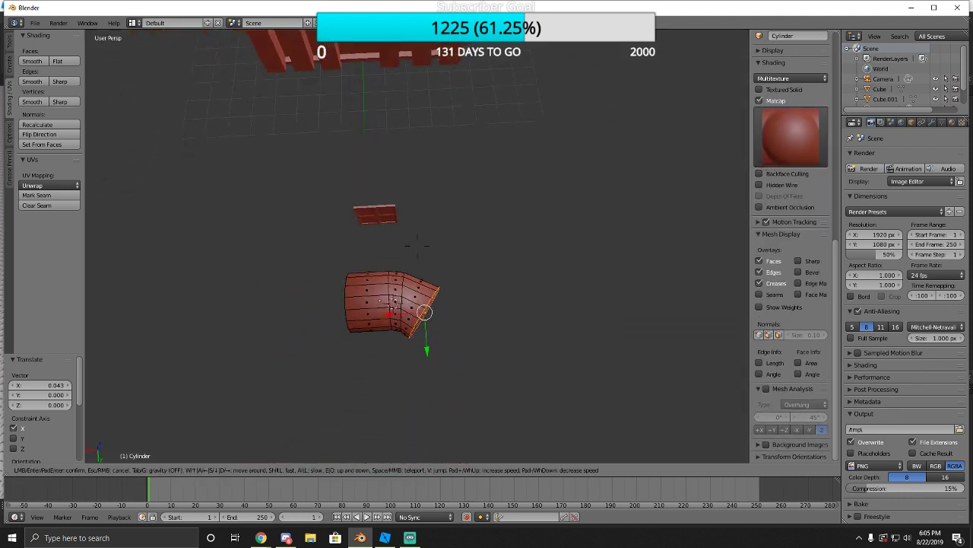
pyautogui.press('w')
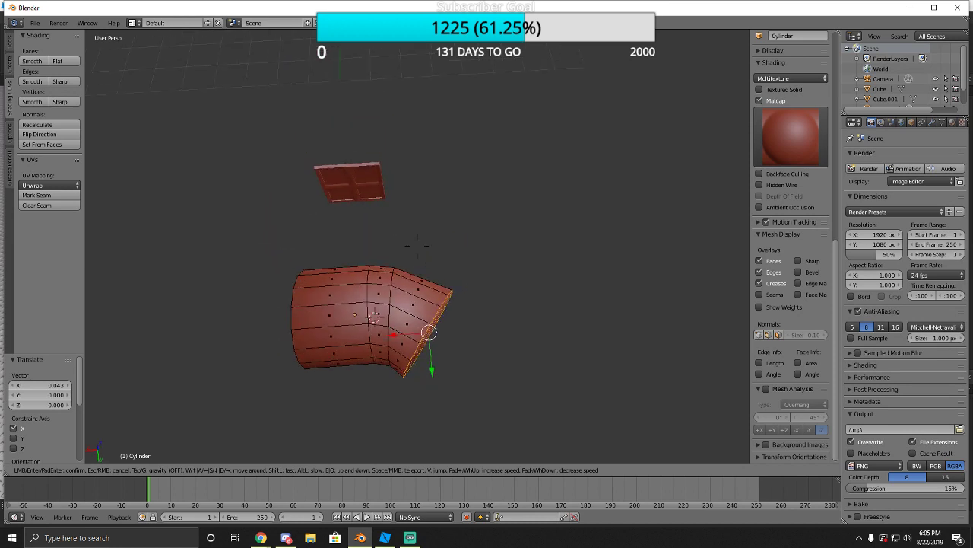
pyautogui.click(431, 267)
pyautogui.press('g')
pyautogui.press('y')
pyautogui.moveTo(431, 267); pyautogui.dragTo(431, 269)
pyautogui.hotkey('ctrl', 'z')
pyautogui.hotkey('ctrl', 'z')
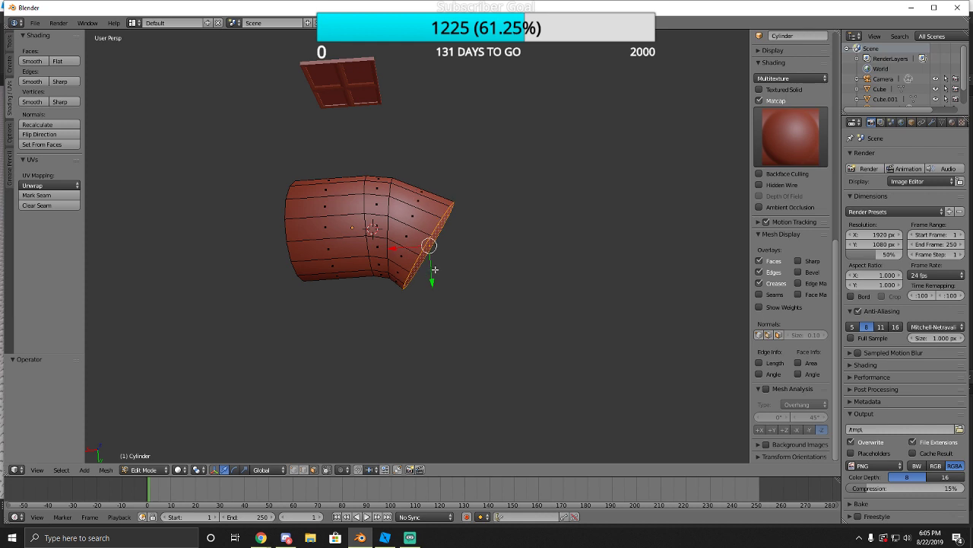
# Extrude the tilted end face by 1.175 and rotate the new end about -30° around Z.
pyautogui.press('e')
pyautogui.click(478, 317)
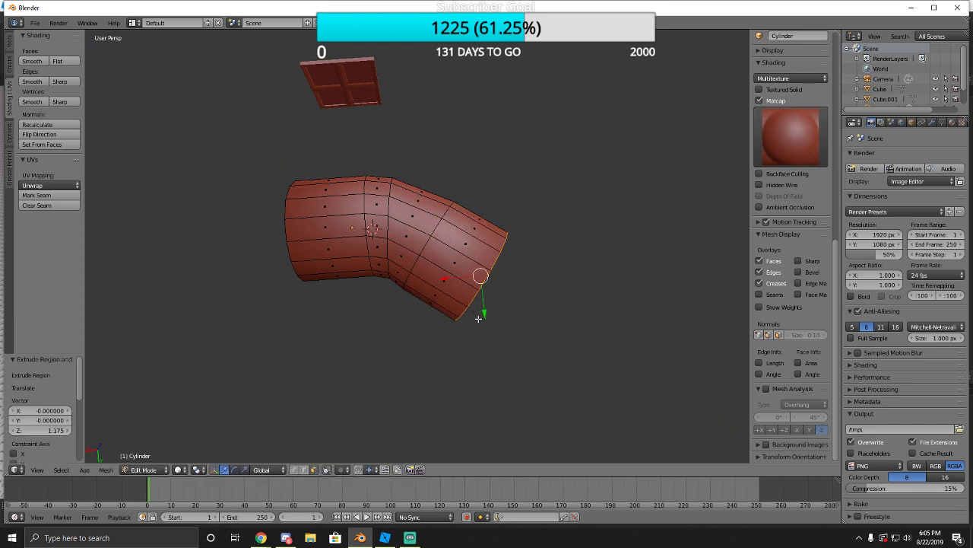
pyautogui.press('r')
pyautogui.press('z')
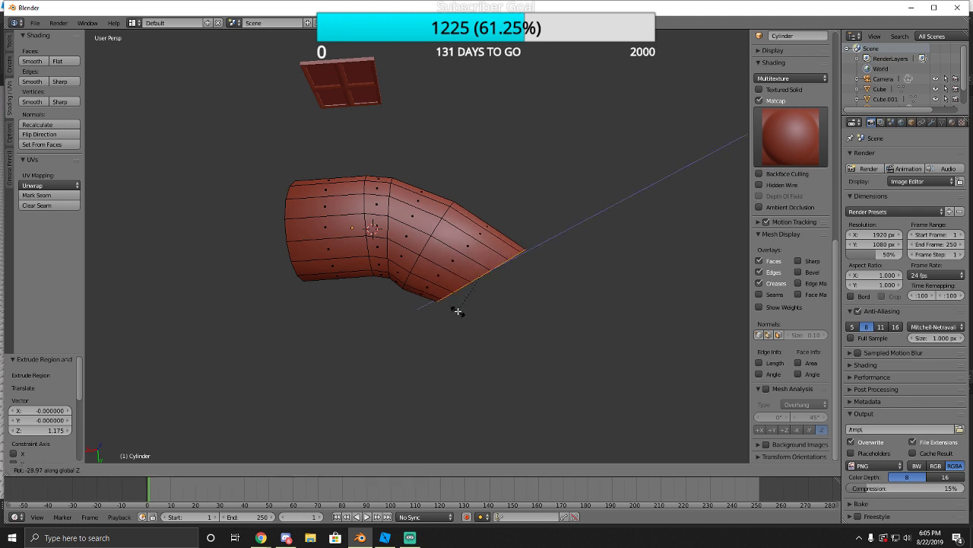
pyautogui.click(455, 310)
# Reposition the new end face along the Y and X axes to round the bend, finishing with 0.059 along X.
pyautogui.moveTo(484, 302); pyautogui.dragTo(444, 299)
pyautogui.moveTo(470, 329); pyautogui.dragTo(439, 285)
pyautogui.moveTo(460, 303); pyautogui.dragTo(432, 277)
# Extrude the pipe's end face by 0.846 and rotate the new end -18° about Z.
pyautogui.press('e')
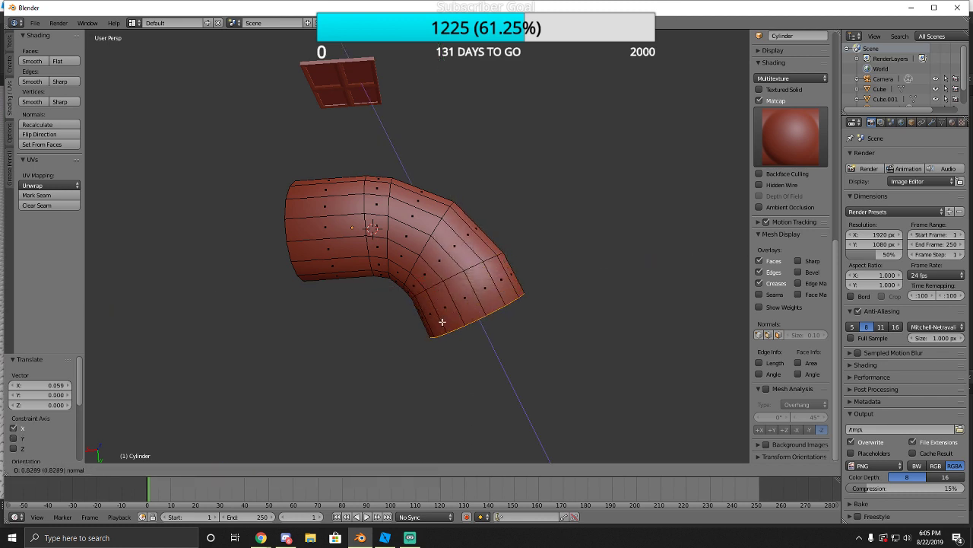
pyautogui.click(446, 320)
pyautogui.press('r')
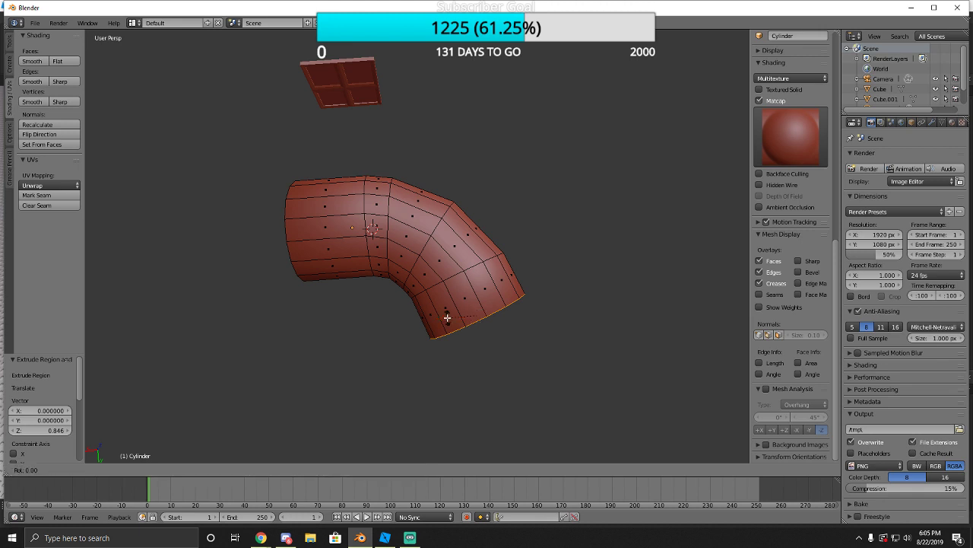
pyautogui.click(441, 306)
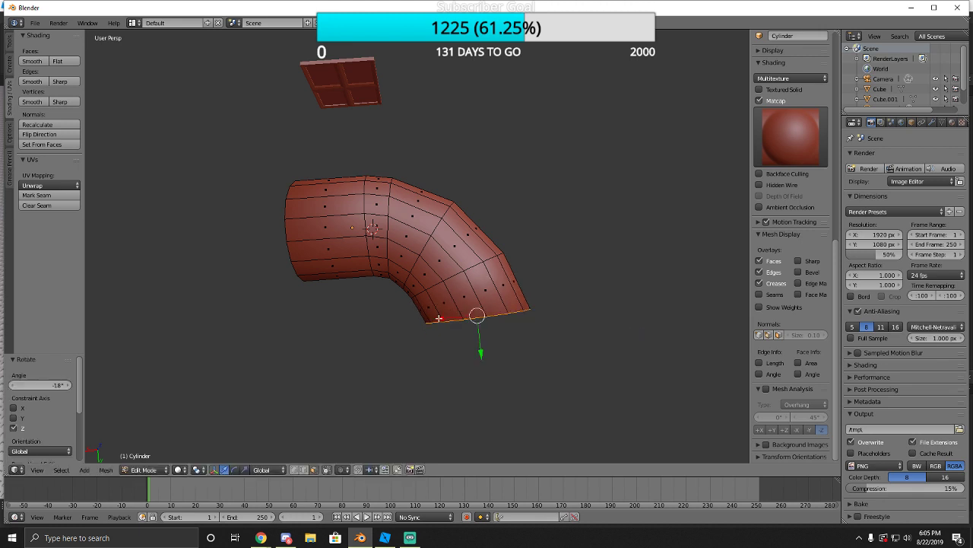
# Move the end face 0.033 along X and extrude it about 1.1 to begin the pipe's straight section.
pyautogui.press('g')
pyautogui.press('x')
pyautogui.click(436, 310)
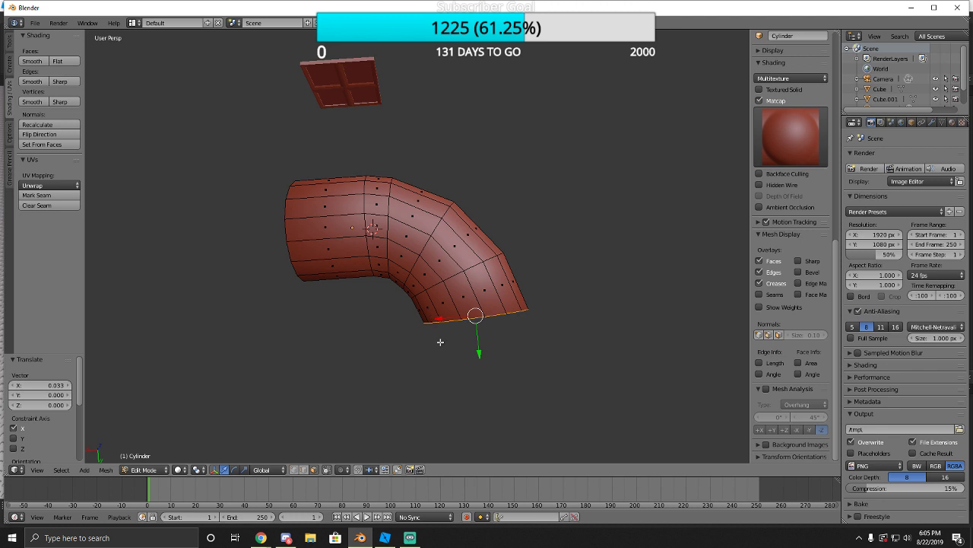
pyautogui.press('e')
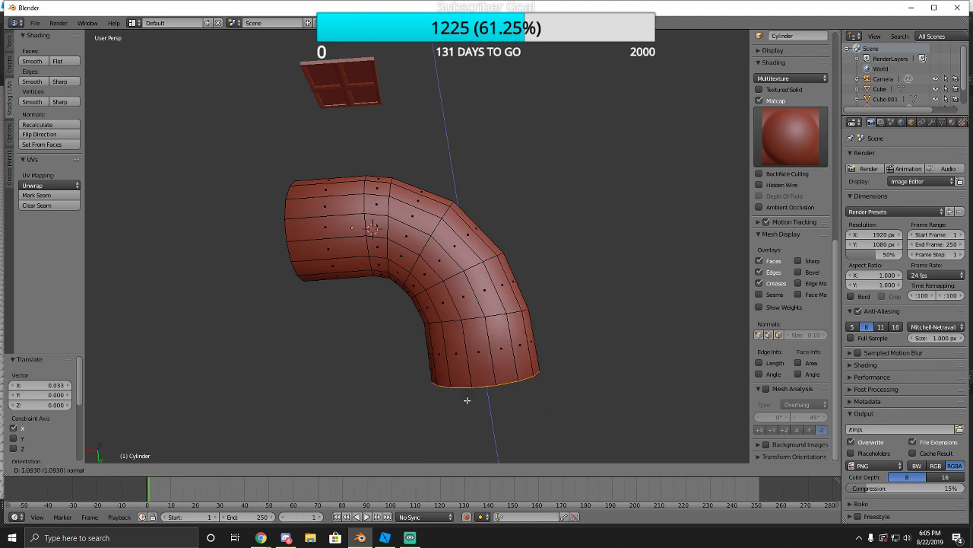
pyautogui.click(467, 407)
# Stretch the pipe's last section by moving its end face 5.871 along Y, and pull the end partway back.
pyautogui.scroll(-10, 465, 401)
pyautogui.moveTo(433, 303); pyautogui.dragTo(437, 358)
pyautogui.scroll(4, 413, 315)
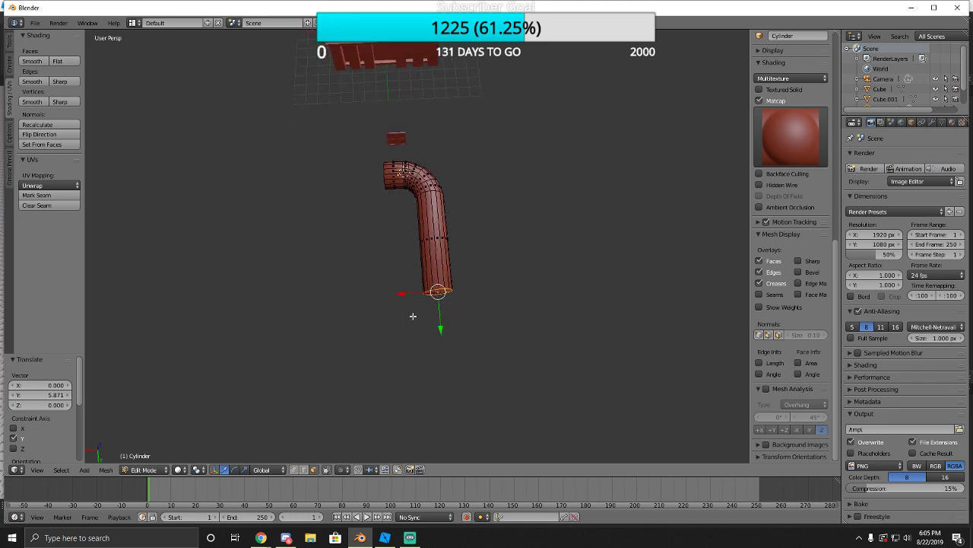
pyautogui.moveTo(413, 316); pyautogui.dragTo(396, 251, button='middle')
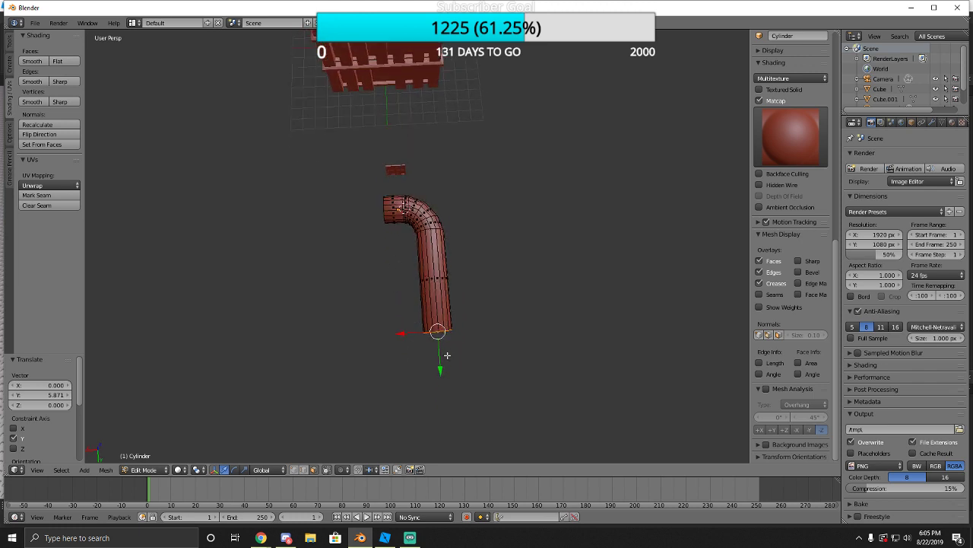
pyautogui.moveTo(447, 355); pyautogui.dragTo(439, 299)
# Select the whole pipe mesh and add a Mirror modifier across the X axis.
pyautogui.press('a')
pyautogui.press('a')
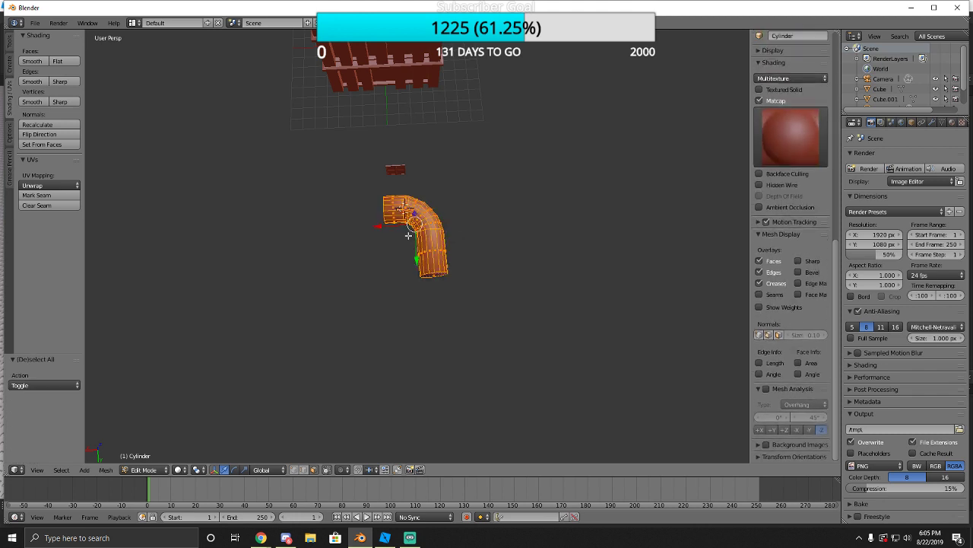
pyautogui.moveTo(459, 239); pyautogui.dragTo(428, 240, button='middle')
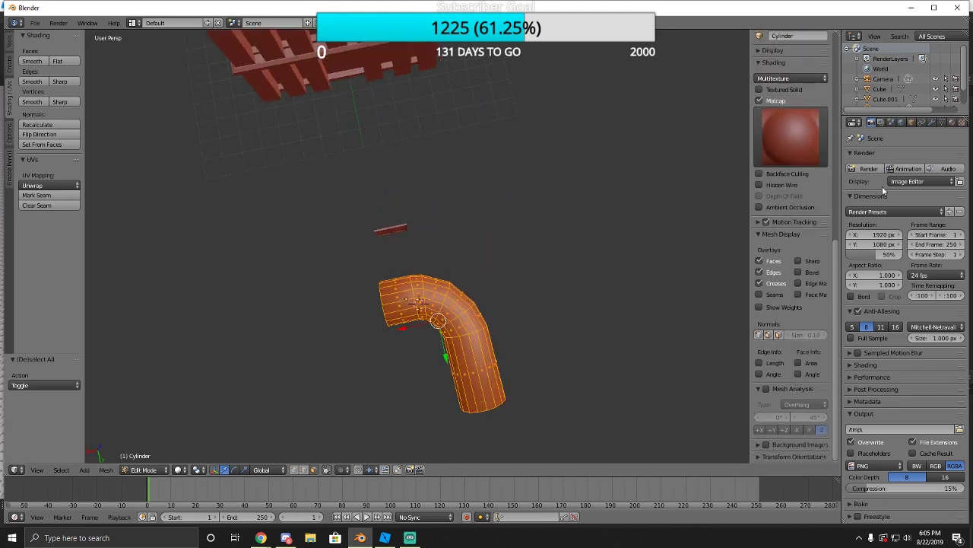
pyautogui.click(942, 123)
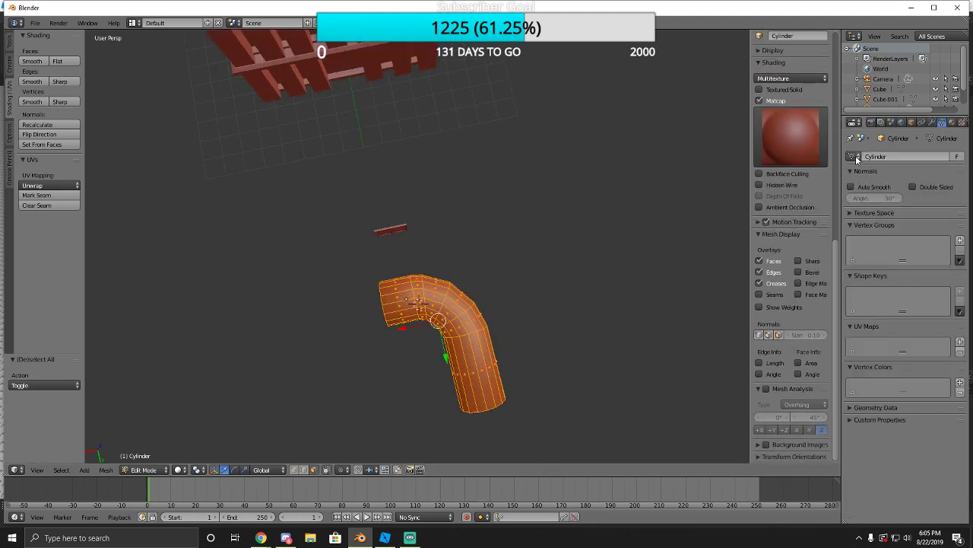
pyautogui.click(854, 156)
pyautogui.click(932, 122)
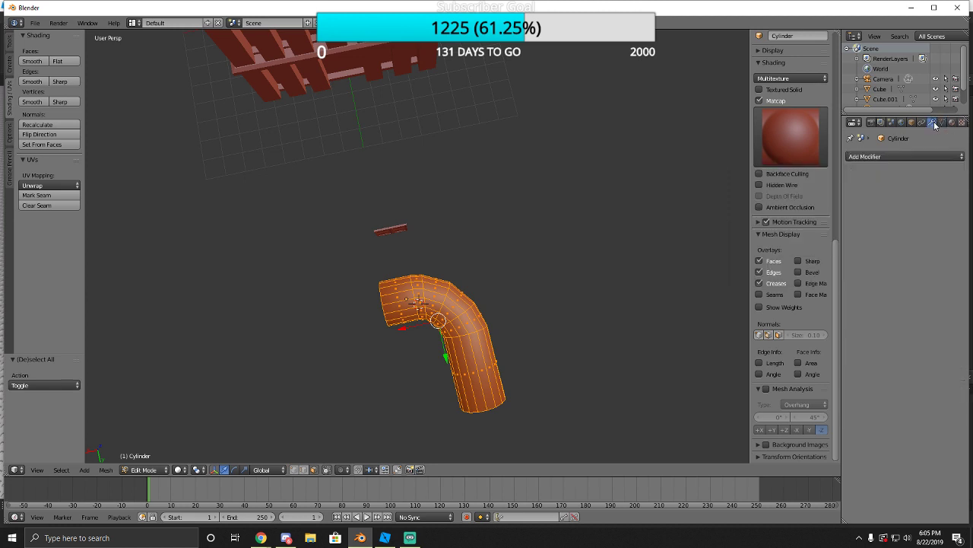
pyautogui.click(897, 158)
pyautogui.click(759, 258)
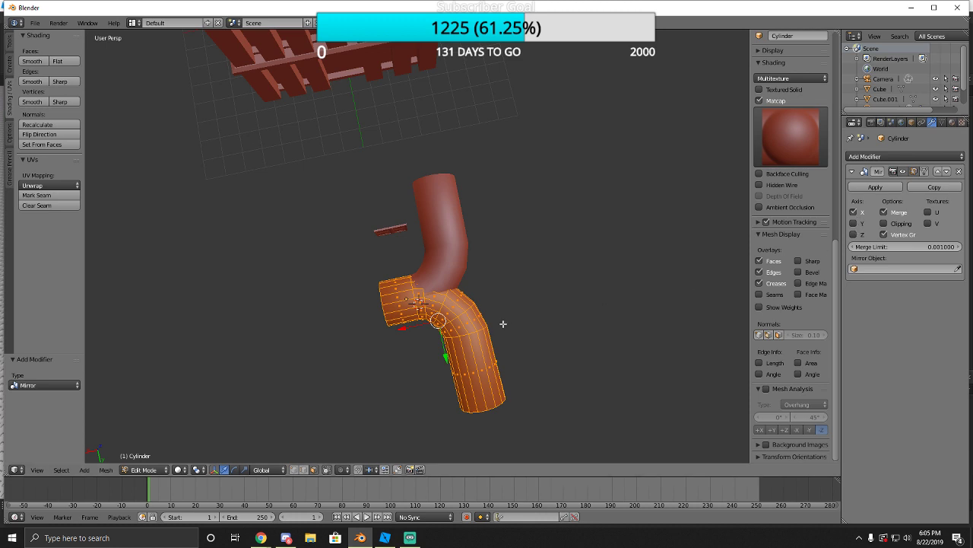
# Move the whole pipe mesh -4.982 along Y to meet its mirrored half, and switch to Object Mode.
pyautogui.moveTo(445, 348); pyautogui.dragTo(428, 240)
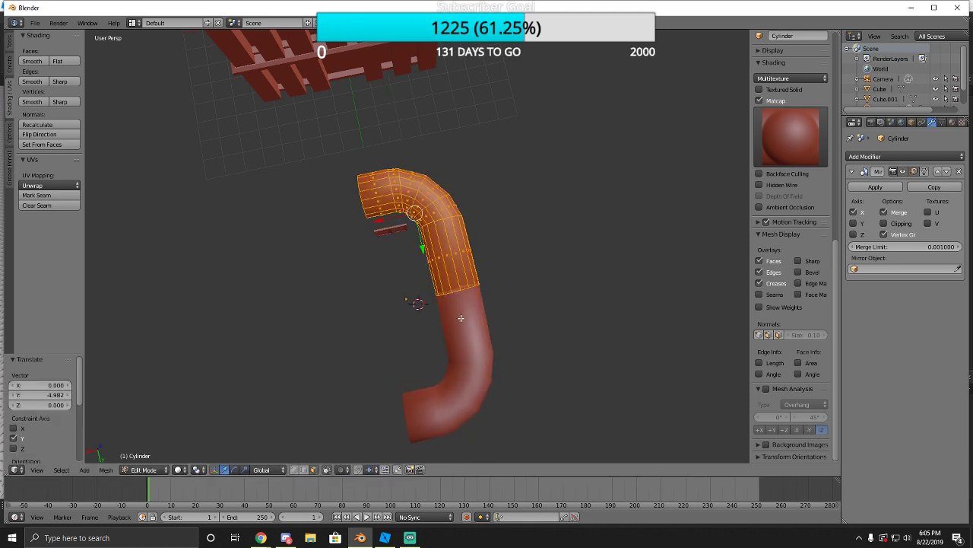
pyautogui.moveTo(455, 305)
pyautogui.mouseDown(button='middle')
pyautogui.moveTo(450, 289)
pyautogui.moveTo(451, 311)
pyautogui.moveTo(450, 302)
pyautogui.mouseUp(button='middle')
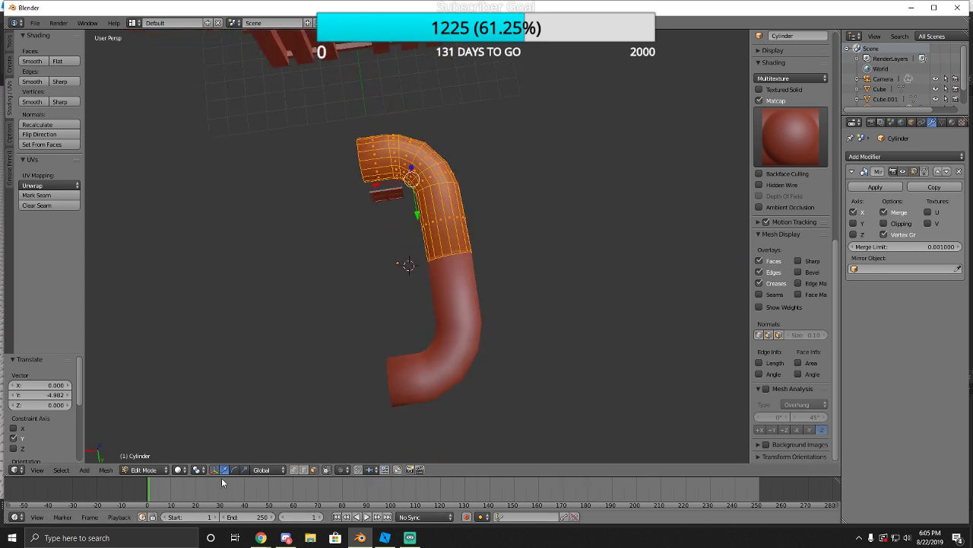
pyautogui.click(143, 469)
pyautogui.click(163, 451)
pyautogui.scroll(4, 399, 293)
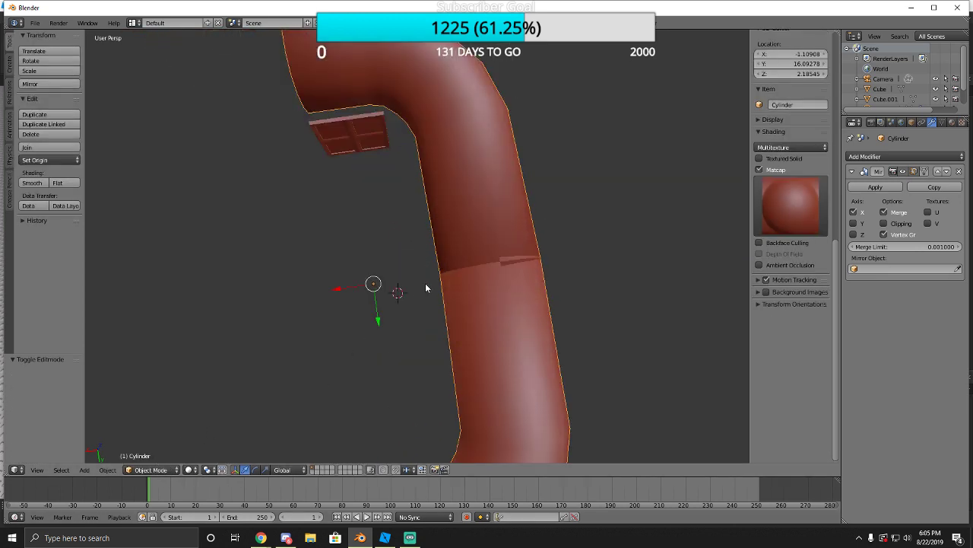
# Close the mirror seam by rotating the pipe's joining end 3.25° and moving it -0.071 along Y, with a slight final rotation, and return to Object Mode.
pyautogui.click(148, 466)
pyautogui.click(158, 439)
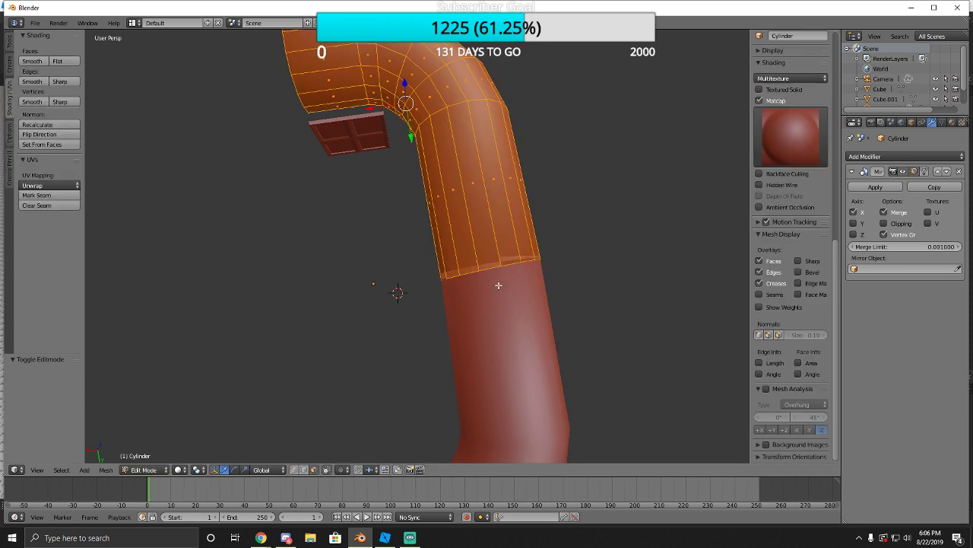
pyautogui.keyDown('alt'); pyautogui.rightClick(487, 270); pyautogui.keyUp('alt')
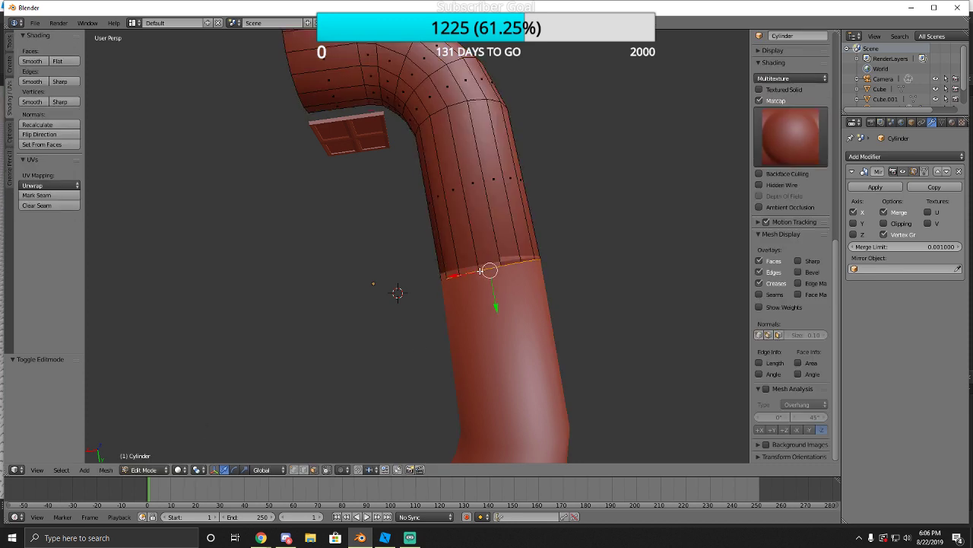
pyautogui.press('r')
pyautogui.click(452, 301)
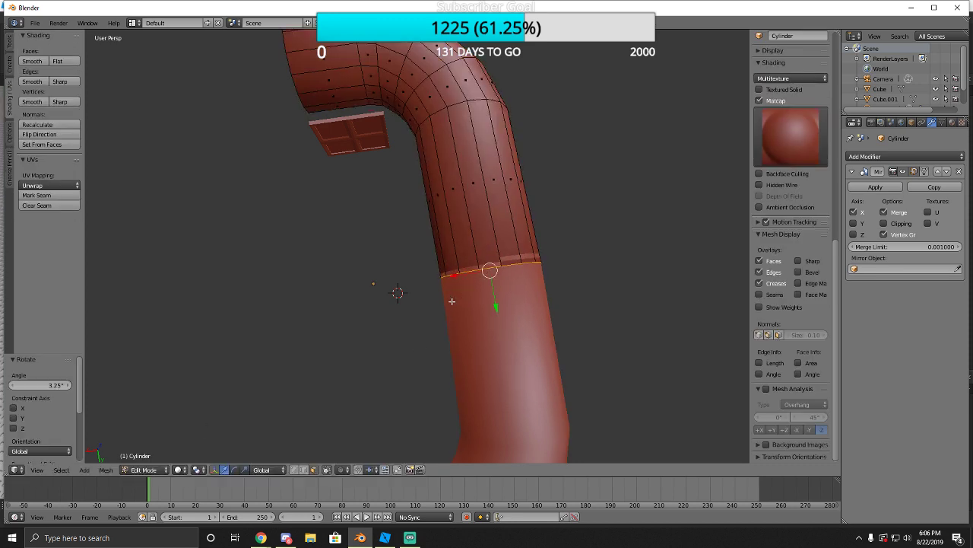
pyautogui.moveTo(500, 306); pyautogui.dragTo(497, 301)
pyautogui.press('r')
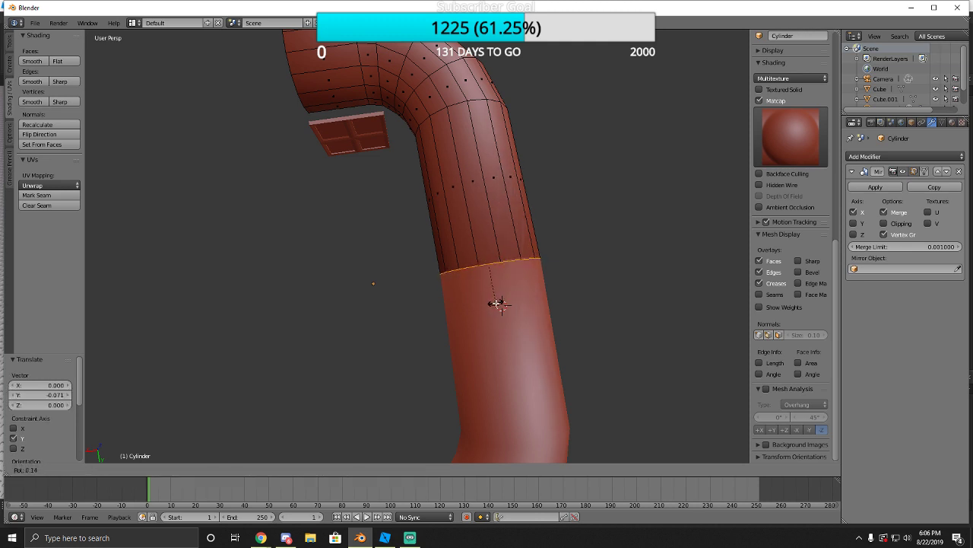
pyautogui.click(496, 304)
pyautogui.click(156, 470)
pyautogui.click(150, 459)
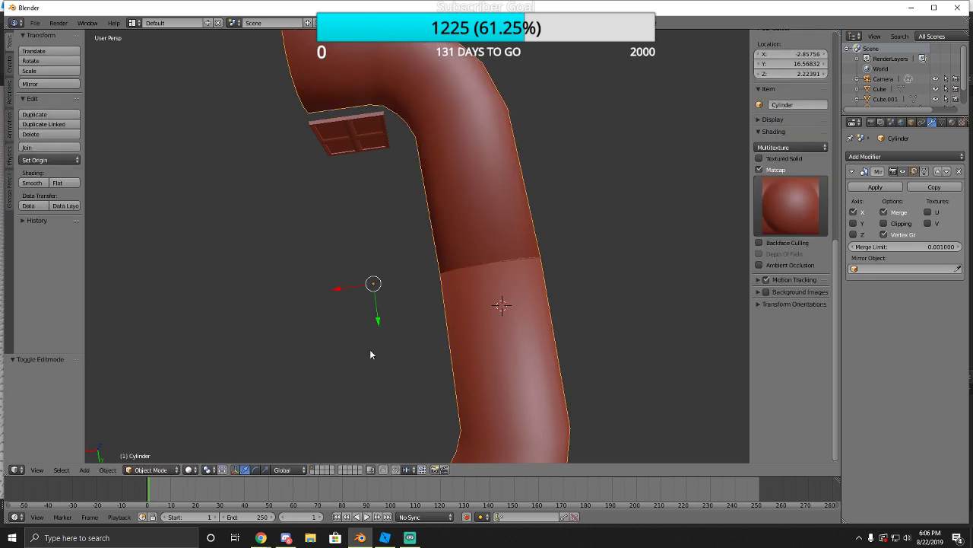
pyautogui.scroll(-4, 425, 315)
pyautogui.scroll(4, 427, 313)
# Switch the mirror's Merge option off and back on, rotate the whole pipe mesh -0.129° in Edit Mode, and return to Object Mode.
pyautogui.click(142, 470)
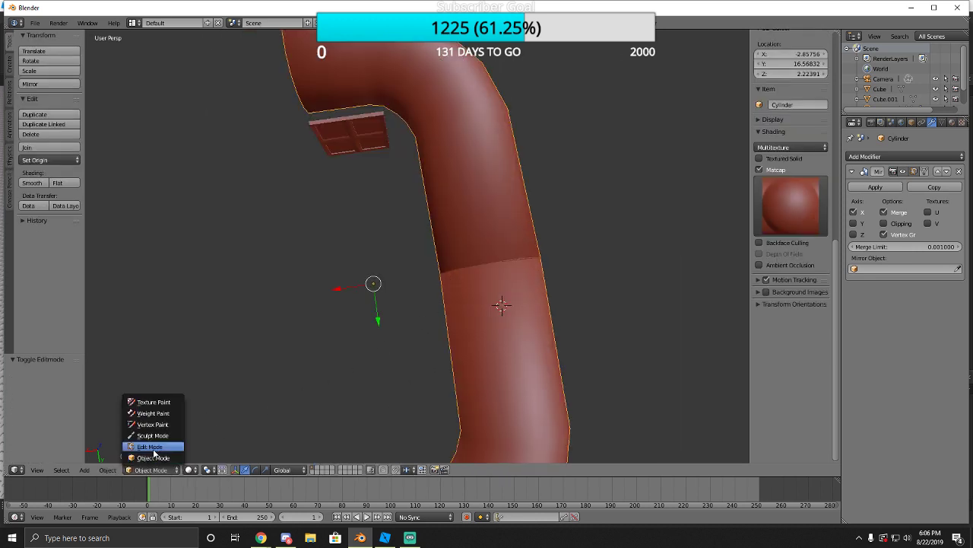
pyautogui.click(155, 445)
pyautogui.press('a')
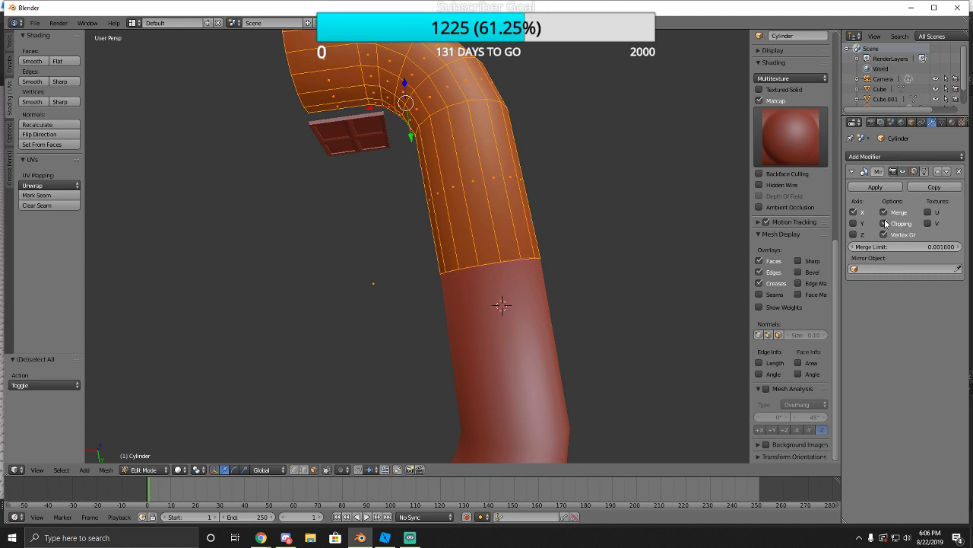
pyautogui.click(885, 213)
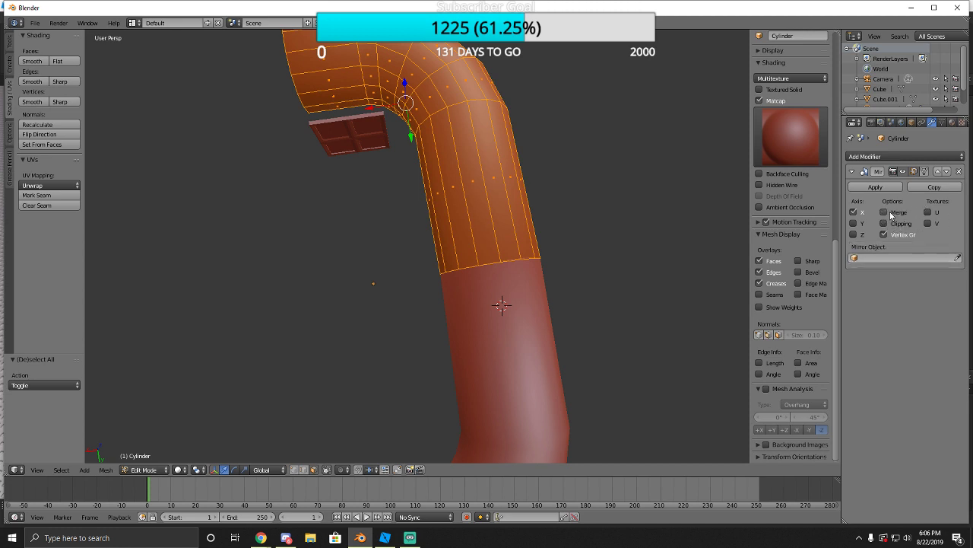
pyautogui.click(885, 212)
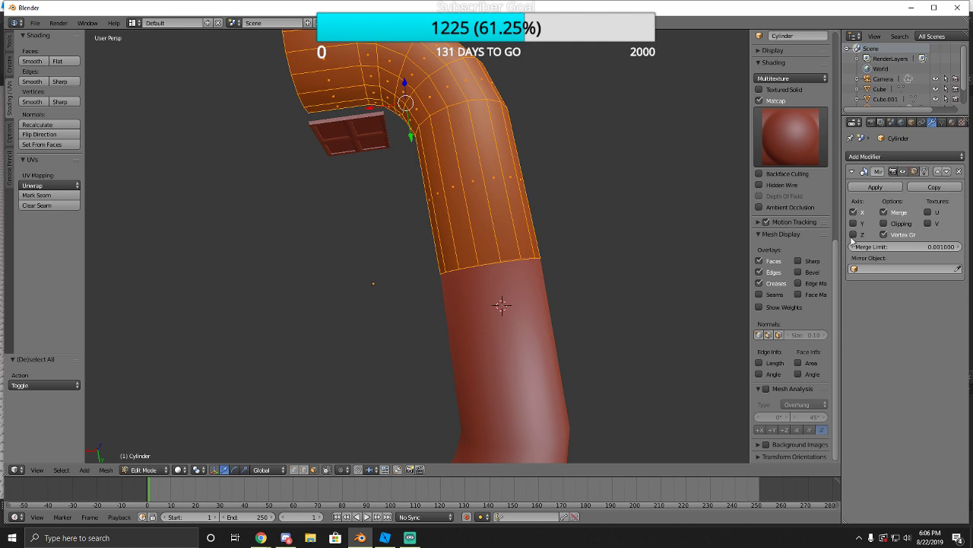
pyautogui.press('r')
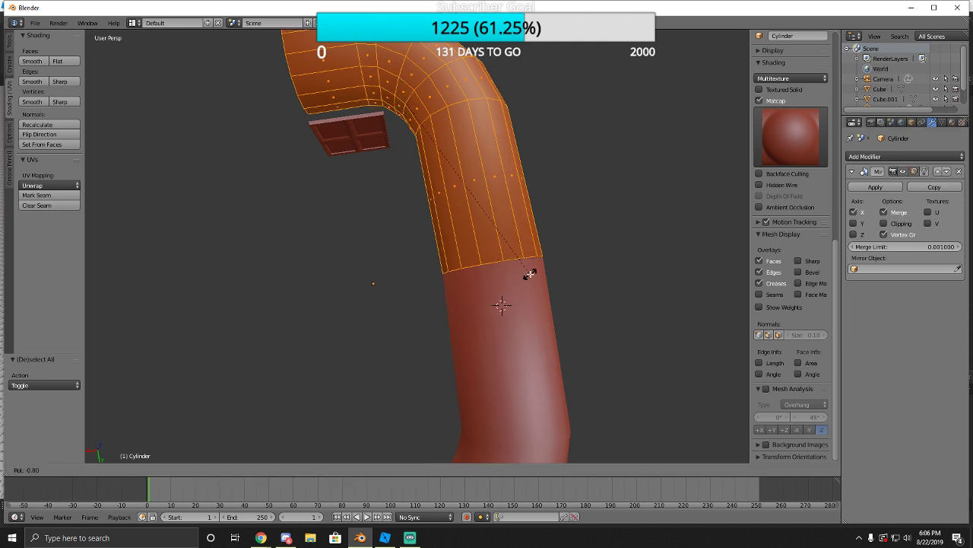
pyautogui.click(528, 274)
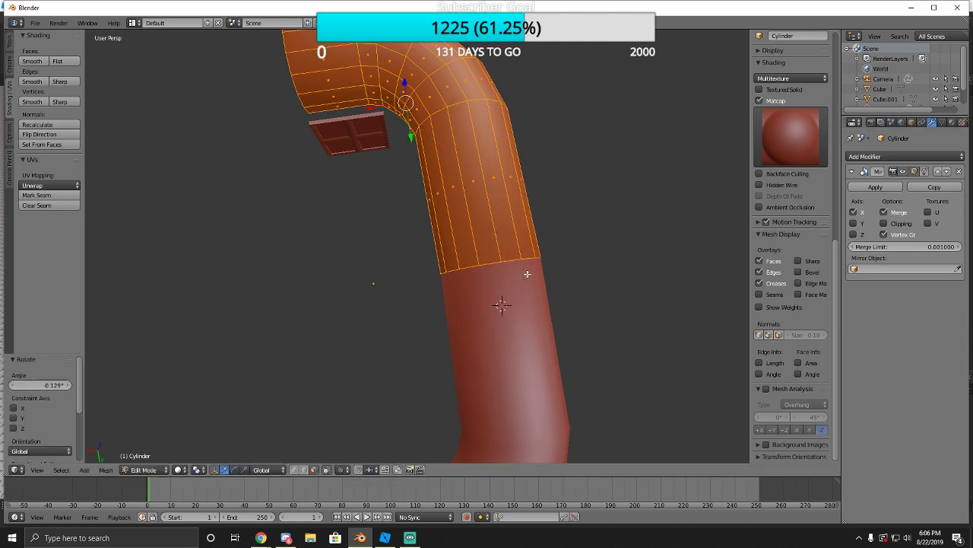
pyautogui.click(144, 470)
pyautogui.click(139, 459)
pyautogui.scroll(-4, 402, 296)
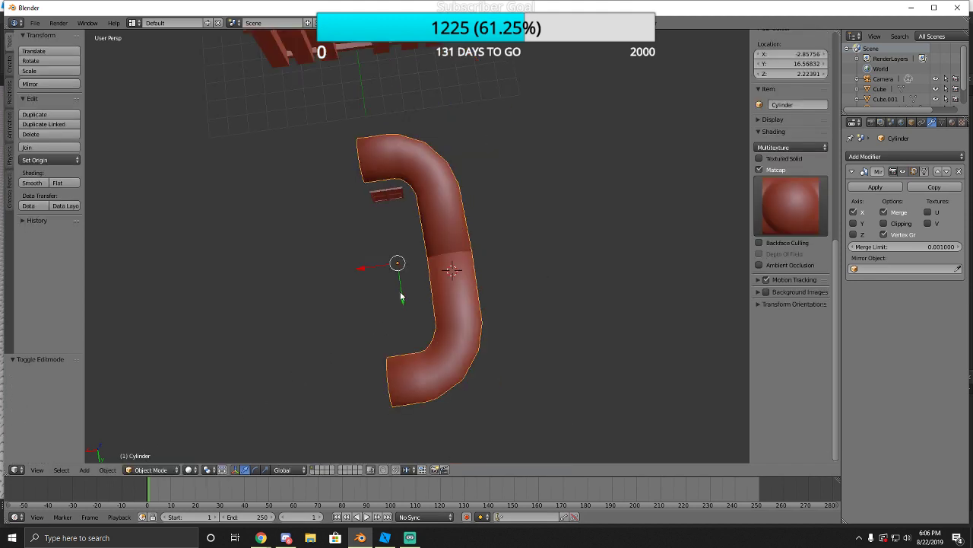
# Select the mirrored pipe and scale it uniformly by 0.063 to door-handle size.
pyautogui.press('a')
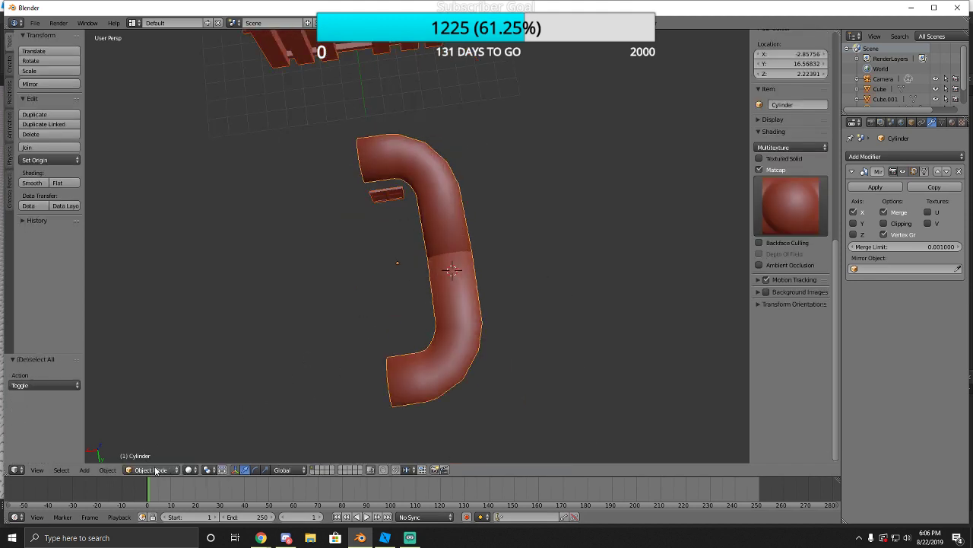
pyautogui.scroll(-5, 360, 249)
pyautogui.press('a')
pyautogui.rightClick(416, 219)
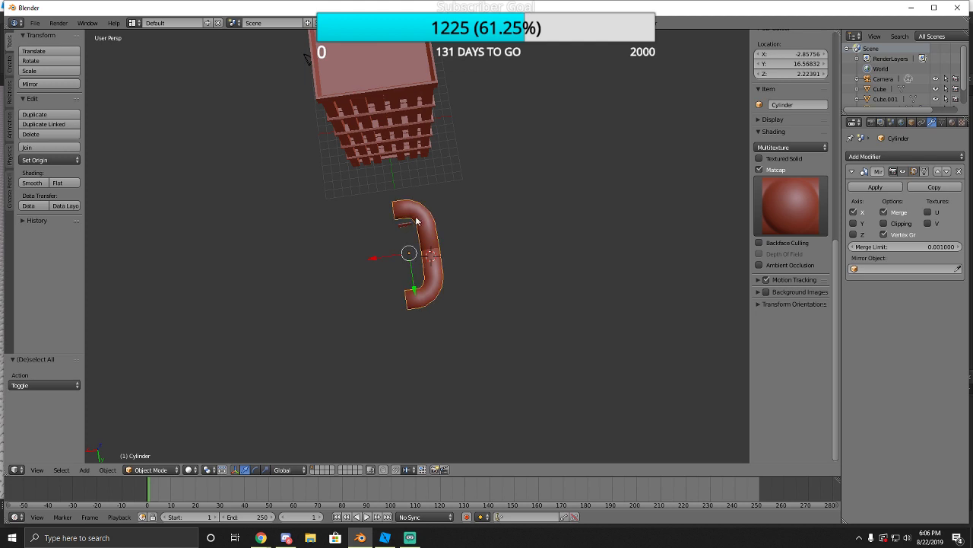
pyautogui.scroll(2, 401, 243)
pyautogui.scroll(4, 403, 242)
pyautogui.scroll(-4, 404, 240)
pyautogui.moveTo(410, 230); pyautogui.dragTo(426, 217, button='middle')
pyautogui.hotkey('shift', 'f')
pyautogui.press('w')
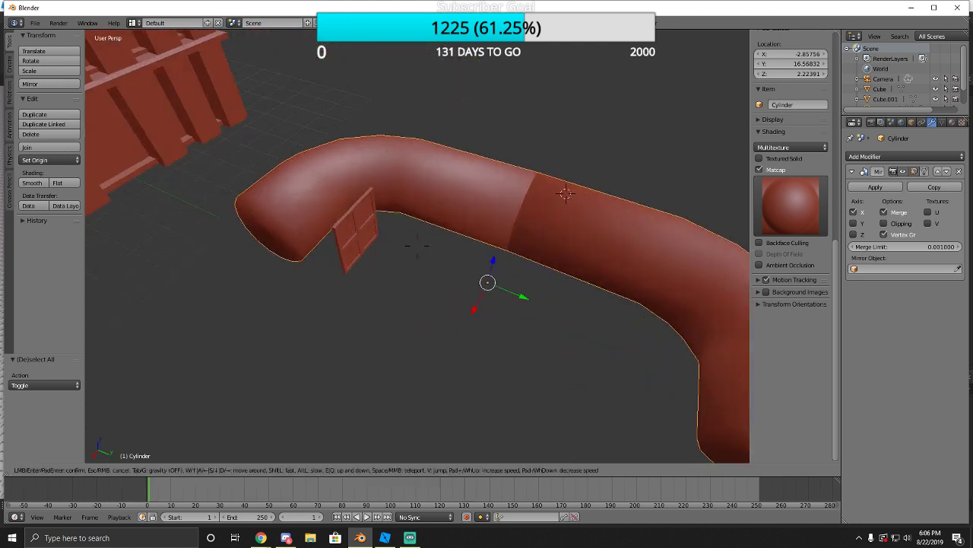
pyautogui.press('Escape')
pyautogui.press('s')
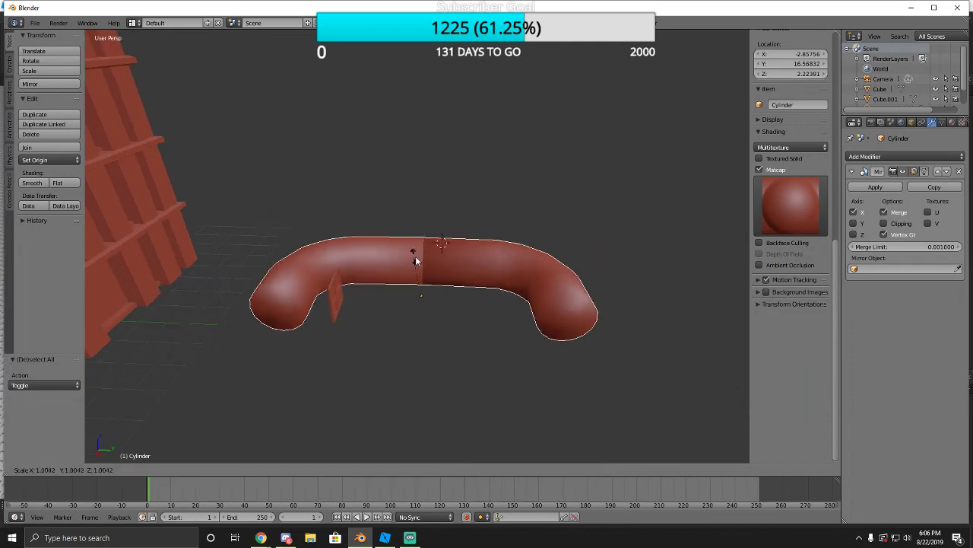
pyautogui.click(424, 294)
# Adjust the shrunken handle's size again with a uniform scale.
pyautogui.hotkey('shift', 'f')
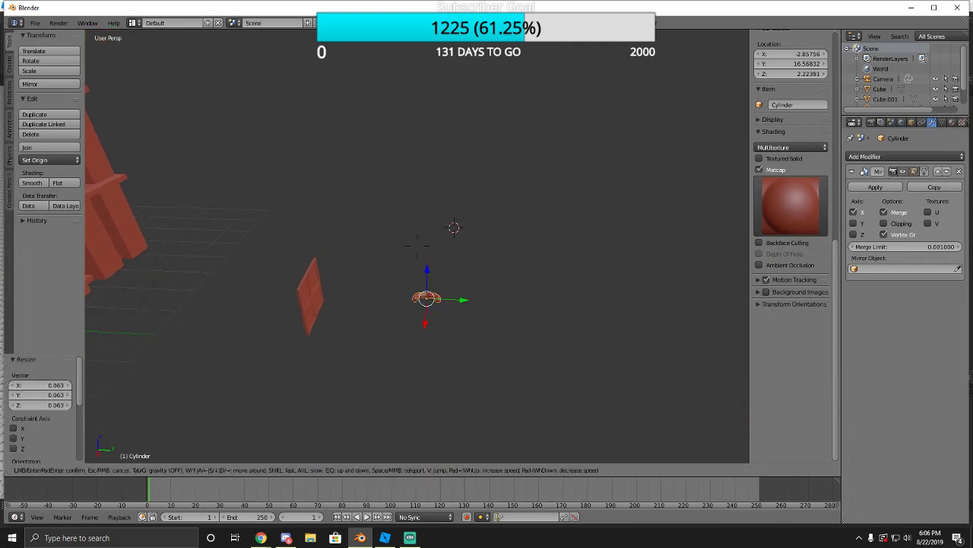
pyautogui.press('Escape')
pyautogui.press('s')
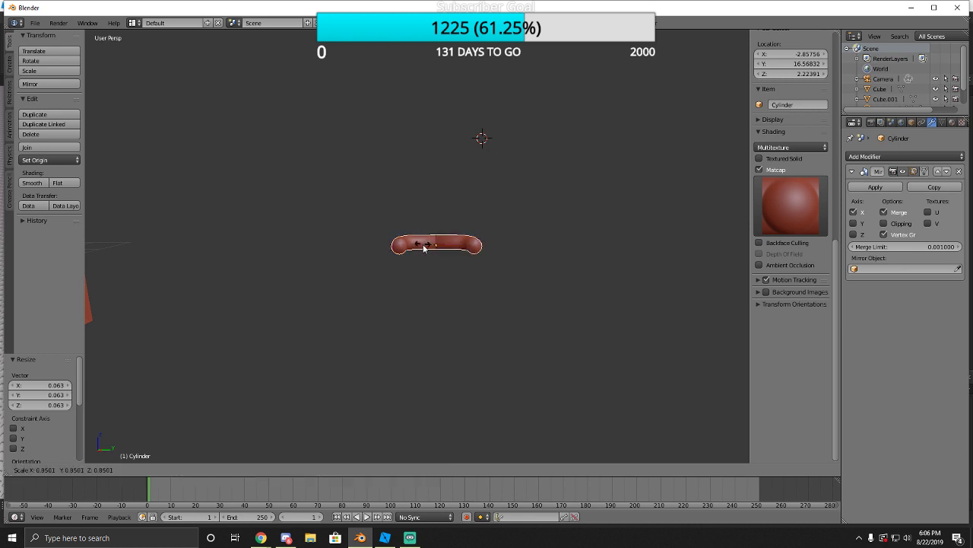
# Scale the handle down to about 0.262 and move it about -1.5 along Y, closer to the four-panel door.
pyautogui.click(435, 250)
pyautogui.hotkey('shift', 'f')
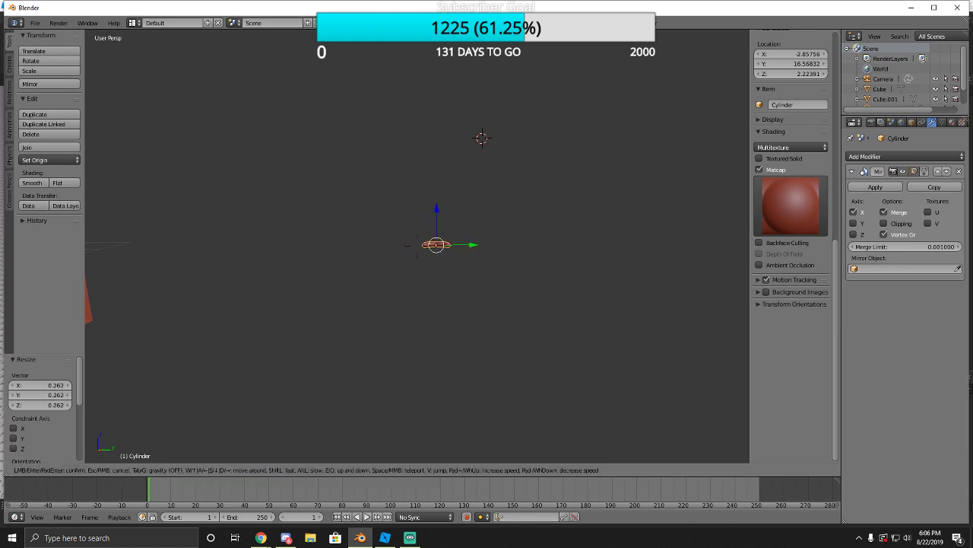
pyautogui.press('w')
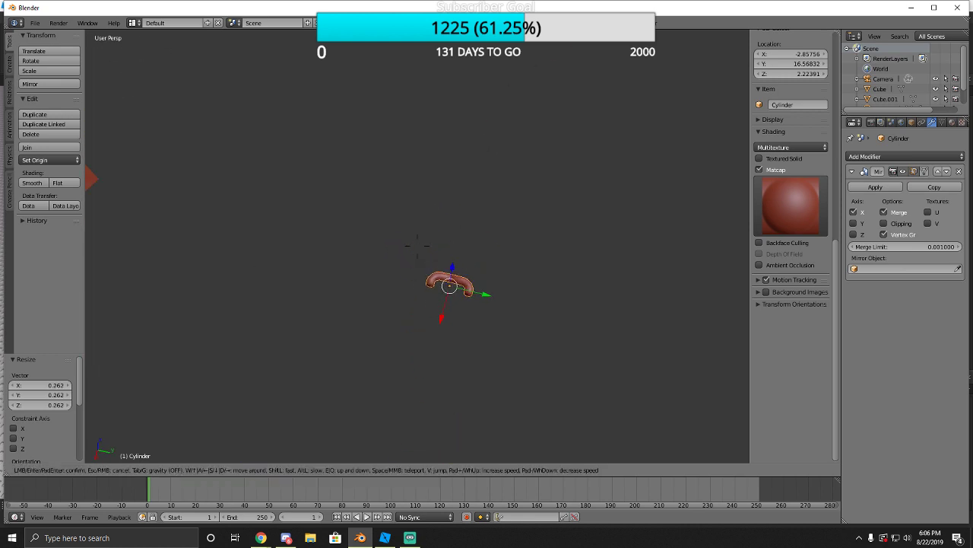
pyautogui.press('d')
pyautogui.click(417, 245)
pyautogui.moveTo(519, 376); pyautogui.dragTo(380, 311)
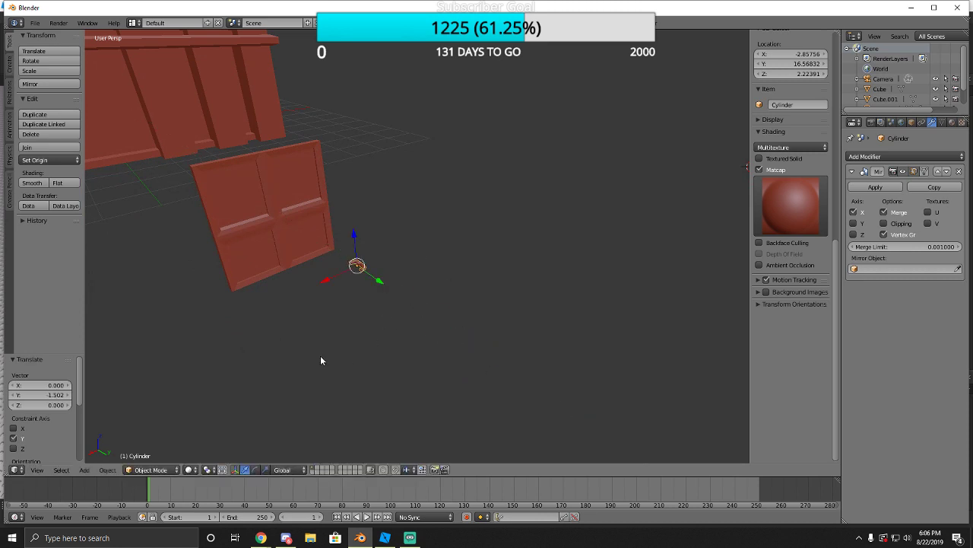
pyautogui.hotkey('shift', 'f')
pyautogui.press('w')
pyautogui.press('s')
pyautogui.click(416, 245)
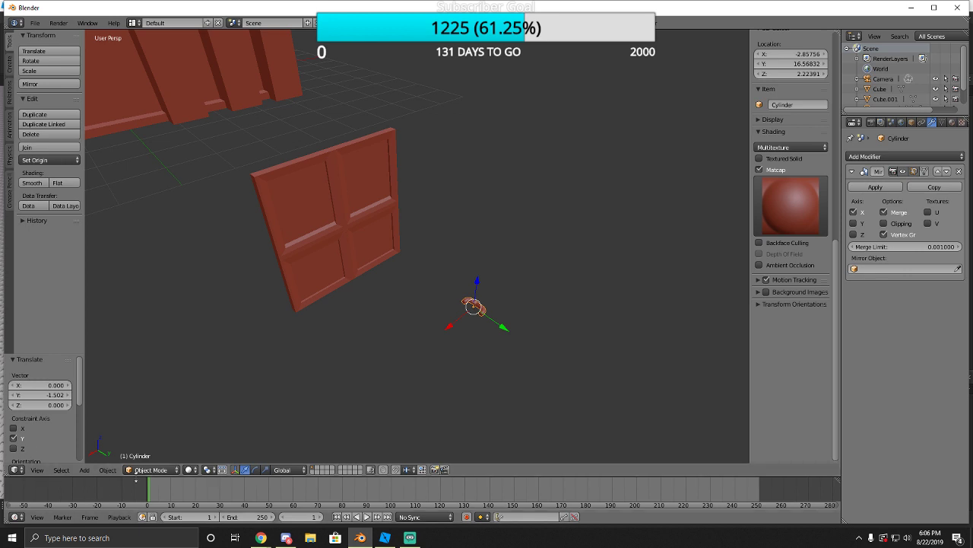
# Apply the Mirror modifier to the handle in Object Mode.
pyautogui.click(151, 469)
pyautogui.click(151, 449)
pyautogui.click(156, 469)
pyautogui.click(149, 458)
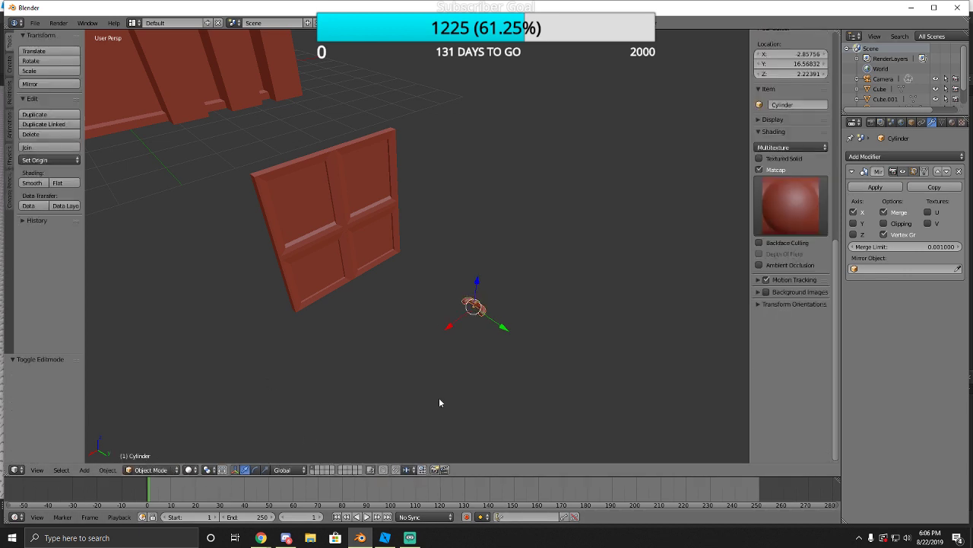
pyautogui.click(875, 187)
# Move the handle about -0.526 along the Y axis.
pyautogui.moveTo(502, 325); pyautogui.dragTo(449, 291)
pyautogui.scroll(3, 449, 291)
pyautogui.scroll(-4, 449, 291)
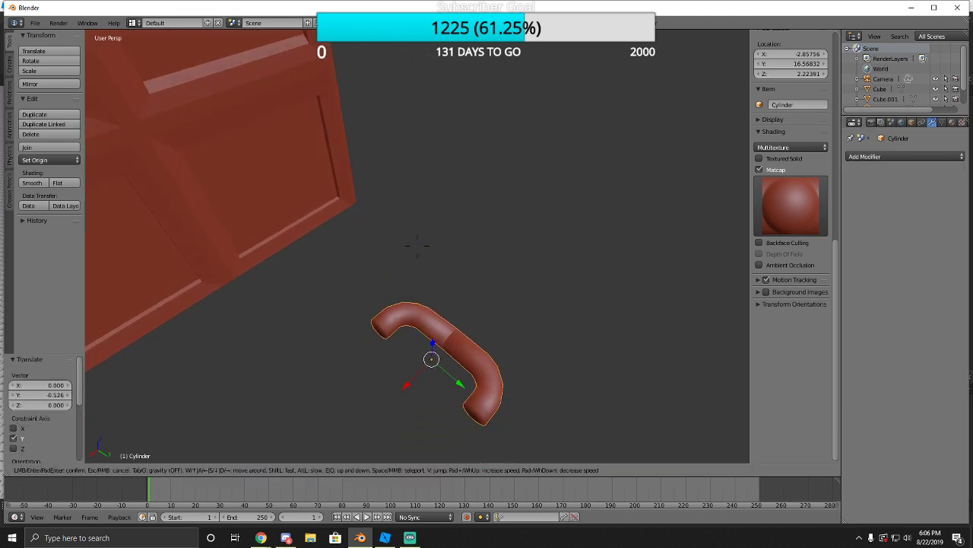
pyautogui.moveTo(448, 291); pyautogui.dragTo(417, 250, button='middle')
# Try to rotate the handle 90° about the global Z axis and 90° about the global Y axis.
pyautogui.write('r')
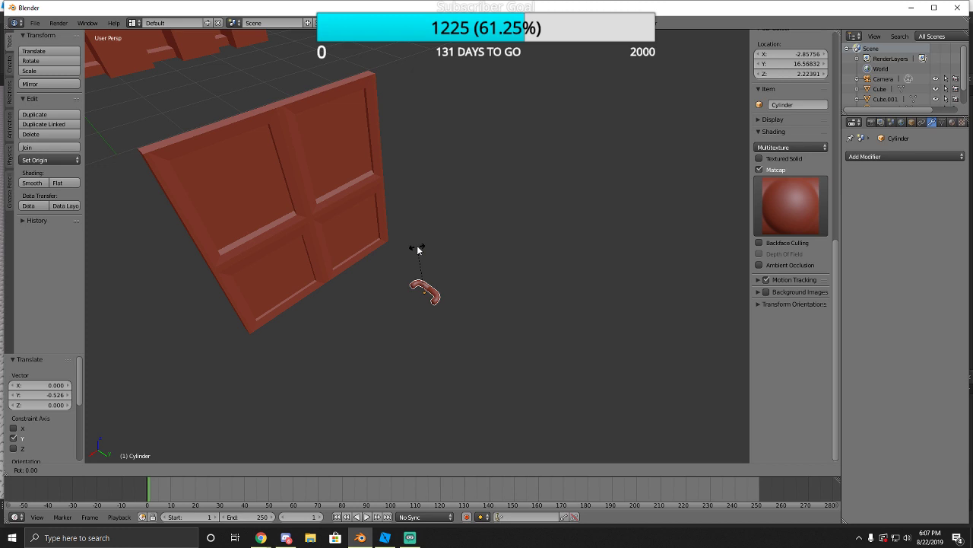
pyautogui.write('z90')
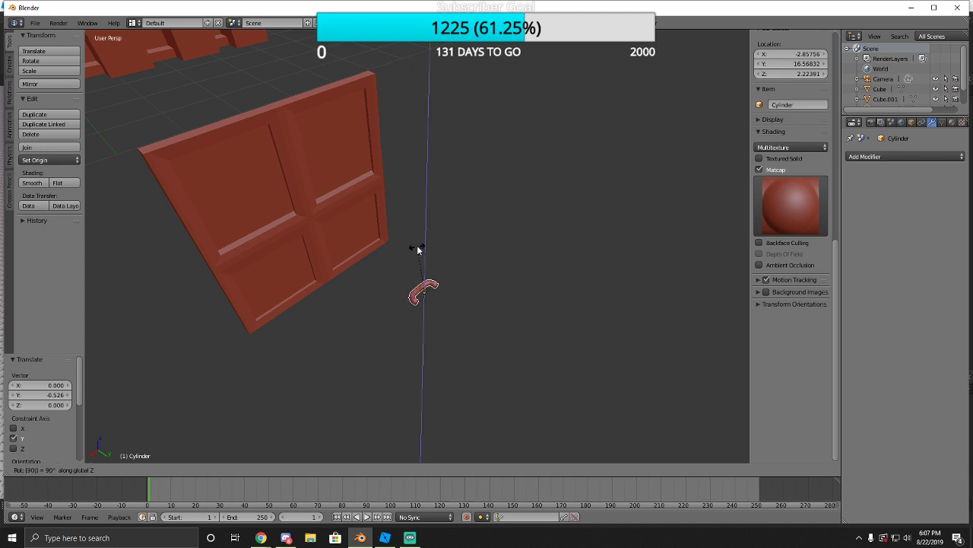
pyautogui.press('Return')
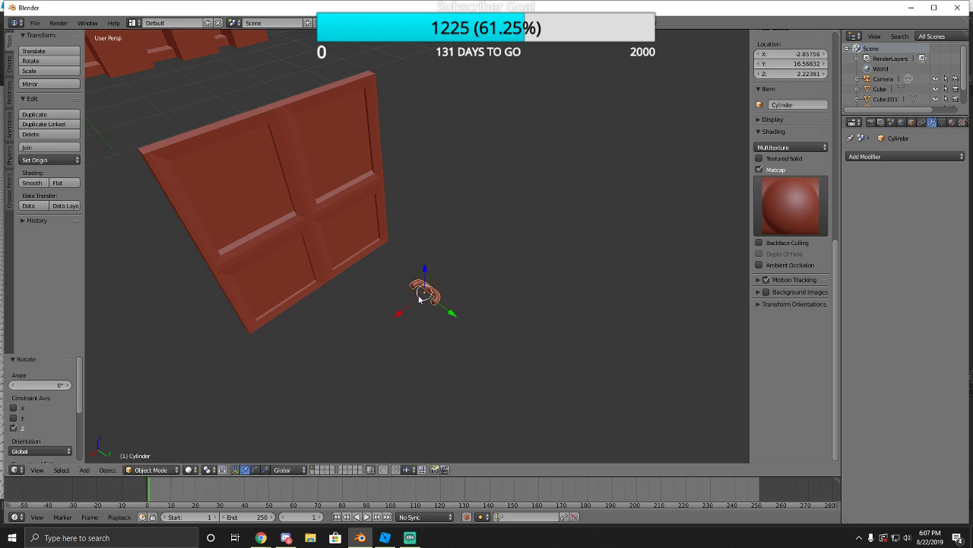
pyautogui.press('r')
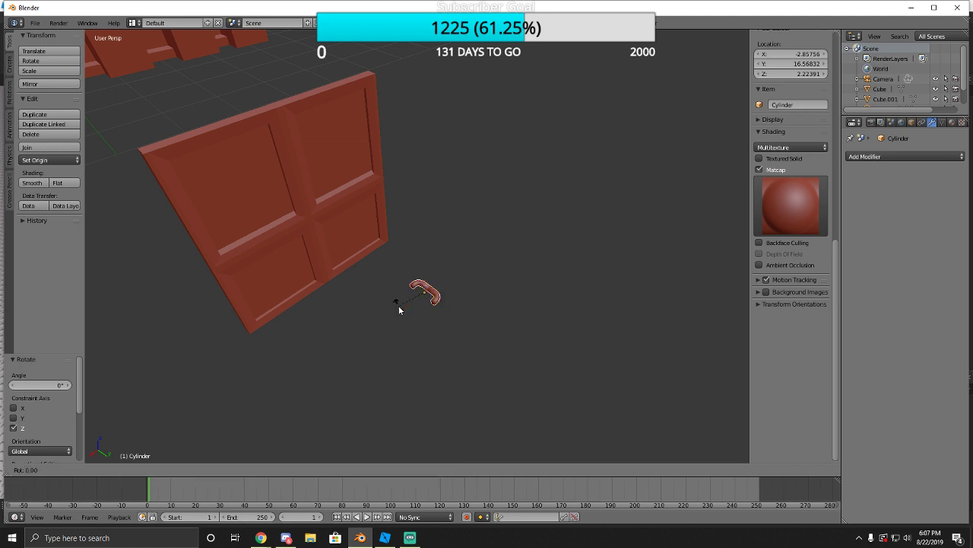
pyautogui.write('y')
pyautogui.write('90')
pyautogui.press('Return')
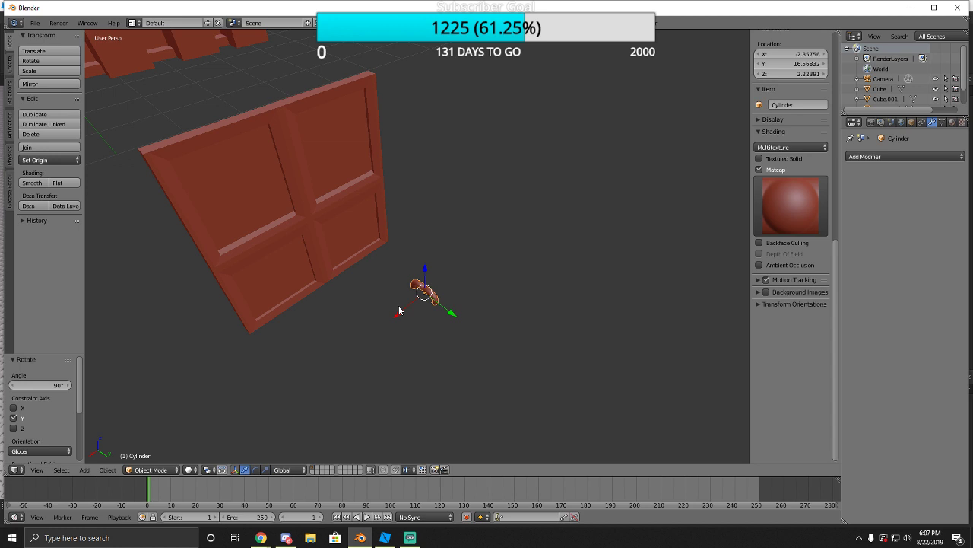
# Try once more to rotate the handle 90° about the global Z axis.
pyautogui.press('r')
pyautogui.write('z')
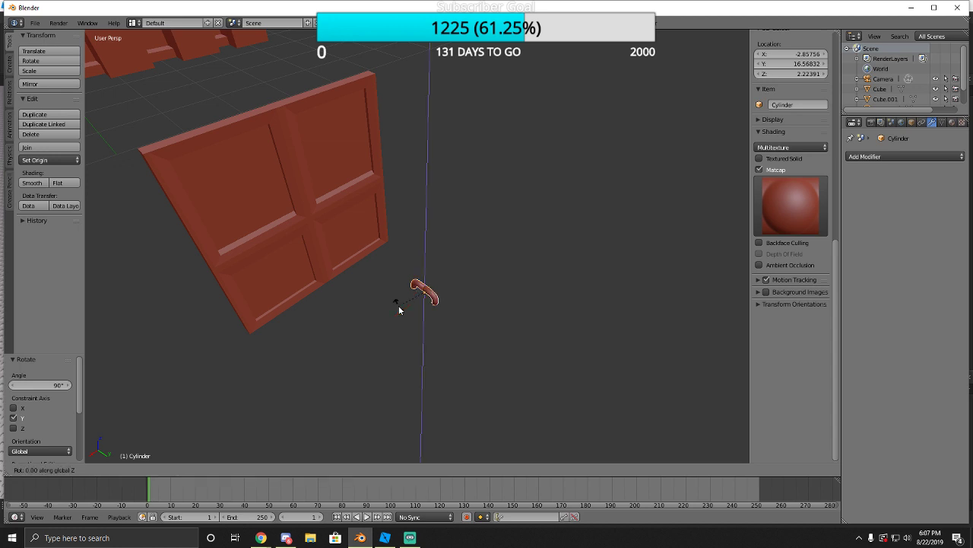
pyautogui.write('90')
pyautogui.press('Return')
pyautogui.hotkey('shift', 'f')
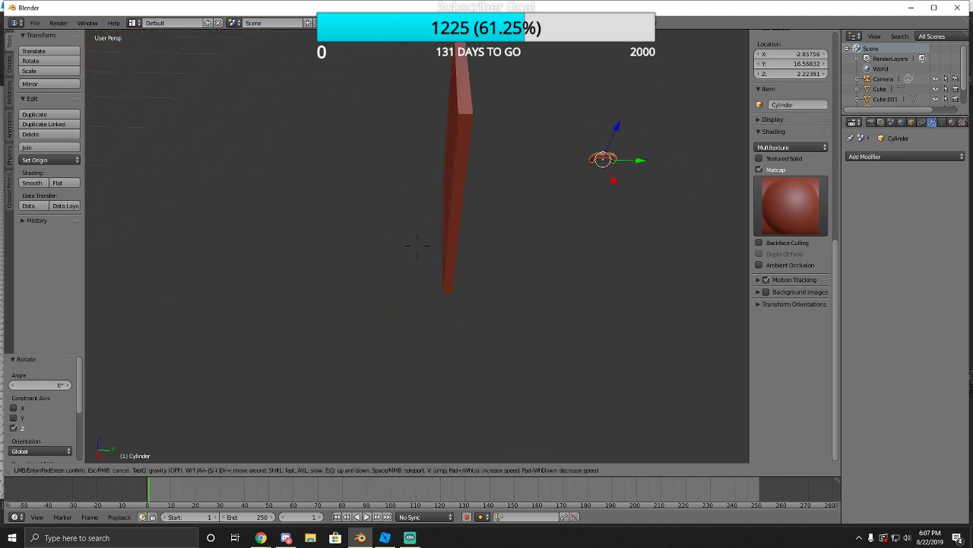
pyautogui.press('Return')
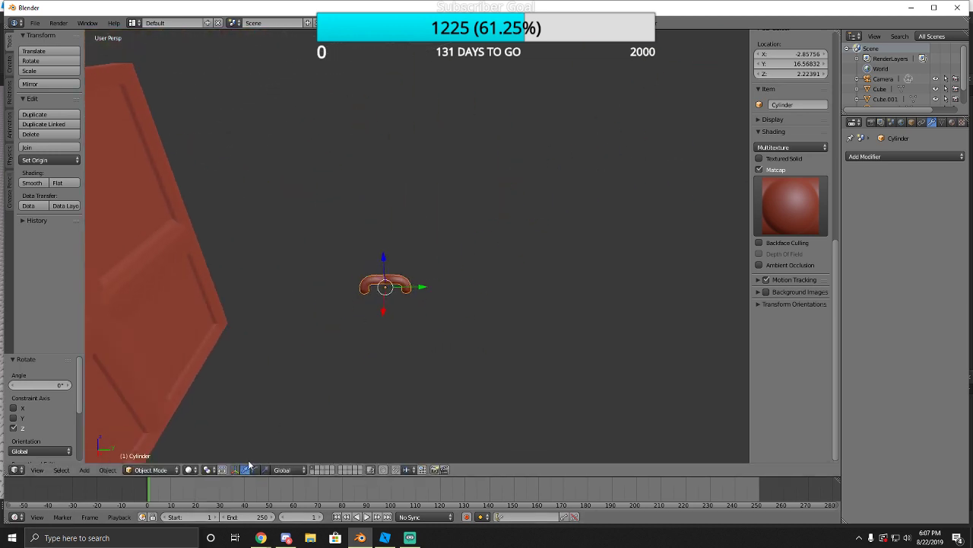
# Switch the handle's transform manipulator to rotation.
pyautogui.click(254, 469)
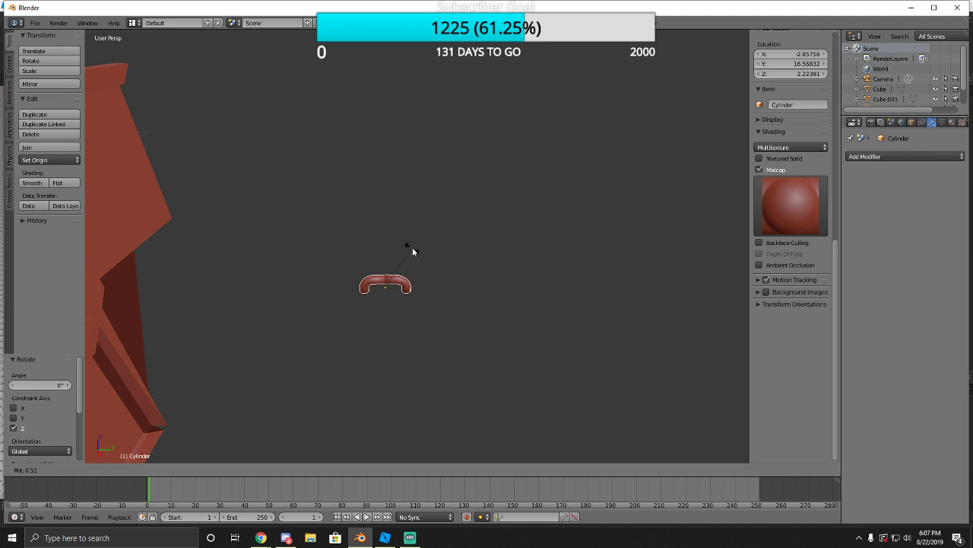
pyautogui.click(413, 251)
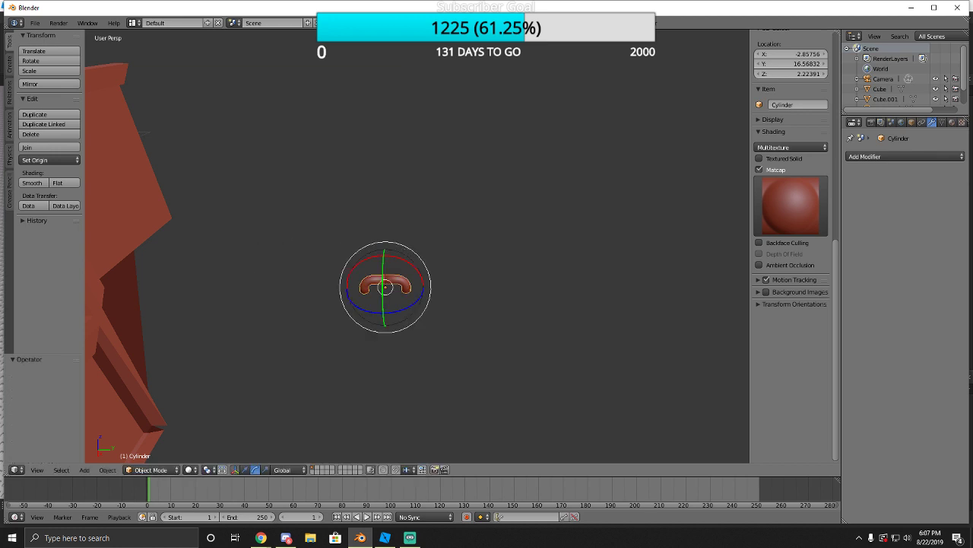
pyautogui.hotkey('shift', 'f')
pyautogui.press('s')
pyautogui.click(417, 245)
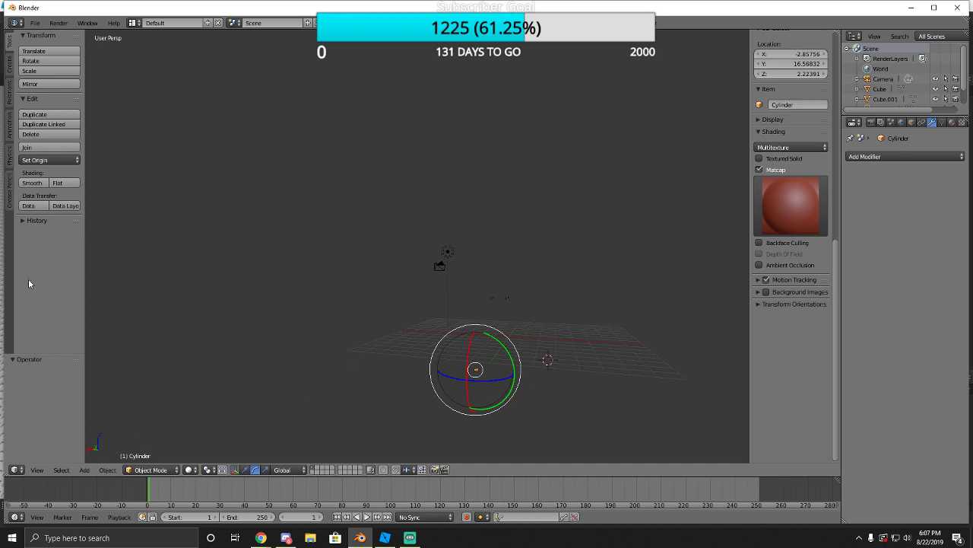
# Undo the handle's rotations, its last move and the Mirror modifier application through the undo history.
pyautogui.click(22, 219)
pyautogui.click(28, 237)
pyautogui.click(27, 236)
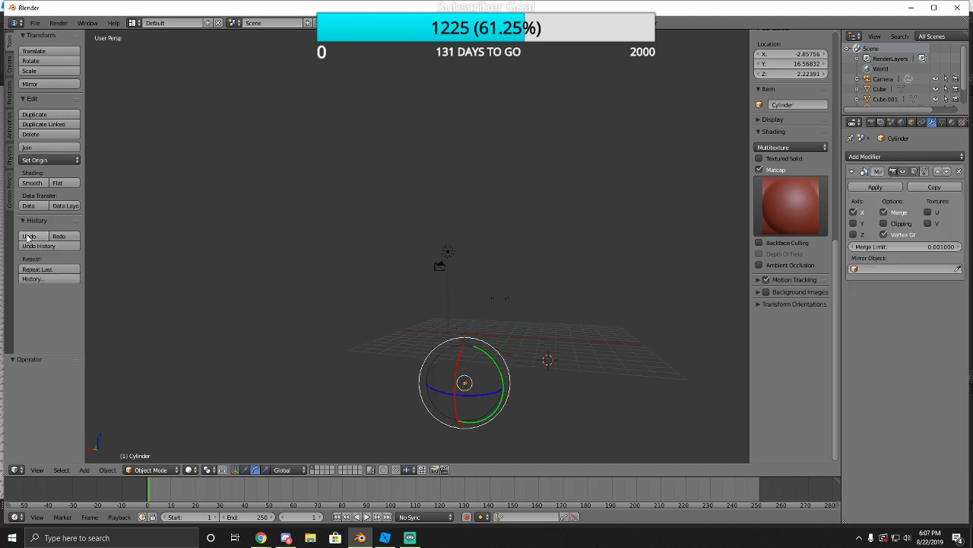
pyautogui.click(27, 237)
pyautogui.click(34, 238)
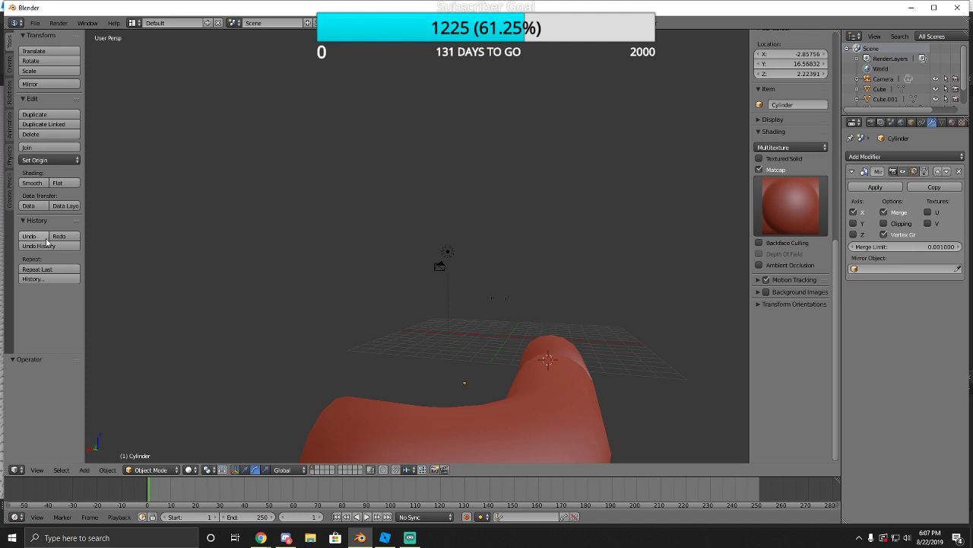
pyautogui.click(30, 237)
pyautogui.click(30, 236)
pyautogui.click(30, 237)
pyautogui.click(38, 247)
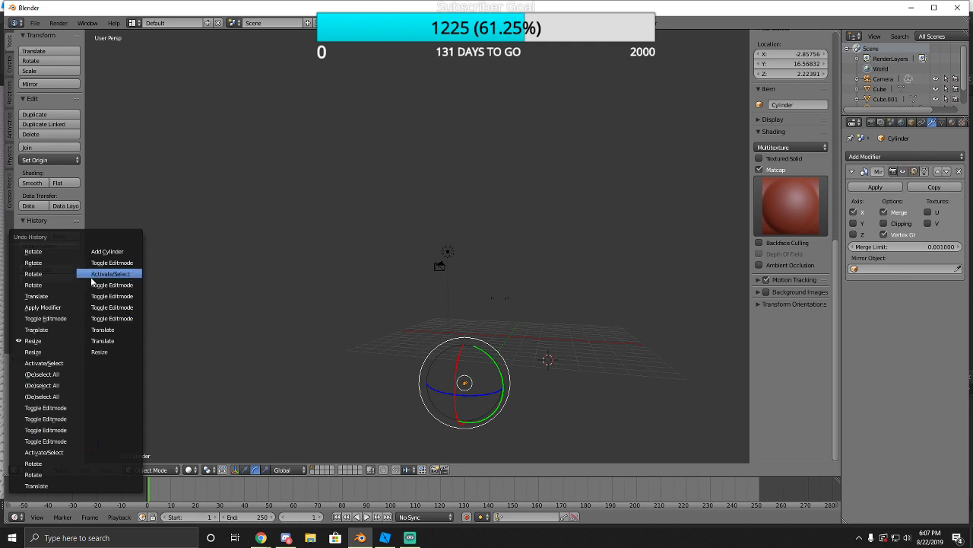
pyautogui.click(42, 309)
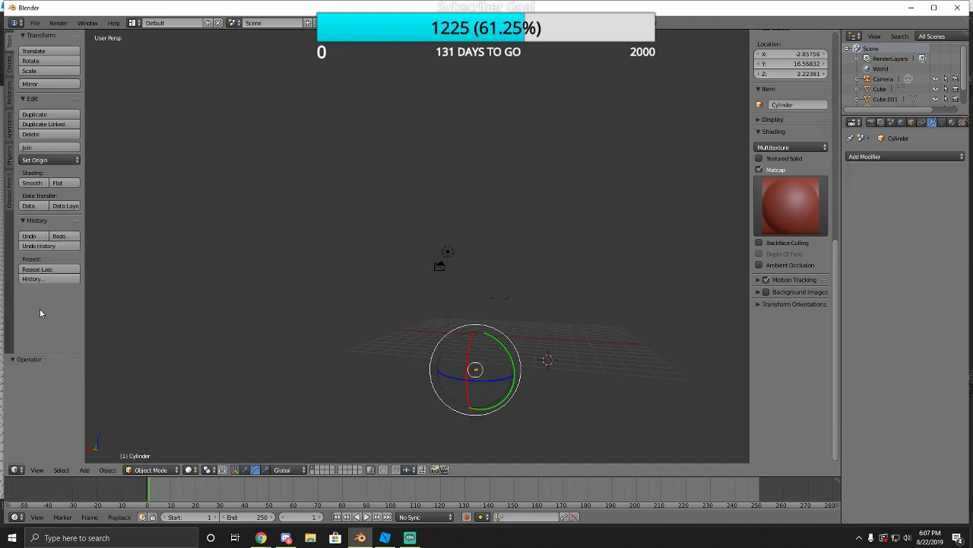
pyautogui.hotkey('ctrl', 'shift', 'z')
pyautogui.click(152, 469)
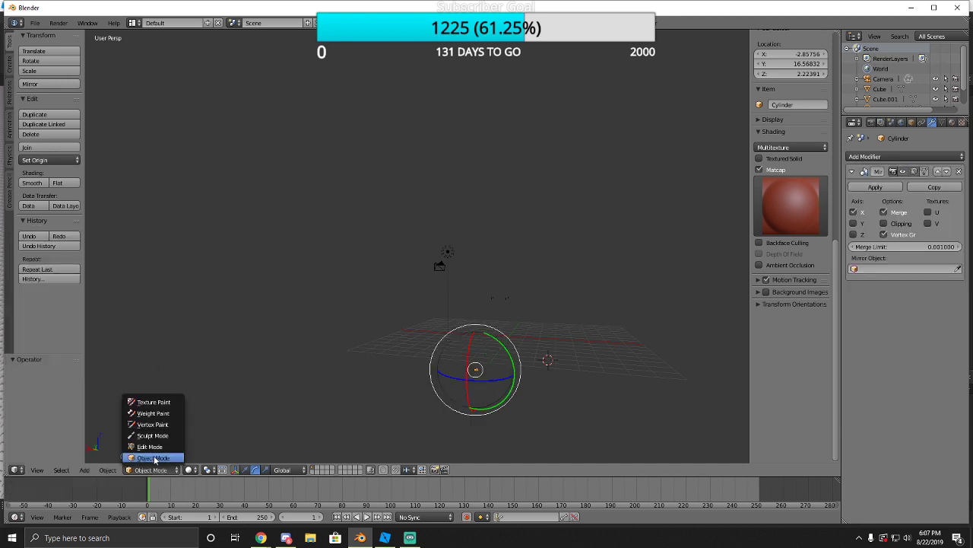
# Select the building and enter Edit Mode on it.
pyautogui.hotkey('shift', 'f')
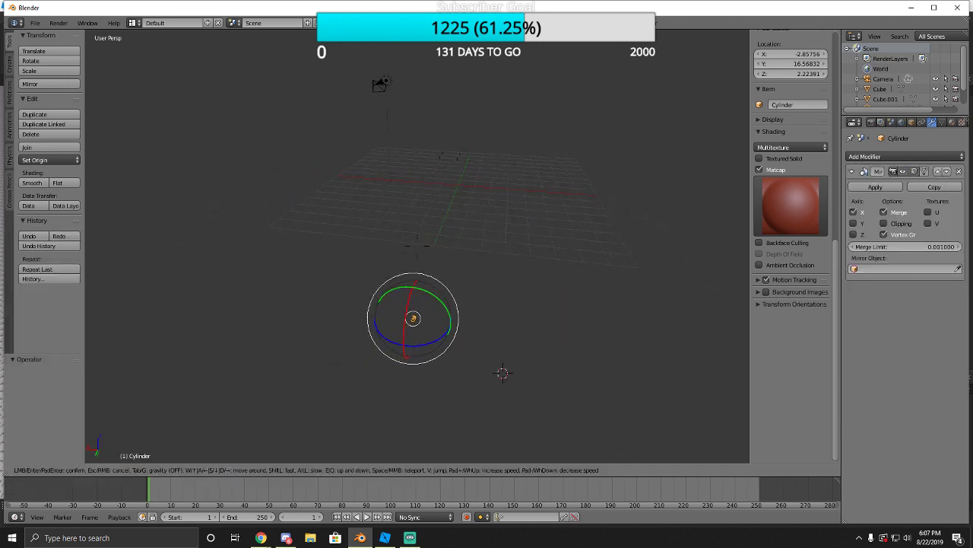
pyautogui.click(413, 244)
pyautogui.moveTo(413, 240); pyautogui.dragTo(406, 219, button='middle')
pyautogui.scroll(6, 407, 219)
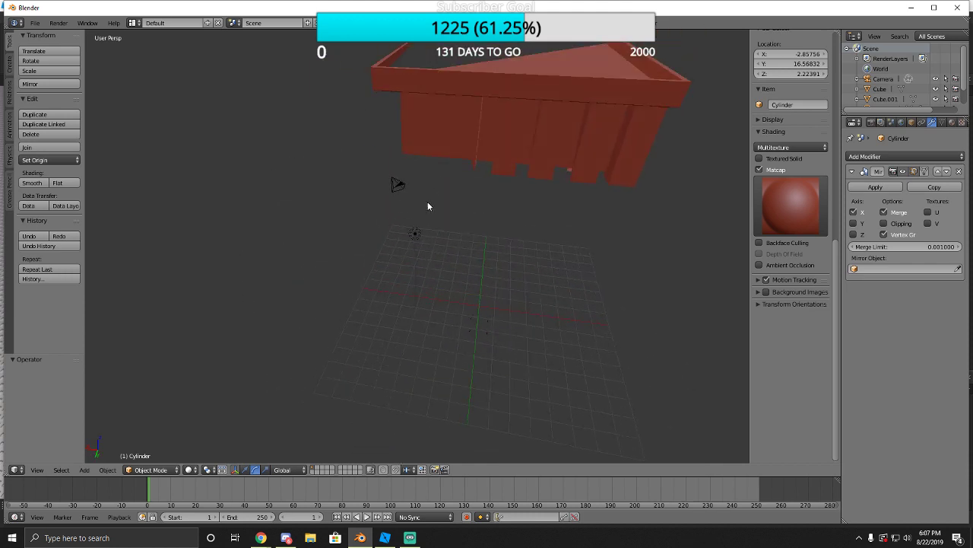
pyautogui.rightClick(461, 176)
pyautogui.scroll(-5, 460, 176)
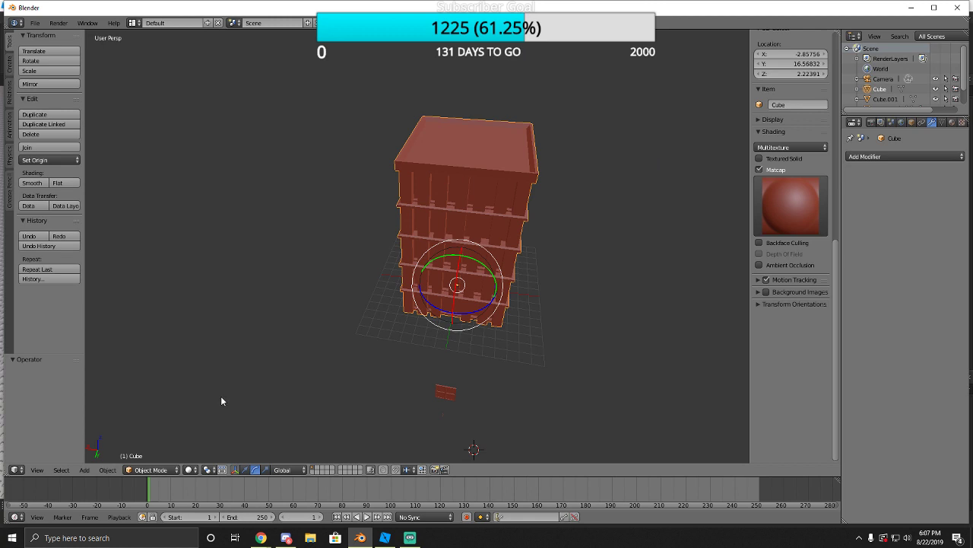
pyautogui.click(146, 470)
pyautogui.click(138, 447)
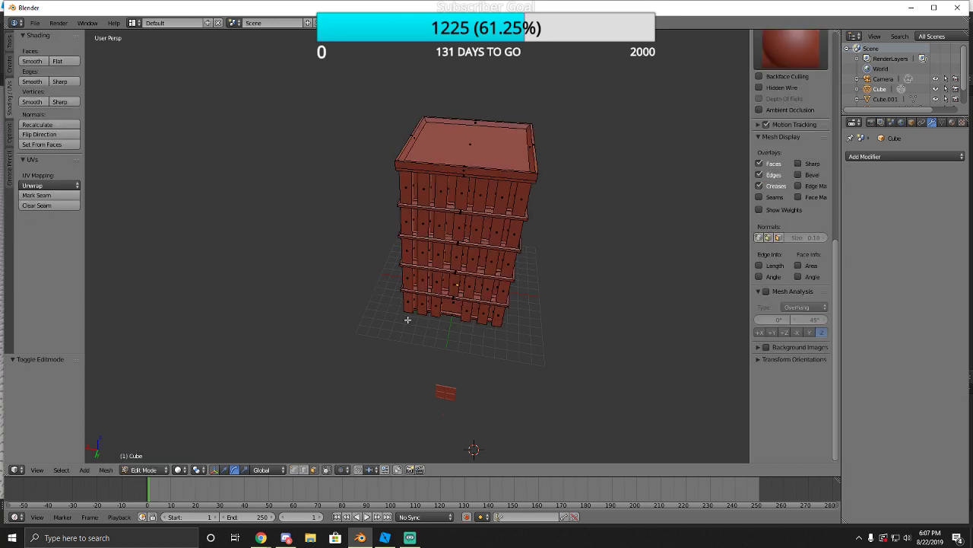
# Return the building to Object Mode and select the handle beside the four-panel door.
pyautogui.hotkey('shift', 'f')
pyautogui.press('w')
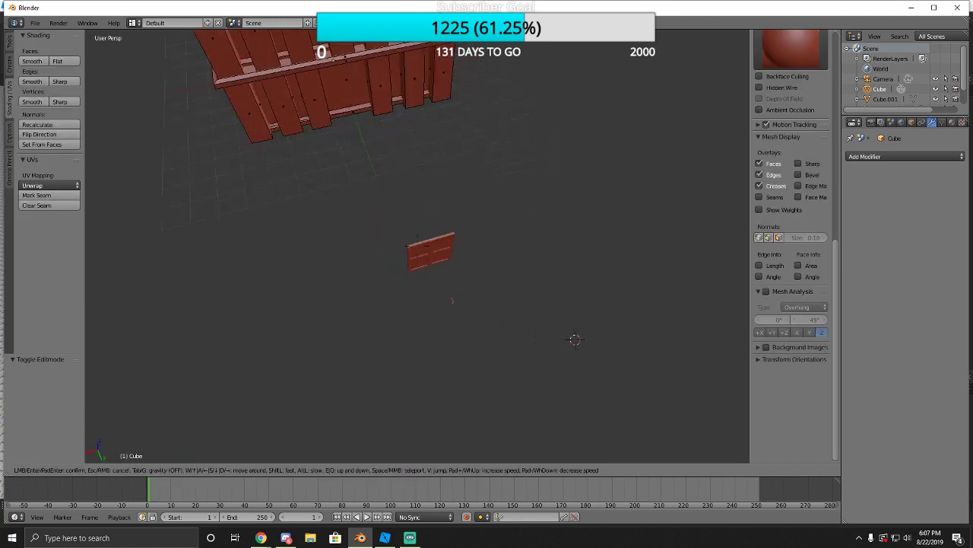
pyautogui.press('s')
pyautogui.press('w')
pyautogui.press('s')
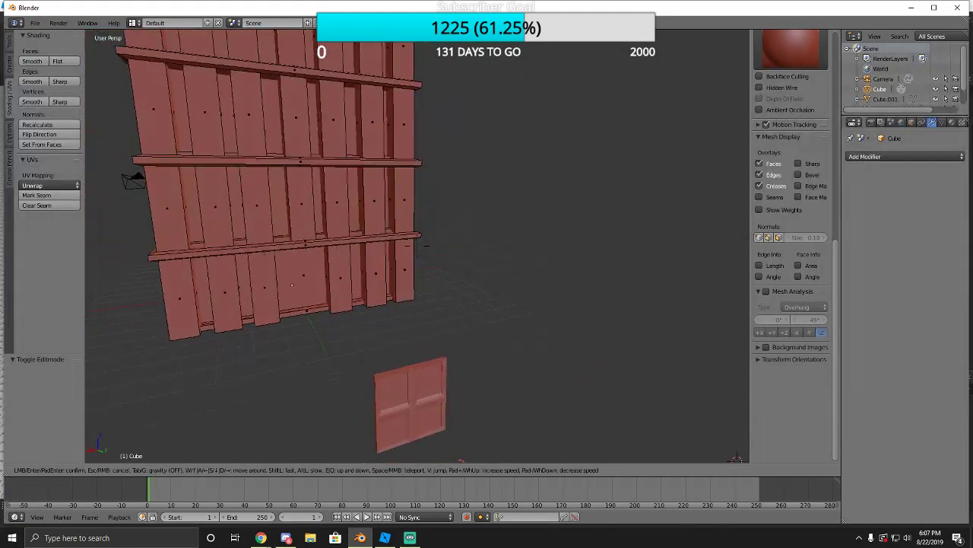
pyautogui.press('w')
pyautogui.press('w')
pyautogui.press('s')
pyautogui.press('Return')
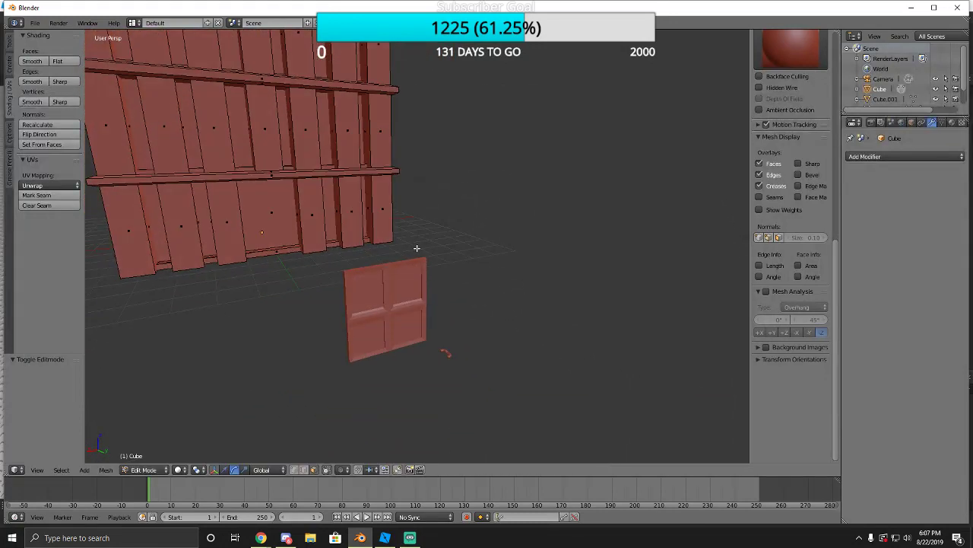
pyautogui.click(146, 470)
pyautogui.click(155, 457)
pyautogui.rightClick(446, 354)
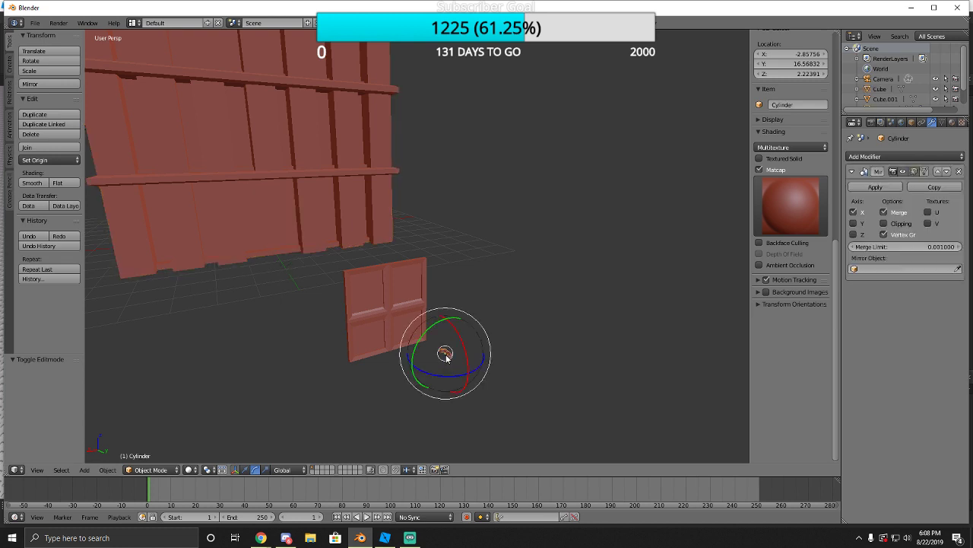
# Set the handle's rotation to 90° on Y and 0° on Z.
pyautogui.hotkey('shift', 'f')
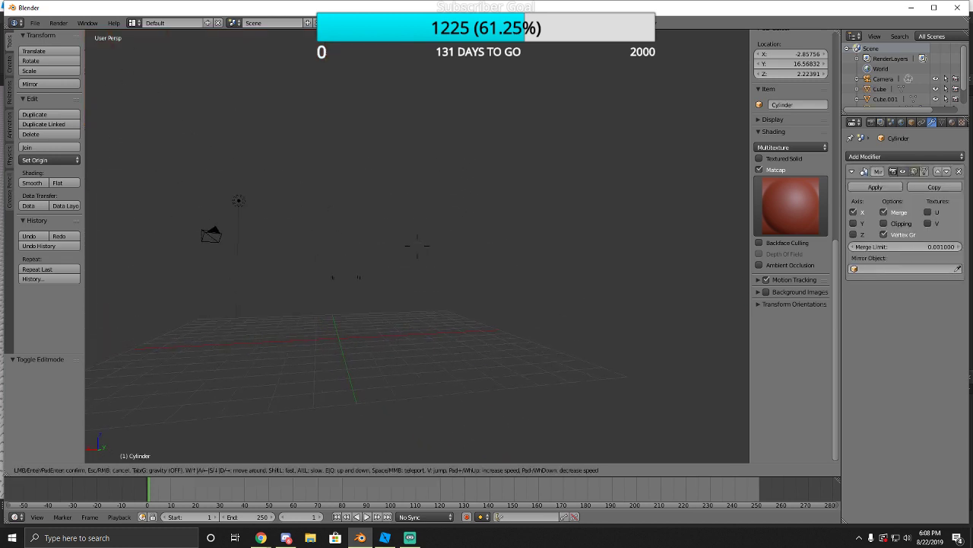
pyautogui.press('w')
pyautogui.press('a')
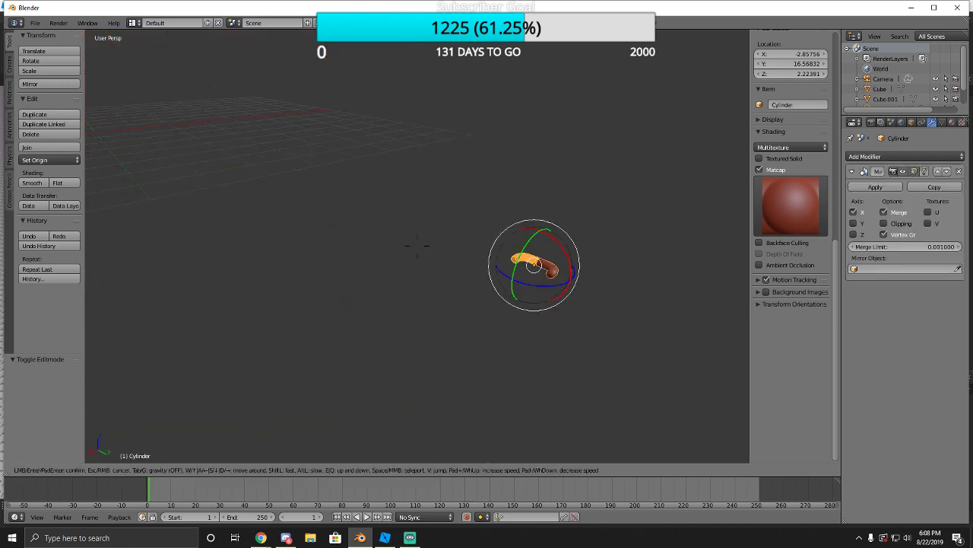
pyautogui.click(425, 254)
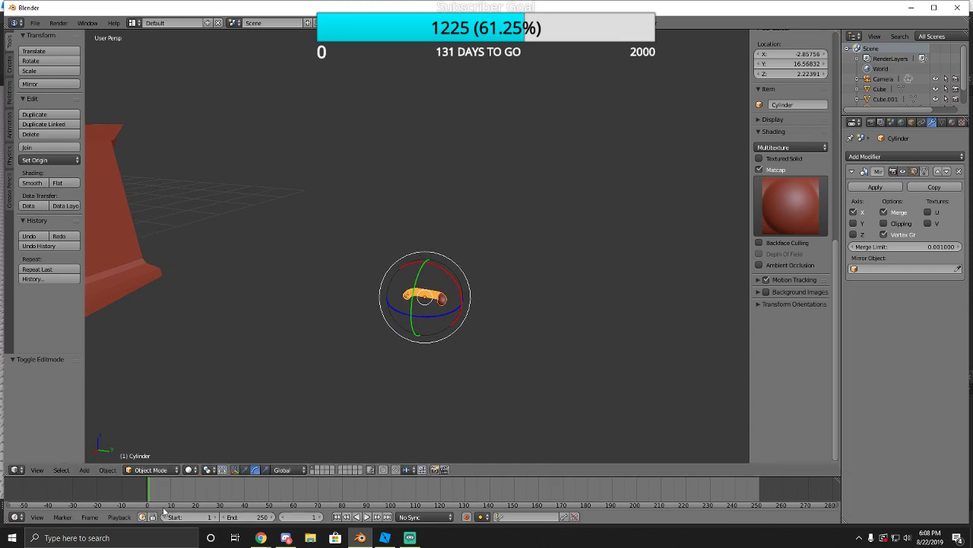
pyautogui.click(151, 469)
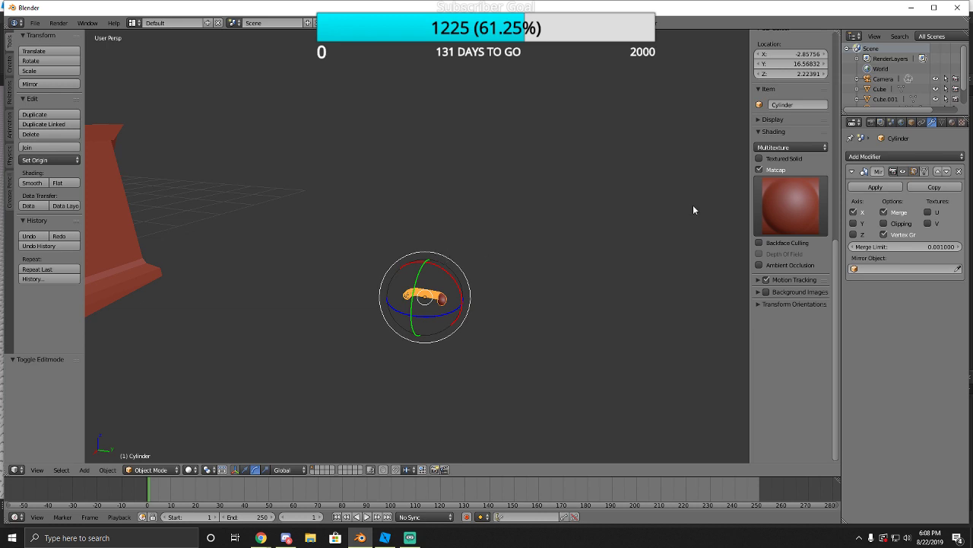
pyautogui.scroll(10, 777, 224)
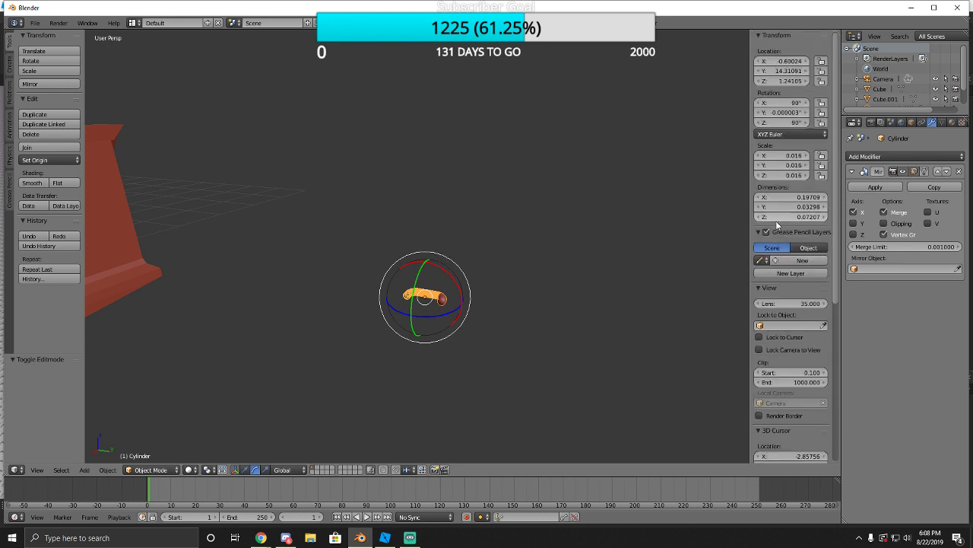
pyautogui.moveTo(777, 102); pyautogui.dragTo(785, 102)
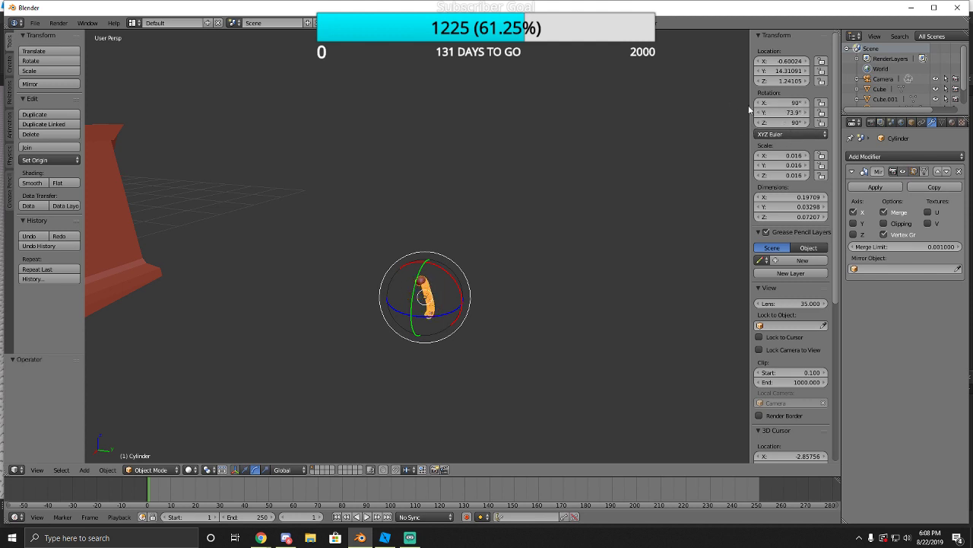
pyautogui.press('Return')
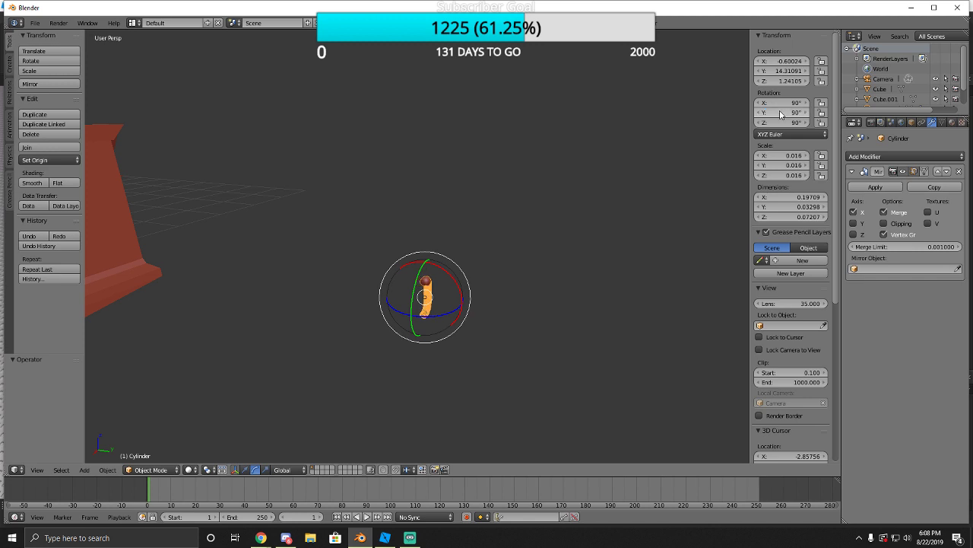
pyautogui.moveTo(783, 122); pyautogui.dragTo(772, 122)
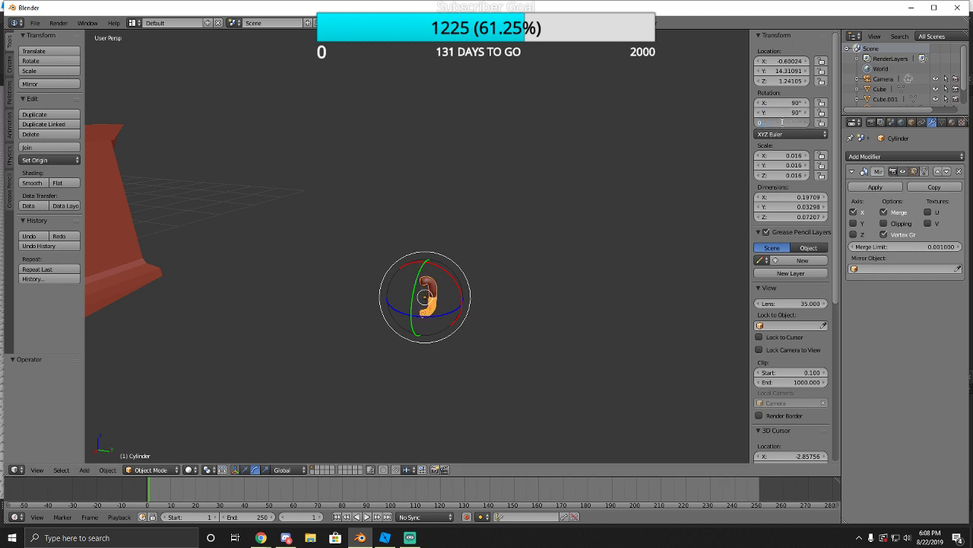
pyautogui.press('Return')
# Apply a Limited Dissolve to the handle's mesh in Edit Mode and return it to Object Mode.
pyautogui.hotkey('shift', 'f')
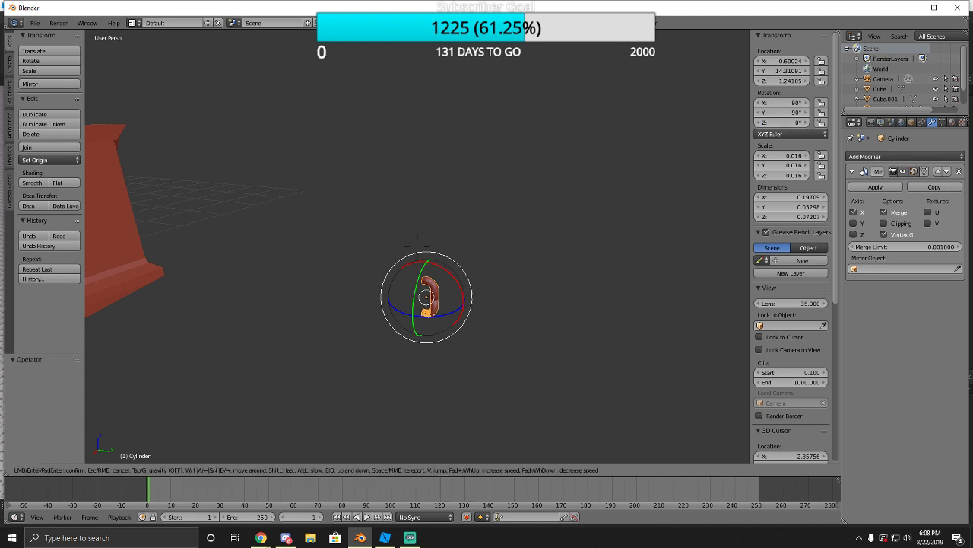
pyautogui.press('d')
pyautogui.click(416, 246)
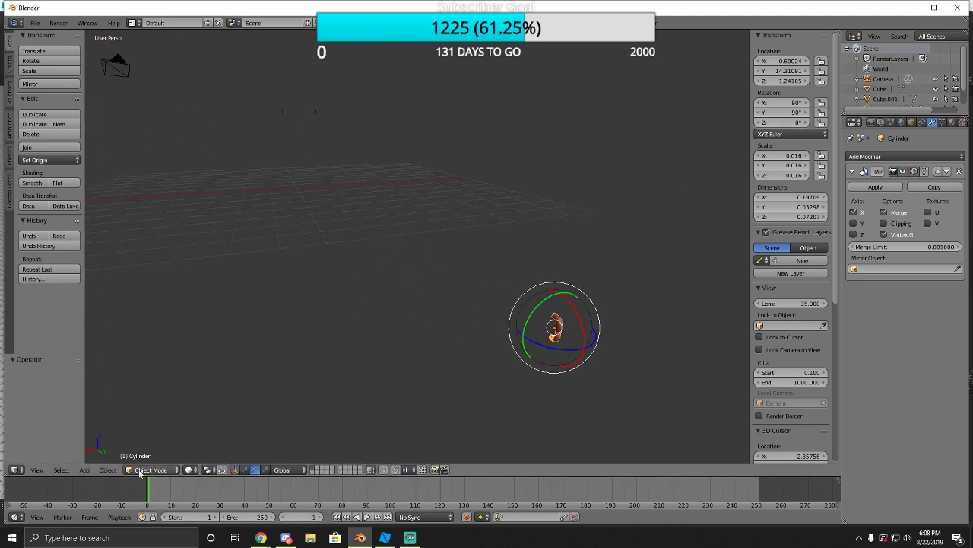
pyautogui.click(141, 470)
pyautogui.click(152, 457)
pyautogui.click(149, 470)
pyautogui.click(156, 446)
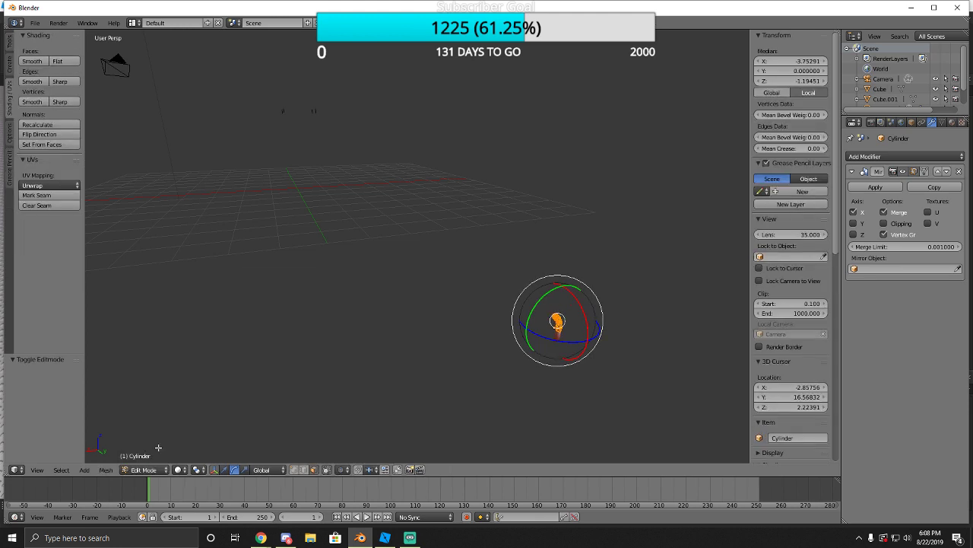
pyautogui.press('a')
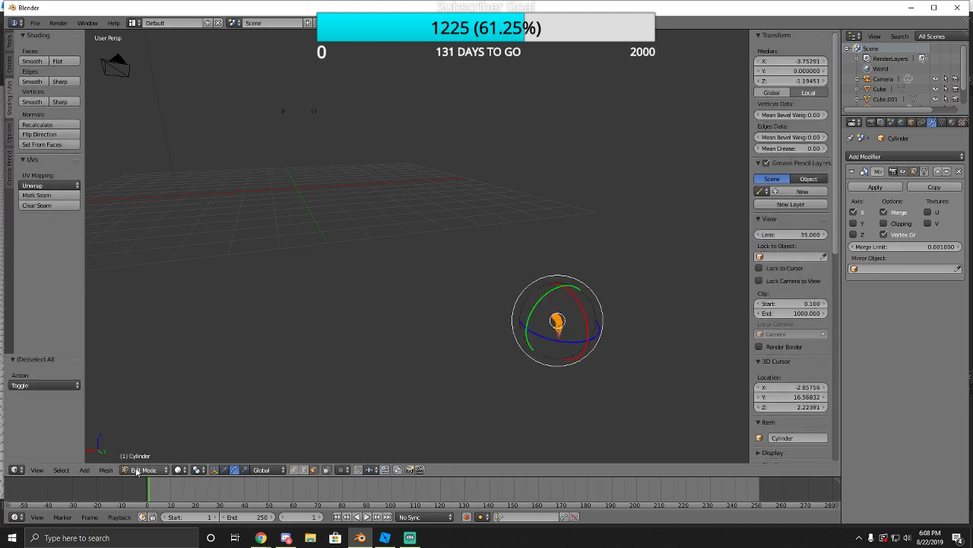
pyautogui.press('x')
pyautogui.click(224, 454)
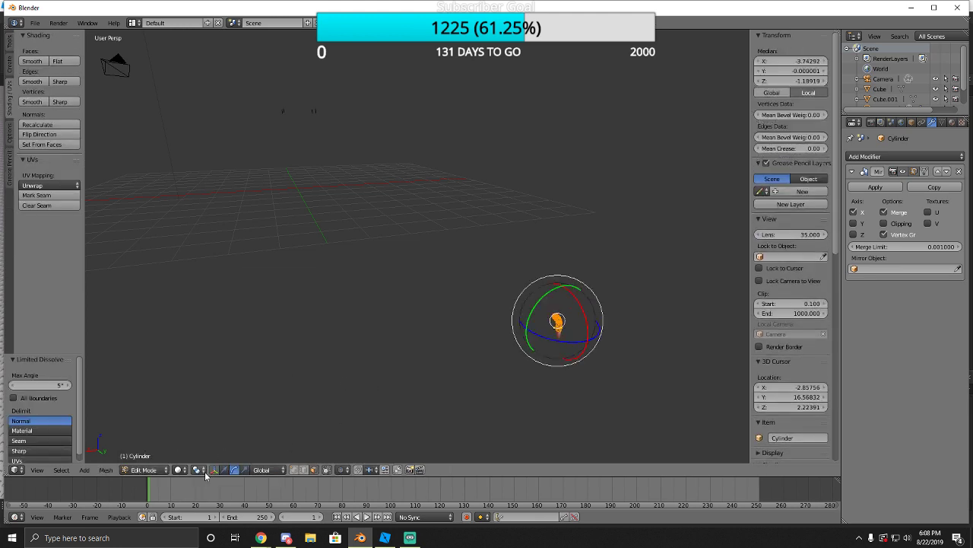
pyautogui.click(148, 469)
pyautogui.click(151, 456)
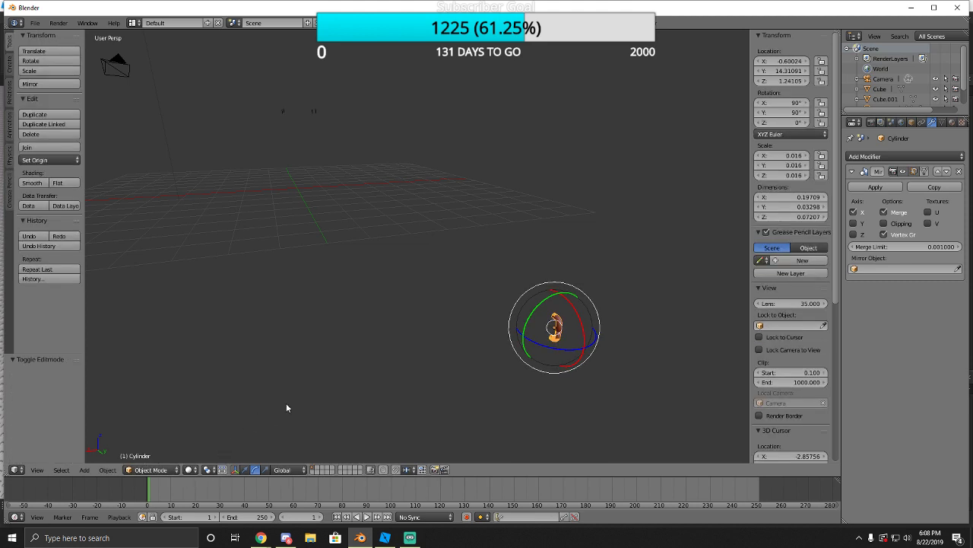
# Choose the transform pivot point with the building selected and again with the four-panel door selected.
pyautogui.hotkey('shift', 'f')
pyautogui.rightClick(417, 245)
pyautogui.rightClick(415, 247)
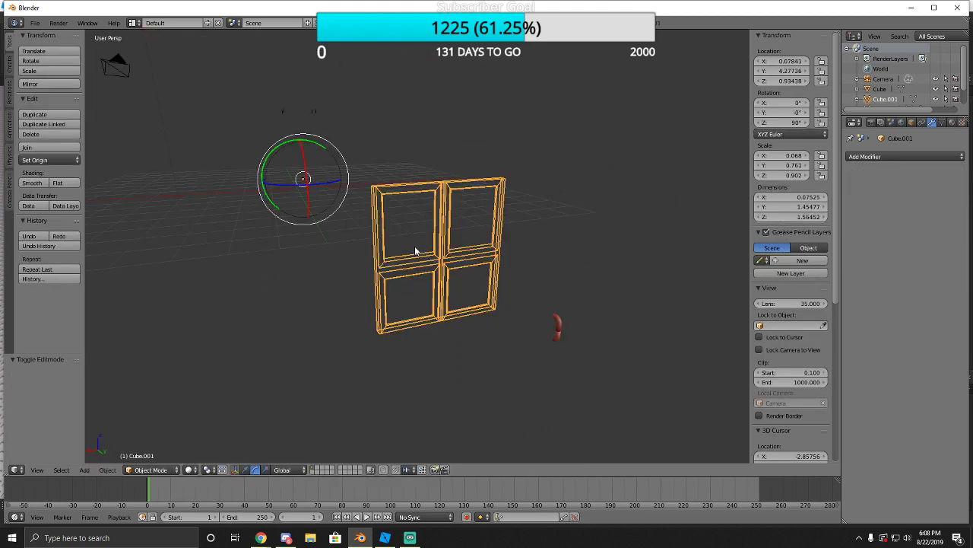
pyautogui.press('a')
pyautogui.rightClick(357, 158)
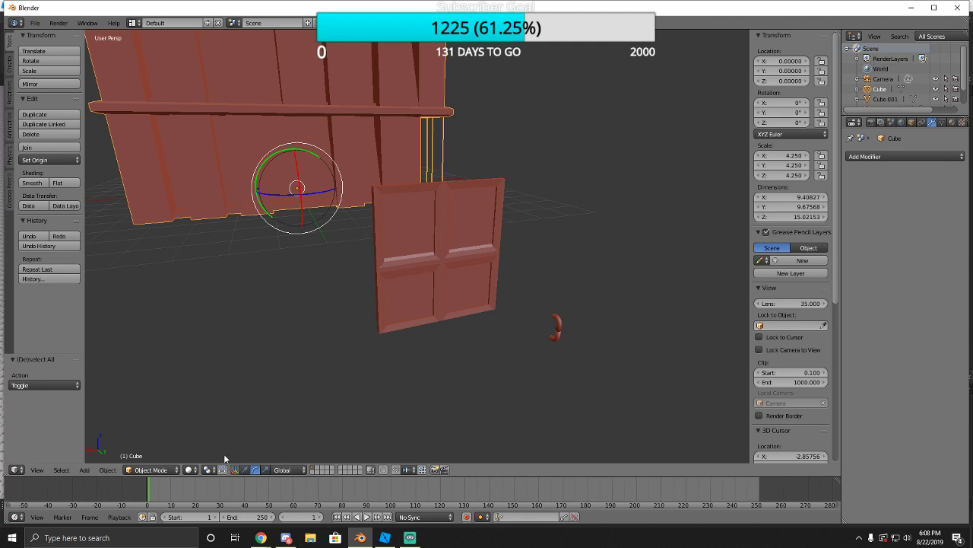
pyautogui.click(207, 470)
pyautogui.click(218, 433)
pyautogui.rightClick(432, 260)
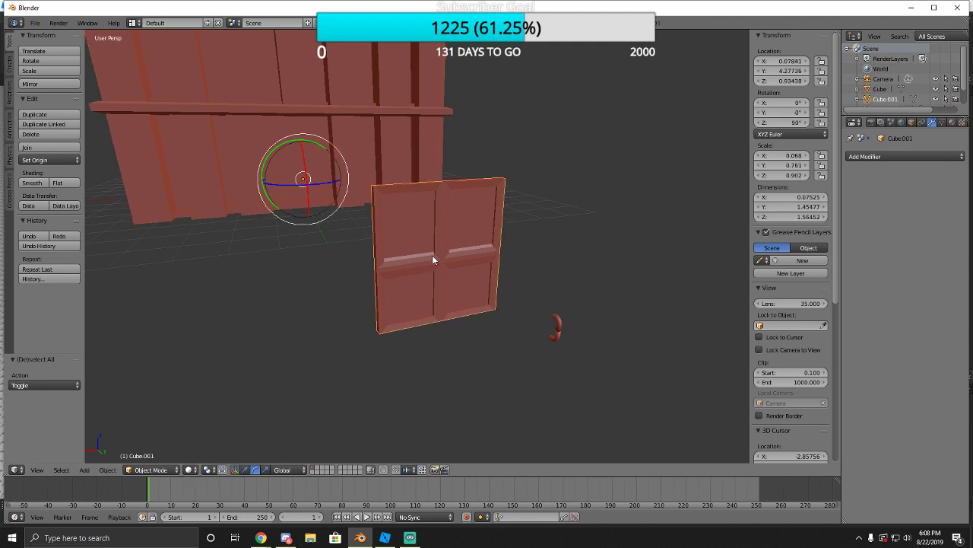
pyautogui.click(207, 469)
pyautogui.click(213, 434)
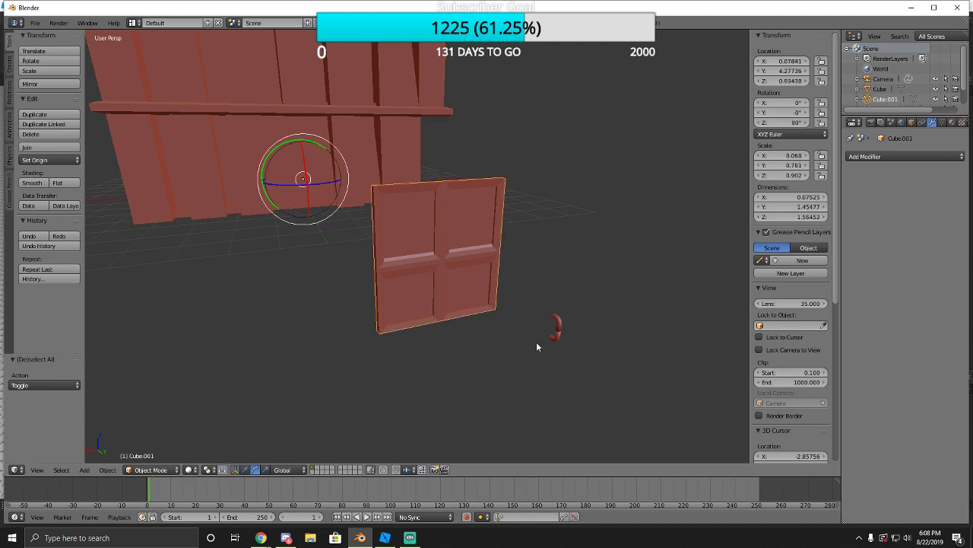
# Select the handle beside the four-panel door and scale it uniformly by 0.85.
pyautogui.rightClick(557, 327)
pyautogui.press('z')
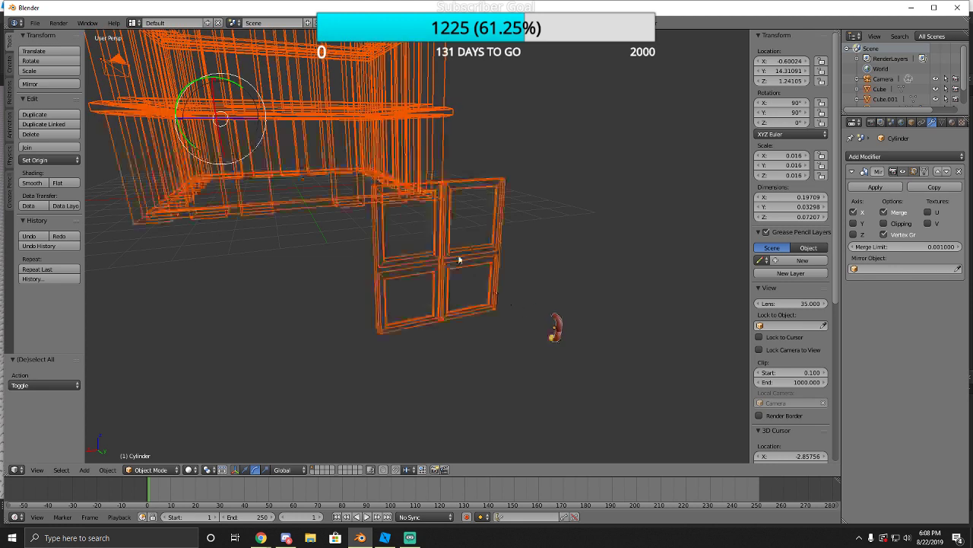
pyautogui.press('z')
pyautogui.rightClick(559, 334)
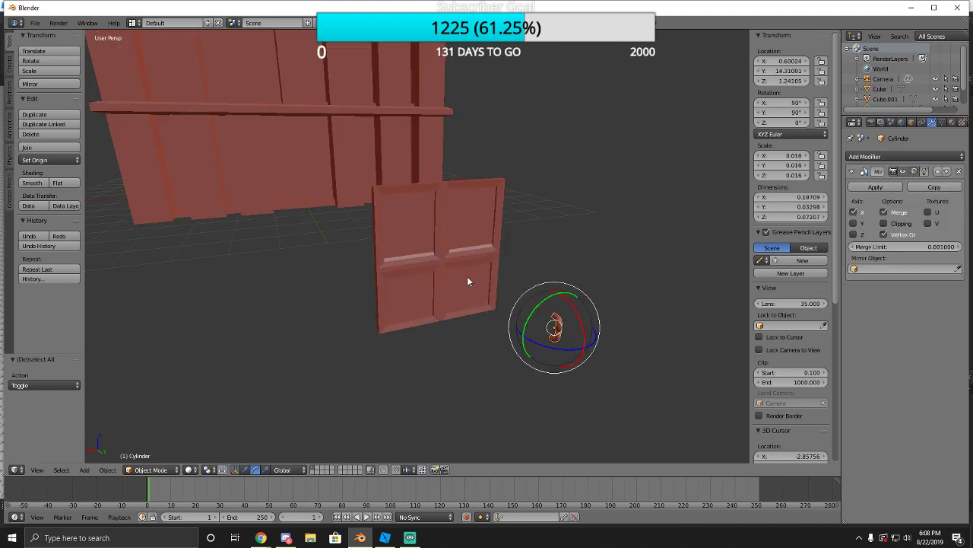
pyautogui.write('zs')
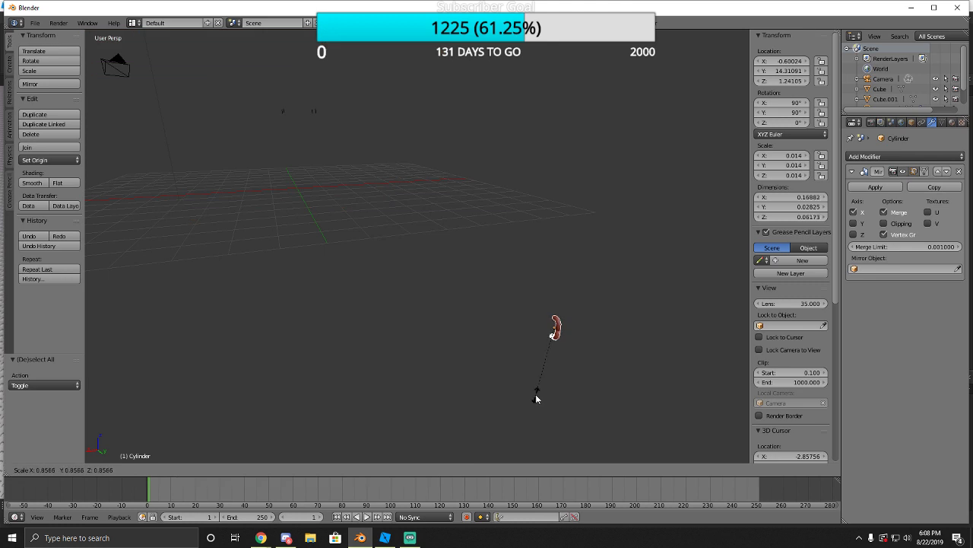
pyautogui.write('.85')
pyautogui.press('Return')
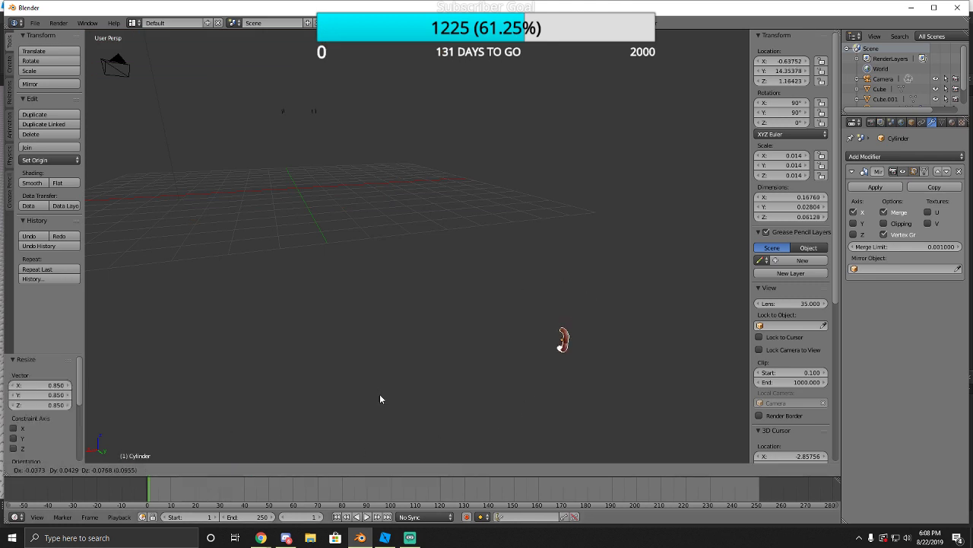
pyautogui.moveTo(397, 346)
pyautogui.mouseDown(button='middle')
pyautogui.moveTo(397, 356)
pyautogui.moveTo(397, 346)
pyautogui.mouseUp(button='middle')
pyautogui.press('z')
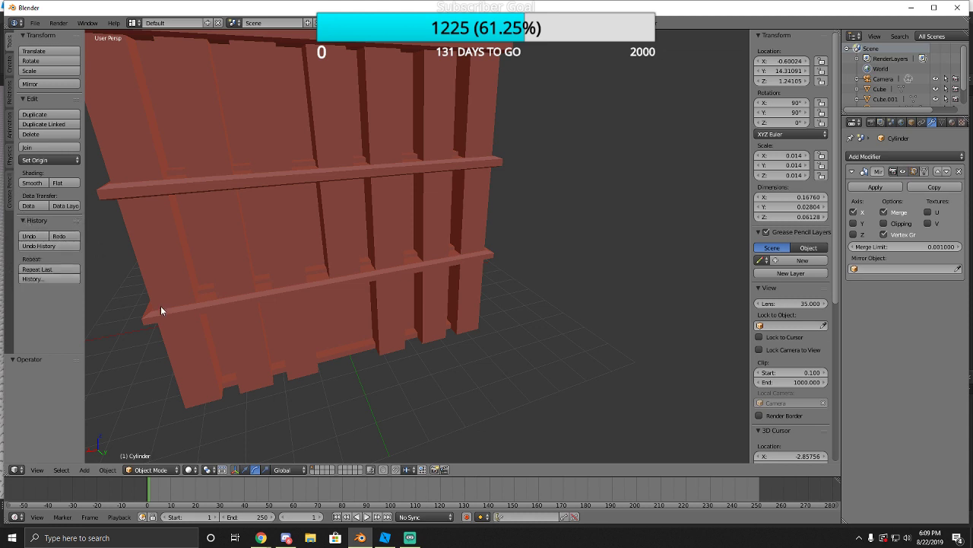
# Select the four-panel door, switch to the translate manipulator and move the door about 0.286 along Y.
pyautogui.press('1')
pyautogui.press('2')
pyautogui.press('1')
pyautogui.hotkey('shift', 'f')
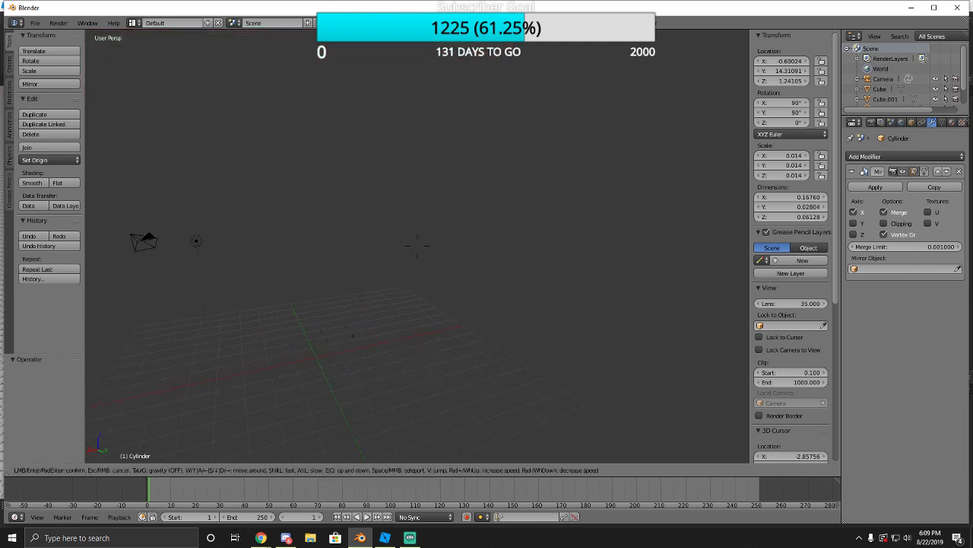
pyautogui.click(418, 250)
pyautogui.press('2')
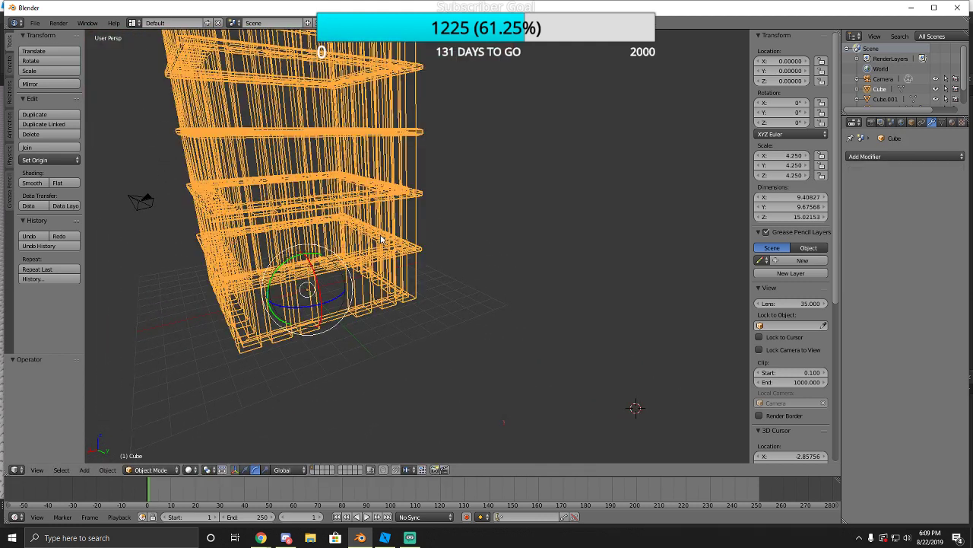
pyautogui.press('a')
pyautogui.rightClick(468, 374)
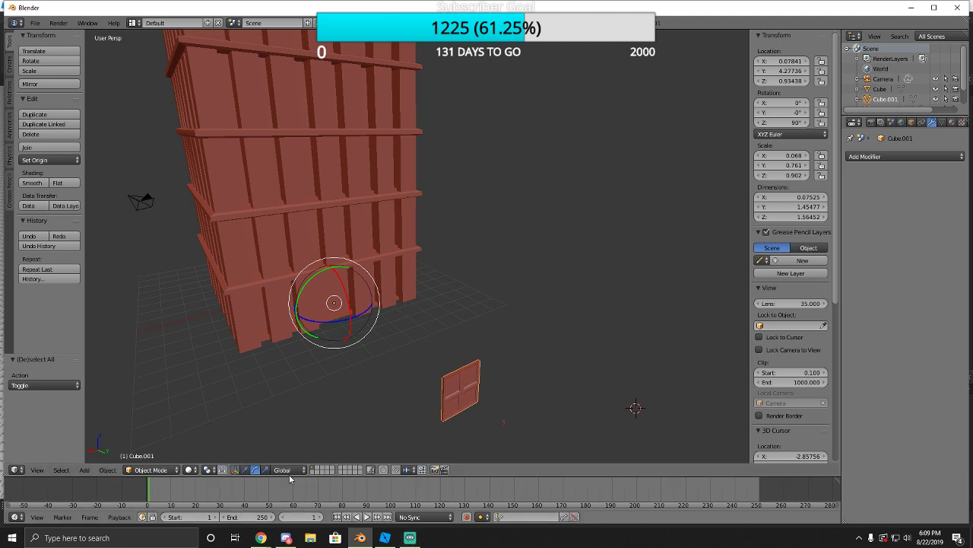
pyautogui.click(245, 469)
pyautogui.moveTo(348, 322)
pyautogui.mouseDown()
pyautogui.moveTo(294, 290)
pyautogui.moveTo(340, 333)
pyautogui.mouseUp()
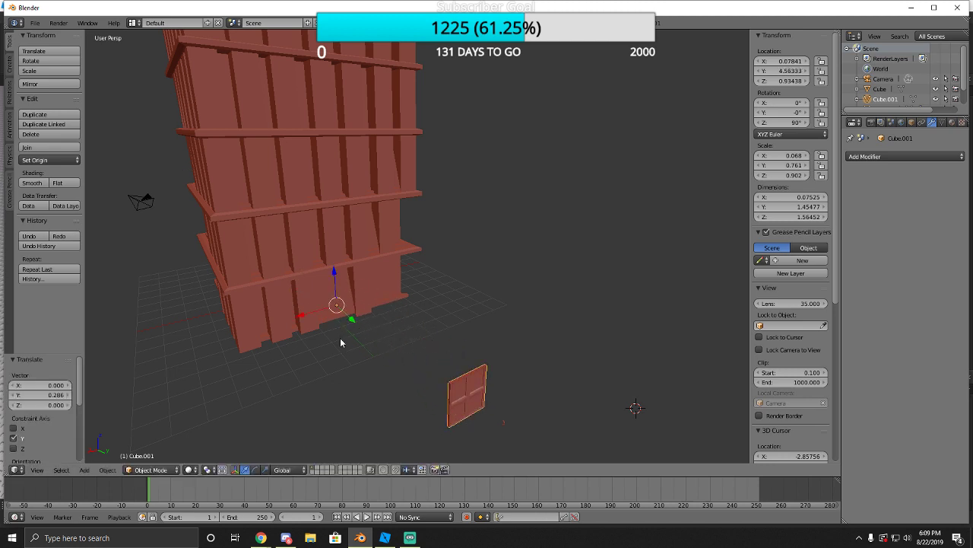
# Move the door's geometry to its origin at the building's front wall and shift the door about 0.509 along Y.
pyautogui.hotkey('ctrl', 'shift', 'alt', 'c')
pyautogui.click(337, 341)
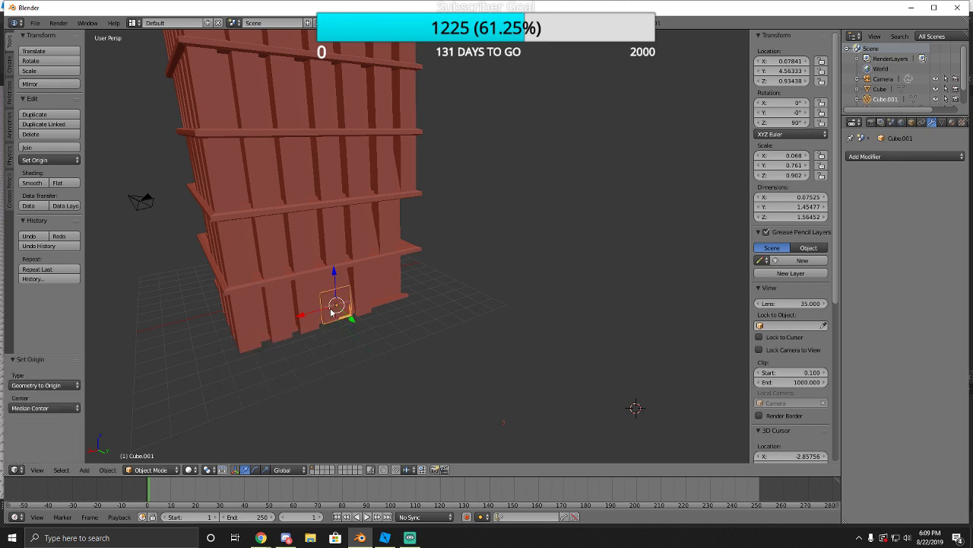
pyautogui.moveTo(349, 319); pyautogui.dragTo(357, 334)
pyautogui.hotkey('shift', 'f')
pyautogui.press('w')
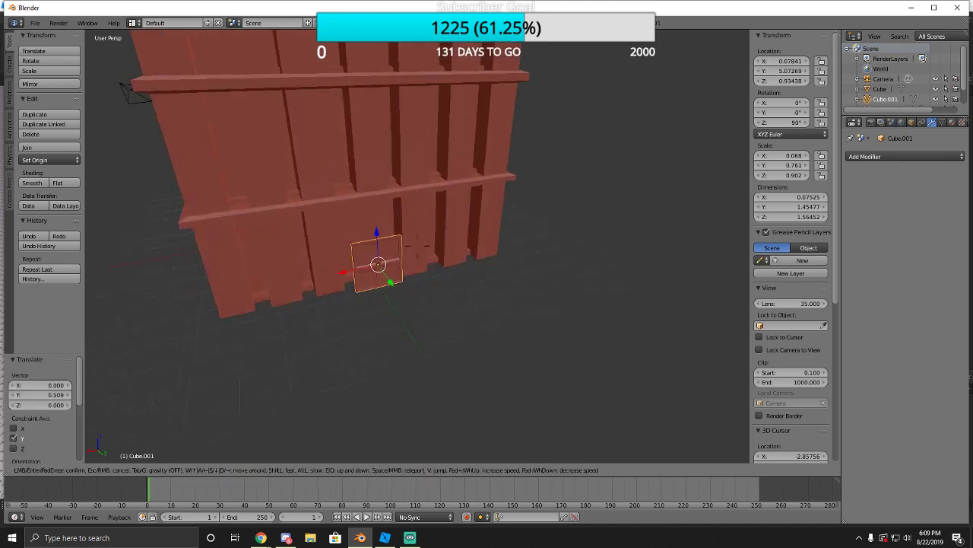
pyautogui.press('s')
pyautogui.click(417, 245)
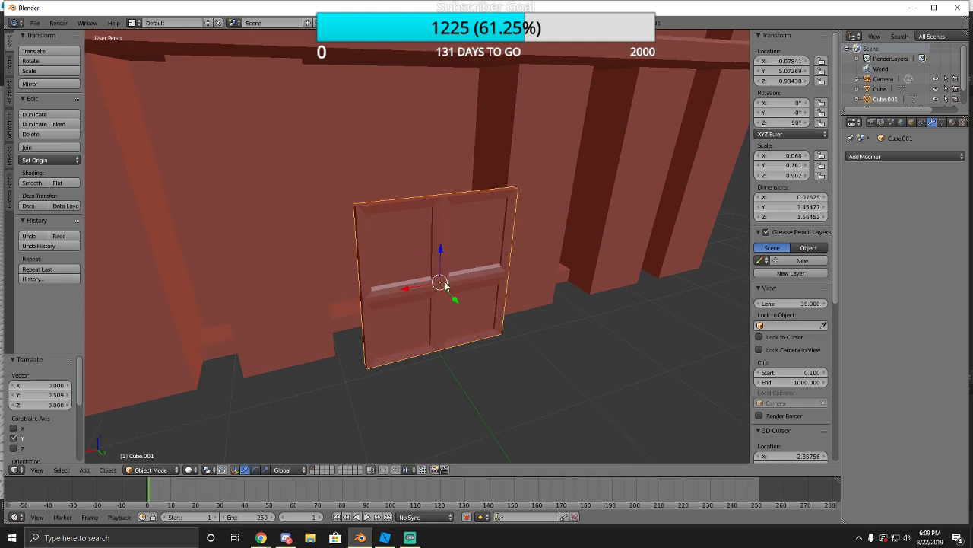
# Fit the door against the front wall at about X 0.126, Y 4.385, Z 0.892.
pyautogui.moveTo(445, 283); pyautogui.dragTo(416, 270)
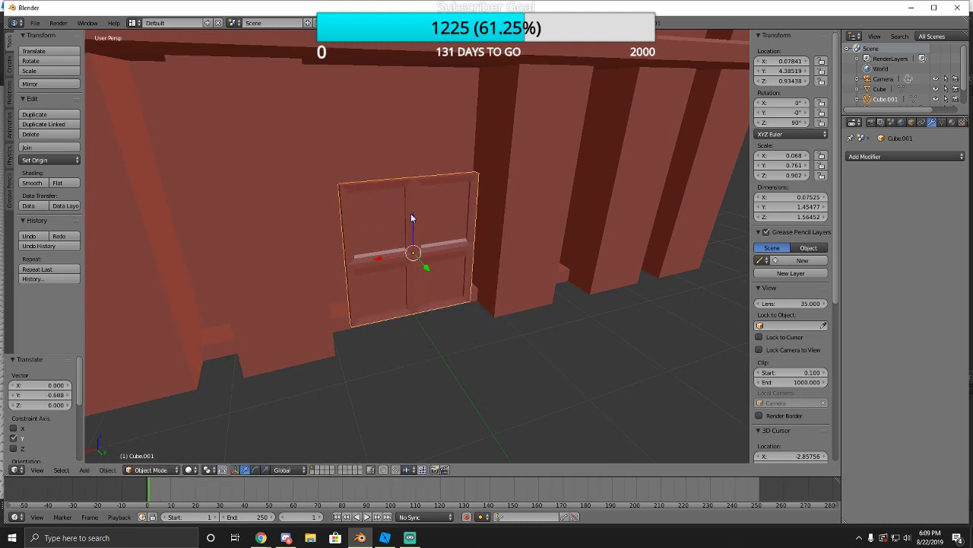
pyautogui.moveTo(411, 218); pyautogui.dragTo(416, 226)
pyautogui.moveTo(378, 254); pyautogui.dragTo(380, 265)
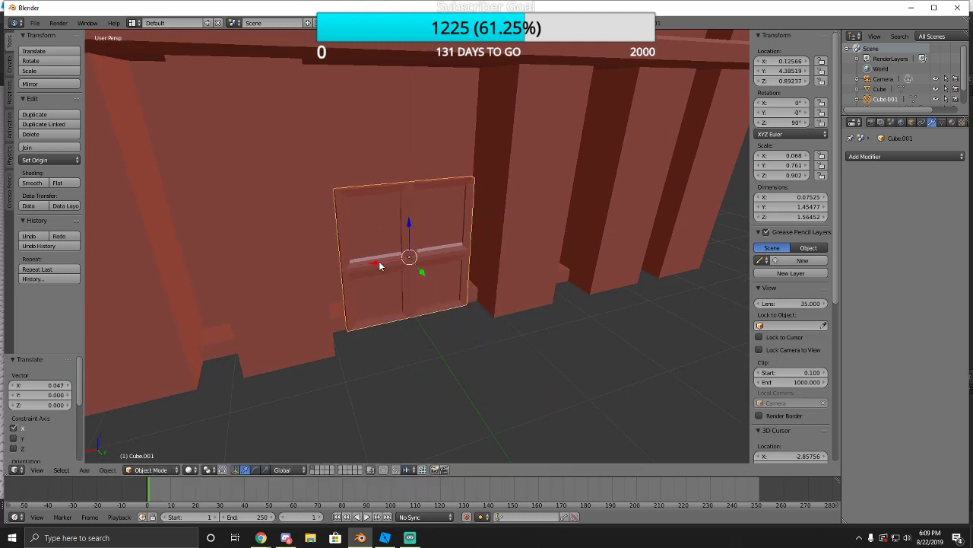
# Scale the door up uniformly by about 1.179 to fill the gap between the wall's vertical boards.
pyautogui.press('s')
pyautogui.click(376, 269)
pyautogui.hotkey('shift', 'f')
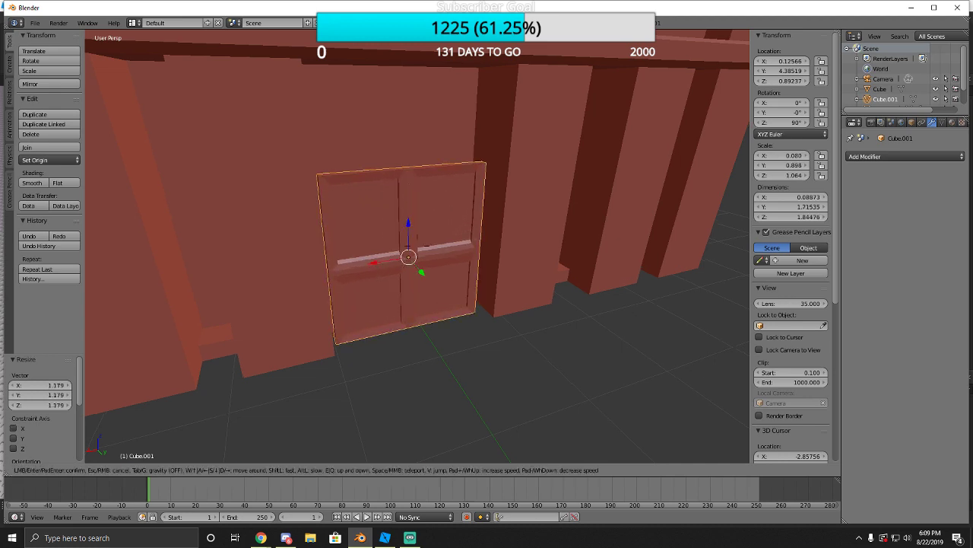
pyautogui.press('s')
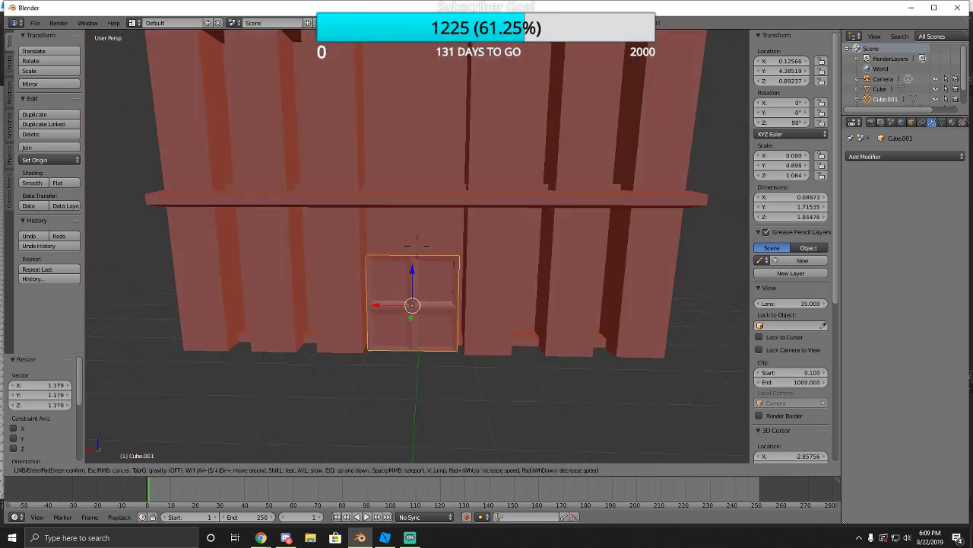
pyautogui.click(417, 245)
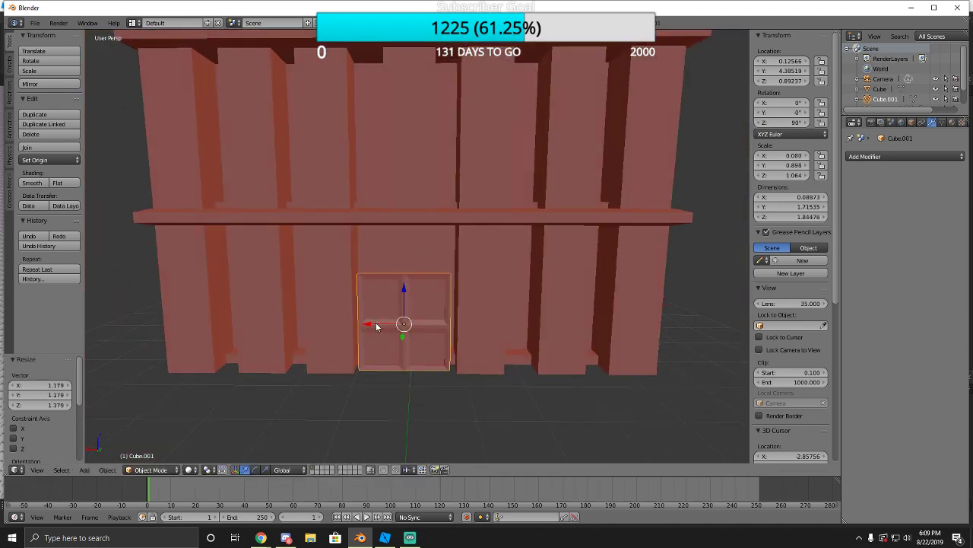
# Centre the door at about X 0.088 and push it about 0.375 along negative Y into the wall recess.
pyautogui.moveTo(376, 326); pyautogui.dragTo(373, 327)
pyautogui.hotkey('shift', 'f')
pyautogui.press('w')
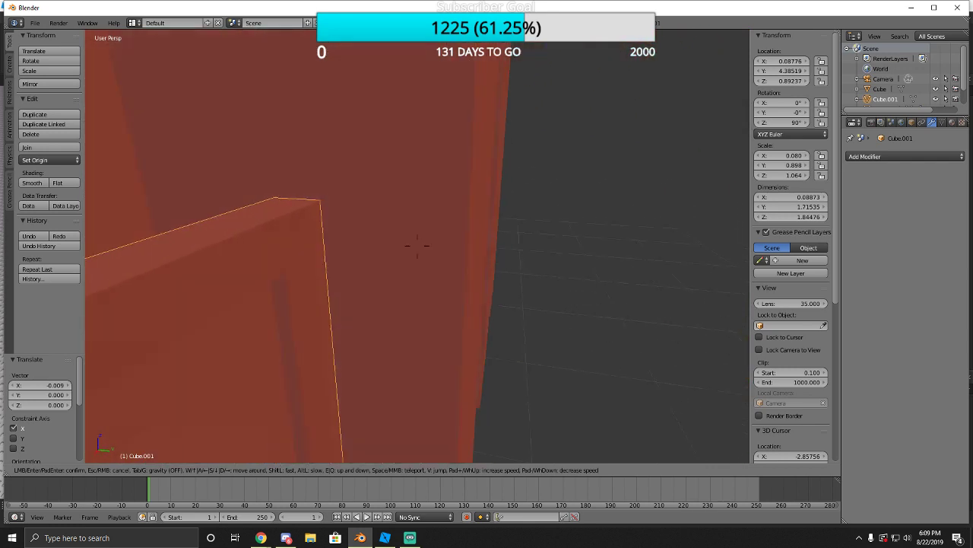
pyautogui.click(417, 245)
pyautogui.moveTo(368, 426); pyautogui.dragTo(299, 409)
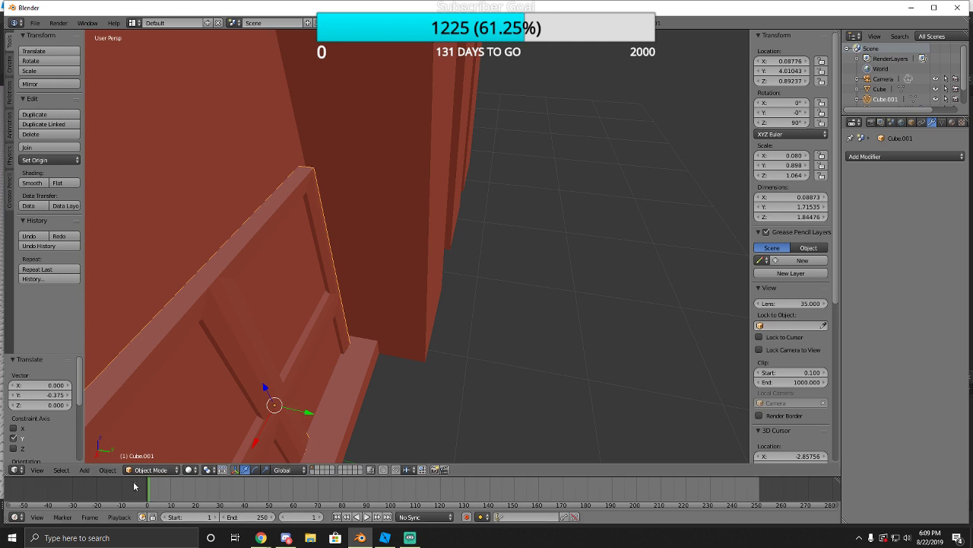
# Raise the door about 0.232 along Z so it clears the ledge at the wall's base.
pyautogui.hotkey('shift', 'f')
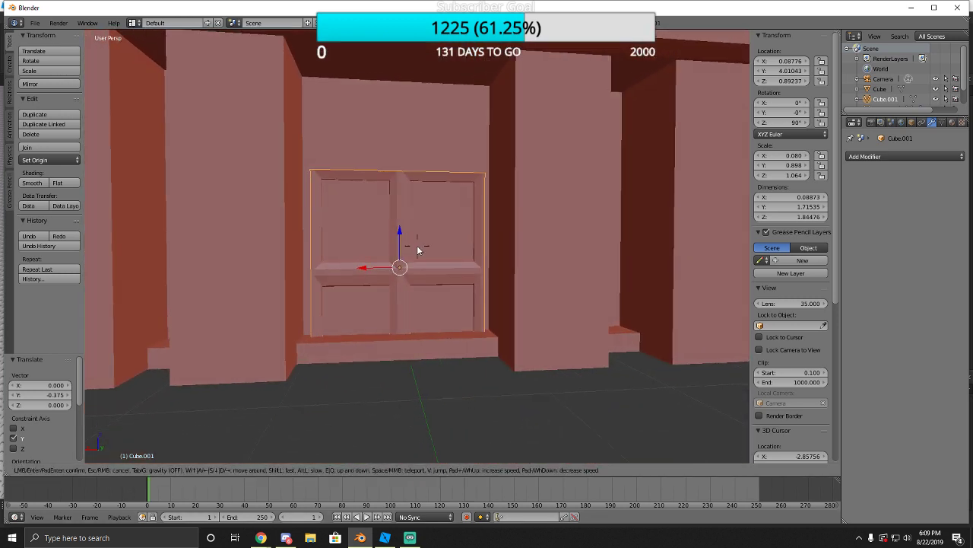
pyautogui.click(417, 247)
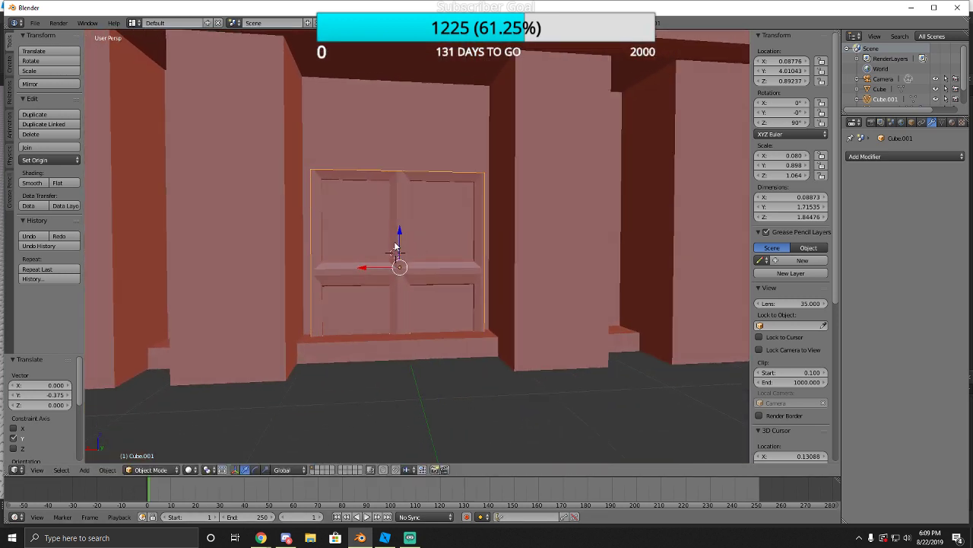
pyautogui.moveTo(399, 240); pyautogui.dragTo(395, 216)
# Select the small cylinder handle and move it freely by about X 0.626, Y -0.625, Z 2.001 towards the door.
pyautogui.hotkey('shift', 'f')
pyautogui.press('s')
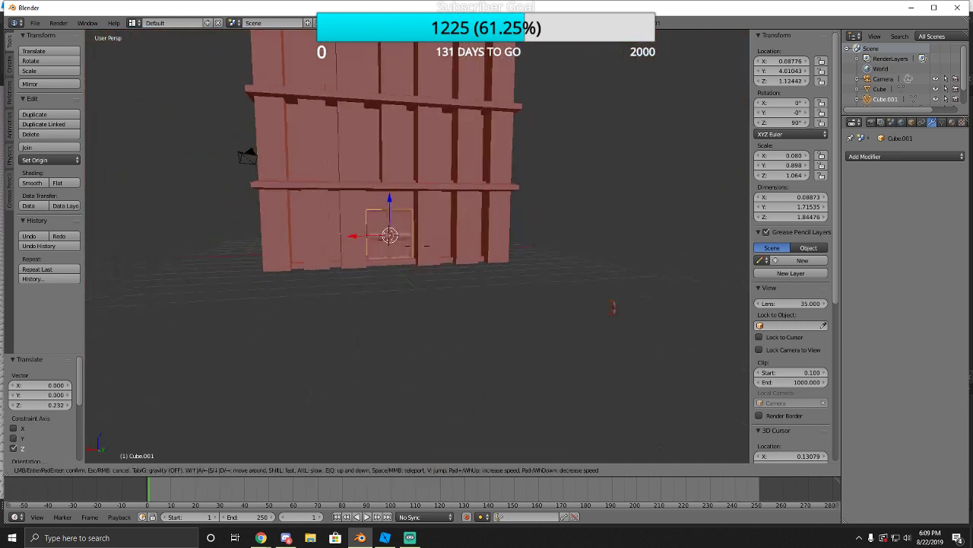
pyautogui.press('w')
pyautogui.click(417, 250)
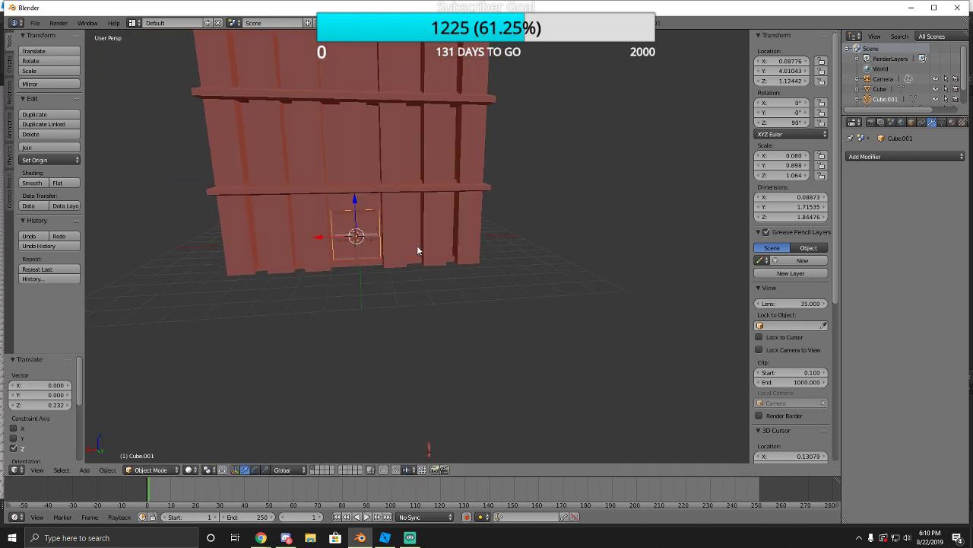
pyautogui.rightClick(428, 451)
pyautogui.press('g')
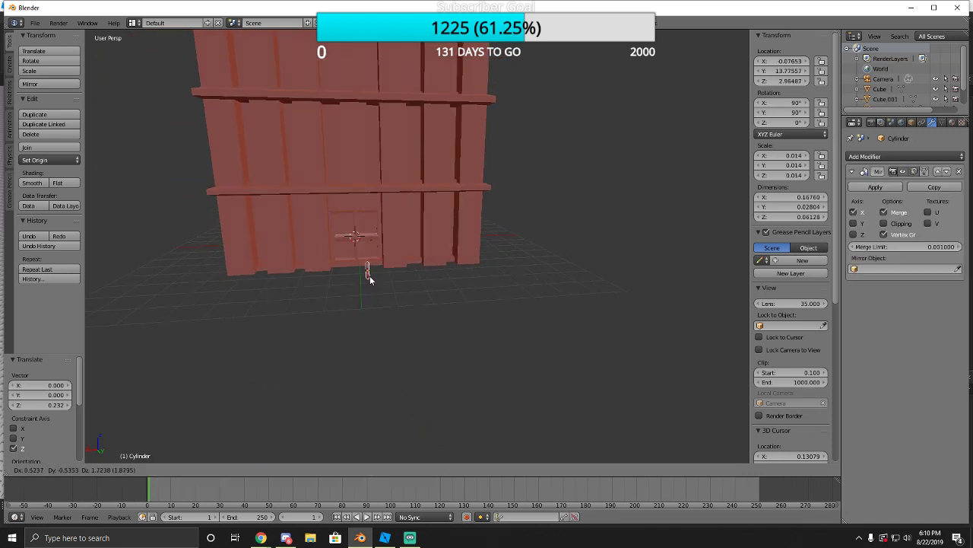
pyautogui.click(369, 279)
# Move the handle about 8.232 along negative Y, close to the building's front wall.
pyautogui.hotkey('shift', 'f')
pyautogui.press('w')
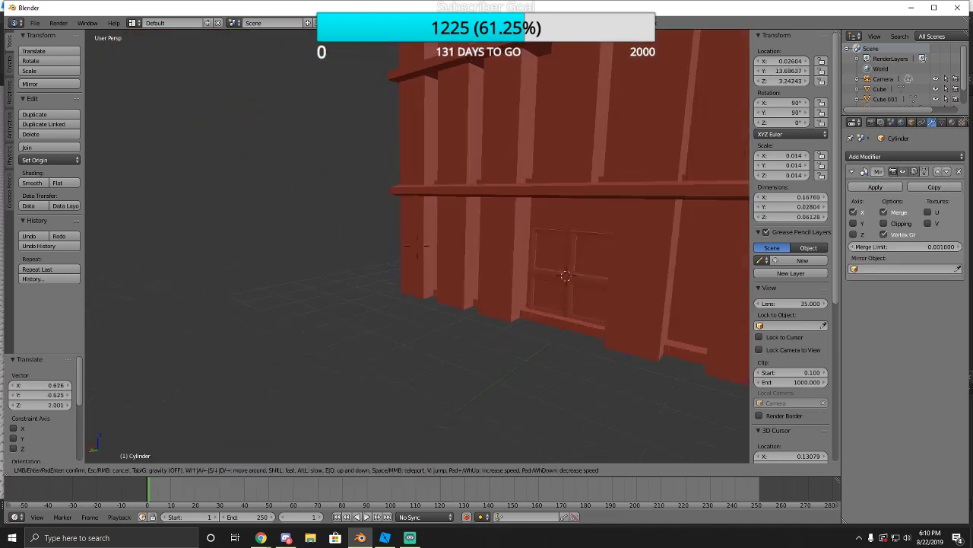
pyautogui.click(193, 202)
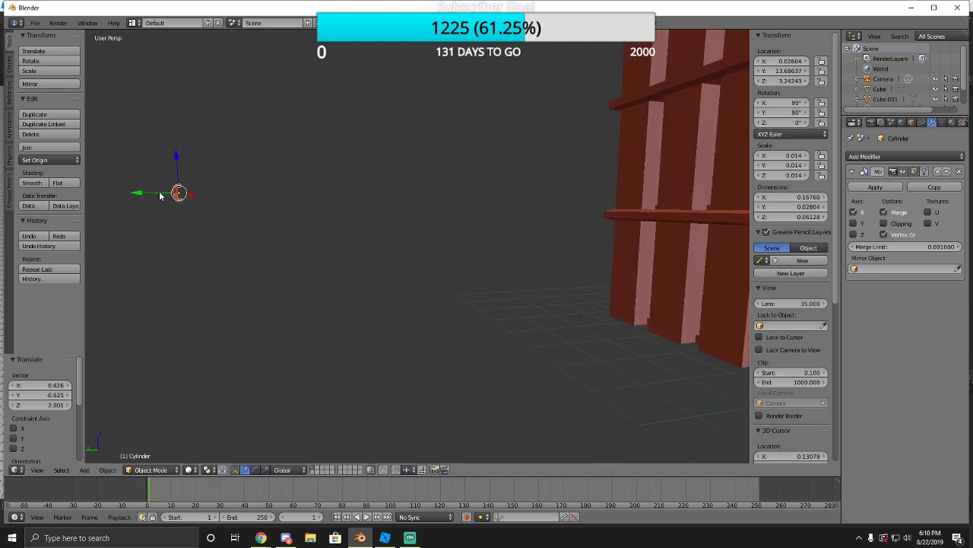
pyautogui.hotkey('shift', 'f')
pyautogui.click(417, 250)
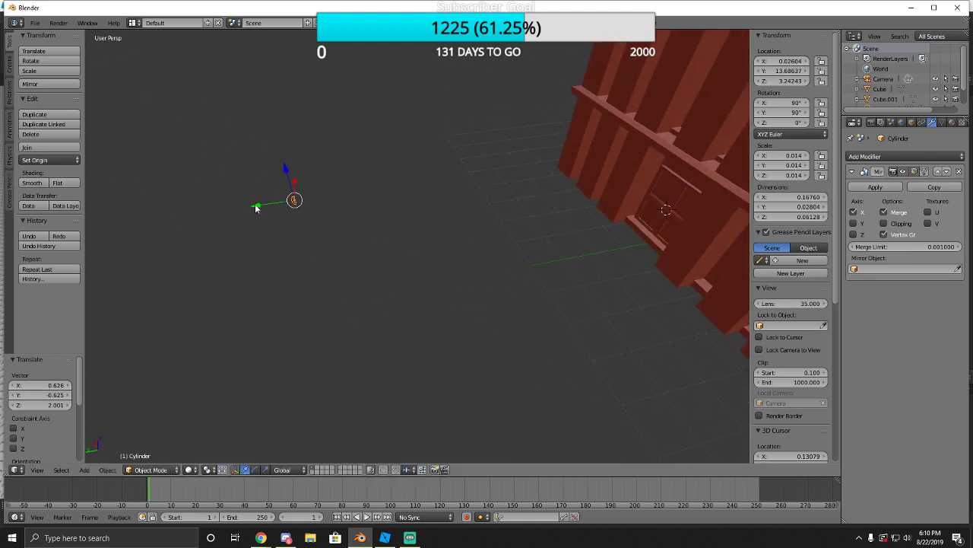
pyautogui.moveTo(257, 207); pyautogui.dragTo(607, 199)
# Lower the handle in front of the door to about Z 1.624 and shift it about 0.182 along negative X.
pyautogui.hotkey('shift', 'f')
pyautogui.press('w')
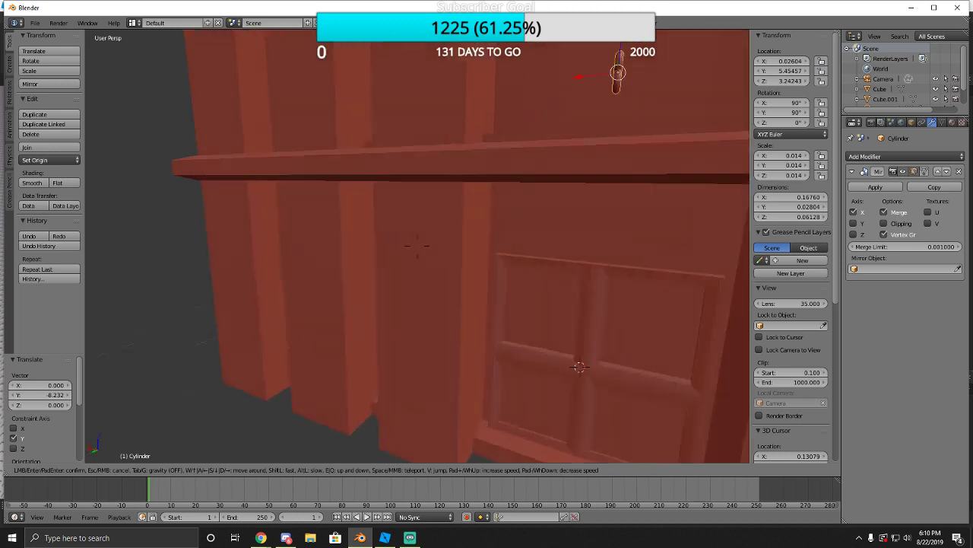
pyautogui.press('s')
pyautogui.click(417, 247)
pyautogui.moveTo(403, 170); pyautogui.dragTo(399, 381)
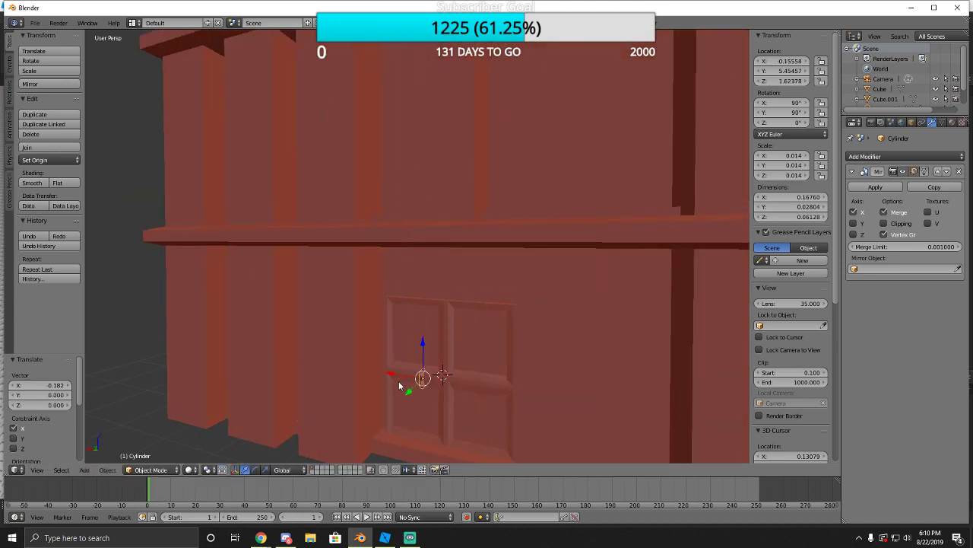
# Move the handle about 1.020 along negative Y towards the door's surface.
pyautogui.hotkey('shift', 'f')
pyautogui.press('w')
pyautogui.press('s')
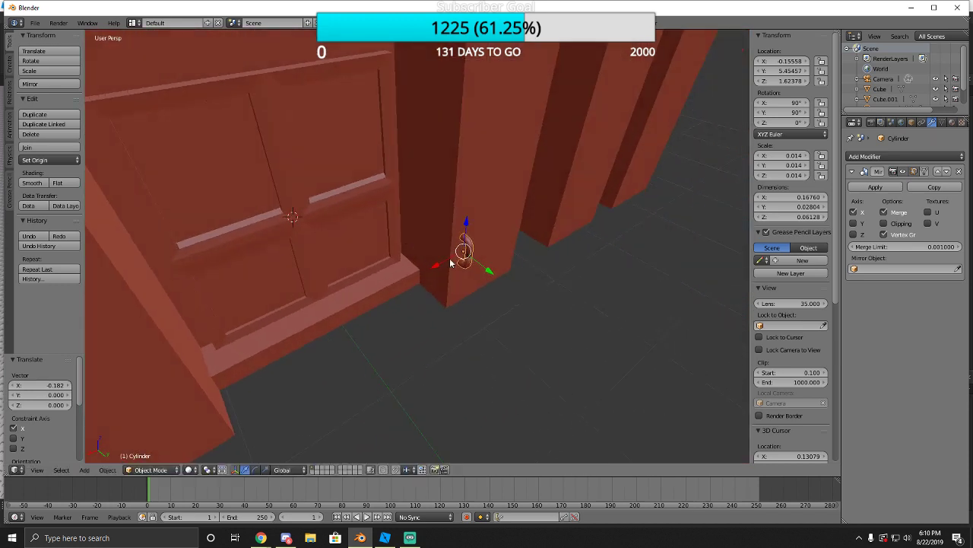
pyautogui.click(417, 246)
pyautogui.press('g')
pyautogui.press('y')
pyautogui.click(346, 217)
# Lower the handle to about Z 1.373 and shift it about 0.220 along X towards the door's centre.
pyautogui.press('g')
pyautogui.press('z')
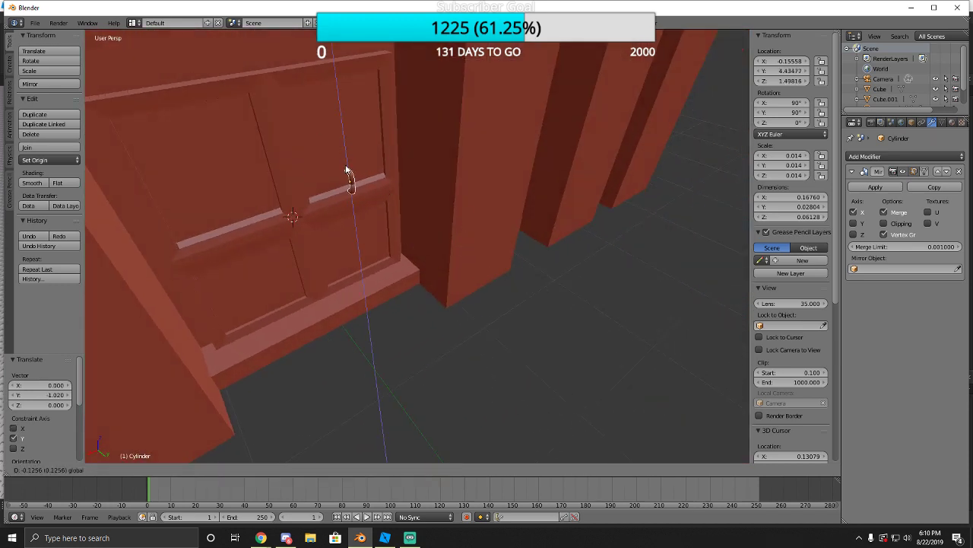
pyautogui.click(334, 214)
pyautogui.press('g')
pyautogui.press('x')
pyautogui.click(309, 218)
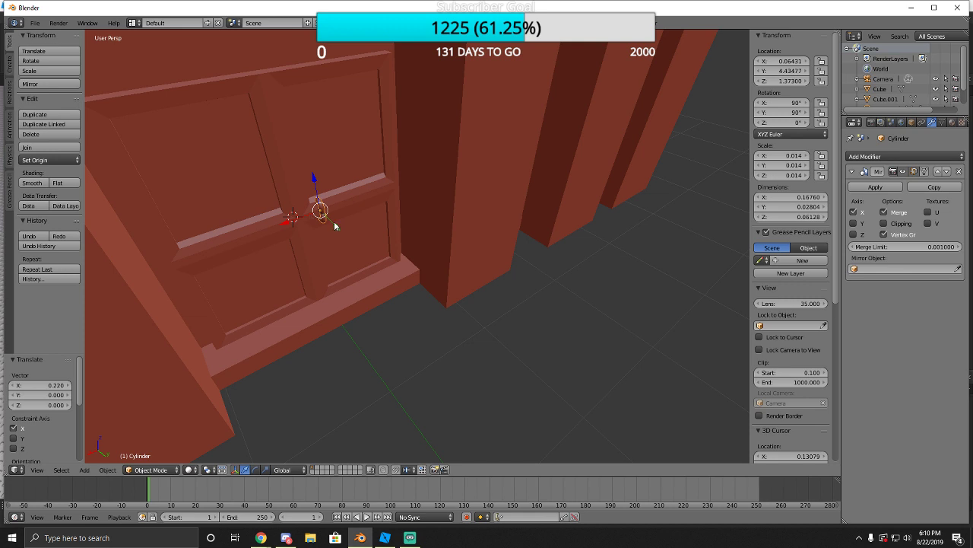
# Move the handle closer to the door at about Y 4.324 and lower it about 0.123 along Z.
pyautogui.press('g')
pyautogui.press('y')
pyautogui.click(329, 218)
pyautogui.press('g')
pyautogui.press('z')
pyautogui.click(327, 221)
# Reposition the handle freely beside the door's central post at about X -0.046, Z 1.255.
pyautogui.hotkey('shift', 'f')
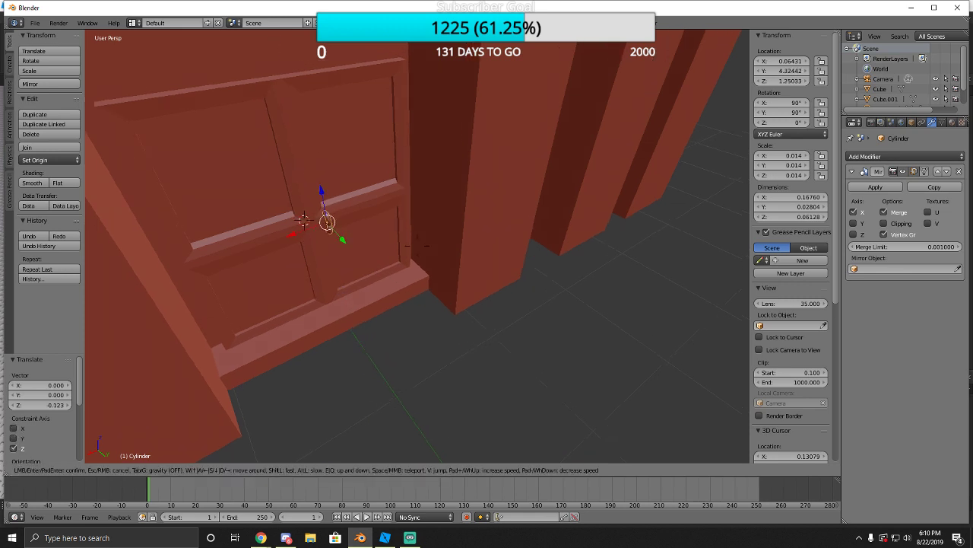
pyautogui.press('w')
pyautogui.click(417, 250)
pyautogui.press('g')
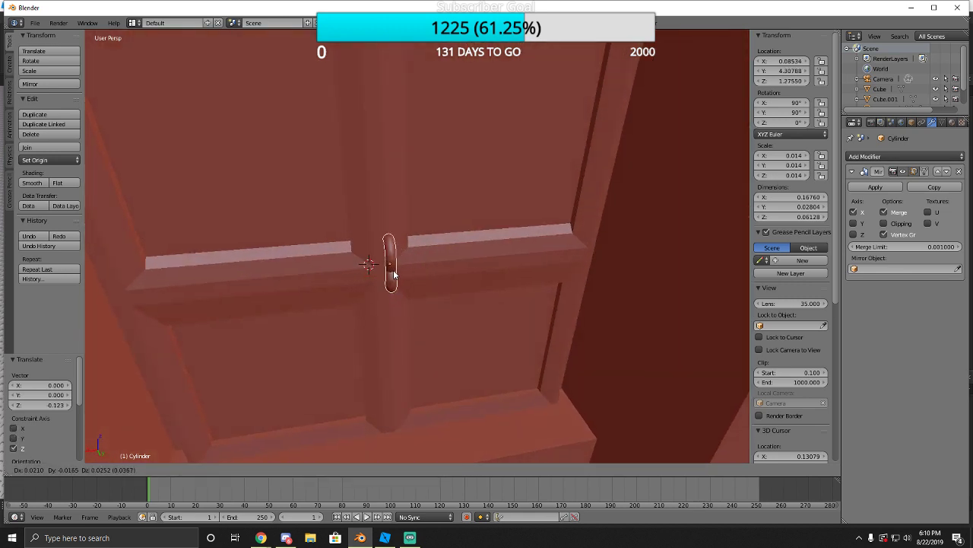
pyautogui.click(452, 293)
pyautogui.click(453, 294)
# Place the handle near the door's middle crossbar at about X -0.026, Y 4.168, Z 1.128.
pyautogui.press('g')
pyautogui.press('y')
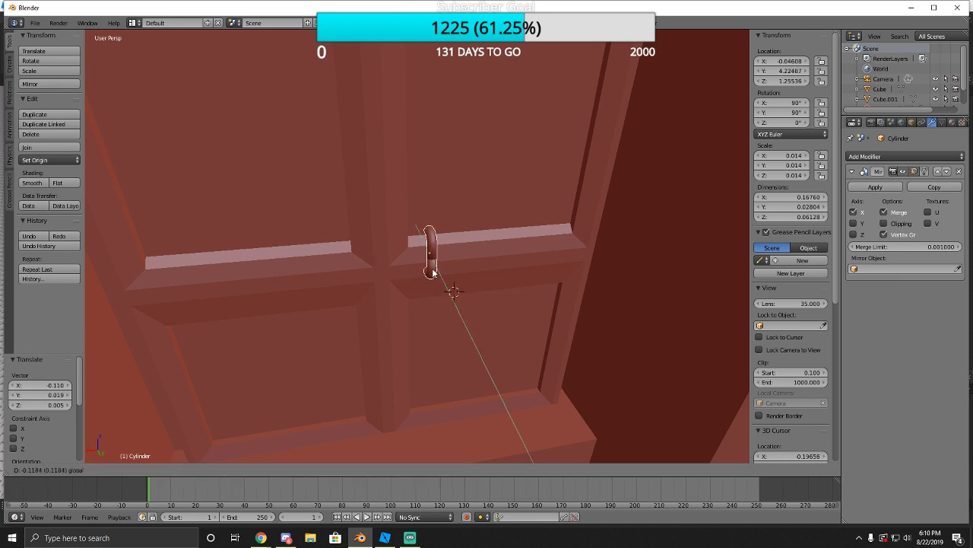
pyautogui.click(429, 263)
pyautogui.press('g')
pyautogui.press('z')
pyautogui.click(409, 278)
pyautogui.press('g')
pyautogui.press('x')
pyautogui.click(405, 279)
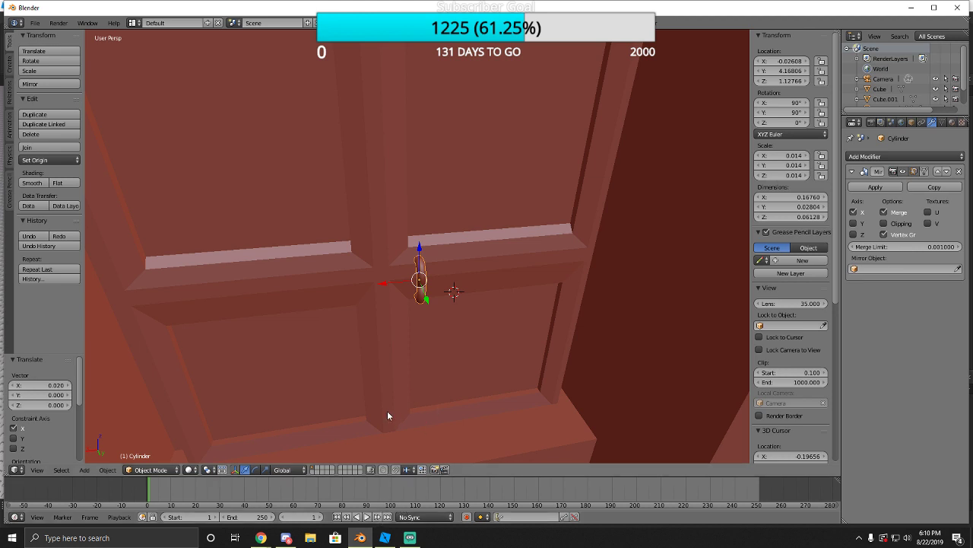
# Move the handle about 0.081 along negative Y towards the door and lower it about 0.029 along Z.
pyautogui.hotkey('shift', 'f')
pyautogui.click(420, 287)
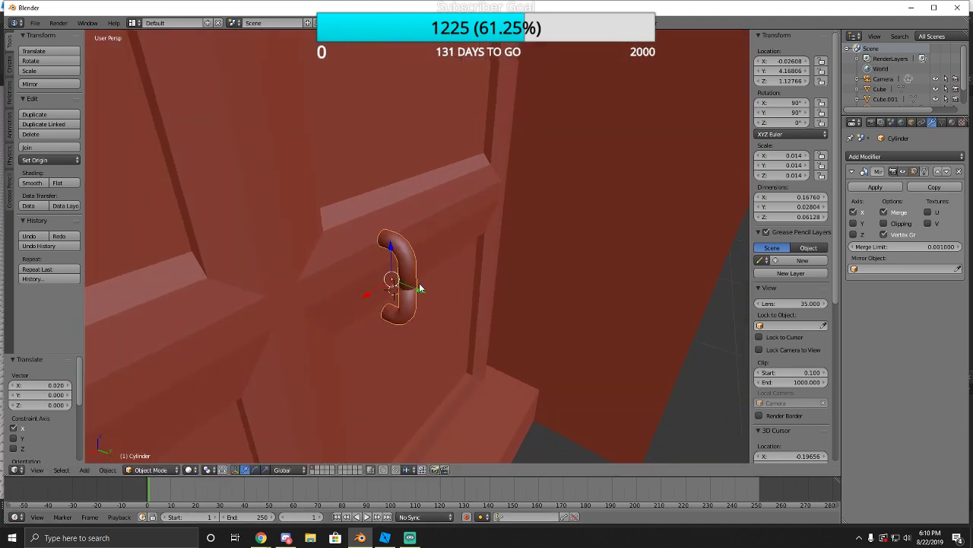
pyautogui.press('g')
pyautogui.press('z')
pyautogui.click(384, 289)
pyautogui.press('g')
pyautogui.press('z')
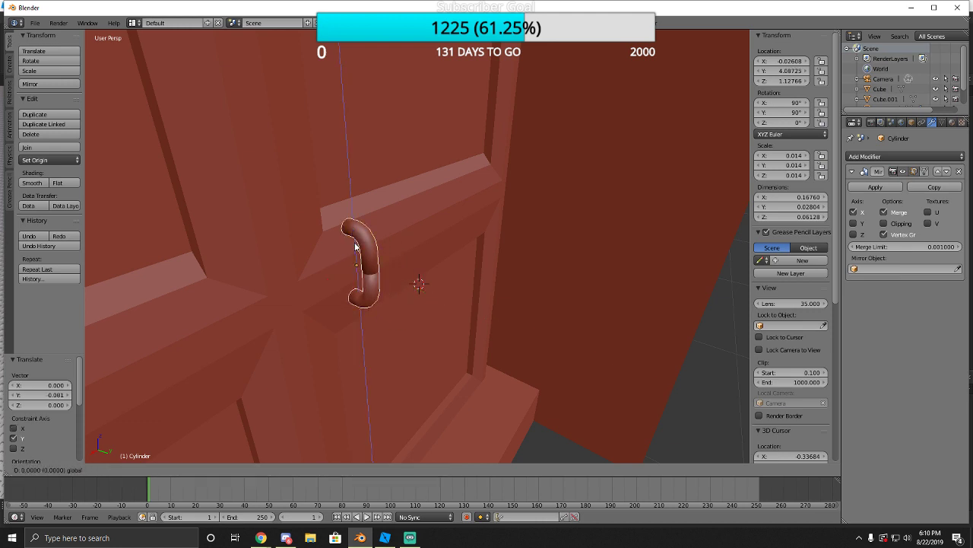
pyautogui.click(386, 290)
# Set the handle's ends against the door at about Y 4.029 and lower it to about Z 1.039.
pyautogui.press('g')
pyautogui.press('y')
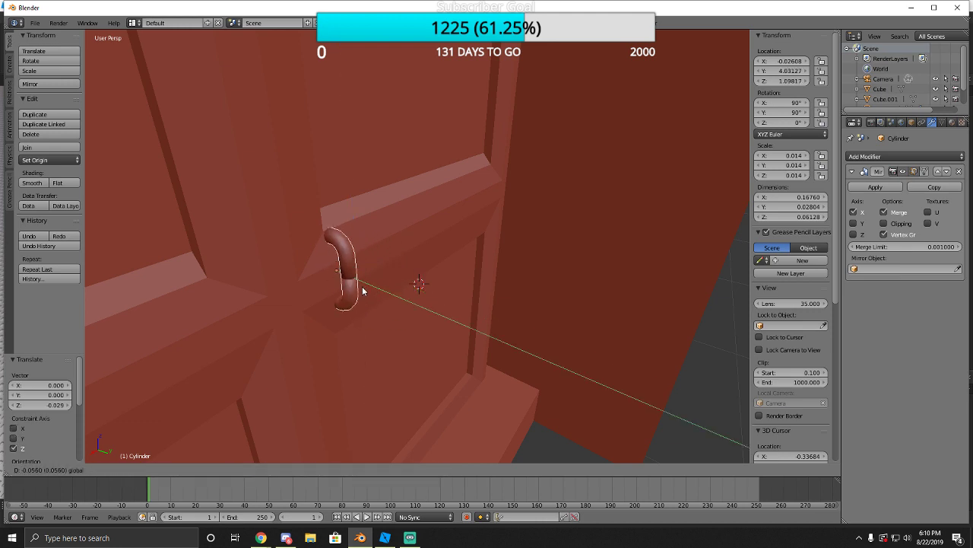
pyautogui.click(333, 267)
pyautogui.press('g')
pyautogui.press('z')
pyautogui.click(340, 279)
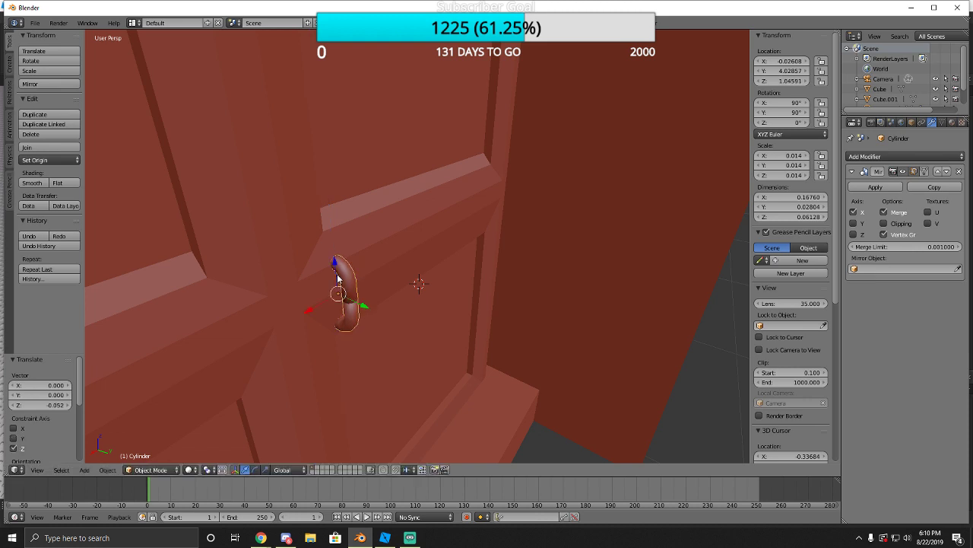
pyautogui.moveTo(333, 265); pyautogui.dragTo(334, 274)
pyautogui.click(338, 272)
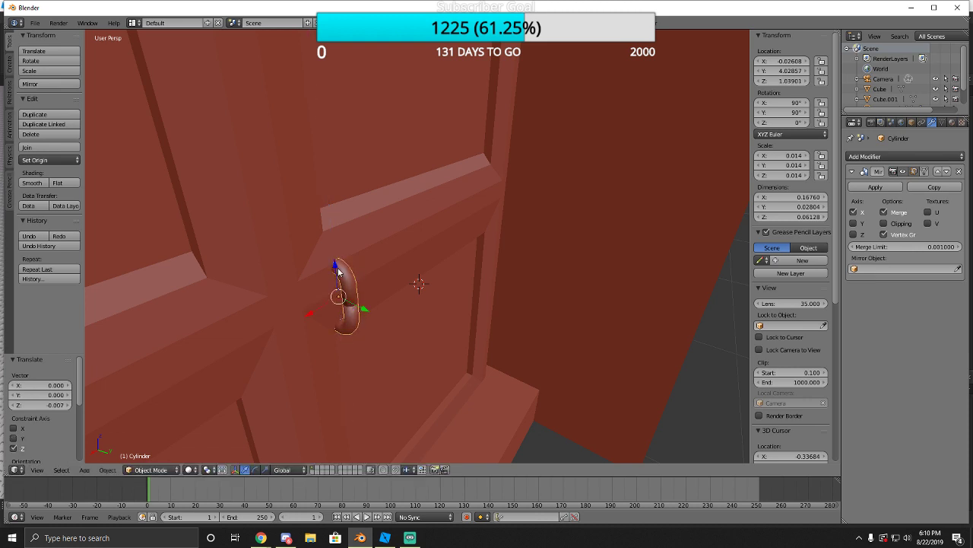
# Scale the handle down uniformly by about 0.868 and raise it slightly to about Z 1.042.
pyautogui.press('s')
pyautogui.click(354, 301)
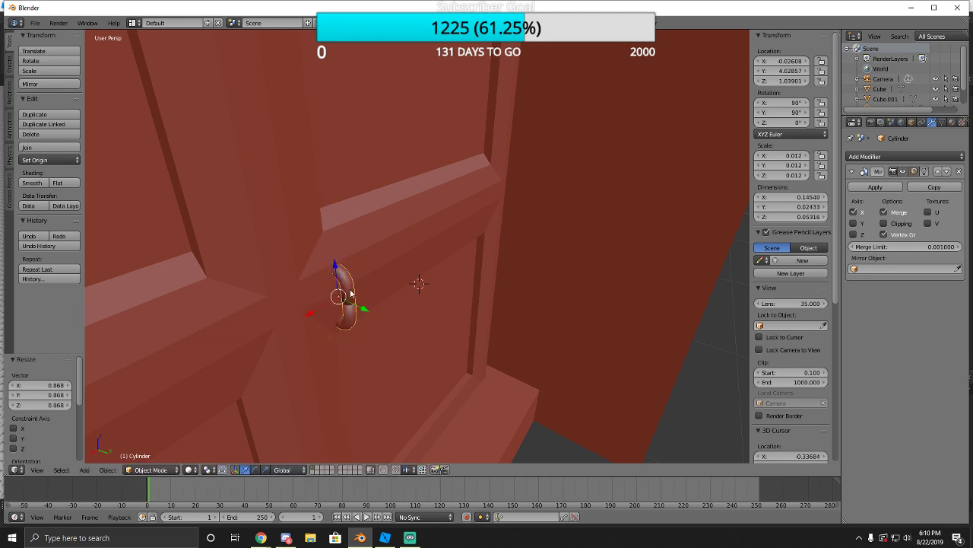
pyautogui.hotkey('shift', 'f')
pyautogui.press('s')
pyautogui.press('w')
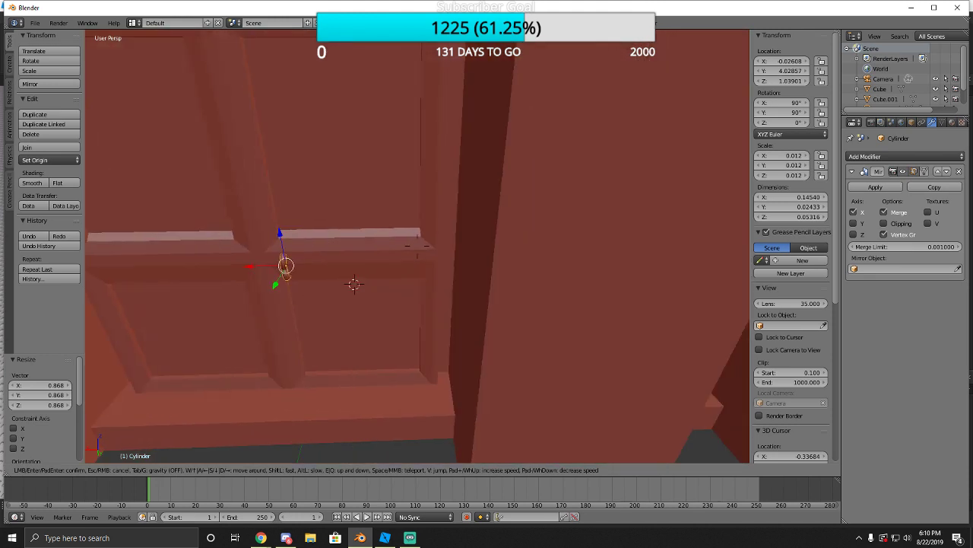
pyautogui.press('s')
pyautogui.click(419, 249)
pyautogui.press('g')
pyautogui.press('z')
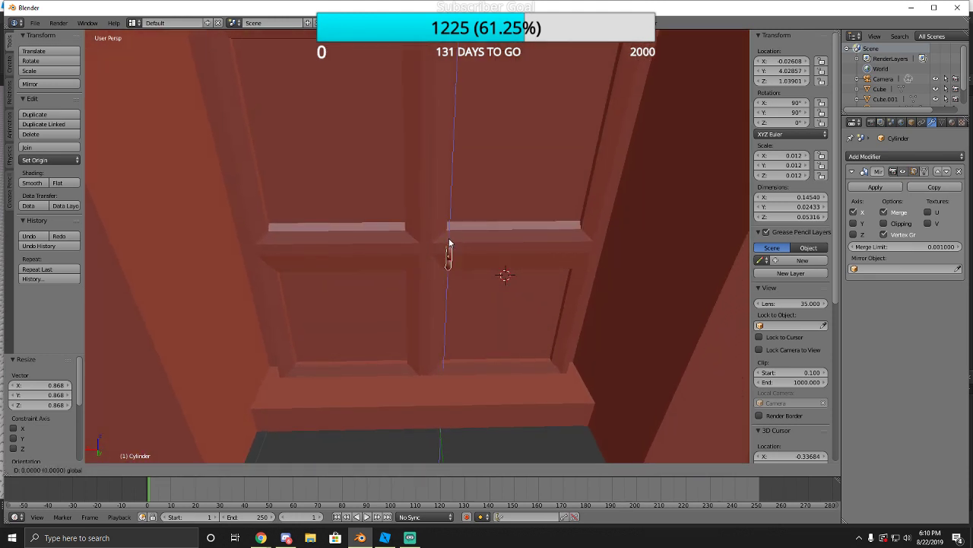
pyautogui.click(450, 244)
# Mark the handle's mesh vertices as sharp in Edit Mode, then return to Object Mode.
pyautogui.click(144, 469)
pyautogui.click(162, 445)
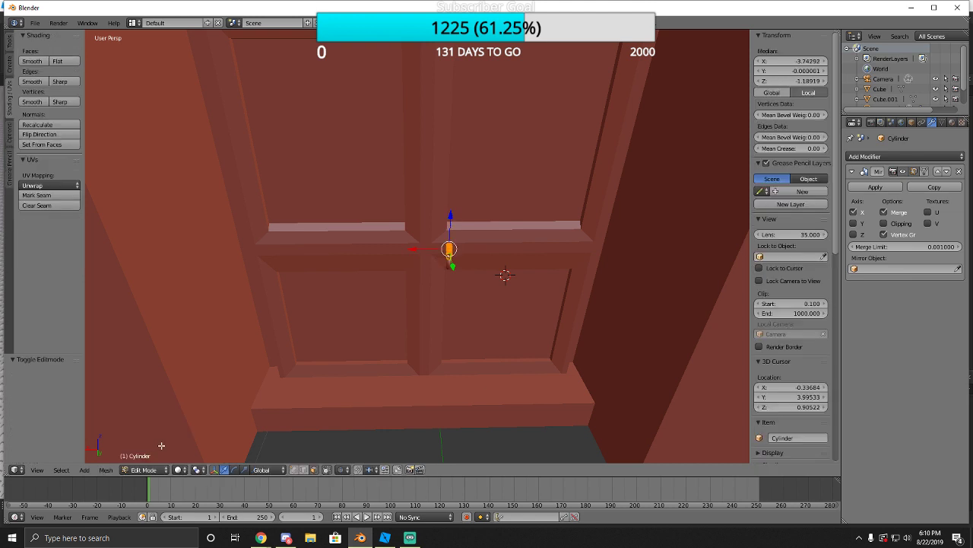
pyautogui.press('a')
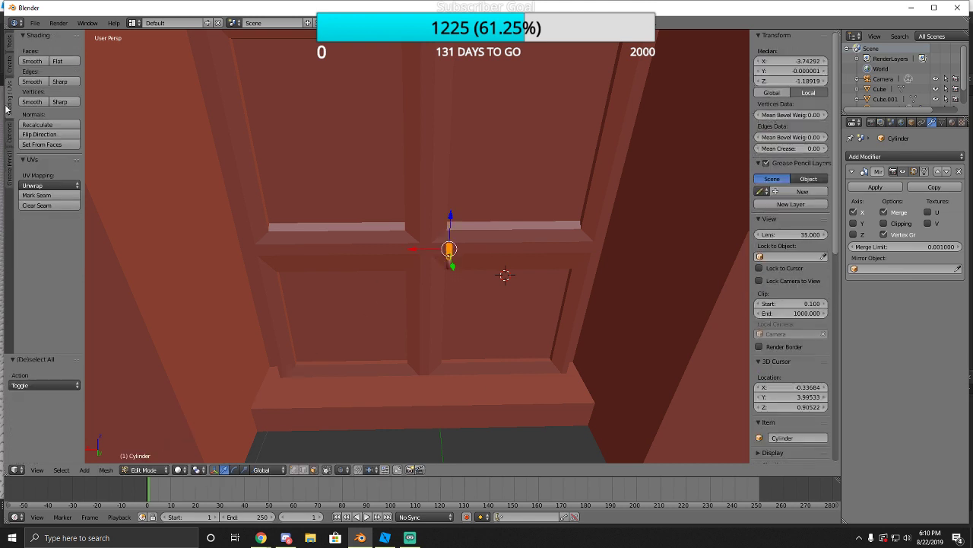
pyautogui.click(58, 61)
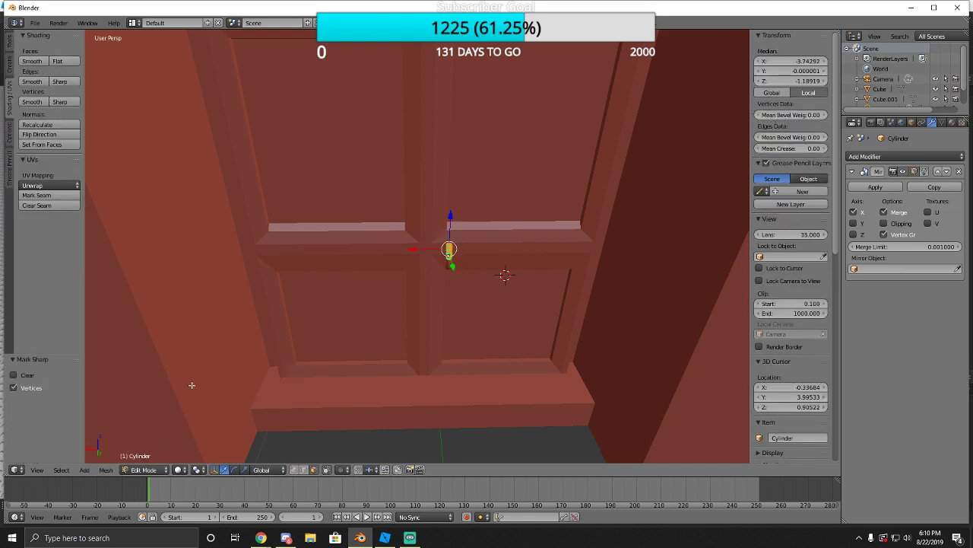
pyautogui.click(144, 469)
pyautogui.click(152, 456)
# Raise the door handle about 0.033 along Z to about Z 1.075.
pyautogui.hotkey('shift', 'f')
pyautogui.press('w')
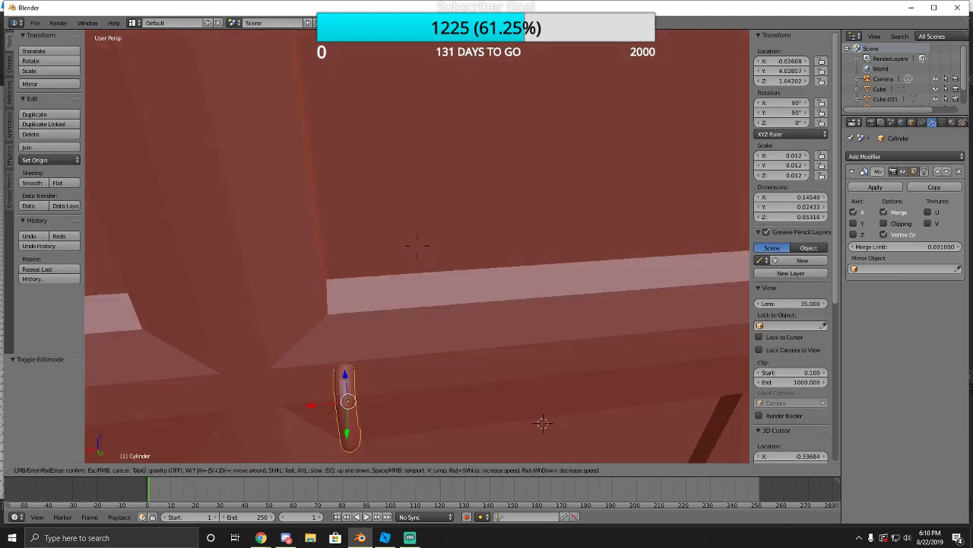
pyautogui.click(418, 246)
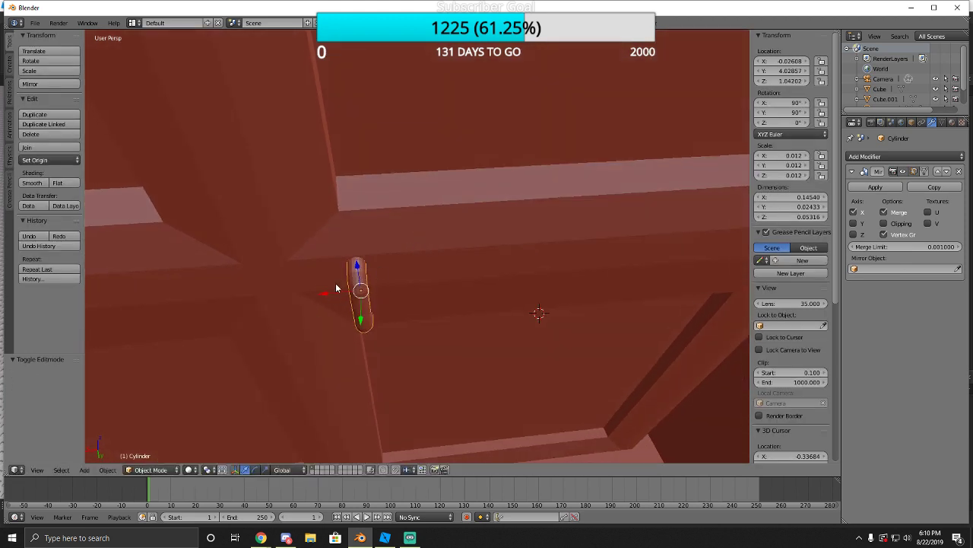
pyautogui.hotkey('shift', 'f')
pyautogui.press('s')
pyautogui.press('w')
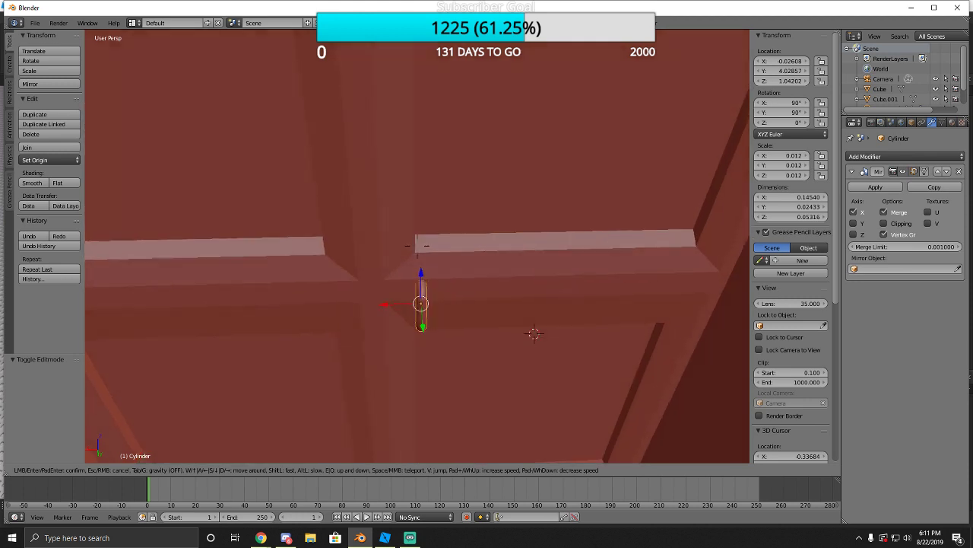
pyautogui.press('s')
pyautogui.click(434, 257)
pyautogui.press('g')
pyautogui.press('z')
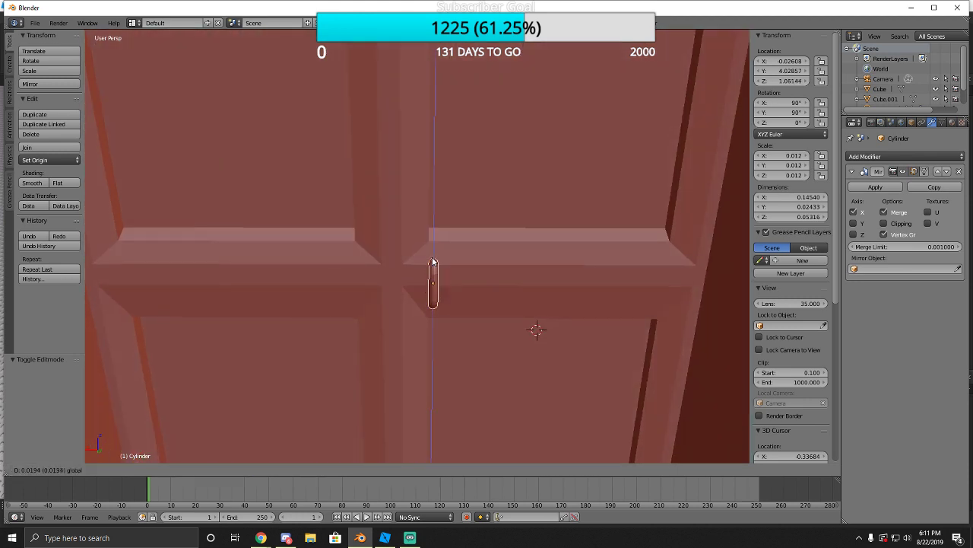
pyautogui.click(433, 259)
# Scale the handle up uniformly to about 0.251 long and lower it to about Z 1.062.
pyautogui.press('s')
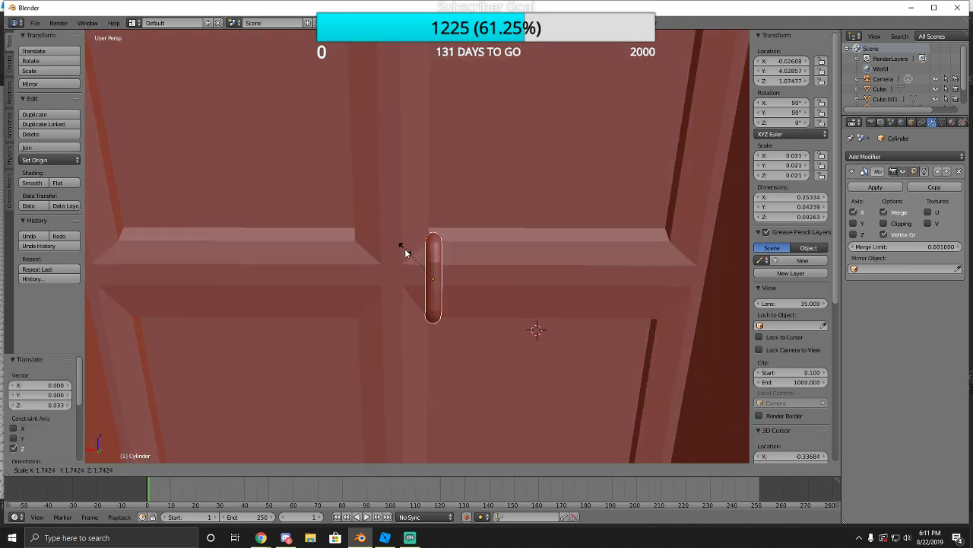
pyautogui.click(405, 251)
pyautogui.press('g')
pyautogui.press('z')
pyautogui.click(434, 248)
# Shift the handle about 0.049 along negative X and raise it to about Z 1.086.
pyautogui.press('g')
pyautogui.press('x')
pyautogui.click(424, 287)
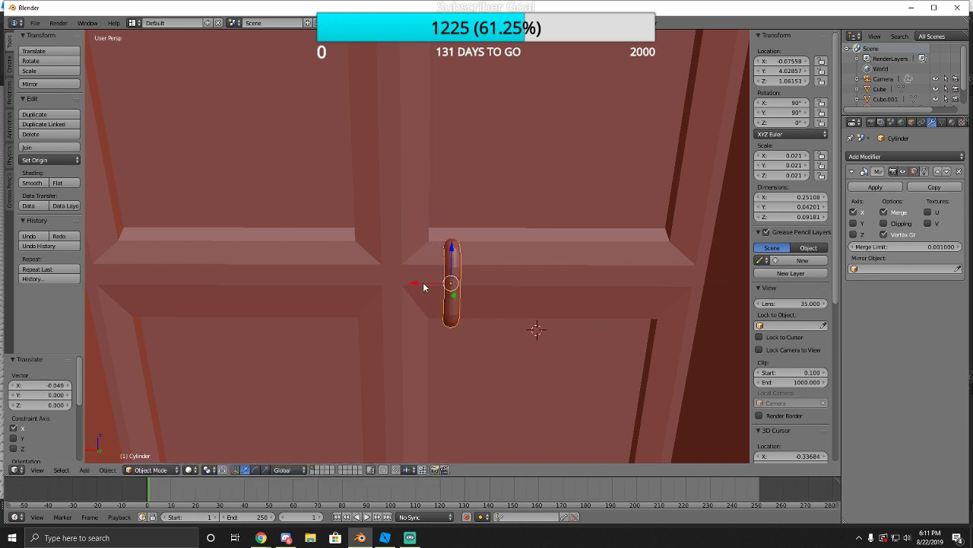
pyautogui.moveTo(424, 287); pyautogui.dragTo(397, 242, button='middle')
pyautogui.press('g')
pyautogui.press('z')
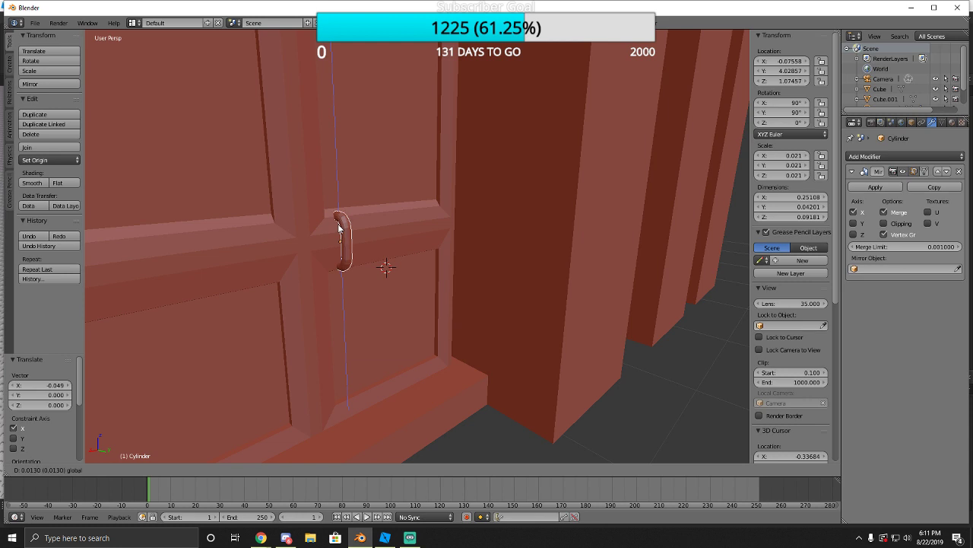
pyautogui.click(336, 226)
# Move the handle about 0.347 along X across the door's centre post to about X 0.271.
pyautogui.moveTo(331, 241); pyautogui.dragTo(243, 264)
pyautogui.hotkey('shift', 'f')
pyautogui.press('s')
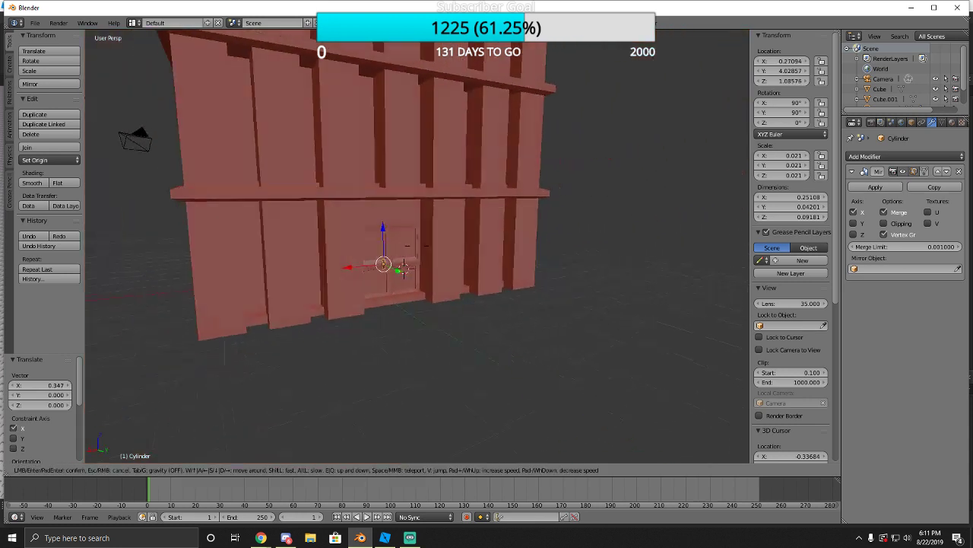
pyautogui.press('w')
pyautogui.click(418, 249)
# Delete the door handle, then undo the deletion.
pyautogui.press('w')
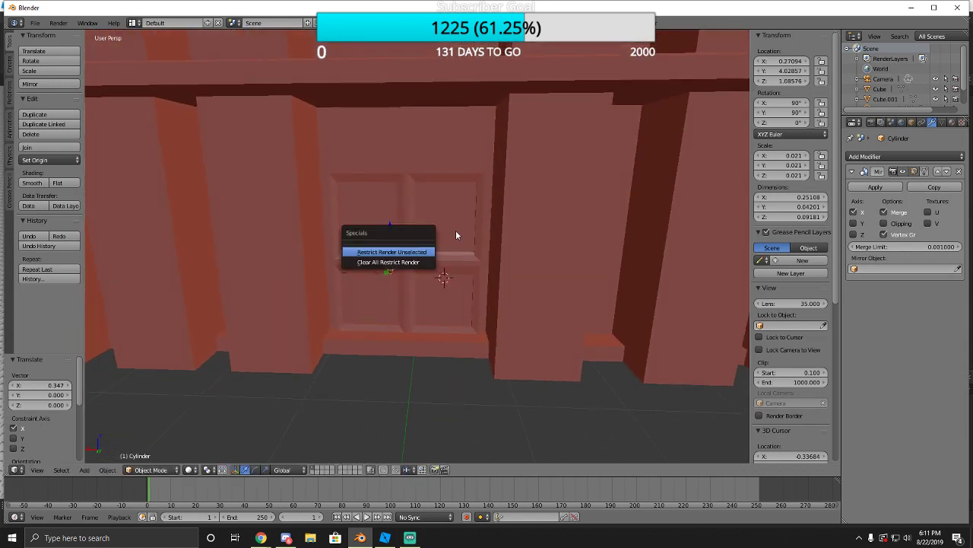
pyautogui.click(394, 314)
pyautogui.press('x')
pyautogui.click(391, 266)
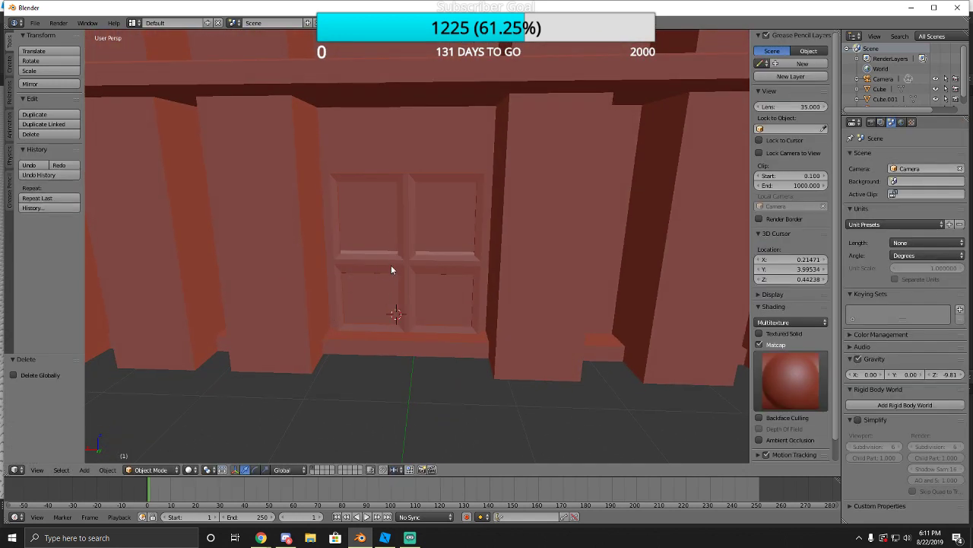
pyautogui.hotkey('ctrl', 'z')
# Try to duplicate the handle onto the other half of the door.
pyautogui.hotkey('shift', 'd')
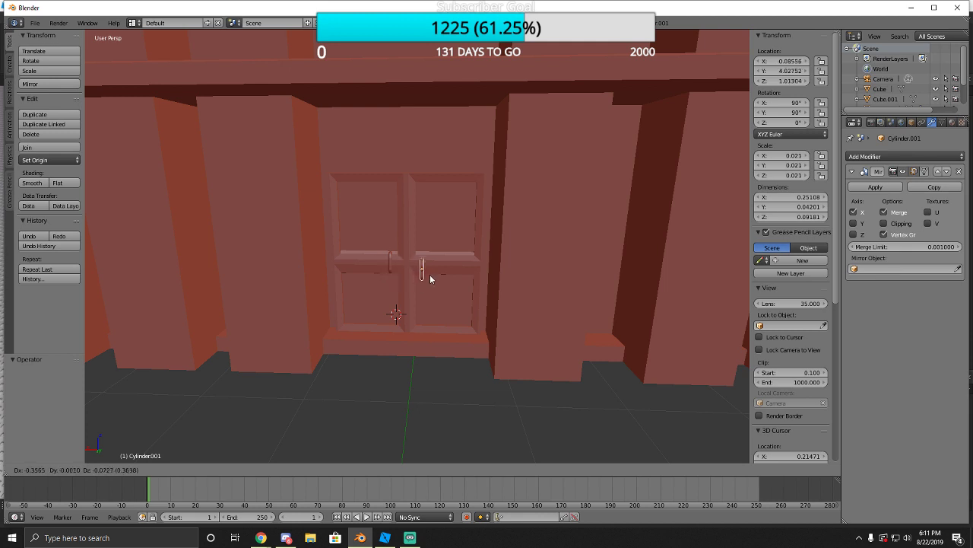
pyautogui.click(427, 275)
pyautogui.hotkey('shift', 'f')
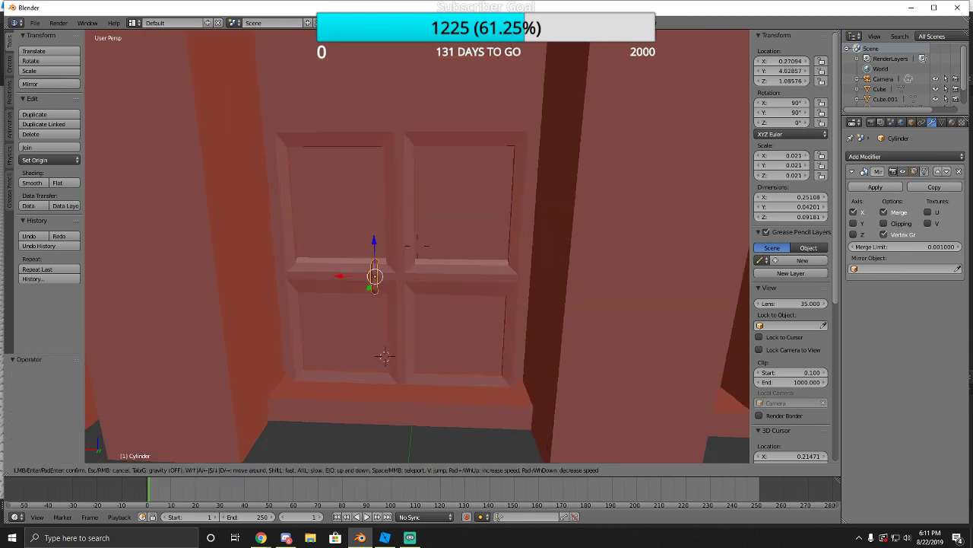
pyautogui.click(416, 245)
# Examine the building's full front from a distance and select the building.
pyautogui.press('a')
pyautogui.hotkey('shift', 'f')
pyautogui.press('s')
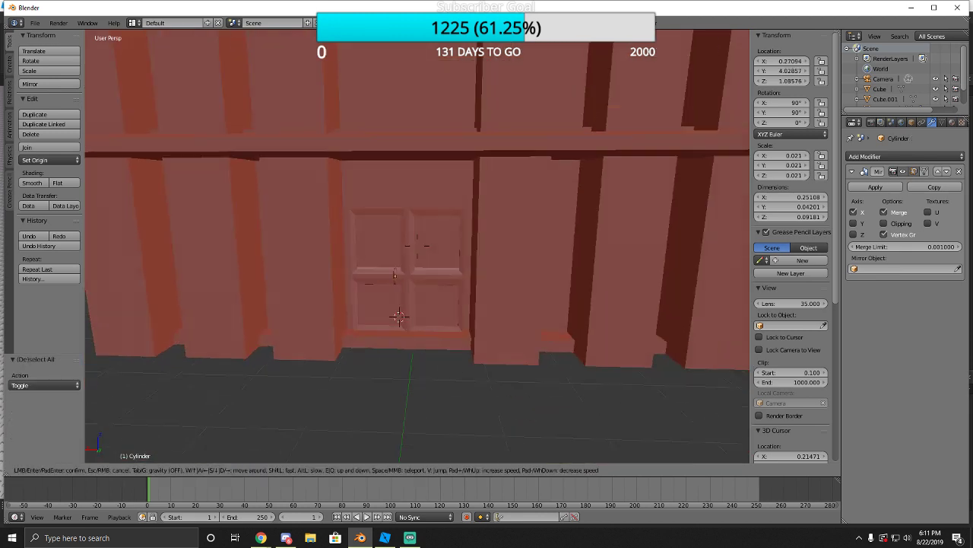
pyautogui.press('w')
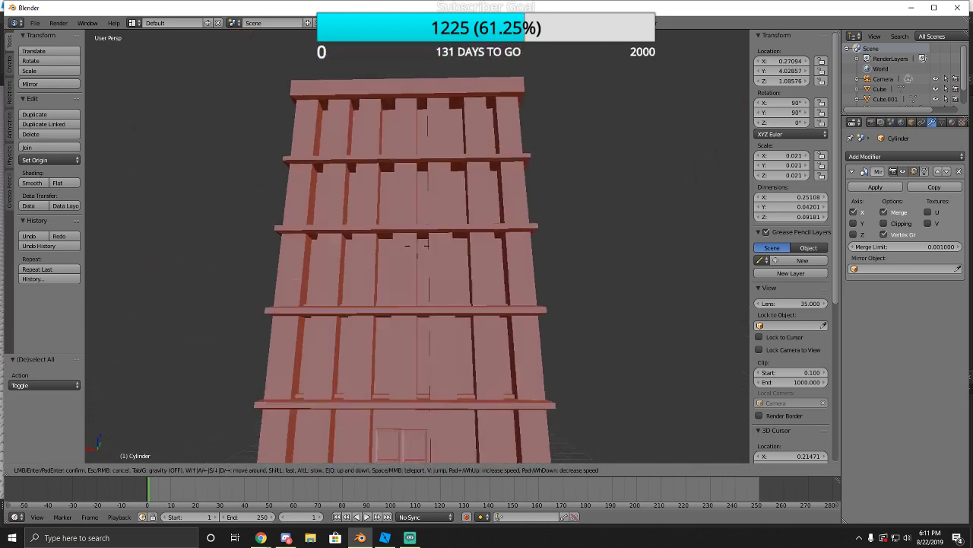
pyautogui.click(415, 266)
pyautogui.rightClick(415, 261)
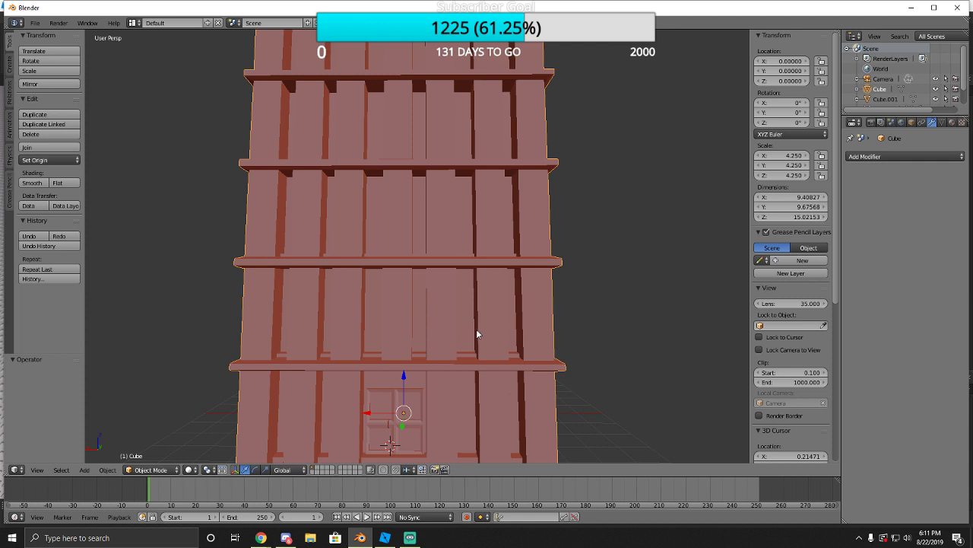
# Delete the handle cylinder from the front door.
pyautogui.hotkey('shift', 'f')
pyautogui.press('w')
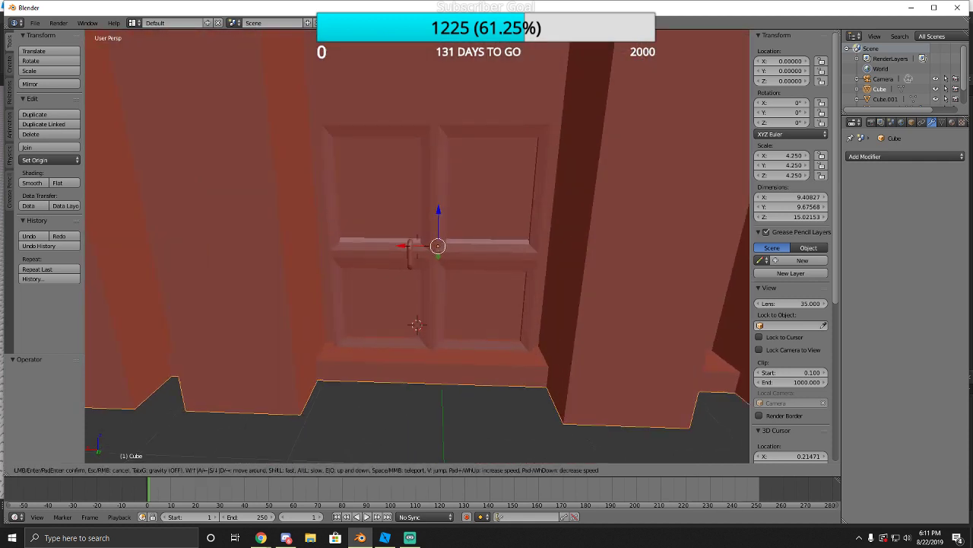
pyautogui.click(418, 250)
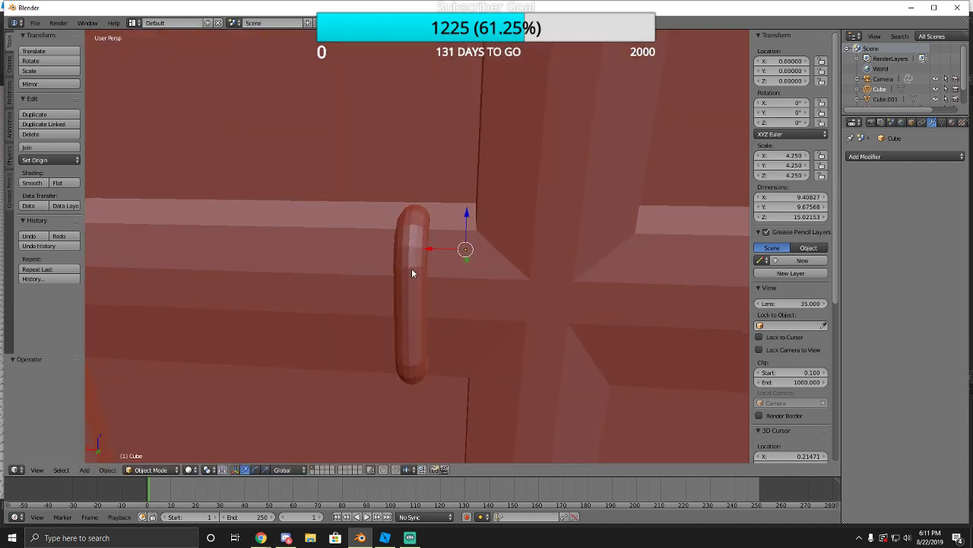
pyautogui.rightClick(400, 336)
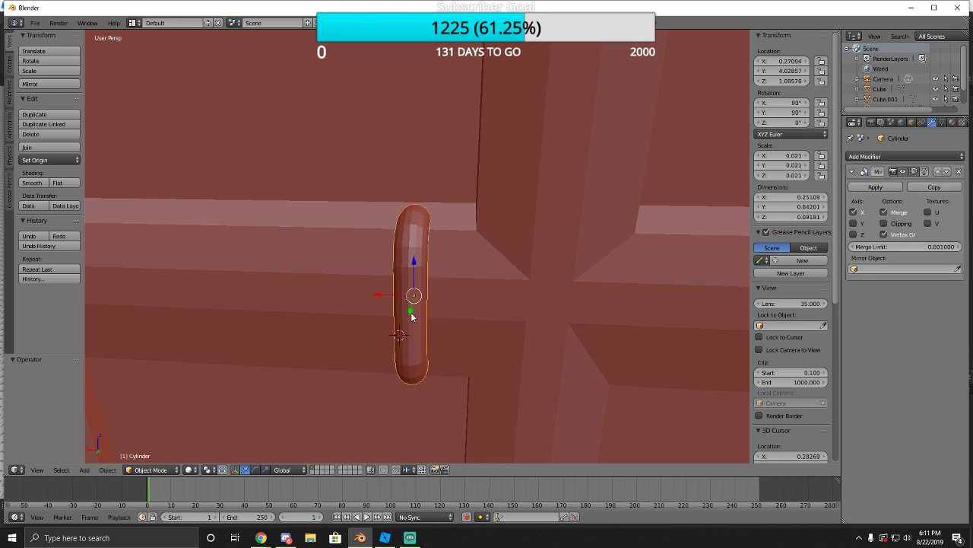
pyautogui.press('x')
pyautogui.click(404, 312)
# Examine the whole building in wireframe display, then return to solid display.
pyautogui.hotkey('shift', 'f')
pyautogui.press('s')
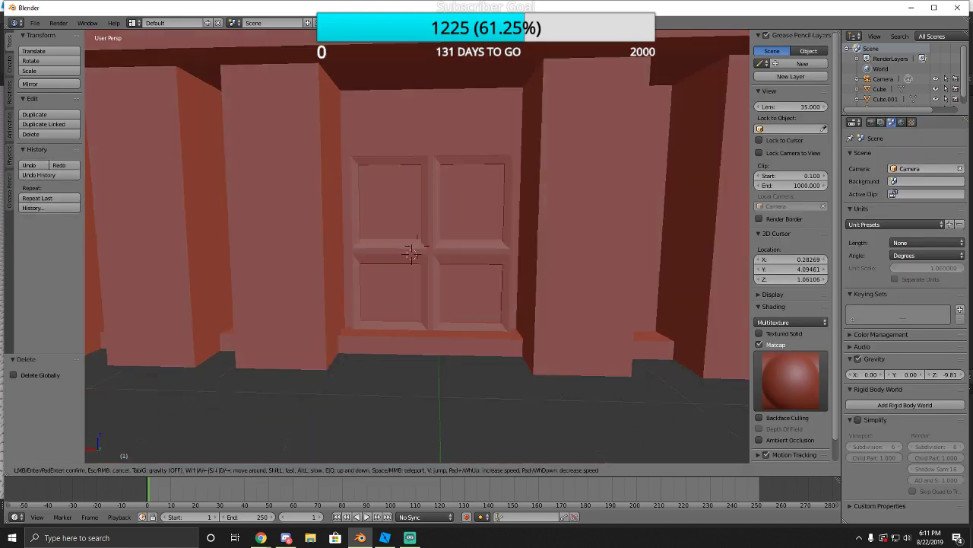
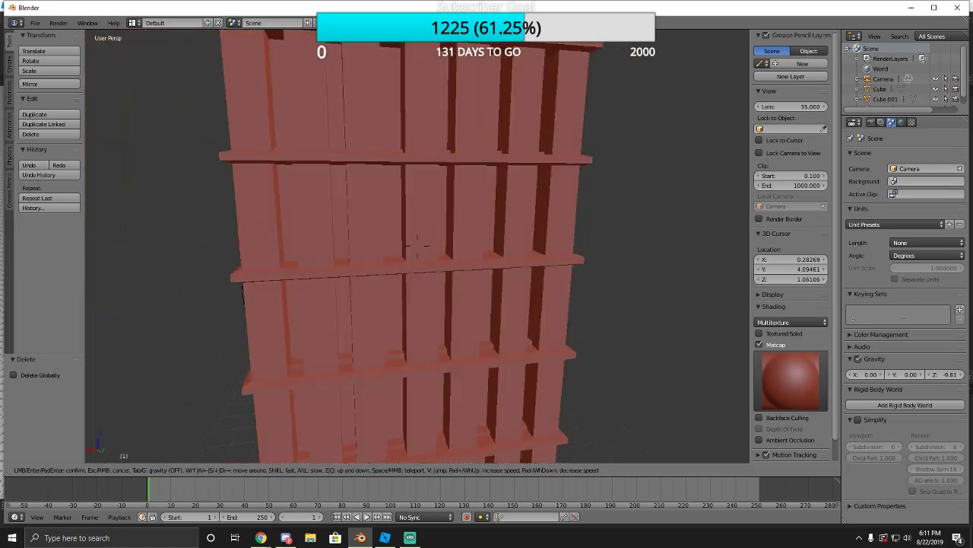
pyautogui.click(417, 246)
pyautogui.rightClick(382, 296)
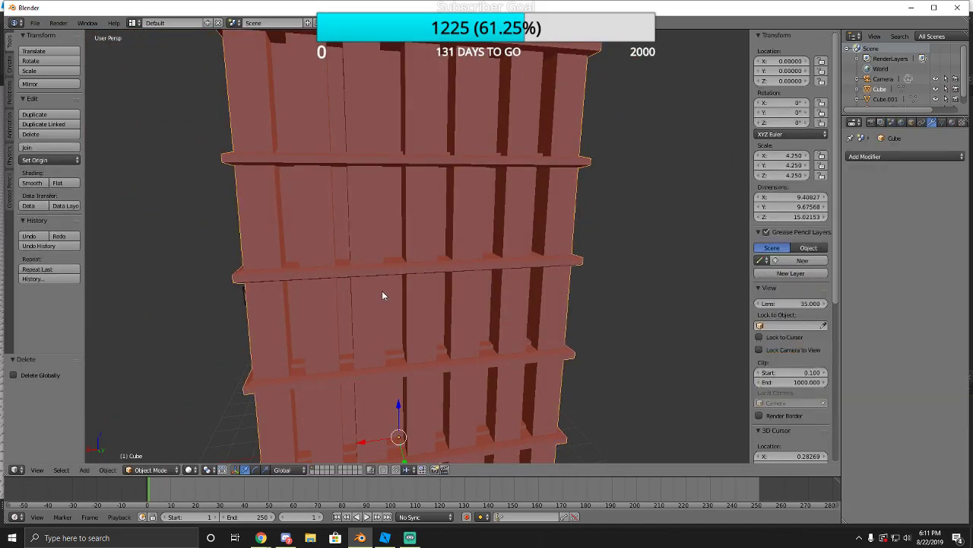
pyautogui.hotkey('shift', 'f')
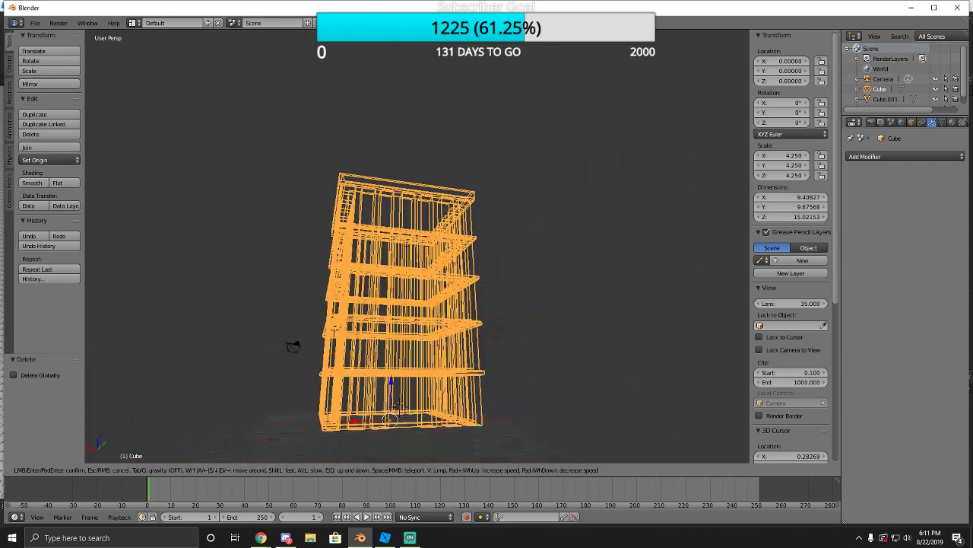
pyautogui.click(418, 250)
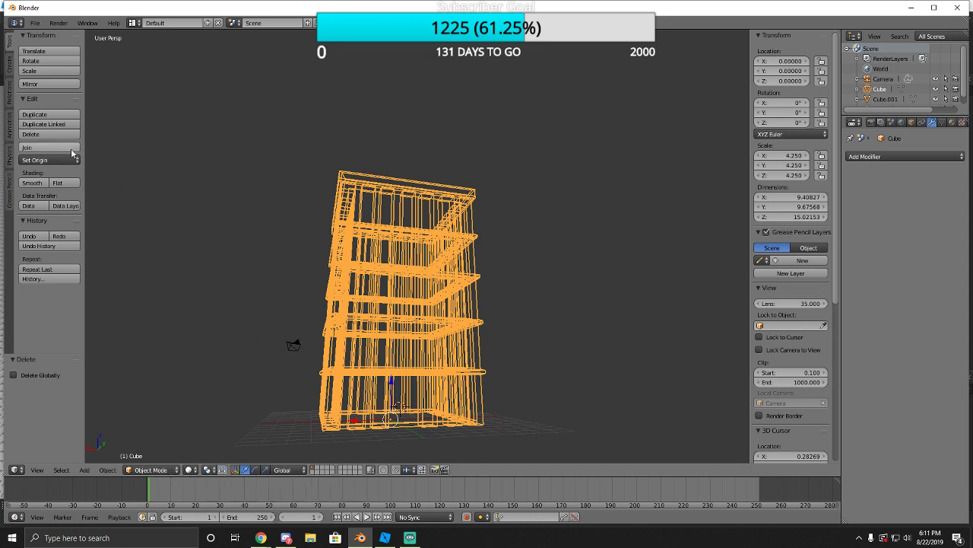
pyautogui.scroll(-1, 904, 92)
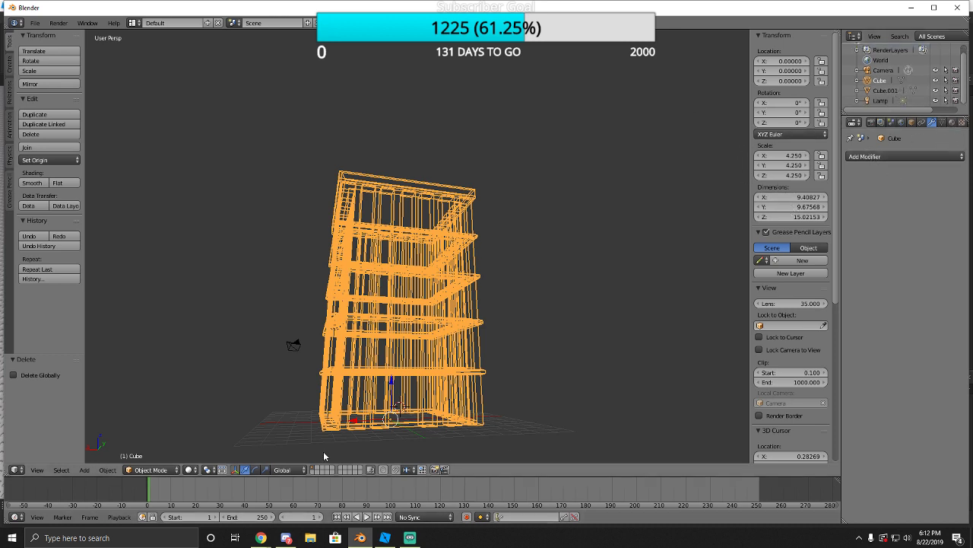
pyautogui.click(124, 471)
pyautogui.press('z')
# Deselect the building and examine its front from a distance and at the door.
pyautogui.scroll(8, 426, 251)
pyautogui.press('a')
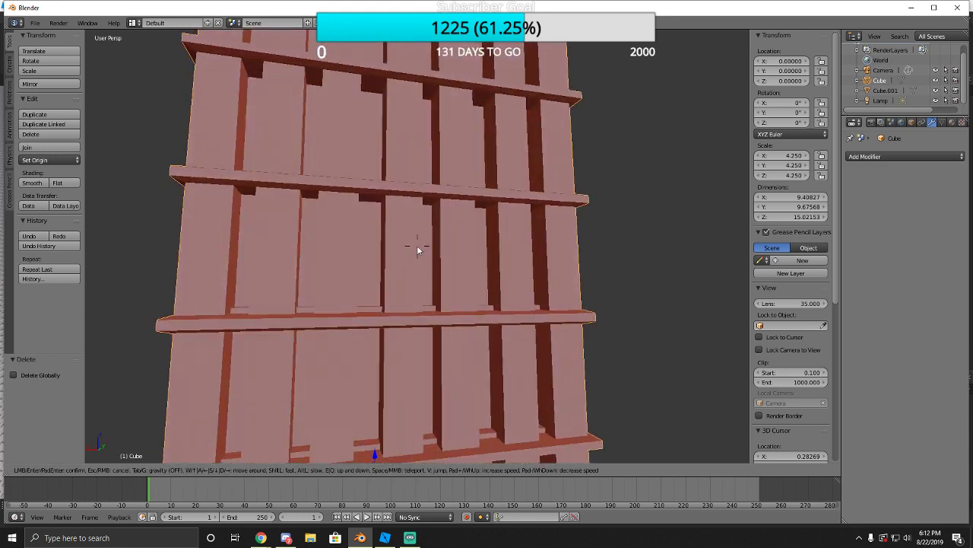
pyautogui.hotkey('shift', 'f')
pyautogui.press('s')
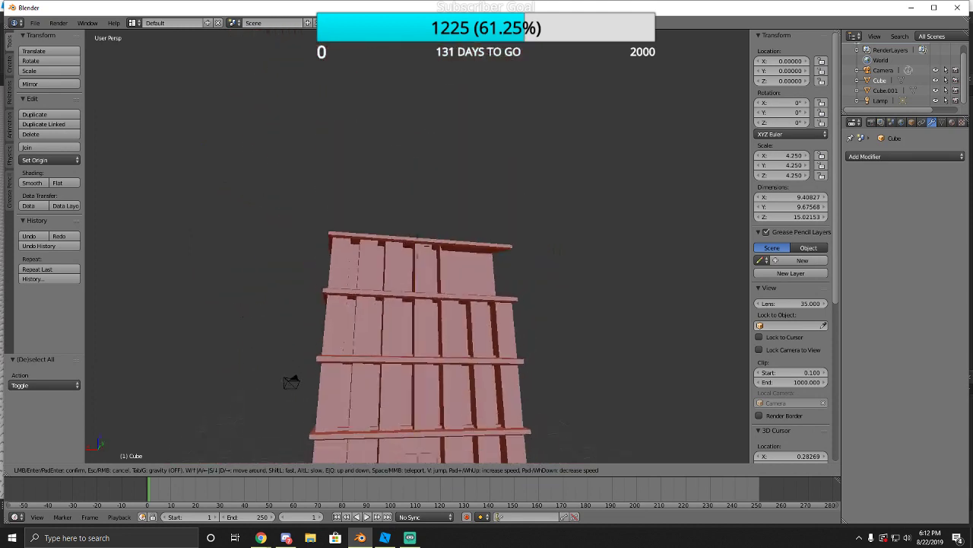
pyautogui.press('w')
pyautogui.press('s')
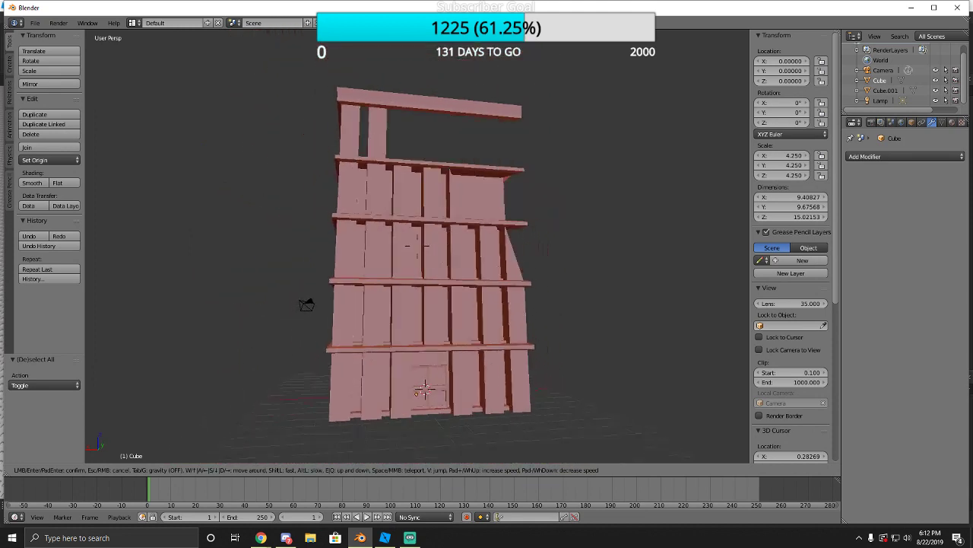
pyautogui.press('w')
pyautogui.click(417, 245)
# Restrict rendering of the unselected objects and select the front door.
pyautogui.press('w')
pyautogui.rightClick(419, 249)
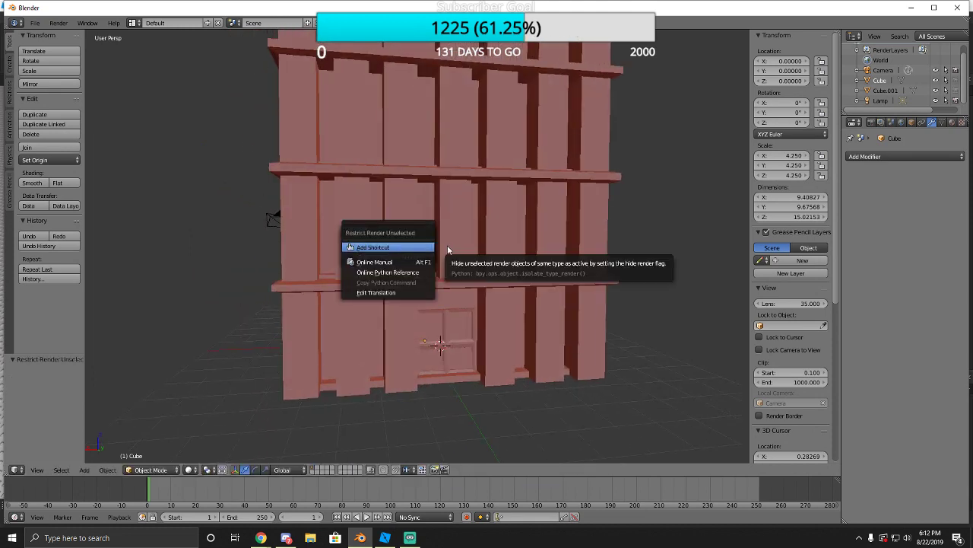
pyautogui.click(624, 242)
pyautogui.rightClick(563, 251)
pyautogui.rightClick(439, 344)
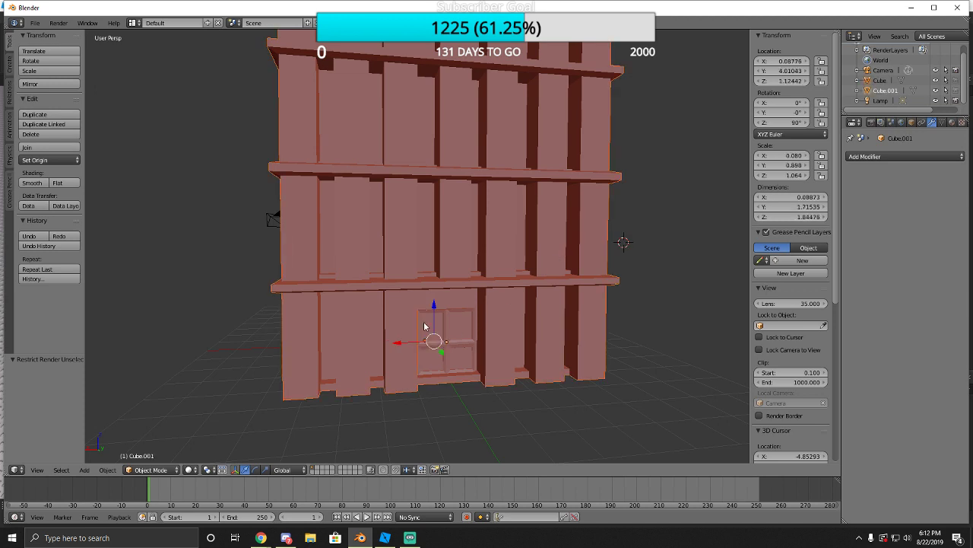
# Delete the camera beside the building.
pyautogui.press('a')
pyautogui.press('a')
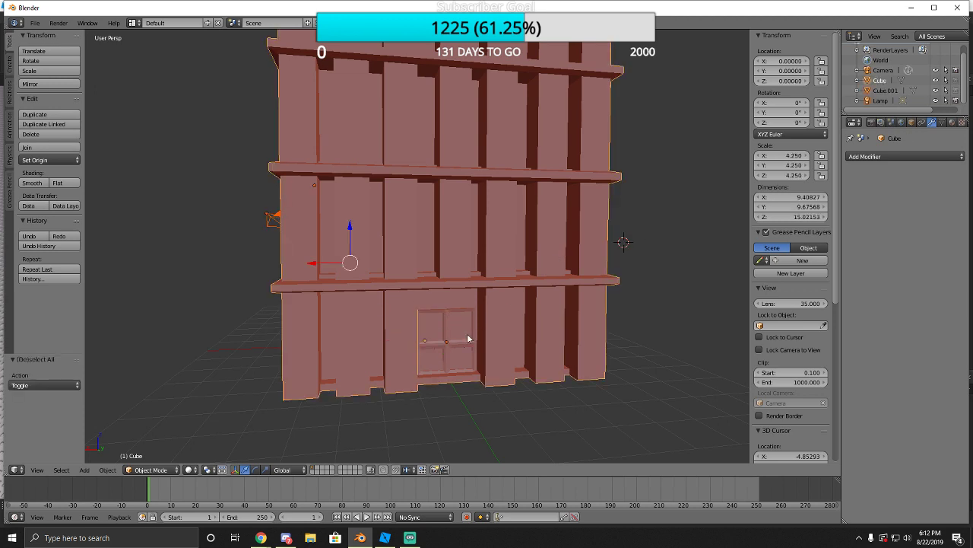
pyautogui.rightClick(271, 220)
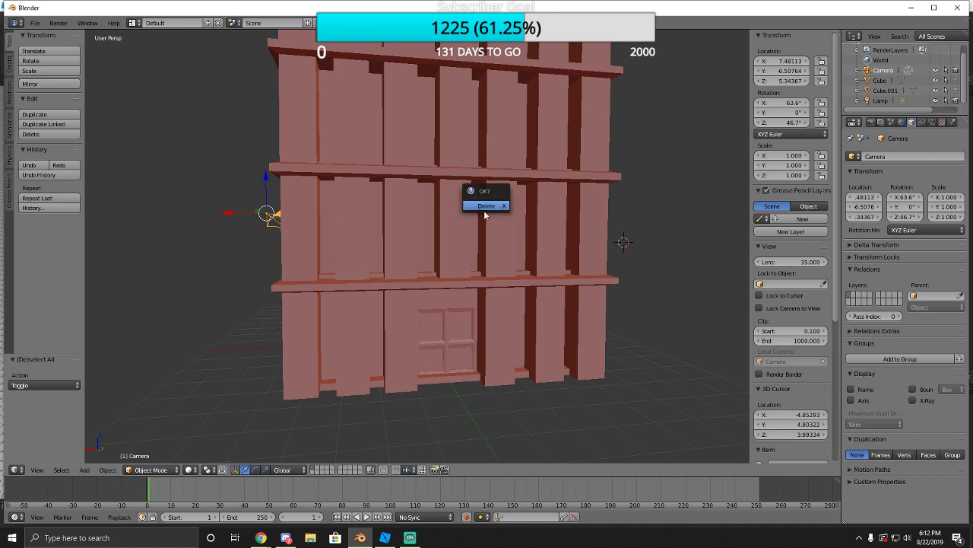
pyautogui.press('x')
pyautogui.click(320, 221)
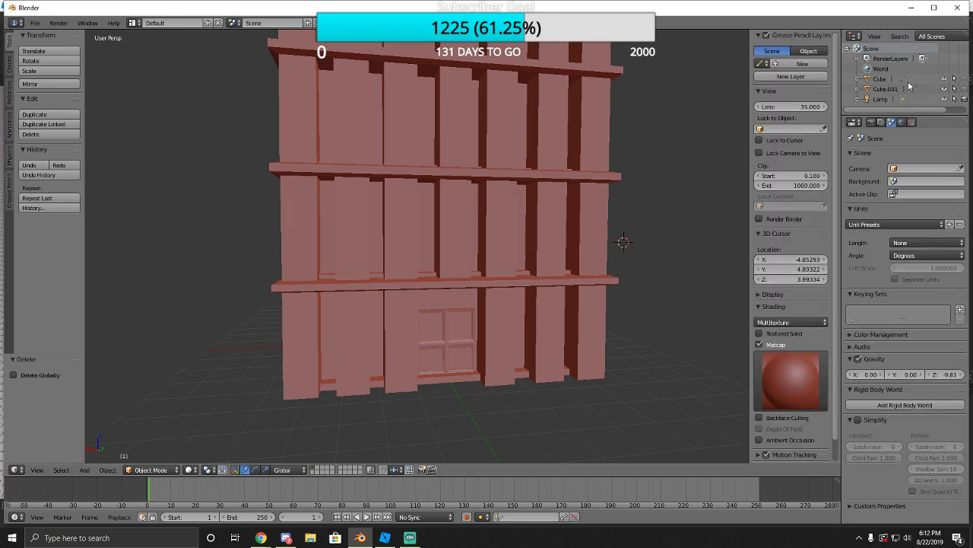
# Delete the lamp from the scene.
pyautogui.click(884, 91)
pyautogui.click(879, 99)
pyautogui.rightClick(870, 99)
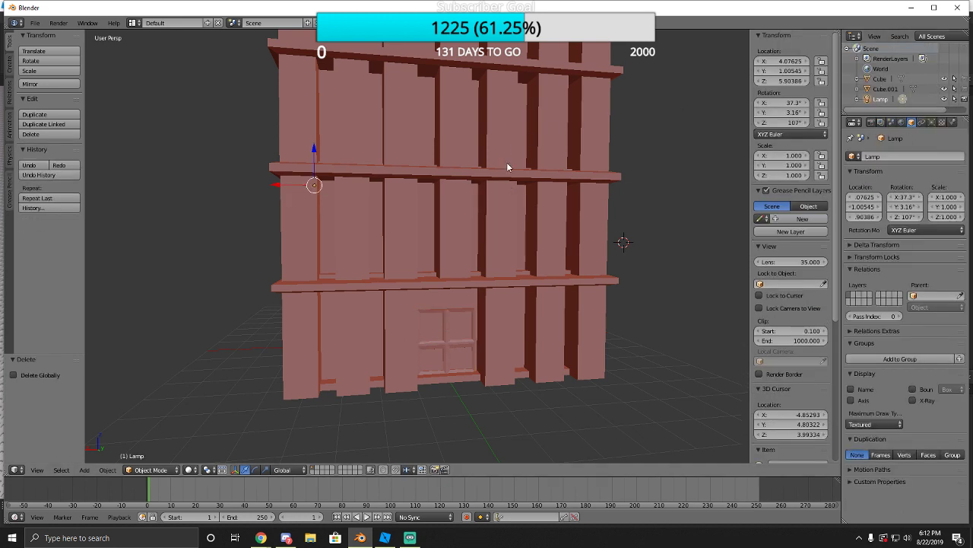
pyautogui.press('x')
pyautogui.click(487, 168)
# Check the scene in wireframe display, return to solid display and select the building and door together.
pyautogui.press('z')
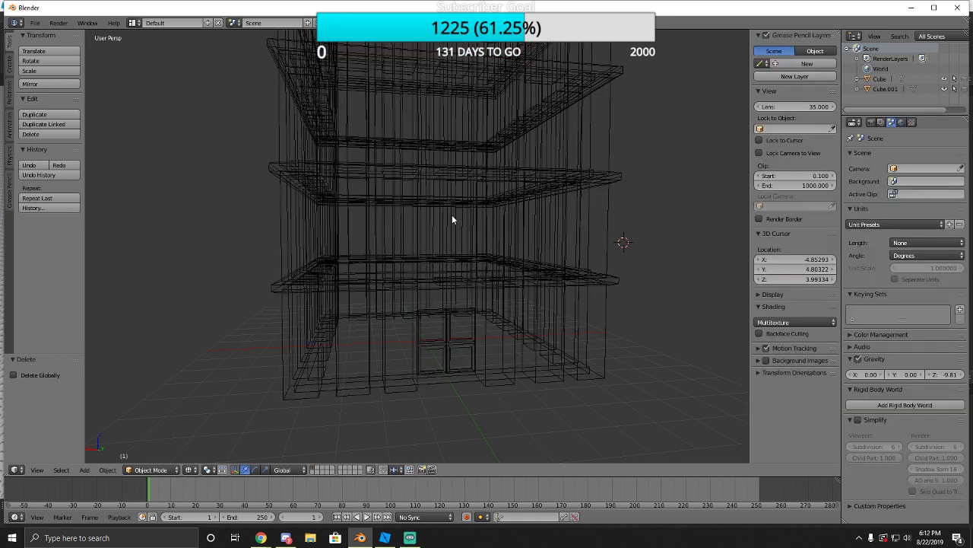
pyautogui.press('z')
pyautogui.press('z')
pyautogui.press('z')
pyautogui.press('a')
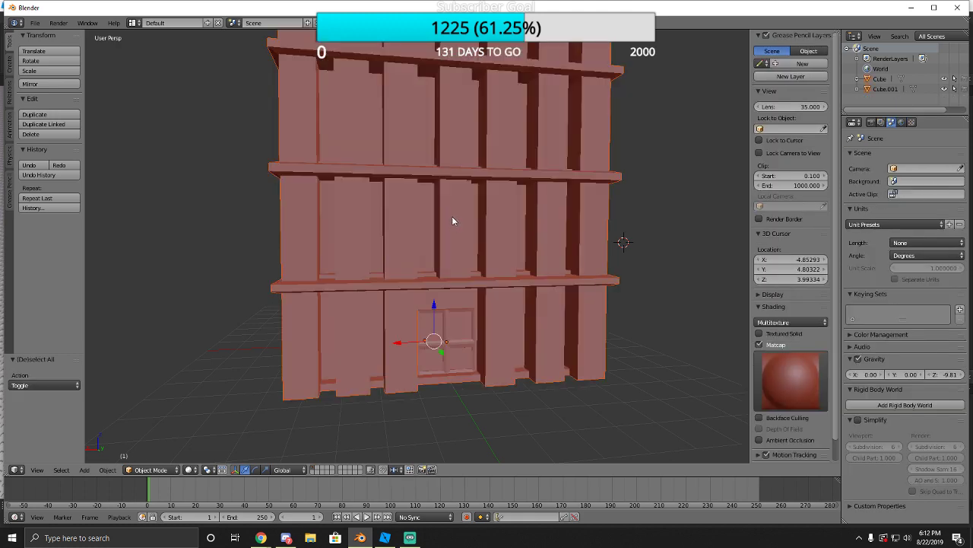
# Fly around the selected building and front door to examine the model from a distance and up close.
pyautogui.press('a')
pyautogui.press('a')
pyautogui.hotkey('shift', 'f')
pyautogui.press('s')
pyautogui.press('w')
pyautogui.press('s')
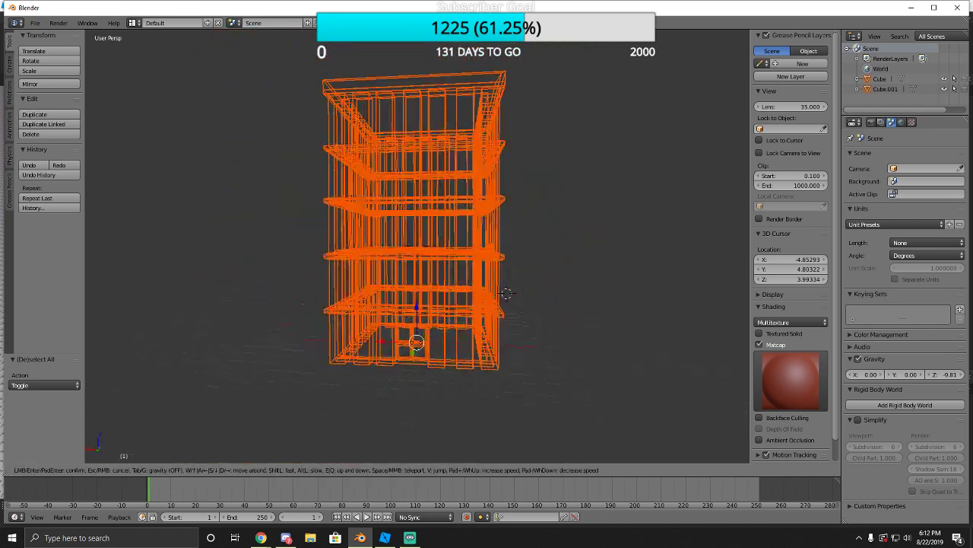
pyautogui.press('w')
pyautogui.click(417, 246)
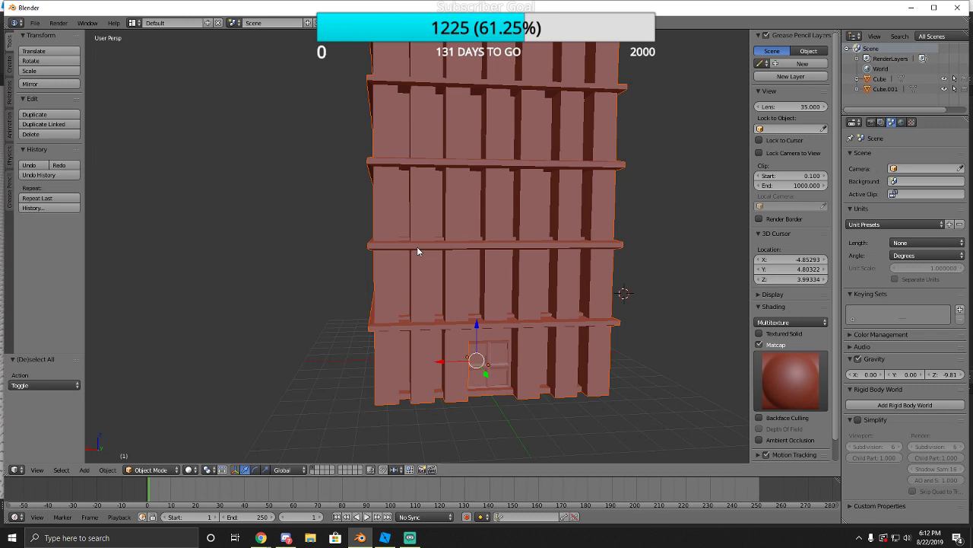
pyautogui.rightClick(417, 246)
pyautogui.moveTo(448, 357); pyautogui.dragTo(404, 358)
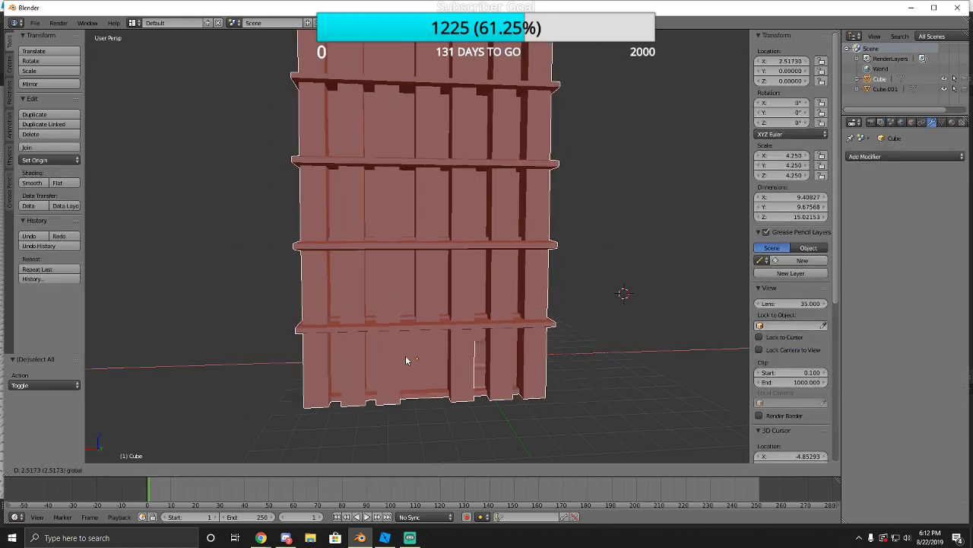
pyautogui.rightClick(404, 359)
# Join the building and front door into one object and shift it about 1.5 units along the X axis.
pyautogui.keyDown('shift'); pyautogui.rightClick(486, 361); pyautogui.keyUp('shift')
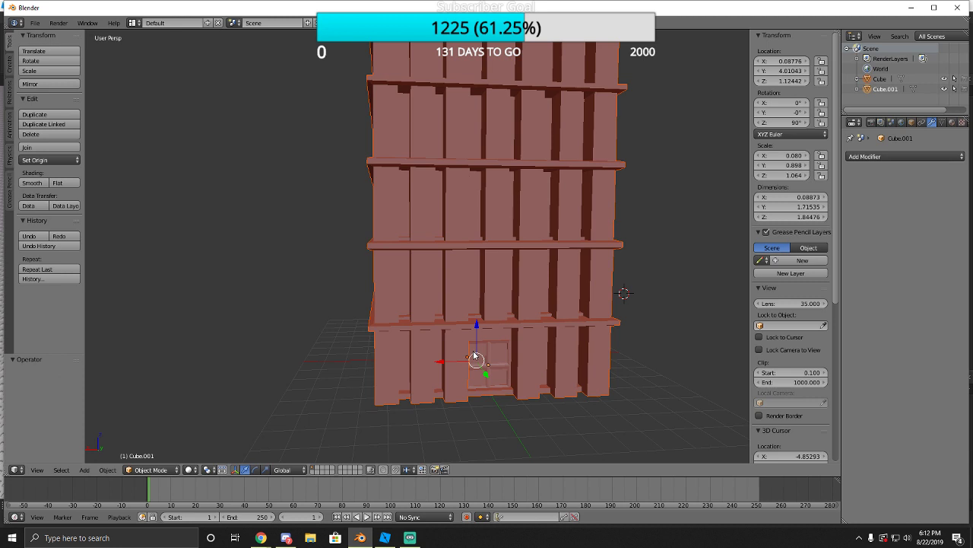
pyautogui.hotkey('ctrl', 'j')
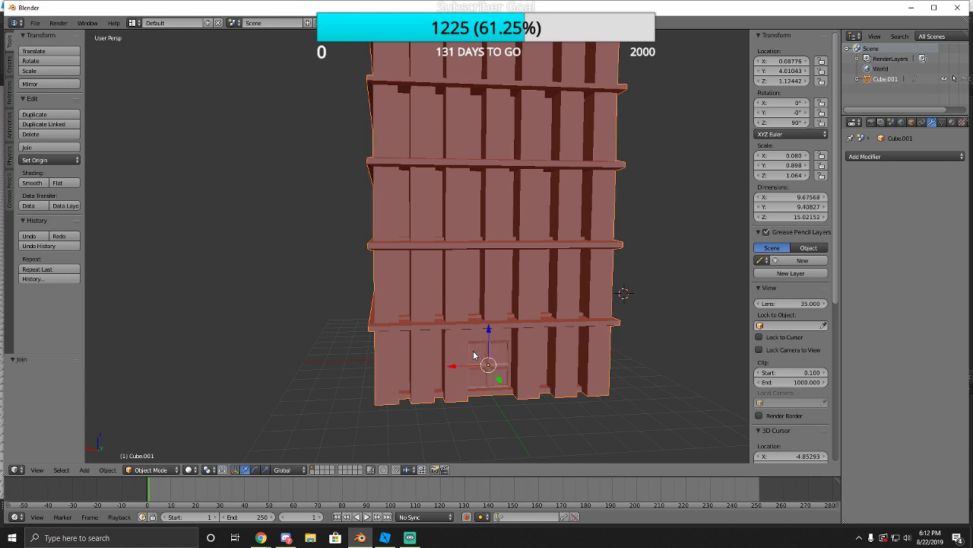
pyautogui.moveTo(460, 371); pyautogui.dragTo(411, 358)
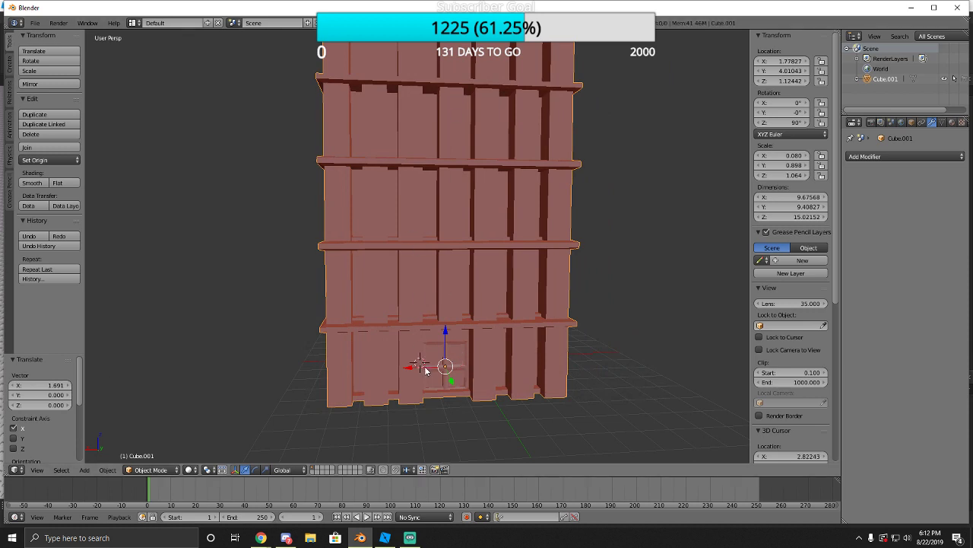
pyautogui.moveTo(425, 371); pyautogui.dragTo(438, 380)
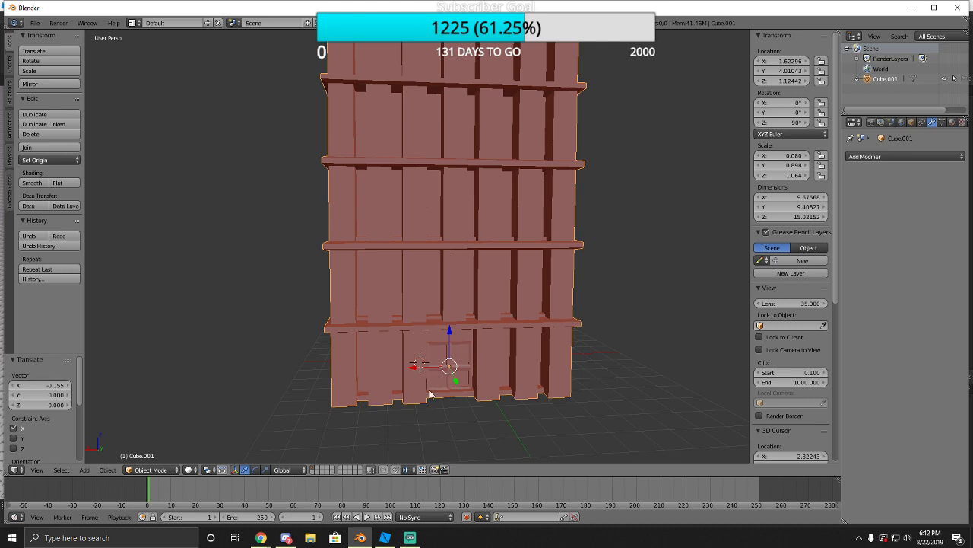
# Fly around the joined building to examine its storeys and front door, and select it again.
pyautogui.hotkey('shift', 'f')
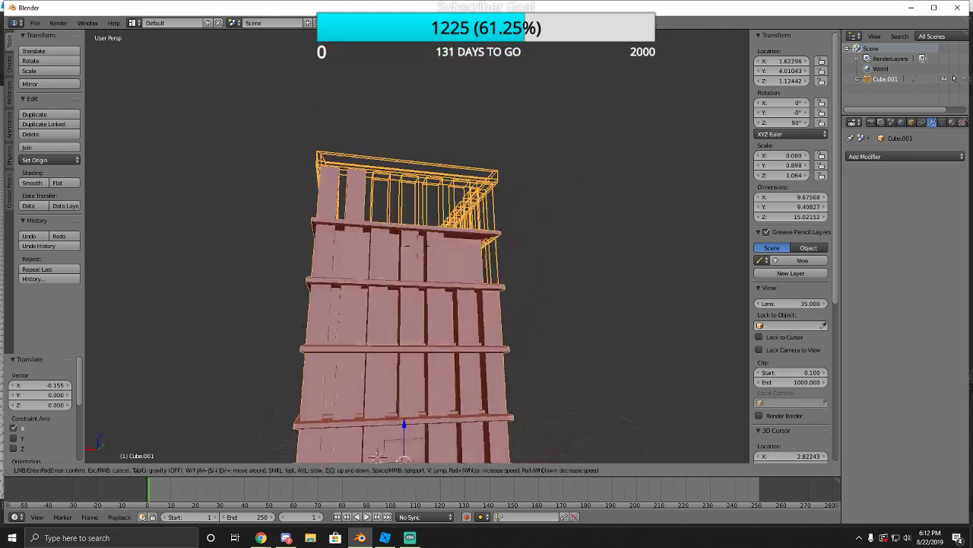
pyautogui.press('w')
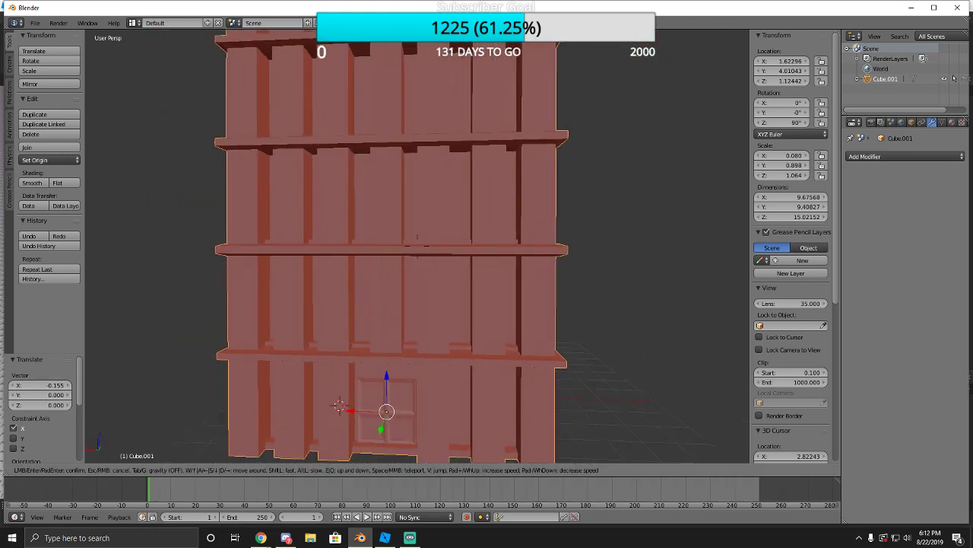
pyautogui.click(418, 245)
pyautogui.press('a')
pyautogui.rightClick(419, 246)
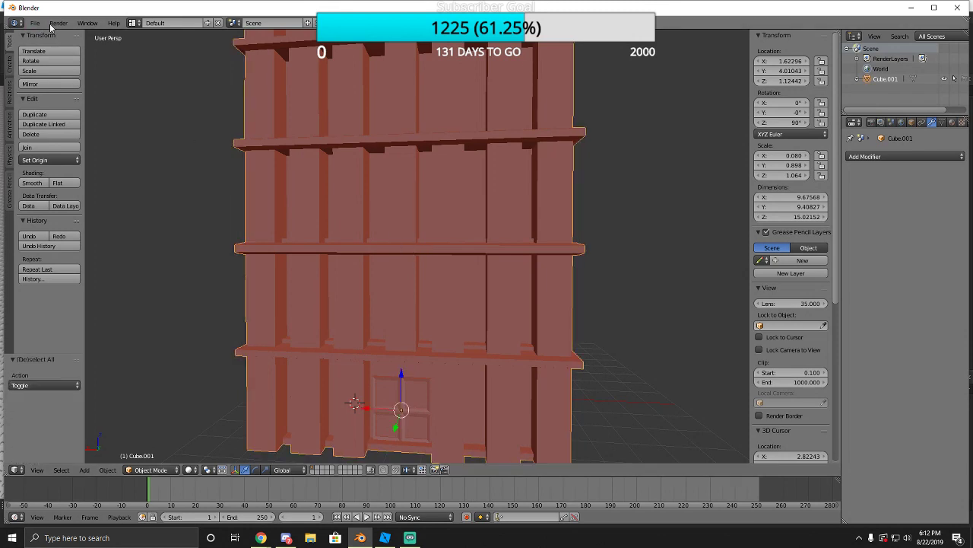
pyautogui.click(334, 190)
# Try to save the building to the Documents folder through the Wavefront (.obj) import.
pyautogui.click(35, 23)
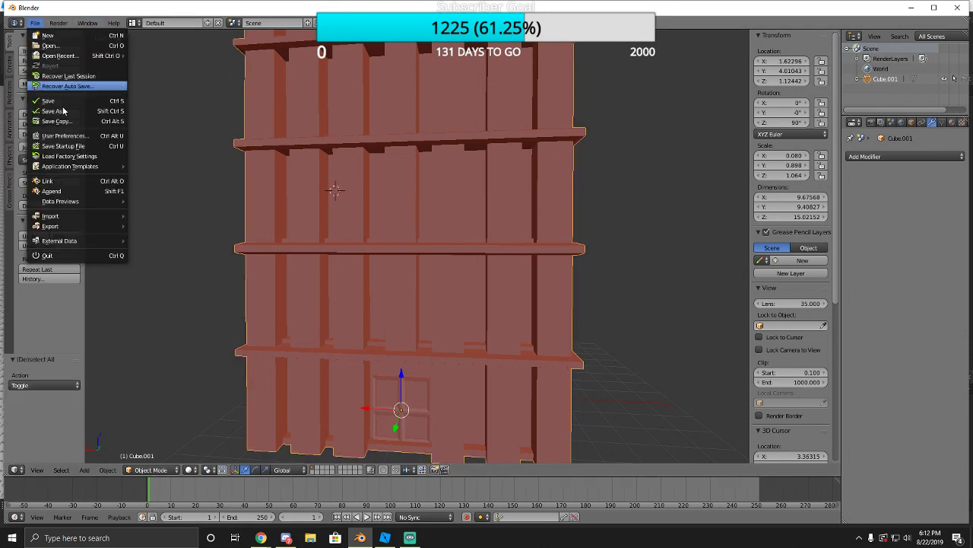
pyautogui.moveTo(66, 228)
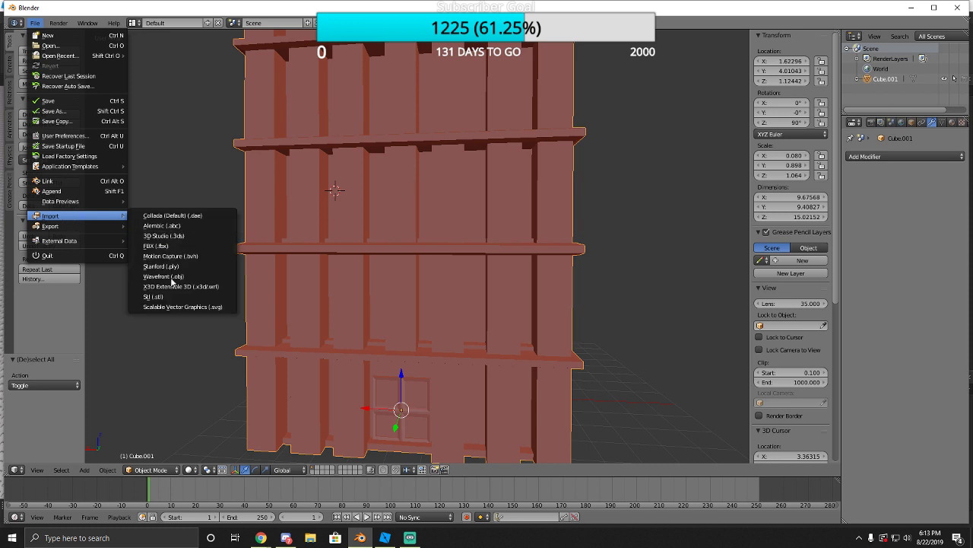
pyautogui.click(156, 282)
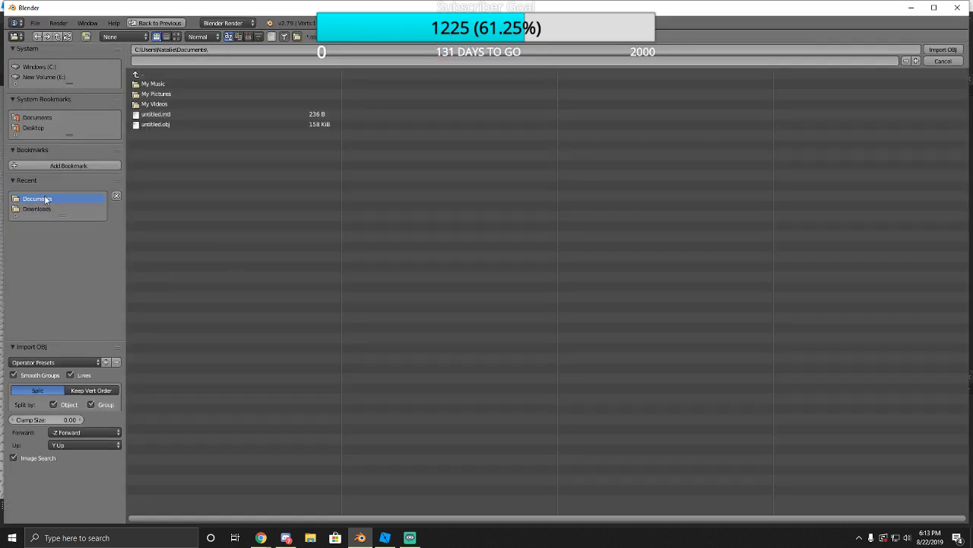
pyautogui.click(163, 60)
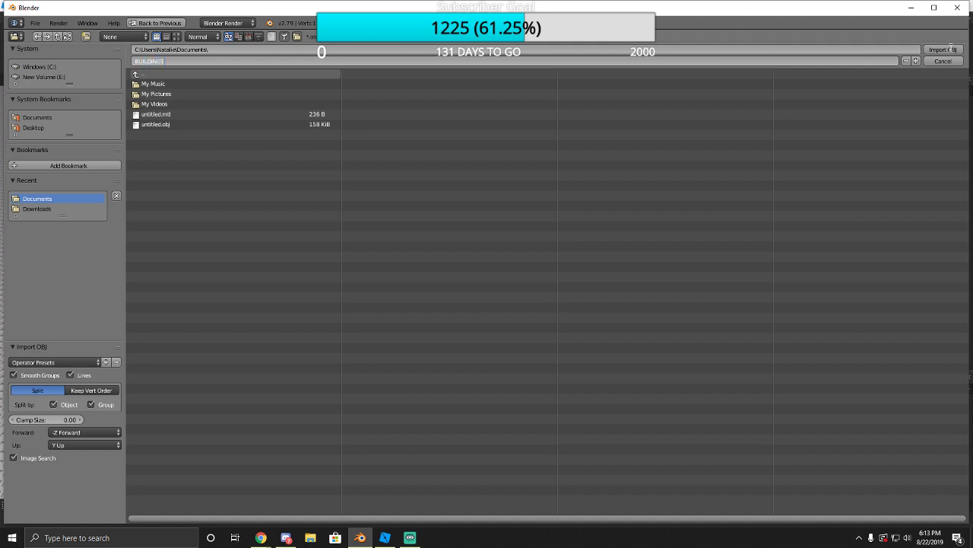
pyautogui.click(943, 49)
# Switch to Roblox Studio, insert a MeshPart into the workspace and focus the view on it.
pyautogui.click(385, 538)
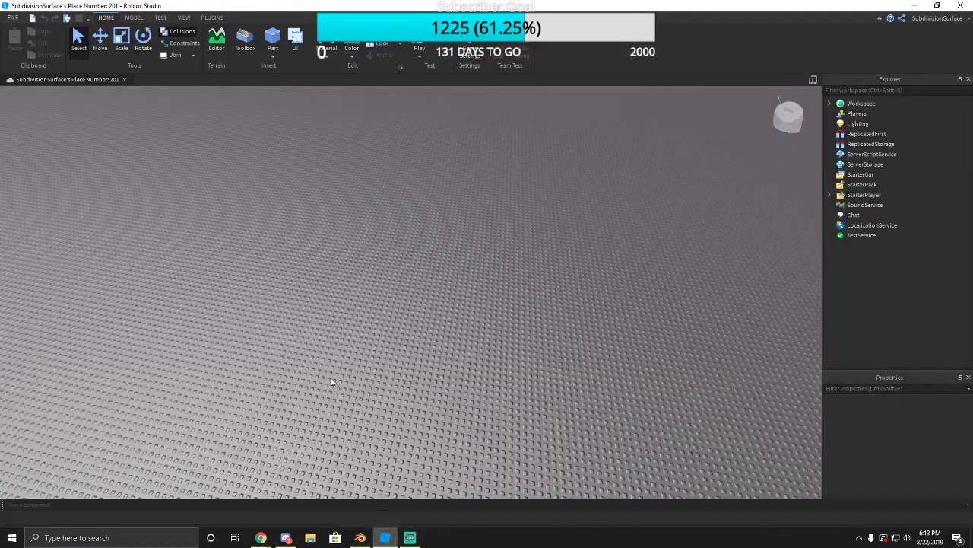
pyautogui.rightClick(295, 346)
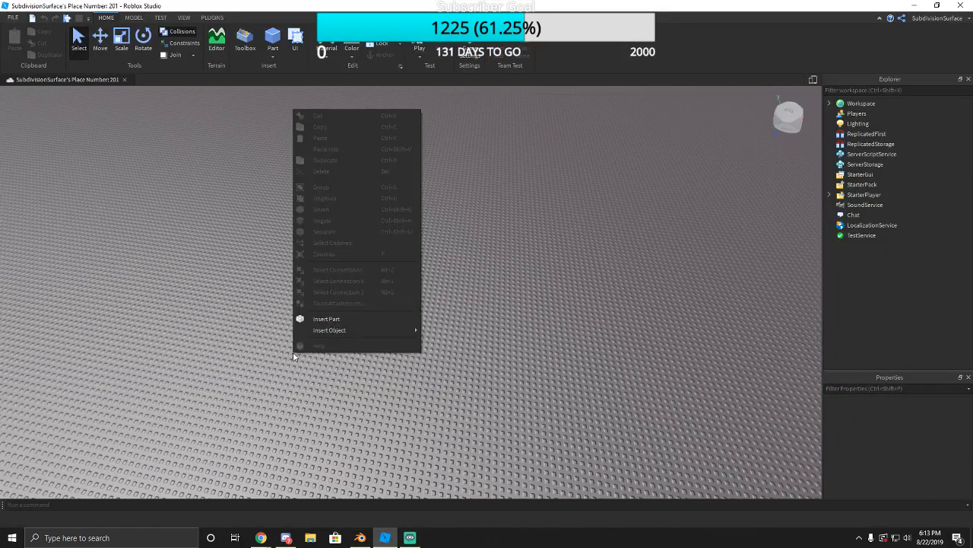
pyautogui.moveTo(322, 330)
pyautogui.click(451, 352)
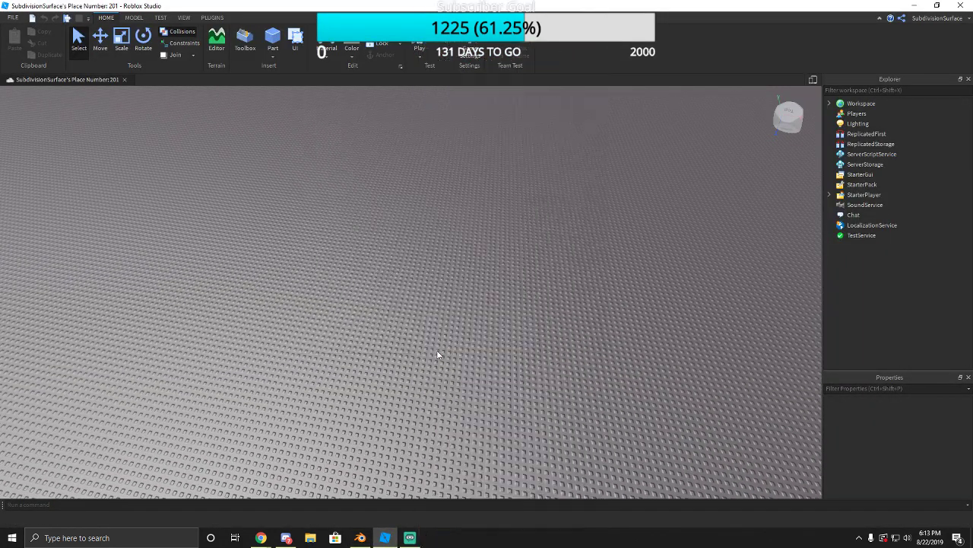
pyautogui.press('f')
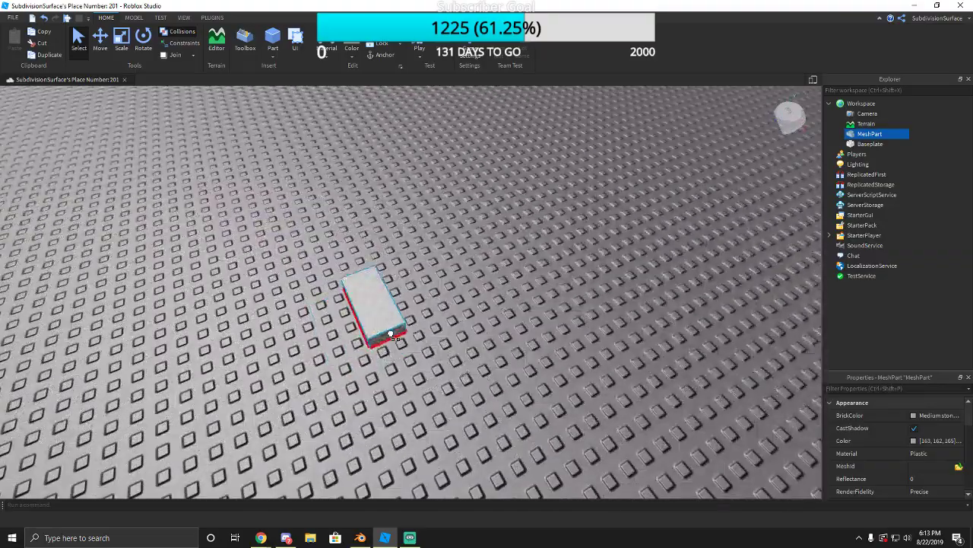
# Open the mesh file chooser for the MeshPart's MeshId and check Documents and Downloads for the building file.
pyautogui.click(958, 466)
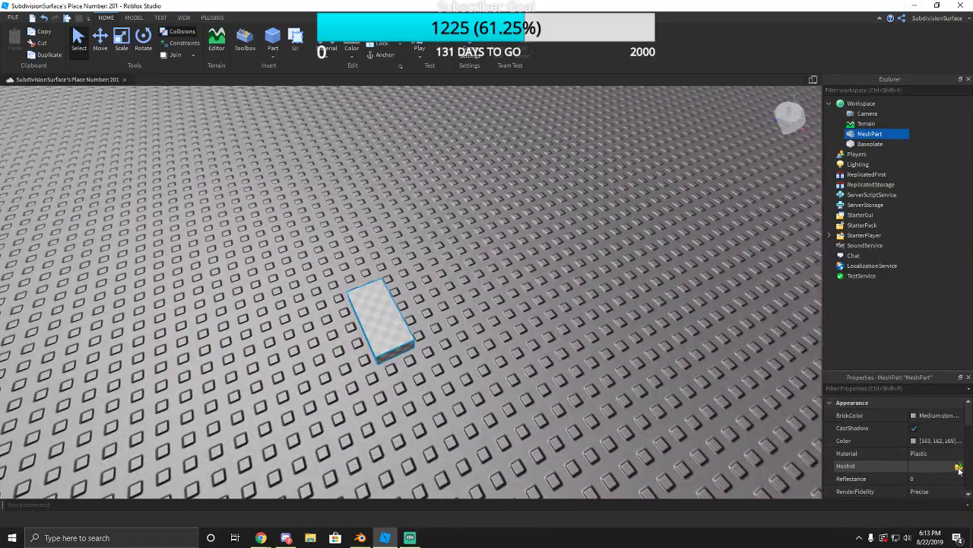
pyautogui.click(45, 111)
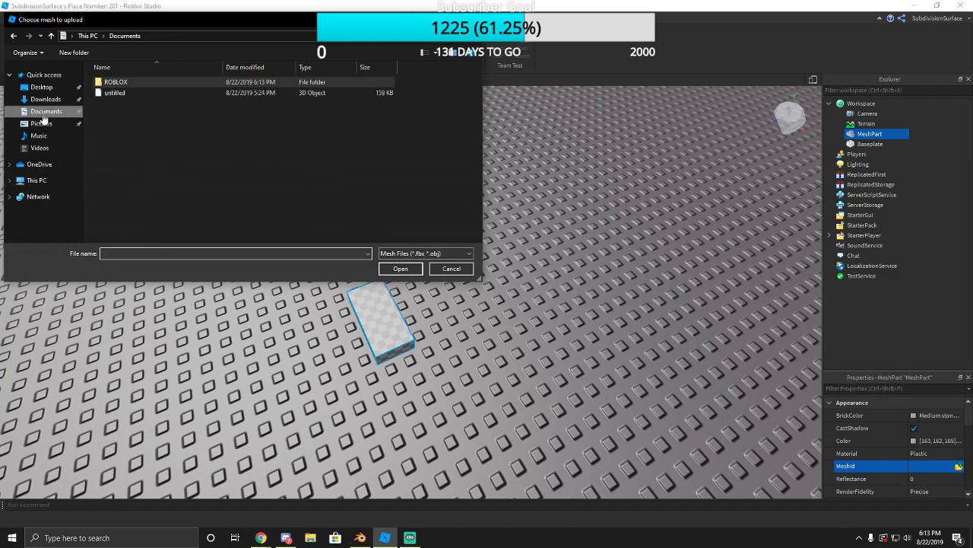
pyautogui.click(44, 99)
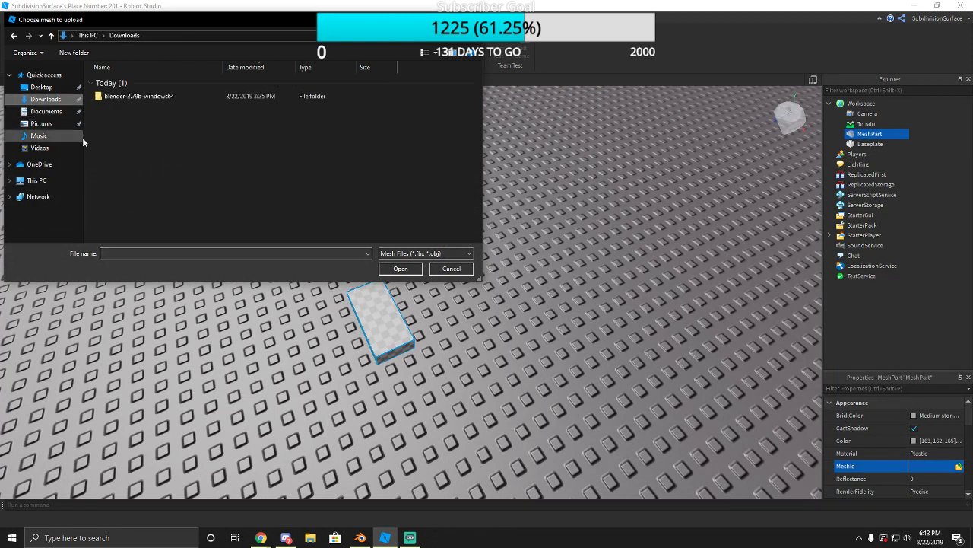
pyautogui.click(40, 112)
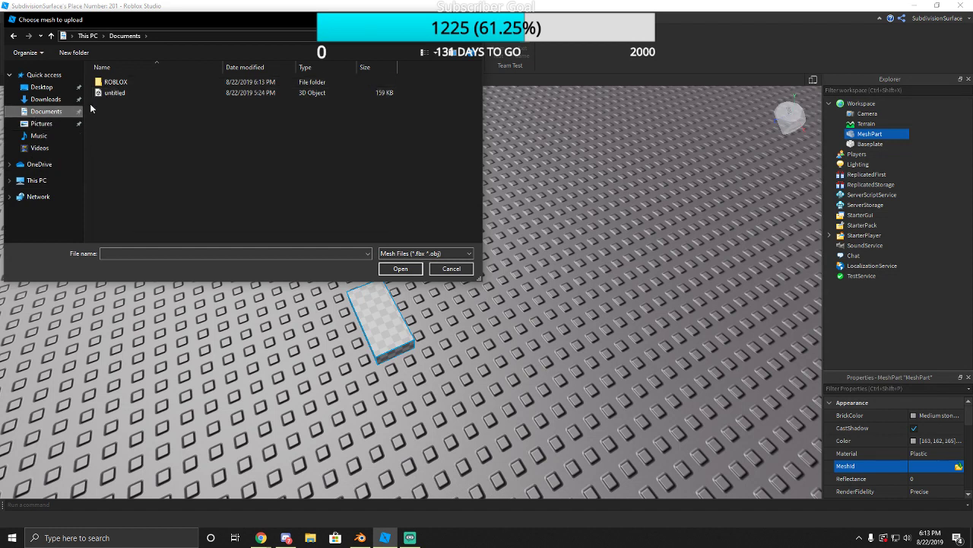
pyautogui.click(115, 93)
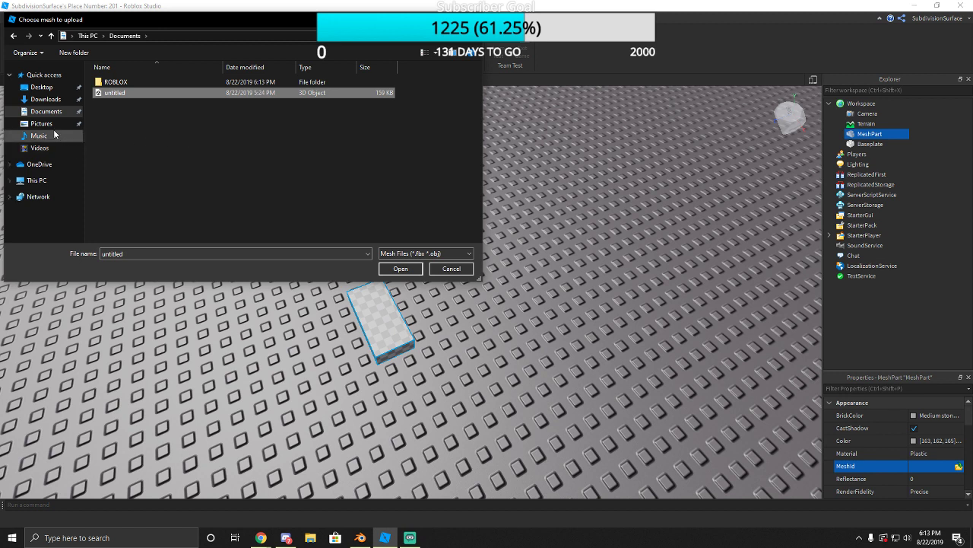
pyautogui.click(51, 91)
pyautogui.click(44, 98)
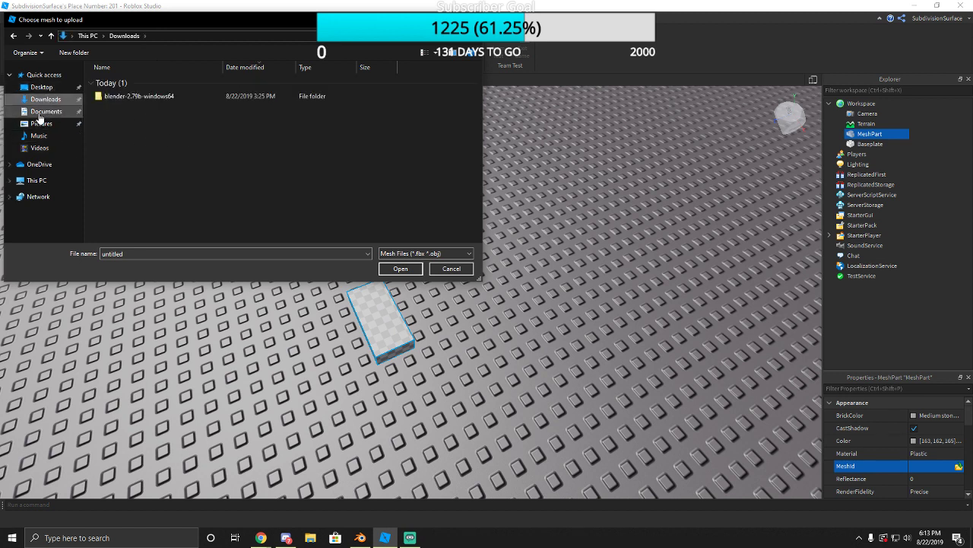
pyautogui.click(33, 112)
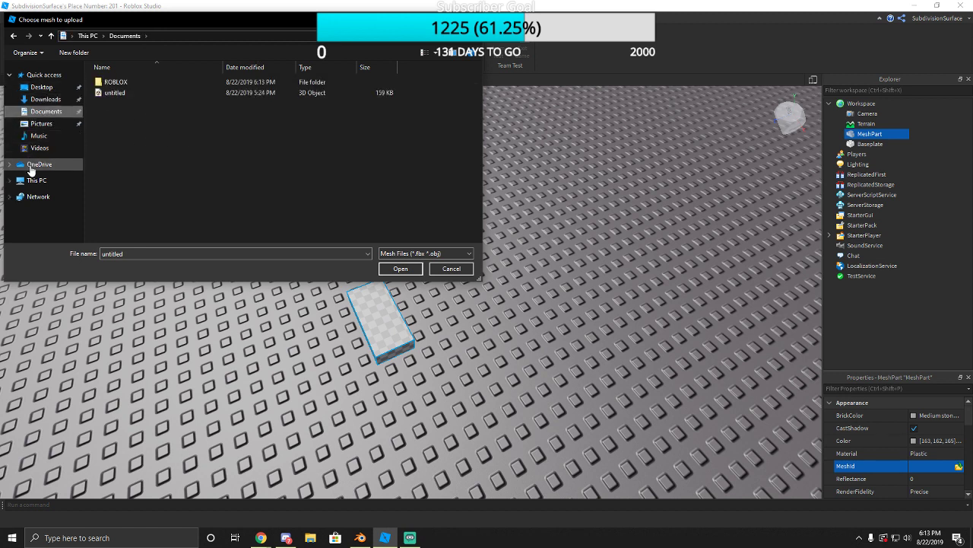
# Search the folders under This PC, including Music, Pictures and ROBLOX, for the building mesh and cancel the upload.
pyautogui.click(10, 180)
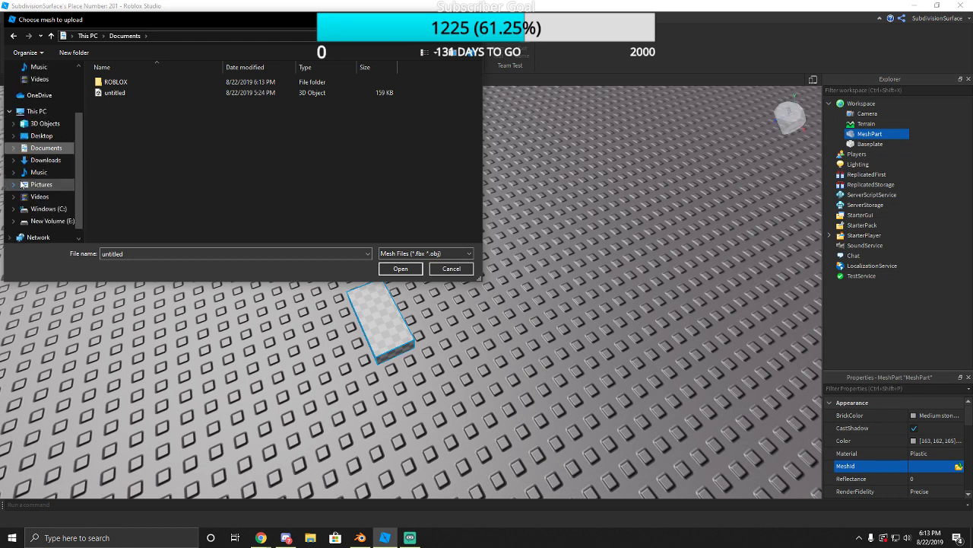
pyautogui.click(42, 148)
pyautogui.click(35, 160)
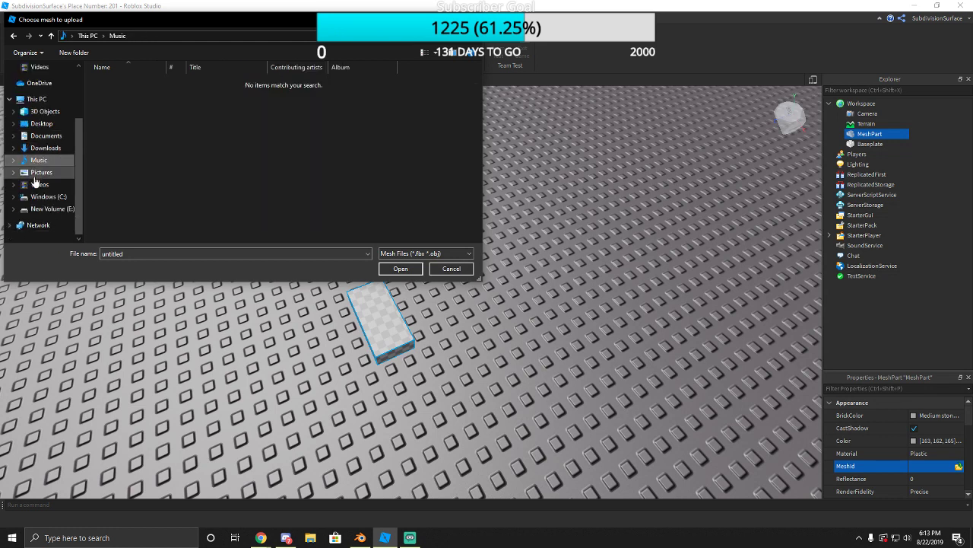
pyautogui.click(38, 172)
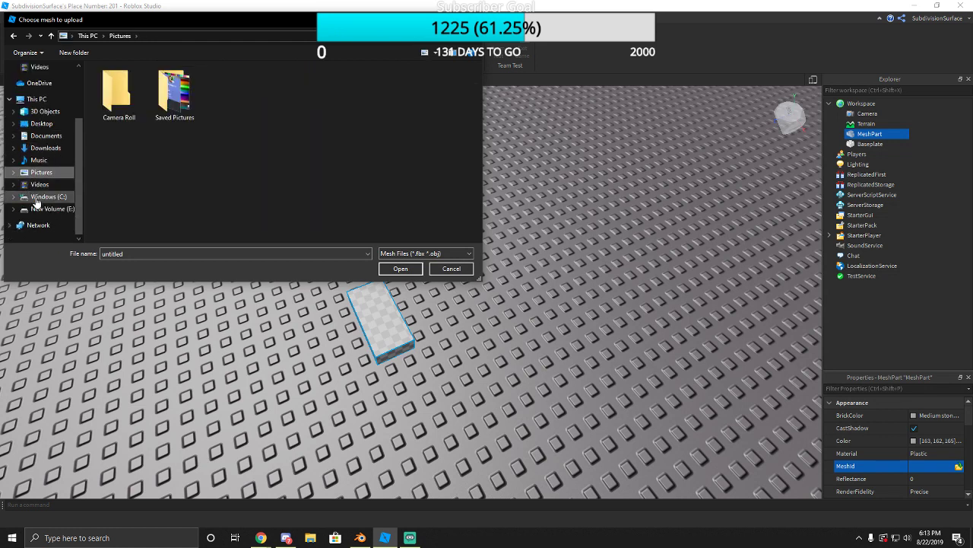
pyautogui.click(42, 148)
pyautogui.click(44, 135)
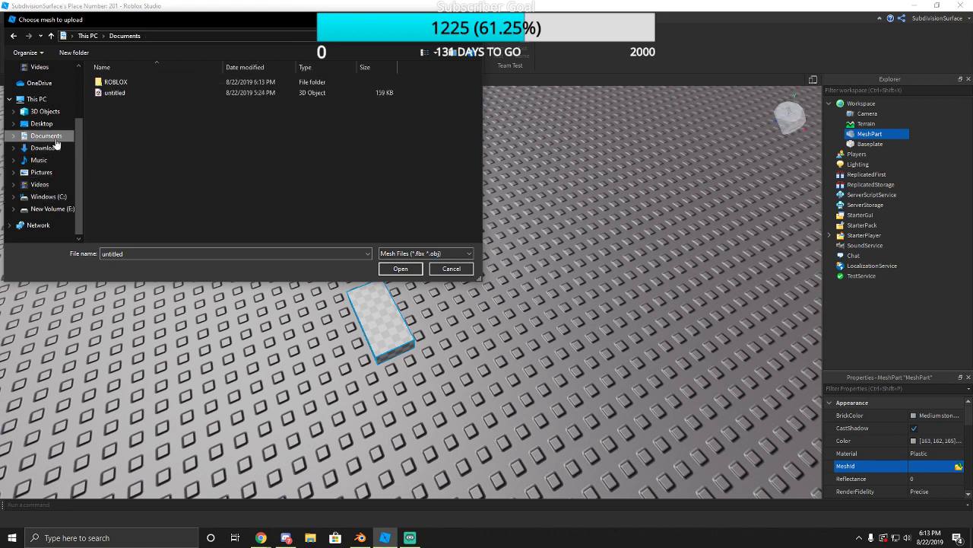
pyautogui.doubleClick(113, 82)
pyautogui.click(451, 269)
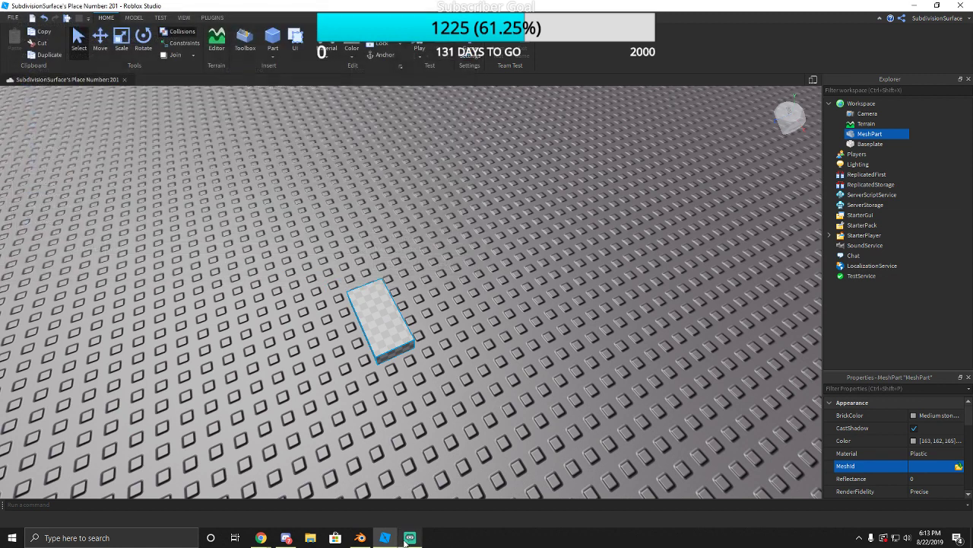
# Switch to Blender, export the building as Wavefront untitled.obj to the Downloads folder, and return to Roblox Studio.
pyautogui.click(359, 537)
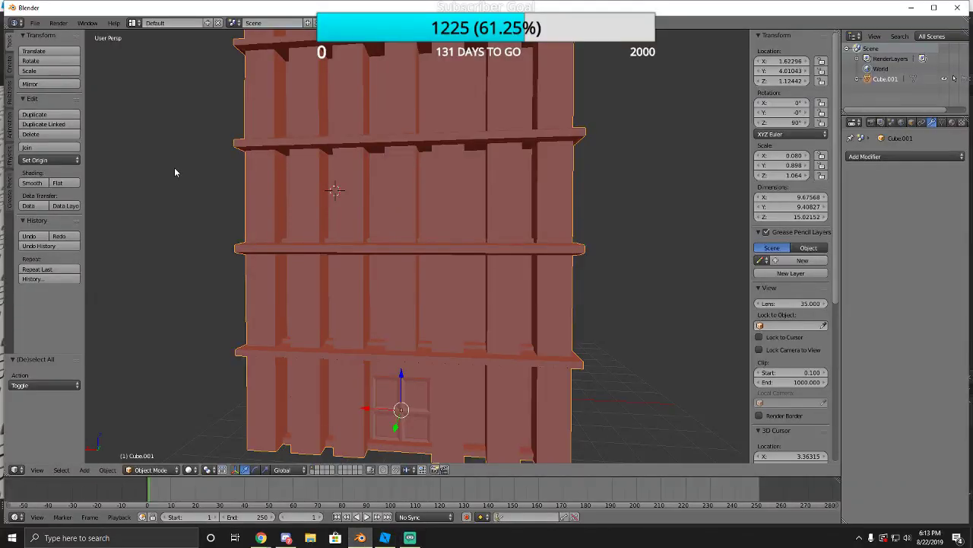
pyautogui.click(35, 23)
pyautogui.moveTo(60, 228)
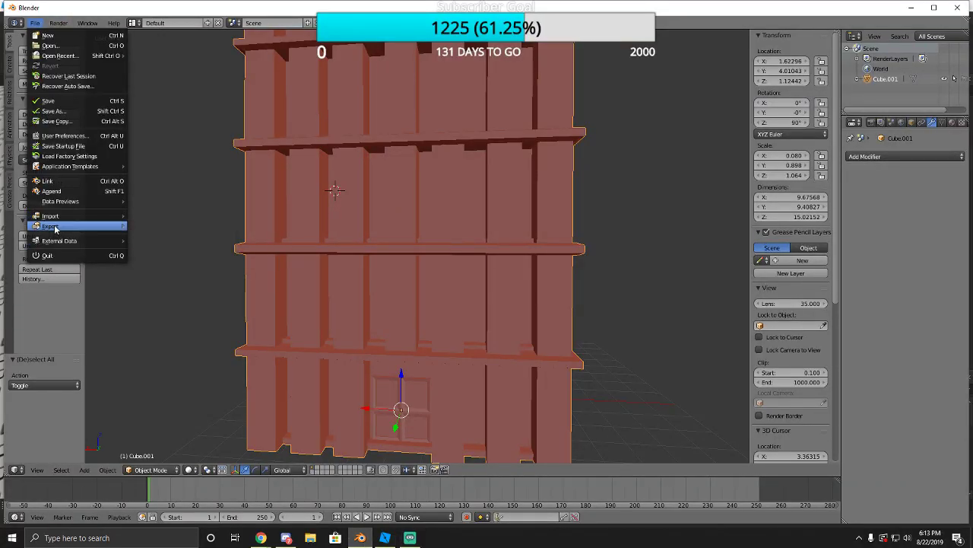
pyautogui.click(176, 287)
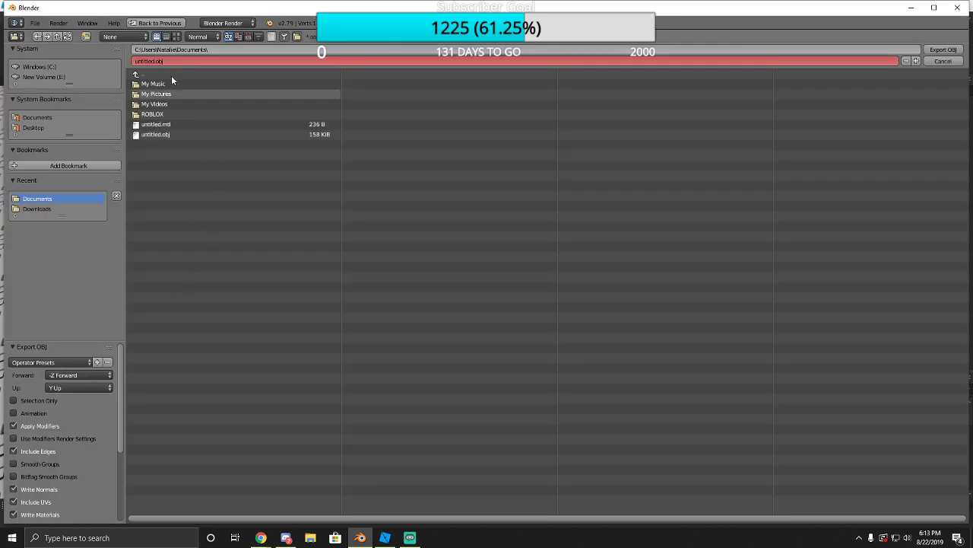
pyautogui.click(34, 209)
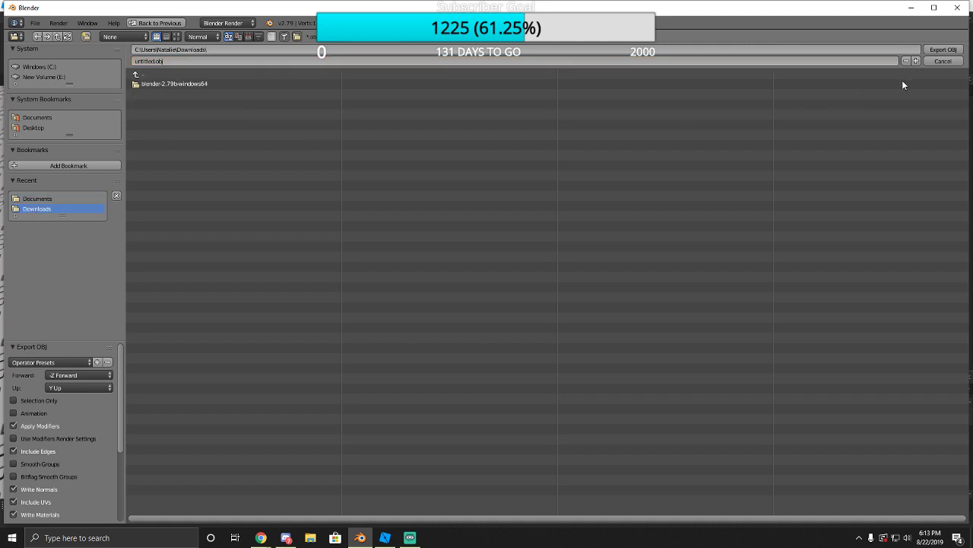
pyautogui.click(943, 49)
pyautogui.click(386, 538)
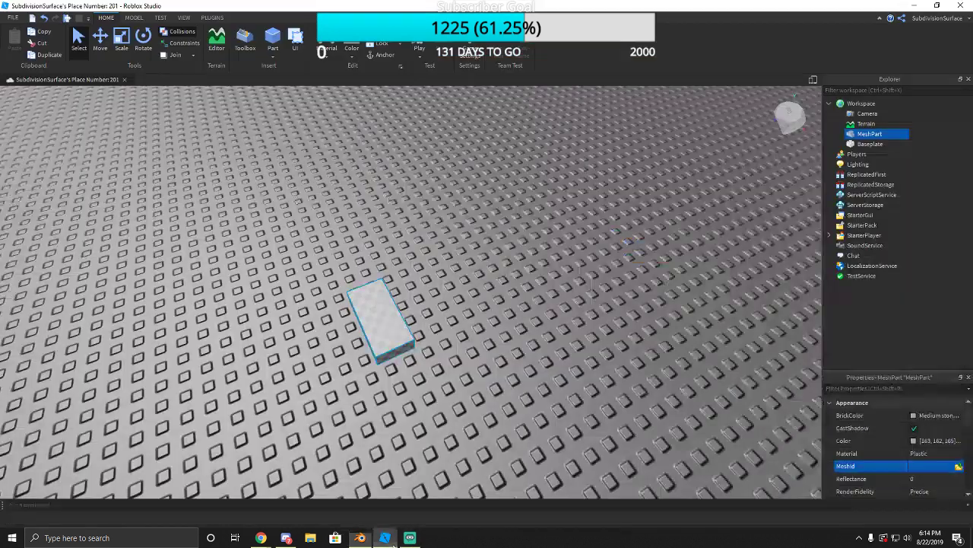
# Load the untitled mesh from Downloads as the MeshPart's MeshId, declining the move to the mesh's stored location.
pyautogui.click(959, 467)
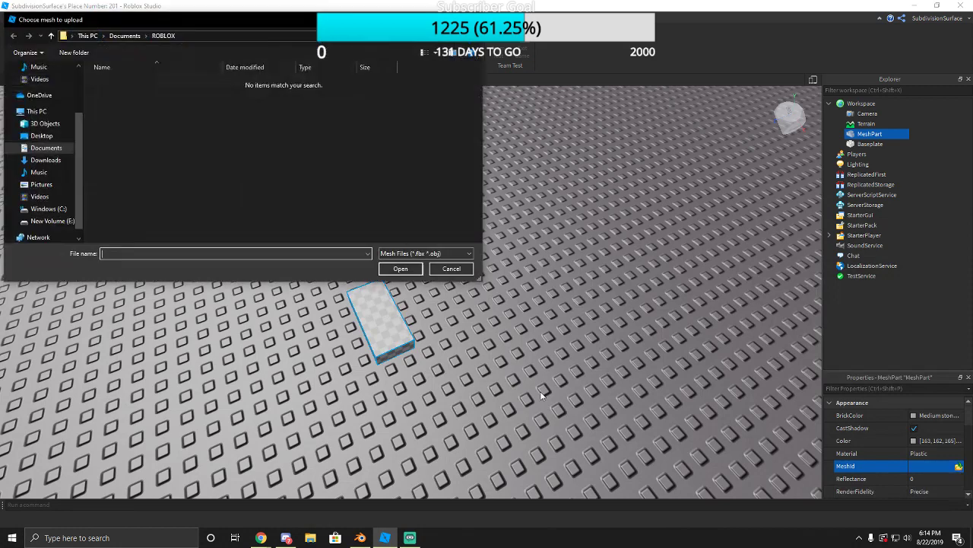
pyautogui.click(43, 159)
pyautogui.click(115, 96)
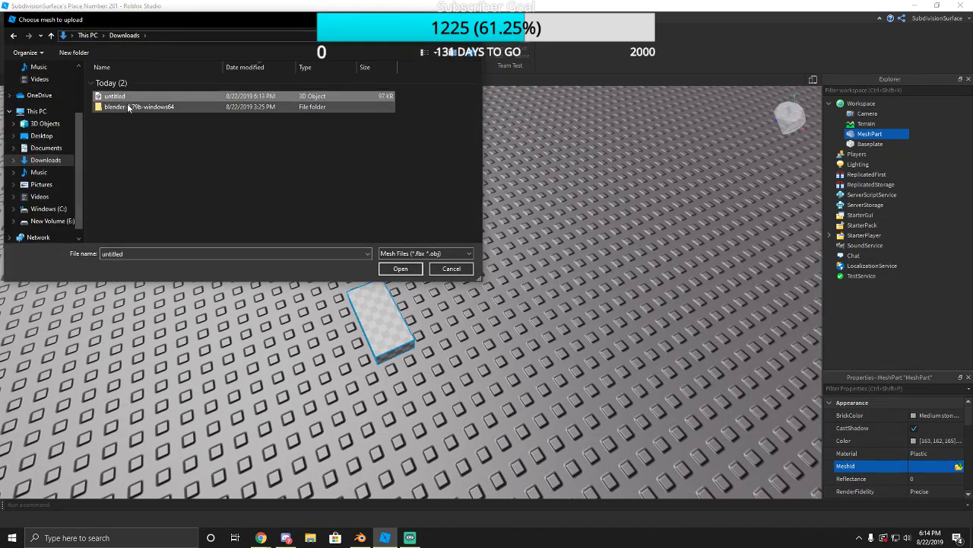
pyautogui.click(403, 270)
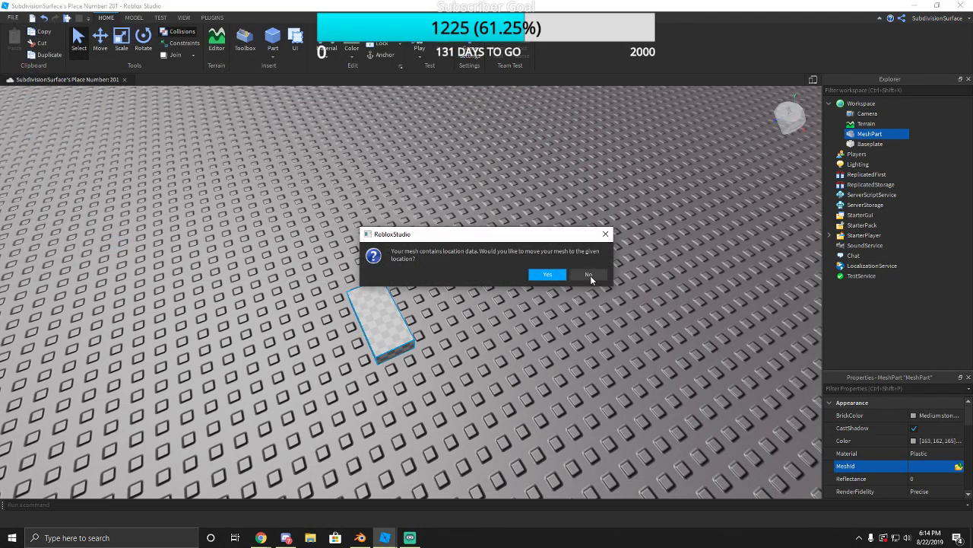
pyautogui.click(590, 276)
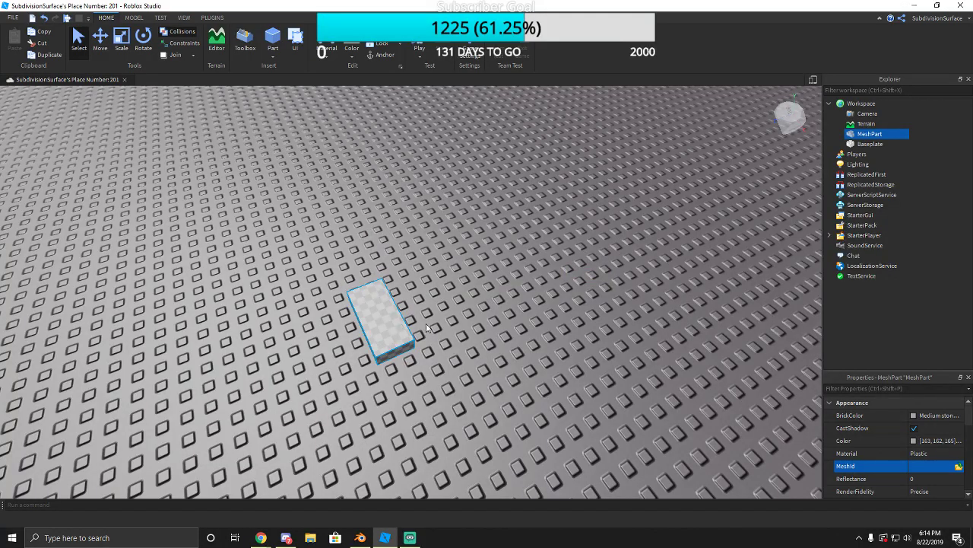
# Activate the Scale tool on the imported building and focus the view on it.
pyautogui.scroll(-5, 411, 297)
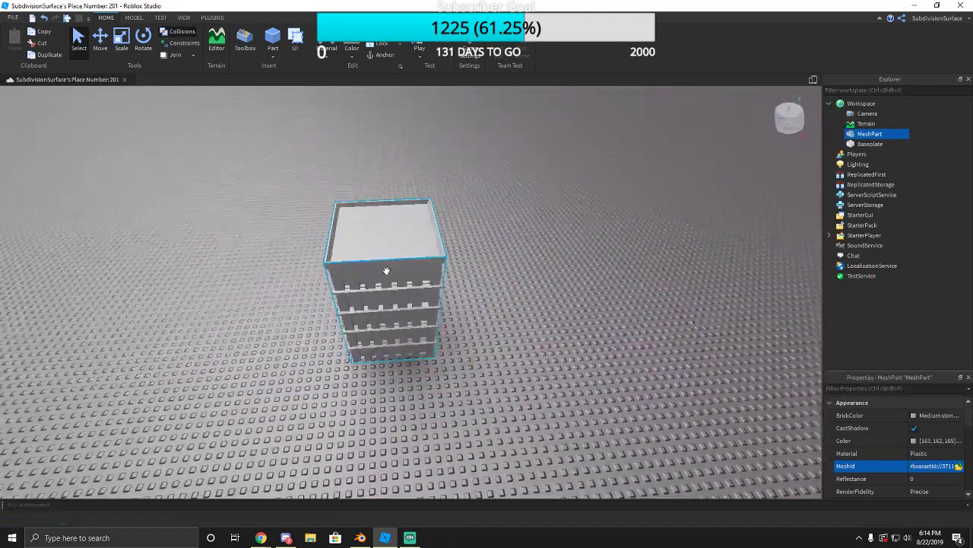
pyautogui.scroll(-5, 385, 271)
pyautogui.click(121, 44)
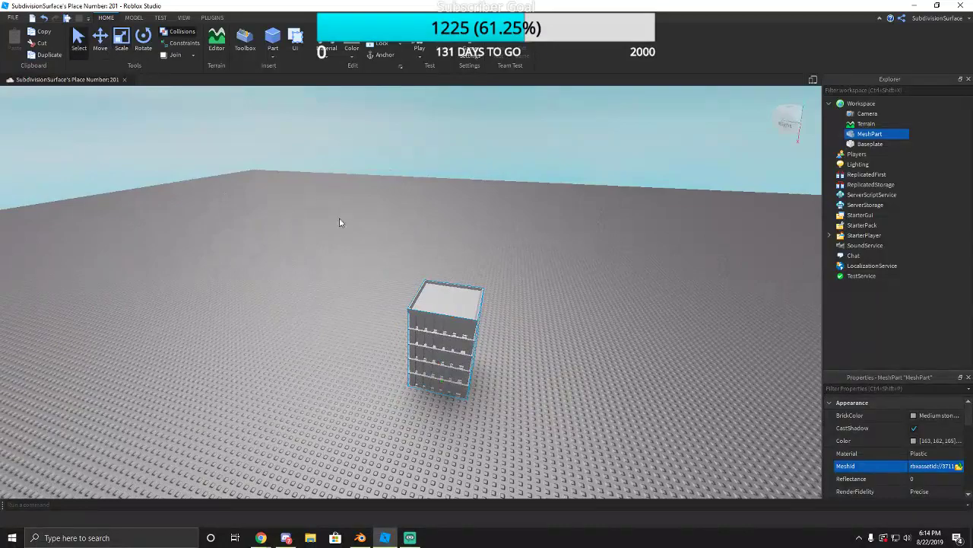
pyautogui.moveTo(517, 409); pyautogui.dragTo(457, 330, button='right')
pyautogui.click(461, 324)
pyautogui.click(410, 257)
pyautogui.press('f')
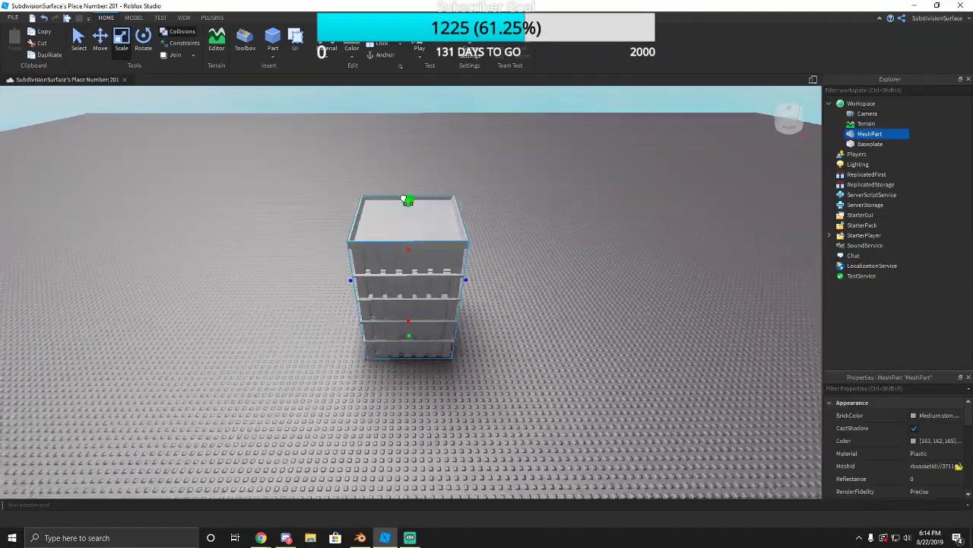
# Examine the imported building from its corner and back side, including the ground-floor door up close.
pyautogui.moveTo(330, 324); pyautogui.dragTo(413, 400, button='right')
pyautogui.click(489, 391)
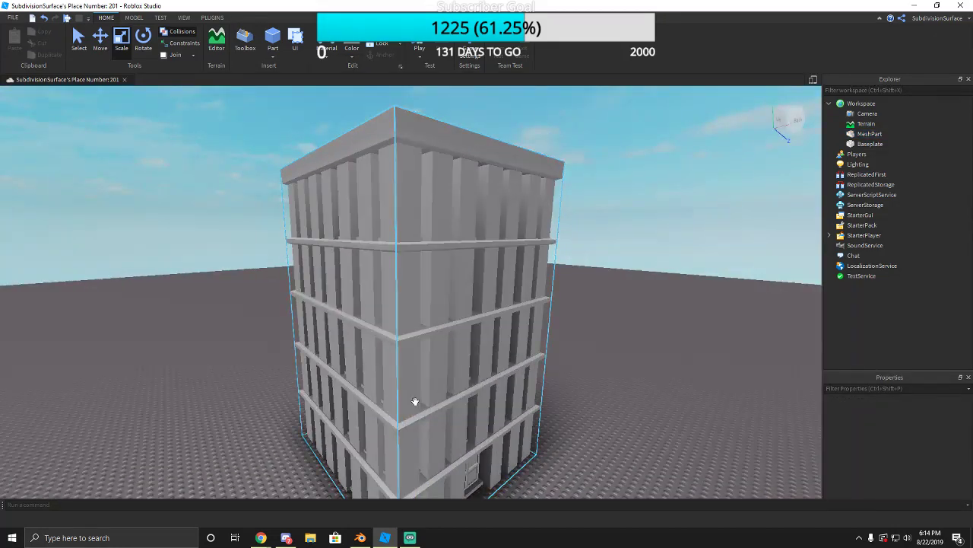
pyautogui.moveTo(393, 365); pyautogui.dragTo(354, 391, button='right')
pyautogui.click(355, 391)
pyautogui.click(285, 426)
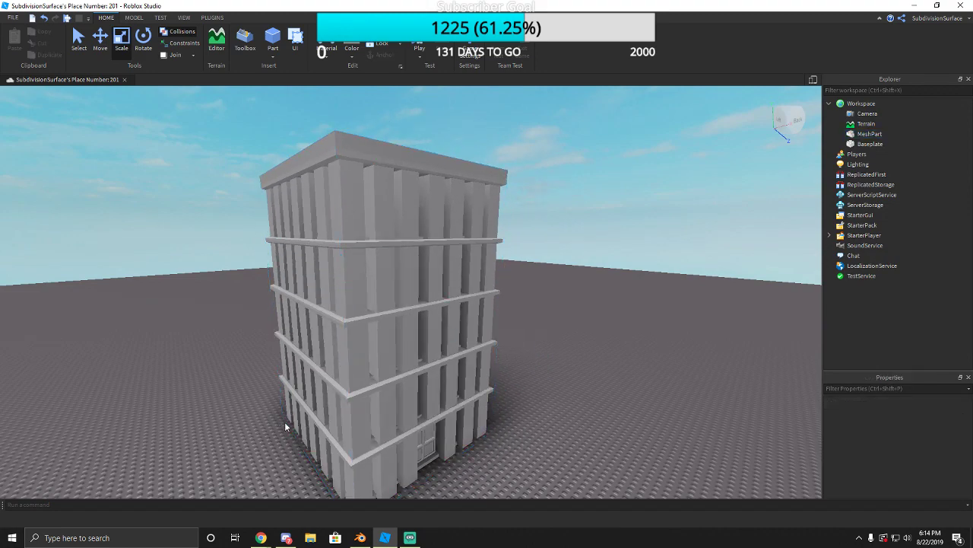
pyautogui.moveTo(285, 426); pyautogui.dragTo(308, 386, button='right')
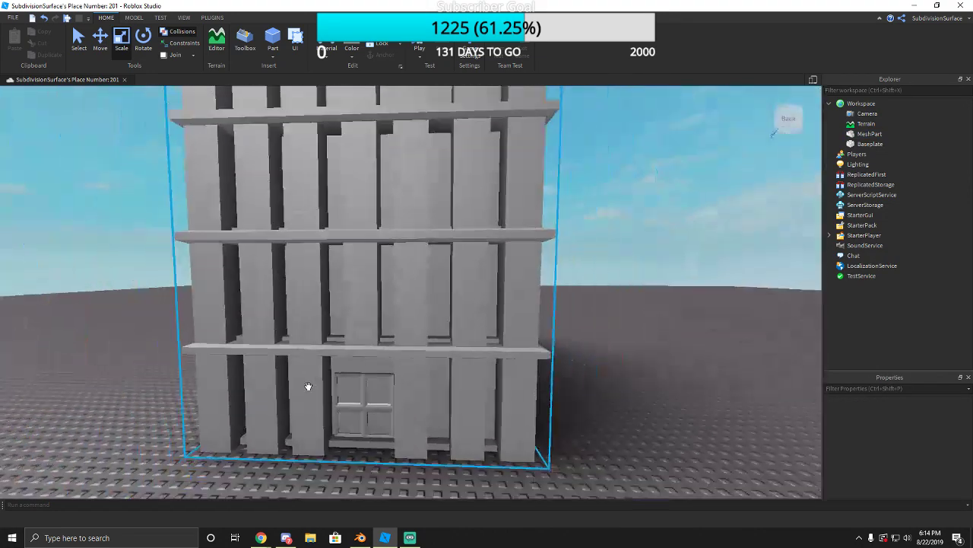
pyautogui.scroll(-5, 308, 386)
pyautogui.click(378, 304)
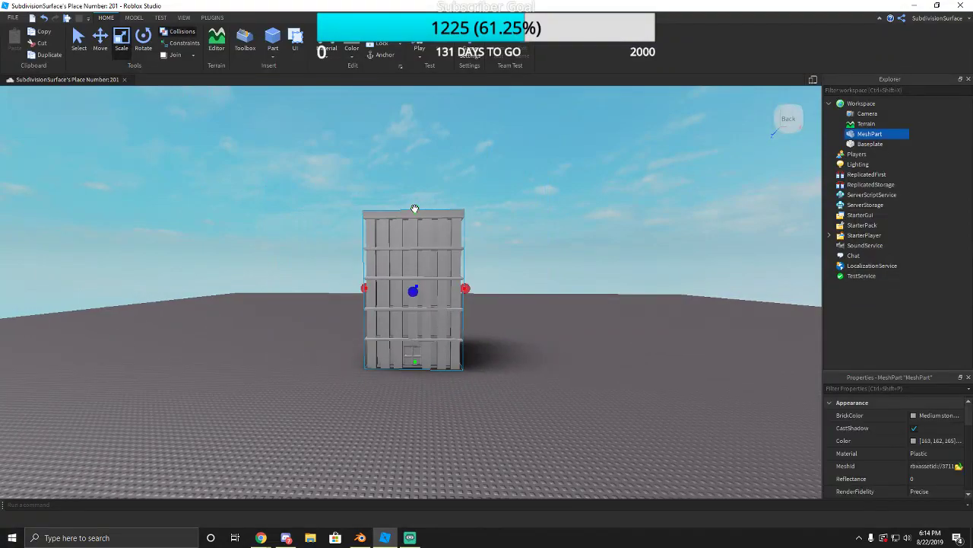
pyautogui.scroll(3, 414, 208)
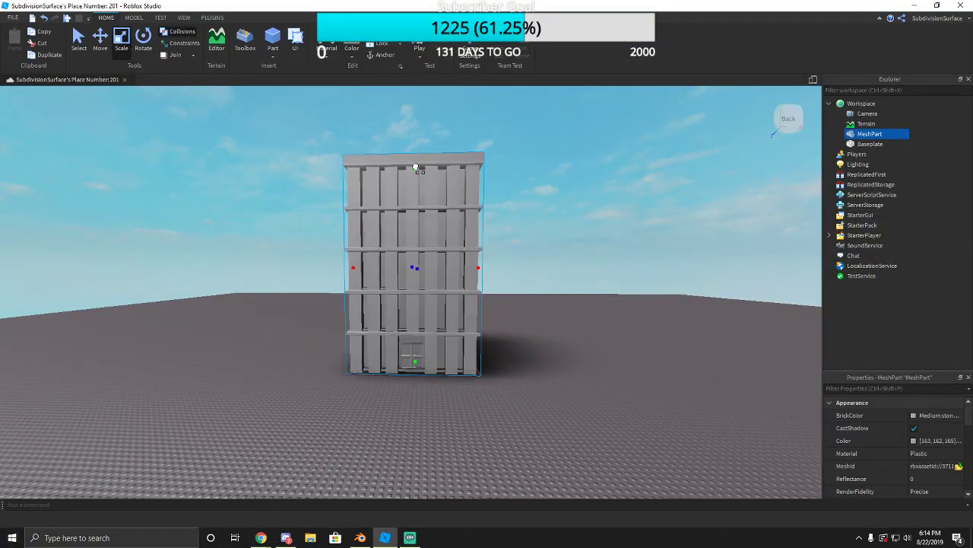
pyautogui.click(285, 278)
pyautogui.scroll(4, 444, 307)
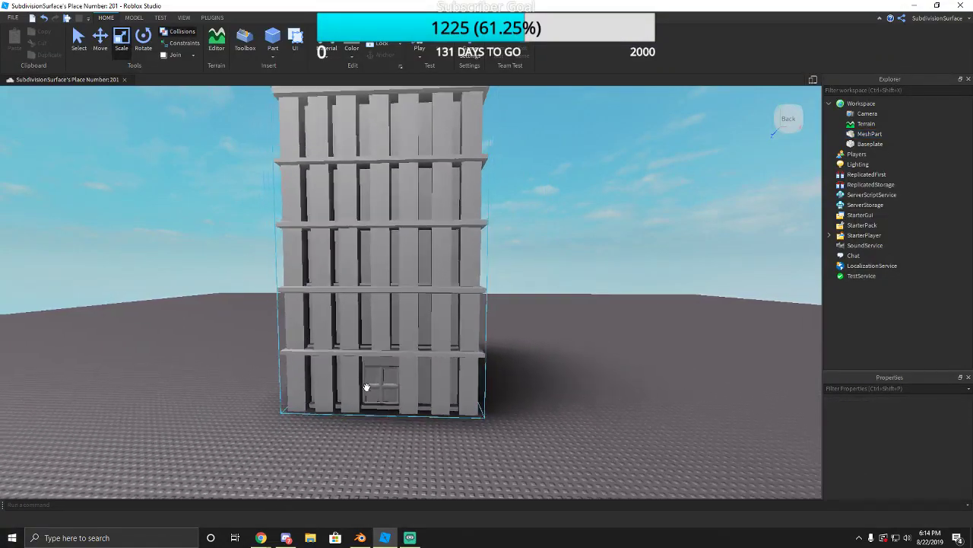
pyautogui.scroll(10, 366, 388)
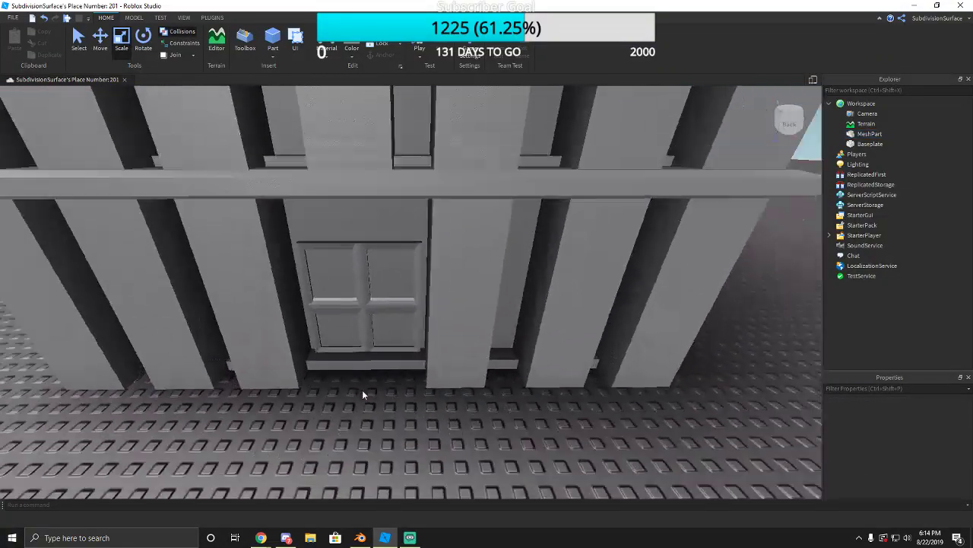
pyautogui.scroll(-8, 362, 394)
# Select the building MeshPart and set its material to Smooth Plastic.
pyautogui.click(380, 348)
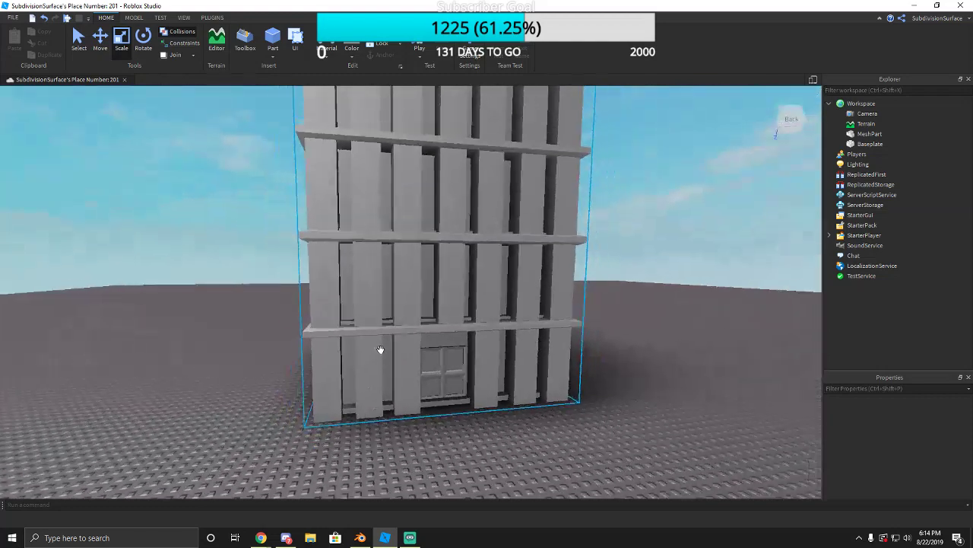
pyautogui.scroll(-2, 373, 185)
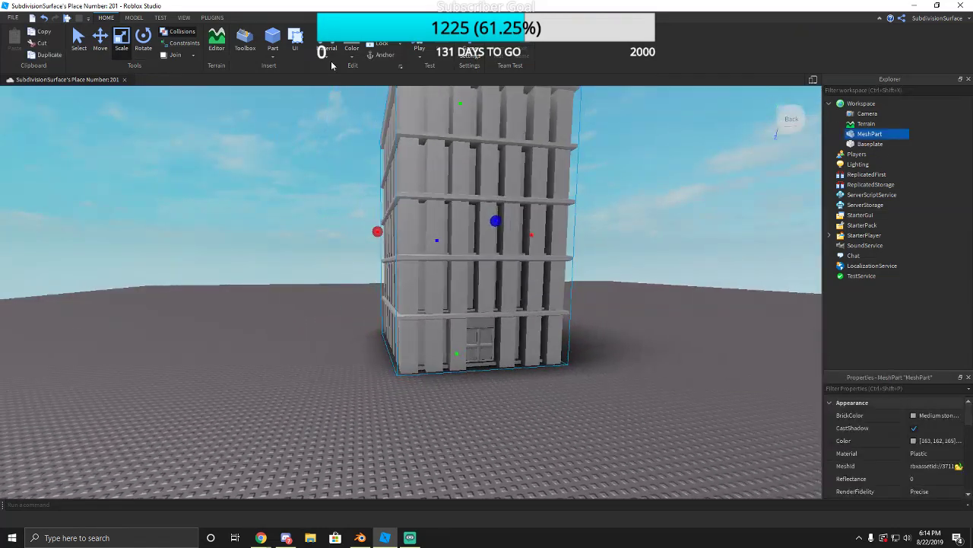
pyautogui.click(329, 53)
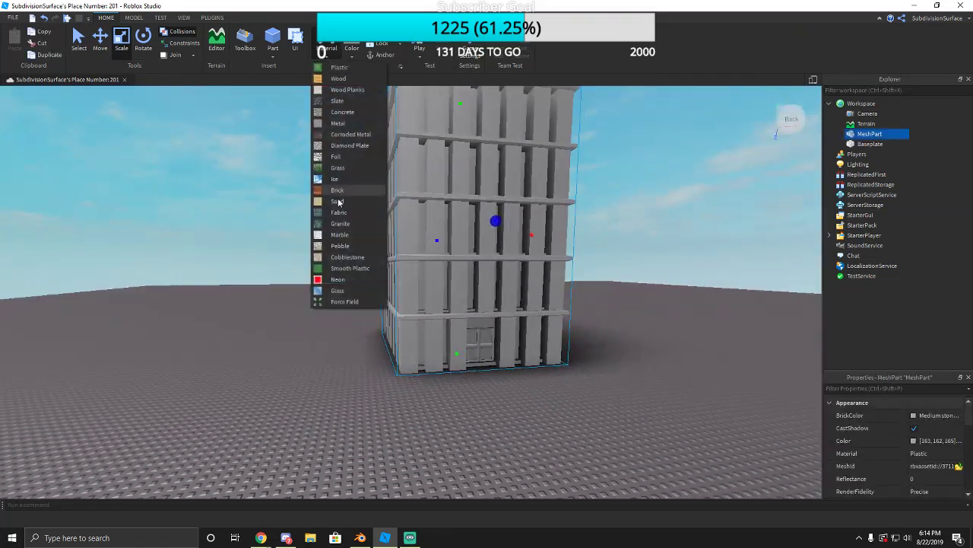
pyautogui.click(335, 269)
pyautogui.scroll(5, 304, 341)
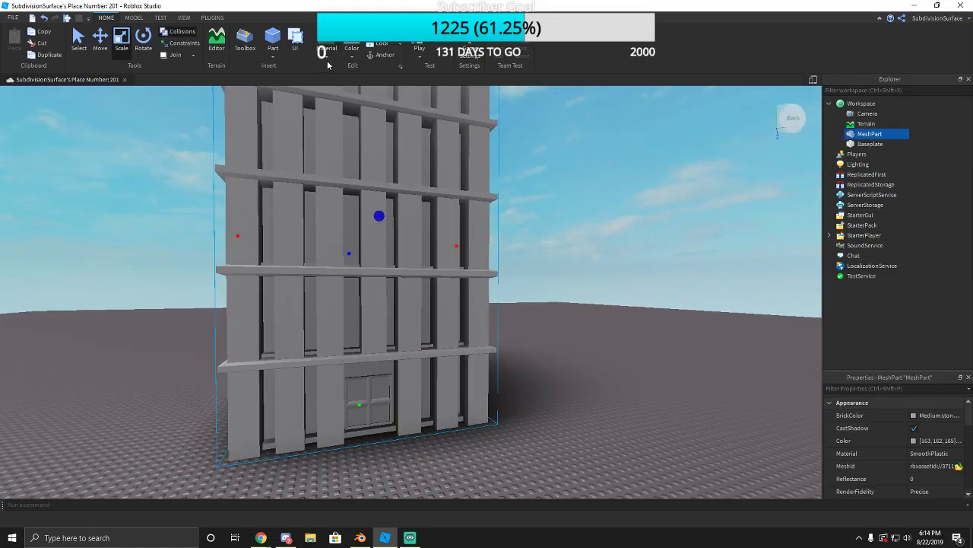
# Try the Brick material and a dark red colour on the building, and undo both changes.
pyautogui.click(327, 57)
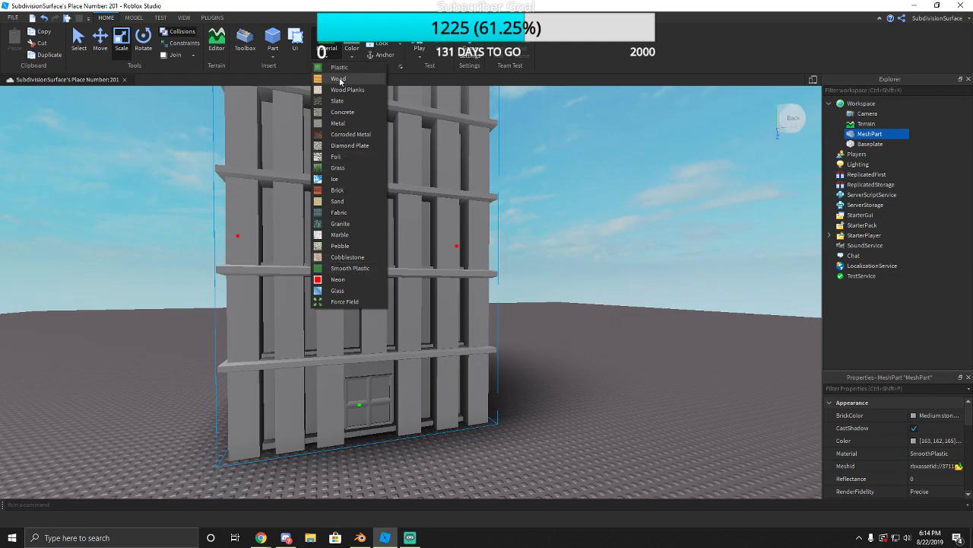
pyautogui.click(337, 190)
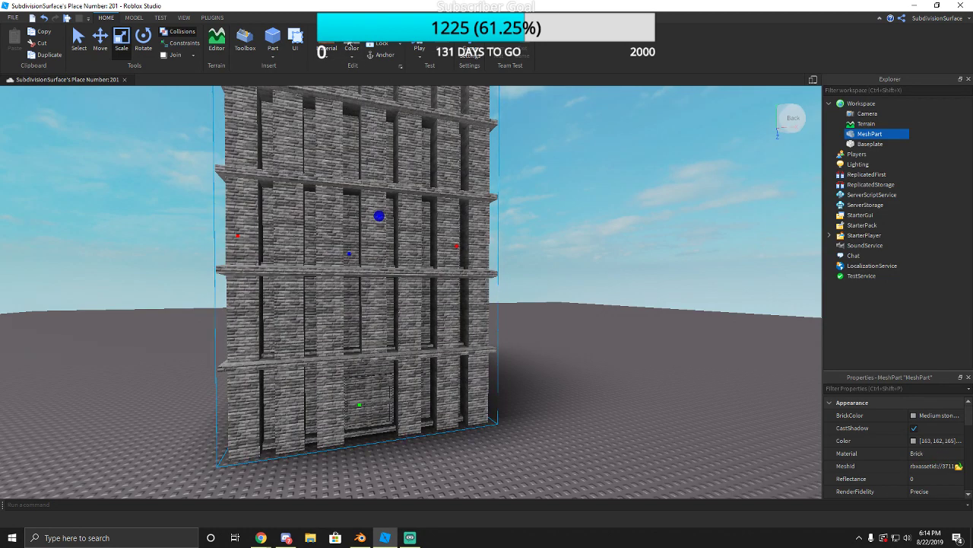
pyautogui.click(349, 56)
pyautogui.click(491, 149)
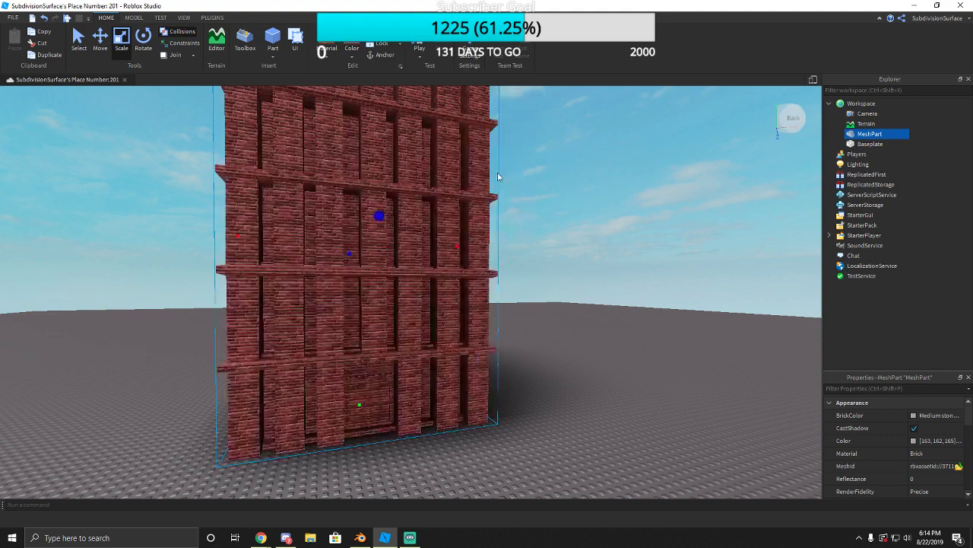
pyautogui.click(533, 327)
pyautogui.moveTo(458, 352); pyautogui.dragTo(458, 356, button='right')
pyautogui.scroll(-4, 457, 356)
pyautogui.hotkey('ctrl', 'z')
pyautogui.hotkey('ctrl', 'z')
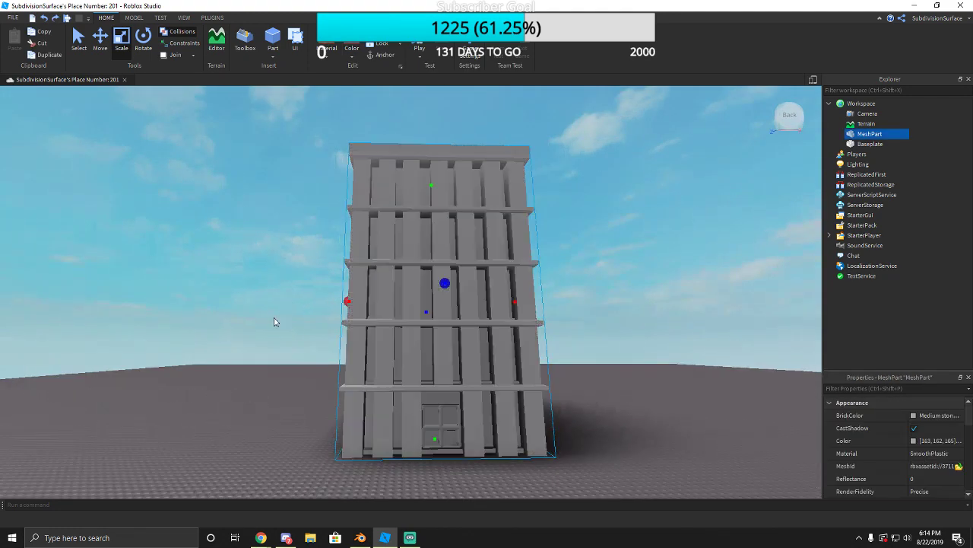
pyautogui.scroll(2, 274, 317)
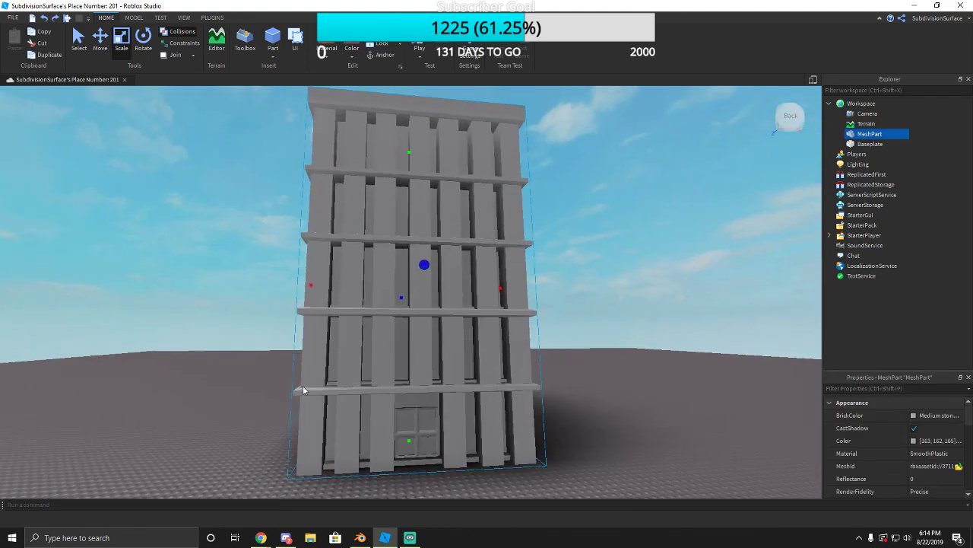
# Switch to Blender and turn off Matcap shading for the building's viewport.
pyautogui.click(360, 538)
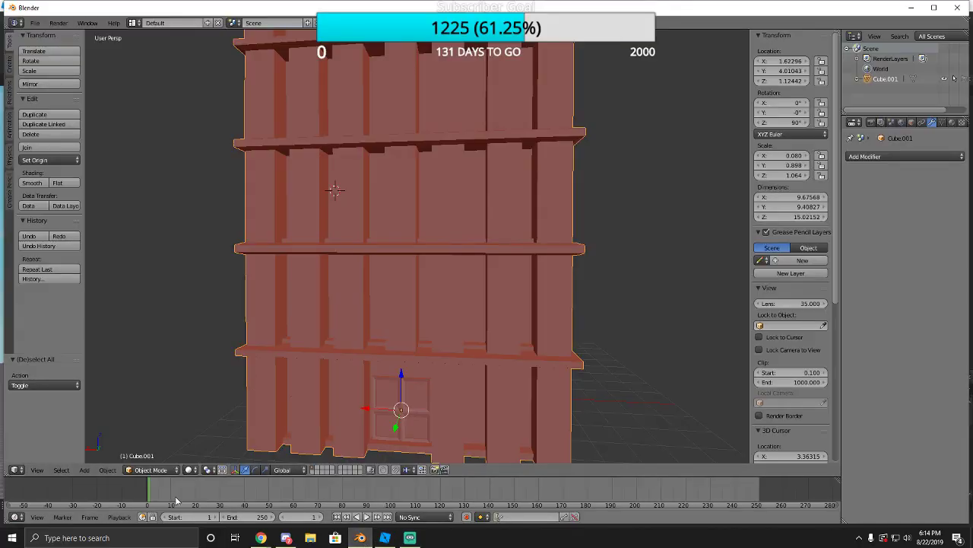
pyautogui.scroll(-8, 780, 327)
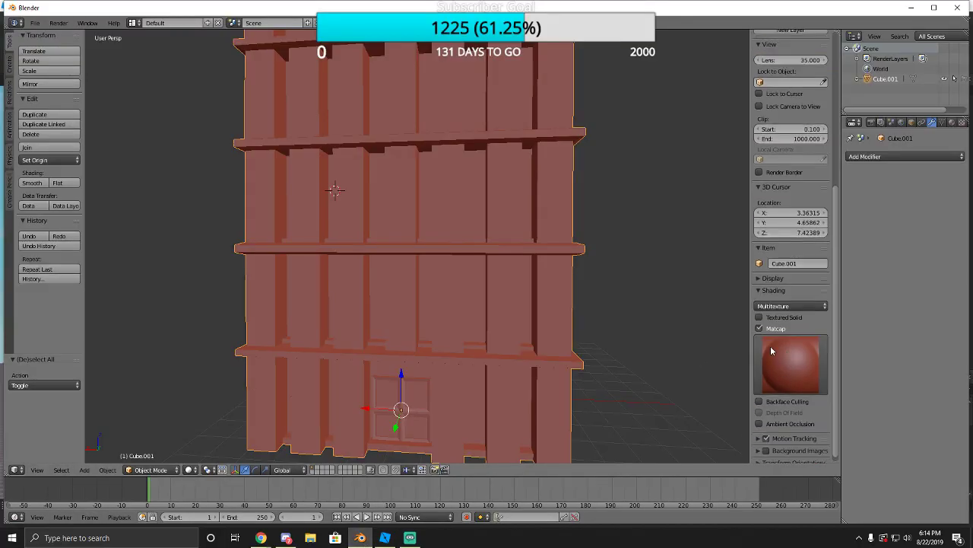
pyautogui.scroll(-1, 766, 338)
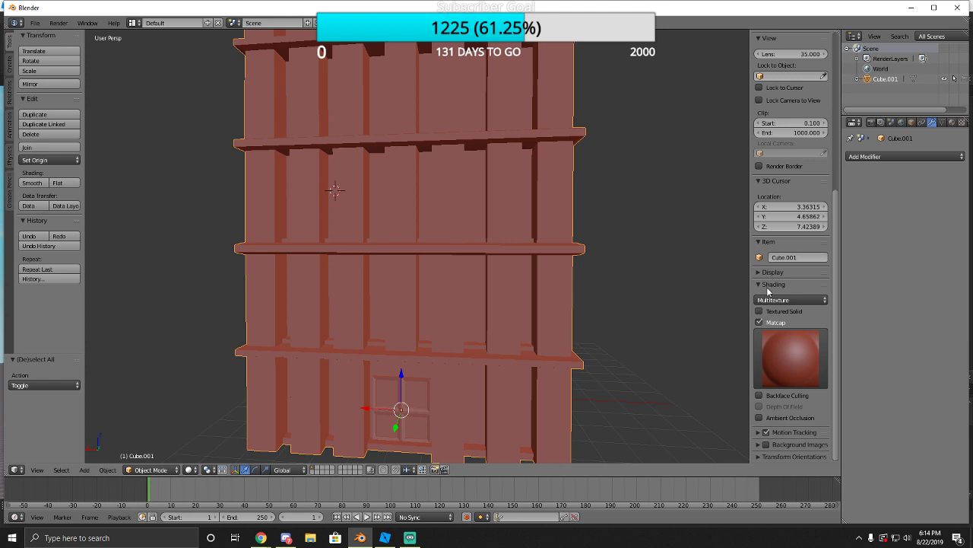
pyautogui.click(759, 322)
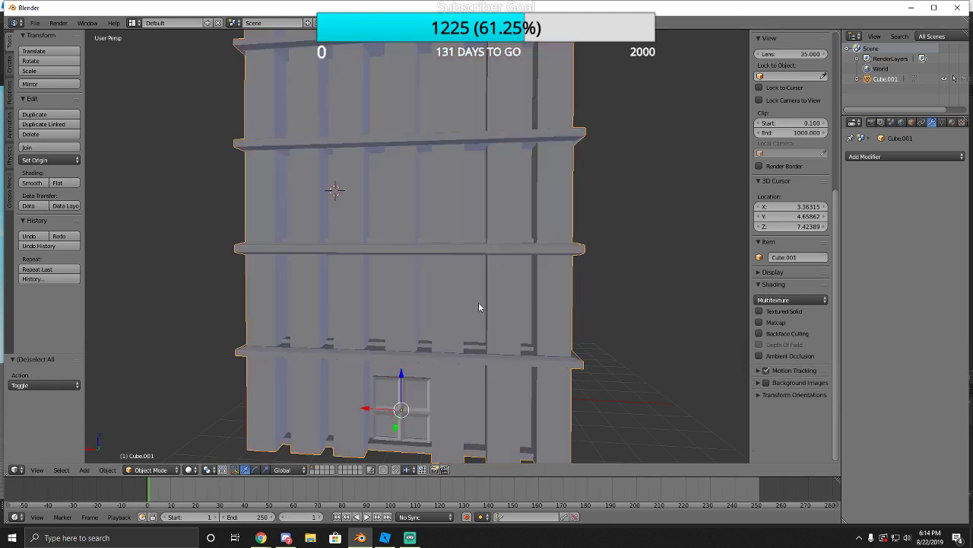
# Split the 3D viewport into two side-by-side areas and make the left one a UV/Image Editor.
pyautogui.hotkey('shift', 'f')
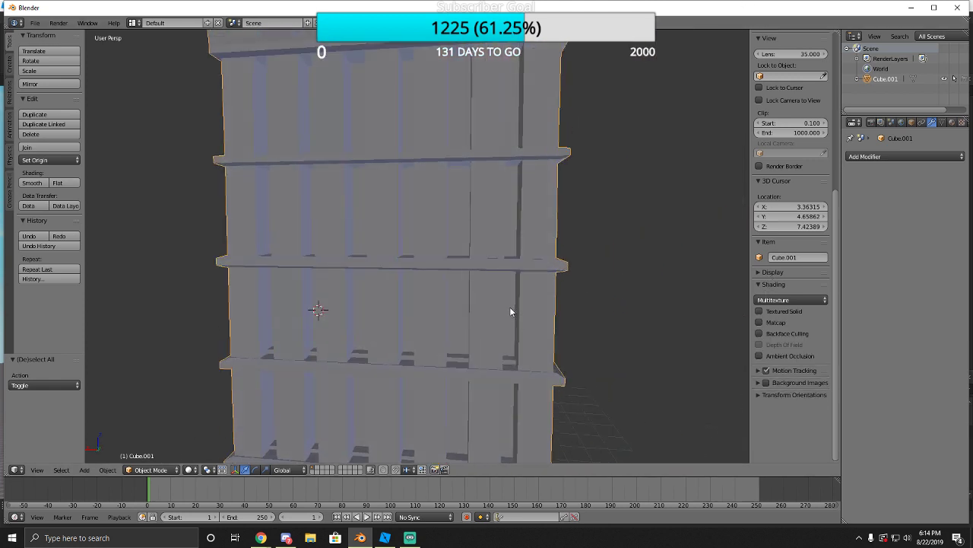
pyautogui.click(214, 420)
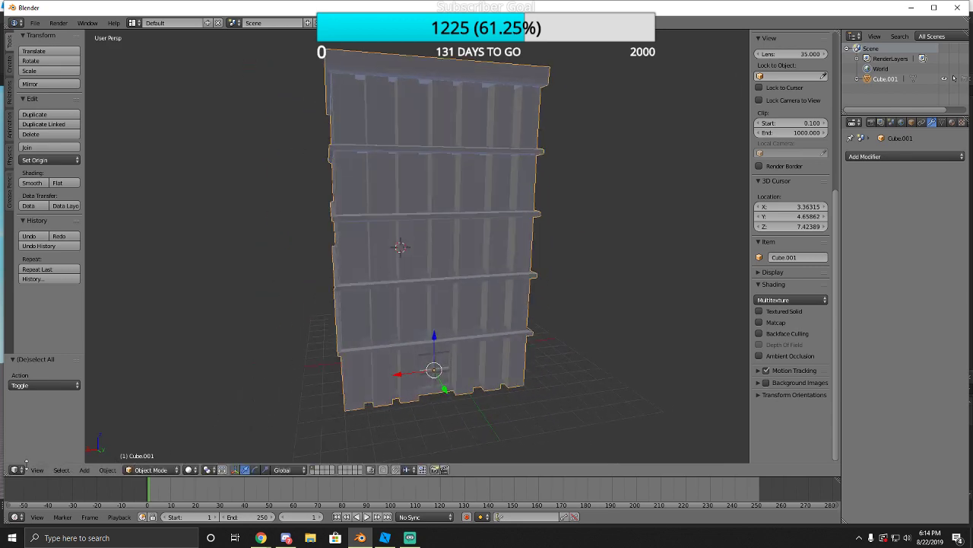
pyautogui.moveTo(6, 475); pyautogui.dragTo(401, 464)
pyautogui.click(15, 470)
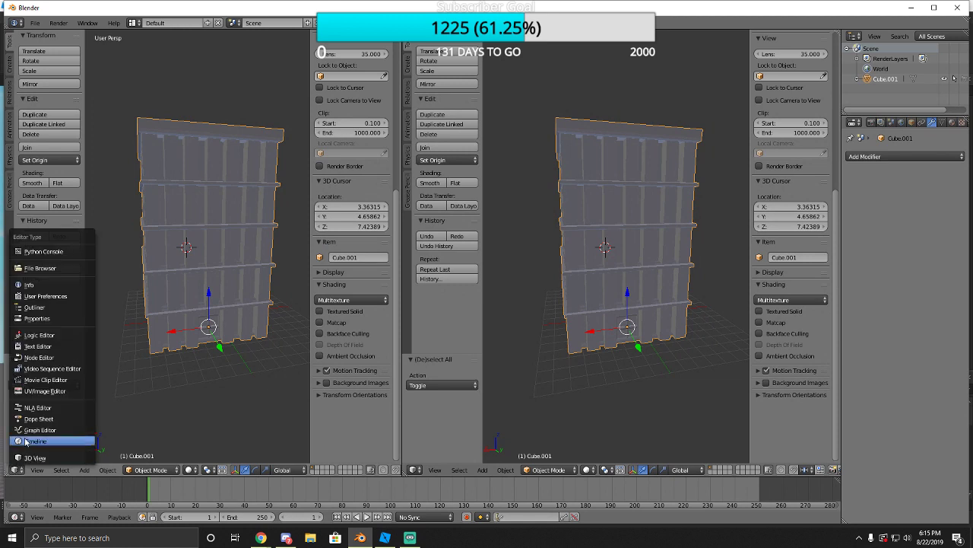
pyautogui.click(43, 391)
pyautogui.scroll(2, 229, 314)
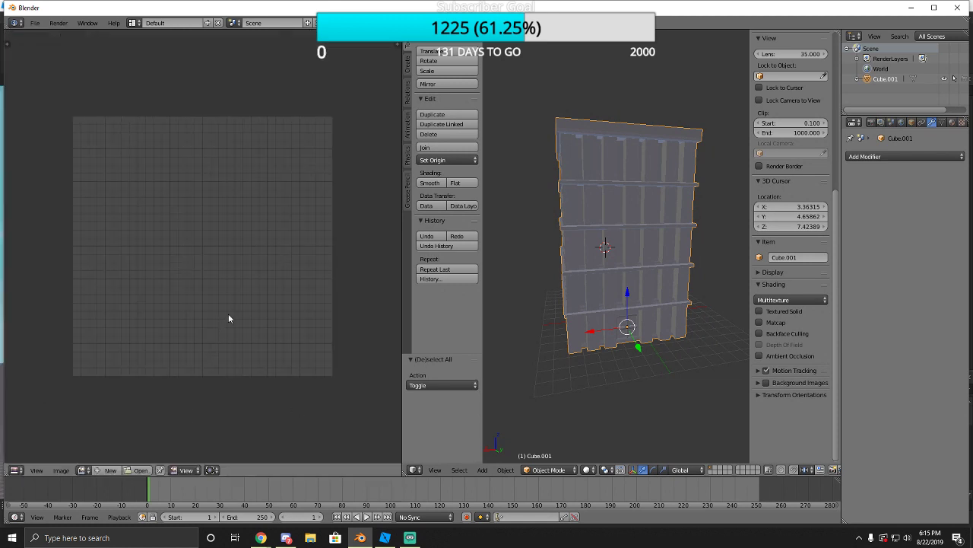
pyautogui.scroll(5, 590, 294)
pyautogui.scroll(-5, 578, 299)
# Enter Edit Mode, select the building's whole mesh and unwrap it using Smart UV Project with the default settings.
pyautogui.click(541, 469)
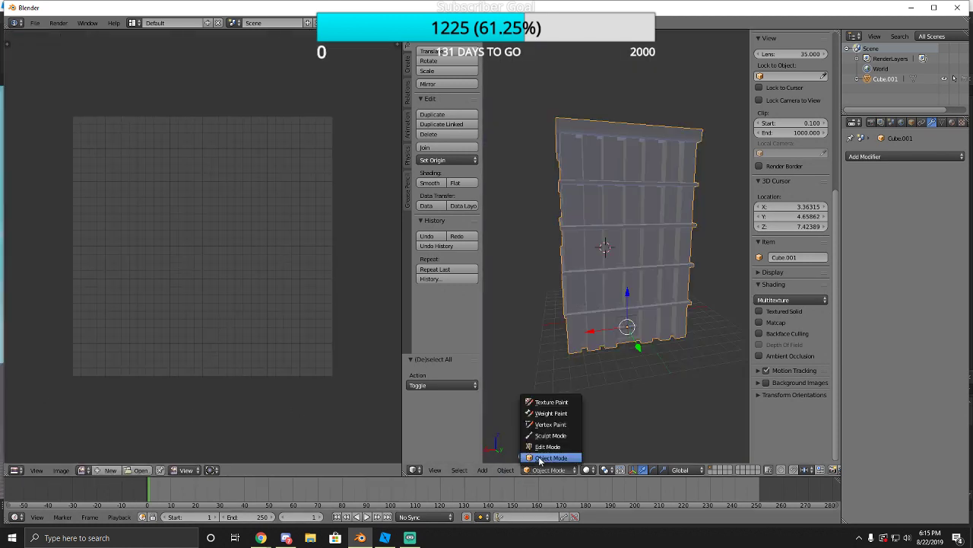
pyautogui.click(548, 446)
pyautogui.press('a')
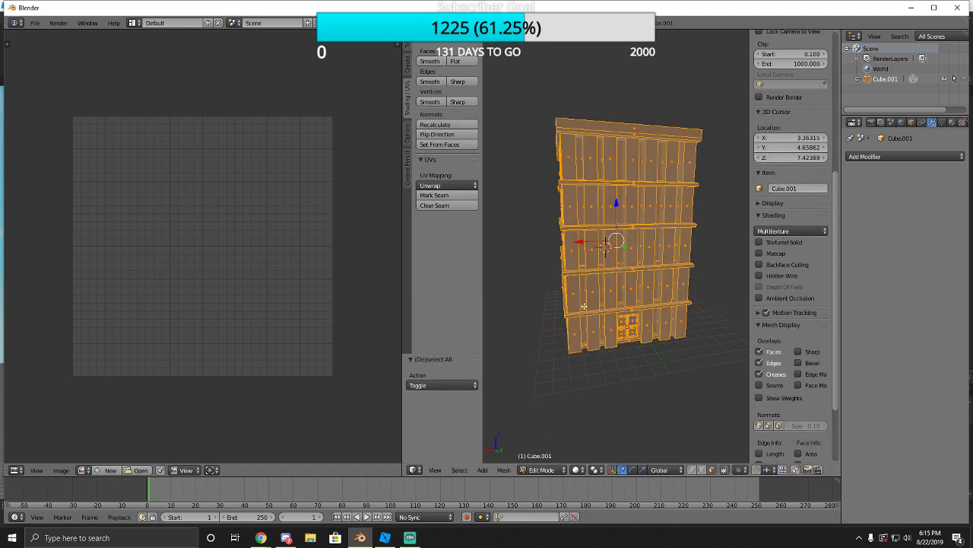
pyautogui.press('u')
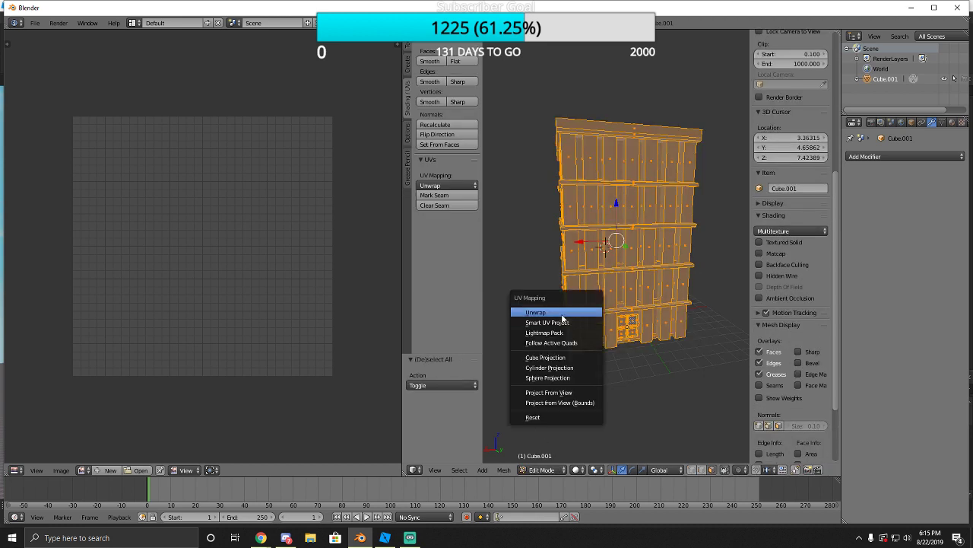
pyautogui.click(532, 327)
pyautogui.click(583, 397)
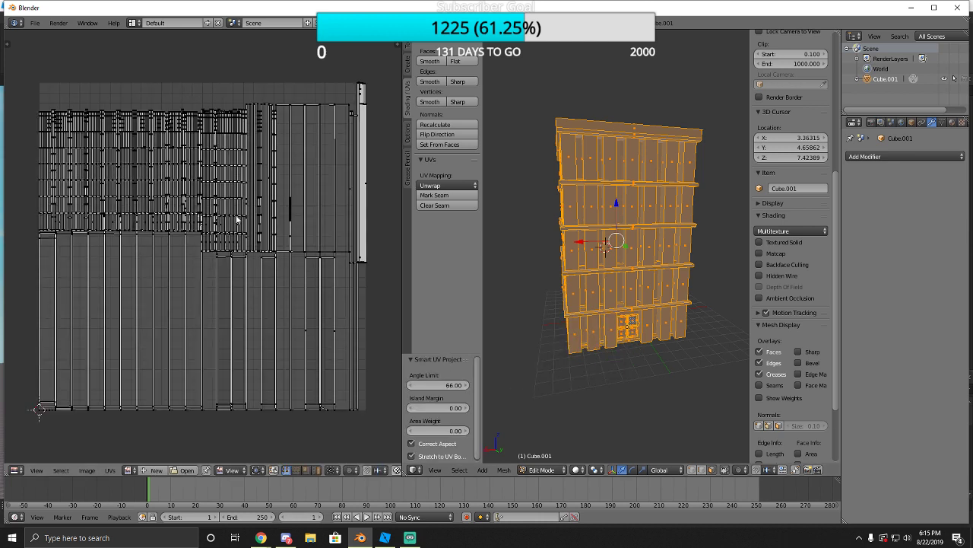
# Select all of the building's UVs and open output-onlinepngtools.png from the Downloads folder as their image.
pyautogui.press('a')
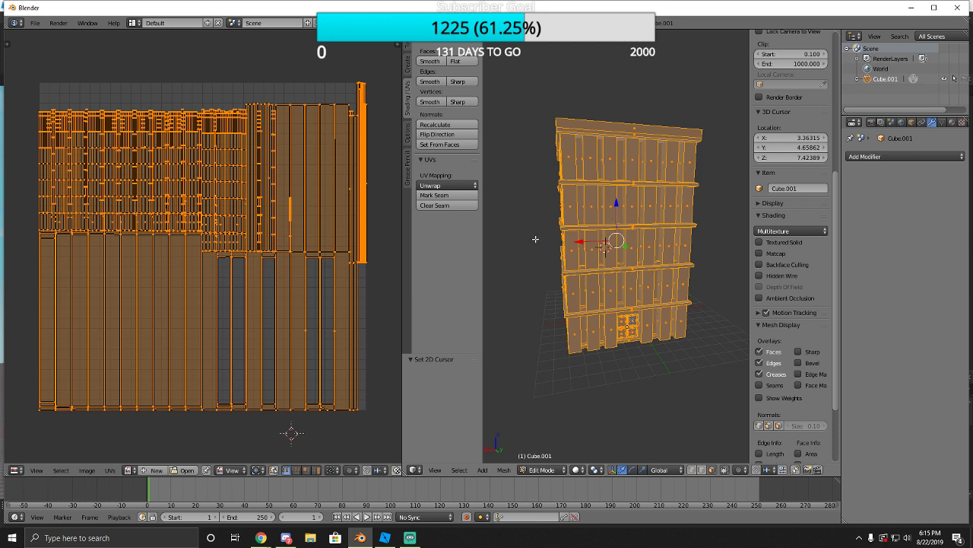
pyautogui.click(182, 469)
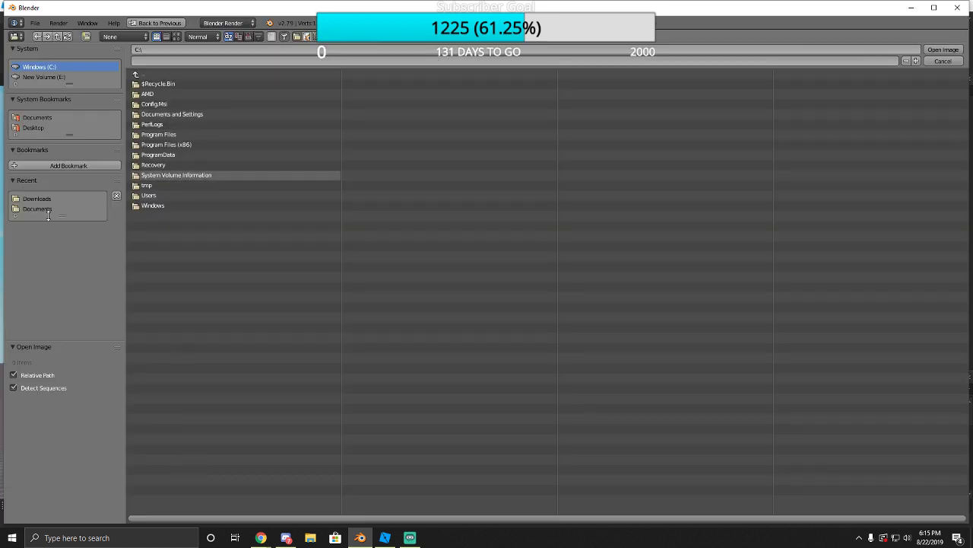
pyautogui.moveTo(49, 215); pyautogui.dragTo(50, 253)
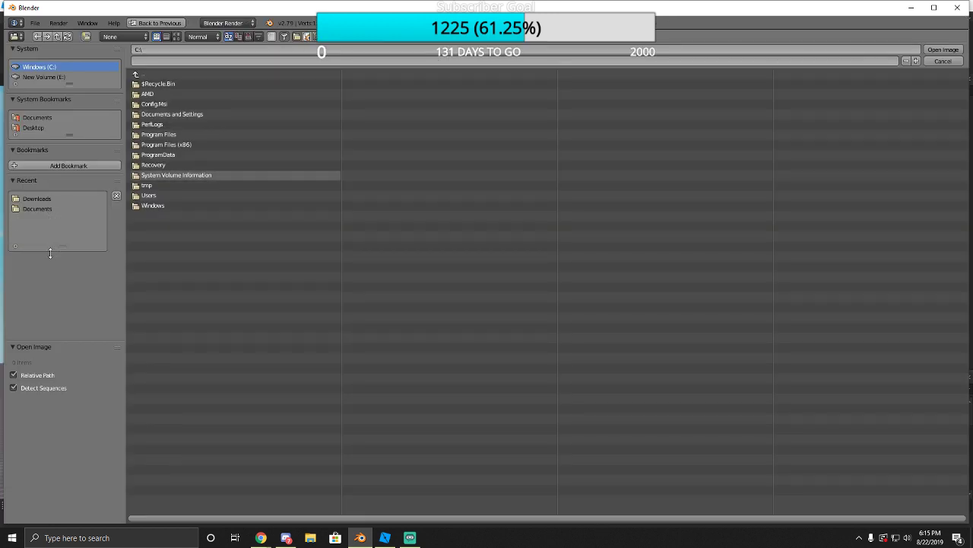
pyautogui.click(43, 196)
pyautogui.click(162, 105)
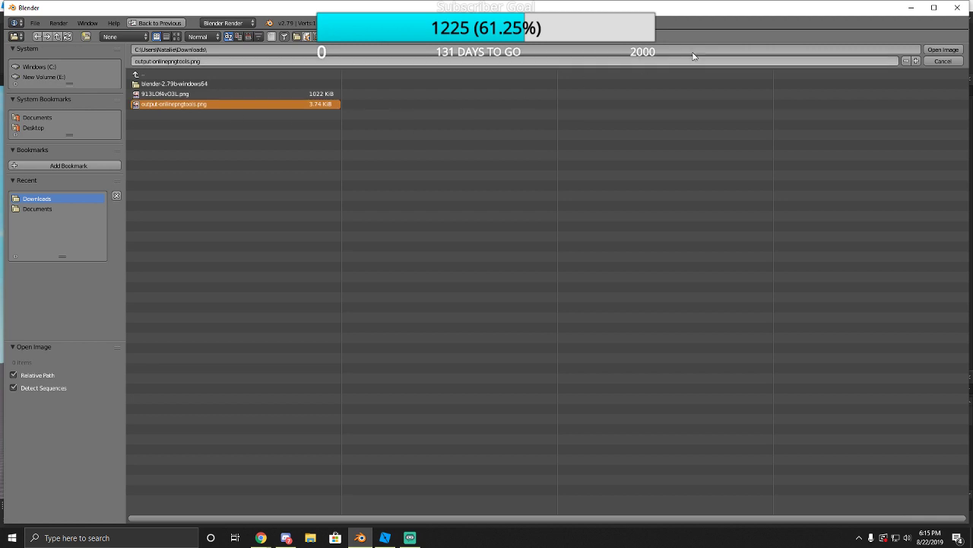
pyautogui.click(943, 50)
pyautogui.scroll(-1, 327, 248)
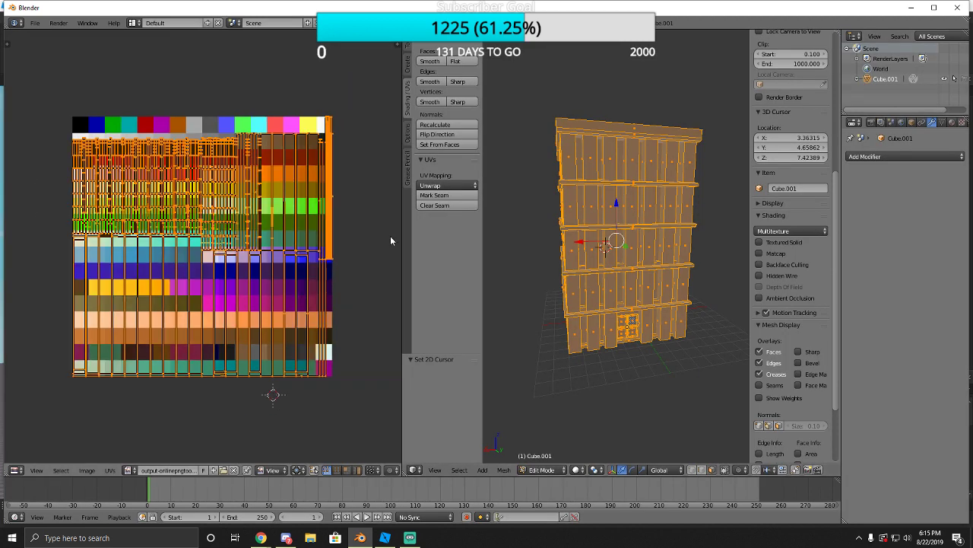
# Set the 3D view's viewport shading to Texture so the palette image shows on the building.
pyautogui.click(578, 470)
pyautogui.click(578, 470)
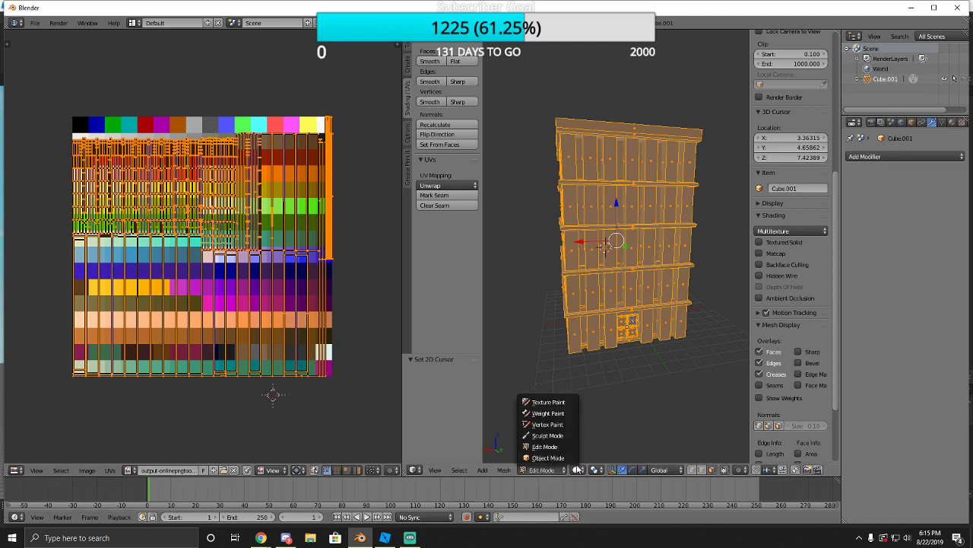
pyautogui.click(595, 413)
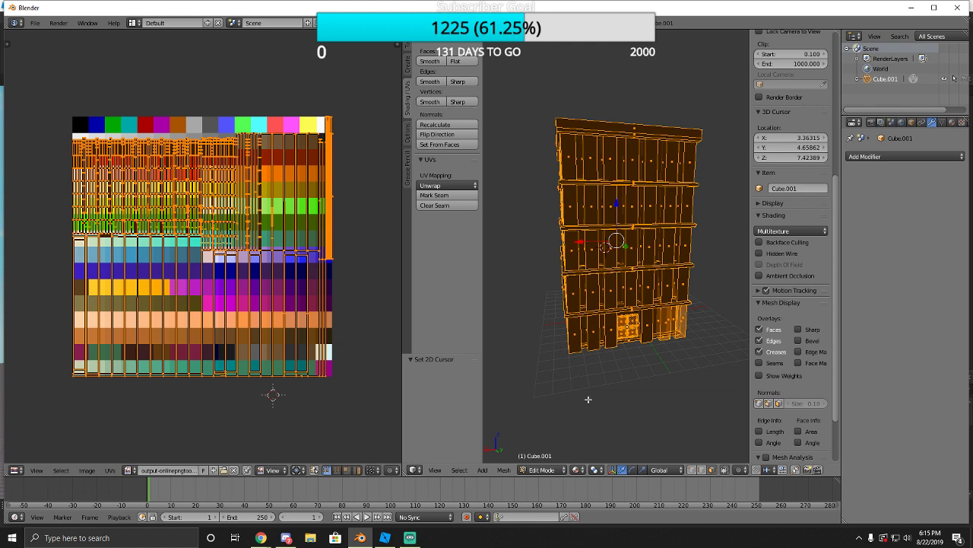
pyautogui.click(582, 470)
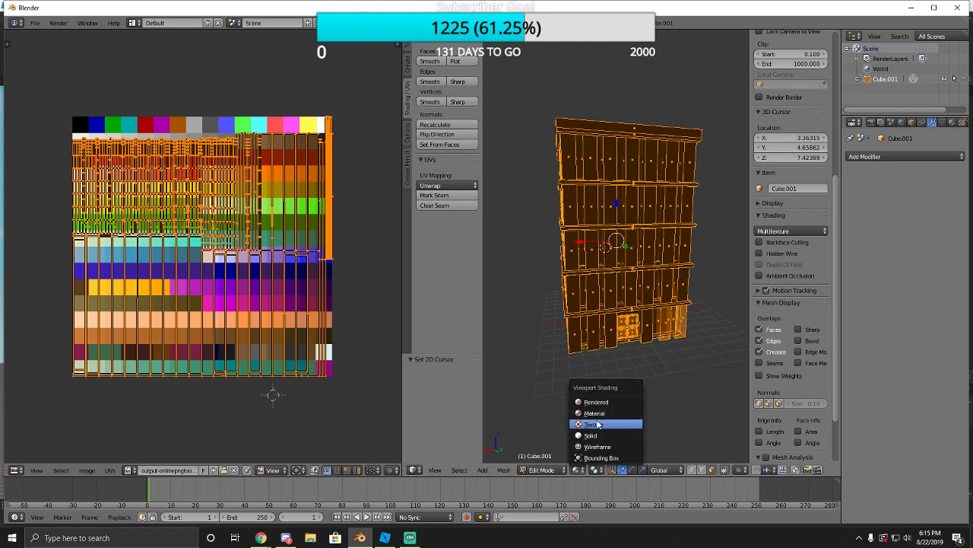
pyautogui.click(598, 425)
pyautogui.moveTo(564, 311)
pyautogui.mouseDown(button='middle')
pyautogui.moveTo(552, 312)
pyautogui.moveTo(566, 315)
pyautogui.mouseUp(button='middle')
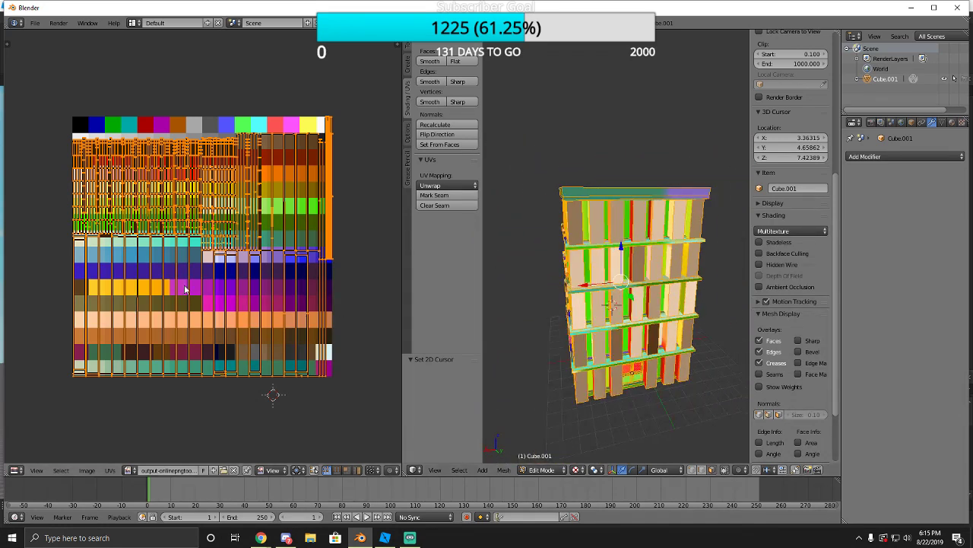
# Select all the UVs and scale them down to a tiny dot, by a factor of about -0.015.
pyautogui.press('a')
pyautogui.press('a')
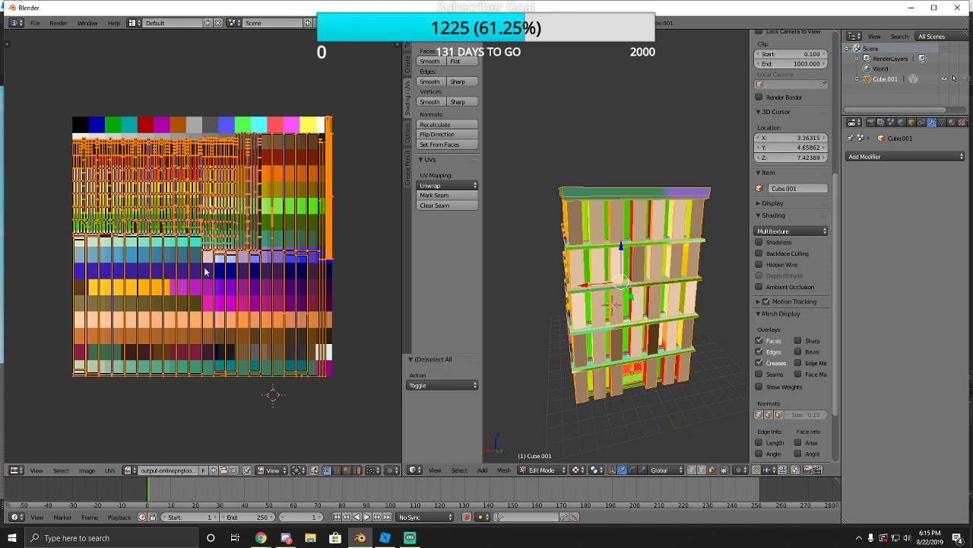
pyautogui.press('a')
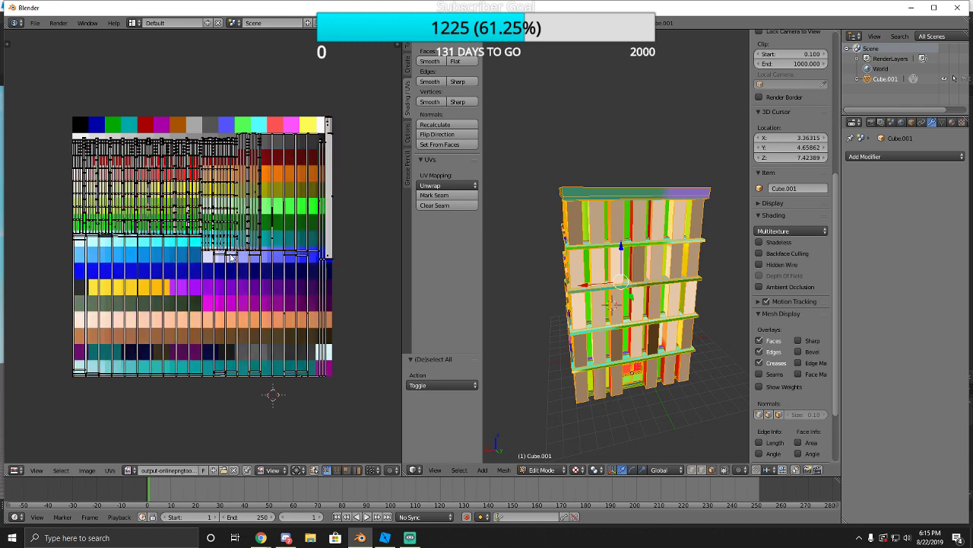
pyautogui.press('a')
pyautogui.press('s')
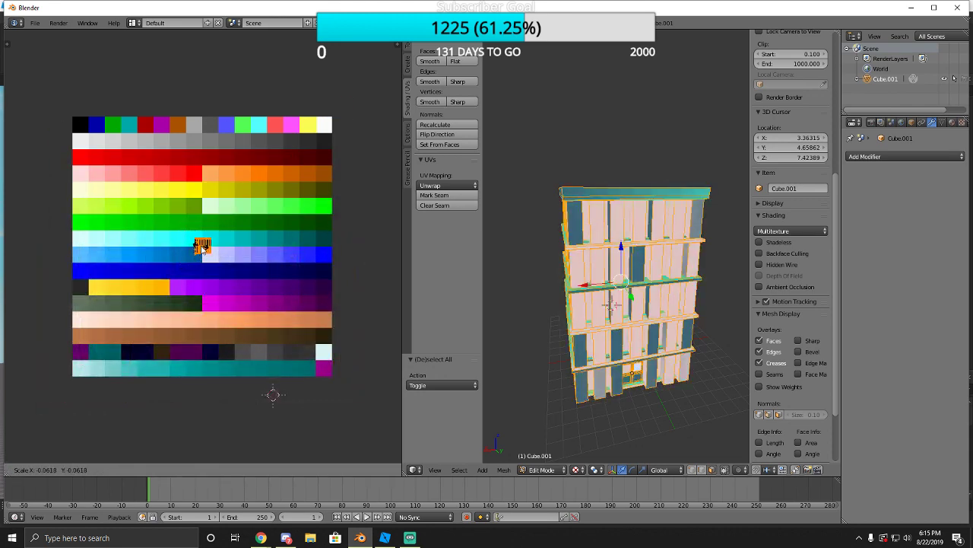
pyautogui.click(203, 249)
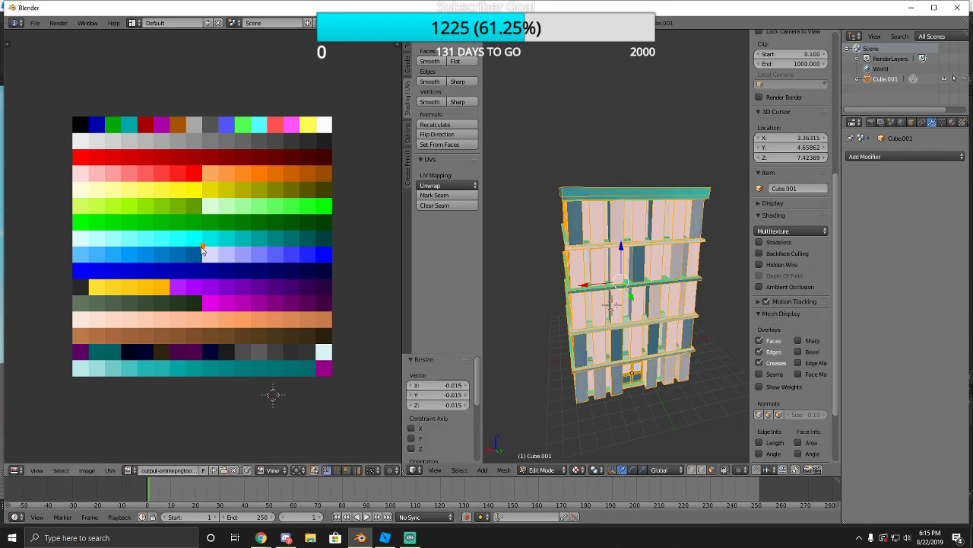
# Move the shrunken UVs onto a dark red swatch of the palette and deselect the UVs and the mesh.
pyautogui.press('g')
pyautogui.click(210, 242)
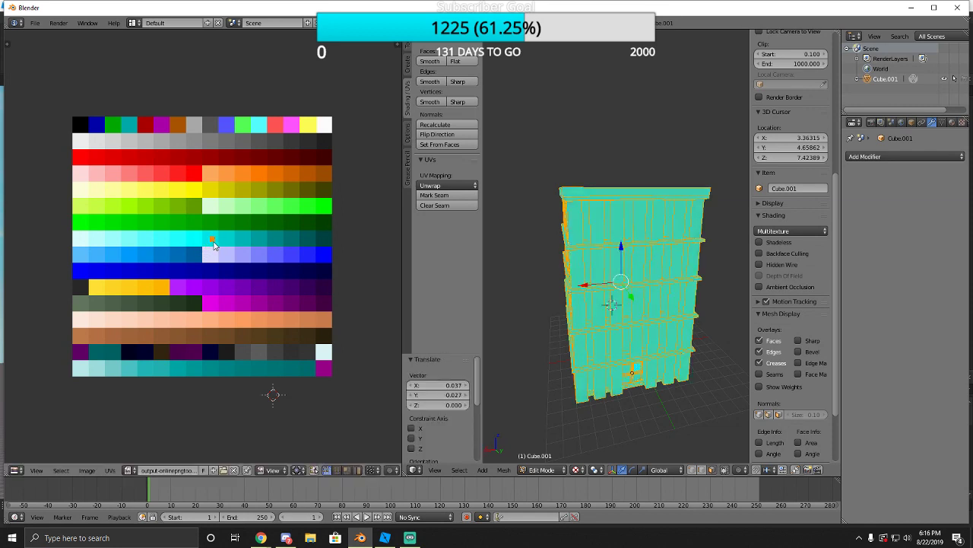
pyautogui.press('g')
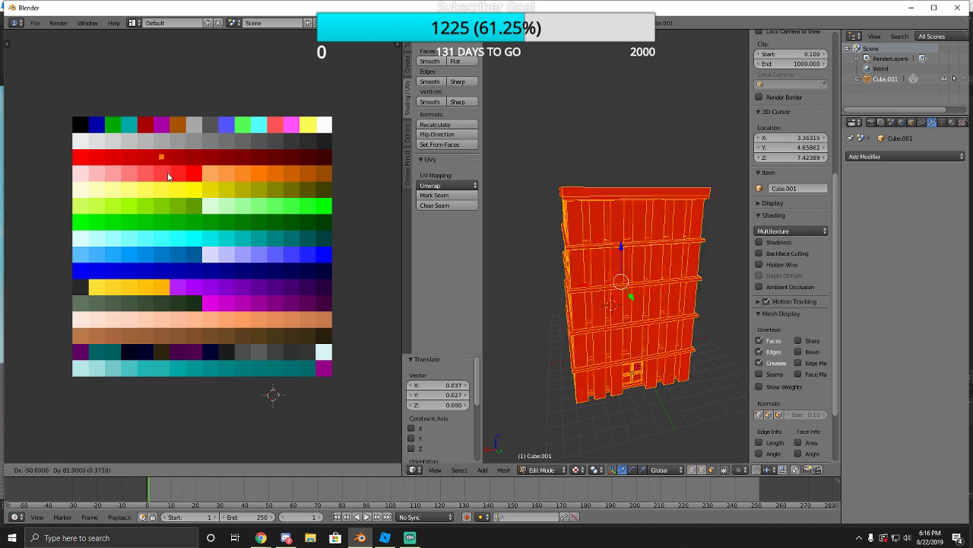
pyautogui.click(254, 178)
pyautogui.press('a')
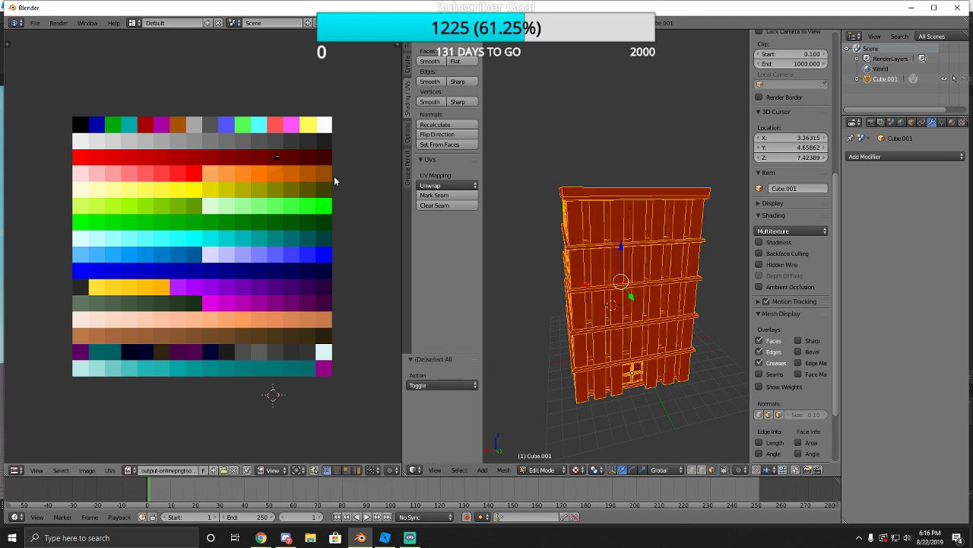
pyautogui.press('a')
# Select the recessed wall strips between the pillars on the top two floors of the building's door side.
pyautogui.hotkey('shift', 'f')
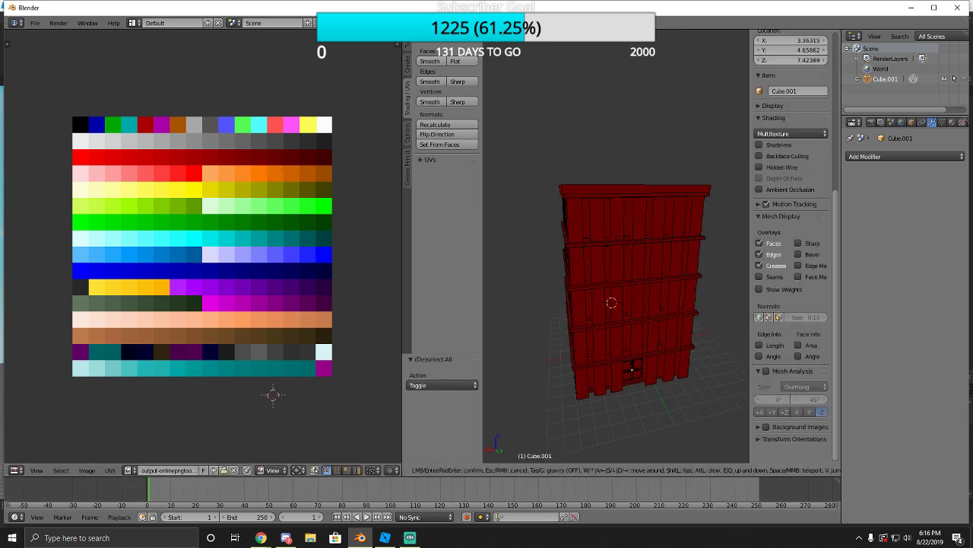
pyautogui.press('w')
pyautogui.press('s')
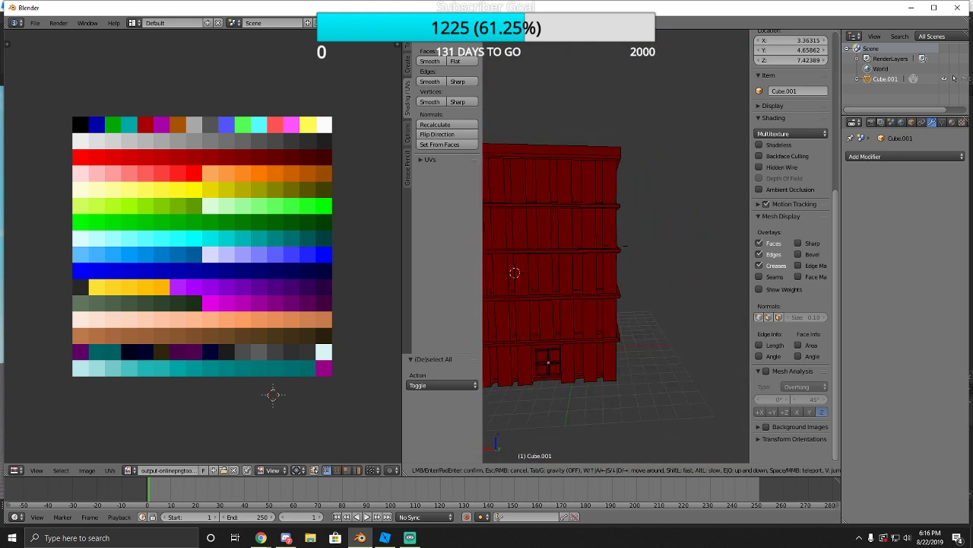
pyautogui.press('w')
pyautogui.press('a')
pyautogui.press('d')
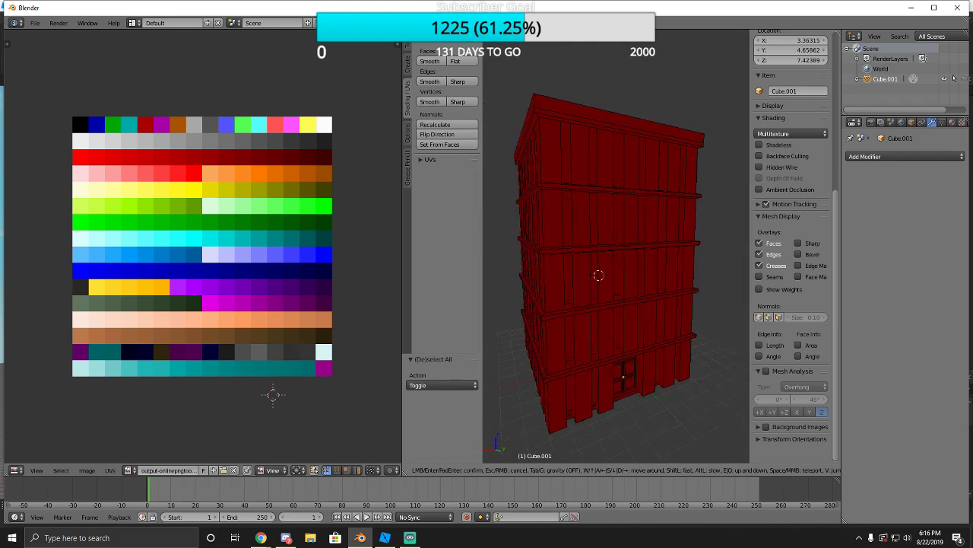
pyautogui.press('w')
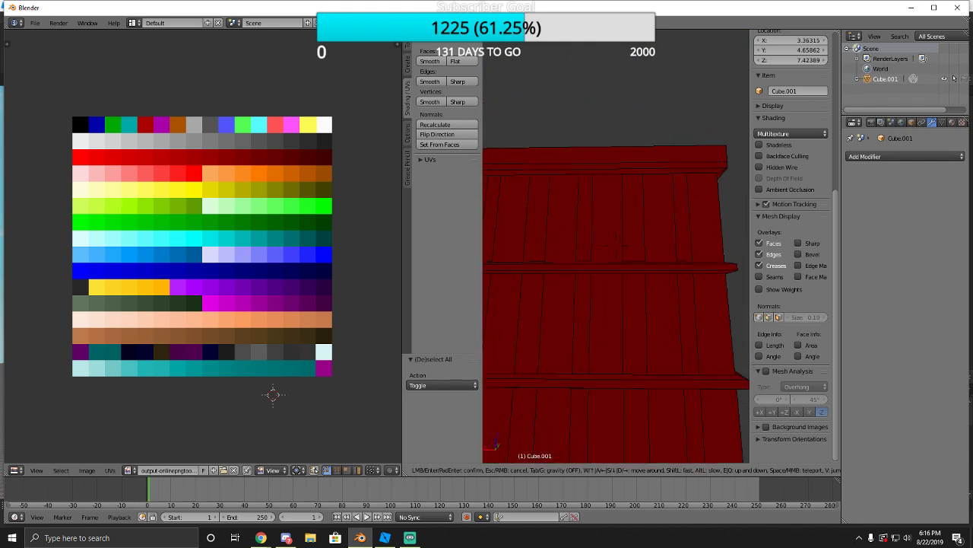
pyautogui.click(615, 245)
pyautogui.rightClick(580, 249)
pyautogui.keyDown('shift'); pyautogui.rightClick(569, 353); pyautogui.keyUp('shift')
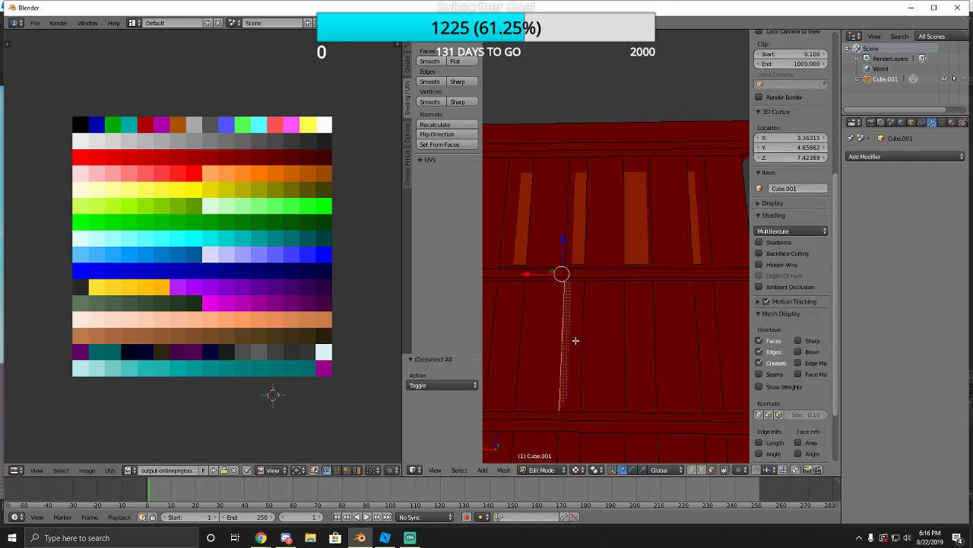
pyautogui.keyDown('shift'); pyautogui.rightClick(575, 341); pyautogui.keyUp('shift')
pyautogui.rightClick(575, 347)
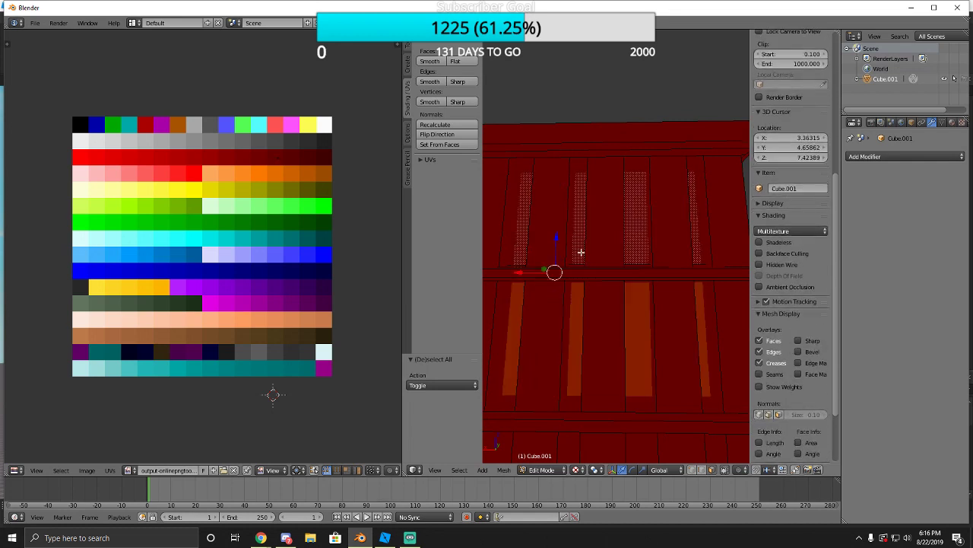
# Add the recessed strips on the three lower floors of the door side to the selection.
pyautogui.hotkey('shift', 'f')
pyautogui.press('s')
pyautogui.click(600, 252)
pyautogui.rightClick(600, 252)
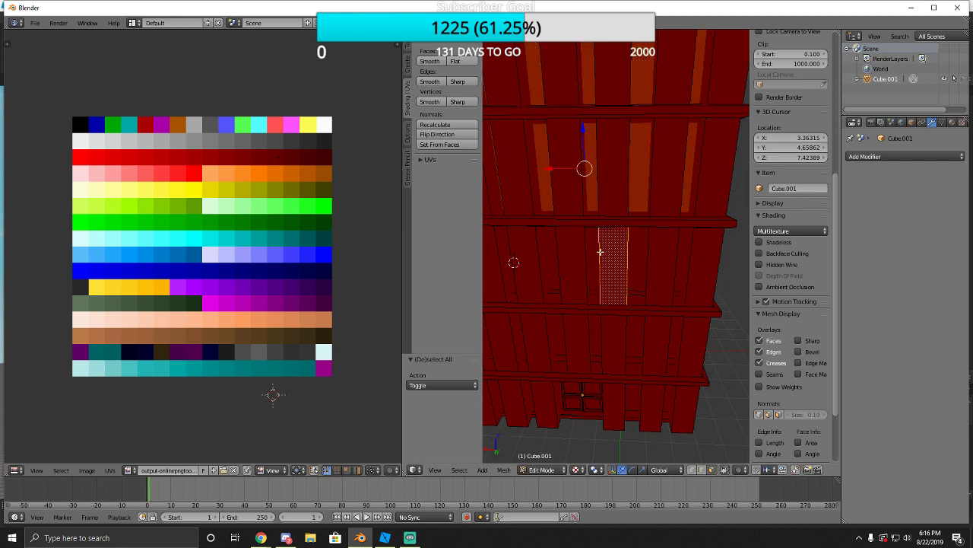
pyautogui.rightClick(593, 253)
pyautogui.rightClick(603, 327)
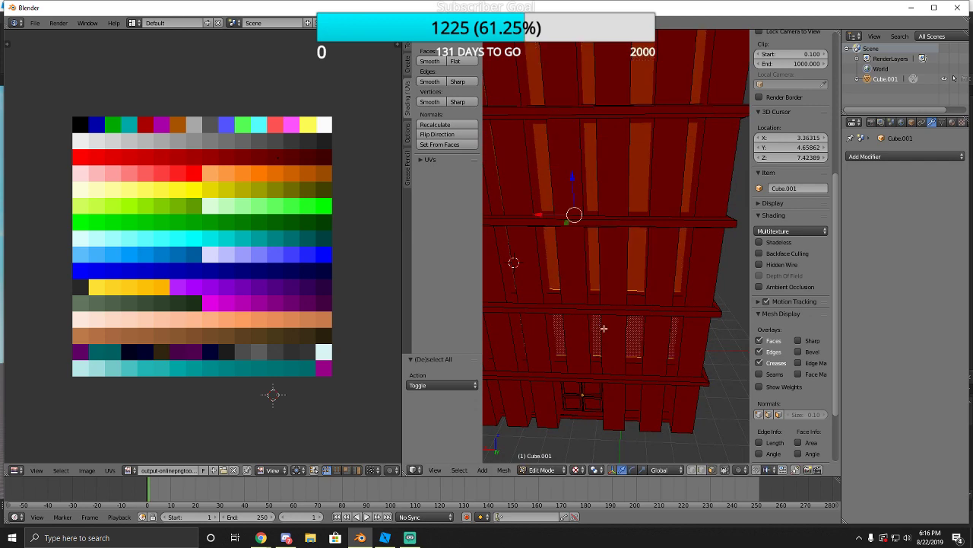
pyautogui.rightClick(630, 394)
# Add the recessed strips on all five floors of the adjacent side wall to the selection.
pyautogui.moveTo(635, 392); pyautogui.dragTo(616, 246, button='middle')
pyautogui.keyDown('alt'); pyautogui.rightClick(600, 248); pyautogui.keyUp('alt')
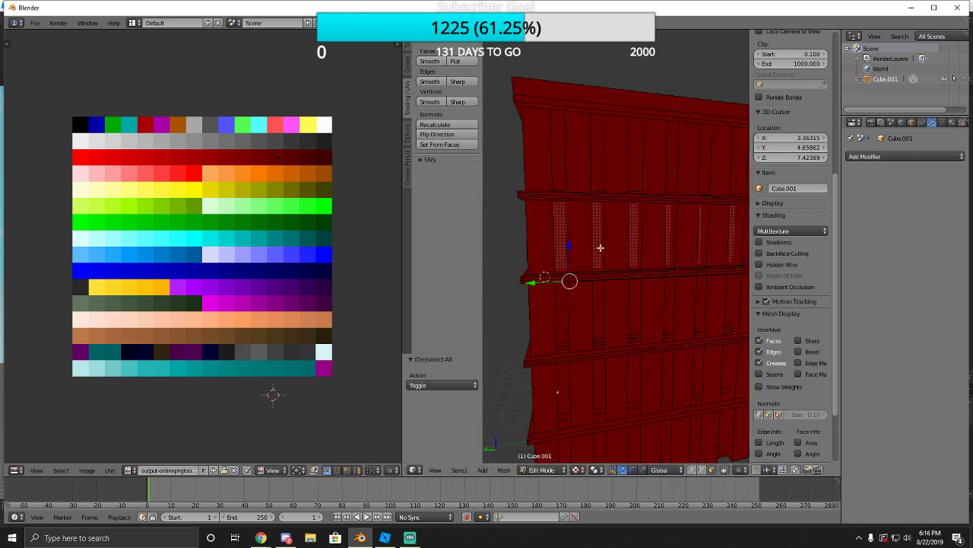
pyautogui.keyDown('alt'); pyautogui.keyDown('shift'); pyautogui.rightClick(596, 188); pyautogui.keyUp('shift'); pyautogui.keyUp('alt')
pyautogui.keyDown('alt'); pyautogui.keyDown('shift'); pyautogui.rightClick(599, 323); pyautogui.keyUp('shift'); pyautogui.keyUp('alt')
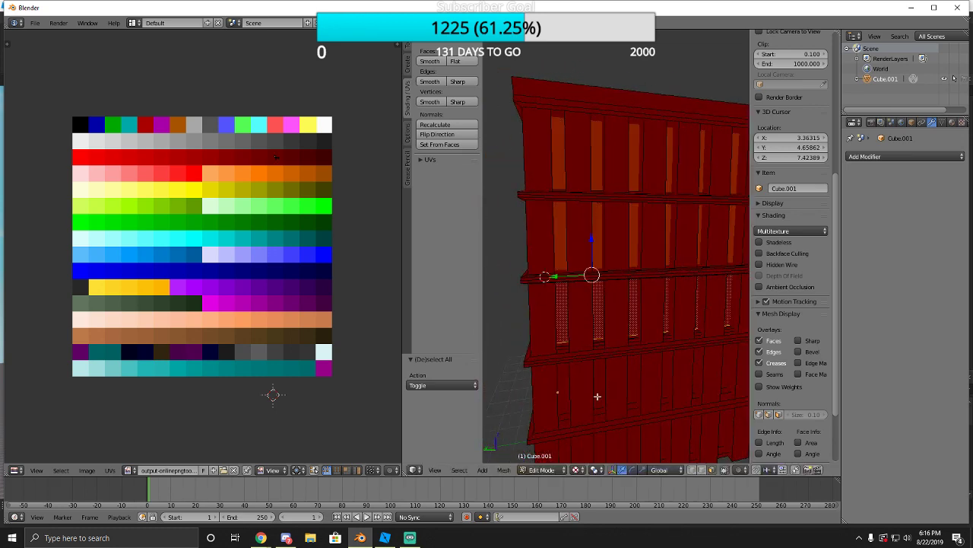
pyautogui.keyDown('alt'); pyautogui.keyDown('shift'); pyautogui.rightClick(604, 386); pyautogui.keyUp('shift'); pyautogui.keyUp('alt')
pyautogui.keyDown('shift'); pyautogui.rightClick(613, 442); pyautogui.keyUp('shift')
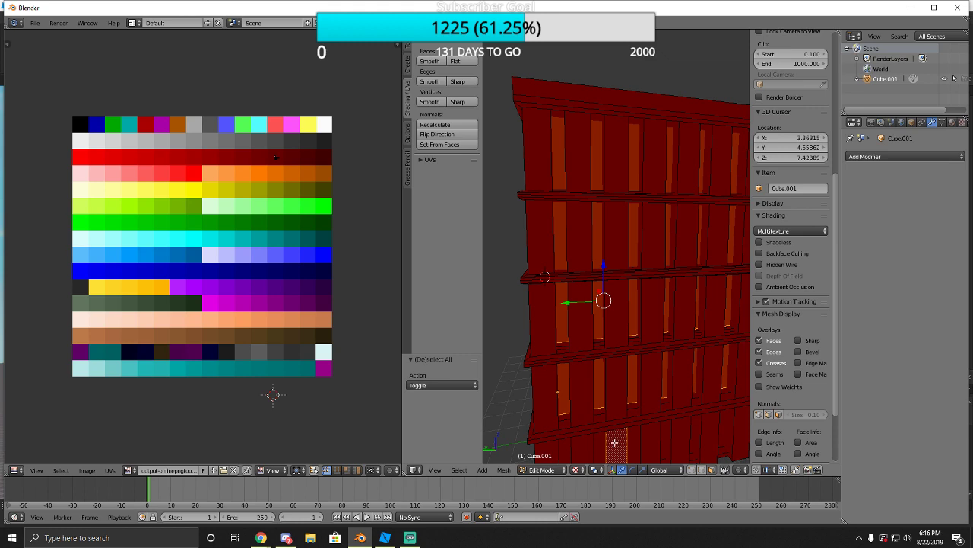
# Add the recessed strips on all five floors of the building's back wall to the selection.
pyautogui.hotkey('shift', 'f')
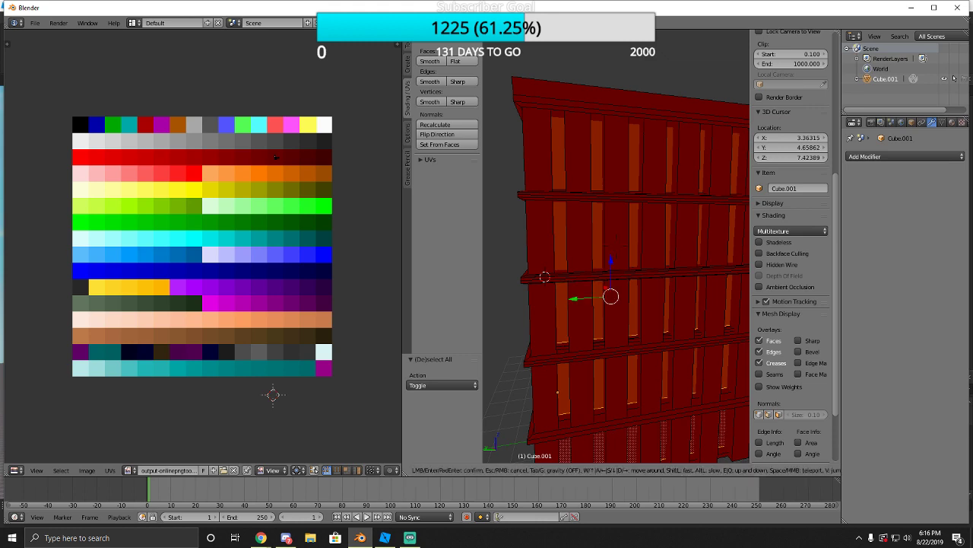
pyautogui.press('d')
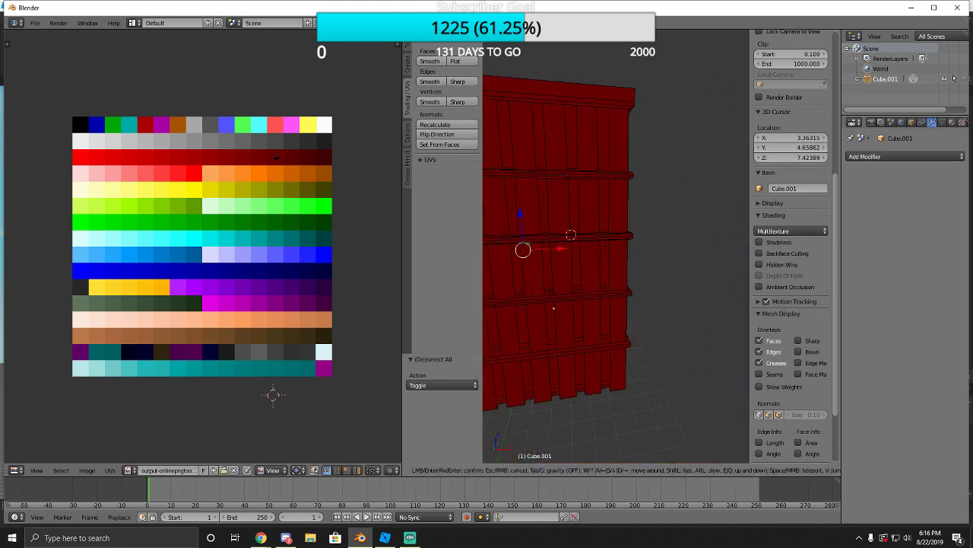
pyautogui.press('w')
pyautogui.click(616, 247)
pyautogui.keyDown('shift'); pyautogui.rightClick(588, 303); pyautogui.keyUp('shift')
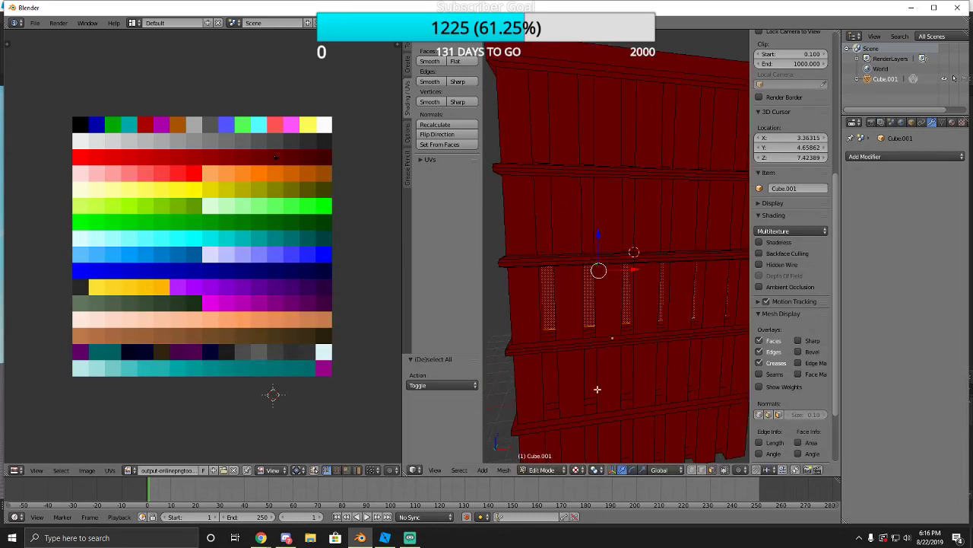
pyautogui.keyDown('shift'); pyautogui.rightClick(598, 389); pyautogui.keyUp('shift')
pyautogui.keyDown('shift'); pyautogui.rightClick(593, 436); pyautogui.keyUp('shift')
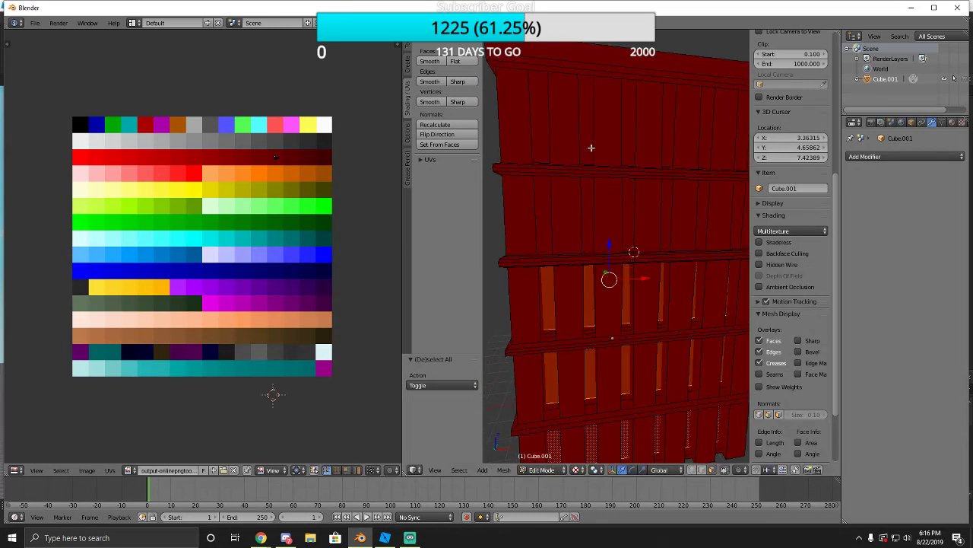
pyautogui.keyDown('shift'); pyautogui.rightClick(587, 224); pyautogui.keyUp('shift')
pyautogui.keyDown('shift'); pyautogui.rightClick(603, 133); pyautogui.keyUp('shift')
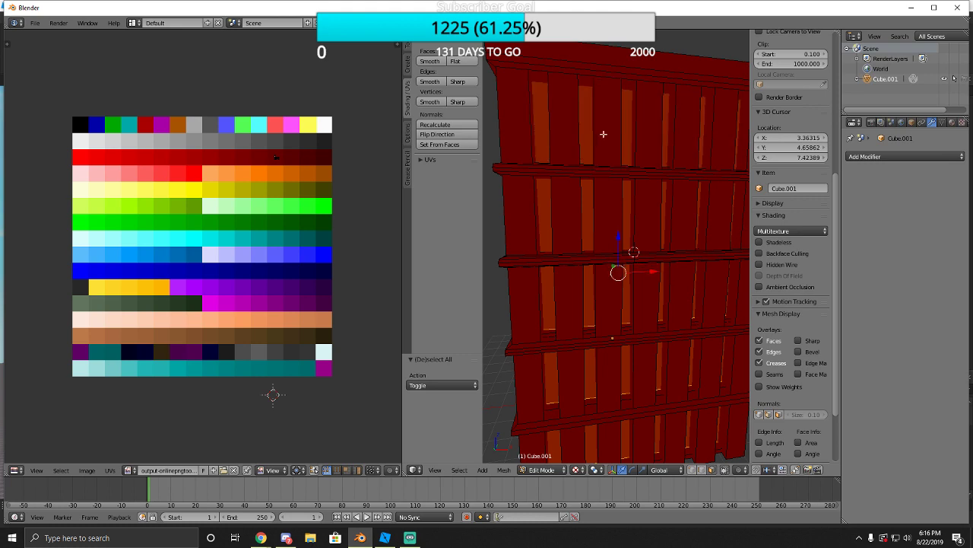
# Add the recessed strips on all five floors of the remaining side wall to the selection.
pyautogui.hotkey('shift', 'f')
pyautogui.press('s')
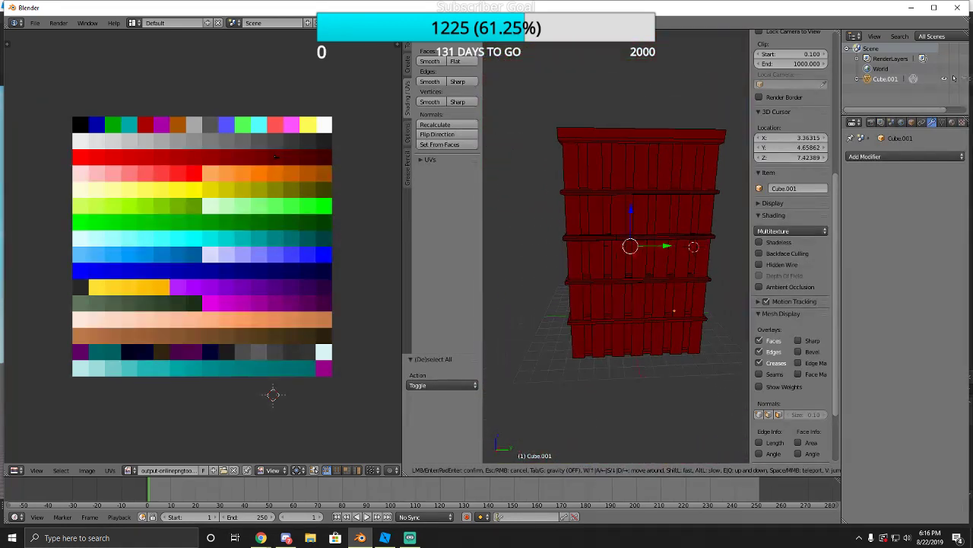
pyautogui.click(601, 340)
pyautogui.keyDown('shift'); pyautogui.rightClick(586, 304); pyautogui.keyUp('shift')
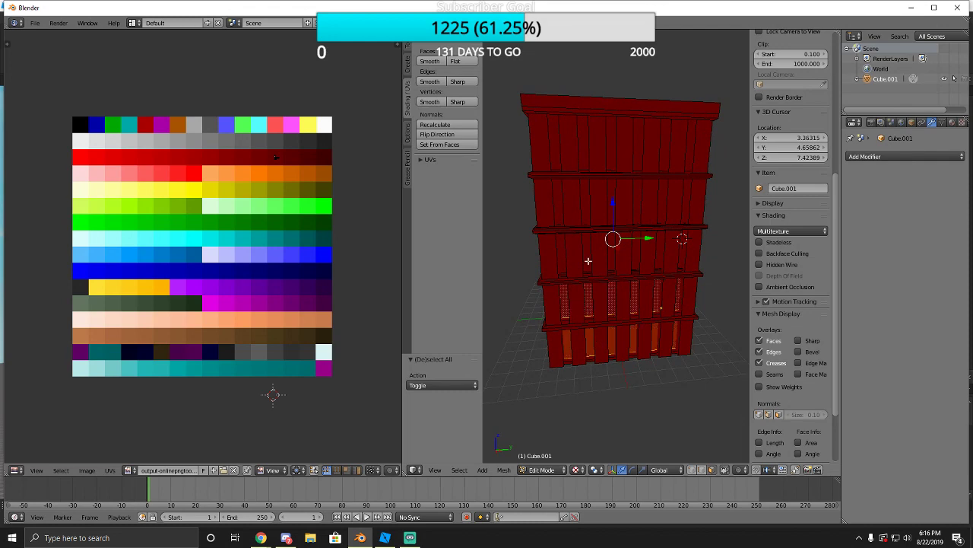
pyautogui.keyDown('shift'); pyautogui.rightClick(588, 259); pyautogui.keyUp('shift')
pyautogui.keyDown('shift'); pyautogui.rightClick(585, 196); pyautogui.keyUp('shift')
pyautogui.keyDown('shift'); pyautogui.rightClick(585, 149); pyautogui.keyUp('shift')
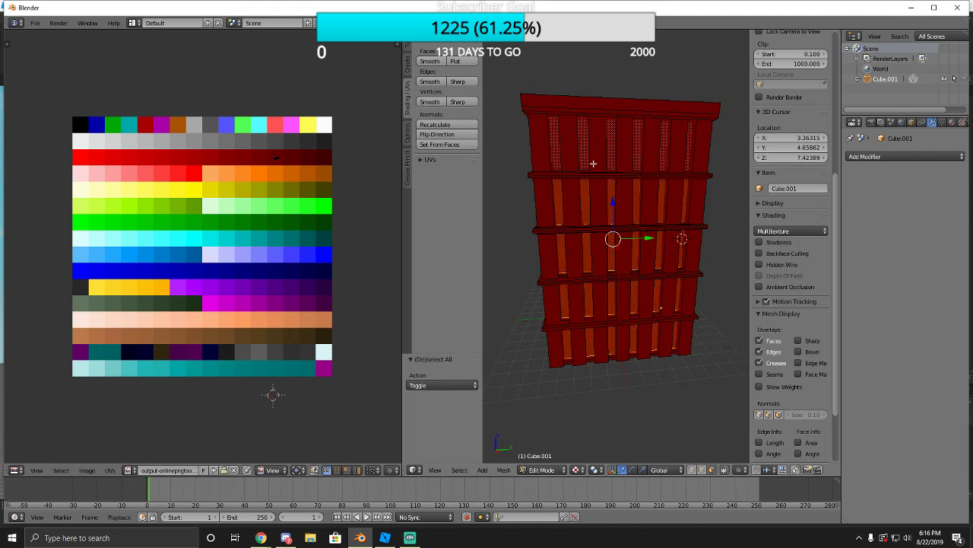
# Move the UVs of the selected recessed strips onto the darkest red swatch of the palette.
pyautogui.hotkey('shift', 'f')
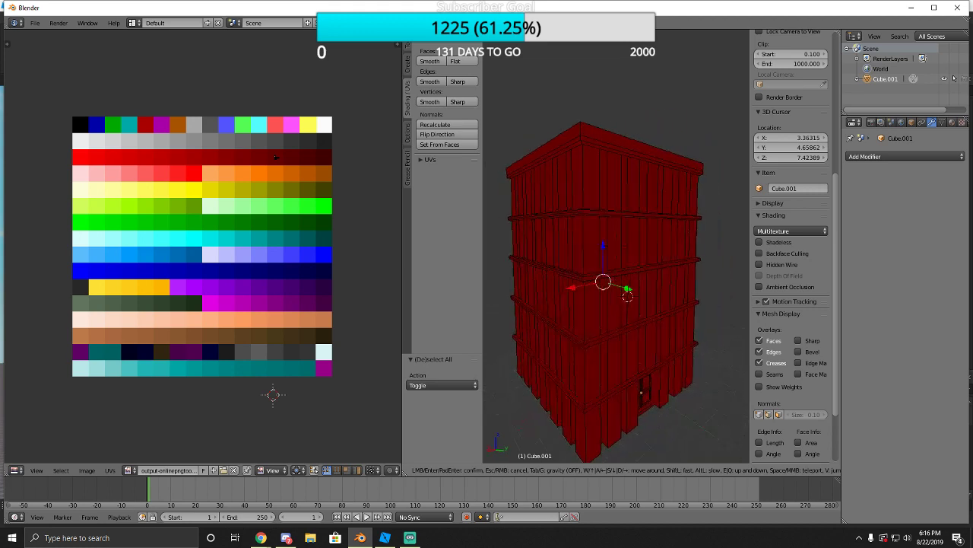
pyautogui.click(623, 249)
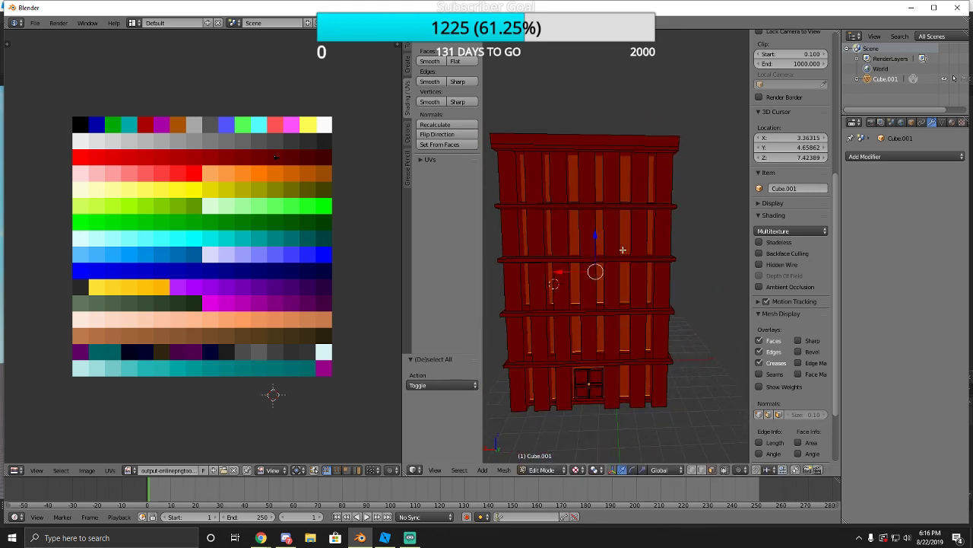
pyautogui.scroll(7, 259, 208)
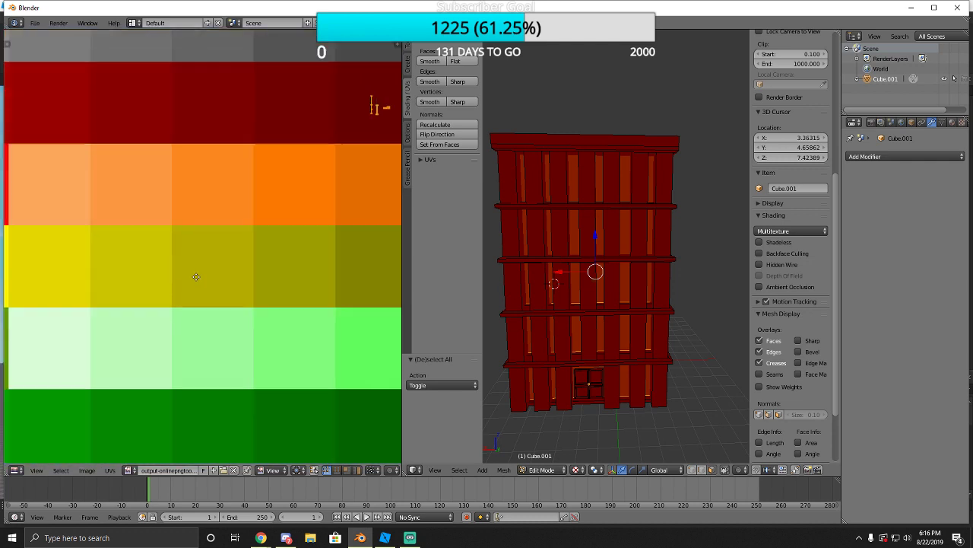
pyautogui.moveTo(195, 276); pyautogui.dragTo(153, 340, button='middle')
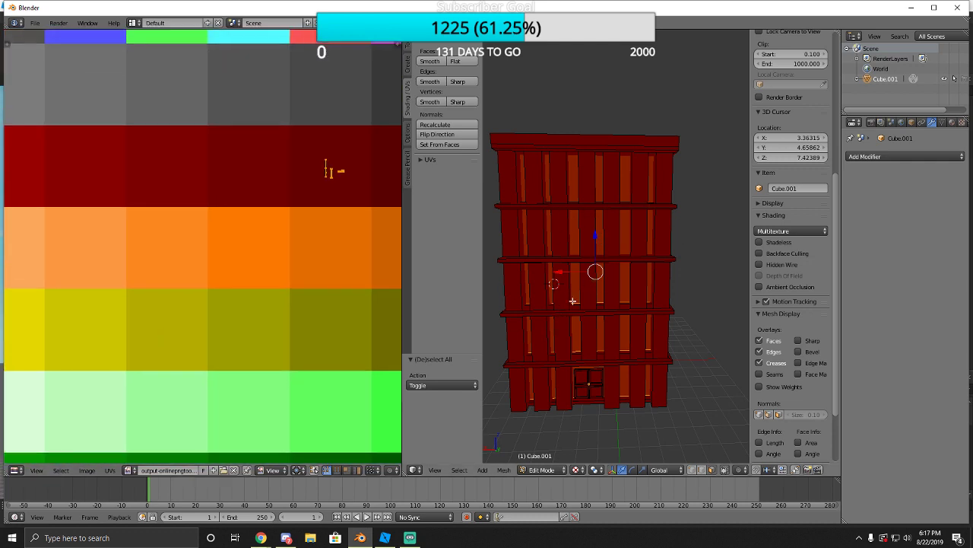
pyautogui.scroll(-4, 304, 205)
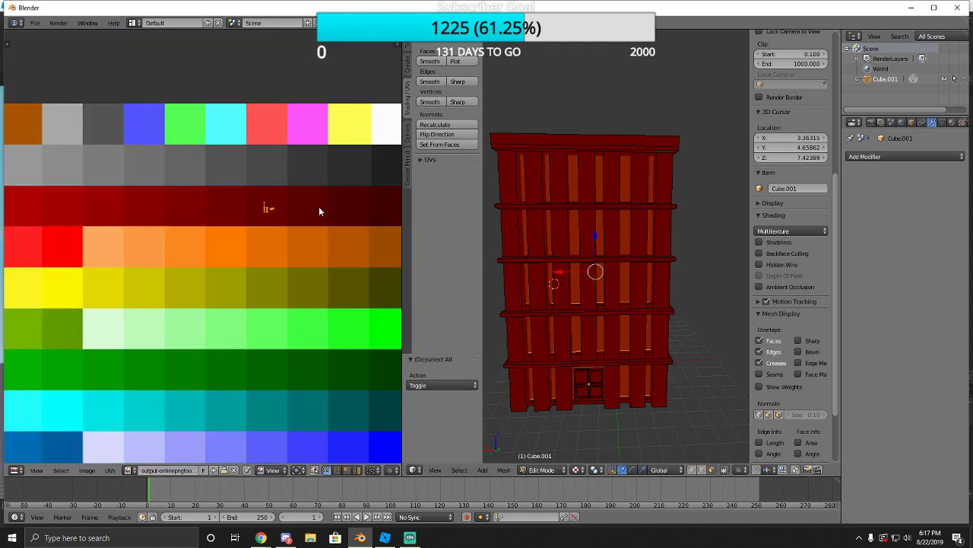
pyautogui.scroll(2, 289, 224)
pyautogui.press('g')
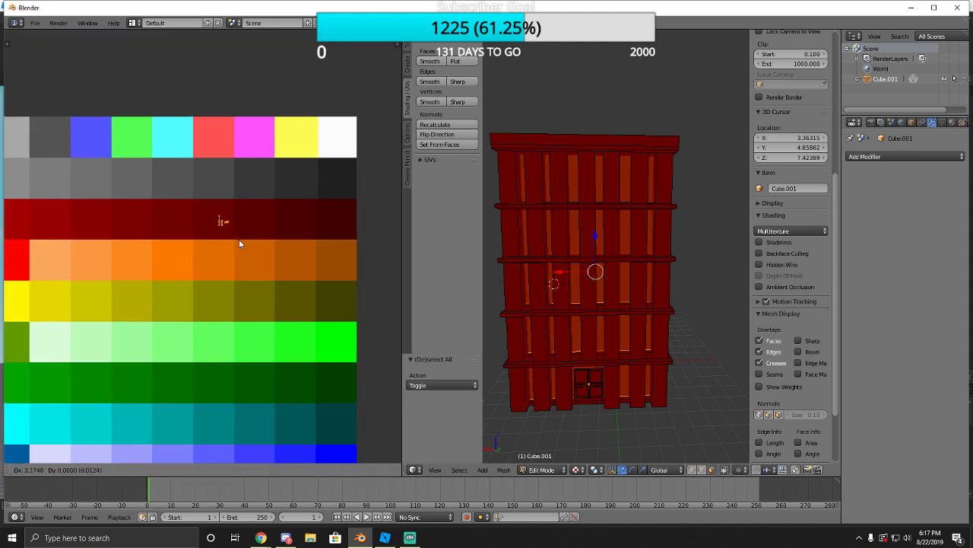
pyautogui.click(352, 245)
pyautogui.scroll(-3, 327, 248)
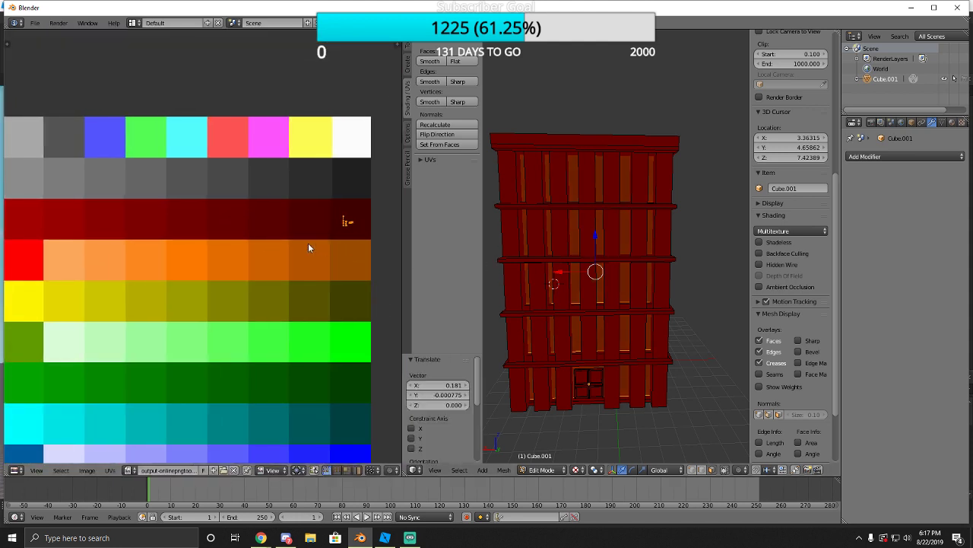
# Try a bright blue swatch for the recessed strips, then deselect everything and check the building.
pyautogui.scroll(2, 320, 243)
pyautogui.press('g')
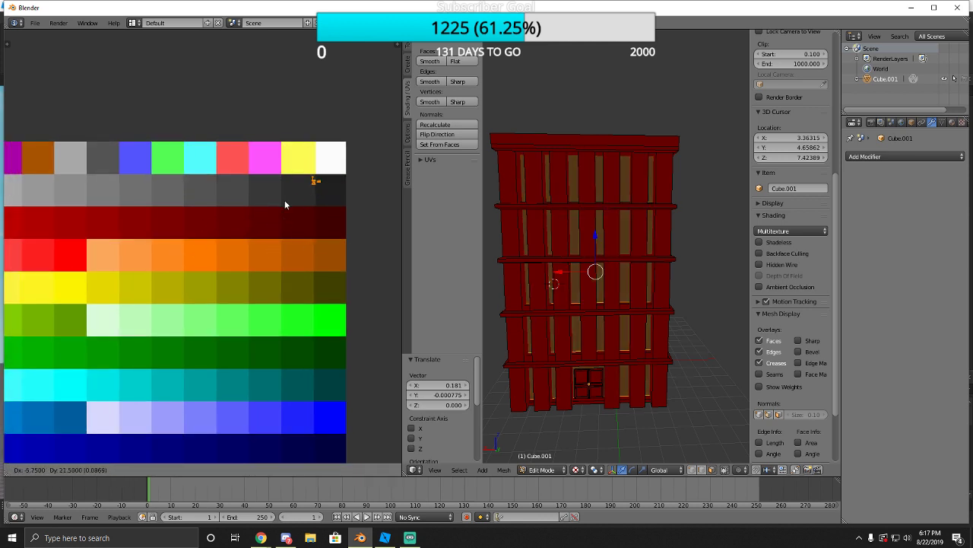
pyautogui.click(309, 448)
pyautogui.press('a')
pyautogui.scroll(-4, 550, 400)
pyautogui.press('KP_6')
pyautogui.press('KP_6')
pyautogui.press('KP_6')
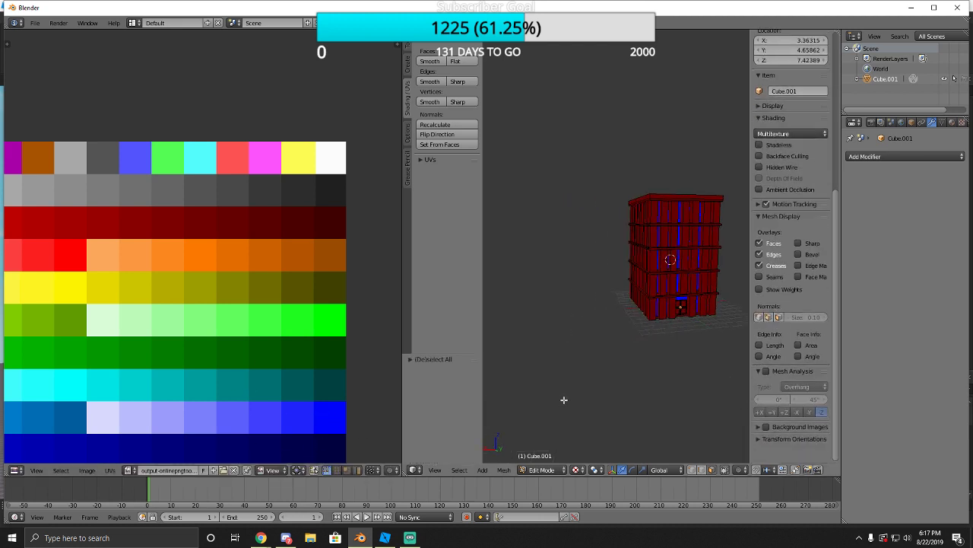
pyautogui.moveTo(565, 406); pyautogui.dragTo(543, 397, button='middle')
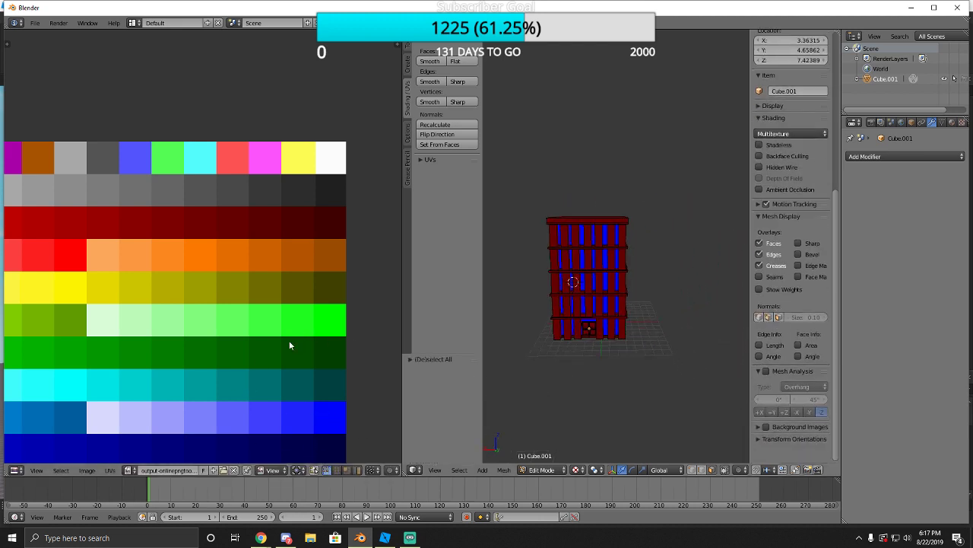
# With the whole building selected, isolate the strips' UVs on the blue swatch and move them to a dark yellow swatch.
pyautogui.scroll(-1, 289, 354)
pyautogui.press('a')
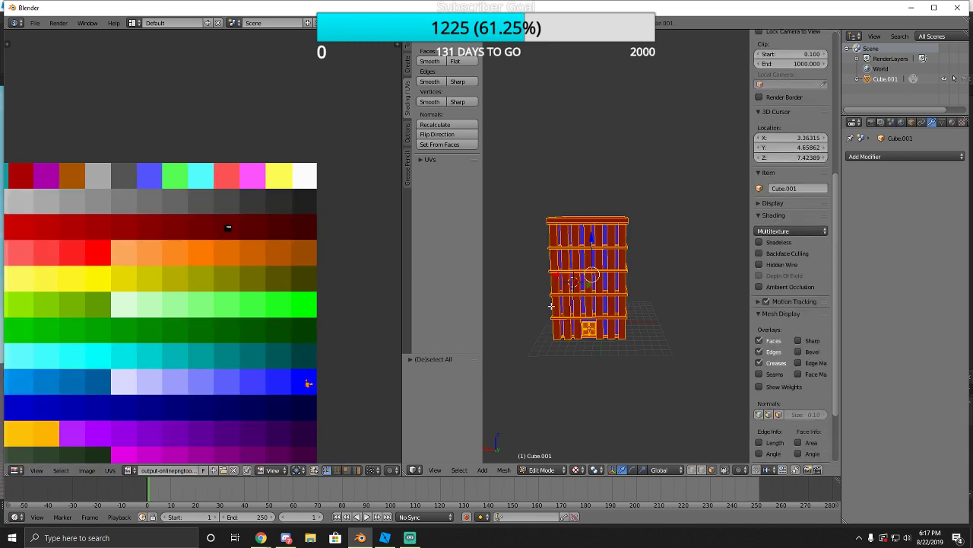
pyautogui.scroll(3, 522, 332)
pyautogui.press('a')
pyautogui.press('a')
pyautogui.scroll(-3, 571, 348)
pyautogui.moveTo(269, 346); pyautogui.dragTo(242, 318, button='middle')
pyautogui.moveTo(252, 324); pyautogui.dragTo(306, 389)
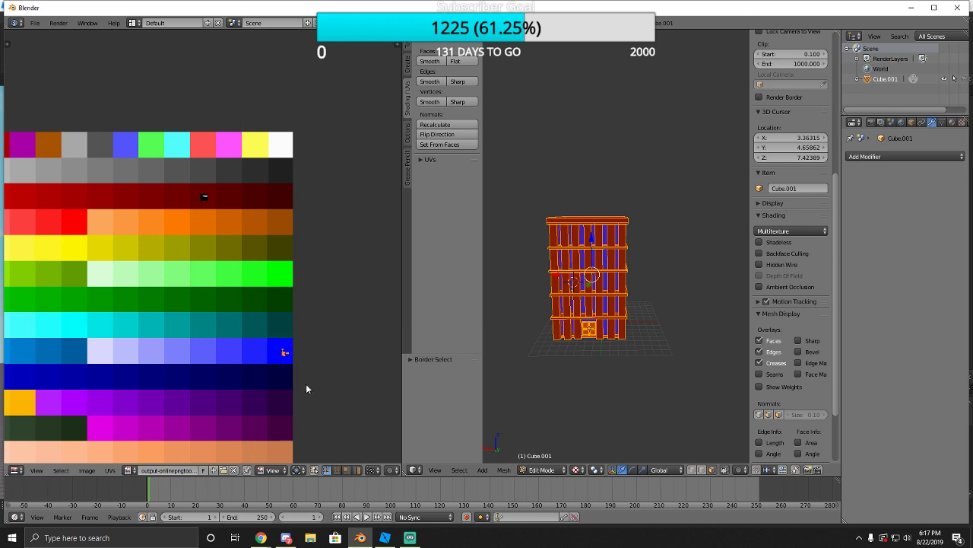
pyautogui.press('g')
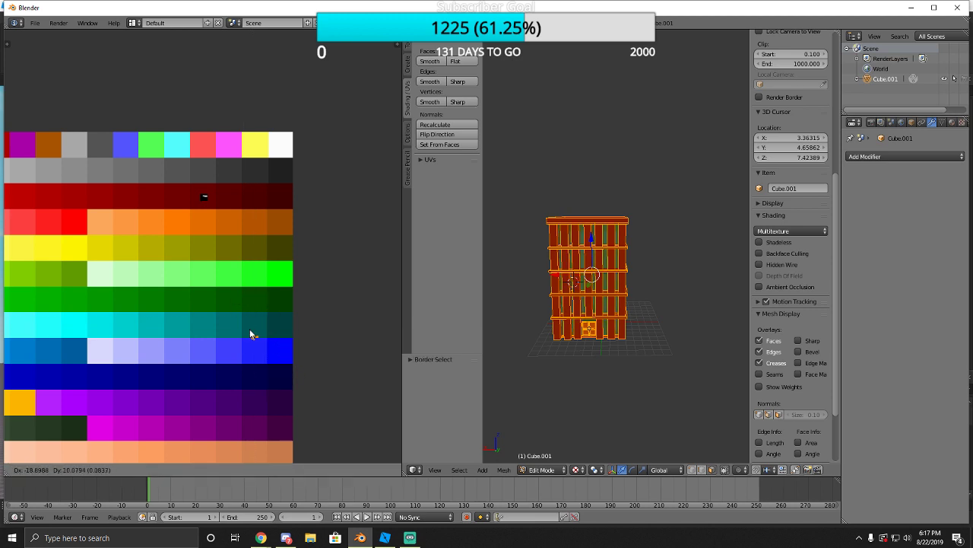
pyautogui.click(168, 237)
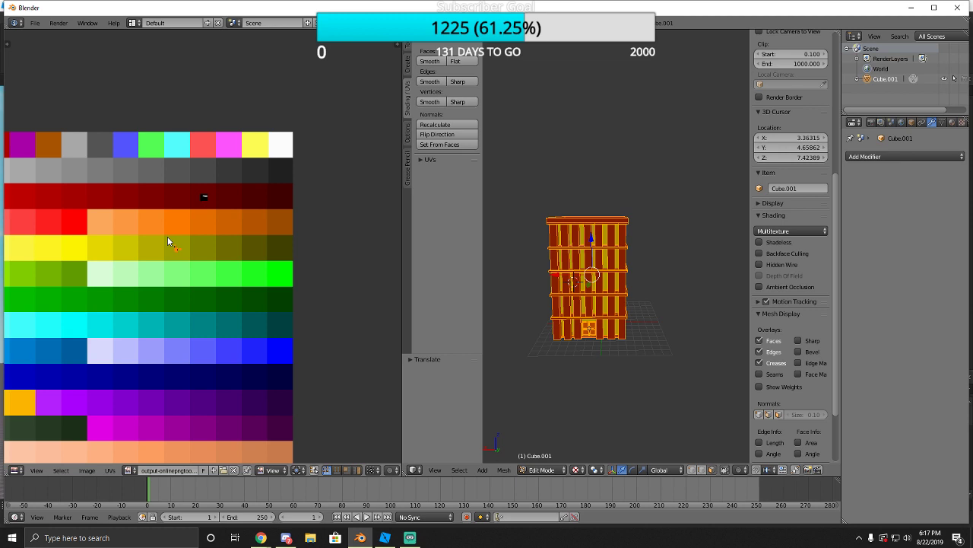
# Move the strips' UVs onto a dark grey swatch in the grey row and view the building up close.
pyautogui.scroll(-2, 210, 263)
pyautogui.scroll(3, 206, 263)
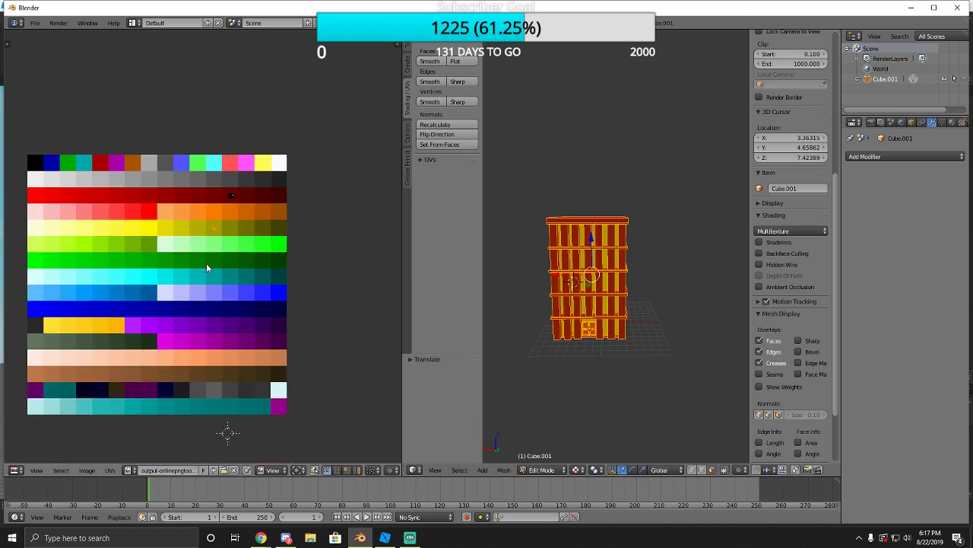
pyautogui.moveTo(207, 261); pyautogui.dragTo(225, 261, button='middle')
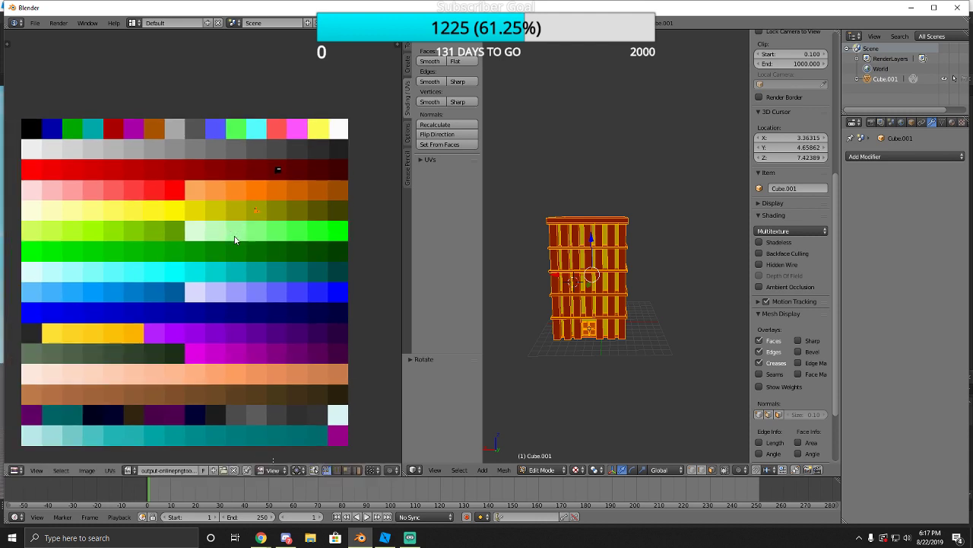
pyautogui.press('g')
pyautogui.click(298, 152)
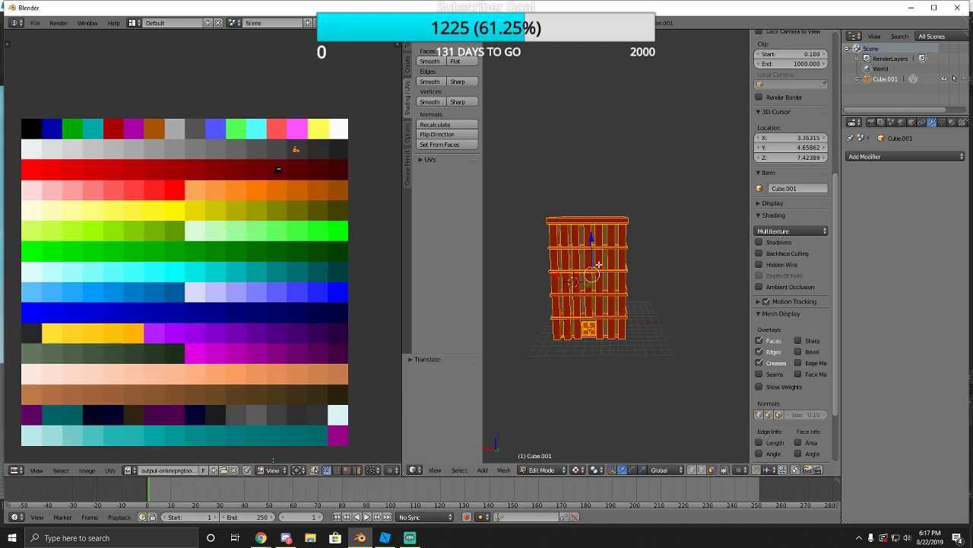
pyautogui.scroll(4, 540, 289)
pyautogui.press('KP_Decimal')
pyautogui.hotkey('shift', 'f')
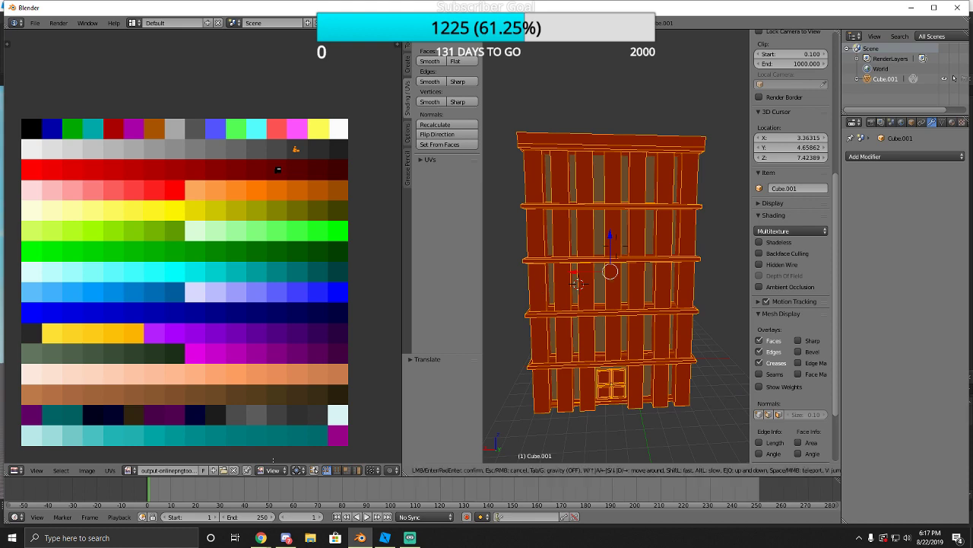
pyautogui.click(616, 243)
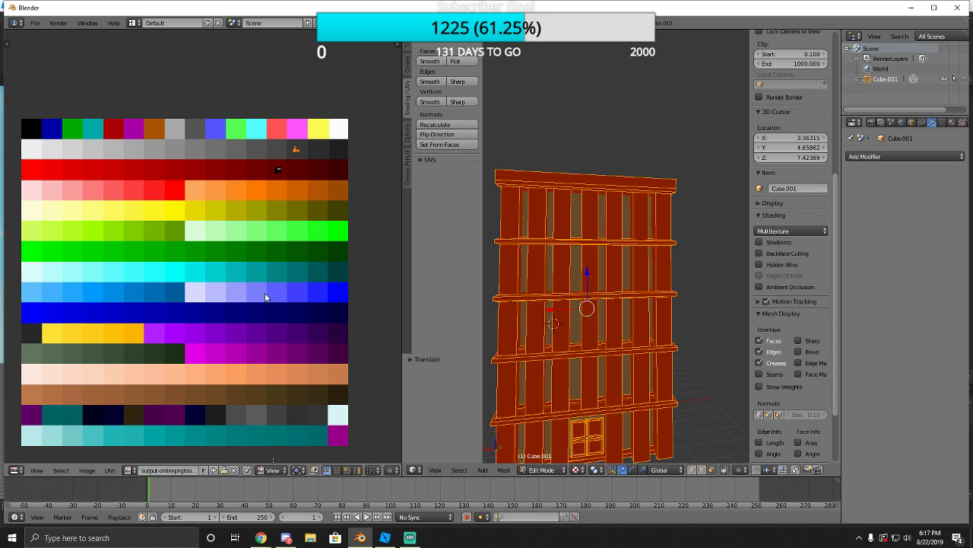
# Move the strips' UVs onto the darkest grey swatch and deselect the mesh to check the colour.
pyautogui.press('g')
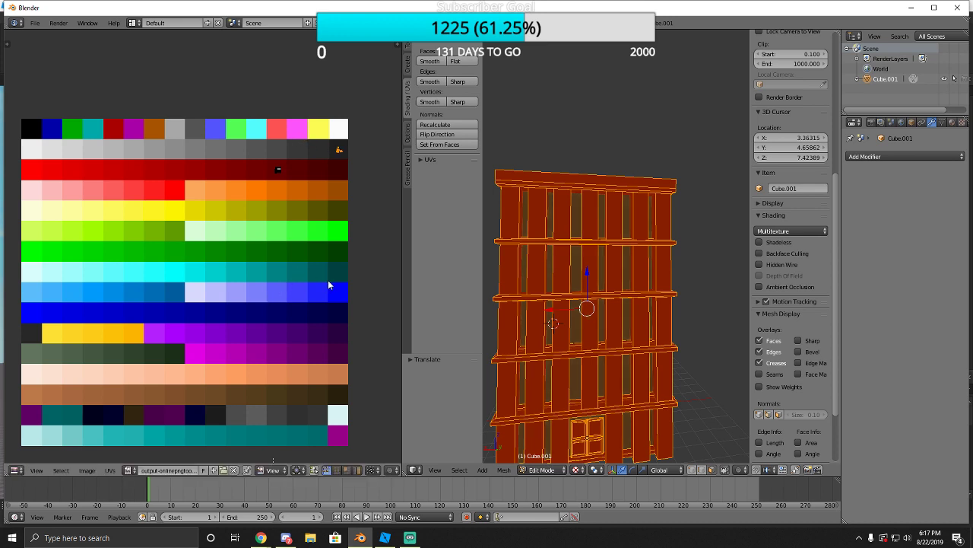
pyautogui.click(329, 283)
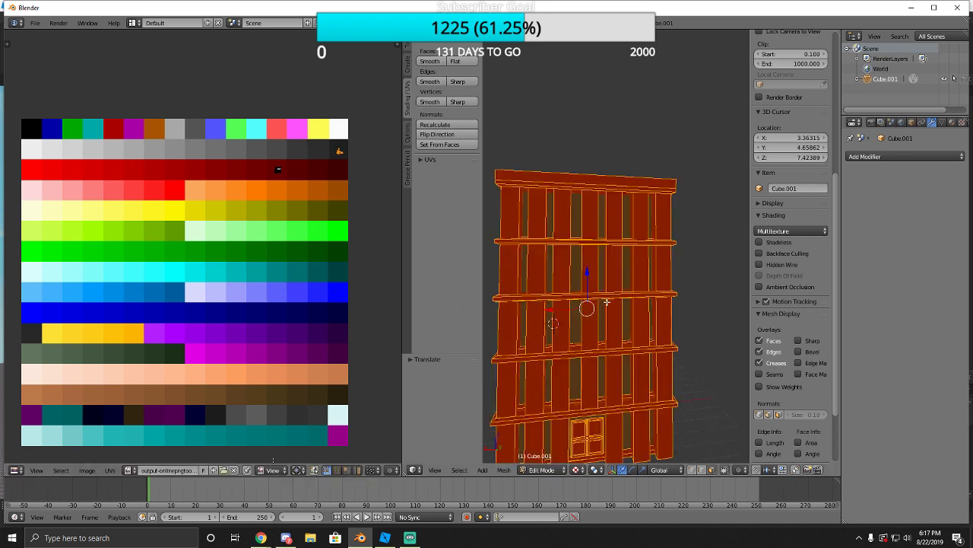
pyautogui.press('a')
pyautogui.press('Home')
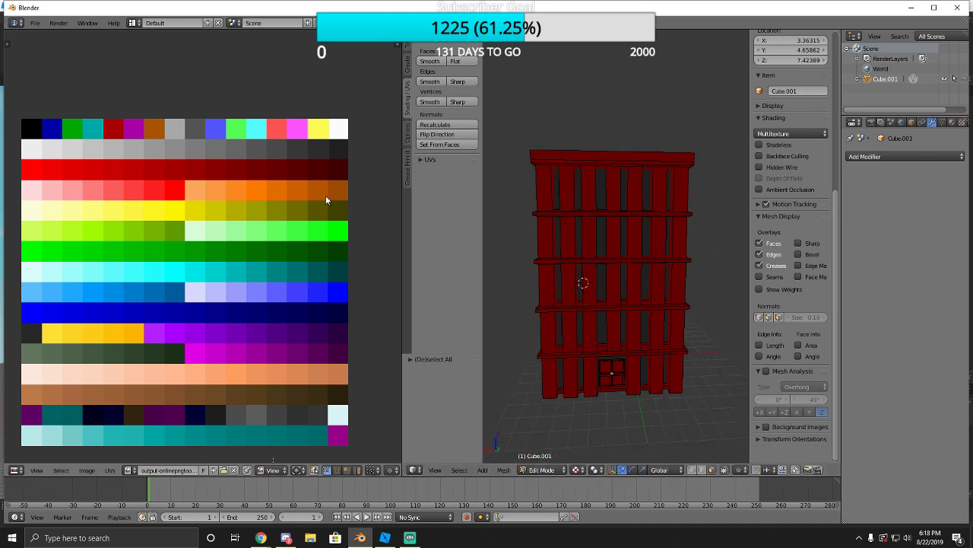
# Select only the strips' UVs on the darkest grey swatch and move them onto a medium brown swatch.
pyautogui.press('a')
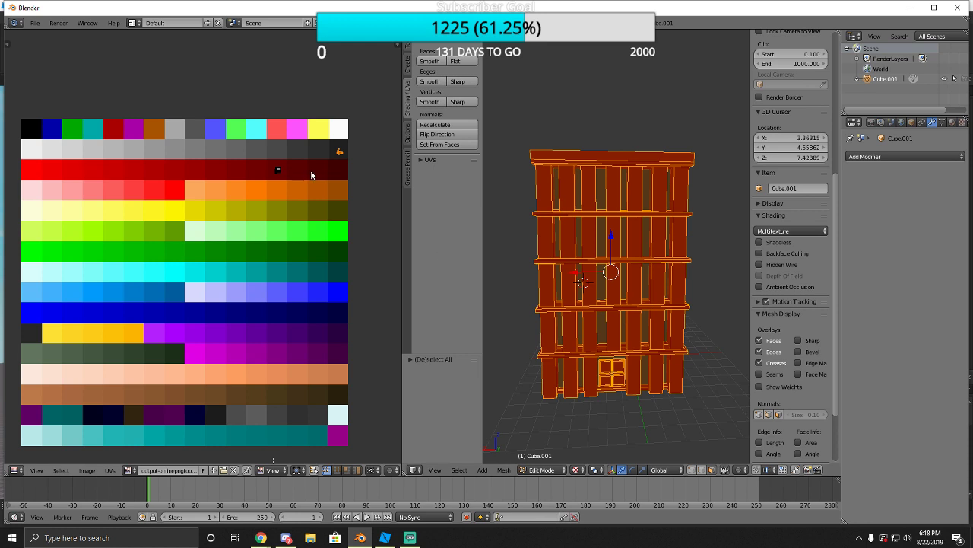
pyautogui.moveTo(258, 167); pyautogui.dragTo(269, 182, button='middle')
pyautogui.press('b')
pyautogui.moveTo(326, 154); pyautogui.dragTo(359, 179)
pyautogui.press('g')
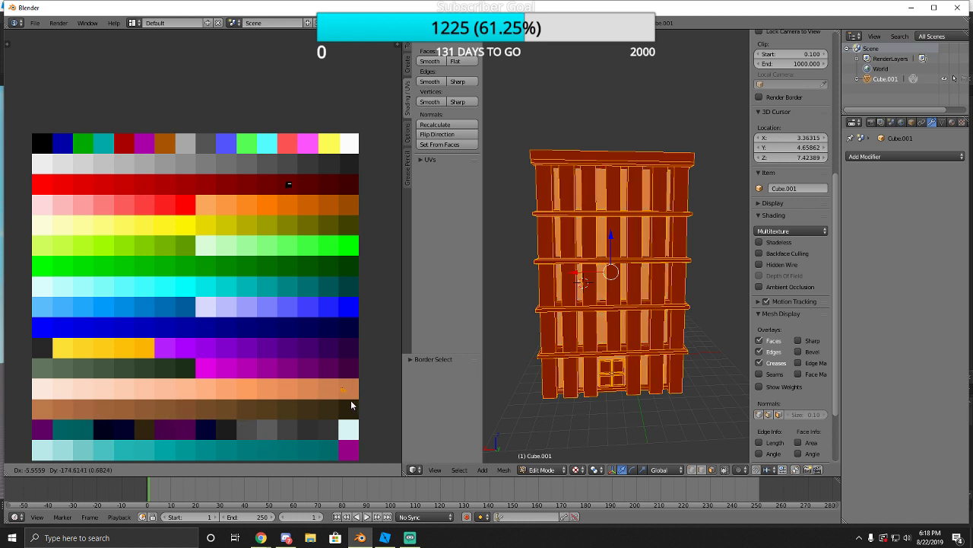
pyautogui.click(222, 408)
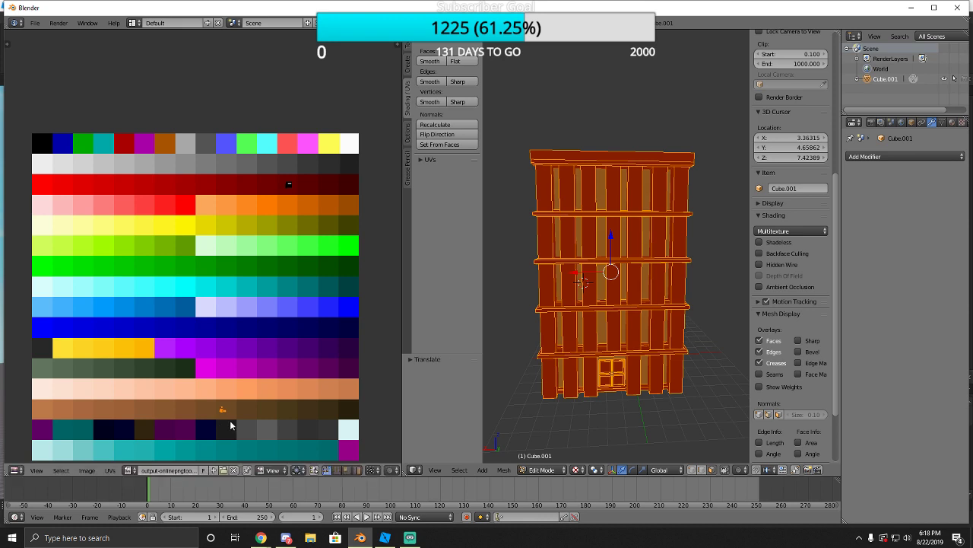
pyautogui.press('a')
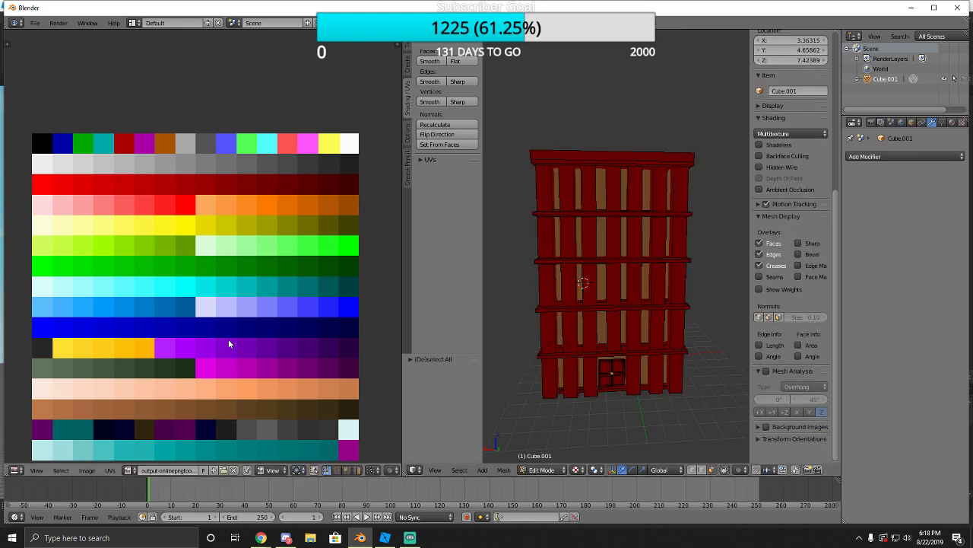
# Shift the UVs of both walls and strips together one swatch darker along their red and brown rows.
pyautogui.press('a')
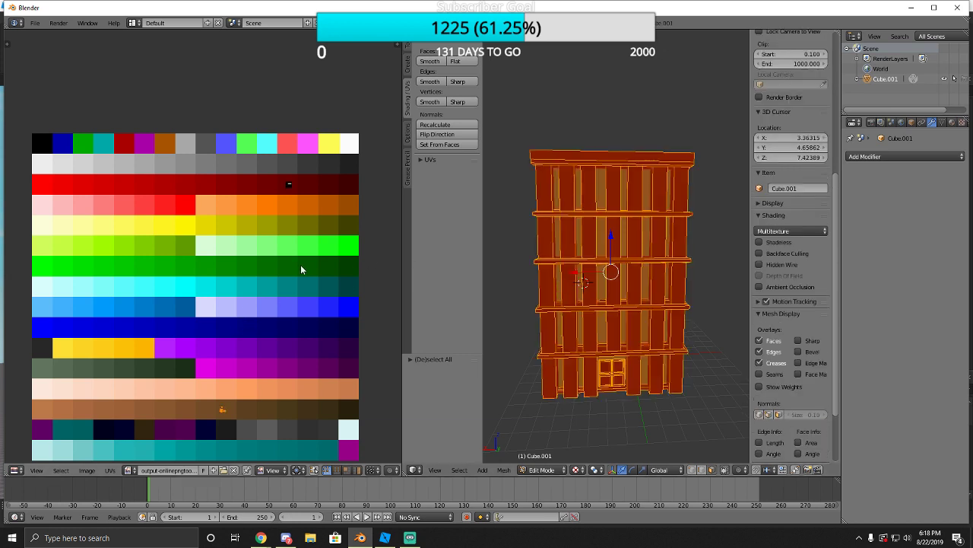
pyautogui.press('a')
pyautogui.press('a')
pyautogui.press('g')
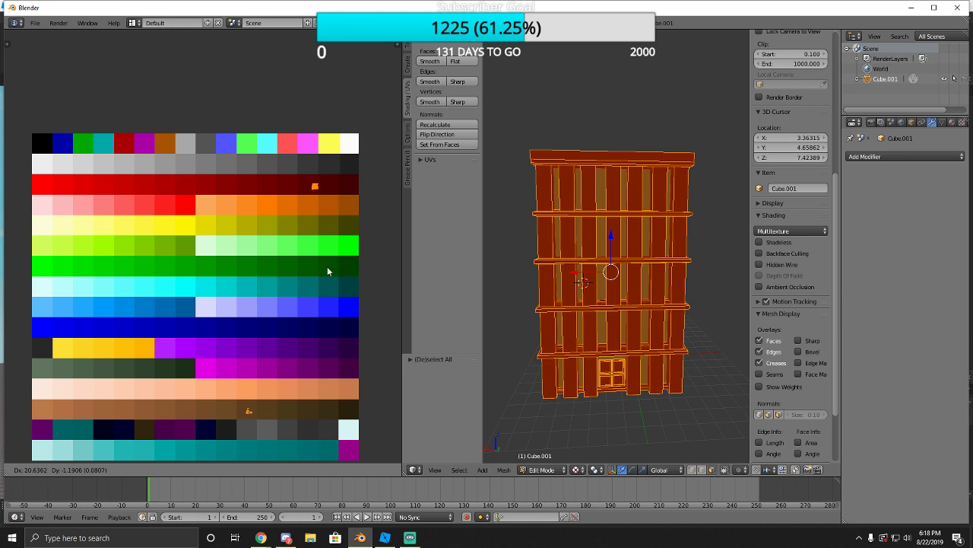
pyautogui.click(327, 268)
pyautogui.press('a')
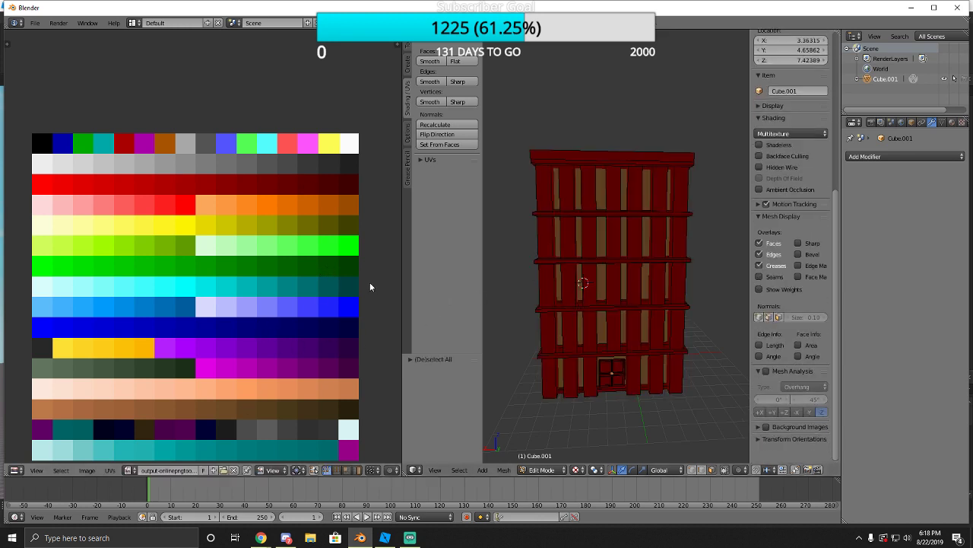
# Shift all the UVs further along until the walls use the darkest red swatch and the strips a darker brown one.
pyautogui.press('a')
pyautogui.press('g')
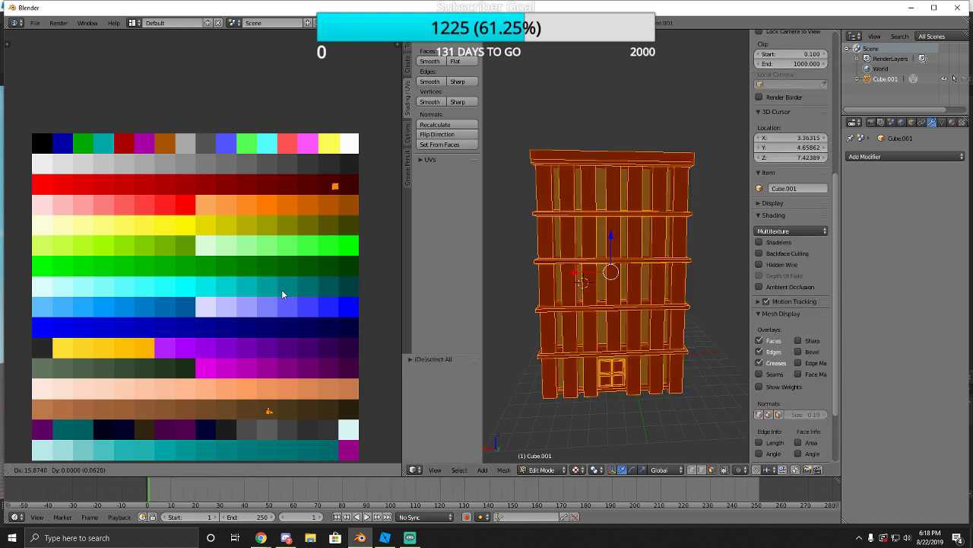
pyautogui.click(278, 289)
pyautogui.press('a')
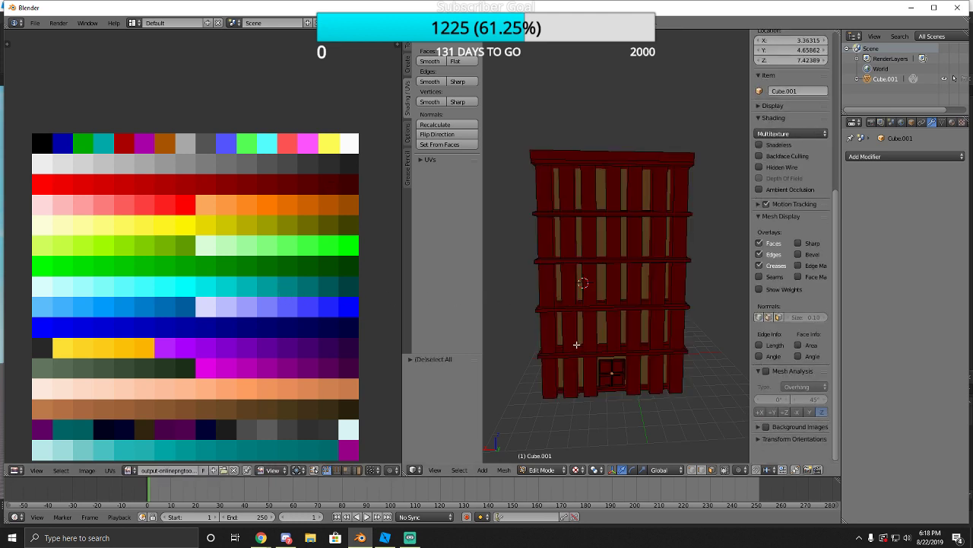
pyautogui.press('a')
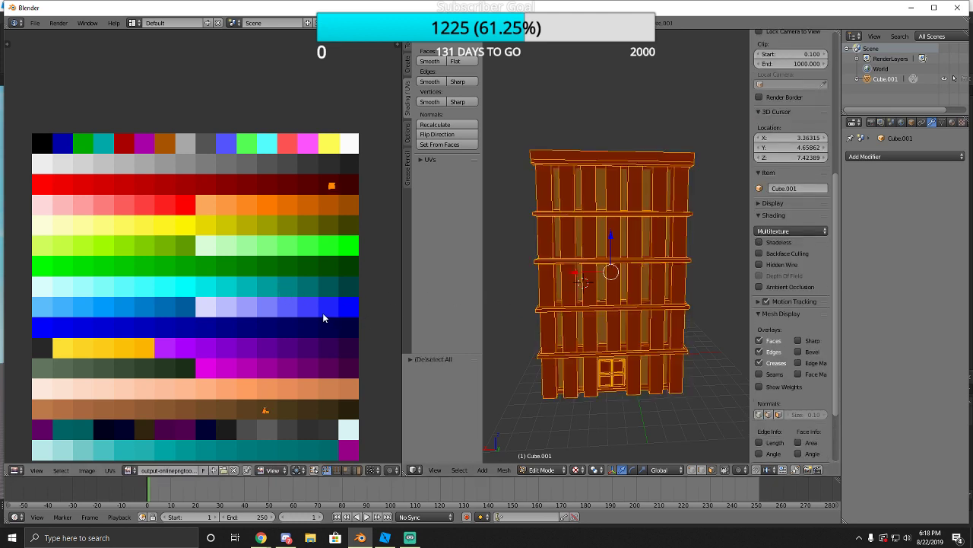
pyautogui.press('g')
pyautogui.click(341, 315)
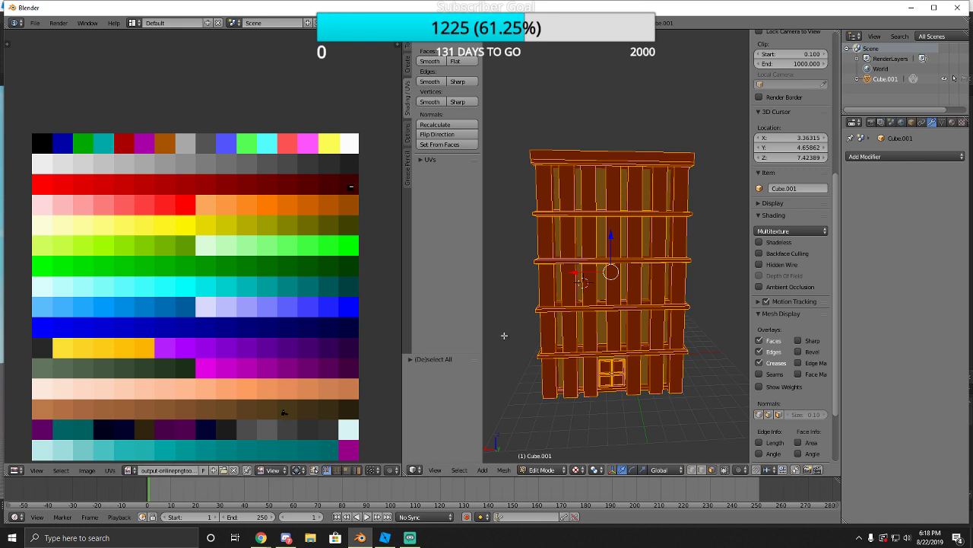
pyautogui.press('a')
pyautogui.moveTo(571, 339); pyautogui.dragTo(540, 340, button='middle')
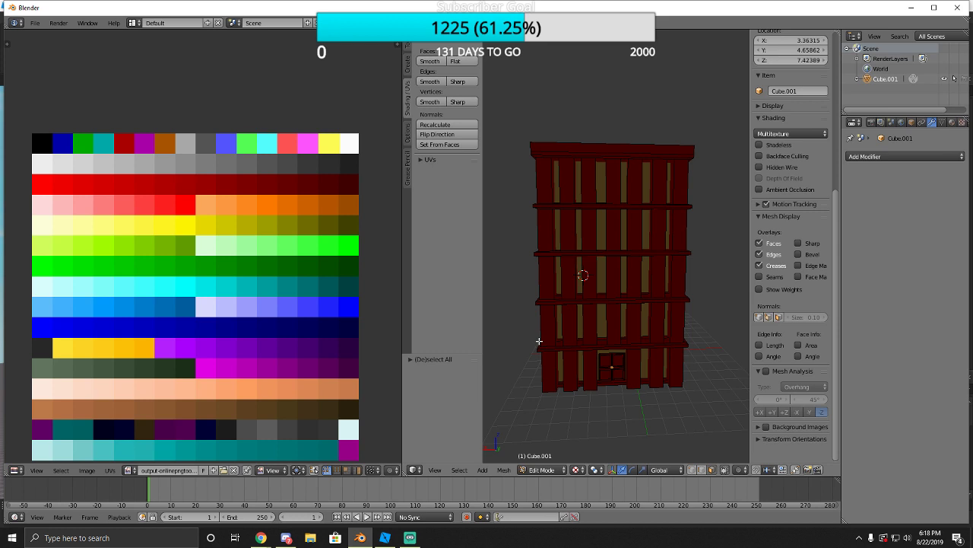
# Select the whole mesh, scale all its UVs, and move them onto a dark grey swatch of the palette.
pyautogui.rightClick(603, 193)
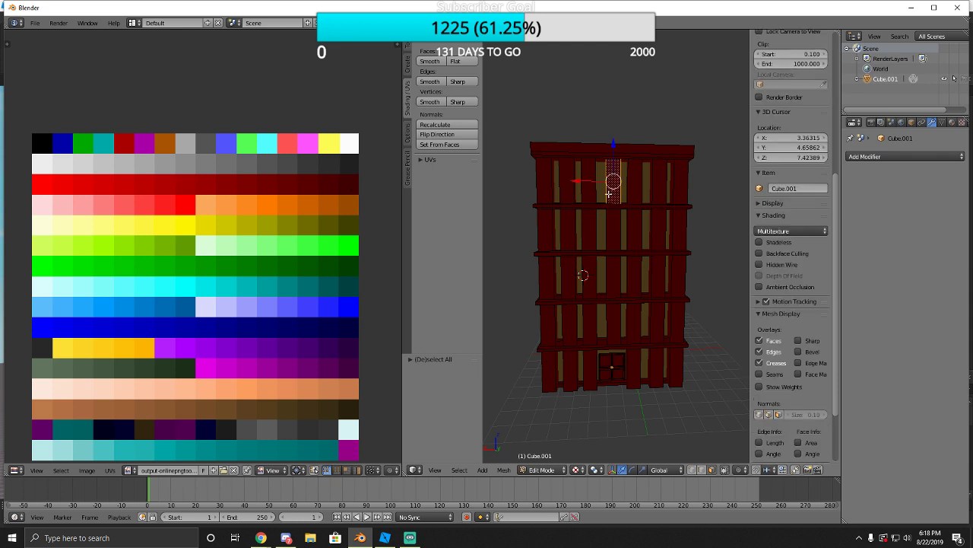
pyautogui.press('a')
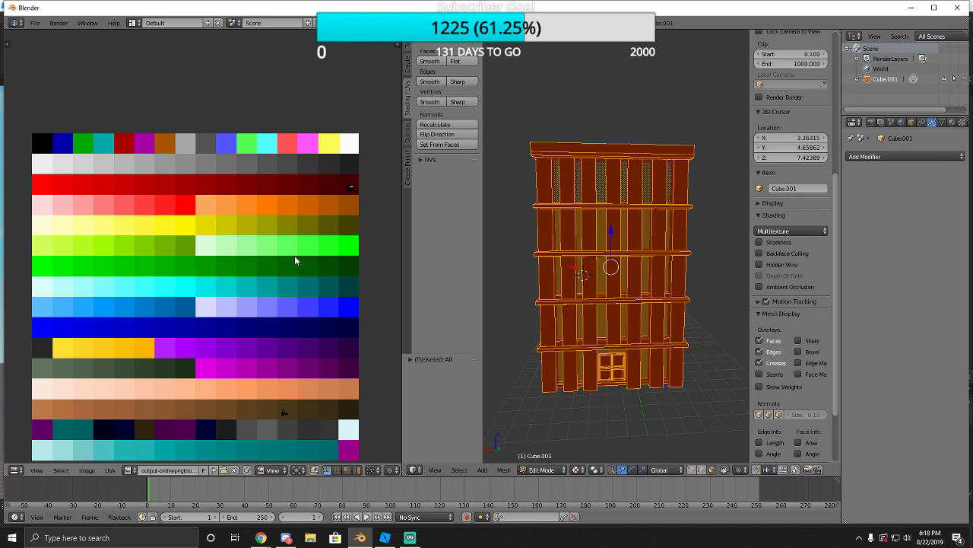
pyautogui.press('a')
pyautogui.press('s')
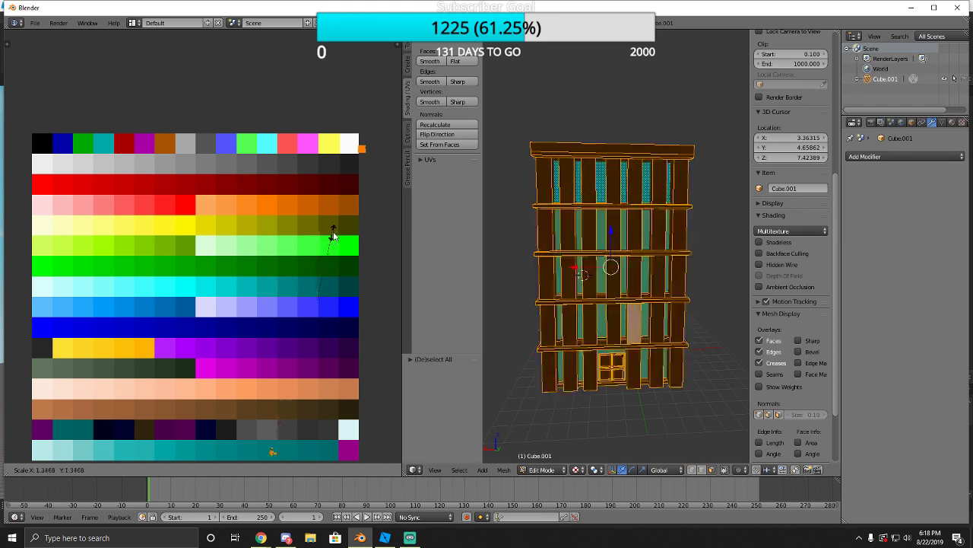
pyautogui.click(317, 304)
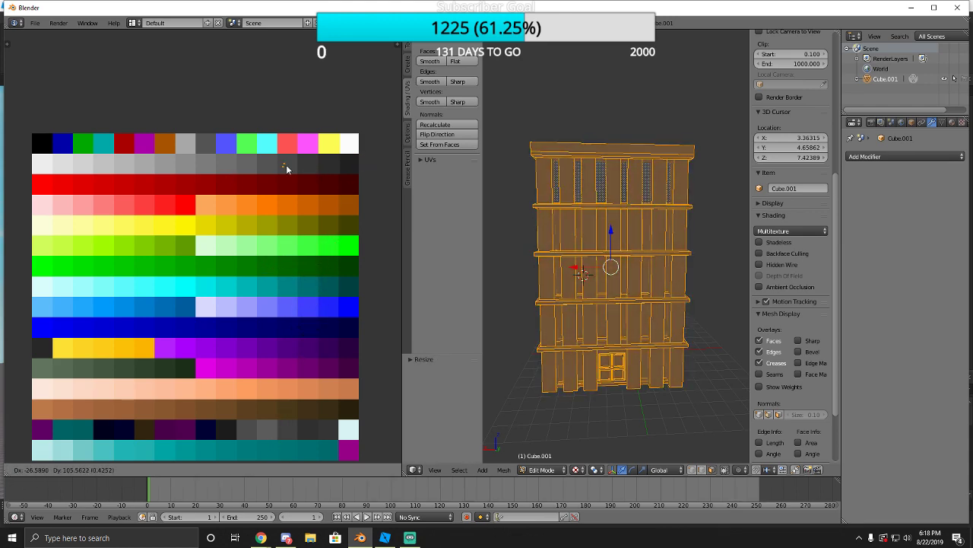
pyautogui.press('a')
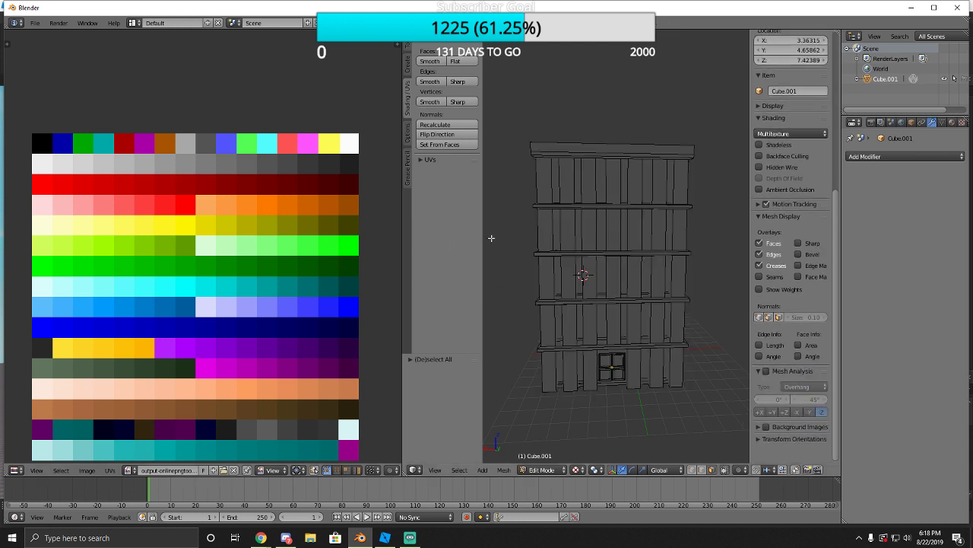
pyautogui.press('a')
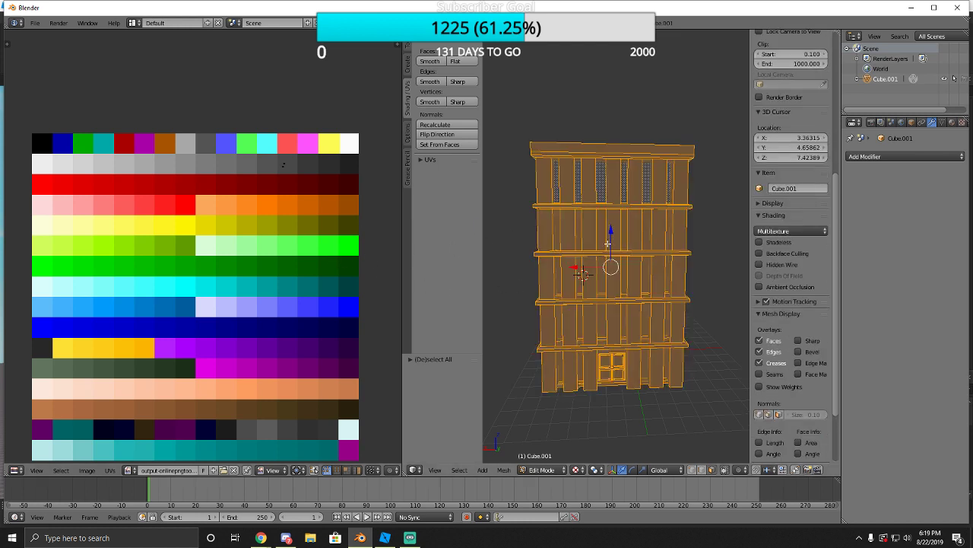
# Select the recessed strip faces between the pillars on each floor of the building's front facade.
pyautogui.rightClick(601, 191)
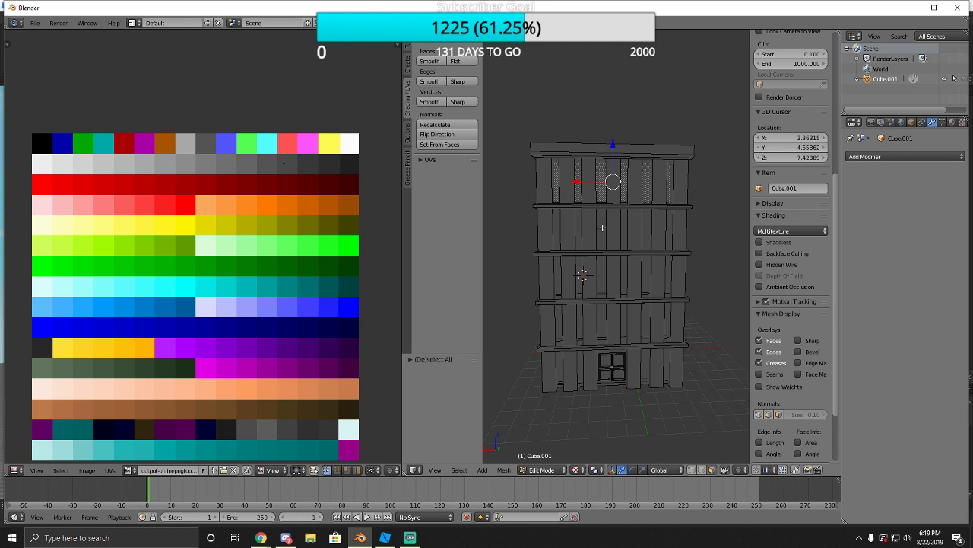
pyautogui.keyDown('shift'); pyautogui.rightClick(602, 226); pyautogui.keyUp('shift')
pyautogui.rightClick(599, 176)
pyautogui.rightClick(600, 176)
pyautogui.rightClick(599, 179)
pyautogui.rightClick(599, 180)
pyautogui.rightClick(601, 180)
pyautogui.rightClick(601, 179)
pyautogui.rightClick(601, 179)
pyautogui.rightClick(604, 181)
pyautogui.keyDown('shift'); pyautogui.rightClick(605, 227); pyautogui.keyUp('shift')
pyautogui.keyDown('shift'); pyautogui.rightClick(601, 281); pyautogui.keyUp('shift')
pyautogui.keyDown('shift'); pyautogui.rightClick(606, 315); pyautogui.keyUp('shift')
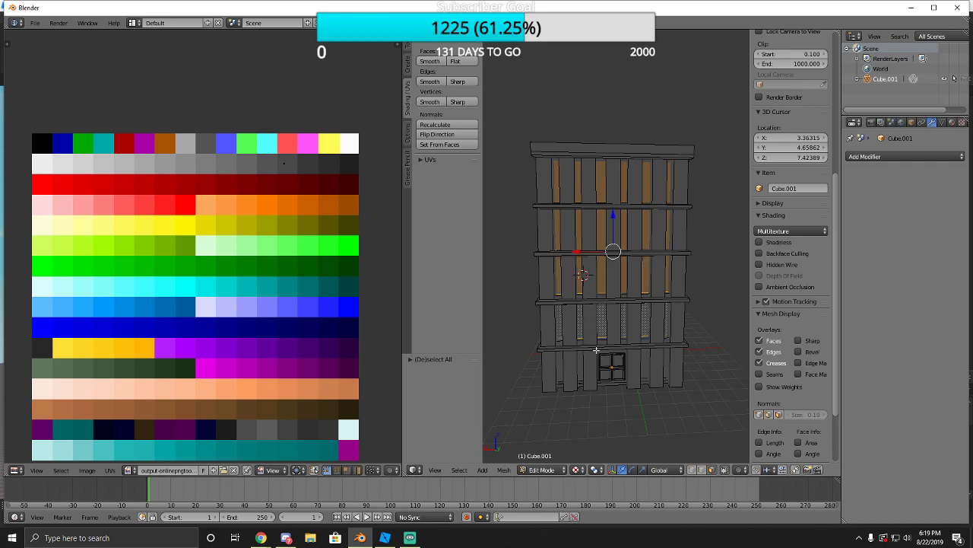
# Add the recessed strip faces on each floor of the adjacent side facade to the selection.
pyautogui.hotkey('shift', 'f')
pyautogui.press('w')
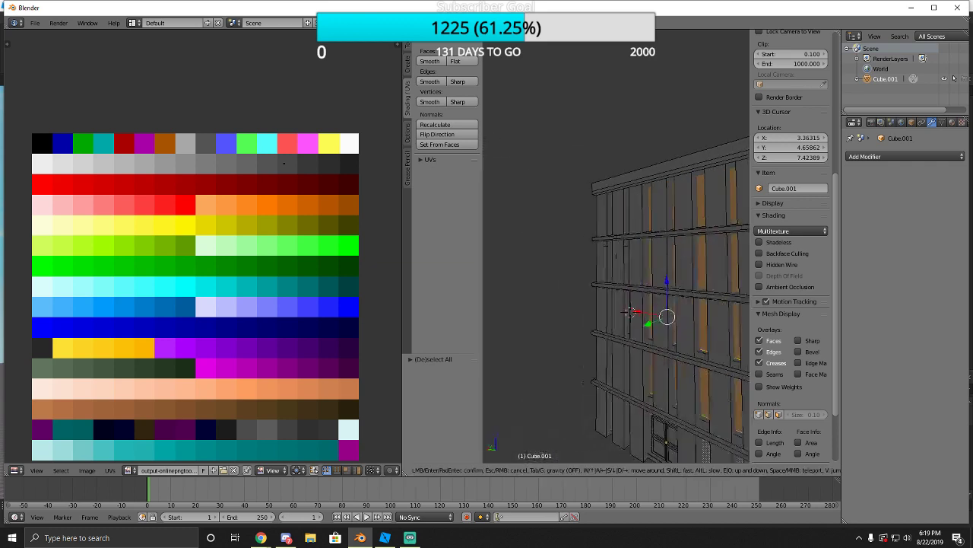
pyautogui.click(616, 243)
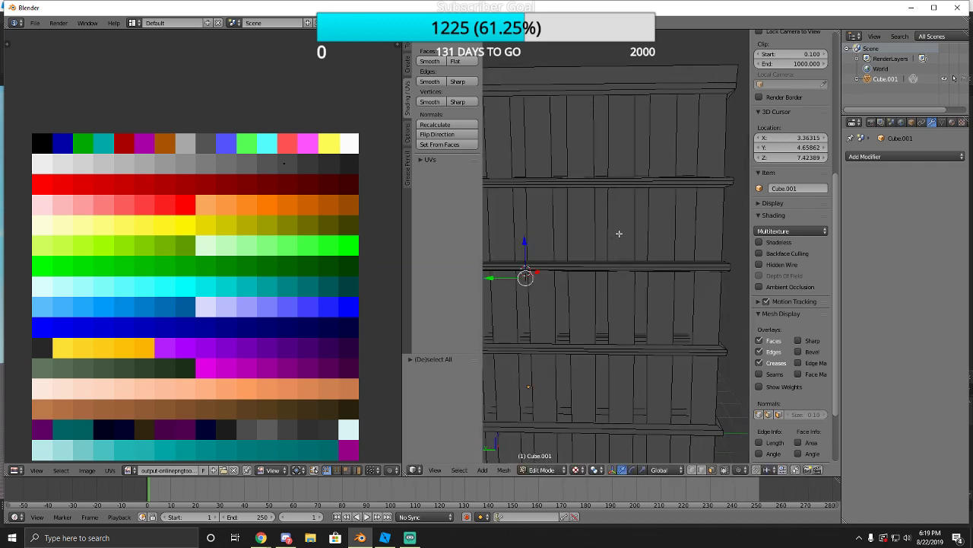
pyautogui.rightClick(619, 233)
pyautogui.keyDown('shift'); pyautogui.rightClick(620, 232); pyautogui.keyUp('shift')
pyautogui.keyDown('shift'); pyautogui.rightClick(587, 222); pyautogui.keyUp('shift')
pyautogui.keyDown('shift'); pyautogui.rightClick(586, 221); pyautogui.keyUp('shift')
pyautogui.keyDown('shift'); pyautogui.rightClick(598, 216); pyautogui.keyUp('shift')
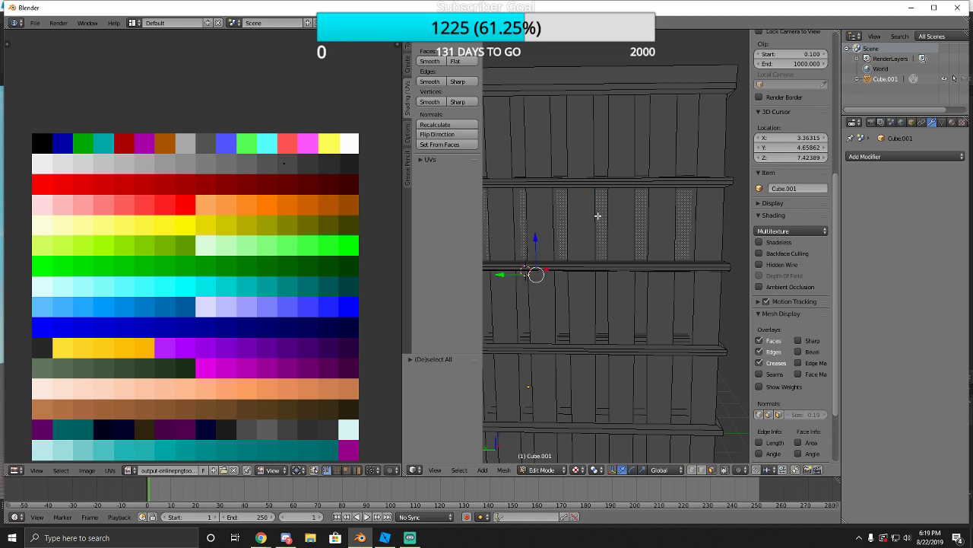
pyautogui.keyDown('shift'); pyautogui.rightClick(605, 139); pyautogui.keyUp('shift')
pyautogui.keyDown('shift'); pyautogui.rightClick(600, 303); pyautogui.keyUp('shift')
pyautogui.keyDown('shift'); pyautogui.rightClick(603, 371); pyautogui.keyUp('shift')
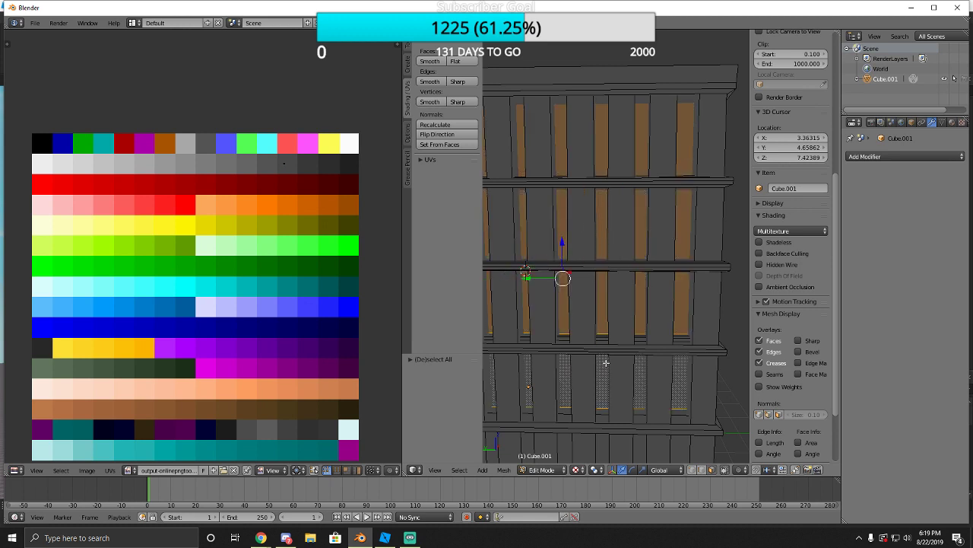
# Extend the selection with the recessed strip faces on each floor of the building's rear facade.
pyautogui.hotkey('shift', 'f')
pyautogui.press('s')
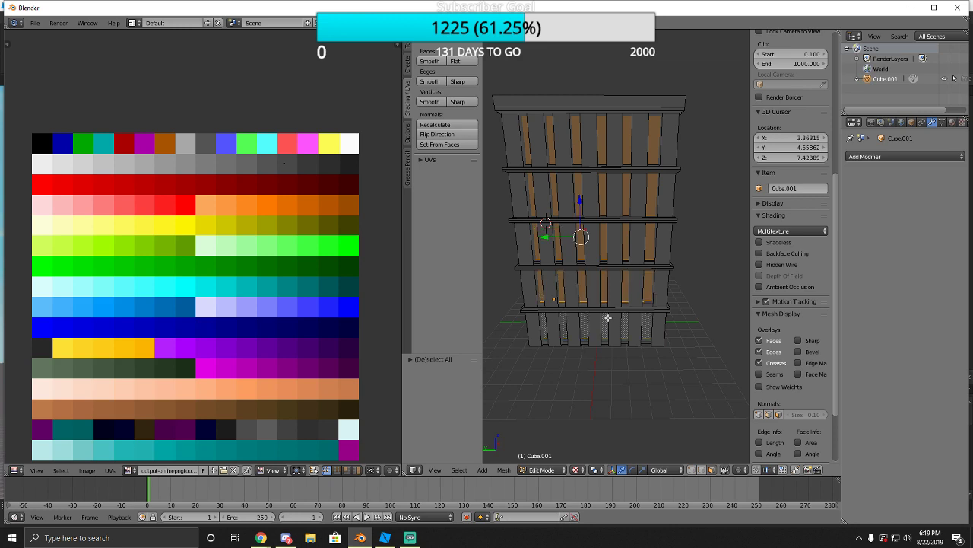
pyautogui.press('s')
pyautogui.press('d')
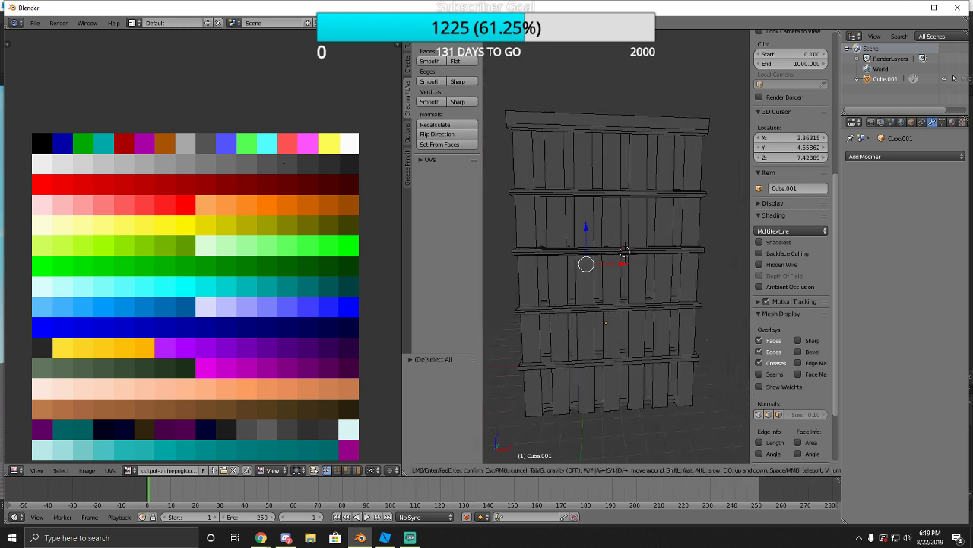
pyautogui.press('w')
pyautogui.click(616, 263)
pyautogui.keyDown('shift'); pyautogui.rightClick(607, 291); pyautogui.keyUp('shift')
pyautogui.keyDown('shift'); pyautogui.rightClick(600, 226); pyautogui.keyUp('shift')
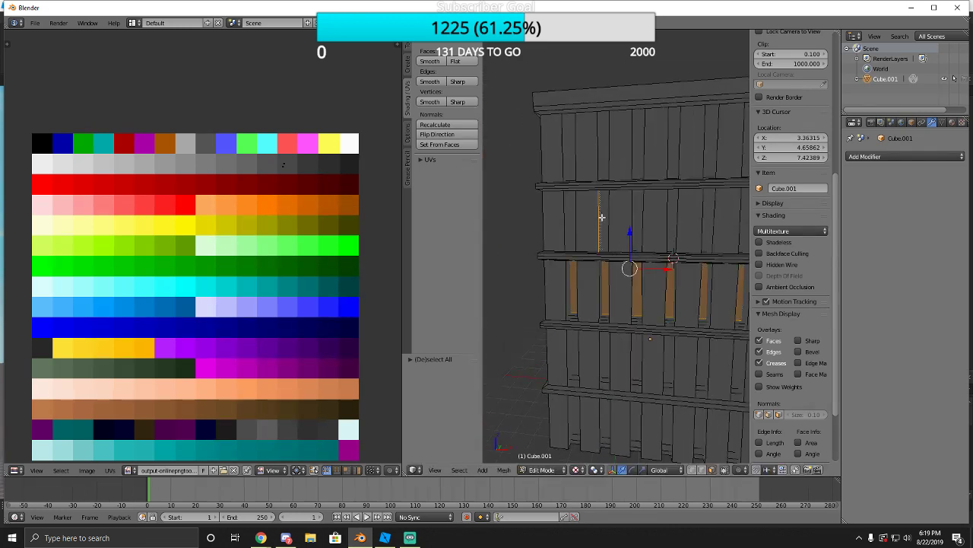
pyautogui.keyDown('shift'); pyautogui.rightClick(604, 217); pyautogui.keyUp('shift')
pyautogui.keyDown('shift'); pyautogui.rightClick(600, 217); pyautogui.keyUp('shift')
pyautogui.keyDown('shift'); pyautogui.rightClick(604, 165); pyautogui.keyUp('shift')
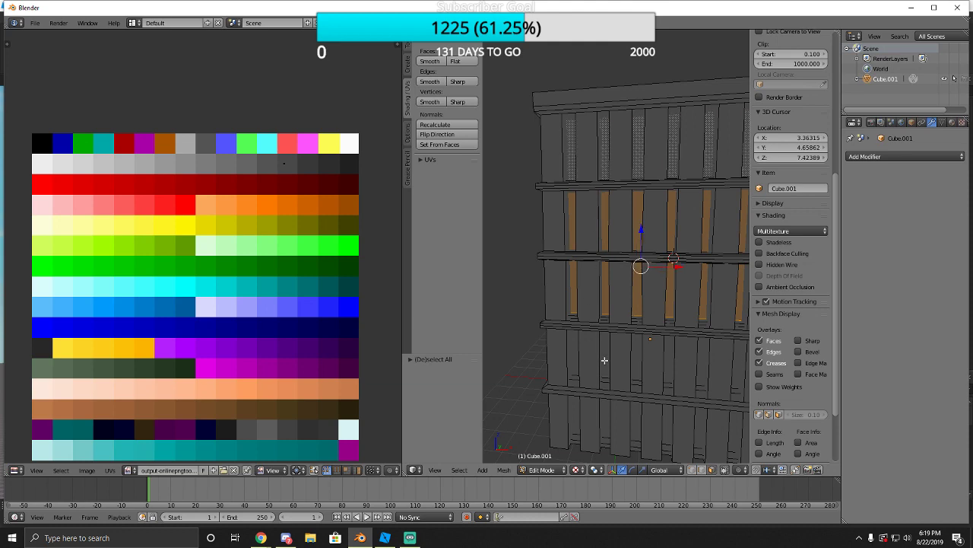
# Add the recessed strip faces on each floor of the remaining side facade to the selection.
pyautogui.hotkey('shift', 'f')
pyautogui.press('s')
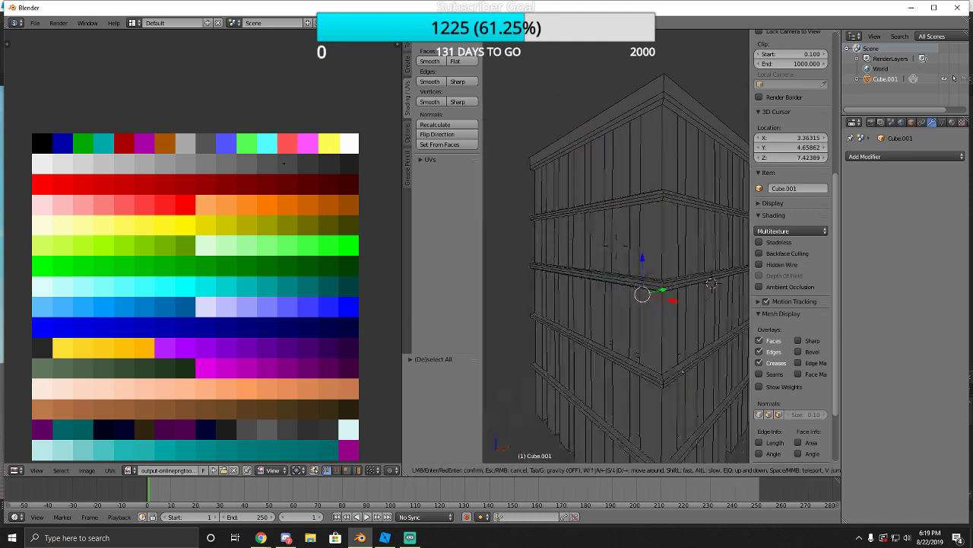
pyautogui.click(611, 279)
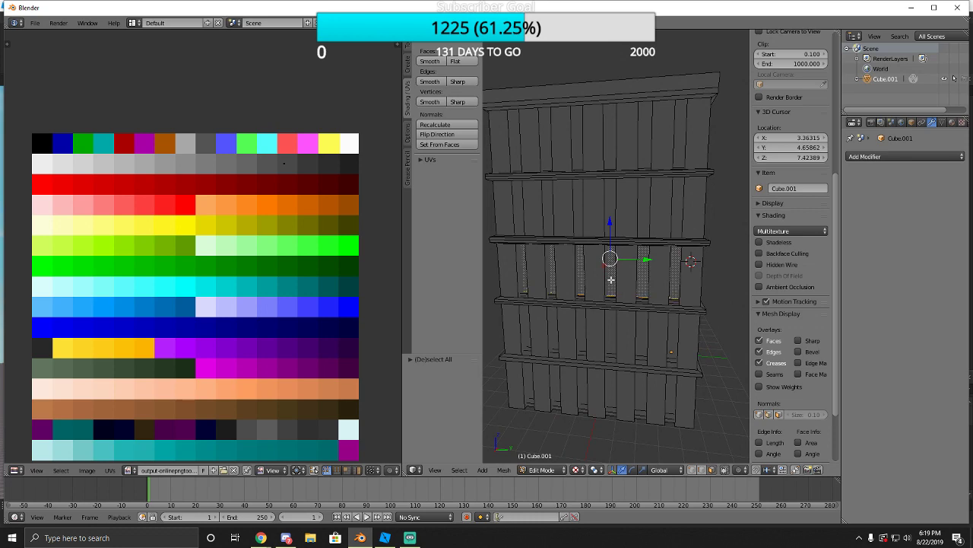
pyautogui.keyDown('shift'); pyautogui.rightClick(610, 211); pyautogui.keyUp('shift')
pyautogui.keyDown('shift'); pyautogui.rightClick(610, 143); pyautogui.keyUp('shift')
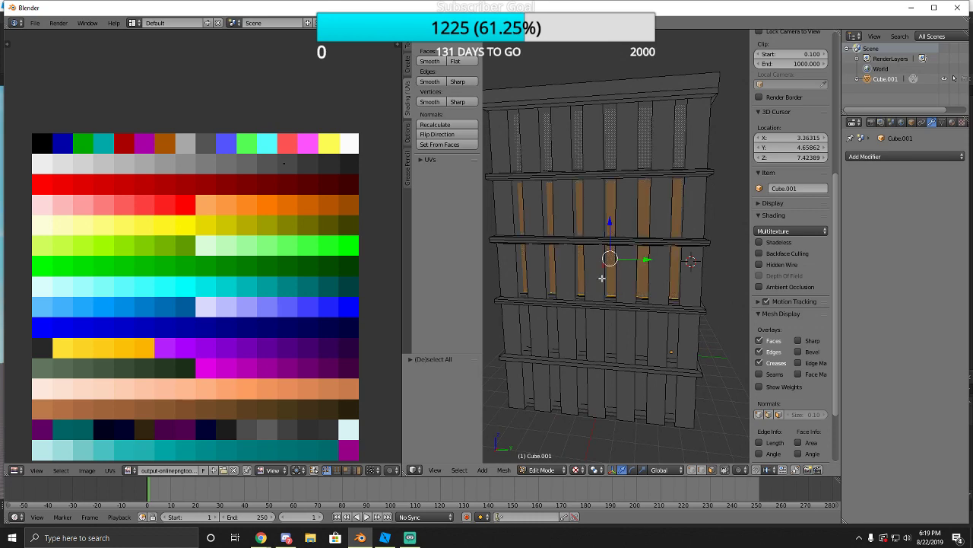
pyautogui.keyDown('shift'); pyautogui.rightClick(611, 342); pyautogui.keyUp('shift')
pyautogui.keyDown('shift'); pyautogui.rightClick(613, 392); pyautogui.keyUp('shift')
# Move the selected strips' UVs onto the darkest grey swatch and deselect the mesh to check the colour.
pyautogui.hotkey('shift', 'f')
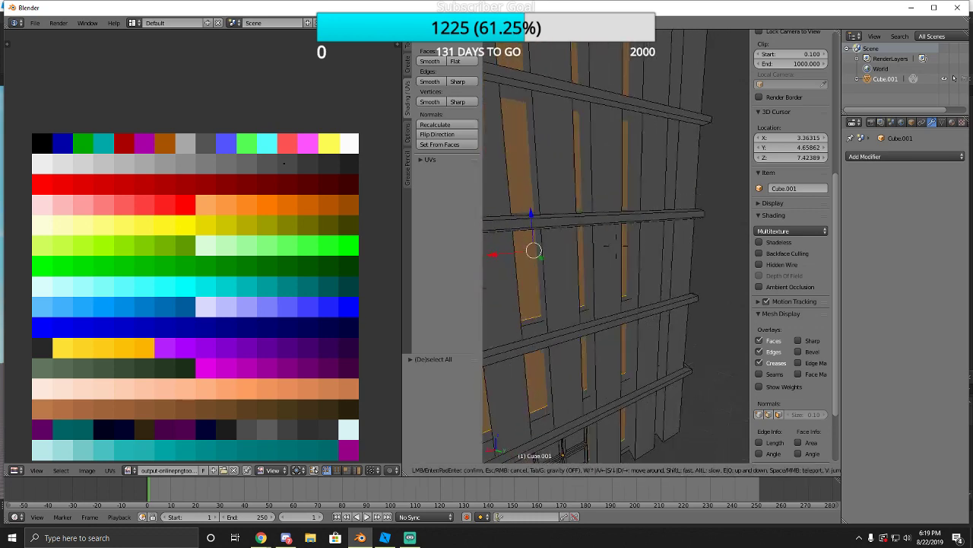
pyautogui.press('s')
pyautogui.press('a')
pyautogui.click(616, 247)
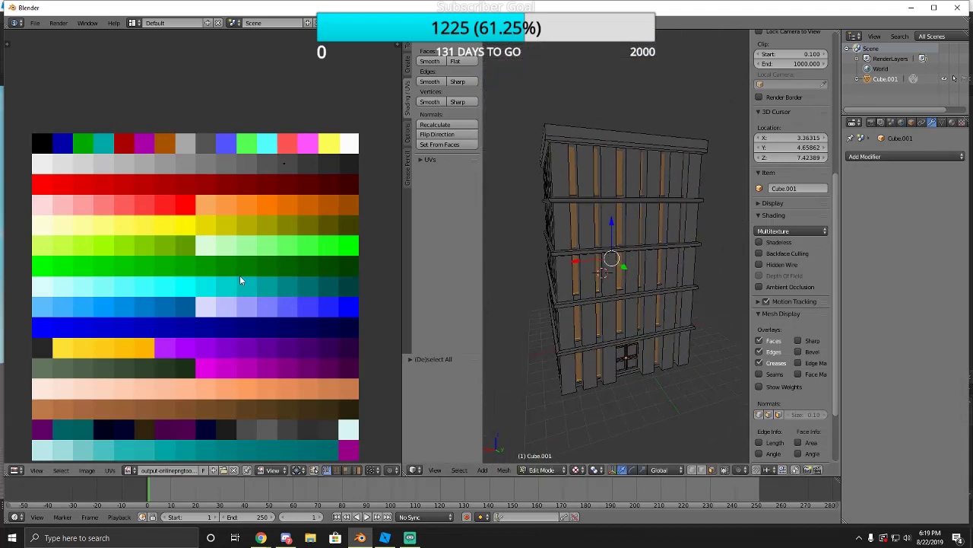
pyautogui.press('g')
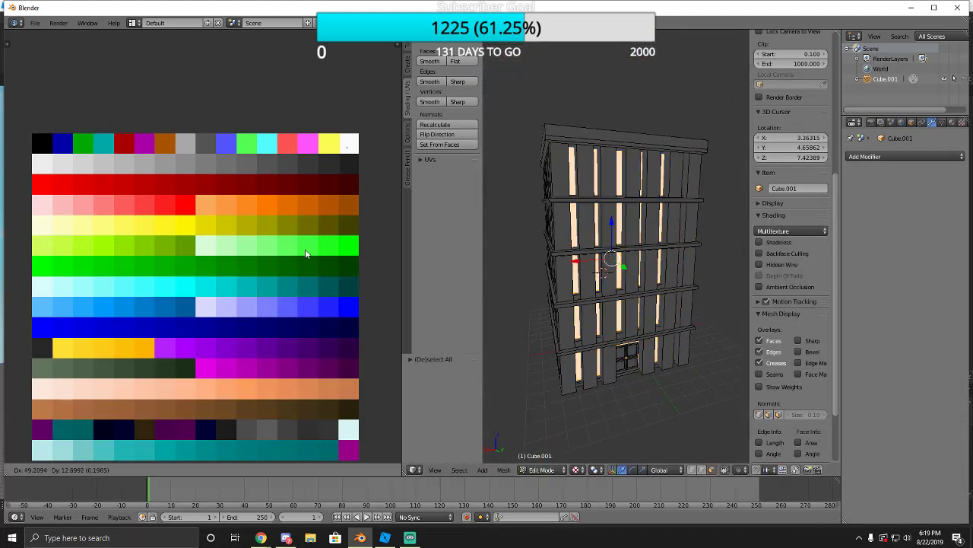
pyautogui.click(308, 272)
pyautogui.press('a')
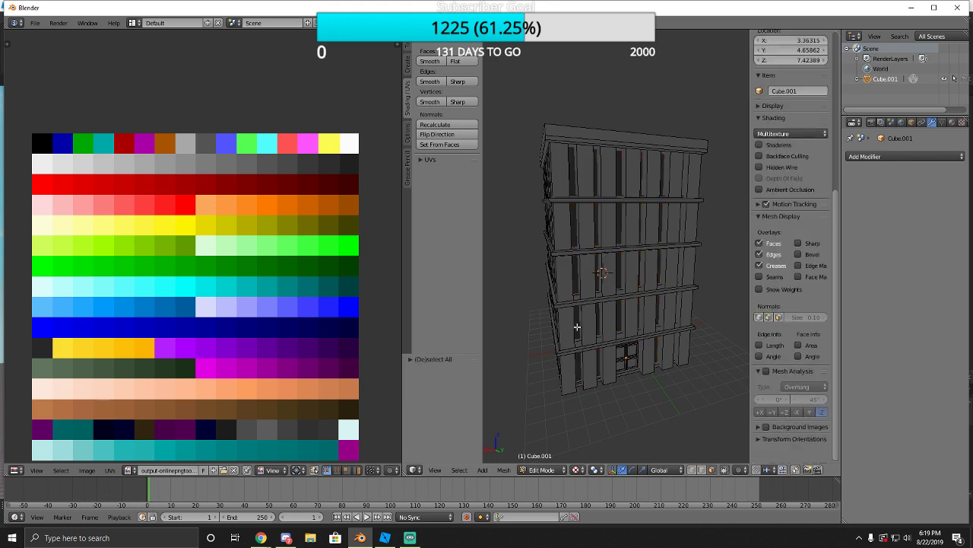
# Try the strips' UVs on the black swatch and deselect the mesh to compare the colour.
pyautogui.moveTo(551, 331)
pyautogui.mouseDown(button='middle')
pyautogui.moveTo(524, 333)
pyautogui.moveTo(549, 333)
pyautogui.mouseUp(button='middle')
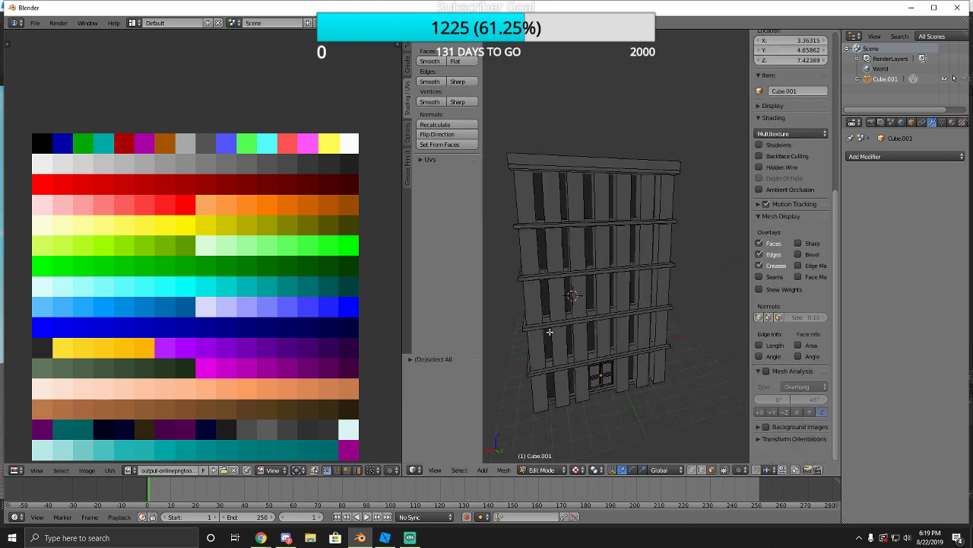
pyautogui.press('a')
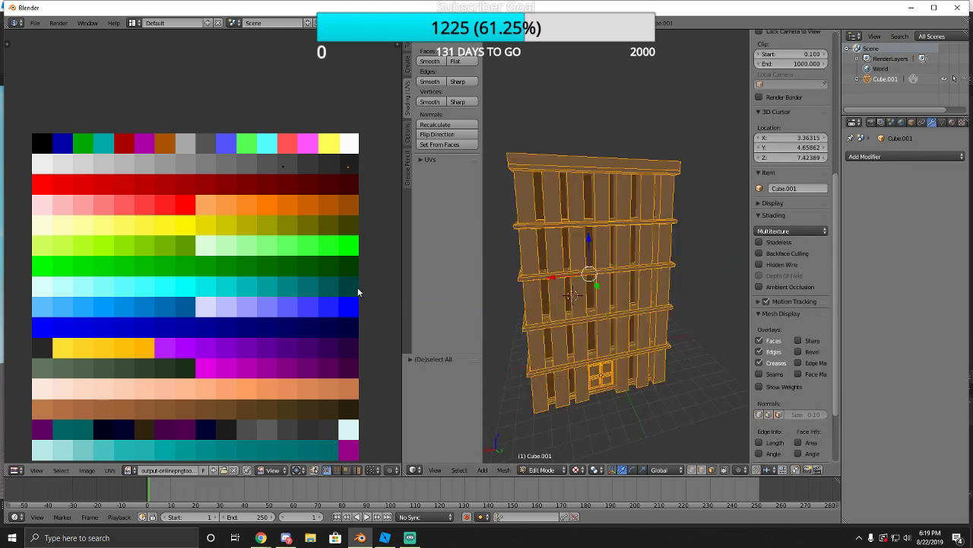
pyautogui.press('a')
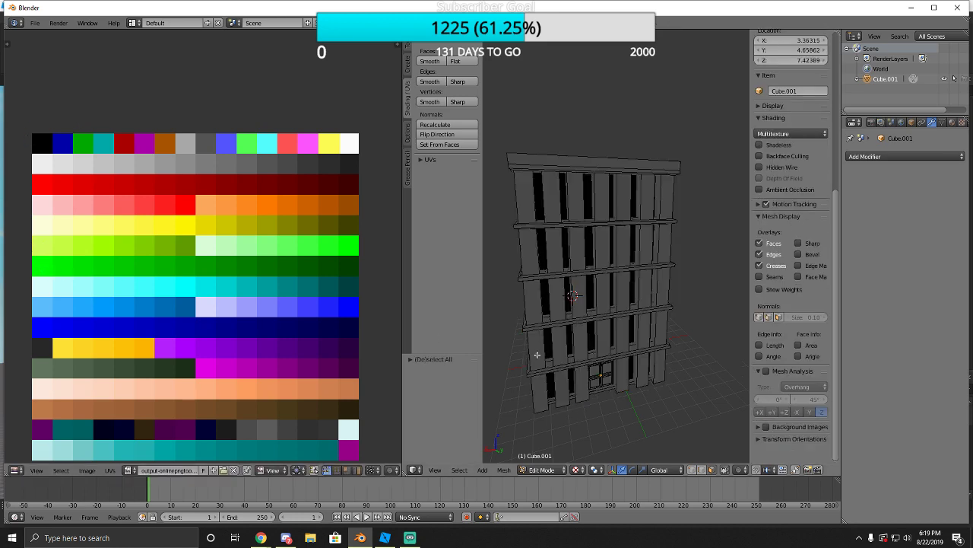
# Box-select only the strips' UVs on the black swatch, move them onto the darkest grey swatch, and deselect the mesh.
pyautogui.press('a')
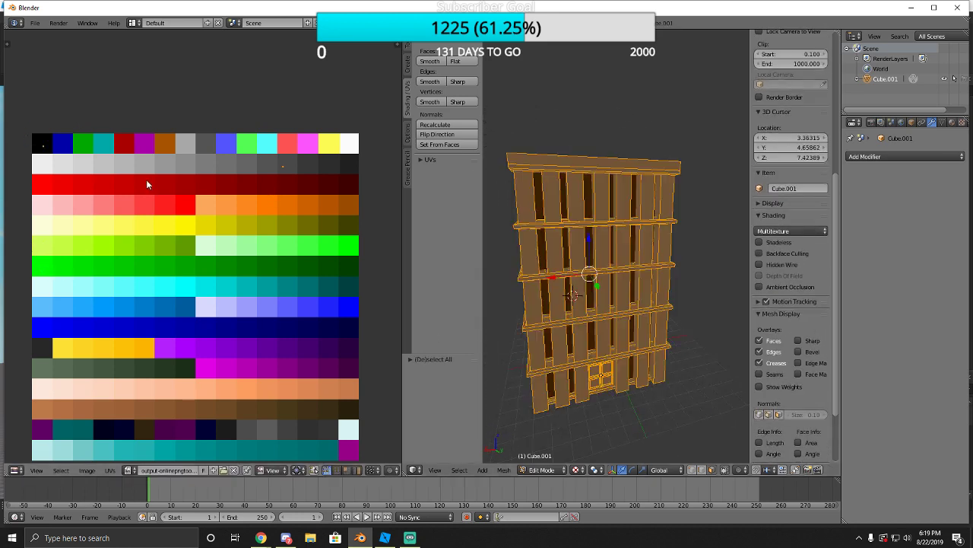
pyautogui.press('b')
pyautogui.moveTo(21, 128); pyautogui.dragTo(64, 174)
pyautogui.press('a')
pyautogui.press('a')
pyautogui.press('g')
pyautogui.click(48, 141)
pyautogui.press('b')
pyautogui.moveTo(27, 137); pyautogui.dragTo(56, 169)
pyautogui.press('g')
pyautogui.click(362, 182)
pyautogui.press('a')
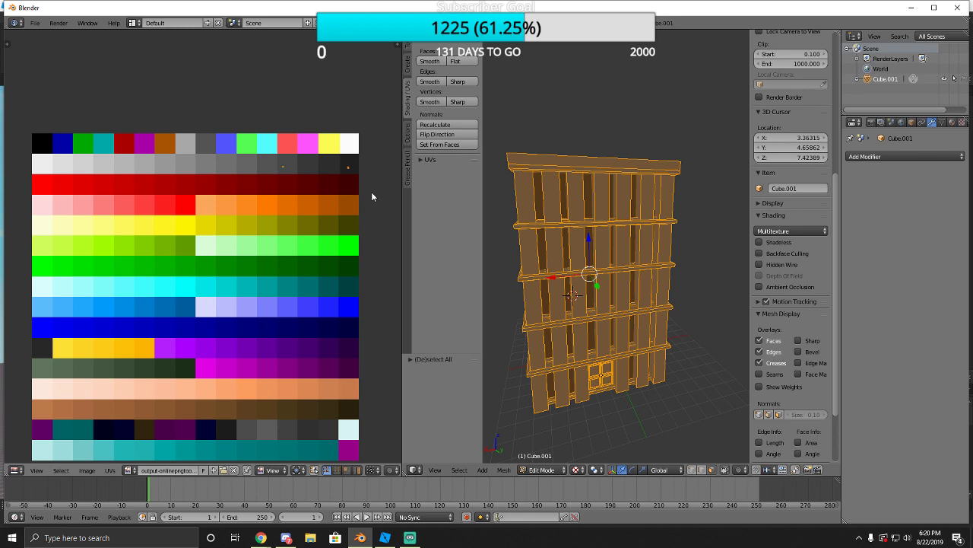
pyautogui.press('a')
# Select the four panes in the ground-floor frame, move their UVs onto the palest lavender-blue swatch, and check the result from a distance.
pyautogui.hotkey('shift', 'f')
pyautogui.press('d')
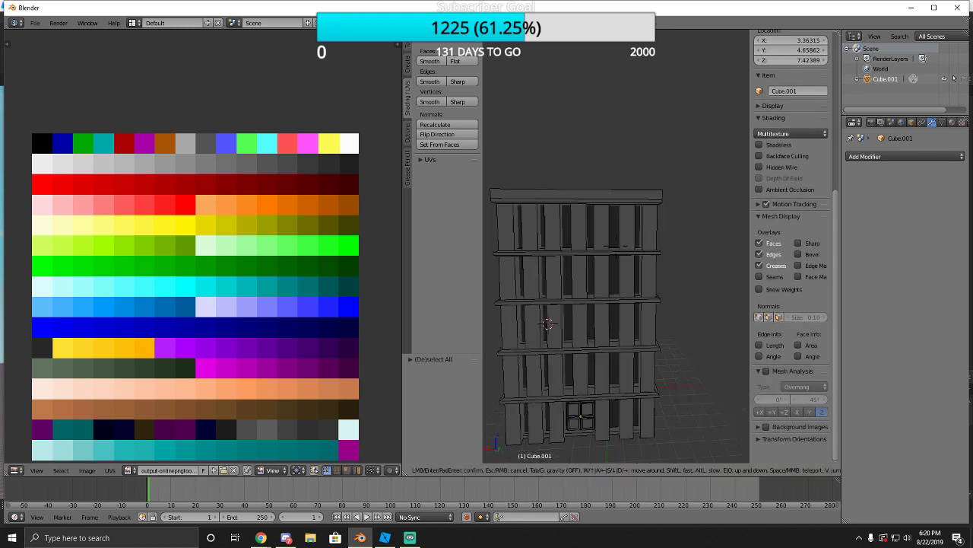
pyautogui.press('w')
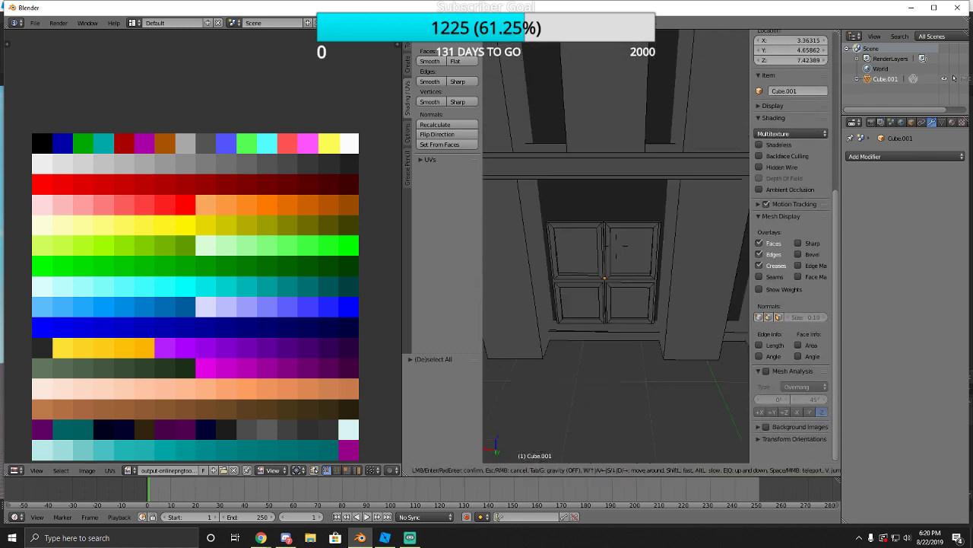
pyautogui.click(616, 246)
pyautogui.rightClick(617, 245)
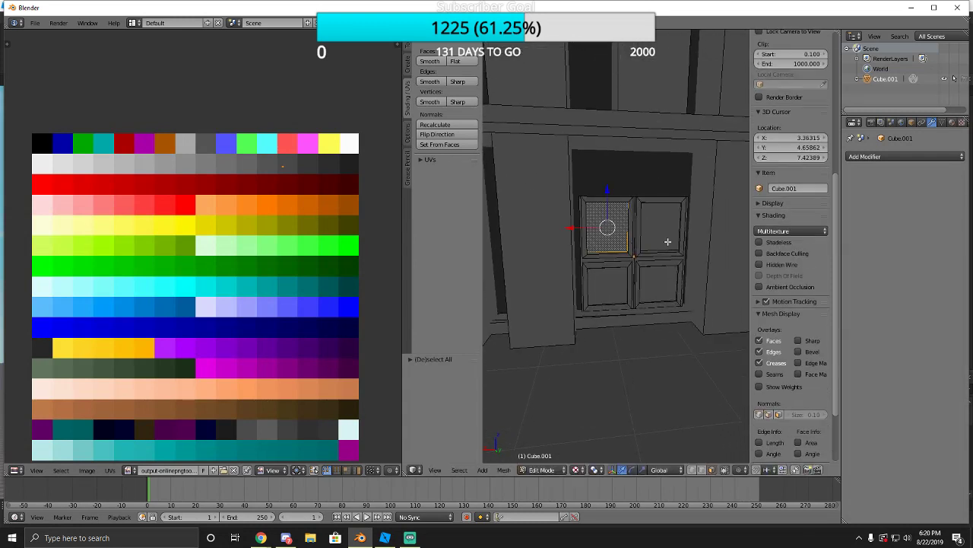
pyautogui.keyDown('shift'); pyautogui.rightClick(668, 241); pyautogui.keyUp('shift')
pyautogui.keyDown('shift'); pyautogui.rightClick(659, 283); pyautogui.keyUp('shift')
pyautogui.keyDown('shift'); pyautogui.rightClick(607, 286); pyautogui.keyUp('shift')
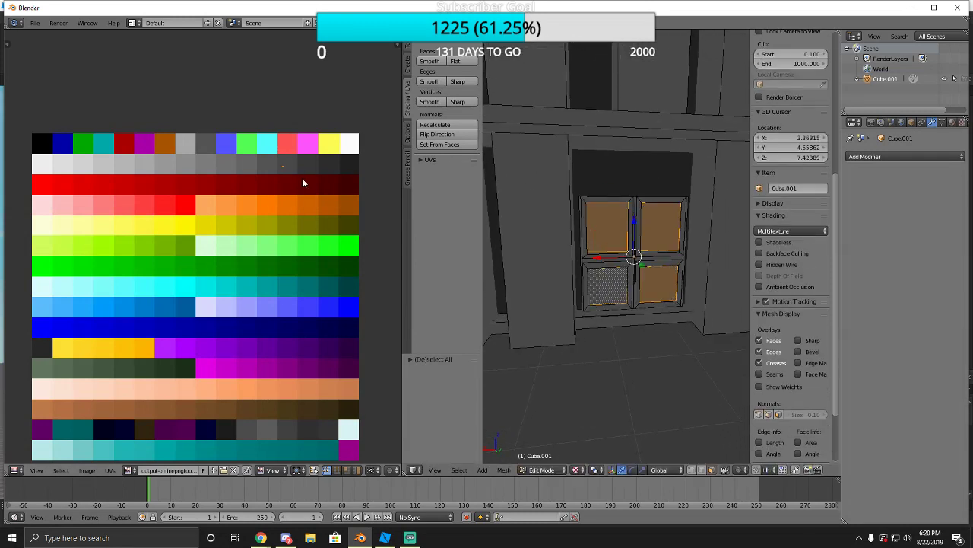
pyautogui.press('g')
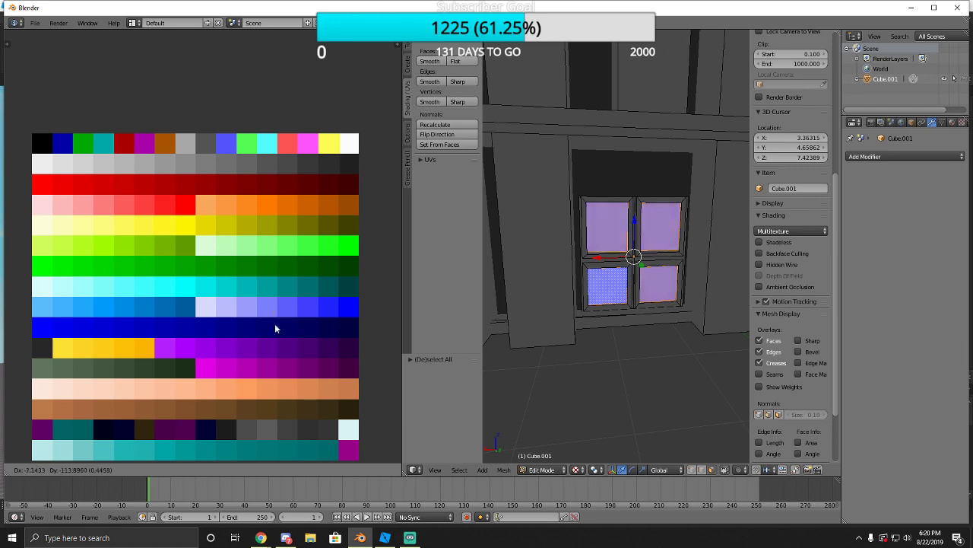
pyautogui.click(242, 319)
pyautogui.press('a')
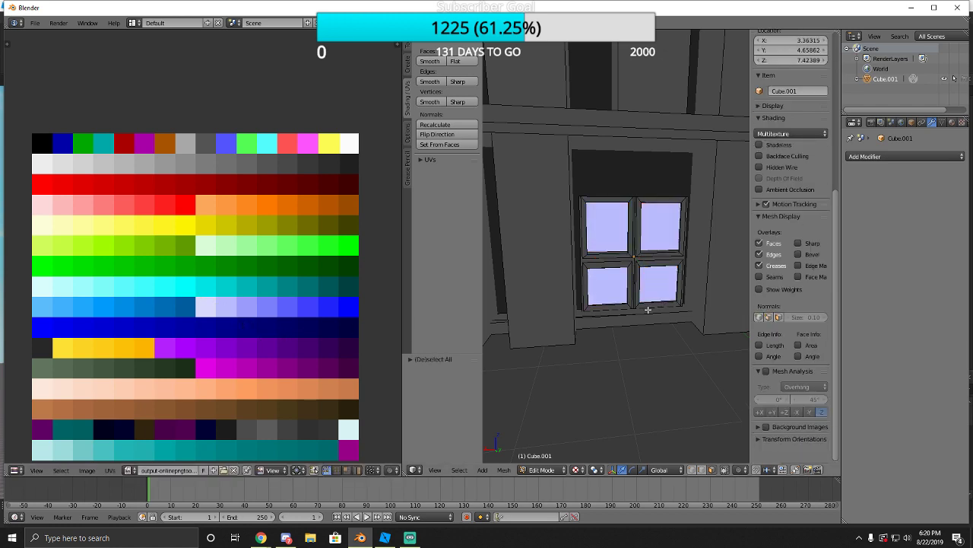
pyautogui.hotkey('shift', 'f')
pyautogui.press('s')
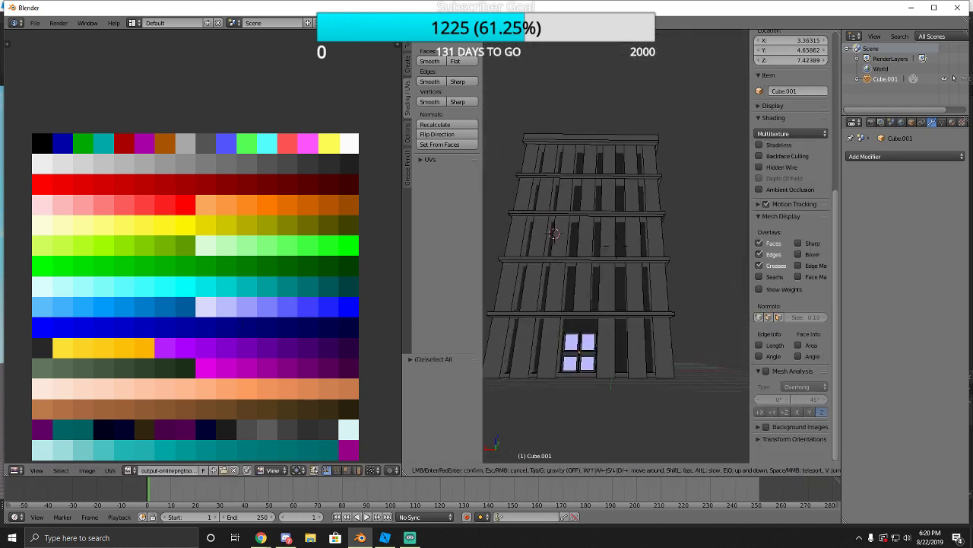
# Move the four ground-floor panes' UVs onto a light grey swatch, rescale them there, deselect the mesh and check the colour from a distance.
pyautogui.press('w')
pyautogui.press('s')
pyautogui.press('w')
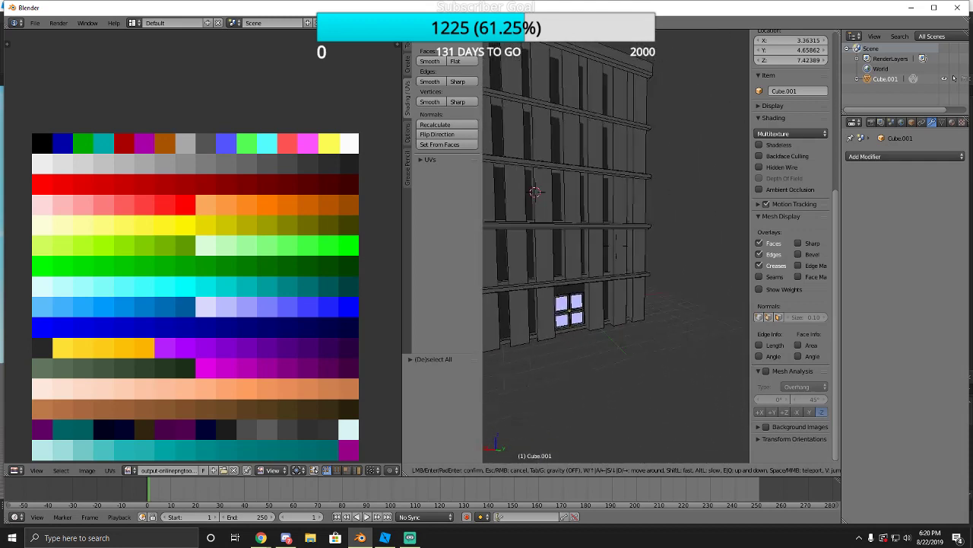
pyautogui.press('w')
pyautogui.click(535, 193)
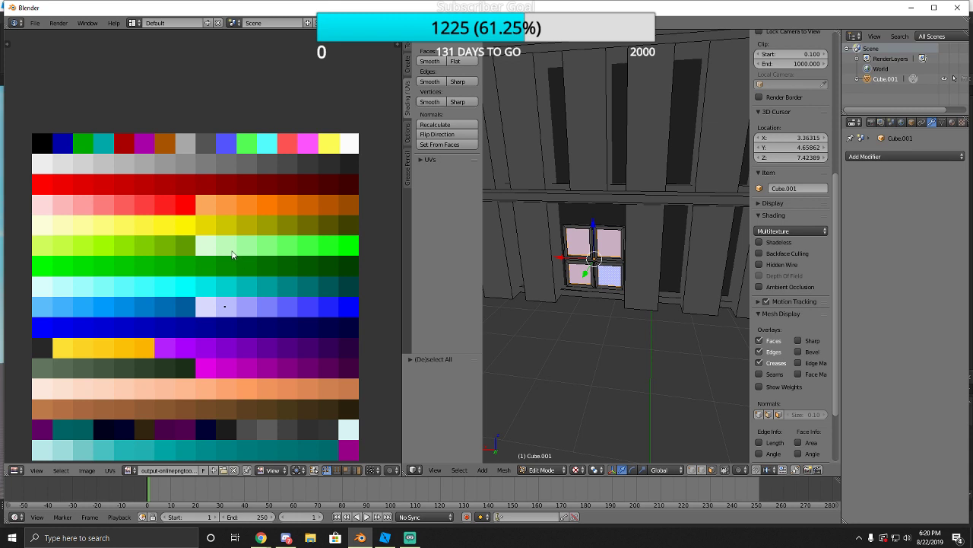
pyautogui.press('g')
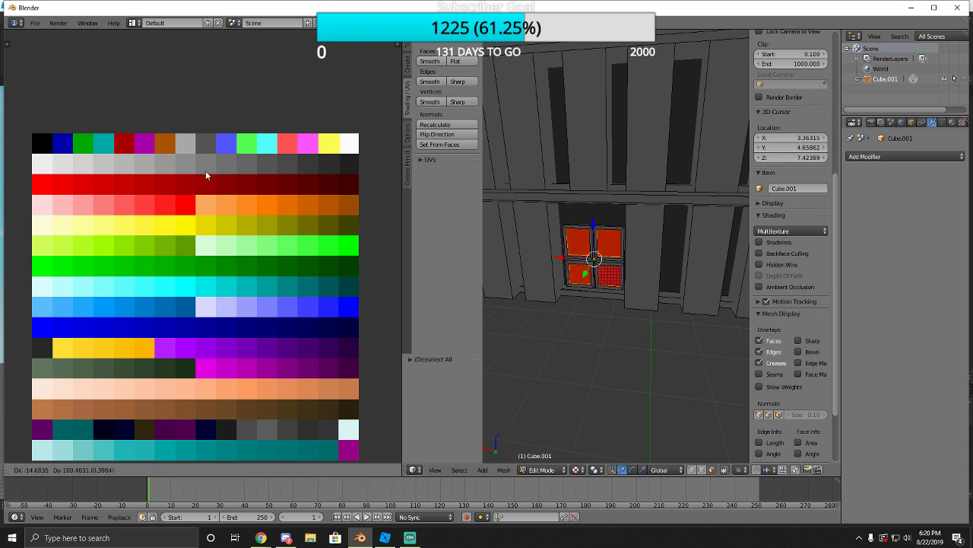
pyautogui.click(156, 161)
pyautogui.press('s')
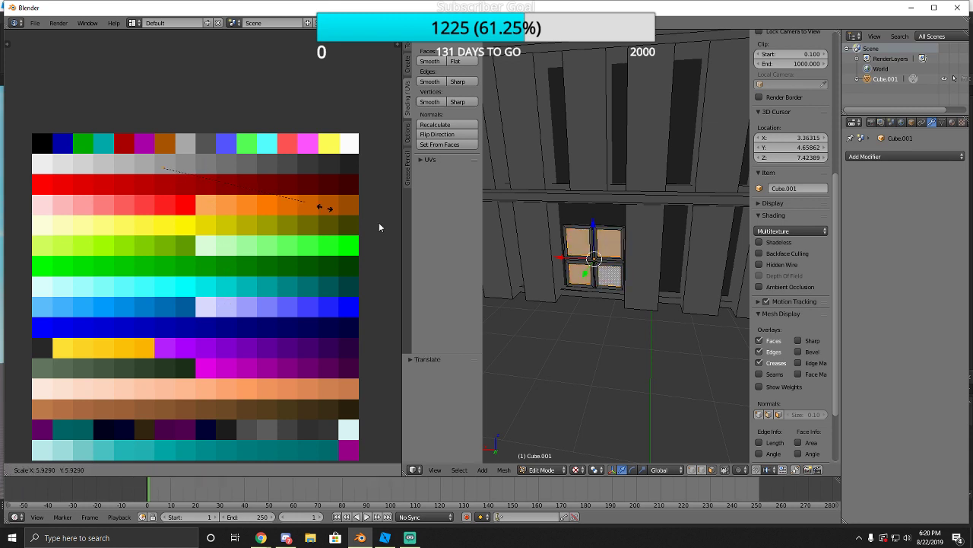
pyautogui.click(165, 162)
pyautogui.press('a')
pyautogui.scroll(-5, 611, 268)
pyautogui.moveTo(611, 268); pyautogui.dragTo(619, 247, button='middle')
pyautogui.hotkey('shift', 'f')
pyautogui.press('w')
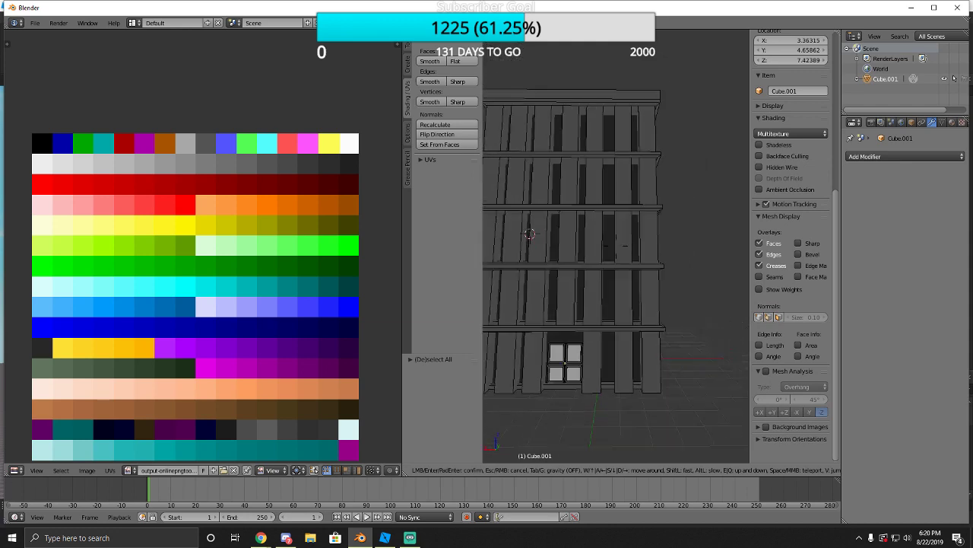
pyautogui.press('s')
pyautogui.press('Return')
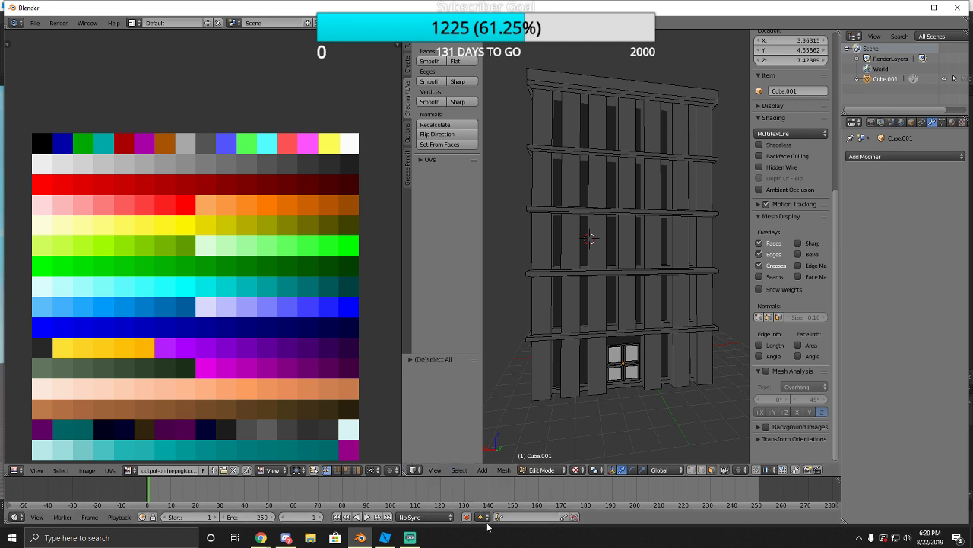
pyautogui.rightClick(598, 264)
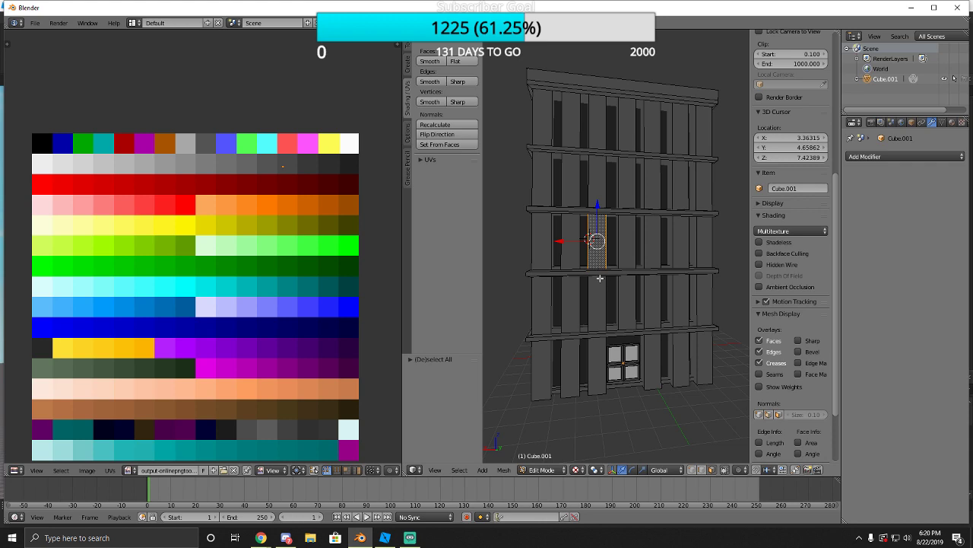
pyautogui.click(565, 167)
pyautogui.rightClick(565, 168)
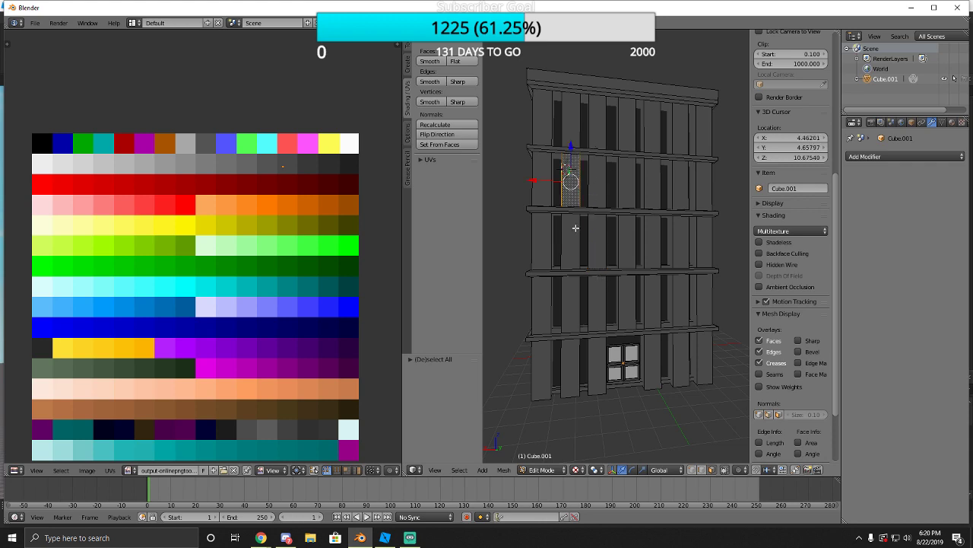
pyautogui.hotkey('shift', 'f')
pyautogui.press('w')
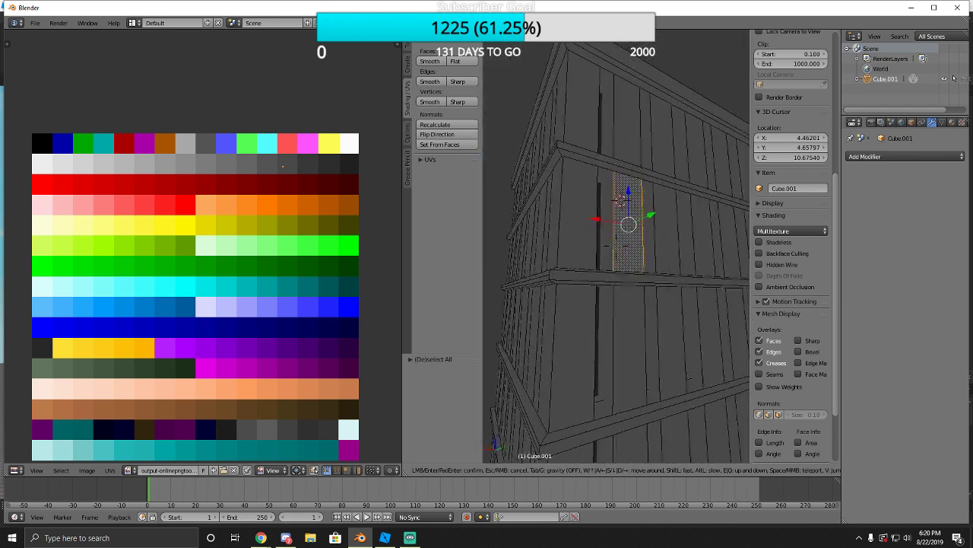
pyautogui.click(616, 246)
pyautogui.rightClick(587, 246)
pyautogui.keyDown('shift'); pyautogui.rightClick(607, 247); pyautogui.keyUp('shift')
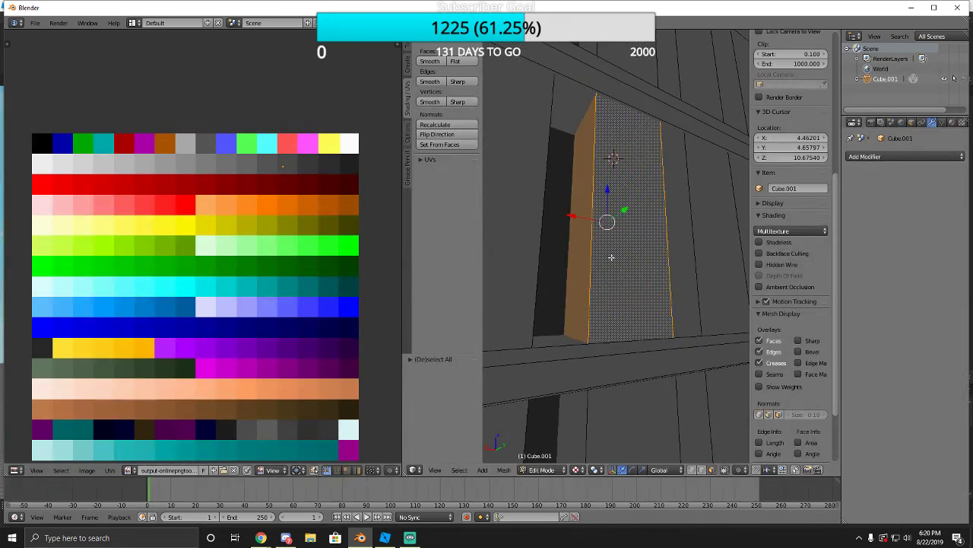
# Delete two neighbouring wall panels between the recessed strips on the second storey from the roof, using Only Edges & Faces for the first.
pyautogui.hotkey('shift', 'f')
pyautogui.press('s')
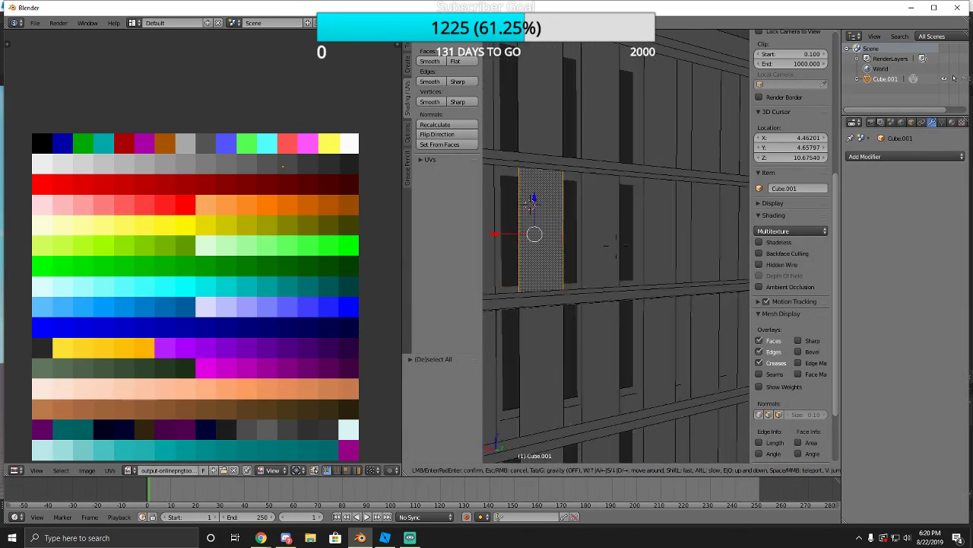
pyautogui.click(616, 246)
pyautogui.press('a')
pyautogui.press('a')
pyautogui.press('a')
pyautogui.rightClick(598, 239)
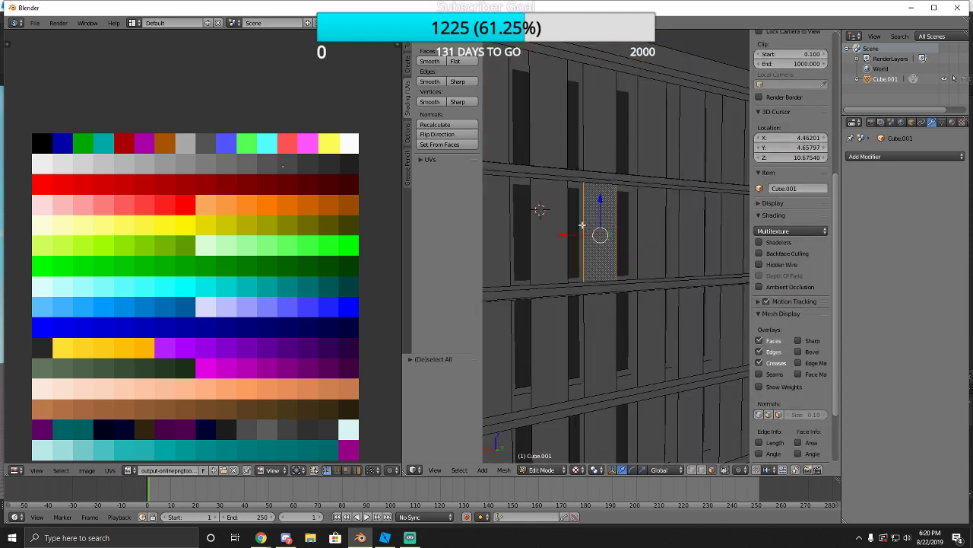
pyautogui.keyDown('shift'); pyautogui.rightClick(596, 226); pyautogui.keyUp('shift')
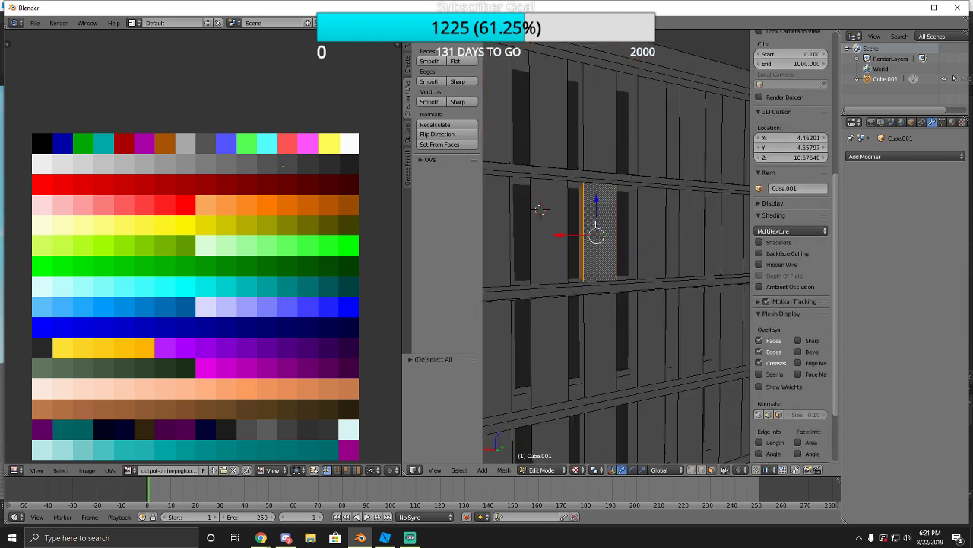
pyautogui.press('x')
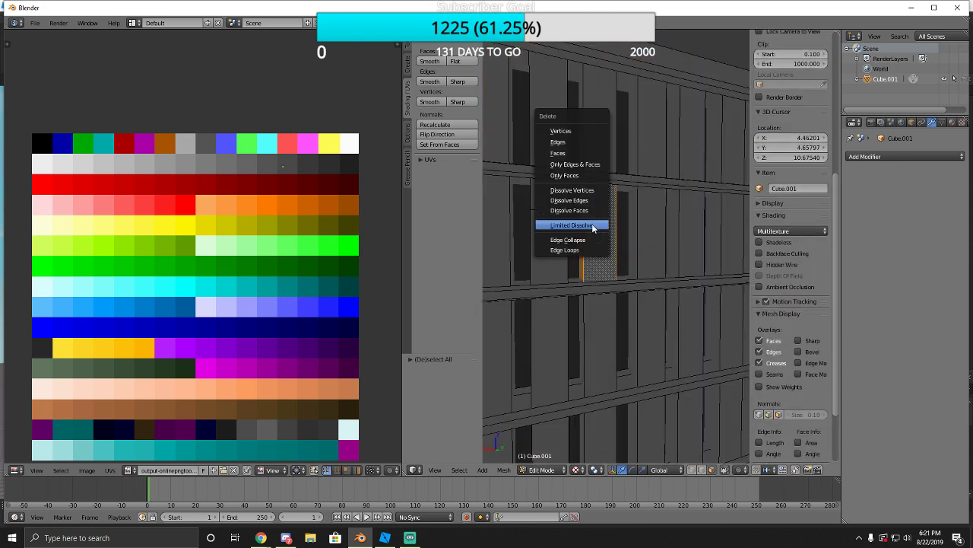
pyautogui.click(568, 164)
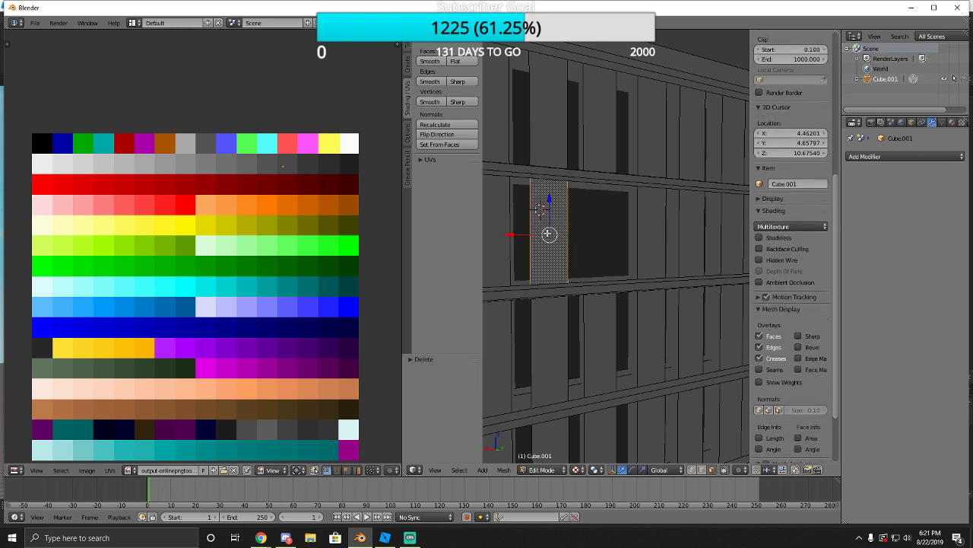
pyautogui.press('x')
pyautogui.click(548, 237)
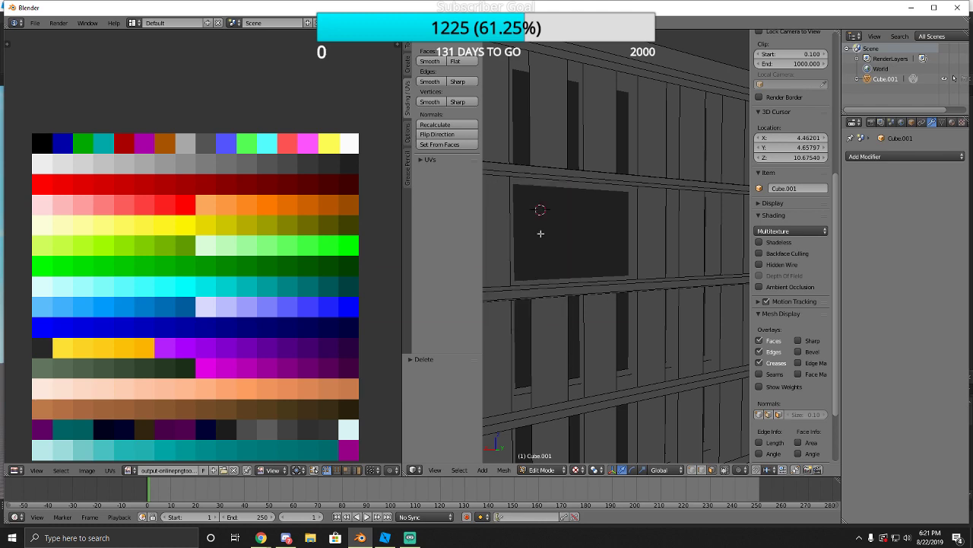
# Delete the wall panel bordering the new opening on the second-highest storey with Only Edges & Faces.
pyautogui.hotkey('shift', 'f')
pyautogui.press('s')
pyautogui.press('w')
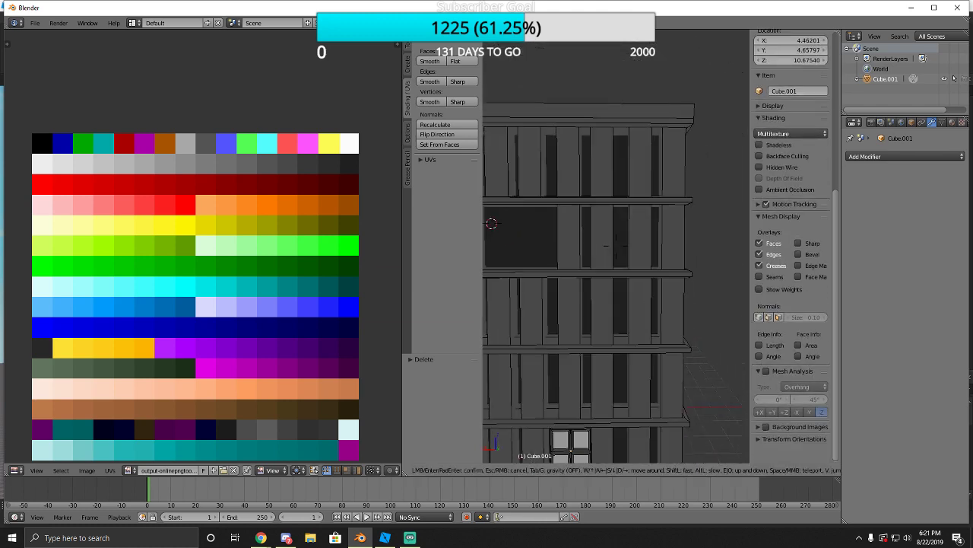
pyautogui.click(615, 250)
pyautogui.rightClick(615, 250)
pyautogui.press('x')
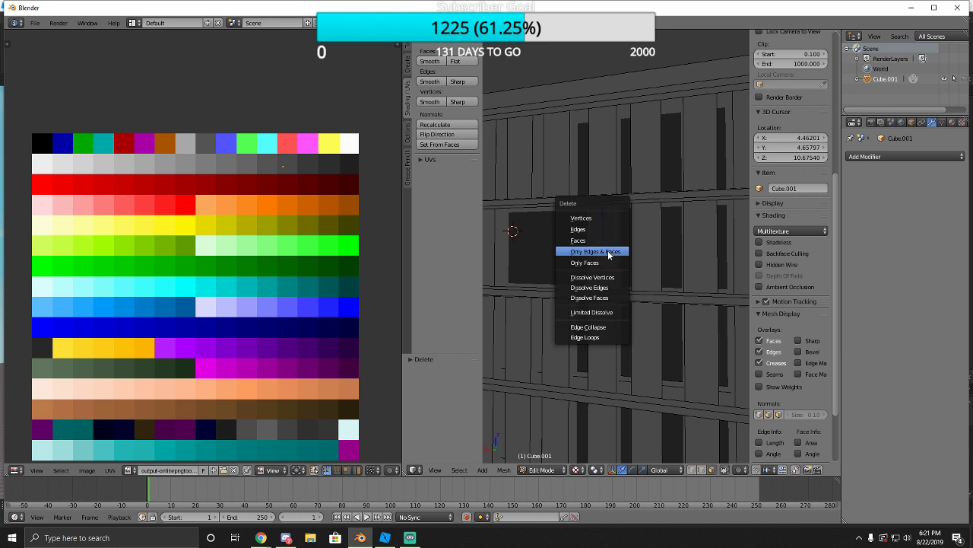
pyautogui.click(599, 253)
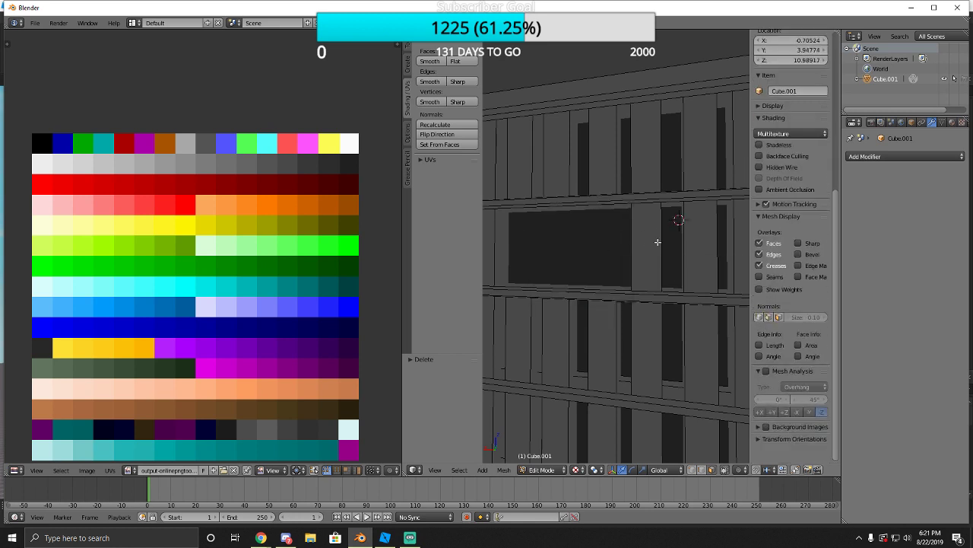
# Widen the opening by deleting the next two wall panels along the same storey, toward the far corner of the facade.
pyautogui.rightClick(658, 242)
pyautogui.press('x')
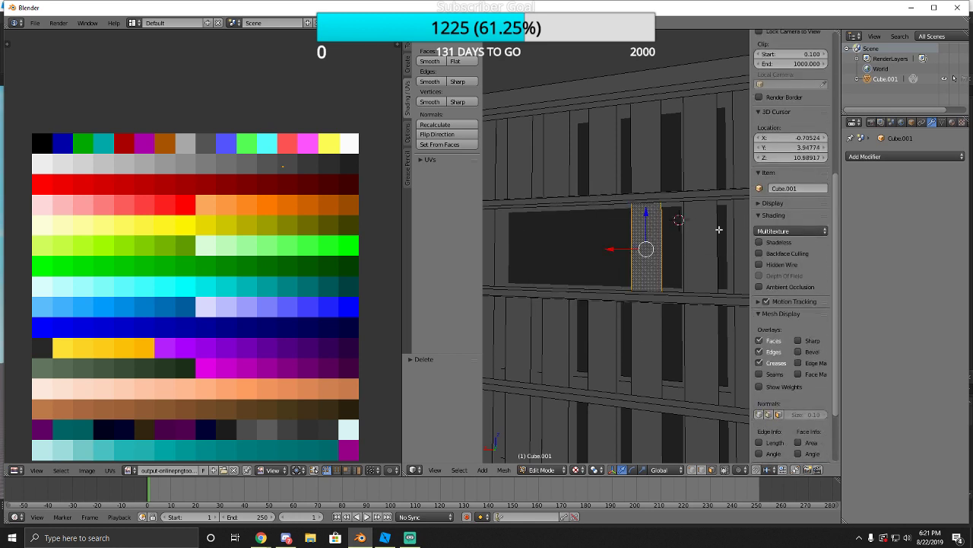
pyautogui.click(718, 229)
pyautogui.press('x')
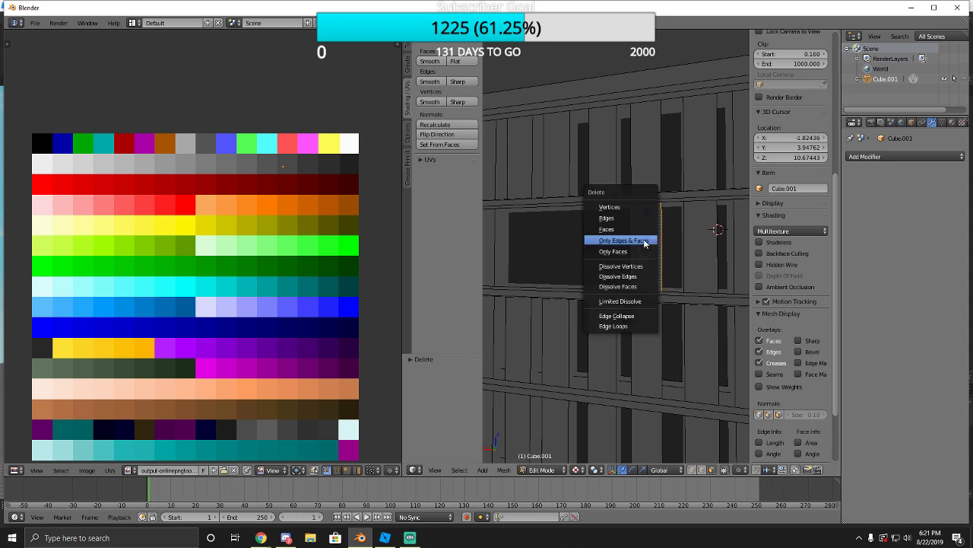
pyautogui.click(640, 248)
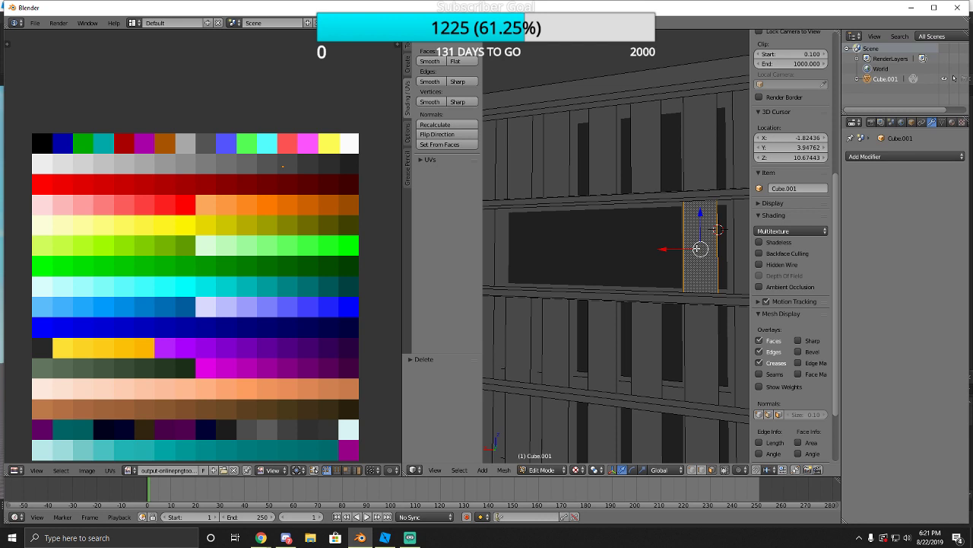
pyautogui.moveTo(698, 249); pyautogui.dragTo(695, 248)
pyautogui.press('x')
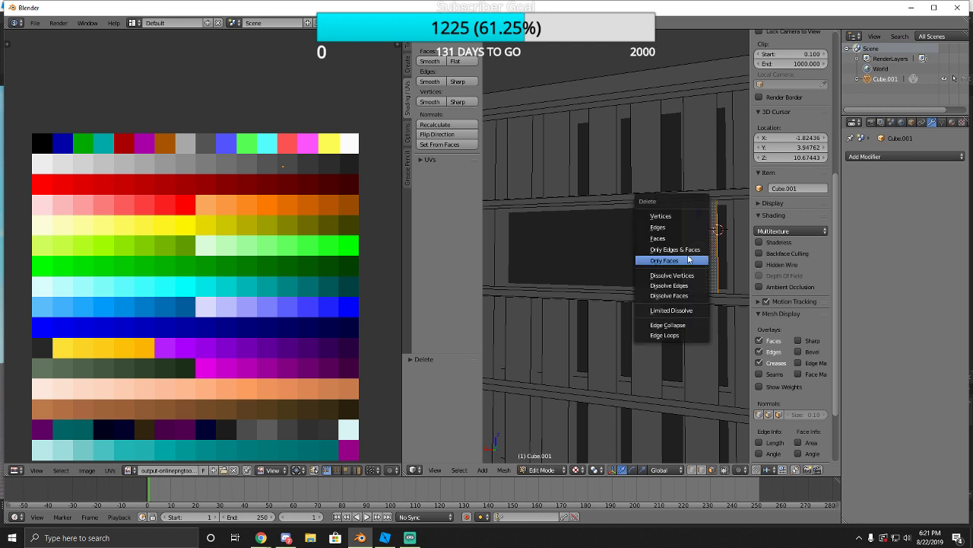
pyautogui.click(688, 255)
# Delete the panel between the two recessed strips near the corner of another facade on the same storey, and start deleting the neighbouring panel.
pyautogui.hotkey('shift', 'f')
pyautogui.press('s')
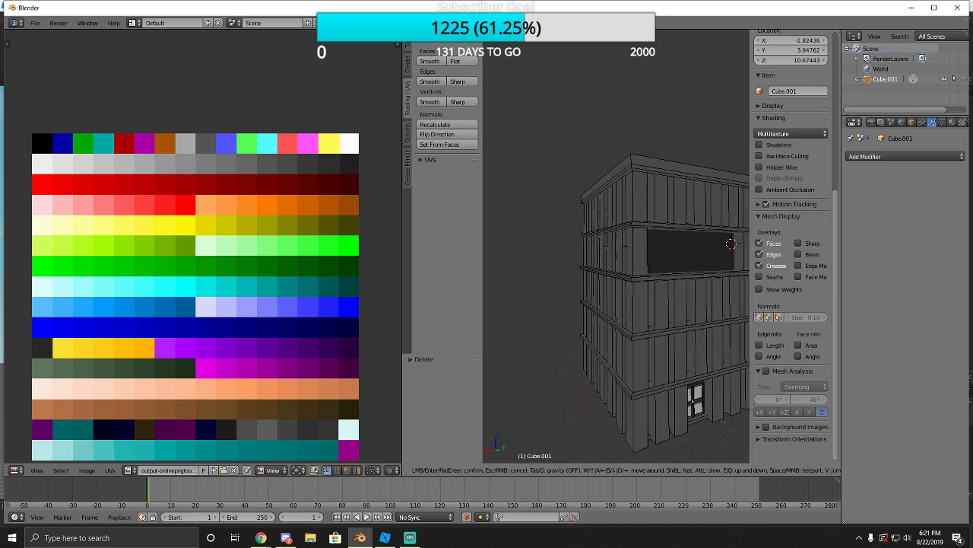
pyautogui.click(617, 246)
pyautogui.rightClick(616, 247)
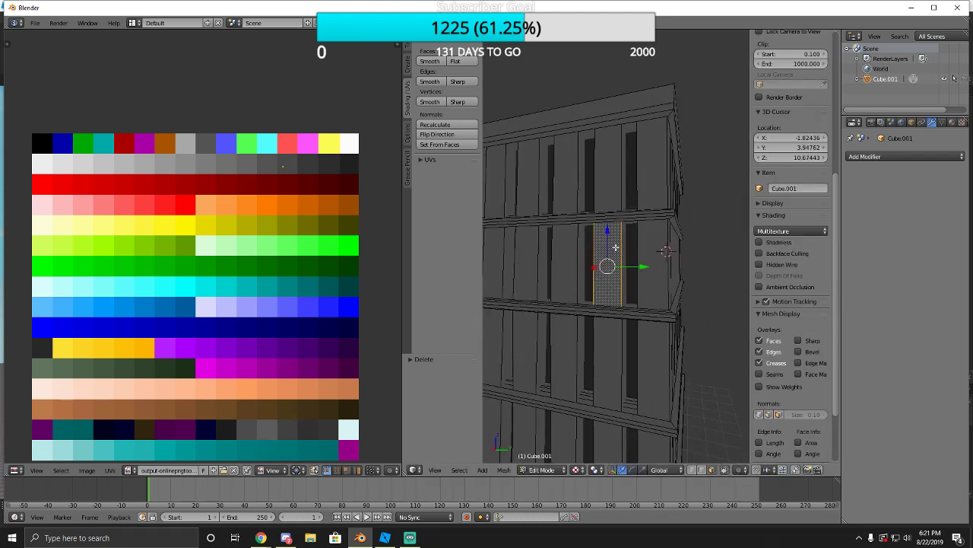
pyautogui.press('x')
pyautogui.click(605, 251)
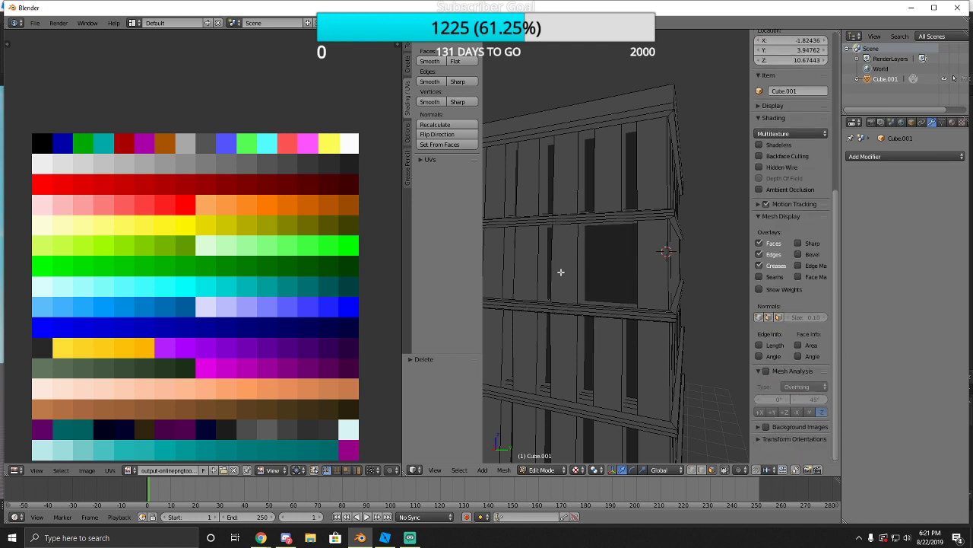
pyautogui.rightClick(560, 272)
pyautogui.press('x')
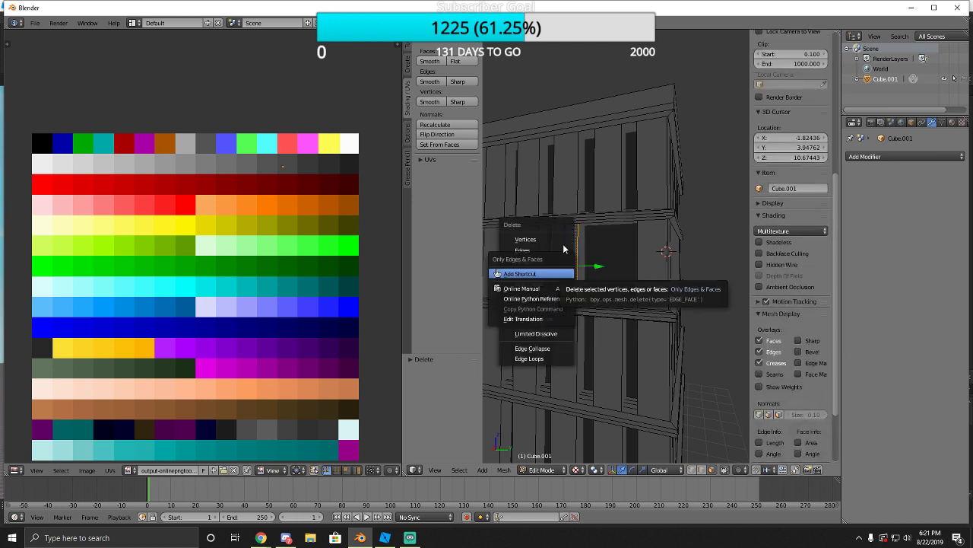
# Delete the linked pillar beside the wall opening on the second floor from the top, and widen the 3D view.
pyautogui.press('Escape')
pyautogui.press('l')
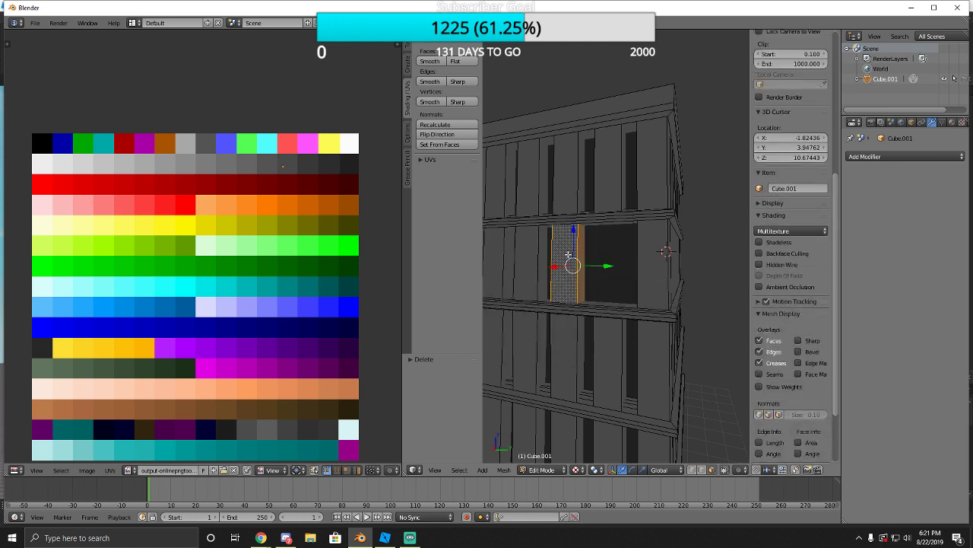
pyautogui.press('x')
pyautogui.click(566, 256)
pyautogui.scroll(3, 572, 264)
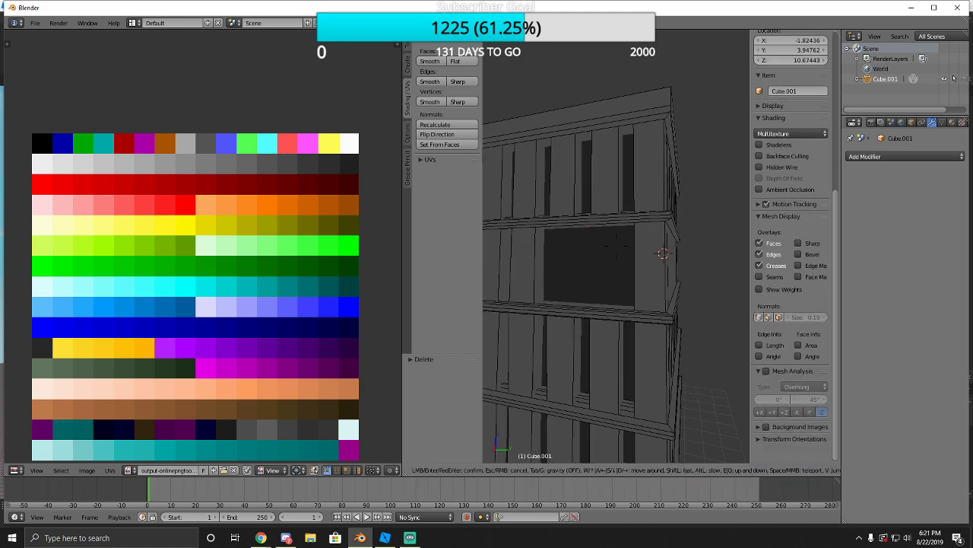
pyautogui.moveTo(401, 308); pyautogui.dragTo(230, 308)
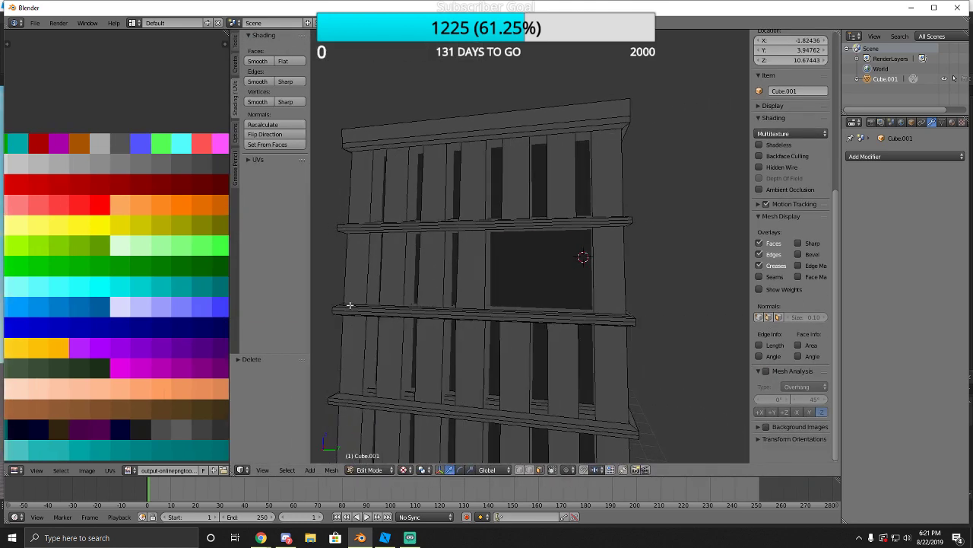
# Try duplicating the pillar at the edge of the opening on the second floor from the top.
pyautogui.rightClick(473, 259)
pyautogui.hotkey('shift', 'f')
pyautogui.press('w')
pyautogui.press('s')
pyautogui.click(530, 246)
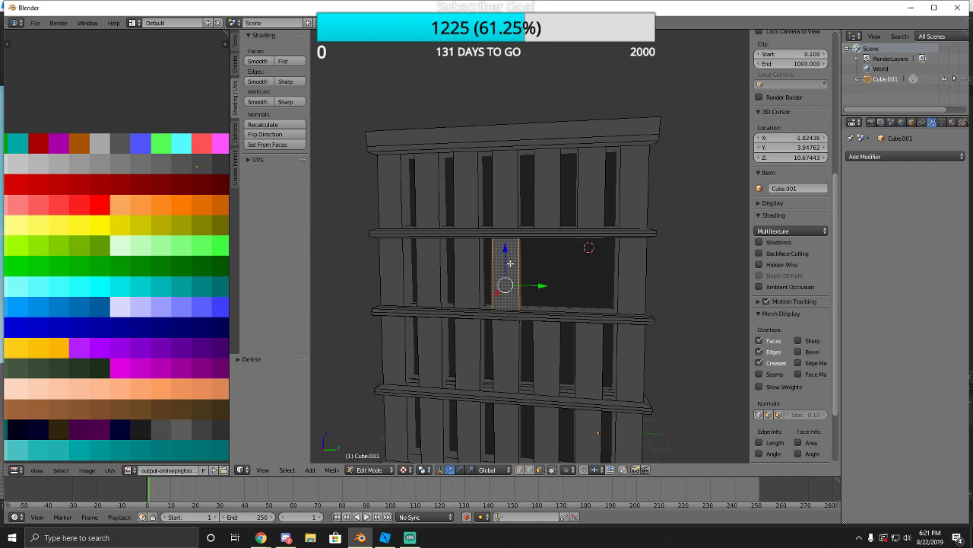
pyautogui.hotkey('shift', 'd')
pyautogui.click(514, 263)
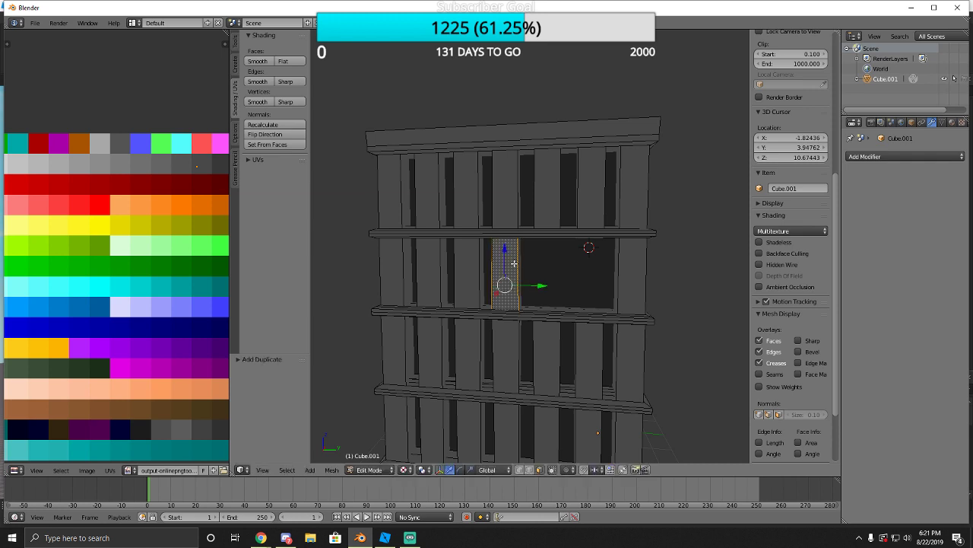
pyautogui.hotkey('ctrl', 'z')
# Select the front and side faces of the pillar bordering the opening and delete them.
pyautogui.moveTo(514, 263); pyautogui.dragTo(493, 271, button='middle')
pyautogui.rightClick(486, 271)
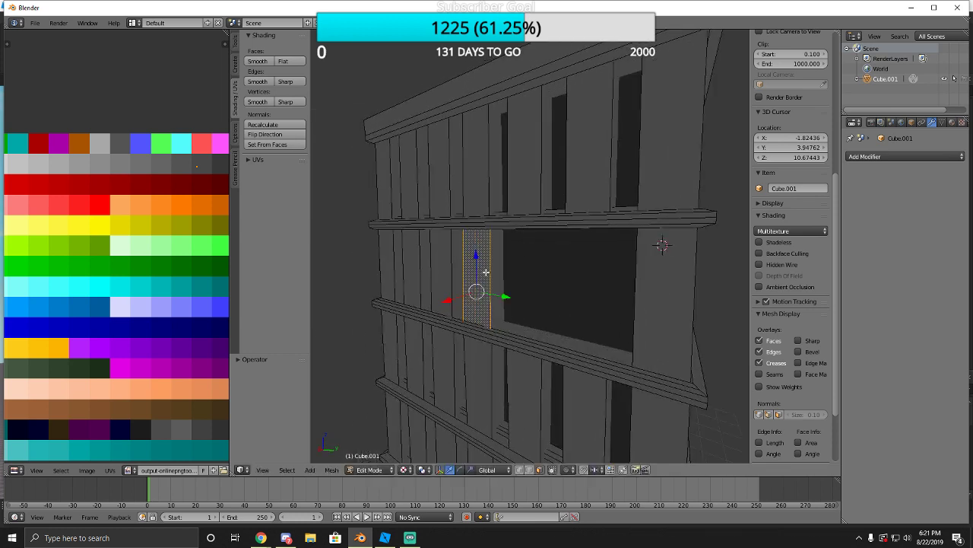
pyautogui.rightClick(496, 272)
pyautogui.rightClick(487, 272)
pyautogui.rightClick(485, 268)
pyautogui.rightClick(486, 269)
pyautogui.rightClick(485, 268)
pyautogui.rightClick(486, 269)
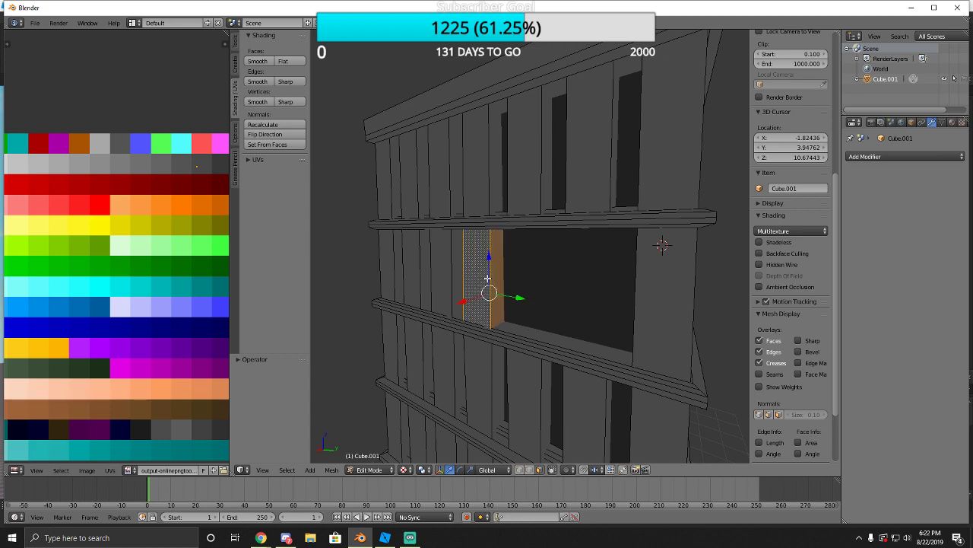
pyautogui.moveTo(487, 279); pyautogui.dragTo(542, 242, button='middle')
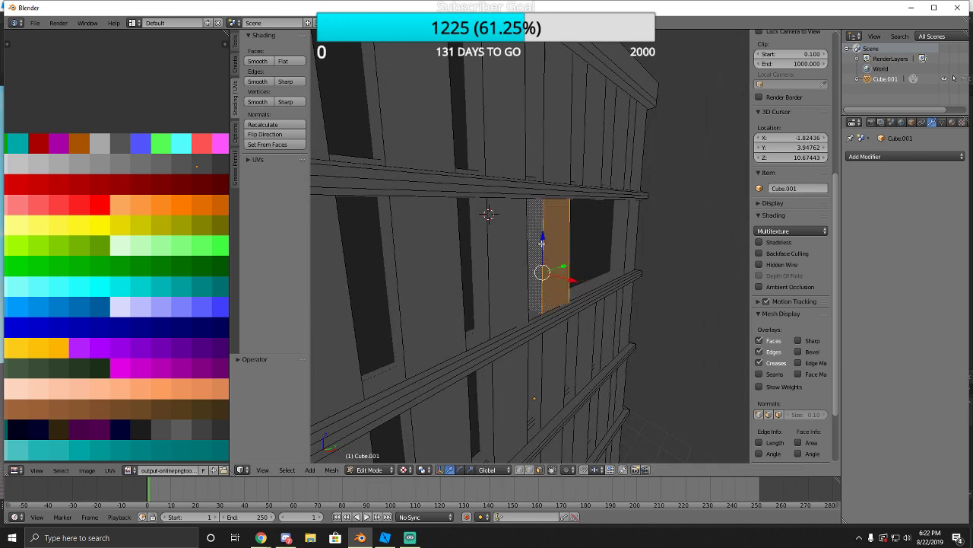
pyautogui.press('x')
pyautogui.click(530, 253)
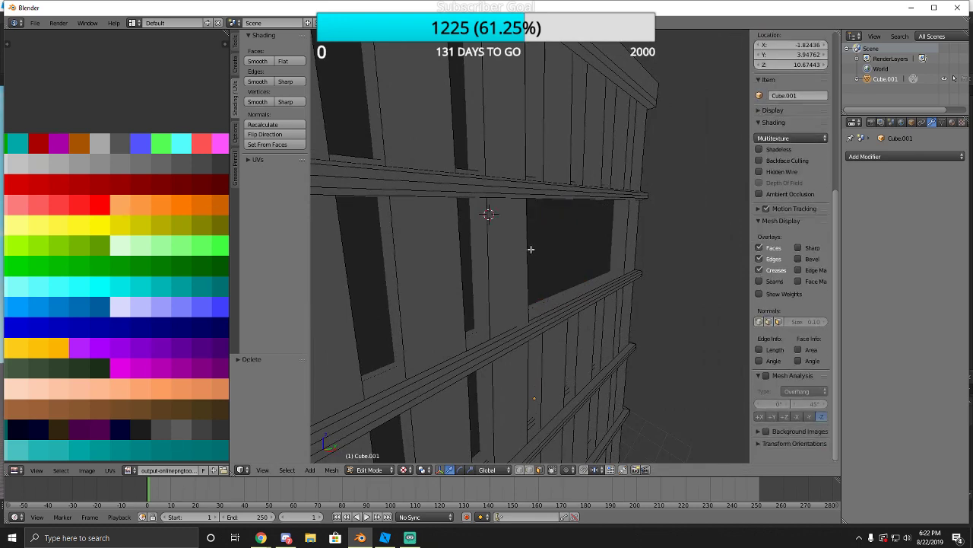
# Delete the next two pillars on the same wall, extending the opening toward the far corner.
pyautogui.rightClick(487, 268)
pyautogui.rightClick(485, 266)
pyautogui.moveTo(486, 268); pyautogui.dragTo(527, 244, button='middle')
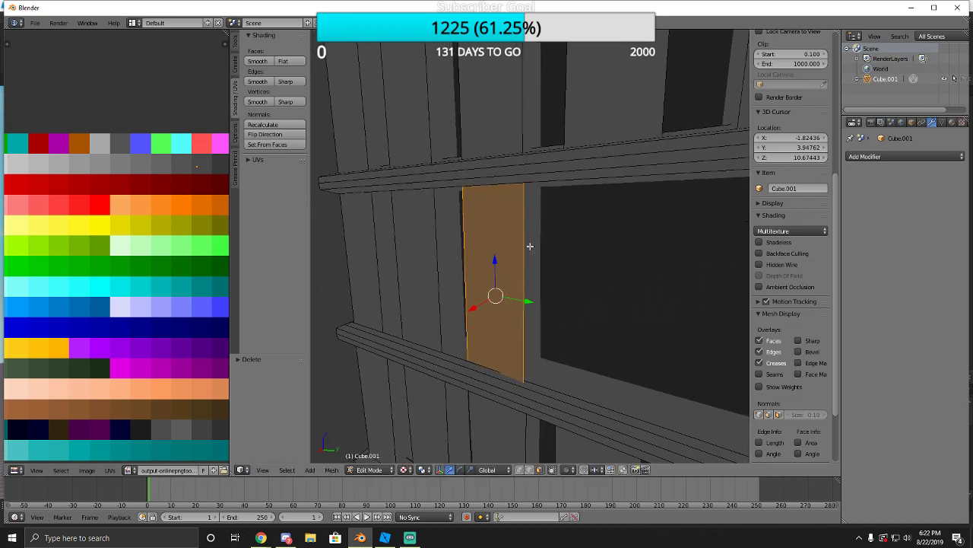
pyautogui.press('x')
pyautogui.click(473, 261)
pyautogui.moveTo(441, 263); pyautogui.dragTo(461, 258, button='middle')
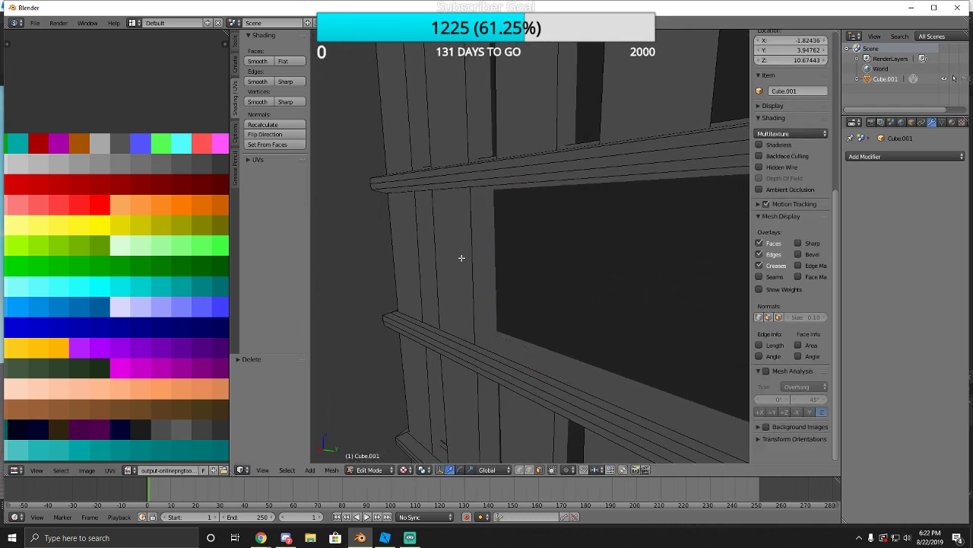
pyautogui.rightClick(464, 262)
pyautogui.press('x')
pyautogui.click(456, 259)
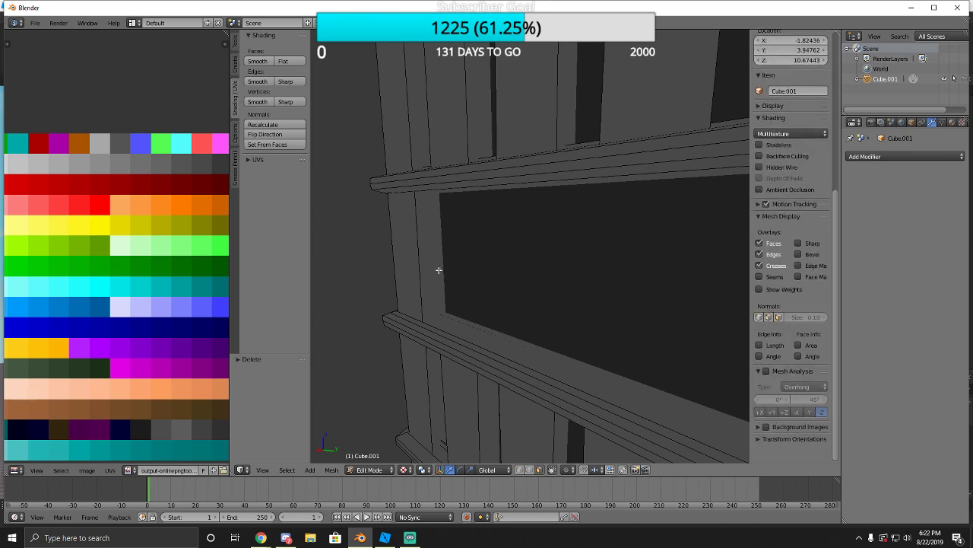
# On the adjacent wall of the same floor, delete the edges and faces of the two pillars nearest the corner pillar.
pyautogui.hotkey('shift', 'f')
pyautogui.press('s')
pyautogui.press('a')
pyautogui.press('w')
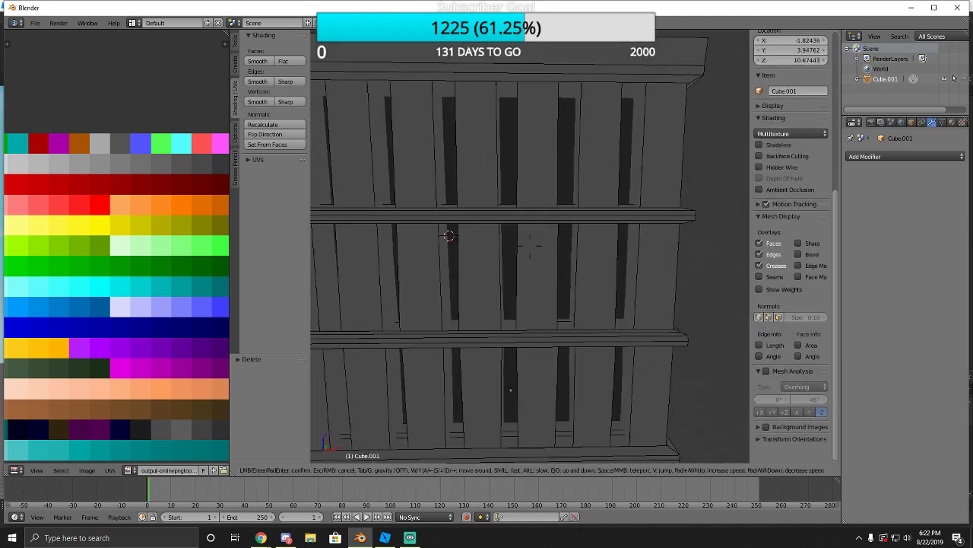
pyautogui.click(576, 276)
pyautogui.rightClick(575, 277)
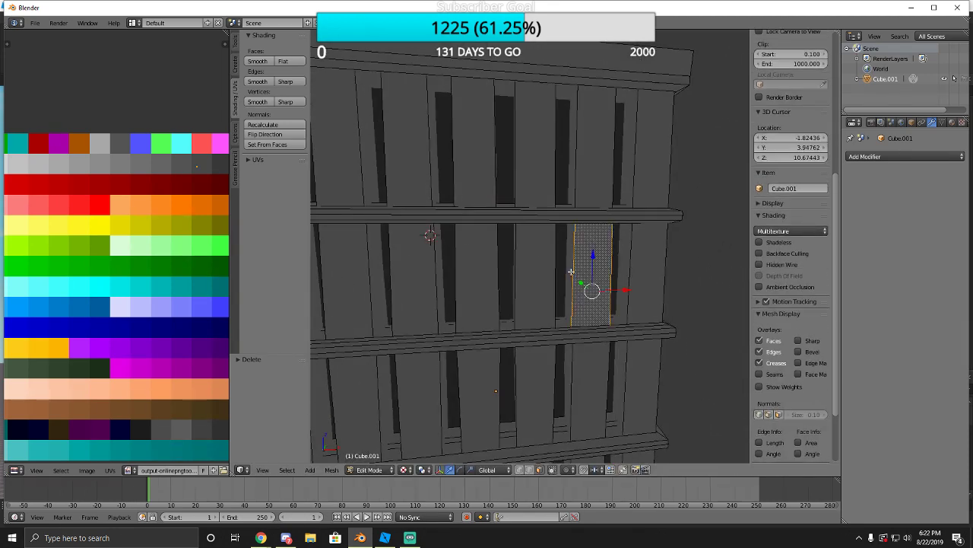
pyautogui.press('x')
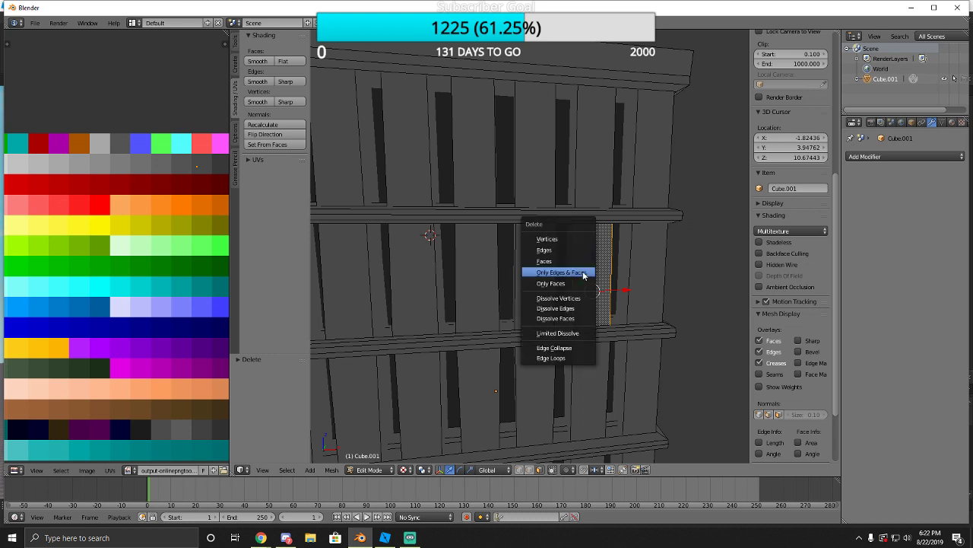
pyautogui.click(582, 273)
pyautogui.rightClick(543, 289)
pyautogui.press('x')
pyautogui.rightClick(537, 291)
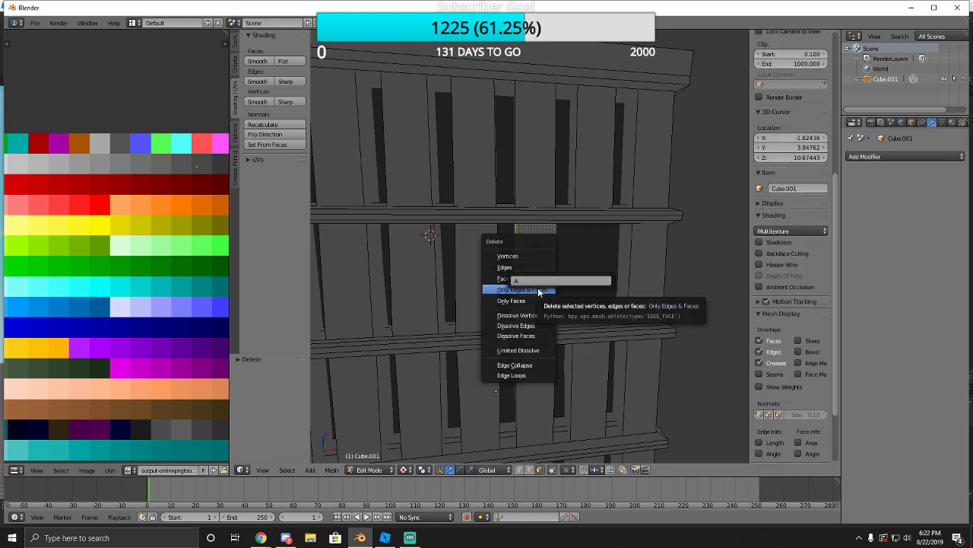
pyautogui.click(537, 291)
pyautogui.click(539, 289)
pyautogui.press('x')
pyautogui.click(529, 281)
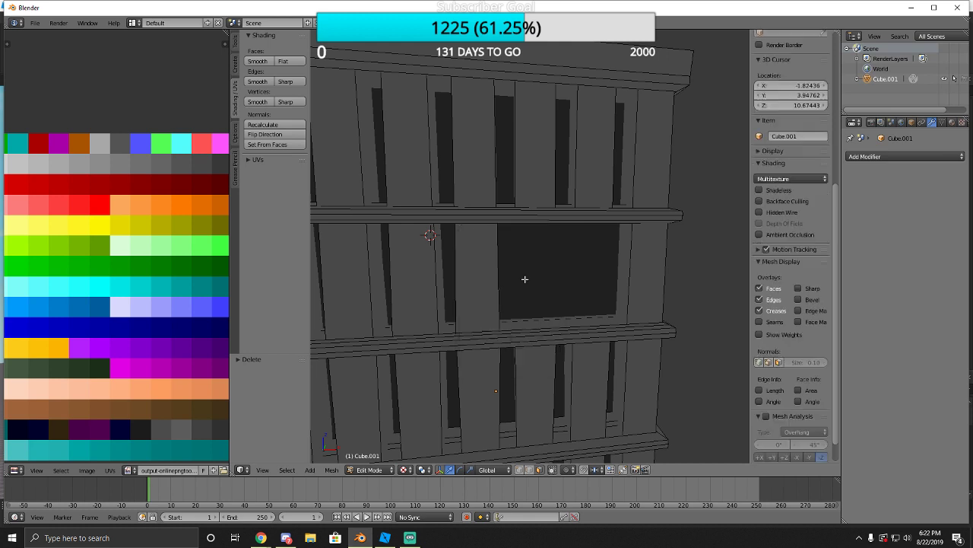
# Delete the three remaining inner pillars on this wall with Only Edges & Faces, leaving the corner pillars.
pyautogui.rightClick(482, 293)
pyautogui.press('x')
pyautogui.click(482, 296)
pyautogui.rightClick(431, 299)
pyautogui.press('x')
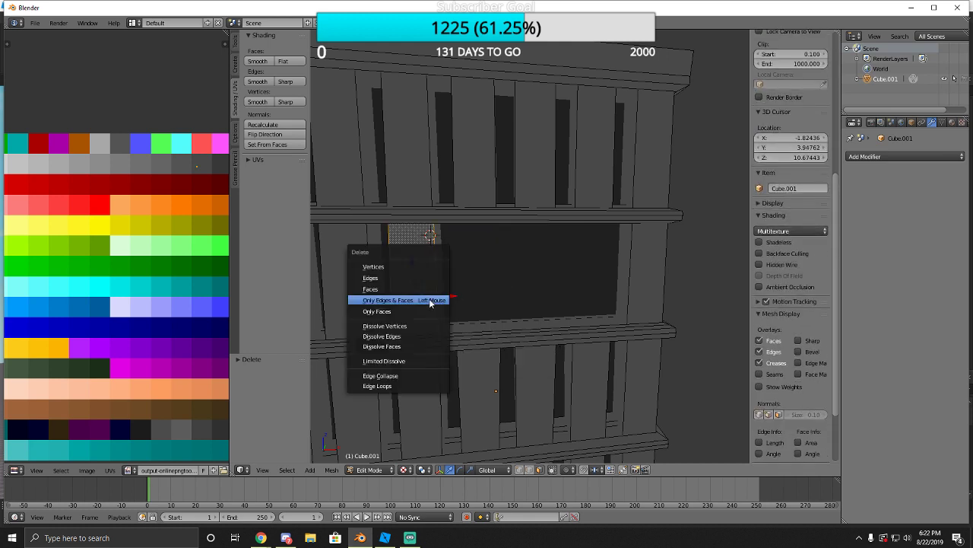
pyautogui.click(432, 300)
pyautogui.rightClick(358, 299)
pyautogui.press('x')
pyautogui.click(360, 302)
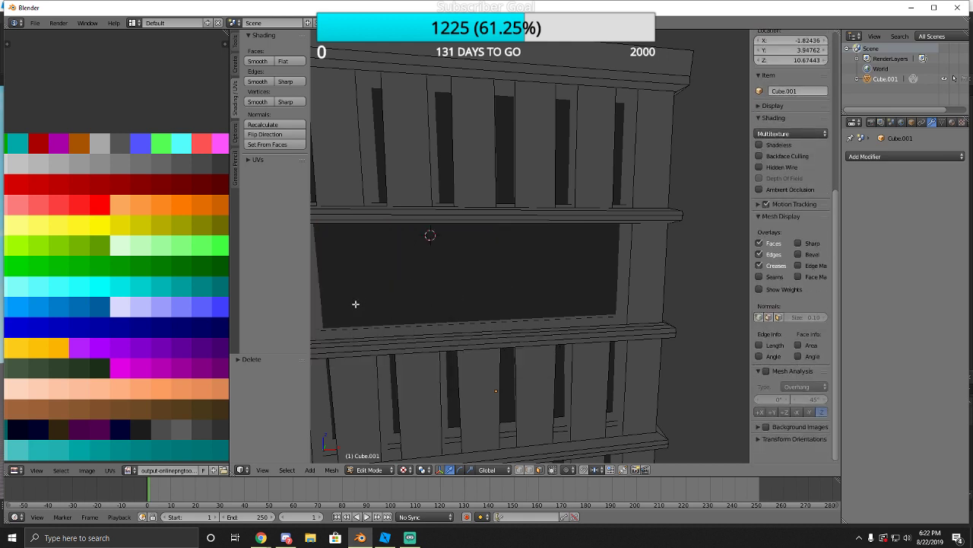
# On the next closed wall of the same floor, delete four inner pillars, starting from the corner pillar.
pyautogui.hotkey('shift', 'f')
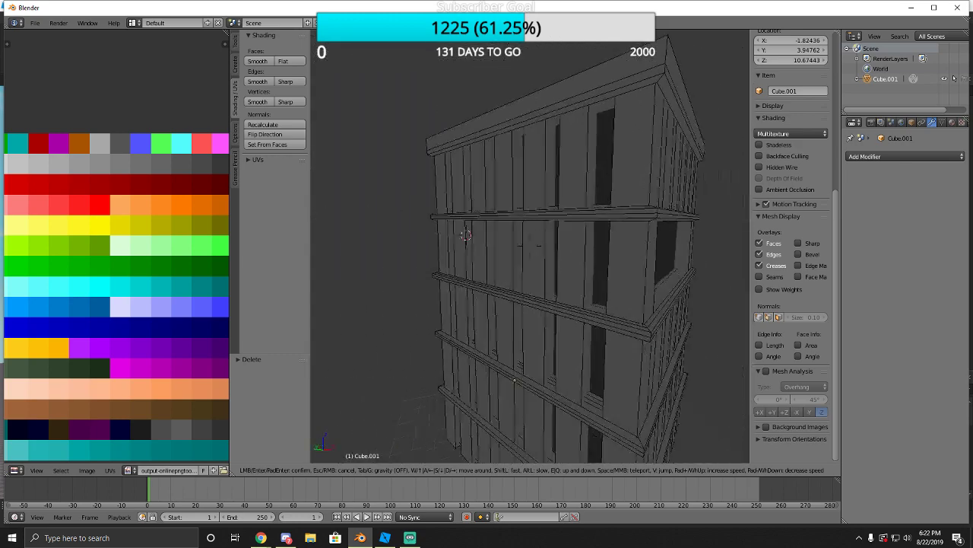
pyautogui.click(532, 246)
pyautogui.rightClick(532, 262)
pyautogui.press('x')
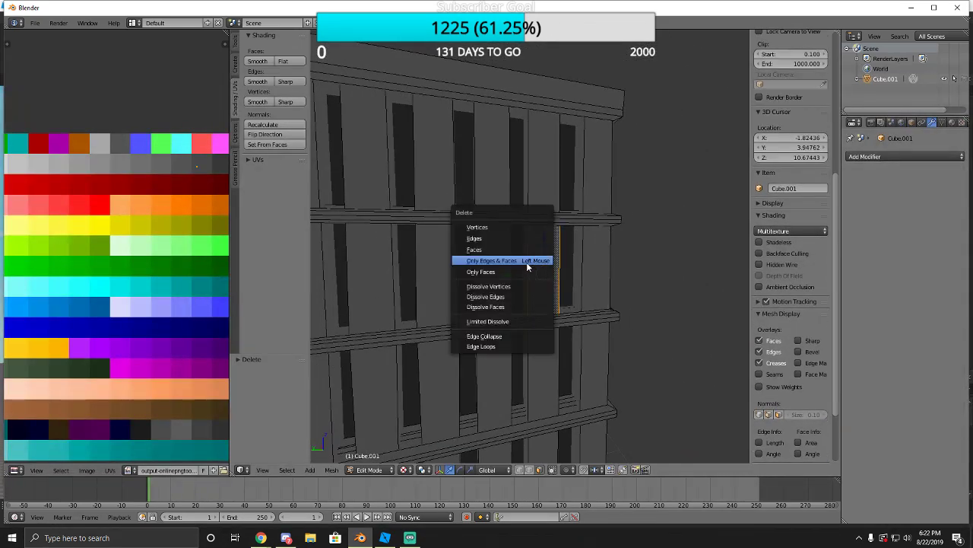
pyautogui.click(529, 259)
pyautogui.rightClick(434, 289)
pyautogui.press('x')
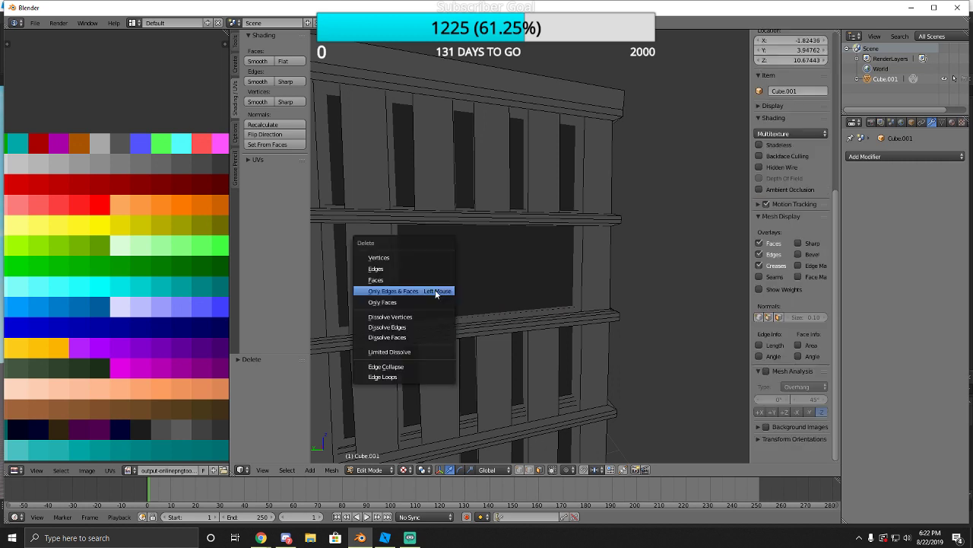
pyautogui.click(376, 280)
pyautogui.rightClick(366, 259)
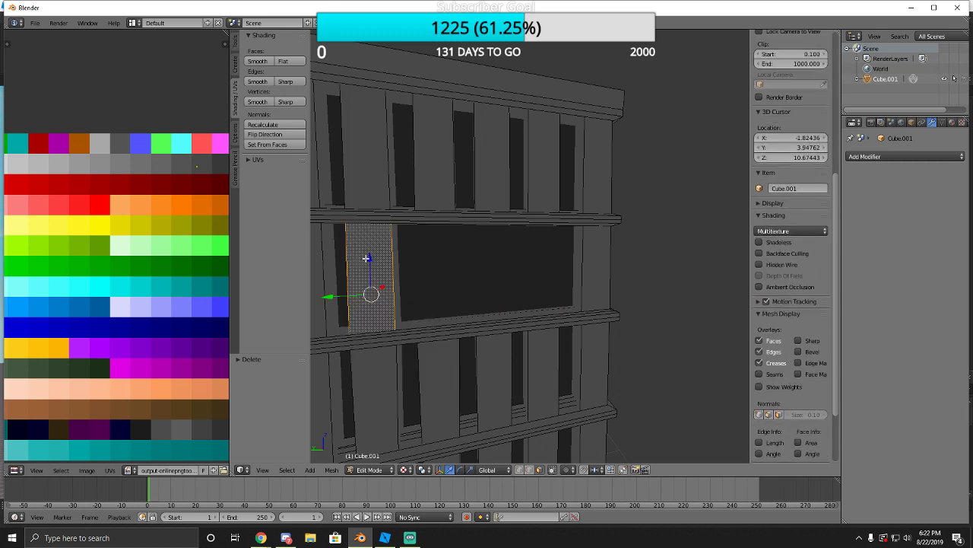
pyautogui.press('x')
pyautogui.click(361, 269)
# Delete the last inner pillar on this wall so only the corner pillars remain.
pyautogui.hotkey('shift', 'f')
pyautogui.press('a')
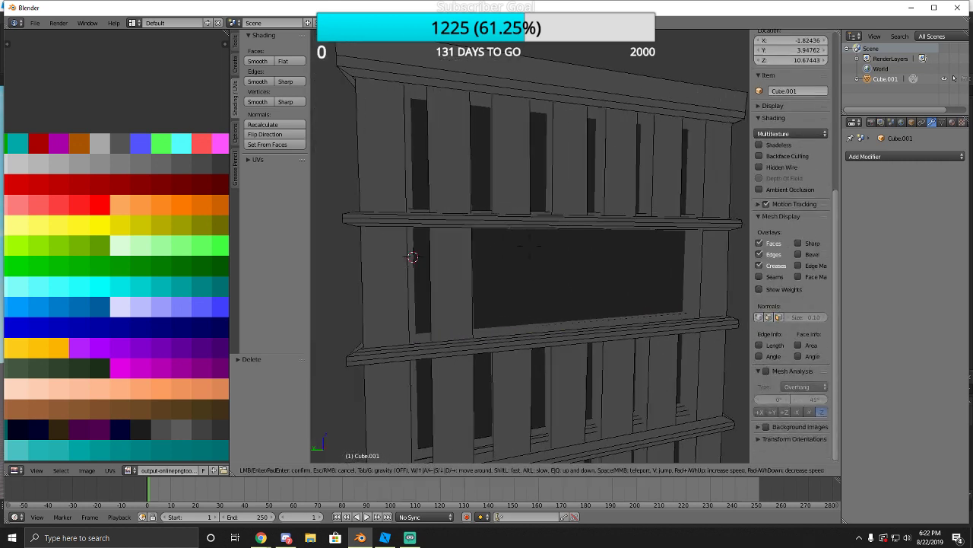
pyautogui.click(530, 247)
pyautogui.rightClick(462, 266)
pyautogui.press('x')
pyautogui.click(479, 272)
# Examine the opened floor from outside the building, including the side with the ground-floor window.
pyautogui.hotkey('shift', 'f')
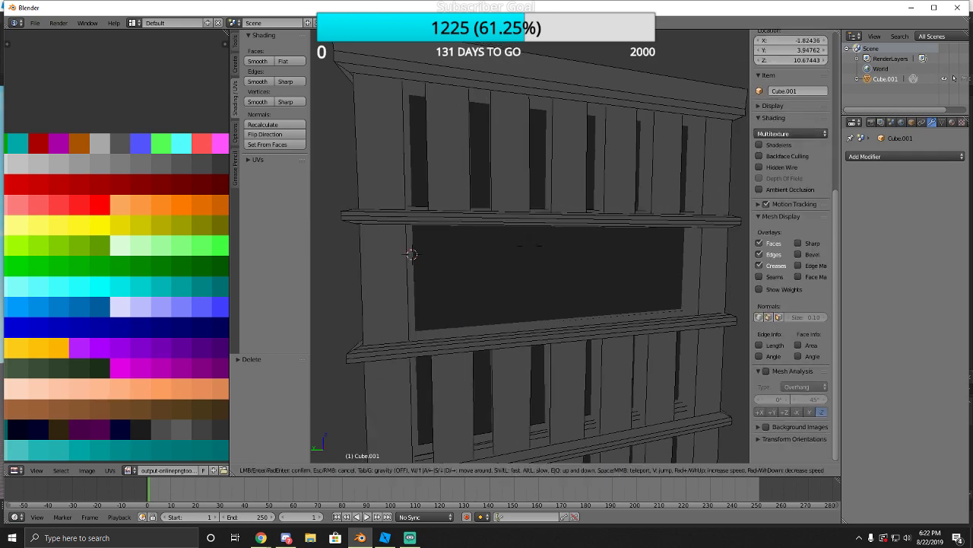
pyautogui.press('s')
pyautogui.press('a')
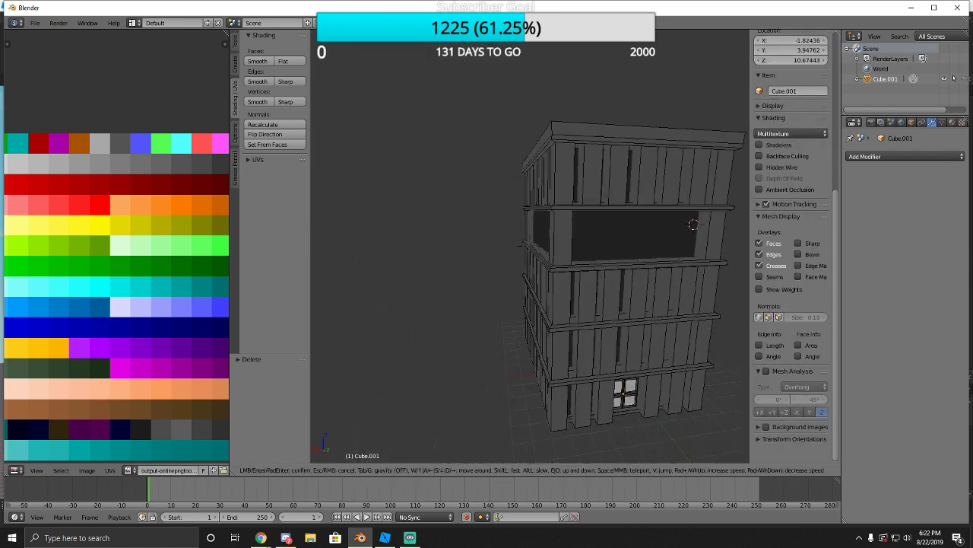
pyautogui.press('d')
pyautogui.press('w')
pyautogui.click(531, 247)
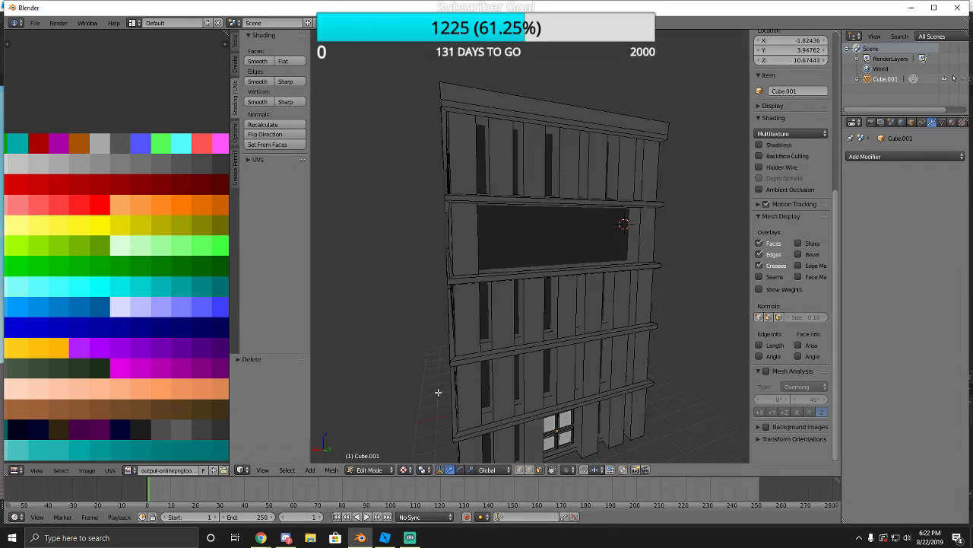
# Switch to Chrome to browse the office building door images, check the building in Roblox Studio, and return to Blender.
pyautogui.click(251, 498)
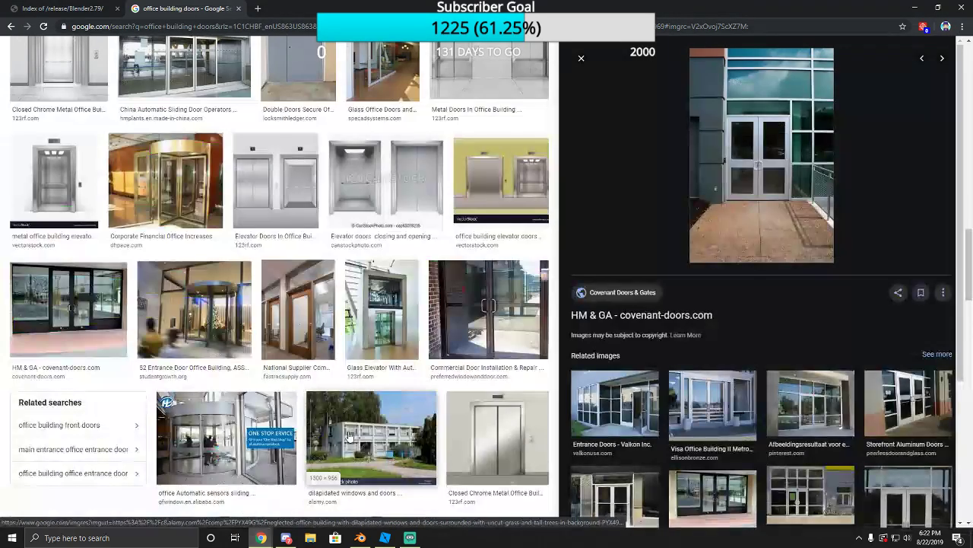
pyautogui.scroll(-3, 457, 360)
pyautogui.scroll(-3, 457, 360)
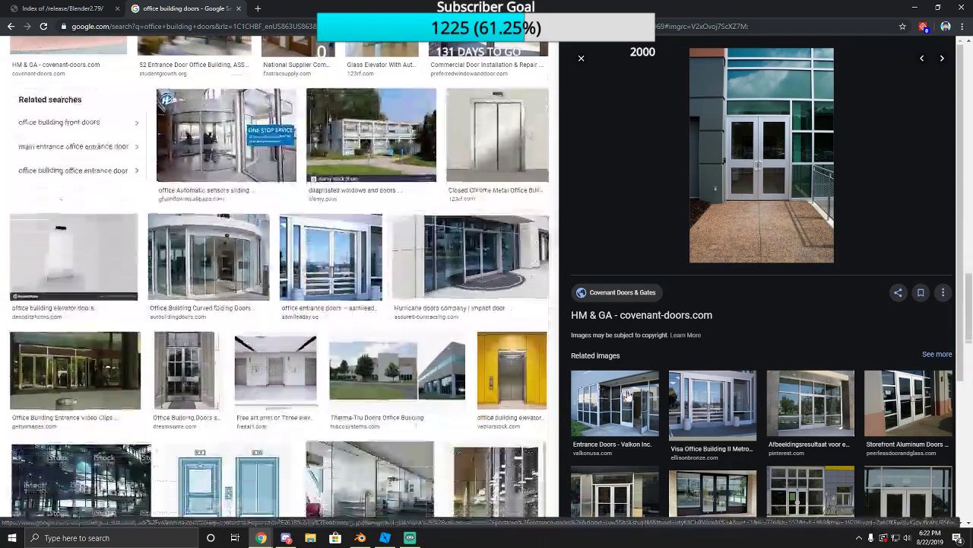
pyautogui.click(385, 537)
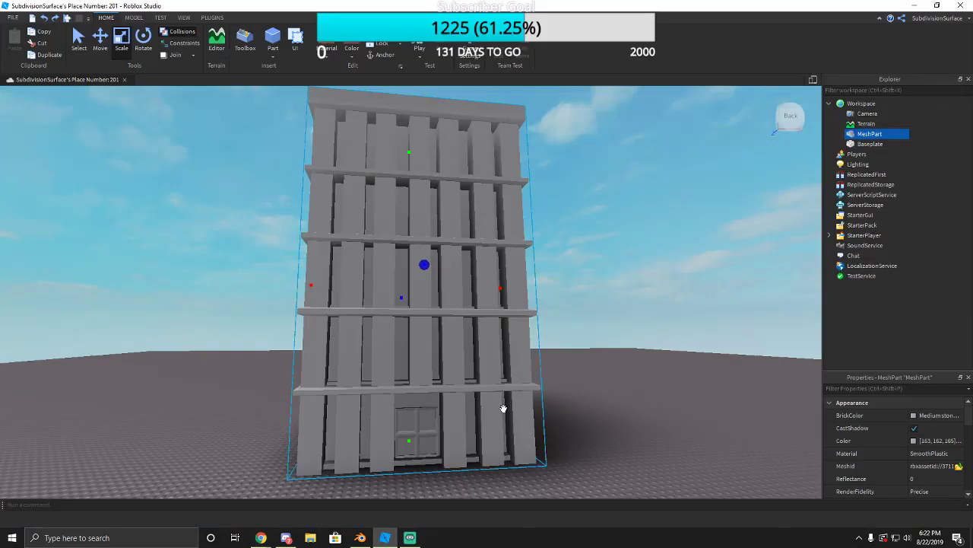
pyautogui.click(360, 538)
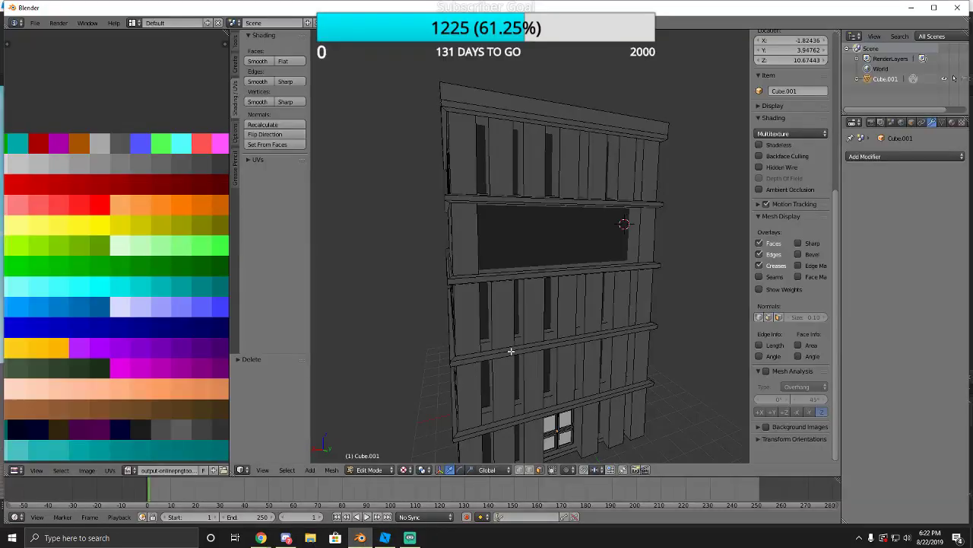
pyautogui.moveTo(510, 310); pyautogui.dragTo(510, 311, button='middle')
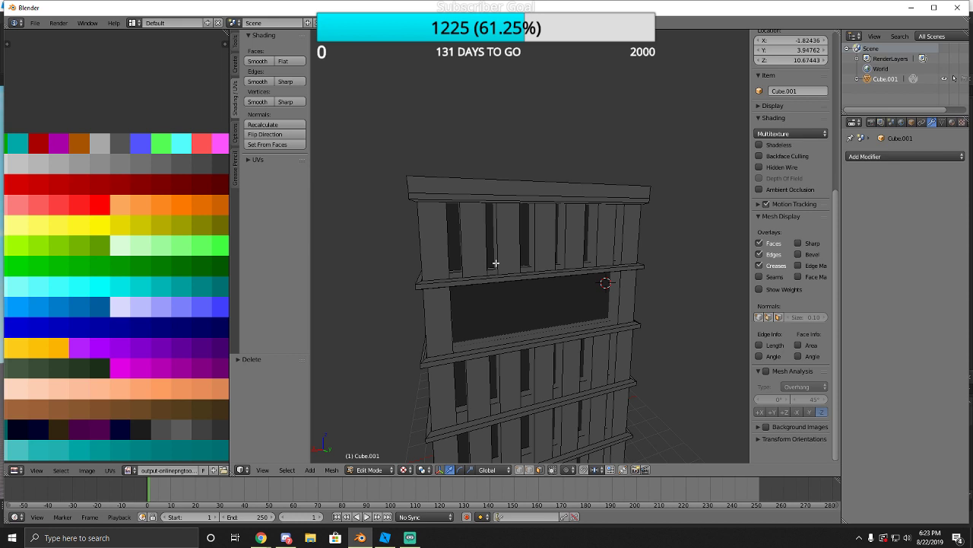
# Undo the recent pillar deletions back to the selected pillar beside the partial wall opening.
pyautogui.hotkey('ctrl', 'z')
pyautogui.hotkey('ctrl', 'z')
pyautogui.hotkey('ctrl', 'z')
pyautogui.hotkey('ctrl', 'z')
pyautogui.hotkey('ctrl', 'z')
pyautogui.hotkey('ctrl', 'z')
pyautogui.hotkey('ctrl', 'z')
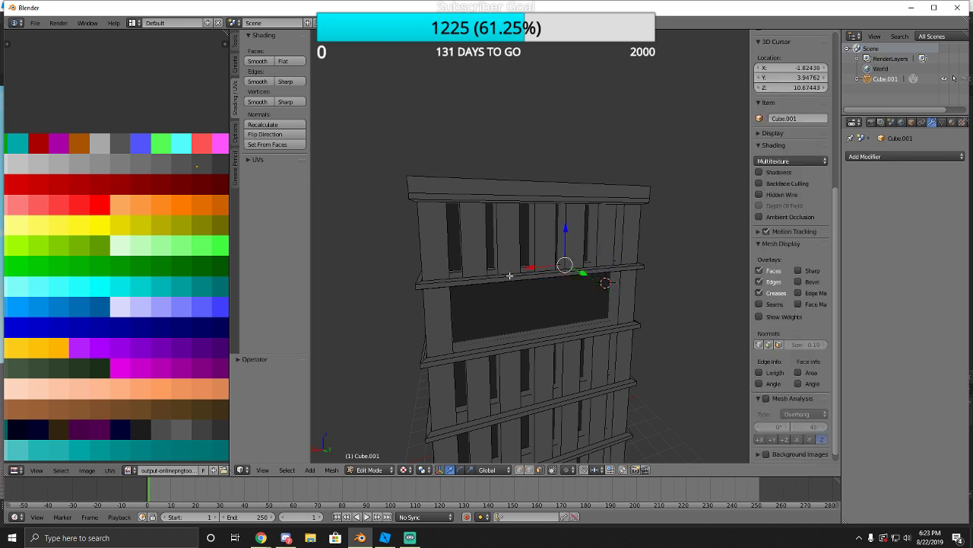
pyautogui.hotkey('ctrl', 'z')
pyautogui.hotkey('ctrl', 'z')
pyautogui.hotkey('ctrl', 'z')
pyautogui.hotkey('ctrl', 'z')
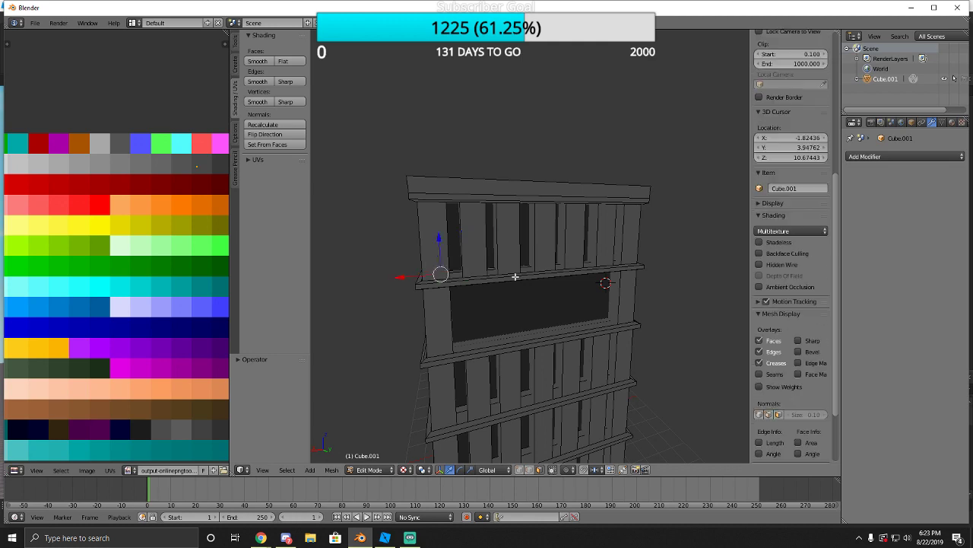
pyautogui.hotkey('ctrl', 'z')
pyautogui.hotkey('ctrl', 'z')
pyautogui.moveTo(414, 330); pyautogui.dragTo(530, 245, button='middle')
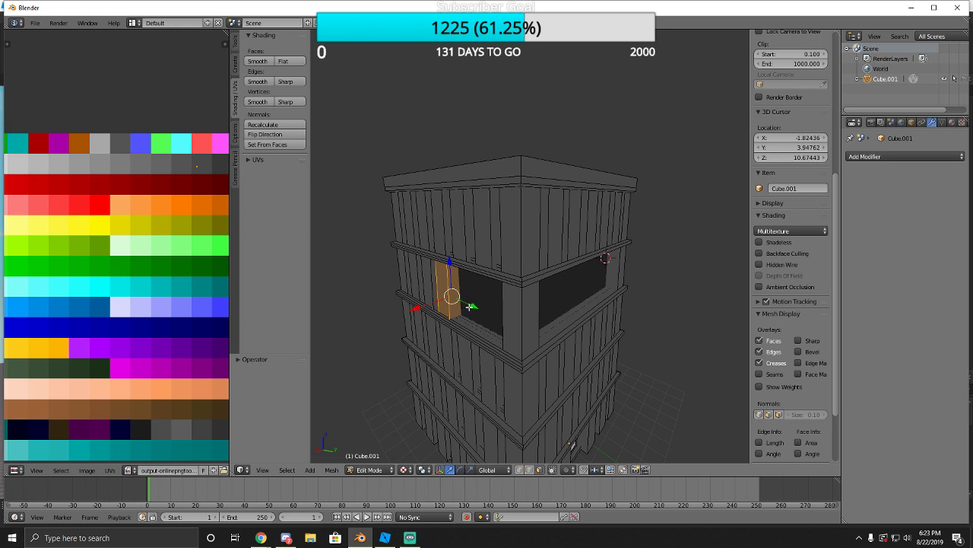
# Restore the last Delete entry from the undo history to remove the selected pillar beside the wall opening.
pyautogui.click(235, 134)
pyautogui.click(235, 42)
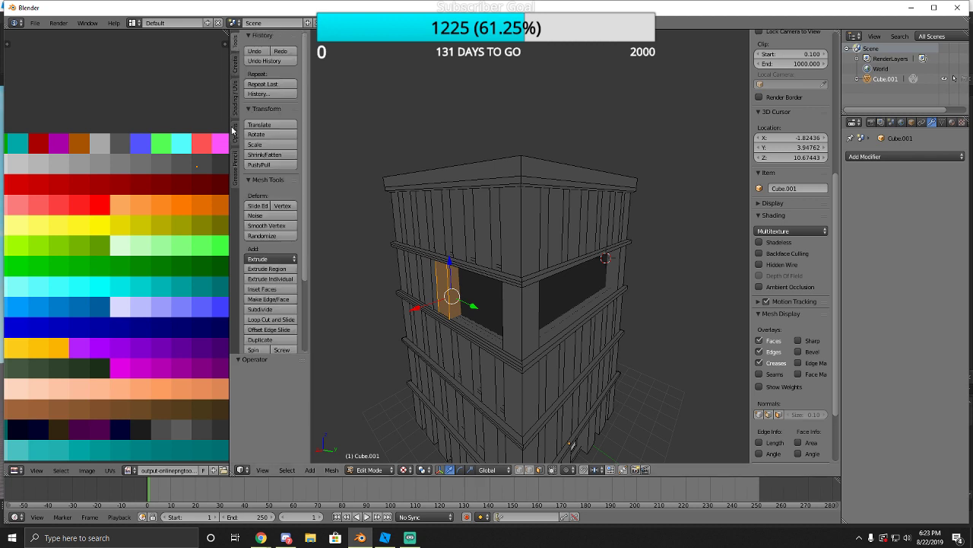
pyautogui.scroll(-2, 269, 311)
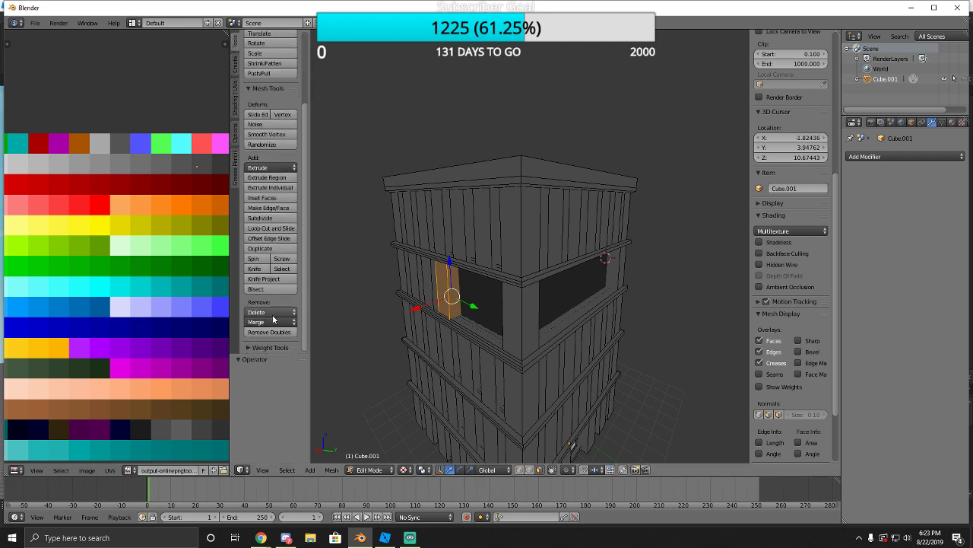
pyautogui.scroll(3, 255, 357)
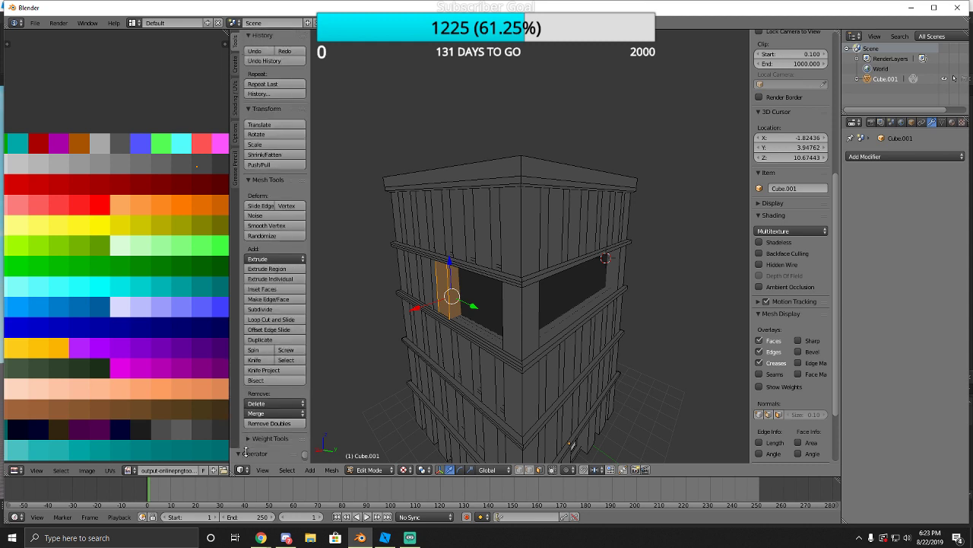
pyautogui.click(235, 168)
pyautogui.click(235, 137)
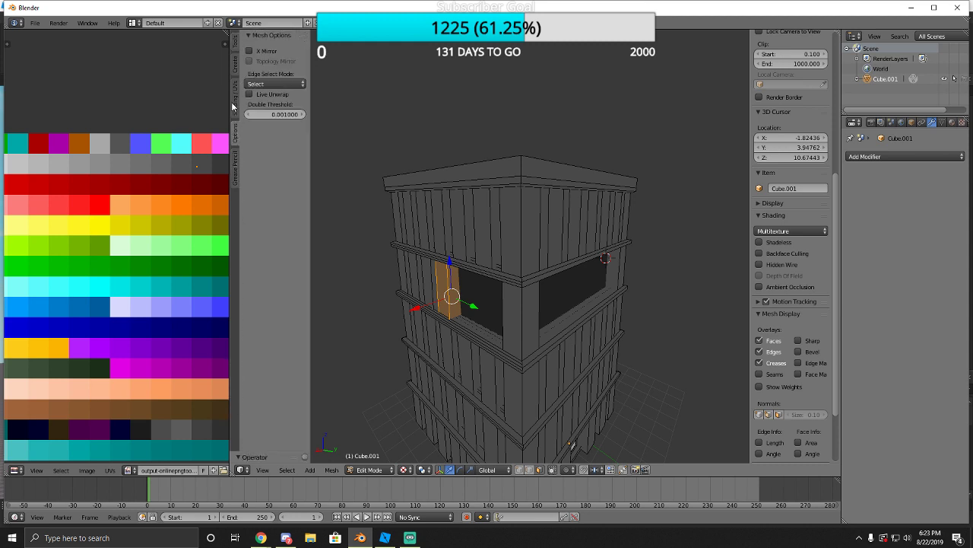
pyautogui.click(235, 107)
pyautogui.click(237, 76)
pyautogui.click(239, 50)
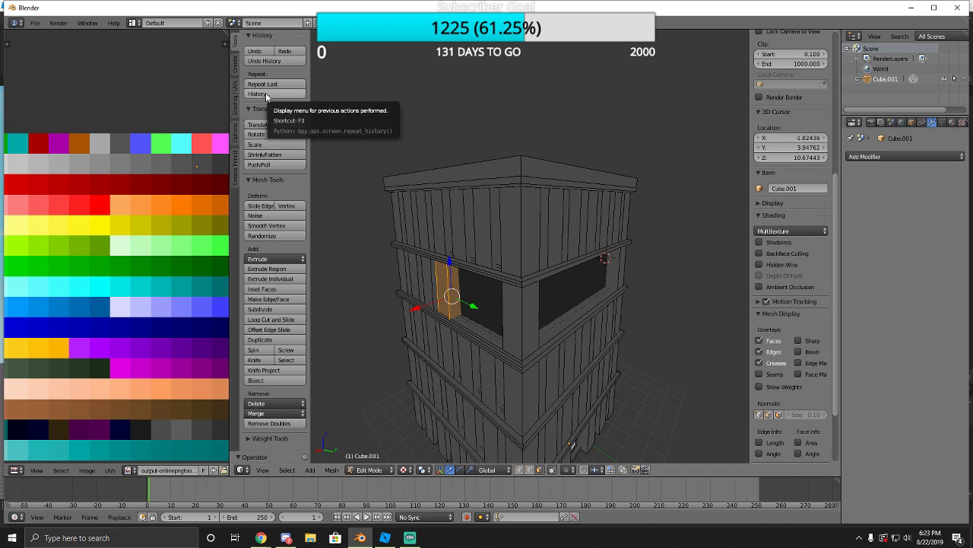
pyautogui.click(263, 62)
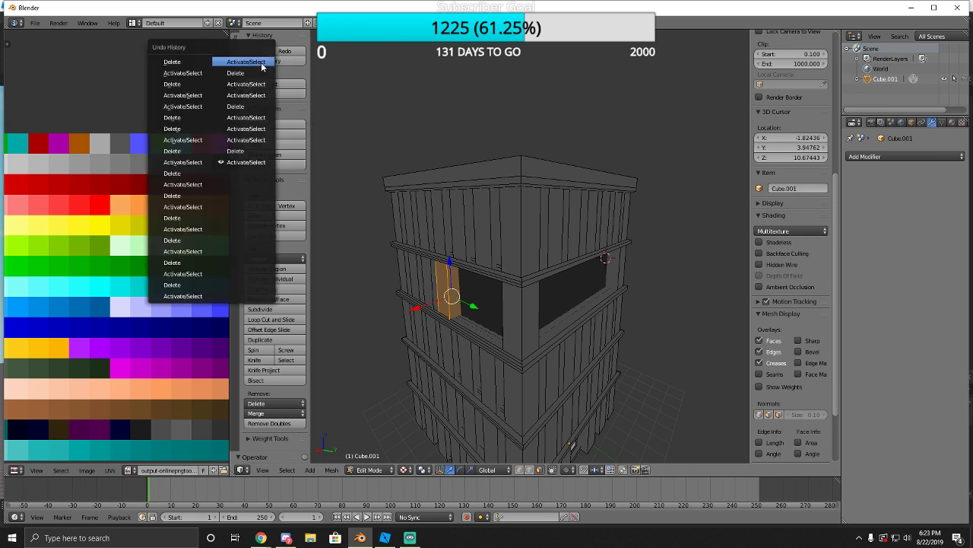
pyautogui.click(236, 151)
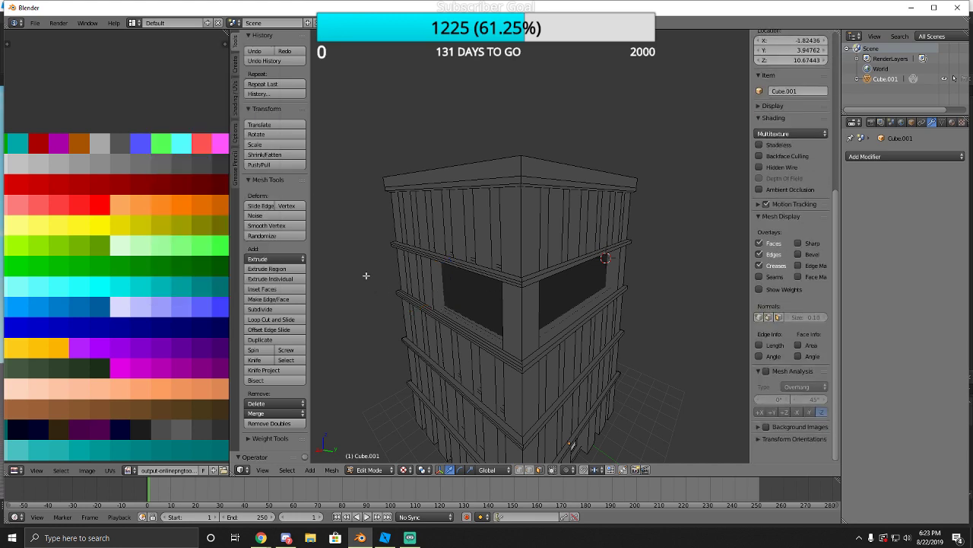
# Delete the two remaining inner pillars beside this partial opening on the second floor from the top.
pyautogui.scroll(6, 456, 266)
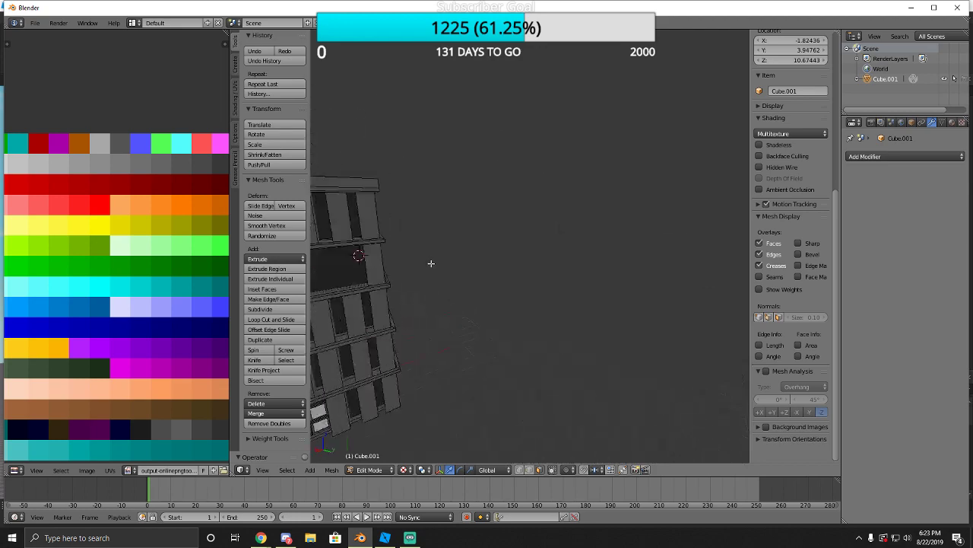
pyautogui.moveTo(431, 263); pyautogui.dragTo(453, 263, button='middle')
pyautogui.hotkey('shift', 'f')
pyautogui.press('s')
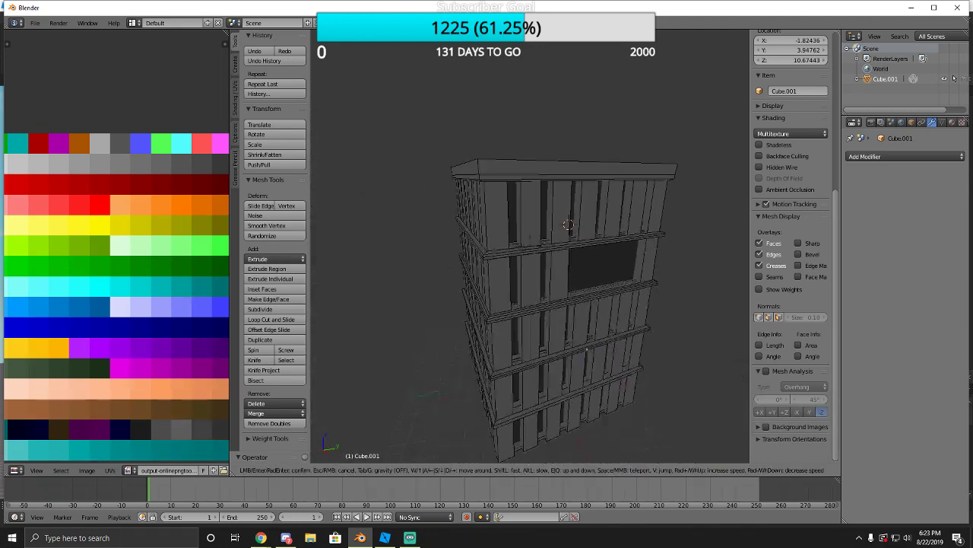
pyautogui.press('w')
pyautogui.press('Return')
pyautogui.rightClick(506, 269)
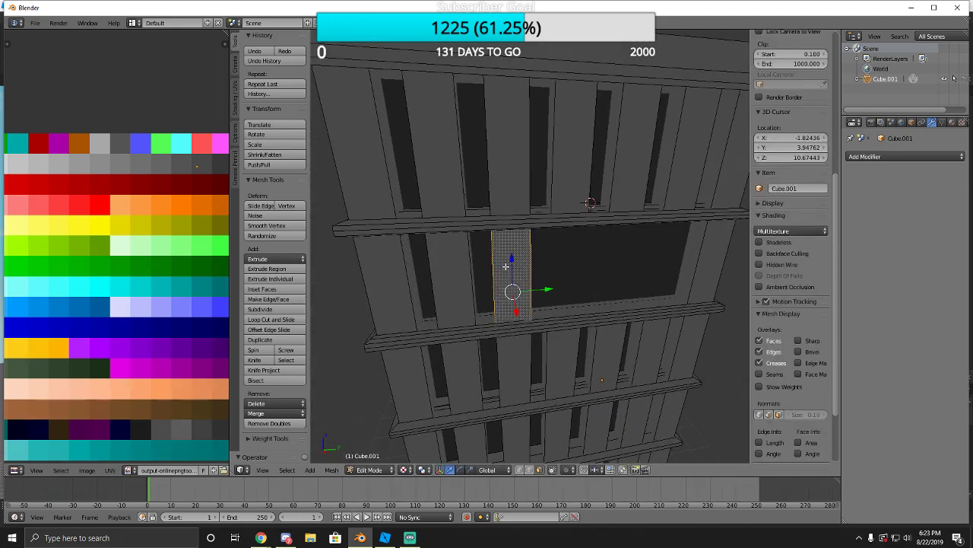
pyautogui.press('x')
pyautogui.click(506, 269)
pyautogui.rightClick(446, 277)
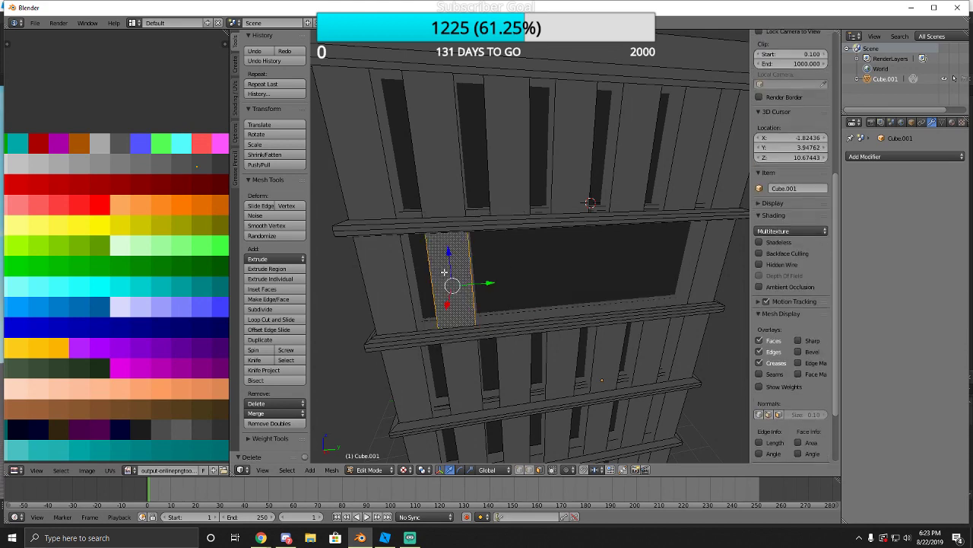
pyautogui.press('a')
# Delete all inner pillars on the second floor from the top of the wall opposite the ground-floor window, keeping the corner pillars.
pyautogui.hotkey('shift', 'f')
pyautogui.press('a')
pyautogui.click(531, 247)
pyautogui.rightClick(537, 269)
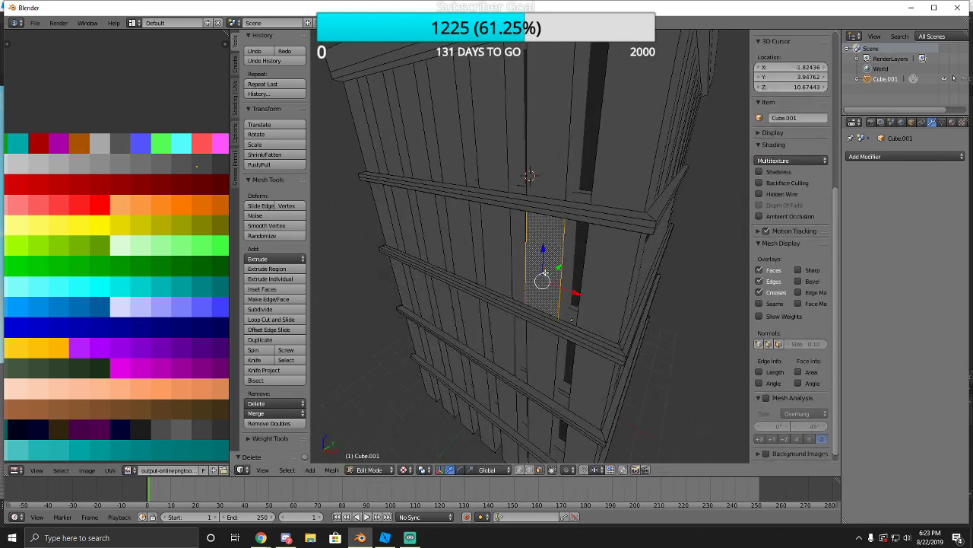
pyautogui.press('x')
pyautogui.click(531, 267)
pyautogui.rightClick(506, 263)
pyautogui.press('x')
pyautogui.click(506, 262)
pyautogui.rightClick(460, 250)
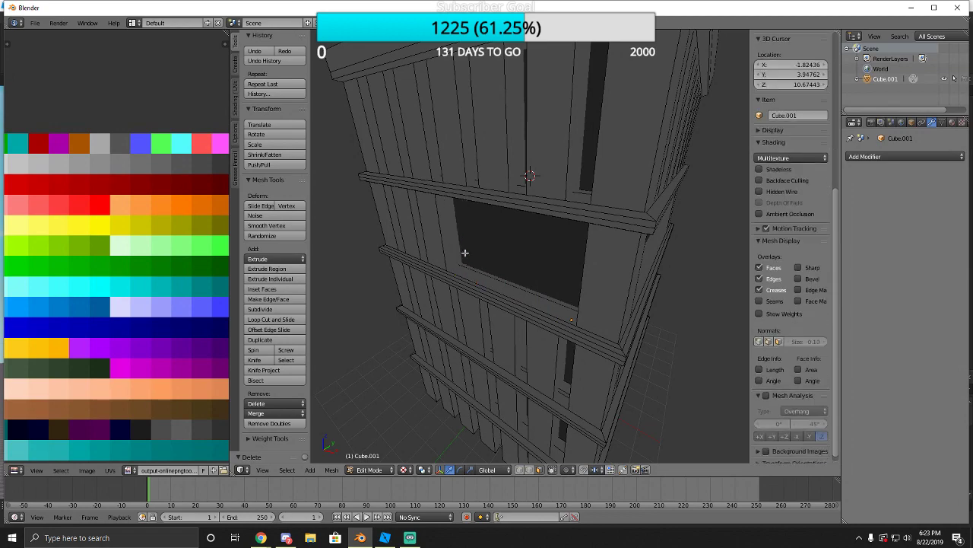
pyautogui.press('x')
pyautogui.click(423, 236)
pyautogui.rightClick(409, 232)
pyautogui.press('x')
pyautogui.click(408, 234)
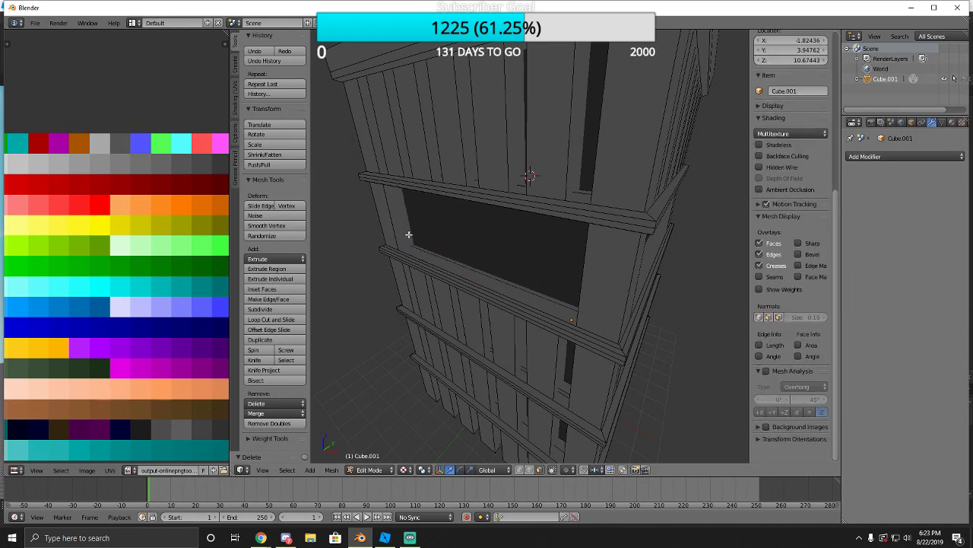
# Delete all inner pillars on the same floor of the last closed wall, keeping only the corner pillars.
pyautogui.hotkey('shift', 'f')
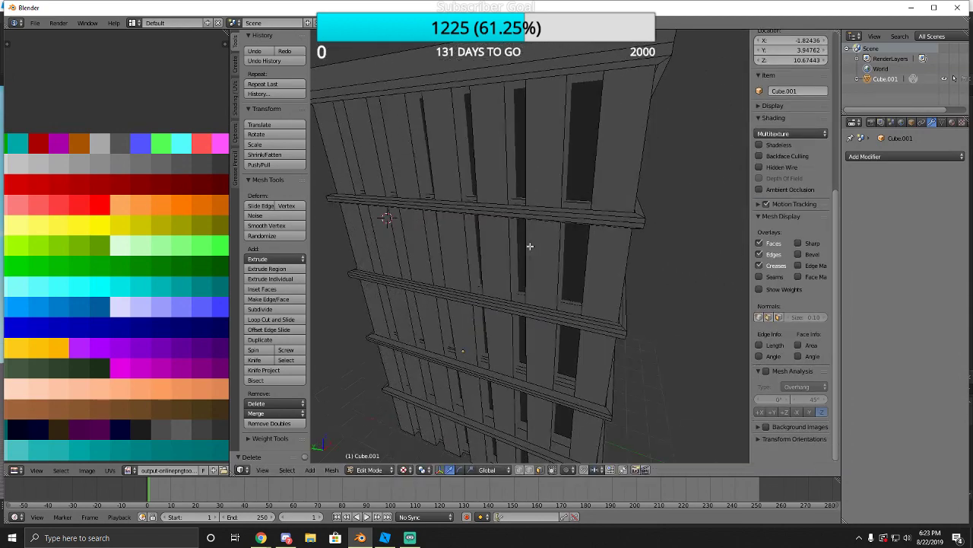
pyautogui.click(530, 247)
pyautogui.rightClick(530, 246)
pyautogui.press('x')
pyautogui.click(528, 247)
pyautogui.rightClick(489, 257)
pyautogui.press('x')
pyautogui.click(488, 257)
pyautogui.rightClick(457, 255)
pyautogui.press('x')
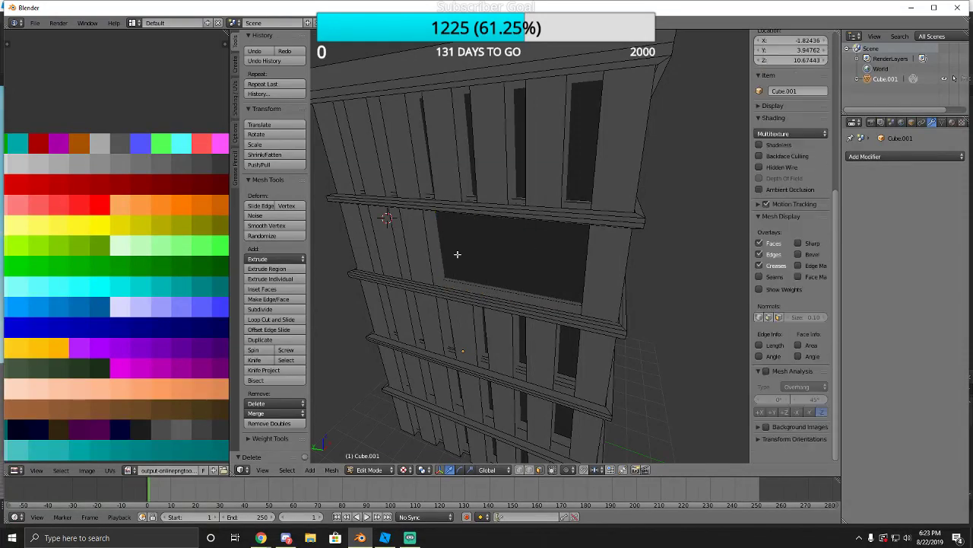
pyautogui.rightClick(417, 257)
pyautogui.press('x')
pyautogui.click(418, 257)
pyautogui.rightClick(388, 255)
# Examine the opened second floor from the top around all sides of the building.
pyautogui.hotkey('shift', 'f')
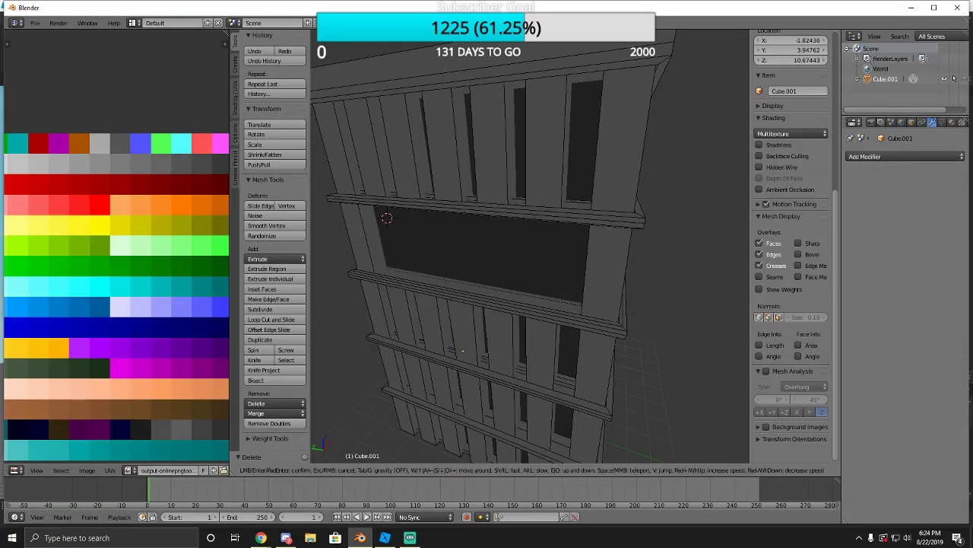
pyautogui.press('s')
pyautogui.press('d')
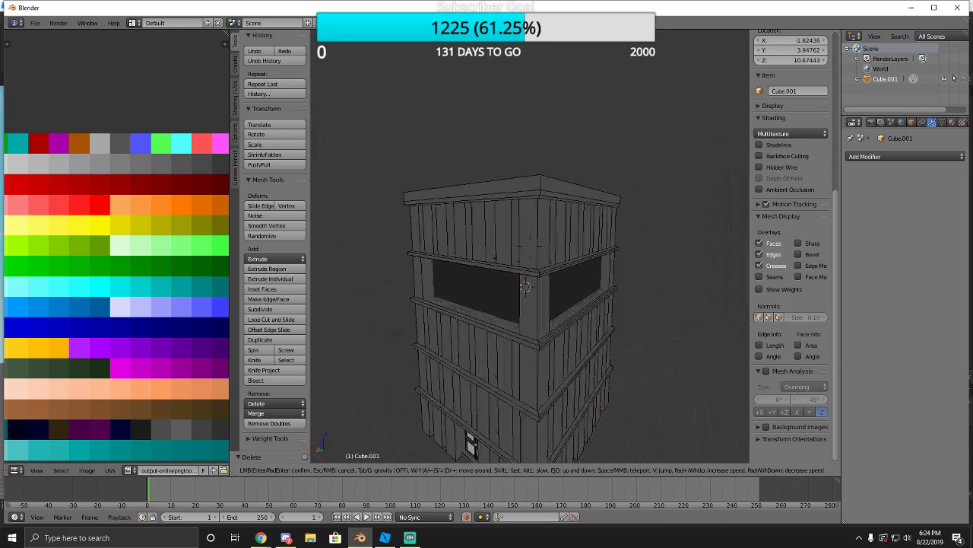
pyautogui.press('w')
pyautogui.press('s')
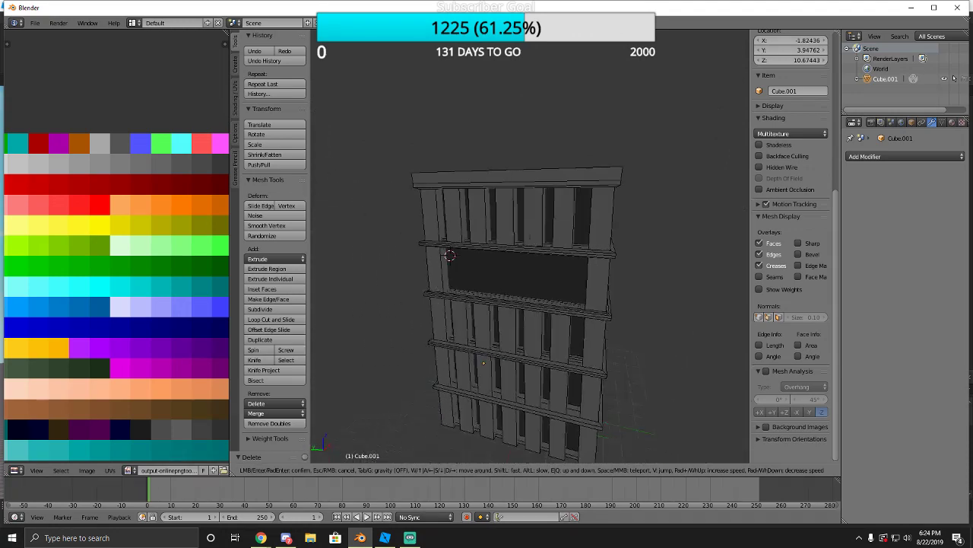
pyautogui.press('w')
pyautogui.press('a')
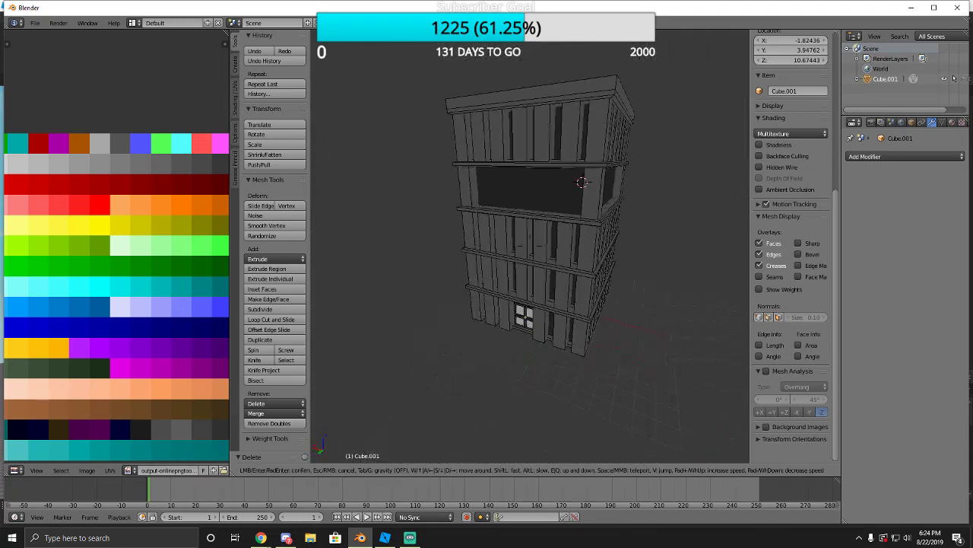
# Delete the inner pillars on the third floor from the top of the wall with the ground-floor window.
pyautogui.press('w')
pyautogui.press('w')
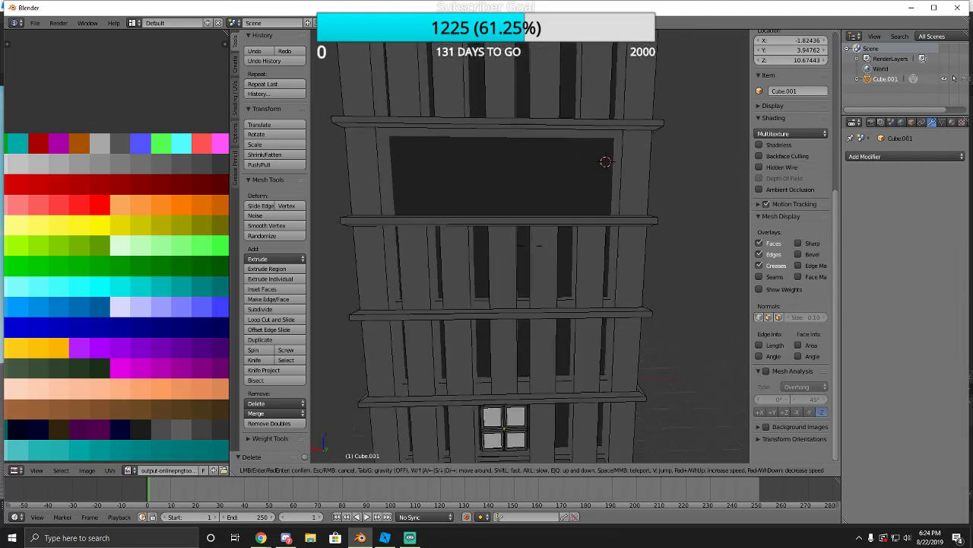
pyautogui.click(532, 249)
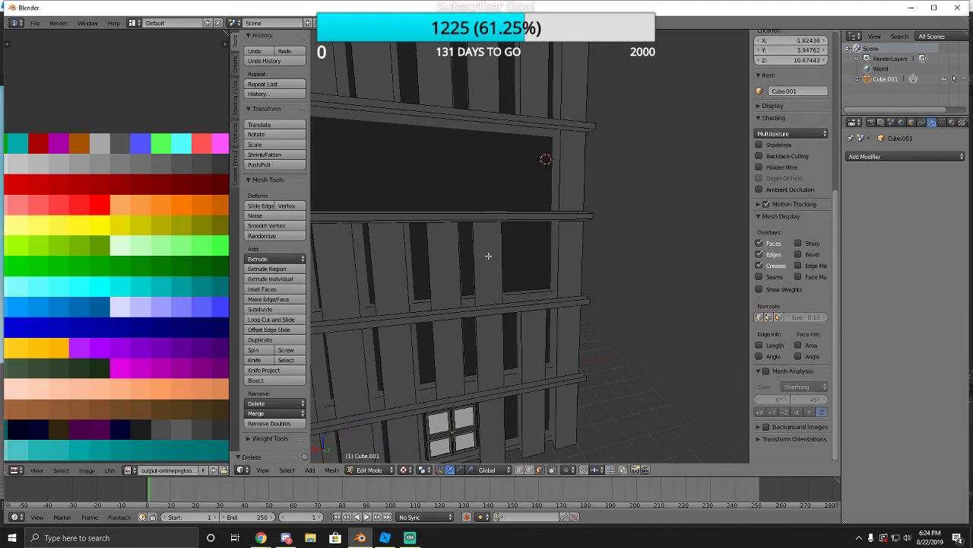
pyautogui.press('l')
pyautogui.press('x')
pyautogui.click(443, 258)
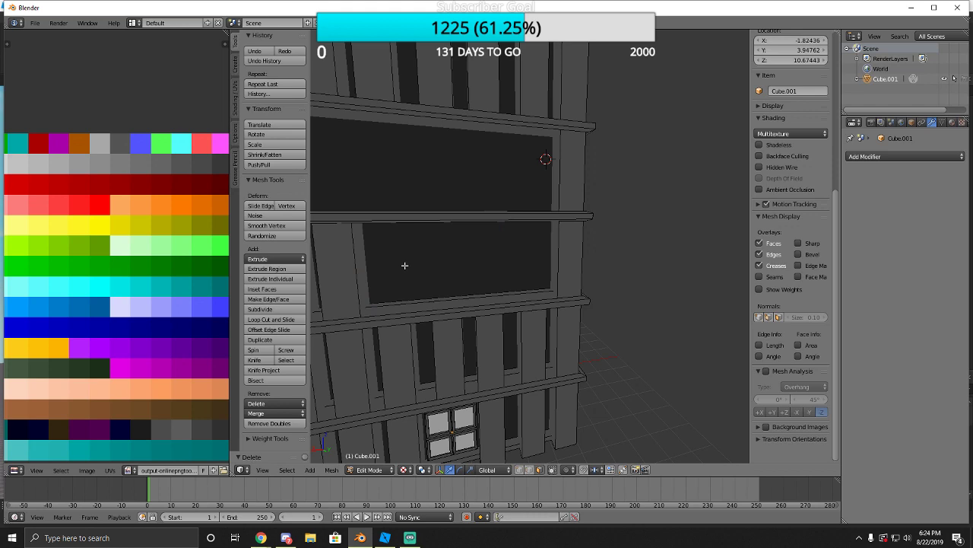
pyautogui.hotkey('shift', 'f')
pyautogui.click(530, 247)
pyautogui.press('l')
pyautogui.press('x')
pyautogui.click(467, 267)
# Delete the inner pillars on the floor directly above the ground-floor window, keeping the corner pillars.
pyautogui.press('l')
pyautogui.press('x')
pyautogui.click(467, 358)
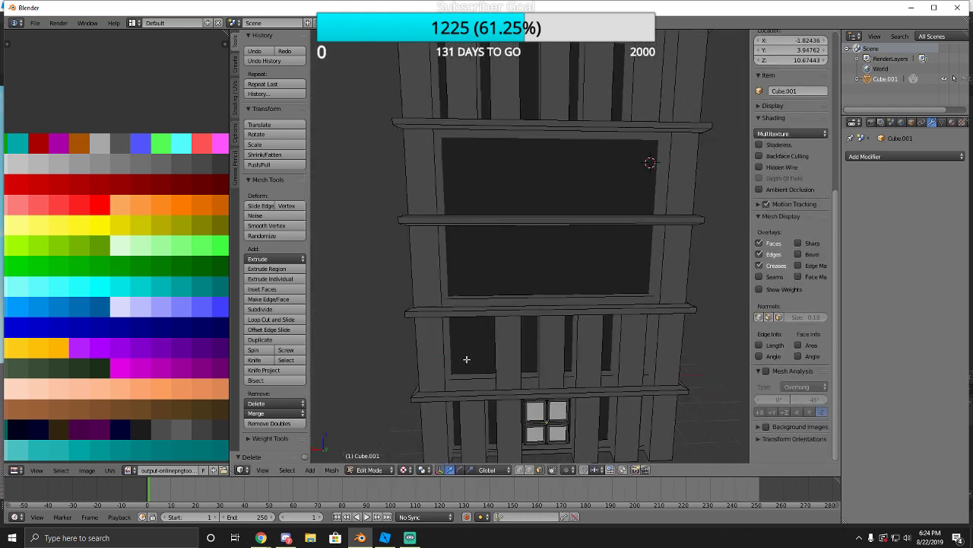
pyautogui.press('l')
pyautogui.press('x')
pyautogui.click(514, 349)
pyautogui.press('l')
pyautogui.press('x')
pyautogui.click(553, 348)
pyautogui.press('l')
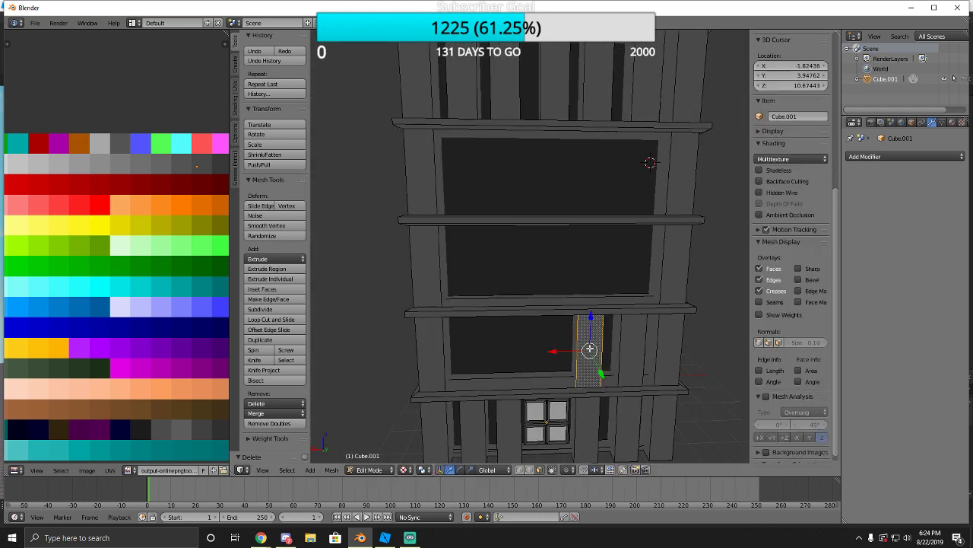
pyautogui.press('x')
pyautogui.click(589, 348)
# Delete the inner pillars on the third floor from the top of the adjacent wall.
pyautogui.moveTo(619, 351); pyautogui.dragTo(581, 248, button='middle')
pyautogui.click(540, 248)
pyautogui.press('l')
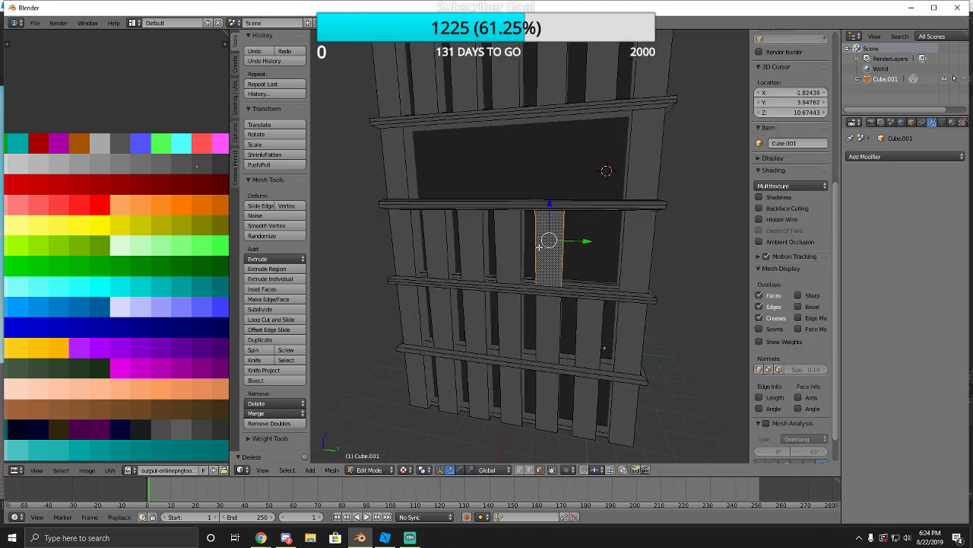
pyautogui.press('x')
pyautogui.press('l')
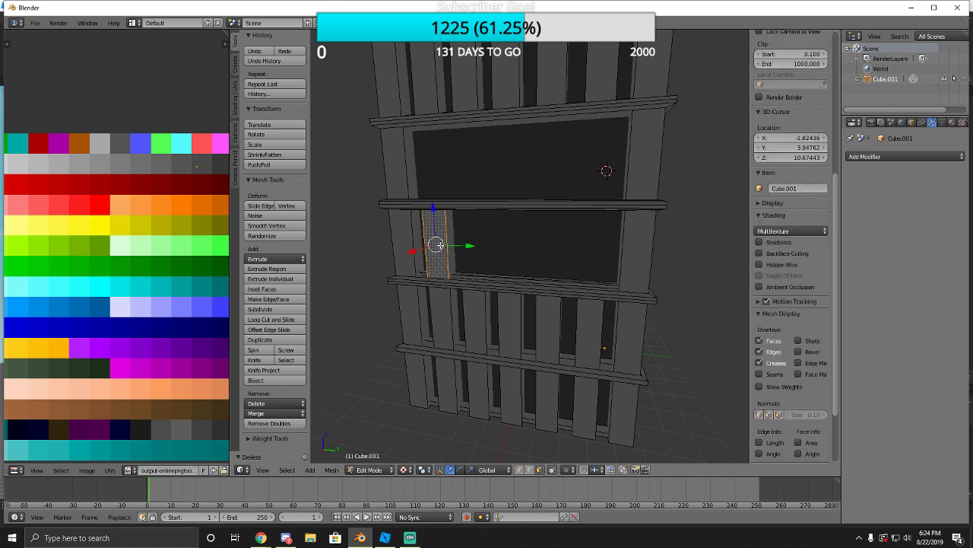
pyautogui.press('x')
pyautogui.click(438, 310)
# Delete the inner pillars on the fourth floor from the top of this same wall, leaving the corner pillars.
pyautogui.press('l')
pyautogui.press('x')
pyautogui.click(476, 317)
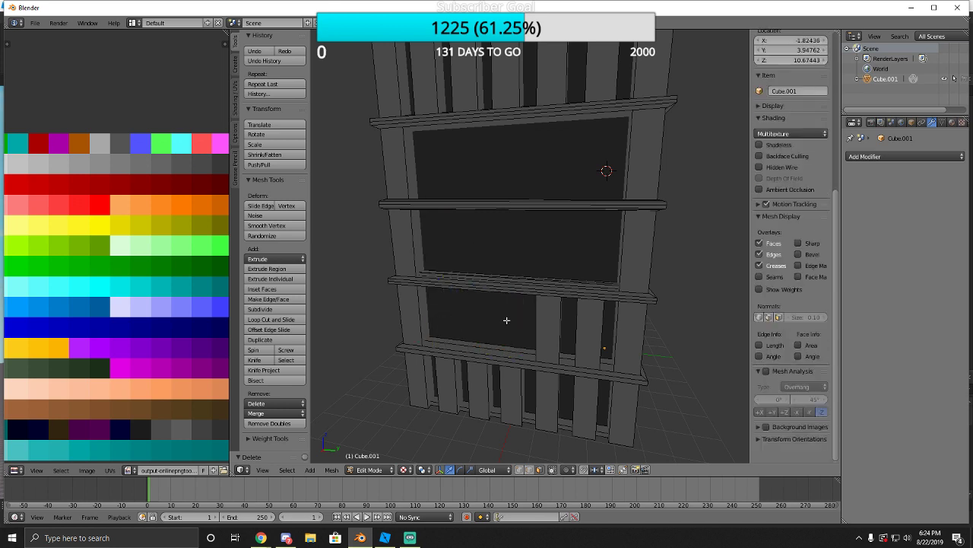
pyautogui.press('l')
pyautogui.press('x')
pyautogui.click(556, 333)
pyautogui.press('l')
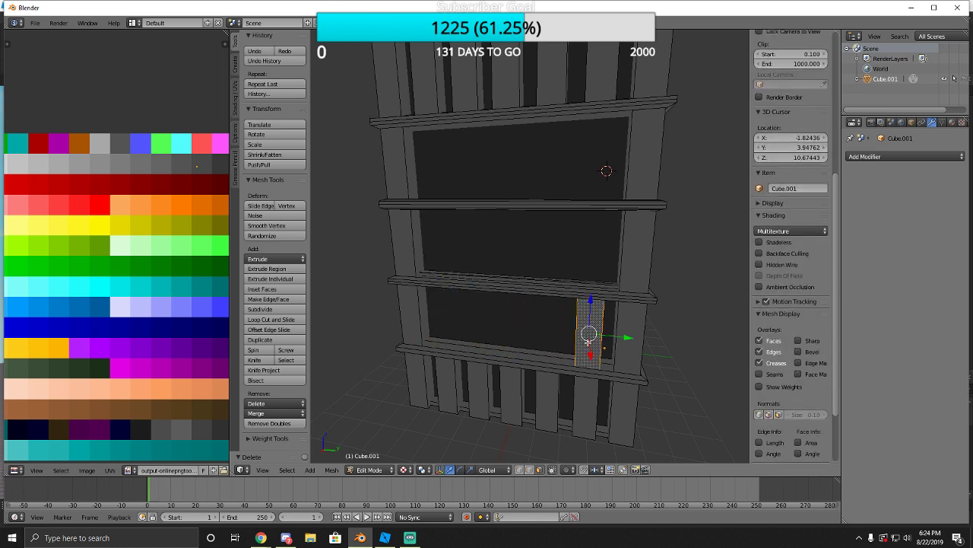
pyautogui.press('x')
pyautogui.click(588, 340)
# Delete the inner pillars on the third floor from the top of the wall on the window wall's other side.
pyautogui.hotkey('shift', 'f')
pyautogui.press('d')
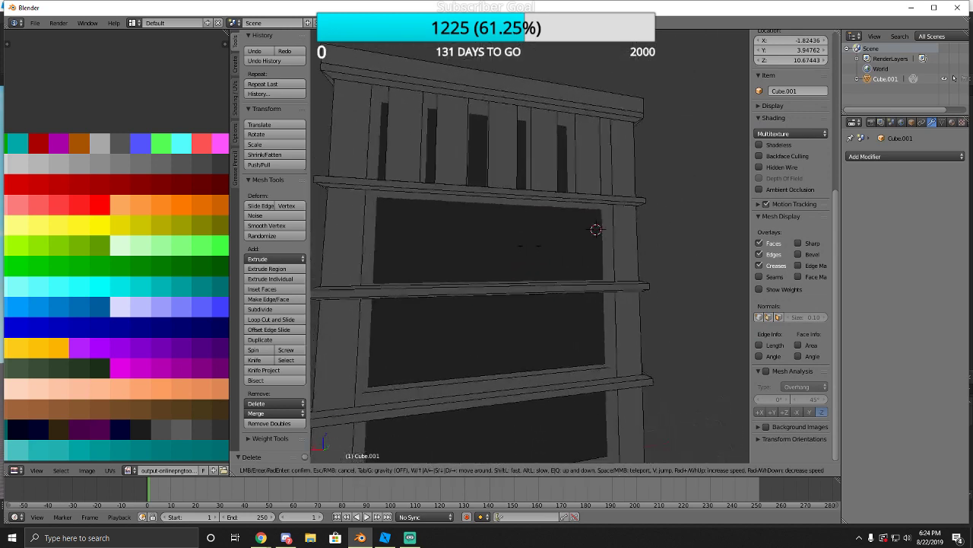
pyautogui.press('s')
pyautogui.click(531, 246)
pyautogui.press('l')
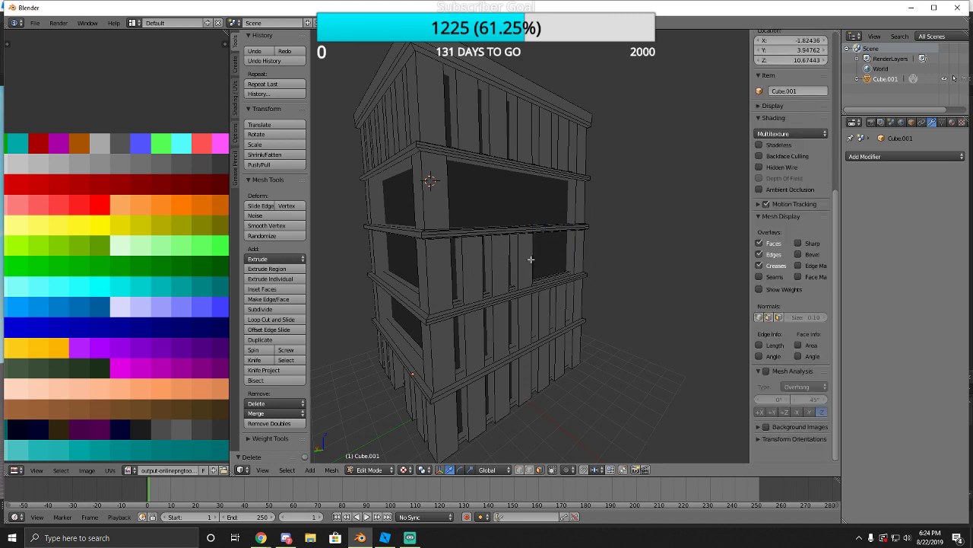
pyautogui.press('l')
pyautogui.press('a')
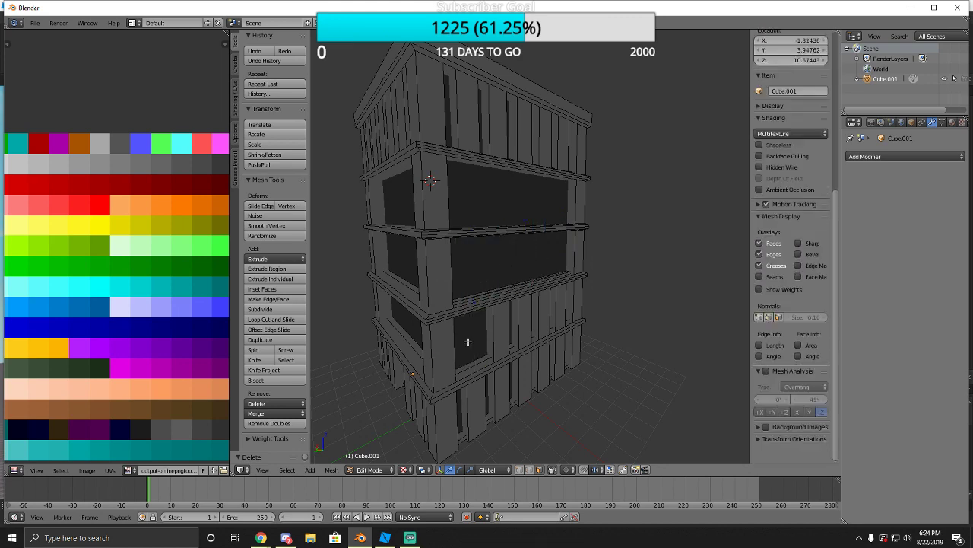
# Delete the inner pillars on the floor just above the ground floor of this wall, keeping the corner pillars.
pyautogui.press('l')
pyautogui.press('x')
pyautogui.click(496, 329)
pyautogui.press('l')
pyautogui.press('x')
pyautogui.click(525, 325)
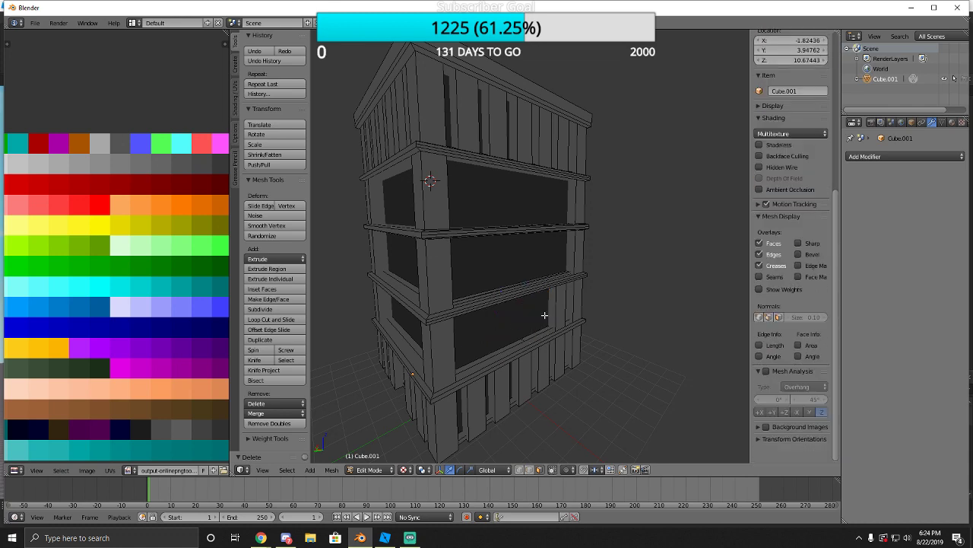
pyautogui.press('l')
pyautogui.press('a')
# Delete the inner pillars on the third floor from the top of the wall opposite the window wall.
pyautogui.hotkey('shift', 'f')
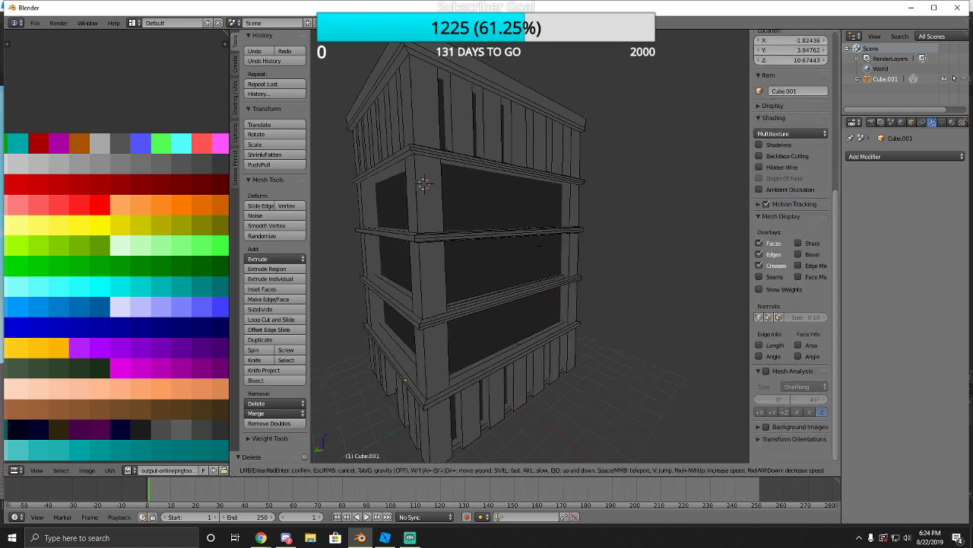
pyautogui.click(530, 245)
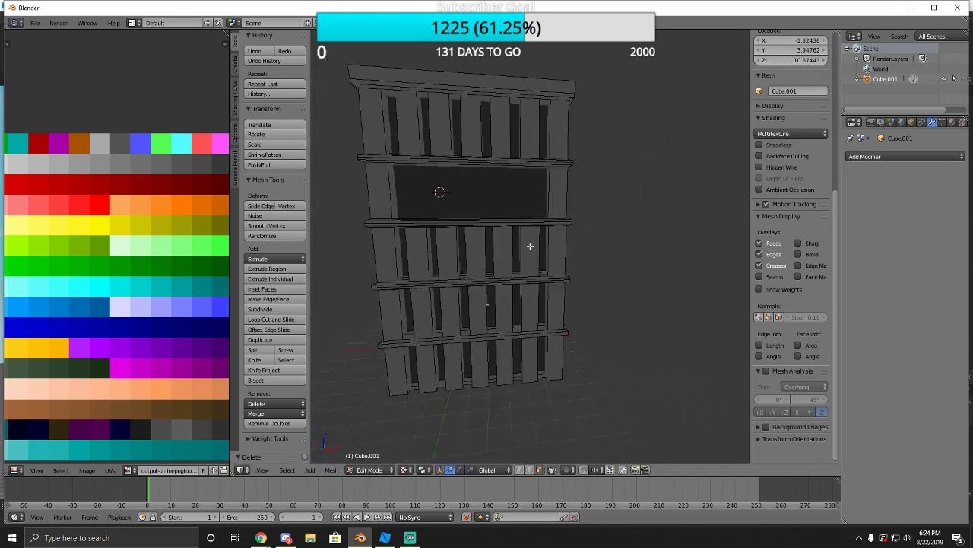
pyautogui.press('l')
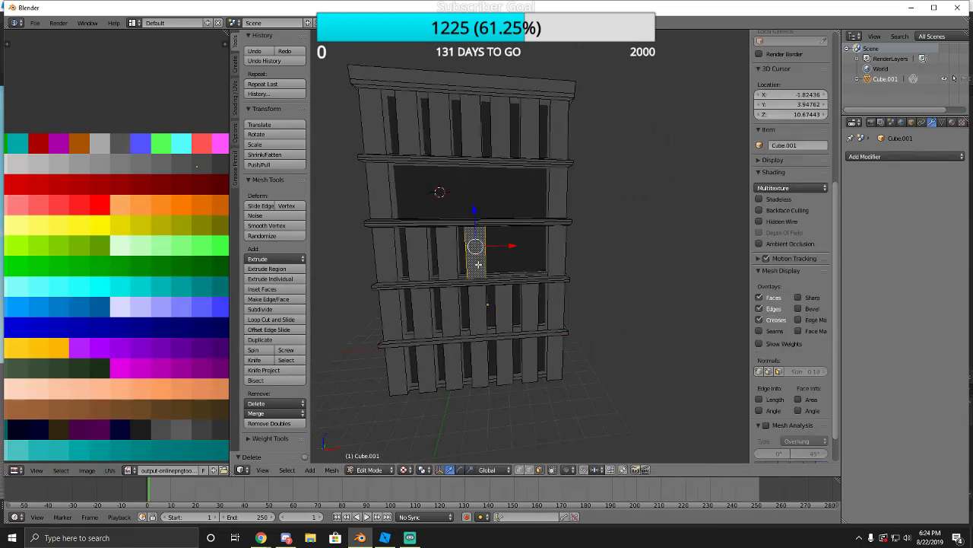
pyautogui.press('a')
pyautogui.press('l')
pyautogui.press('a')
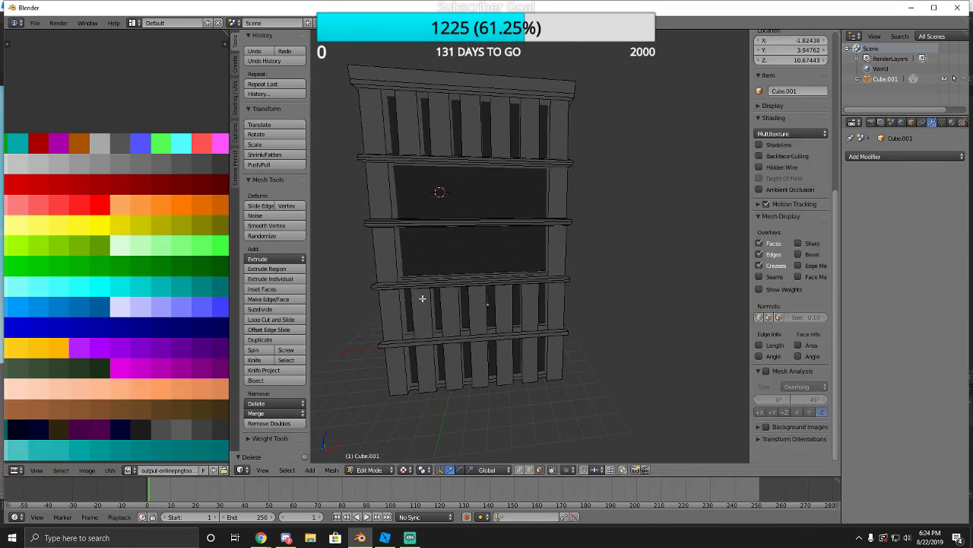
# Delete the inner pillars on the floor just above the ground floor of this wall, leaving the corner pillars.
pyautogui.press('l')
pyautogui.press('x')
pyautogui.press('l')
pyautogui.press('x')
pyautogui.press('l')
pyautogui.press('x')
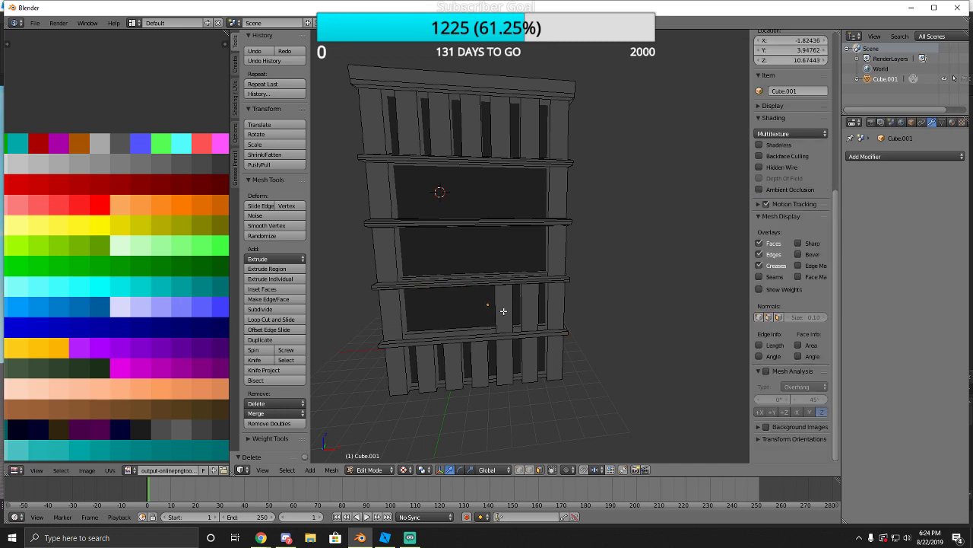
pyautogui.press('l')
pyautogui.press('x')
# Delete the inner pillars on the top floor of the window wall, keeping the corner pillars.
pyautogui.hotkey('shift', 'f')
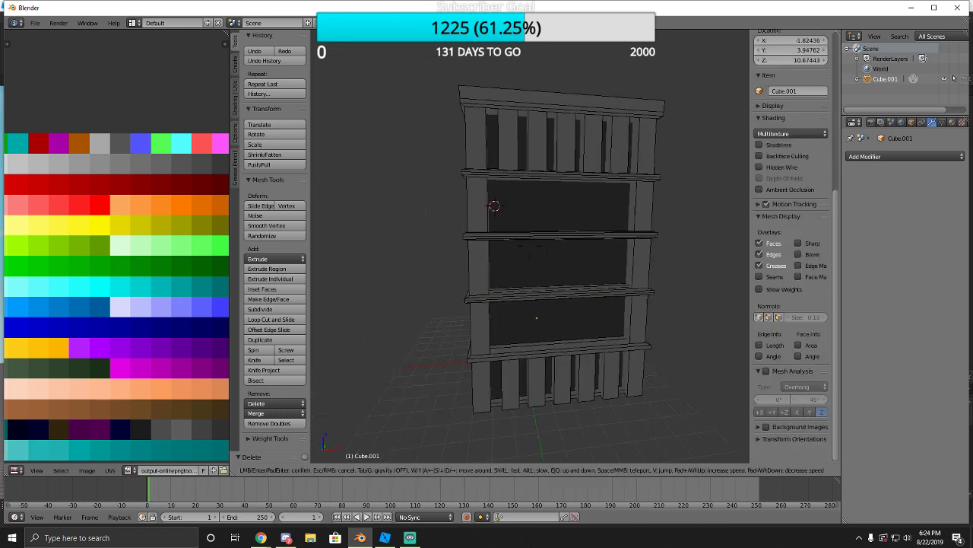
pyautogui.press('w')
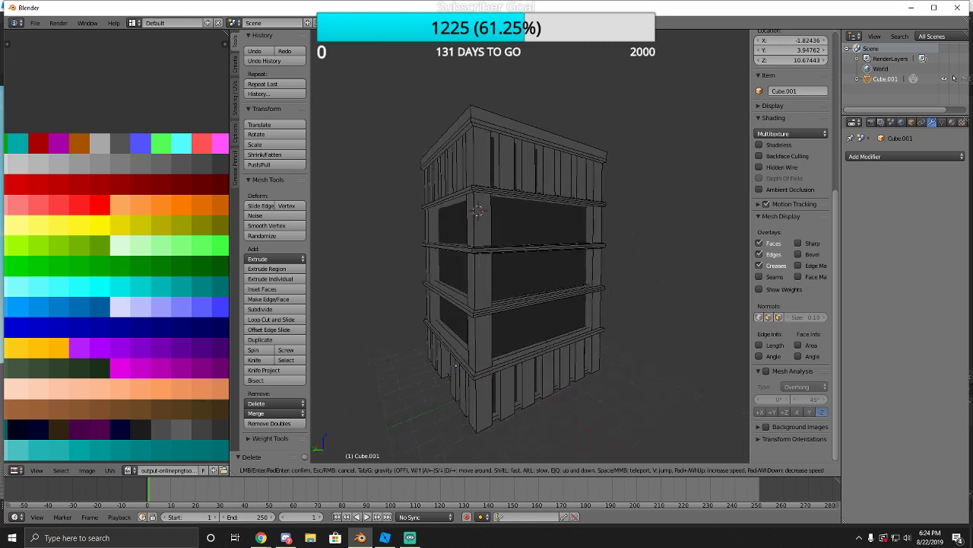
pyautogui.click(536, 244)
pyautogui.press('l')
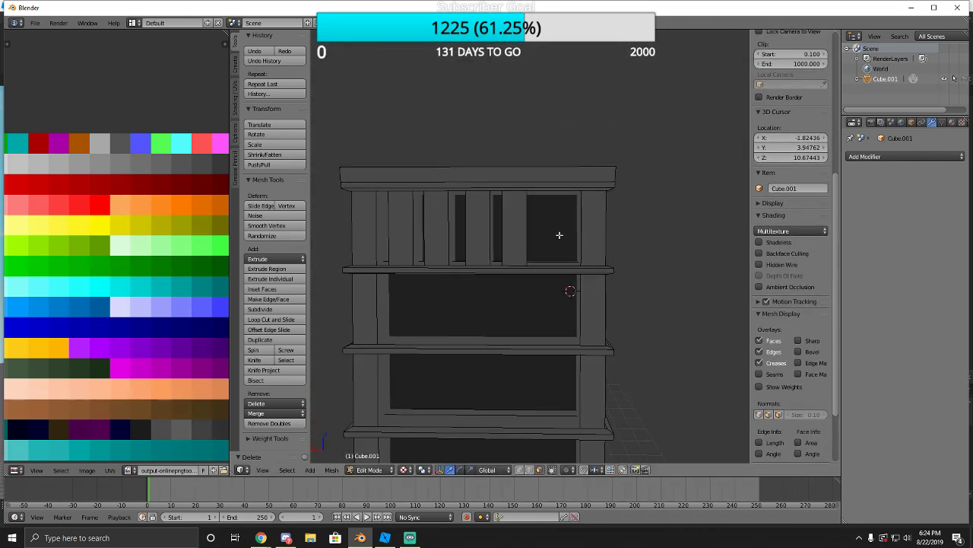
pyautogui.press('l')
pyautogui.press('x')
pyautogui.press('l')
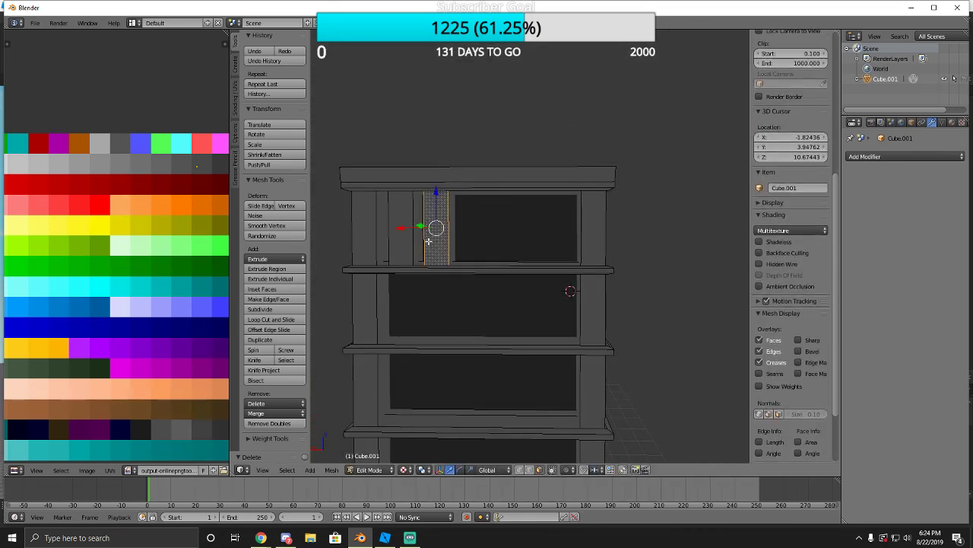
pyautogui.press('x')
pyautogui.press('l')
pyautogui.press('x')
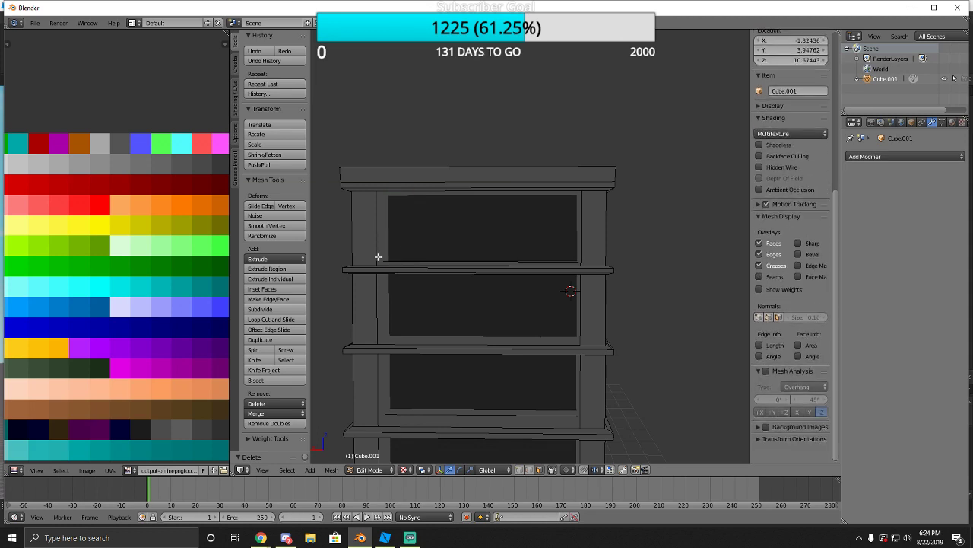
# Delete the inner pillars on the top floor of the side wall next to the window wall.
pyautogui.hotkey('shift', 'f')
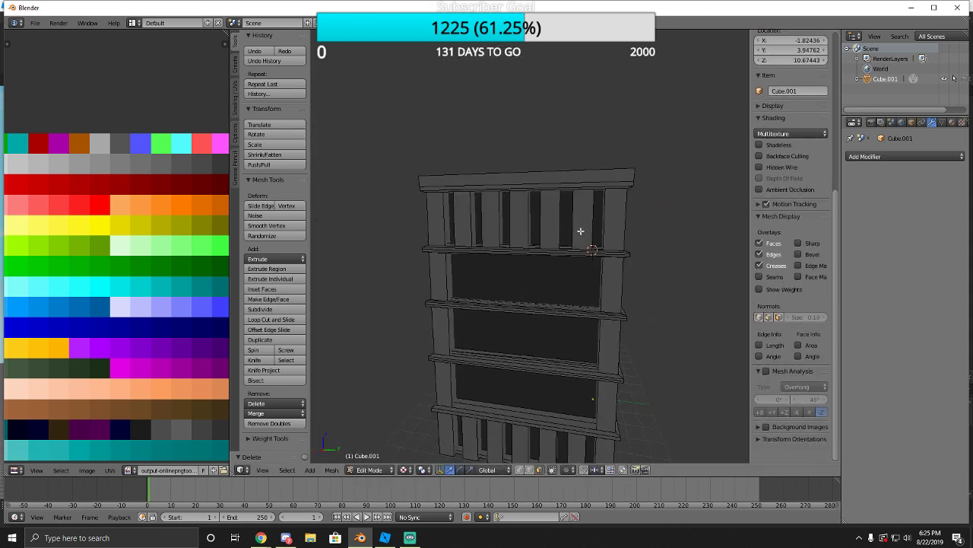
pyautogui.press('l')
pyautogui.press('x')
pyautogui.press('l')
pyautogui.press('x')
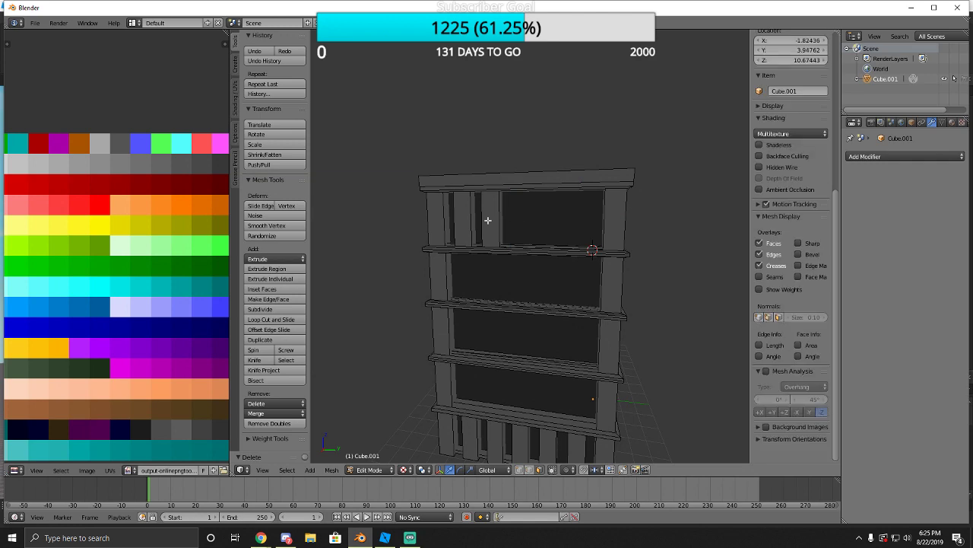
pyautogui.press('l')
pyautogui.press('x')
pyautogui.press('l')
pyautogui.press('x')
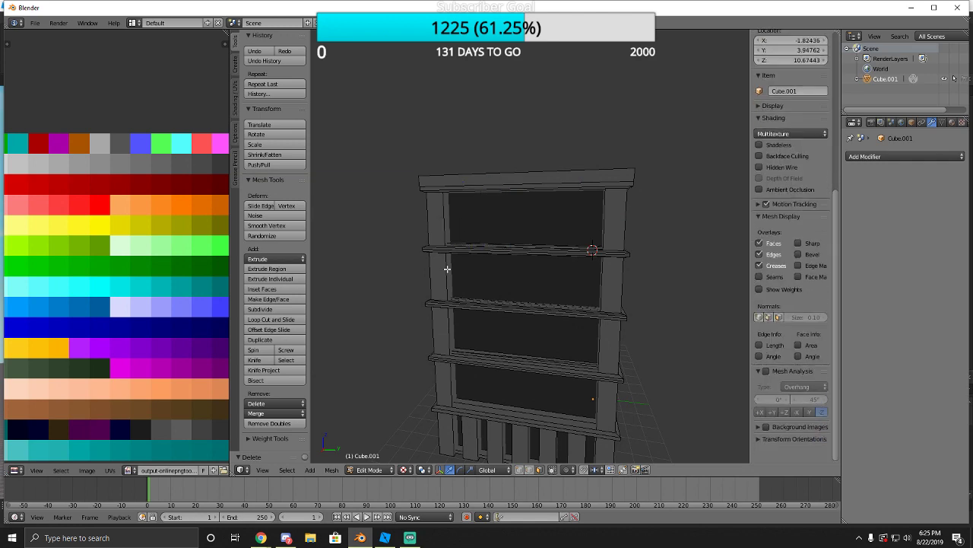
# Delete the inner pillars on the top floor of the back wall opposite the window wall.
pyautogui.hotkey('shift', 'f')
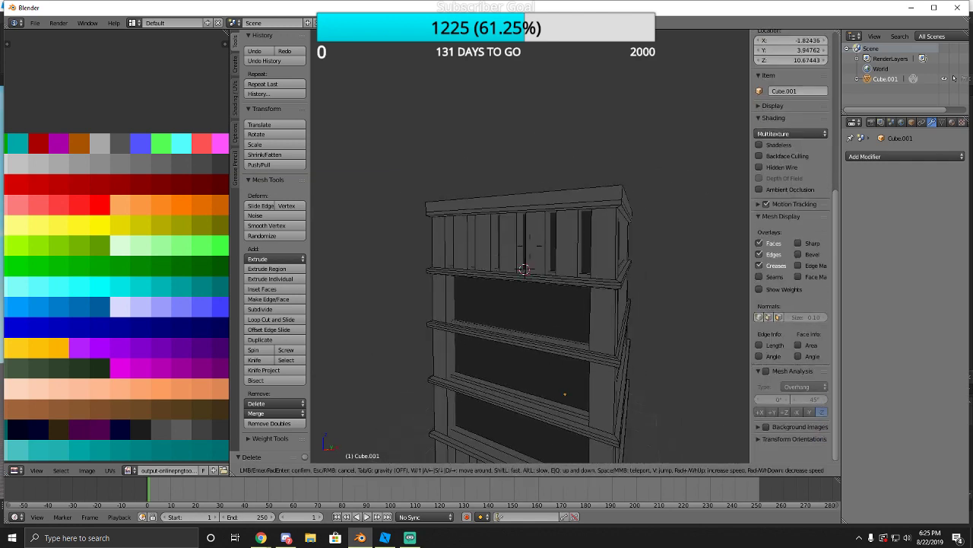
pyautogui.press('Escape')
pyautogui.hotkey('shift', 'f')
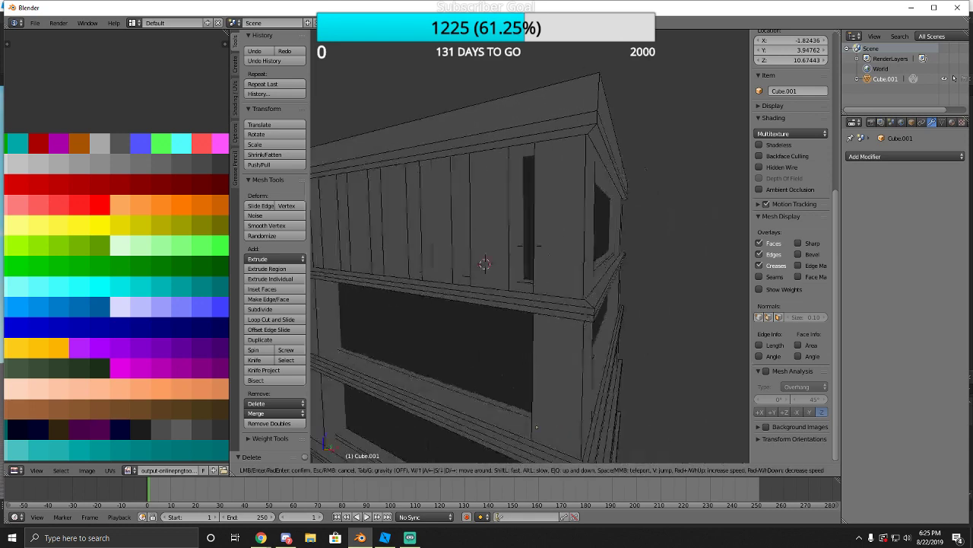
pyautogui.click(531, 246)
pyautogui.press('l')
pyautogui.press('x')
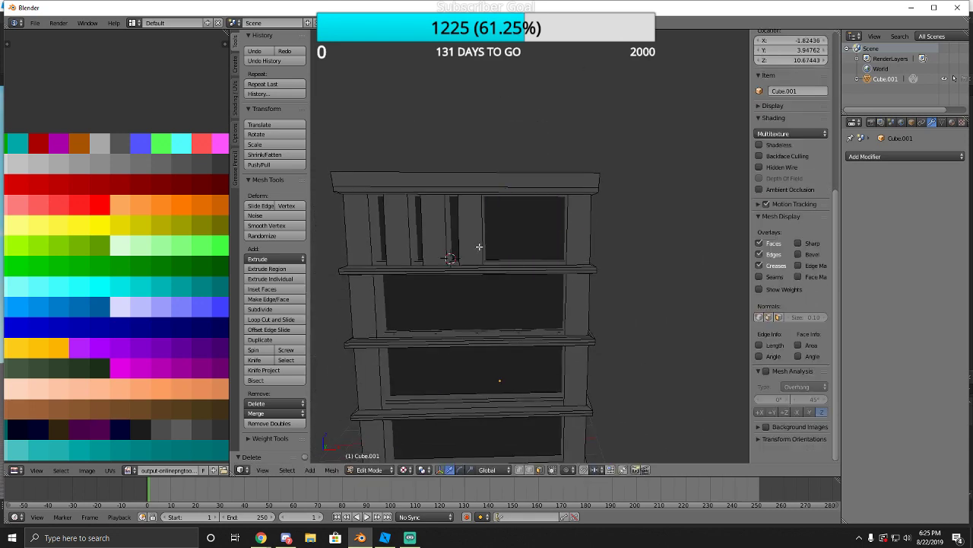
pyautogui.press('l')
pyautogui.press('x')
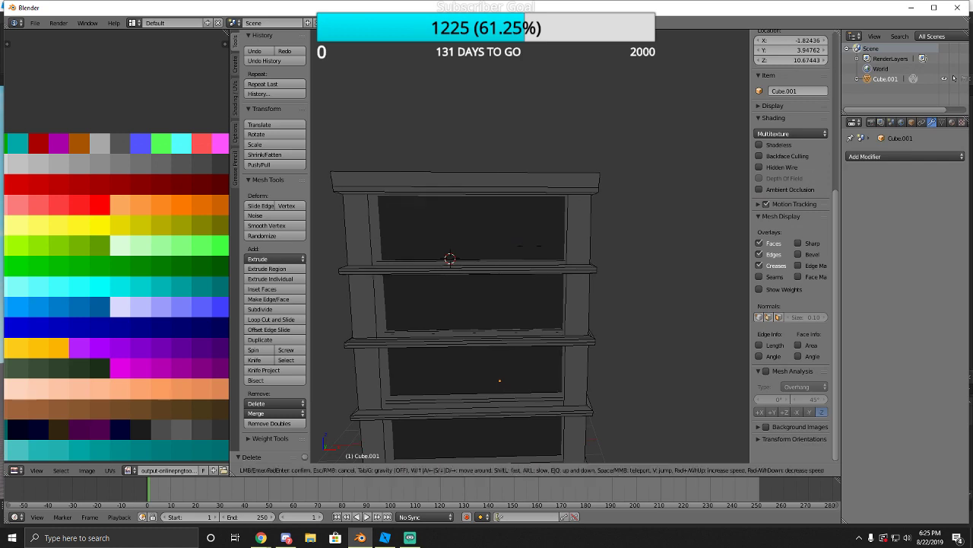
# Delete the inner pillars on the top floor of the remaining side wall.
pyautogui.click(546, 248)
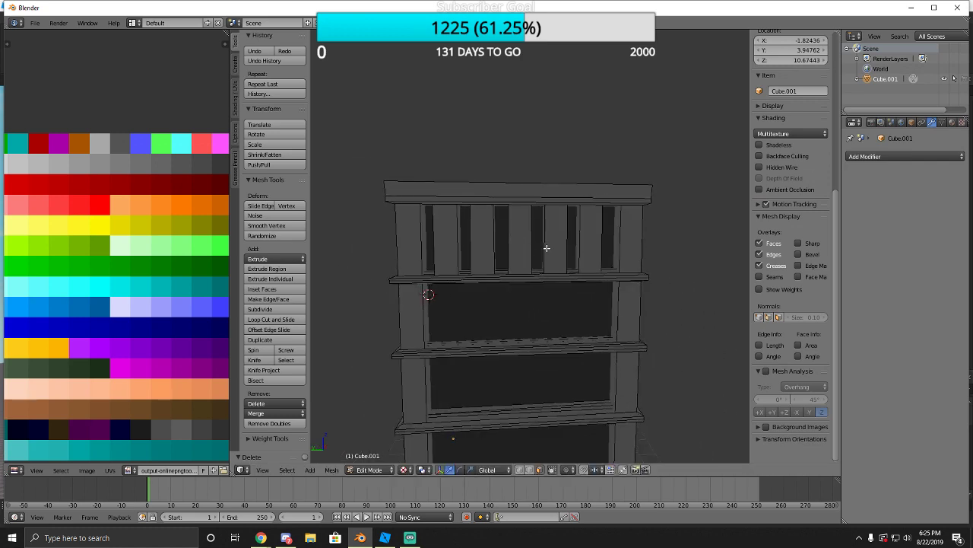
pyautogui.press('l')
pyautogui.press('x')
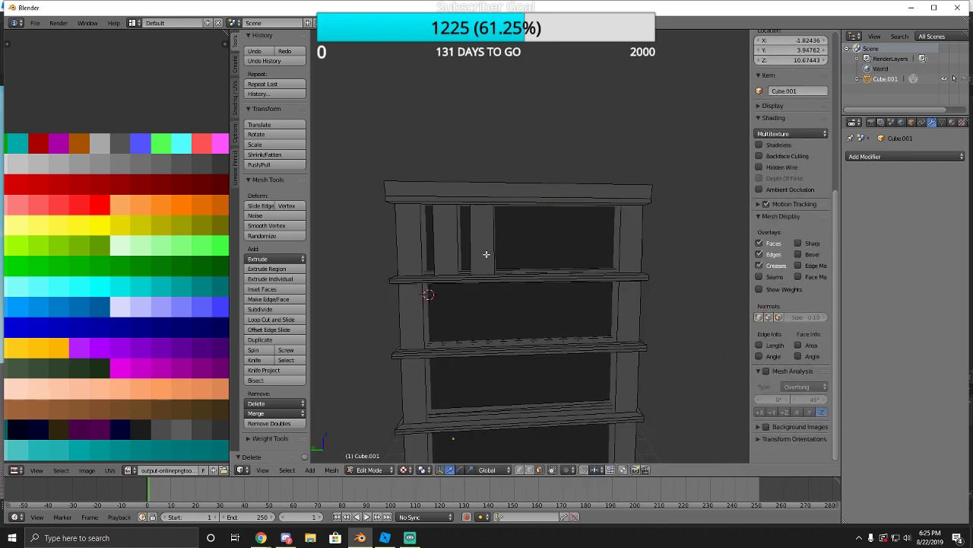
# Delete the ground-floor inner pillars of the window wall, keeping the corner pillars and the two flanking the window.
pyautogui.hotkey('shift', 'f')
pyautogui.press('s')
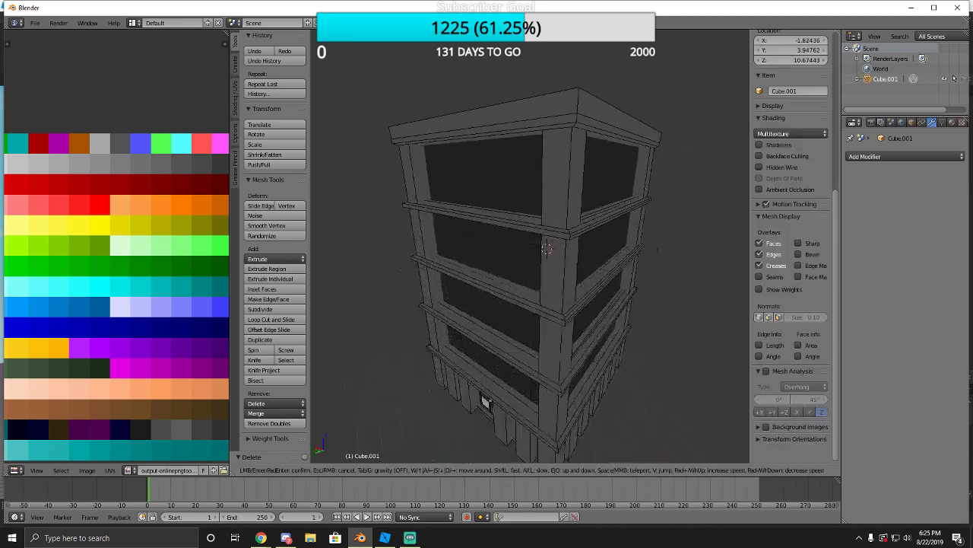
pyautogui.press('a')
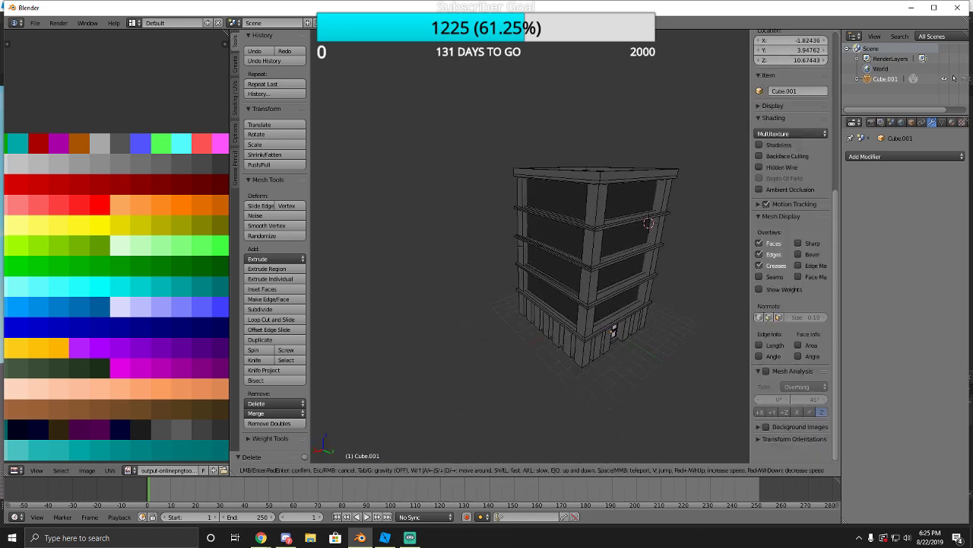
pyautogui.press('w')
pyautogui.press('w')
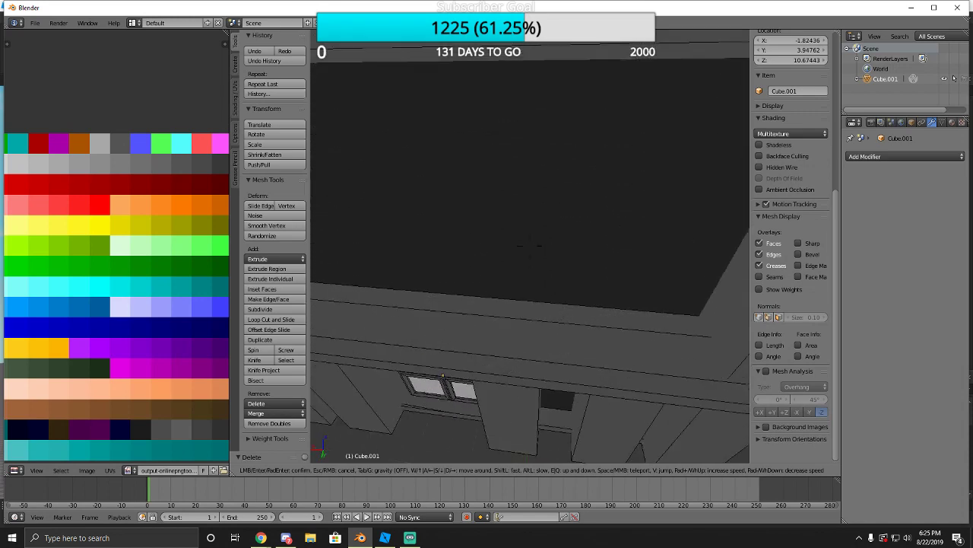
pyautogui.press('s')
pyautogui.click(532, 254)
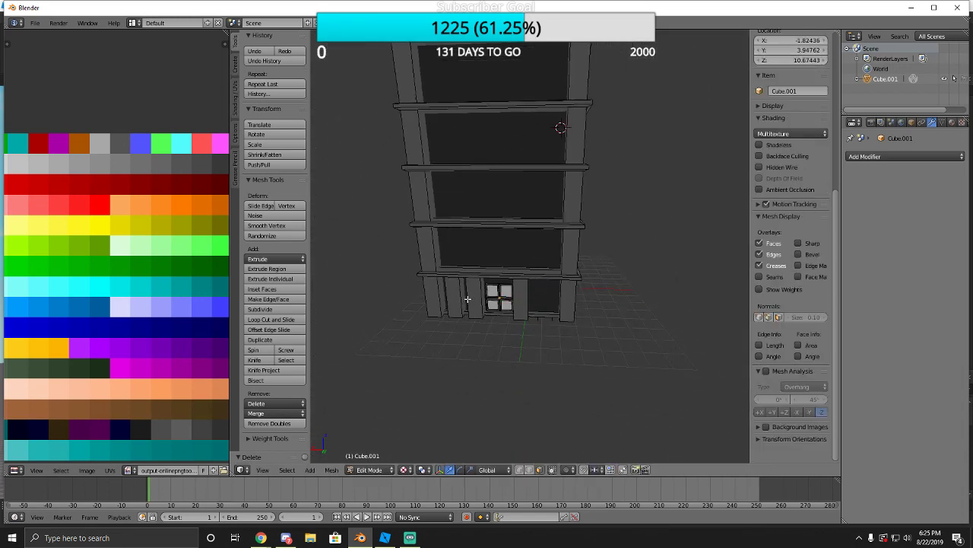
# Delete alternate ground-floor pillars on the adjacent side wall, leaving two inner pillars and three openings.
pyautogui.hotkey('shift', 'f')
pyautogui.press('s')
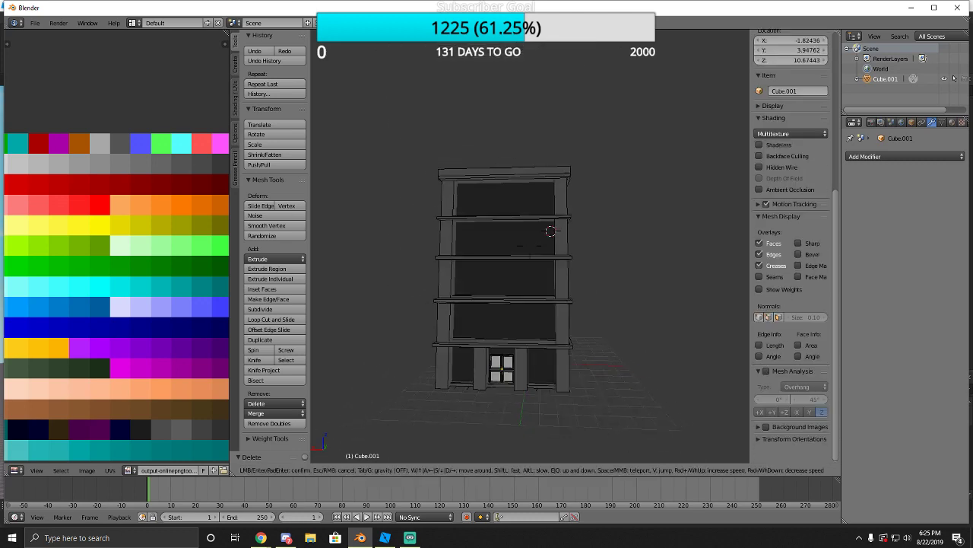
pyautogui.press('w')
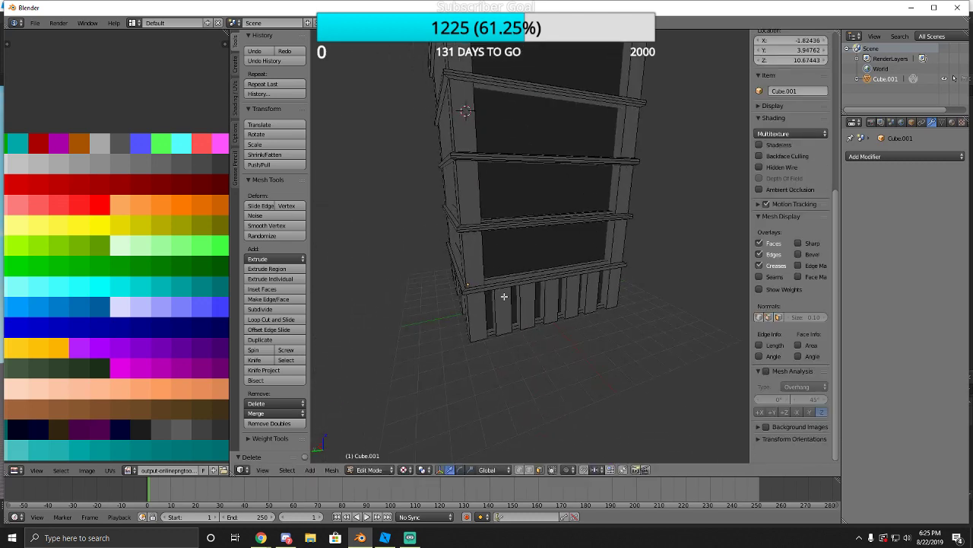
pyautogui.press('l')
pyautogui.press('x')
pyautogui.press('l')
pyautogui.press('x')
pyautogui.press('l')
pyautogui.press('x')
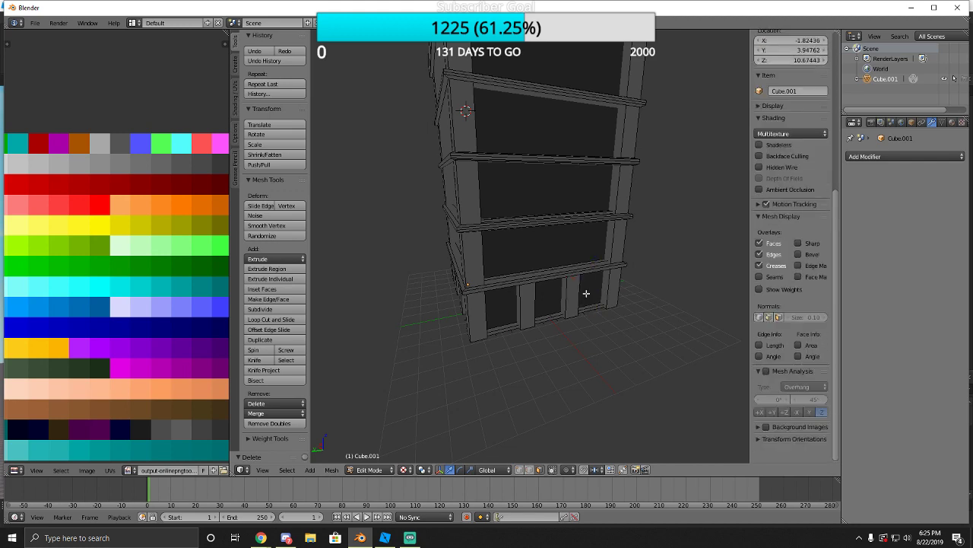
# Delete alternate ground-floor pillars on the back wall opposite the window, leaving two inner pillars.
pyautogui.press('w')
pyautogui.press('d')
pyautogui.press('s')
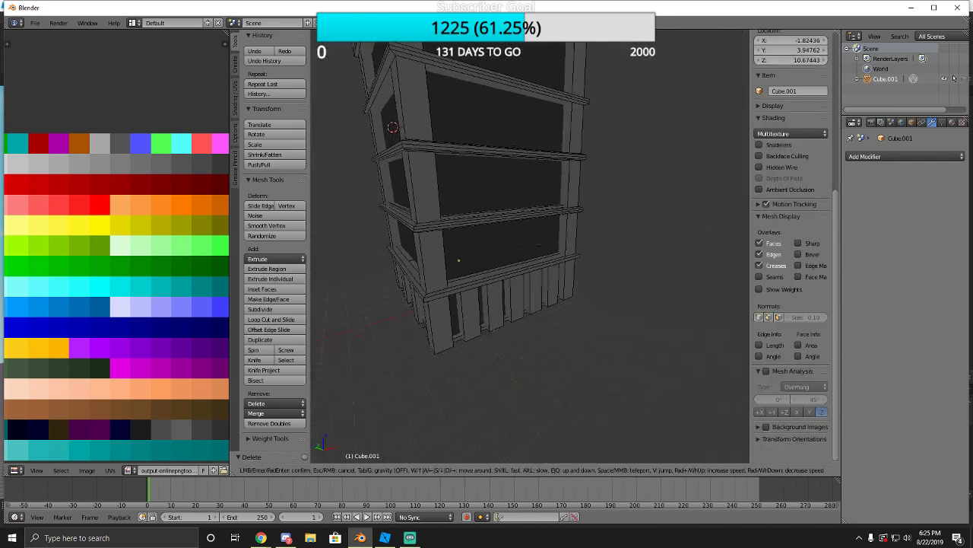
pyautogui.click(473, 284)
pyautogui.press('l')
pyautogui.press('x')
pyautogui.press('l')
pyautogui.press('x')
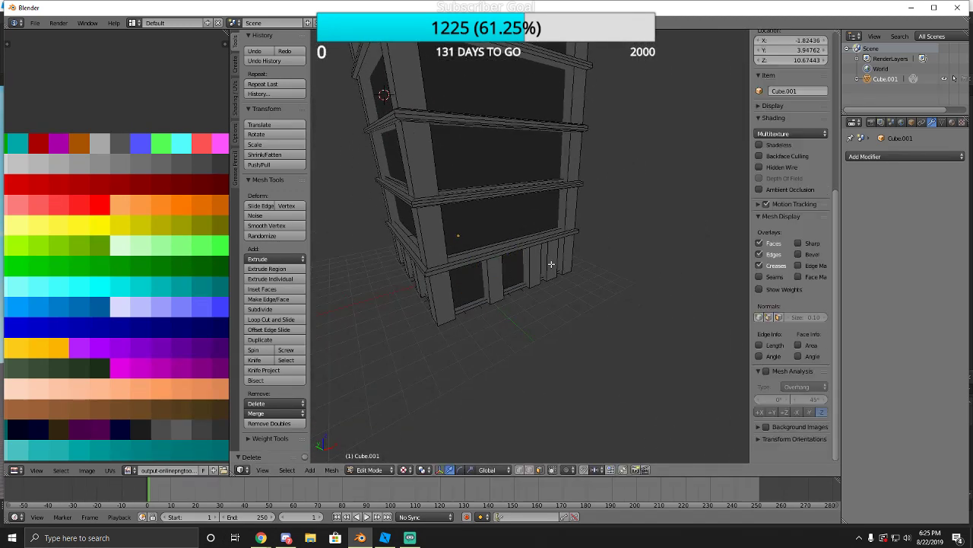
# Delete alternate ground-floor pillars on the last side wall, leaving two inner pillars between the corners.
pyautogui.hotkey('shift', 'f')
pyautogui.press('w')
pyautogui.press('s')
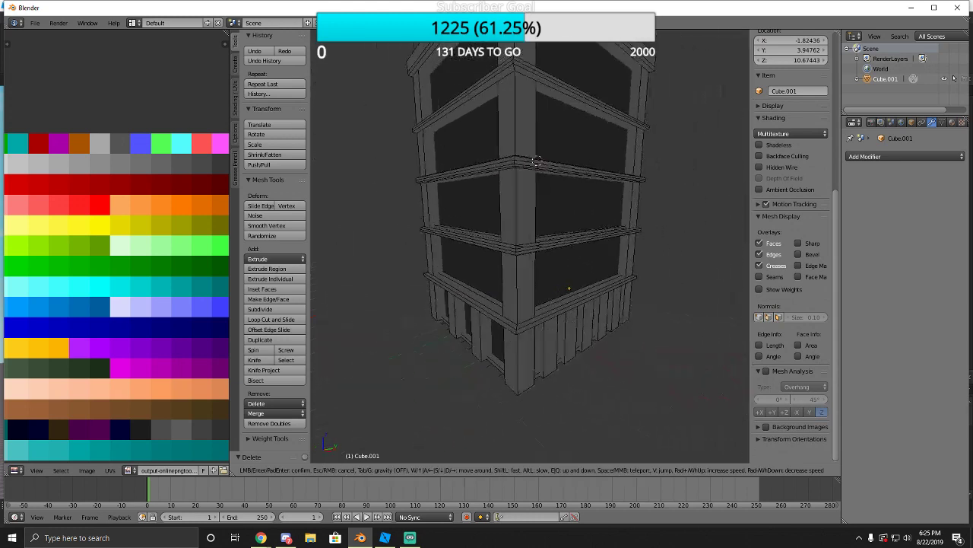
pyautogui.click(476, 282)
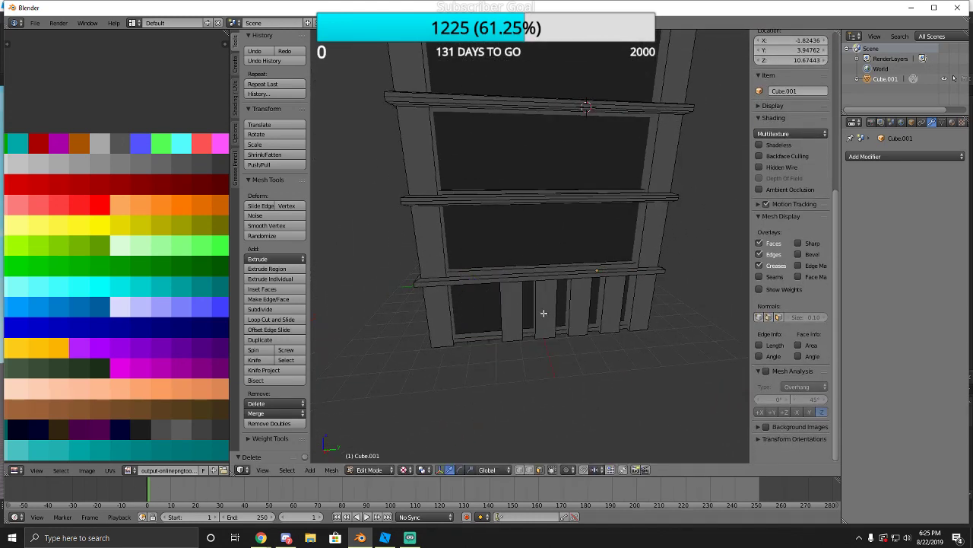
# Select the whole building mesh and export it to the Downloads folder as the Wavefront file building2.obj.
pyautogui.hotkey('shift', 'f')
pyautogui.press('s')
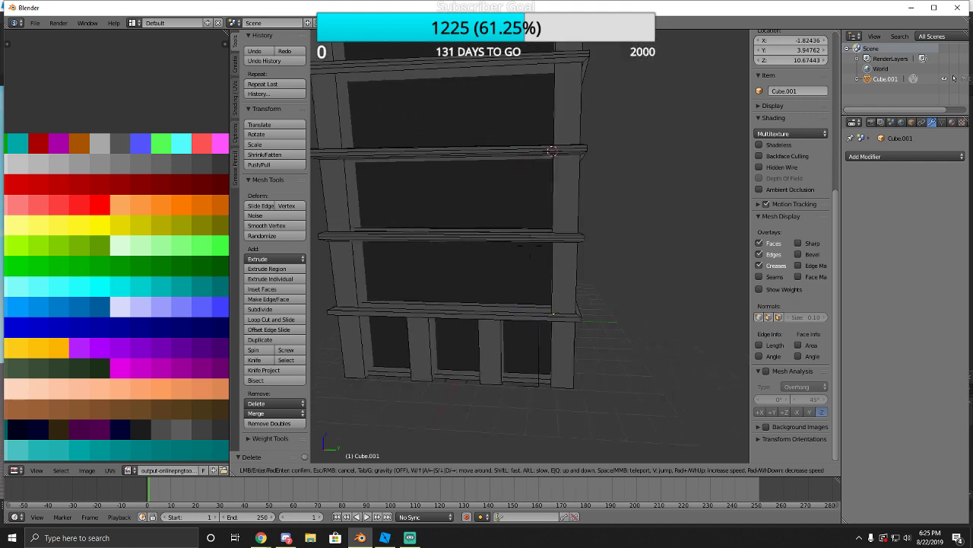
pyautogui.press('d')
pyautogui.press('a')
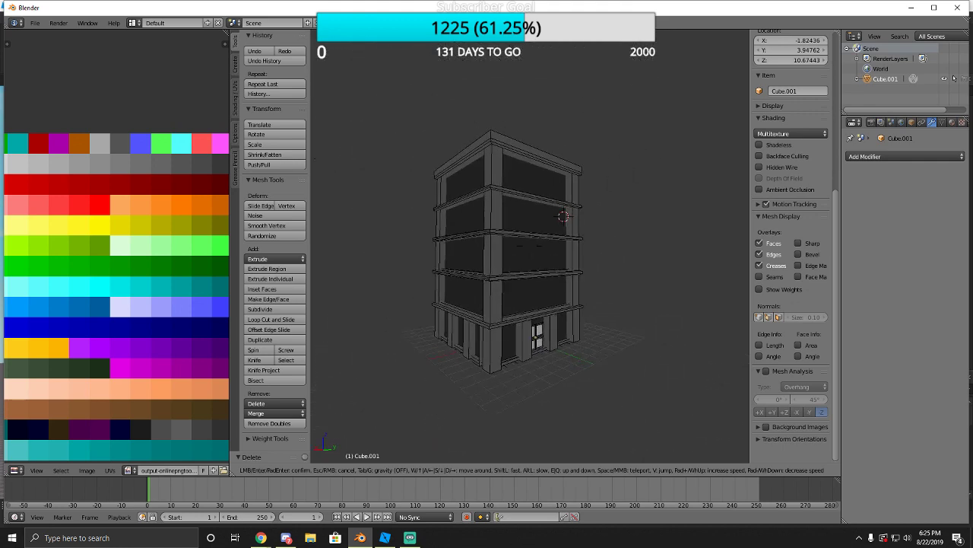
pyautogui.click(530, 247)
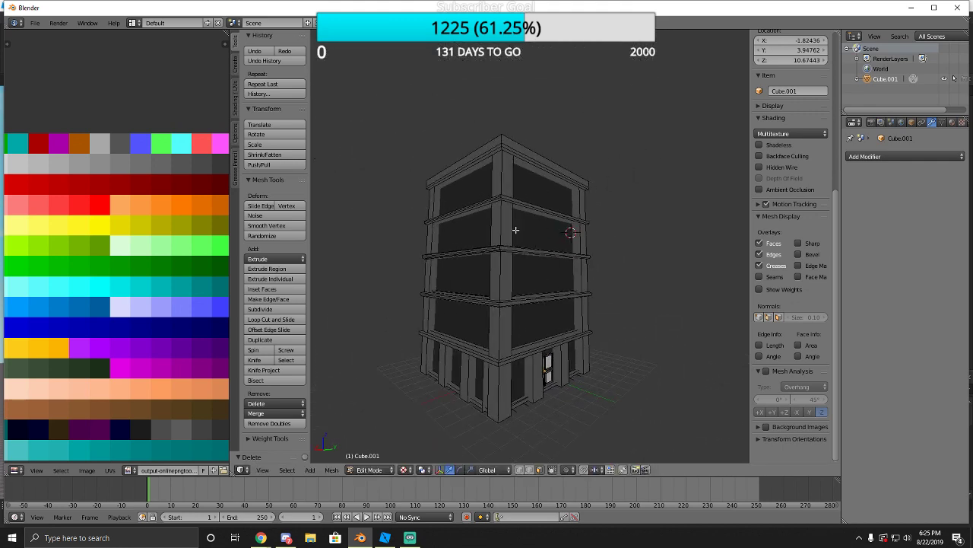
pyautogui.press('a')
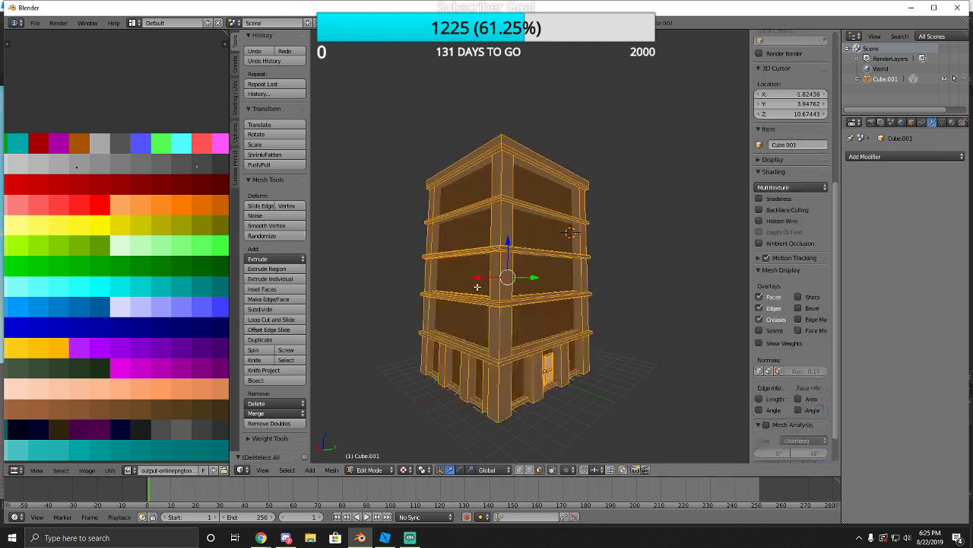
pyautogui.click(35, 22)
pyautogui.moveTo(49, 228)
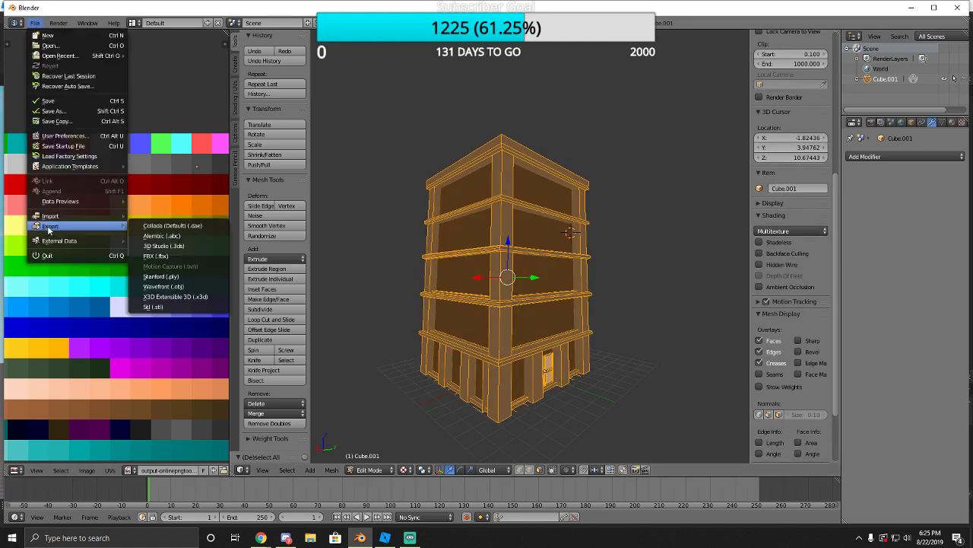
pyautogui.click(167, 285)
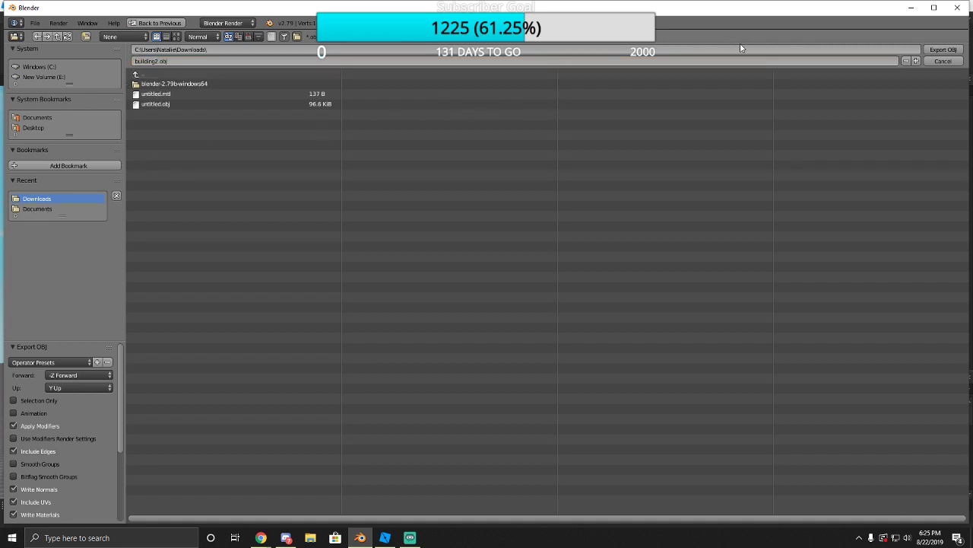
pyautogui.click(943, 49)
# Quit Blender without saving the changes and return to Roblox Studio.
pyautogui.click(376, 543)
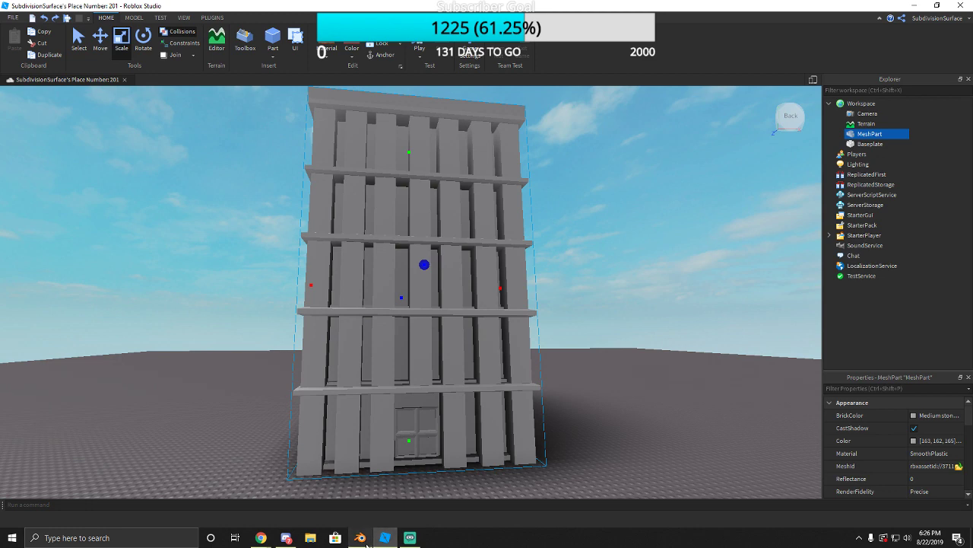
pyautogui.click(364, 540)
pyautogui.click(955, 8)
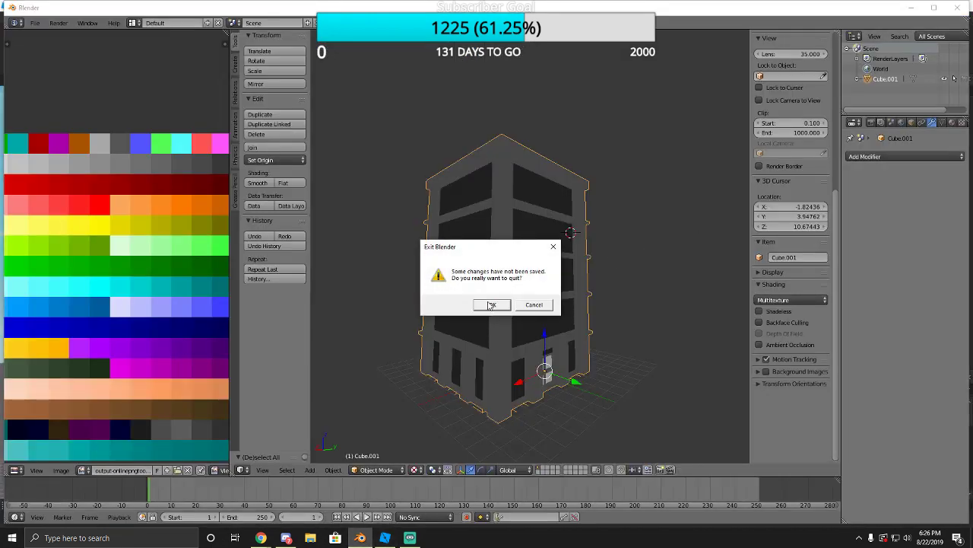
pyautogui.click(492, 305)
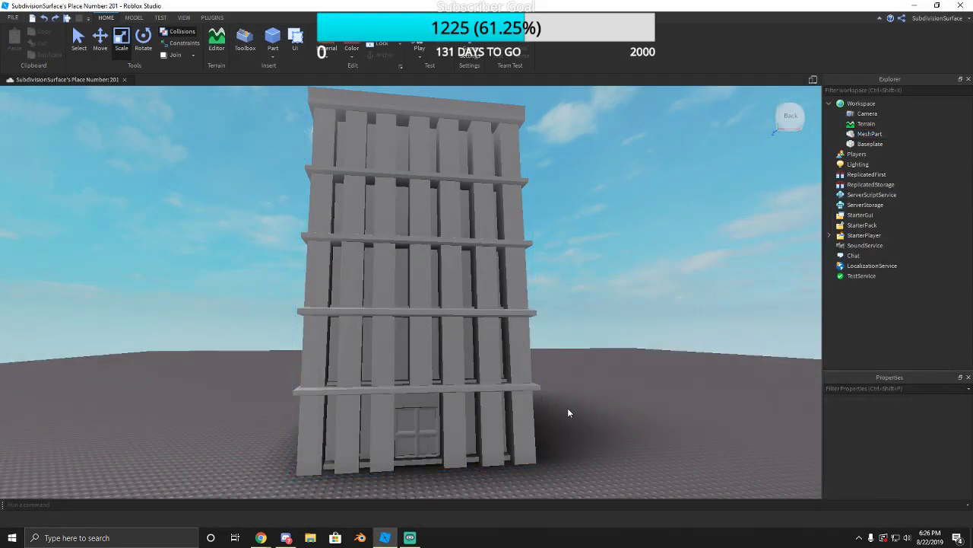
# Duplicate the grey building into a stack of five copies and delete all the copies.
pyautogui.scroll(-3, 540, 384)
pyautogui.moveTo(513, 362); pyautogui.dragTo(196, 365, button='right')
pyautogui.scroll(-1, 406, 255)
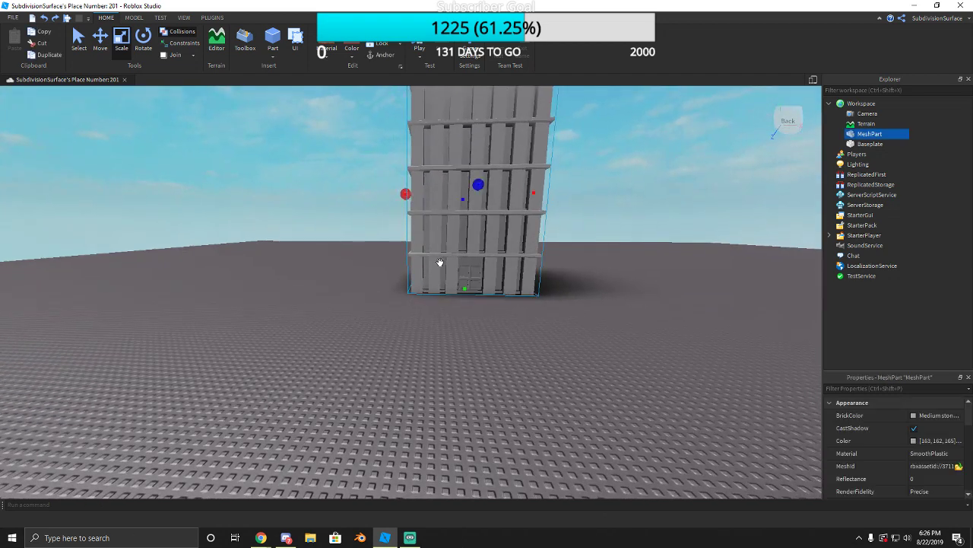
pyautogui.hotkey('ctrl', 'd')
pyautogui.moveTo(440, 266); pyautogui.dragTo(440, 358, button='right')
pyautogui.scroll(-2, 445, 395)
pyautogui.scroll(2, 440, 378)
pyautogui.hotkey('ctrl', 'd')
pyautogui.hotkey('ctrl', 'd')
pyautogui.hotkey('ctrl', 'd')
pyautogui.hotkey('ctrl', 'd')
pyautogui.scroll(-5, 440, 359)
pyautogui.scroll(-1, 440, 362)
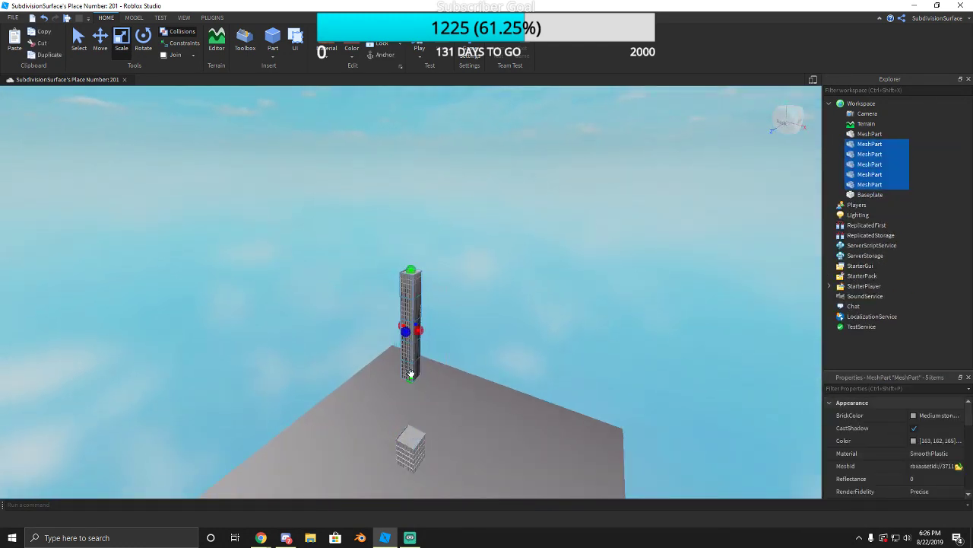
pyautogui.rightClick(414, 355)
pyautogui.click(442, 163)
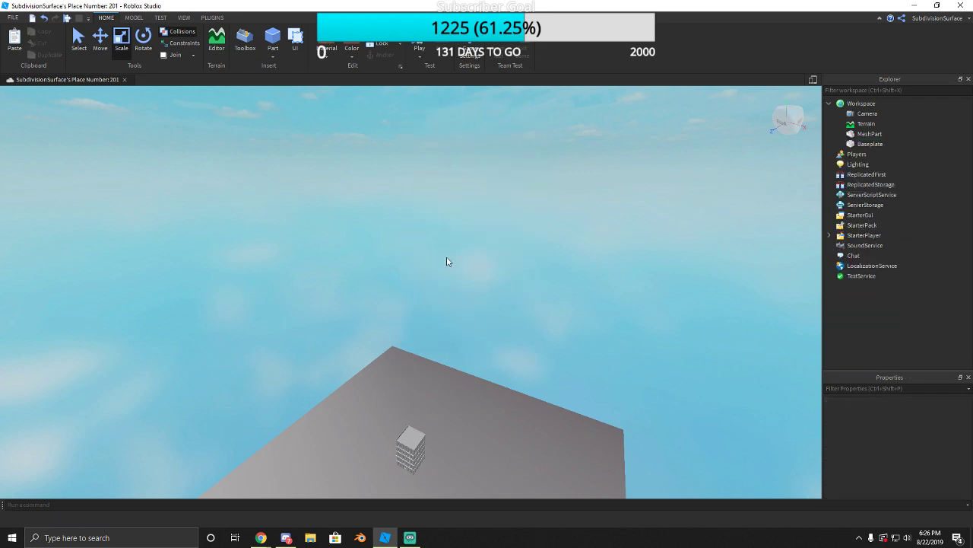
# Duplicate the grey building once and place the copy on the baseplate beside the original.
pyautogui.moveTo(447, 260); pyautogui.dragTo(441, 295, button='right')
pyautogui.scroll(4, 440, 295)
pyautogui.click(441, 295)
pyautogui.press('f')
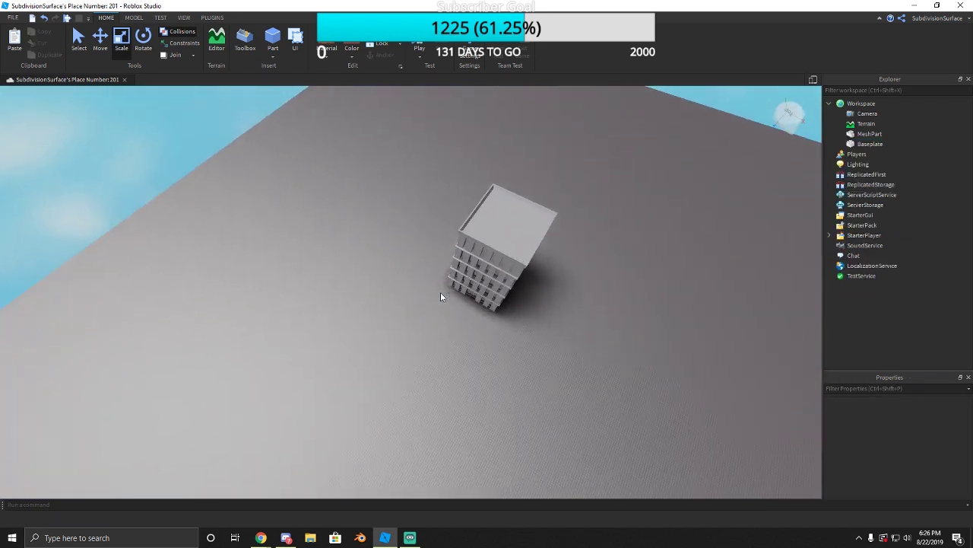
pyautogui.hotkey('ctrl', 'd')
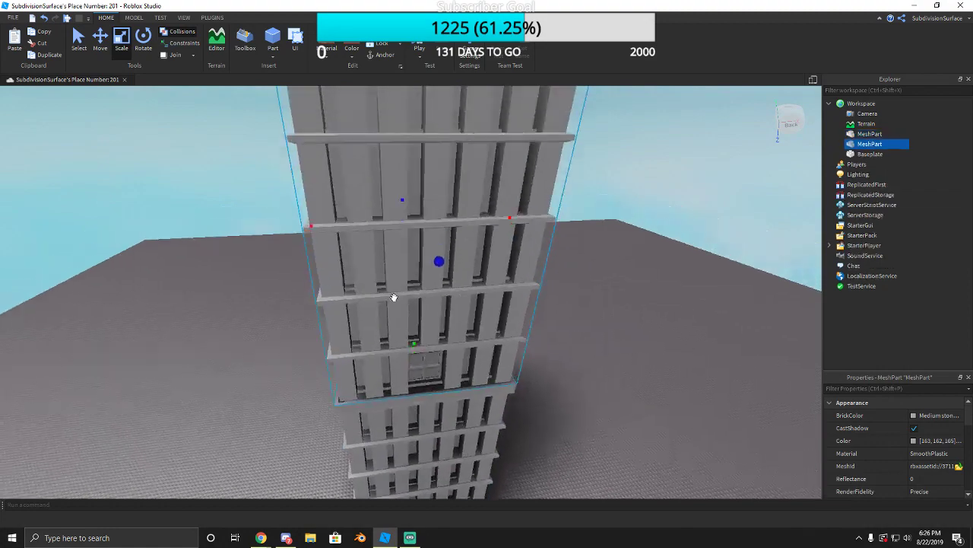
pyautogui.moveTo(393, 297); pyautogui.dragTo(502, 407)
pyautogui.click(456, 418)
pyautogui.moveTo(456, 418)
pyautogui.mouseDown(button='right')
pyautogui.moveTo(458, 409)
pyautogui.moveTo(449, 429)
pyautogui.mouseUp(button='right')
pyautogui.click(437, 381)
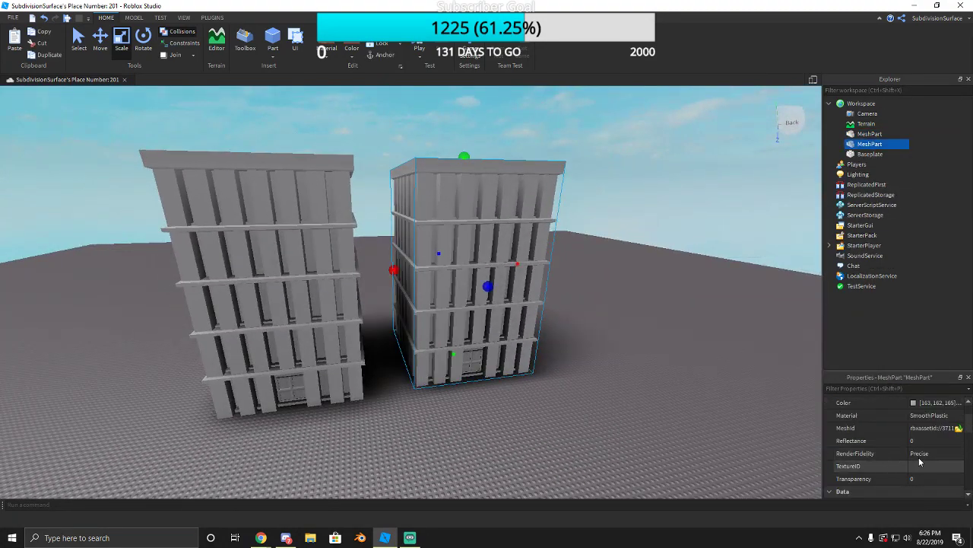
# Replace the copy's mesh with the building2 file from Downloads, moving it to the location stored in the file.
pyautogui.click(958, 429)
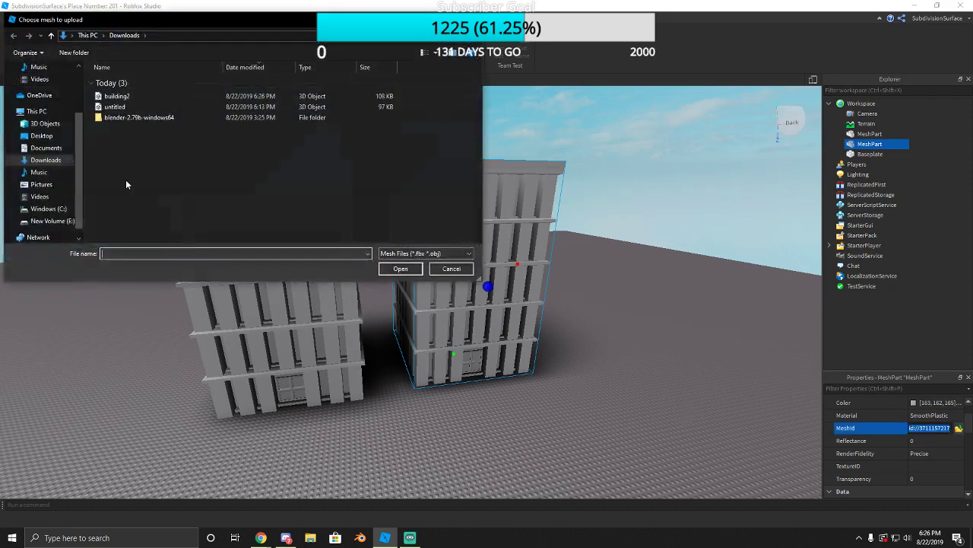
pyautogui.click(397, 269)
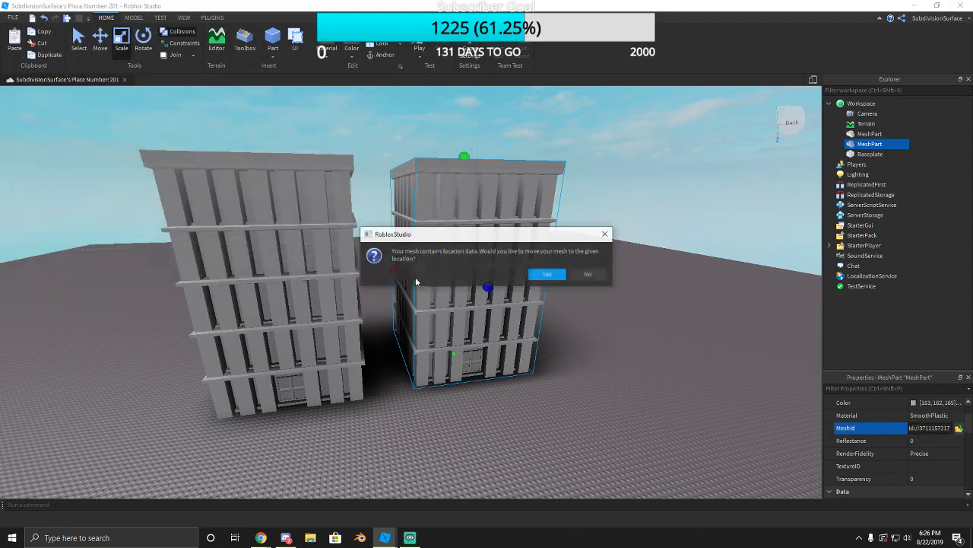
pyautogui.click(549, 275)
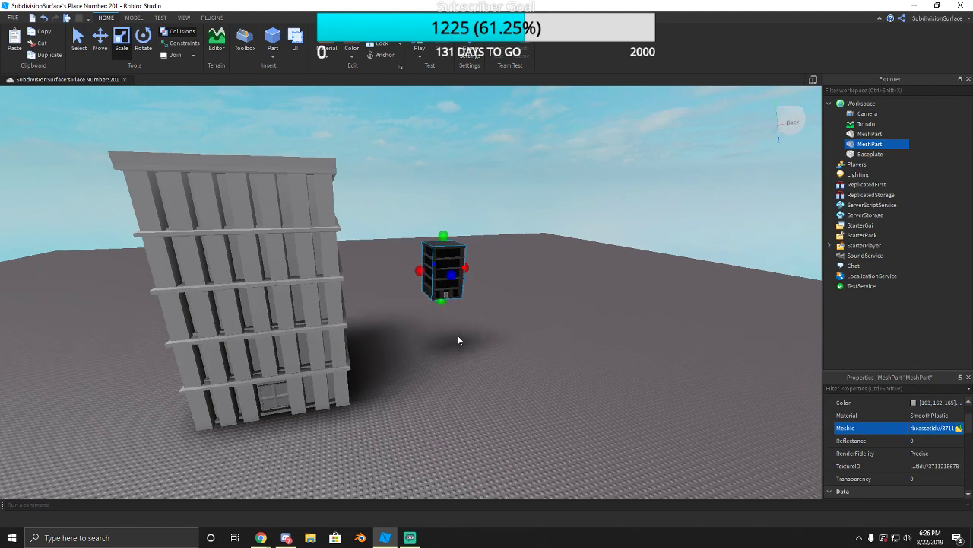
# Enlarge the small dark building proportionally to roughly the original's size and set it down on the baseplate.
pyautogui.scroll(5, 458, 327)
pyautogui.scroll(3, 458, 324)
pyautogui.scroll(-6, 420, 247)
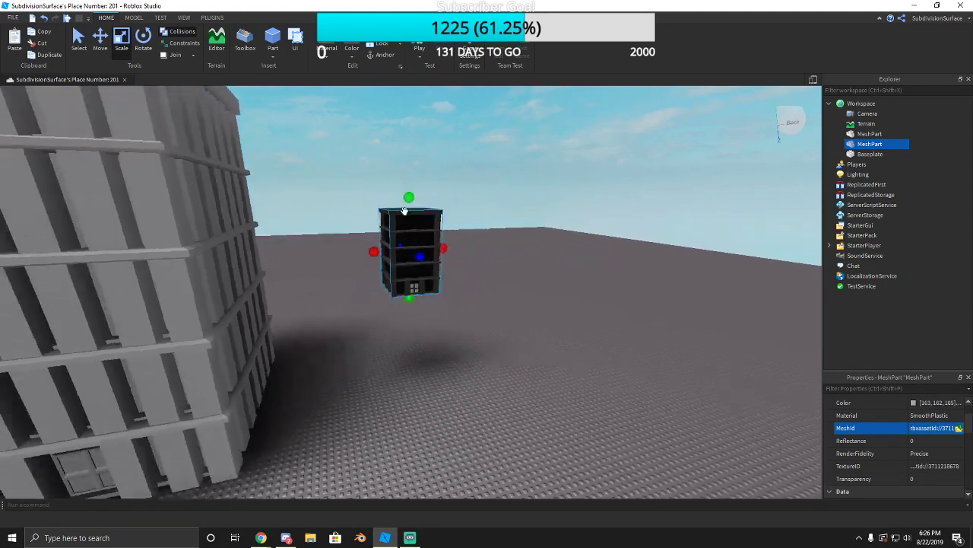
pyautogui.keyDown('shift'); pyautogui.moveTo(408, 215); pyautogui.dragTo(417, 191); pyautogui.keyUp('shift')
pyautogui.moveTo(403, 317); pyautogui.dragTo(421, 361)
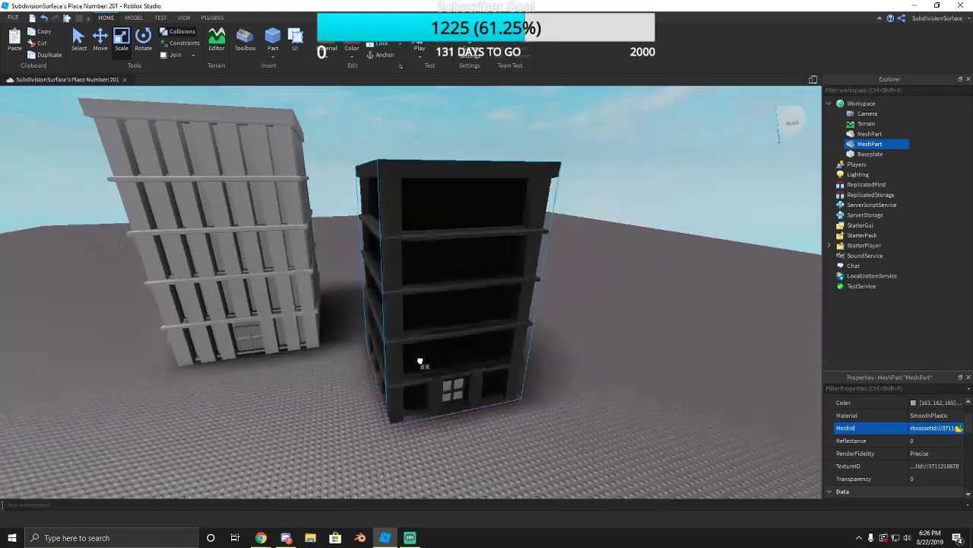
# Move the dark building across the baseplate so it stands upright near the grey one.
pyautogui.click(369, 388)
pyautogui.press('w')
pyautogui.moveTo(369, 389); pyautogui.dragTo(386, 400, button='right')
pyautogui.press('a')
pyautogui.moveTo(386, 400); pyautogui.dragTo(391, 311)
pyautogui.press('r')
pyautogui.click(353, 358)
pyautogui.moveTo(353, 358); pyautogui.dragTo(347, 357, button='right')
pyautogui.press('s')
pyautogui.press('r')
pyautogui.moveTo(479, 346); pyautogui.dragTo(385, 332)
# Scale the dark building proportionally to about the grey building's height and line it up beside it.
pyautogui.press('s')
pyautogui.moveTo(384, 333); pyautogui.dragTo(480, 241, button='right')
pyautogui.press('d')
pyautogui.press('s')
pyautogui.keyDown('shift'); pyautogui.moveTo(466, 221); pyautogui.dragTo(467, 191); pyautogui.keyUp('shift')
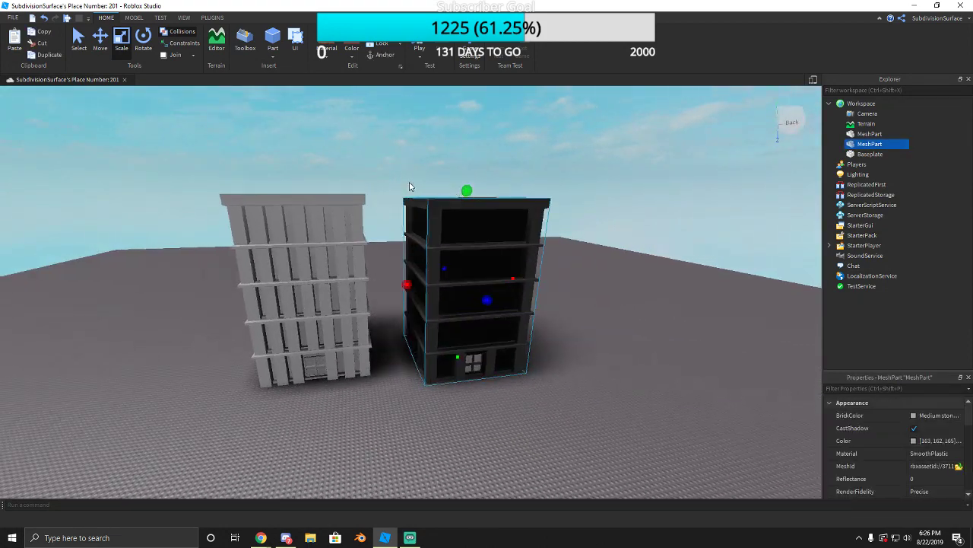
pyautogui.moveTo(409, 182); pyautogui.dragTo(419, 240, button='right')
pyautogui.press('a')
pyautogui.press('w')
pyautogui.moveTo(418, 363); pyautogui.dragTo(398, 357)
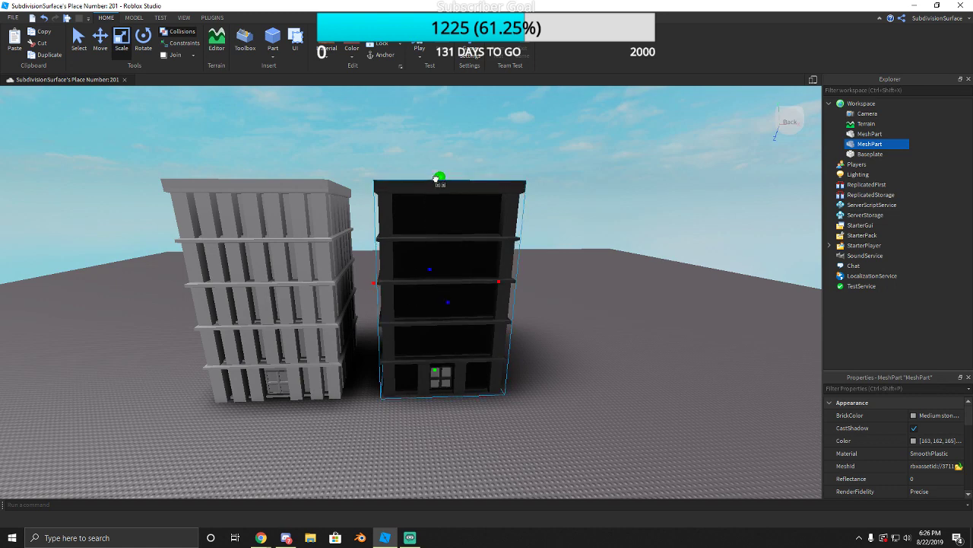
pyautogui.moveTo(454, 262); pyautogui.dragTo(533, 291)
# Delete the dark building and undo the deletion.
pyautogui.press('Delete')
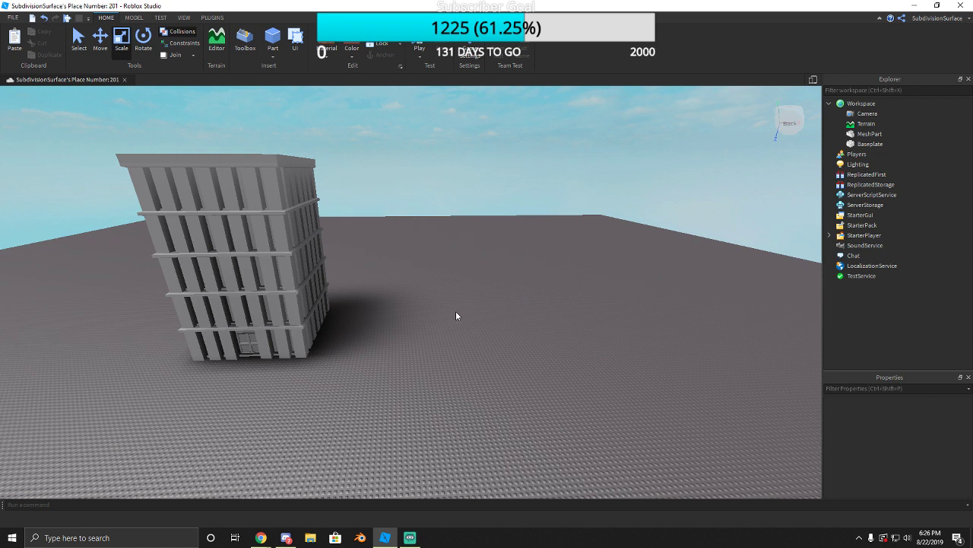
pyautogui.click(45, 22)
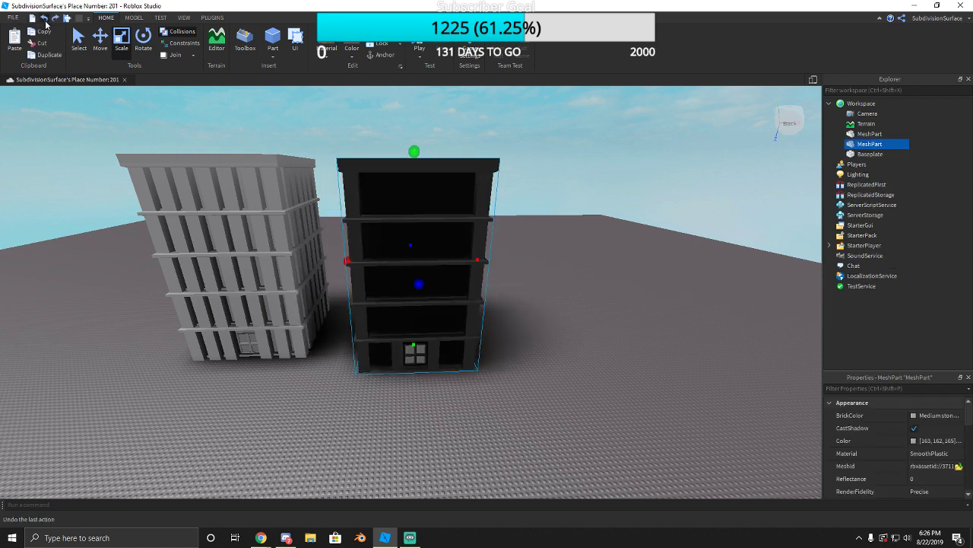
pyautogui.rightClick(477, 296)
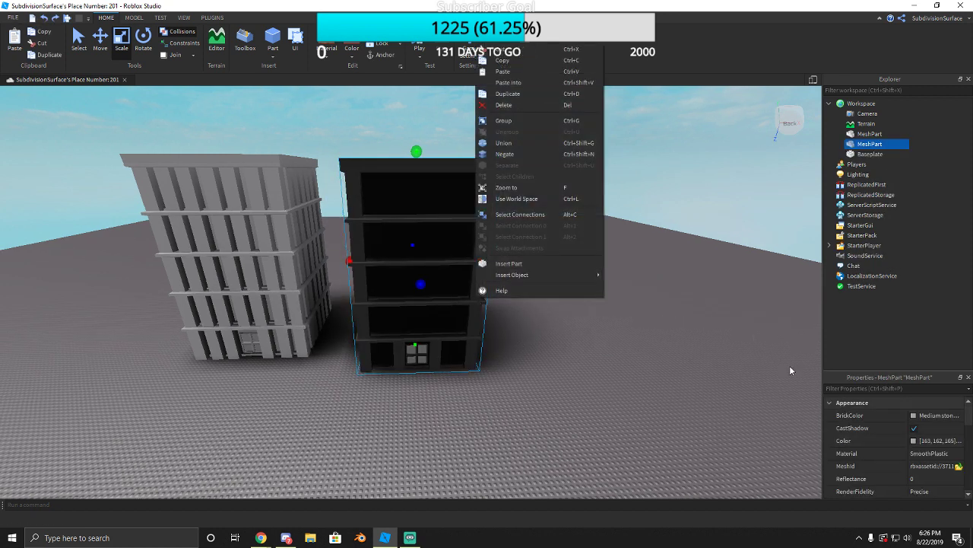
pyautogui.rightClick(858, 146)
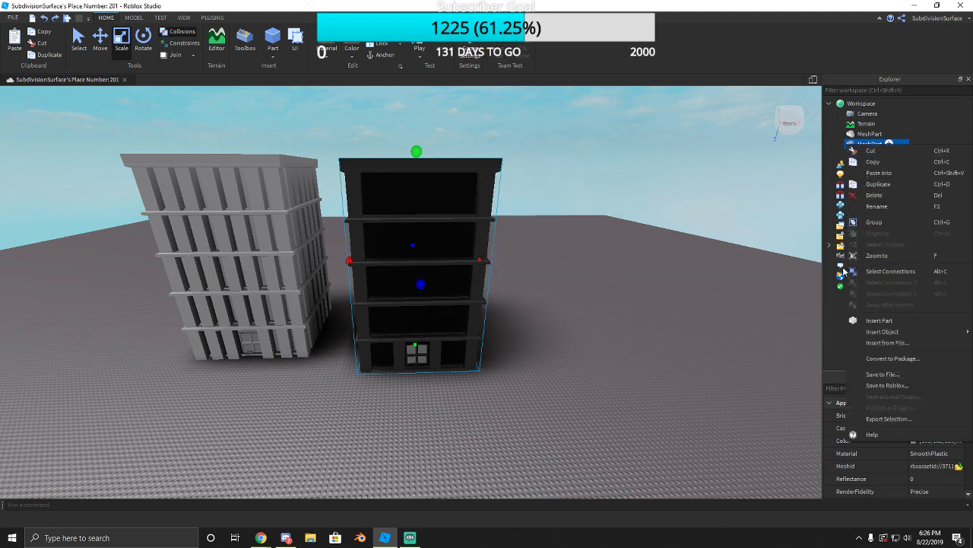
pyautogui.click(888, 419)
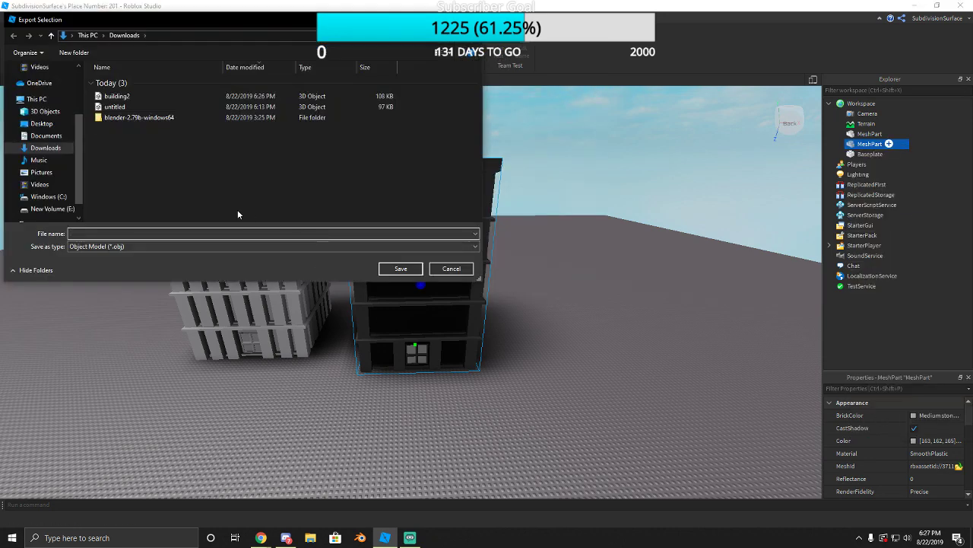
pyautogui.click(452, 269)
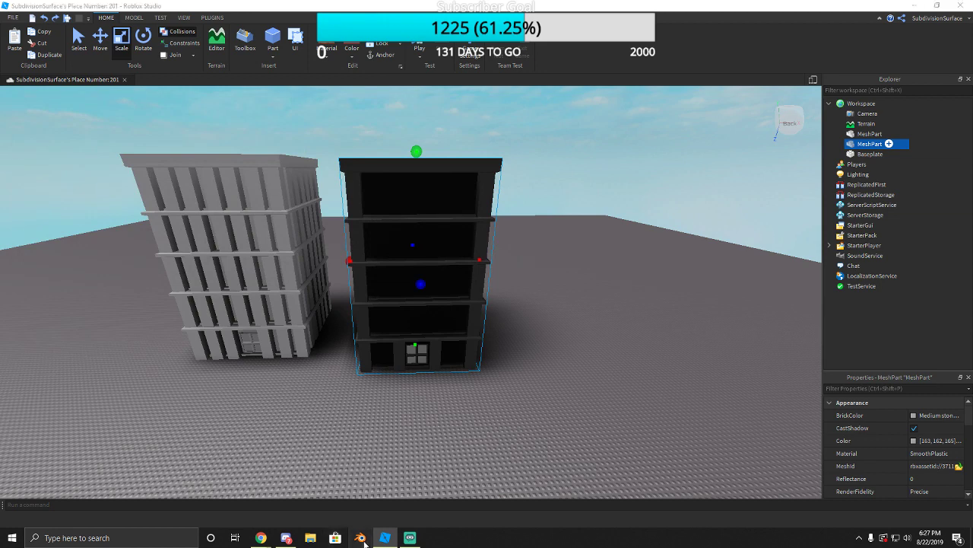
# Start Blender again and delete the default cube, camera and lamp from the new scene.
pyautogui.click(360, 538)
pyautogui.click(330, 285)
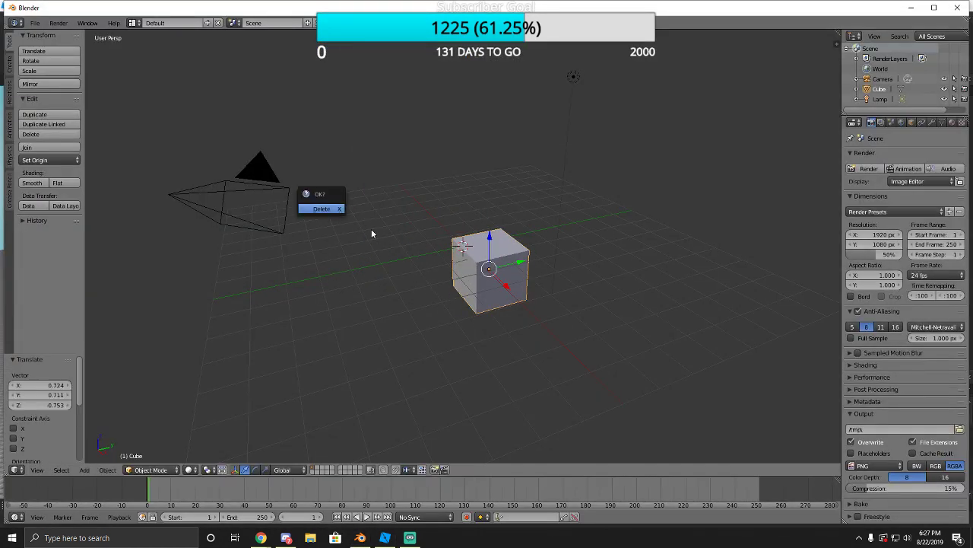
pyautogui.click(321, 208)
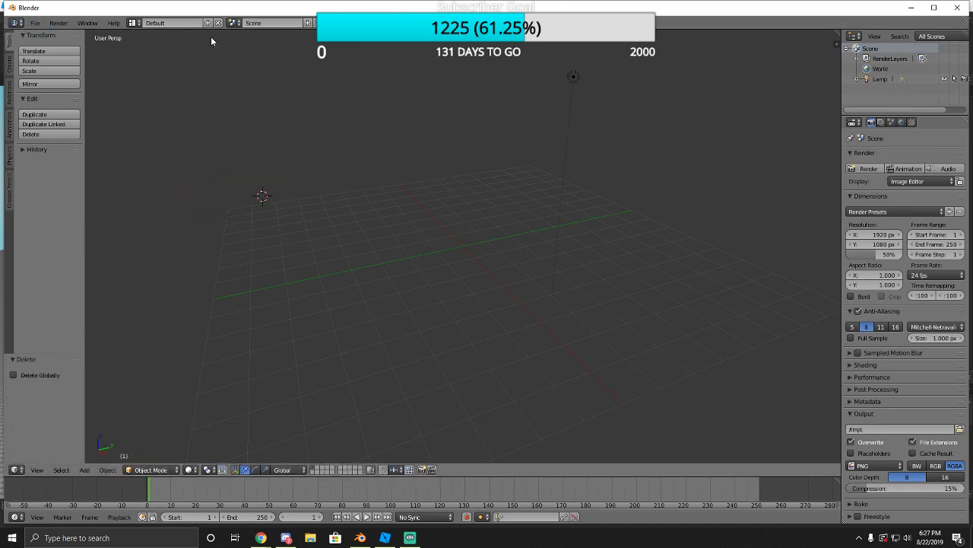
pyautogui.click(554, 72)
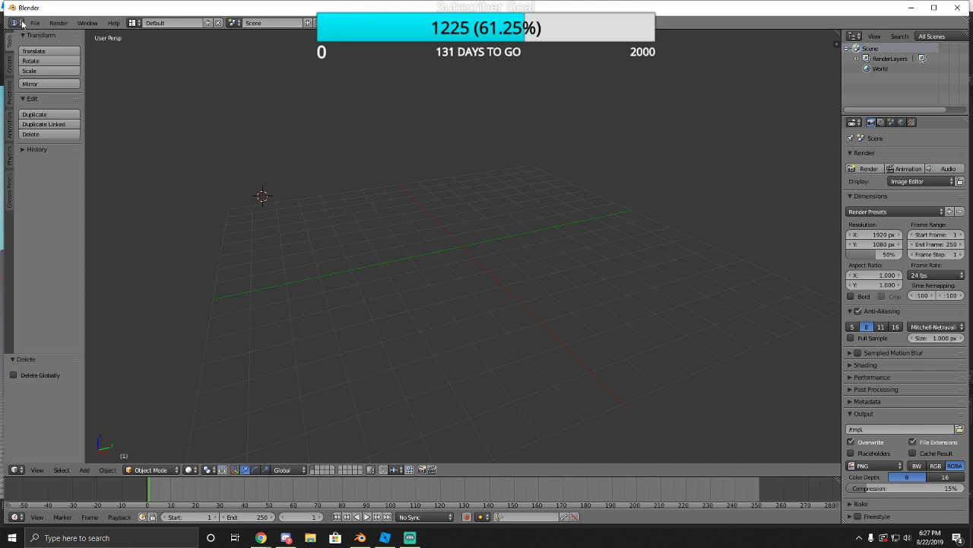
# Import the exported building2 Wavefront OBJ file into the empty scene.
pyautogui.click(35, 23)
pyautogui.moveTo(55, 219)
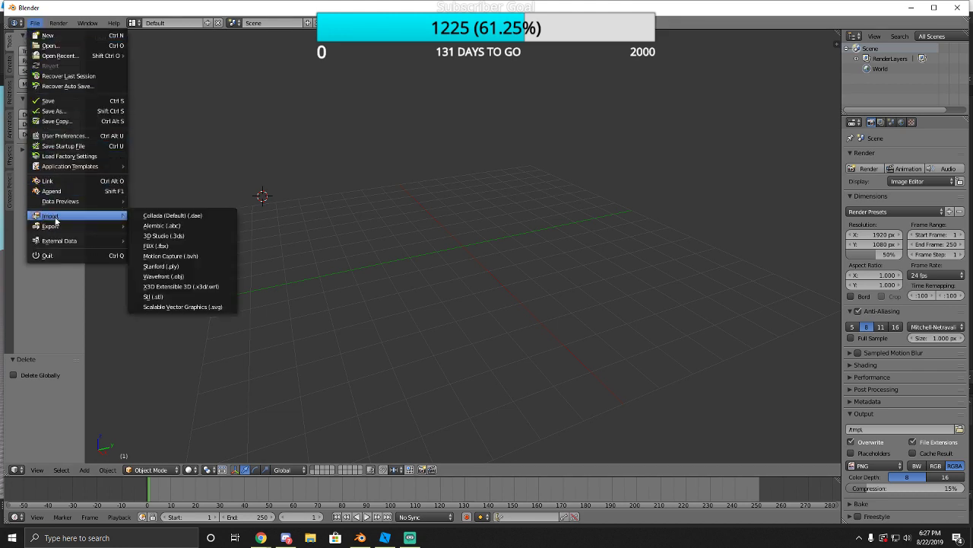
pyautogui.click(180, 277)
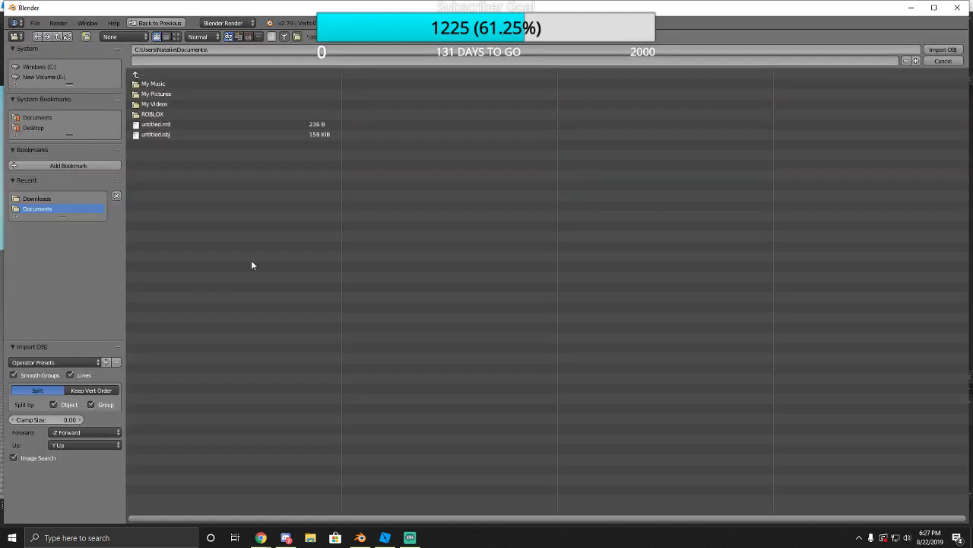
pyautogui.click(941, 50)
# Select the imported building and switch it from Object Mode to Edit Mode.
pyautogui.scroll(-6, 330, 287)
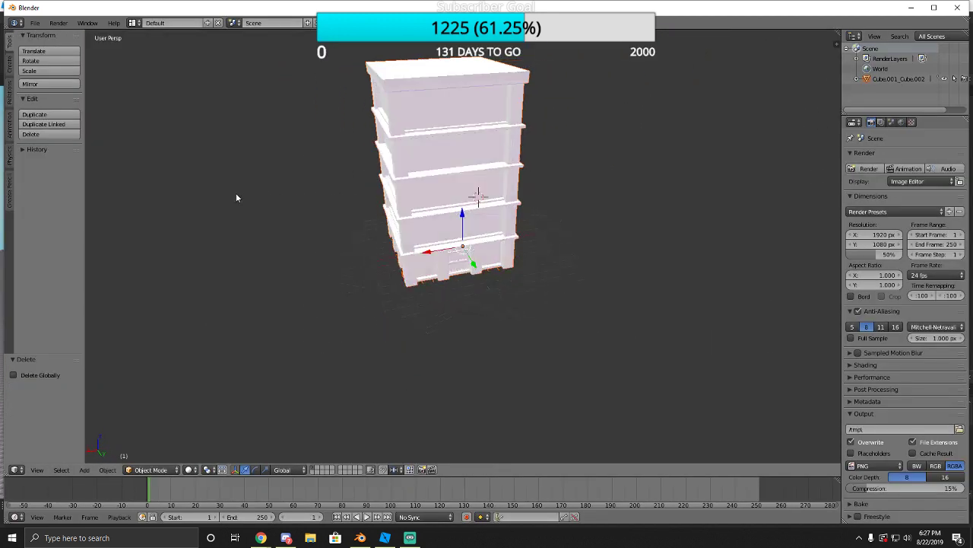
pyautogui.scroll(5, 389, 239)
pyautogui.scroll(-4, 378, 315)
pyautogui.click(161, 468)
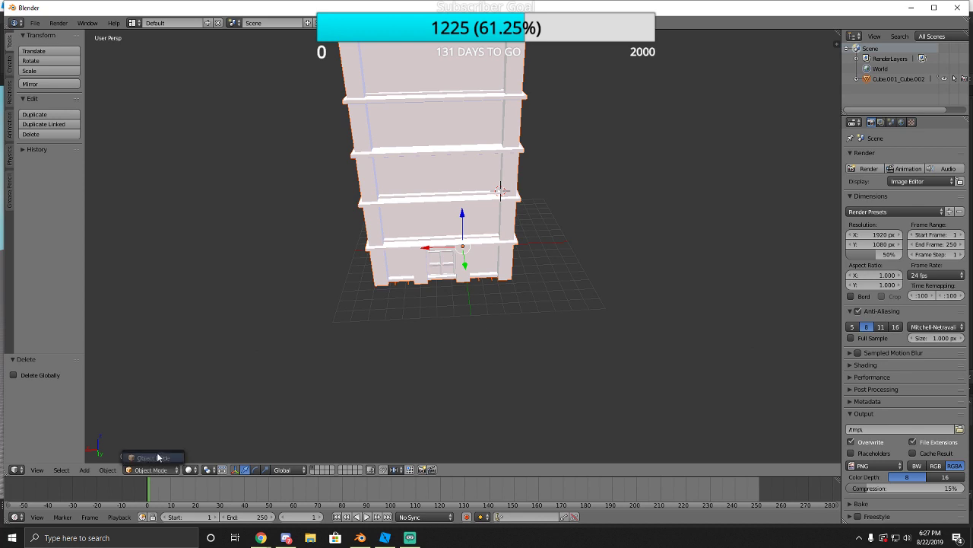
pyautogui.rightClick(388, 301)
pyautogui.click(164, 470)
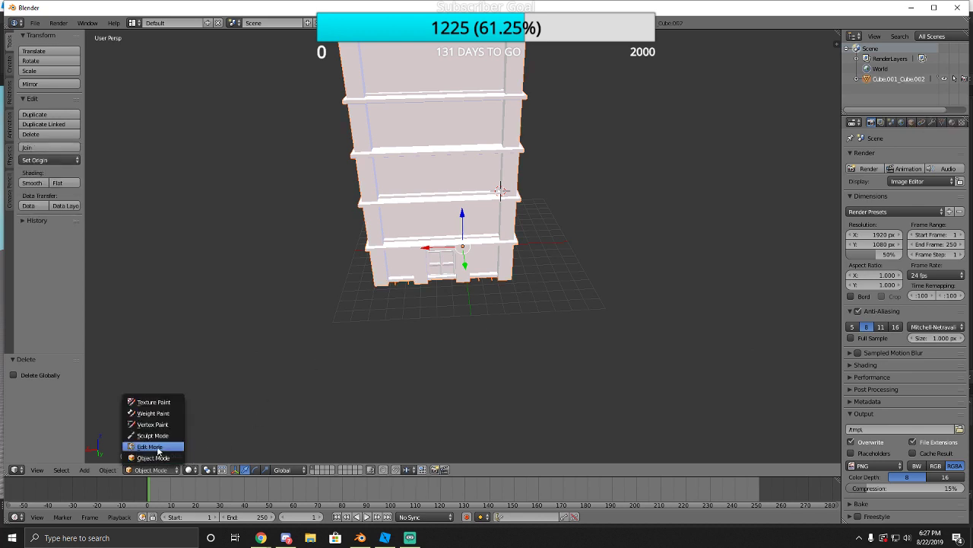
pyautogui.click(158, 449)
# Simplify the whole building mesh with Limited Dissolve and select all of its geometry again.
pyautogui.press('x')
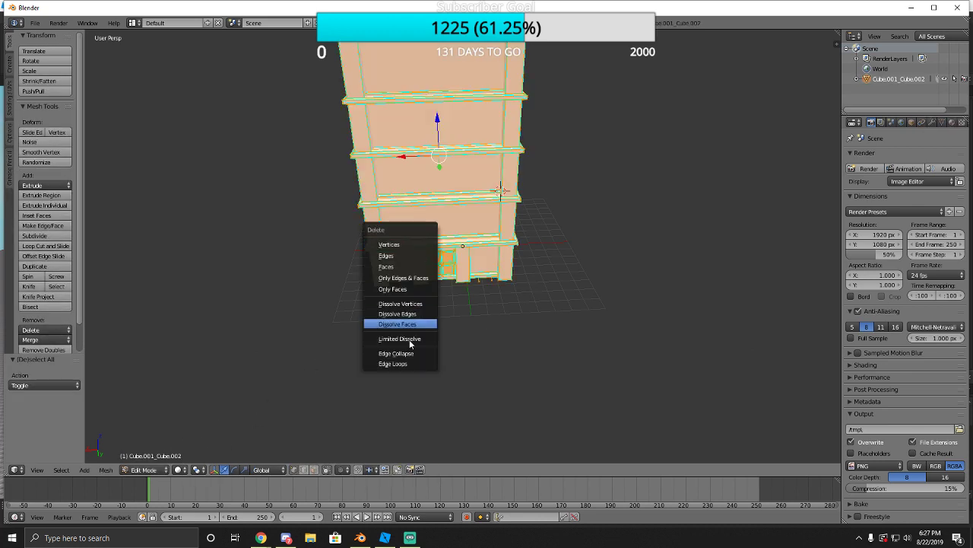
pyautogui.click(404, 340)
pyautogui.press('a')
pyautogui.hotkey('shift', 'f')
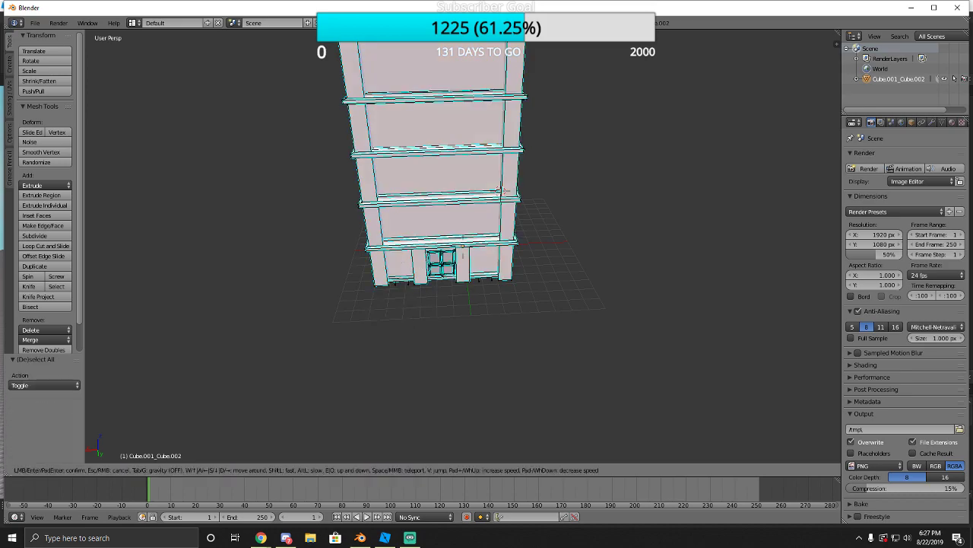
pyautogui.press('w')
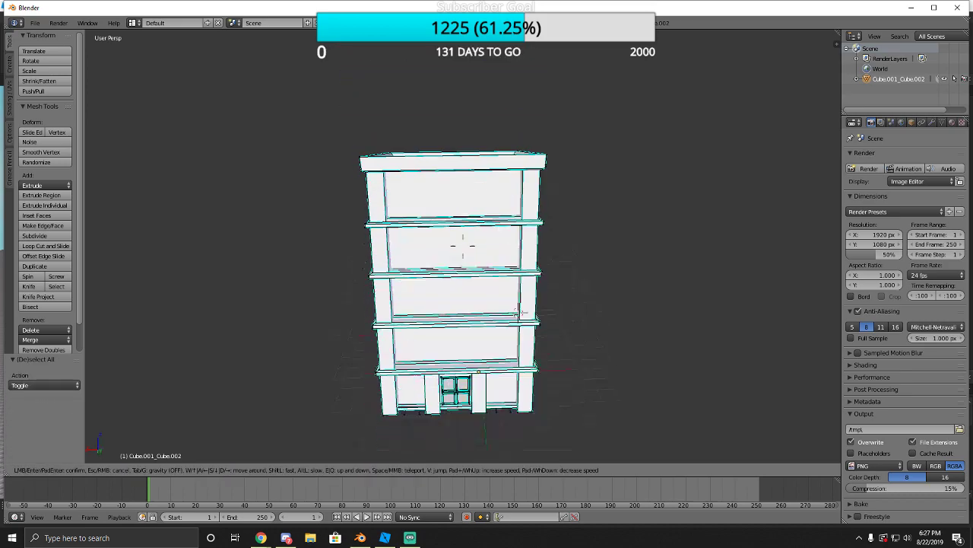
pyautogui.press('Return')
pyautogui.press('a')
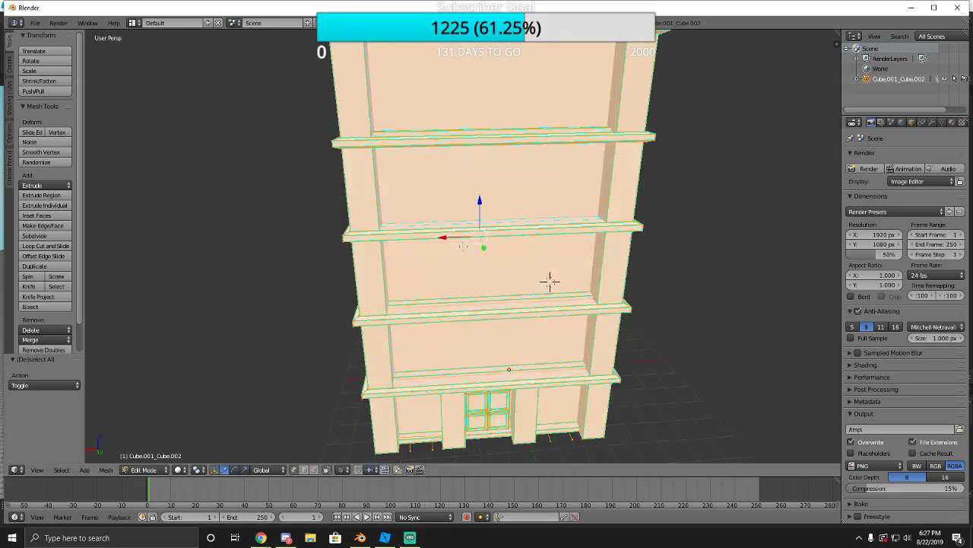
pyautogui.press('a')
pyautogui.press('a')
# Switch to Roblox Studio, reduce the dark building's height and move the light grey building close beside it.
pyautogui.click(410, 538)
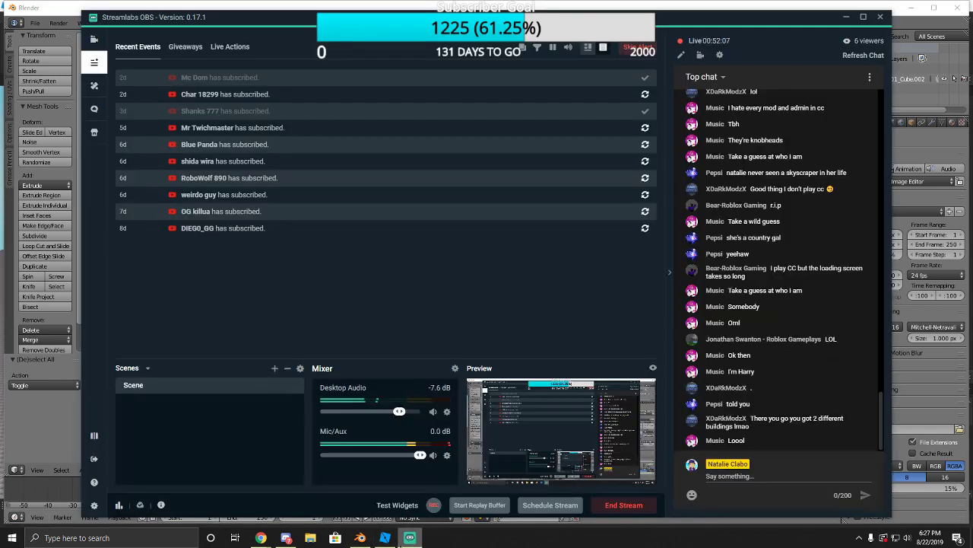
pyautogui.click(385, 538)
pyautogui.moveTo(418, 151); pyautogui.dragTo(417, 208)
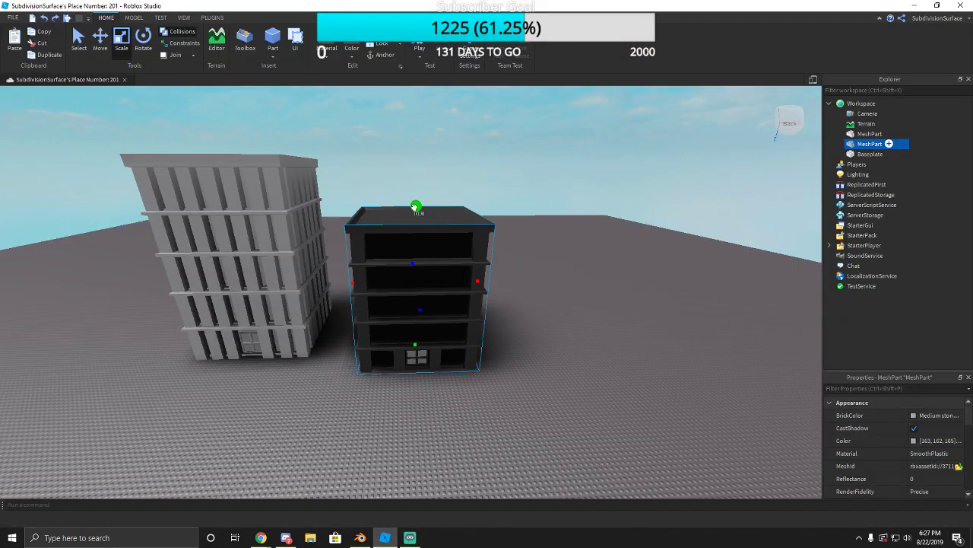
pyautogui.click(365, 223)
pyautogui.press('a')
pyautogui.moveTo(318, 304); pyautogui.dragTo(343, 322)
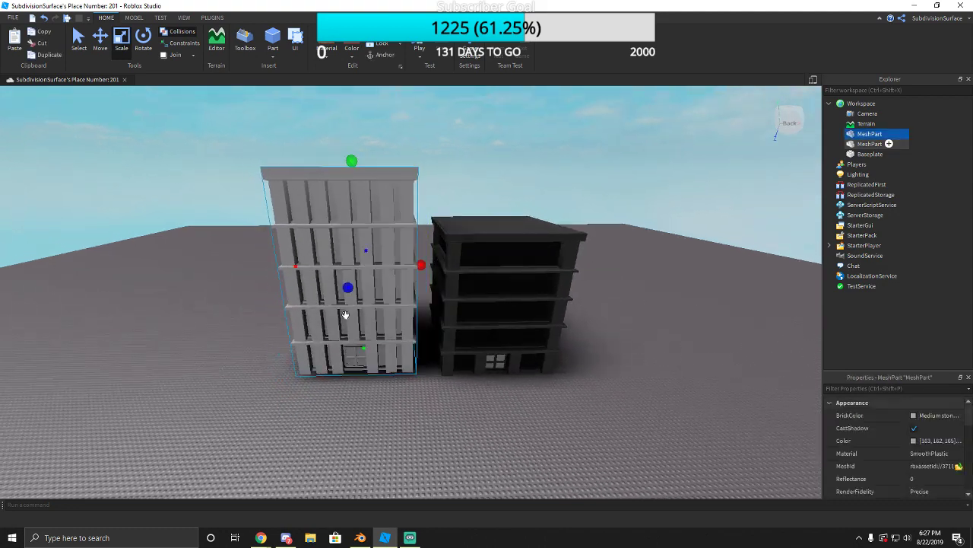
# Duplicate the light grey and dark buildings together and place the copies beside the originals.
pyautogui.keyDown('ctrl'); pyautogui.click(458, 349); pyautogui.keyUp('ctrl')
pyautogui.hotkey('ctrl', 'd')
pyautogui.moveTo(438, 335); pyautogui.dragTo(458, 462)
# Stretch the copied light grey building upward into a tall tower and stand it against the first dark building.
pyautogui.click(465, 318)
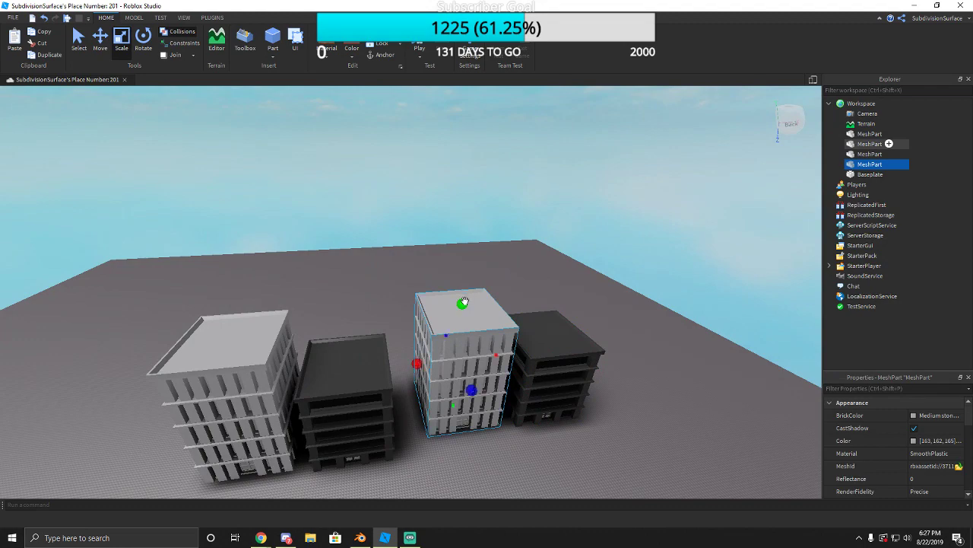
pyautogui.moveTo(461, 304); pyautogui.dragTo(461, 258)
pyautogui.keyDown('shift'); pyautogui.moveTo(476, 349); pyautogui.dragTo(434, 400); pyautogui.keyUp('shift')
pyautogui.moveTo(444, 282); pyautogui.dragTo(444, 233)
pyautogui.click(348, 296)
pyautogui.scroll(5, 357, 320)
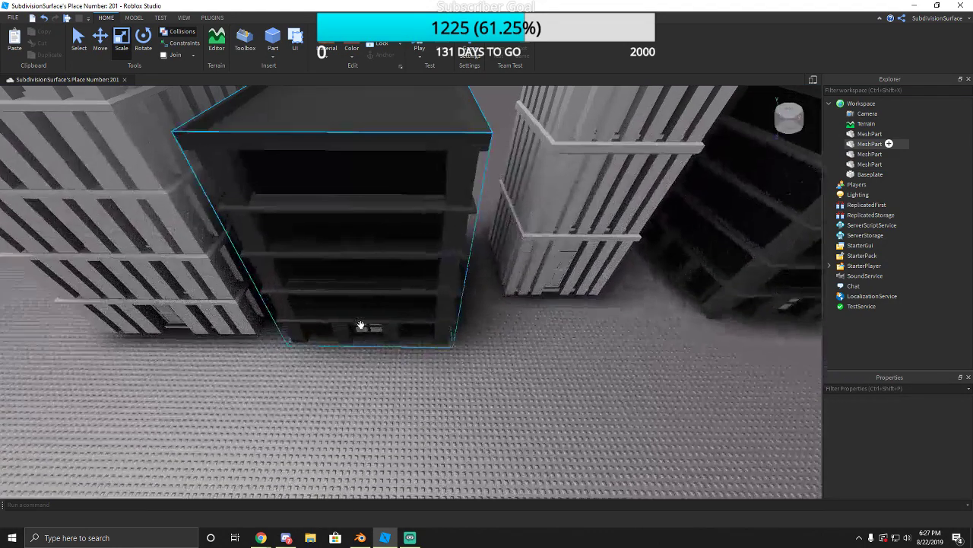
pyautogui.moveTo(360, 326); pyautogui.dragTo(360, 325, button='right')
pyautogui.scroll(-6, 360, 325)
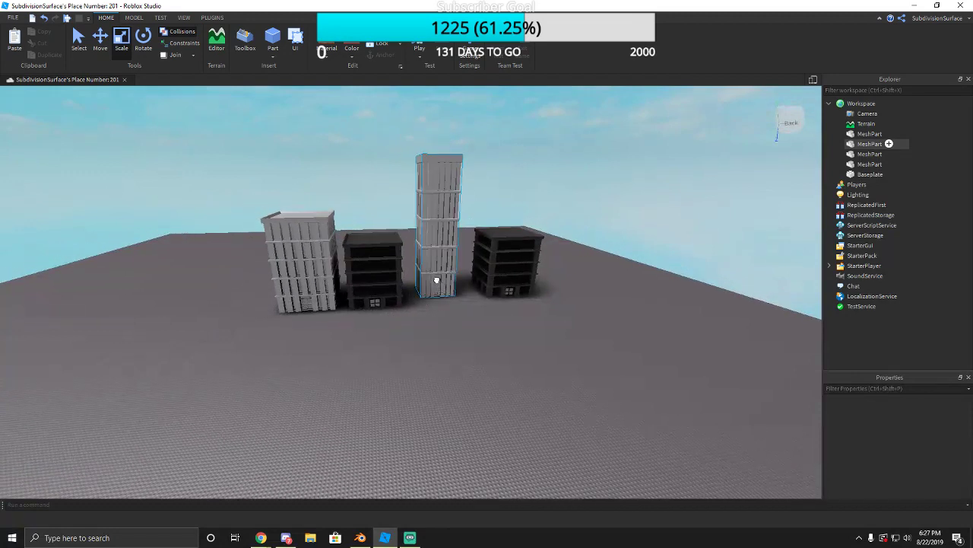
pyautogui.moveTo(436, 280); pyautogui.dragTo(431, 257)
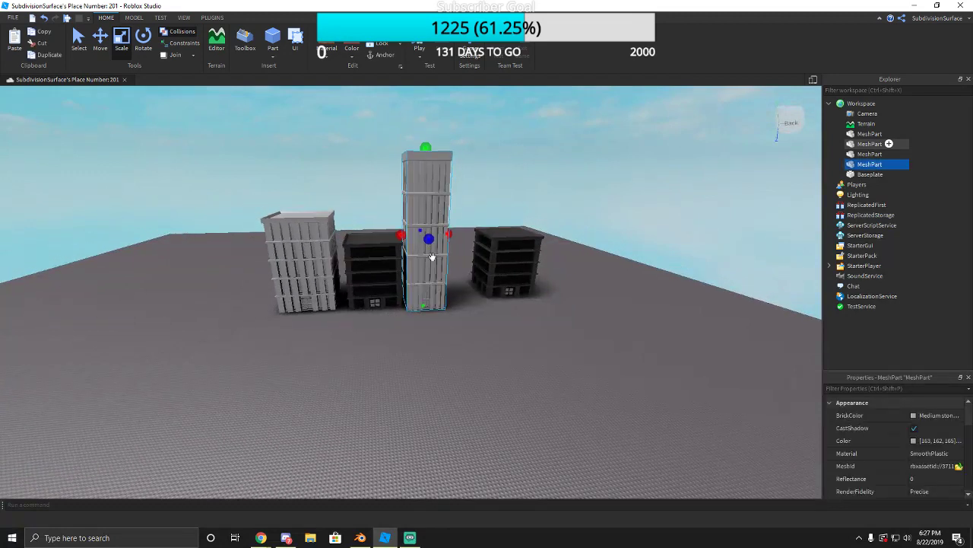
# Recolour the tower dark grey, then move the copied dark building against it and apply a dark colour to that too.
pyautogui.click(348, 55)
pyautogui.click(374, 233)
pyautogui.scroll(1, 426, 251)
pyautogui.click(469, 280)
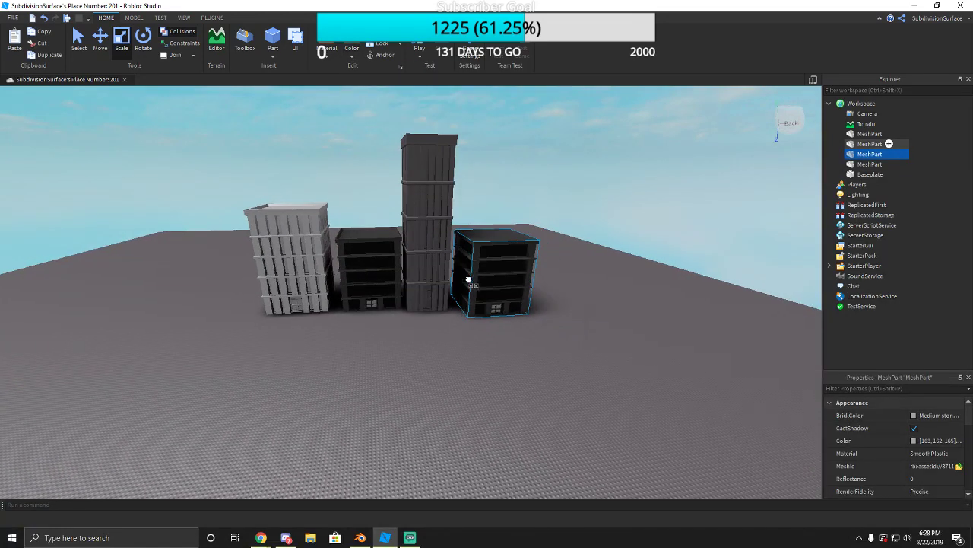
pyautogui.click(351, 53)
pyautogui.click(470, 233)
# Pick a colour for the light grey building at the row's end and move it into line with the row.
pyautogui.click(275, 265)
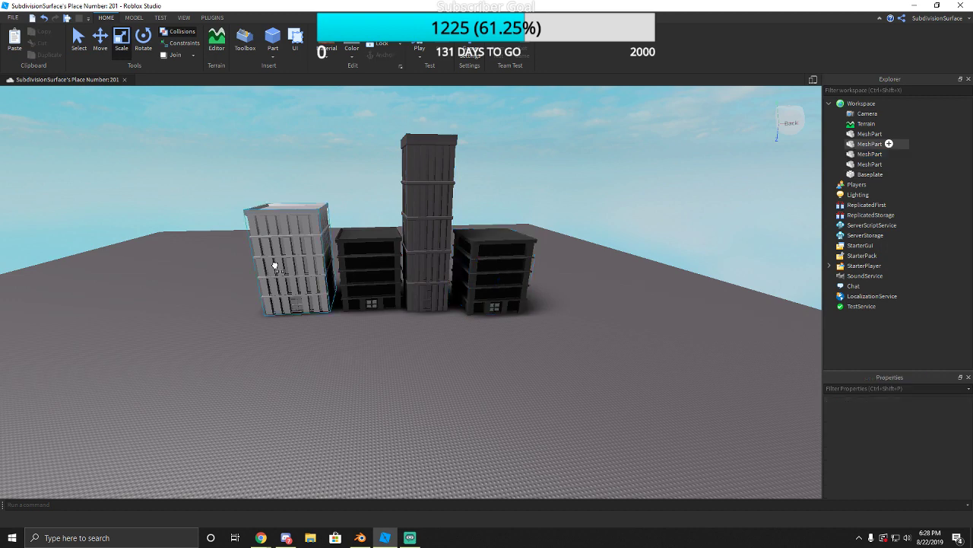
pyautogui.click(275, 266)
pyautogui.click(350, 52)
pyautogui.click(384, 236)
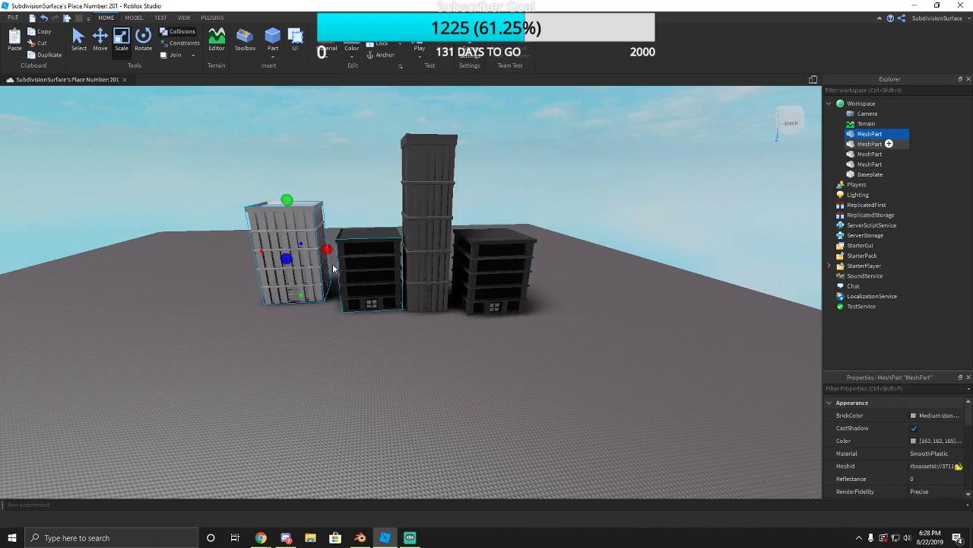
pyautogui.scroll(-1, 293, 287)
pyautogui.moveTo(293, 288)
pyautogui.mouseDown()
pyautogui.moveTo(259, 304)
pyautogui.moveTo(293, 298)
pyautogui.mouseUp()
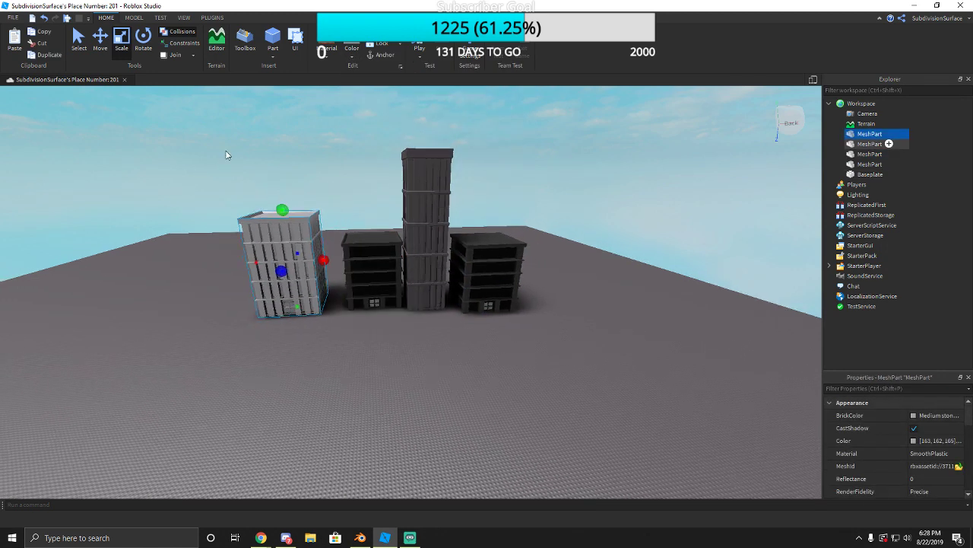
# Duplicate the row of four buildings and place the copy opposite the original to form a street.
pyautogui.moveTo(226, 152); pyautogui.dragTo(521, 366)
pyautogui.hotkey('ctrl', 'd')
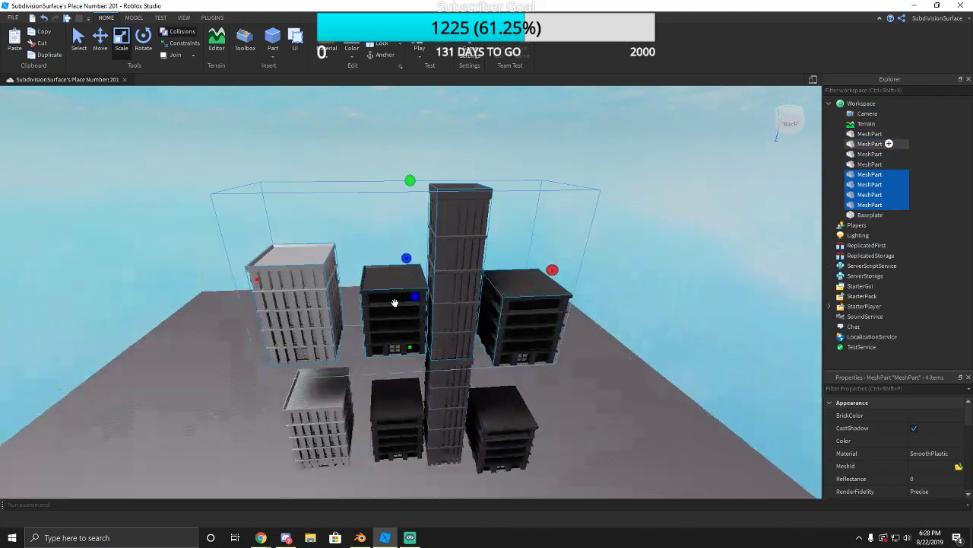
pyautogui.moveTo(393, 302); pyautogui.dragTo(333, 348)
pyautogui.moveTo(333, 348); pyautogui.dragTo(370, 230, button='right')
pyautogui.click(375, 245)
pyautogui.scroll(4, 375, 246)
pyautogui.scroll(-5, 370, 232)
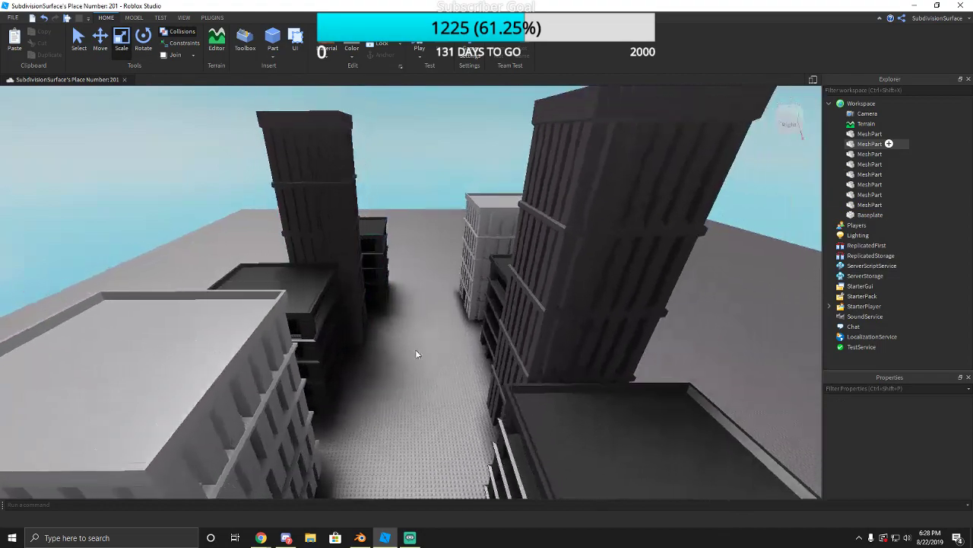
pyautogui.scroll(5, 416, 350)
pyautogui.moveTo(415, 350); pyautogui.dragTo(413, 357, button='right')
pyautogui.scroll(-3, 413, 358)
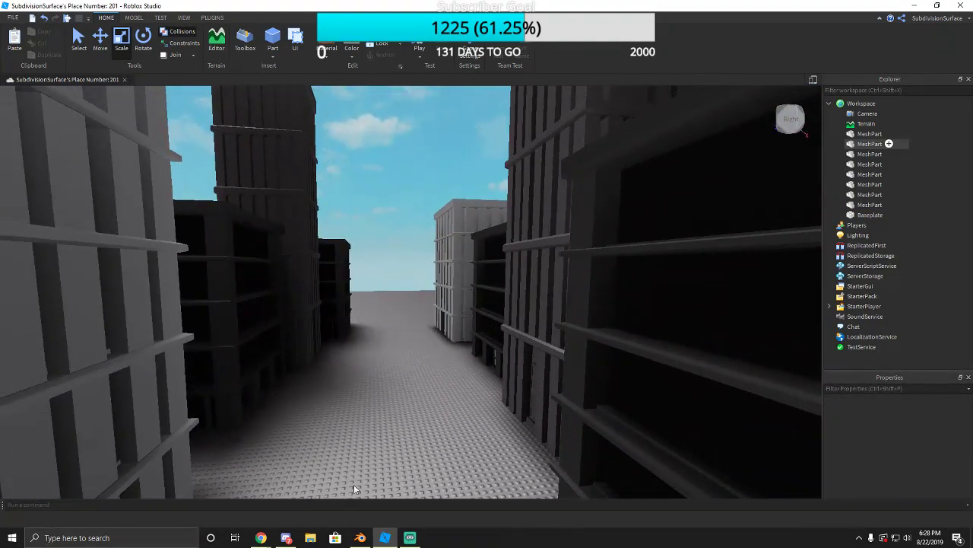
# Switch to Chrome and browse the "office building doors" image results for reference.
pyautogui.click(361, 538)
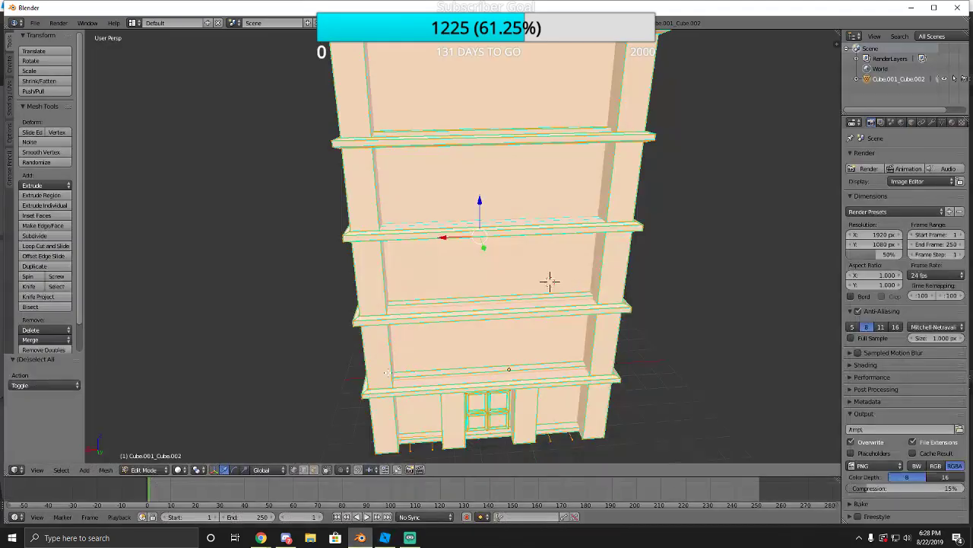
pyautogui.moveTo(261, 538)
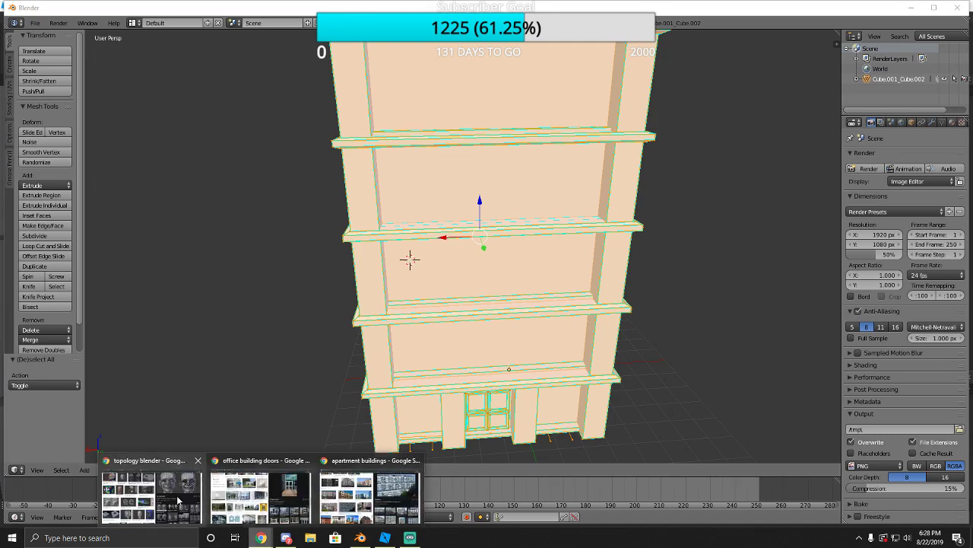
pyautogui.click(261, 496)
pyautogui.scroll(3, 308, 458)
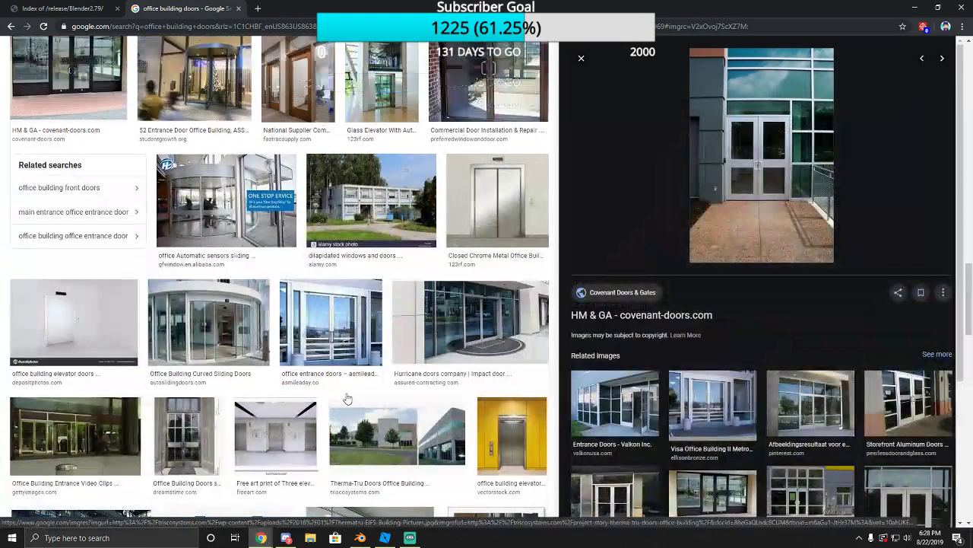
pyautogui.scroll(5, 454, 232)
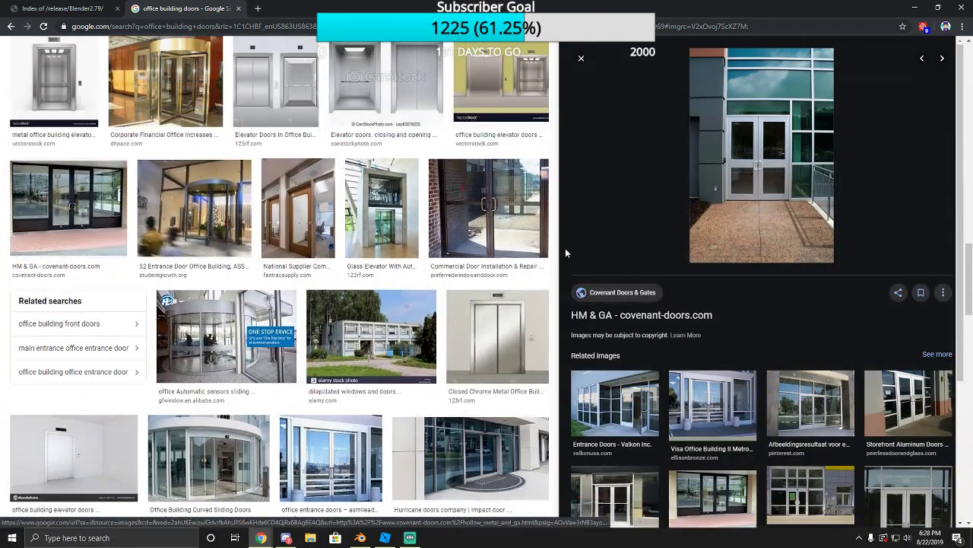
pyautogui.scroll(3, 454, 232)
# Restore the four recently closed browser tabs and play the NCS music playlist on YouTube, skipping the ad.
pyautogui.click(963, 26)
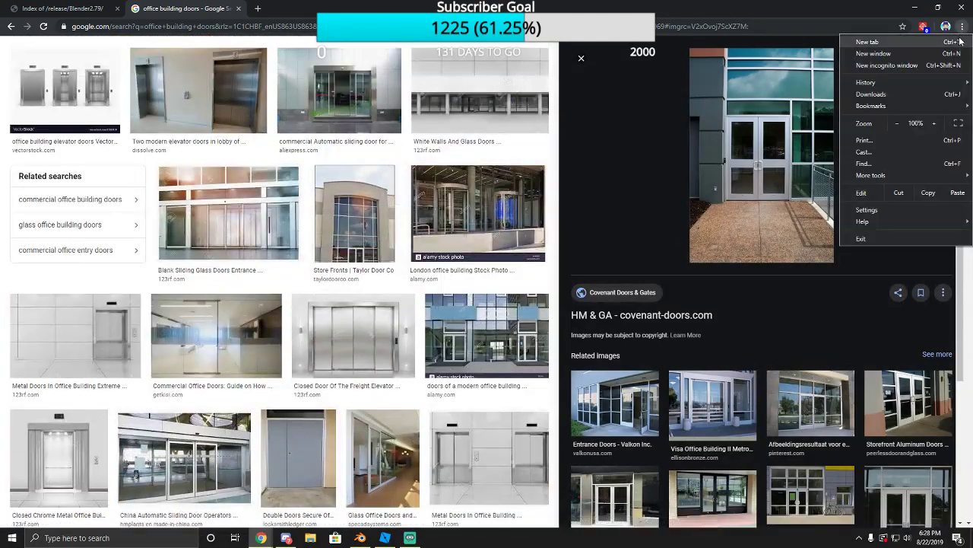
pyautogui.moveTo(927, 85)
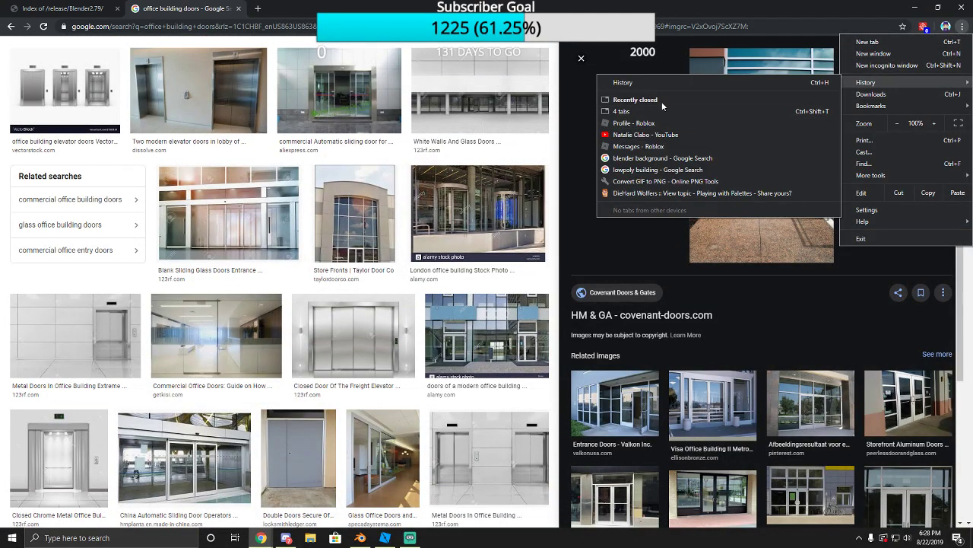
pyautogui.click(624, 111)
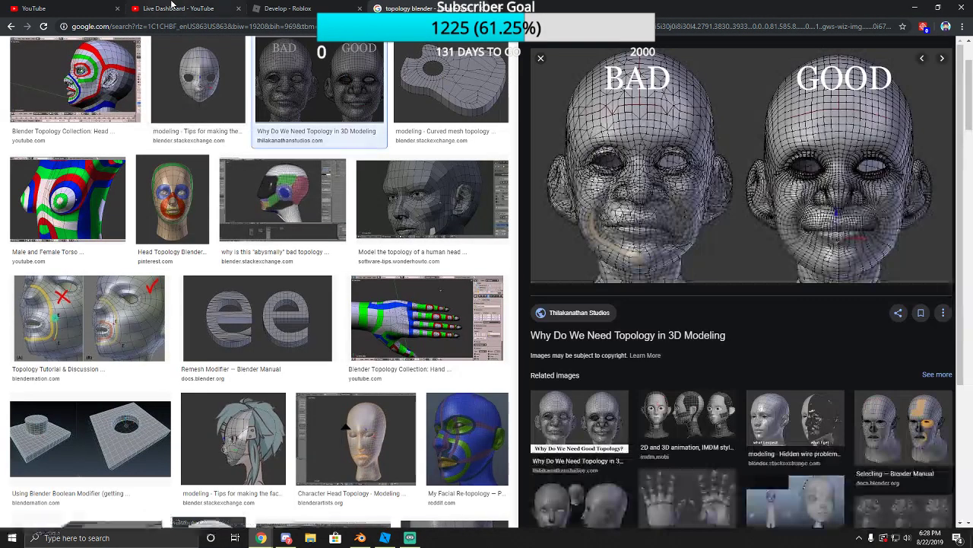
pyautogui.click(173, 6)
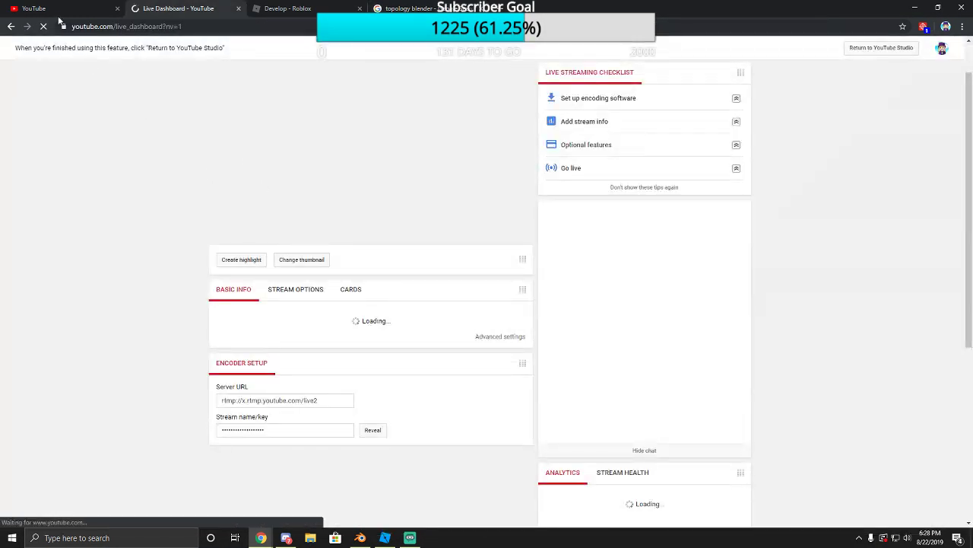
pyautogui.click(57, 9)
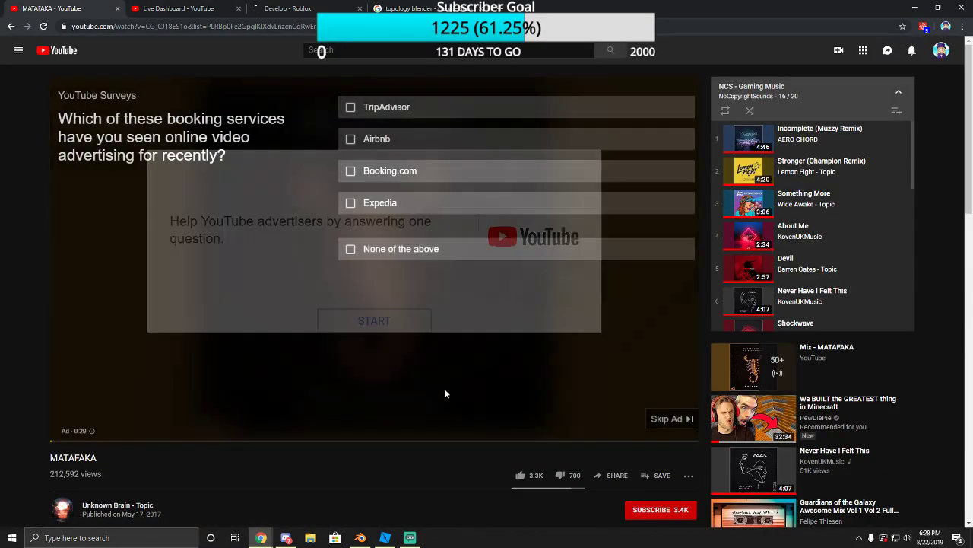
pyautogui.click(660, 419)
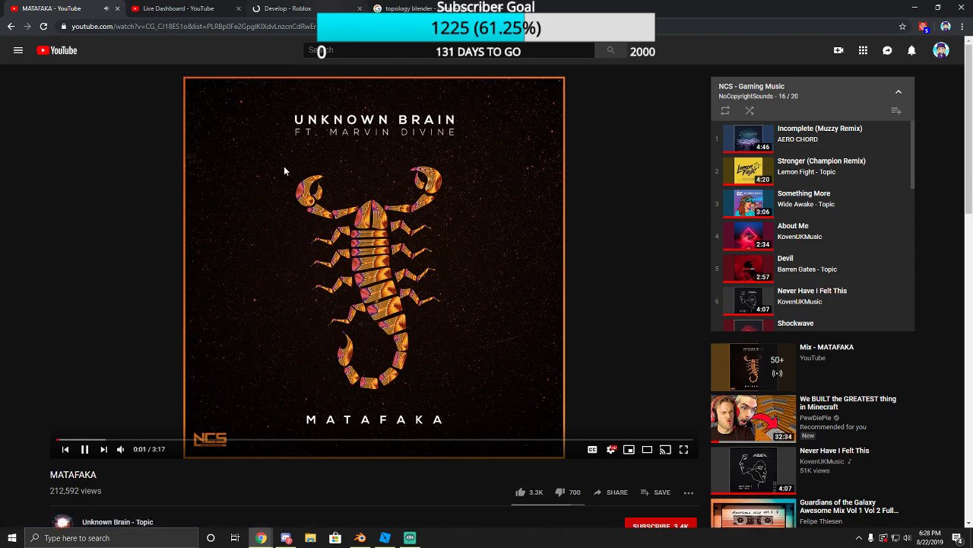
# Look at the "topology blender" images and browse the "apartment buildings" image results for design references.
pyautogui.click(407, 8)
pyautogui.scroll(2, 419, 224)
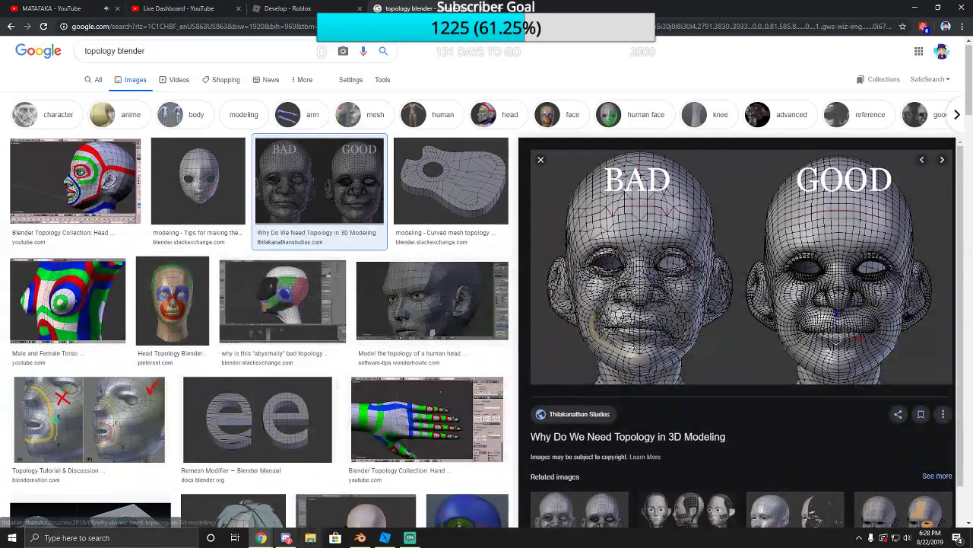
pyautogui.moveTo(261, 538)
pyautogui.click(261, 498)
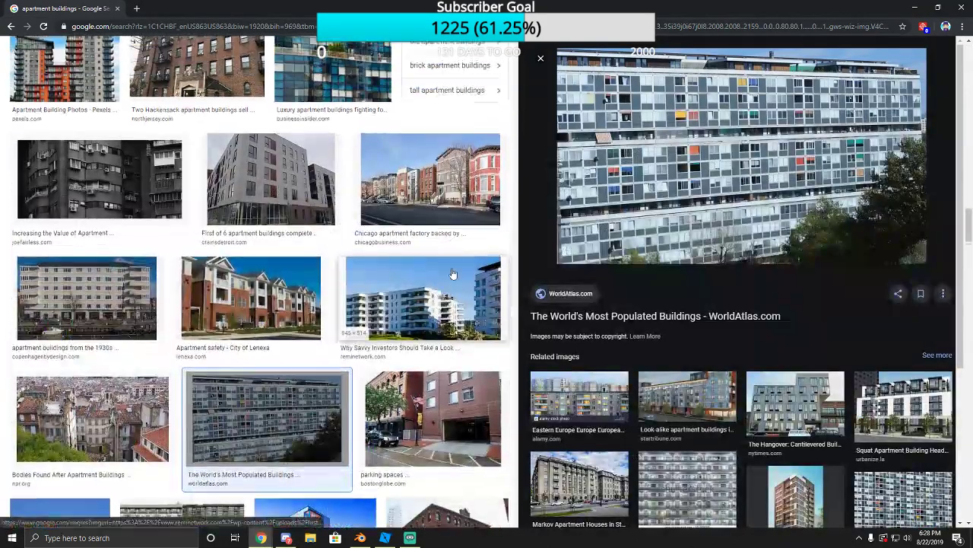
pyautogui.scroll(-10, 452, 273)
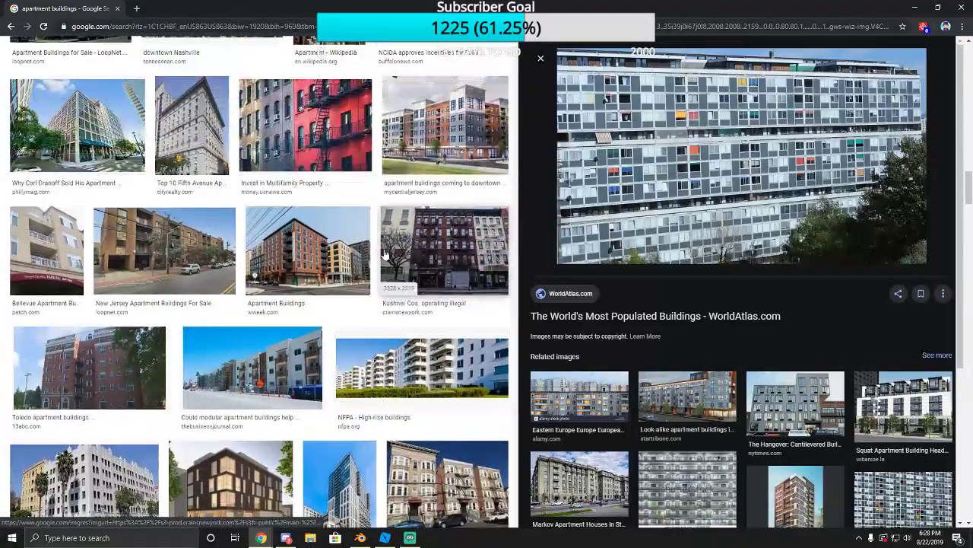
pyautogui.scroll(-15, 386, 255)
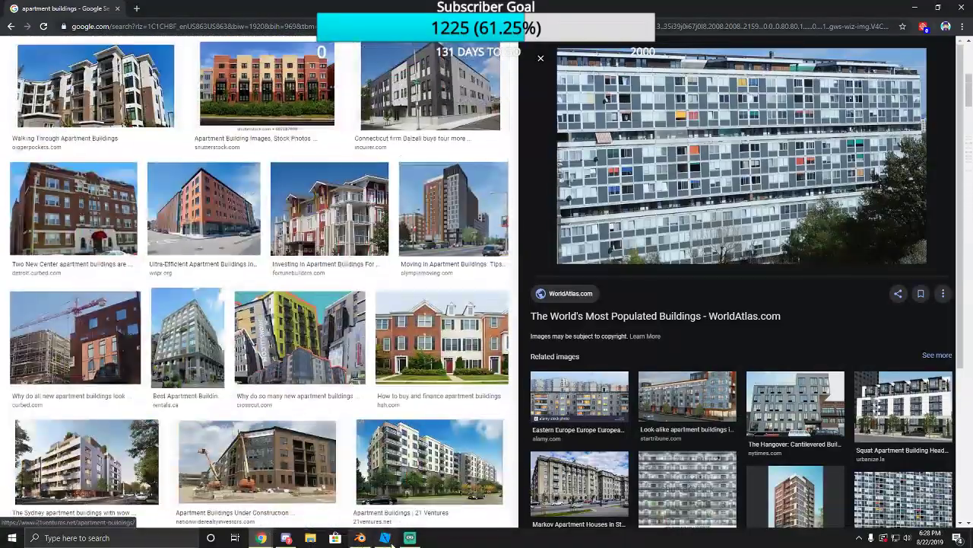
# Switch to Blender, split the 3D viewport into two side-by-side views and set the new one to textured shading.
pyautogui.click(386, 537)
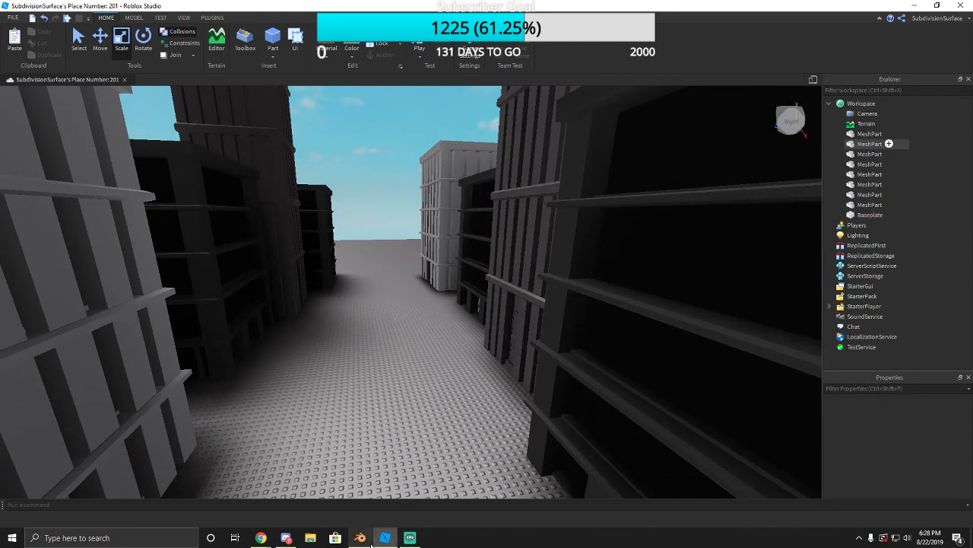
pyautogui.click(360, 538)
pyautogui.scroll(-5, 379, 332)
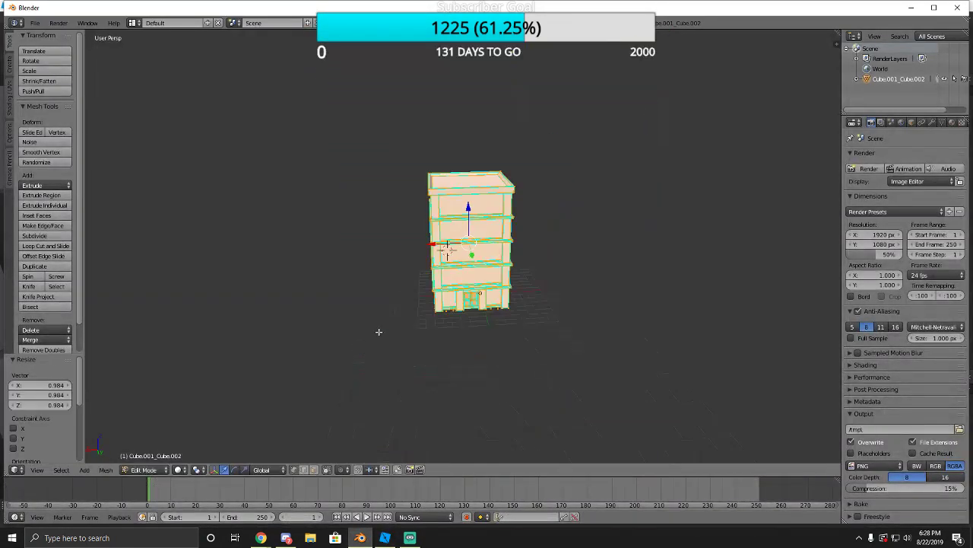
pyautogui.scroll(6, 379, 332)
pyautogui.scroll(-3, 315, 415)
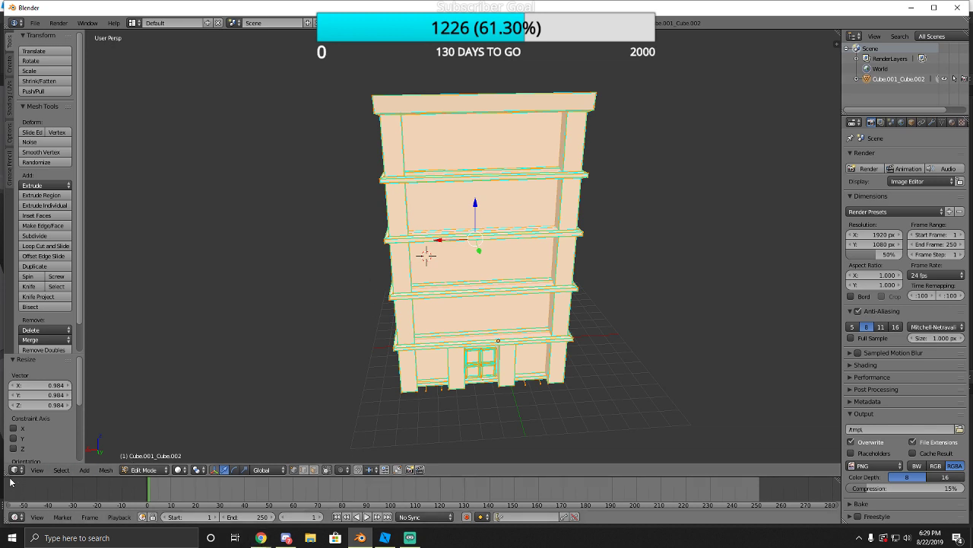
pyautogui.moveTo(12, 473); pyautogui.dragTo(207, 471)
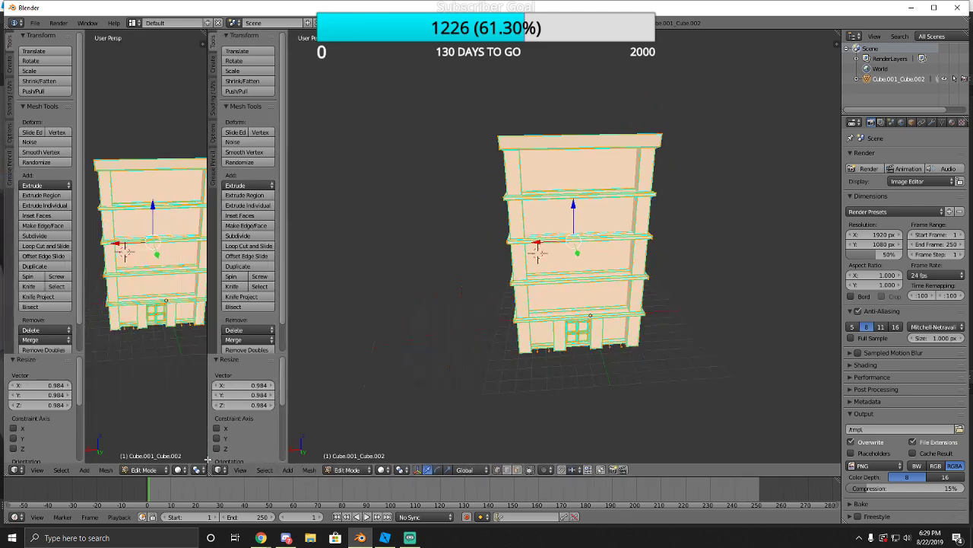
pyautogui.click(381, 470)
pyautogui.click(410, 411)
pyautogui.scroll(3, 502, 326)
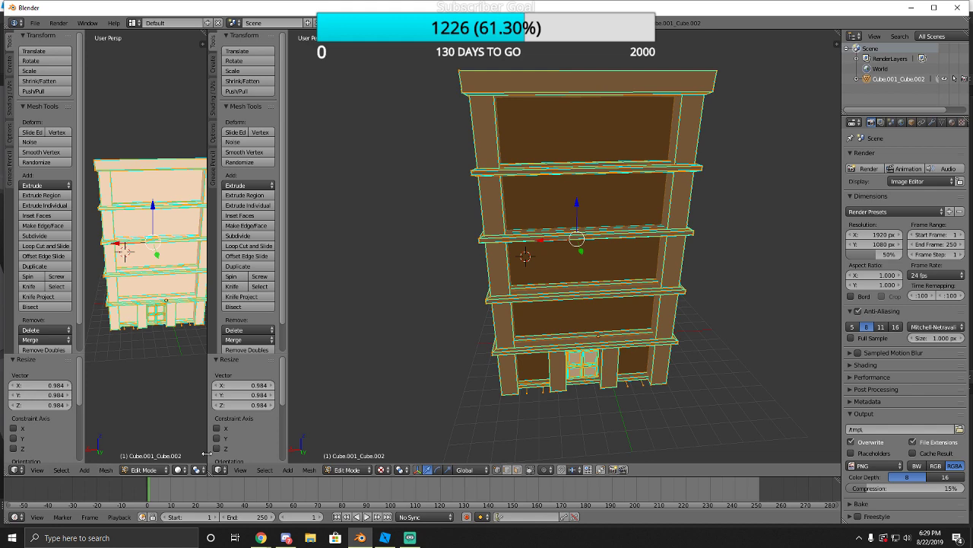
# Widen the narrow 3D view and turn it into a UV/Image Editor showing the colour palette.
pyautogui.moveTo(206, 454); pyautogui.dragTo(287, 454)
pyautogui.click(16, 470)
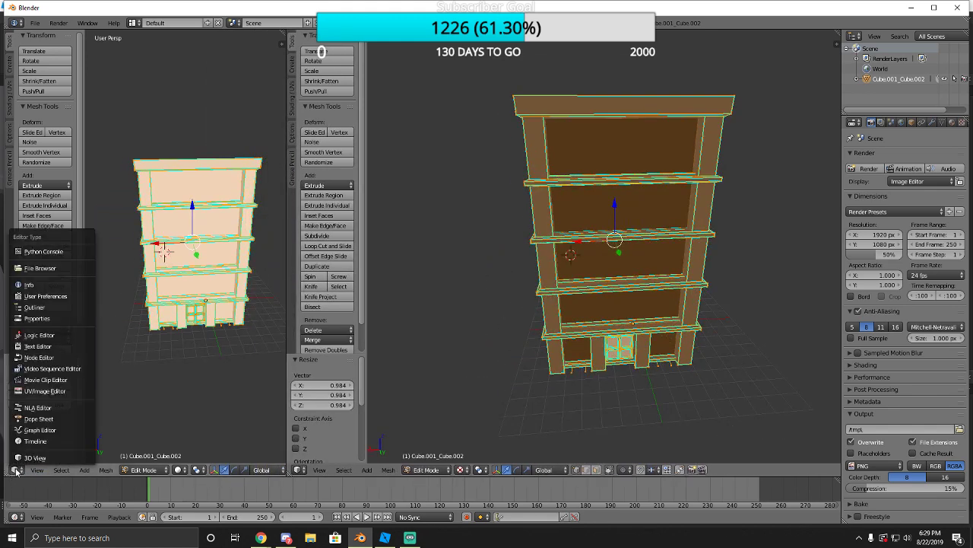
pyautogui.click(33, 391)
pyautogui.scroll(2, 137, 294)
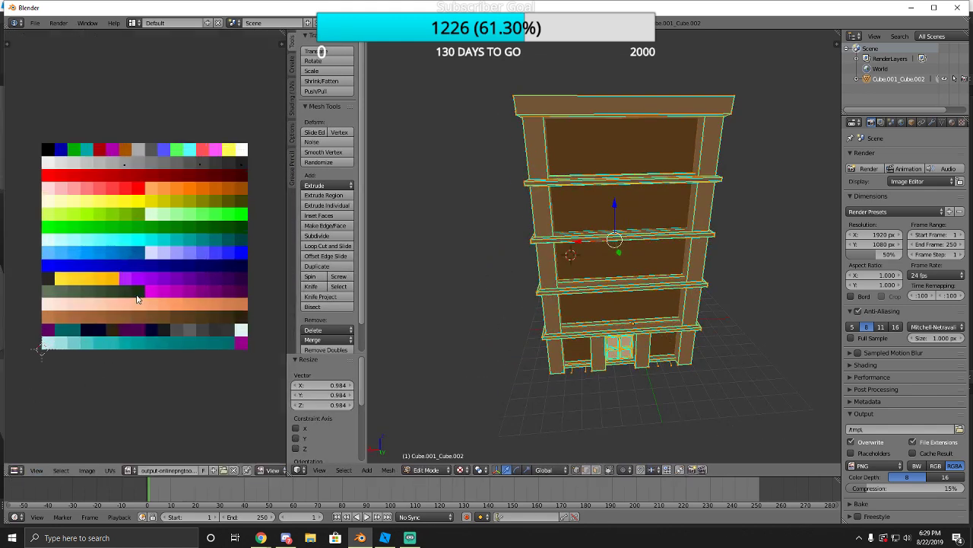
pyautogui.moveTo(137, 293); pyautogui.dragTo(137, 312, button='middle')
# Select the whole mesh and move the UV points on the darkest grey swatch to a lighter dark-grey swatch.
pyautogui.press('a')
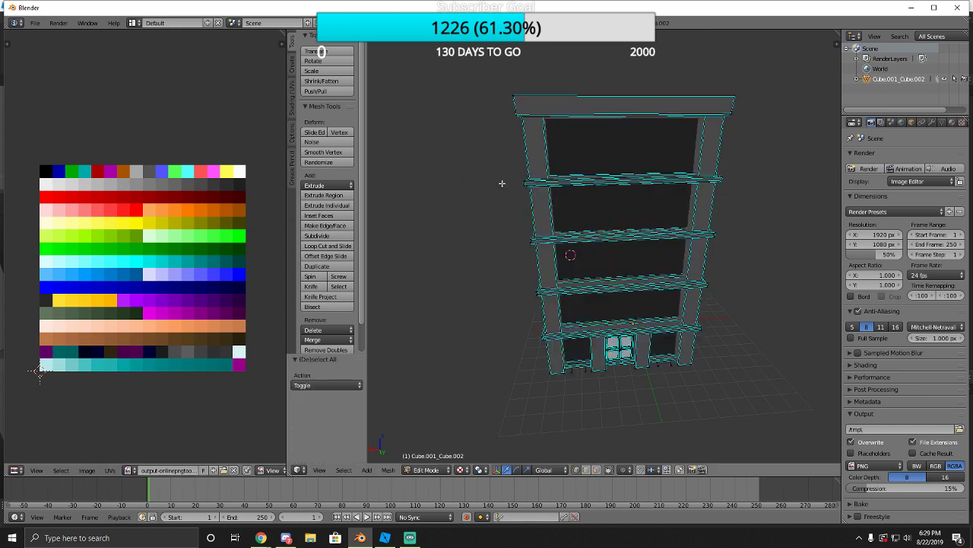
pyautogui.press('a')
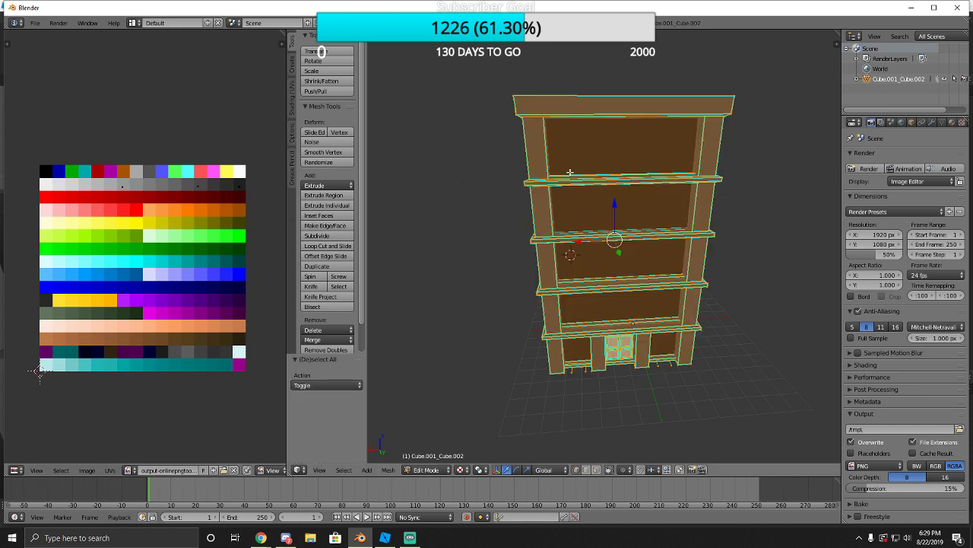
pyautogui.scroll(1, 213, 219)
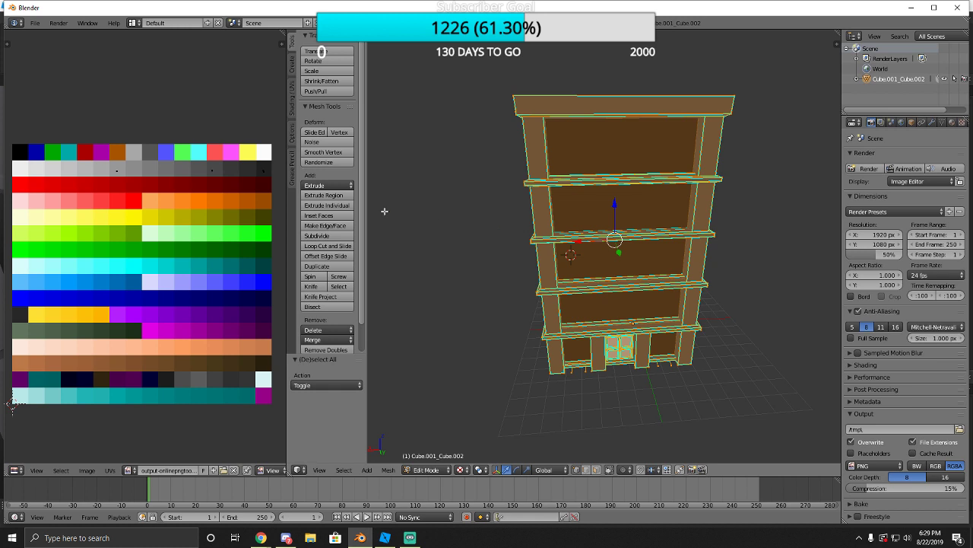
pyautogui.scroll(1, 224, 184)
pyautogui.moveTo(223, 183); pyautogui.dragTo(175, 200, button='middle')
pyautogui.press('a')
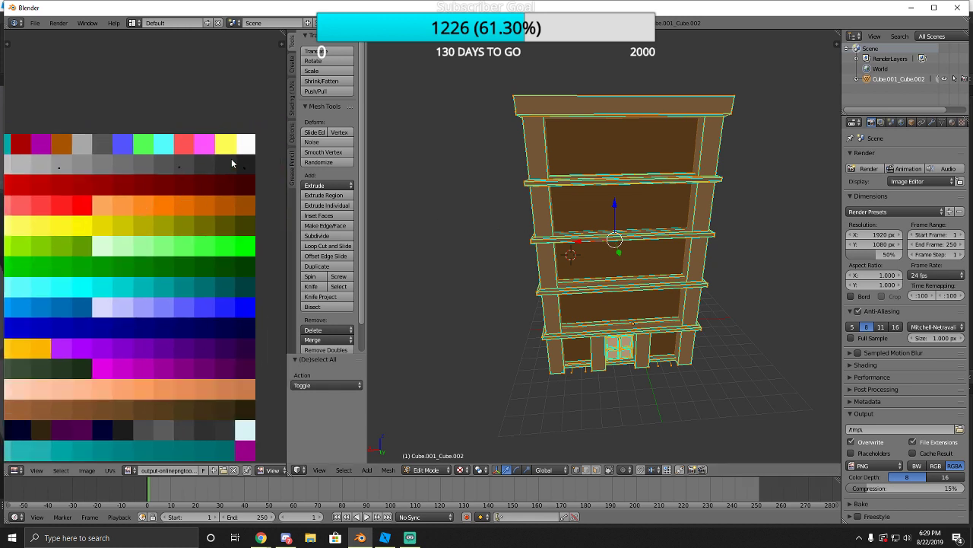
pyautogui.press('b')
pyautogui.moveTo(232, 158); pyautogui.dragTo(257, 192)
pyautogui.moveTo(254, 187); pyautogui.dragTo(254, 211, button='middle')
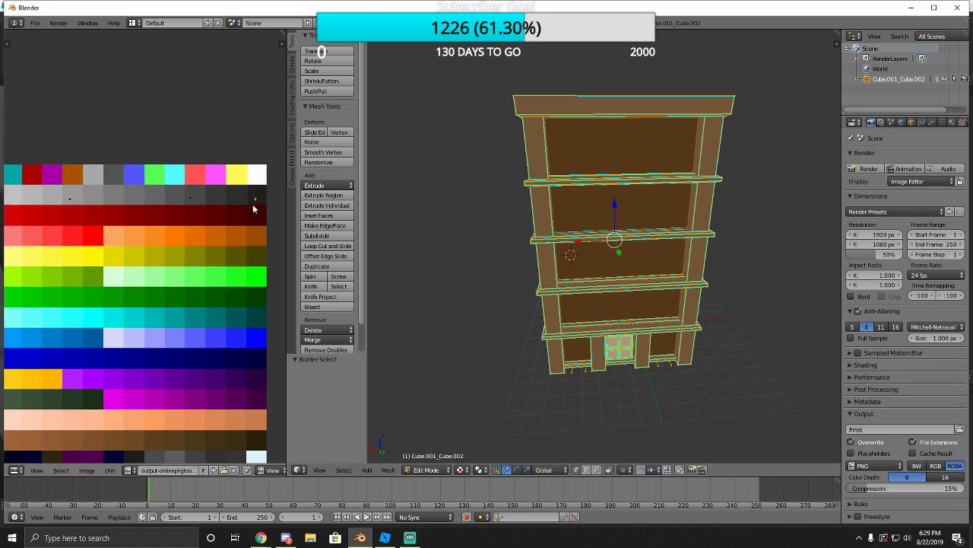
pyautogui.press('g')
pyautogui.click(193, 196)
pyautogui.click(184, 210)
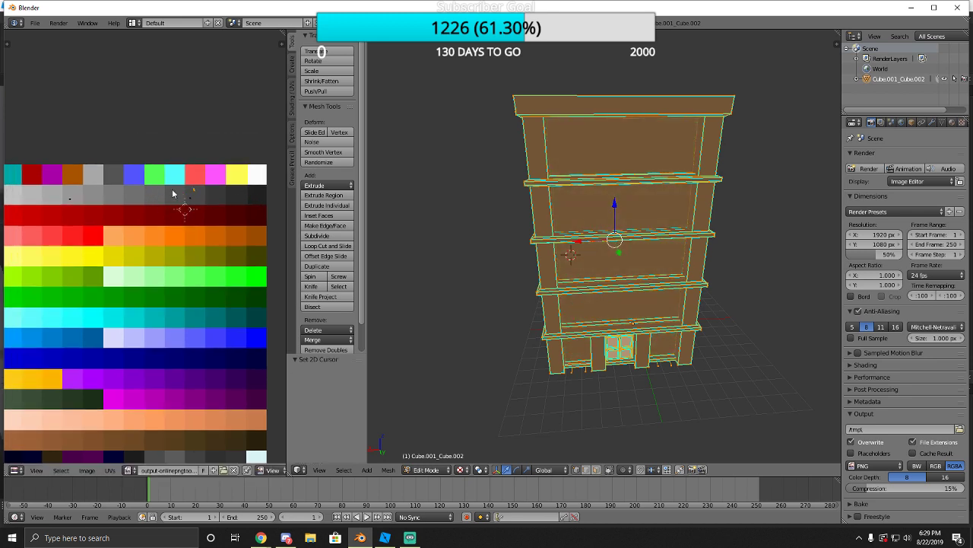
# Move the UV points of the building's frame to a darker grey swatch and deselect everything.
pyautogui.press('b')
pyautogui.moveTo(204, 215); pyautogui.dragTo(203, 215)
pyautogui.press('a')
# Examine the recoloured facade from several angles in Object Mode.
pyautogui.moveTo(534, 332); pyautogui.dragTo(600, 361, button='middle')
pyautogui.hotkey('shift', 'g')
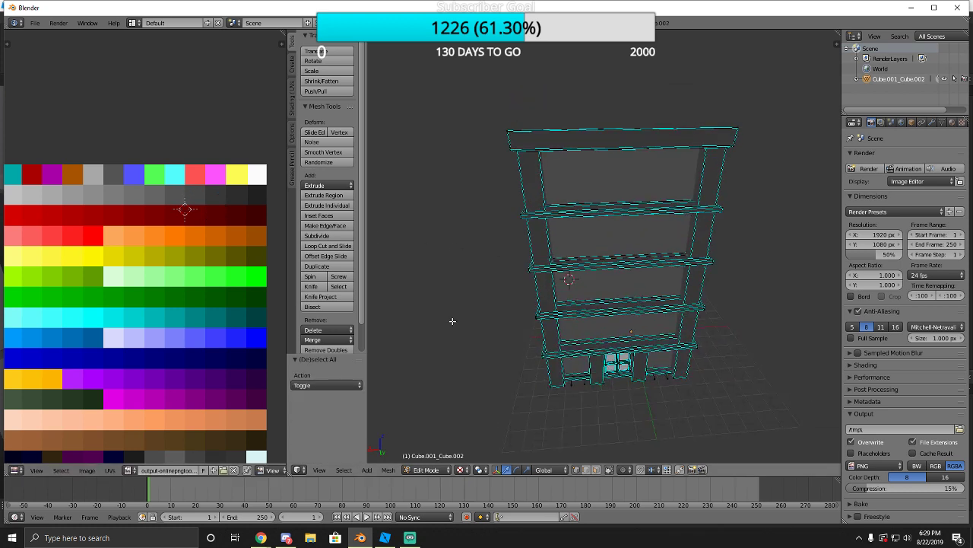
pyautogui.hotkey('shift', 'f')
pyautogui.press('w')
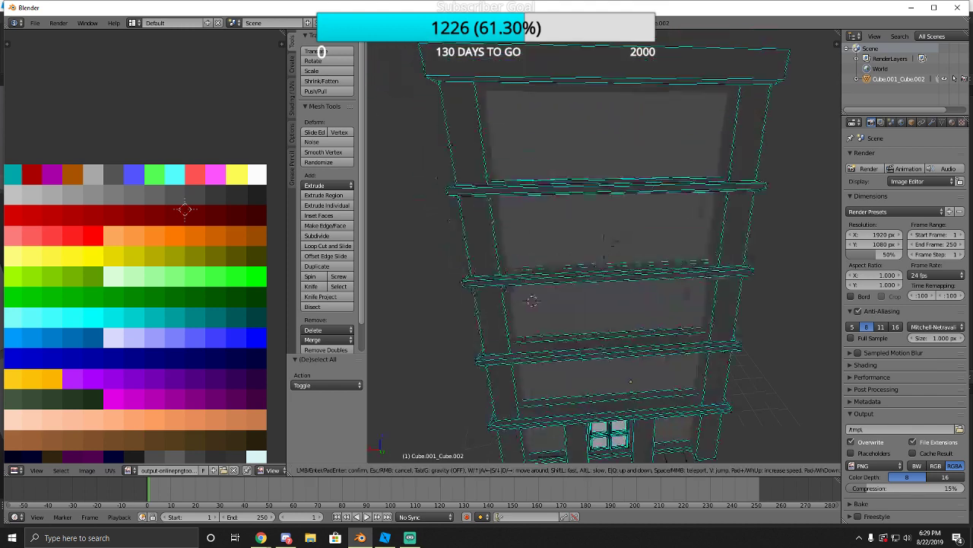
pyautogui.press('s')
pyautogui.click(477, 323)
pyautogui.press('Tab')
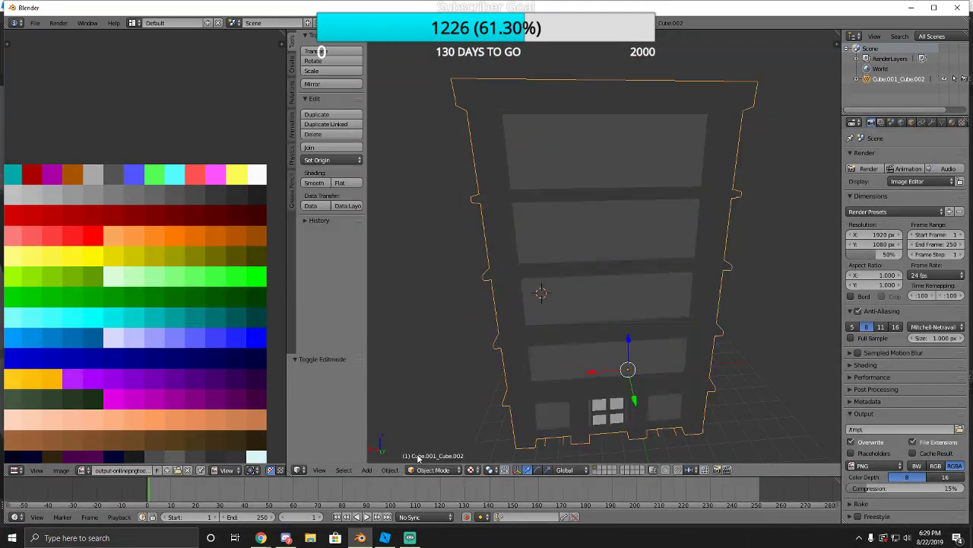
pyautogui.hotkey('shift', 'f')
pyautogui.press('w')
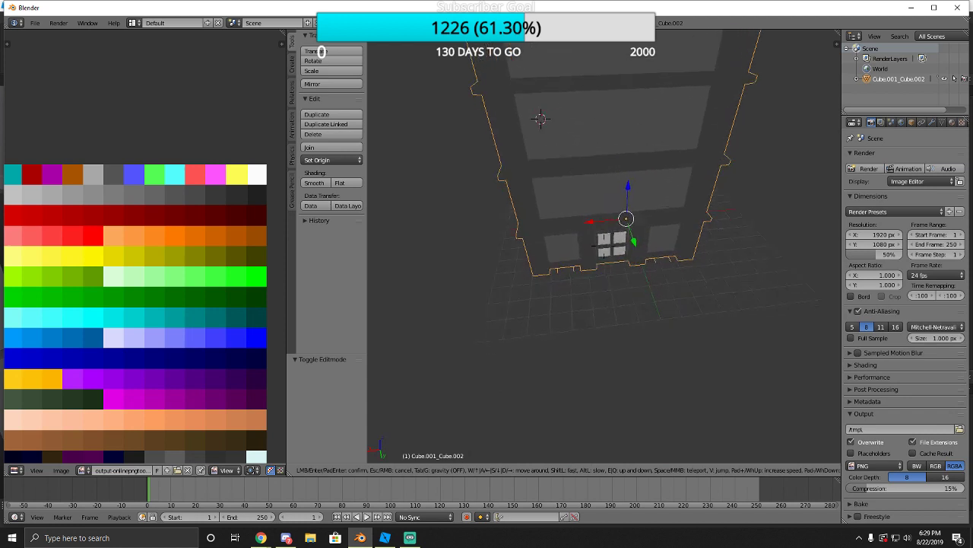
pyautogui.press('s')
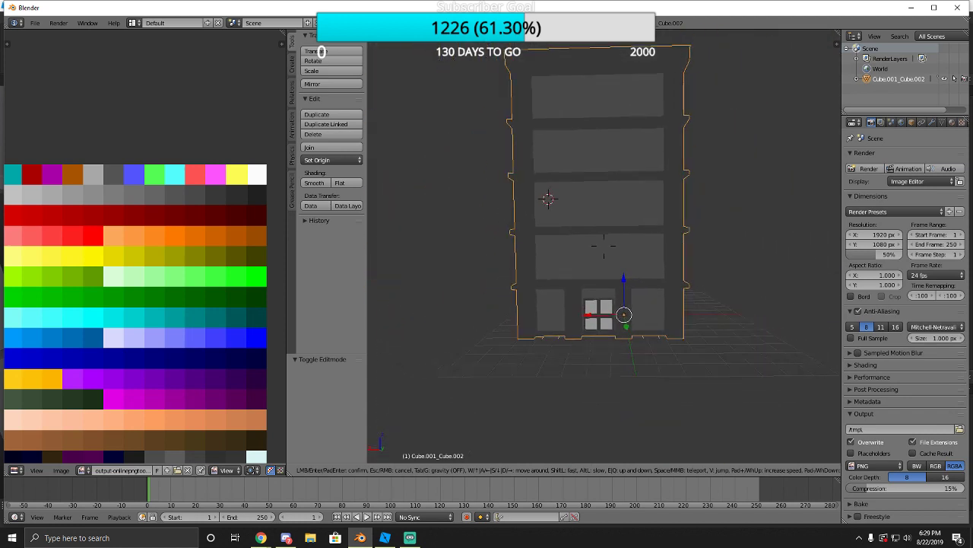
pyautogui.click(606, 250)
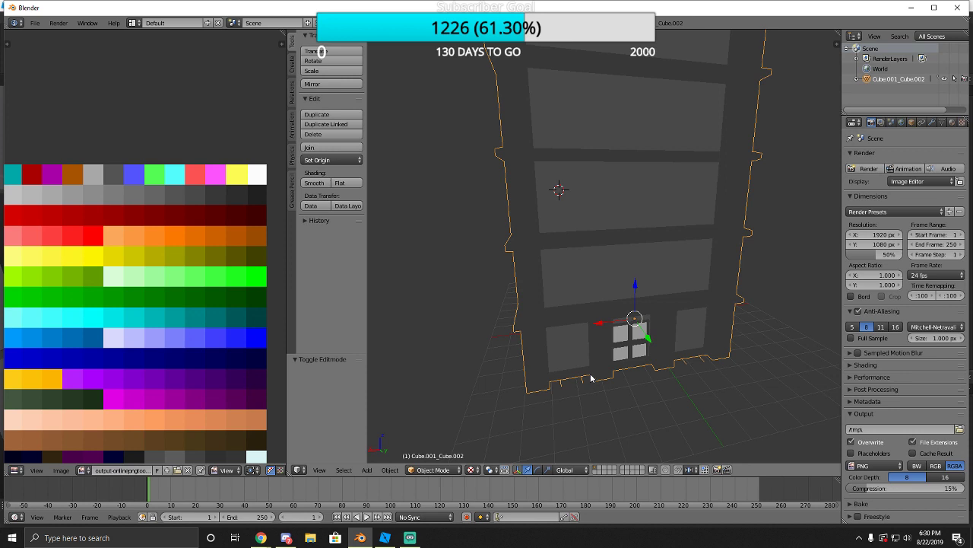
# Return to Edit Mode with the whole mesh selected and move both dark-grey UV groups together to slightly lighter grey swatches.
pyautogui.scroll(-2, 593, 373)
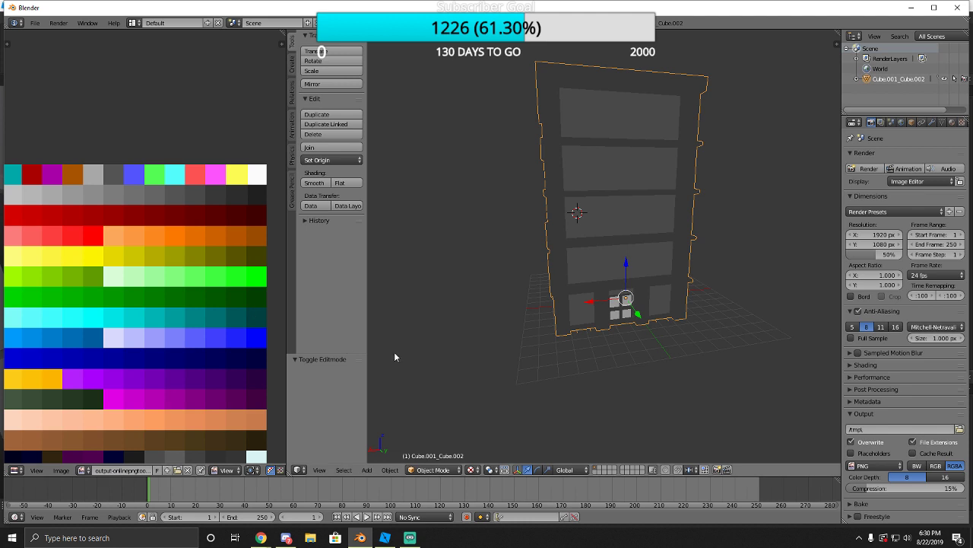
pyautogui.press('a')
pyautogui.press('a')
pyautogui.press('Tab')
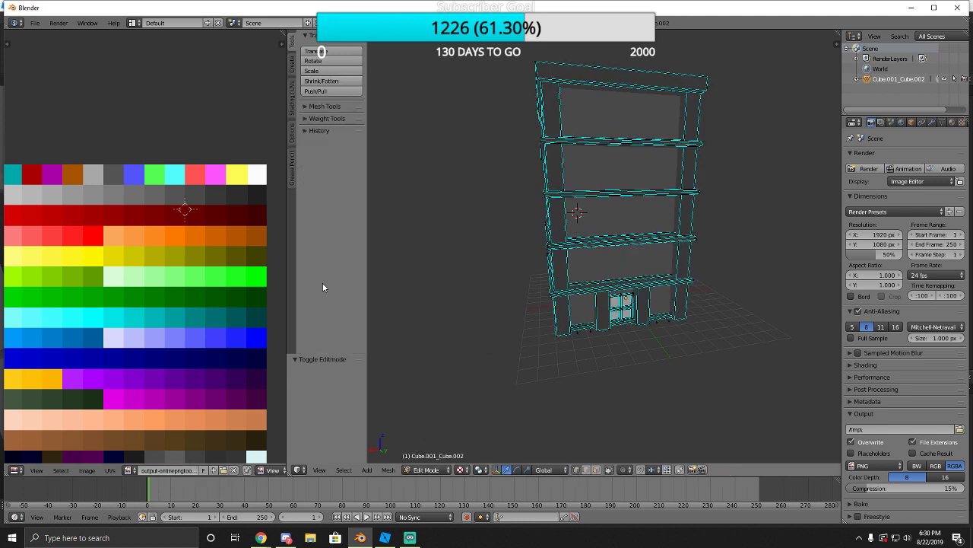
pyautogui.press('a')
pyautogui.moveTo(193, 214); pyautogui.dragTo(194, 227, button='middle')
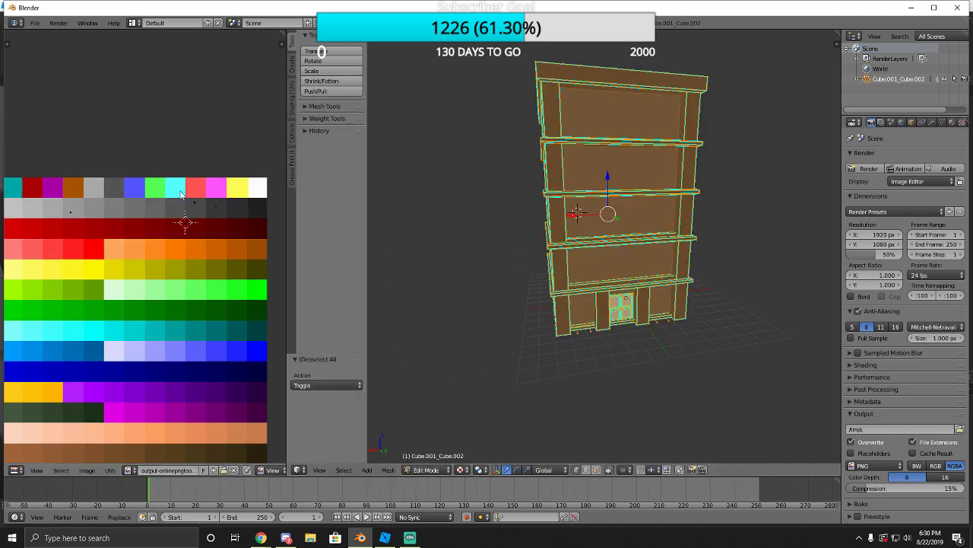
pyautogui.moveTo(184, 189); pyautogui.dragTo(228, 238)
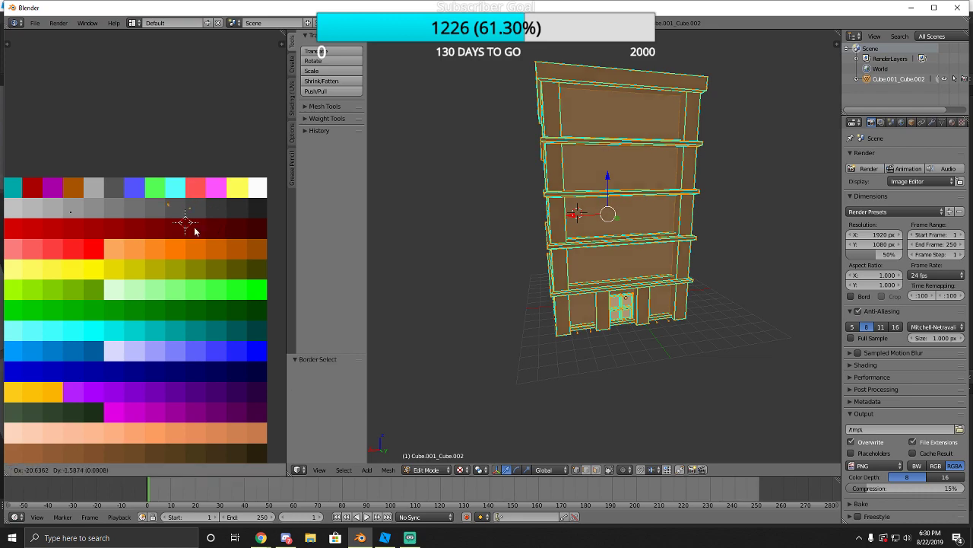
pyautogui.press('a')
pyautogui.hotkey('shift', 'f')
pyautogui.press('w')
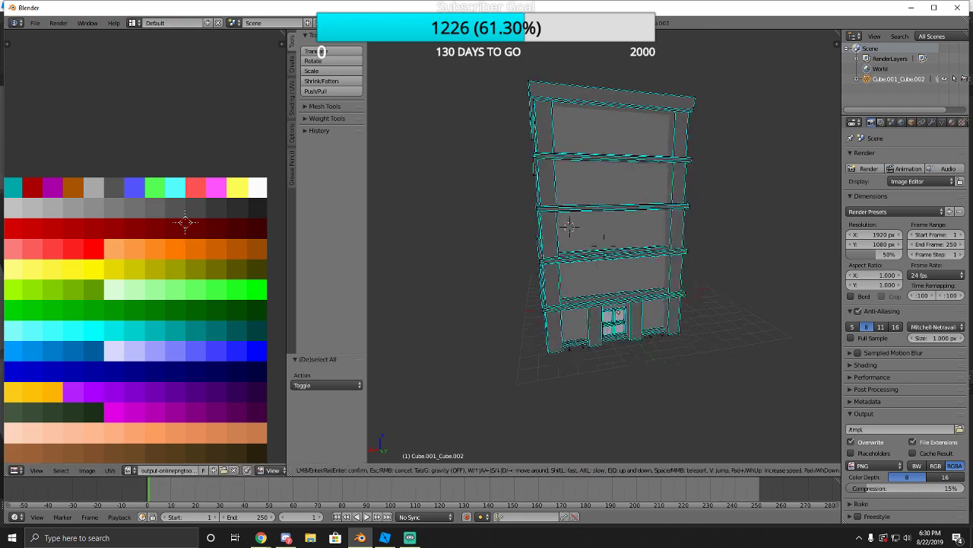
pyautogui.press('Escape')
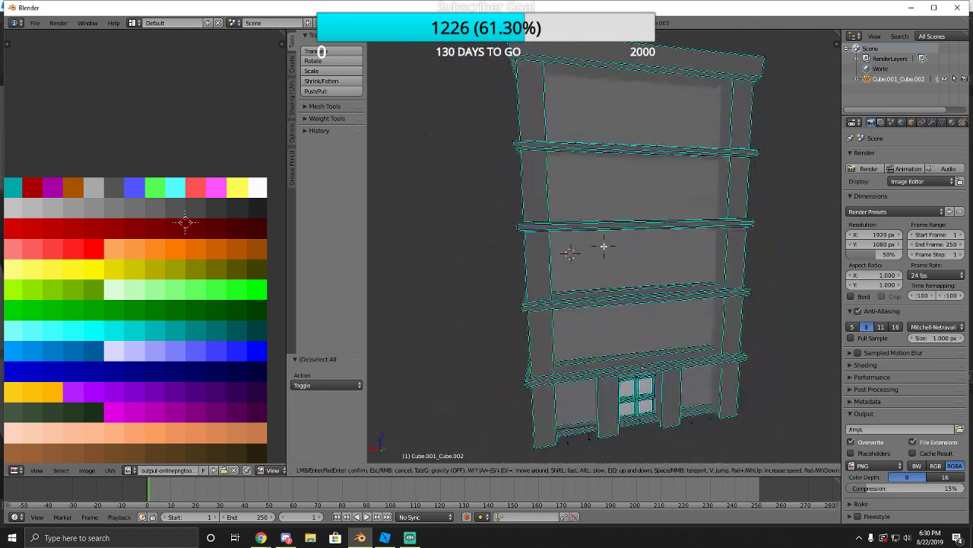
# Return to Object Mode and export the building as the Wavefront file untitled.obj in the Downloads folder.
pyautogui.press('a')
pyautogui.click(425, 469)
pyautogui.click(428, 458)
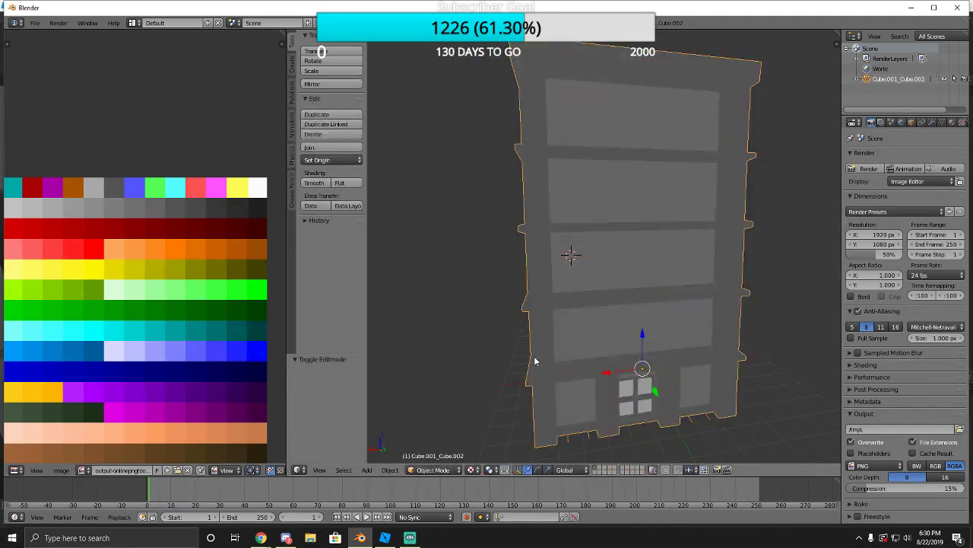
pyautogui.press('a')
pyautogui.press('a')
pyautogui.click(35, 22)
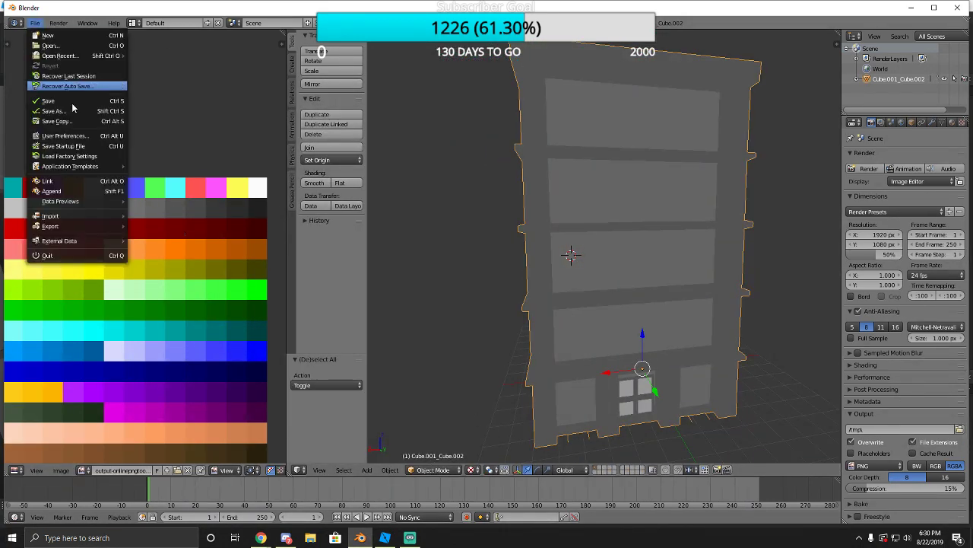
pyautogui.moveTo(89, 233)
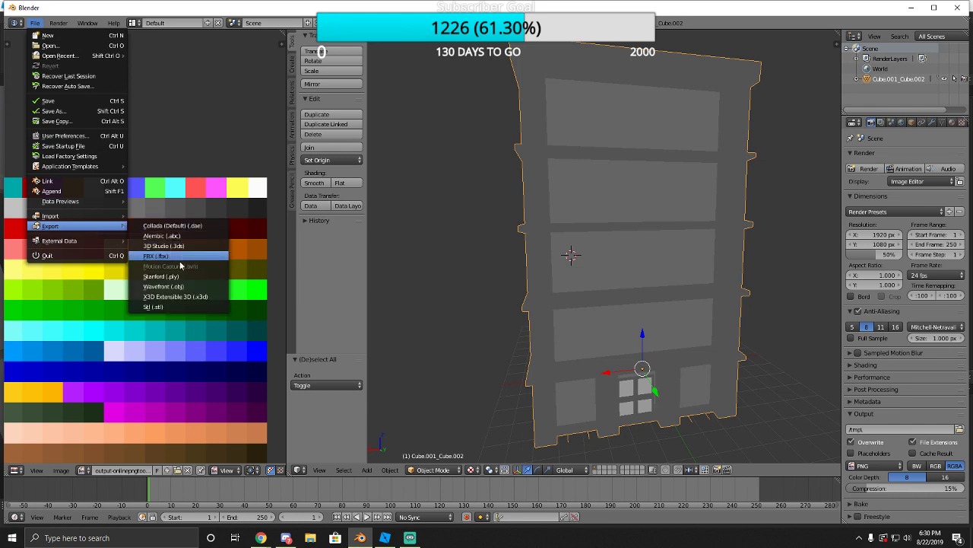
pyautogui.click(163, 285)
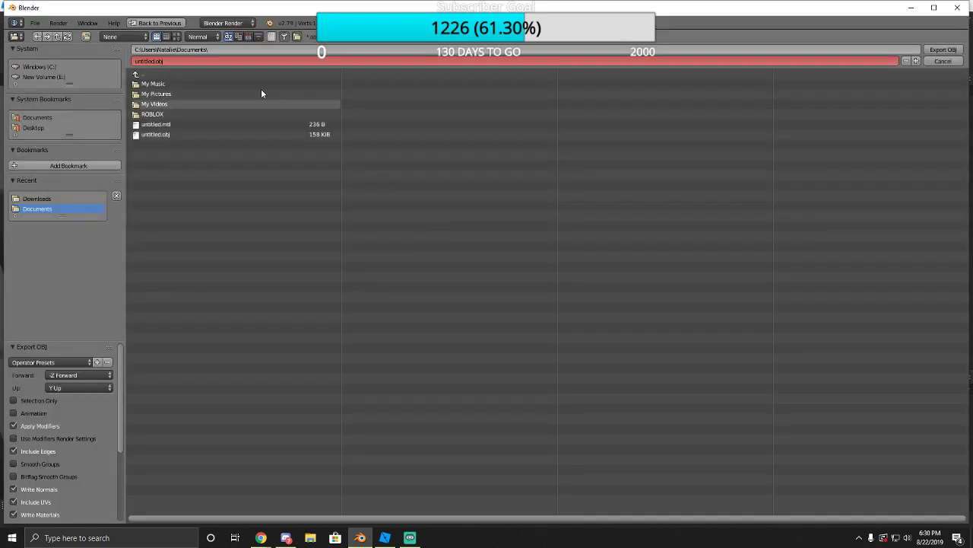
pyautogui.click(34, 198)
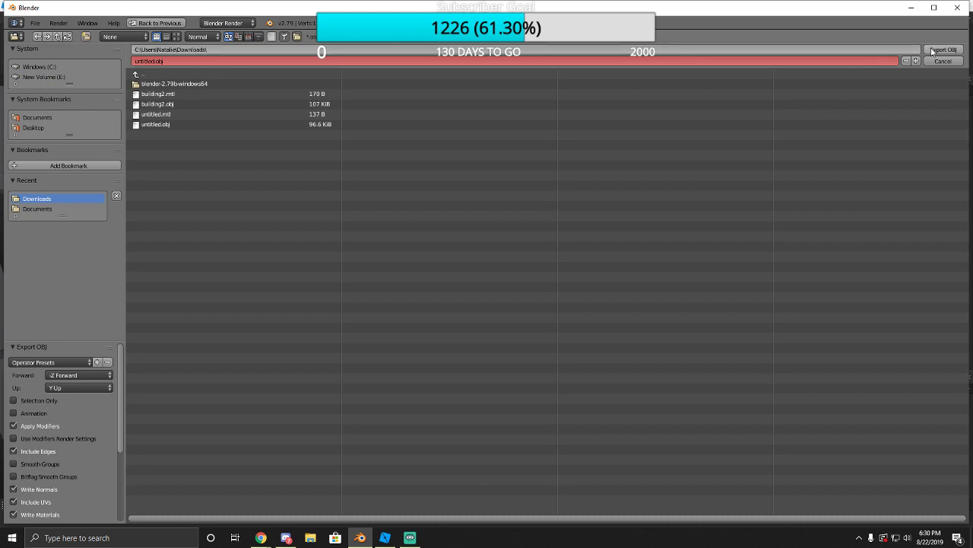
pyautogui.click(932, 51)
# Switch to Roblox Studio, duplicate one of the dark five-storey buildings and place the copy on open ground beside the street.
pyautogui.click(385, 538)
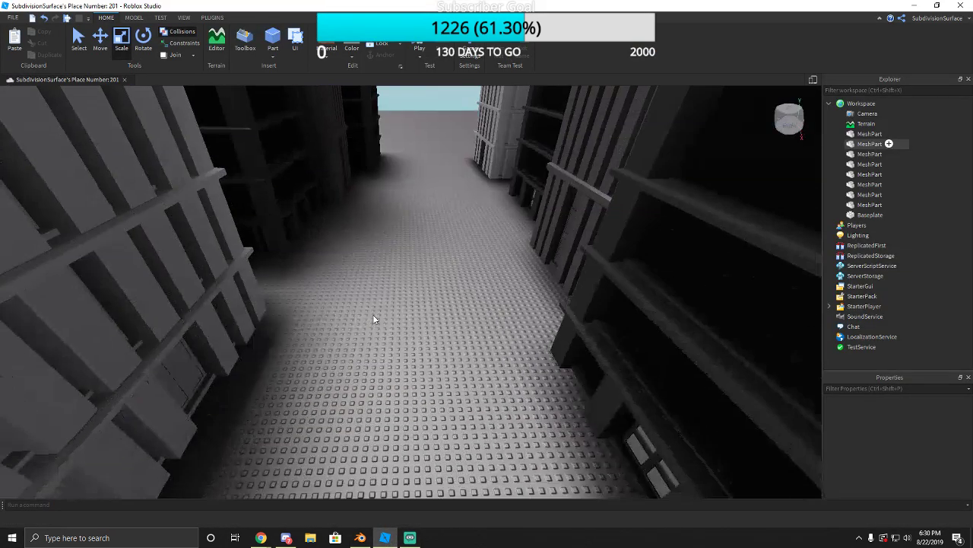
pyautogui.click(506, 332)
pyautogui.hotkey('ctrl', 'd')
pyautogui.moveTo(499, 369); pyautogui.dragTo(591, 393, button='right')
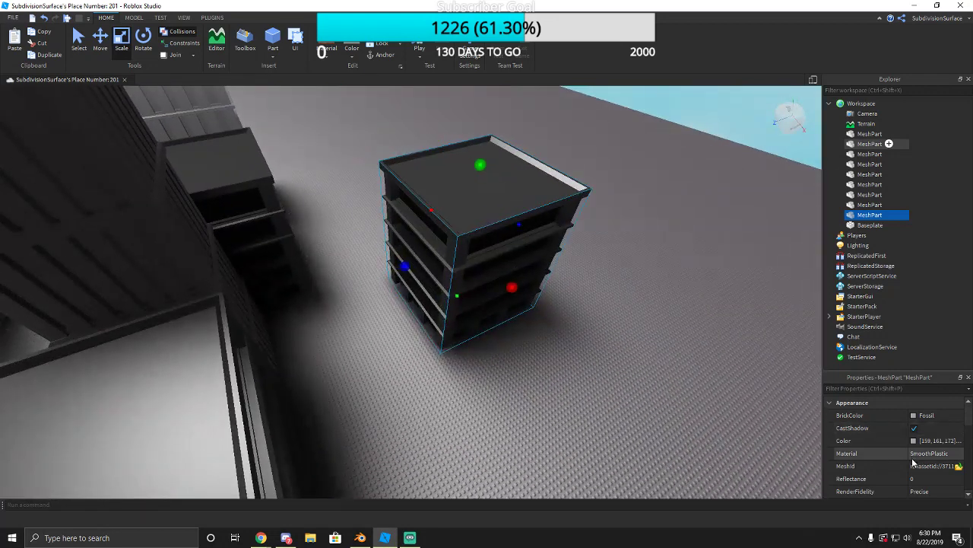
# Upload building2 from the Downloads folder as the MeshId of the duplicated building.
pyautogui.scroll(-1, 912, 462)
pyautogui.click(931, 427)
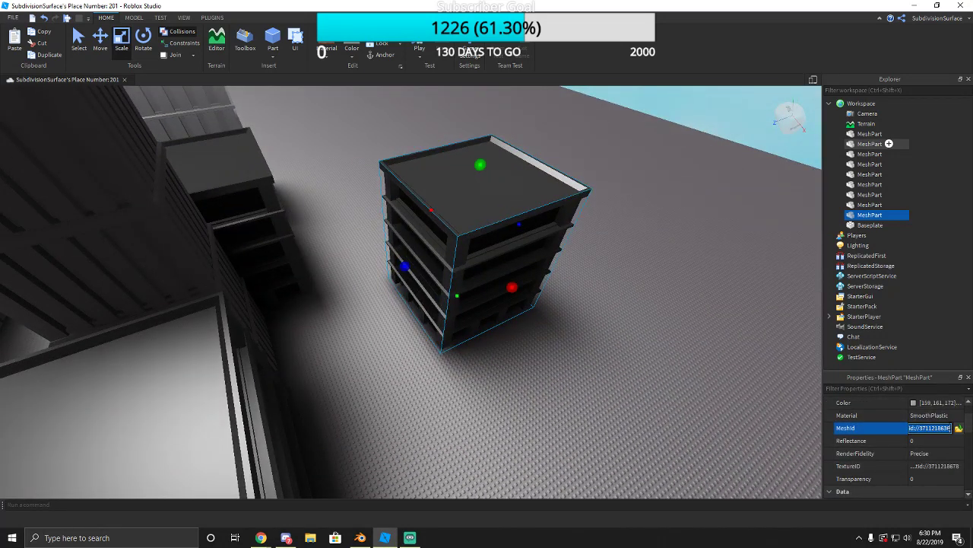
pyautogui.click(959, 428)
pyautogui.click(117, 106)
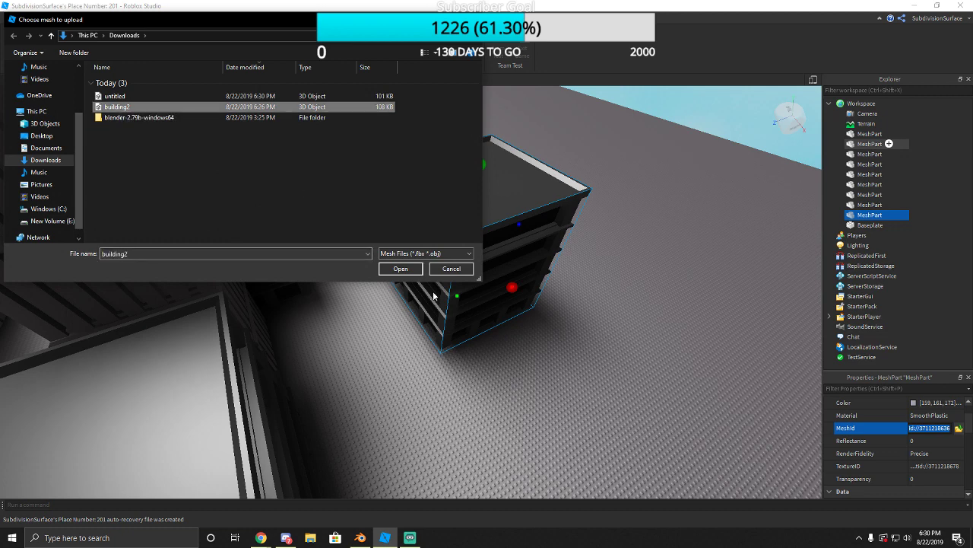
pyautogui.click(401, 269)
pyautogui.click(580, 276)
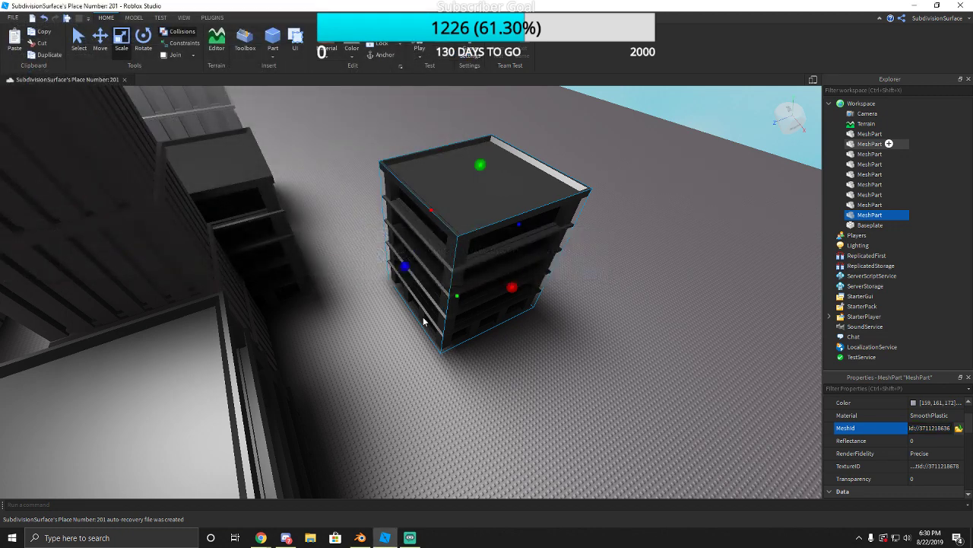
# Move the re-uploaded five-storey building on the open ground and scale it up proportionally.
pyautogui.scroll(-5, 411, 335)
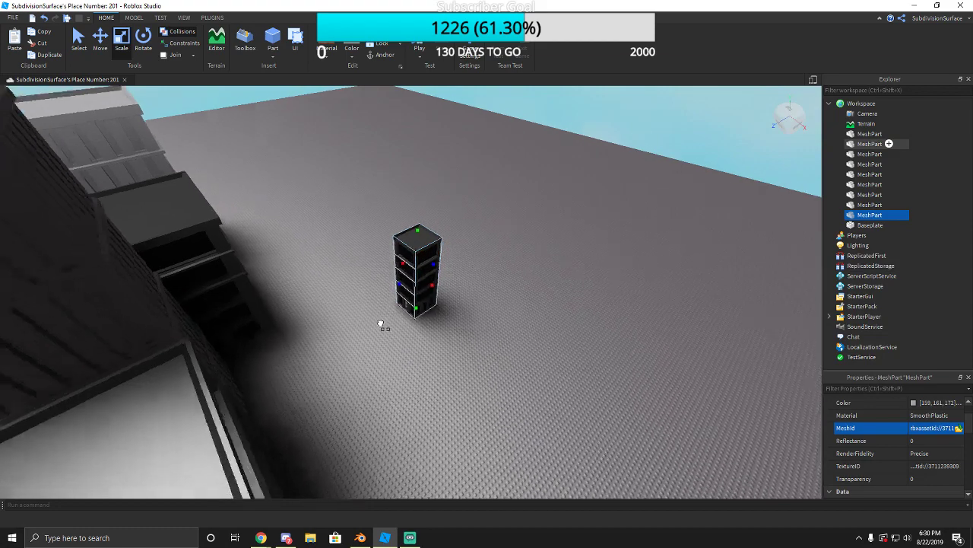
pyautogui.scroll(-2, 396, 322)
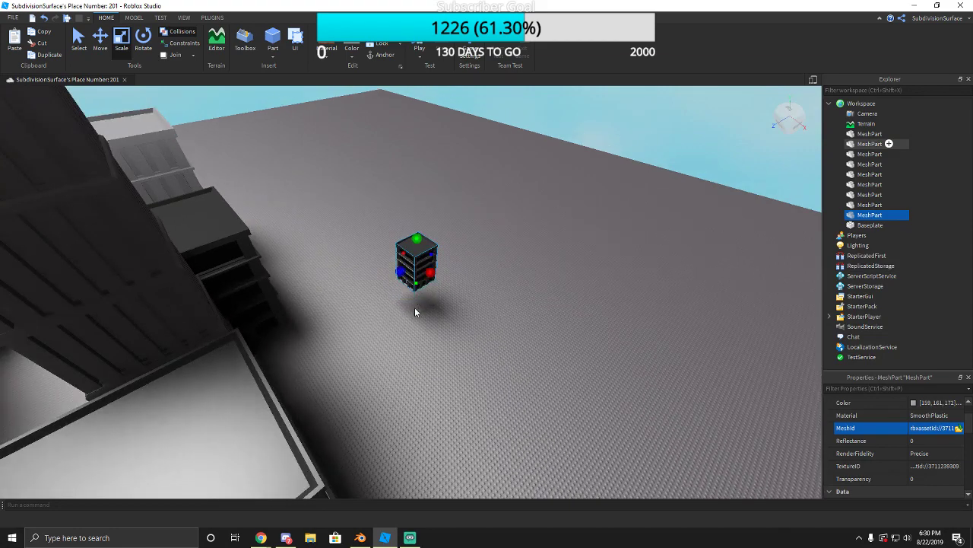
pyautogui.moveTo(410, 268); pyautogui.dragTo(385, 343)
pyautogui.moveTo(411, 335); pyautogui.dragTo(385, 343, button='right')
pyautogui.moveTo(385, 343); pyautogui.dragTo(378, 302)
pyautogui.moveTo(387, 238); pyautogui.dragTo(378, 302, button='right')
pyautogui.keyDown('shift'); pyautogui.moveTo(378, 302); pyautogui.dragTo(350, 360); pyautogui.keyUp('shift')
pyautogui.scroll(-5, 556, 383)
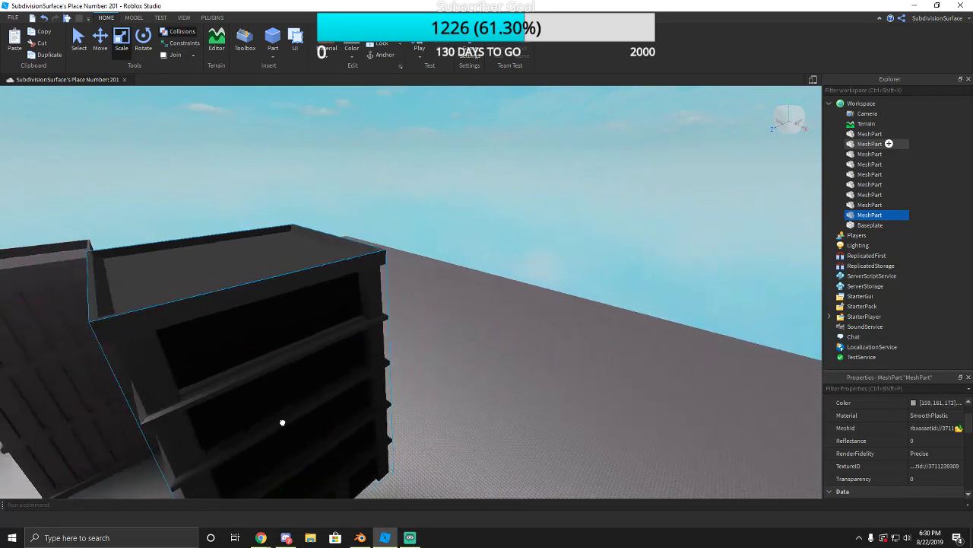
# Set the Lighting service's ColorShift_Top to the grey 149, 149, 149.
pyautogui.click(854, 236)
pyautogui.click(854, 244)
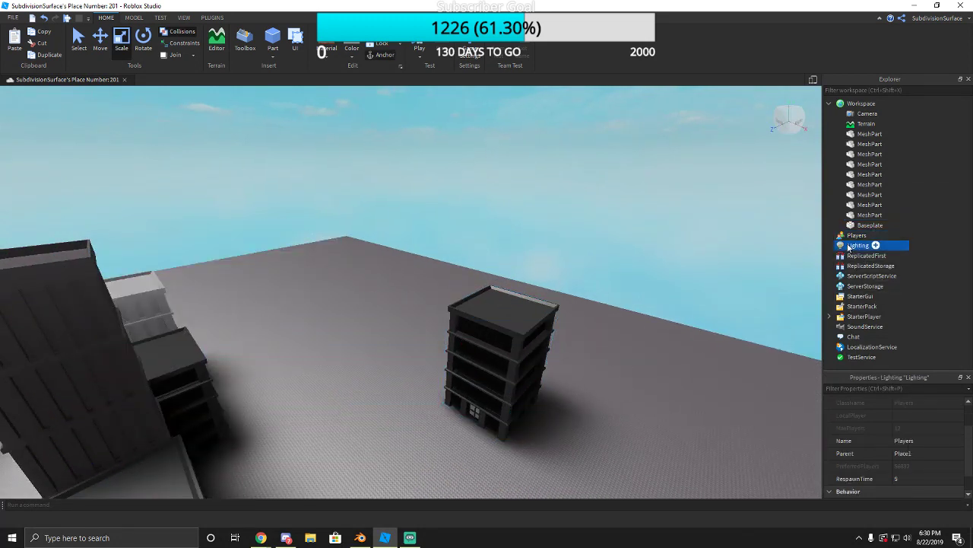
pyautogui.scroll(1, 915, 410)
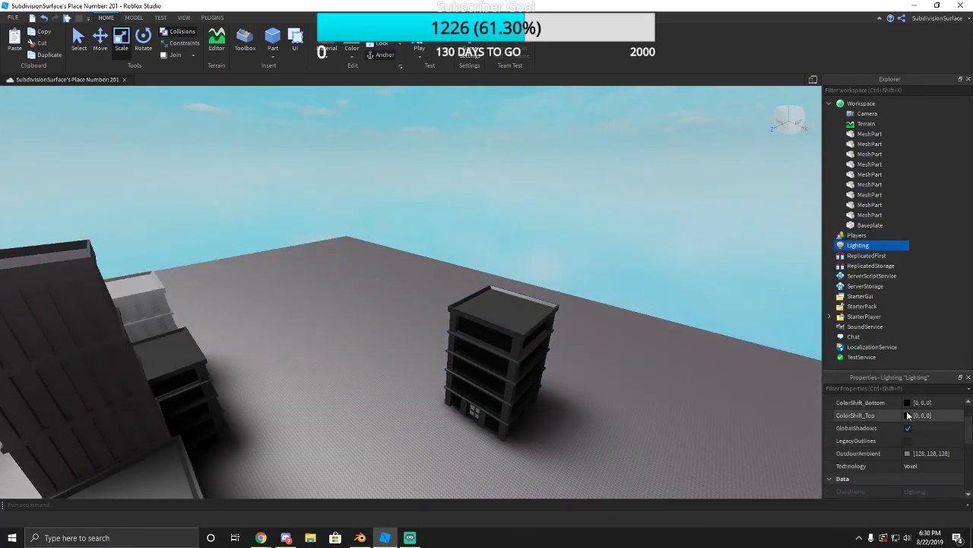
pyautogui.click(908, 415)
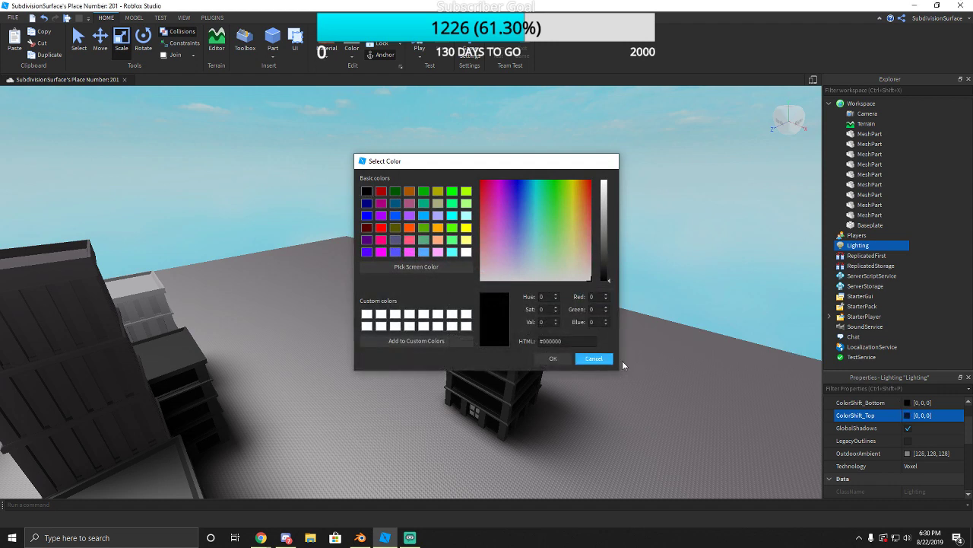
pyautogui.click(594, 358)
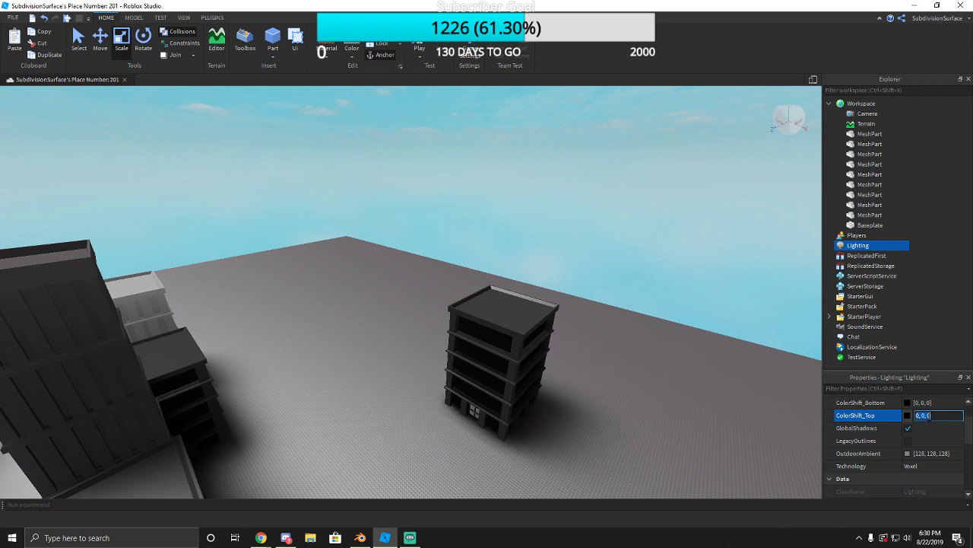
pyautogui.click(907, 415)
pyautogui.moveTo(602, 249); pyautogui.dragTo(600, 221)
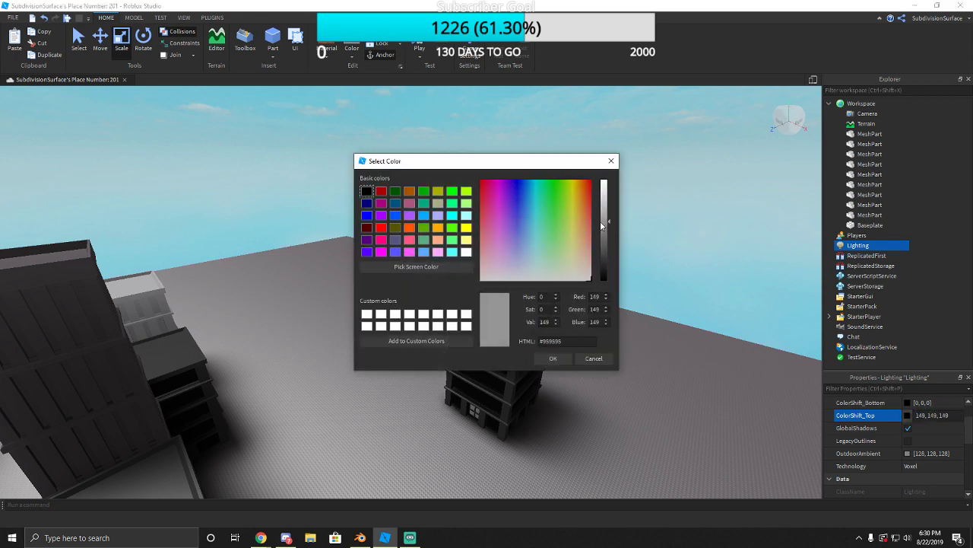
pyautogui.click(554, 357)
# Set the Lighting service's ColorShift_Bottom to the matching grey 149, 149, 149.
pyautogui.click(875, 402)
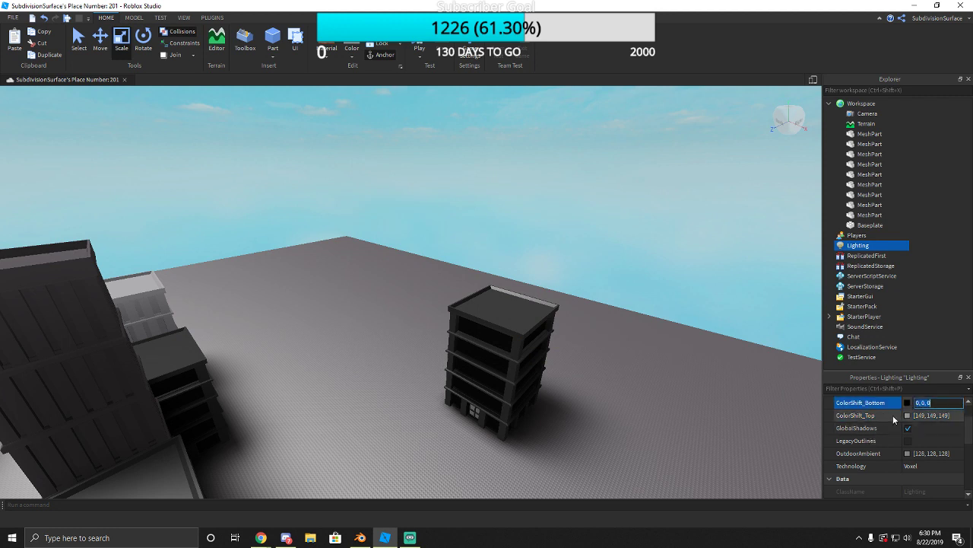
pyautogui.write('149,149,1')
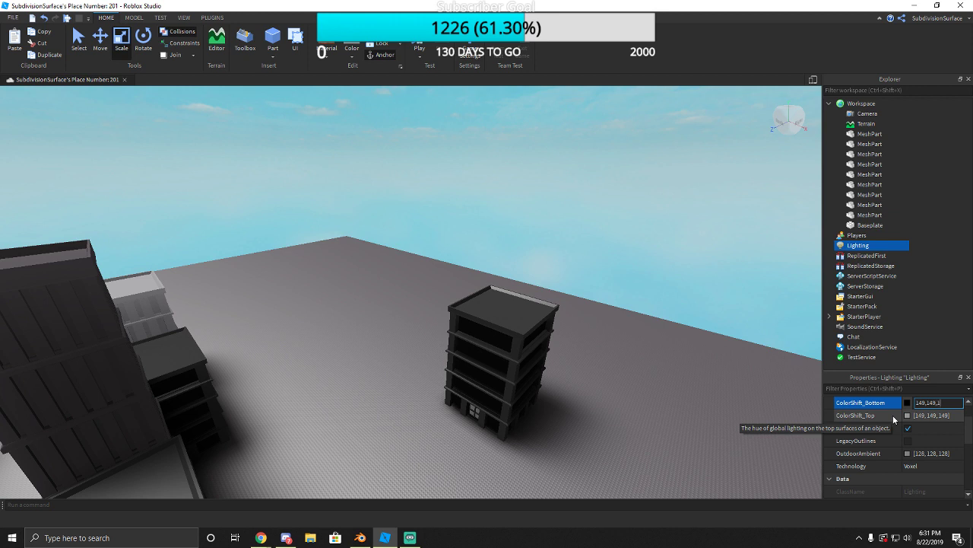
pyautogui.write('49')
pyautogui.press('Return')
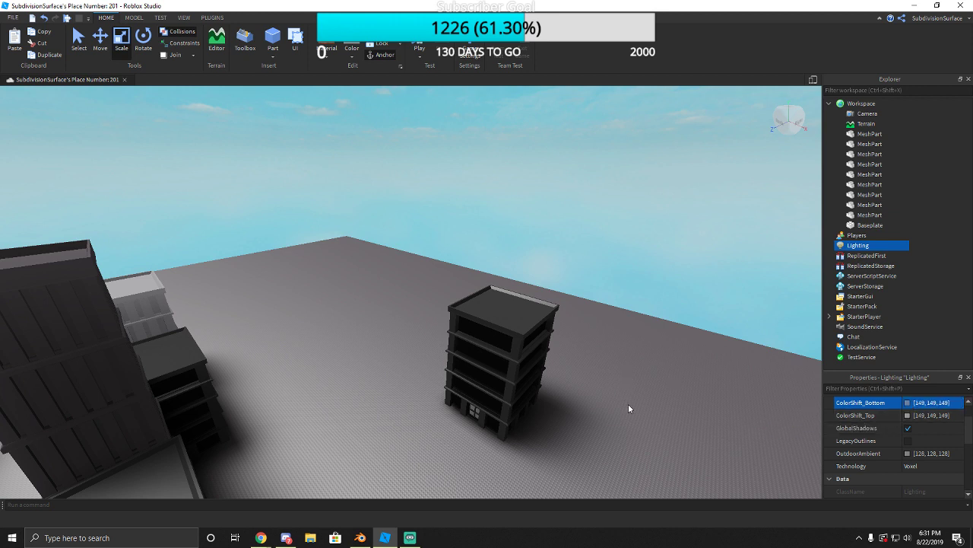
# Scale the new building up further in proportion so that it stands larger than the neighbouring street buildings.
pyautogui.click(628, 404)
pyautogui.scroll(3, 624, 415)
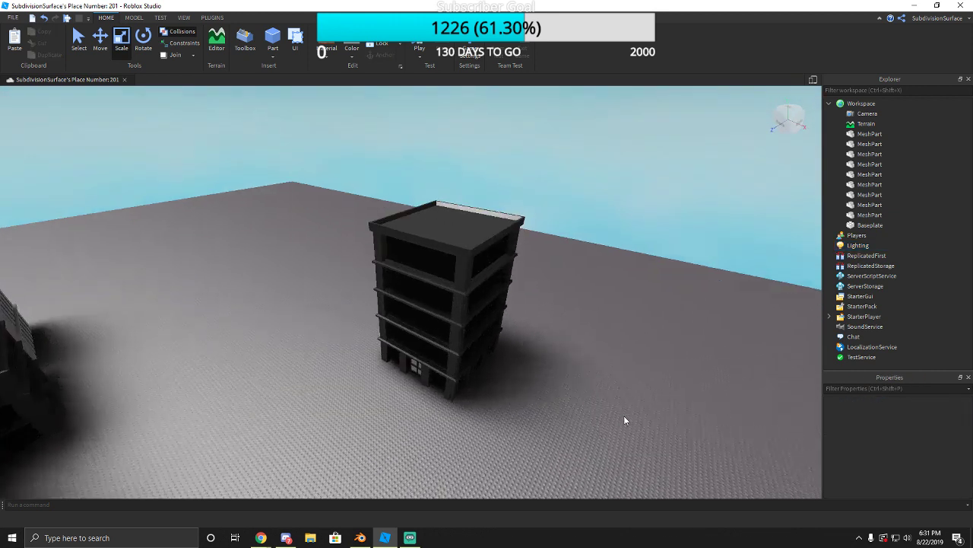
pyautogui.click(445, 221)
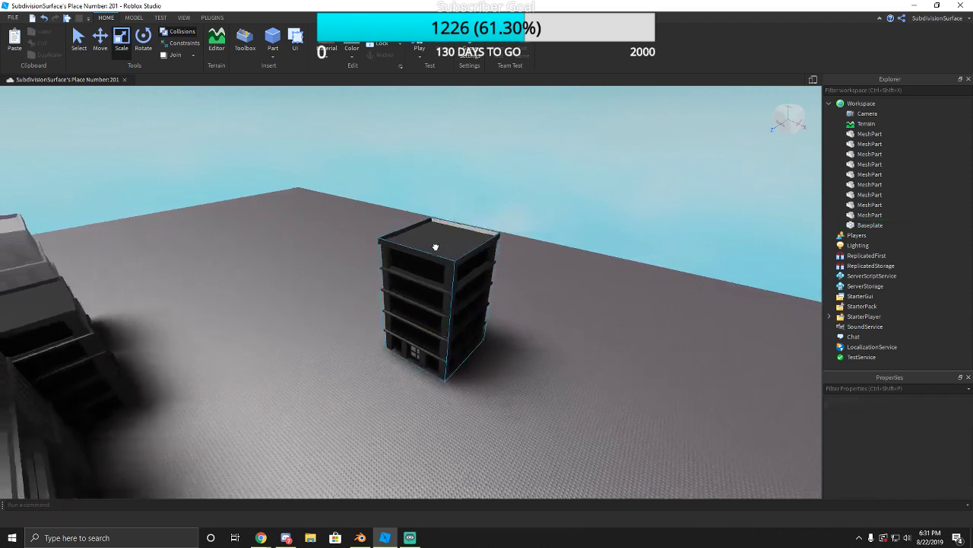
pyautogui.keyDown('shift'); pyautogui.moveTo(438, 227); pyautogui.dragTo(446, 178); pyautogui.keyUp('shift')
pyautogui.click(320, 215)
pyautogui.press('s')
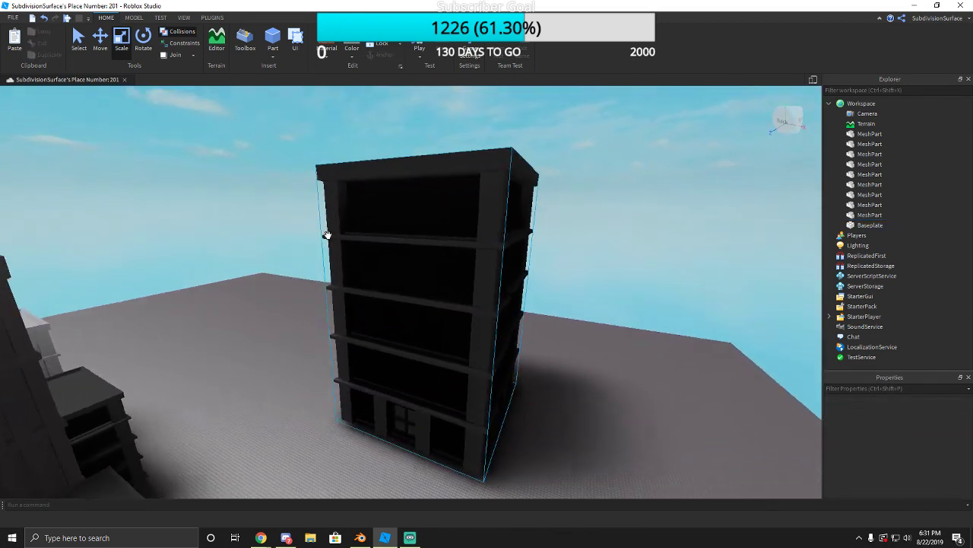
pyautogui.moveTo(392, 332); pyautogui.dragTo(320, 324)
pyautogui.moveTo(451, 383); pyautogui.dragTo(604, 370, button='right')
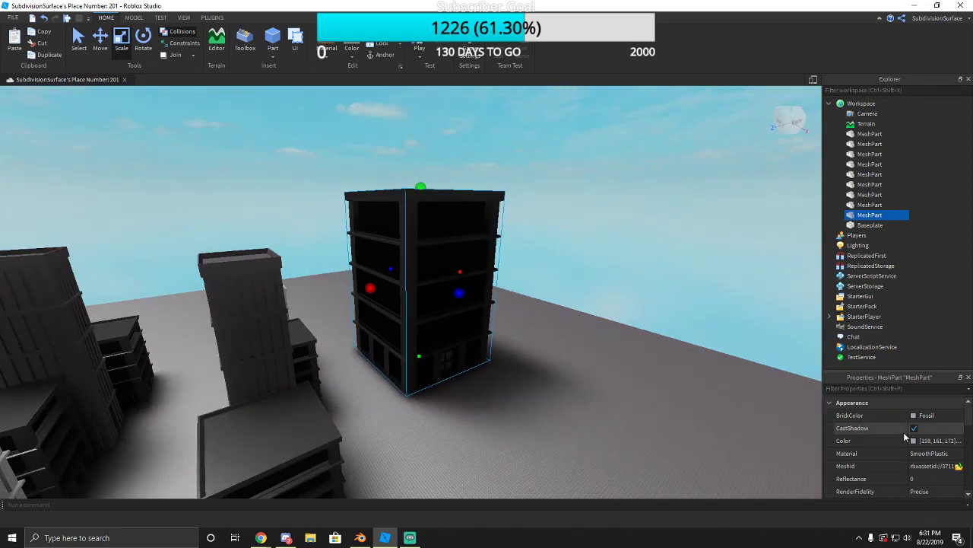
# Turn off GlobalShadows in the Lighting properties and raise Brightness to 3.48.
pyautogui.click(853, 245)
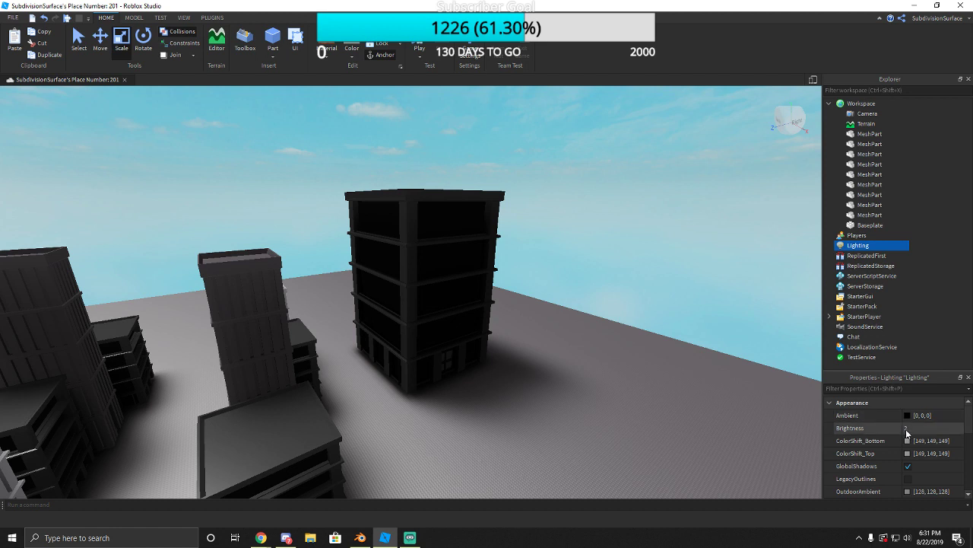
pyautogui.click(907, 465)
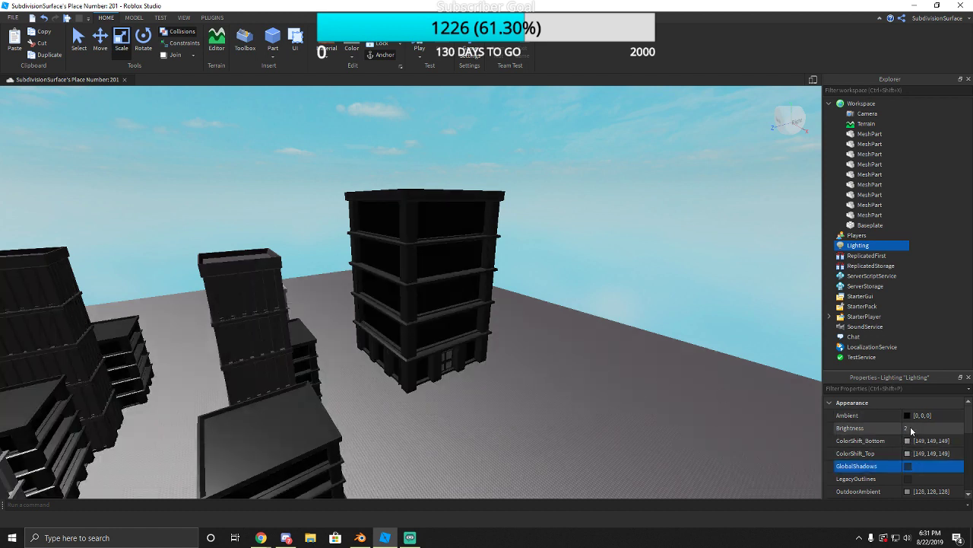
pyautogui.click(913, 428)
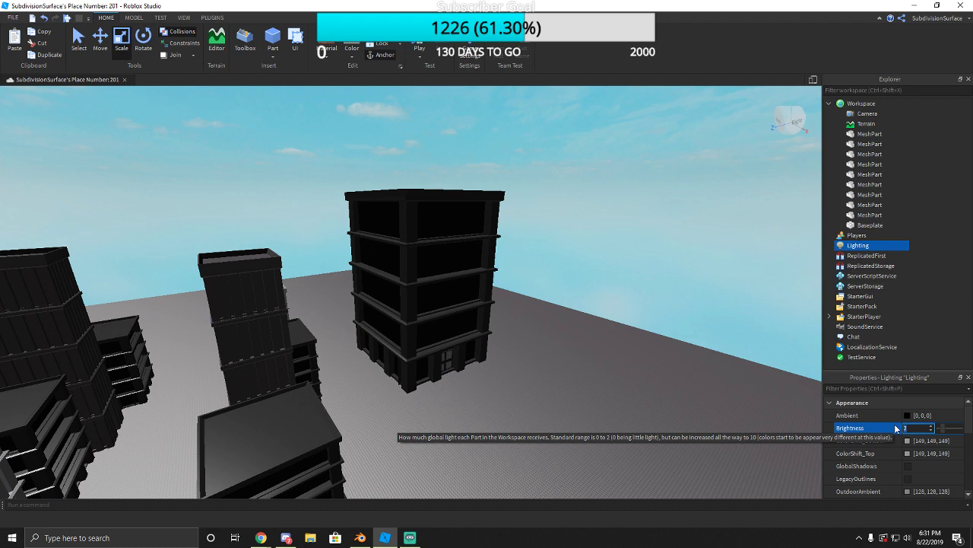
pyautogui.click(946, 432)
pyautogui.moveTo(947, 430); pyautogui.dragTo(954, 430)
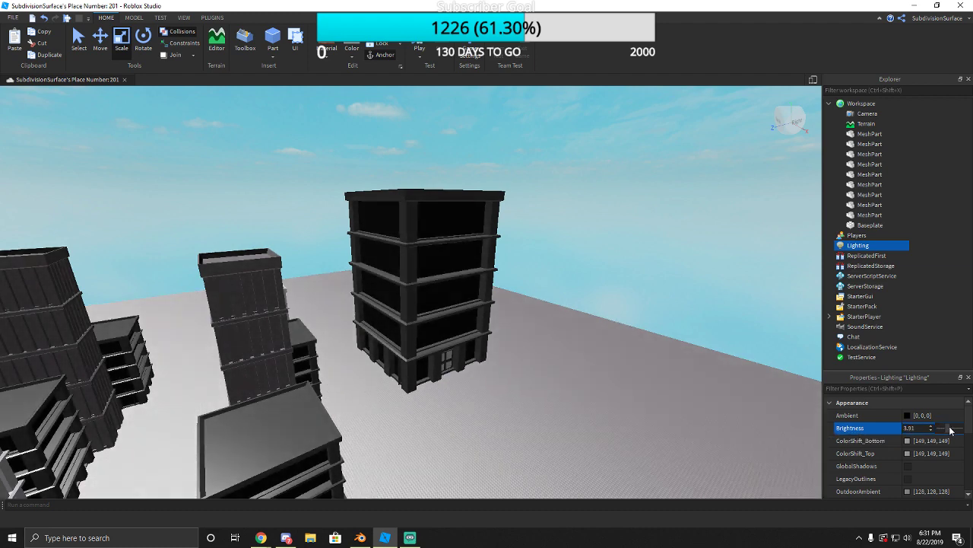
# Set the Lighting service's Ambient colour to 125, 125, 125 and clear the selection.
pyautogui.click(924, 415)
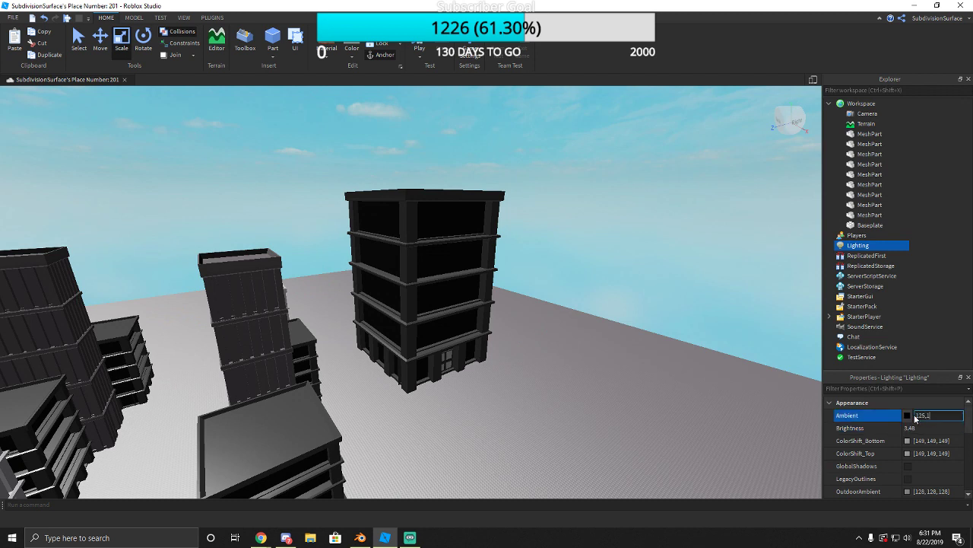
pyautogui.write('125, 125, 125')
pyautogui.press('Return')
pyautogui.click(537, 435)
# Examine the enlarged building's facades, ledges and roof under the new lighting from several angles.
pyautogui.press('w')
pyautogui.press('d')
pyautogui.moveTo(536, 409); pyautogui.dragTo(537, 408, button='right')
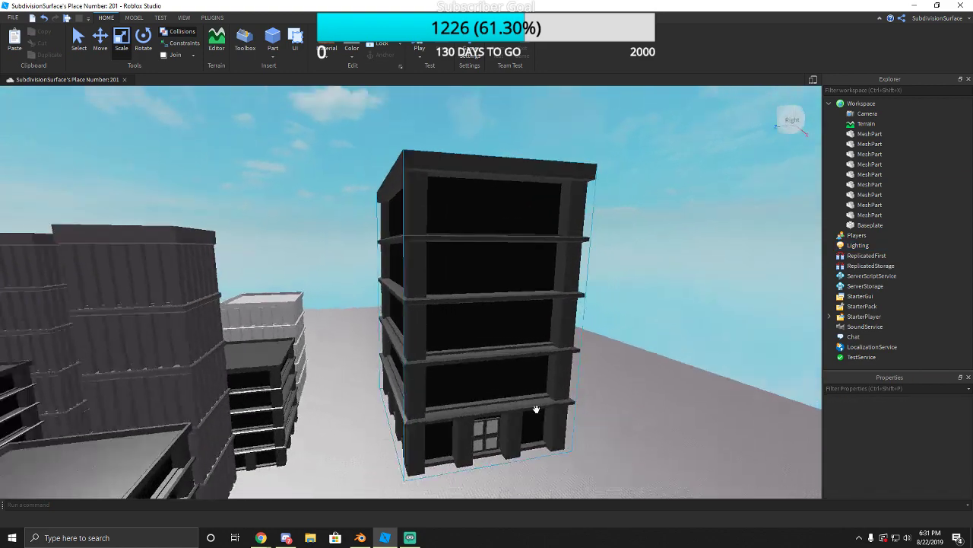
pyautogui.press('w')
pyautogui.moveTo(448, 405); pyautogui.dragTo(403, 413, button='right')
pyautogui.press('s')
pyautogui.press('a')
pyautogui.press('w')
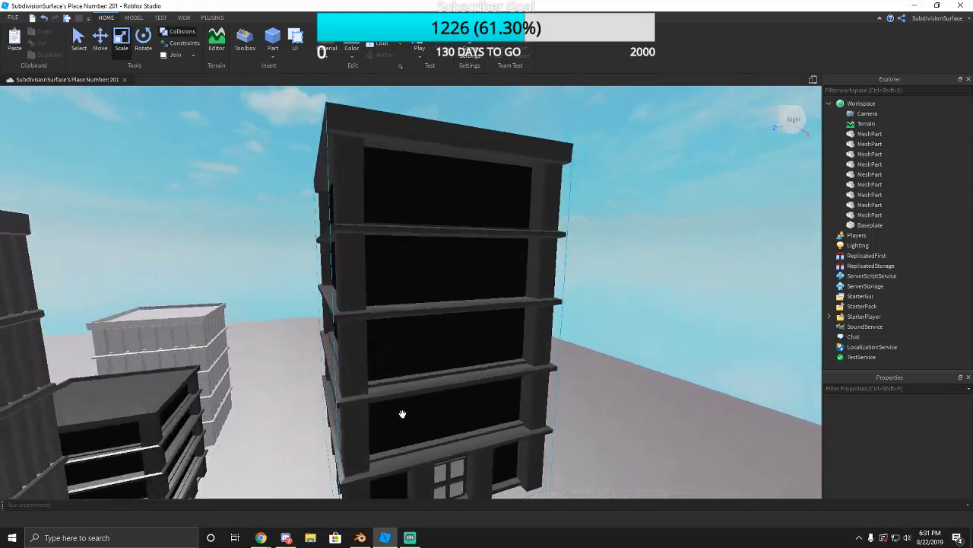
pyautogui.press('s')
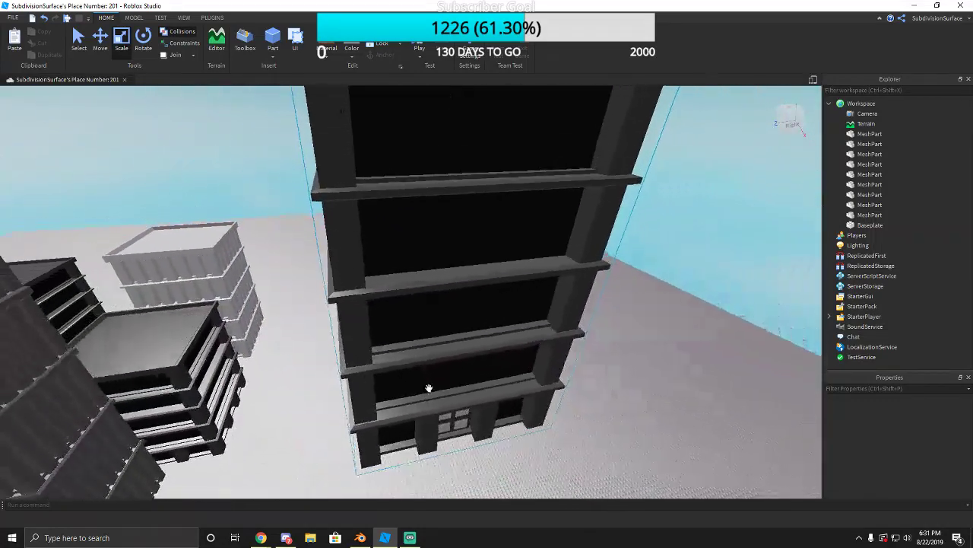
pyautogui.press('a')
pyautogui.click(429, 386)
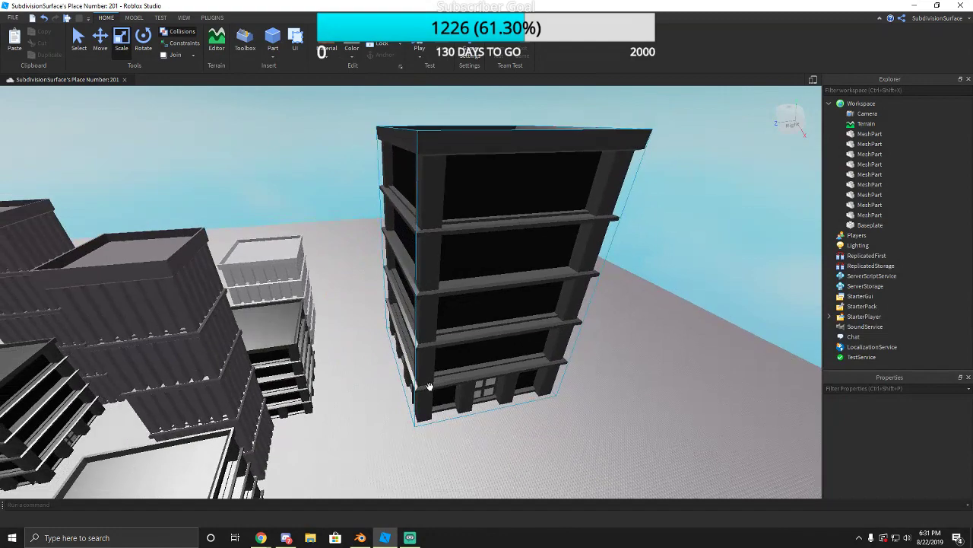
pyautogui.press('a')
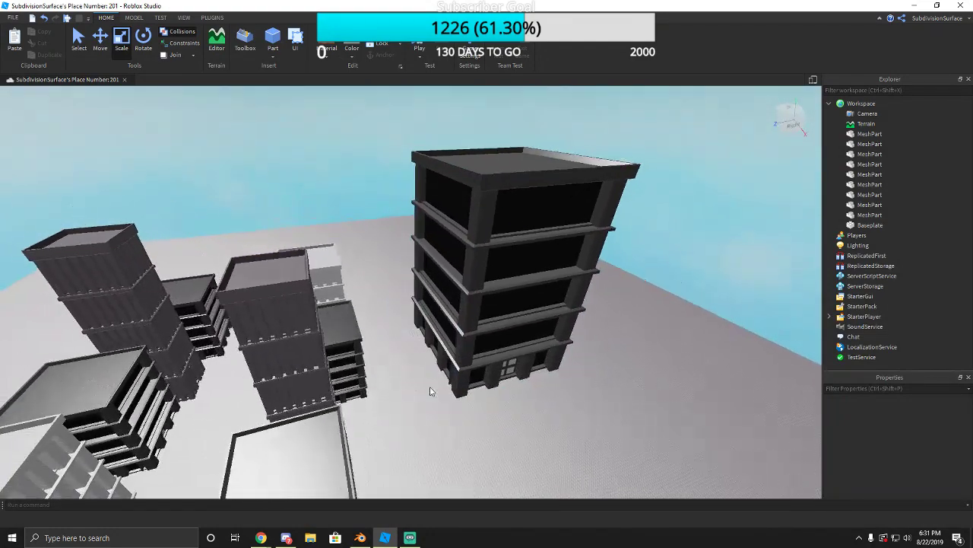
pyautogui.press('d')
pyautogui.press('e')
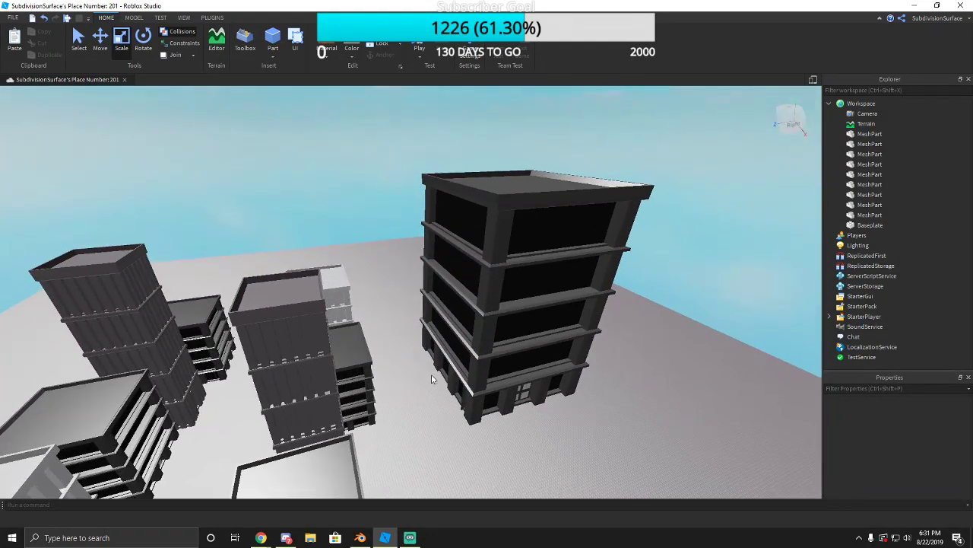
# Examine the ground-floor entrance, door panes and dark window areas of the enlarged building up close.
pyautogui.moveTo(421, 360); pyautogui.dragTo(419, 356, button='right')
pyautogui.press('w')
pyautogui.press('s')
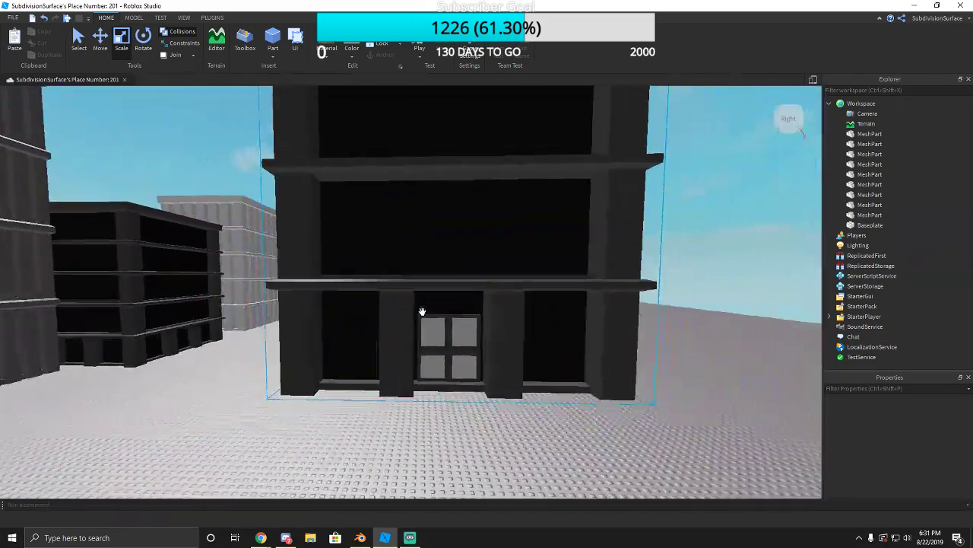
pyautogui.press('w')
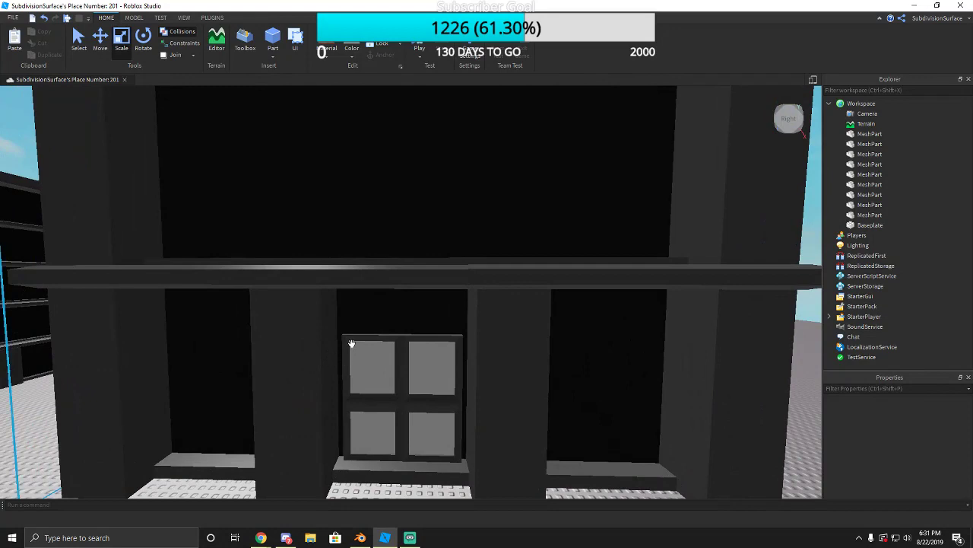
pyautogui.click(351, 302)
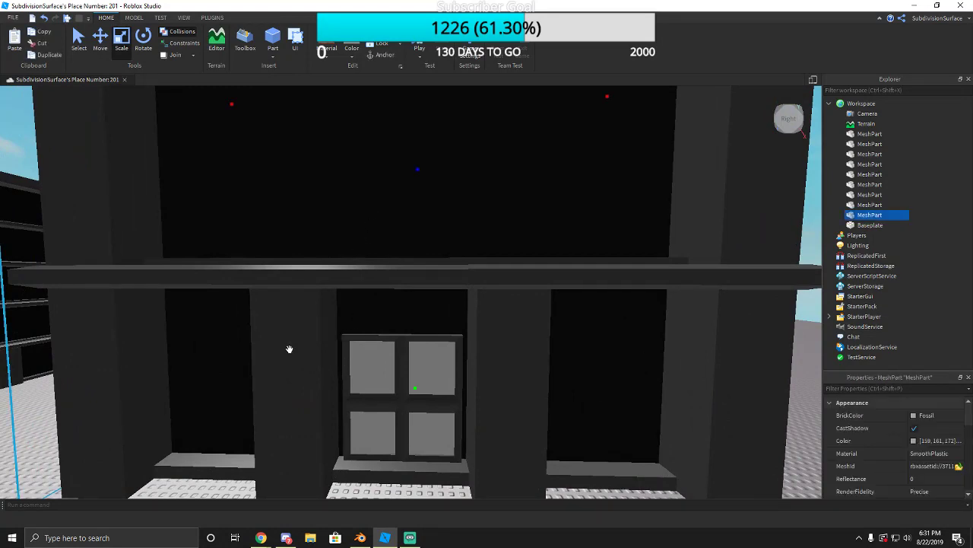
pyautogui.press('s')
pyautogui.press('a')
pyautogui.scroll(1, 303, 381)
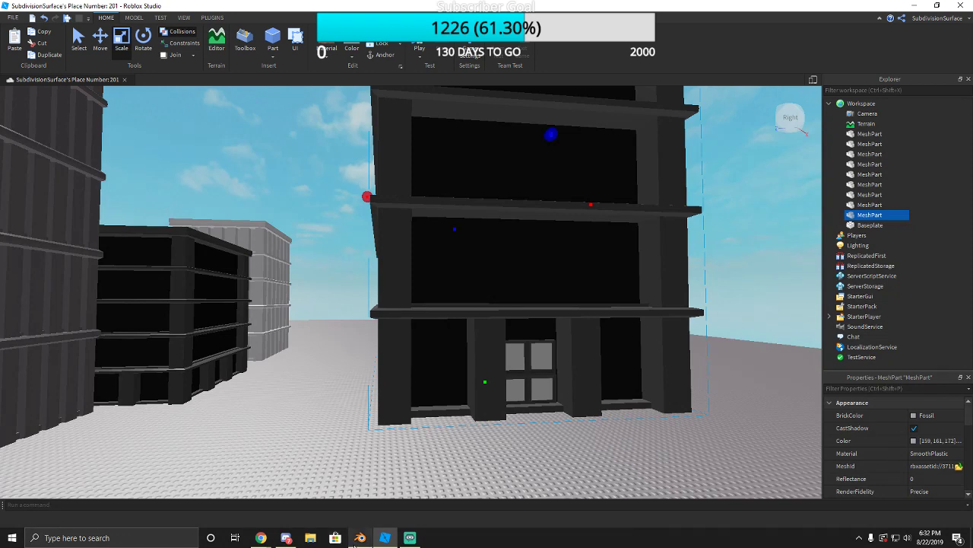
# Compare the building's shades in Blender with its look in Roblox Studio, ending in Blender.
pyautogui.click(360, 538)
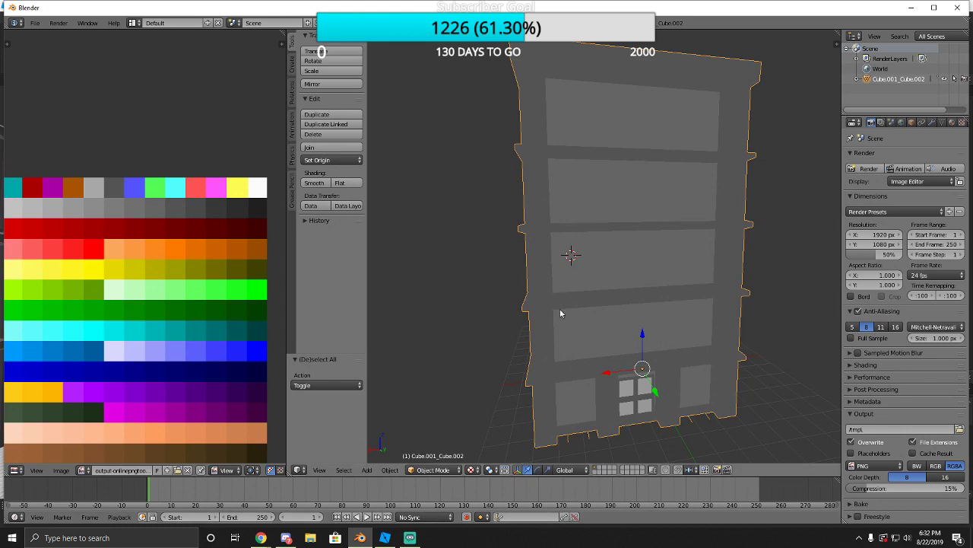
pyautogui.click(385, 538)
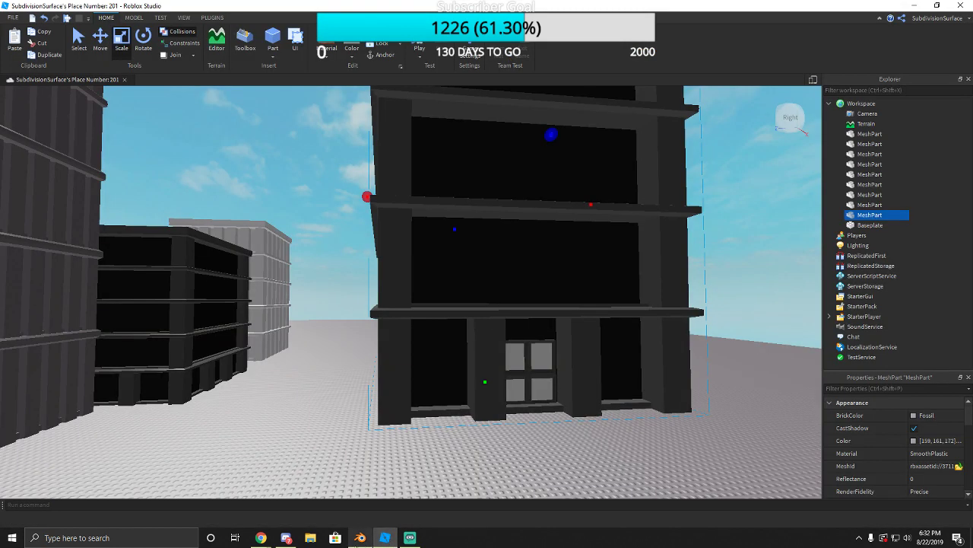
pyautogui.click(360, 538)
pyautogui.click(361, 544)
pyautogui.click(361, 544)
pyautogui.click(361, 544)
pyautogui.click(361, 544)
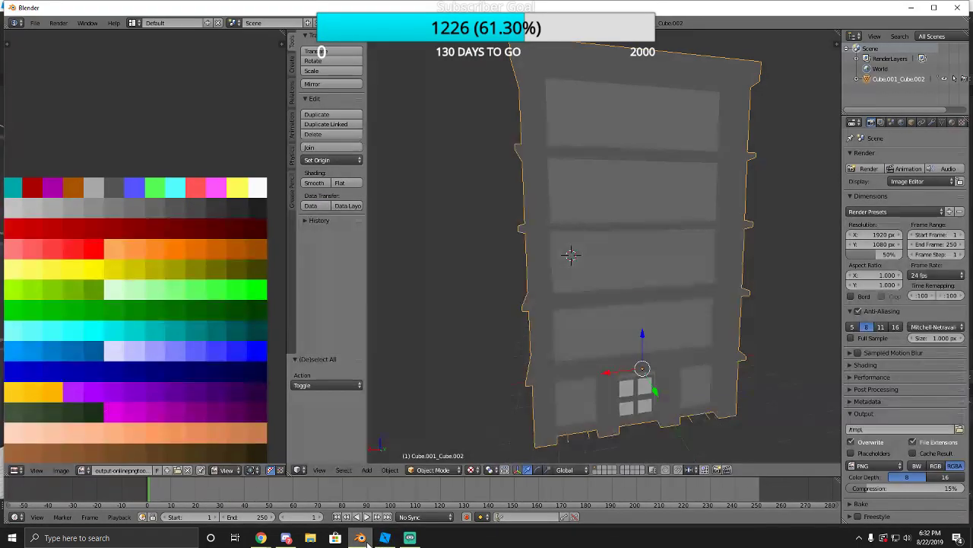
# In Edit Mode, shift the UVs of the building's two darker shades to lighter swatches in the palette's grey row.
pyautogui.click(433, 469)
pyautogui.click(430, 443)
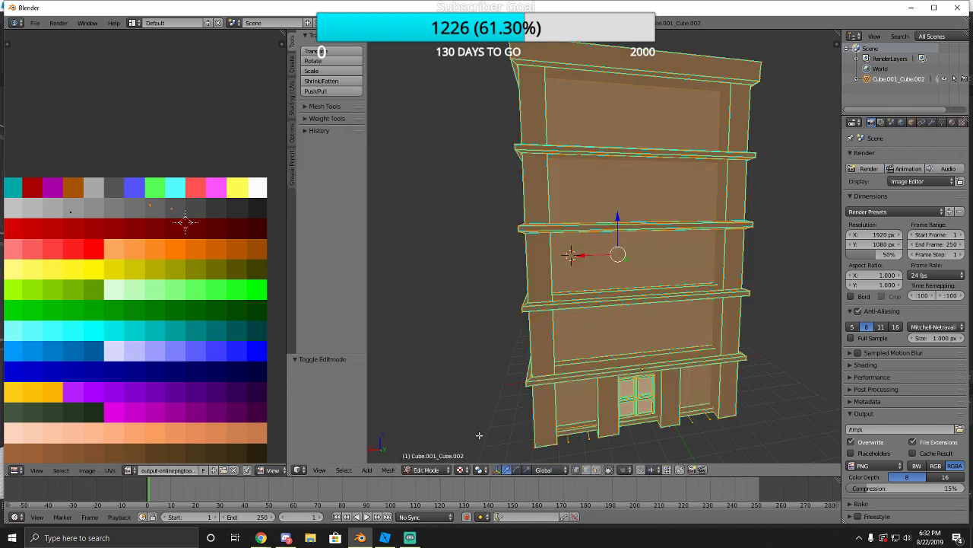
pyautogui.press('a')
pyautogui.press('a')
pyautogui.scroll(1, 159, 281)
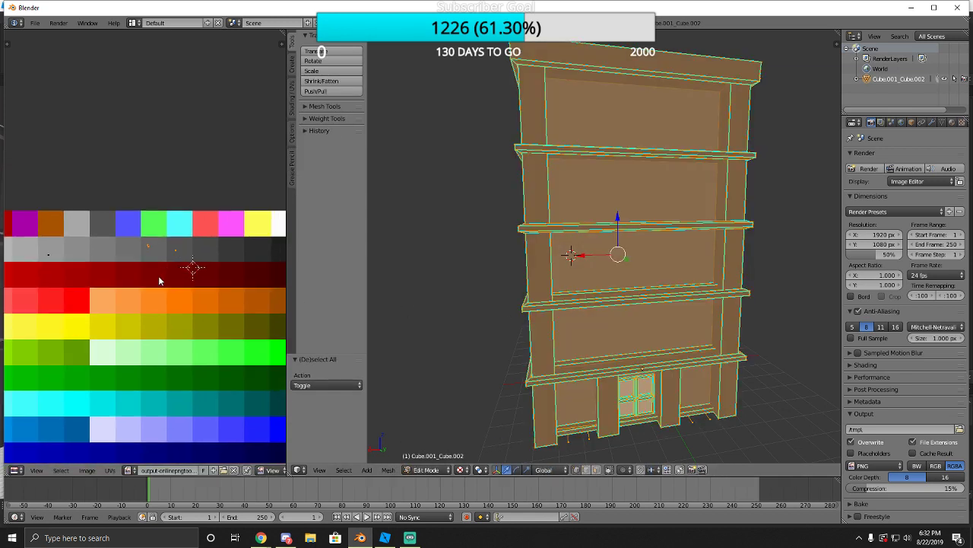
pyautogui.moveTo(142, 235); pyautogui.dragTo(221, 296)
pyautogui.moveTo(156, 262); pyautogui.dragTo(189, 283, button='middle')
pyautogui.press('g')
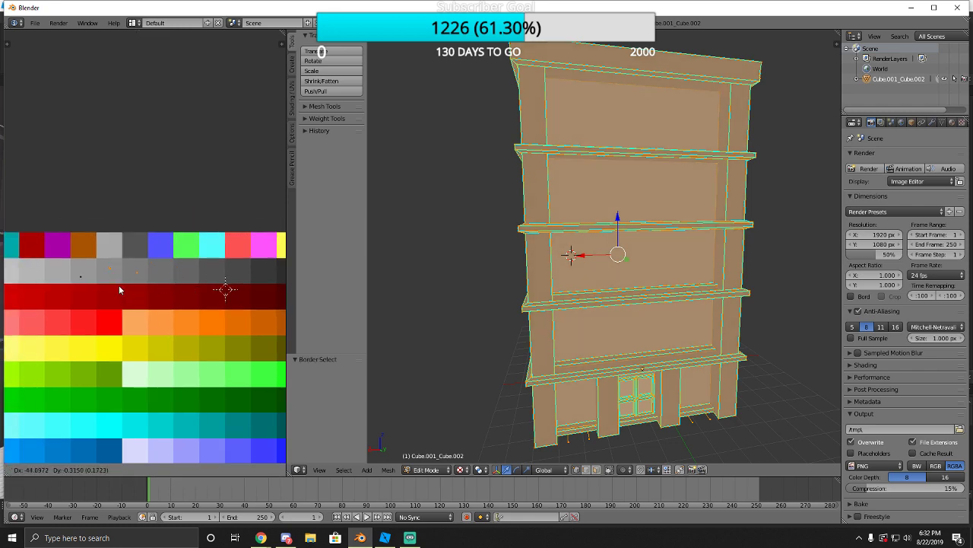
pyautogui.click(119, 288)
pyautogui.press('a')
pyautogui.moveTo(546, 326); pyautogui.dragTo(578, 311, button='middle')
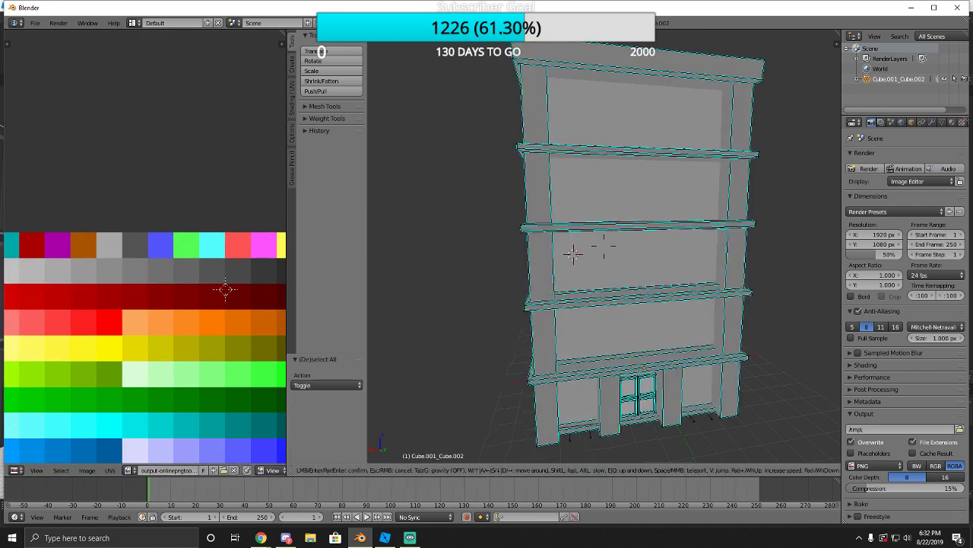
pyautogui.scroll(-2, 578, 312)
pyautogui.press('a')
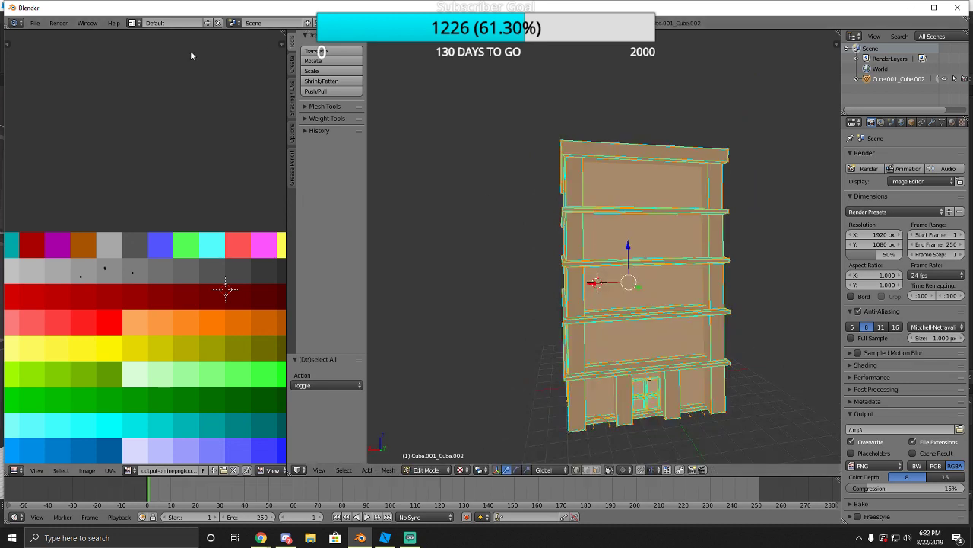
# Export the recoloured building as untitled.obj to the Downloads folder.
pyautogui.click(35, 23)
pyautogui.moveTo(76, 226)
pyautogui.click(179, 286)
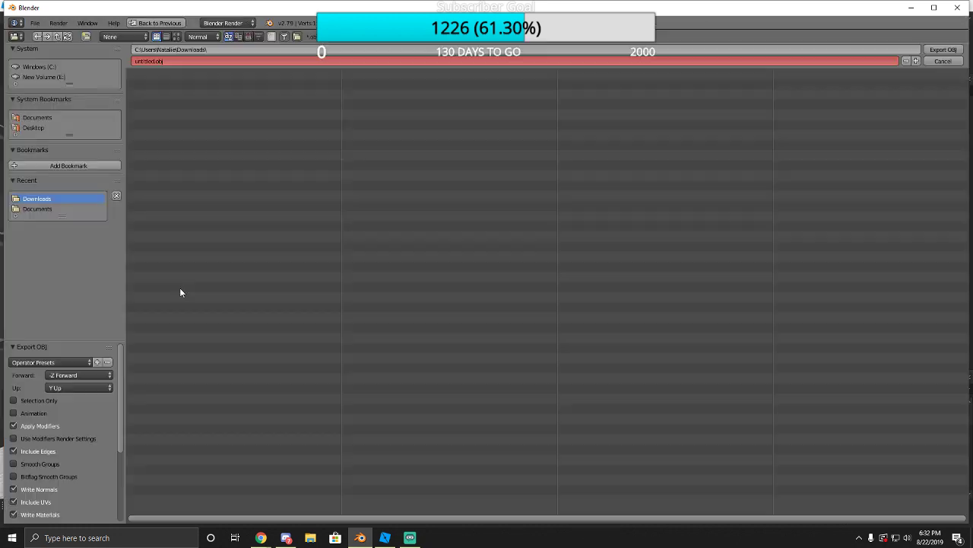
pyautogui.click(943, 49)
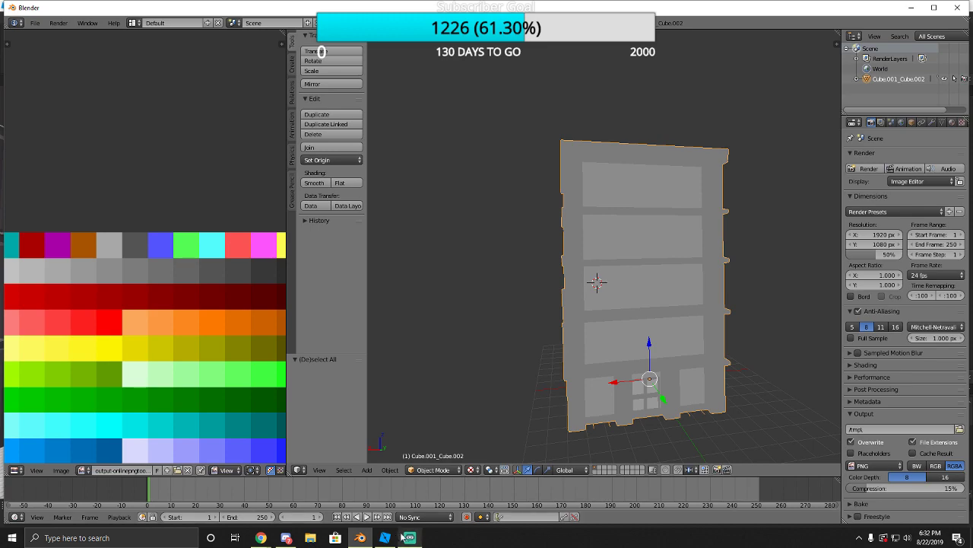
# Switch to Roblox Studio, duplicate the enlarged building and place the copy beside the original.
pyautogui.click(385, 538)
pyautogui.scroll(-5, 502, 365)
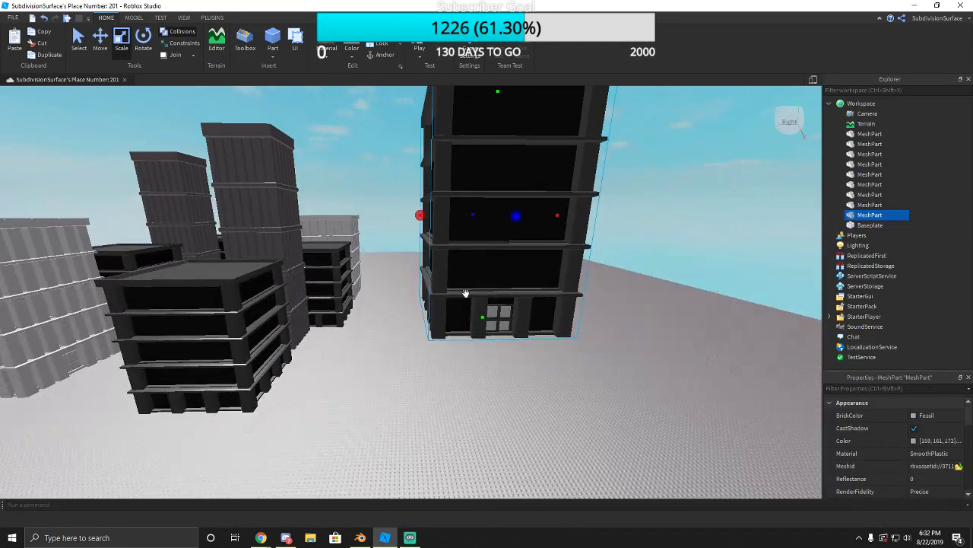
pyautogui.hotkey('ctrl', 'd')
pyautogui.moveTo(438, 245); pyautogui.dragTo(402, 265)
pyautogui.moveTo(480, 343); pyautogui.dragTo(403, 266, button='right')
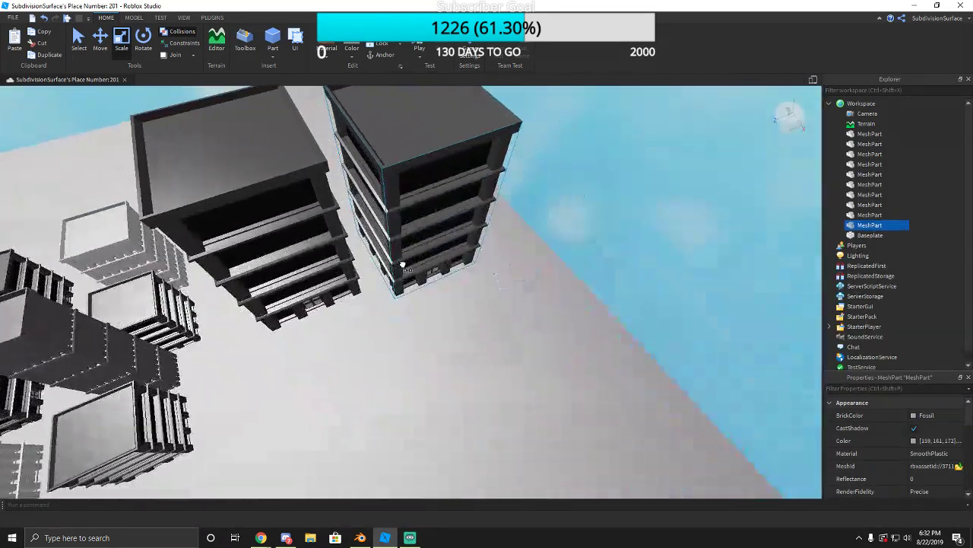
pyautogui.click(511, 351)
pyautogui.moveTo(512, 350); pyautogui.dragTo(508, 311, button='right')
pyautogui.click(486, 305)
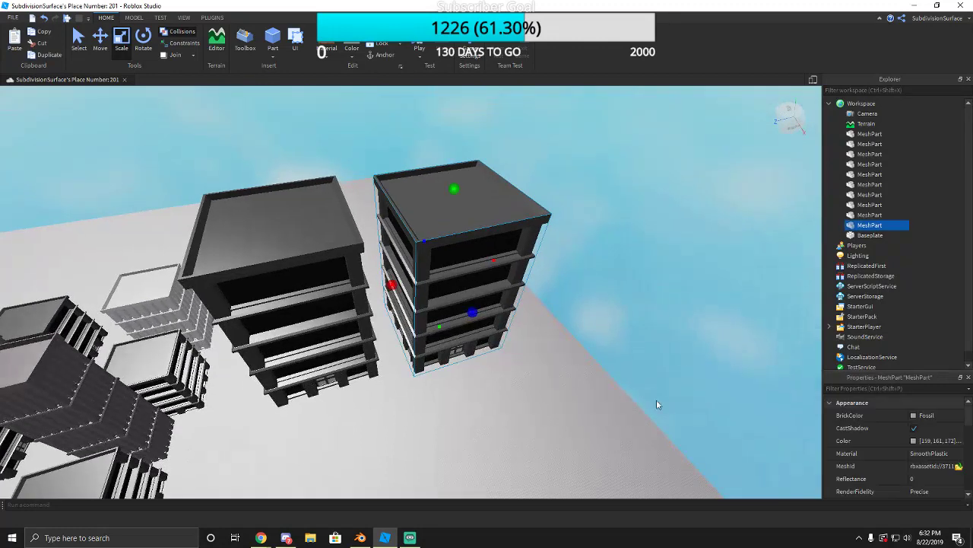
# Load the building2 mesh file from Downloads into the duplicated building's MeshId.
pyautogui.click(928, 467)
pyautogui.click(957, 465)
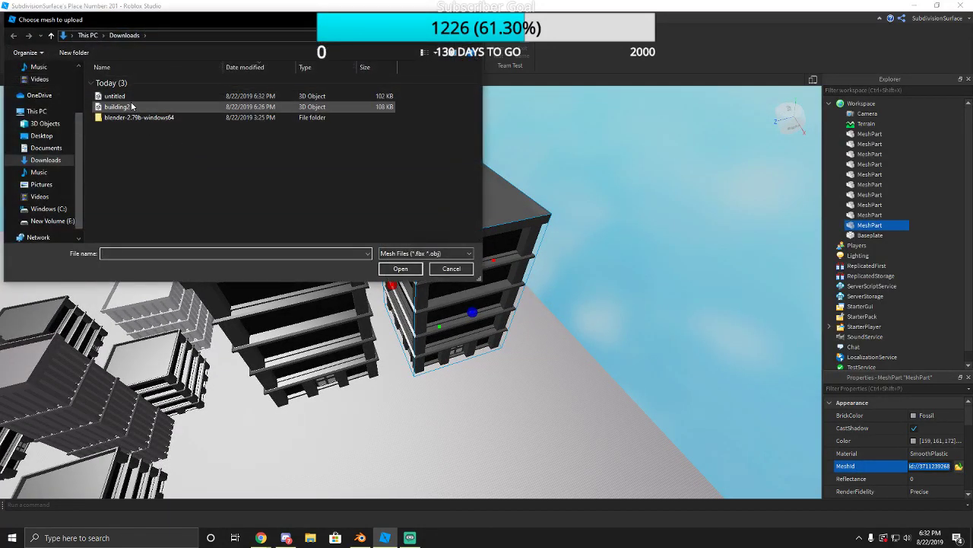
pyautogui.click(118, 106)
pyautogui.click(382, 270)
pyautogui.click(547, 275)
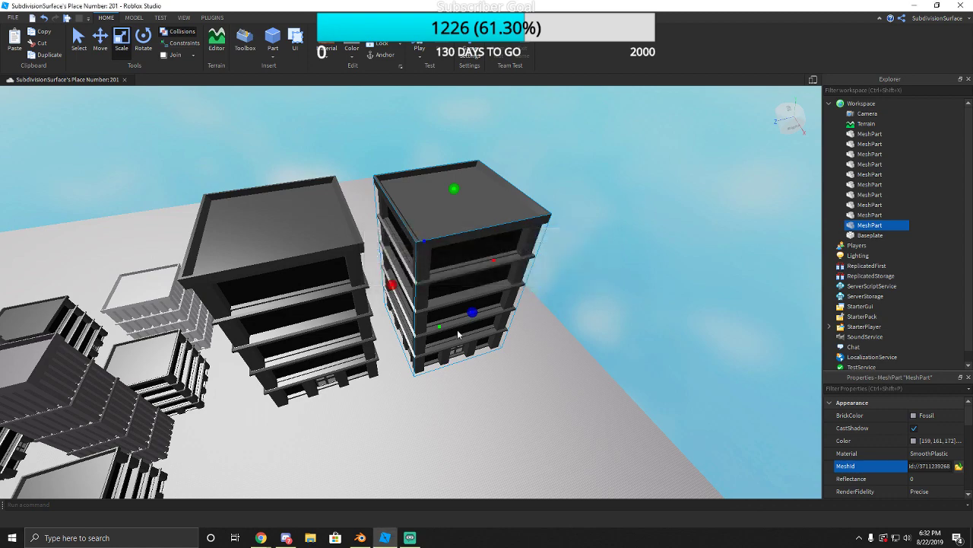
# Reposition the duplicated building on the baseplate next to the original enlarged building, keeping a gap between them.
pyautogui.scroll(5, 426, 365)
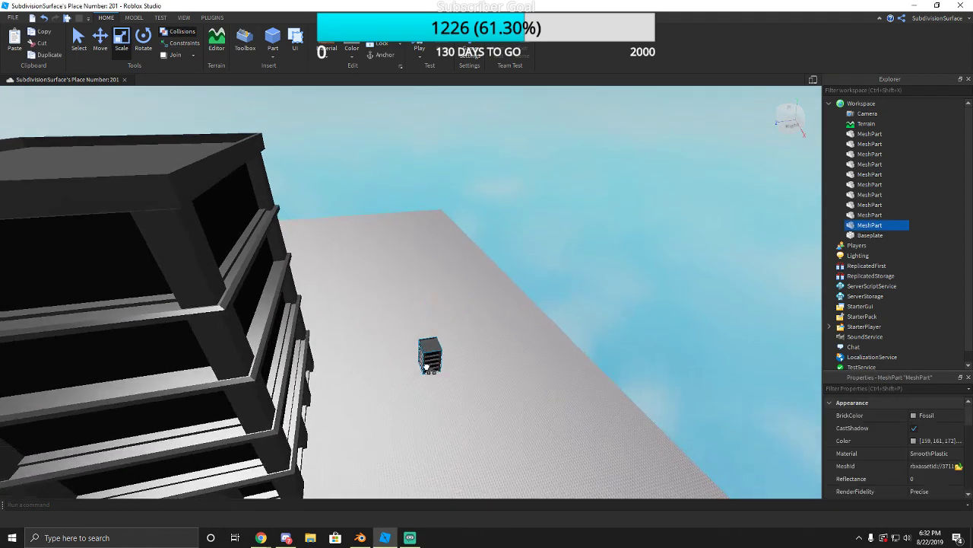
pyautogui.press('s')
pyautogui.moveTo(426, 367); pyautogui.dragTo(428, 170)
pyautogui.press('s')
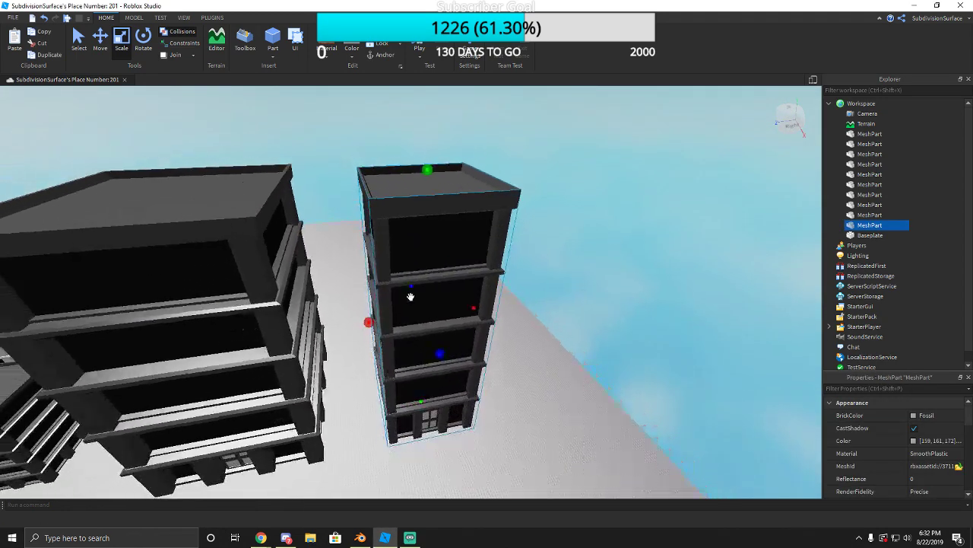
pyautogui.click(308, 331)
pyautogui.press('w')
pyautogui.press('d')
pyautogui.click(426, 343)
pyautogui.press('d')
pyautogui.moveTo(437, 323); pyautogui.dragTo(466, 308)
pyautogui.click(643, 361)
pyautogui.click(870, 225)
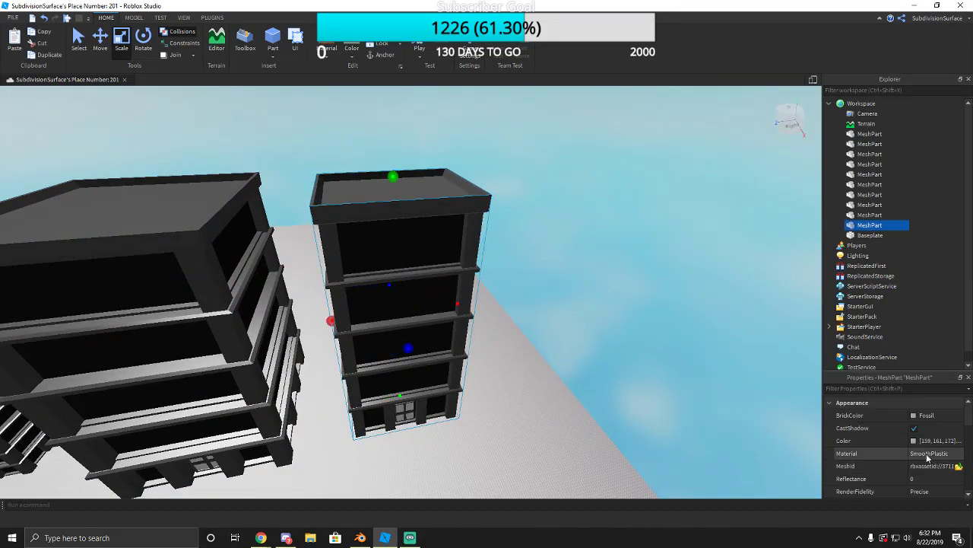
# Set the Lighting service's Ambient colour to white, 255, 255, 255.
pyautogui.click(857, 256)
pyautogui.scroll(-5, 920, 440)
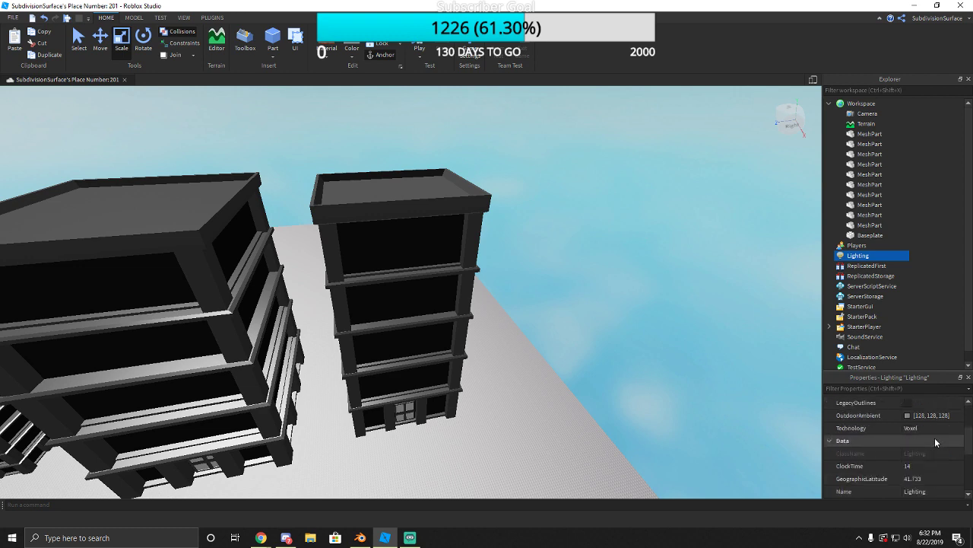
pyautogui.scroll(5, 930, 440)
pyautogui.doubleClick(858, 415)
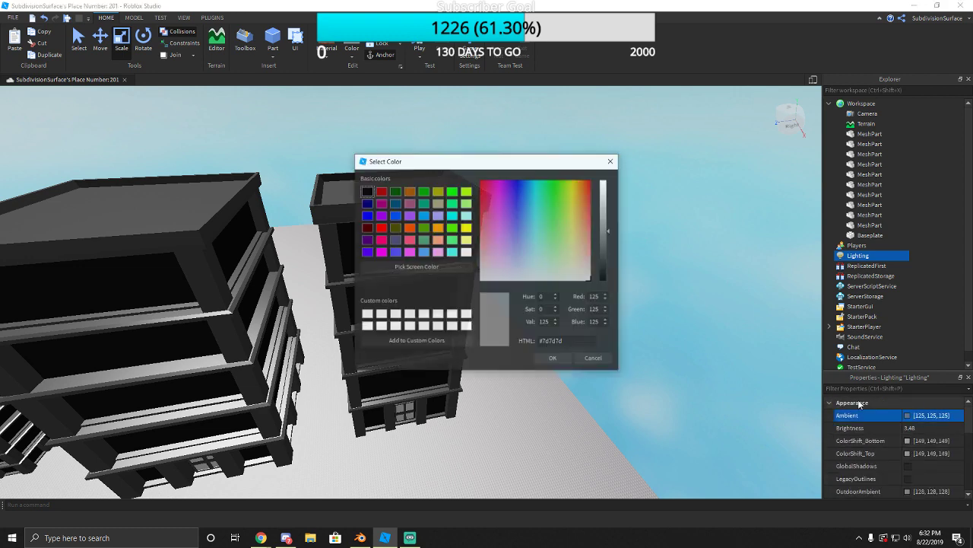
pyautogui.moveTo(605, 210); pyautogui.dragTo(594, 139)
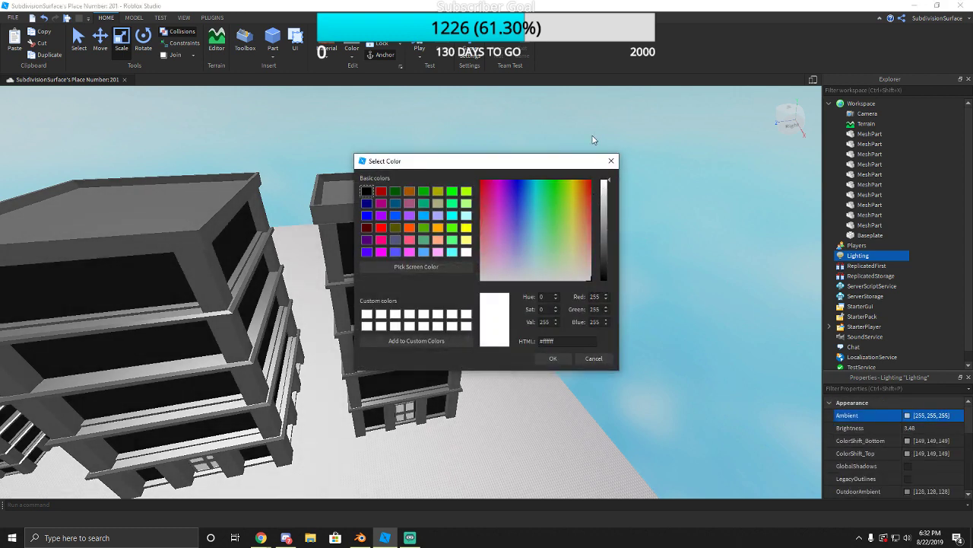
pyautogui.click(554, 359)
# Set the Lighting service's ColorShift_Bottom to white, 255, 255, 255.
pyautogui.click(916, 441)
pyautogui.click(907, 441)
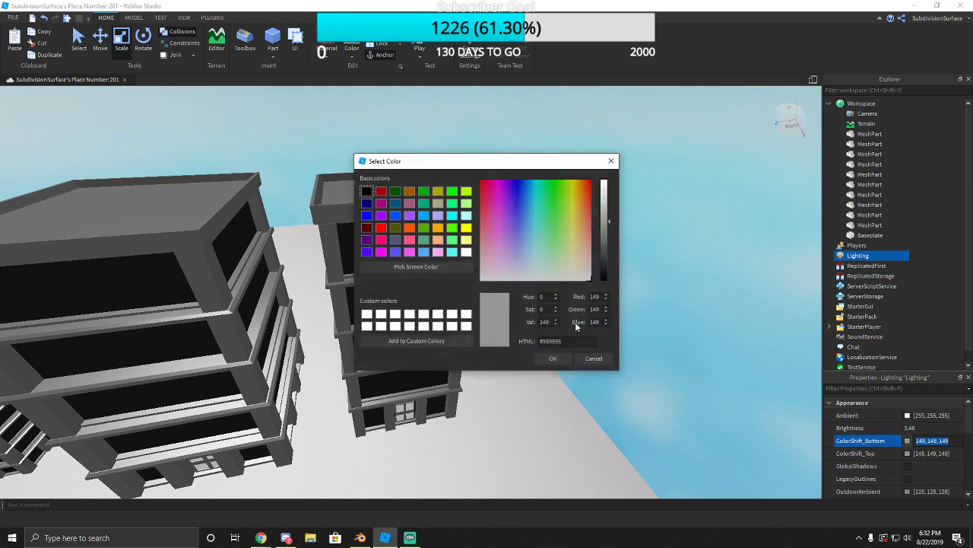
pyautogui.moveTo(601, 193); pyautogui.dragTo(595, 150)
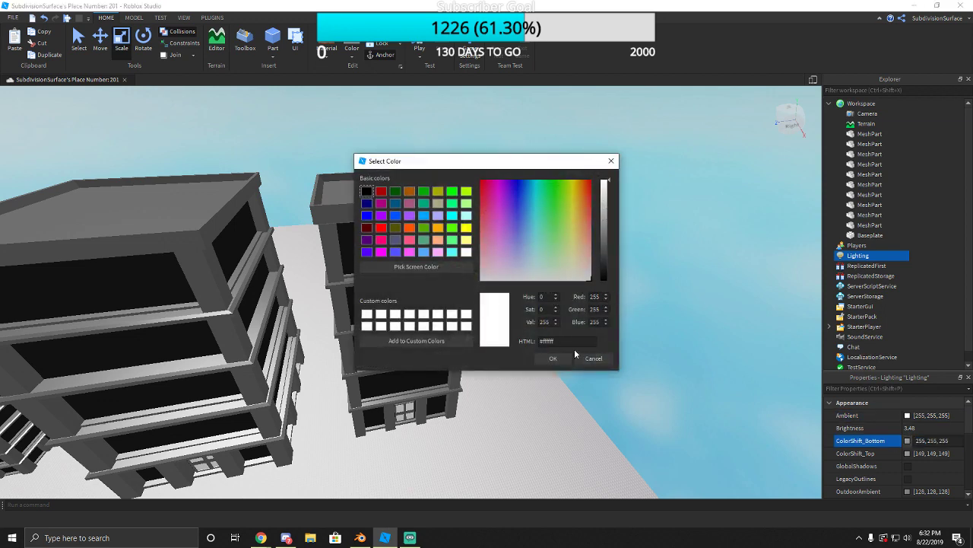
pyautogui.click(553, 358)
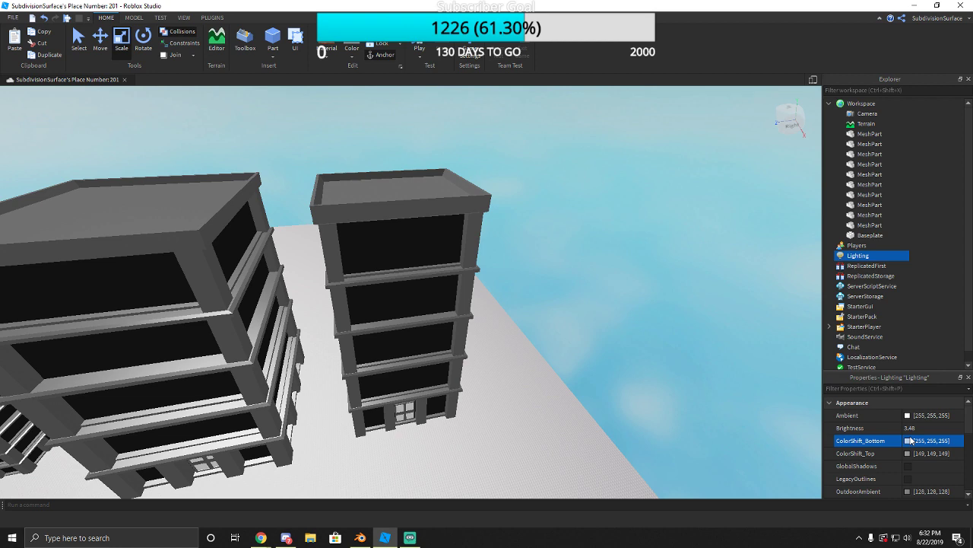
# Set the Lighting service's Brightness to 5 and clear the selection.
pyautogui.click(912, 428)
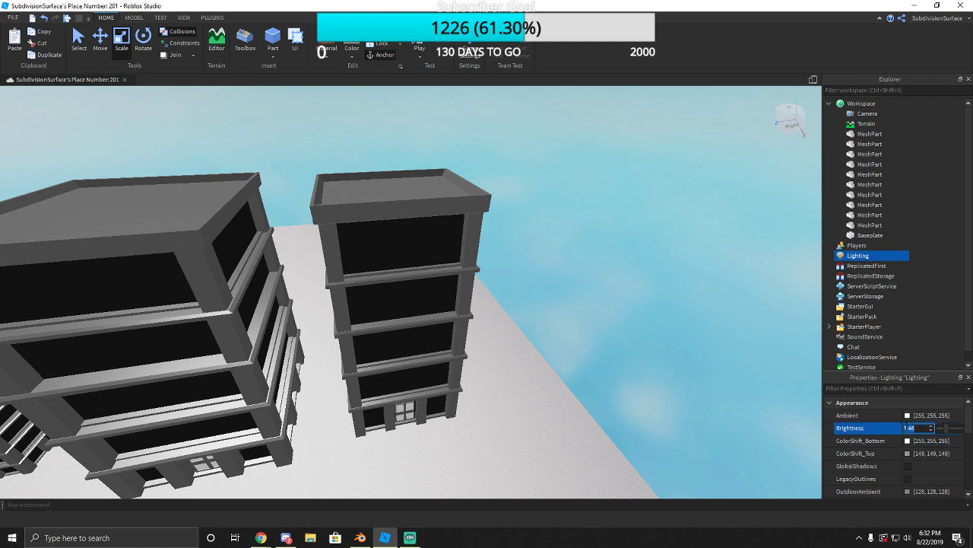
pyautogui.write('5')
pyautogui.click(546, 469)
# Widen the duplicated building along its facade with the Scale tool and deselect it.
pyautogui.scroll(4, 466, 439)
pyautogui.moveTo(467, 441); pyautogui.dragTo(465, 435, button='right')
pyautogui.scroll(-5, 465, 435)
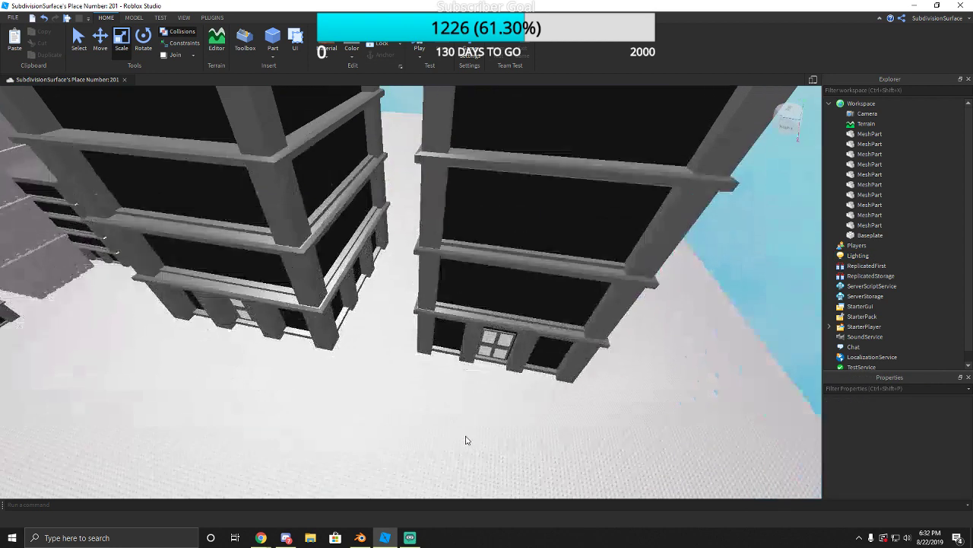
pyautogui.scroll(-3, 466, 435)
pyautogui.click(461, 367)
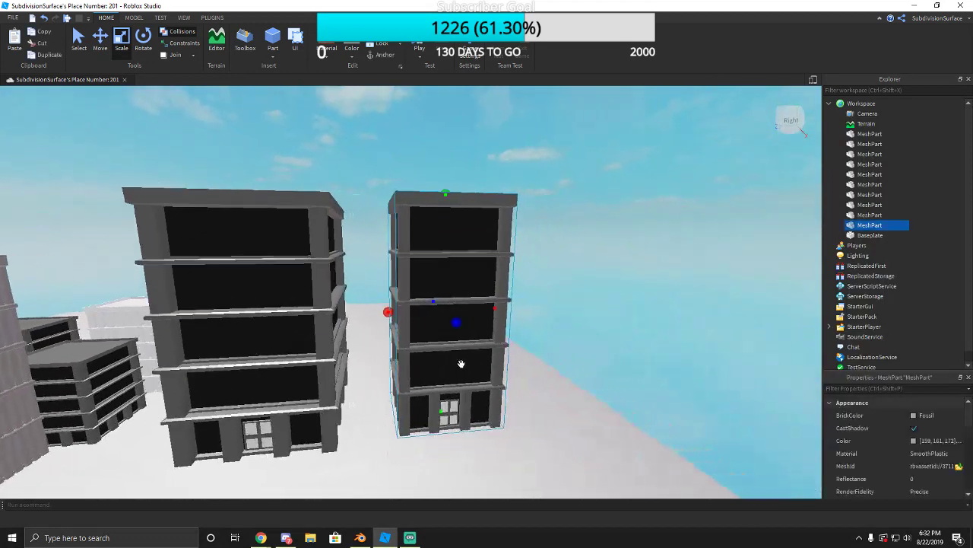
pyautogui.press('d')
pyautogui.moveTo(480, 313); pyautogui.dragTo(530, 382)
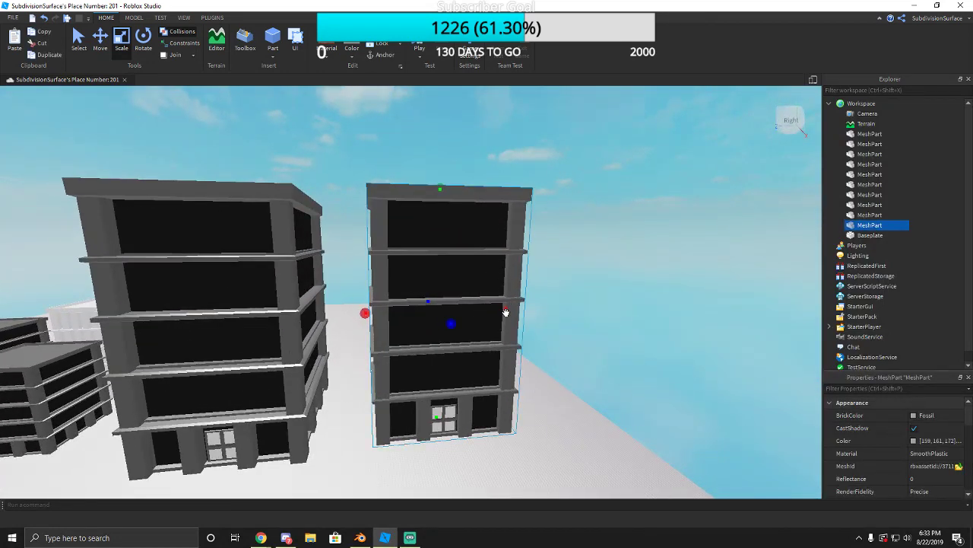
pyautogui.moveTo(506, 313); pyautogui.dragTo(498, 312)
pyautogui.click(482, 489)
# Move the duplicated building forward so its facade roughly lines up with the neighbouring building, and deselect it.
pyautogui.press('a')
pyautogui.press('w')
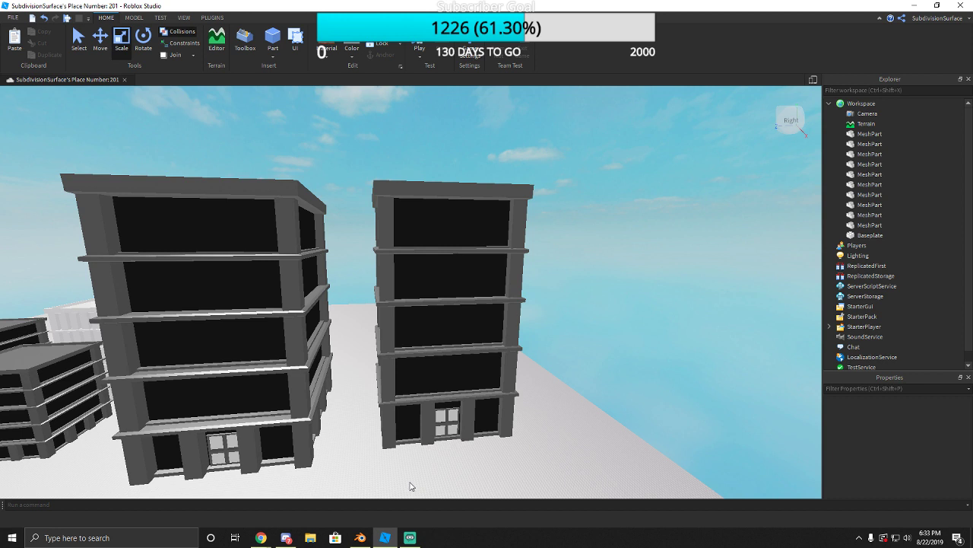
pyautogui.click(404, 408)
pyautogui.moveTo(404, 408); pyautogui.dragTo(398, 445)
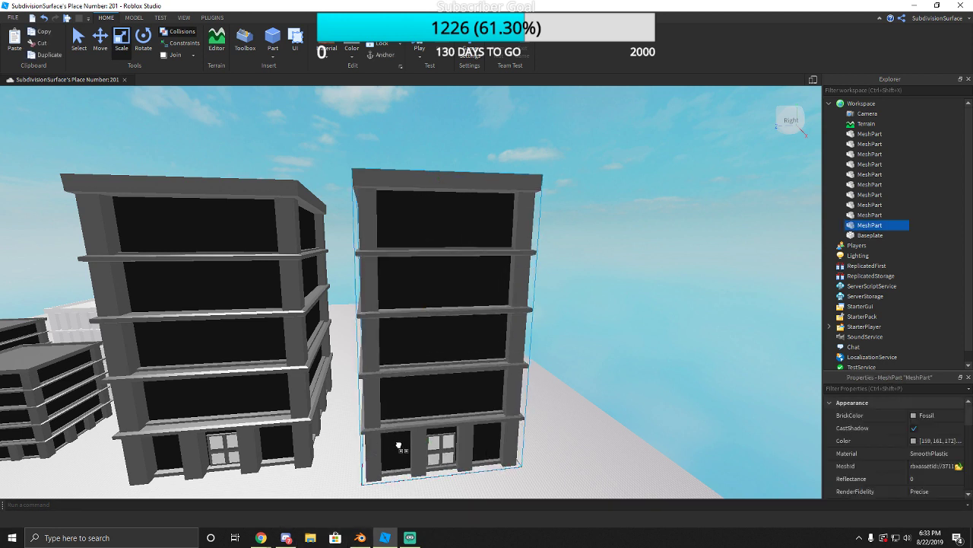
pyautogui.click(336, 469)
pyautogui.moveTo(370, 436); pyautogui.dragTo(374, 436, button='right')
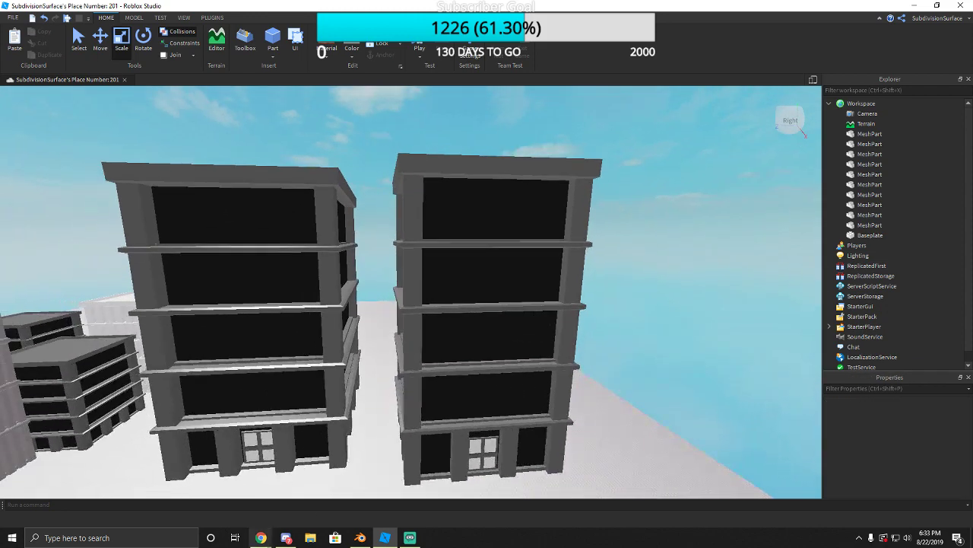
# Compare the two buildings with the orange corner apartment building photo in the browser's image results, ending in Roblox Studio.
pyautogui.click(262, 539)
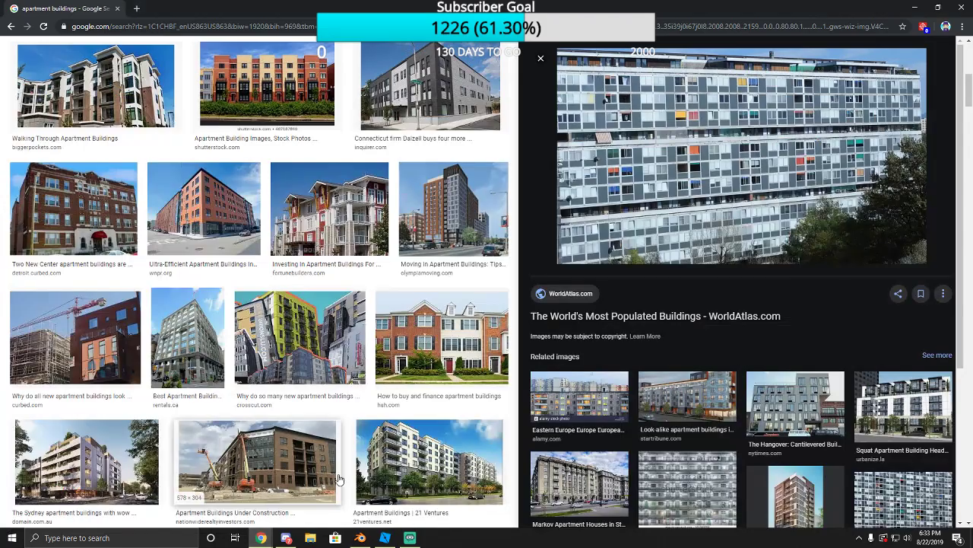
pyautogui.click(261, 504)
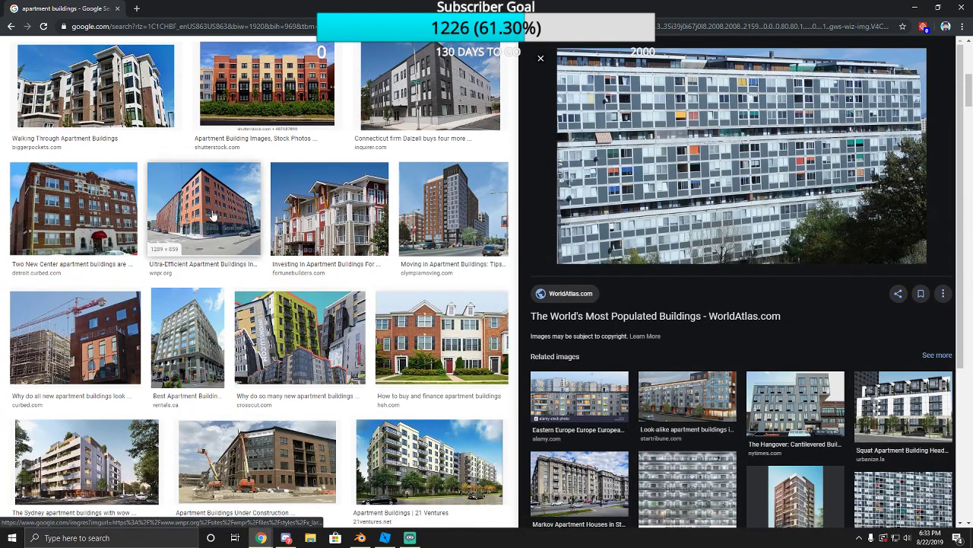
pyautogui.click(242, 221)
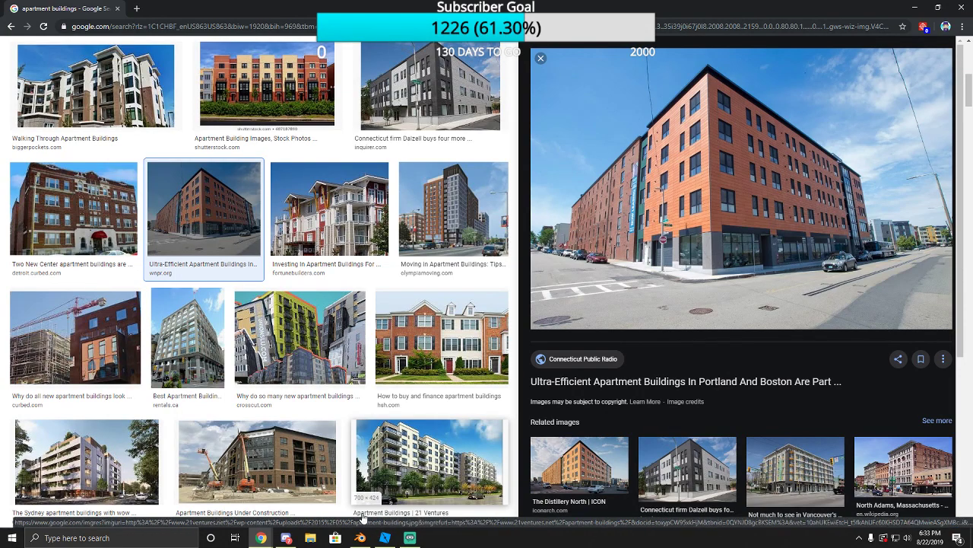
pyautogui.click(410, 537)
pyautogui.click(385, 537)
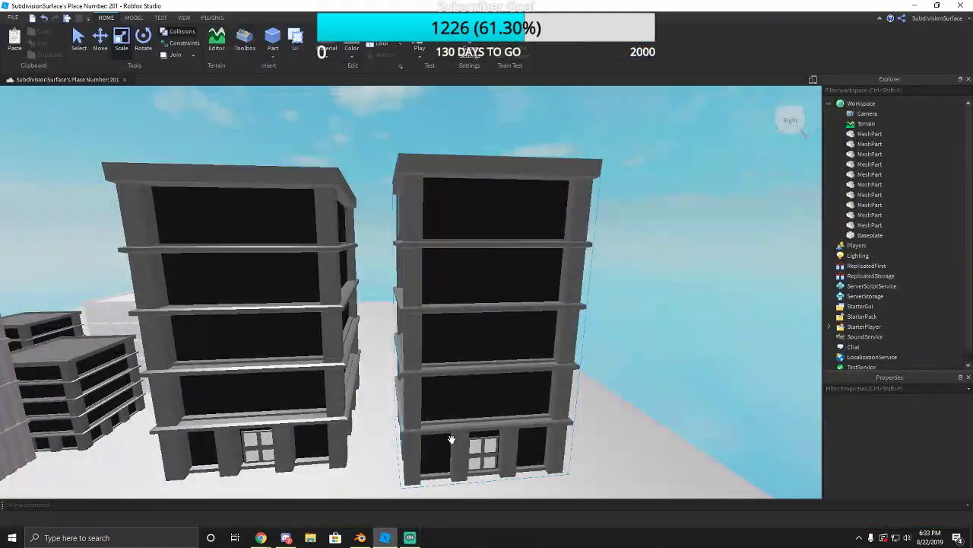
pyautogui.moveTo(261, 538)
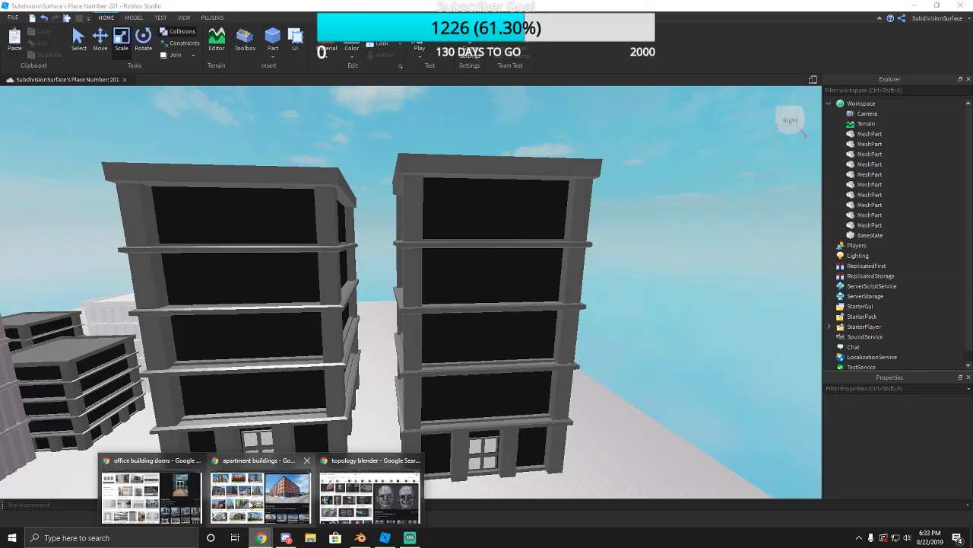
pyautogui.click(251, 503)
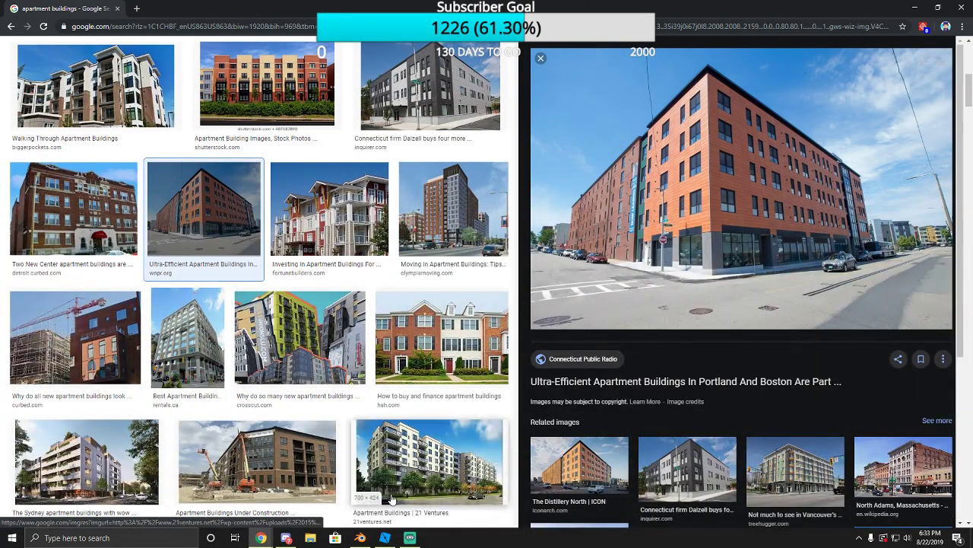
pyautogui.click(385, 539)
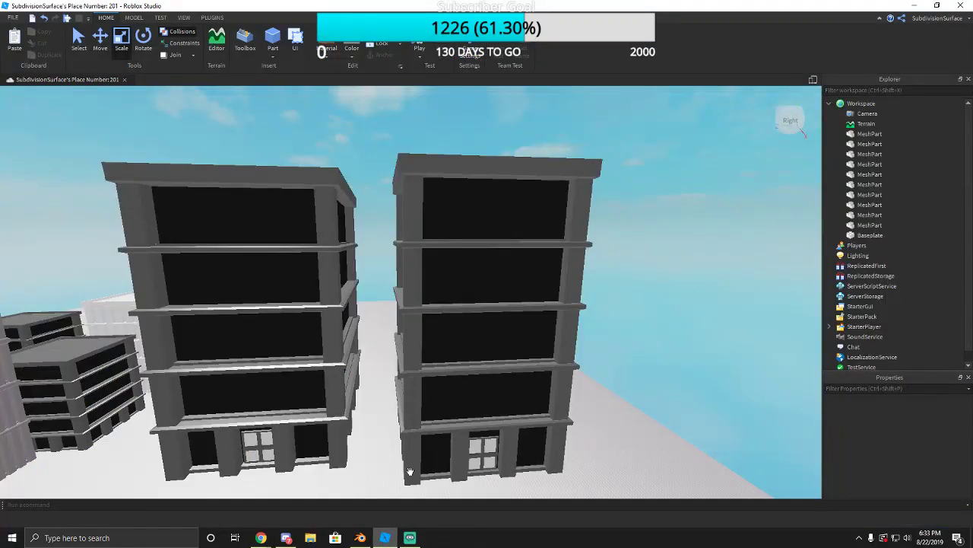
# Check the orange corner apartment building photo in the browser once more, ending in Blender.
pyautogui.moveTo(261, 538)
pyautogui.click(248, 511)
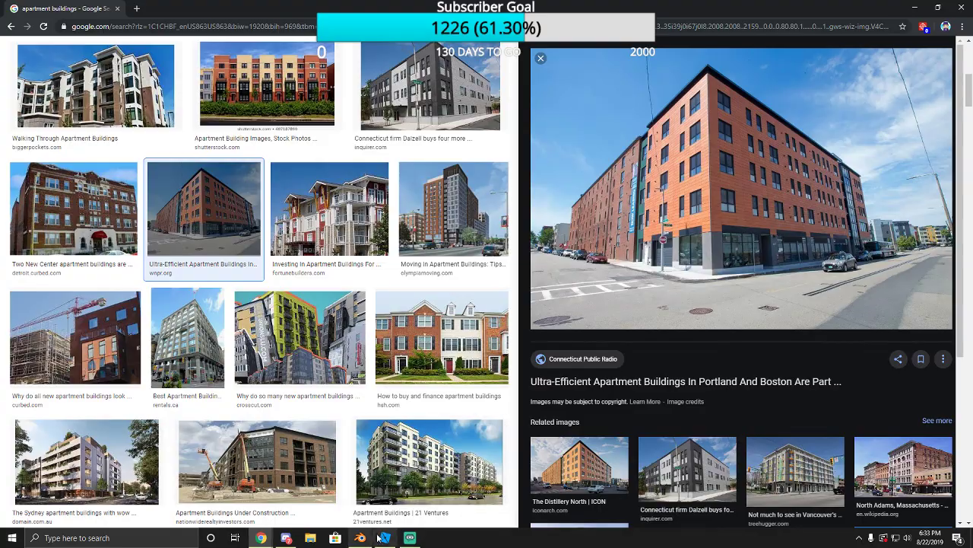
pyautogui.moveTo(383, 540)
pyautogui.click(388, 493)
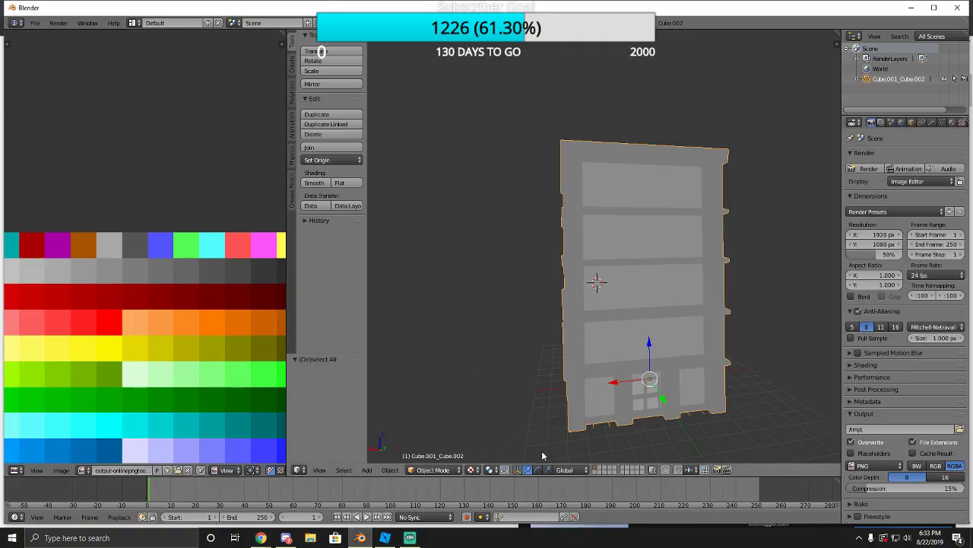
# Scale the building to about 0.922 along Z and about 1.075 along X.
pyautogui.press('s')
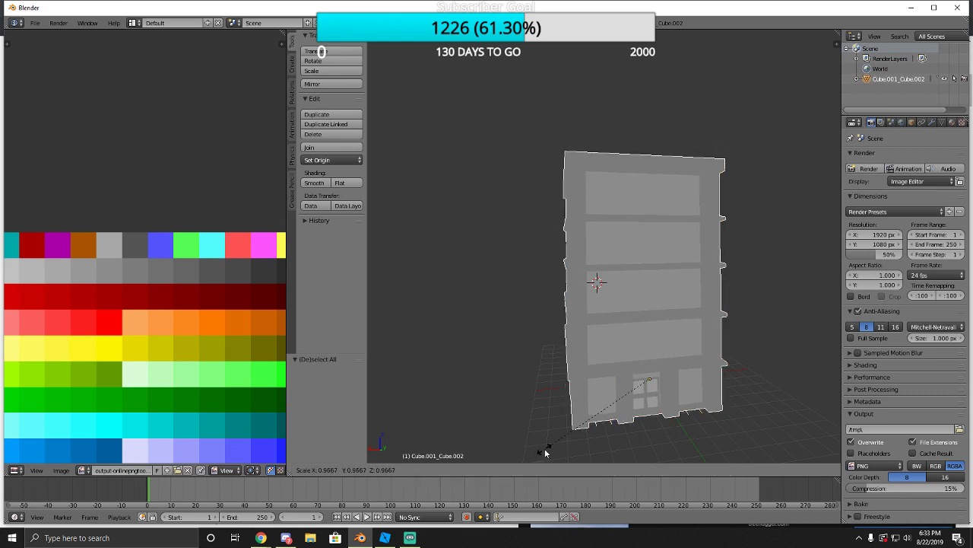
pyautogui.press('z')
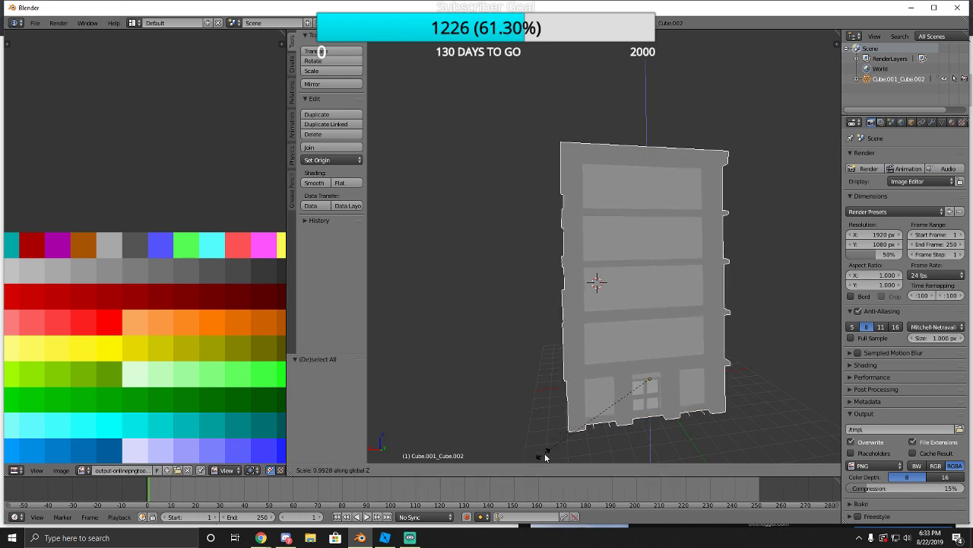
pyautogui.click(555, 458)
pyautogui.press('s')
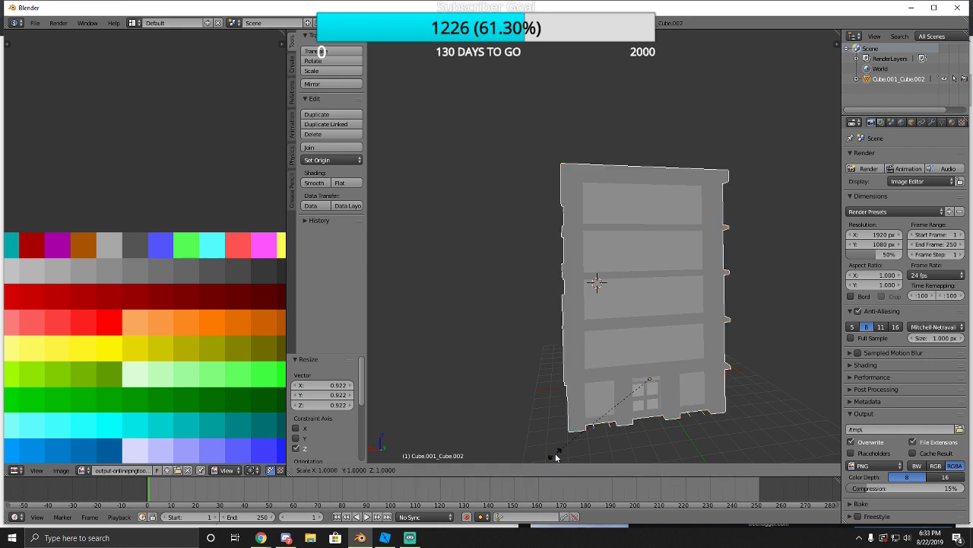
pyautogui.click(540, 446)
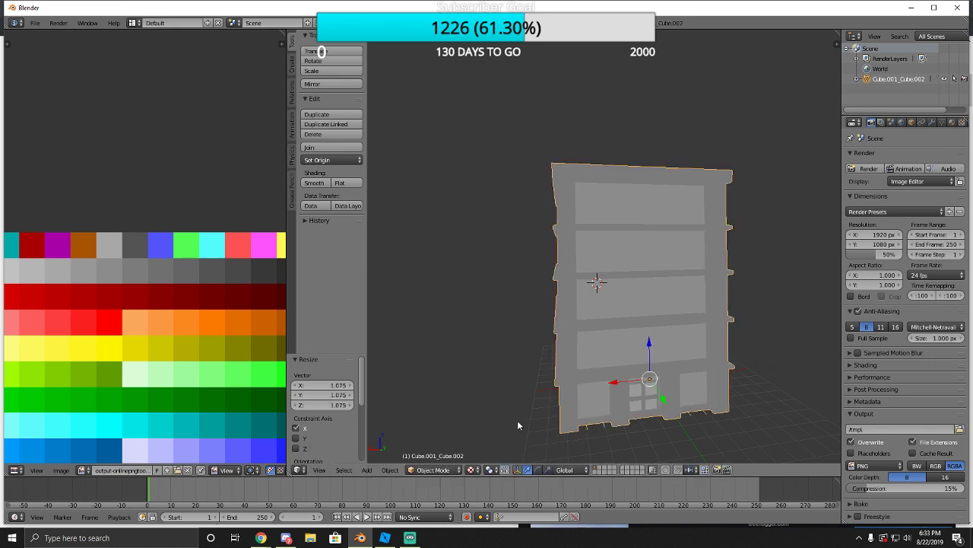
# Enter Edit Mode on the whole building and box-select the window panes' UVs on the colour palette.
pyautogui.click(433, 470)
pyautogui.click(432, 447)
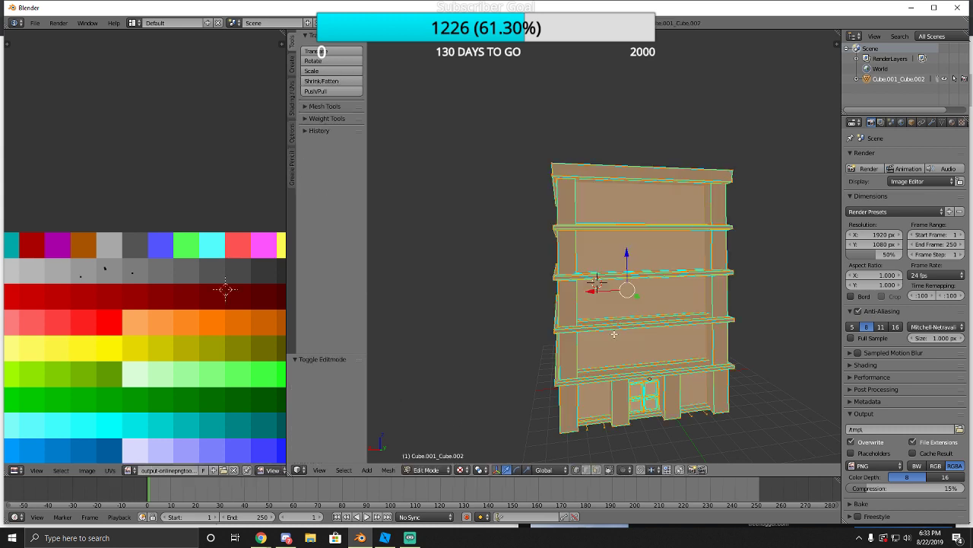
pyautogui.press('a')
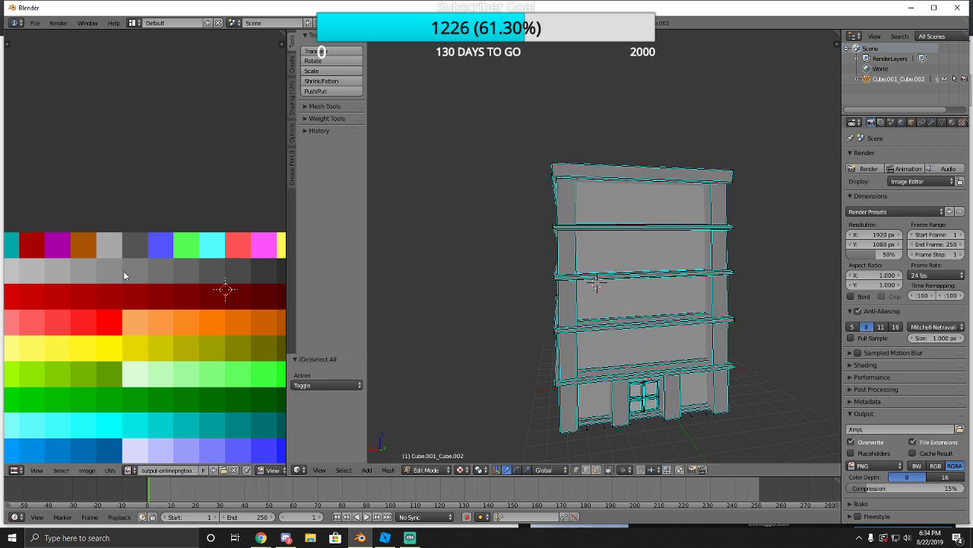
pyautogui.press('a')
pyautogui.press('a')
pyautogui.press('a')
pyautogui.moveTo(80, 260); pyautogui.dragTo(119, 275, button='middle')
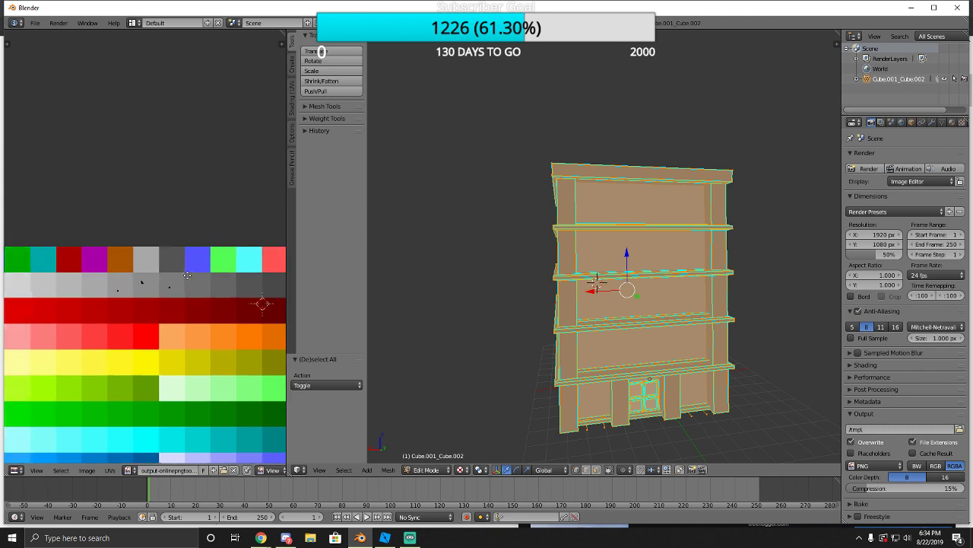
pyautogui.press('b')
pyautogui.moveTo(140, 347); pyautogui.dragTo(163, 292)
pyautogui.scroll(-3, 164, 291)
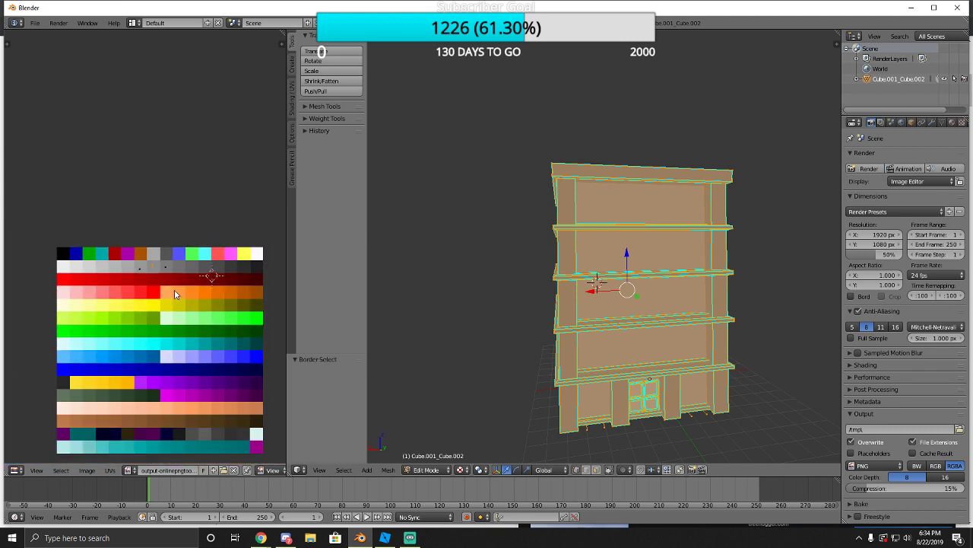
# Move the window panes' UVs onto the dark grey swatch in the palette's top row.
pyautogui.press('g')
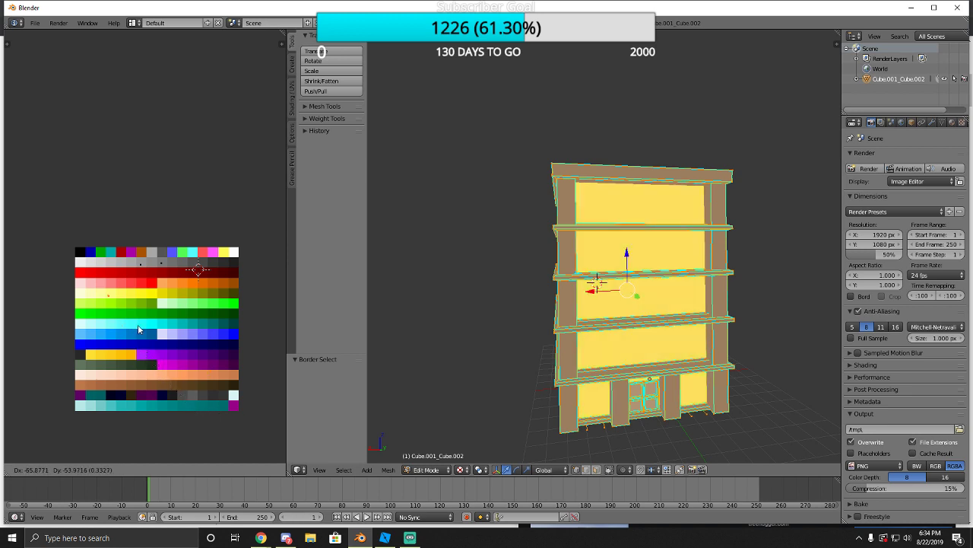
pyautogui.click(201, 303)
pyautogui.scroll(3, 205, 302)
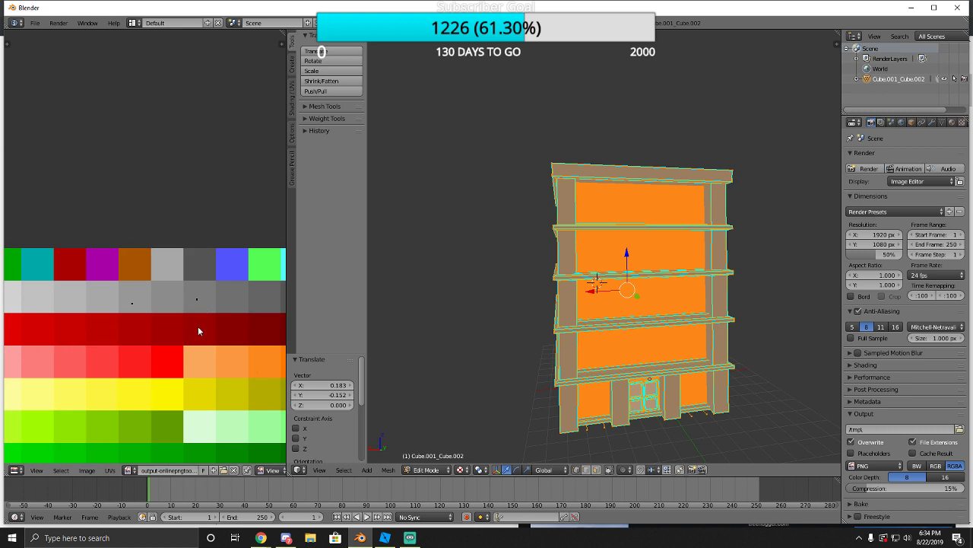
pyautogui.moveTo(198, 326); pyautogui.dragTo(179, 323, button='middle')
pyautogui.press('g')
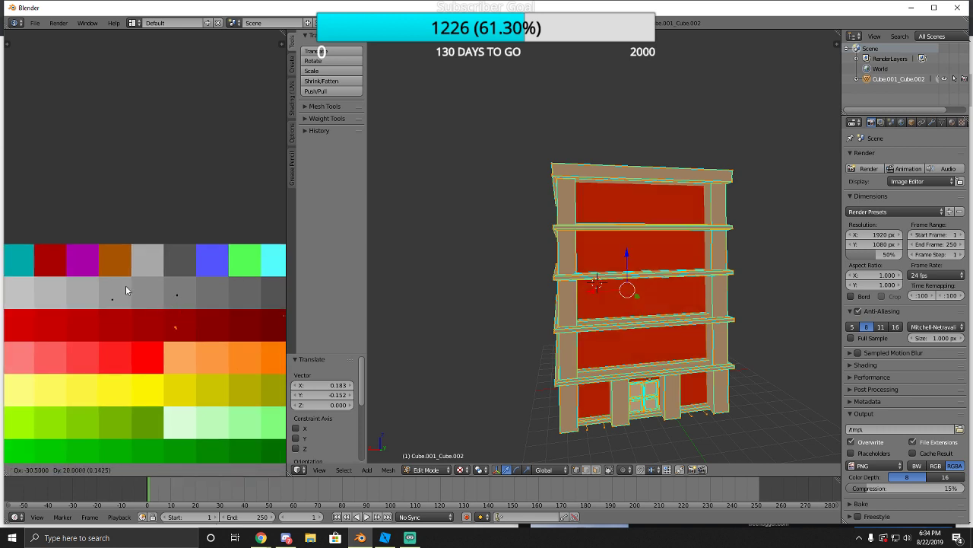
pyautogui.click(127, 225)
# Clear the mesh selection on the recoloured building and return it to Object Mode.
pyautogui.press('a')
pyautogui.moveTo(472, 347)
pyautogui.mouseDown(button='middle')
pyautogui.moveTo(554, 346)
pyautogui.moveTo(510, 351)
pyautogui.moveTo(473, 328)
pyautogui.mouseUp(button='middle')
pyautogui.scroll(-2, 162, 308)
pyautogui.scroll(-1, 162, 308)
pyautogui.press('a')
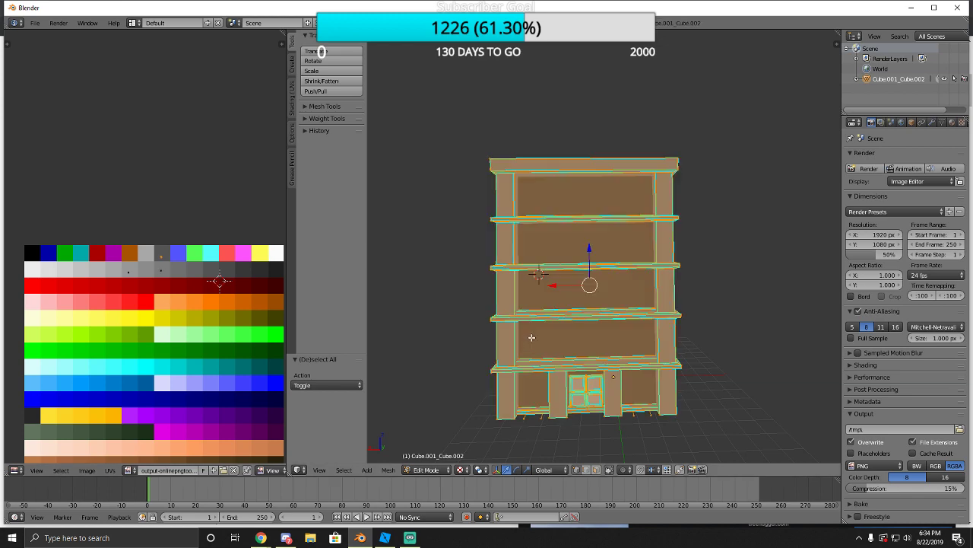
pyautogui.moveTo(190, 357); pyautogui.dragTo(180, 323, button='middle')
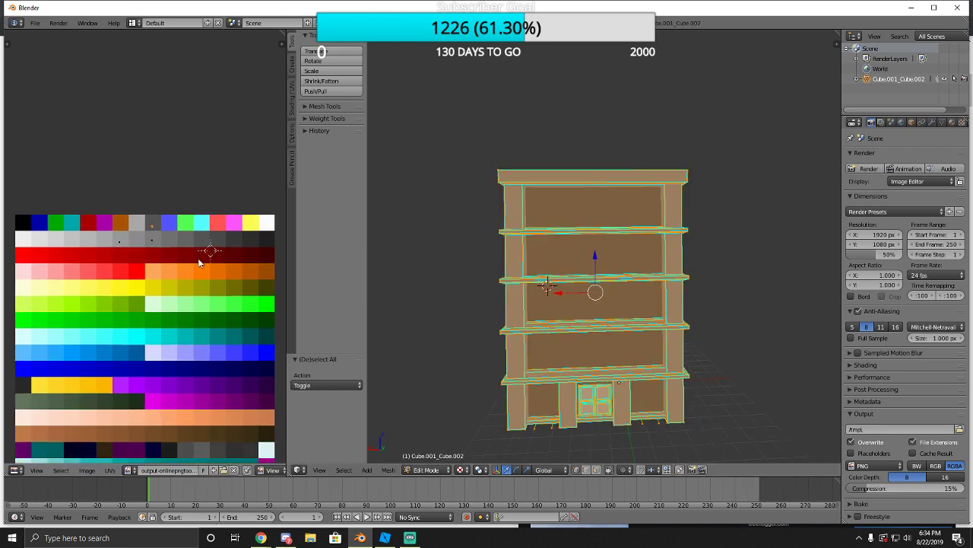
pyautogui.press('a')
pyautogui.press('a')
pyautogui.press('a')
pyautogui.moveTo(552, 380); pyautogui.dragTo(563, 382, button='middle')
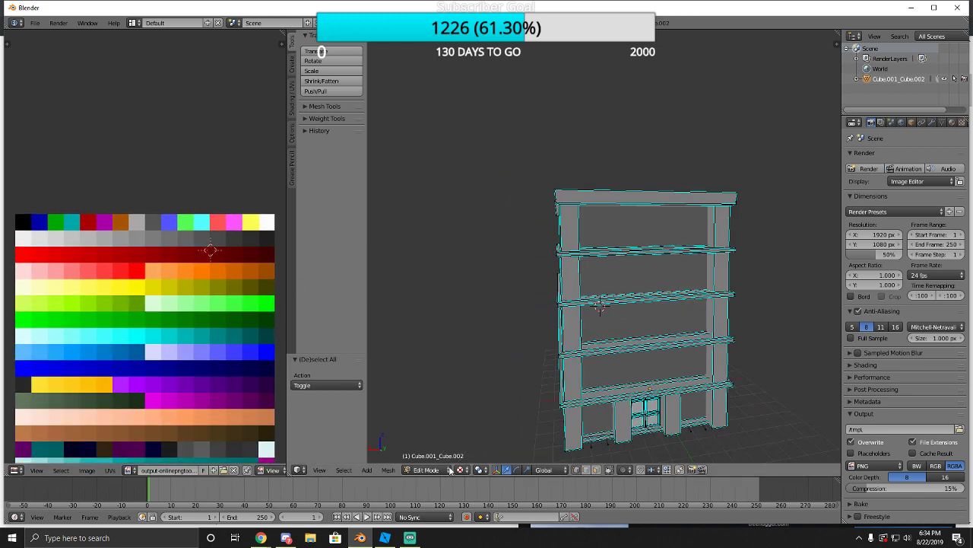
pyautogui.click(416, 470)
pyautogui.click(413, 450)
pyautogui.click(416, 470)
pyautogui.click(418, 459)
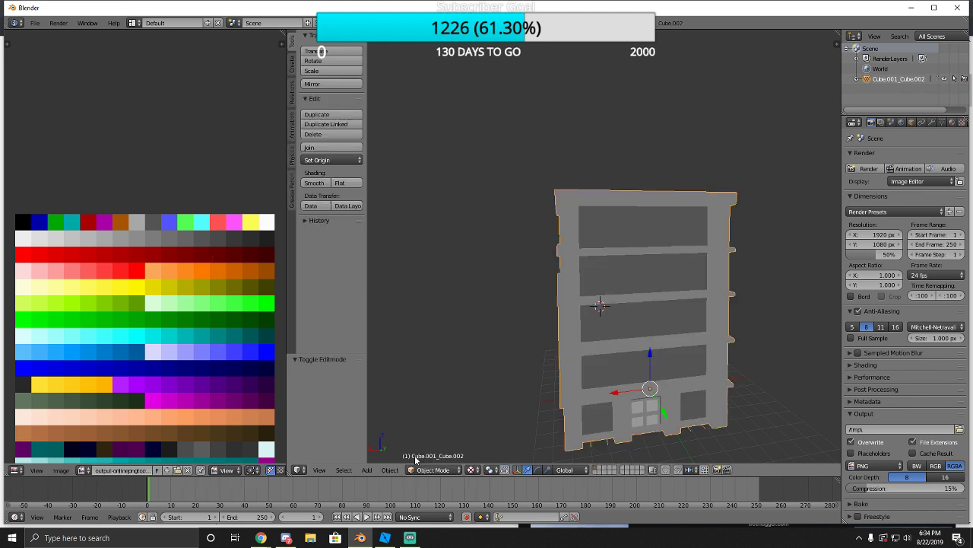
# Add a cube at the 3D cursor on the building's facade and widen the 3D view over the palette.
pyautogui.hotkey('shift', 'f')
pyautogui.press('s')
pyautogui.press('d')
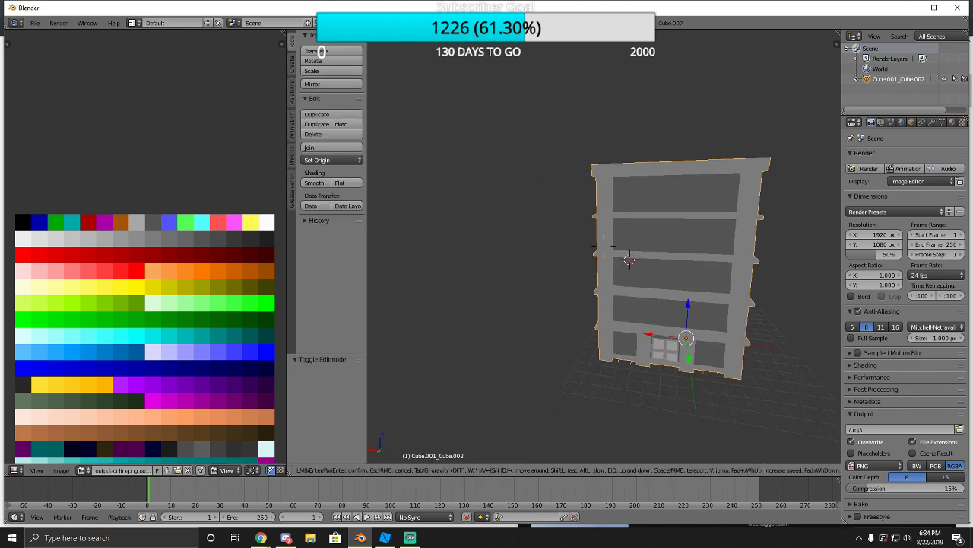
pyautogui.click(593, 266)
pyautogui.click(293, 69)
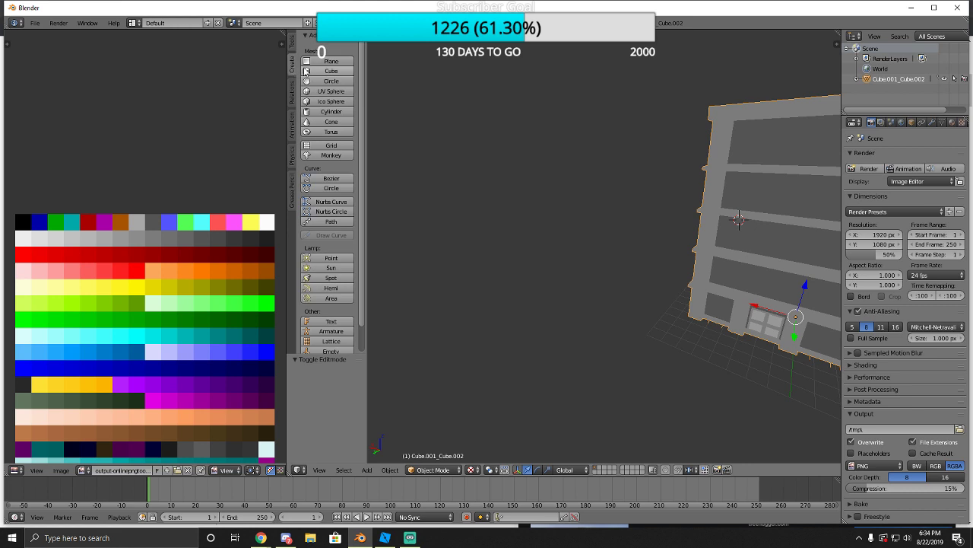
pyautogui.click(331, 71)
pyautogui.moveTo(289, 320); pyautogui.dragTo(58, 319)
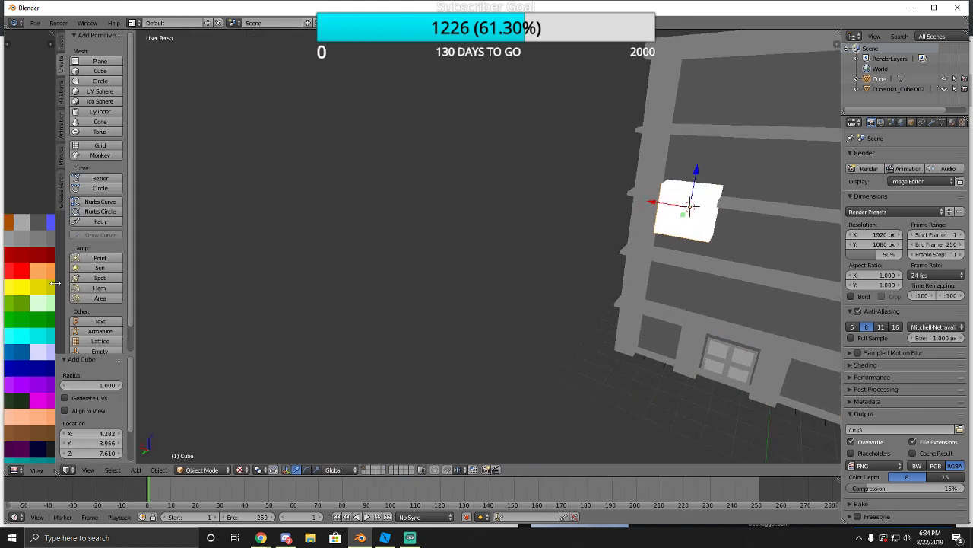
# Pull the cube about 7.77 units out from the facade along Y.
pyautogui.hotkey('shift', 'f')
pyautogui.press('w')
pyautogui.press('d')
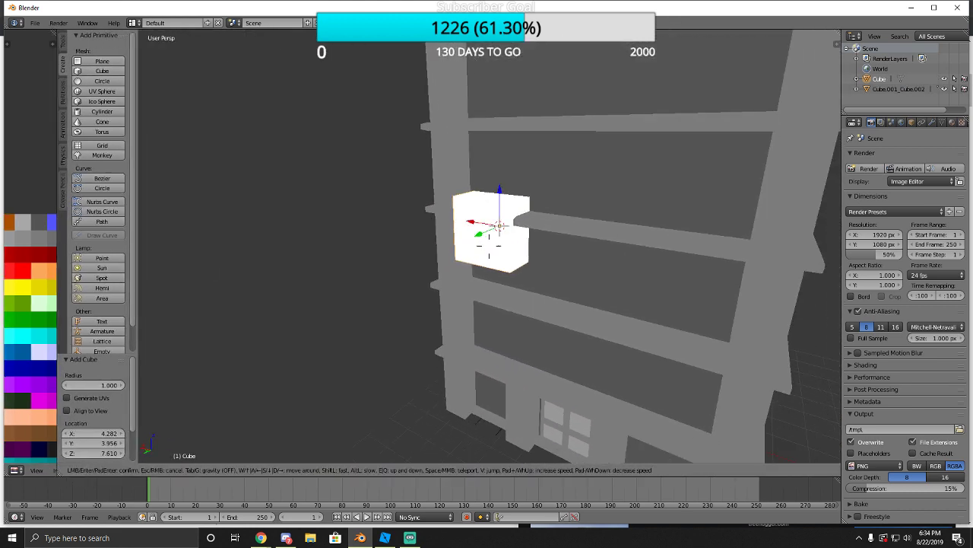
pyautogui.click(489, 246)
pyautogui.moveTo(478, 235); pyautogui.dragTo(321, 288)
pyautogui.press('Home')
pyautogui.hotkey('shift', 'f')
pyautogui.press('w')
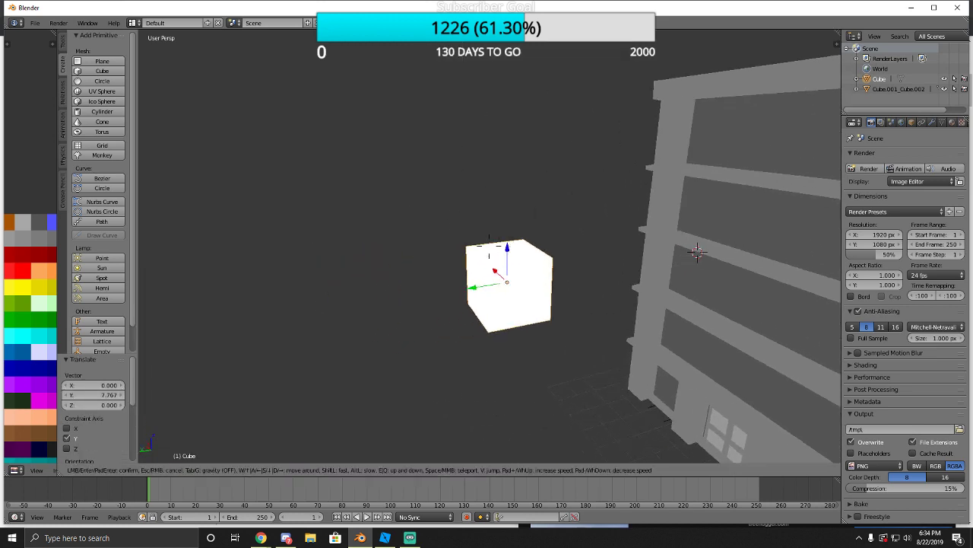
pyautogui.click(490, 250)
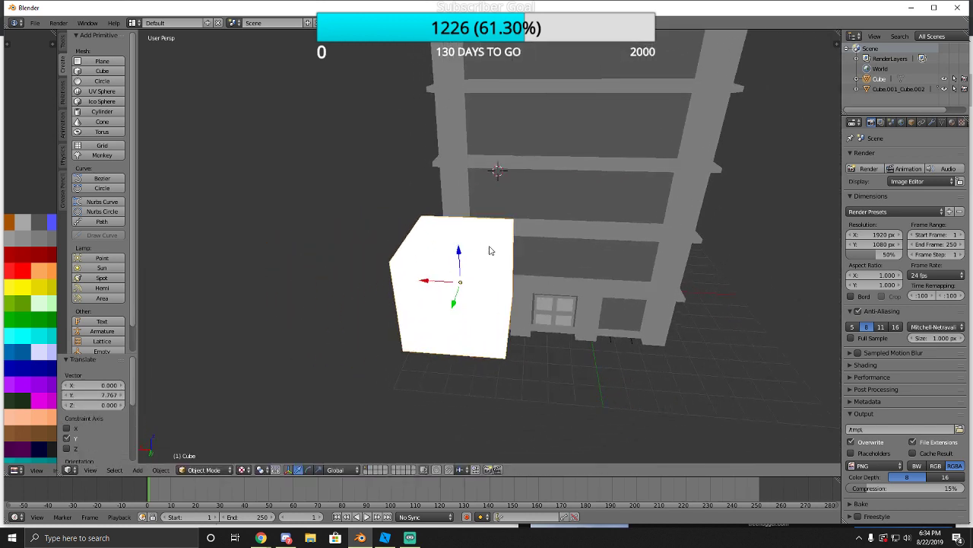
# Move the cube back against the facade and up about 1.5 units into the window opening one floor below the top.
pyautogui.moveTo(454, 300); pyautogui.dragTo(517, 124)
pyautogui.press('y')
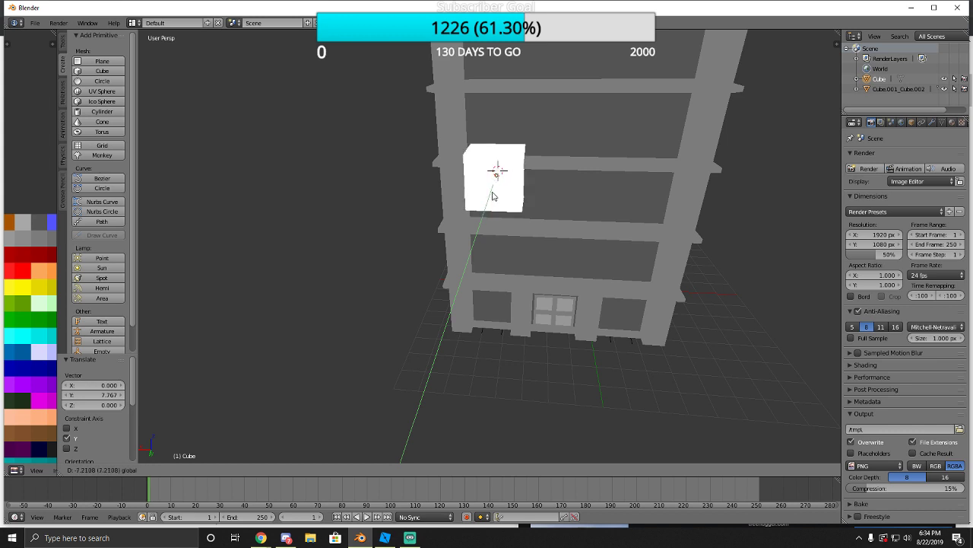
pyautogui.press('z')
pyautogui.click(503, 116)
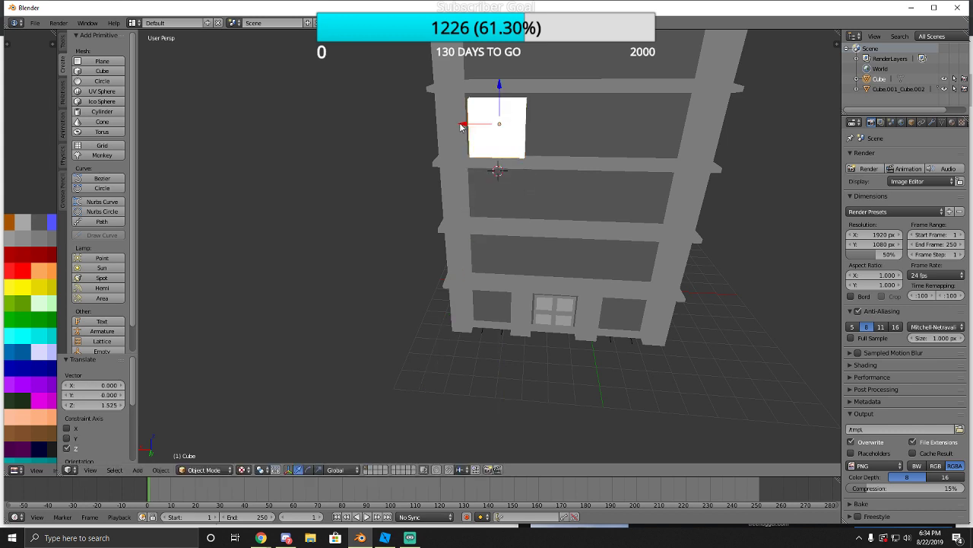
pyautogui.moveTo(463, 124)
pyautogui.mouseDown()
pyautogui.moveTo(507, 102)
pyautogui.moveTo(471, 123)
pyautogui.moveTo(602, 124)
pyautogui.moveTo(472, 128)
pyautogui.mouseUp()
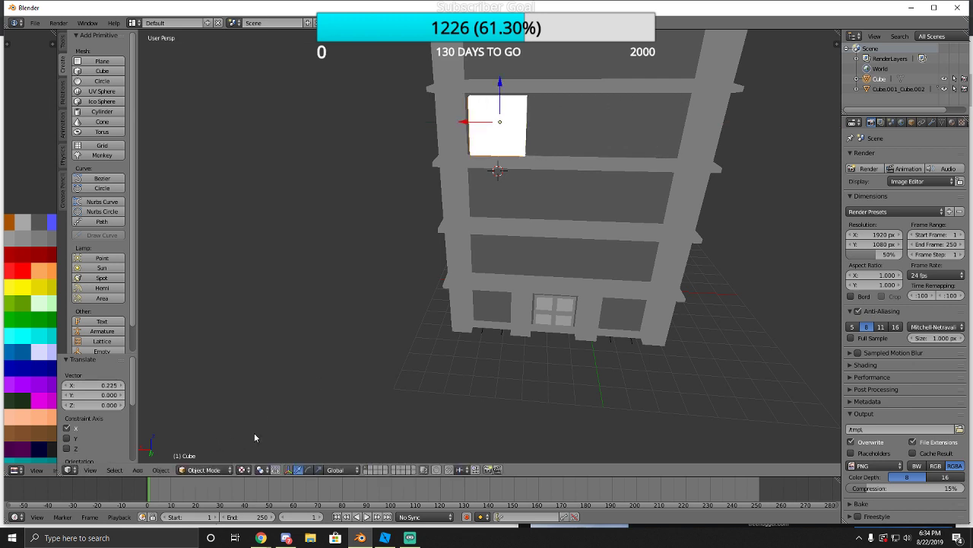
# Scale the cube uniformly to about 0.743 and shift it about 0.1 units along X within the window opening.
pyautogui.press('s')
pyautogui.click(387, 329)
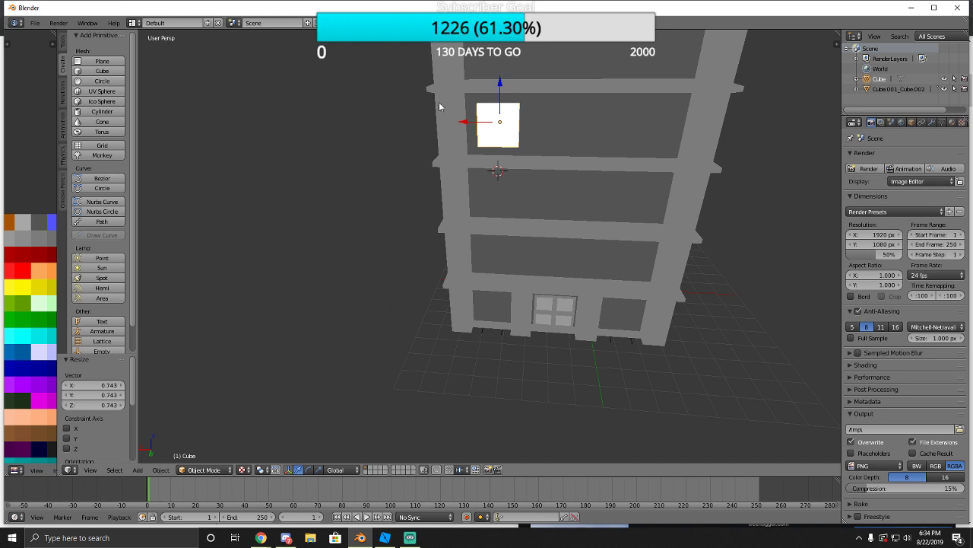
pyautogui.moveTo(469, 122); pyautogui.dragTo(465, 176)
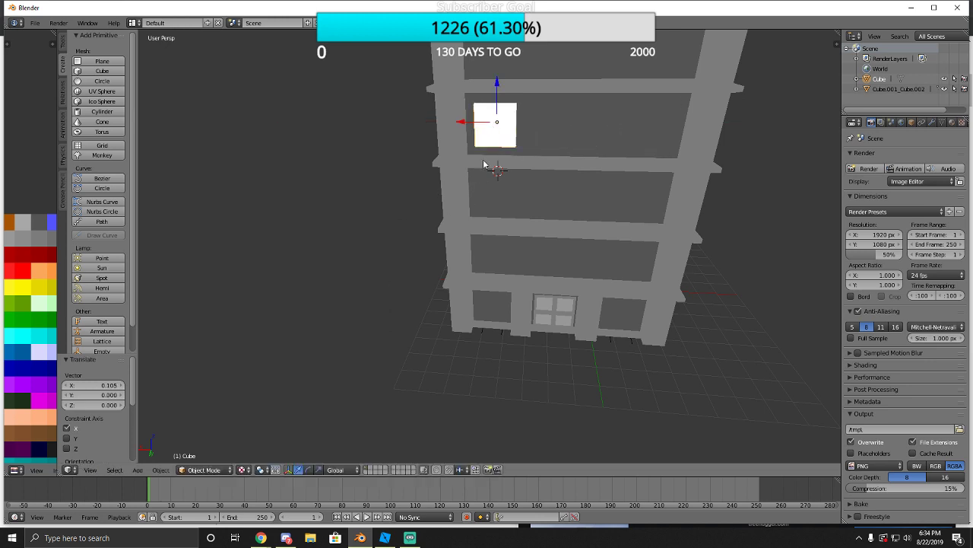
# Move the resized cube along Y well clear of the building's facade.
pyautogui.hotkey('shift', 'f')
pyautogui.press('s')
pyautogui.press('d')
pyautogui.click(490, 245)
pyautogui.moveTo(500, 229); pyautogui.dragTo(329, 310)
# In Edit Mode, move the cube's front face about -1.323 units along Y to flatten it into a thin slab.
pyautogui.click(208, 470)
pyautogui.click(209, 446)
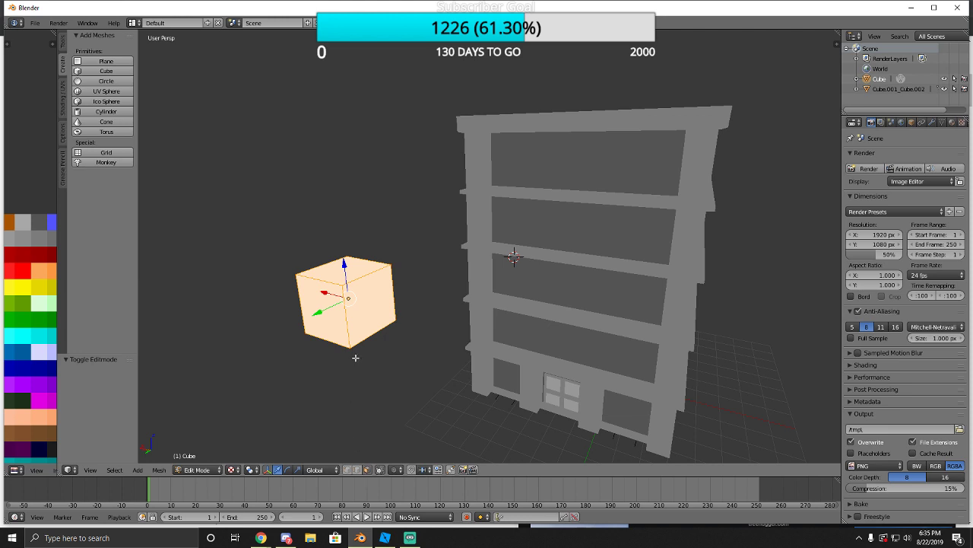
pyautogui.rightClick(323, 306)
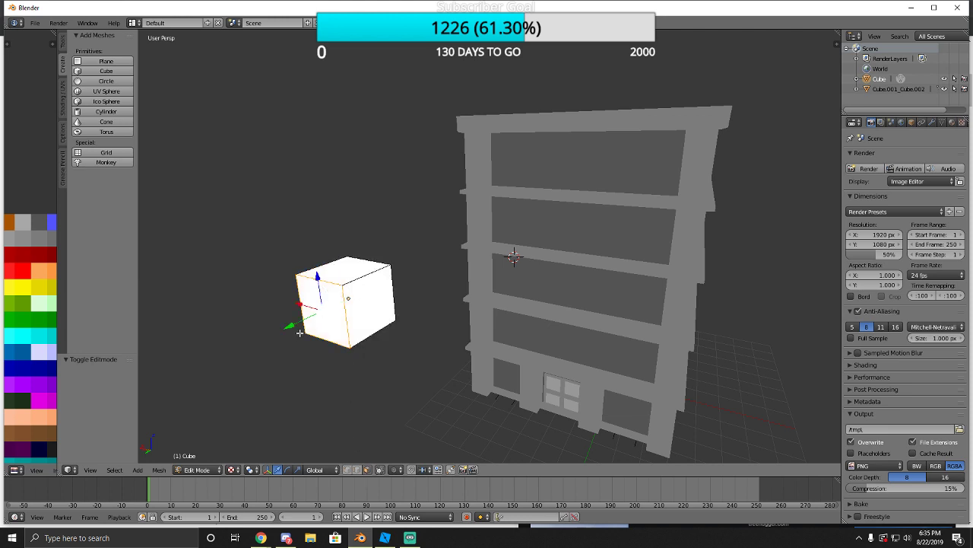
pyautogui.press('g')
pyautogui.press('y')
pyautogui.click(329, 305)
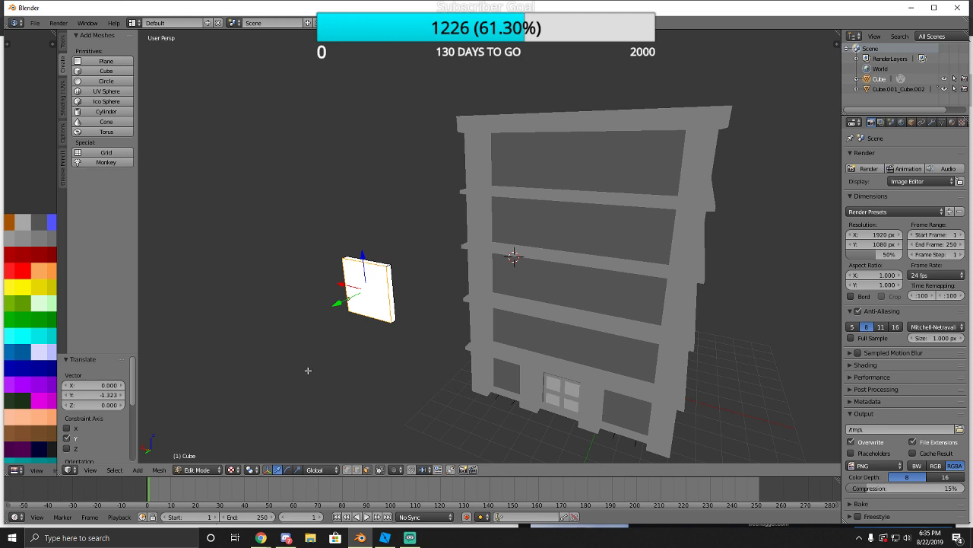
pyautogui.hotkey('shift', 'f')
pyautogui.press('w')
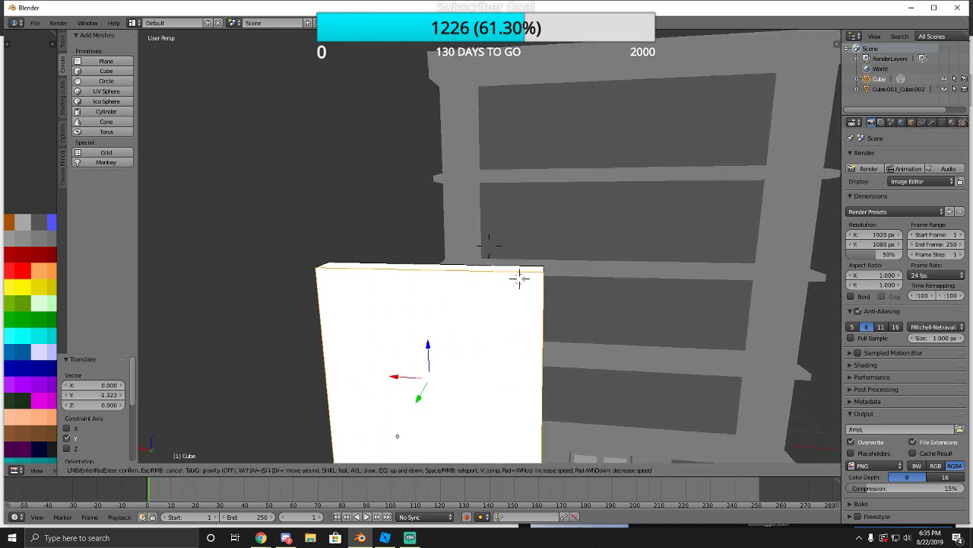
pyautogui.press('a')
pyautogui.click(489, 246)
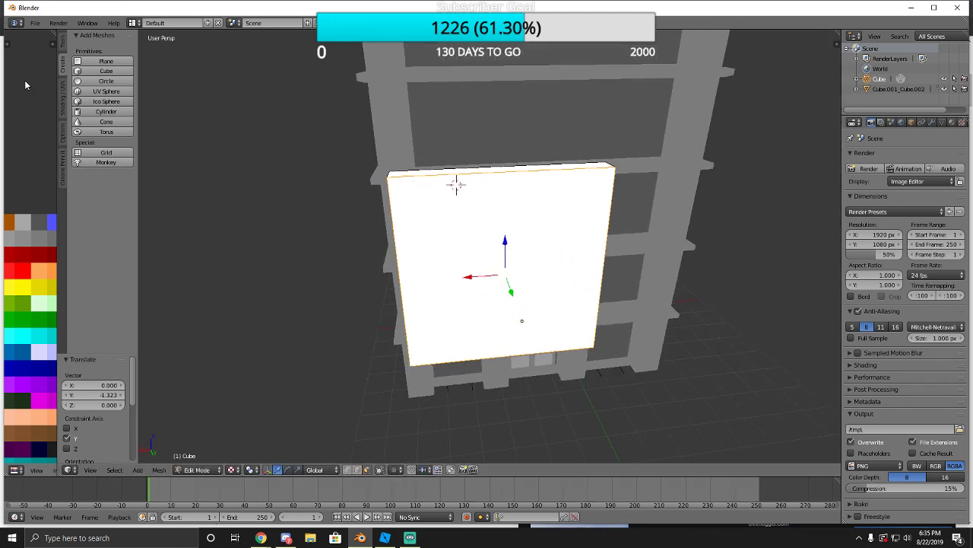
pyautogui.click(64, 45)
pyautogui.click(64, 100)
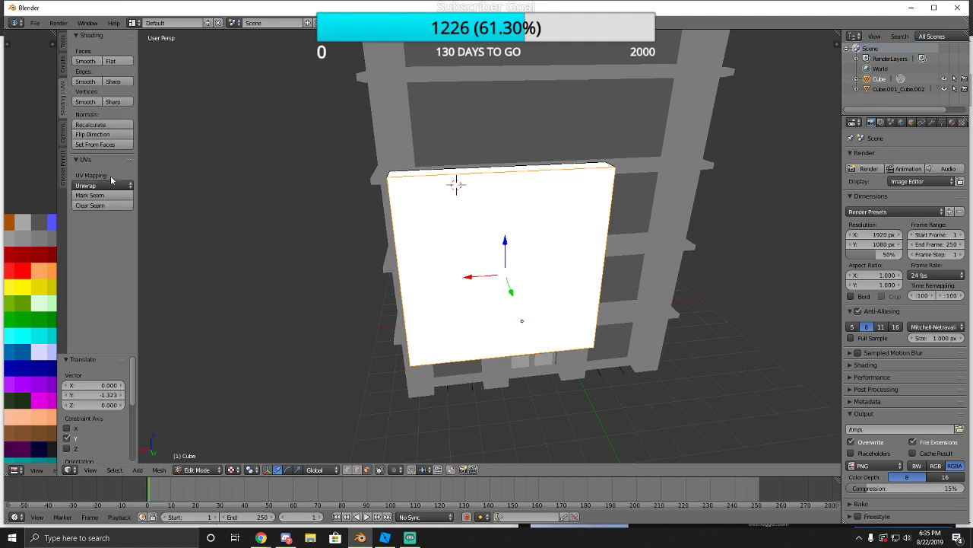
pyautogui.click(63, 134)
pyautogui.click(63, 161)
pyautogui.click(64, 44)
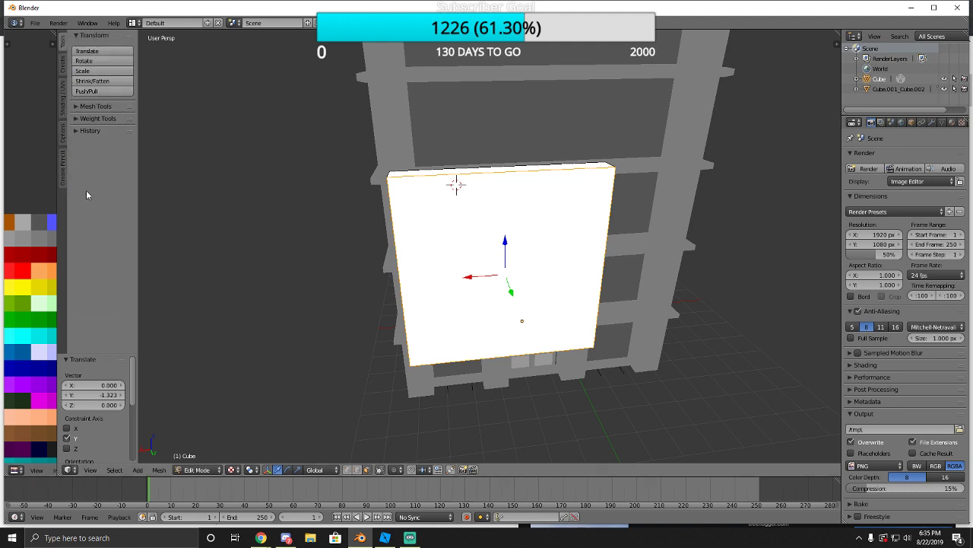
pyautogui.click(64, 105)
pyautogui.click(62, 65)
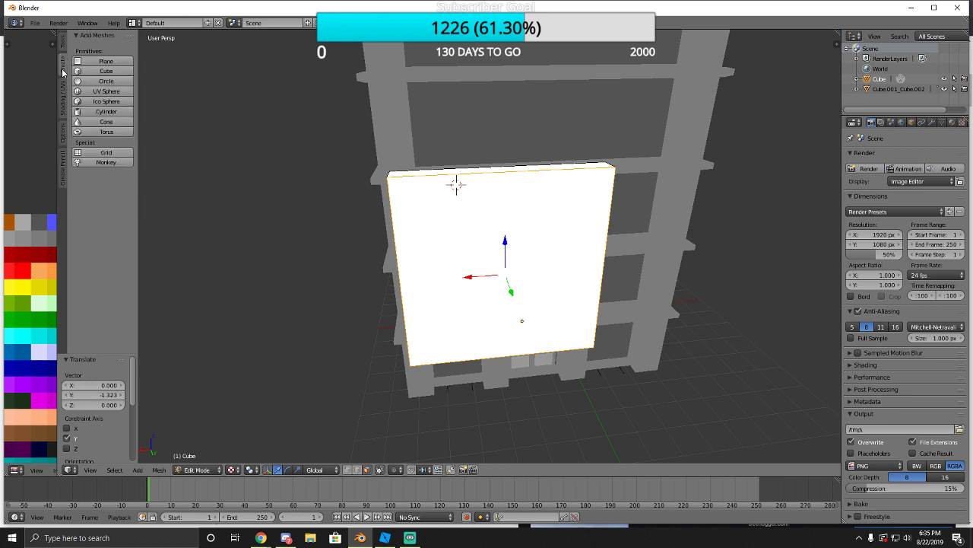
pyautogui.click(64, 87)
pyautogui.click(60, 62)
pyautogui.click(66, 52)
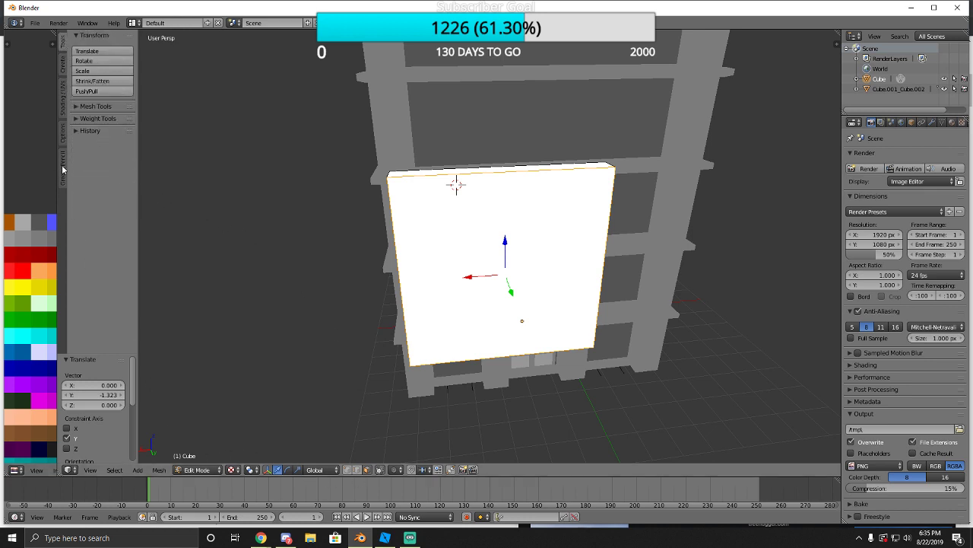
pyautogui.click(65, 137)
pyautogui.click(64, 98)
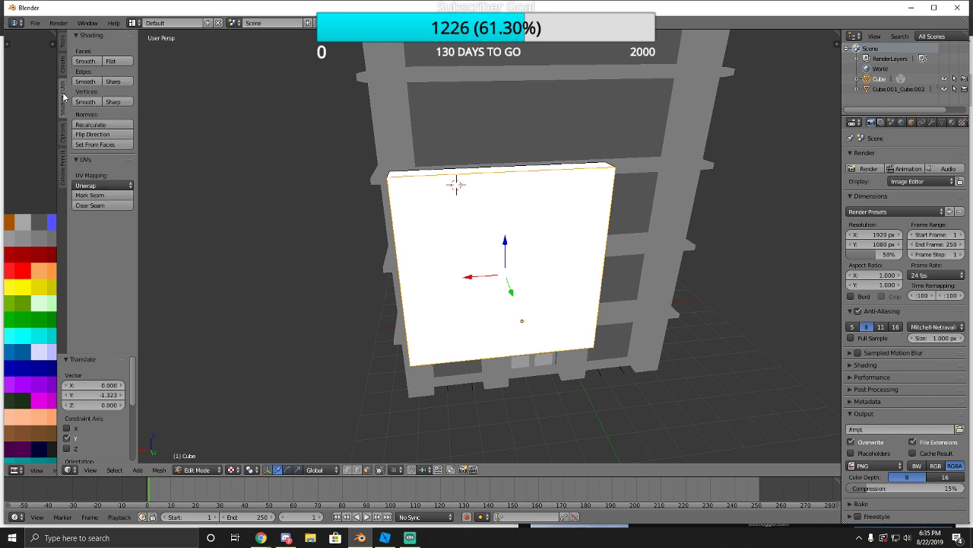
pyautogui.click(65, 66)
# Inset the slab's front face with a thickness of about 0.094 to form the window's outer frame.
pyautogui.click(65, 43)
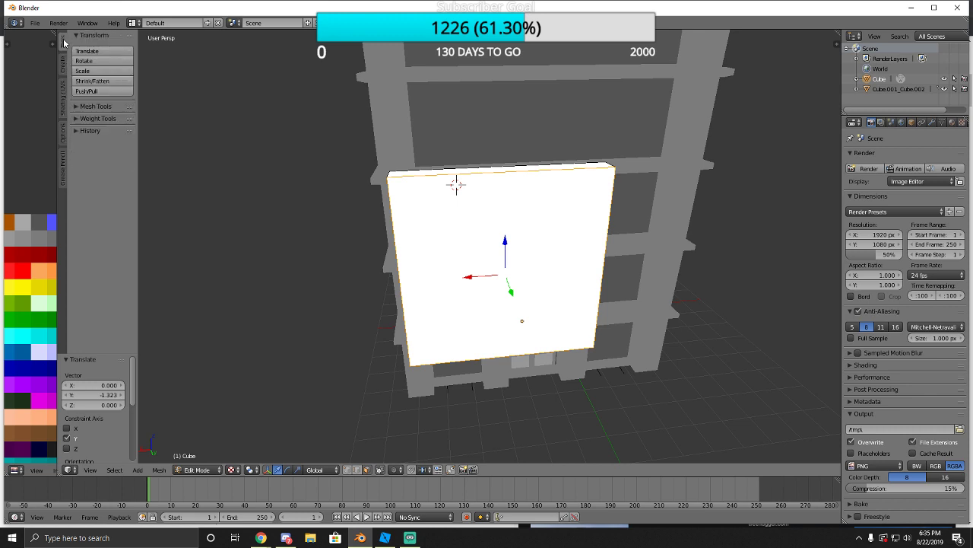
pyautogui.click(81, 106)
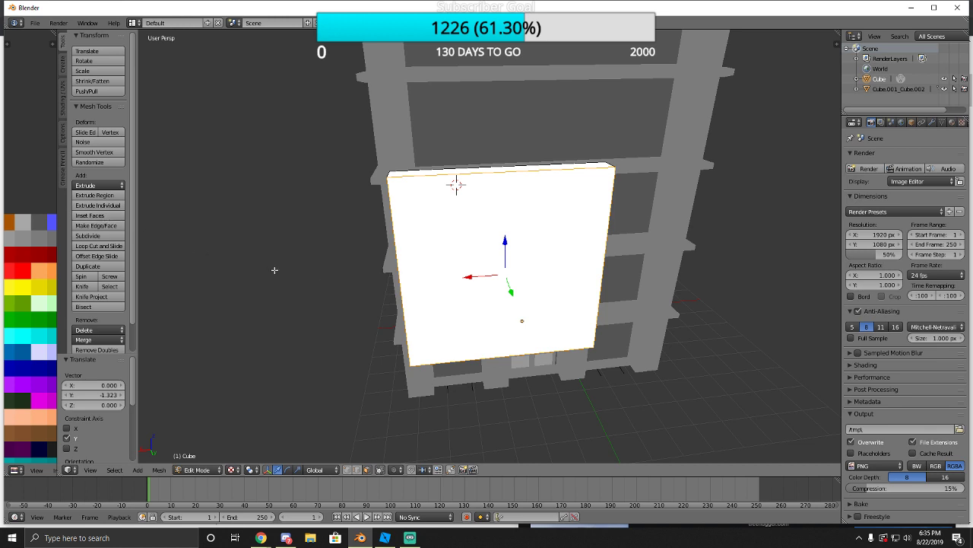
pyautogui.click(91, 216)
pyautogui.click(308, 281)
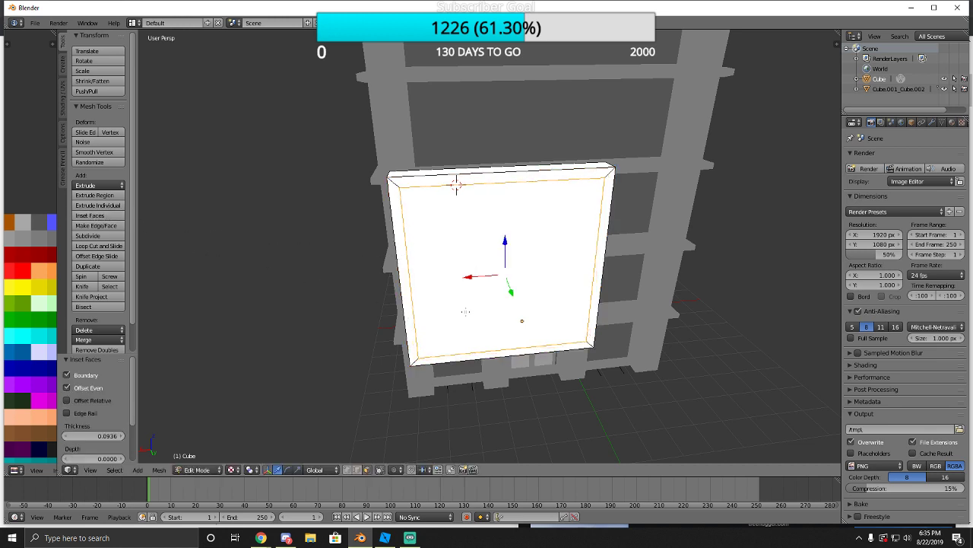
# Add a horizontal loop cut around the window slab, slid down to about a quarter of its height.
pyautogui.click(98, 245)
pyautogui.click(421, 285)
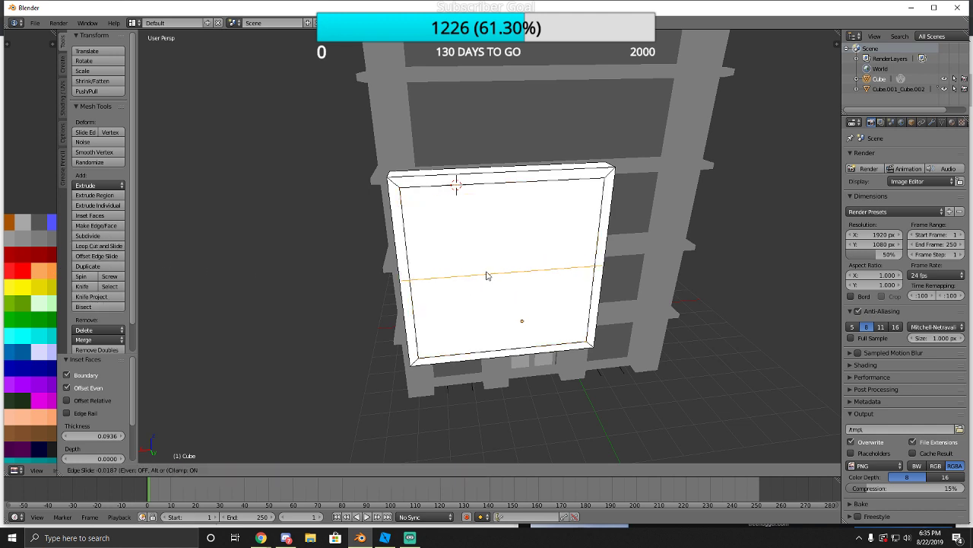
pyautogui.click(479, 314)
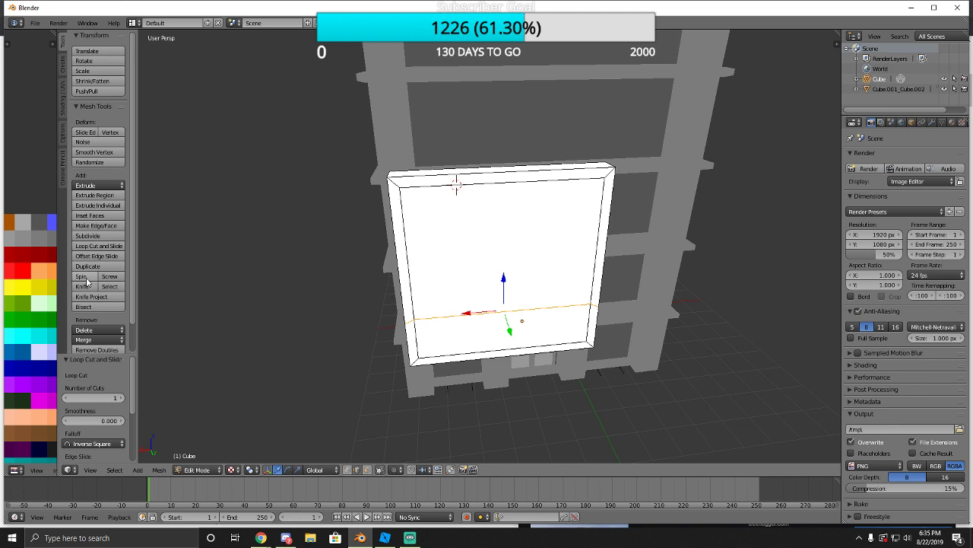
pyautogui.click(98, 245)
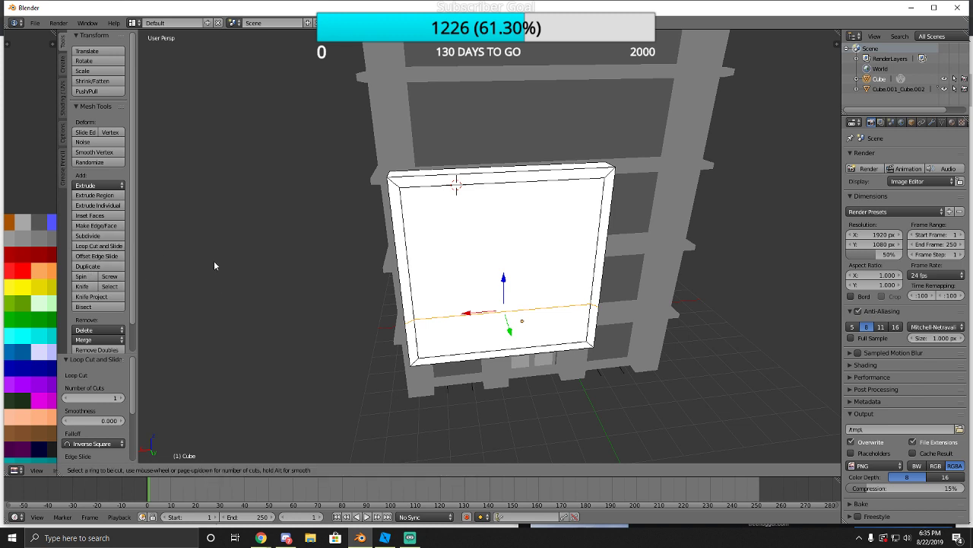
pyautogui.click(513, 308)
pyautogui.click(496, 304)
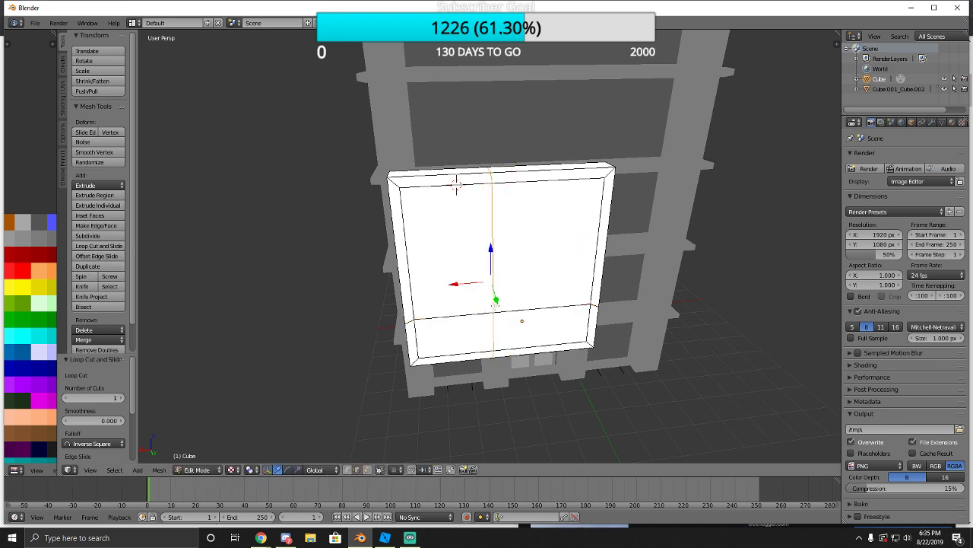
pyautogui.hotkey('ctrl', 'z')
# Add a second horizontal loop cut just above the first to outline a narrow crossbar.
pyautogui.click(103, 247)
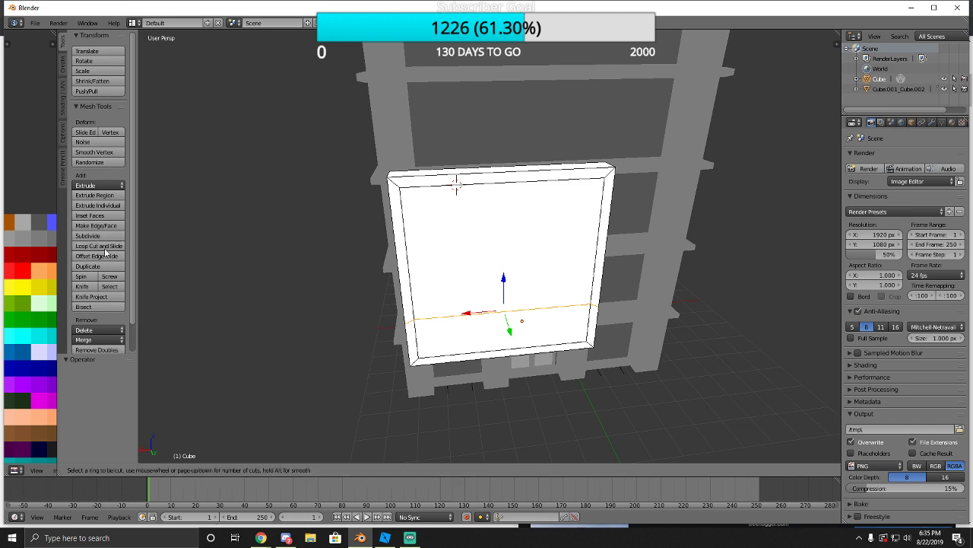
pyautogui.click(450, 309)
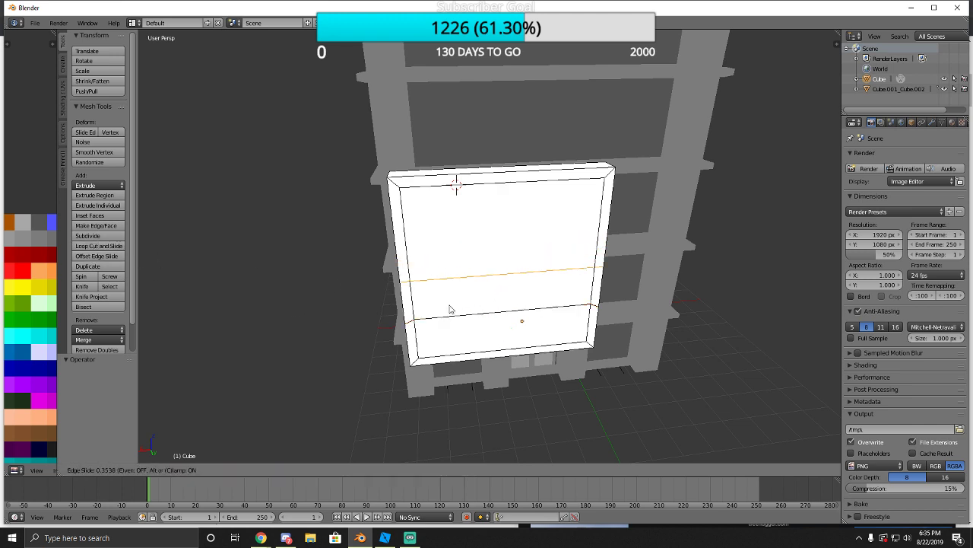
pyautogui.click(454, 337)
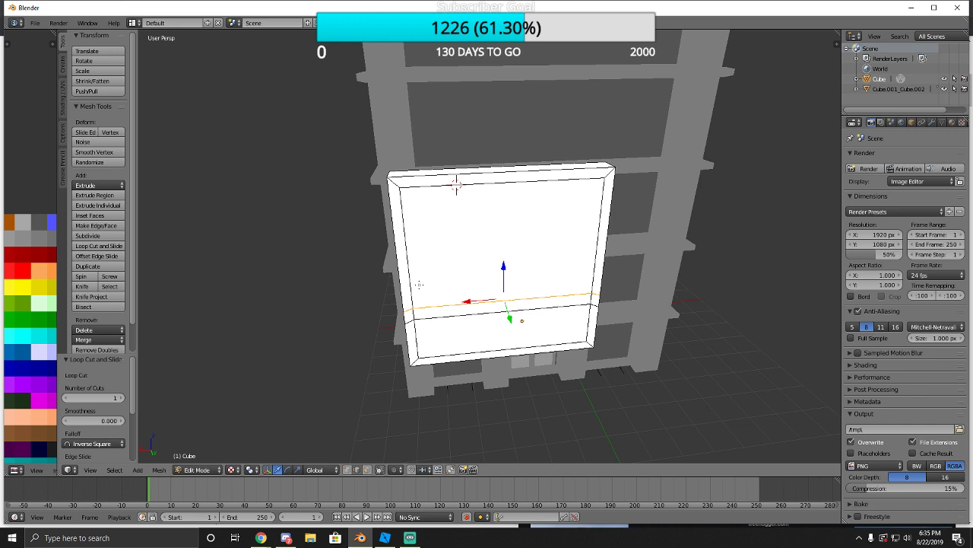
# Add two closely spaced vertical loop cuts near the middle of the slab to outline the centre mullion.
pyautogui.click(99, 246)
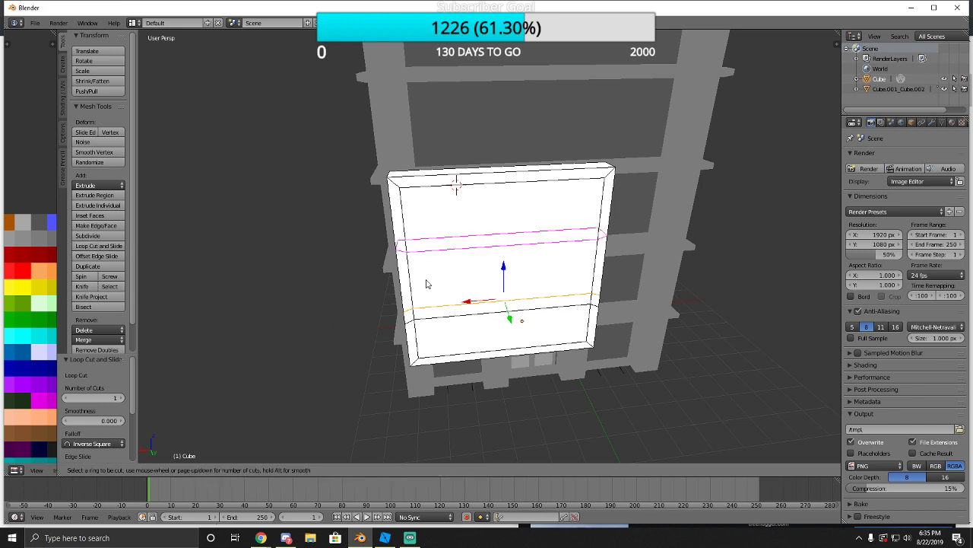
pyautogui.click(527, 283)
pyautogui.click(534, 286)
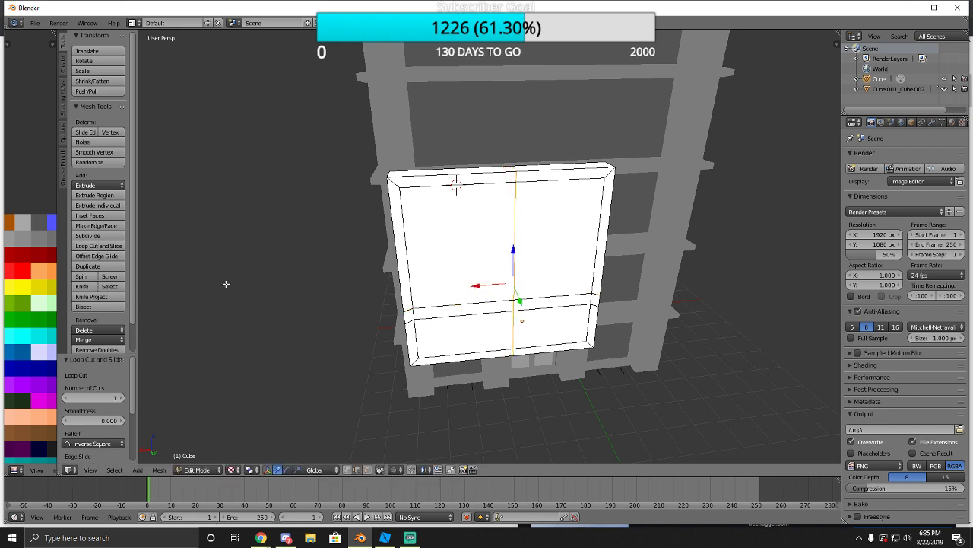
pyautogui.click(99, 246)
pyautogui.click(493, 287)
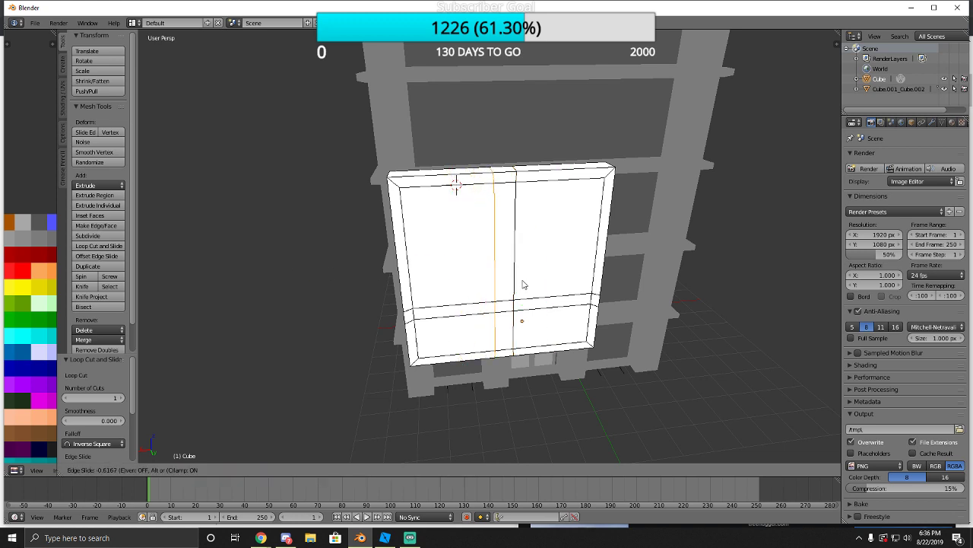
pyautogui.click(522, 284)
# Select the four pane faces, nudge them about -0.016 along Y and extrude them inward by about 0.11.
pyautogui.moveTo(473, 293); pyautogui.dragTo(489, 245, button='middle')
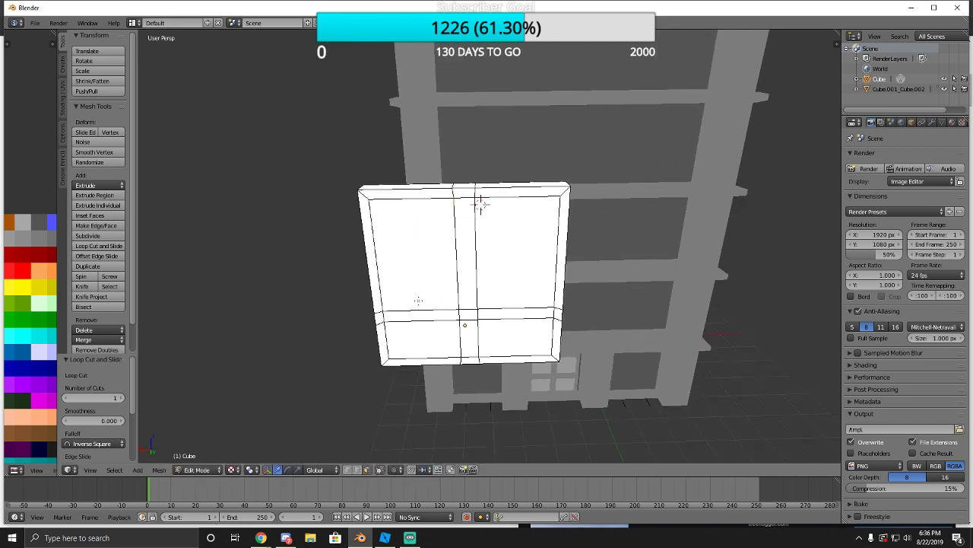
pyautogui.rightClick(419, 300)
pyautogui.keyDown('shift'); pyautogui.rightClick(507, 285); pyautogui.keyUp('shift')
pyautogui.keyDown('shift'); pyautogui.rightClick(507, 356); pyautogui.keyUp('shift')
pyautogui.keyDown('shift'); pyautogui.rightClick(502, 348); pyautogui.keyUp('shift')
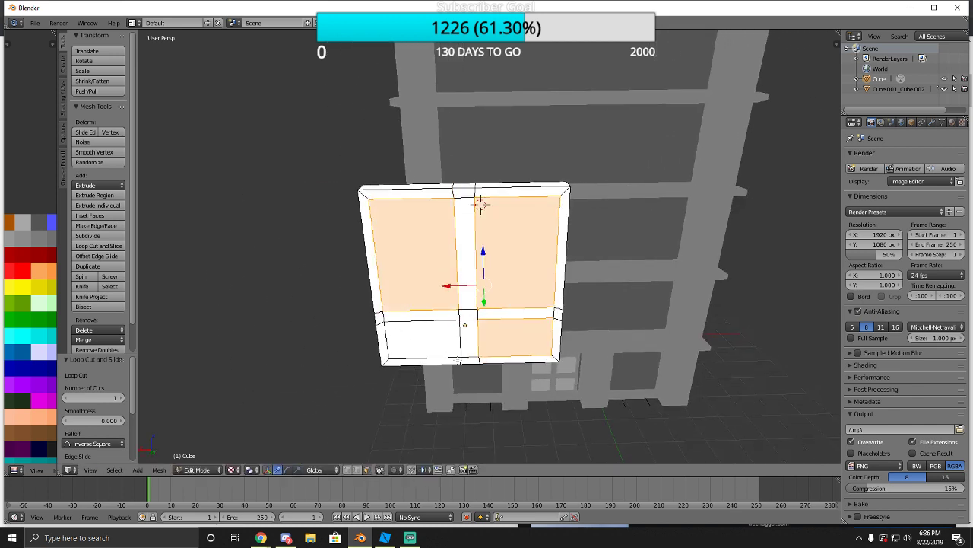
pyautogui.moveTo(469, 313); pyautogui.dragTo(467, 311)
pyautogui.press('e')
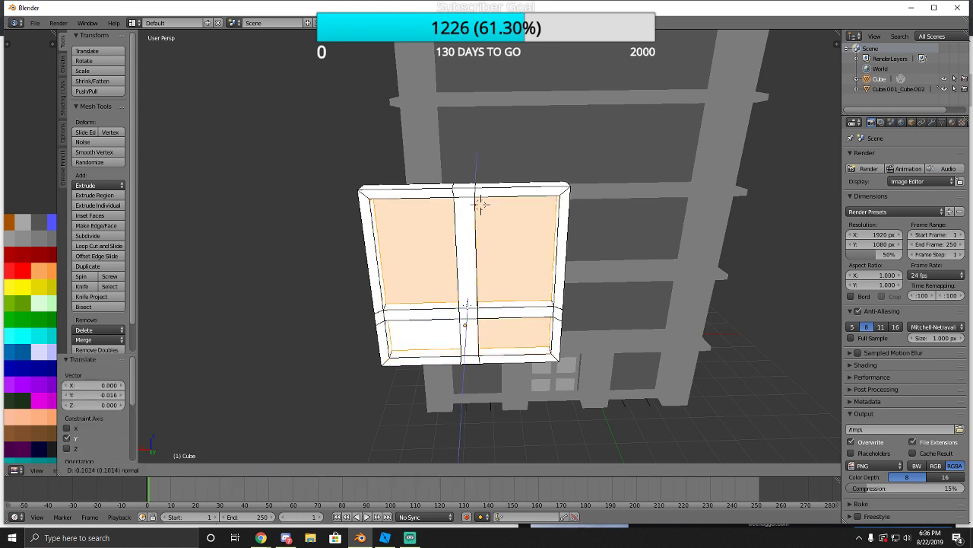
pyautogui.click(467, 308)
# Scale the recessed pane faces uniformly to about 0.926 and clear the selection.
pyautogui.press('s')
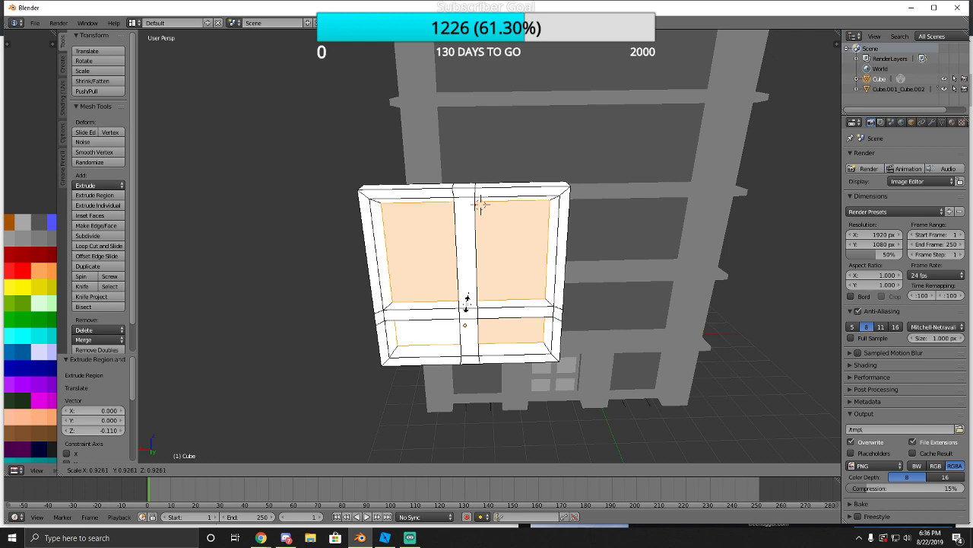
pyautogui.click(467, 305)
pyautogui.press('a')
# Select the whole window mesh and move it about -0.463 units along Y toward the facade.
pyautogui.hotkey('shift', 'f')
pyautogui.press('s')
pyautogui.press('a')
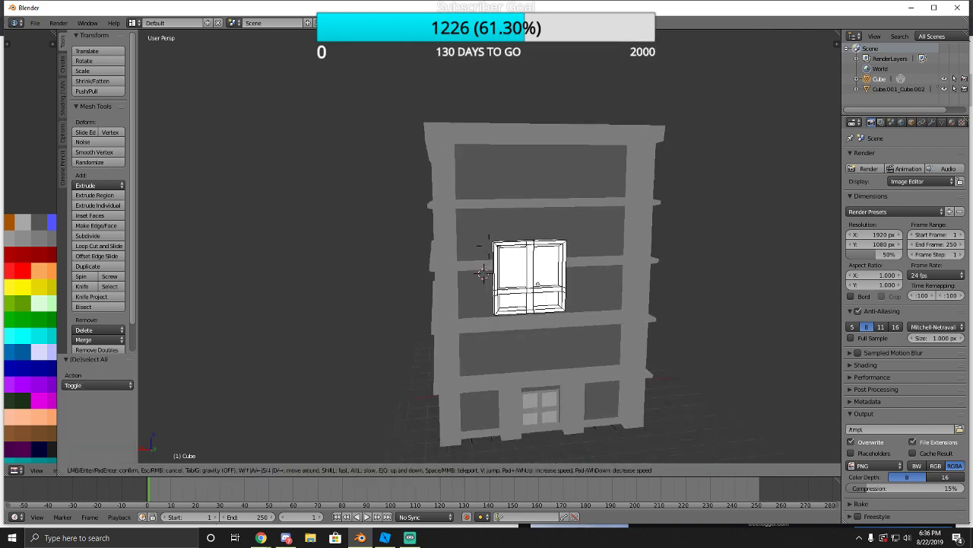
pyautogui.press('w')
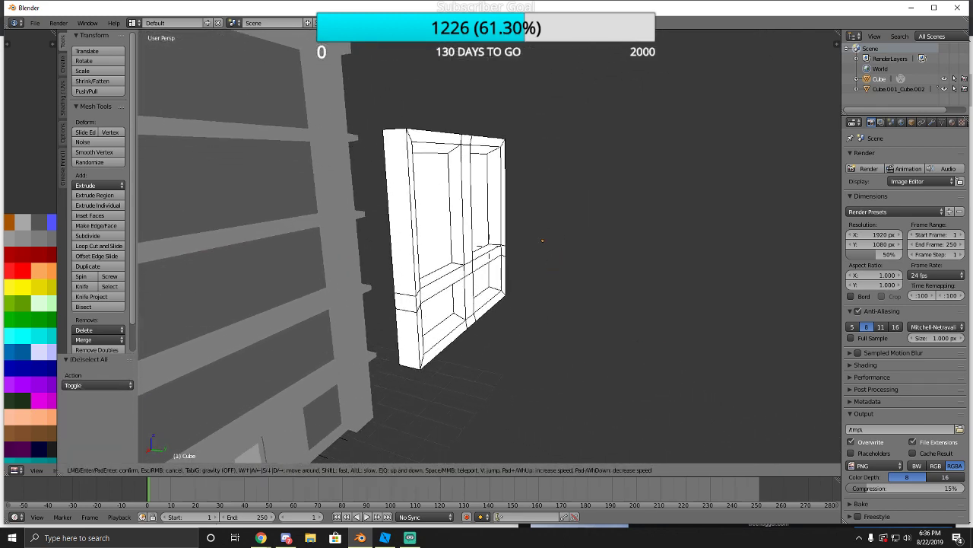
pyautogui.click(486, 265)
pyautogui.press('a')
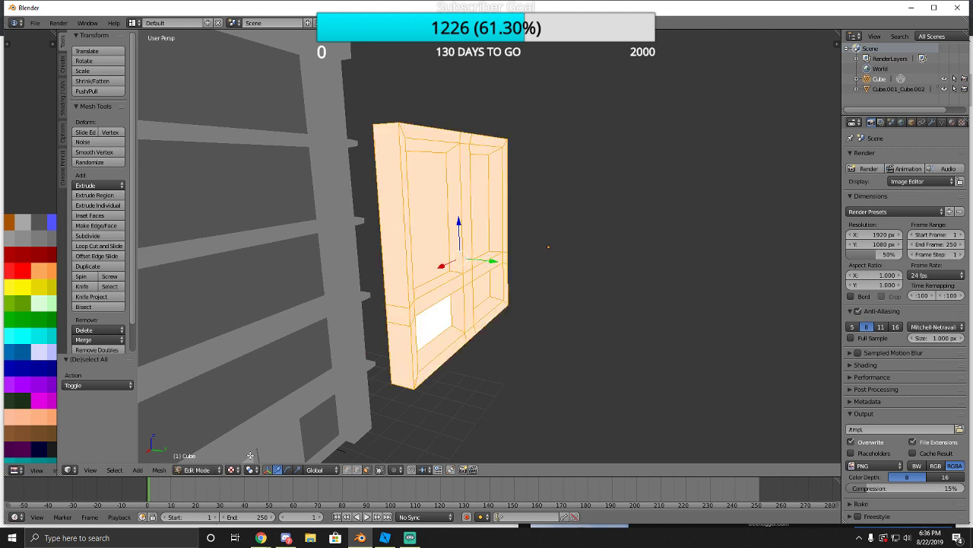
pyautogui.press('g')
pyautogui.press('y')
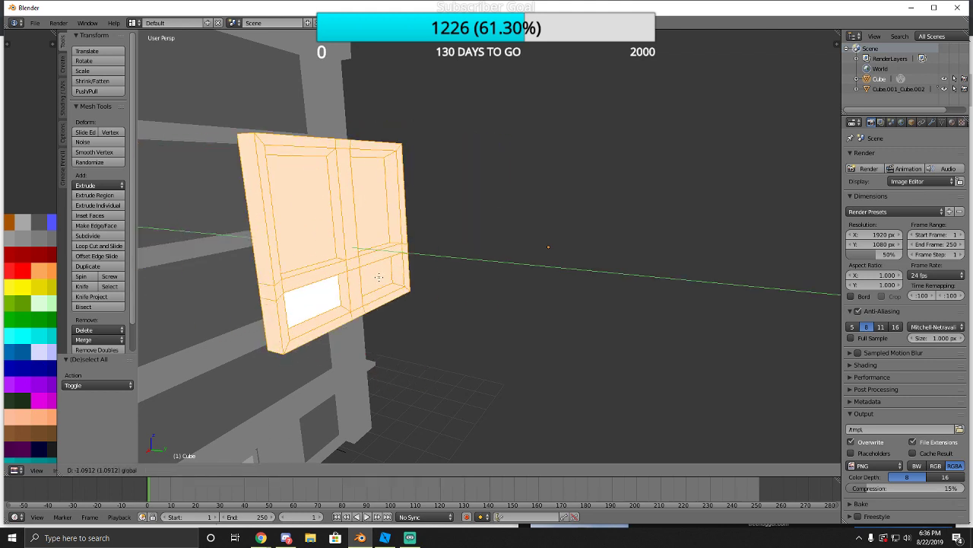
pyautogui.click(499, 289)
pyautogui.hotkey('shift', 'f')
pyautogui.press('s')
pyautogui.press('w')
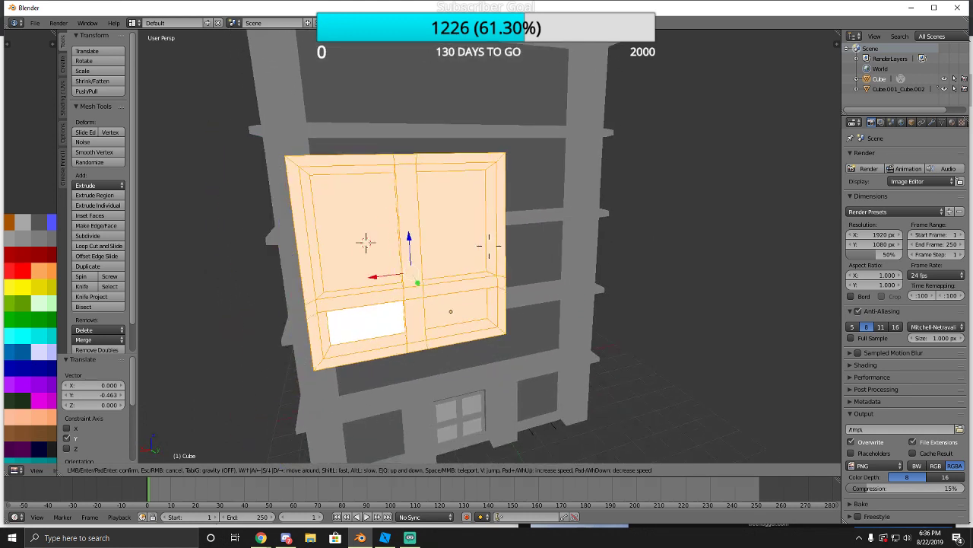
pyautogui.click(489, 245)
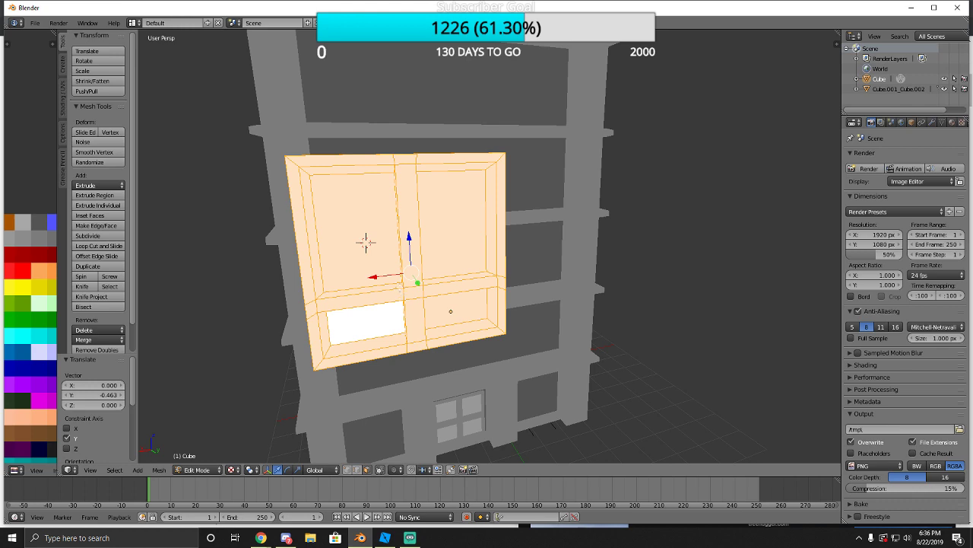
pyautogui.moveTo(366, 242); pyautogui.dragTo(179, 219, button='middle')
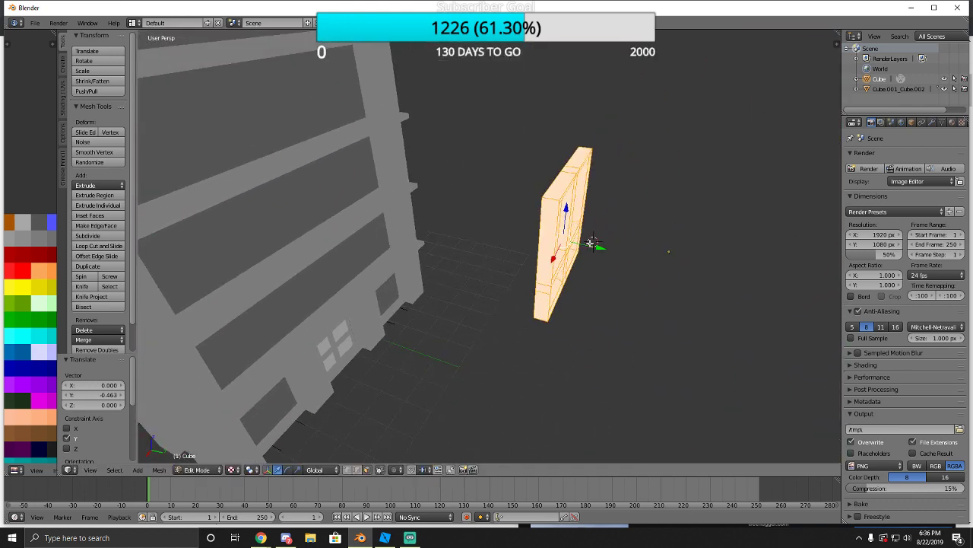
# Move the window frame about -8.26 along the Y axis toward the building facade.
pyautogui.press('g')
pyautogui.press('y')
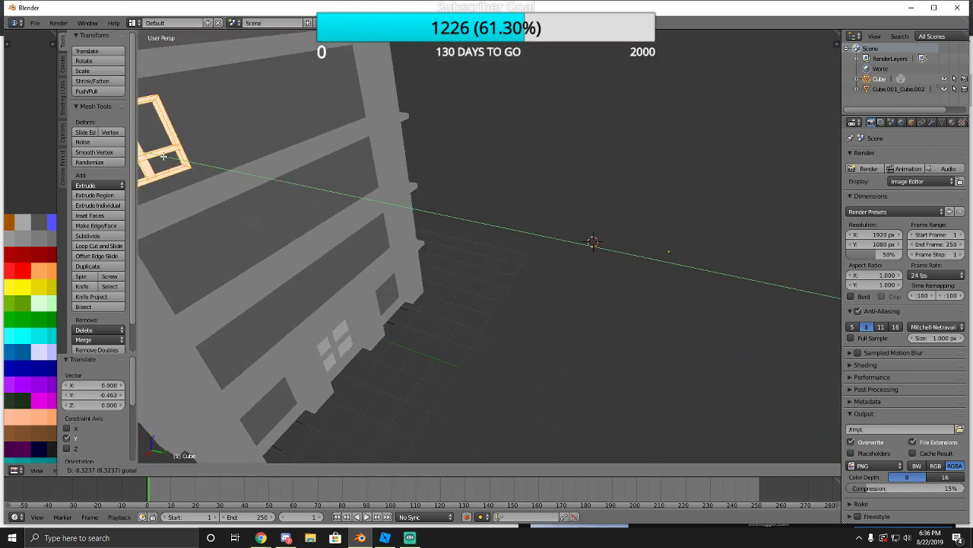
pyautogui.click(164, 156)
pyautogui.hotkey('shift', 'f')
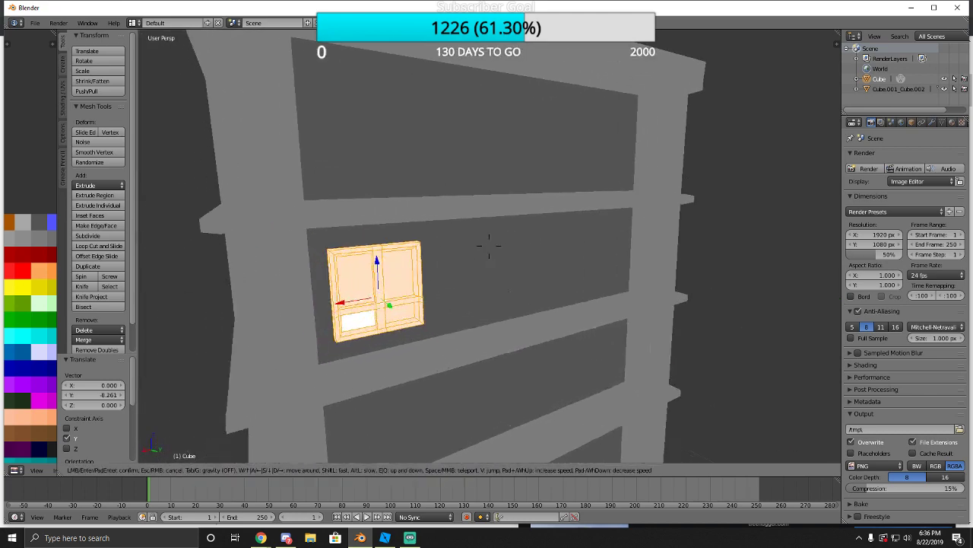
pyautogui.press('w')
pyautogui.press('s')
pyautogui.press('d')
pyautogui.click(489, 245)
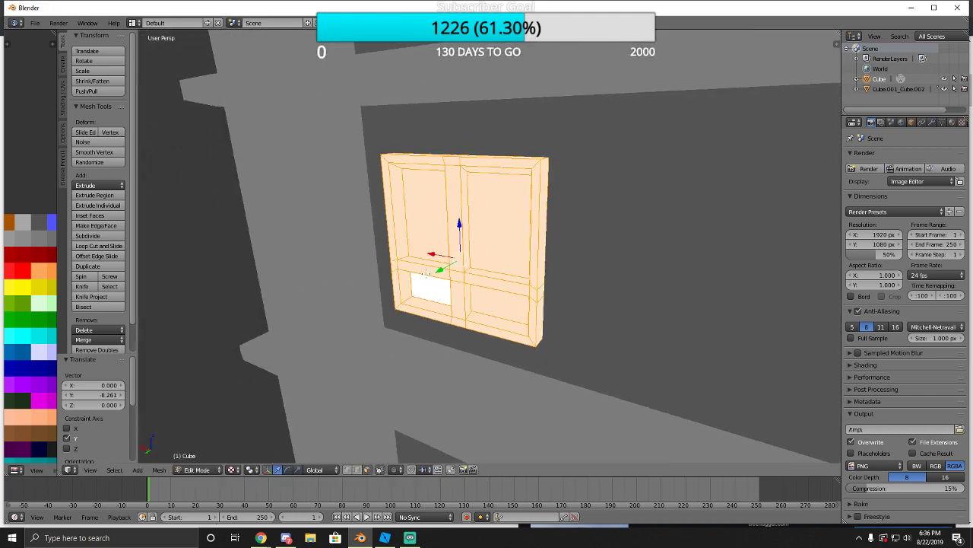
# Move the window frame about 4.82 along the Y axis, out in front of the facade.
pyautogui.click(426, 274)
pyautogui.moveTo(440, 270); pyautogui.dragTo(583, 341)
pyautogui.hotkey('shift', 'f')
pyautogui.press('s')
pyautogui.press('a')
pyautogui.click(490, 247)
pyautogui.press('Home')
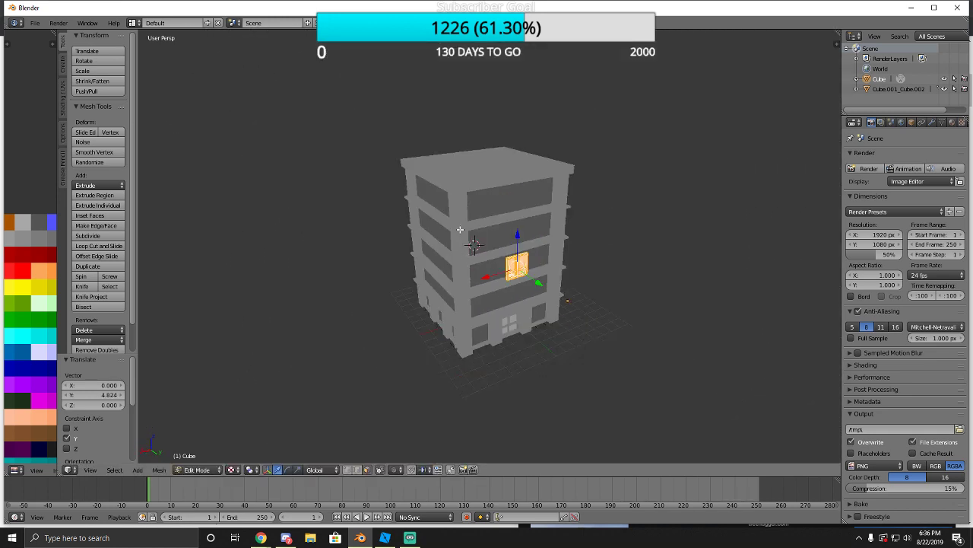
# Join the window and the building into one object in Object Mode and return to Edit Mode.
pyautogui.click(196, 470)
pyautogui.click(207, 456)
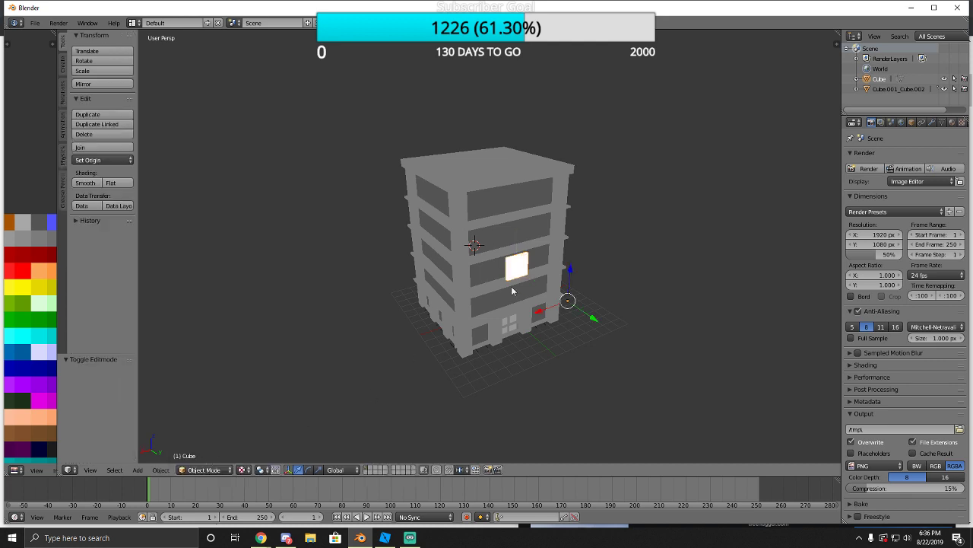
pyautogui.scroll(6, 511, 286)
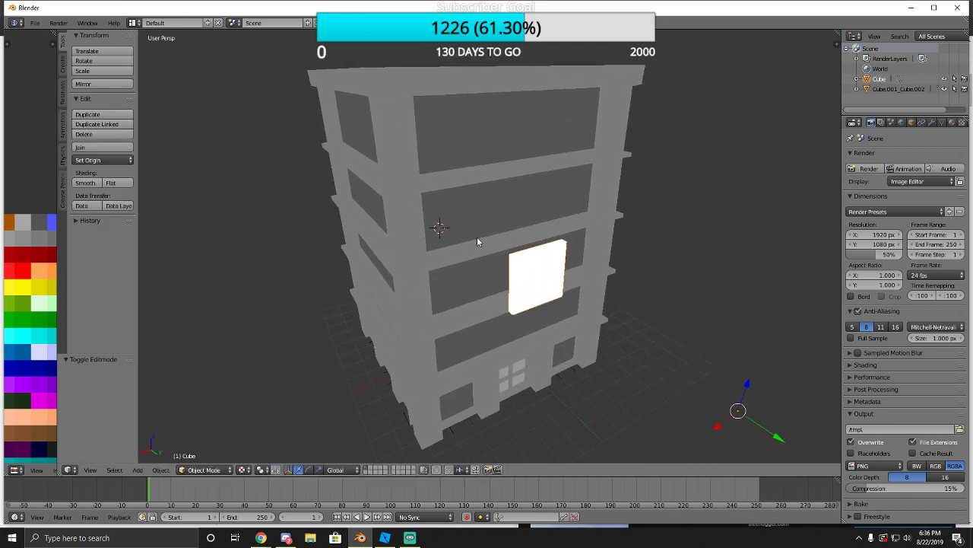
pyautogui.rightClick(478, 242)
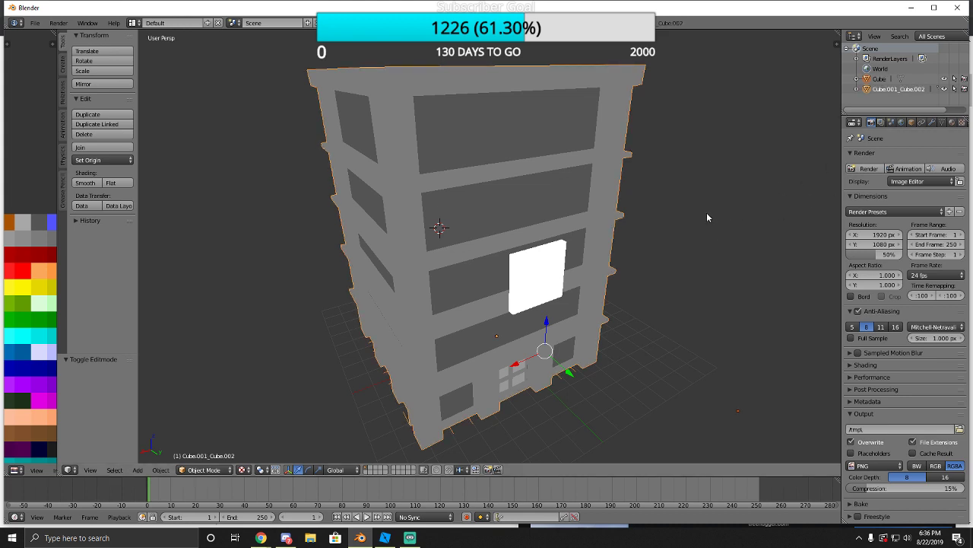
pyautogui.click(554, 252)
pyautogui.hotkey('ctrl', 'j')
pyautogui.click(204, 469)
pyautogui.click(205, 448)
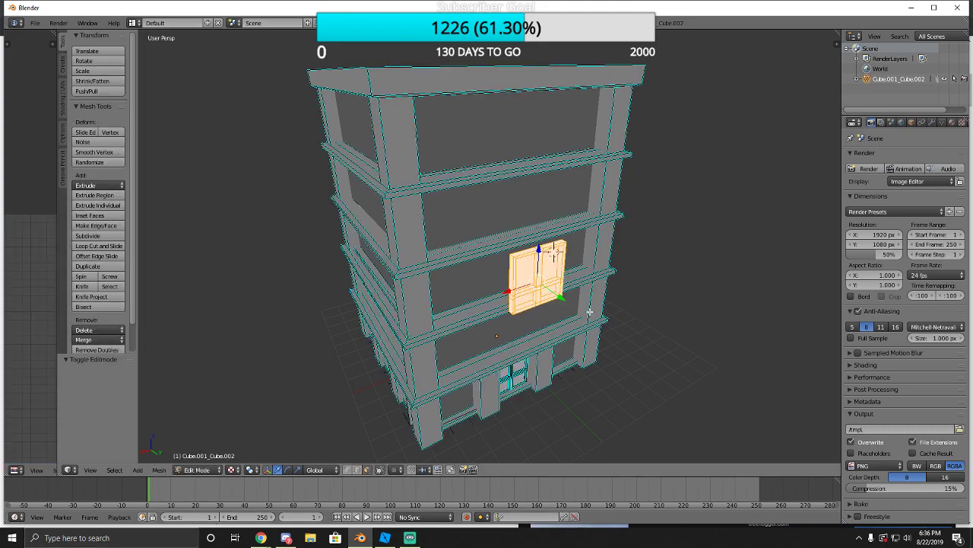
# Clear the selection and box-select the window floating in front of the facade.
pyautogui.press('a')
pyautogui.hotkey('shift', 'f')
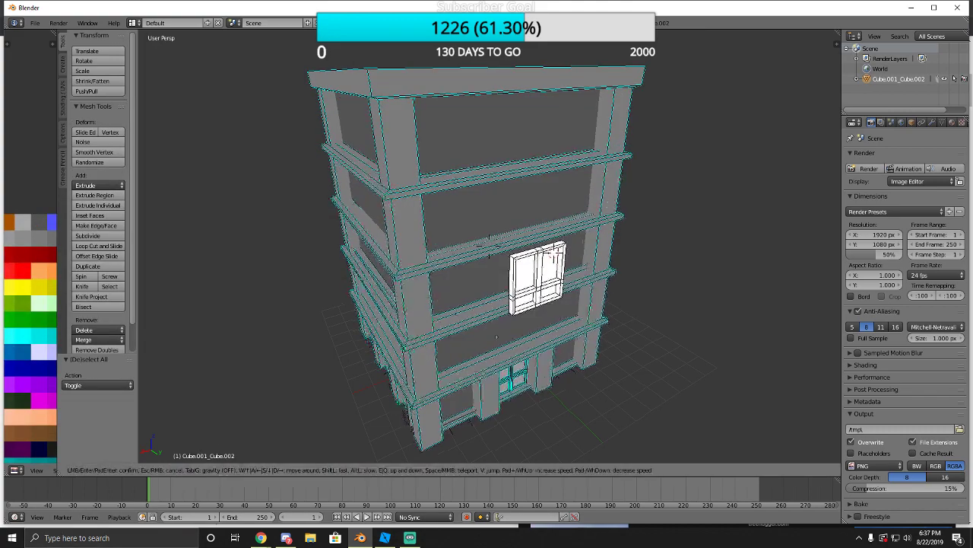
pyautogui.press('Return')
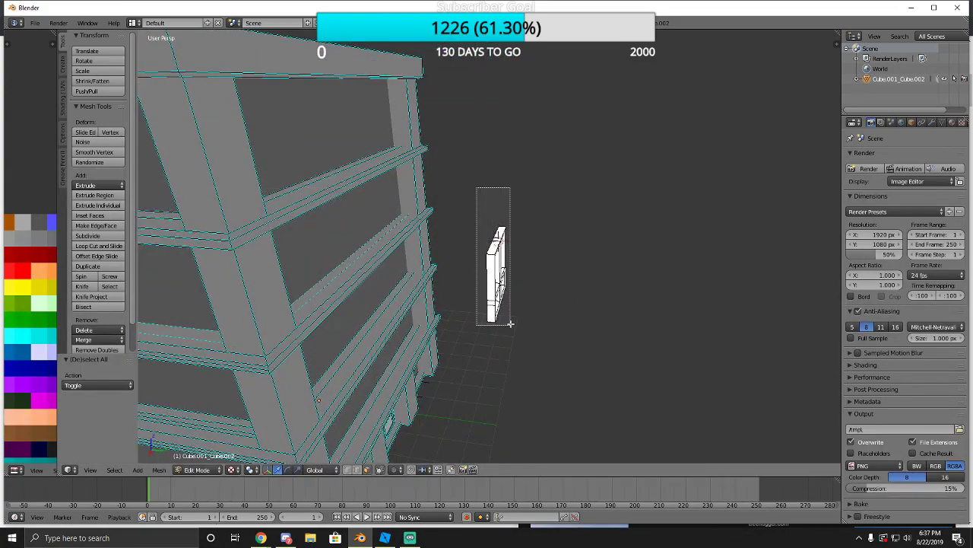
pyautogui.press('l')
pyautogui.hotkey('shift', 'f')
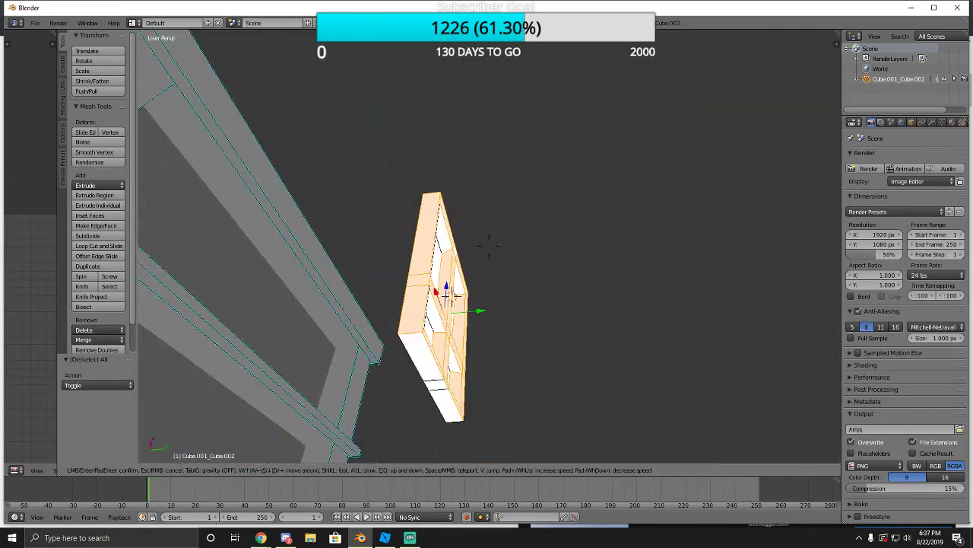
pyautogui.press('Escape')
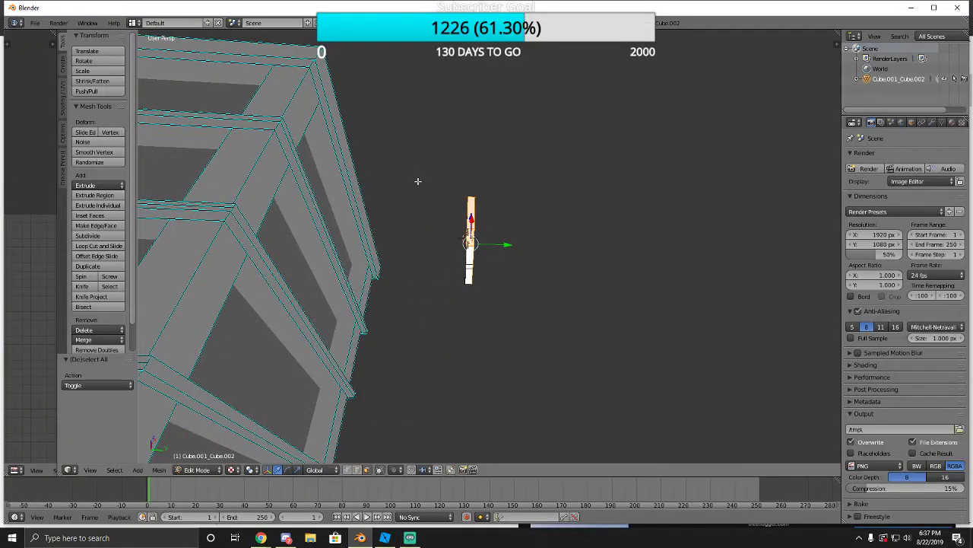
pyautogui.press('b')
pyautogui.moveTo(424, 173); pyautogui.dragTo(511, 368)
# Add the window's back and remaining faces to the selection with box selections from other angles.
pyautogui.hotkey('shift', 'f')
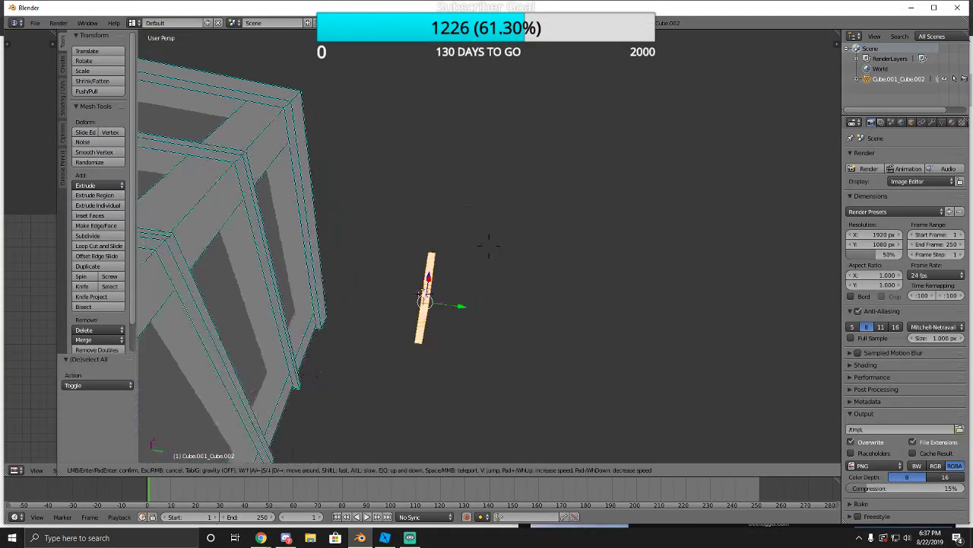
pyautogui.press('w')
pyautogui.press('Escape')
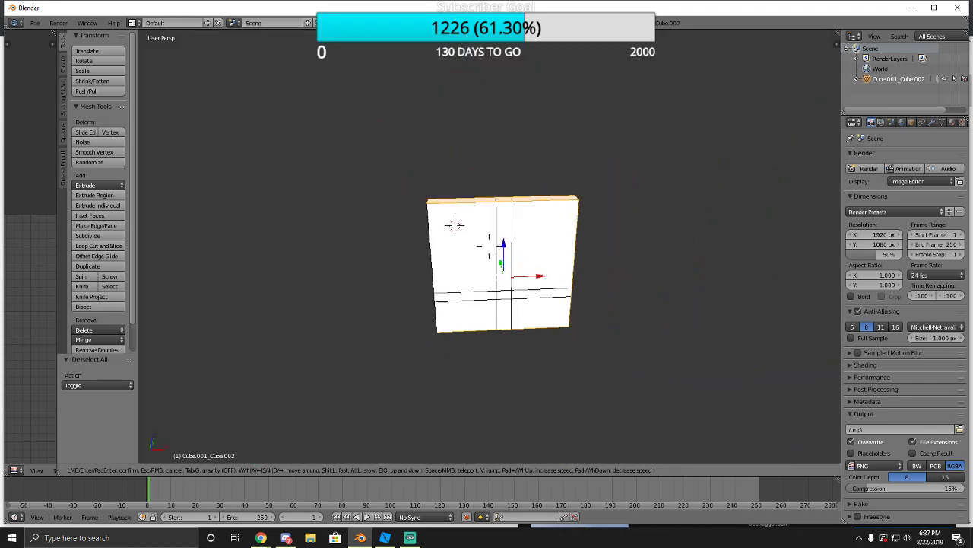
pyautogui.press('b')
pyautogui.moveTo(407, 175); pyautogui.dragTo(709, 431)
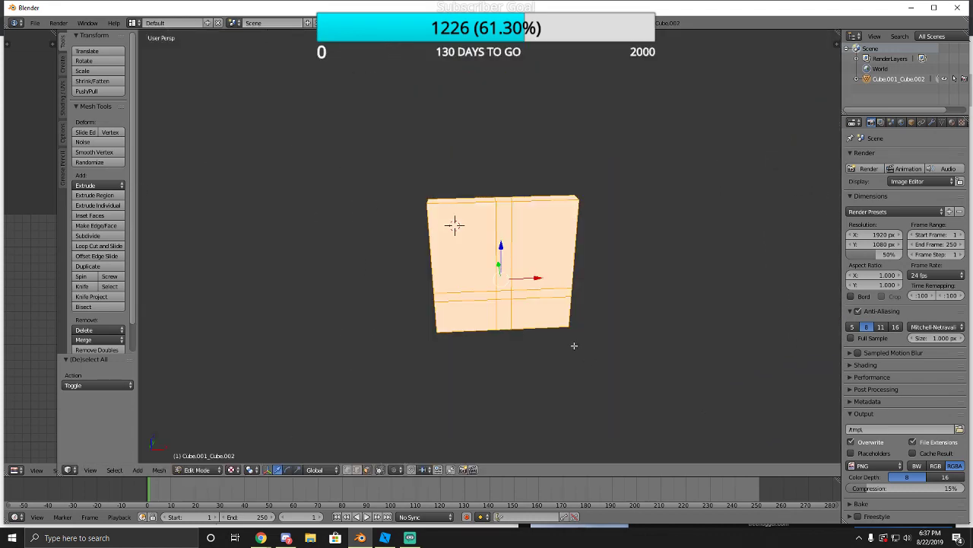
pyautogui.hotkey('shift', 'f')
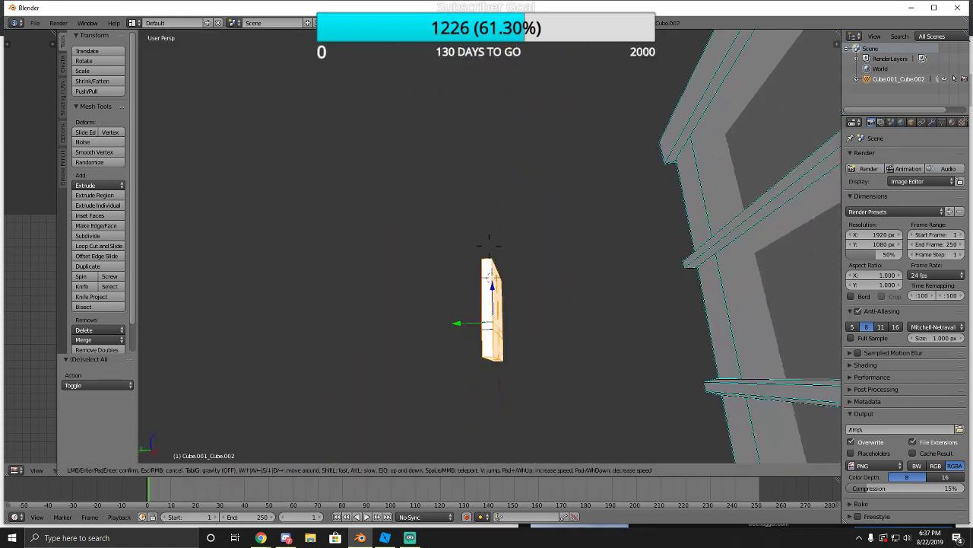
pyautogui.press('Escape')
pyautogui.press('b')
pyautogui.moveTo(494, 152); pyautogui.dragTo(586, 354)
# Move the selected window about 1.63 along the Y axis, farther away from the building.
pyautogui.hotkey('shift', 'f')
pyautogui.press('w')
pyautogui.press('a')
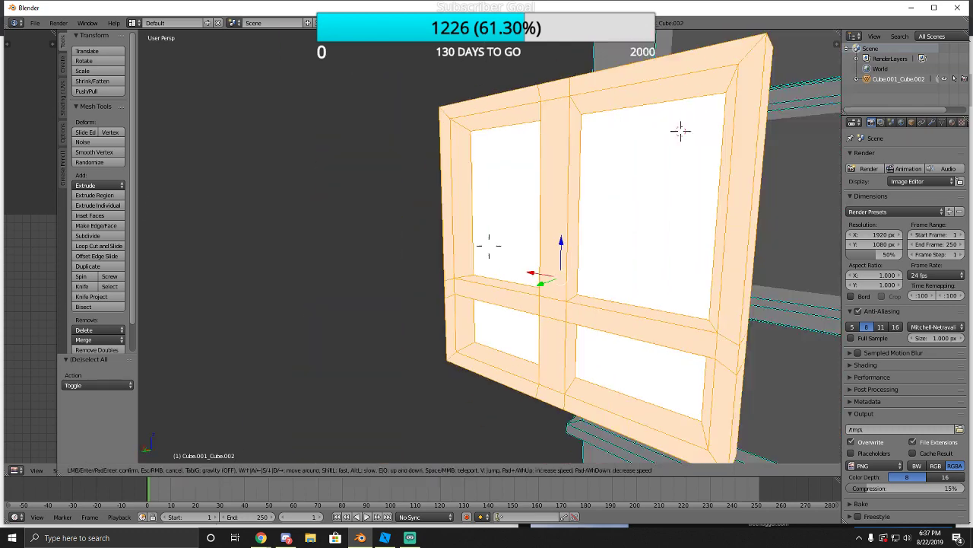
pyautogui.press('s')
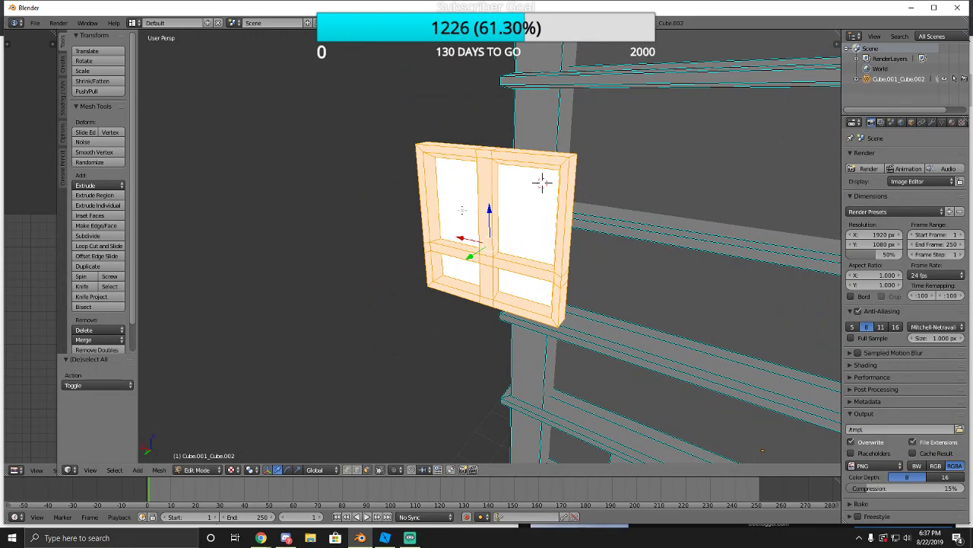
pyautogui.press('g')
pyautogui.press('y')
pyautogui.click(425, 260)
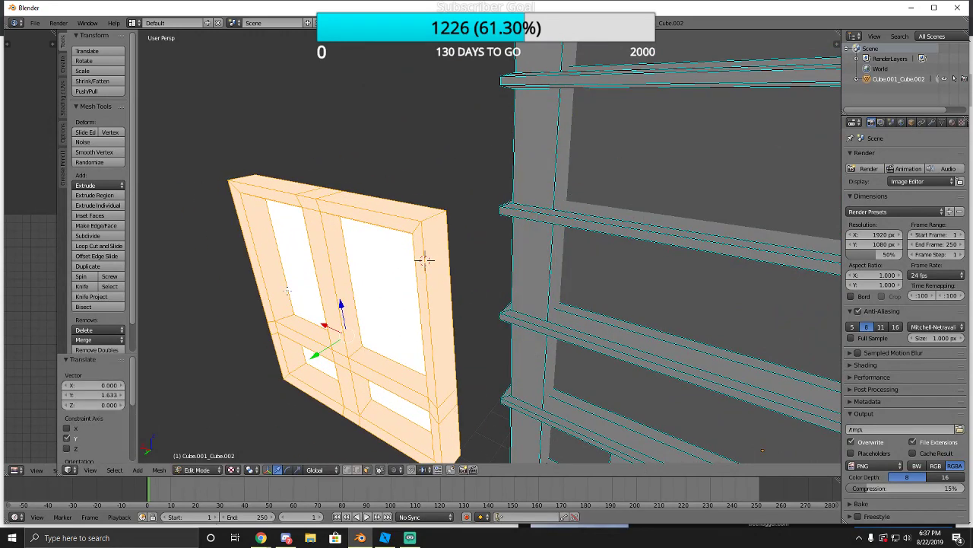
# Move the selected window about -1.54 along the Y axis, back toward the building.
pyautogui.moveTo(425, 260); pyautogui.dragTo(490, 247, button='middle')
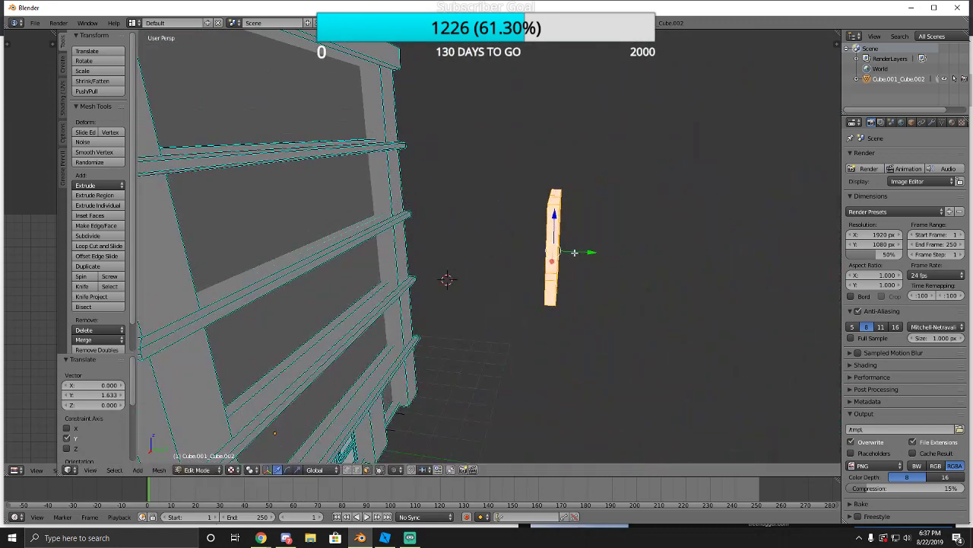
pyautogui.press('g')
pyautogui.press('y')
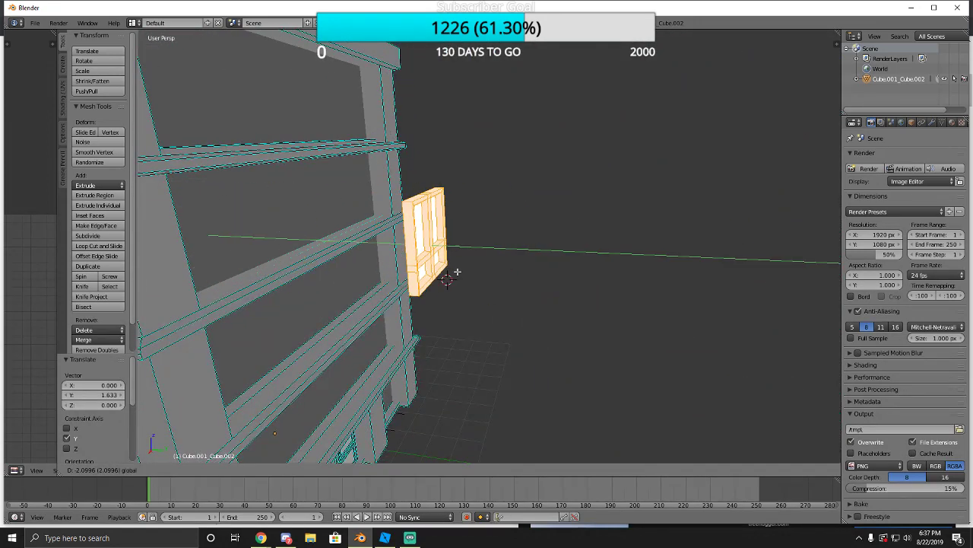
pyautogui.click(482, 263)
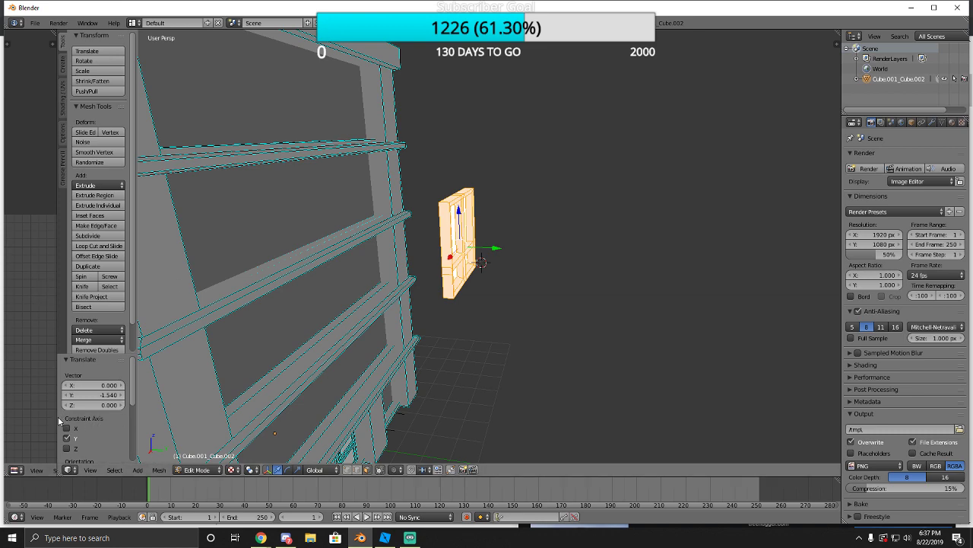
# Widen the UV editor and open the palette image output-onlinepngtools.png from the Downloads folder.
pyautogui.moveTo(59, 420); pyautogui.dragTo(351, 421)
pyautogui.scroll(-1, 171, 403)
pyautogui.scroll(3, 153, 349)
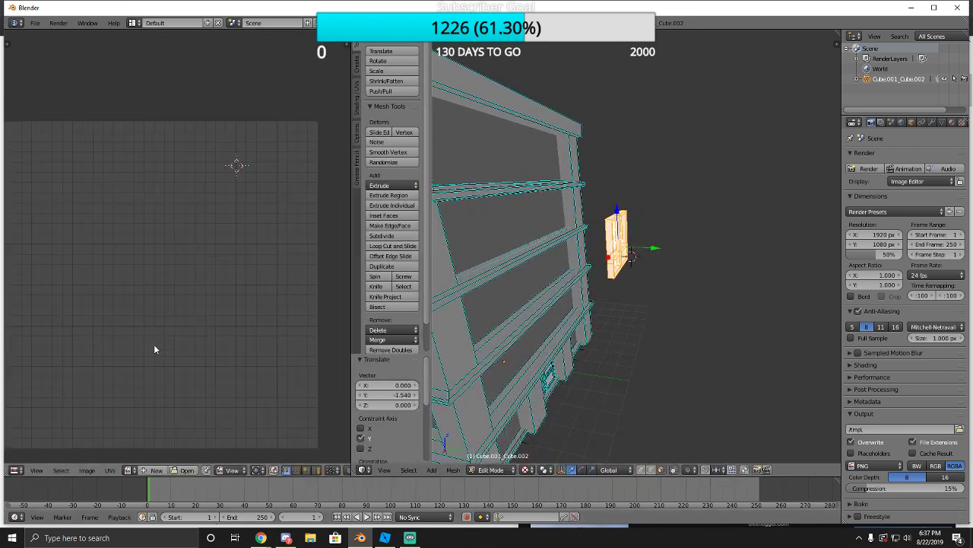
pyautogui.hotkey('alt', 'o')
pyautogui.click(36, 208)
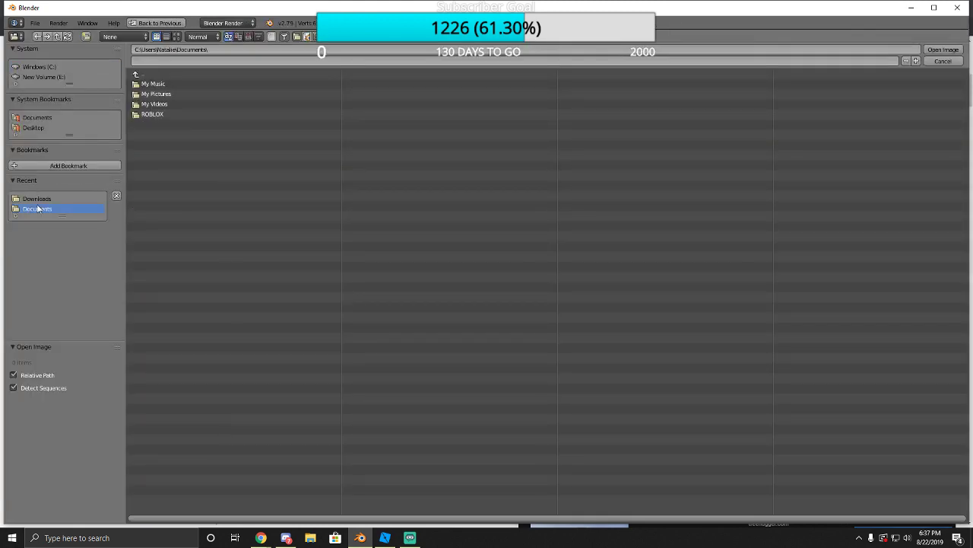
pyautogui.click(37, 199)
pyautogui.click(169, 103)
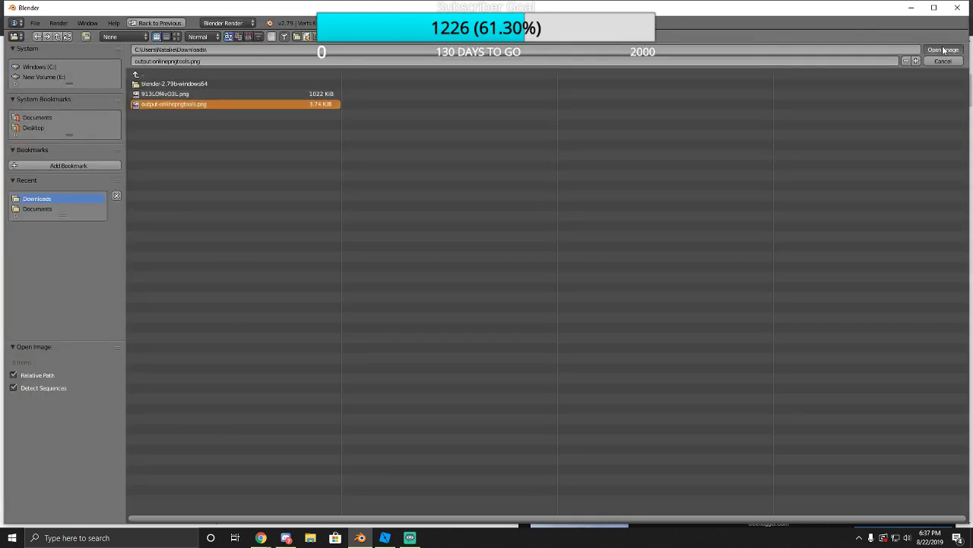
pyautogui.click(944, 50)
pyautogui.scroll(-1, 140, 245)
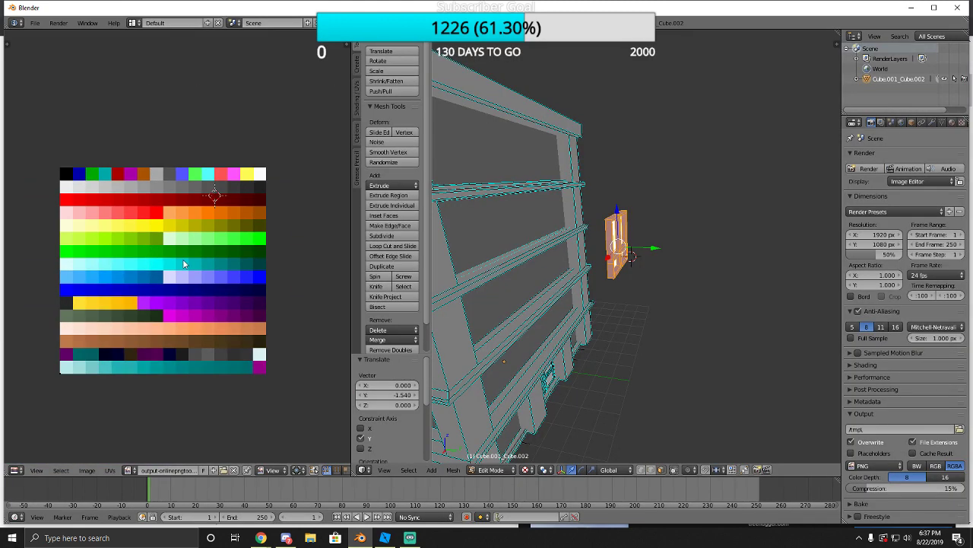
# Unwrap the selected window with Smart UV Project, using an angle limit of 66 and an island margin of 0.
pyautogui.press('u')
pyautogui.click(583, 286)
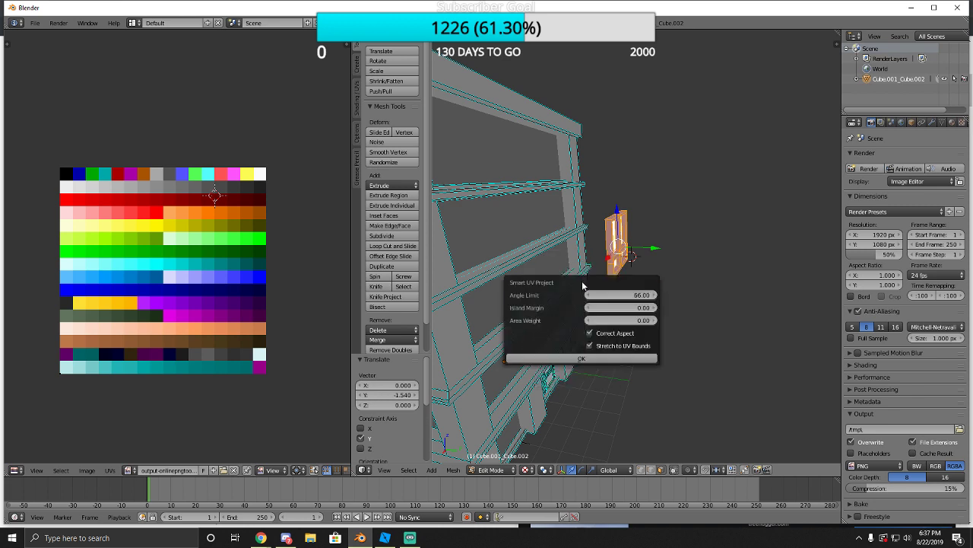
pyautogui.click(582, 357)
# Shrink all the window's UVs to a scale of about 0.03 and move them onto a gray swatch in the palette's second row.
pyautogui.press('a')
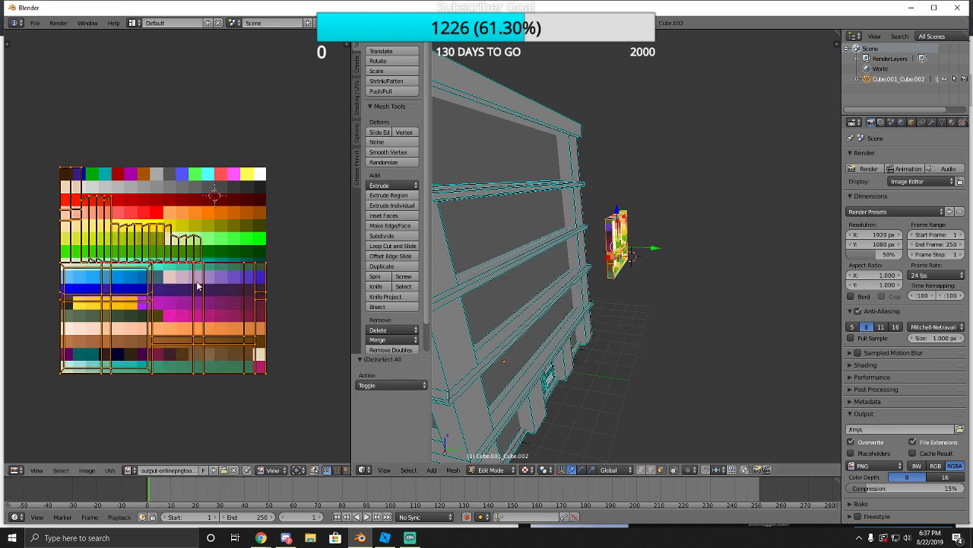
pyautogui.press('s')
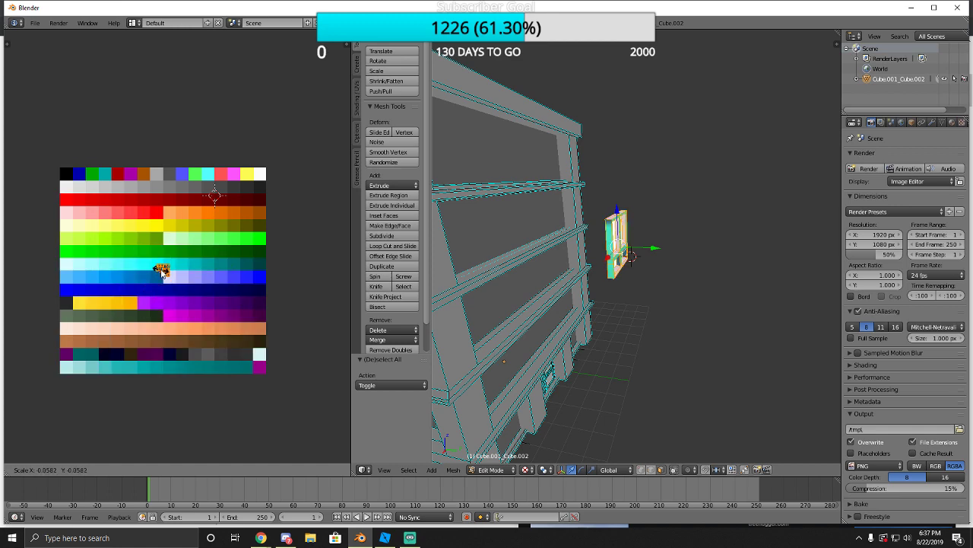
pyautogui.click(164, 271)
pyautogui.moveTo(165, 274); pyautogui.dragTo(166, 304, button='middle')
pyautogui.press('g')
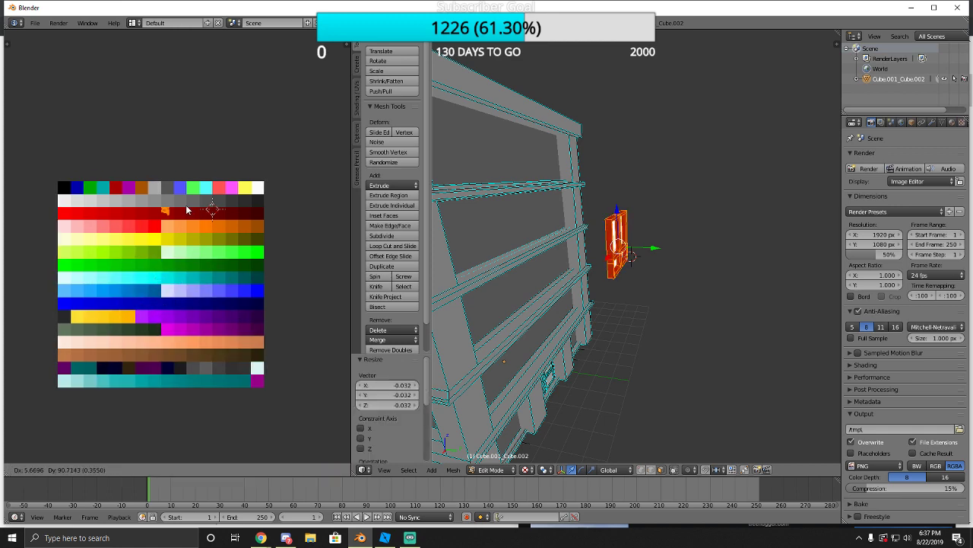
pyautogui.click(189, 202)
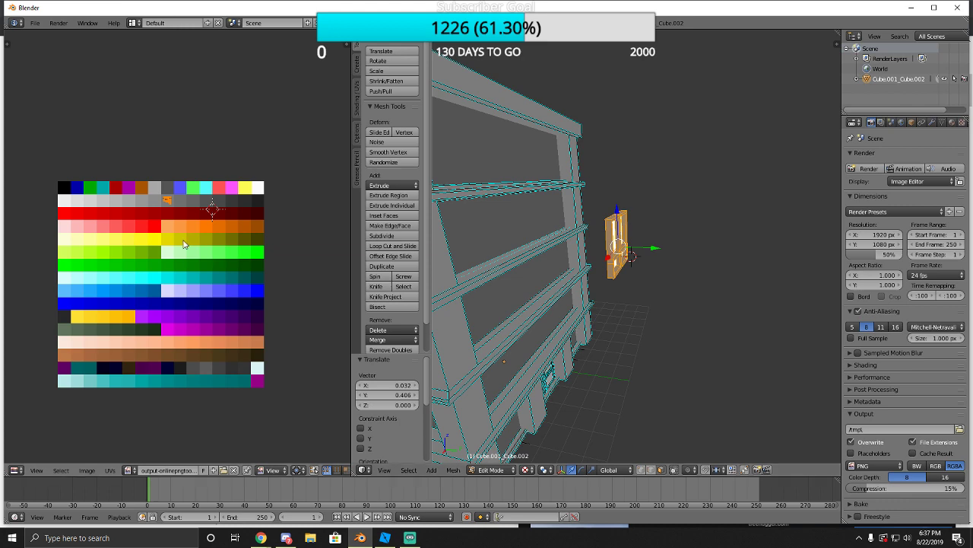
# Scale the window's UVs by about 0.62 so they fit inside the gray swatch.
pyautogui.scroll(2, 180, 221)
pyautogui.moveTo(180, 220); pyautogui.dragTo(188, 259, button='middle')
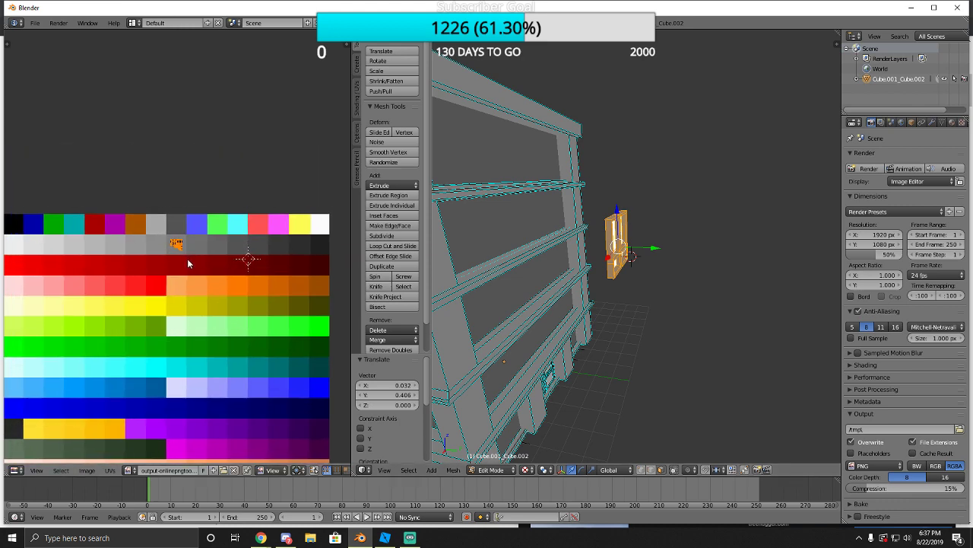
pyautogui.press('s')
pyautogui.click(184, 253)
pyautogui.press('k')
pyautogui.moveTo(641, 358); pyautogui.dragTo(524, 346, button='middle')
pyautogui.press('Escape')
pyautogui.rightClick(580, 272)
pyautogui.rightClick(520, 281)
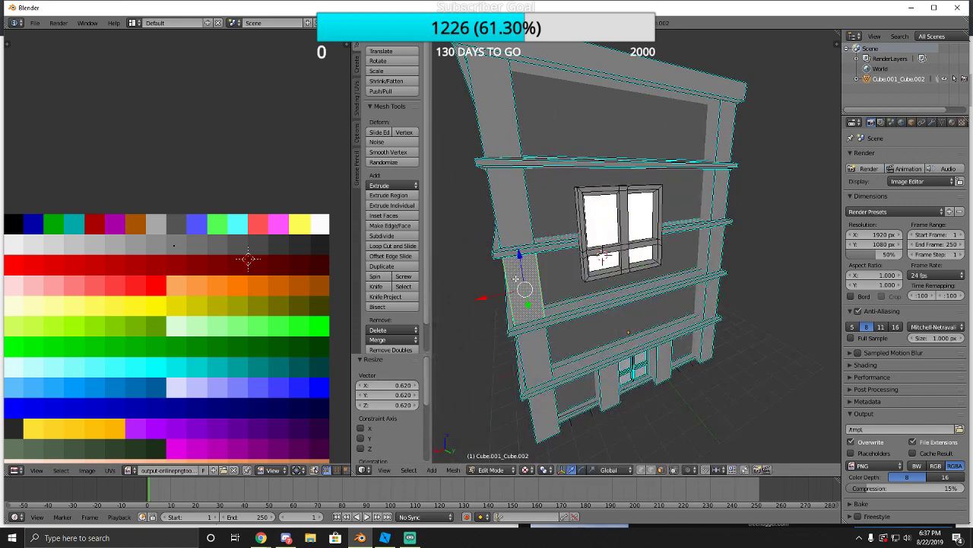
pyautogui.press('a')
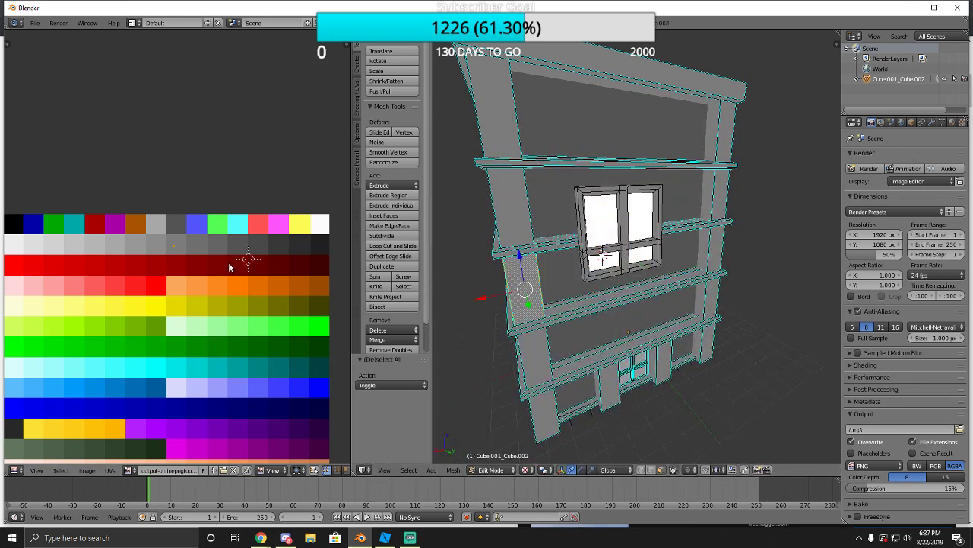
pyautogui.rightClick(629, 374)
pyautogui.scroll(-1, 203, 262)
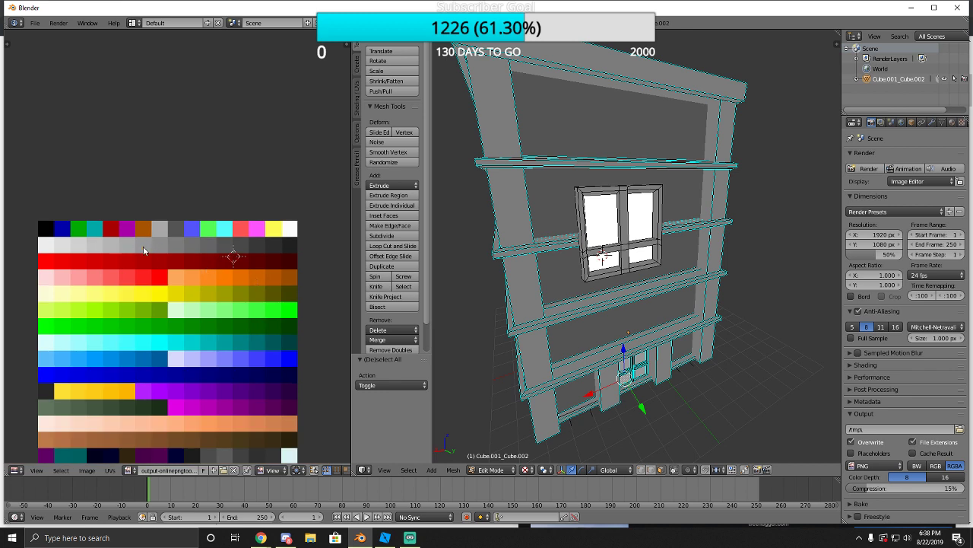
# Select the window's glass panes and open the palette image output-onlinepngtools.png from the Downloads folder for them.
pyautogui.rightClick(599, 226)
pyautogui.keyDown('shift'); pyautogui.rightClick(606, 262); pyautogui.keyUp('shift')
pyautogui.keyDown('shift'); pyautogui.rightClick(643, 257); pyautogui.keyUp('shift')
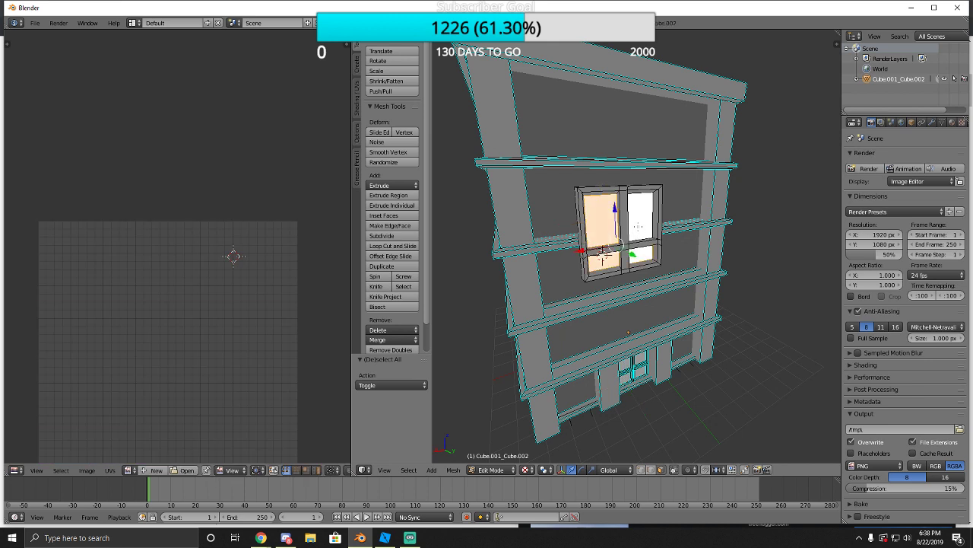
pyautogui.click(172, 469)
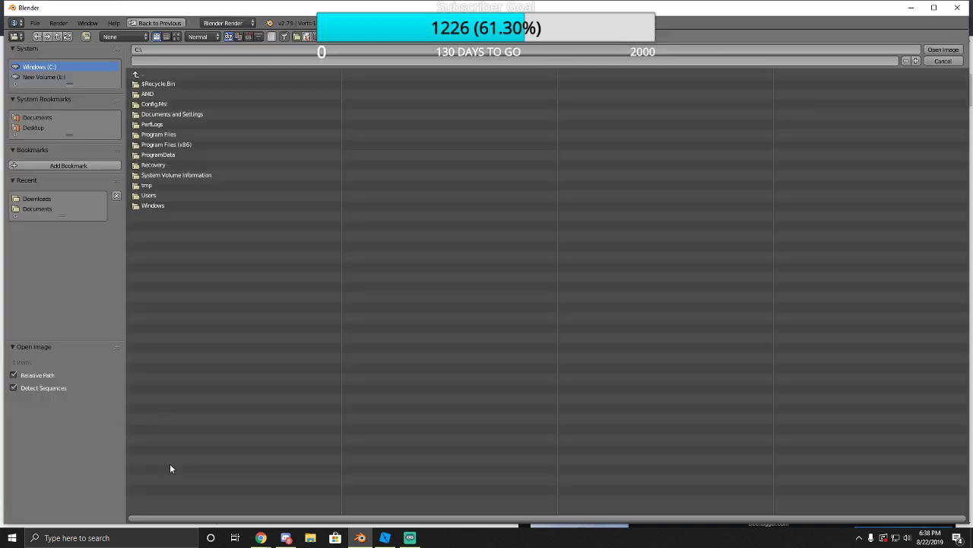
pyautogui.click(49, 209)
pyautogui.click(44, 199)
pyautogui.click(190, 105)
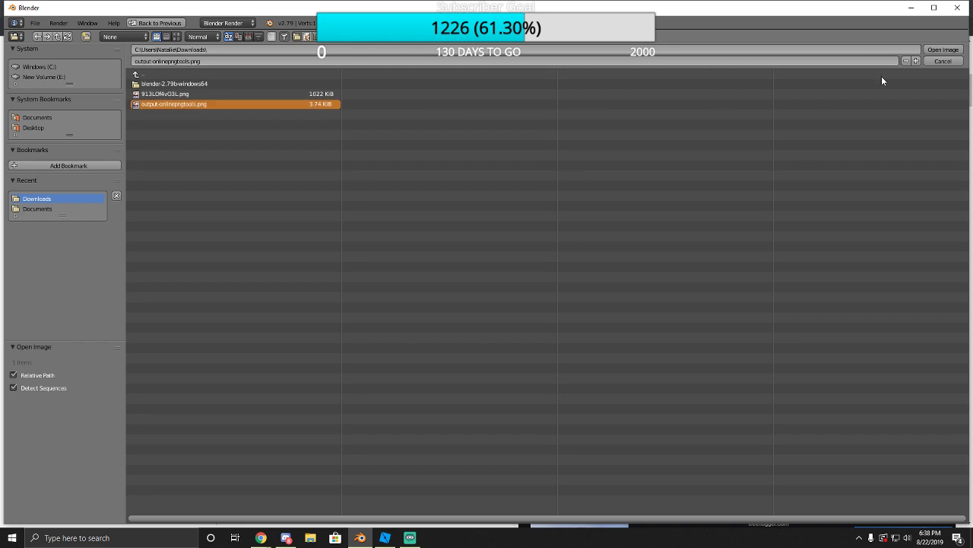
pyautogui.click(942, 49)
# Select the four glass panes and move their UVs by about 0.418 in X and 0.898 in Y onto a lighter gray palette swatch.
pyautogui.scroll(3, 259, 260)
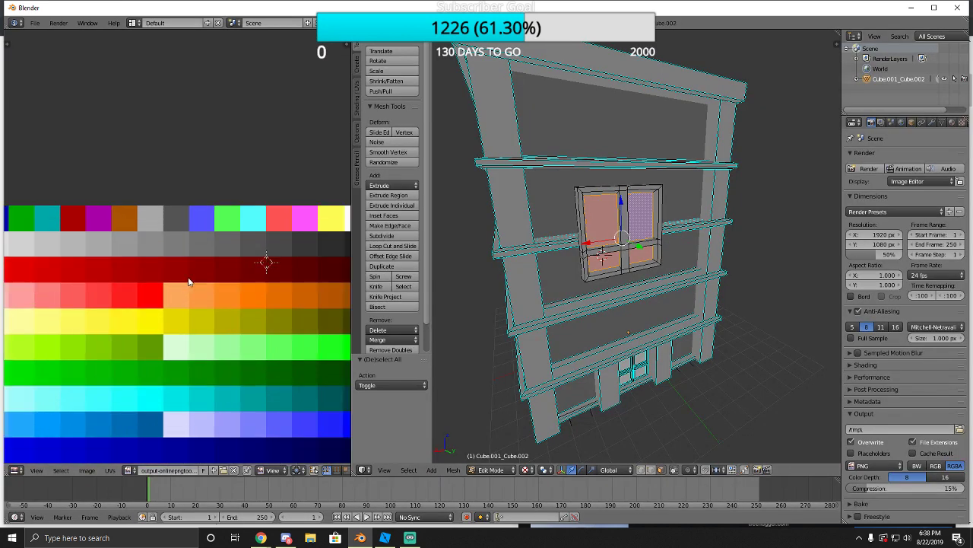
pyautogui.scroll(-3, 178, 299)
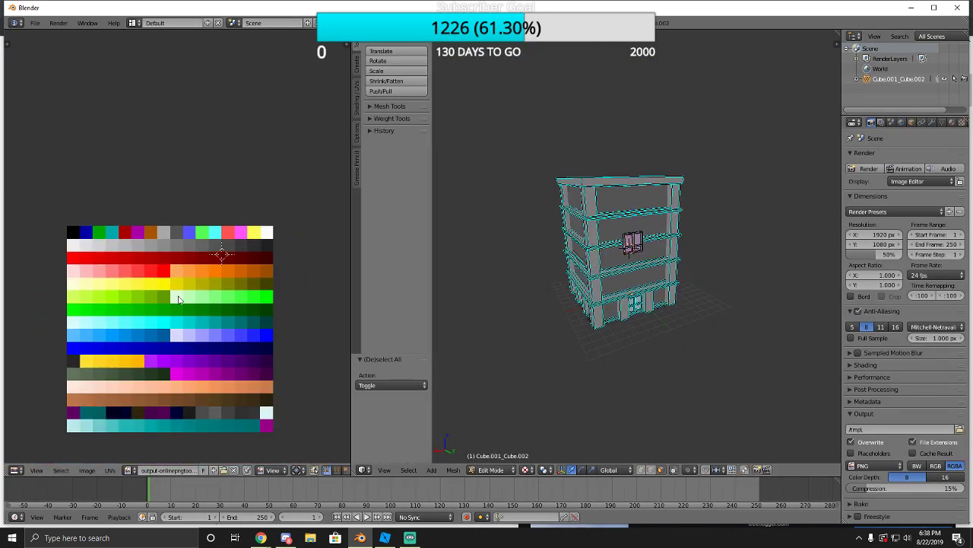
pyautogui.scroll(6, 630, 275)
pyautogui.press('a')
pyautogui.press('a')
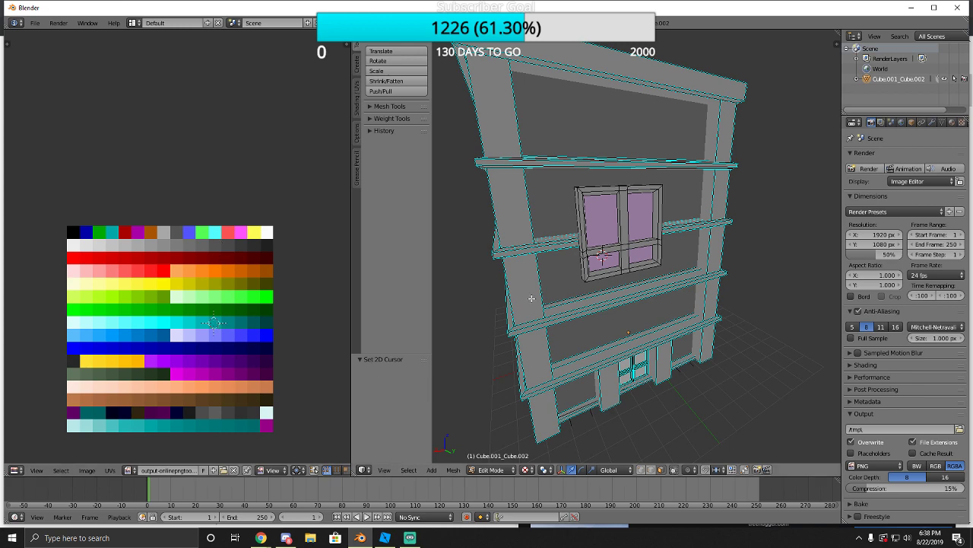
pyautogui.rightClick(600, 221)
pyautogui.keyDown('shift'); pyautogui.rightClick(605, 260); pyautogui.keyUp('shift')
pyautogui.keyDown('shift'); pyautogui.rightClick(638, 253); pyautogui.keyUp('shift')
pyautogui.keyDown('shift'); pyautogui.rightClick(639, 219); pyautogui.keyUp('shift')
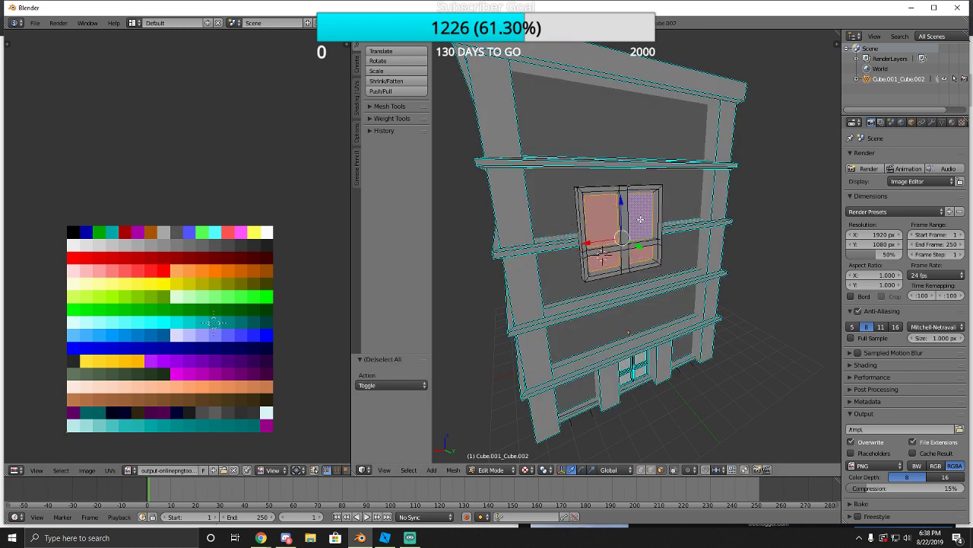
pyautogui.press('g')
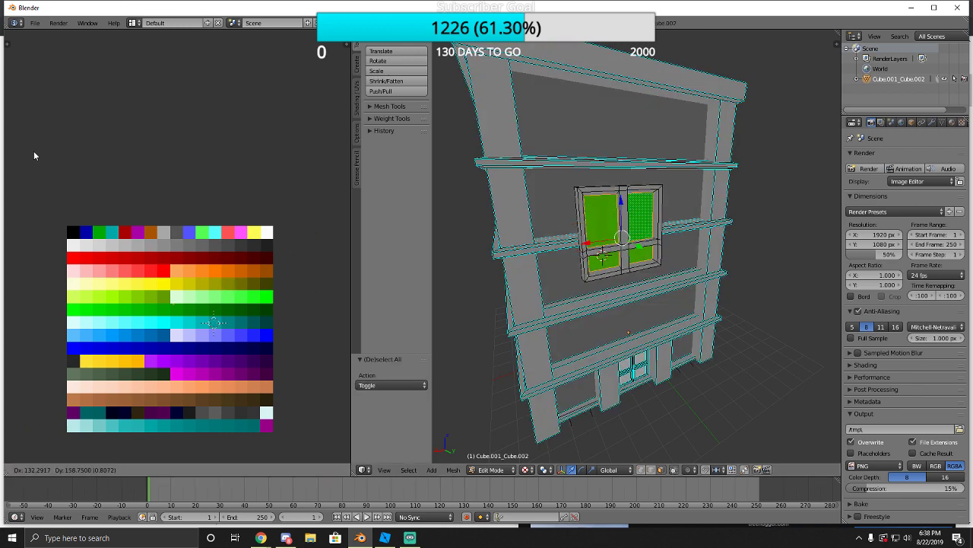
pyautogui.click(12, 98)
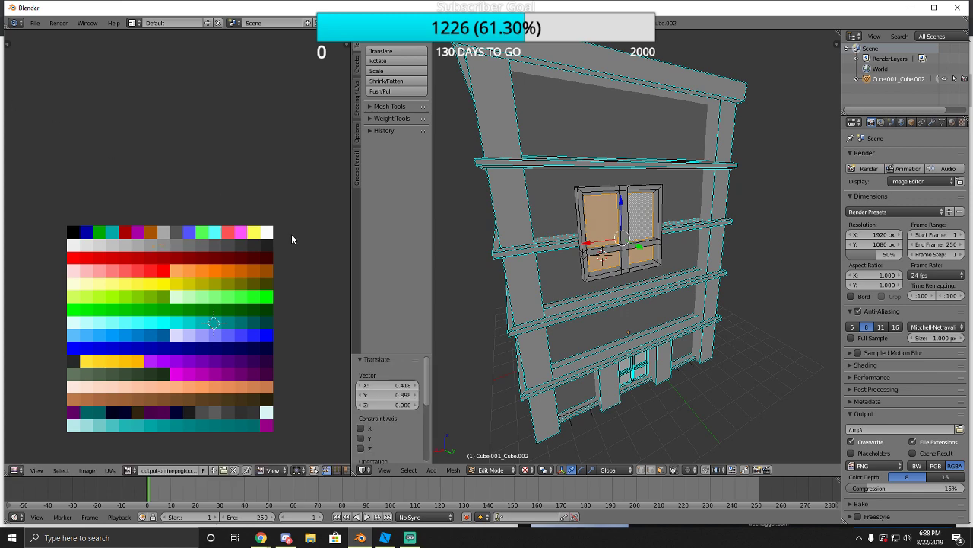
pyautogui.press('a')
# Inspect the window and facade from the side and behind in Object Mode, and return to Edit Mode.
pyautogui.moveTo(531, 257); pyautogui.dragTo(637, 245, button='middle')
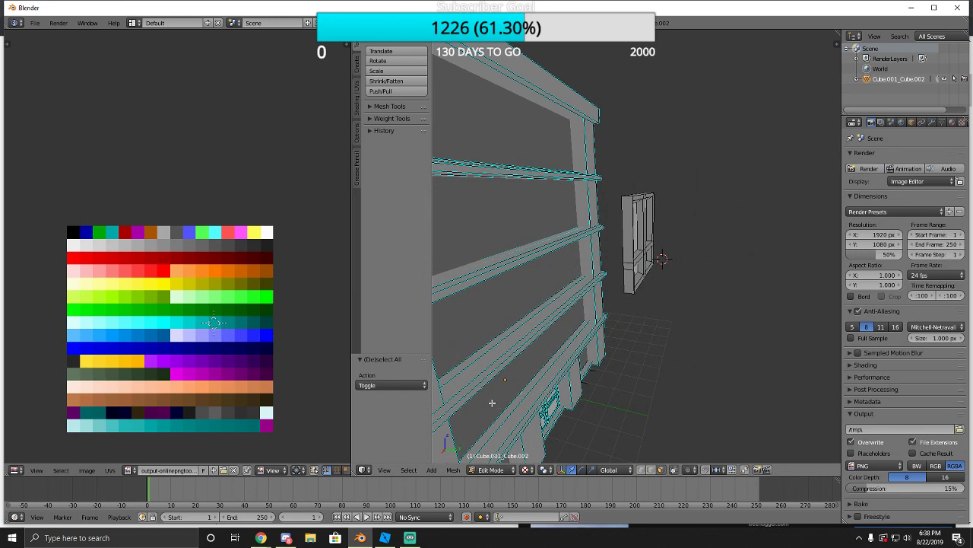
pyautogui.press('Tab')
pyautogui.click(508, 457)
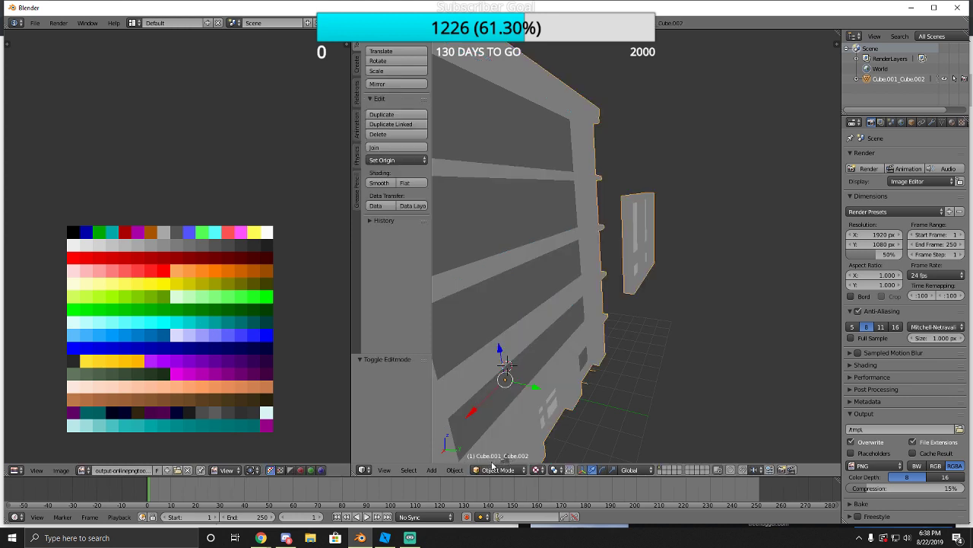
pyautogui.hotkey('shift', 'f')
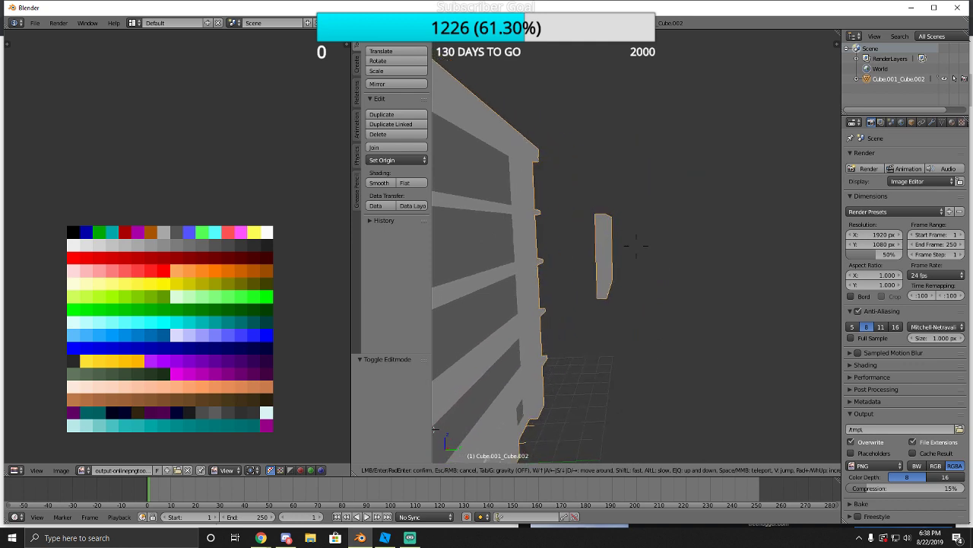
pyautogui.click(457, 432)
pyautogui.click(498, 470)
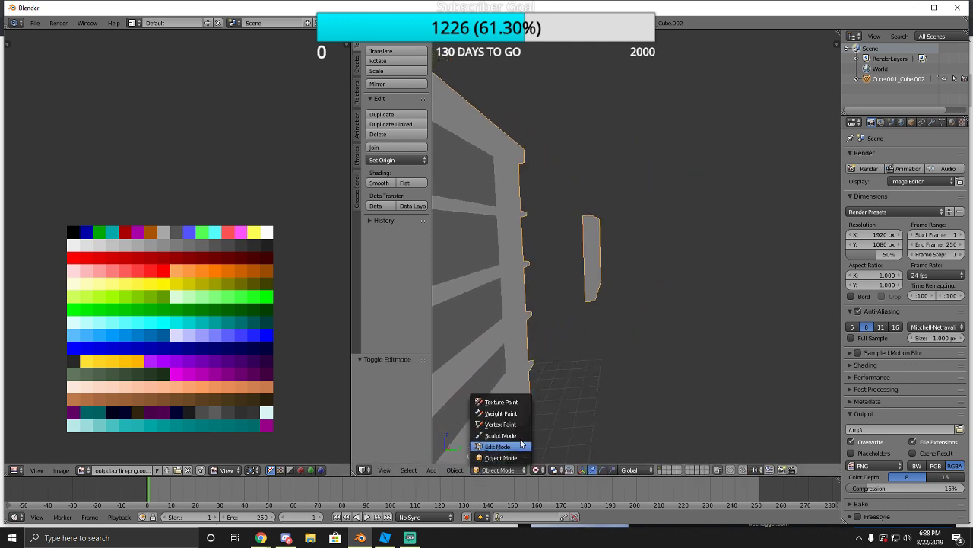
pyautogui.hotkey('shift', 'f')
pyautogui.press('a')
pyautogui.press('d')
pyautogui.click(622, 344)
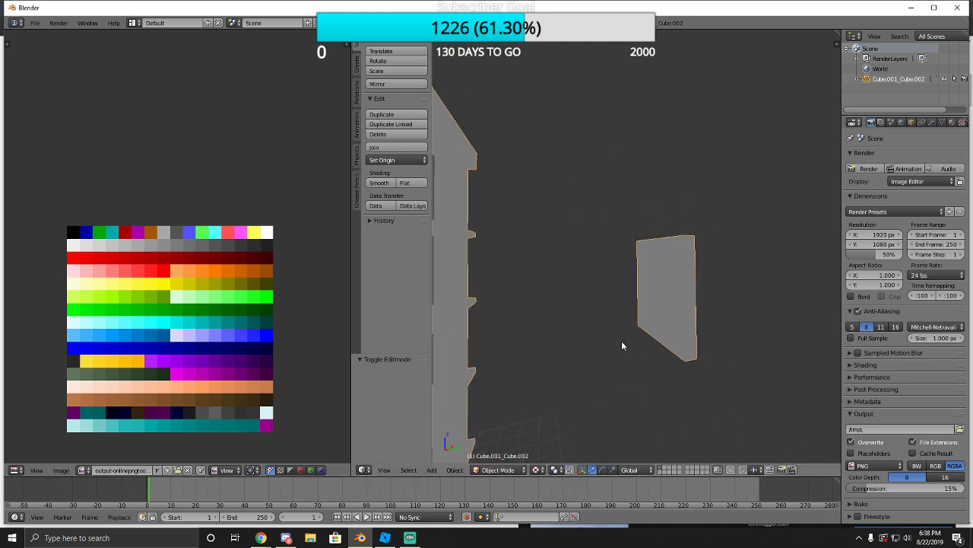
pyautogui.click(499, 469)
pyautogui.click(495, 446)
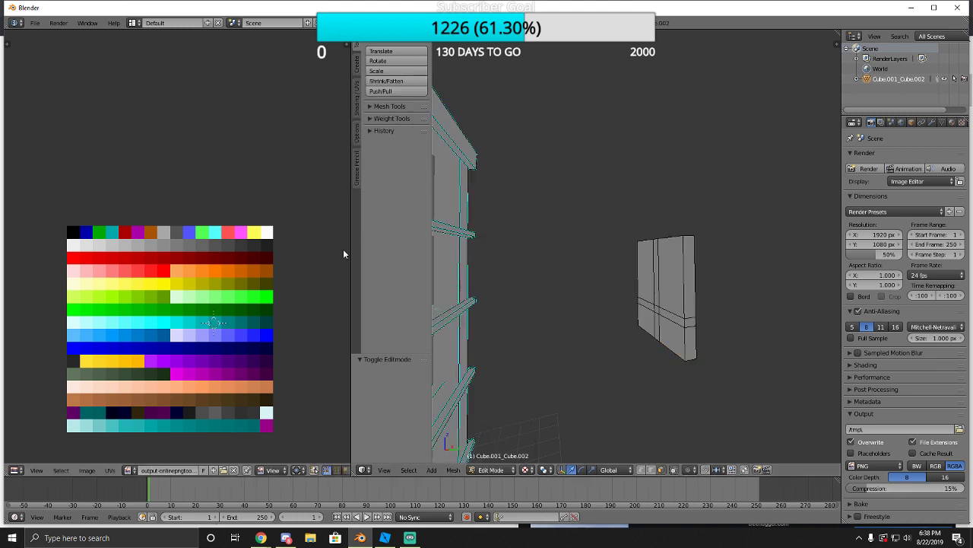
# Widen the 3D view and box-select the window's faces from behind and from the side.
pyautogui.moveTo(354, 295); pyautogui.dragTo(83, 283)
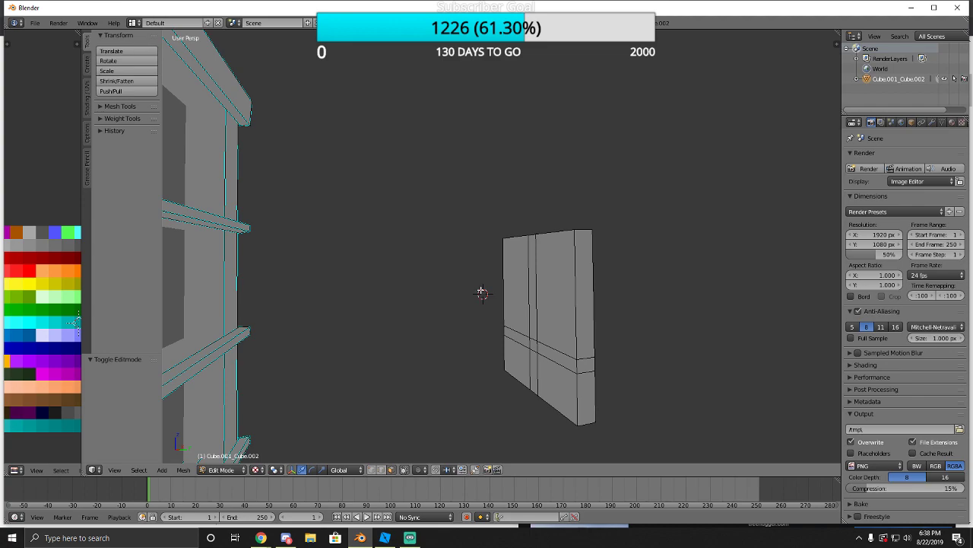
pyautogui.press('b')
pyautogui.moveTo(486, 200); pyautogui.dragTo(631, 434)
pyautogui.hotkey('shift', 'f')
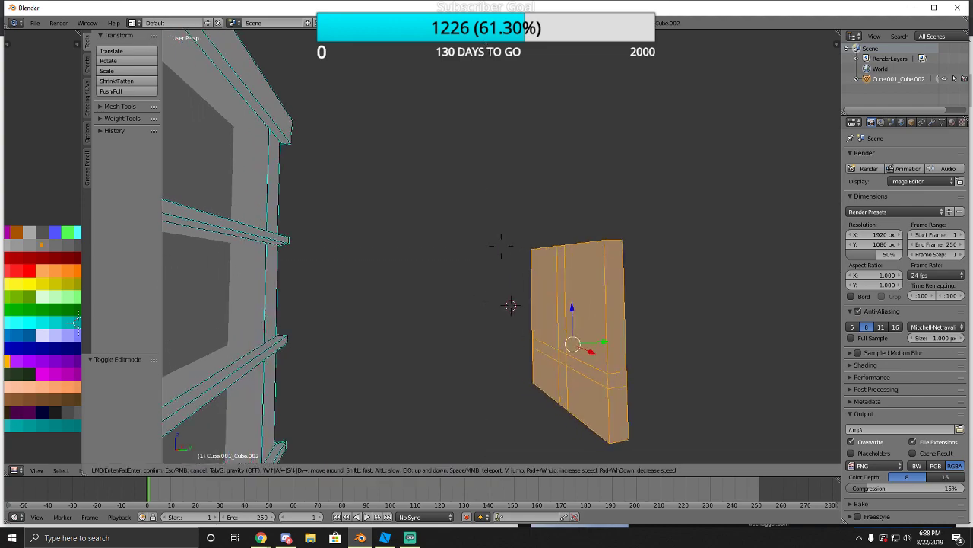
pyautogui.press('d')
pyautogui.press('w')
pyautogui.press('s')
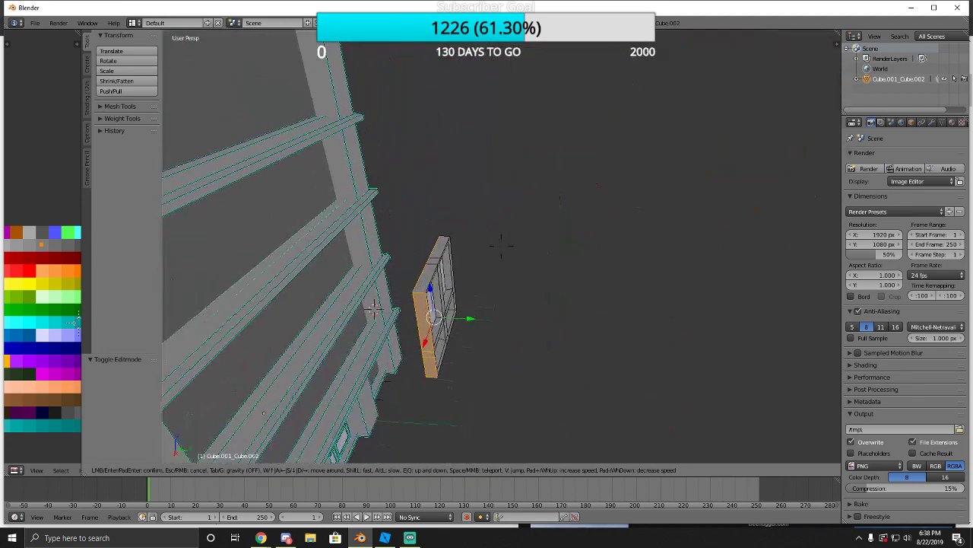
pyautogui.click(501, 245)
pyautogui.press('b')
pyautogui.moveTo(428, 217); pyautogui.dragTo(500, 357)
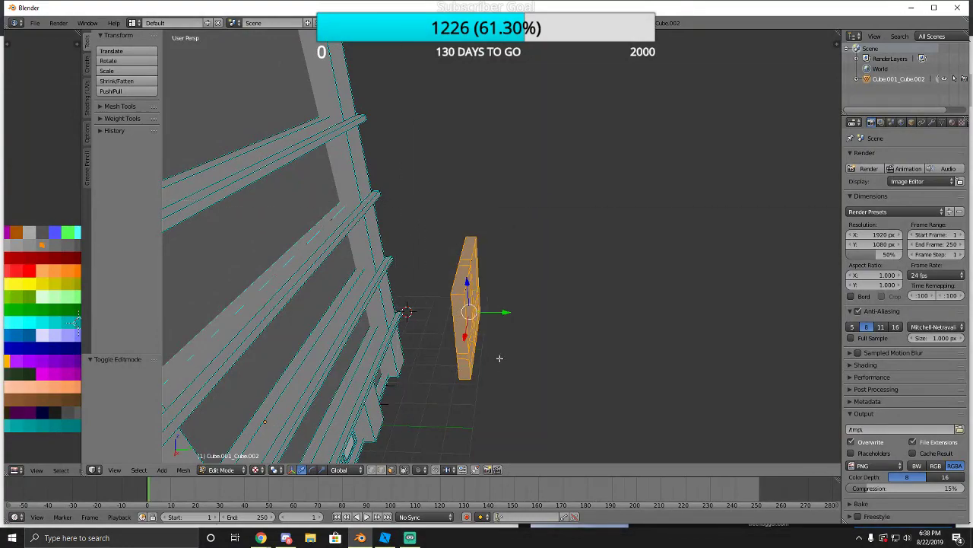
# Extend the box selection to the window's remaining faces from its opposite side so the whole window is selected.
pyautogui.hotkey('shift', 'f')
pyautogui.press('w')
pyautogui.press('s')
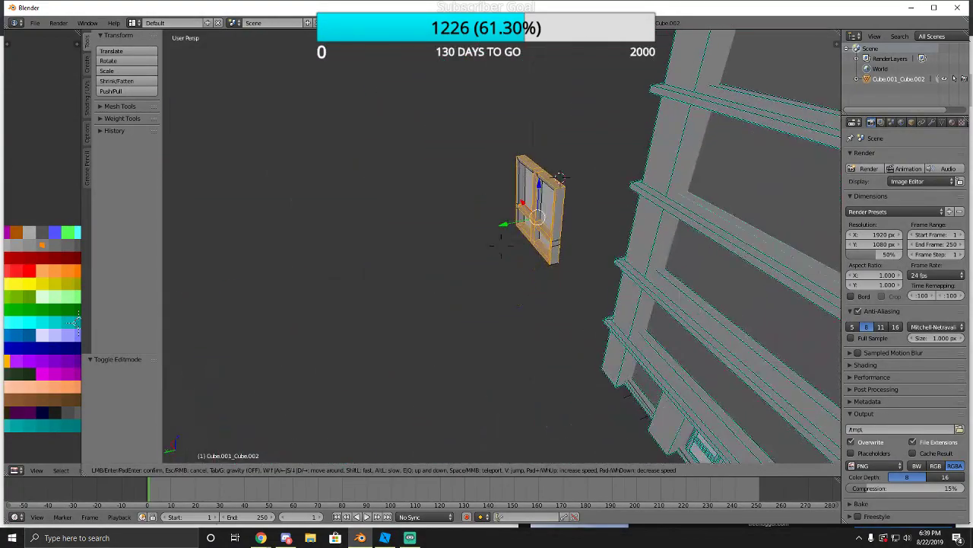
pyautogui.click(502, 245)
pyautogui.press('b')
pyautogui.moveTo(496, 130); pyautogui.dragTo(564, 351)
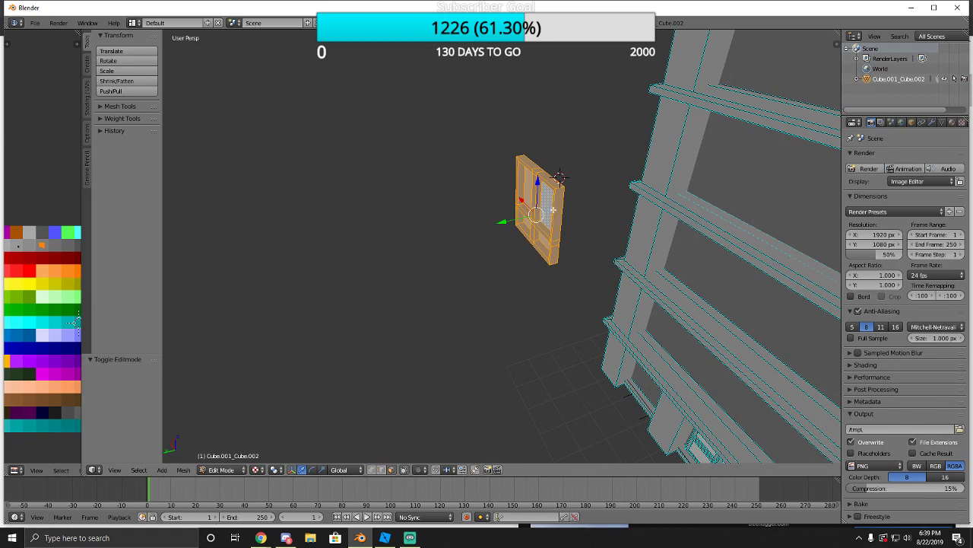
pyautogui.hotkey('shift', 'f')
pyautogui.press('w')
pyautogui.press('s')
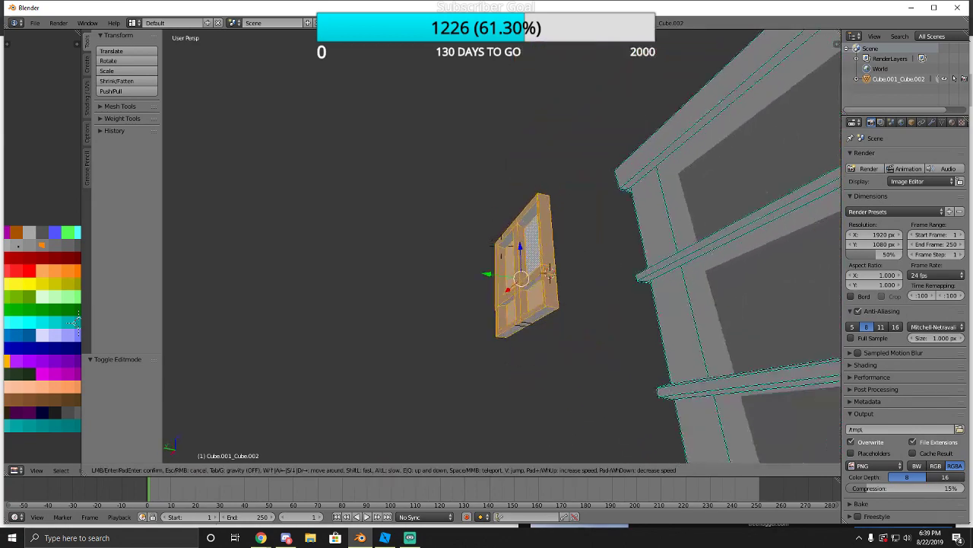
pyautogui.click(501, 244)
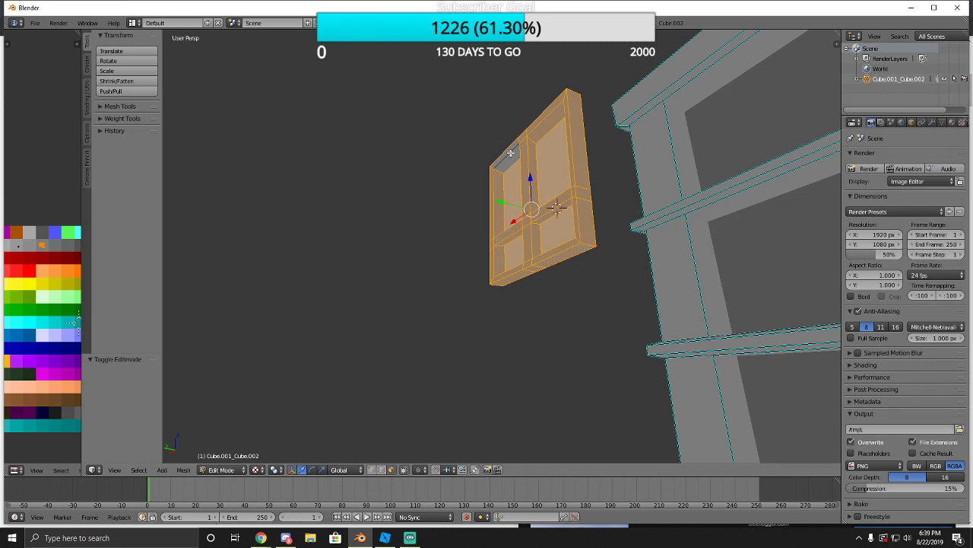
# Apply Limited Dissolve to the selected window with a max angle of 5°.
pyautogui.hotkey('shift', 'f')
pyautogui.press('w')
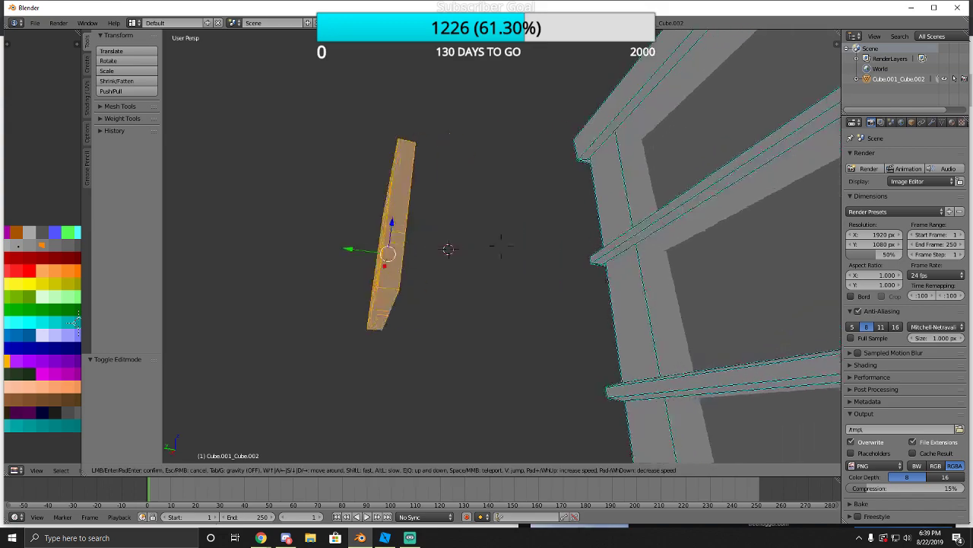
pyautogui.press('s')
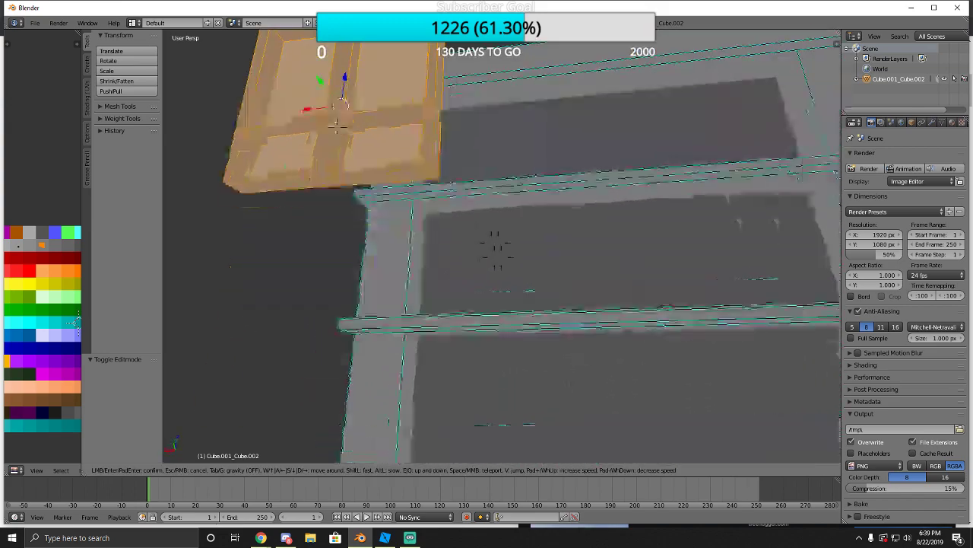
pyautogui.press('a')
pyautogui.press('d')
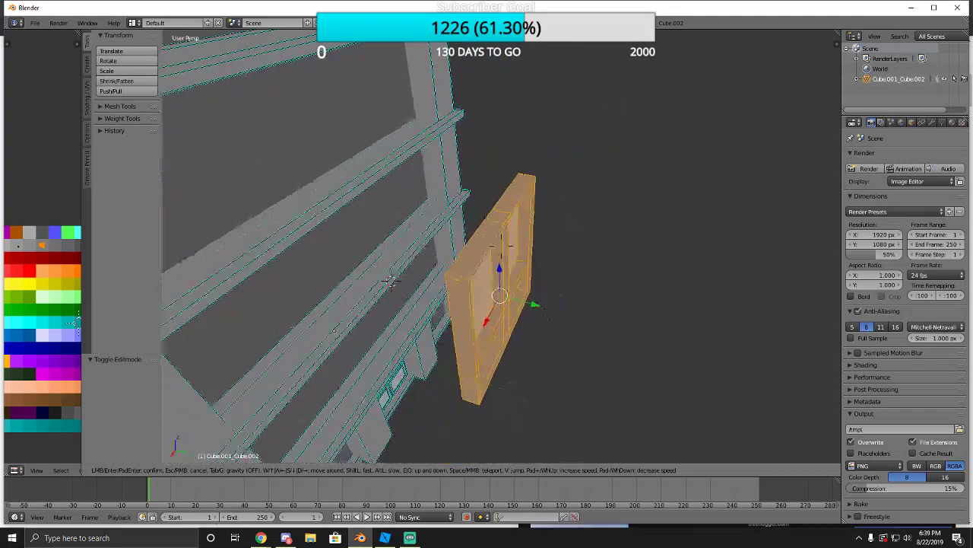
pyautogui.click(389, 280)
pyautogui.press('x')
pyautogui.click(515, 253)
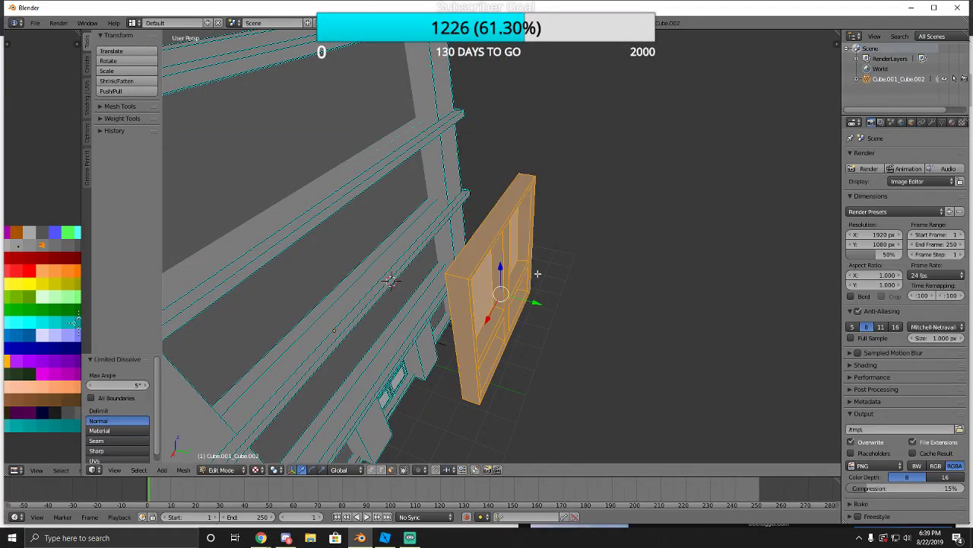
# Move the window about -4.92 units along the Y axis into the facade's wall opening.
pyautogui.hotkey('shift', 'f')
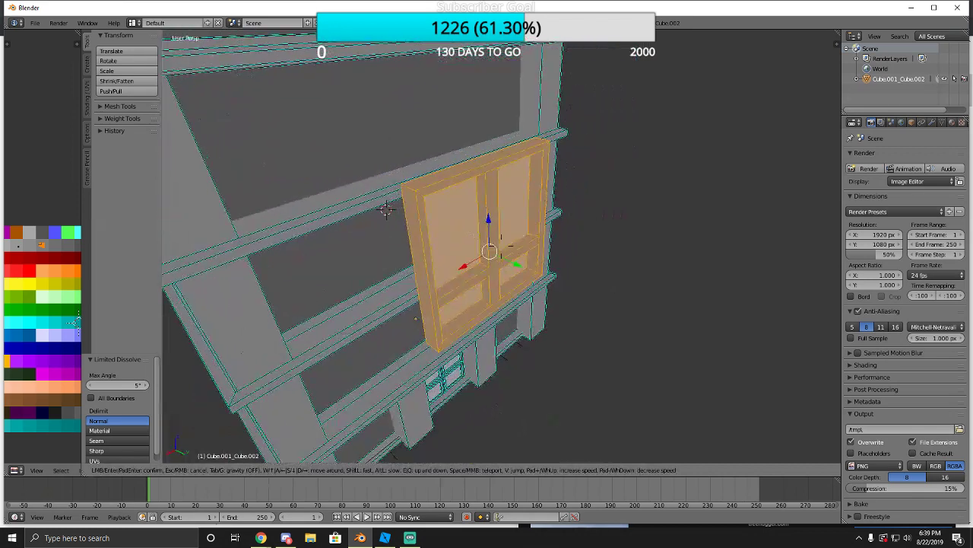
pyautogui.click(501, 257)
pyautogui.press('g')
pyautogui.press('y')
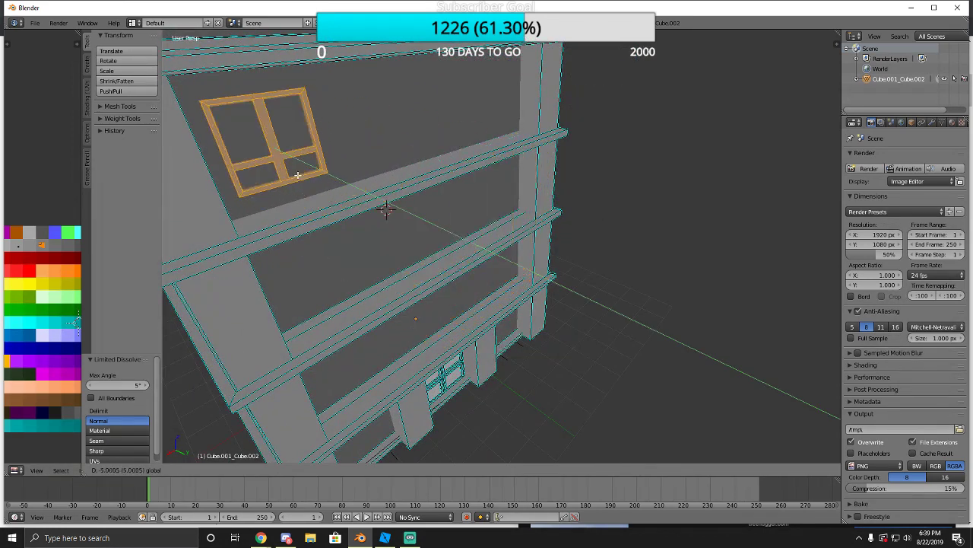
pyautogui.click(293, 172)
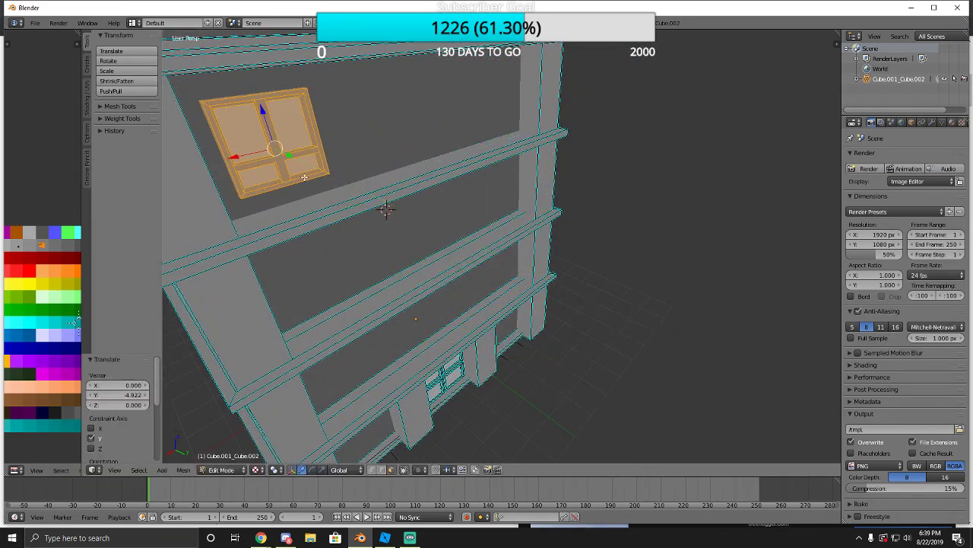
pyautogui.hotkey('shift', 'f')
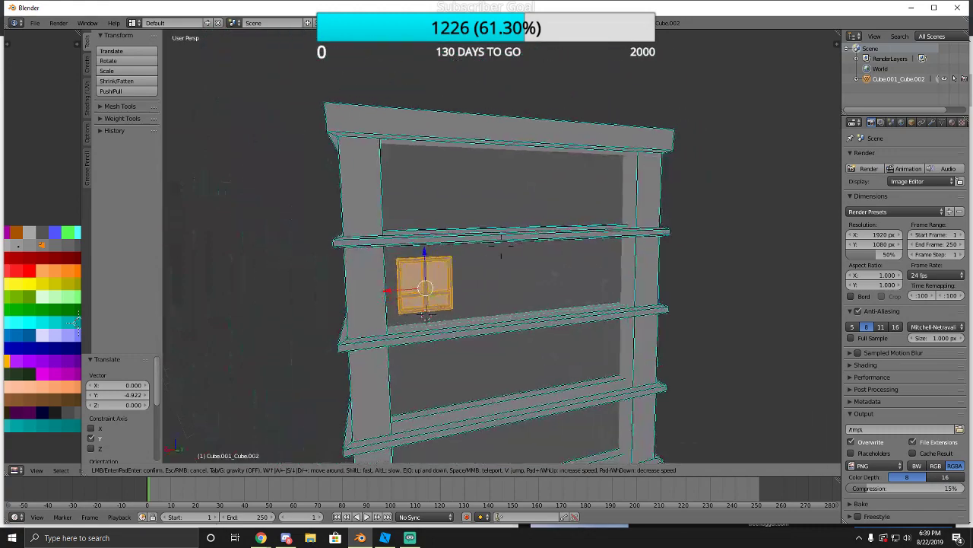
pyautogui.press('d')
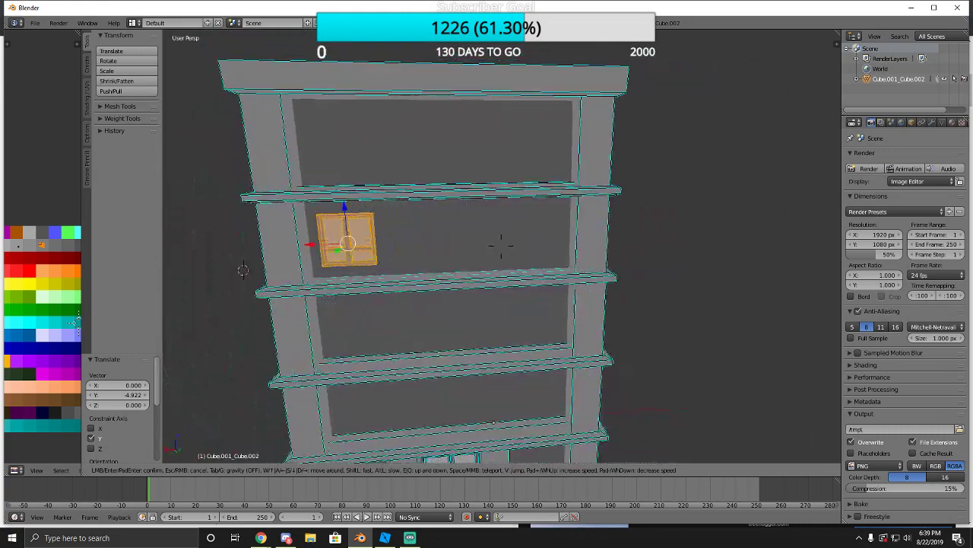
# Duplicate the window and move the copy -1.7 units along X, plus about -0.1 more, within the same facade opening.
pyautogui.press('s')
pyautogui.click(501, 244)
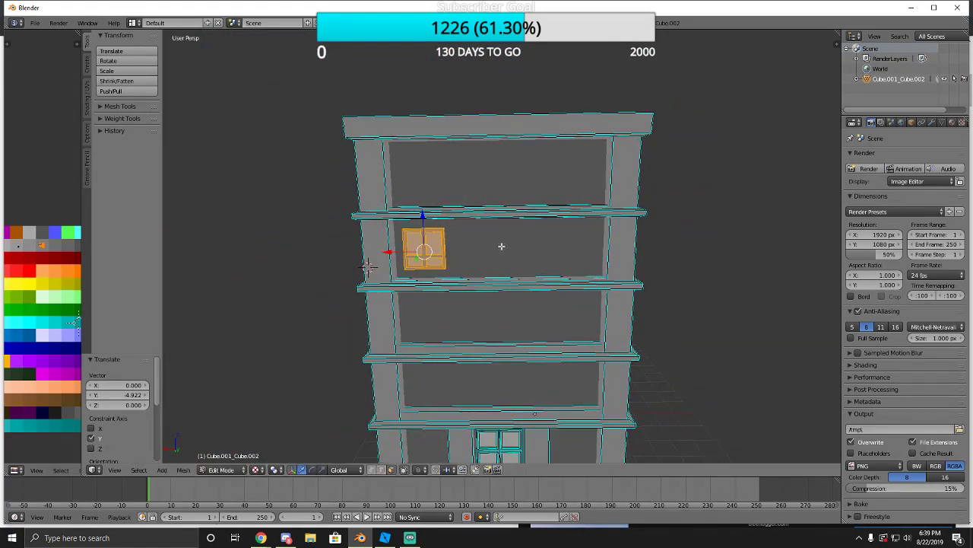
pyautogui.hotkey('shift', 'd')
pyautogui.press('g')
pyautogui.press('x')
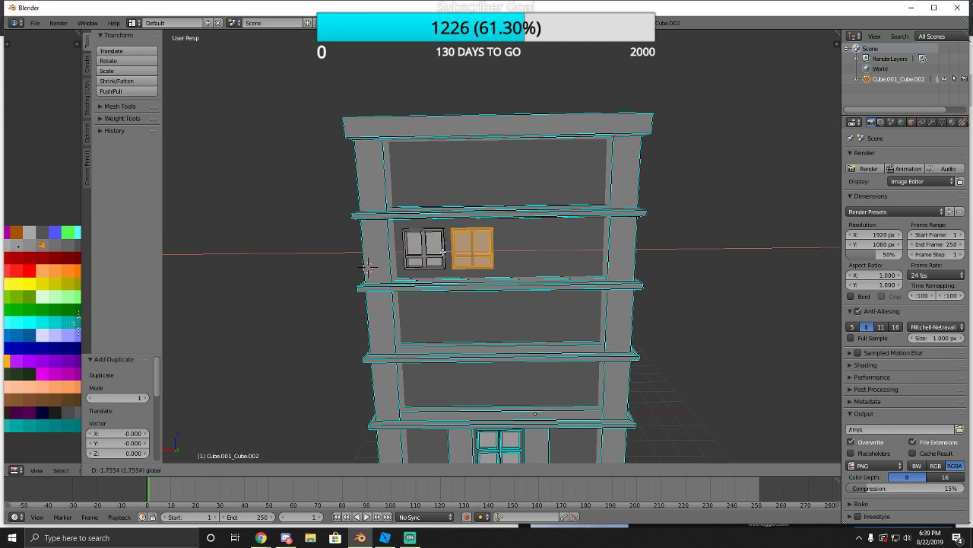
pyautogui.click(368, 265)
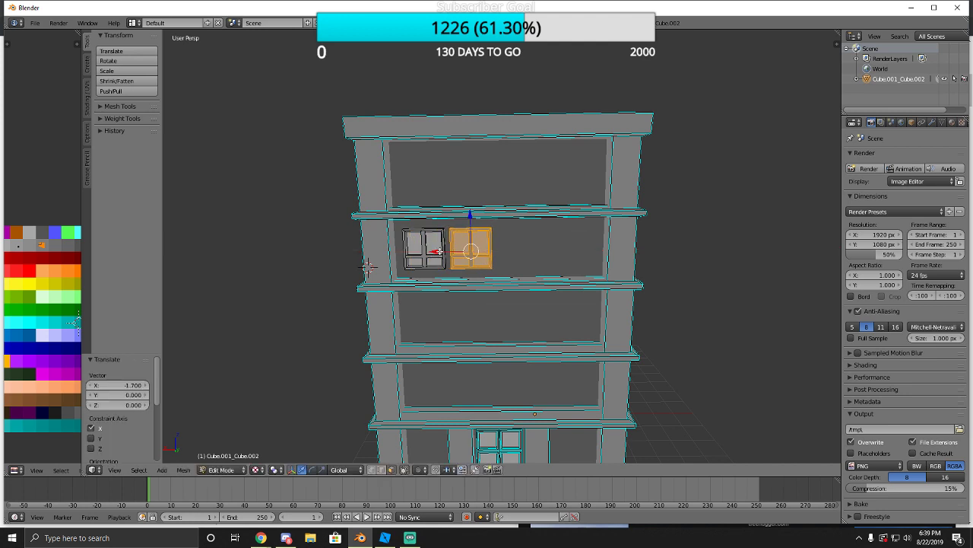
pyautogui.press('g')
pyautogui.press('x')
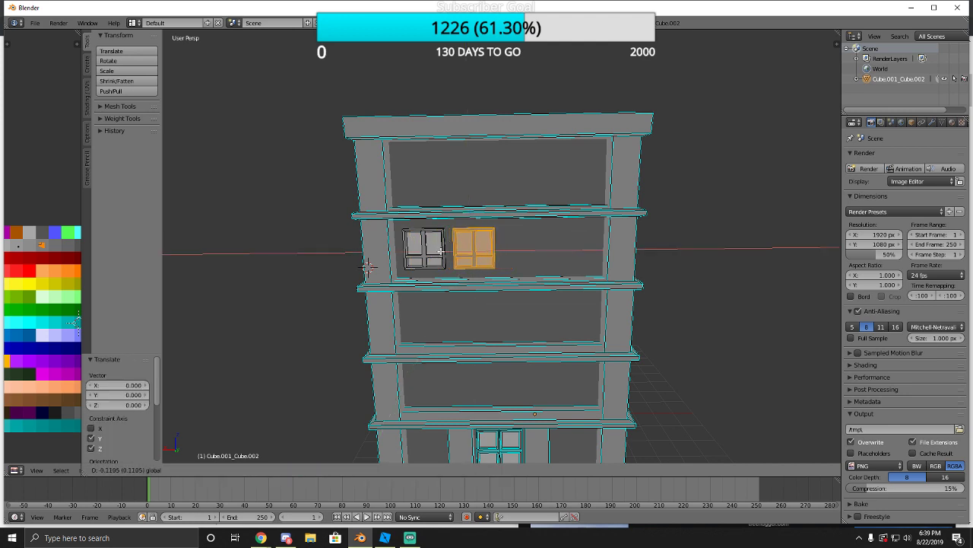
pyautogui.click(367, 266)
# Add a third and fourth window to the row by duplicating along X, each about -1.75 units from the previous one.
pyautogui.hotkey('shift', 'd')
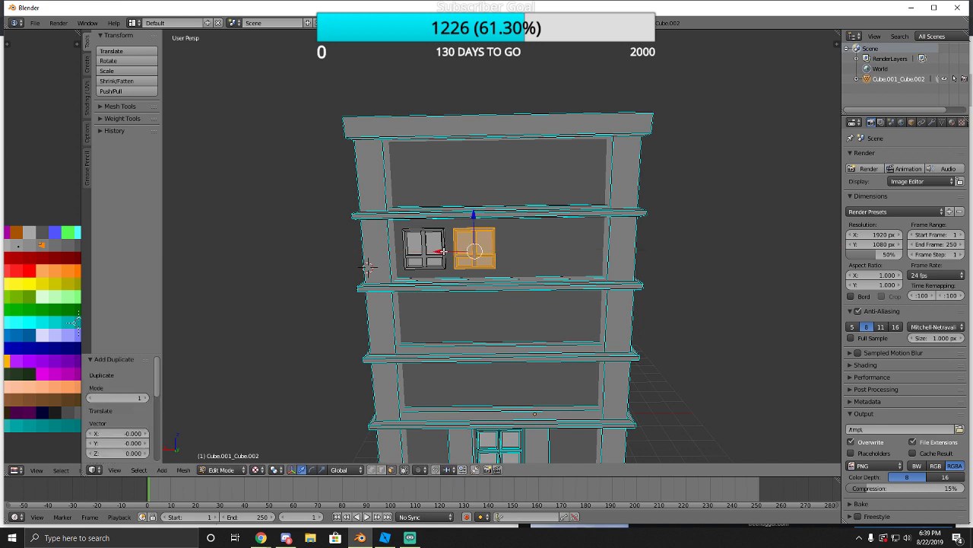
pyautogui.press('x')
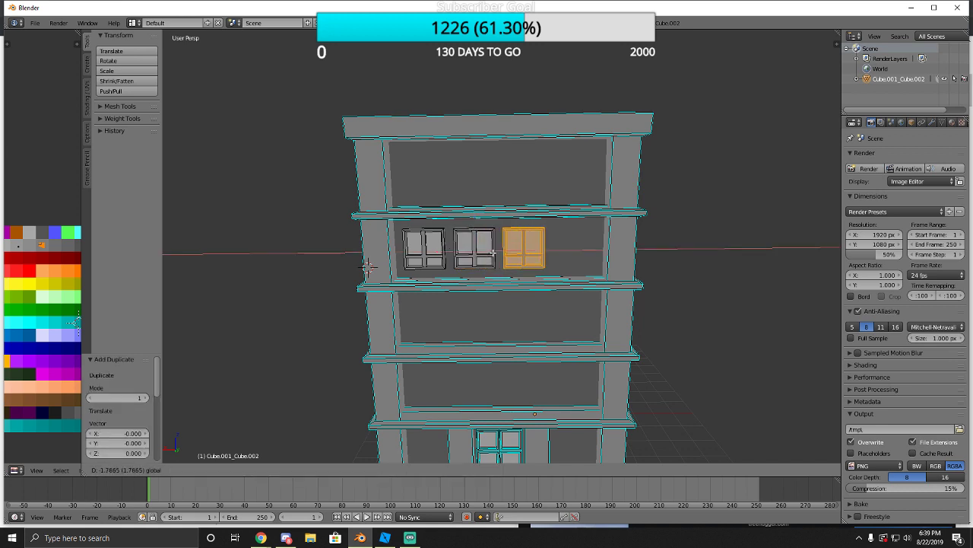
pyautogui.click(367, 265)
pyautogui.hotkey('shift', 'd')
pyautogui.press('x')
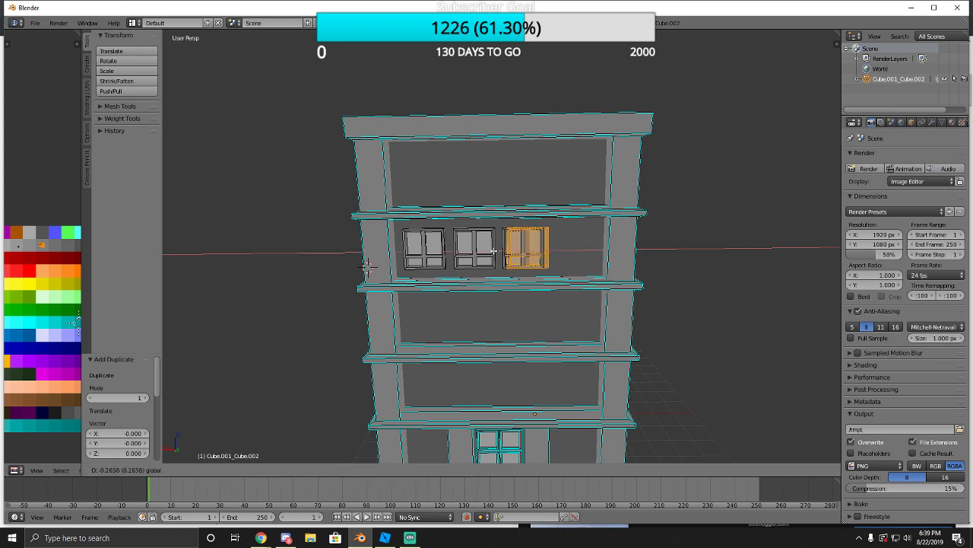
pyautogui.click(368, 265)
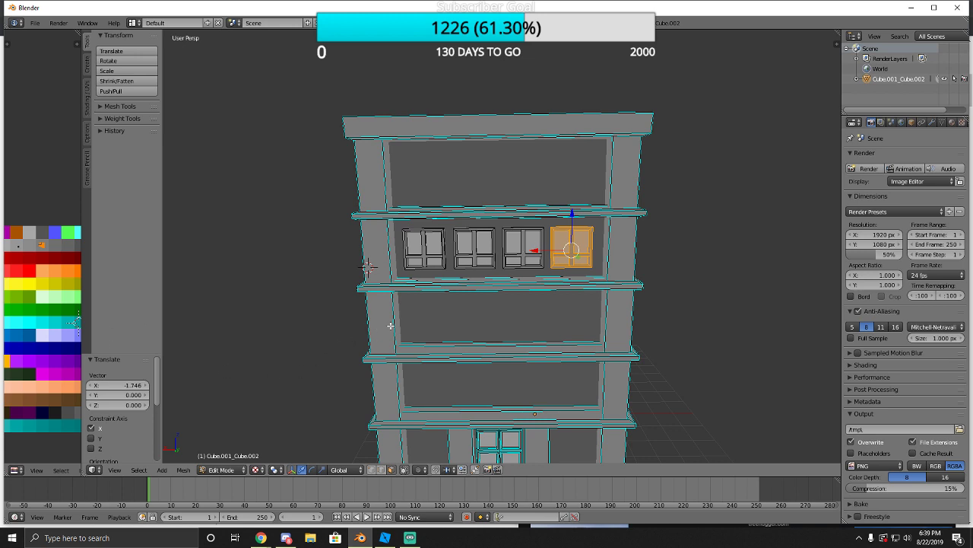
# Duplicate the row's fourth window and lower the copy two storeys along Z, into the opening just above the entrance storey.
pyautogui.hotkey('shift', 'd')
pyautogui.press('g')
pyautogui.press('z')
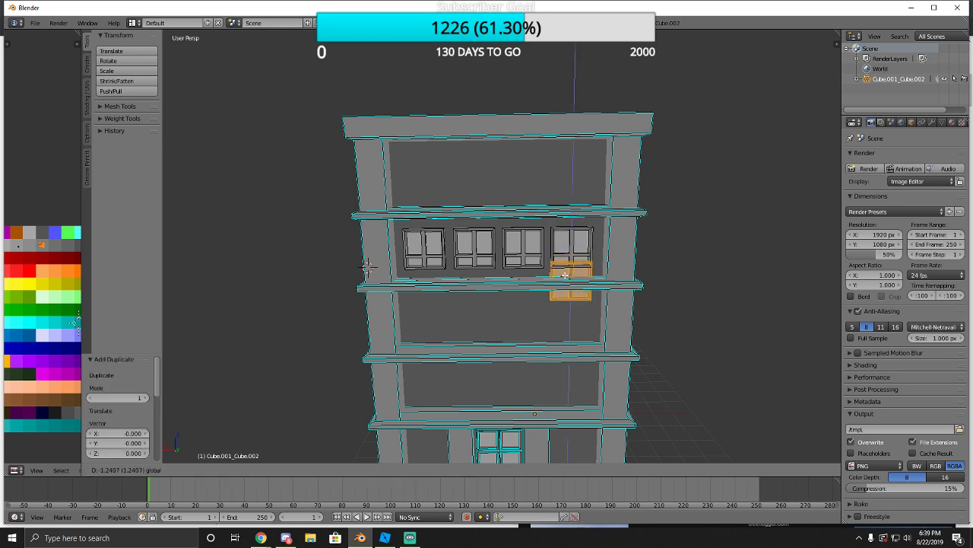
pyautogui.click(367, 266)
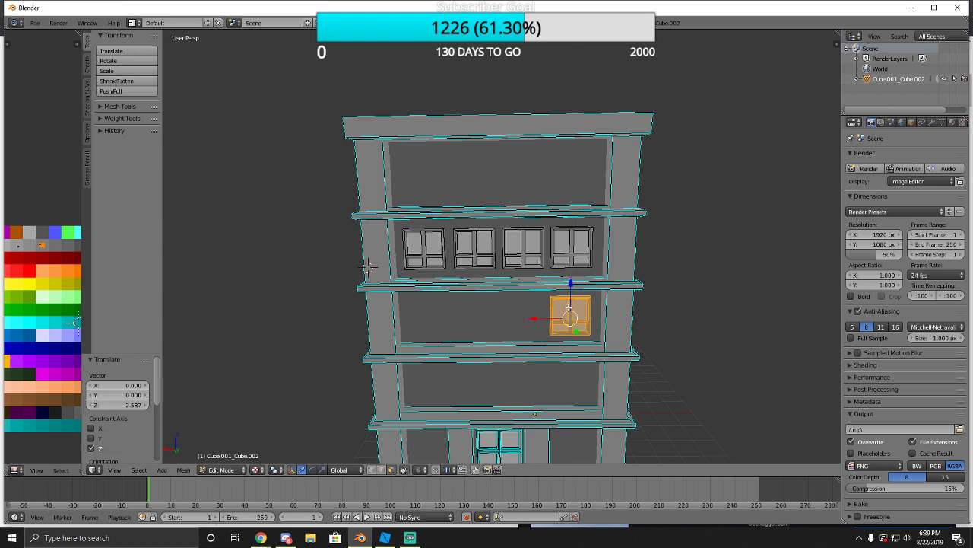
pyautogui.hotkey('shift', 'd')
pyautogui.press('z')
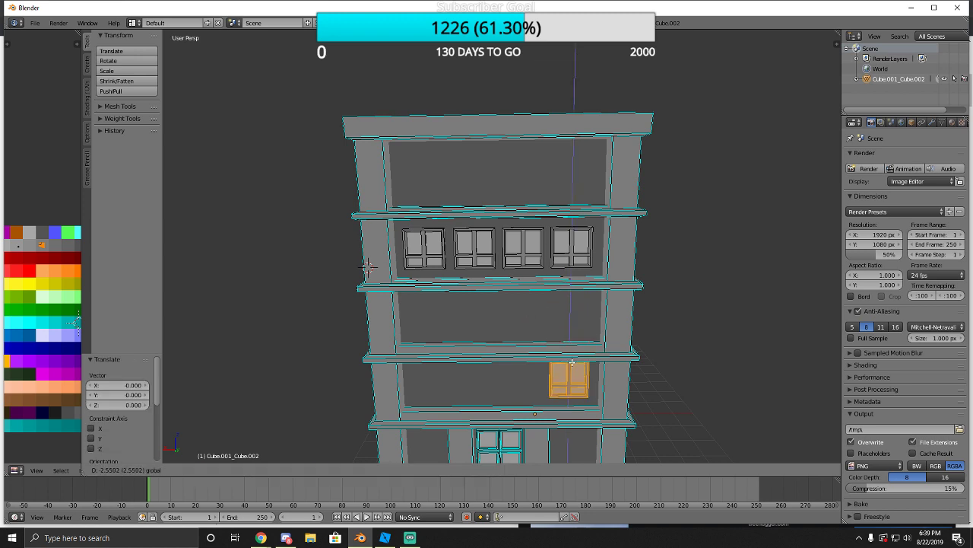
pyautogui.click(571, 369)
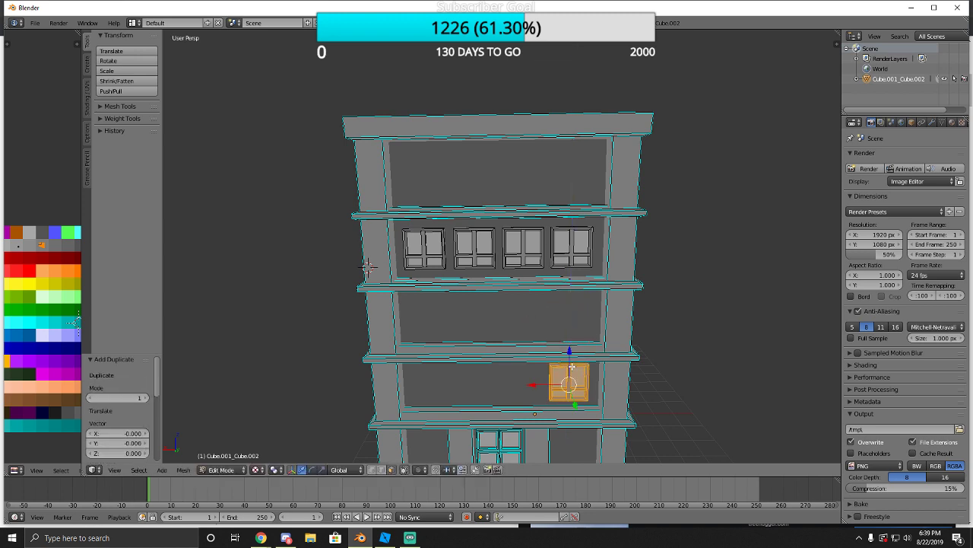
# Duplicate the lowered window and move the copy 2.712 units up along Z into the empty storey opening above it.
pyautogui.hotkey('shift', 'd')
pyautogui.press('z')
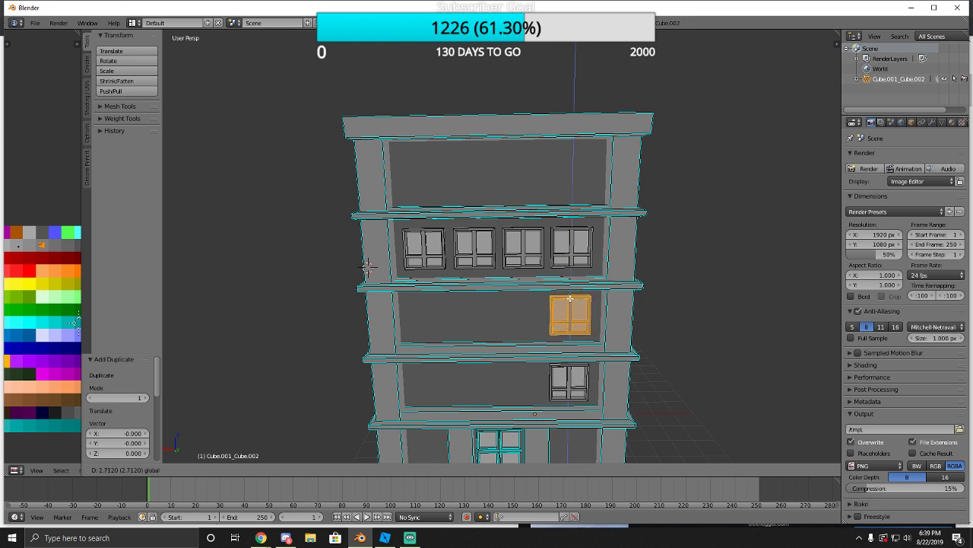
pyautogui.click(569, 303)
pyautogui.press('g')
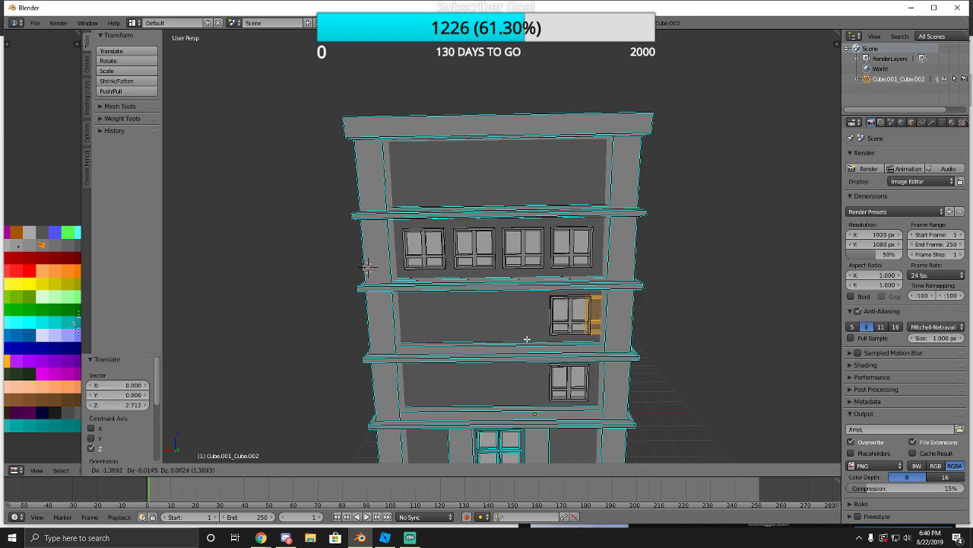
pyautogui.press('Escape')
pyautogui.press('g')
pyautogui.press('x')
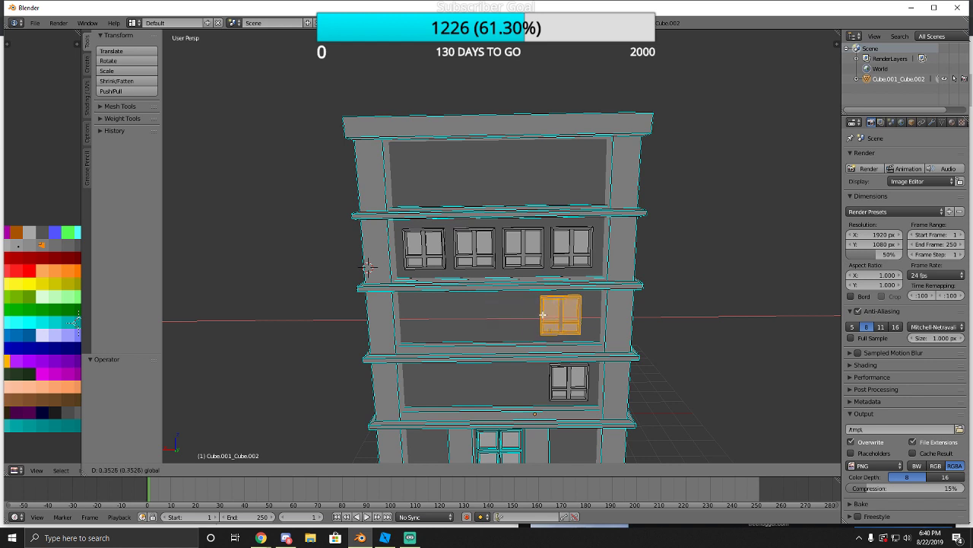
pyautogui.press('Escape')
# Duplicate the middle-storey window and move the copy 1.707 units along X.
pyautogui.hotkey('shift', 'd')
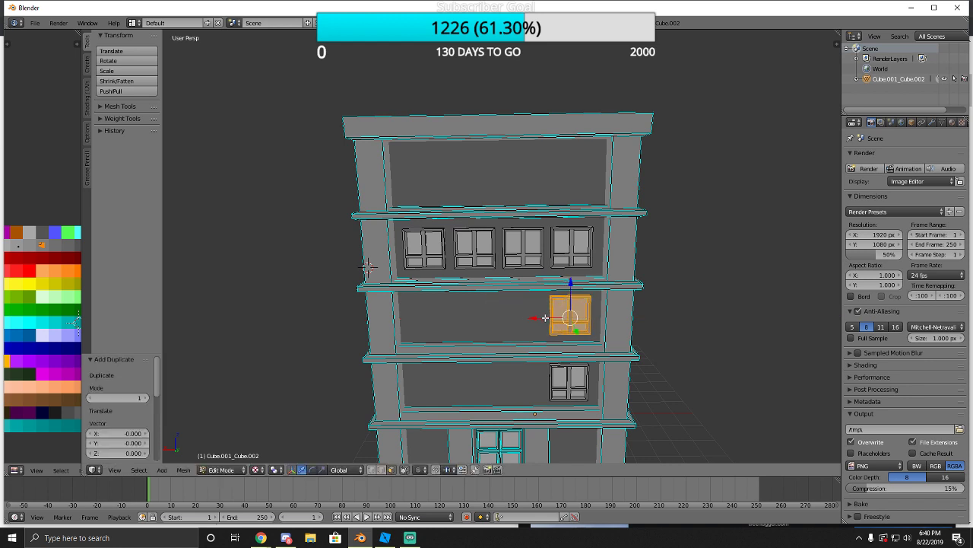
pyautogui.press('x')
pyautogui.click(497, 320)
# Align the copy with the upper row's third window: raise it 2.55 units, shift 0.037 along X, lower it 2.549, and nudge it up 0.02.
pyautogui.press('g')
pyautogui.press('z')
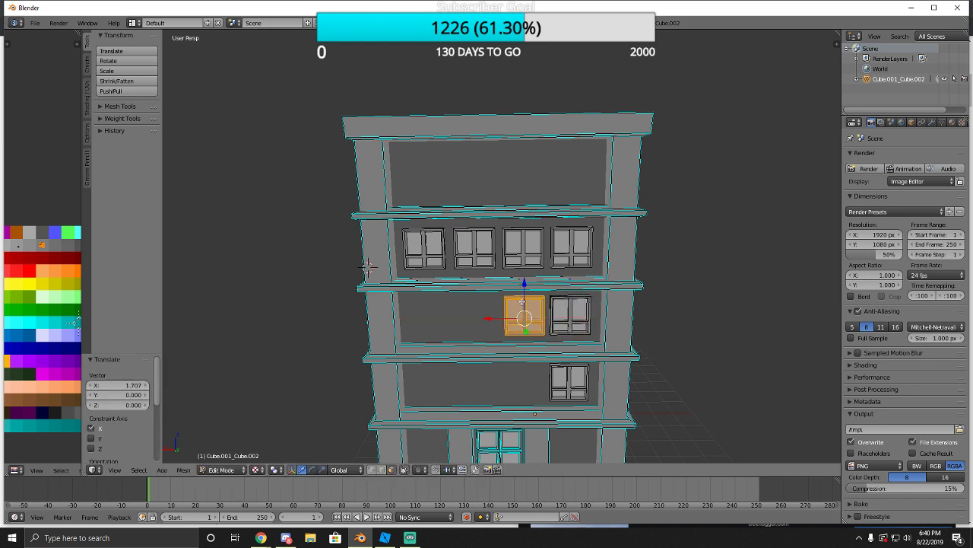
pyautogui.click(514, 234)
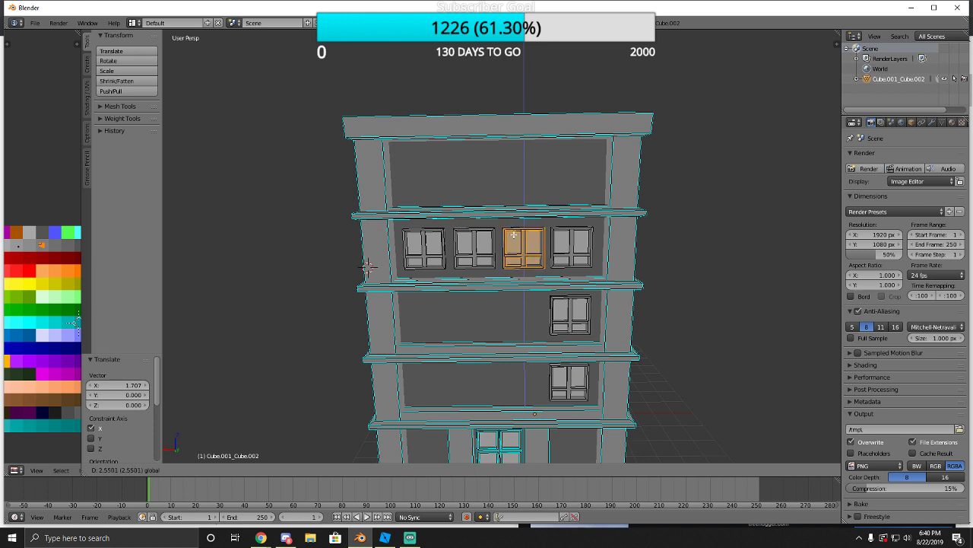
pyautogui.press('g')
pyautogui.press('x')
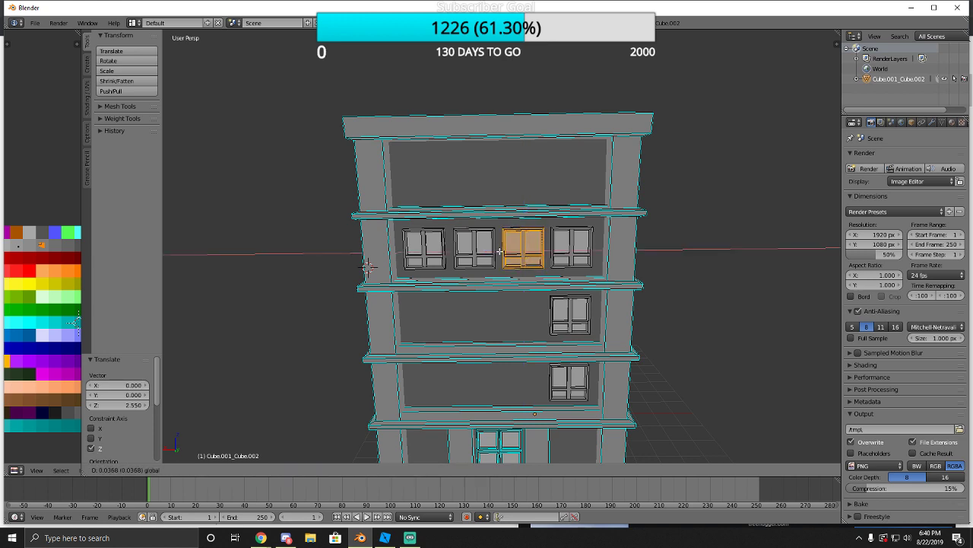
pyautogui.click(520, 237)
pyautogui.press('g')
pyautogui.press('z')
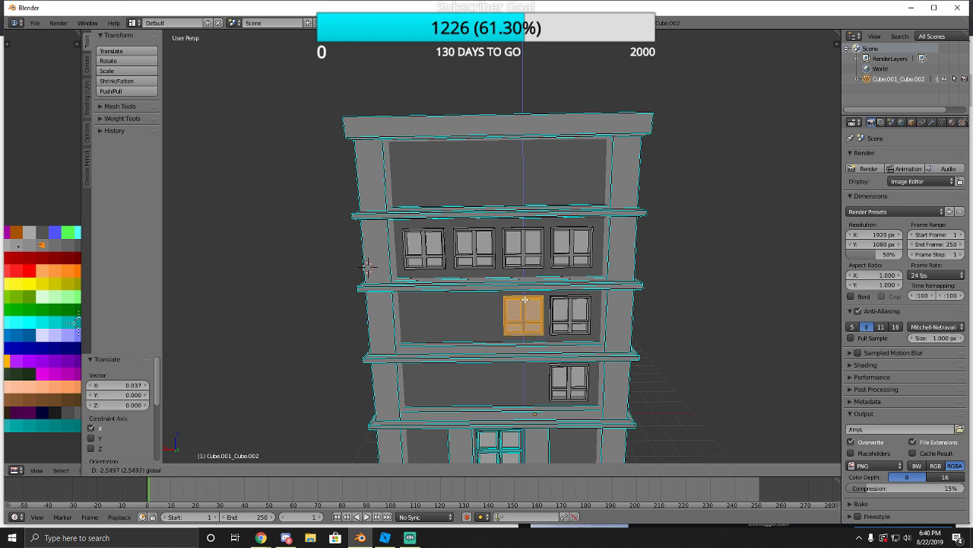
pyautogui.click(524, 299)
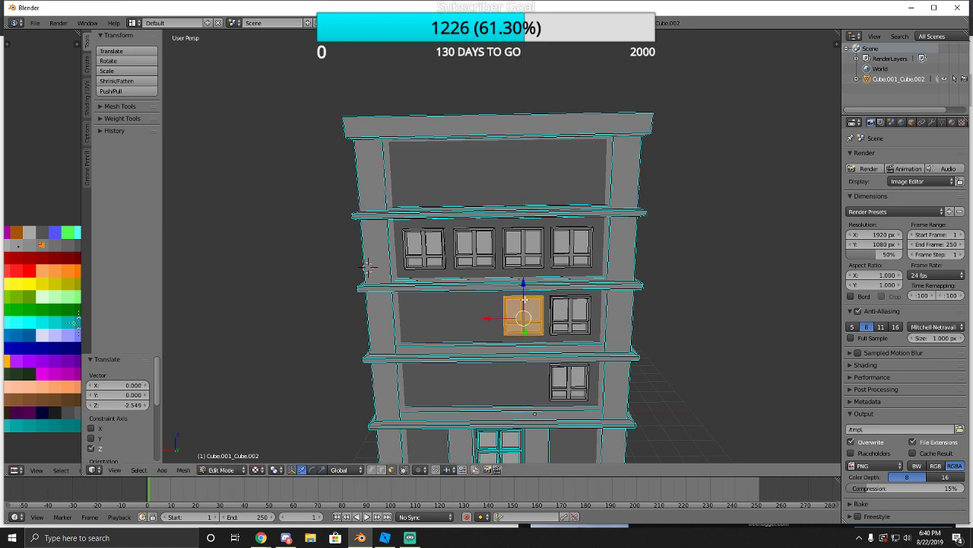
pyautogui.press('g')
pyautogui.press('z')
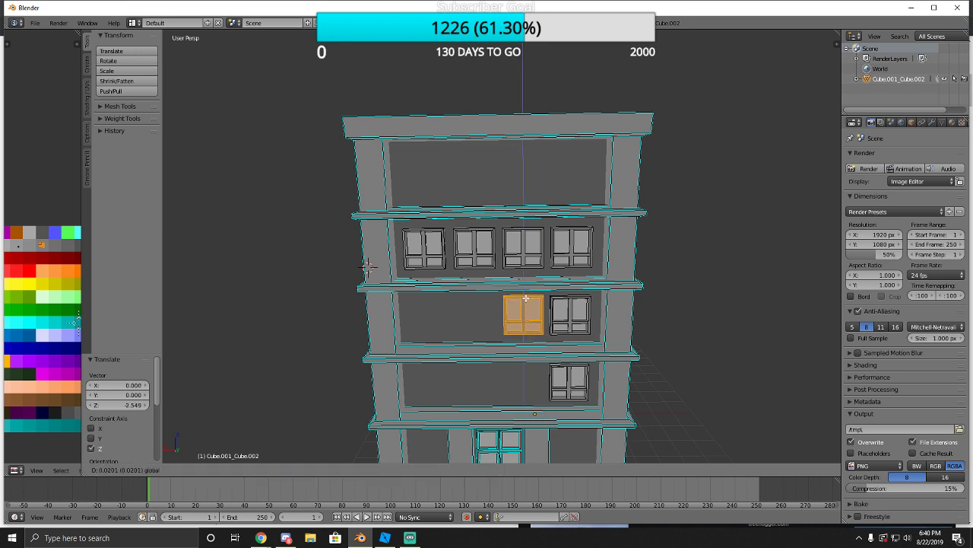
pyautogui.click(526, 298)
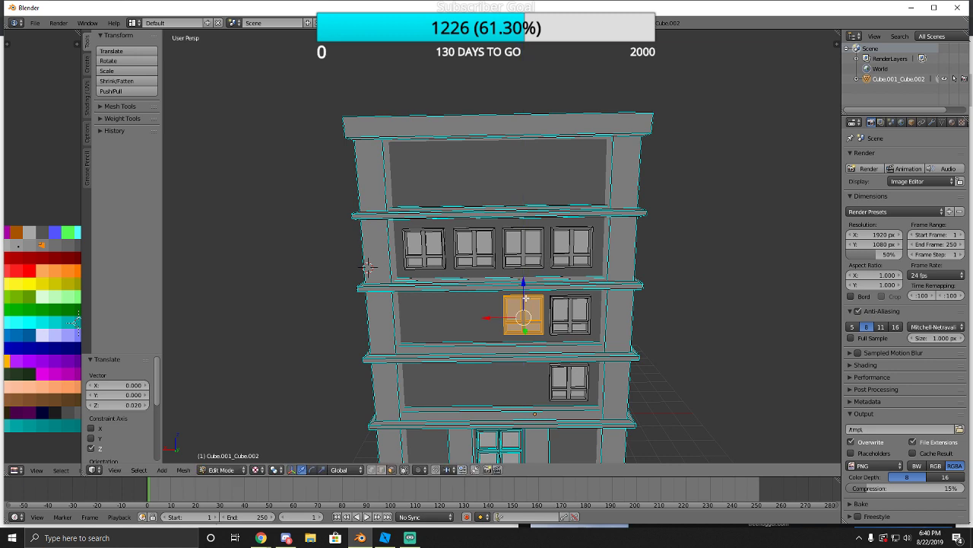
pyautogui.press('g')
pyautogui.press('z')
pyautogui.rightClick(528, 298)
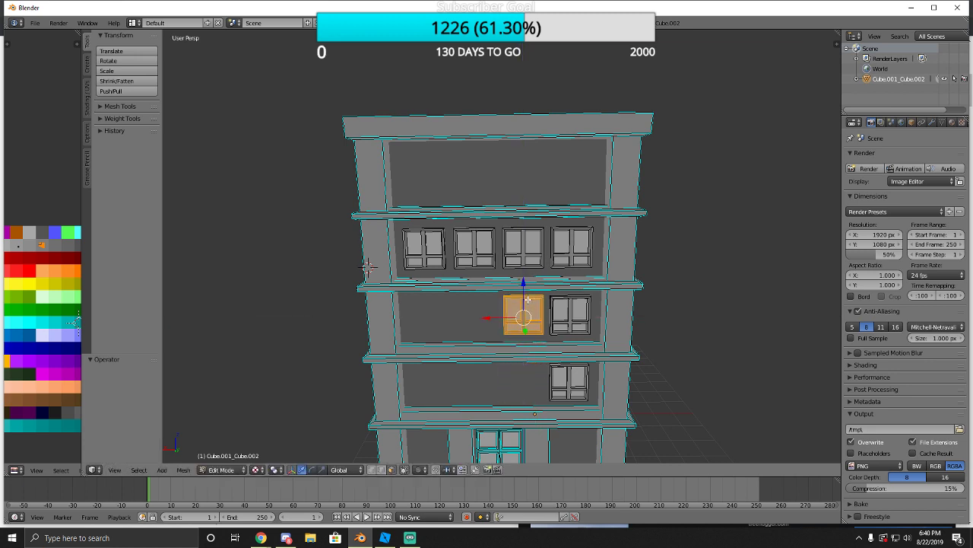
pyautogui.press('g')
pyautogui.click(527, 302)
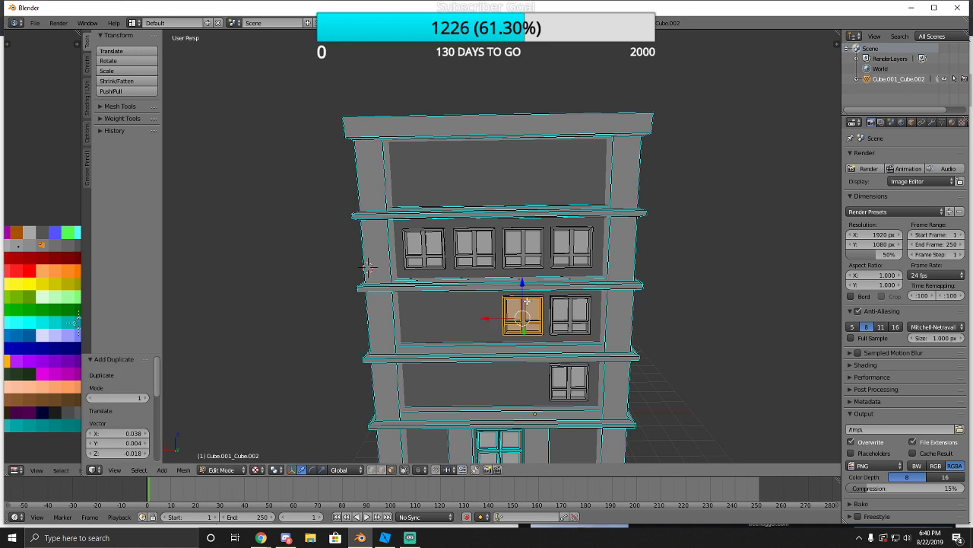
pyautogui.hotkey('ctrl', 'z')
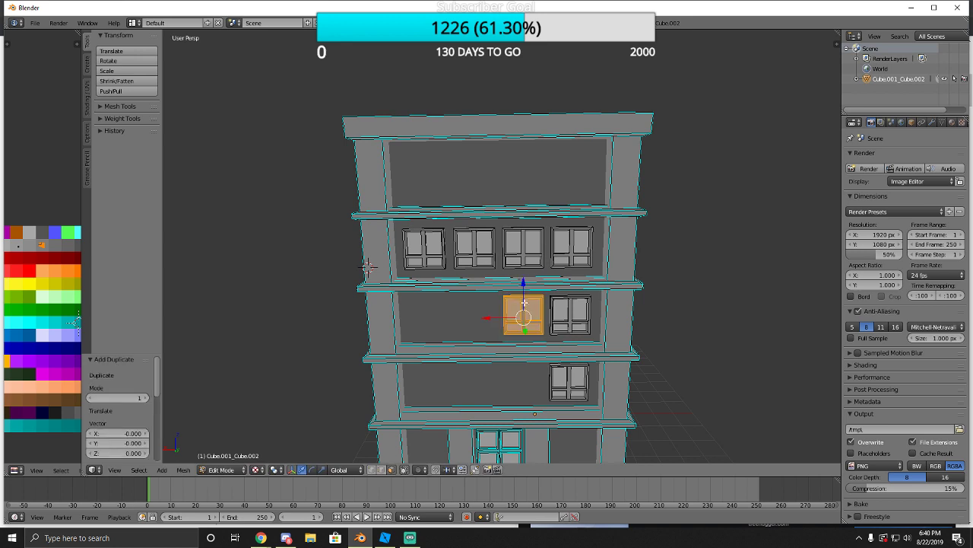
# Duplicate the aligned window and lower the copy about 2.73 units along Z, beside the window in the storey below.
pyautogui.hotkey('shift', 'd')
pyautogui.press('z')
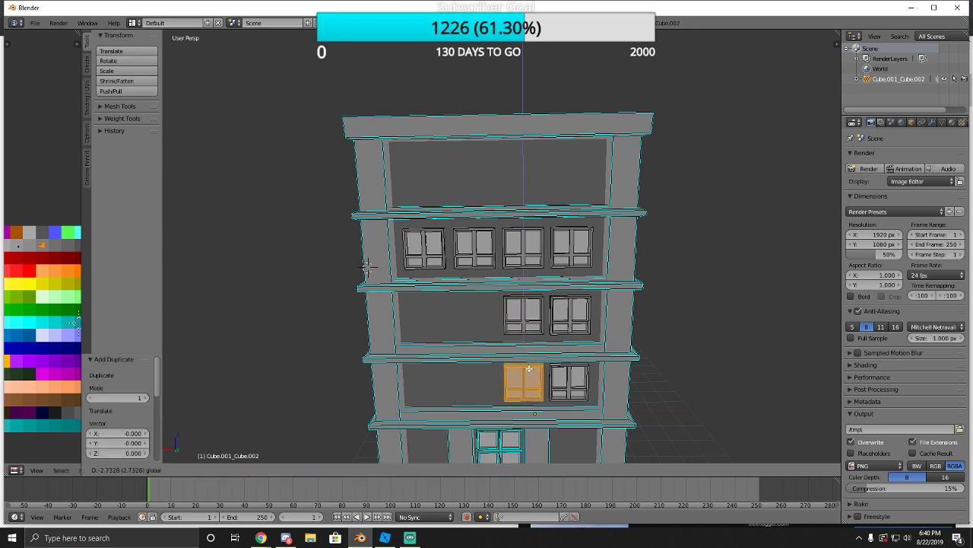
pyautogui.click(527, 368)
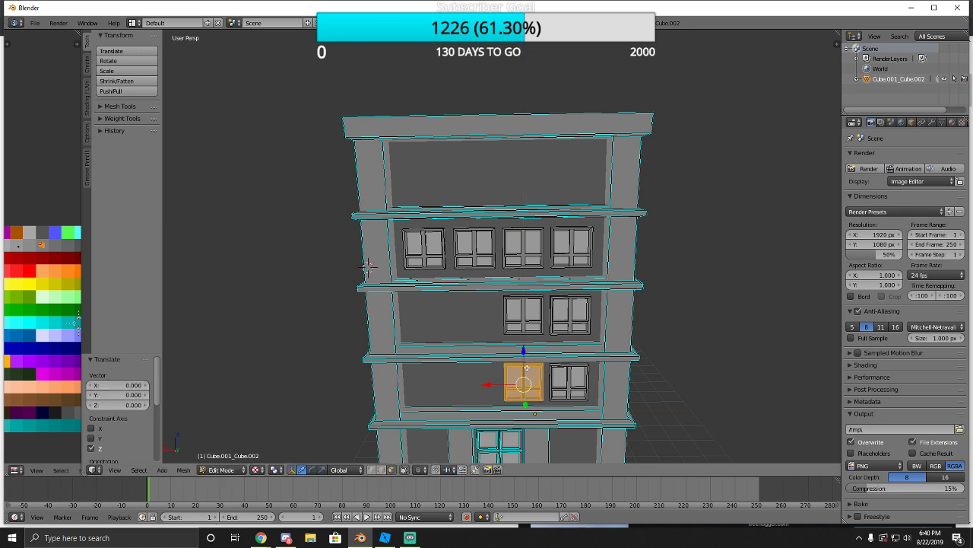
# Duplicate this lower-storey window and move the copy 1.864 units along X to start the next window column.
pyautogui.hotkey('shift', 'd')
pyautogui.rightClick(527, 368)
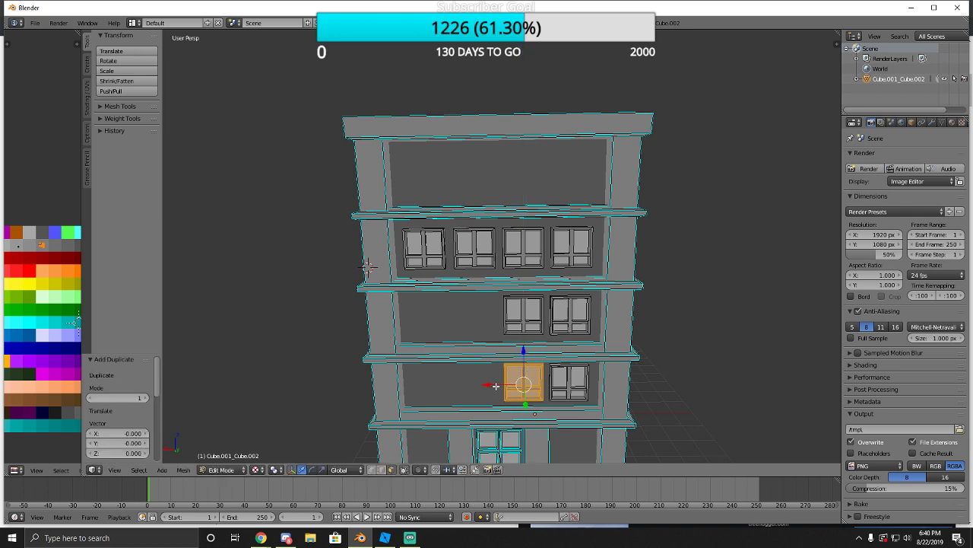
pyautogui.press('g')
pyautogui.press('x')
pyautogui.click(480, 366)
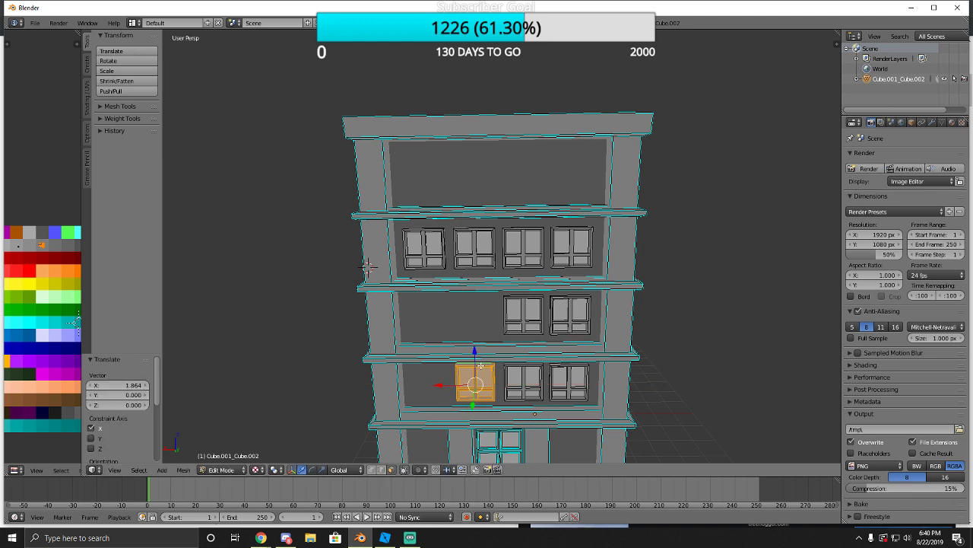
# Align the copy with the upper row's second window by raising it 5.278 units and shifting -0.111 along X, then lower it 2.564 into the middle storey.
pyautogui.press('g')
pyautogui.press('z')
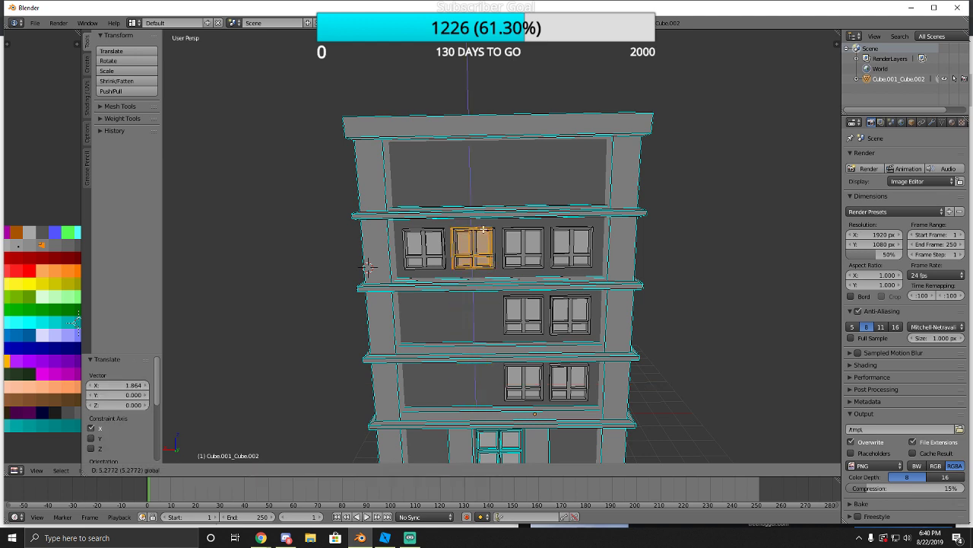
pyautogui.click(484, 229)
pyautogui.press('g')
pyautogui.press('x')
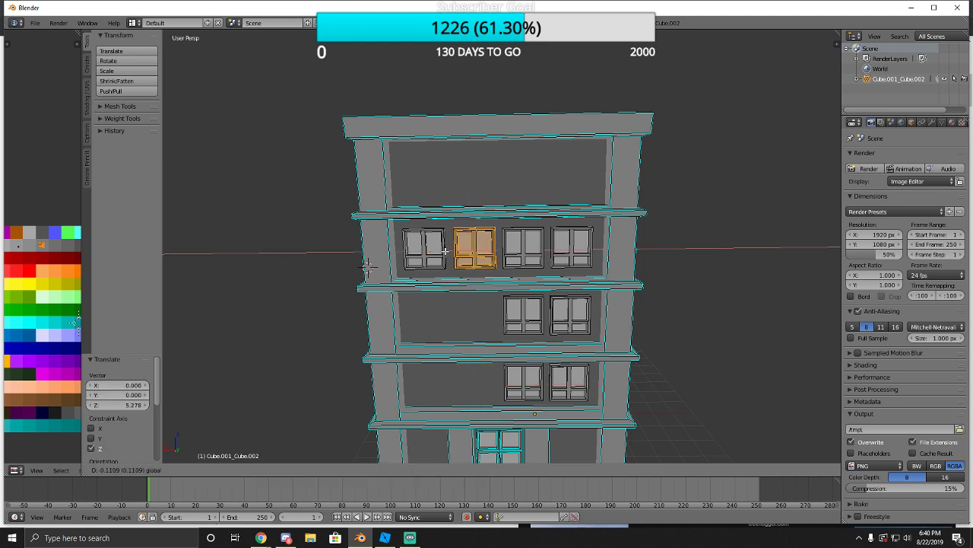
pyautogui.click(446, 251)
pyautogui.press('g')
pyautogui.press('z')
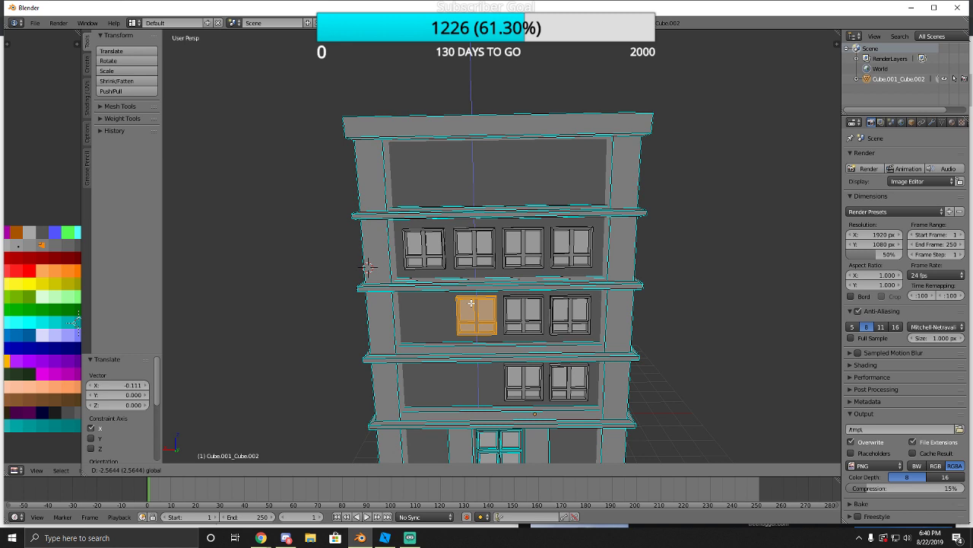
pyautogui.click(471, 303)
# Duplicate the middle-storey window and lower the copy 2.711 units along Z into the storey below.
pyautogui.hotkey('shift', 'd')
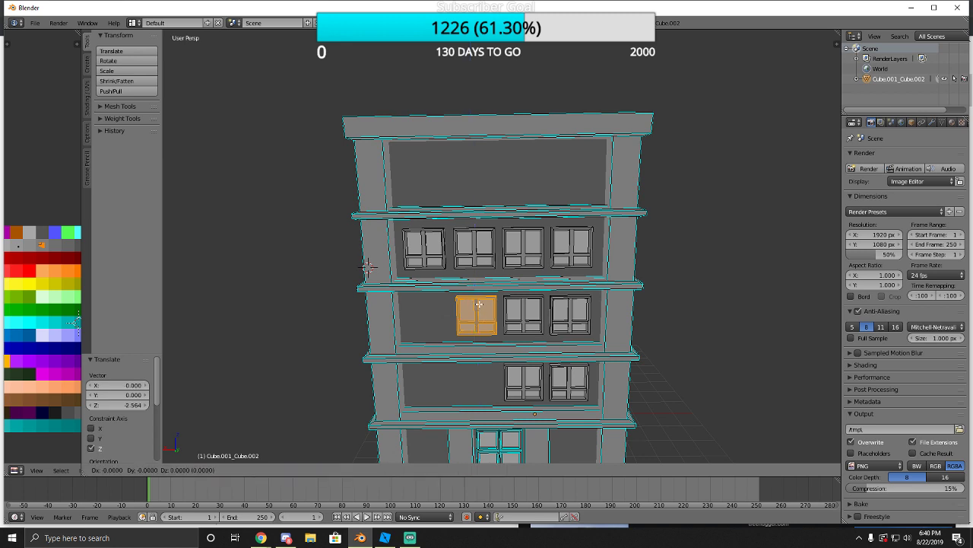
pyautogui.rightClick(479, 304)
pyautogui.press('g')
pyautogui.press('z')
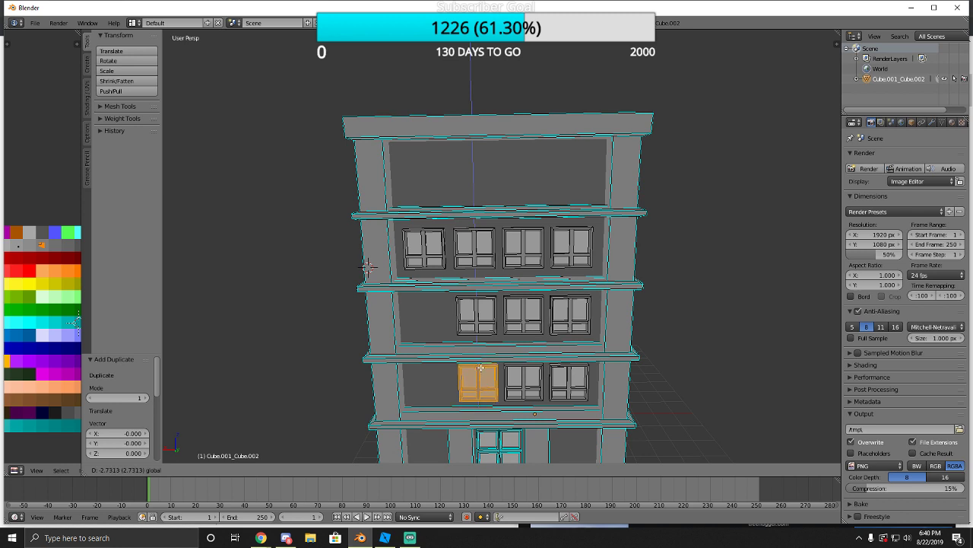
pyautogui.click(482, 367)
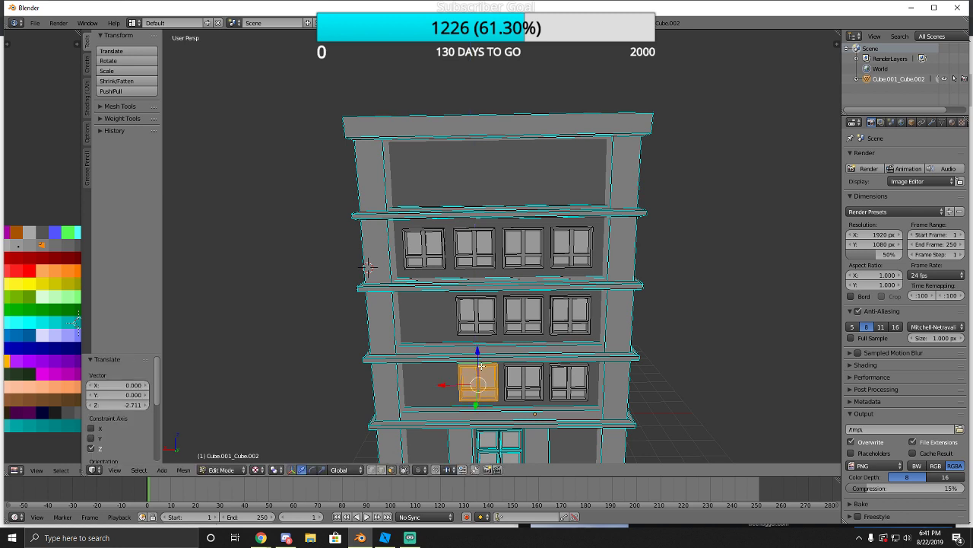
# Duplicate this lower-storey window and move the copy 1.890 units along X to start the last window column.
pyautogui.hotkey('shift', 'd')
pyautogui.rightClick(482, 367)
pyautogui.press('g')
pyautogui.press('x')
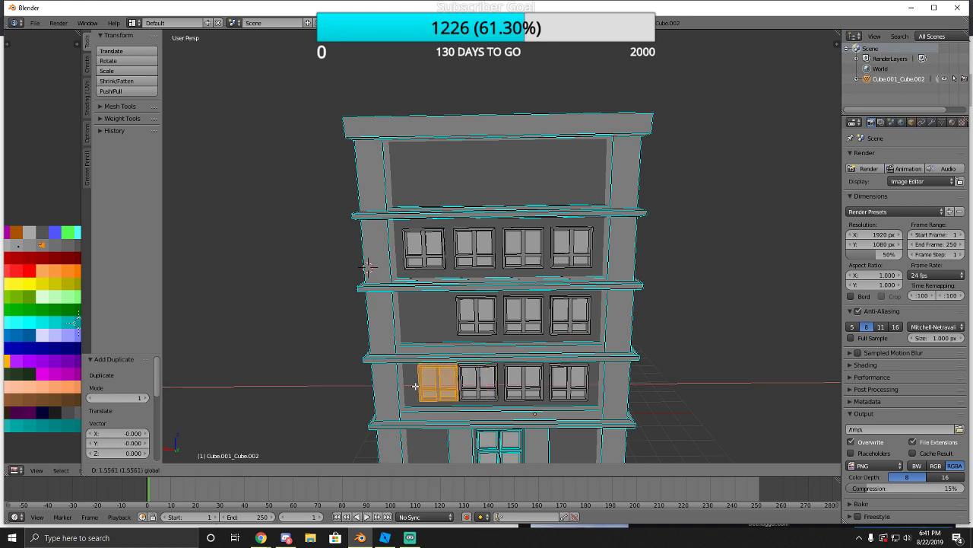
pyautogui.click(426, 376)
# Align the copy with the upper row's end window by raising it about 5.27 units and shifting -0.056 along X, then lower it 2.534.
pyautogui.press('g')
pyautogui.press('z')
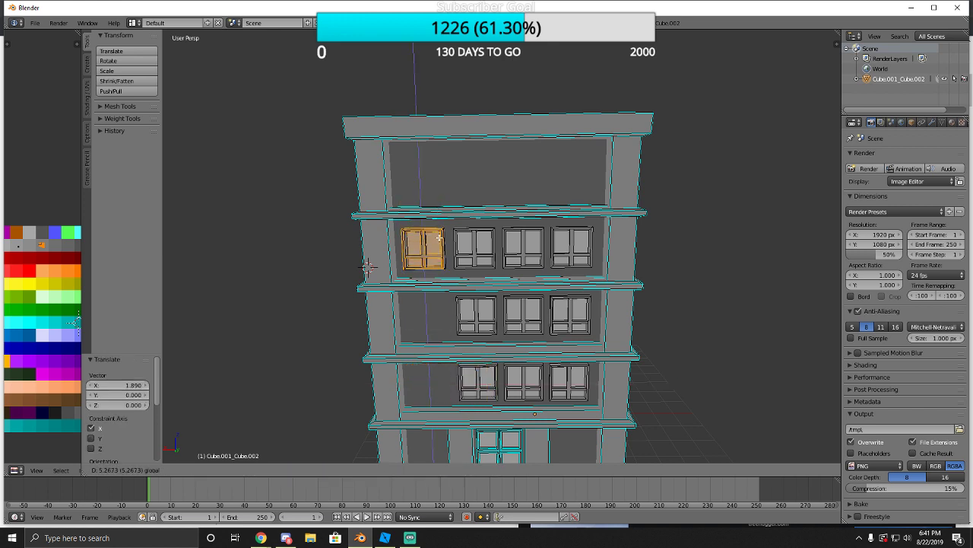
pyautogui.click(439, 238)
pyautogui.press('g')
pyautogui.press('x')
pyautogui.click(427, 233)
pyautogui.hotkey('shift', 'd')
pyautogui.press('z')
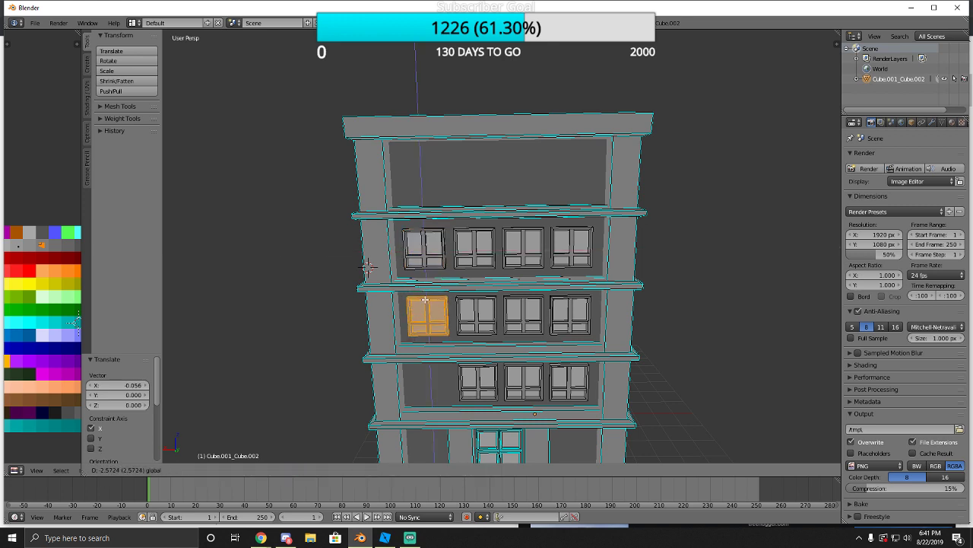
pyautogui.click(426, 298)
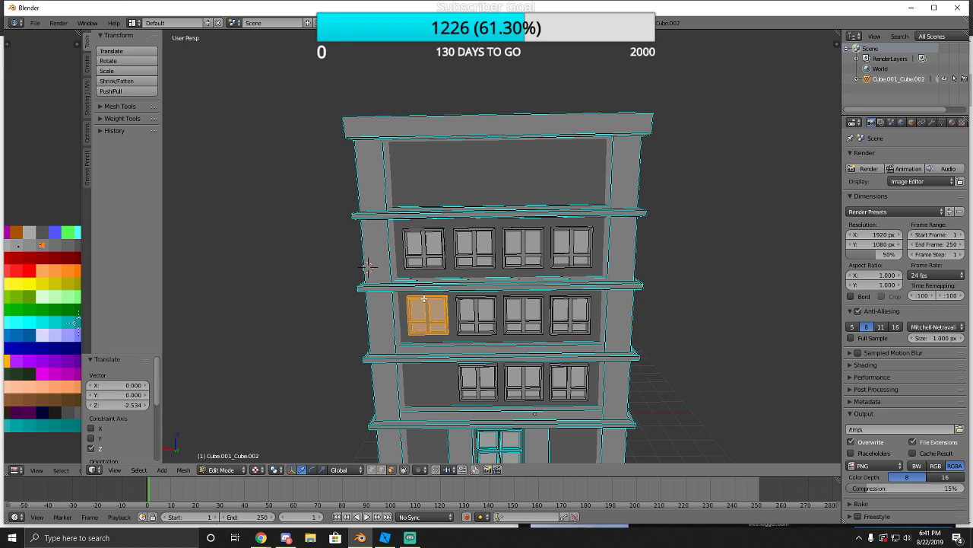
# Duplicate the aligned end window and lower the copy 2.741 units along Z to complete the lowest window row.
pyautogui.hotkey('shift', 'd')
pyautogui.press('z')
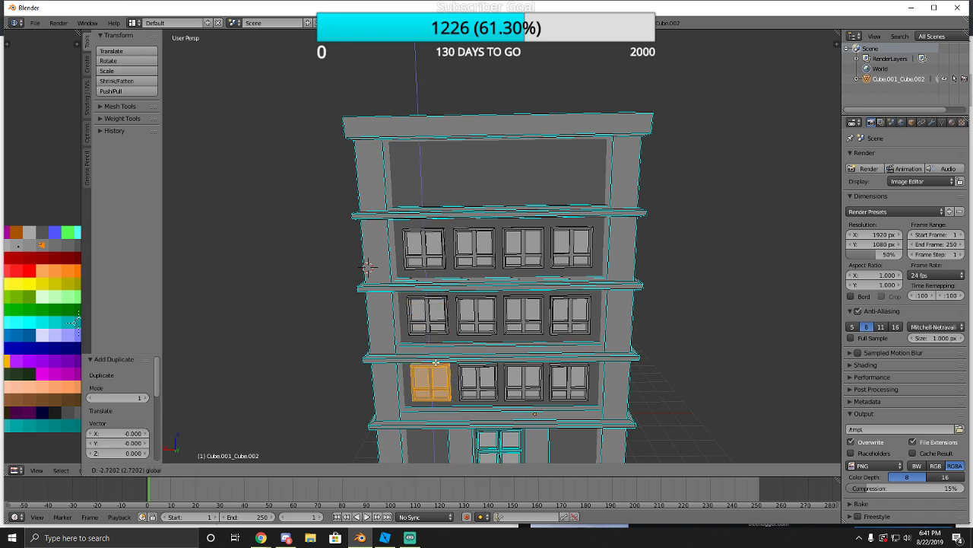
pyautogui.click(436, 363)
pyautogui.hotkey('shift', 'f')
pyautogui.press('s')
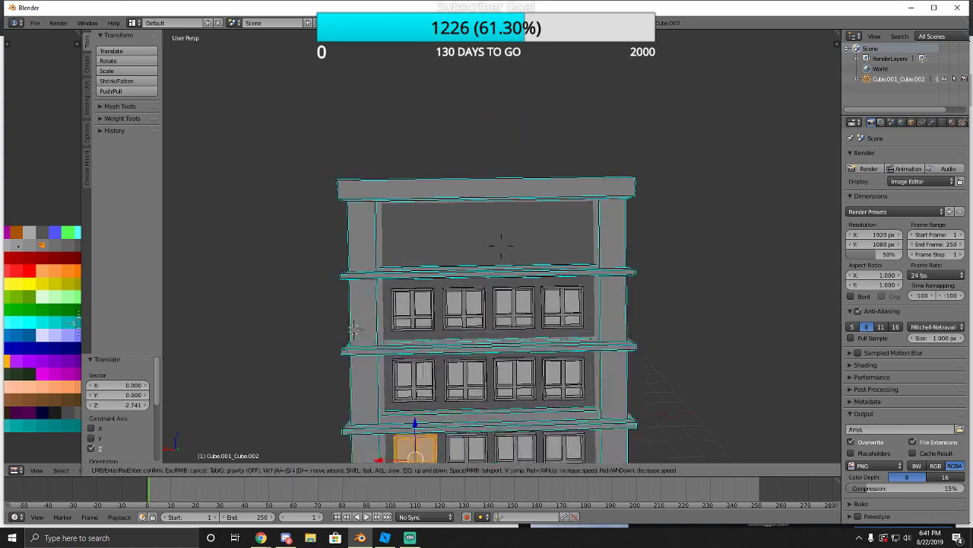
pyautogui.press('w')
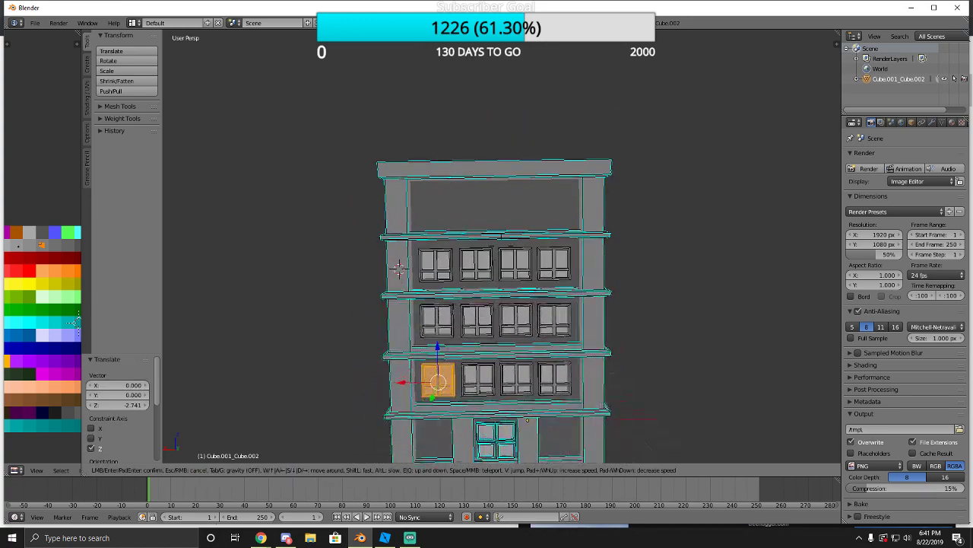
pyautogui.click(439, 346)
pyautogui.press('g')
pyautogui.press('Escape')
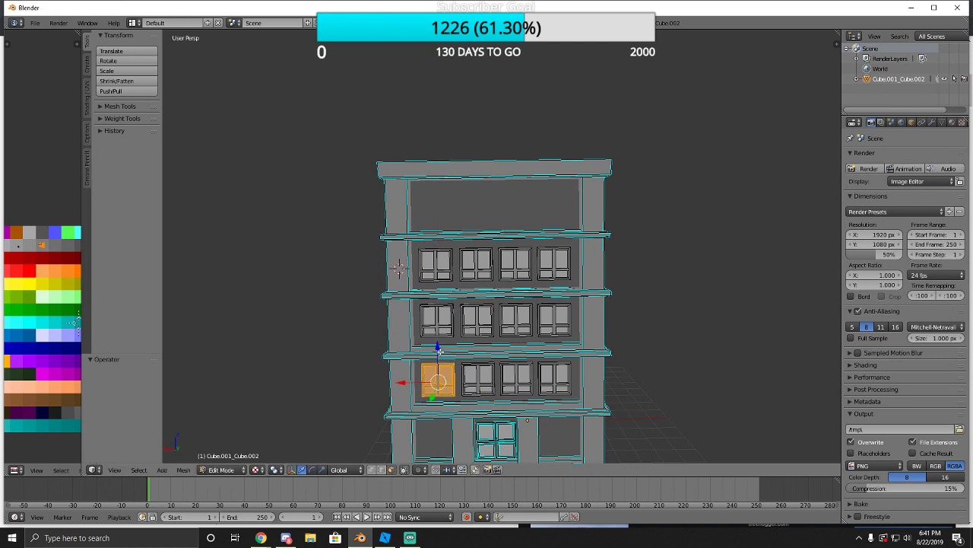
pyautogui.keyDown('shift'); pyautogui.click(441, 351); pyautogui.keyUp('shift')
pyautogui.press('g')
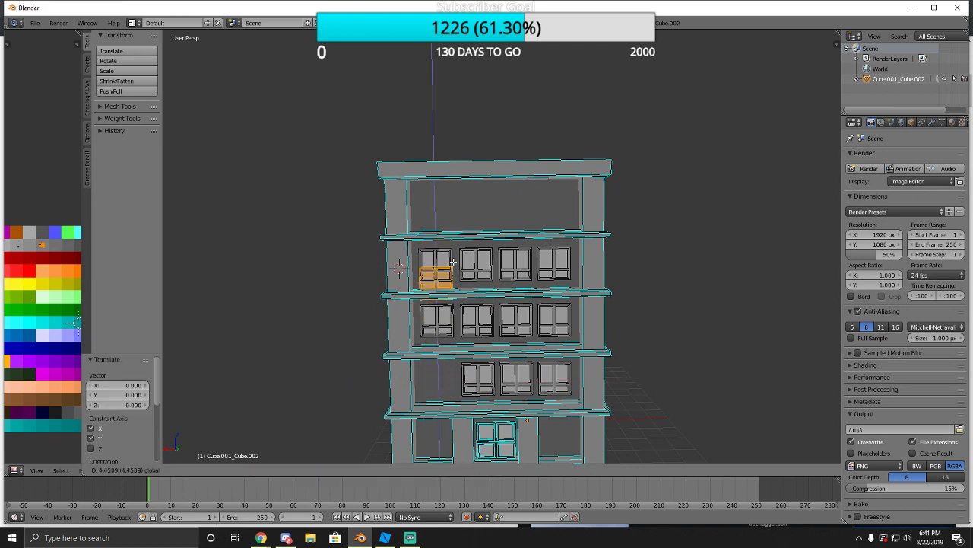
pyautogui.press('Escape')
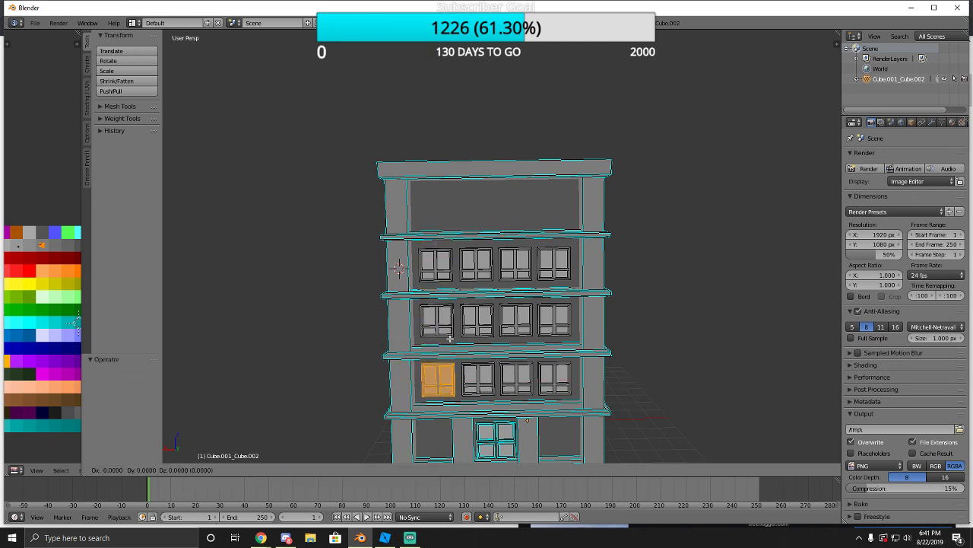
# Duplicate the window 7.886 units up into the top storey, then copy it -1.749 along X and nudge that copy -0.068.
pyautogui.hotkey('shift', 'd')
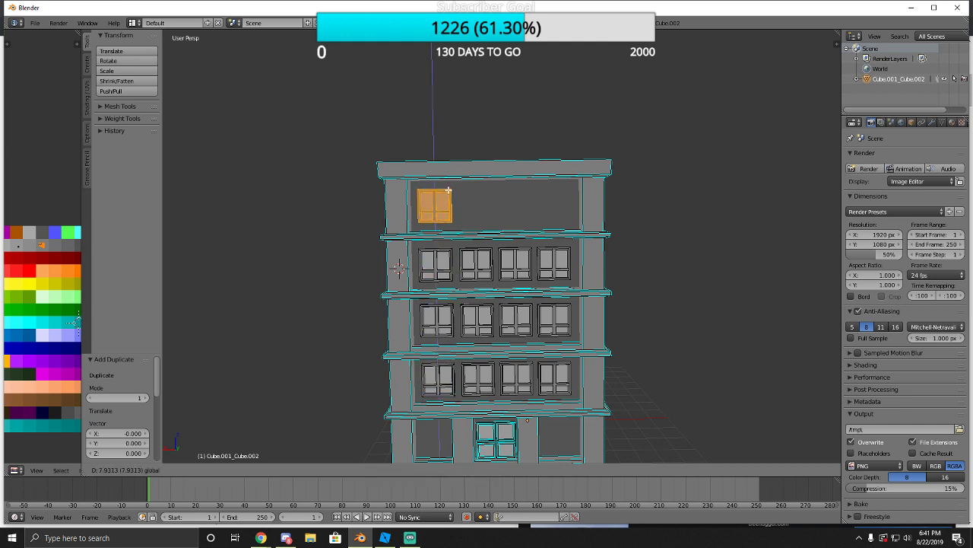
pyautogui.click(448, 192)
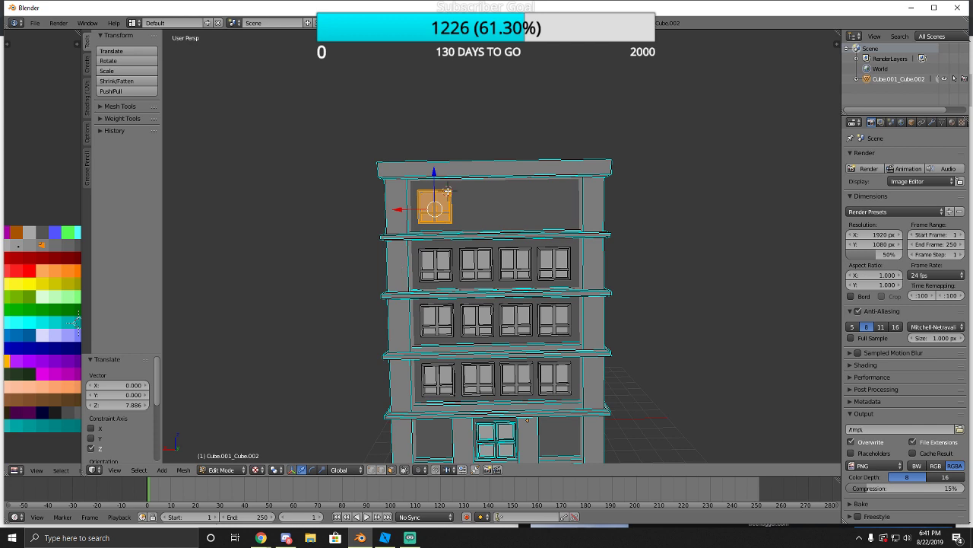
pyautogui.hotkey('shift', 'd')
pyautogui.press('x')
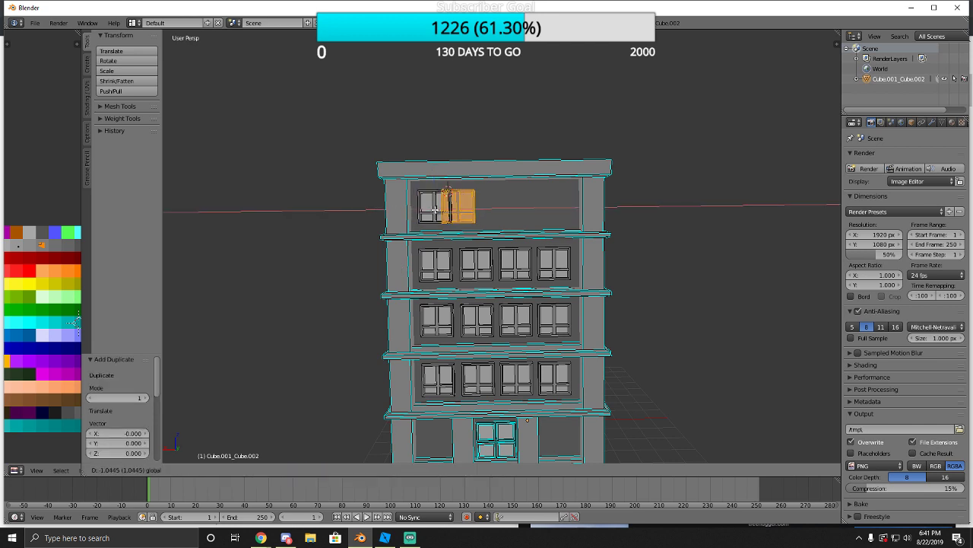
pyautogui.click(450, 210)
pyautogui.press('g')
pyautogui.press('x')
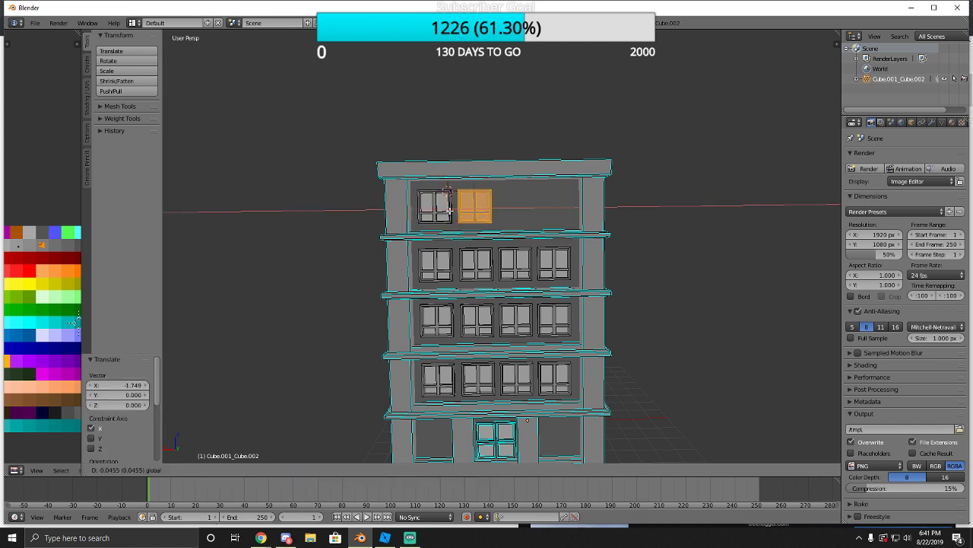
pyautogui.click(450, 210)
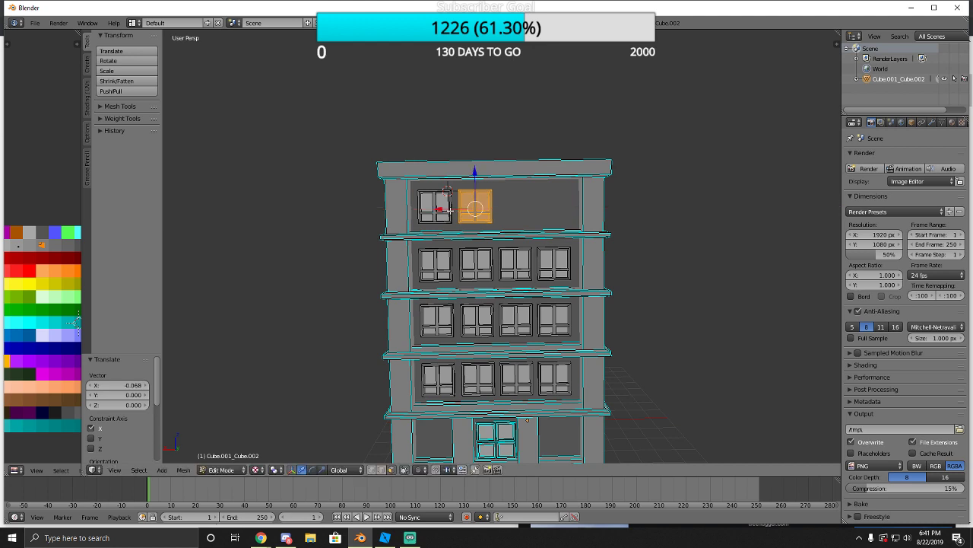
# Complete the top-storey row with two more window copies, offset -1.704 and then -1.824 units along X.
pyautogui.hotkey('shift', 'd')
pyautogui.press('x')
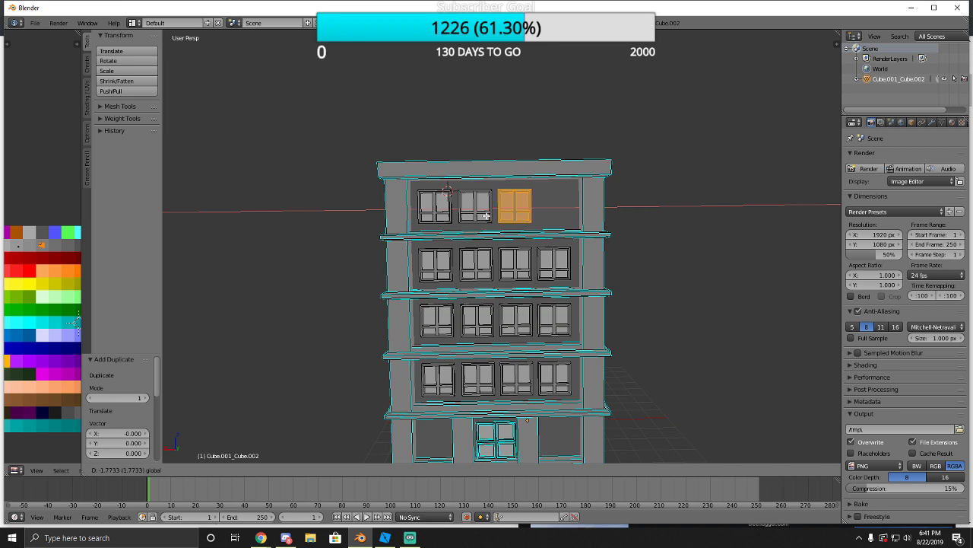
pyautogui.click(484, 218)
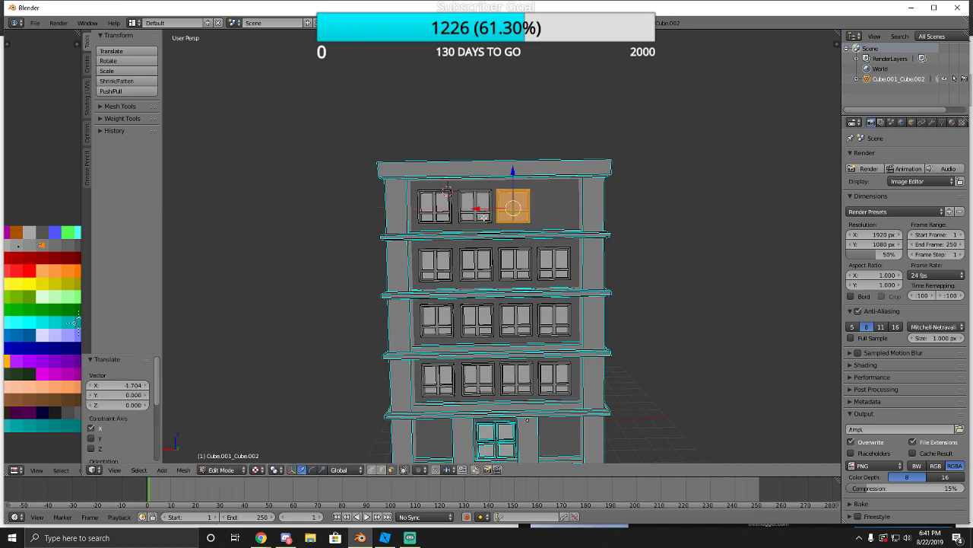
pyautogui.hotkey('shift', 'd')
pyautogui.press('x')
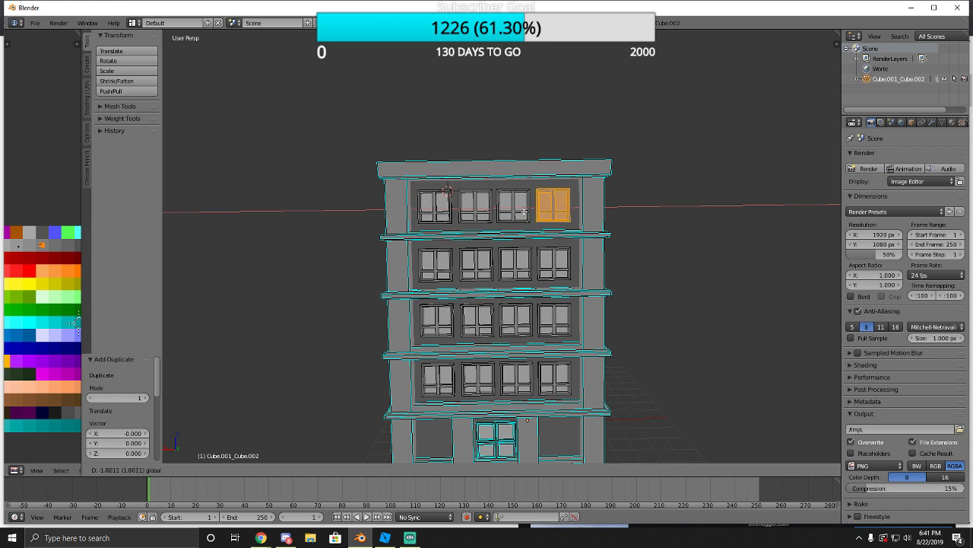
pyautogui.click(524, 212)
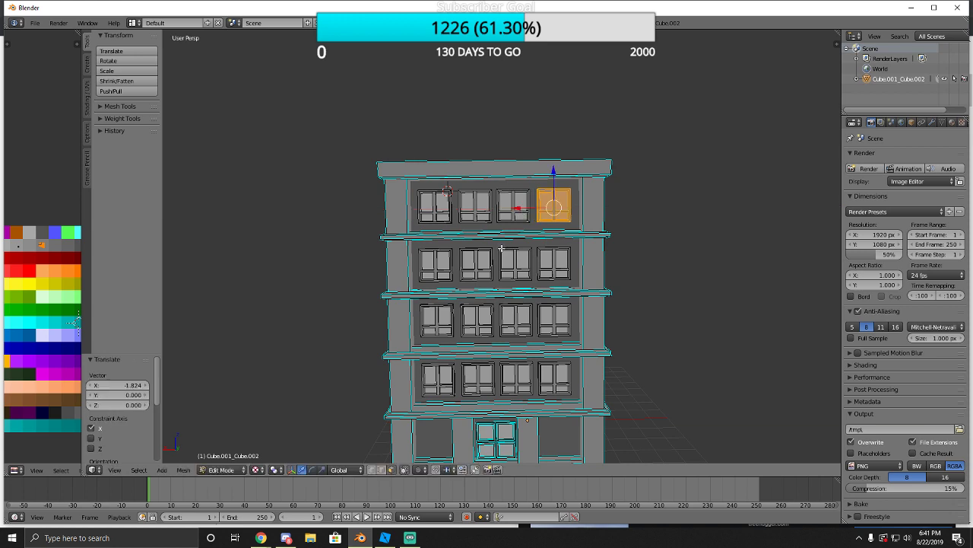
# Select the building's entire mesh and switch from Edit Mode to Object Mode.
pyautogui.press('a')
pyautogui.press('a')
pyautogui.hotkey('shift', 'f')
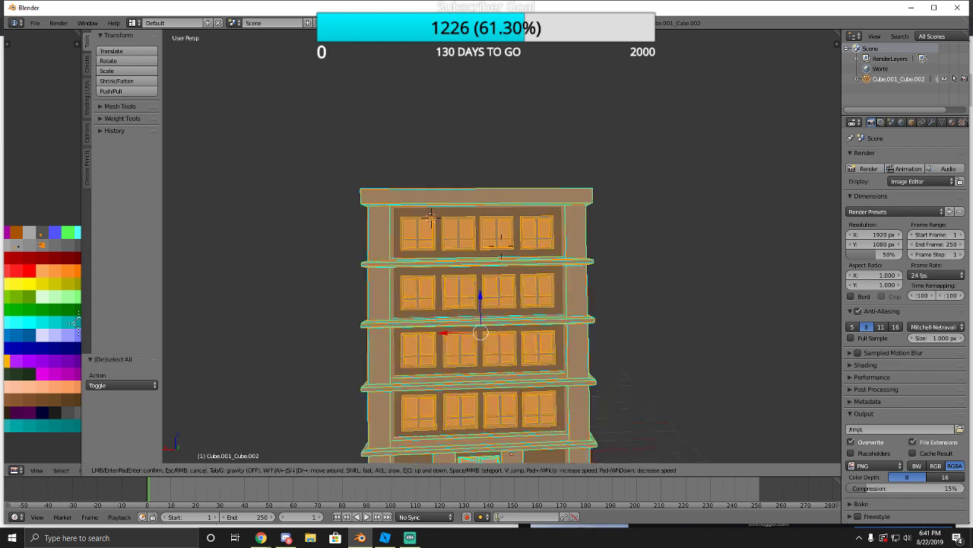
pyautogui.press('s')
pyautogui.click(499, 249)
pyautogui.click(228, 469)
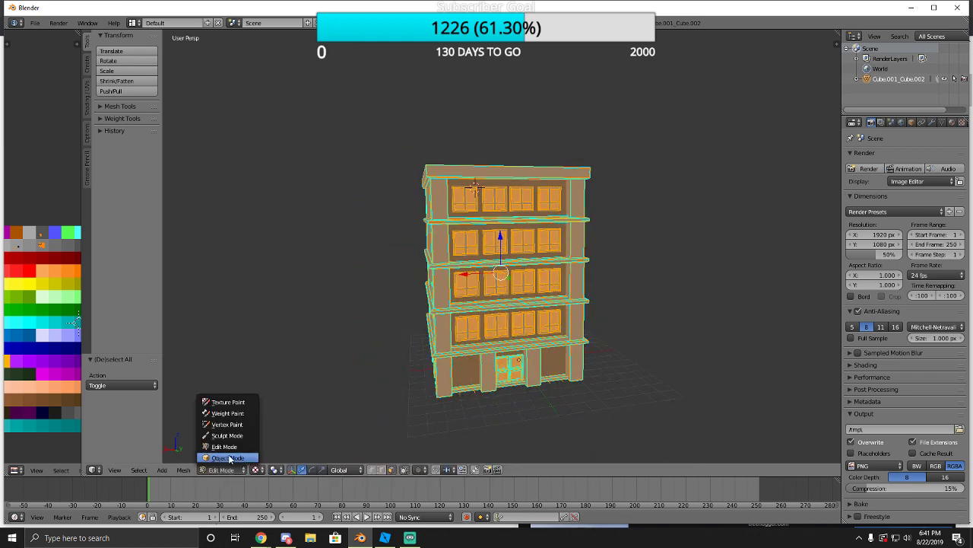
pyautogui.click(228, 454)
# Export the selected building in Wavefront format to the Downloads folder, overwriting untitled.obj.
pyautogui.hotkey('shift', 'f')
pyautogui.press('w')
pyautogui.press('s')
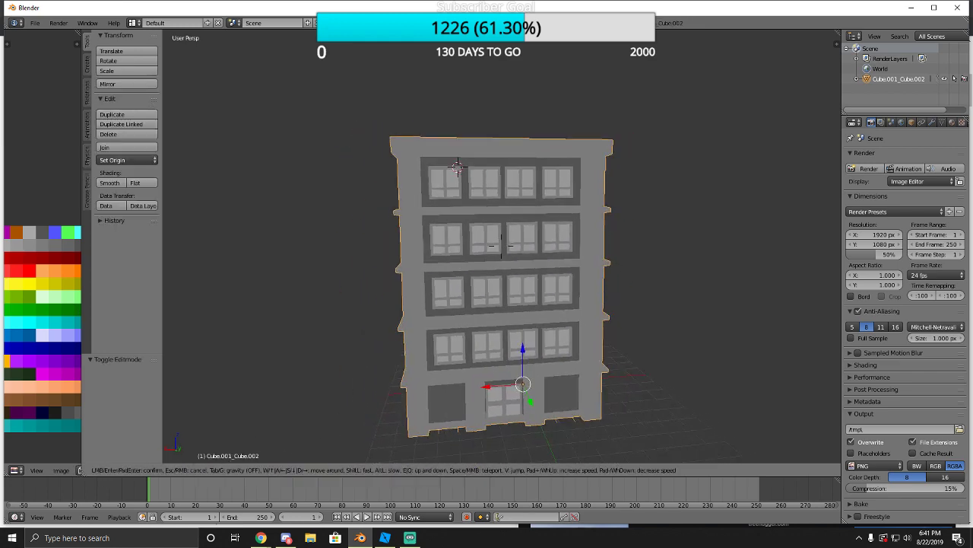
pyautogui.click(501, 245)
pyautogui.press('a')
pyautogui.press('a')
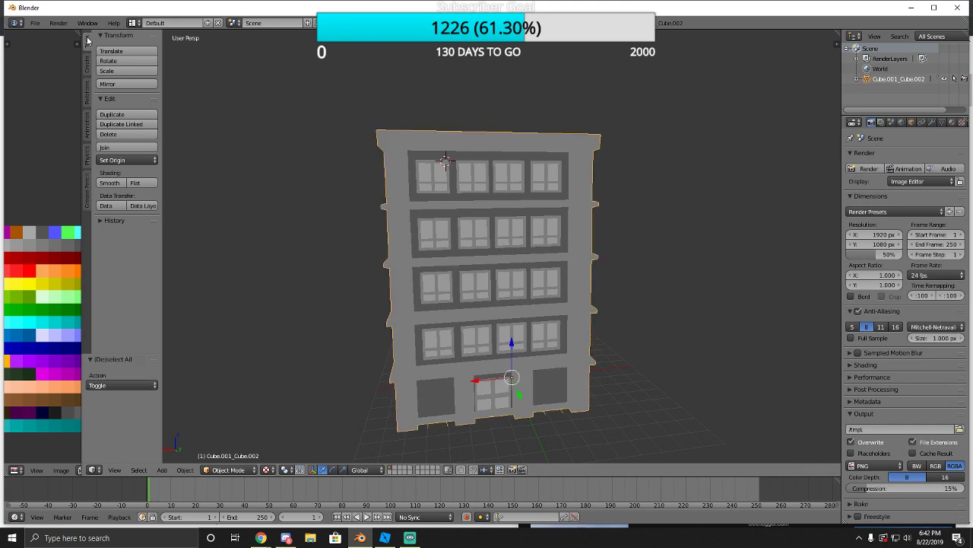
pyautogui.click(35, 22)
pyautogui.moveTo(68, 226)
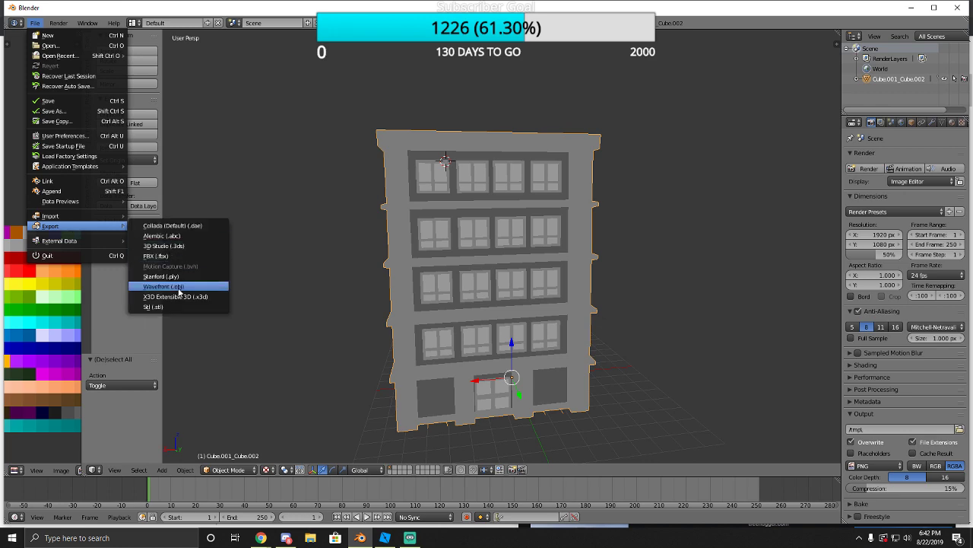
pyautogui.click(179, 287)
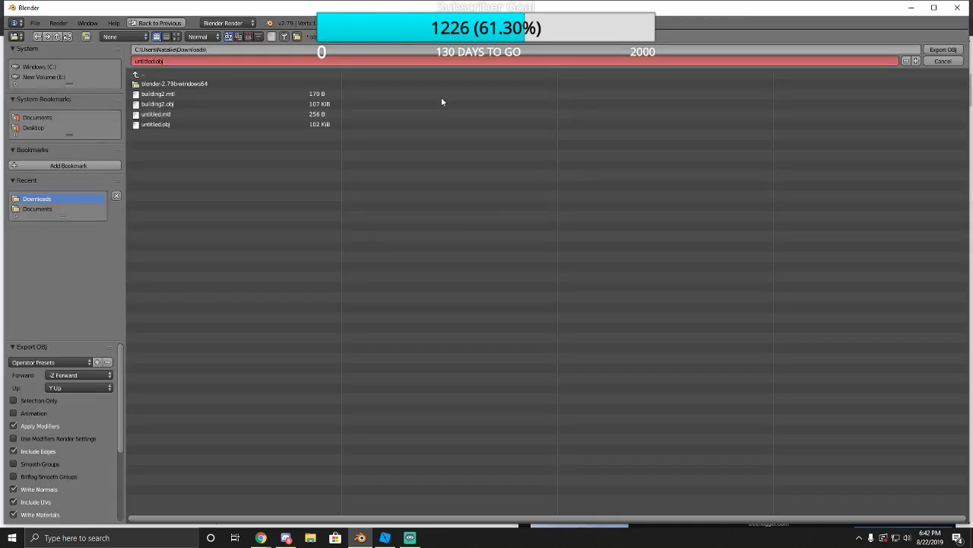
pyautogui.click(941, 51)
# Switch to Roblox Studio, duplicate the tall dark building, and place the copy on an open area of the baseplate.
pyautogui.click(385, 538)
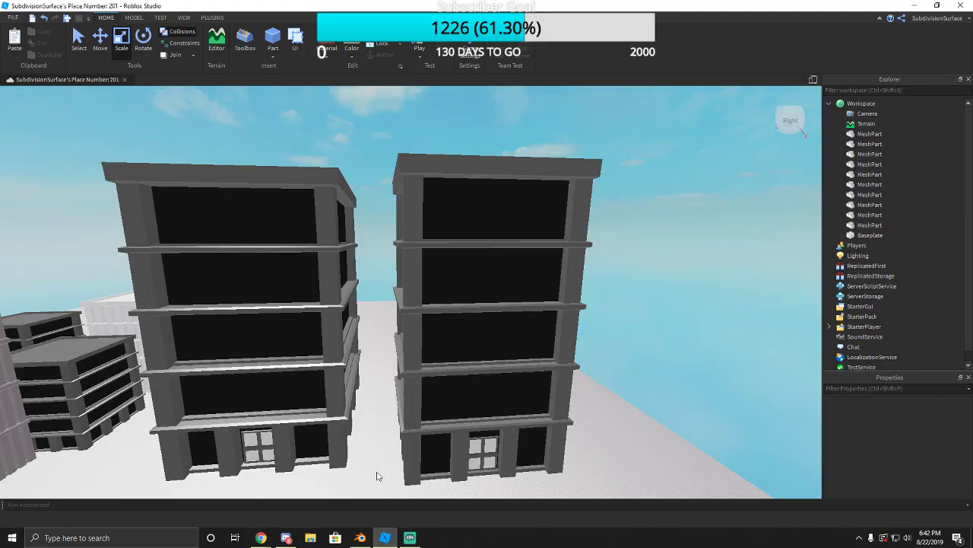
pyautogui.click(432, 378)
pyautogui.hotkey('ctrl', 'd')
pyautogui.moveTo(434, 334); pyautogui.dragTo(387, 365, button='right')
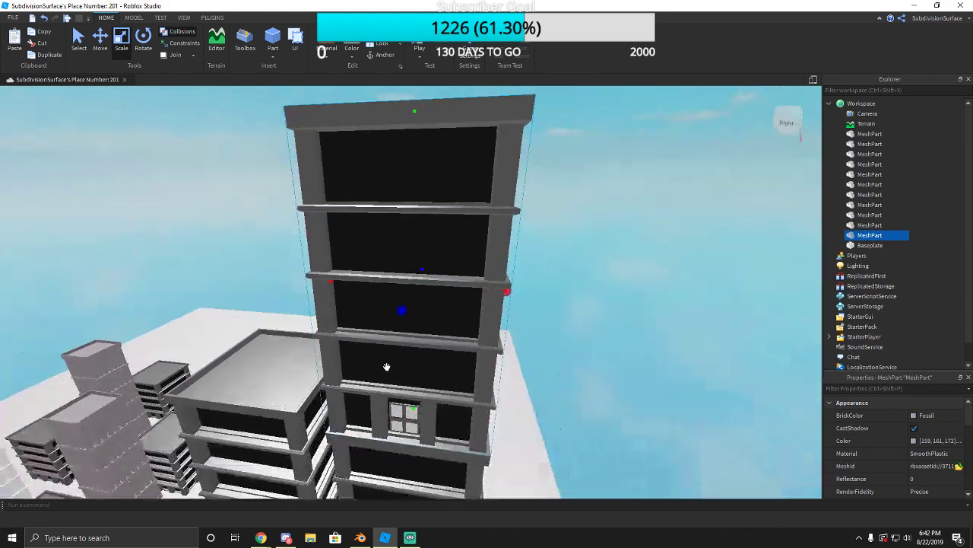
pyautogui.moveTo(387, 365); pyautogui.dragTo(350, 384)
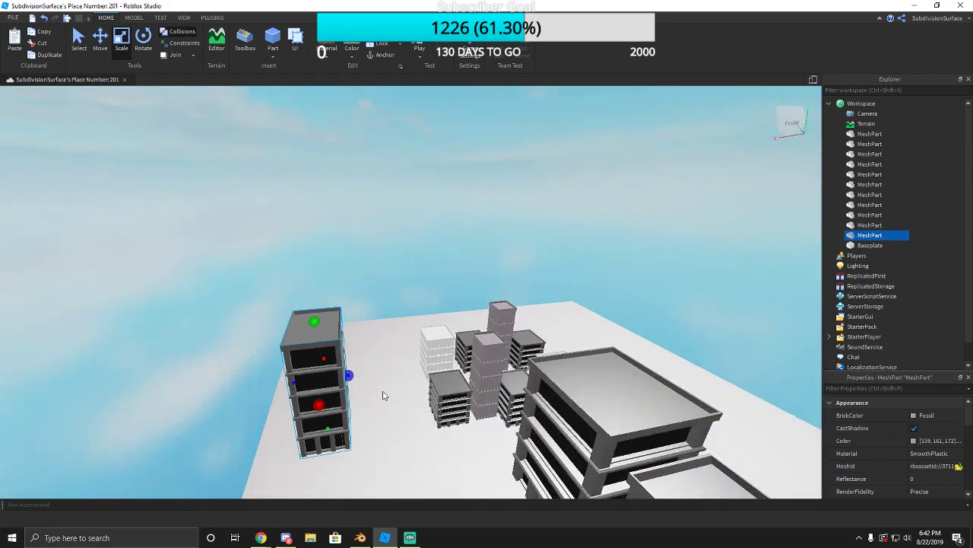
pyautogui.scroll(5, 428, 387)
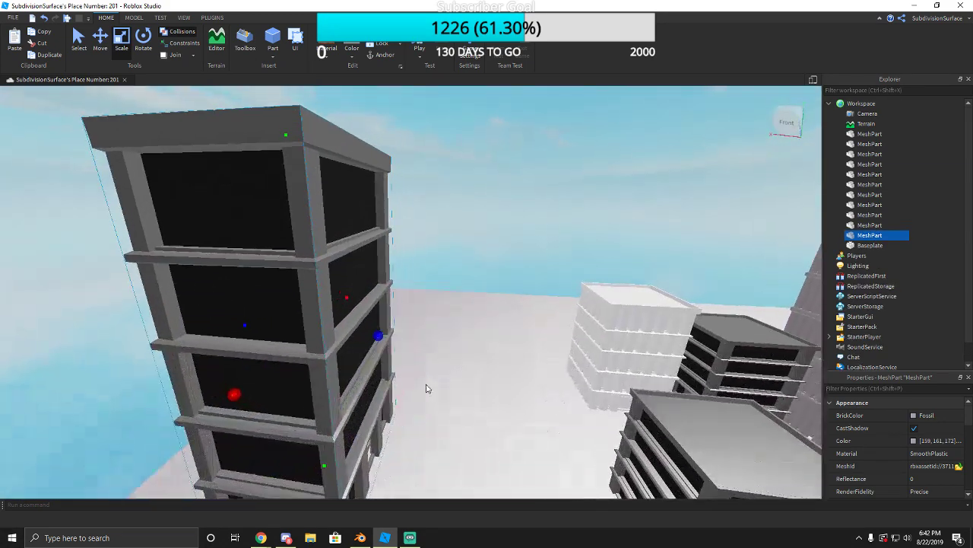
pyautogui.press('d')
pyautogui.moveTo(428, 388); pyautogui.dragTo(430, 390, button='right')
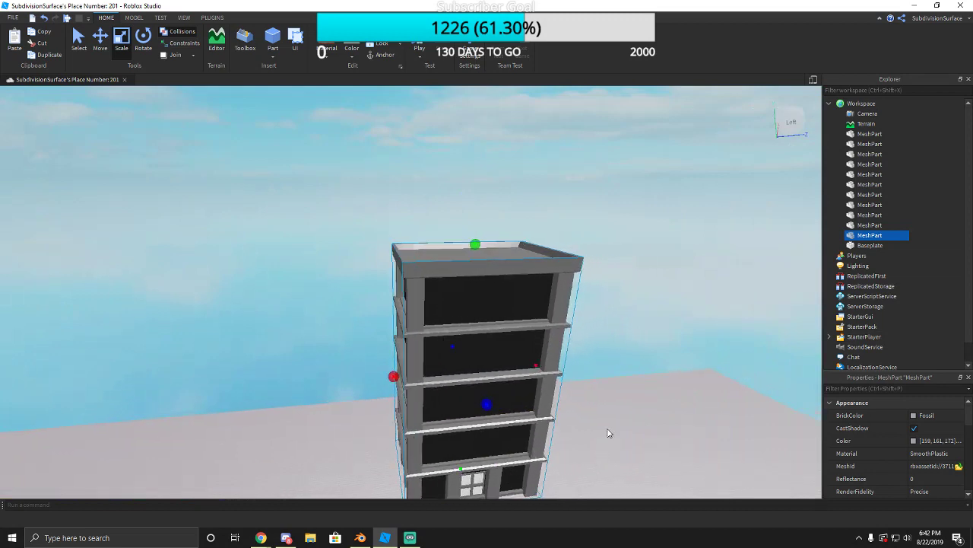
# Replace the building copy's MeshId by uploading the building2 mesh file from the Downloads folder.
pyautogui.click(941, 466)
pyautogui.click(958, 465)
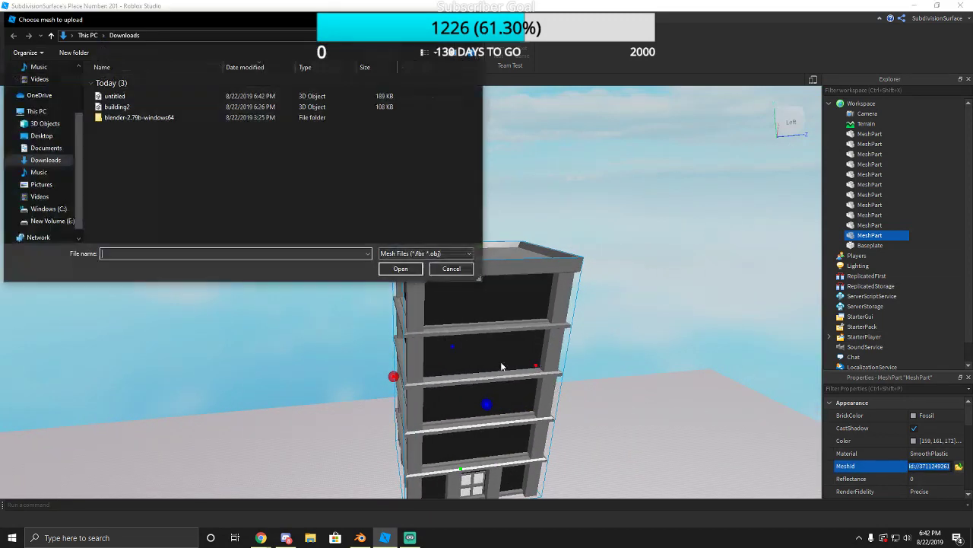
pyautogui.click(128, 107)
pyautogui.click(411, 270)
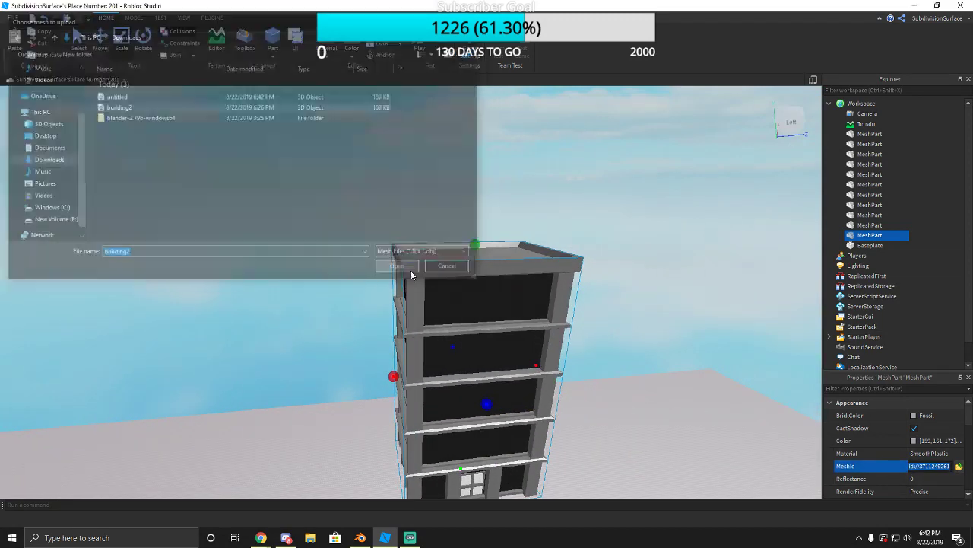
# Confirm the mesh replacement and examine the building copy's front openings and roof from several angles.
pyautogui.click(549, 274)
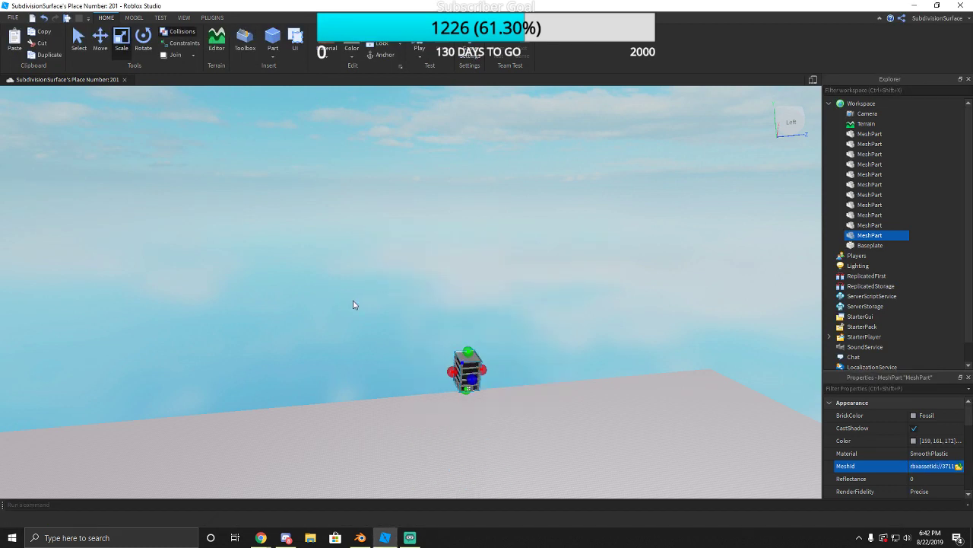
pyautogui.moveTo(366, 319); pyautogui.dragTo(374, 330, button='right')
pyautogui.scroll(2, 413, 330)
pyautogui.scroll(5, 412, 330)
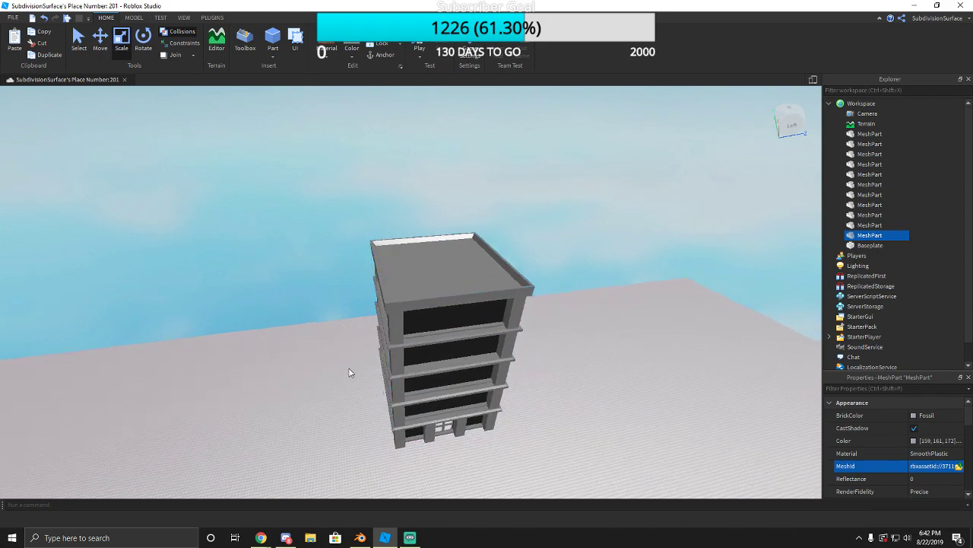
pyautogui.click(349, 370)
pyautogui.press('w')
pyautogui.moveTo(358, 388); pyautogui.dragTo(358, 393, button='right')
pyautogui.press('s')
pyautogui.press('w')
pyautogui.press('s')
# Switch to Blender and export the building in Wavefront format to the Downloads folder, overwriting building2.obj.
pyautogui.click(360, 538)
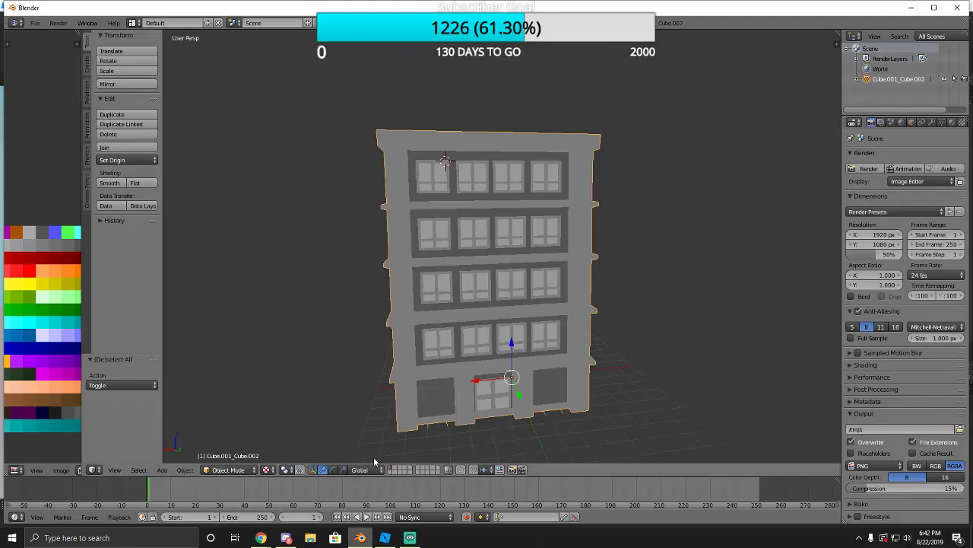
pyautogui.press('a')
pyautogui.press('a')
pyautogui.click(35, 23)
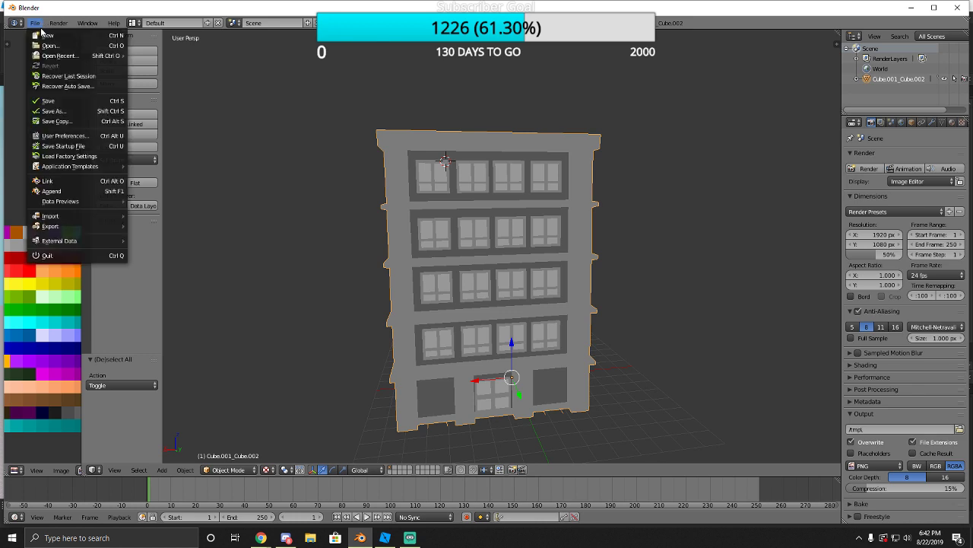
pyautogui.moveTo(57, 224)
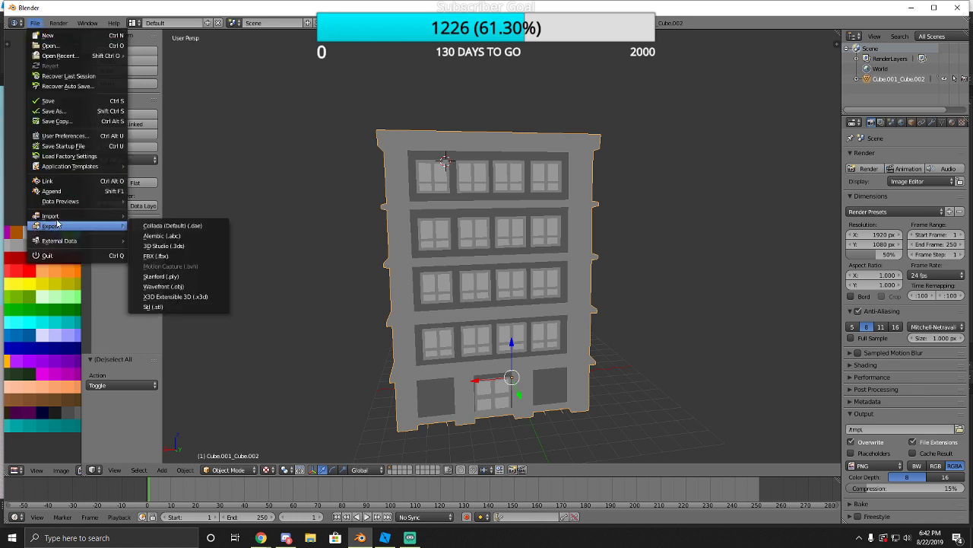
pyautogui.click(35, 23)
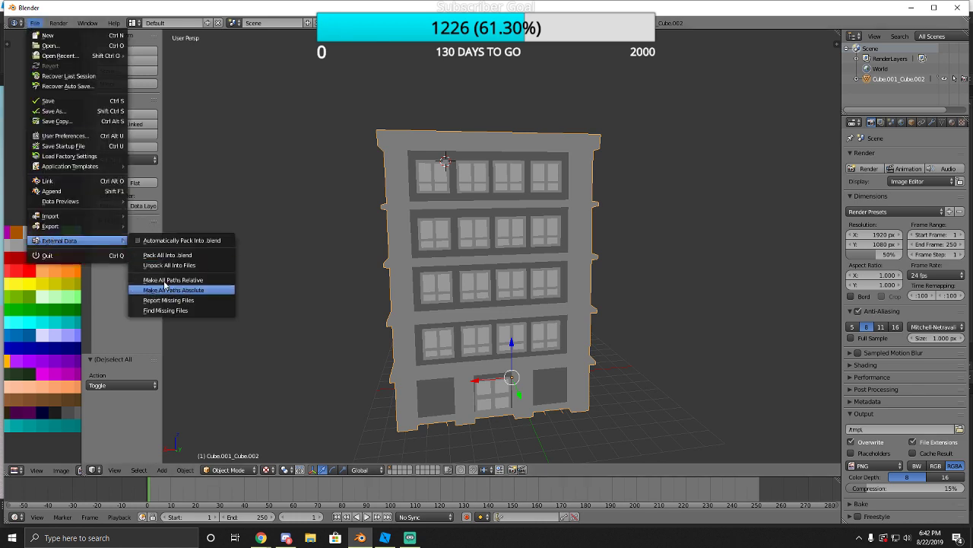
pyautogui.moveTo(112, 228)
pyautogui.click(163, 286)
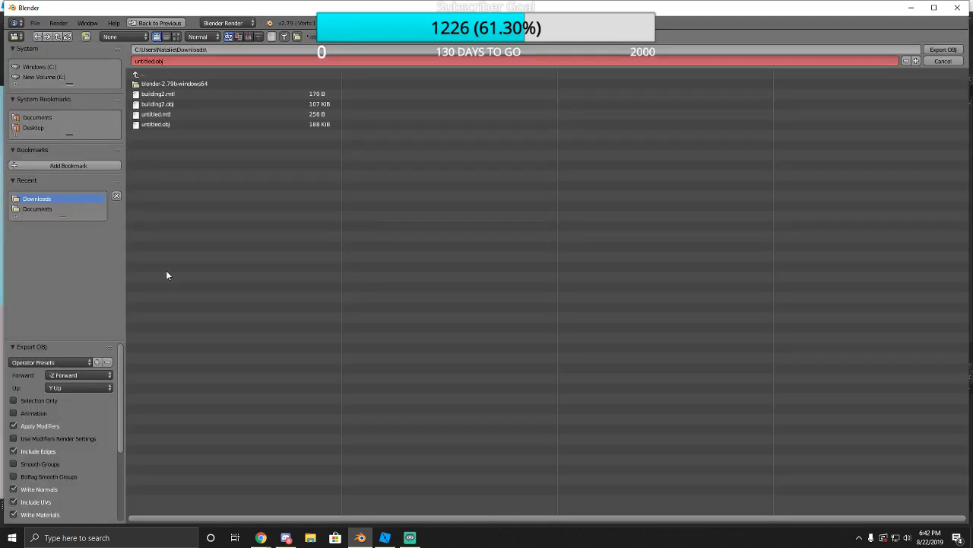
pyautogui.click(159, 105)
pyautogui.click(943, 49)
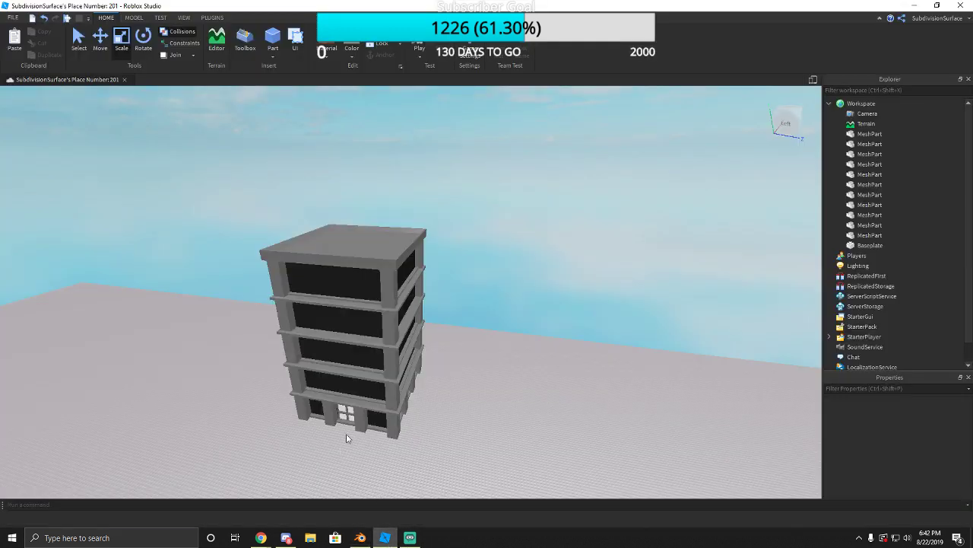
# Switch to Roblox Studio and upload the re-exported building2 file from Downloads as the building copy's MeshId.
pyautogui.click(347, 435)
pyautogui.click(959, 466)
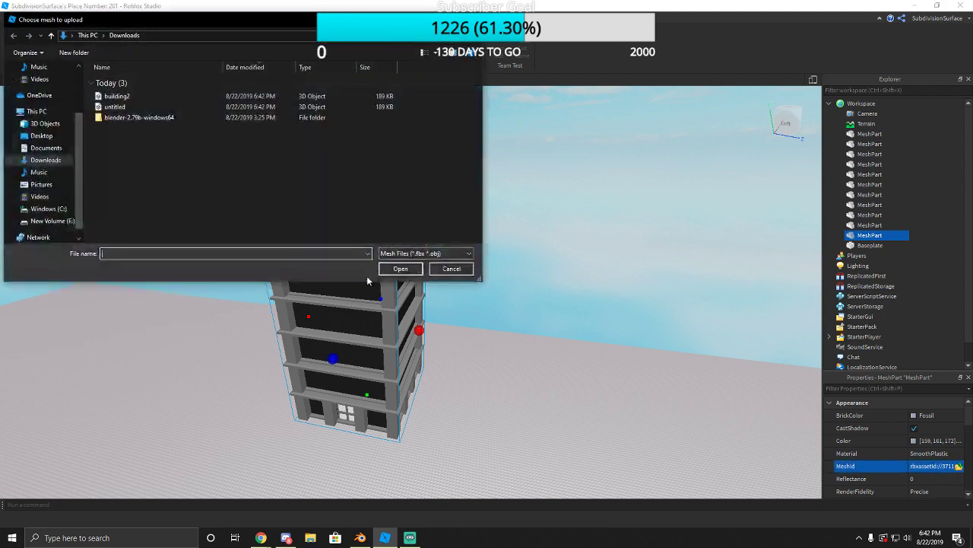
pyautogui.click(118, 95)
pyautogui.click(401, 268)
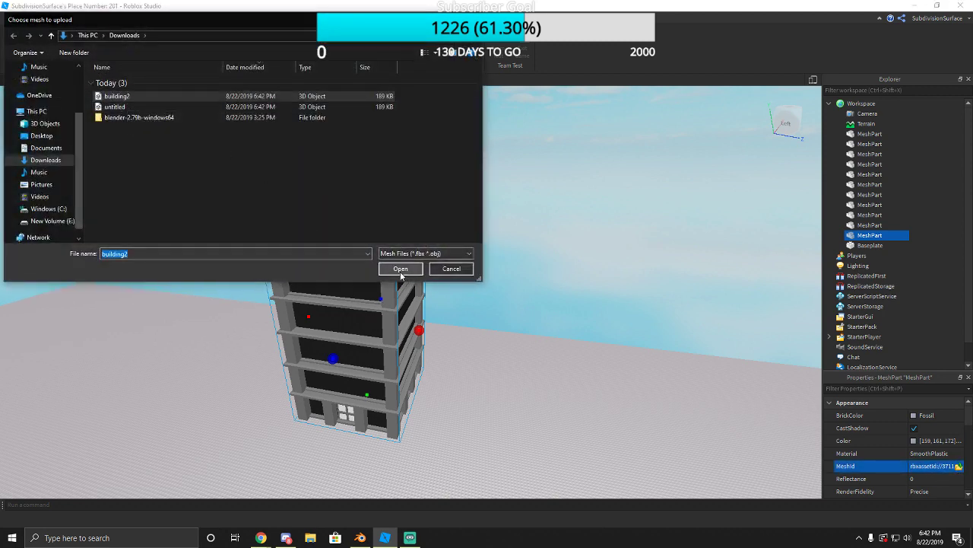
pyautogui.click(584, 272)
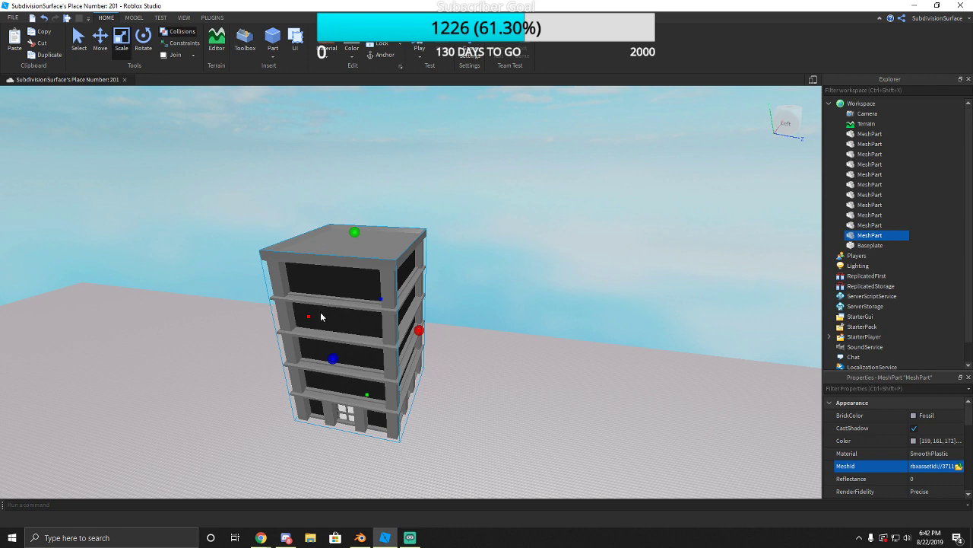
# Move the updated building to another open spot on the baseplate and deselect it.
pyautogui.moveTo(367, 327); pyautogui.dragTo(407, 432)
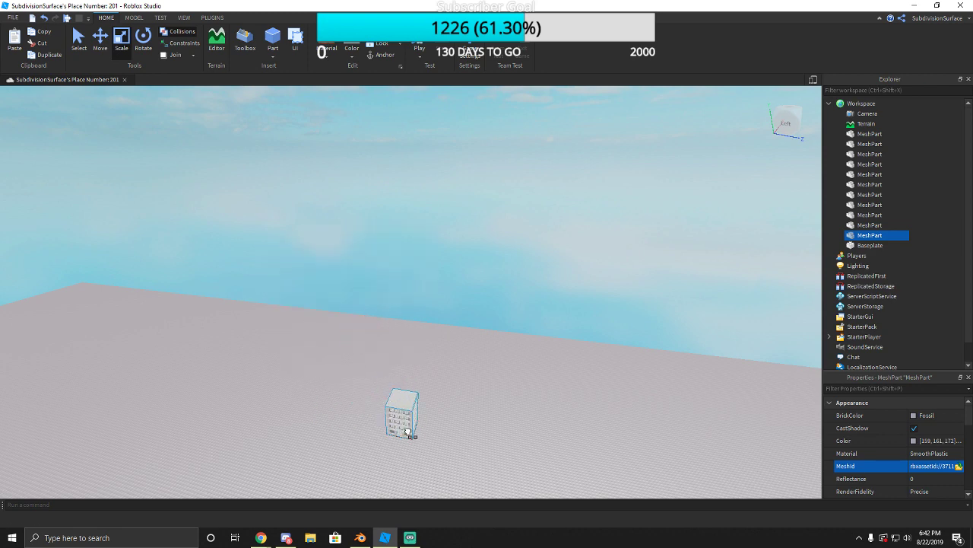
pyautogui.keyDown('shift'); pyautogui.moveTo(403, 397); pyautogui.dragTo(446, 159); pyautogui.keyUp('shift')
pyautogui.keyDown('shift'); pyautogui.moveTo(360, 398); pyautogui.dragTo(378, 385); pyautogui.keyUp('shift')
pyautogui.click(229, 318)
pyautogui.moveTo(293, 318); pyautogui.dragTo(325, 306, button='right')
pyautogui.scroll(3, 325, 306)
pyautogui.scroll(-6, 324, 306)
pyautogui.click(414, 314)
pyautogui.moveTo(414, 314)
pyautogui.mouseDown(button='right')
pyautogui.moveTo(395, 314)
pyautogui.moveTo(415, 314)
pyautogui.mouseUp(button='right')
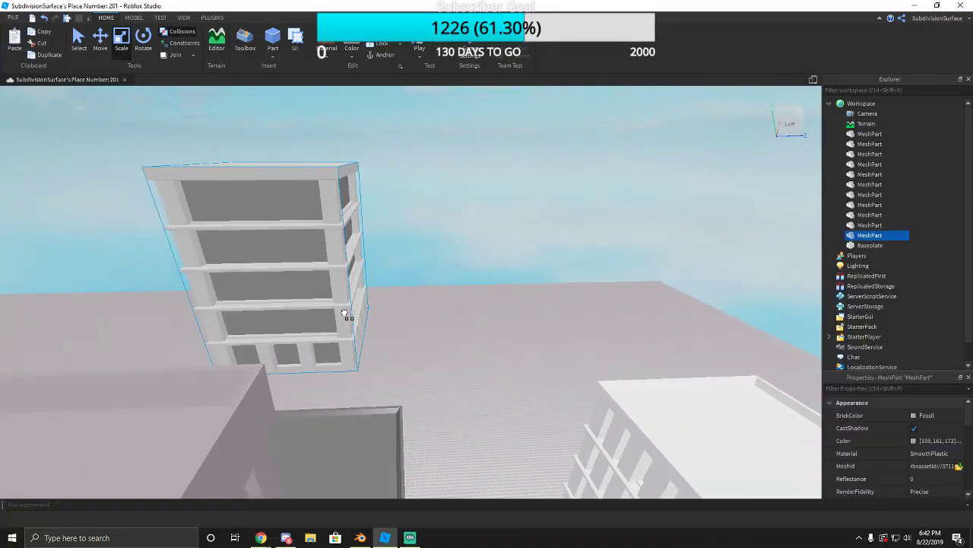
pyautogui.moveTo(414, 314); pyautogui.dragTo(406, 325)
pyautogui.click(323, 363)
# Examine the updated building's front facade, including its window rows, ledges and ground-floor entrance.
pyautogui.scroll(6, 346, 353)
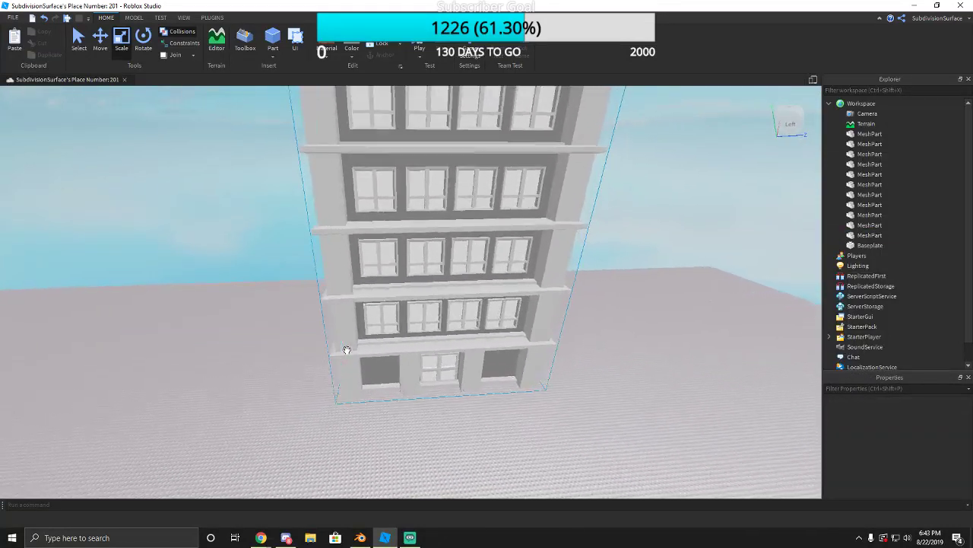
pyautogui.moveTo(344, 350); pyautogui.dragTo(348, 351, button='right')
pyautogui.press('s')
pyautogui.press('w')
pyautogui.click(365, 421)
pyautogui.moveTo(366, 421); pyautogui.dragTo(373, 380)
pyautogui.click(302, 406)
pyautogui.scroll(3, 327, 389)
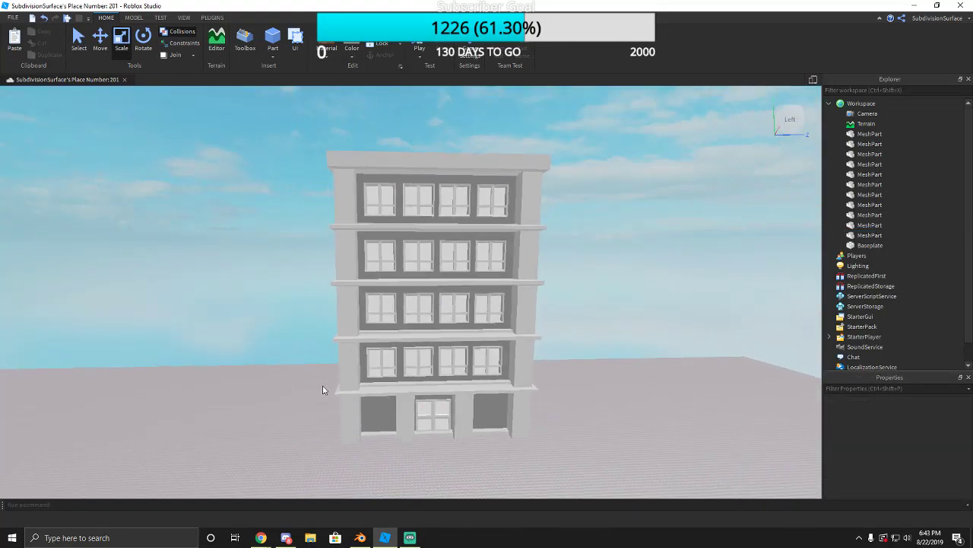
pyautogui.scroll(2, 381, 352)
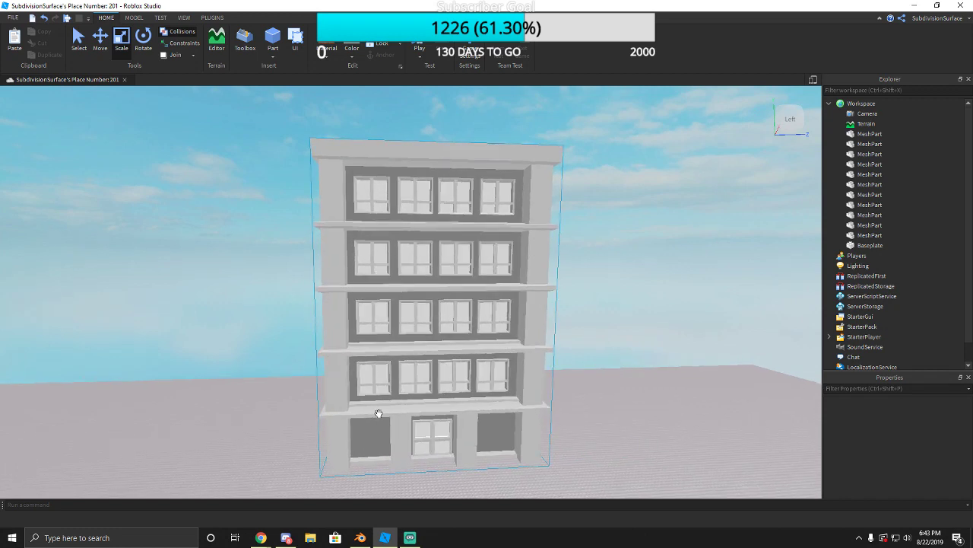
pyautogui.scroll(4, 395, 448)
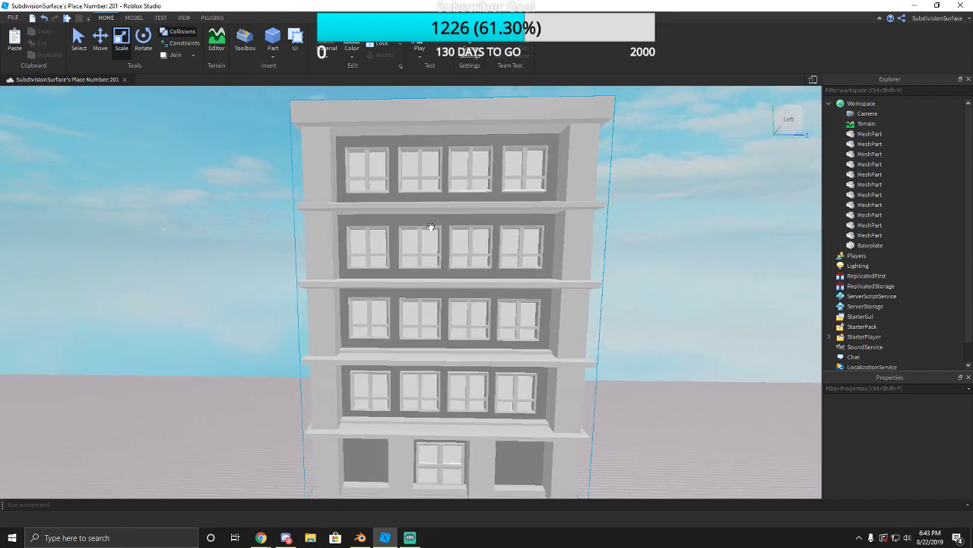
pyautogui.scroll(-3, 431, 227)
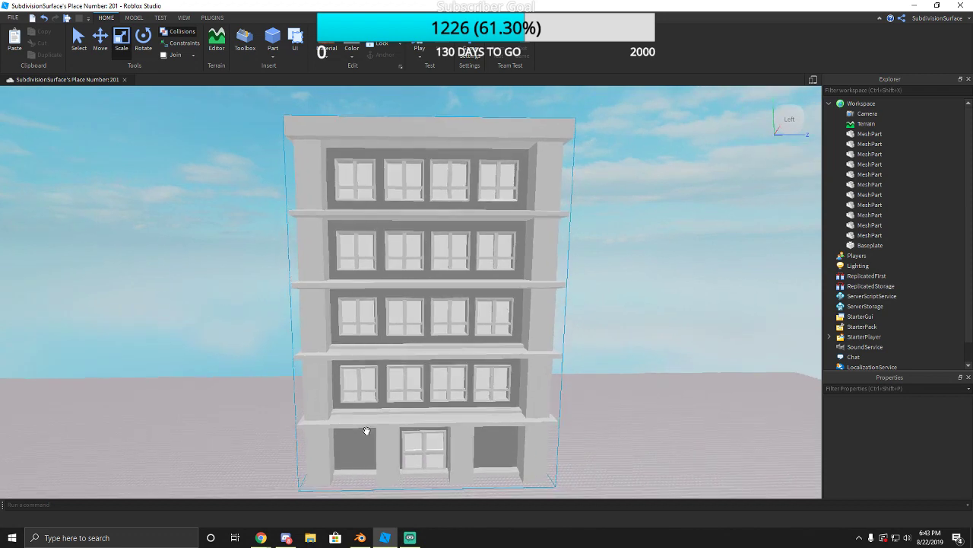
pyautogui.moveTo(366, 430); pyautogui.dragTo(361, 388, button='right')
pyautogui.scroll(-2, 361, 386)
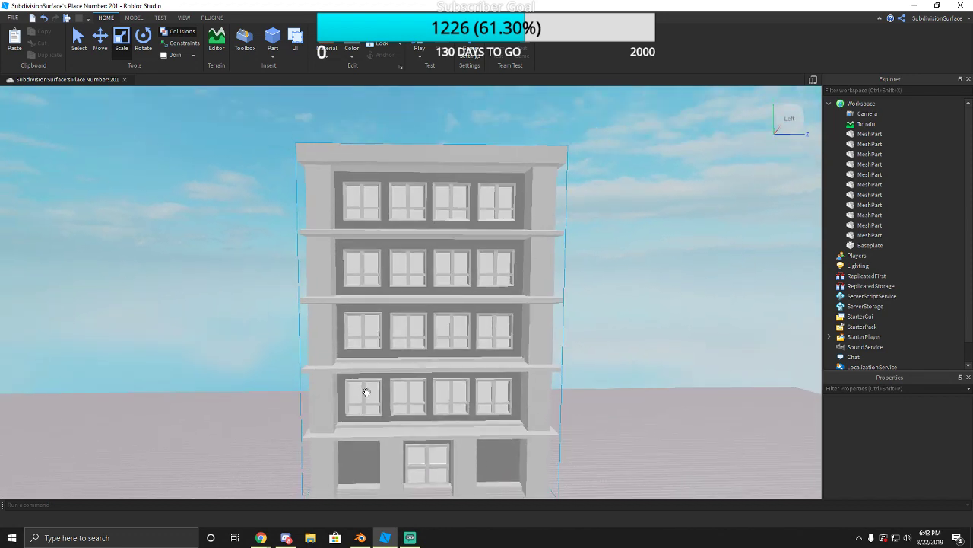
# Switch to Blender, put the building in Edit Mode, and clear the mesh selection.
pyautogui.click(360, 538)
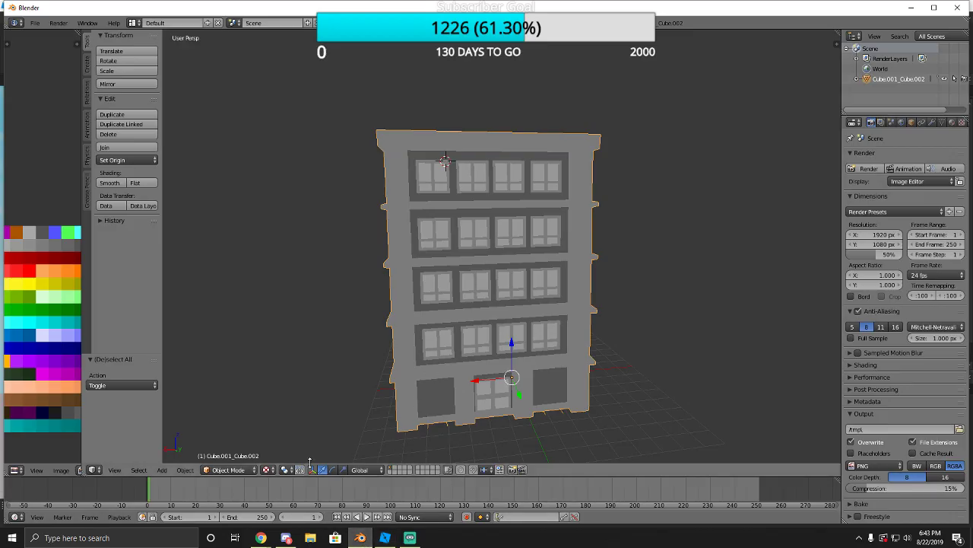
pyautogui.click(235, 469)
pyautogui.click(231, 447)
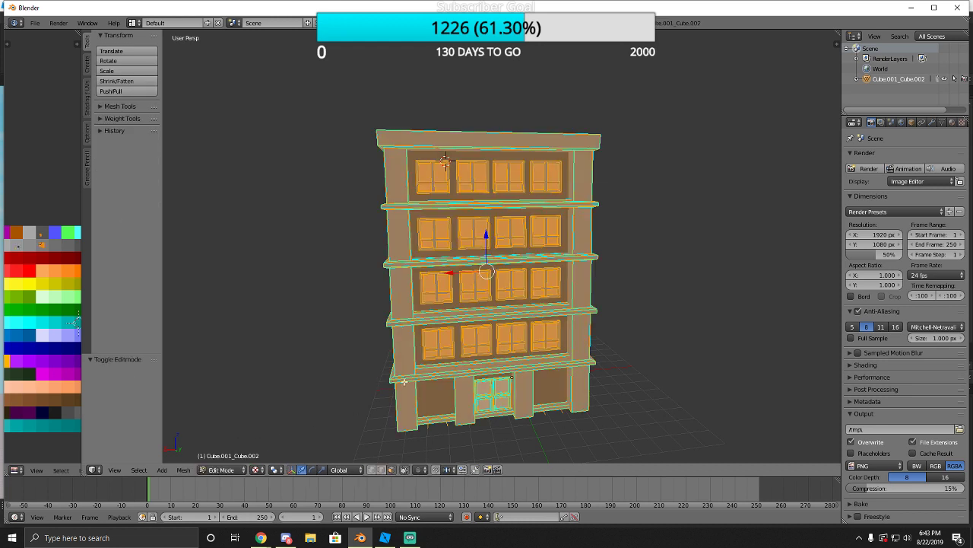
pyautogui.press('a')
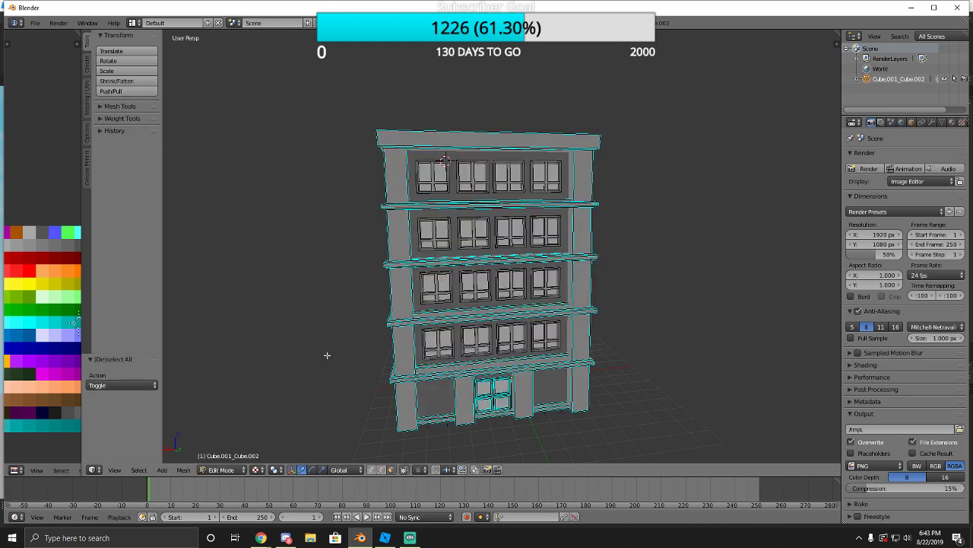
# Widen the UV editor and try to sculpt the UVs of the recessed wall behind the third window row on the color palette.
pyautogui.rightClick(419, 300)
pyautogui.moveTo(62, 302); pyautogui.dragTo(98, 312, button='middle')
pyautogui.moveTo(81, 297); pyautogui.dragTo(254, 297)
pyautogui.scroll(3, 128, 251)
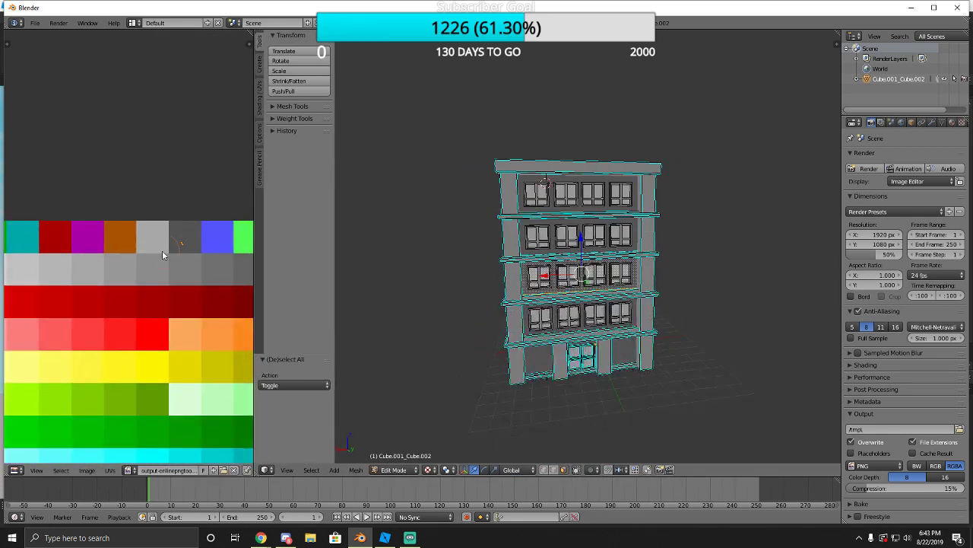
pyautogui.moveTo(183, 245); pyautogui.dragTo(178, 246)
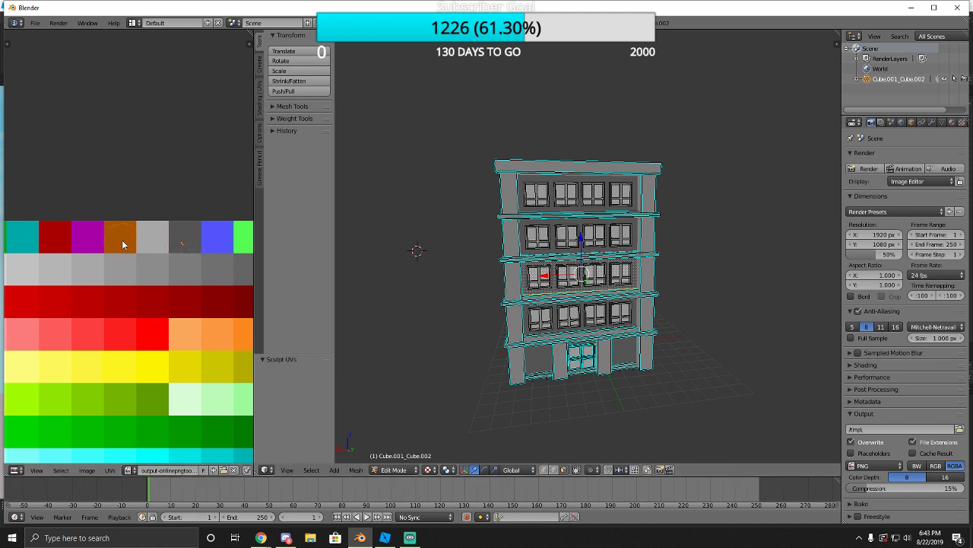
pyautogui.scroll(-1, 152, 249)
pyautogui.scroll(-2, 220, 470)
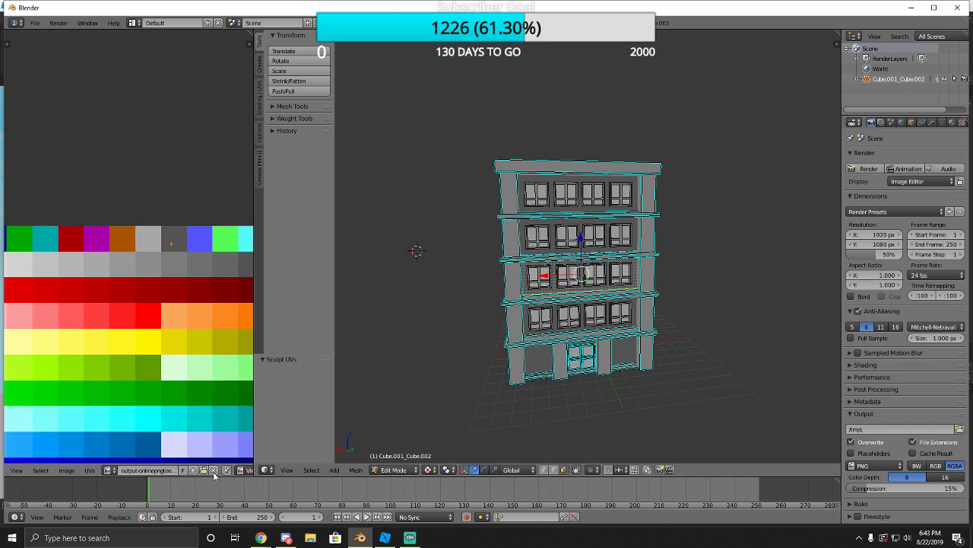
# Deselect the wall face, widen the UV editor slightly more, and collapse the last operator's options.
pyautogui.click(224, 470)
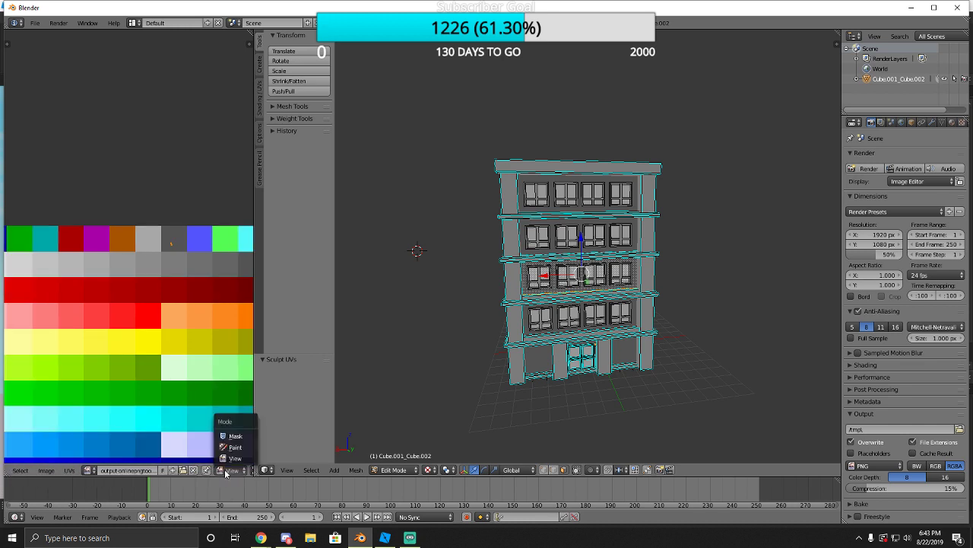
pyautogui.press('a')
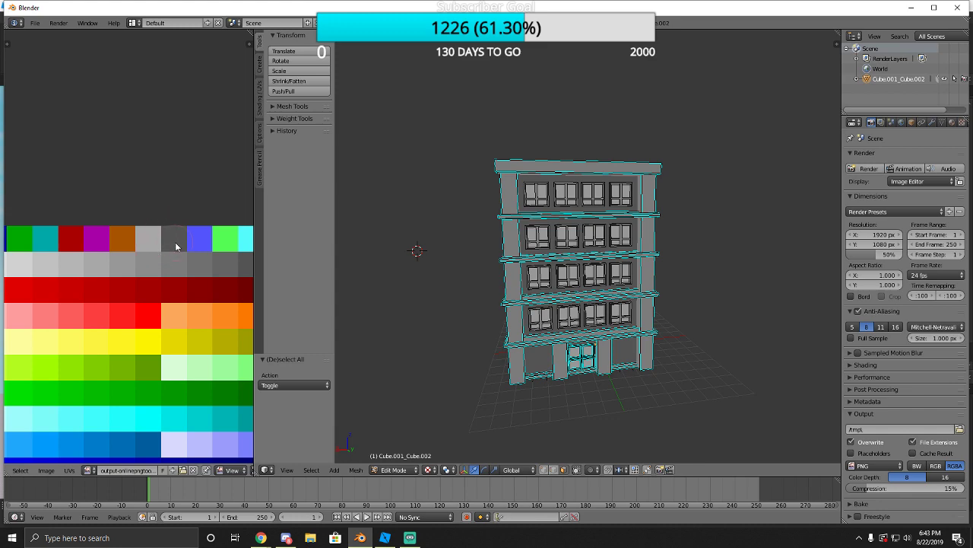
pyautogui.scroll(-4, 176, 245)
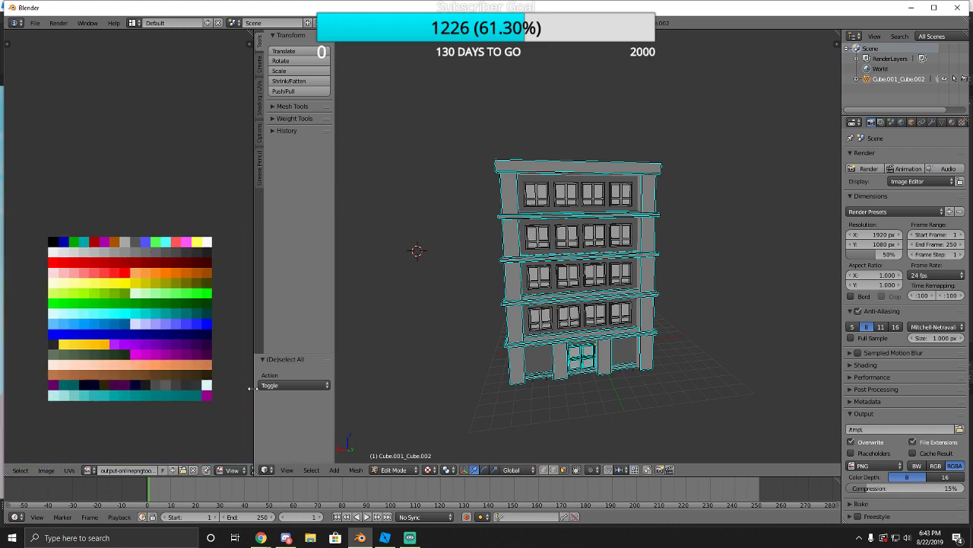
pyautogui.moveTo(251, 388); pyautogui.dragTo(280, 373)
pyautogui.click(321, 358)
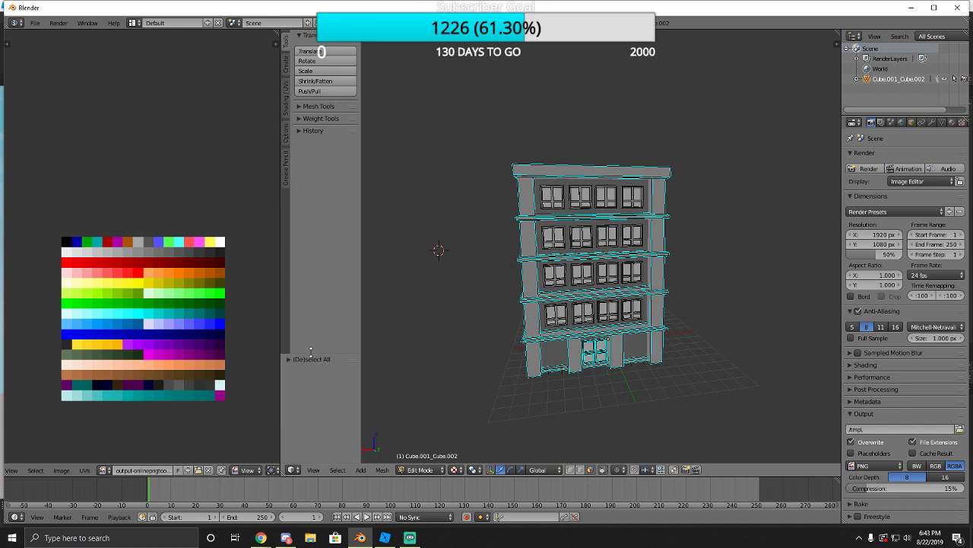
pyautogui.click(244, 332)
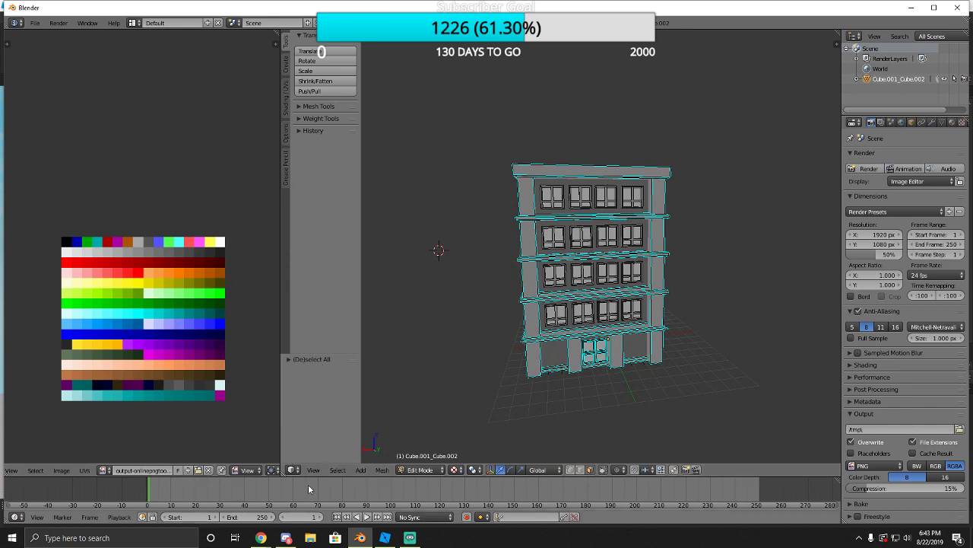
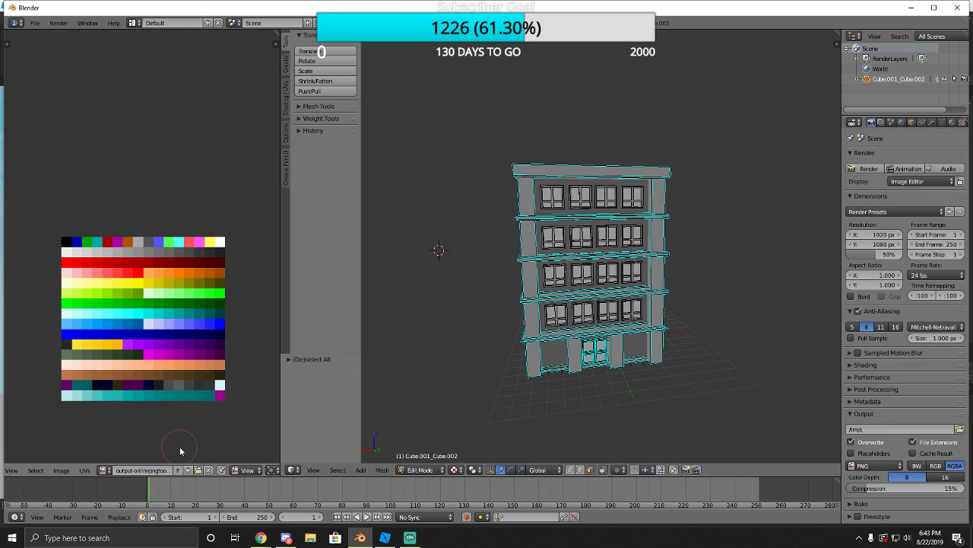
# Select the recessed wall faces around the windows on the building's four upper floors.
pyautogui.rightClick(567, 327)
pyautogui.scroll(5, 538, 327)
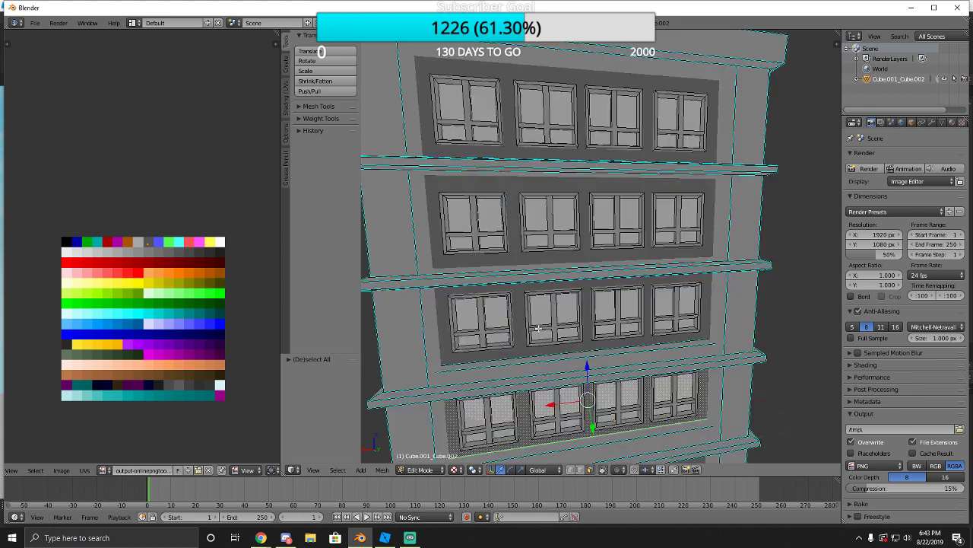
pyautogui.keyDown('ctrl'); pyautogui.rightClick(448, 332); pyautogui.keyUp('ctrl')
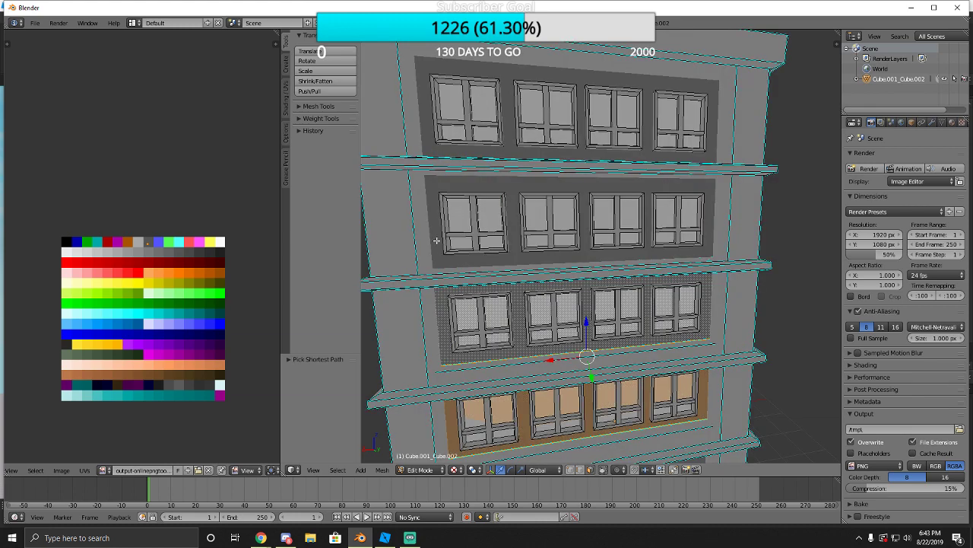
pyautogui.keyDown('ctrl'); pyautogui.rightClick(437, 240); pyautogui.keyUp('ctrl')
pyautogui.keyDown('ctrl'); pyautogui.rightClick(429, 126); pyautogui.keyUp('ctrl')
pyautogui.scroll(-7, 533, 366)
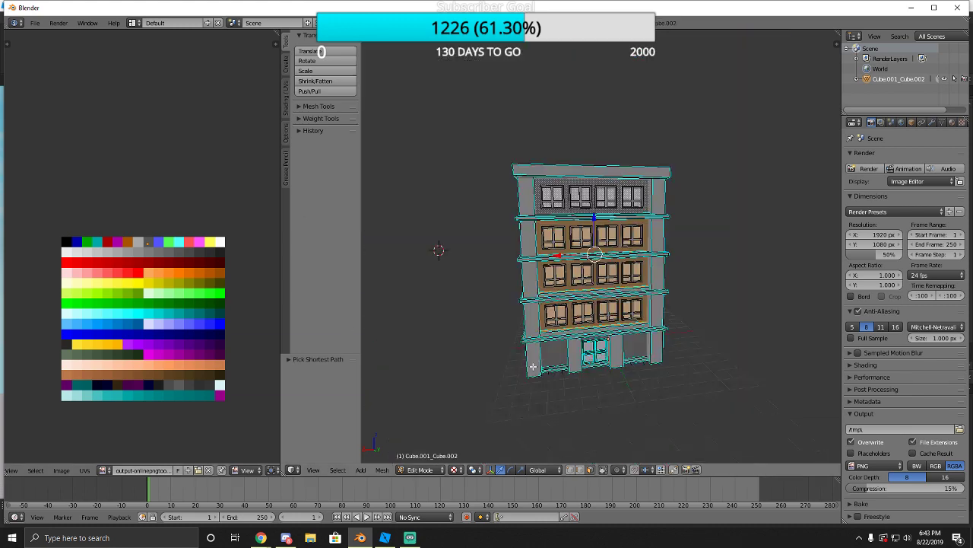
pyautogui.scroll(6, 537, 360)
pyautogui.scroll(-2, 509, 394)
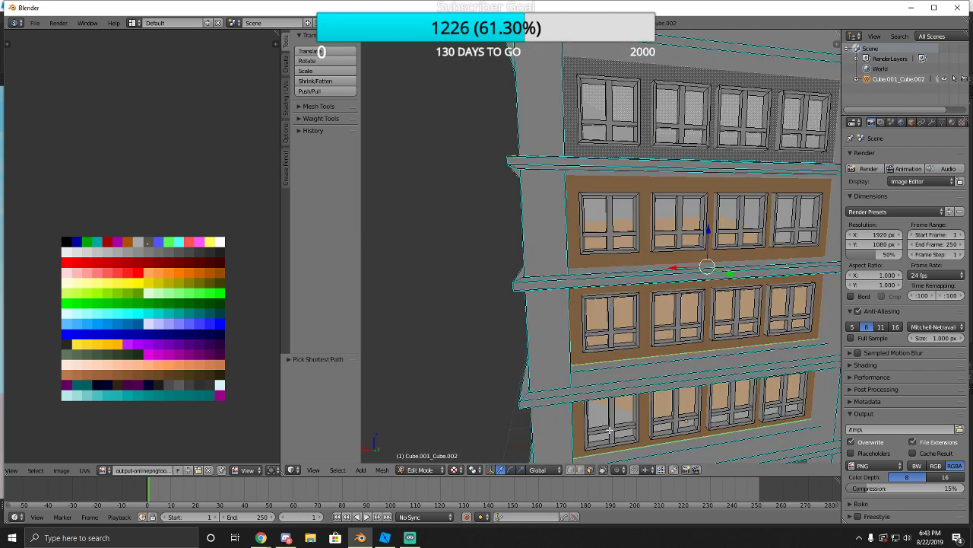
# Add the ground-floor recessed wall to the face selection and set the UV sculpt brush radius to 19 px.
pyautogui.scroll(-4, 596, 419)
pyautogui.rightClick(604, 355)
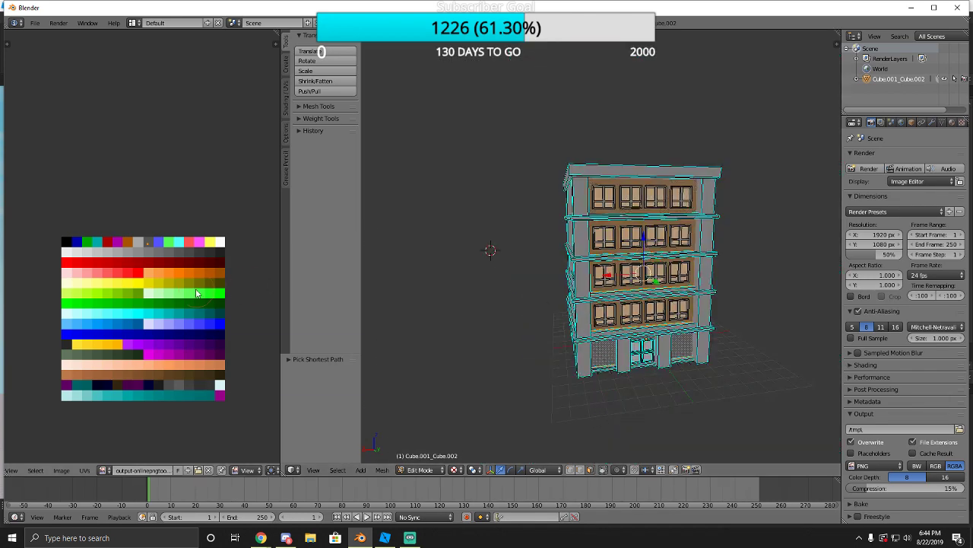
pyautogui.scroll(1, 195, 292)
pyautogui.press('f')
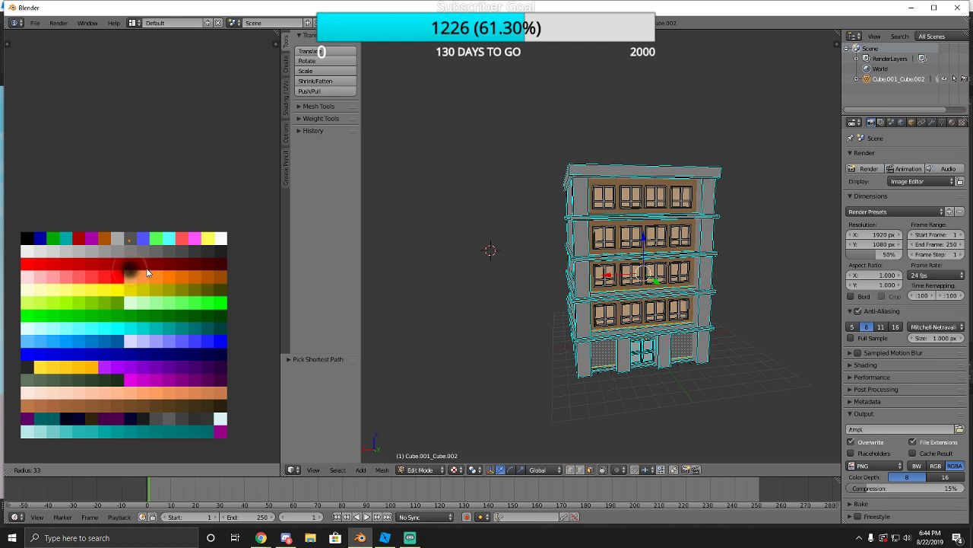
pyautogui.click(139, 268)
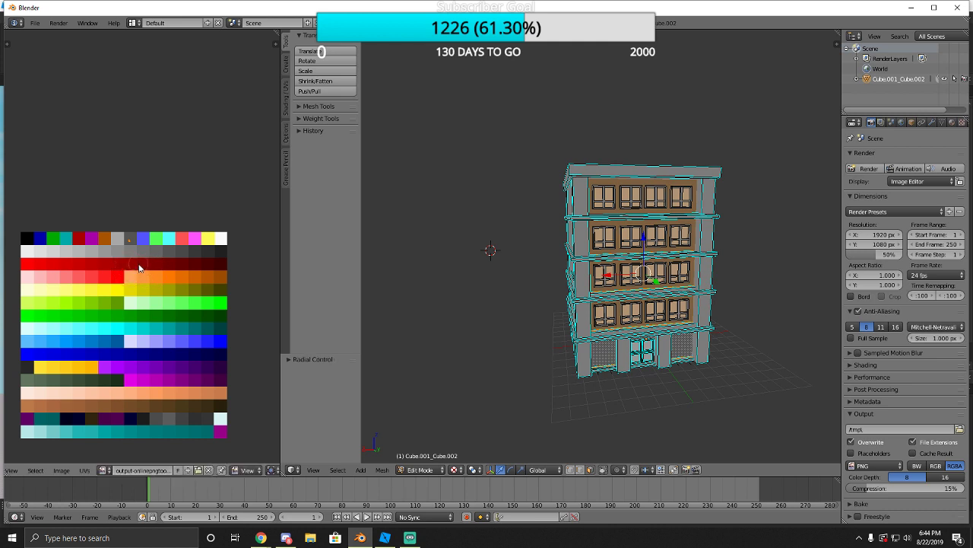
# Switch the UV editor to Paint mode and back to View mode.
pyautogui.click(228, 469)
pyautogui.click(223, 448)
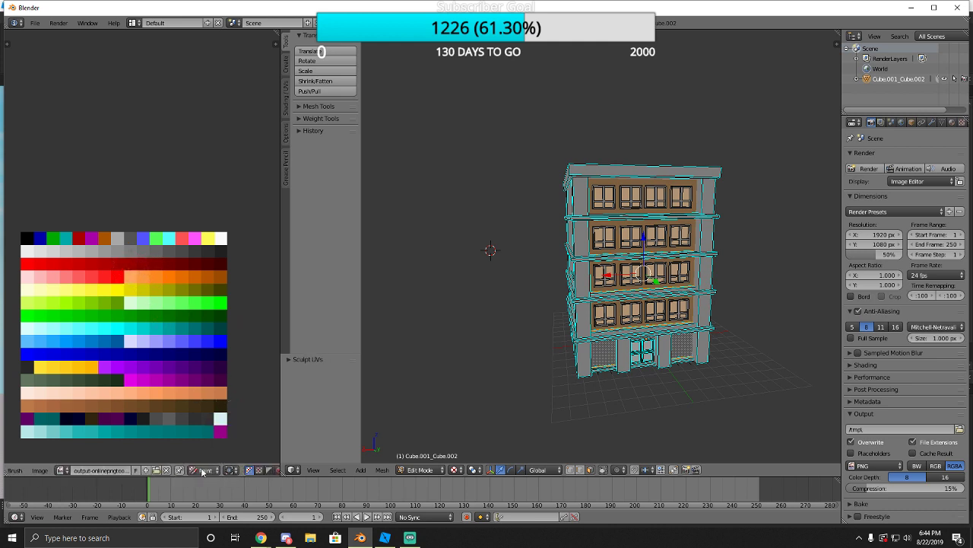
pyautogui.click(203, 470)
pyautogui.click(205, 459)
pyautogui.scroll(1, 114, 272)
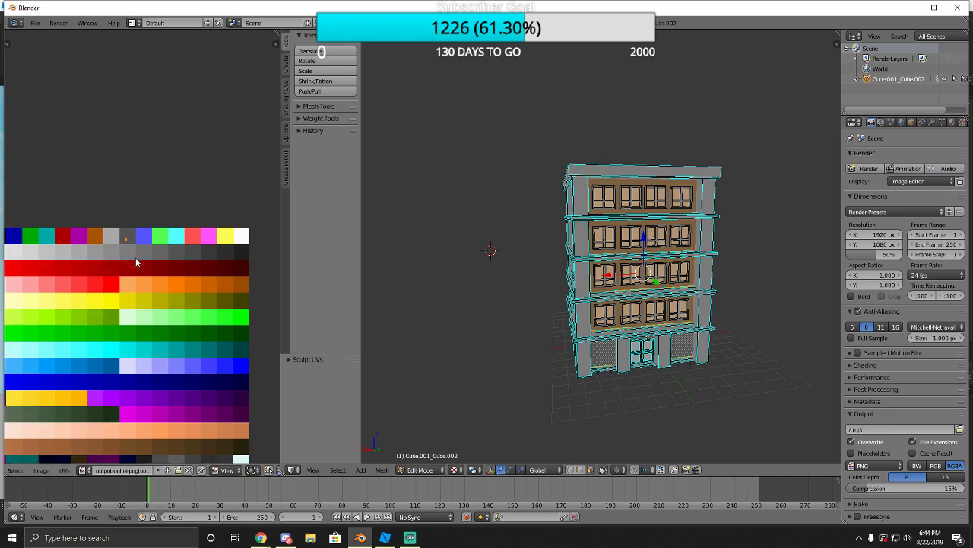
pyautogui.moveTo(136, 265); pyautogui.dragTo(147, 289, button='middle')
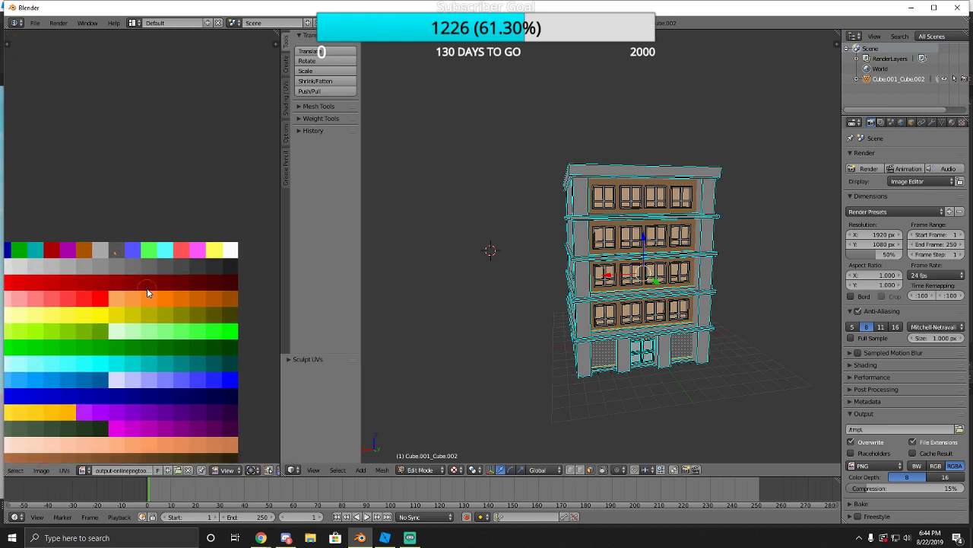
# Clear the mesh selection and widen the UV editor slightly.
pyautogui.press('a')
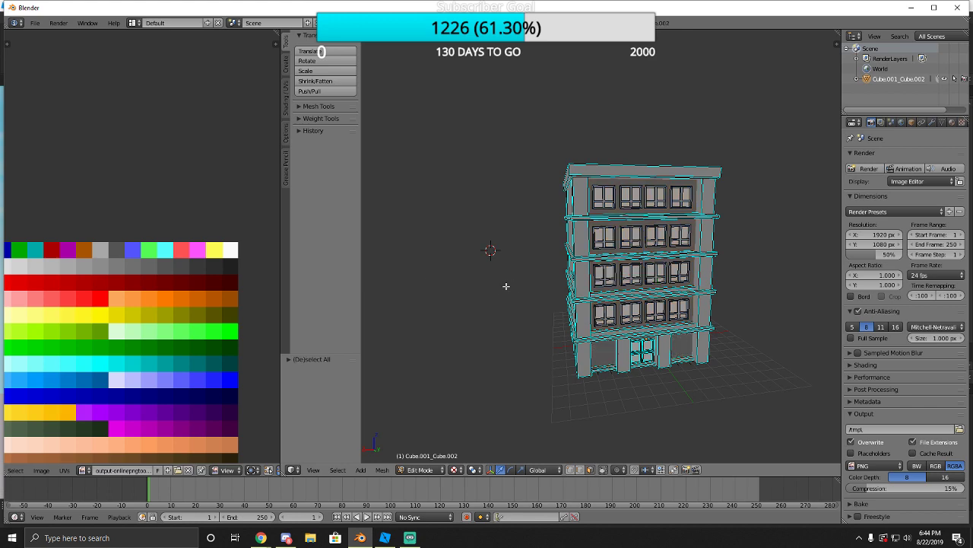
pyautogui.press('a')
pyautogui.press('a')
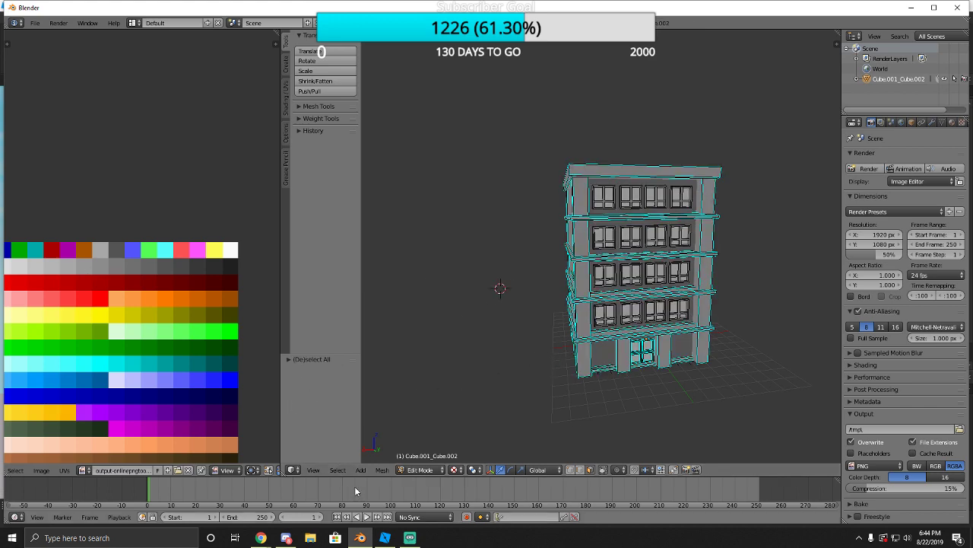
pyautogui.moveTo(279, 441); pyautogui.dragTo(299, 442)
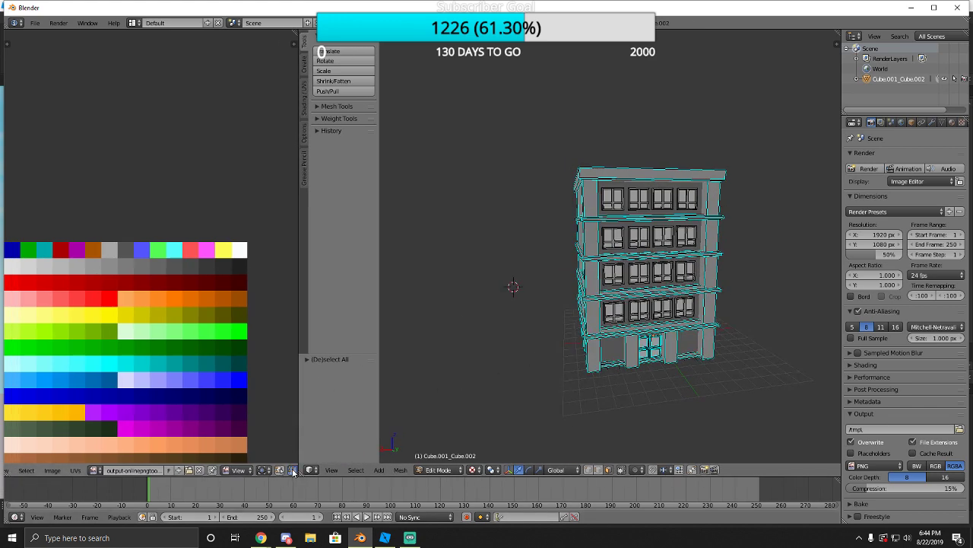
# Look through all of the UV editor's header options for the UV and display settings.
pyautogui.scroll(-6, 289, 473)
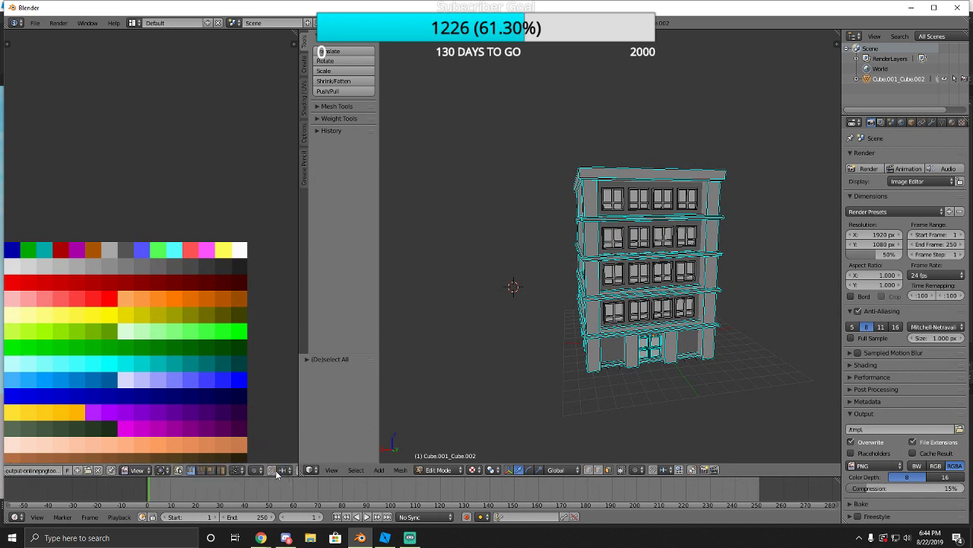
pyautogui.scroll(-4, 264, 472)
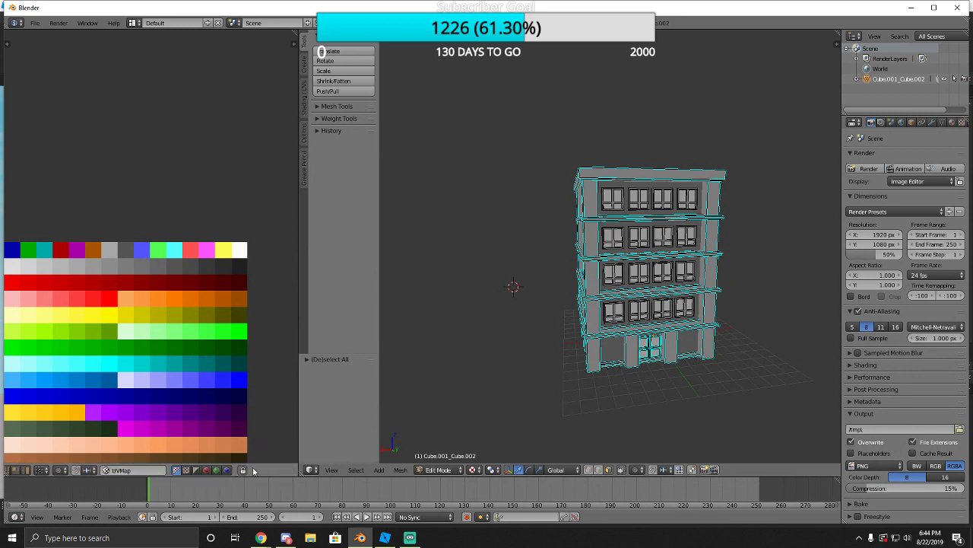
pyautogui.scroll(7, 151, 247)
pyautogui.scroll(-7, 146, 398)
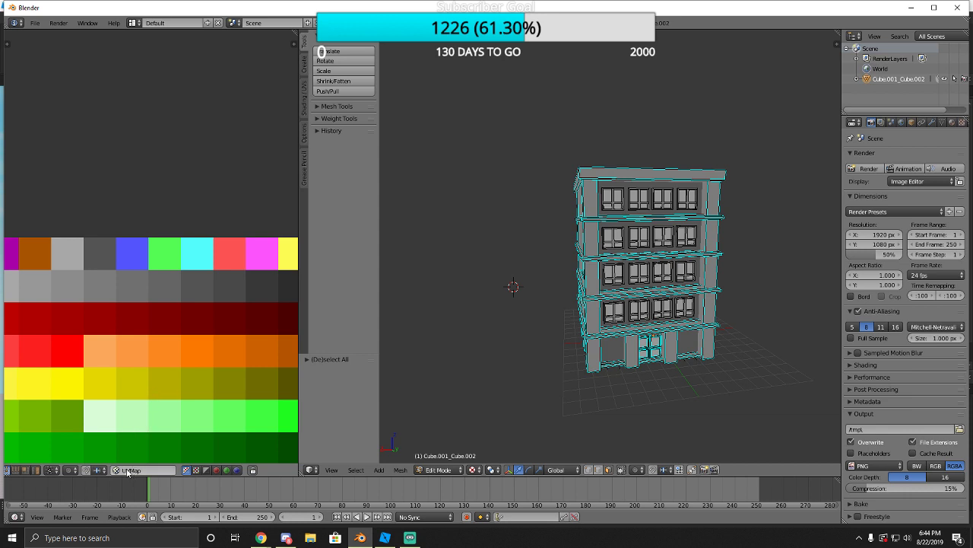
pyautogui.scroll(5, 126, 472)
pyautogui.scroll(5, 126, 471)
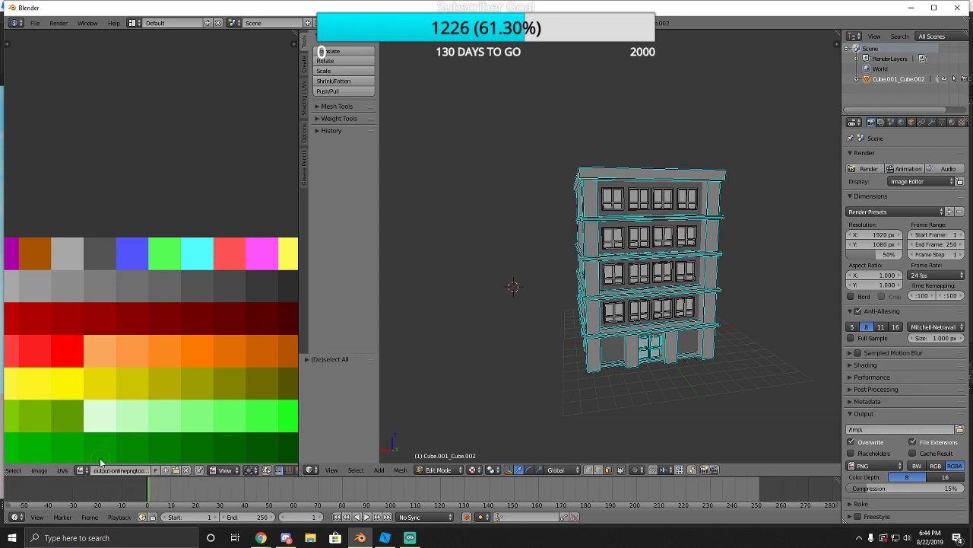
pyautogui.scroll(-1, 98, 460)
pyautogui.scroll(4, 99, 470)
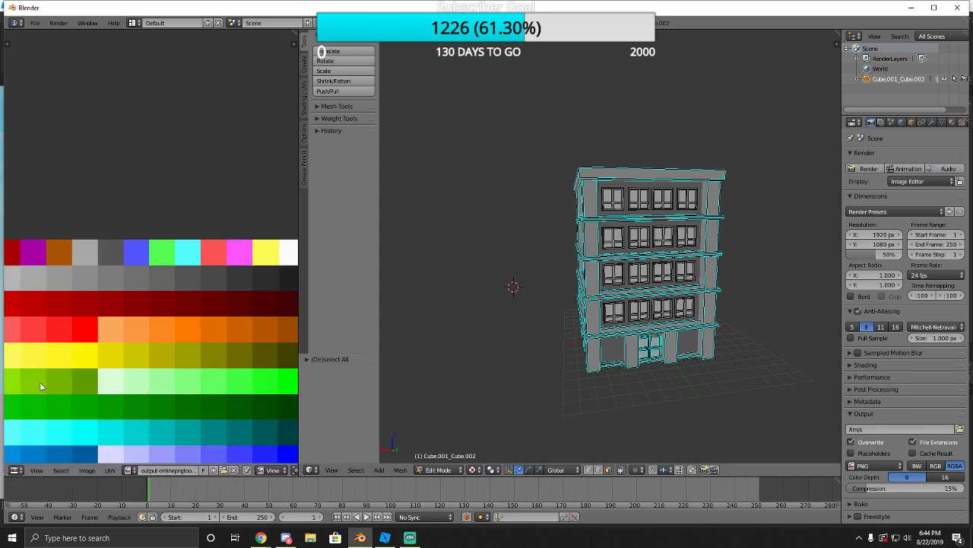
pyautogui.scroll(-3, 75, 72)
# Examine the UV editor's UV options, UV Sculpt and Grease Pencil settings in its tool shelf, and hide the shelf again.
pyautogui.click(6, 43)
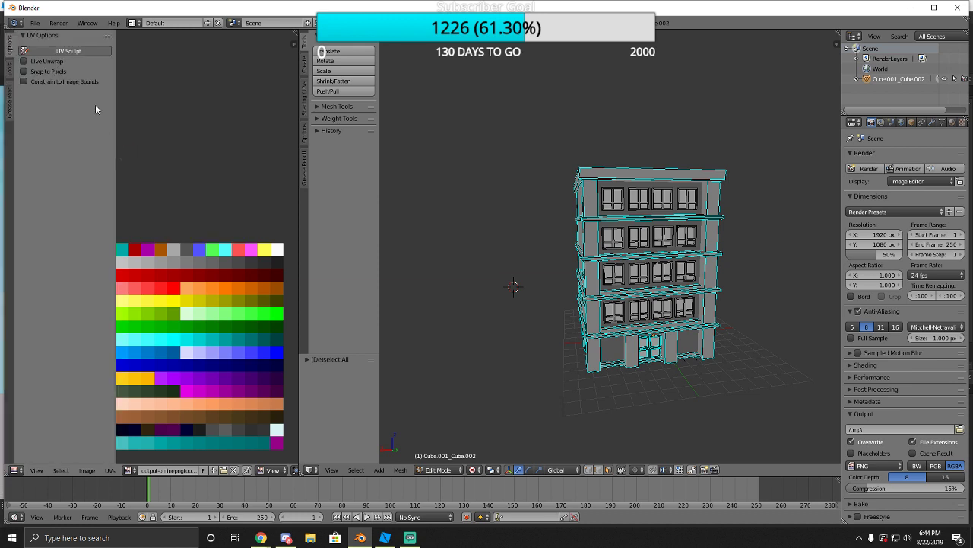
pyautogui.click(9, 70)
pyautogui.click(9, 99)
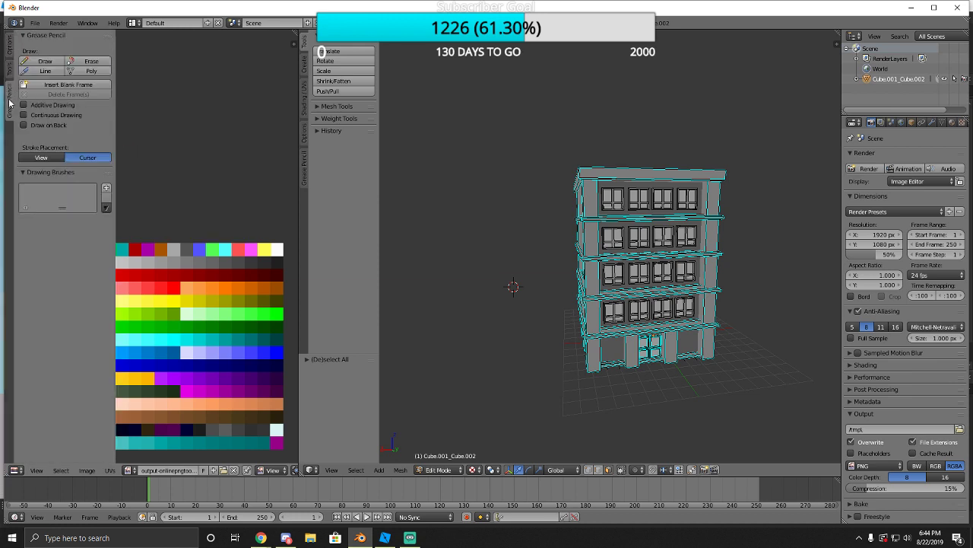
pyautogui.click(10, 73)
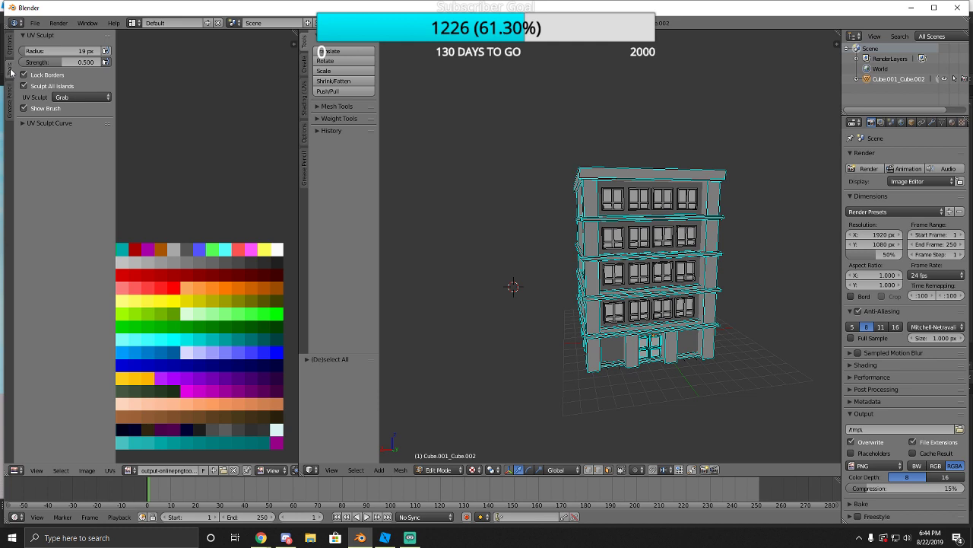
pyautogui.click(11, 53)
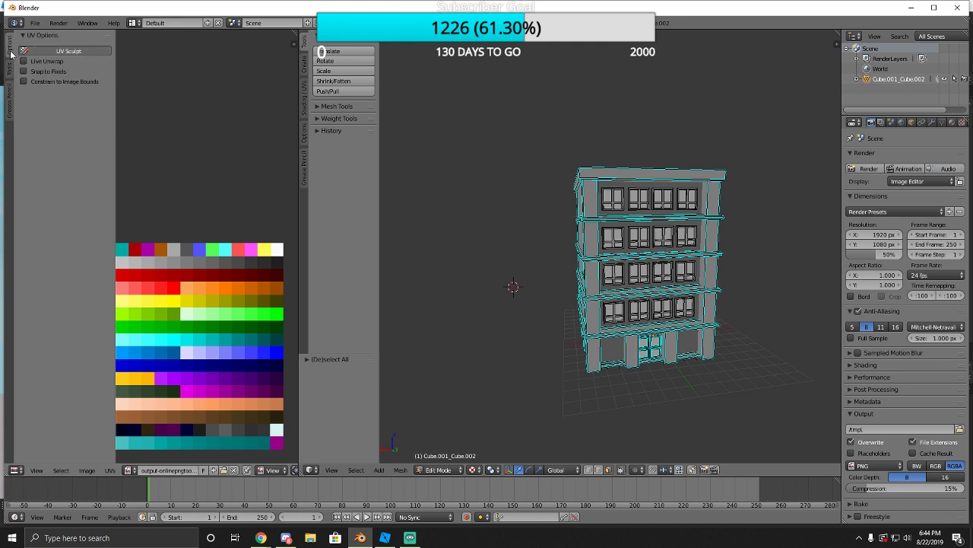
pyautogui.click(70, 50)
pyautogui.click(73, 51)
pyautogui.click(11, 71)
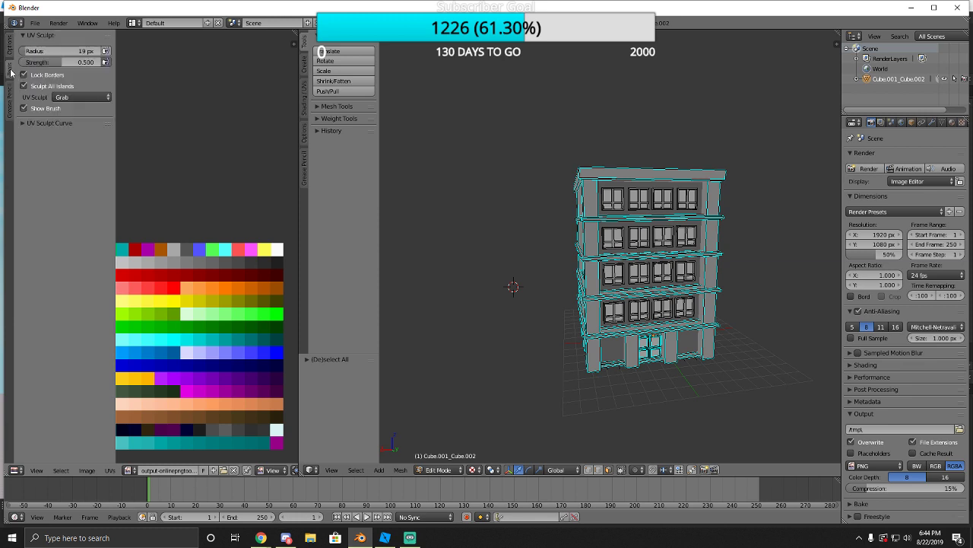
pyautogui.click(7, 112)
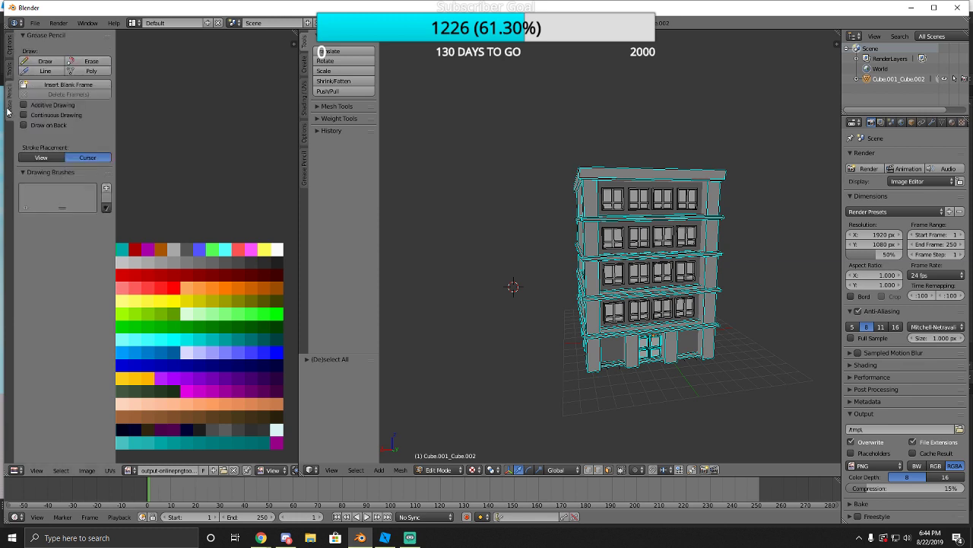
pyautogui.press('t')
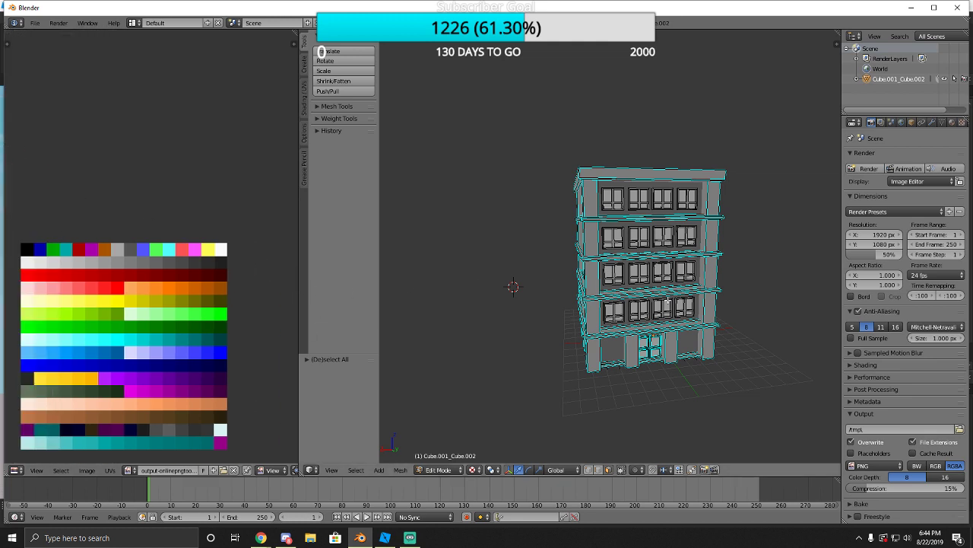
# Select the ground-floor recessed wall faces and try to sculpt their UVs on the color palette.
pyautogui.press('a')
pyautogui.press('a')
pyautogui.press('a')
pyautogui.rightClick(614, 346)
pyautogui.rightClick(600, 314)
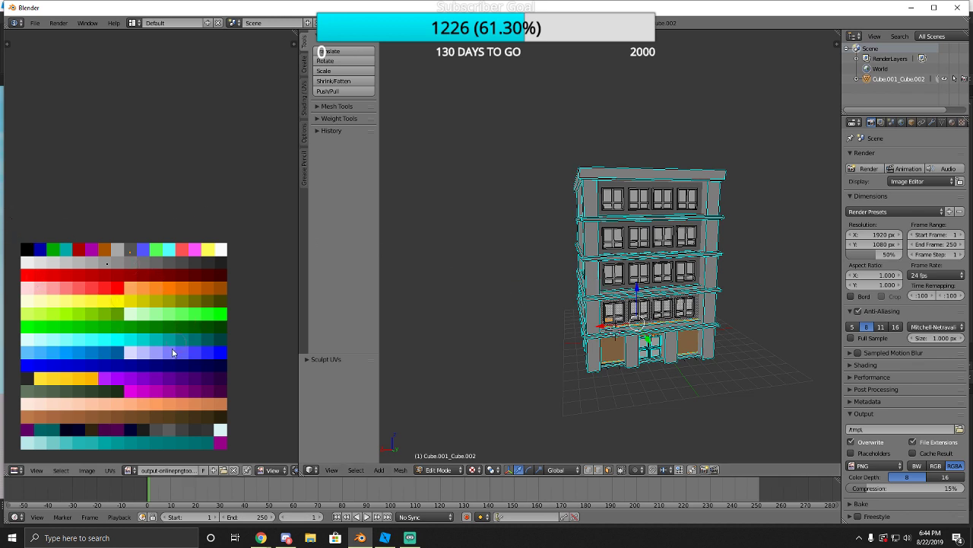
pyautogui.scroll(-1, 159, 354)
pyautogui.scroll(1, 156, 348)
pyautogui.moveTo(156, 348); pyautogui.dragTo(143, 320, button='middle')
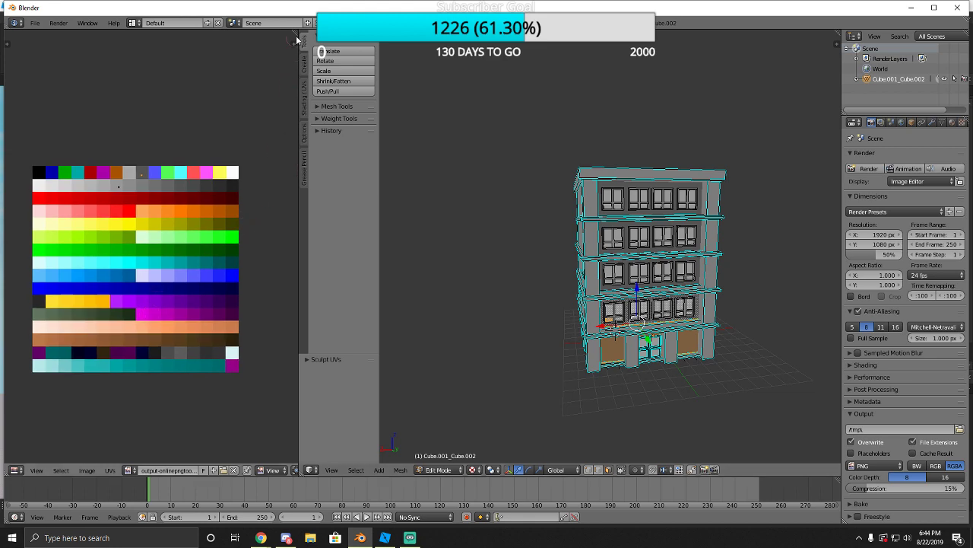
# Shrink the UV editor to a narrow strip and select the building's entire mesh.
pyautogui.moveTo(300, 339); pyautogui.dragTo(4, 307)
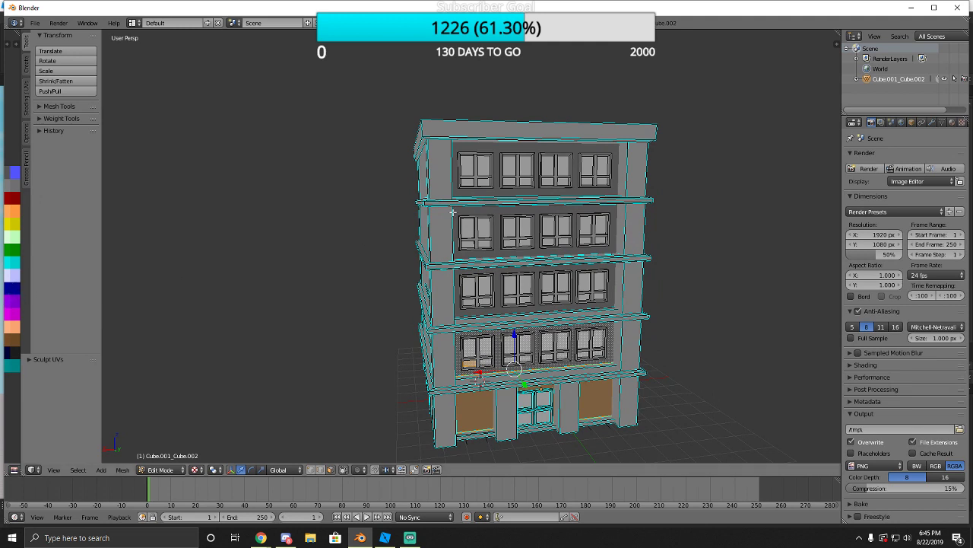
pyautogui.scroll(-5, 518, 272)
pyautogui.scroll(5, 517, 280)
pyautogui.press('a')
pyautogui.press('a')
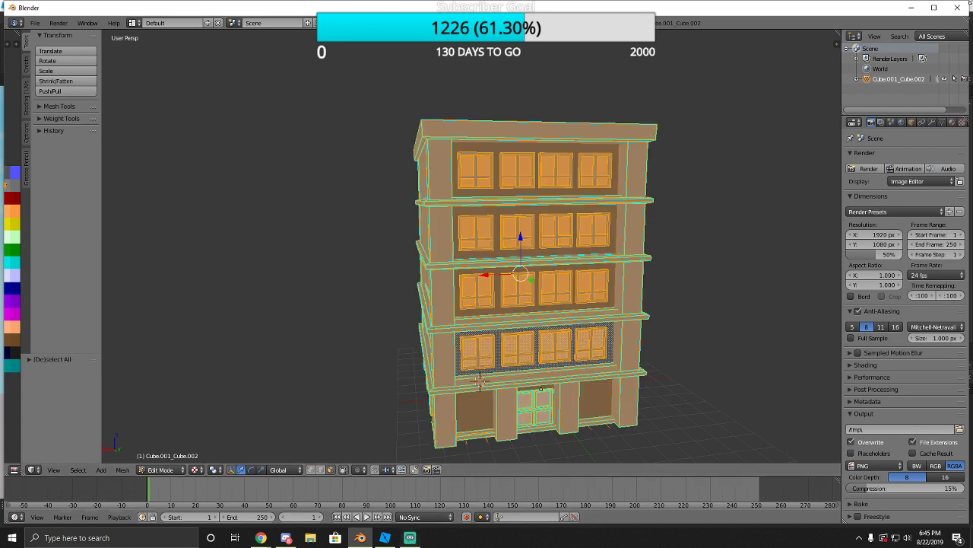
# Close Blender, relaunch it with a fresh scene, and dismiss the splash screen.
pyautogui.click(962, 13)
pyautogui.click(491, 306)
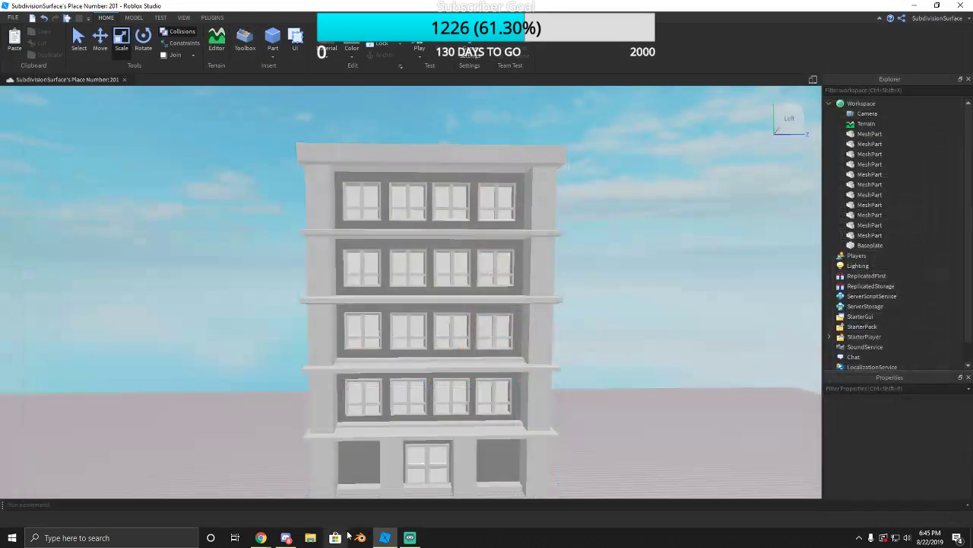
pyautogui.click(347, 532)
pyautogui.click(348, 538)
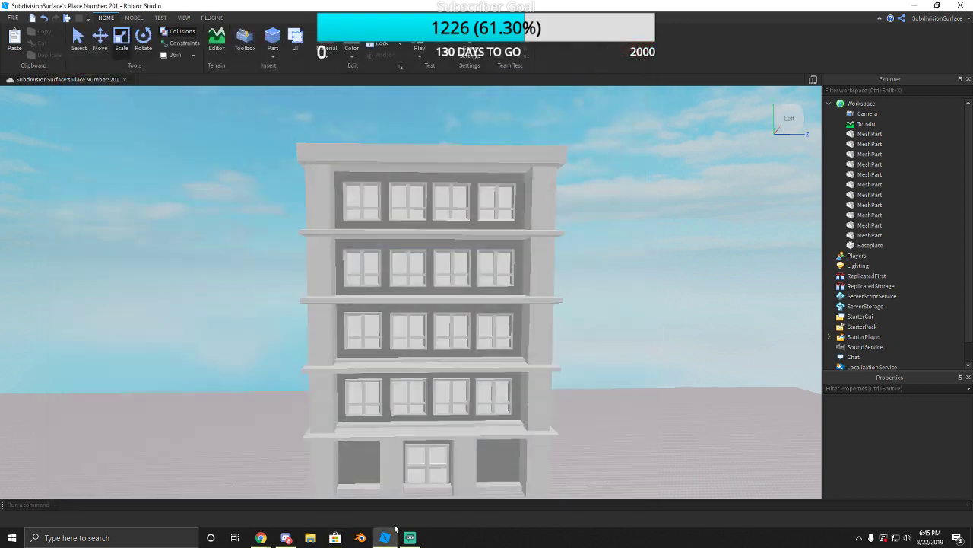
pyautogui.click(359, 537)
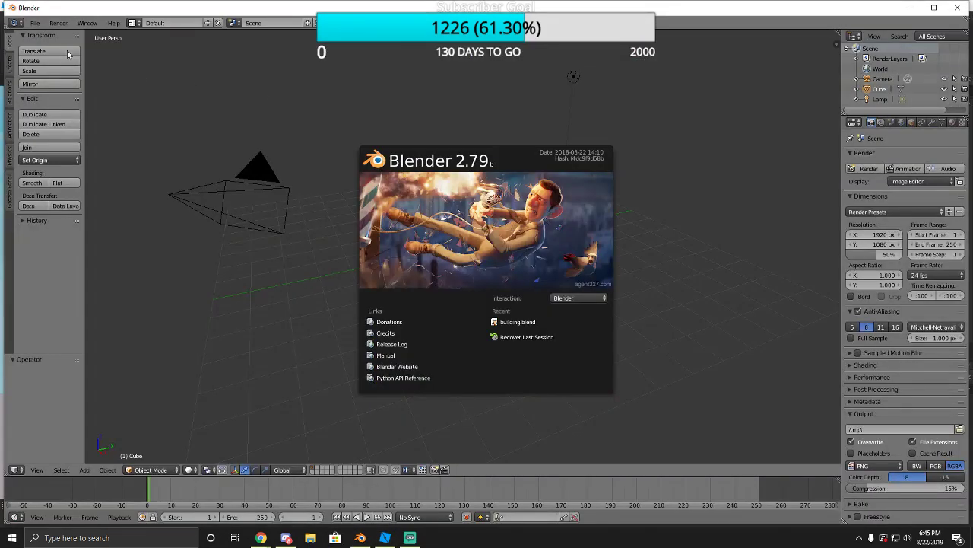
pyautogui.click(288, 199)
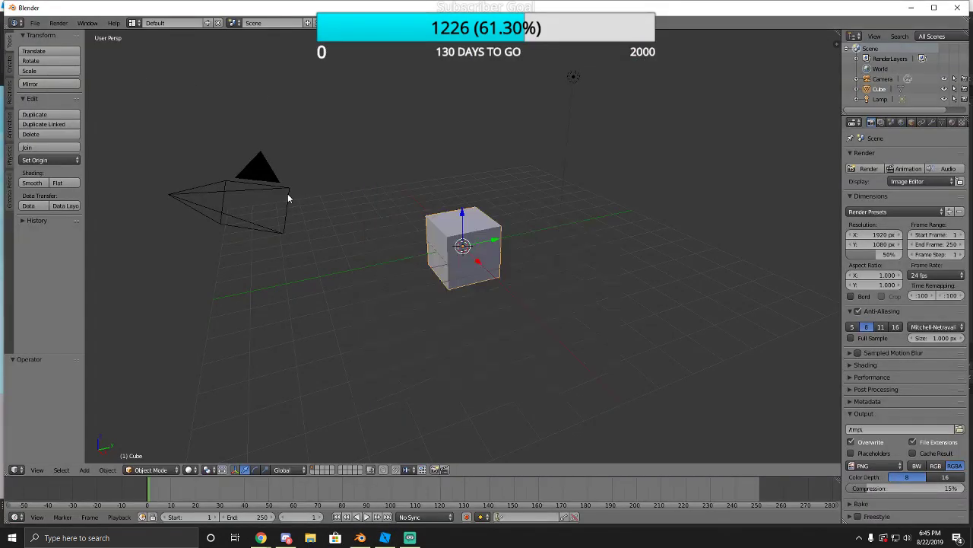
# Delete the default cube, camera and lamp from the new scene.
pyautogui.click(35, 23)
pyautogui.press('x')
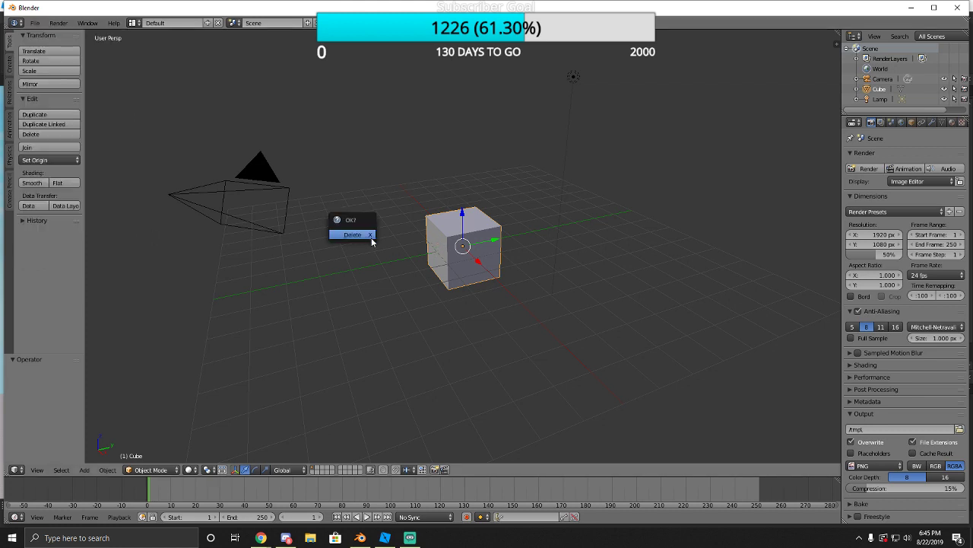
pyautogui.click(371, 236)
pyautogui.rightClick(283, 170)
pyautogui.keyDown('shift'); pyautogui.rightClick(577, 79); pyautogui.keyUp('shift')
pyautogui.press('x')
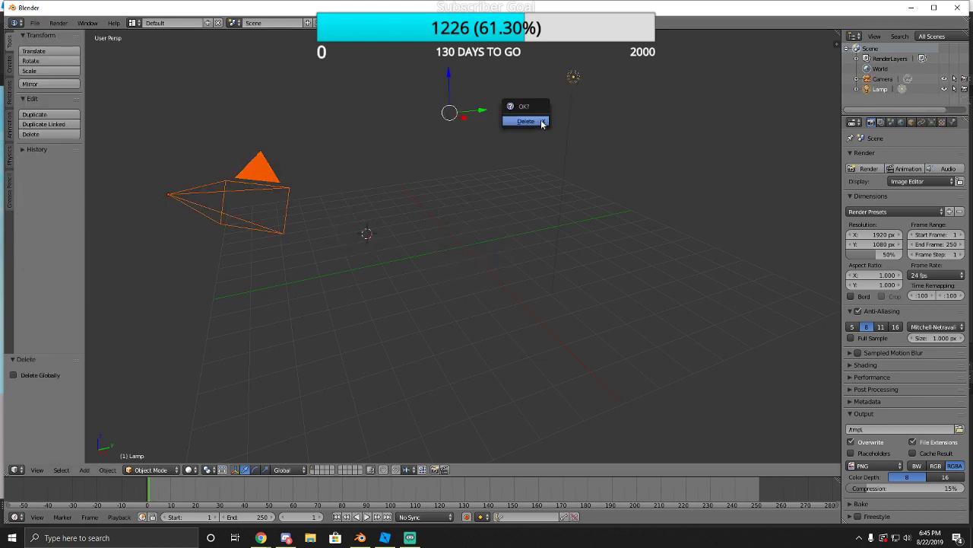
pyautogui.click(536, 119)
# Import building2.obj from the Downloads folder as a Wavefront OBJ.
pyautogui.click(35, 23)
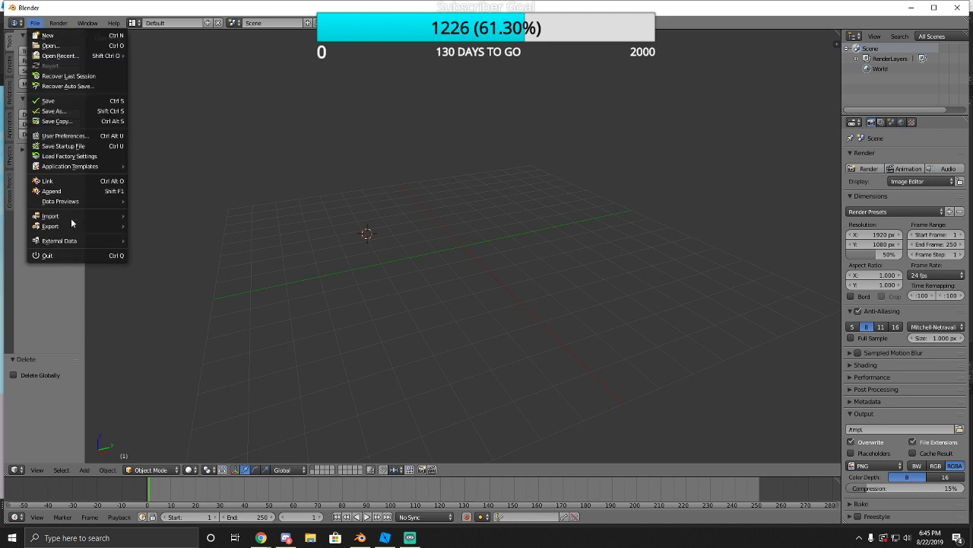
pyautogui.moveTo(69, 221)
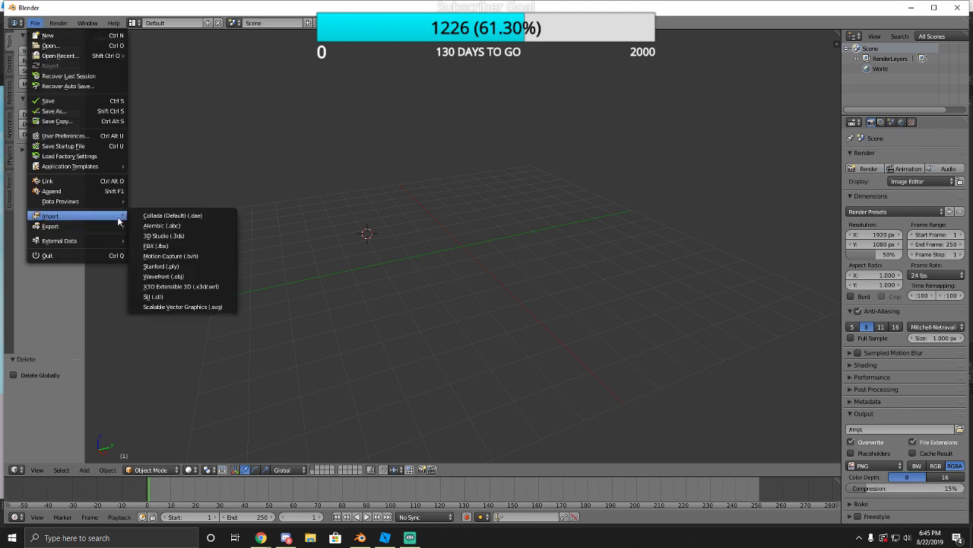
pyautogui.click(154, 278)
pyautogui.click(34, 199)
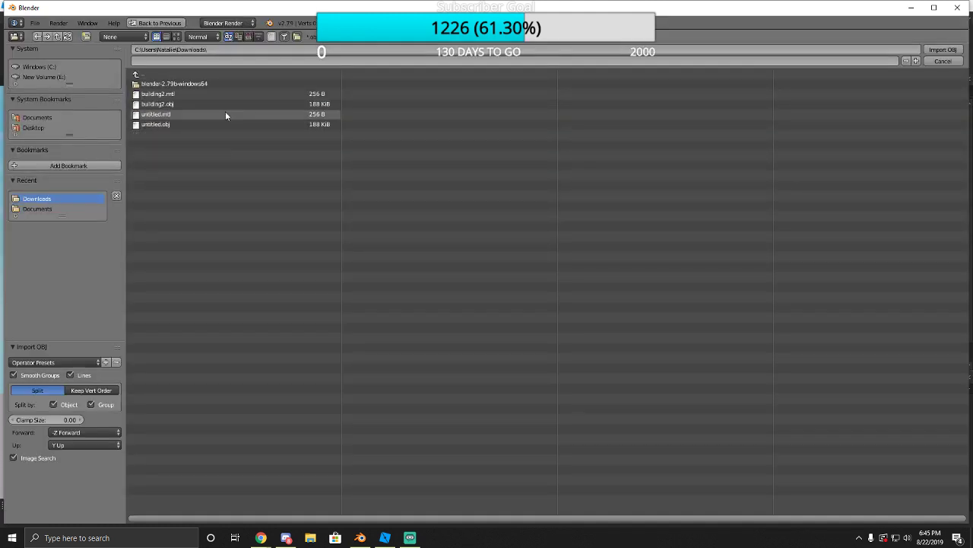
pyautogui.click(235, 103)
pyautogui.click(943, 49)
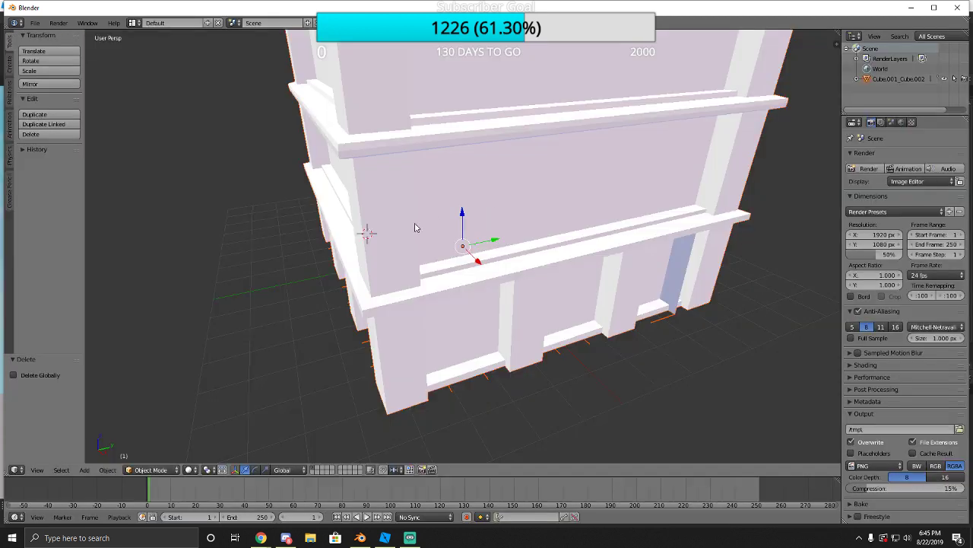
# Switch the 3D viewport shading to Texture and frame the whole building.
pyautogui.moveTo(365, 230)
pyautogui.mouseDown(button='middle')
pyautogui.moveTo(321, 252)
pyautogui.moveTo(338, 209)
pyautogui.moveTo(306, 355)
pyautogui.mouseUp(button='middle')
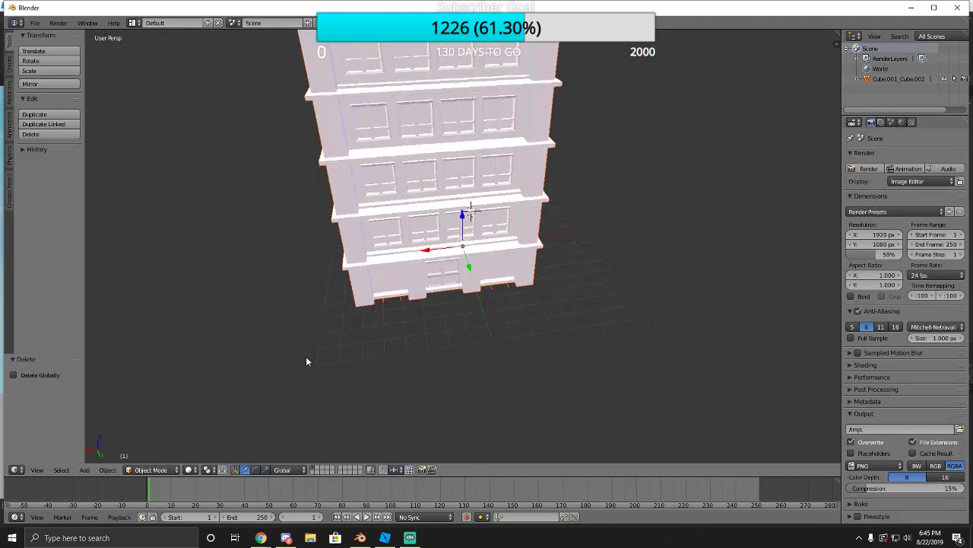
pyautogui.click(189, 470)
pyautogui.click(232, 424)
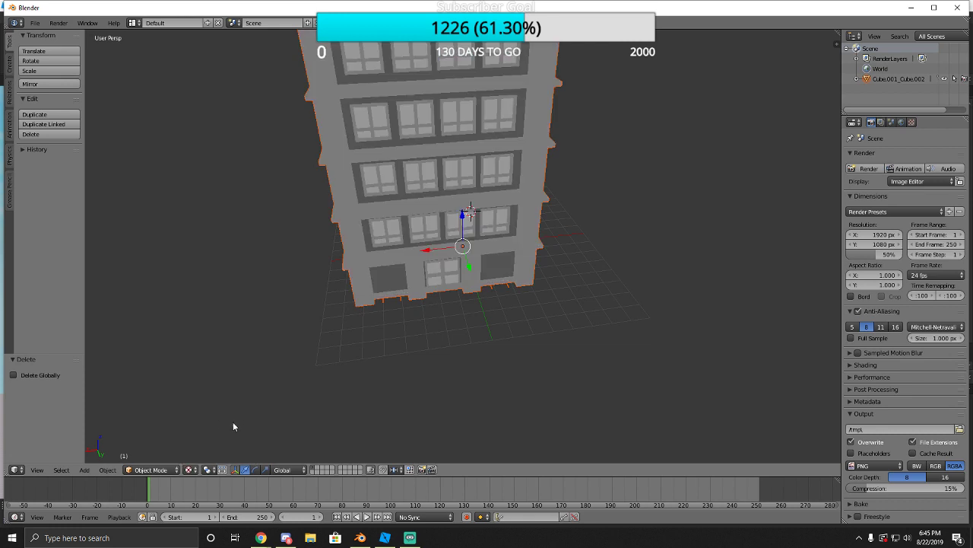
pyautogui.moveTo(255, 427); pyautogui.dragTo(282, 365, button='middle')
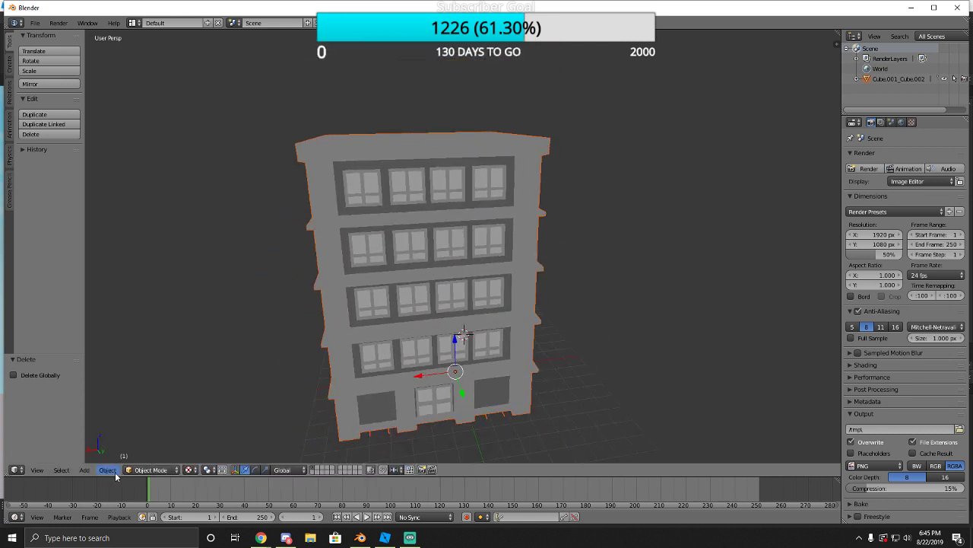
# Split a narrow area off the 3D viewport and make it a UV/Image Editor.
pyautogui.moveTo(7, 476); pyautogui.dragTo(175, 481)
pyautogui.click(15, 469)
pyautogui.click(77, 391)
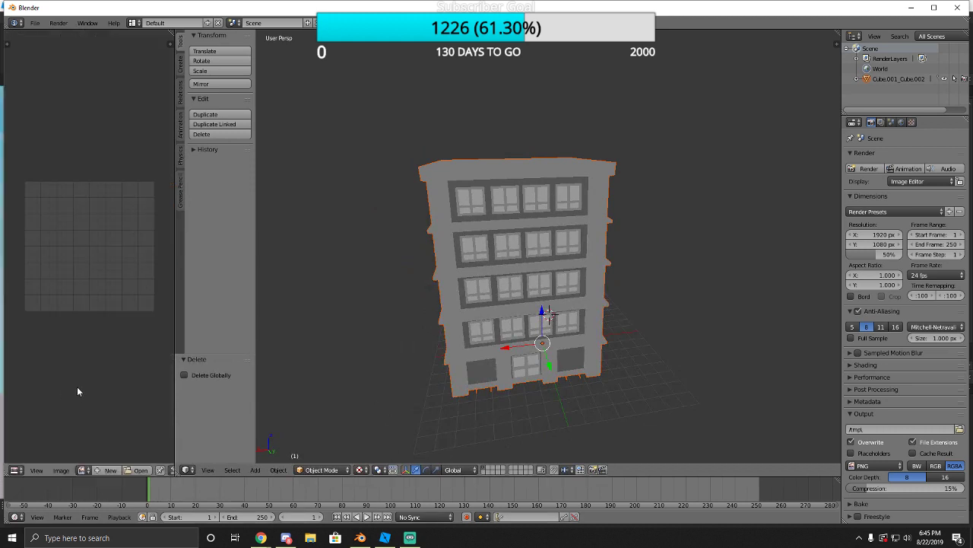
pyautogui.scroll(3, 99, 384)
pyautogui.scroll(-4, 124, 441)
pyautogui.scroll(2, 134, 365)
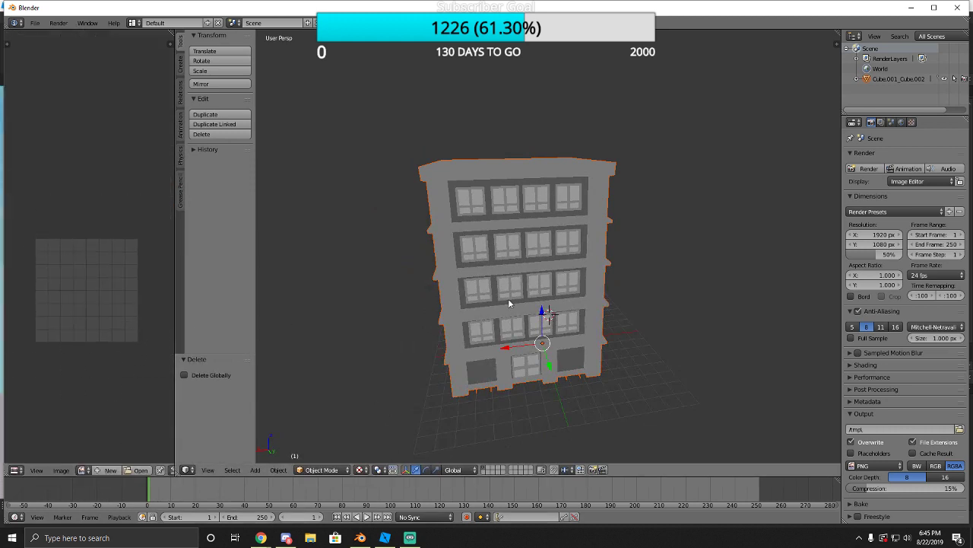
# Put the building in Edit Mode and select its entire mesh so its UVs show over the colour palette.
pyautogui.press('a')
pyautogui.press('a')
pyautogui.click(321, 469)
pyautogui.click(319, 450)
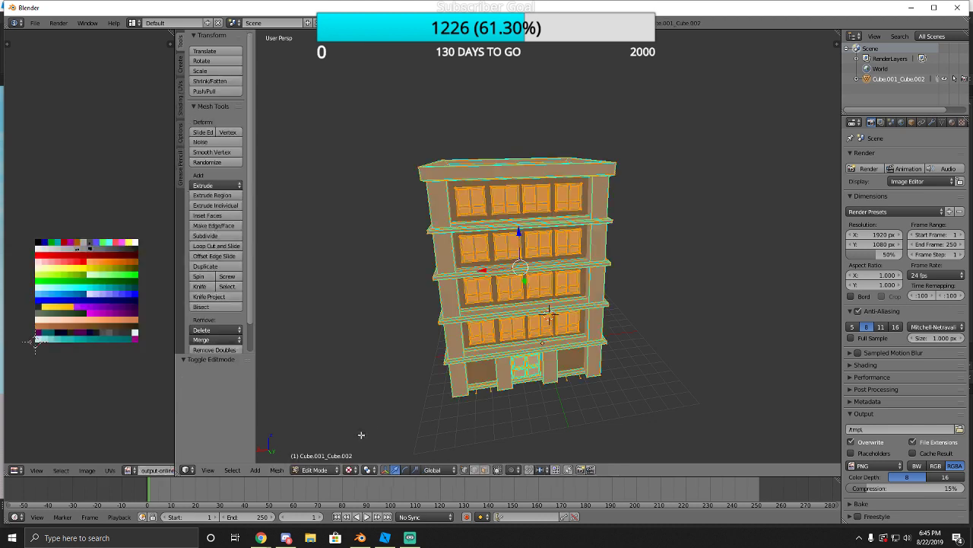
pyautogui.press('a')
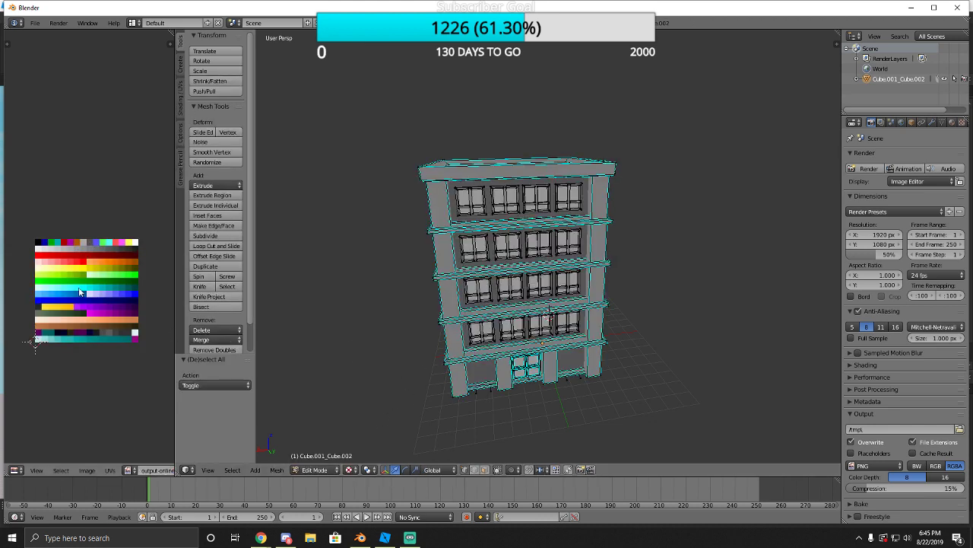
pyautogui.scroll(3, 102, 315)
pyautogui.press('a')
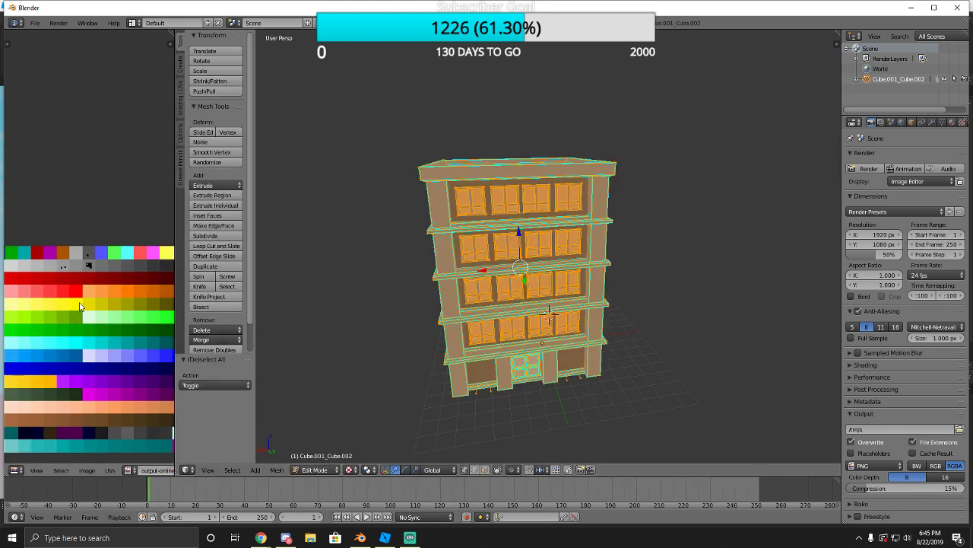
# Box-select the wall-panel UVs on the dark grey swatch and move them onto the red palette row.
pyautogui.scroll(2, 92, 278)
pyautogui.scroll(2, 89, 271)
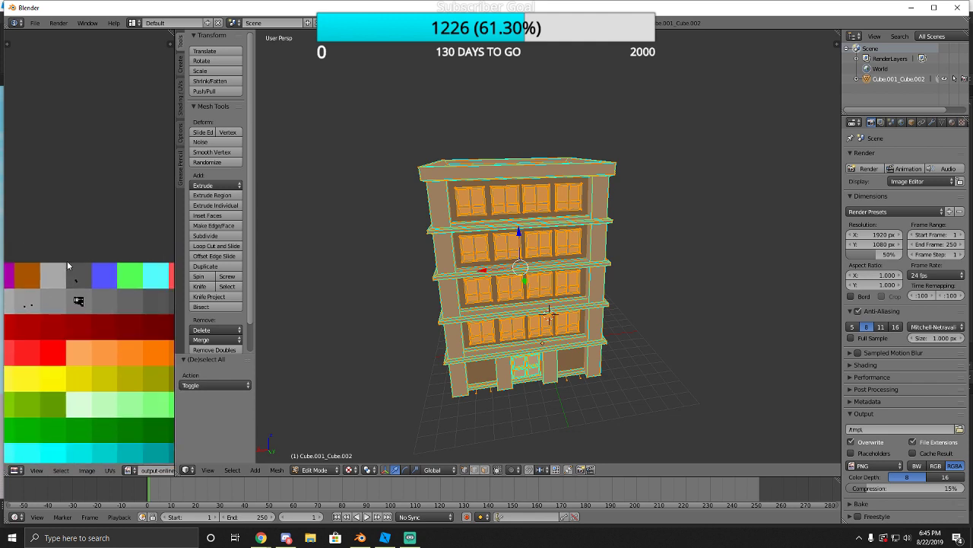
pyautogui.press('b')
pyautogui.moveTo(67, 270); pyautogui.dragTo(89, 295)
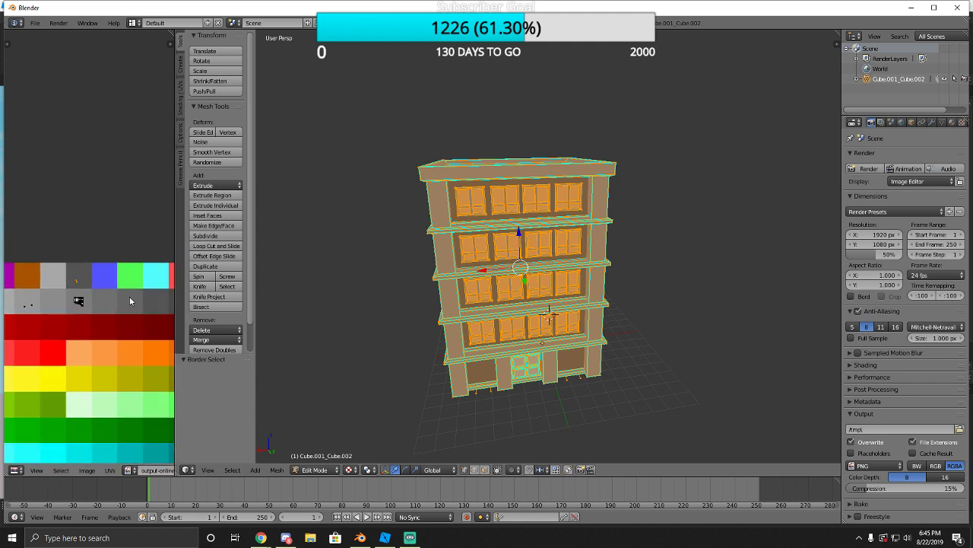
pyautogui.scroll(-3, 130, 299)
pyautogui.press('g')
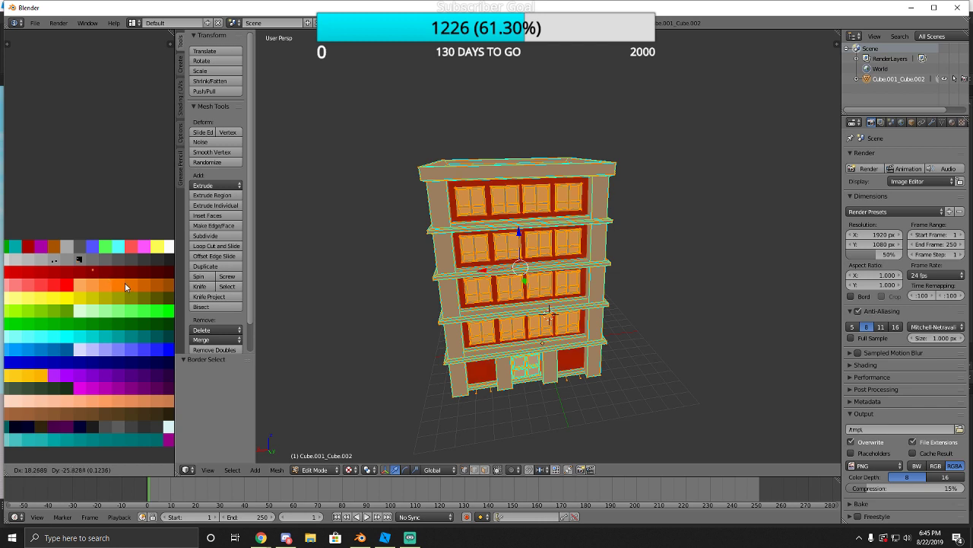
pyautogui.click(110, 288)
pyautogui.press('a')
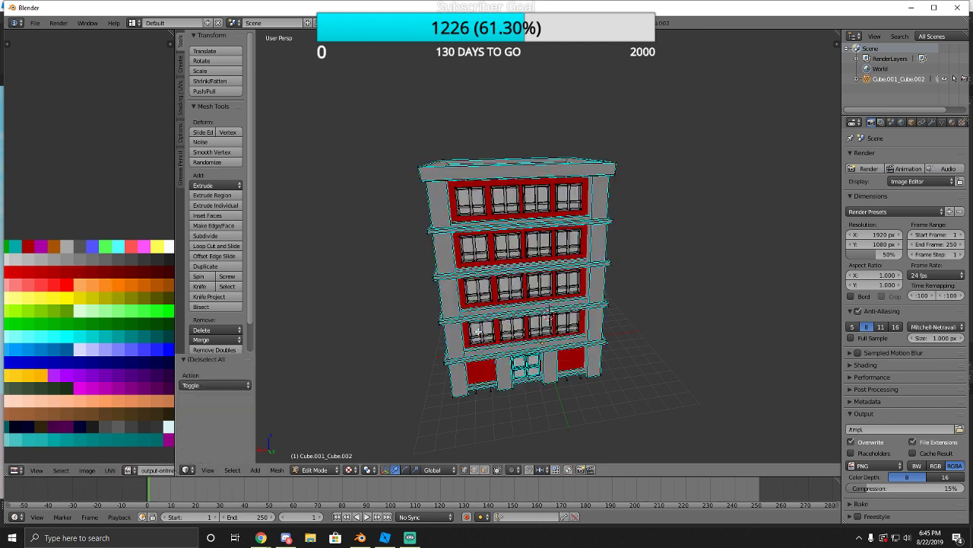
# Move the wall-panel UVs along the red row to a darker red swatch and reselect the entire mesh.
pyautogui.scroll(2, 54, 265)
pyautogui.press('a')
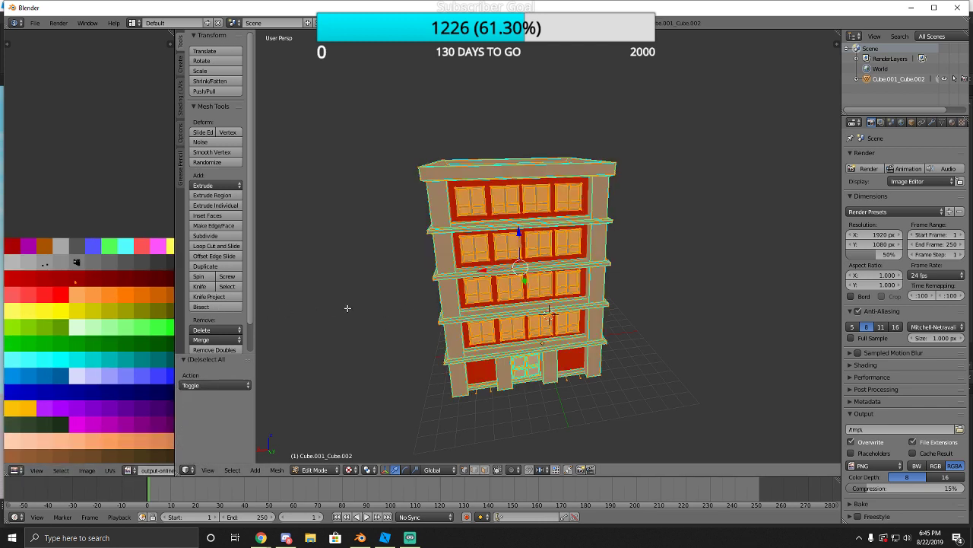
pyautogui.scroll(1, 58, 285)
pyautogui.click(59, 281)
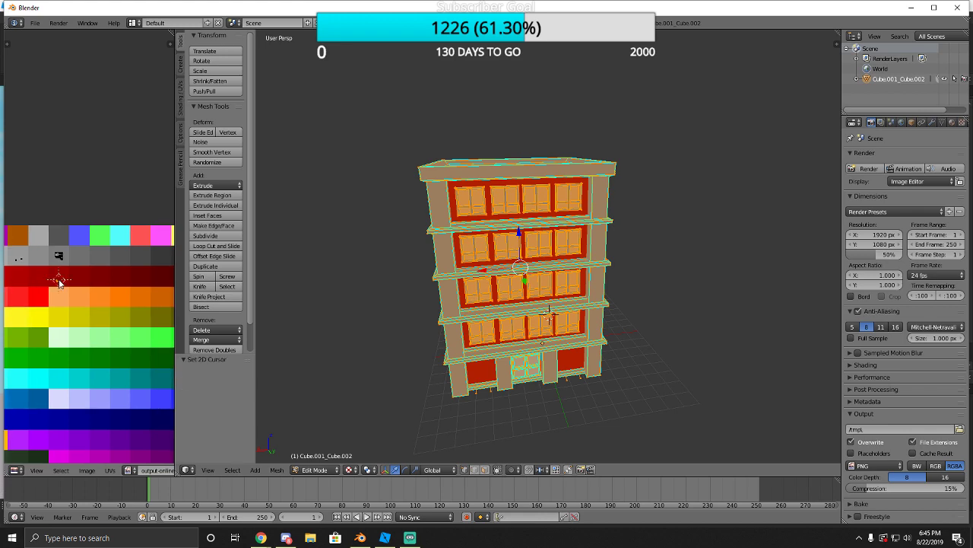
pyautogui.press('g')
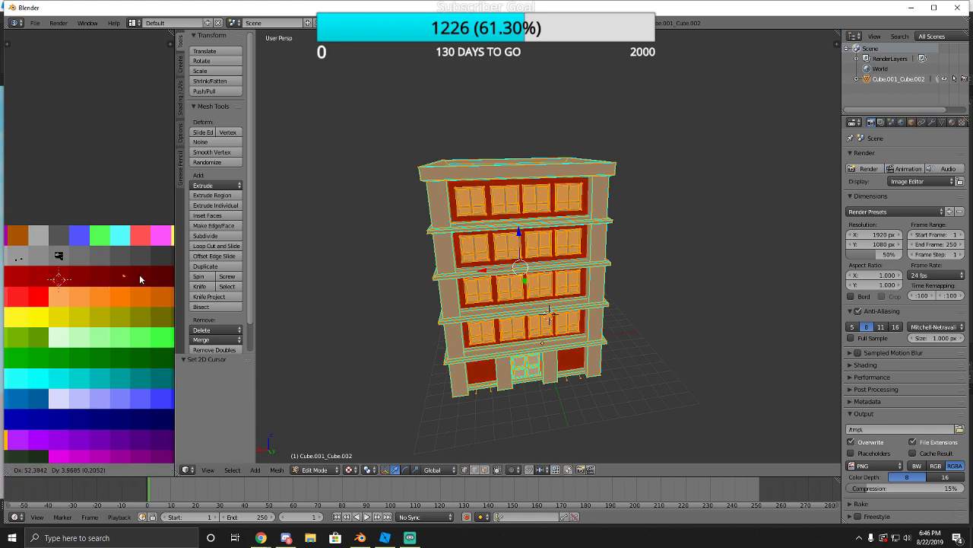
pyautogui.click(140, 280)
pyautogui.press('a')
pyautogui.press('a')
pyautogui.press('a')
pyautogui.press('a')
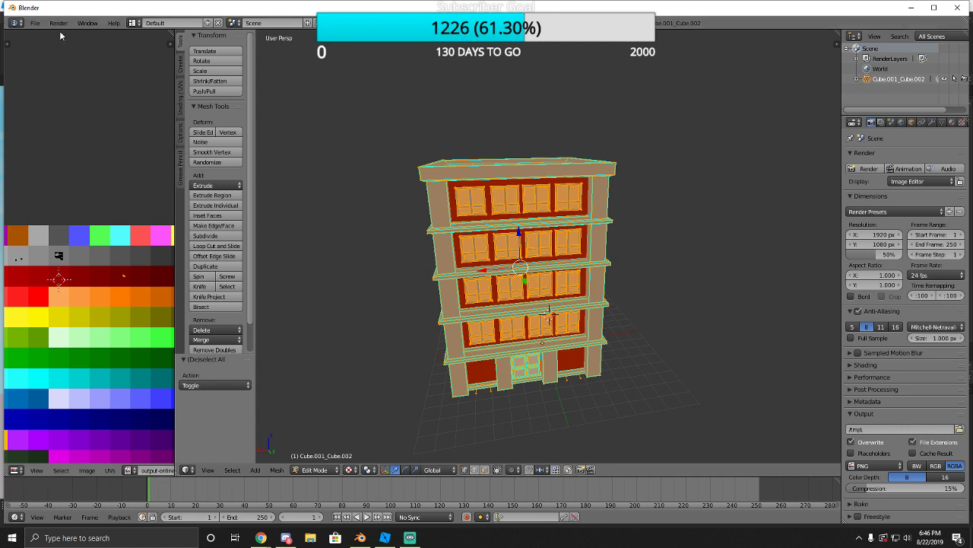
# Export the recoloured building as a Wavefront OBJ, overwriting building2.obj in the Downloads folder.
pyautogui.click(35, 23)
pyautogui.moveTo(90, 231)
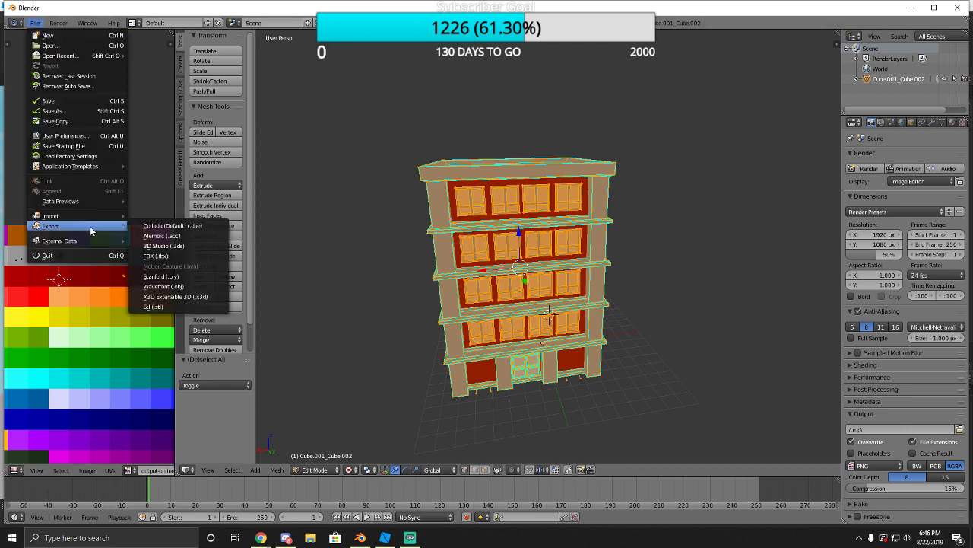
pyautogui.click(175, 286)
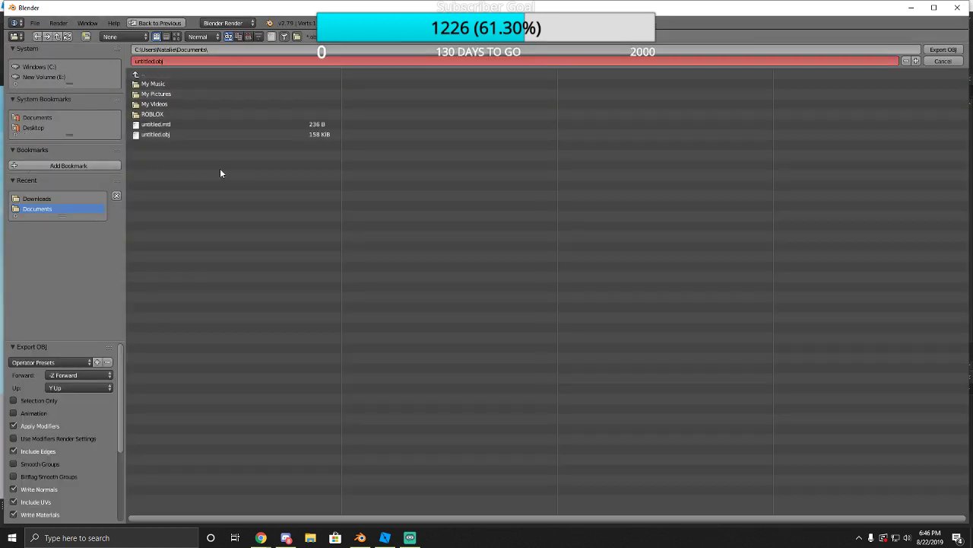
pyautogui.click(36, 198)
pyautogui.click(157, 104)
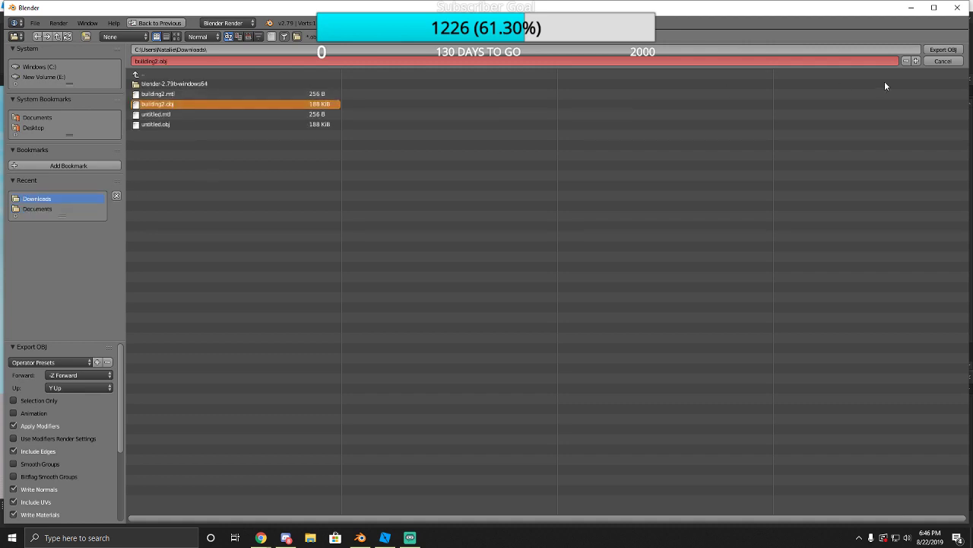
pyautogui.click(943, 50)
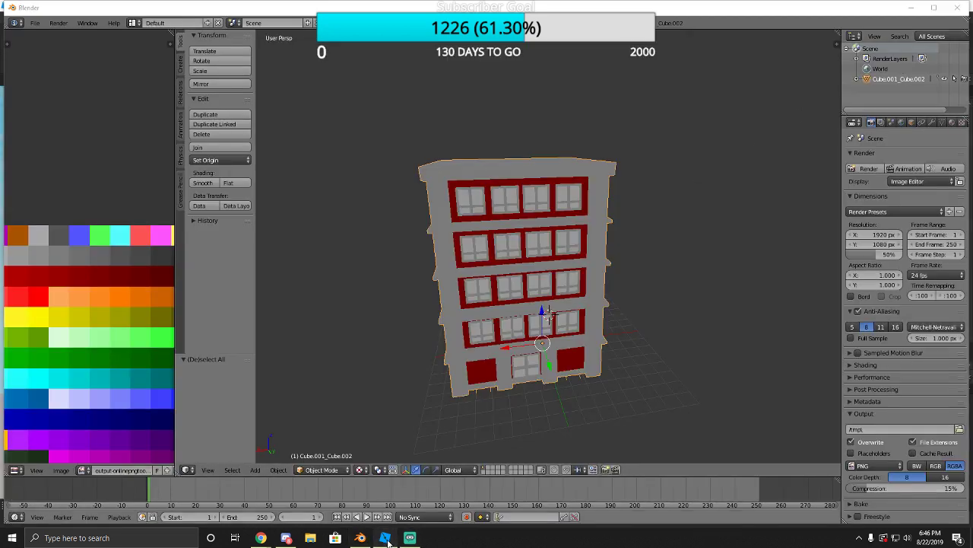
# Switch to Roblox Studio, duplicate the grey building's MeshPart and upload building2 as the duplicate's mesh.
pyautogui.click(385, 537)
pyautogui.click(388, 363)
pyautogui.hotkey('ctrl', 'd')
pyautogui.press('f')
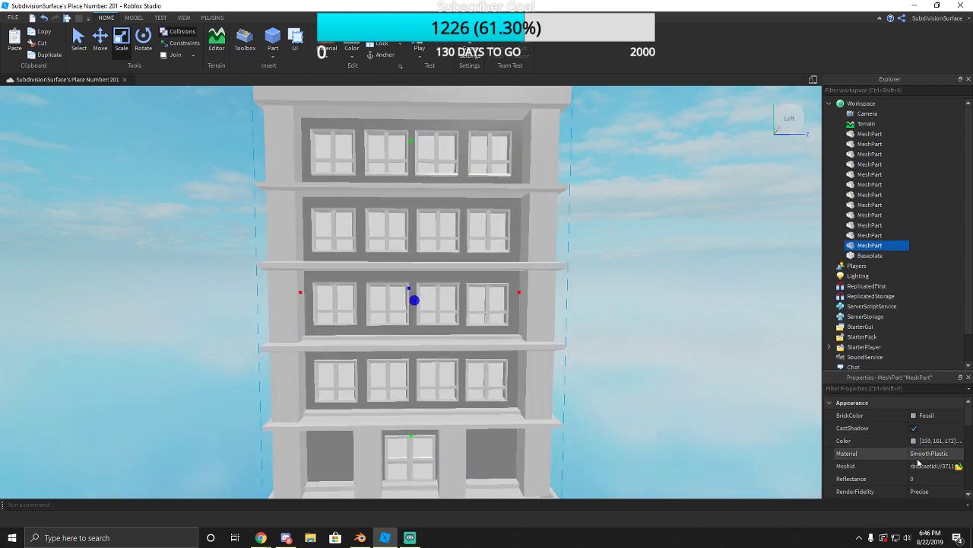
pyautogui.click(959, 466)
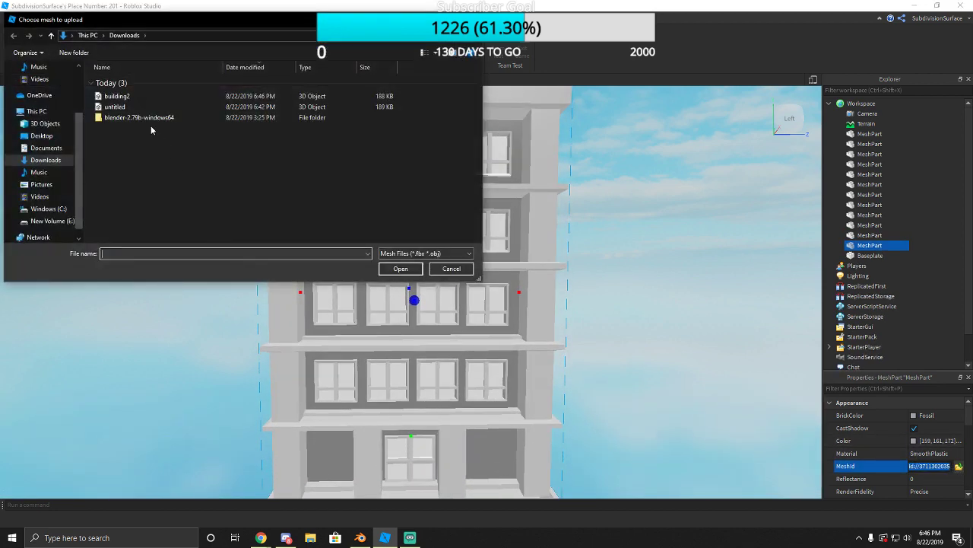
pyautogui.click(136, 98)
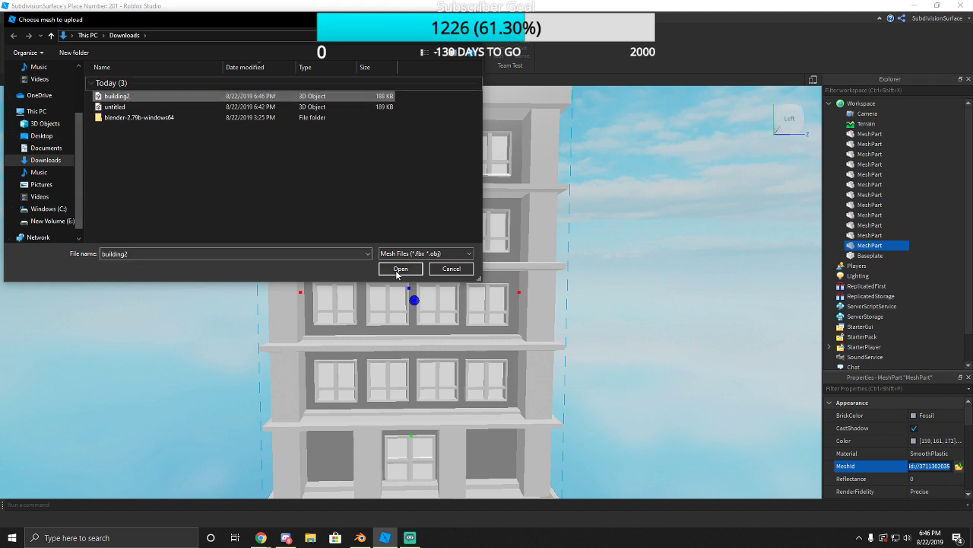
pyautogui.click(400, 269)
pyautogui.click(572, 277)
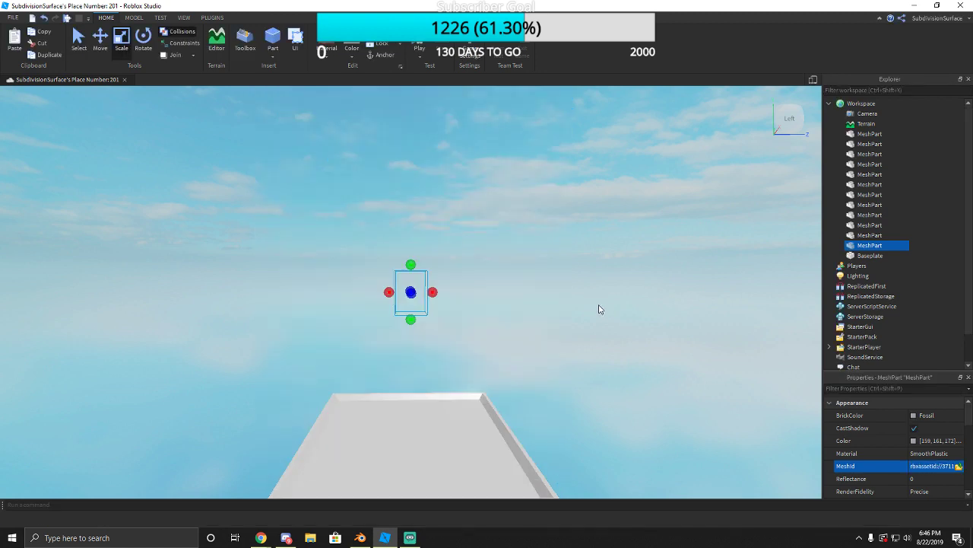
# Move the red-panelled building onto the open baseplate beside the dark buildings, view its front up close, and deselect it.
pyautogui.moveTo(438, 302); pyautogui.dragTo(415, 308, button='right')
pyautogui.moveTo(414, 309); pyautogui.dragTo(381, 427)
pyautogui.moveTo(370, 392); pyautogui.dragTo(320, 194)
pyautogui.press('s')
pyautogui.click(495, 340)
pyautogui.moveTo(495, 339); pyautogui.dragTo(413, 339, button='right')
pyautogui.moveTo(413, 339); pyautogui.dragTo(368, 383)
pyautogui.press('w')
pyautogui.moveTo(365, 379); pyautogui.dragTo(362, 389, button='right')
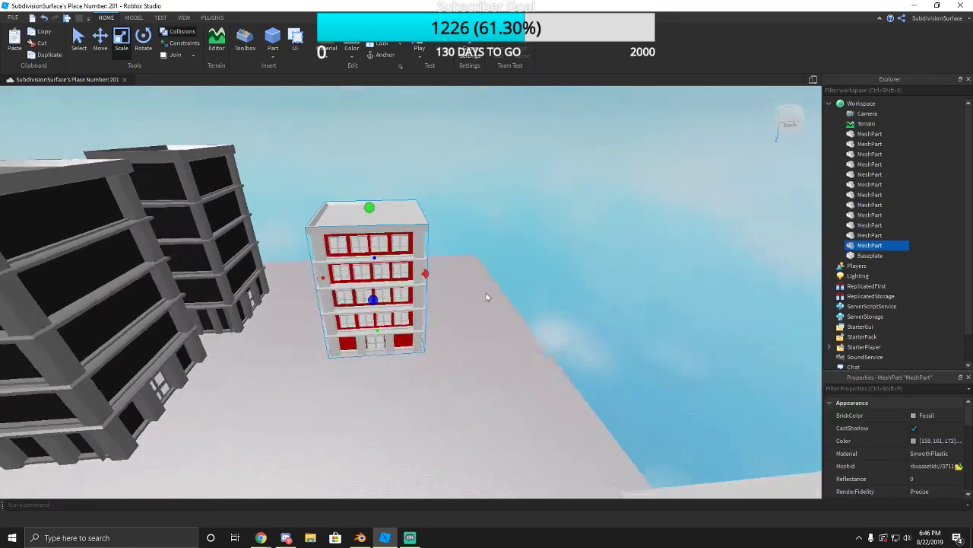
pyautogui.moveTo(362, 333); pyautogui.dragTo(385, 336)
pyautogui.press('w')
pyautogui.moveTo(373, 355); pyautogui.dragTo(385, 377, button='right')
pyautogui.press('s')
pyautogui.press('w')
pyautogui.press('s')
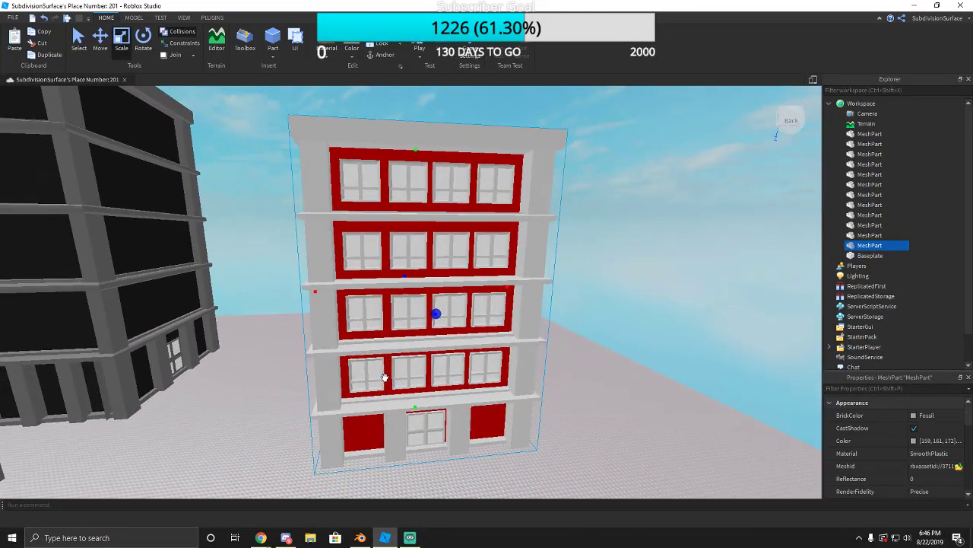
pyautogui.click(237, 438)
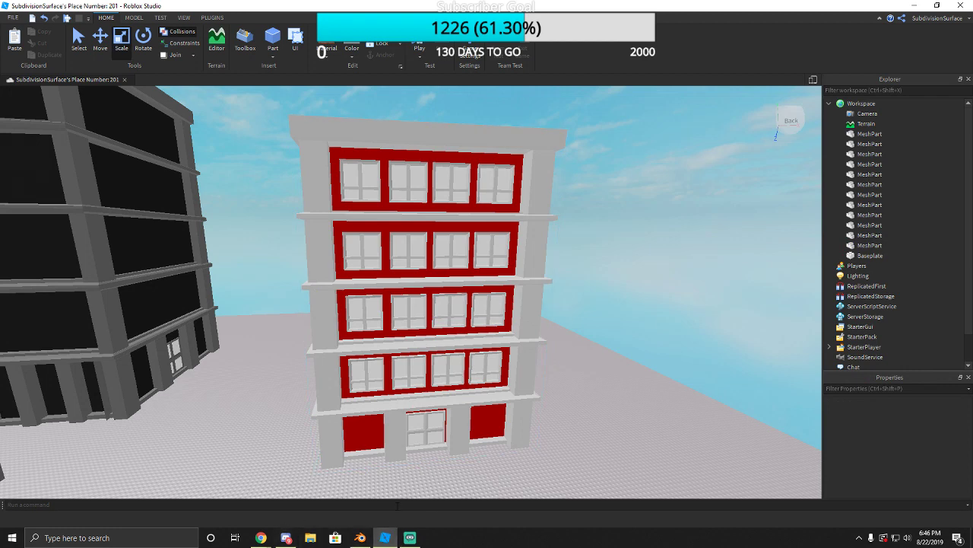
# Switch to Blender and put the building back in Edit Mode with its UVs shown on the palette.
pyautogui.click(360, 537)
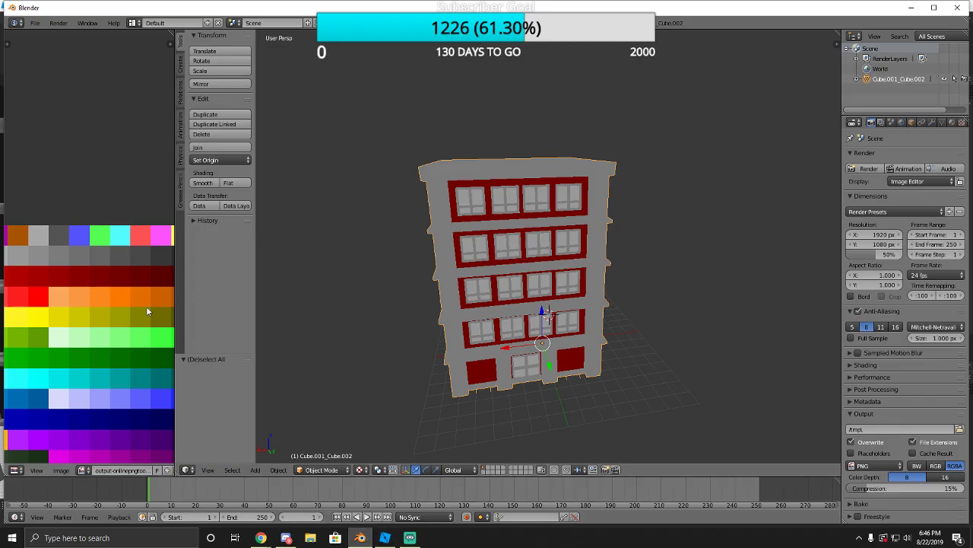
pyautogui.click(321, 469)
pyautogui.click(319, 444)
pyautogui.scroll(2, 57, 286)
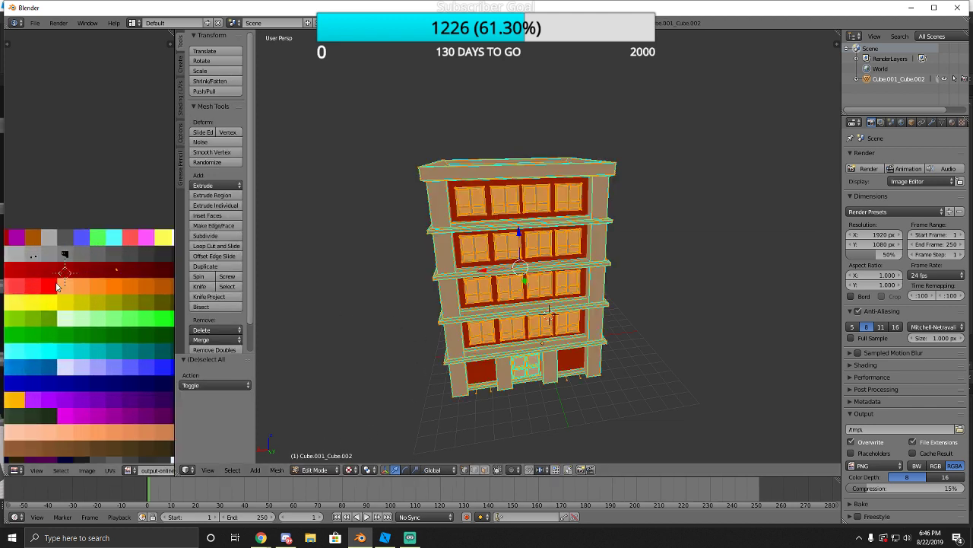
# Box-select the dense UV cluster on the grey palette row and move it to a darker grey swatch two columns over.
pyautogui.scroll(2, 61, 287)
pyautogui.moveTo(148, 285); pyautogui.dragTo(111, 272, button='middle')
pyautogui.press('b')
pyautogui.moveTo(107, 260); pyautogui.dragTo(135, 310)
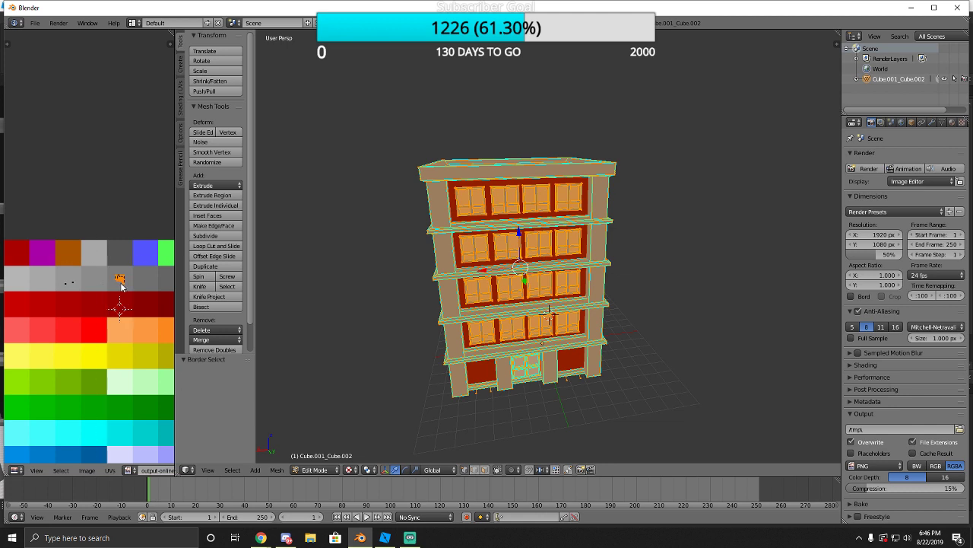
pyautogui.moveTo(122, 284); pyautogui.dragTo(93, 286, button='middle')
pyautogui.press('g')
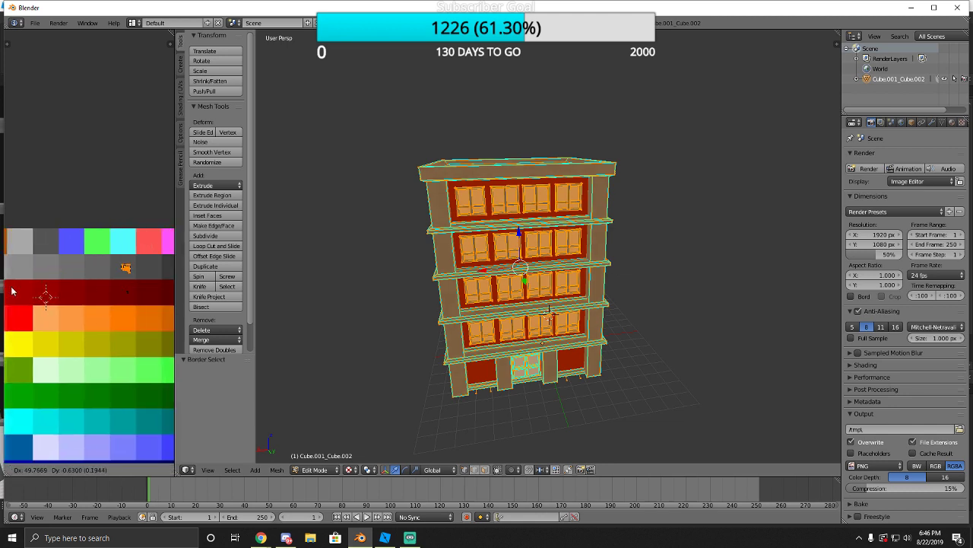
pyautogui.click(149, 290)
pyautogui.press('a')
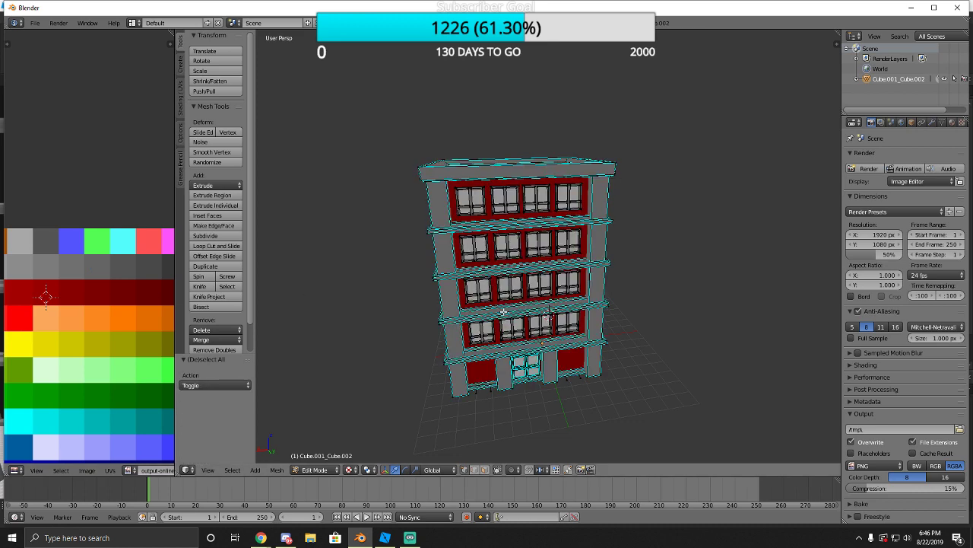
# Export the building with its darker grey frame as a Wavefront OBJ, overwriting building2.obj in Downloads.
pyautogui.press('a')
pyautogui.press('a')
pyautogui.scroll(-2, 315, 337)
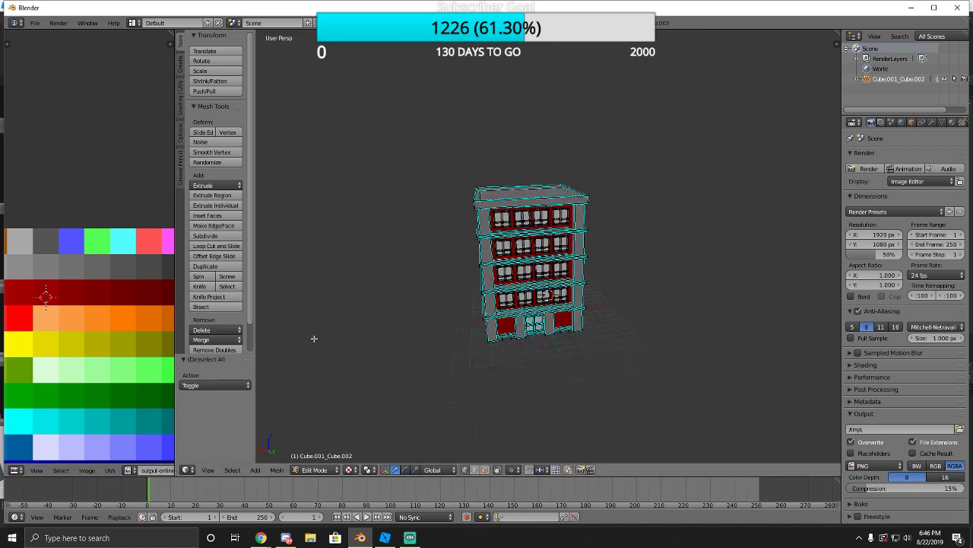
pyautogui.moveTo(315, 337); pyautogui.dragTo(448, 322, button='middle')
pyautogui.press('a')
pyautogui.click(35, 23)
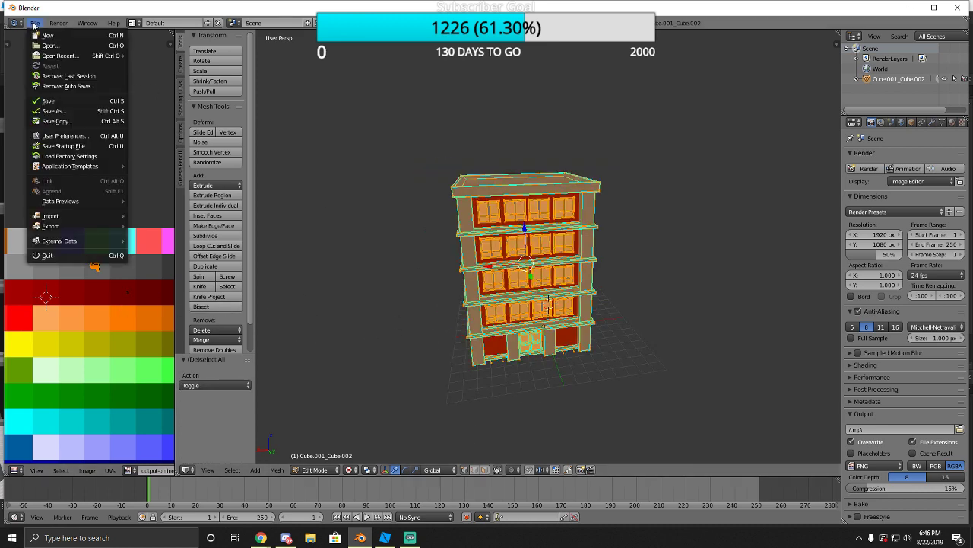
pyautogui.moveTo(61, 230)
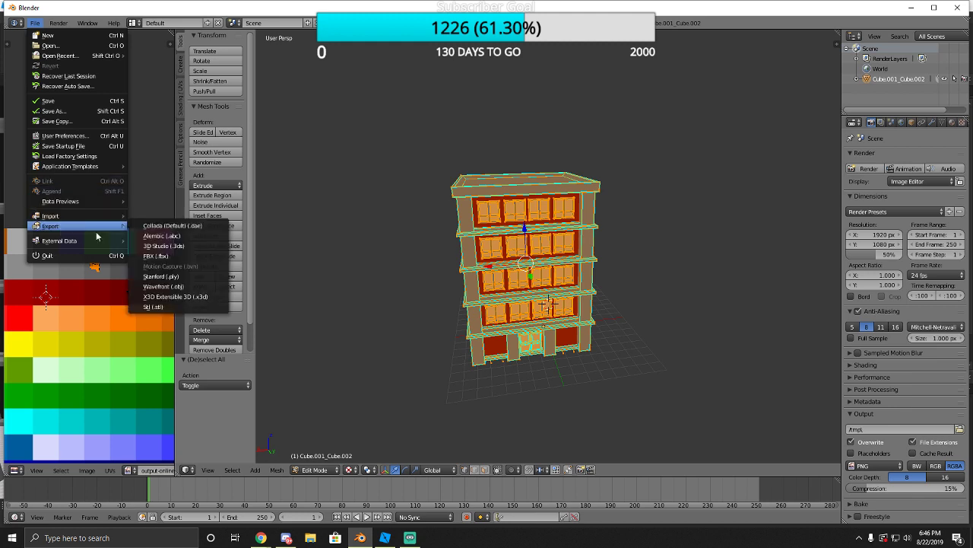
pyautogui.click(177, 287)
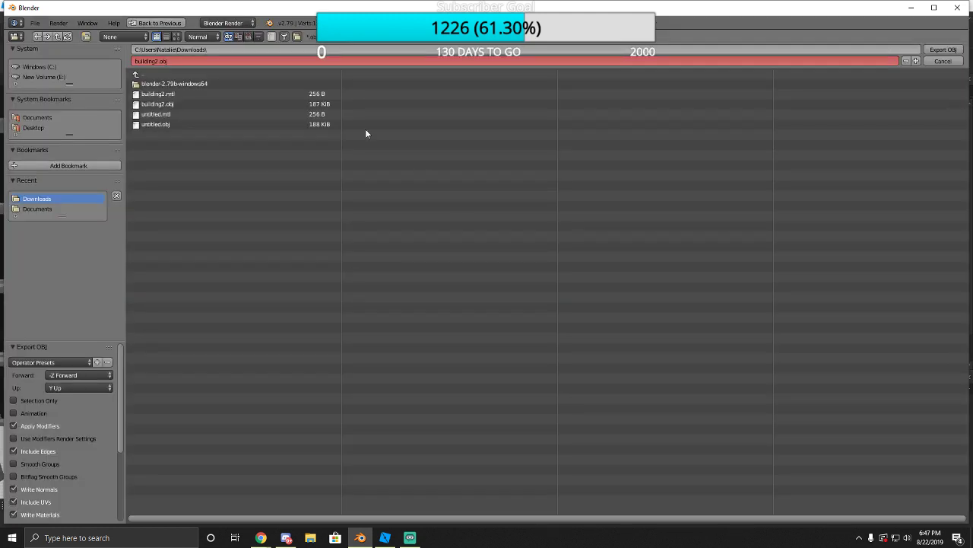
pyautogui.click(272, 102)
pyautogui.click(960, 51)
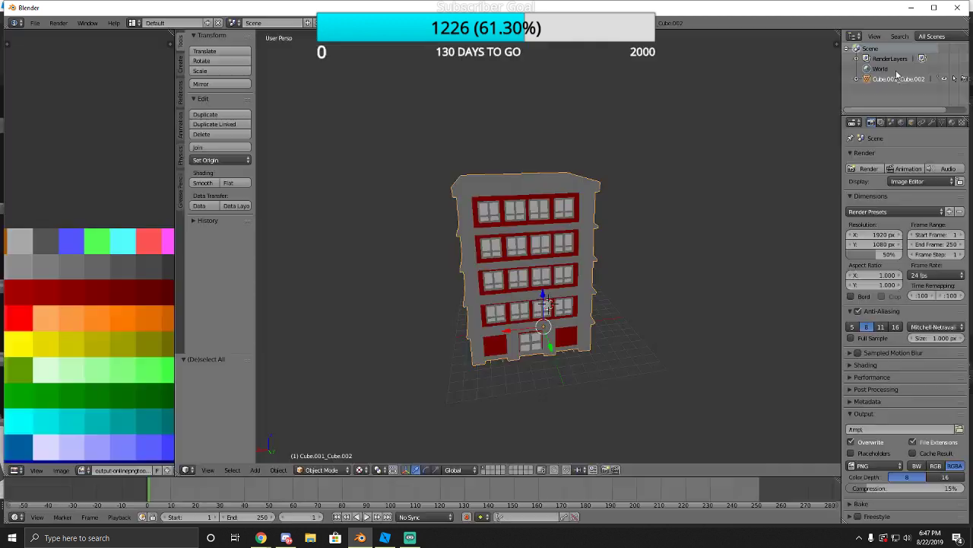
# Switch to Roblox Studio and duplicate the red-panelled building's MeshPart, placing the copy on the open baseplate.
pyautogui.click(384, 538)
pyautogui.click(425, 390)
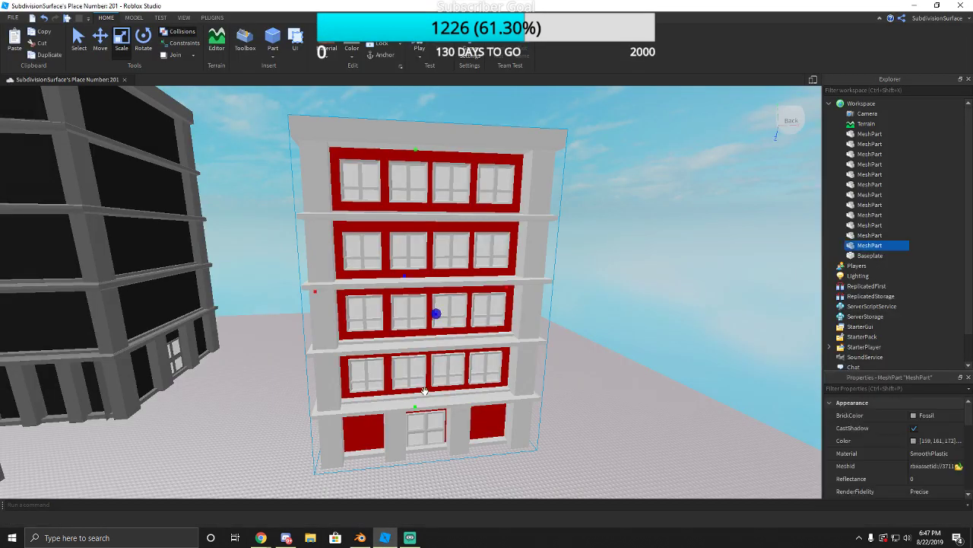
pyautogui.scroll(1, 402, 391)
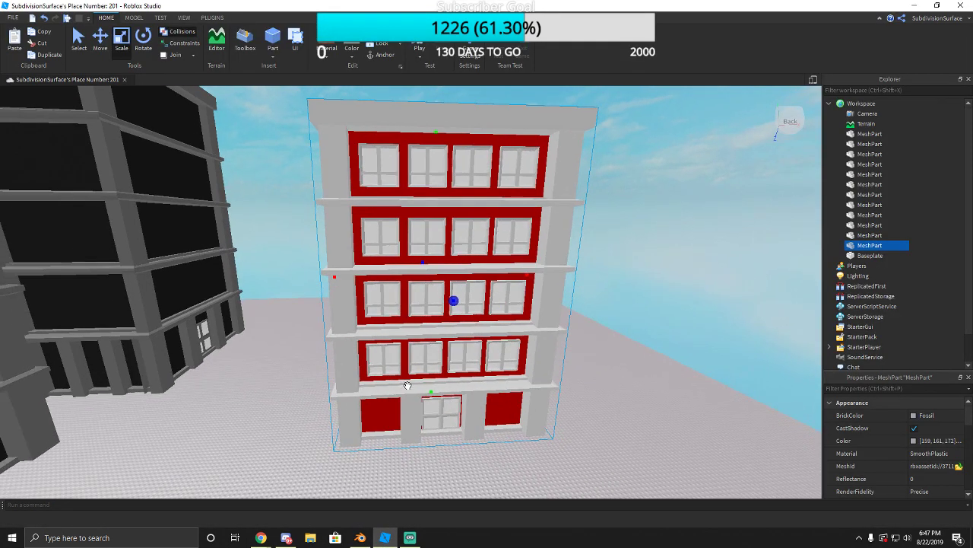
pyautogui.hotkey('ctrl', 'd')
pyautogui.press('e')
pyautogui.moveTo(409, 358); pyautogui.dragTo(330, 350)
pyautogui.press('w')
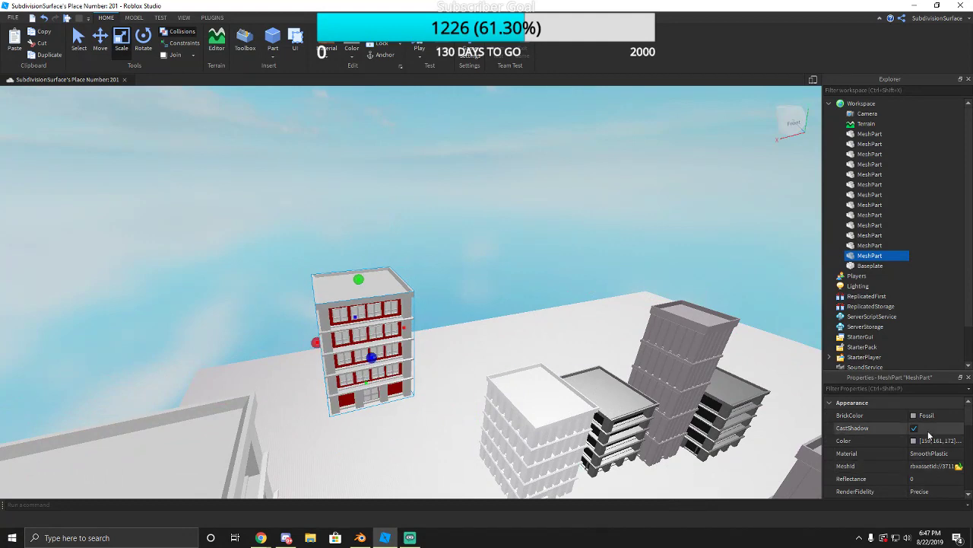
# Upload building2 from the Downloads folder as the mesh of the duplicated MeshPart.
pyautogui.click(958, 465)
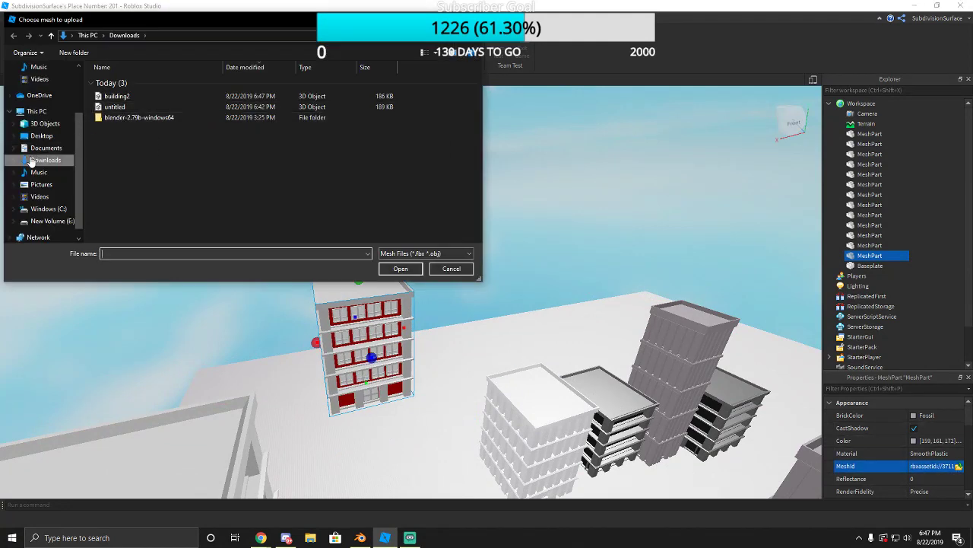
pyautogui.click(115, 96)
pyautogui.click(416, 272)
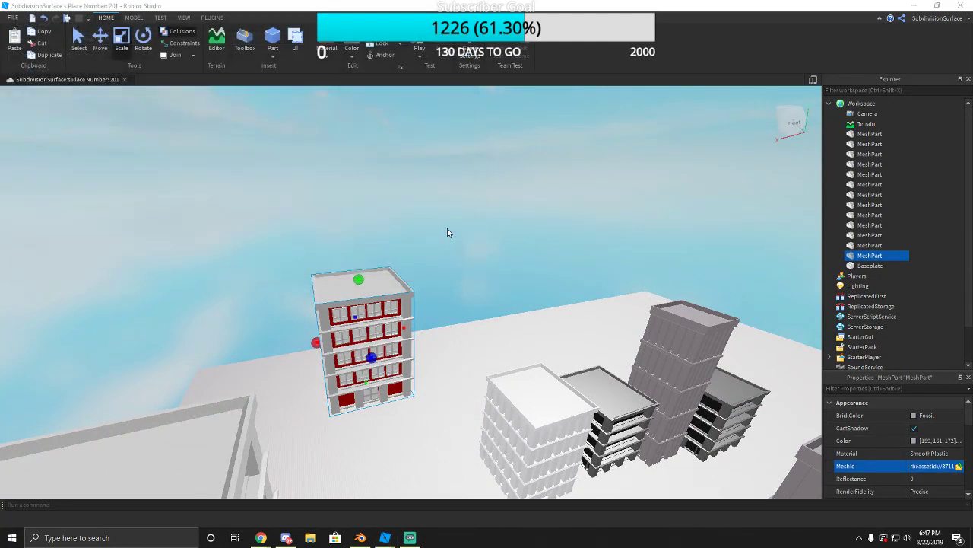
pyautogui.click(601, 275)
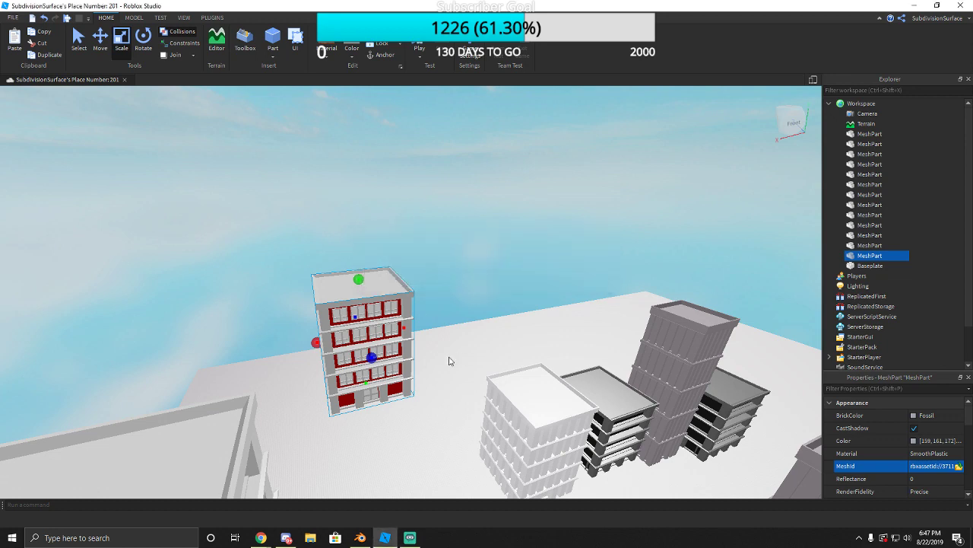
# Move the duplicated building to another spot on the empty baseplate and deselect it.
pyautogui.scroll(5, 389, 348)
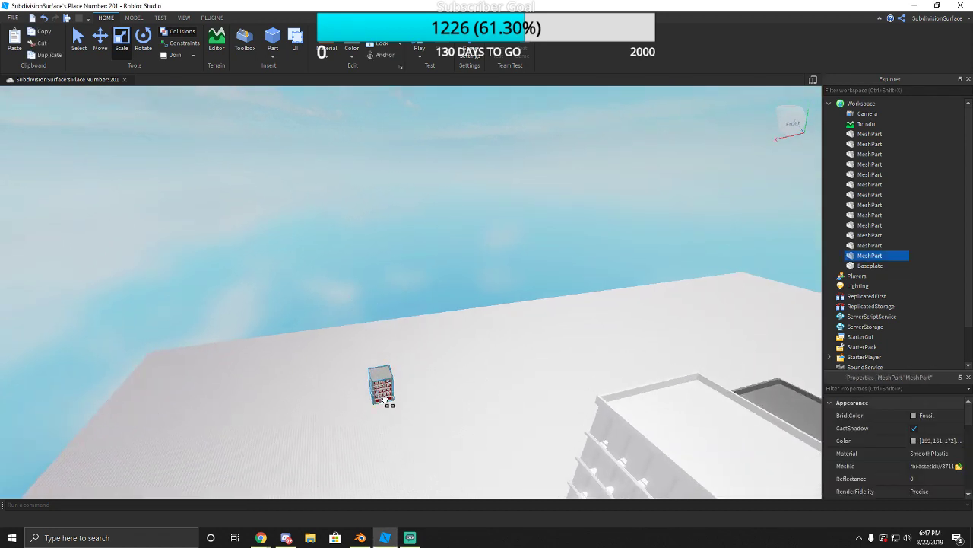
pyautogui.click(385, 401)
pyautogui.keyDown('shift'); pyautogui.moveTo(377, 371); pyautogui.dragTo(346, 233); pyautogui.keyUp('shift')
pyautogui.click(202, 339)
# Examine the red-panelled building with the darker grey frame from several distances and angles, ending at its front.
pyautogui.scroll(5, 280, 373)
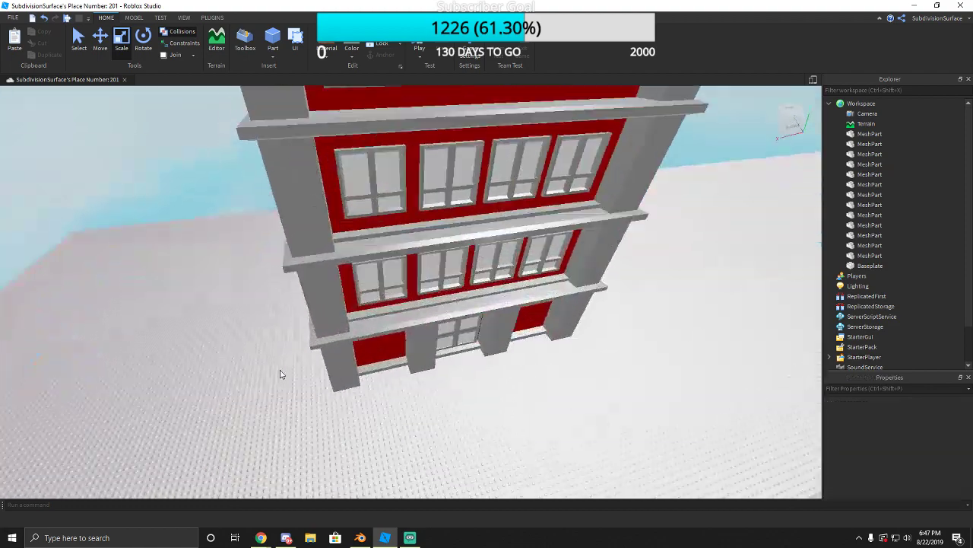
pyautogui.moveTo(280, 373); pyautogui.dragTo(306, 372, button='right')
pyautogui.scroll(-5, 278, 369)
pyautogui.scroll(3, 206, 335)
pyautogui.scroll(-5, 207, 333)
pyautogui.scroll(2, 282, 343)
pyautogui.scroll(-3, 328, 404)
pyautogui.moveTo(417, 380); pyautogui.dragTo(428, 380, button='right')
pyautogui.scroll(-3, 416, 380)
pyautogui.moveTo(500, 408); pyautogui.dragTo(500, 408, button='right')
pyautogui.scroll(2, 307, 343)
pyautogui.moveTo(308, 344); pyautogui.dragTo(308, 343, button='right')
pyautogui.scroll(4, 308, 343)
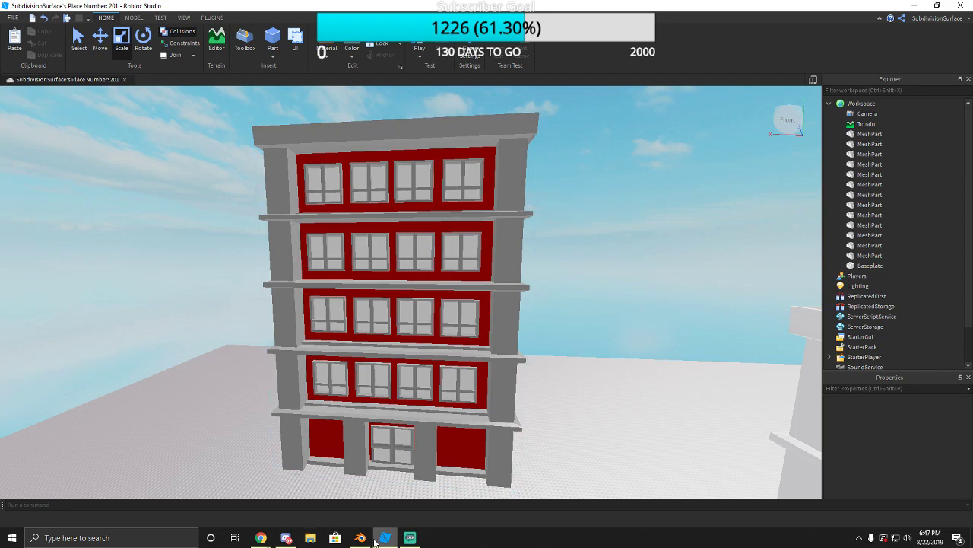
# Switch to Blender and put the building in Edit Mode with its whole mesh selected.
pyautogui.click(362, 539)
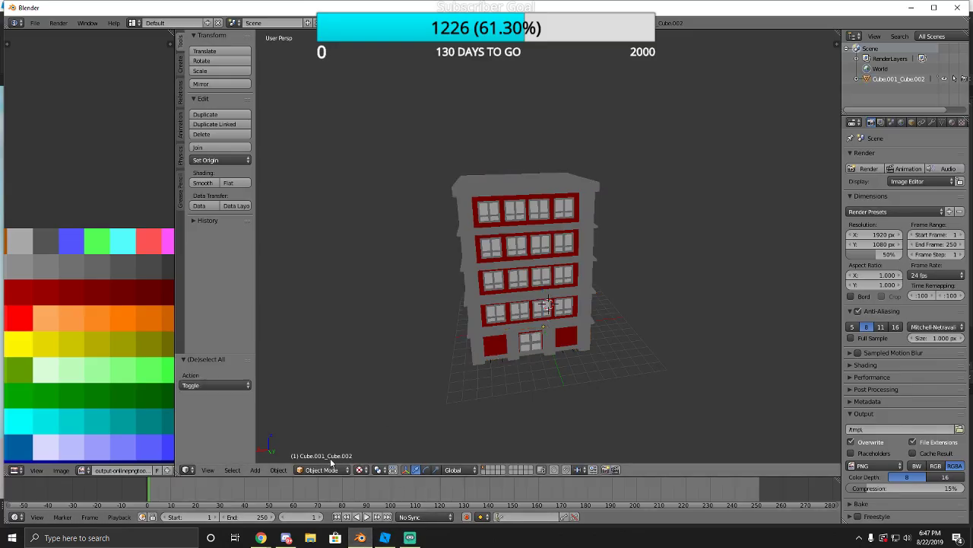
pyautogui.rightClick(464, 324)
pyautogui.click(322, 469)
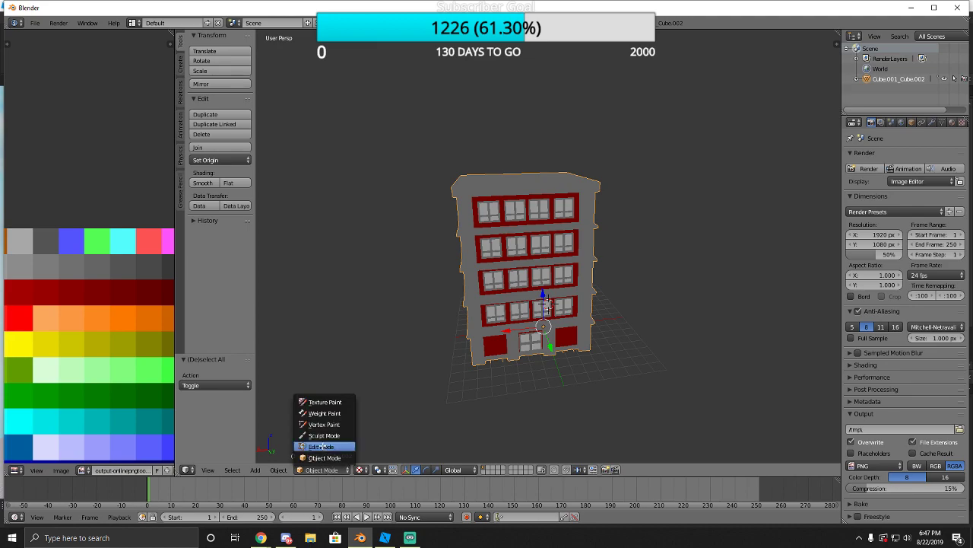
pyautogui.click(320, 446)
pyautogui.press('a')
# Select only the large underside face of the building in face select mode and enable proportional editing.
pyautogui.hotkey('shift', 'f')
pyautogui.press('w')
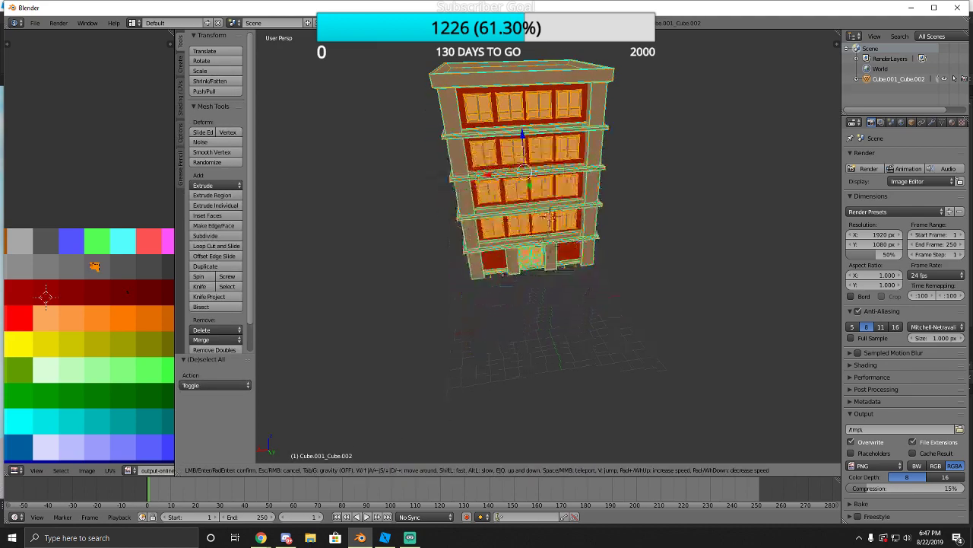
pyautogui.press('w')
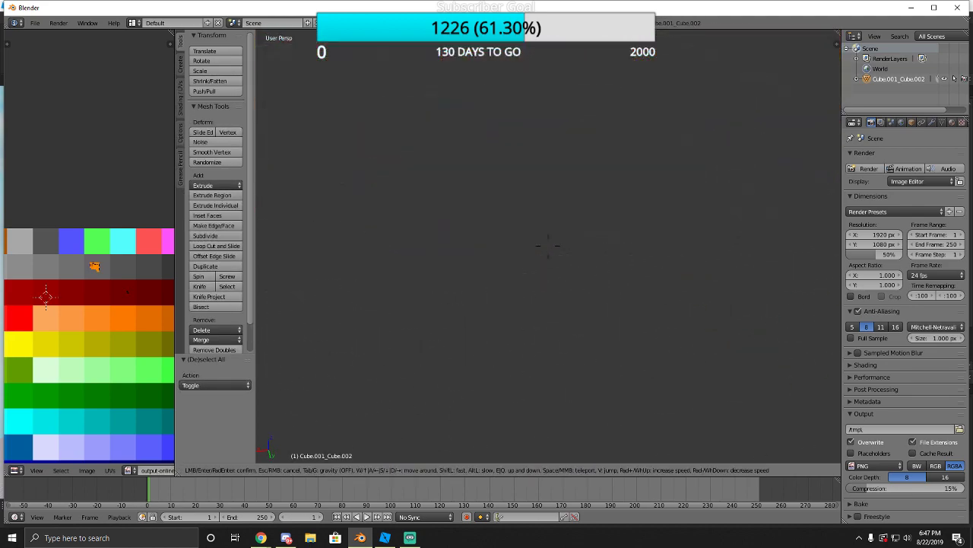
pyautogui.press('s')
pyautogui.press('Escape')
pyautogui.hotkey('shift', 'f')
pyautogui.press('q')
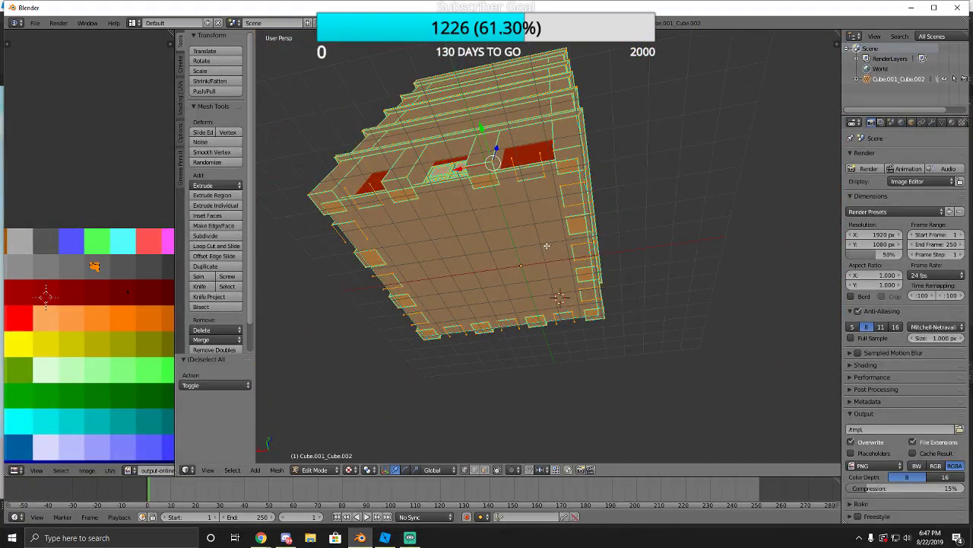
pyautogui.click(534, 266)
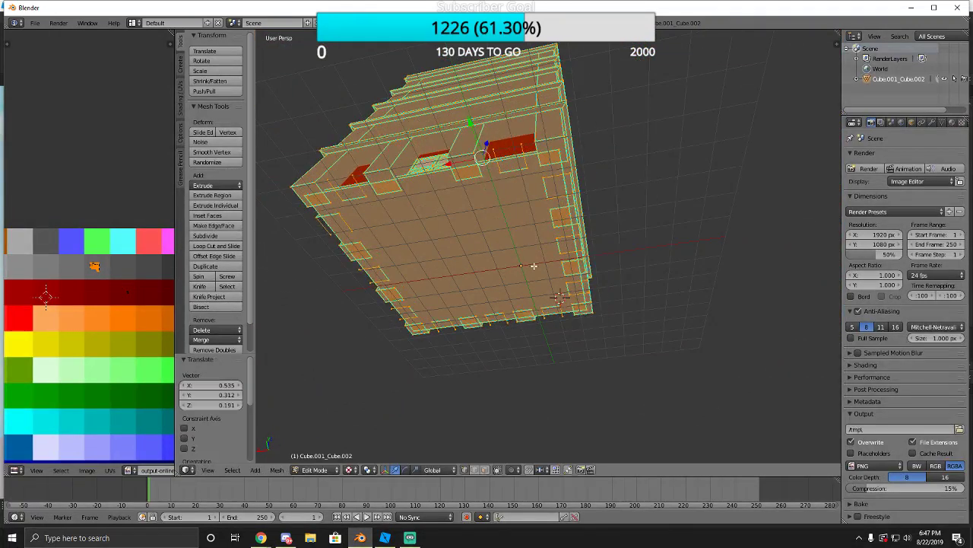
pyautogui.click(486, 470)
pyautogui.click(515, 470)
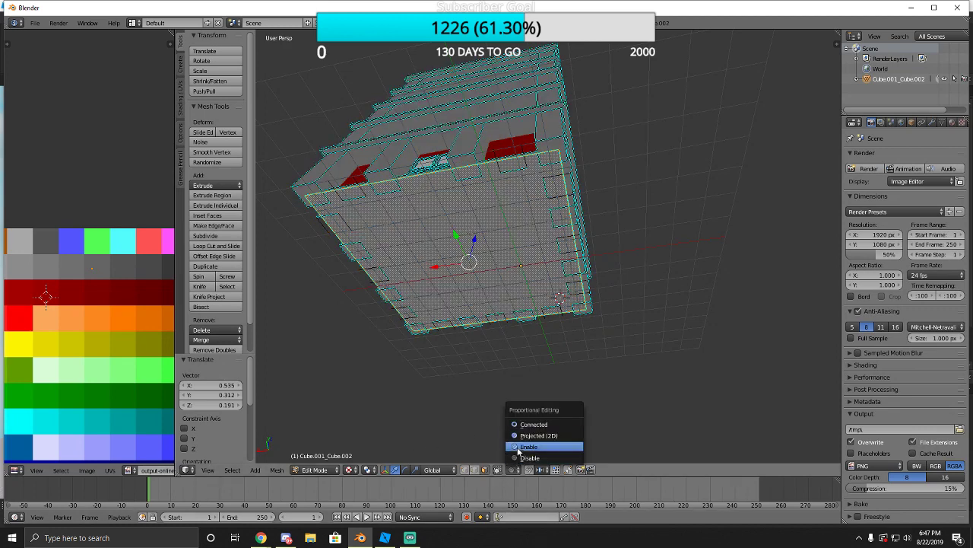
pyautogui.click(519, 447)
# Try scaling the underside face down with proportional editing, and undo the scaling.
pyautogui.hotkey('shift', 'f')
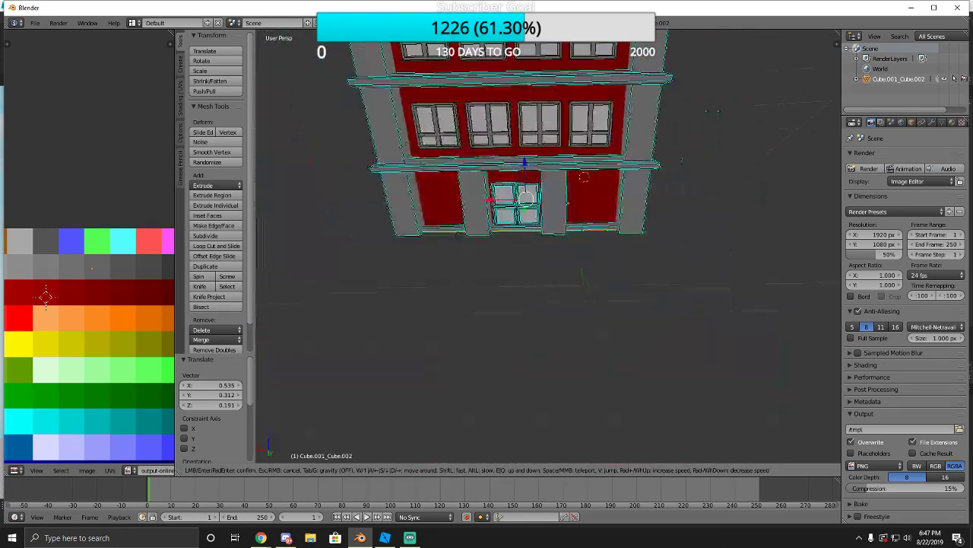
pyautogui.press('s')
pyautogui.click(544, 261)
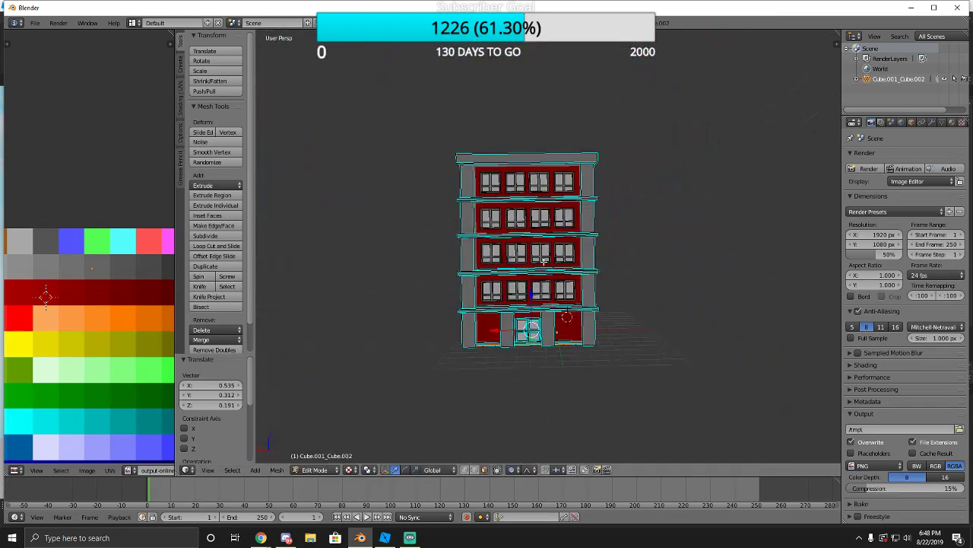
pyautogui.press('s')
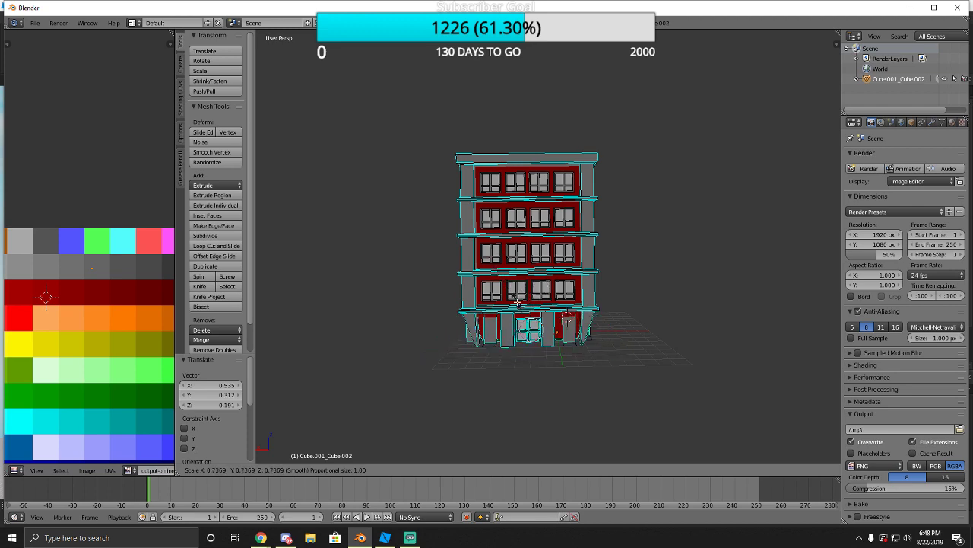
pyautogui.click(502, 332)
pyautogui.hotkey('ctrl', 'z')
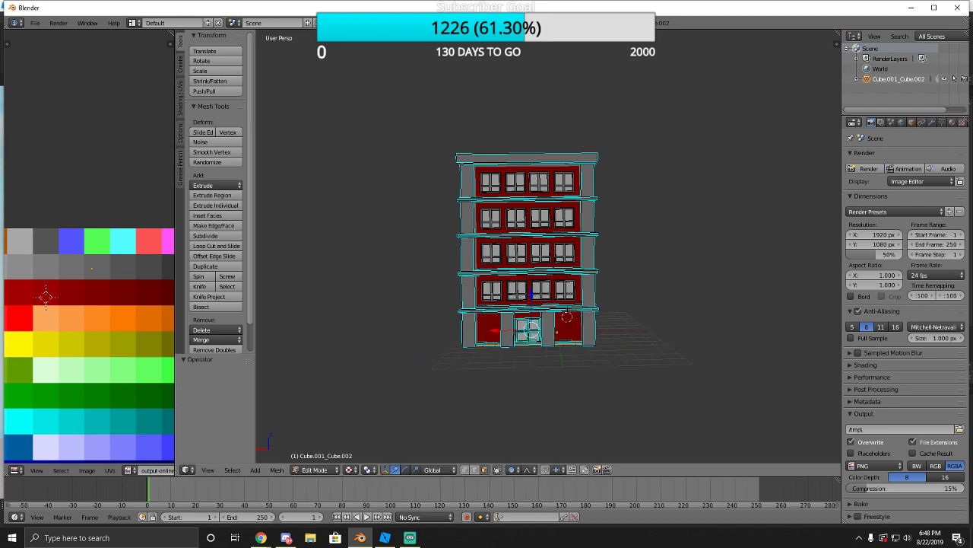
# Try adding the front pillars' bottom faces to the underside face selection, and clear the selection.
pyautogui.hotkey('shift', 'f')
pyautogui.press('w')
pyautogui.press('s')
pyautogui.click(549, 245)
pyautogui.keyDown('shift'); pyautogui.rightClick(533, 168); pyautogui.keyUp('shift')
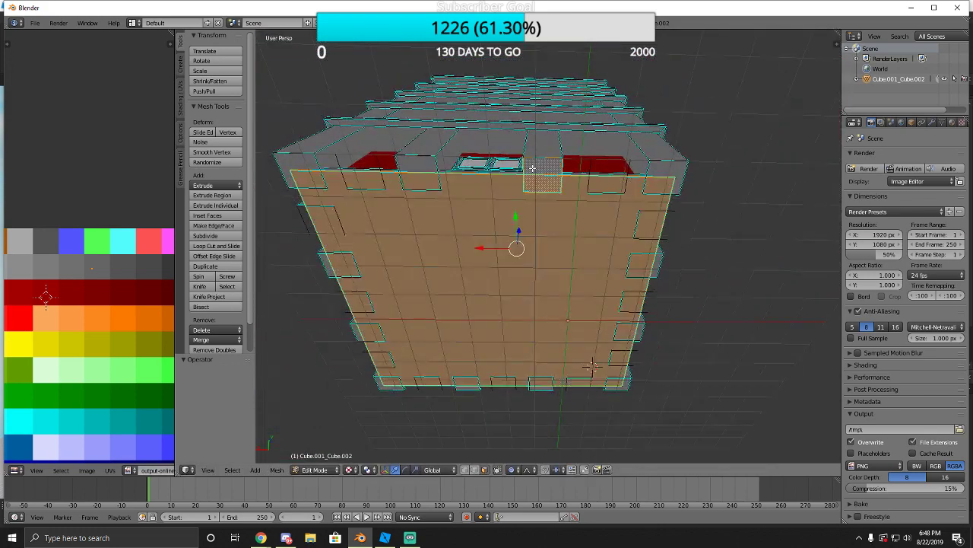
pyautogui.keyDown('shift'); pyautogui.rightClick(410, 168); pyautogui.keyUp('shift')
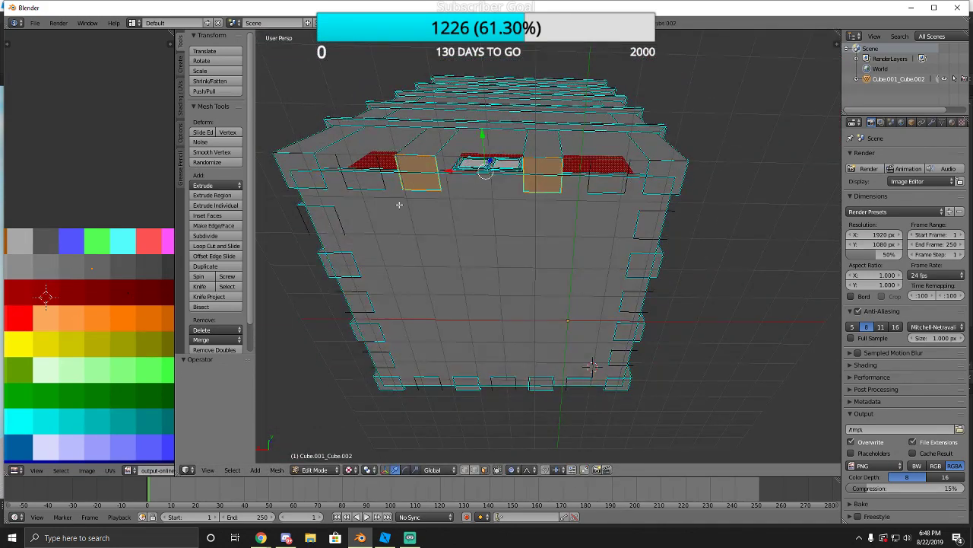
pyautogui.press('a')
pyautogui.rightClick(366, 234)
pyautogui.keyDown('shift'); pyautogui.rightClick(300, 164); pyautogui.keyUp('shift')
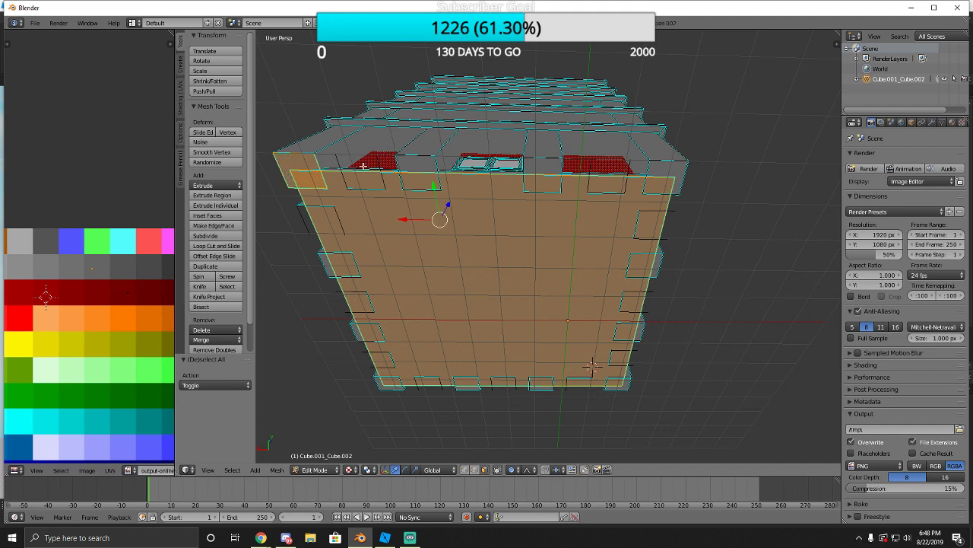
pyautogui.keyDown('shift'); pyautogui.rightClick(363, 166); pyautogui.keyUp('shift')
pyautogui.press('a')
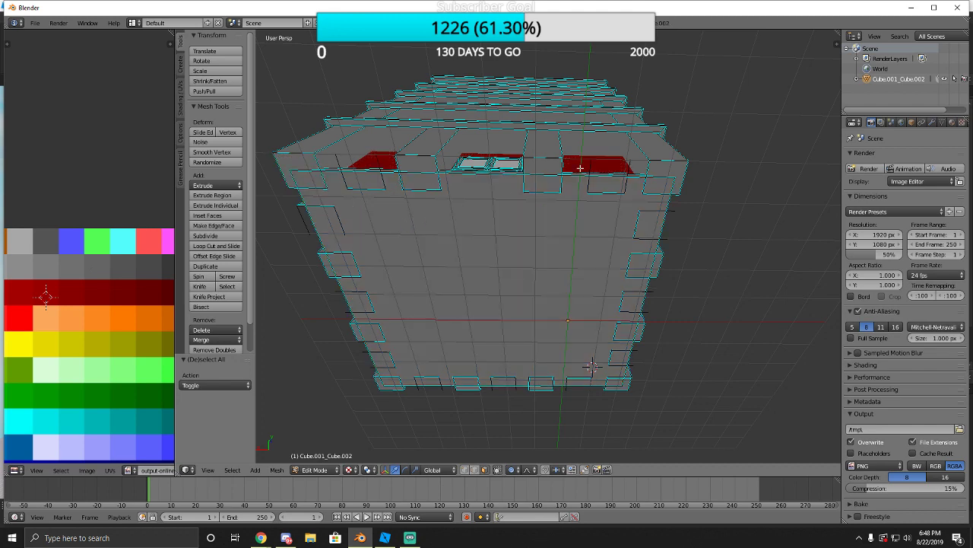
# Select the building's entire mesh and apply Limited Dissolve to it.
pyautogui.press('l')
pyautogui.moveTo(594, 173); pyautogui.dragTo(511, 263, button='middle')
pyautogui.scroll(-3, 511, 263)
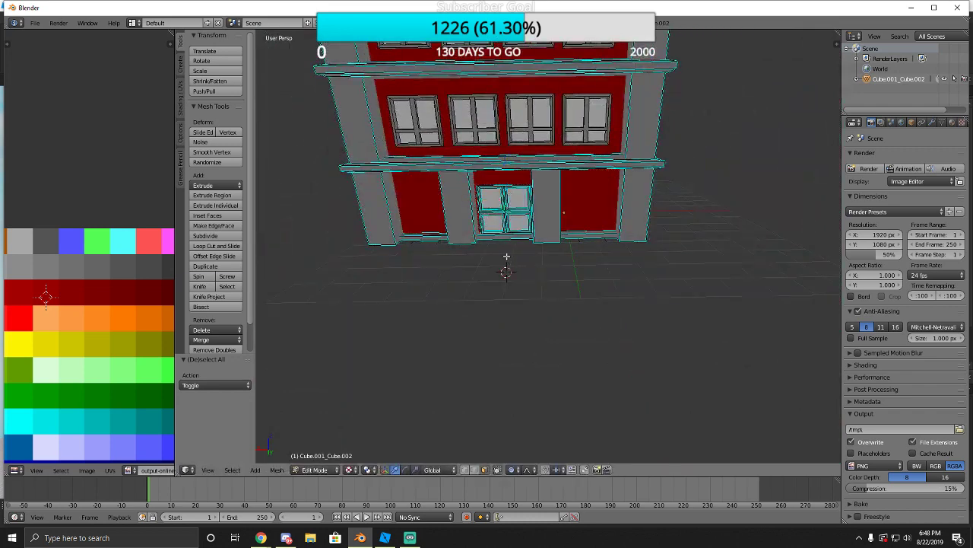
pyautogui.press('a')
pyautogui.press('x')
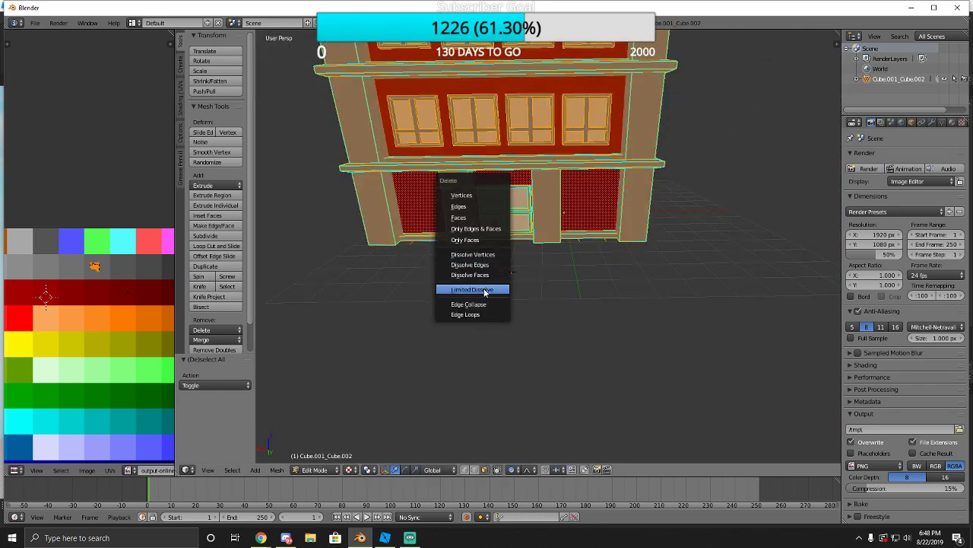
pyautogui.click(491, 285)
# Select the building's large underside face together with the bottom faces of the pillars around all four sides.
pyautogui.hotkey('shift', 'f')
pyautogui.press('w')
pyautogui.press('q')
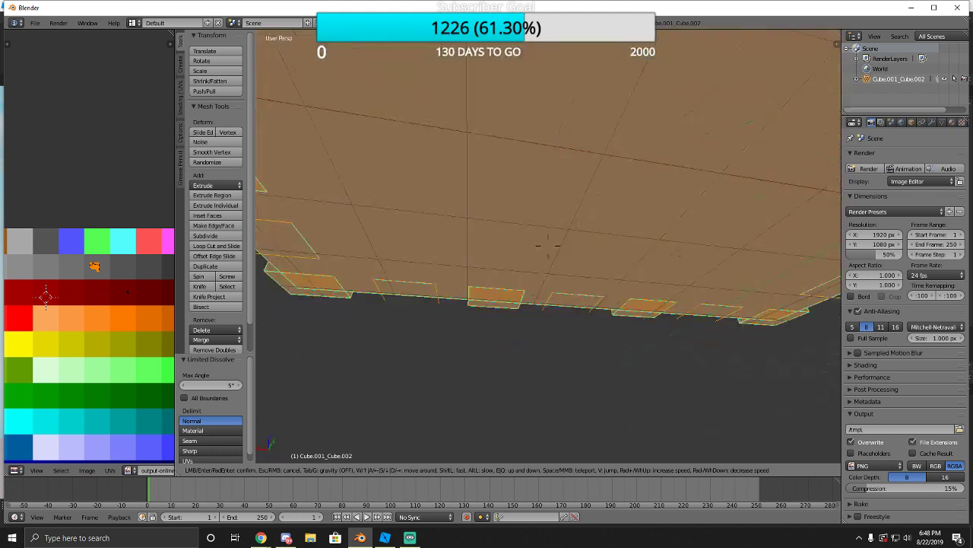
pyautogui.click(547, 246)
pyautogui.rightClick(518, 182)
pyautogui.rightClick(448, 75)
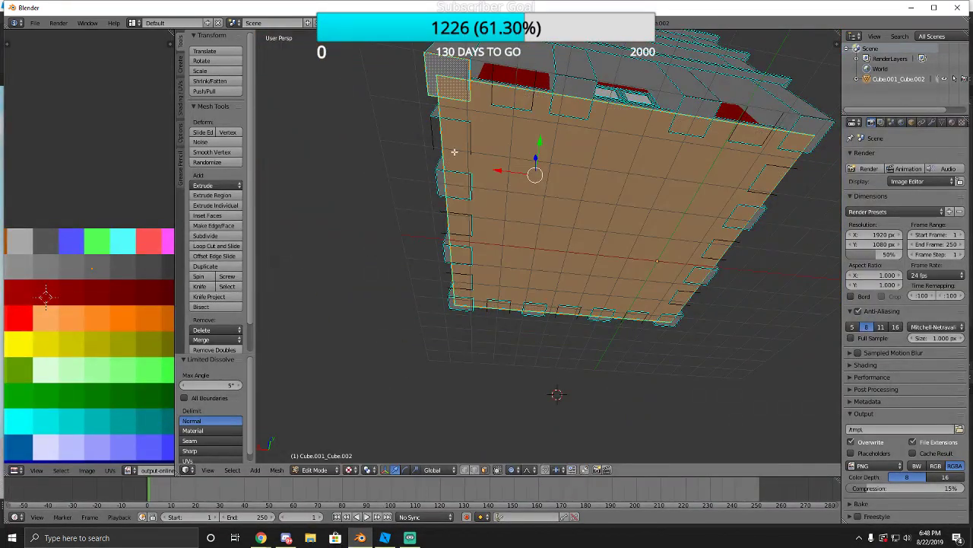
pyautogui.keyDown('shift'); pyautogui.rightClick(478, 193); pyautogui.keyUp('shift')
pyautogui.keyDown('shift'); pyautogui.rightClick(442, 180); pyautogui.keyUp('shift')
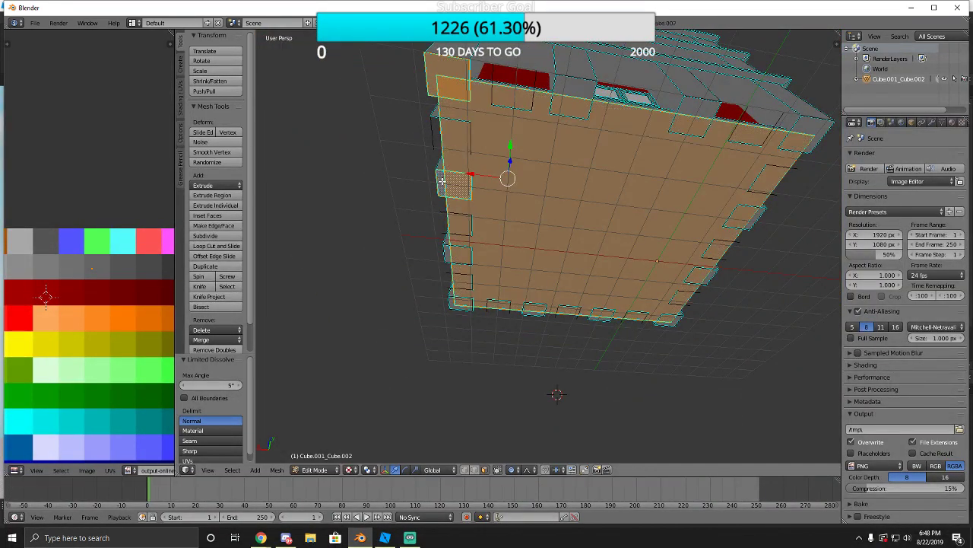
pyautogui.keyDown('shift'); pyautogui.rightClick(451, 258); pyautogui.keyUp('shift')
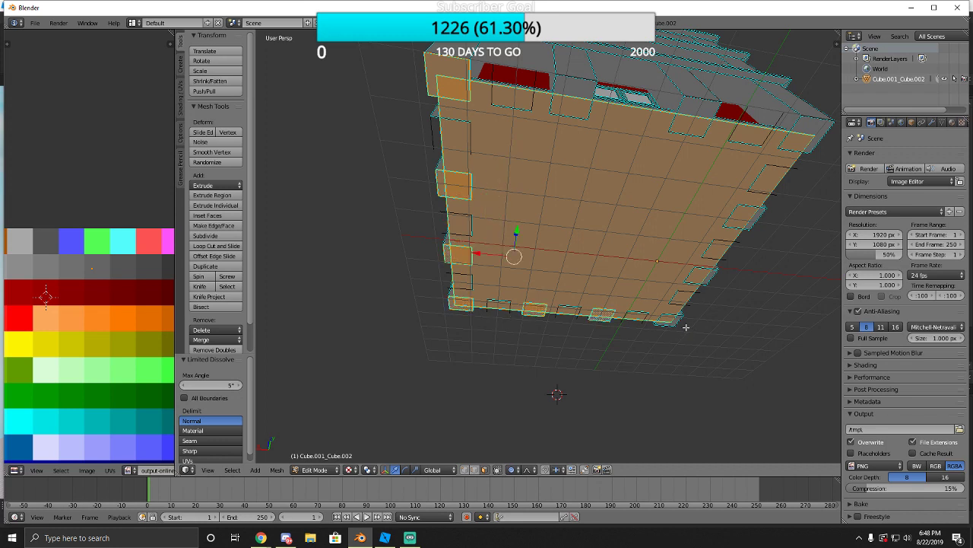
pyautogui.keyDown('shift'); pyautogui.rightClick(752, 219); pyautogui.keyUp('shift')
pyautogui.keyDown('shift'); pyautogui.rightClick(811, 129); pyautogui.keyUp('shift')
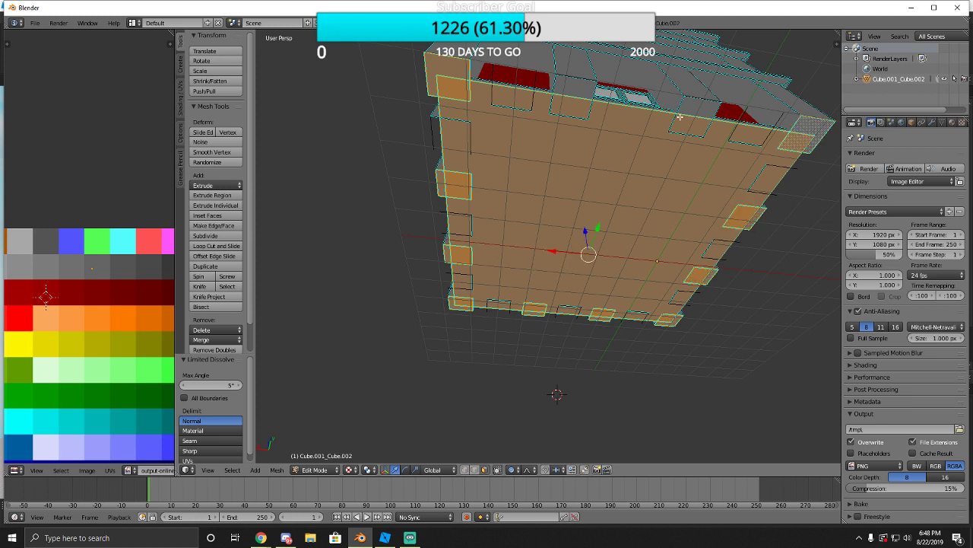
pyautogui.keyDown('shift'); pyautogui.rightClick(694, 116); pyautogui.keyUp('shift')
pyautogui.keyDown('shift'); pyautogui.rightClick(568, 86); pyautogui.keyUp('shift')
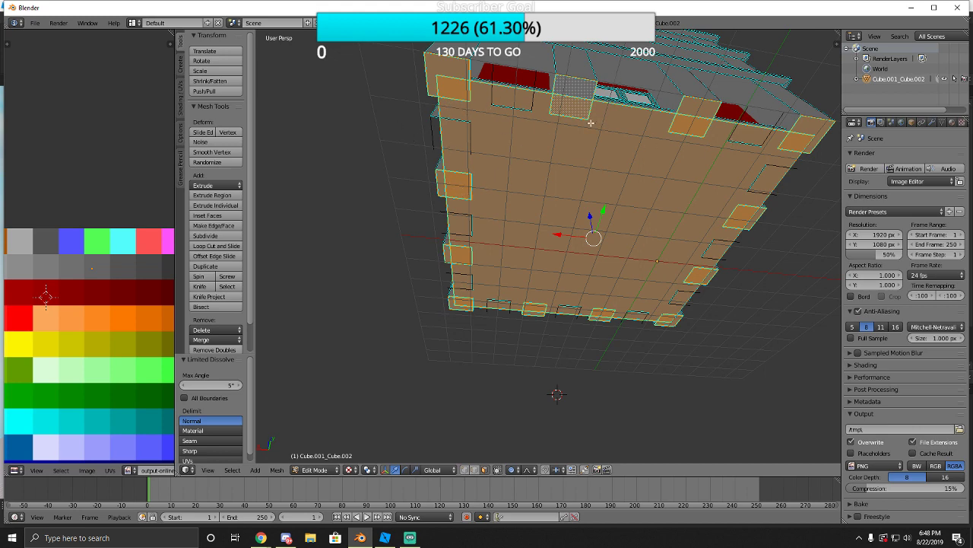
# Try applying Limited Dissolve to the selected bottom faces, and undo it.
pyautogui.hotkey('shift', 'f')
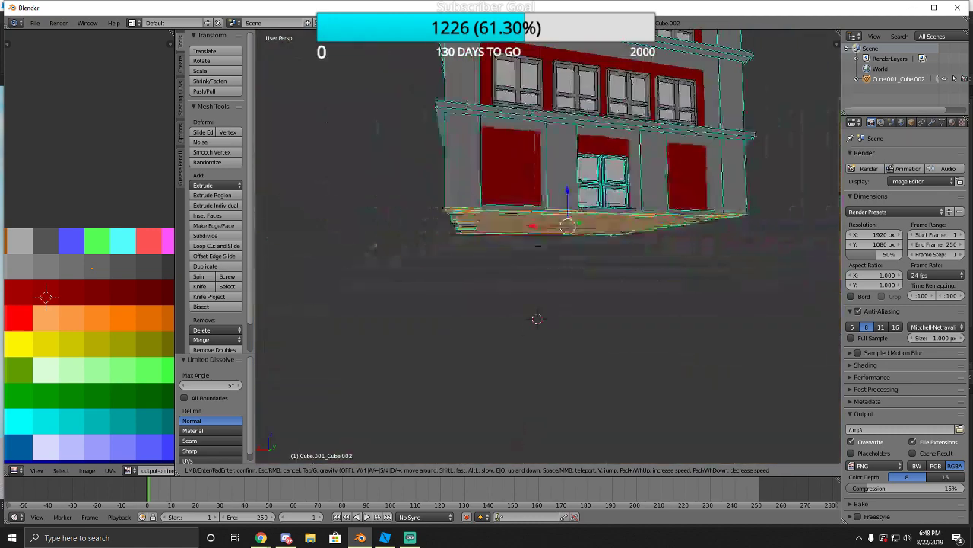
pyautogui.press('Escape')
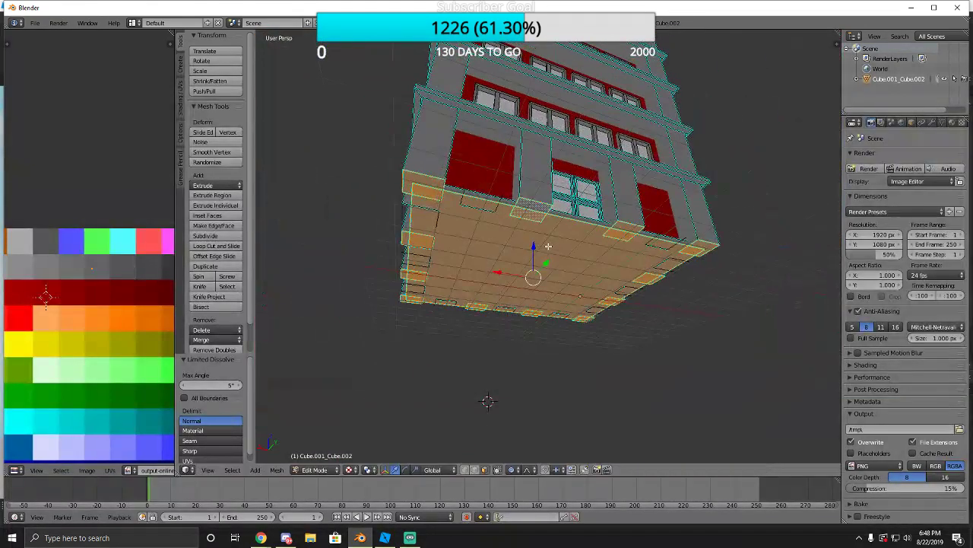
pyautogui.press('w')
pyautogui.press('Escape')
pyautogui.press('x')
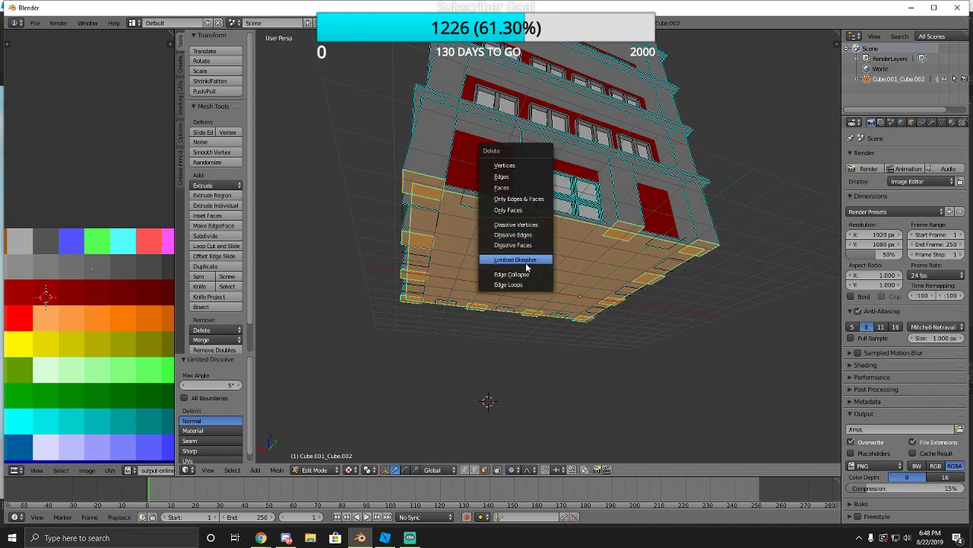
pyautogui.click(524, 274)
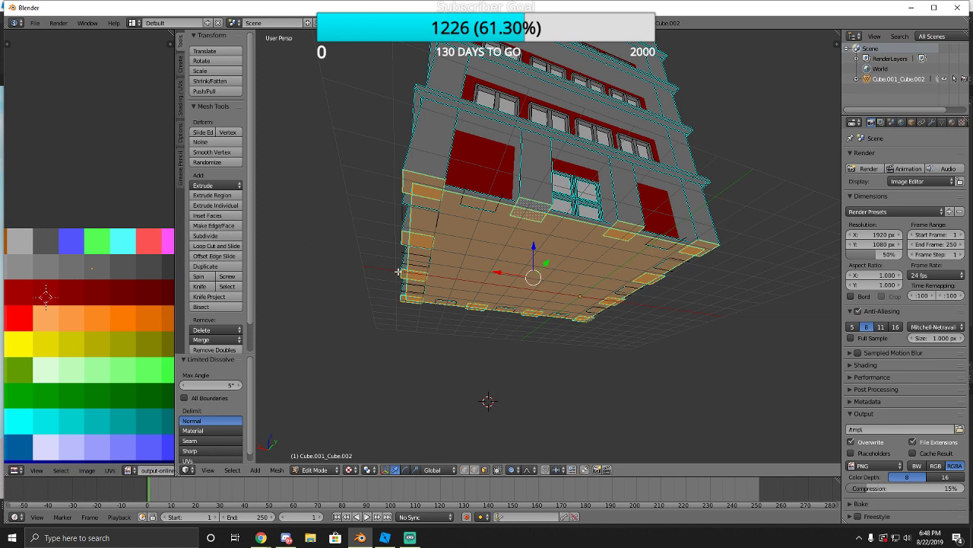
pyautogui.hotkey('ctrl', 'z')
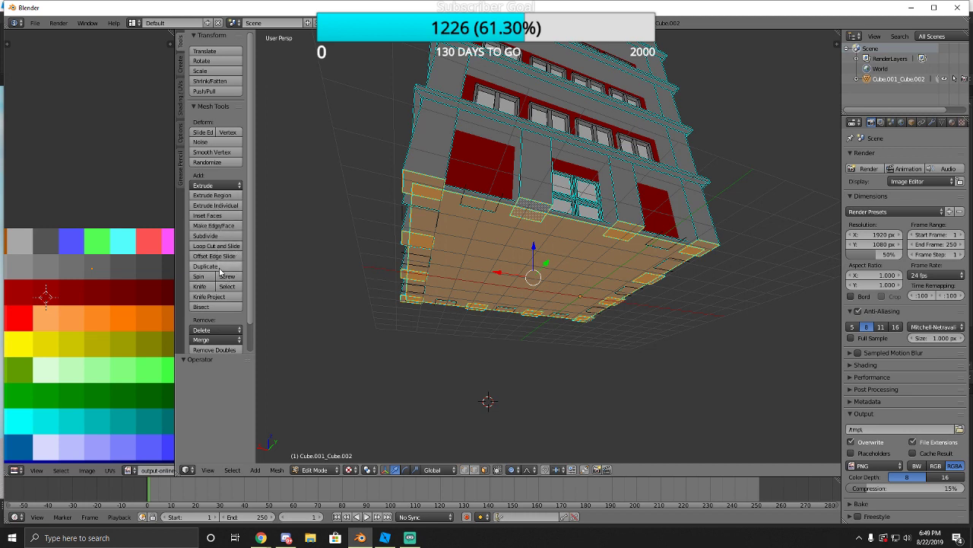
# Remove doubles from the selected underside and pillar bottom faces.
pyautogui.scroll(-2, 228, 285)
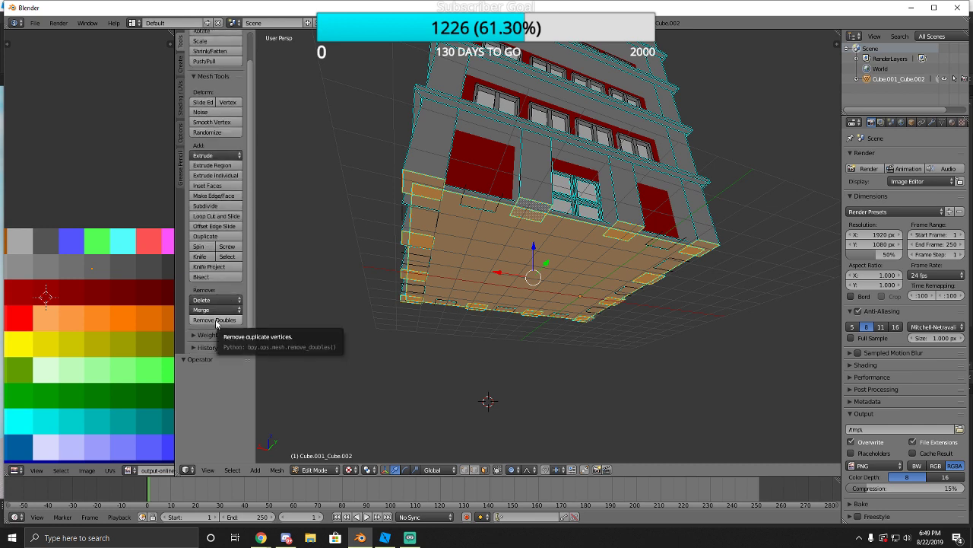
pyautogui.click(216, 320)
pyautogui.click(208, 310)
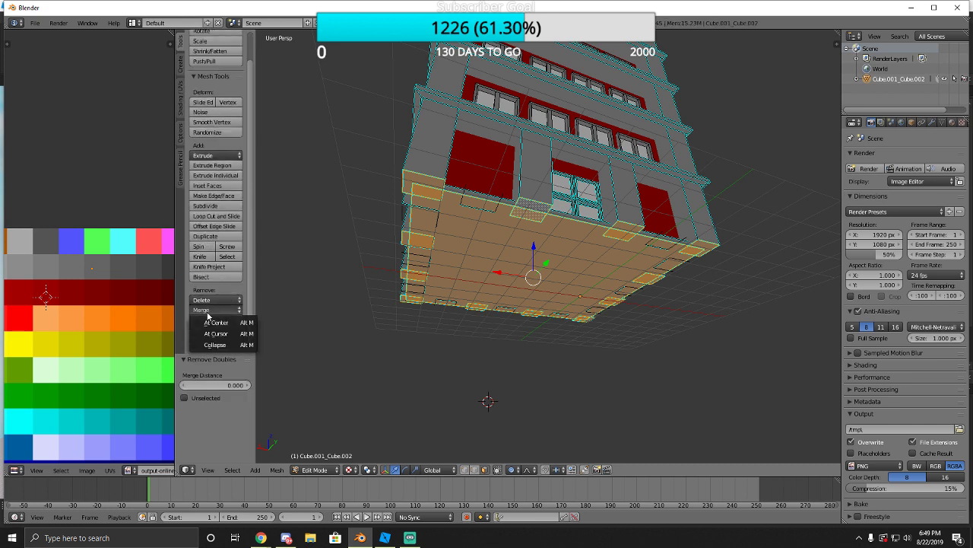
pyautogui.click(208, 313)
pyautogui.click(207, 310)
pyautogui.click(208, 312)
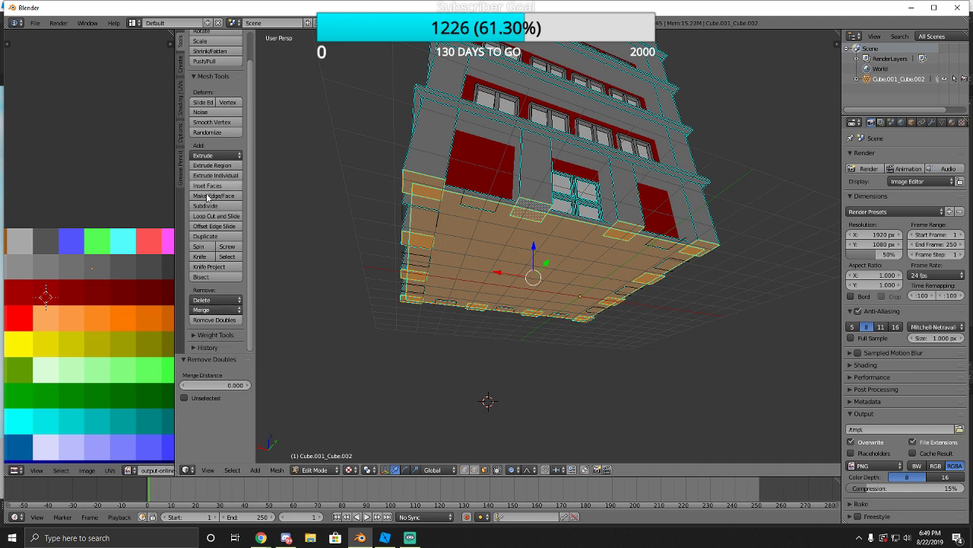
pyautogui.scroll(1, 208, 197)
pyautogui.scroll(1, 216, 153)
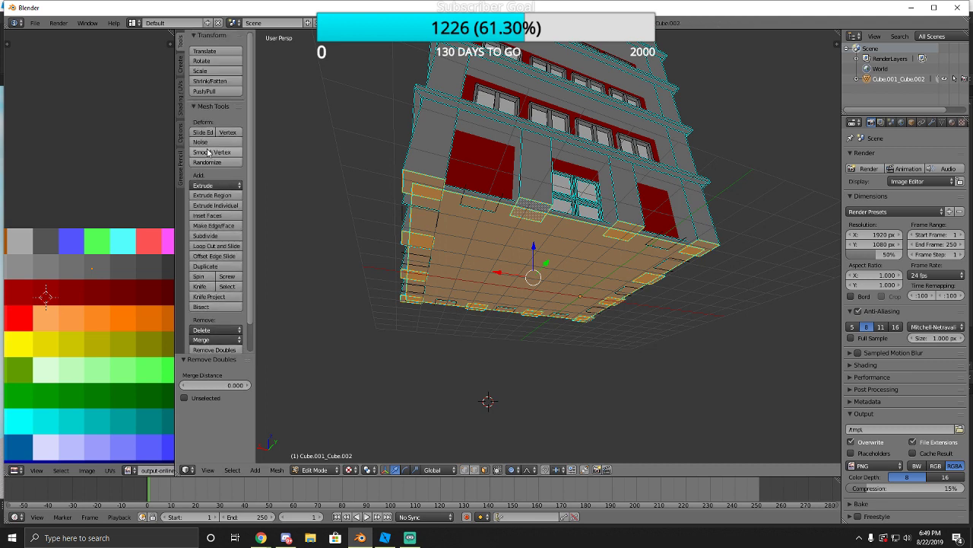
pyautogui.click(181, 98)
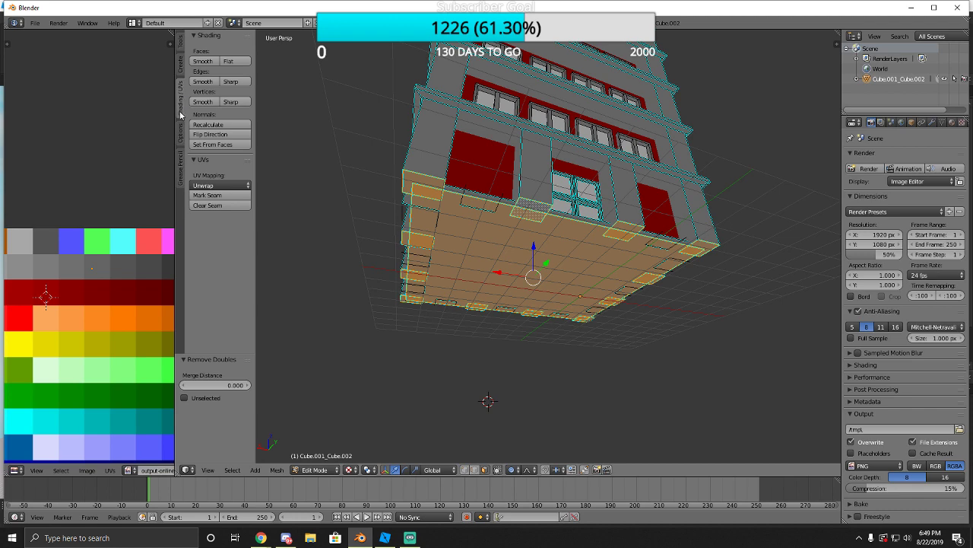
pyautogui.click(180, 147)
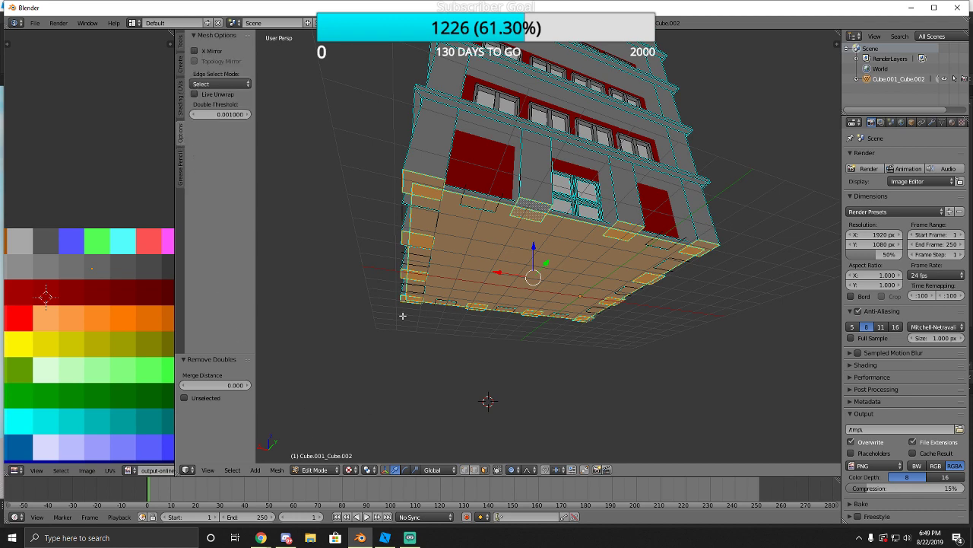
# Try scaling the selected bottom faces down by a factor of about 0.931 with proportional editing, and undo the scaling.
pyautogui.press('s')
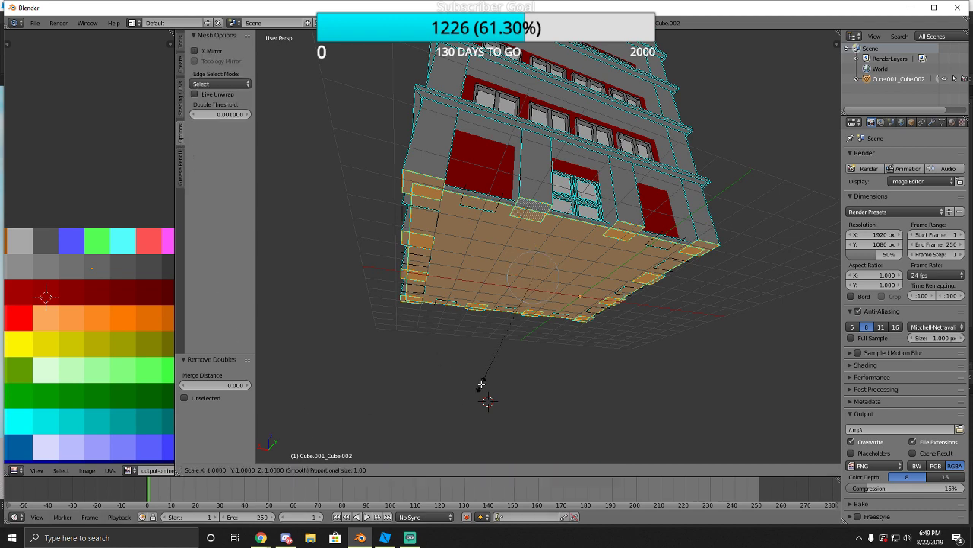
pyautogui.click(478, 373)
pyautogui.hotkey('shift', 'f')
pyautogui.press('w')
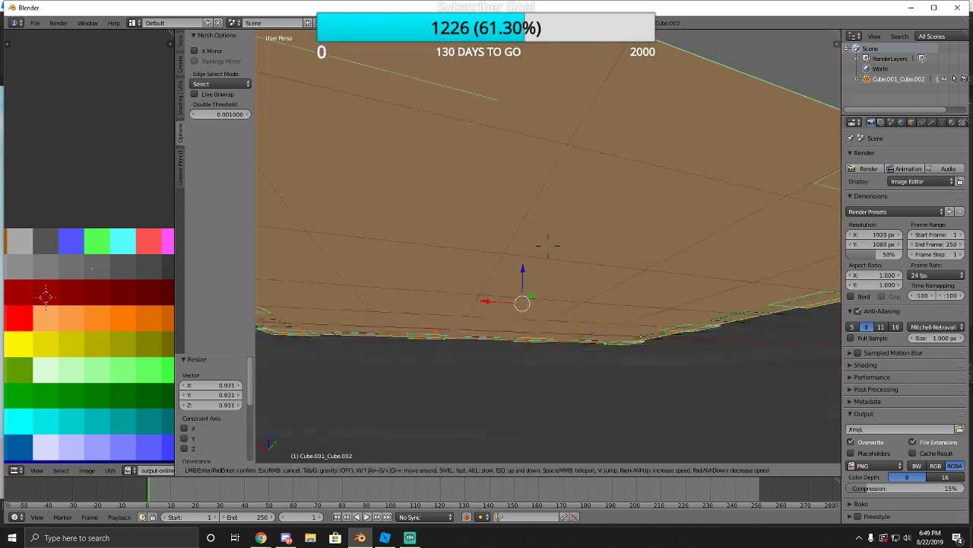
pyautogui.press('s')
pyautogui.click(547, 246)
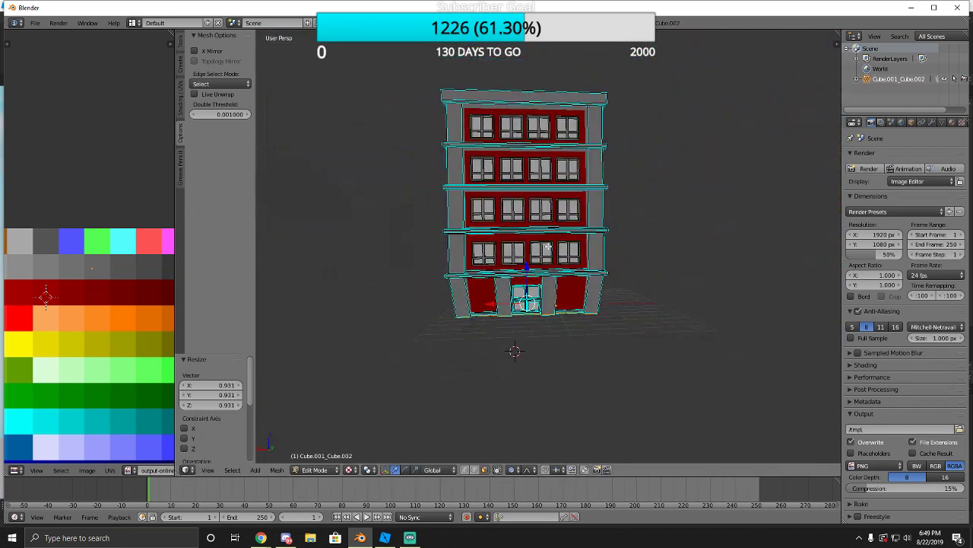
pyautogui.press('s')
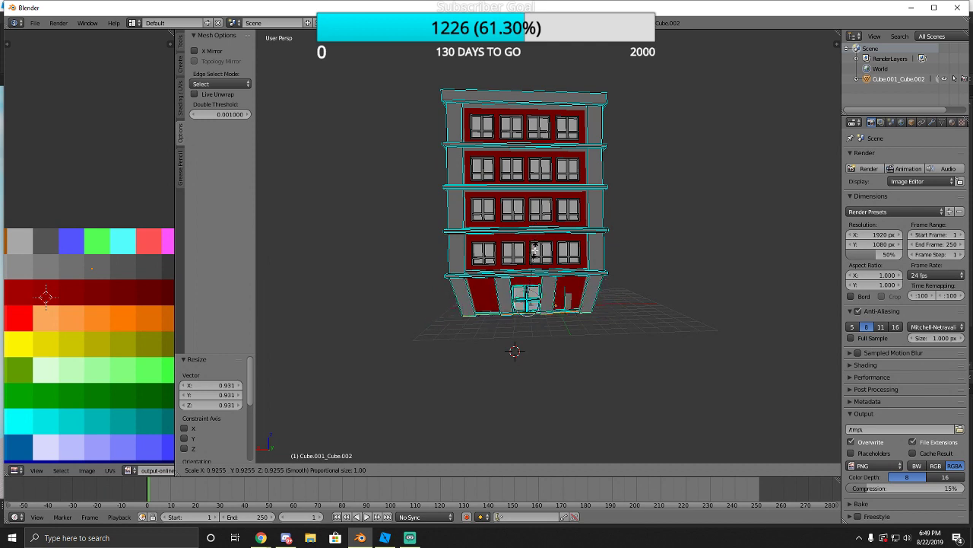
pyautogui.press('Escape')
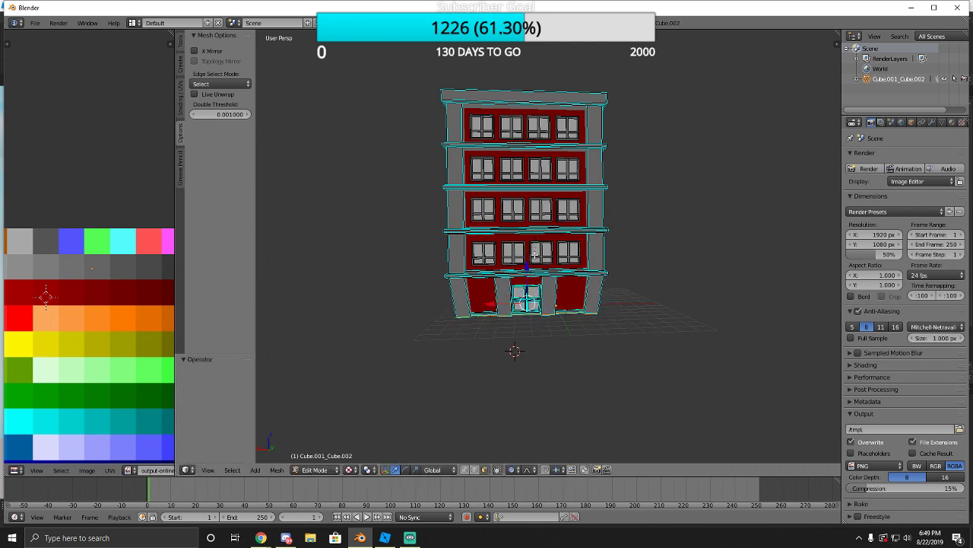
pyautogui.hotkey('ctrl', 'z')
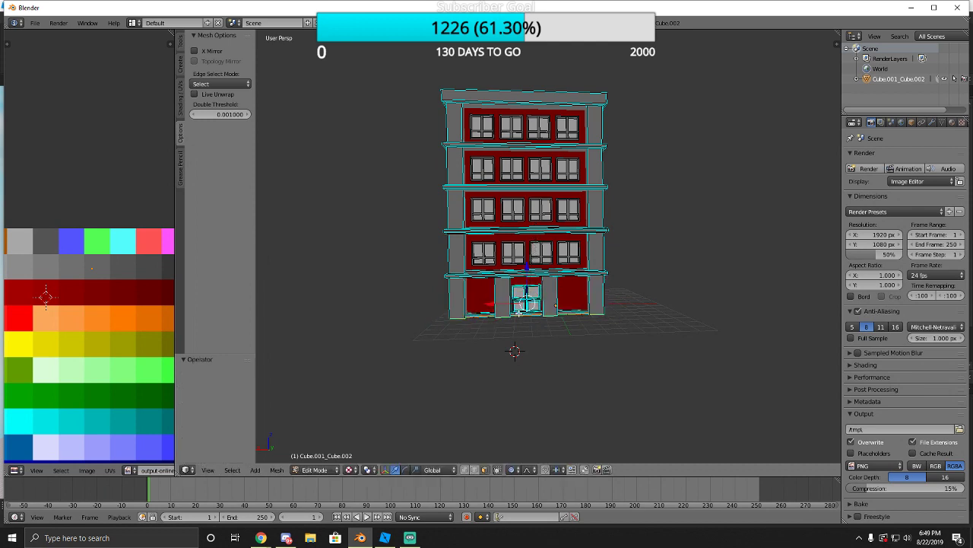
# Try scaling the selected bottom faces by about 0.953 and by about 1.248, undoing each scaling.
pyautogui.press('s')
pyautogui.click(46, 296)
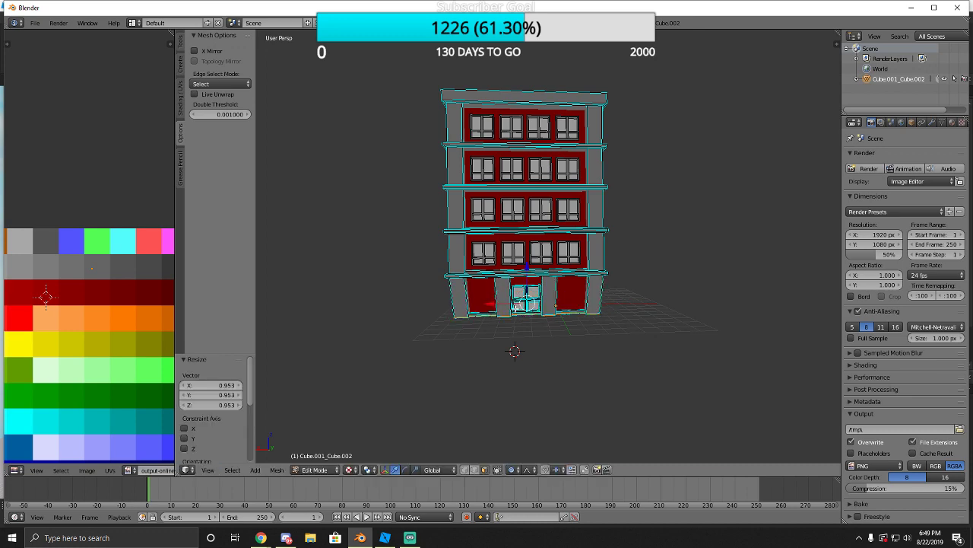
pyautogui.hotkey('ctrl', 'z')
pyautogui.press('s')
pyautogui.click(46, 297)
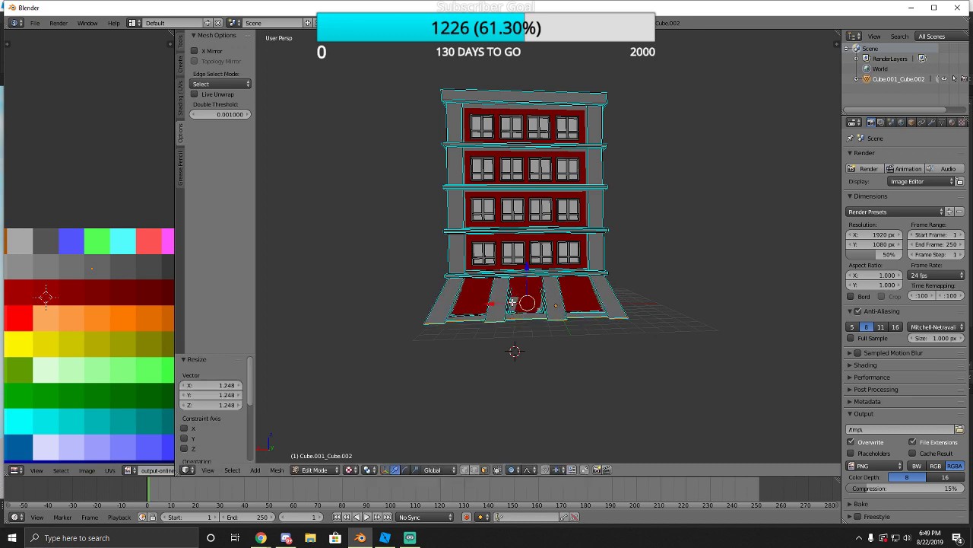
pyautogui.hotkey('ctrl', 'z')
# Scale the selected bottom faces down slightly, by a factor of about 0.994, using smooth proportional editing.
pyautogui.hotkey('shift', 'f')
pyautogui.press('w')
pyautogui.click(548, 247)
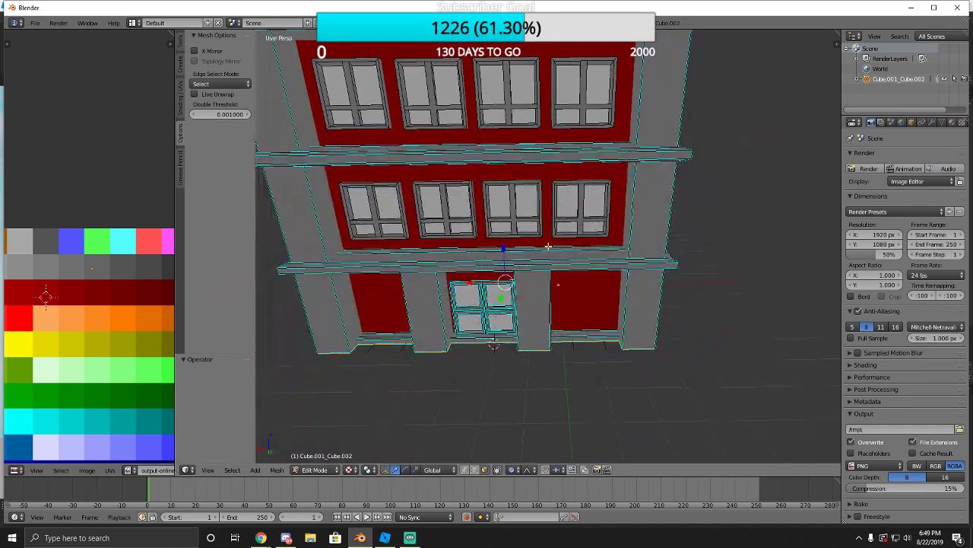
pyautogui.press('s')
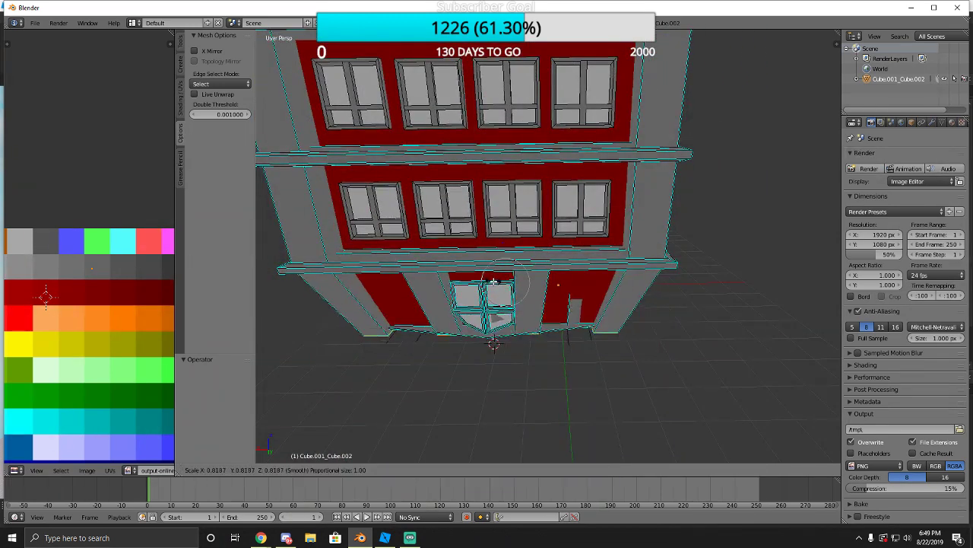
pyautogui.rightClick(492, 288)
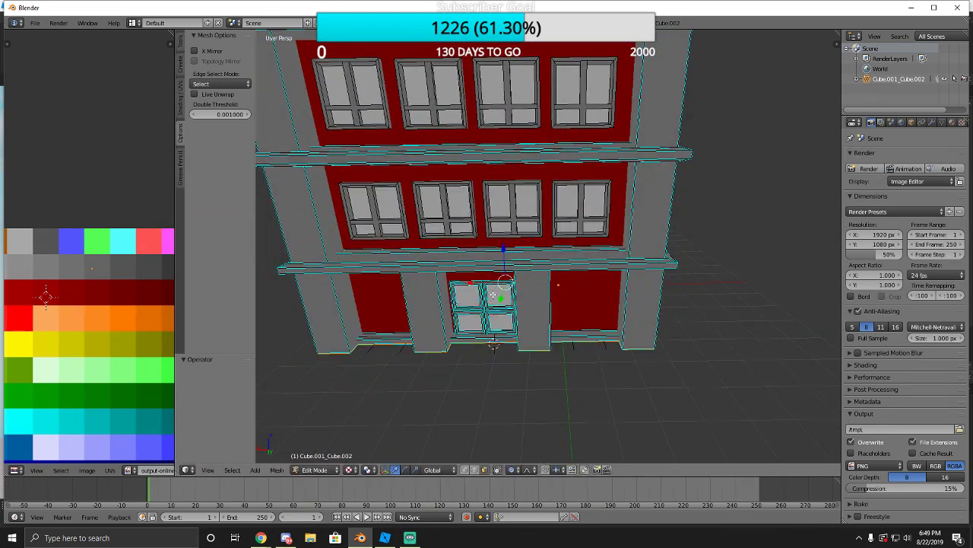
pyautogui.press('s')
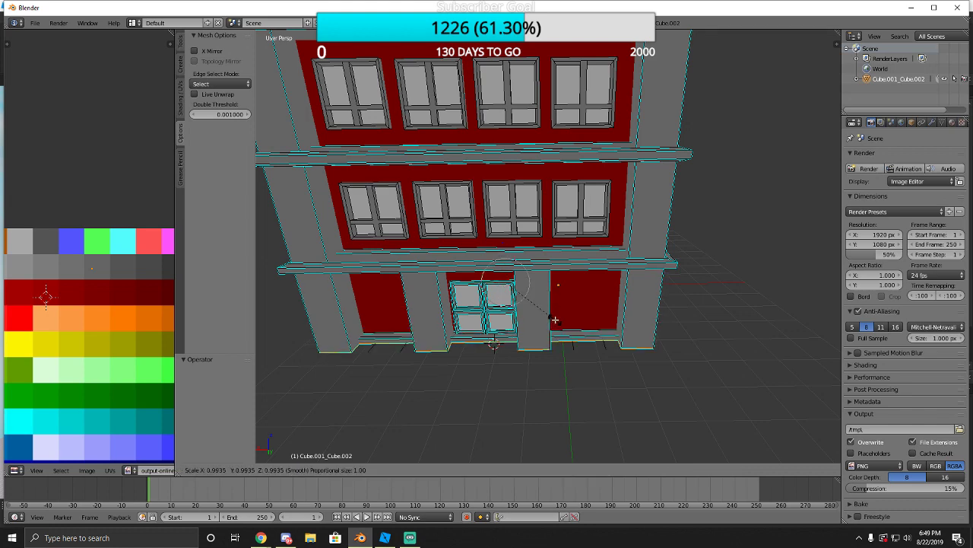
pyautogui.click(555, 320)
# Scale the selected bottom faces down once more by a factor of about 0.986.
pyautogui.hotkey('shift', 'f')
pyautogui.press('s')
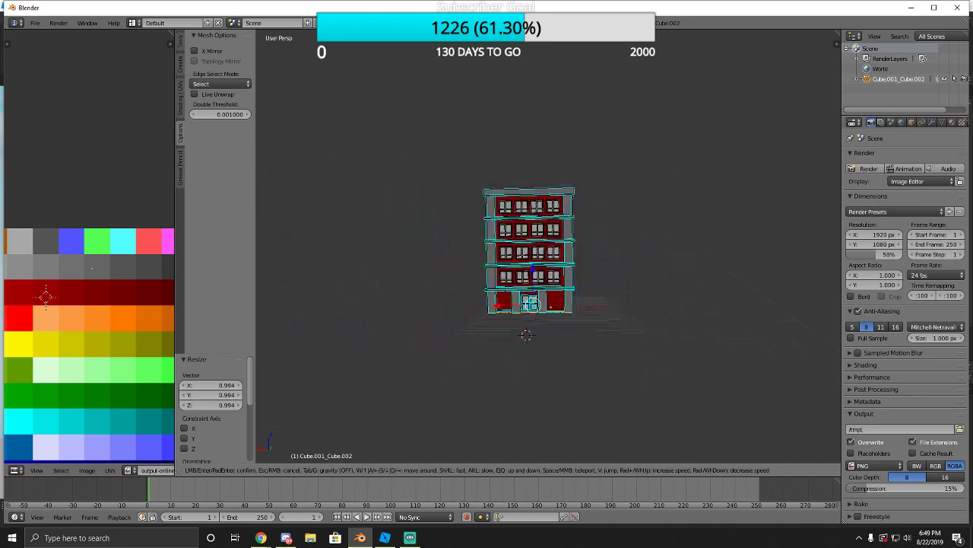
pyautogui.press('w')
pyautogui.click(548, 245)
pyautogui.press('s')
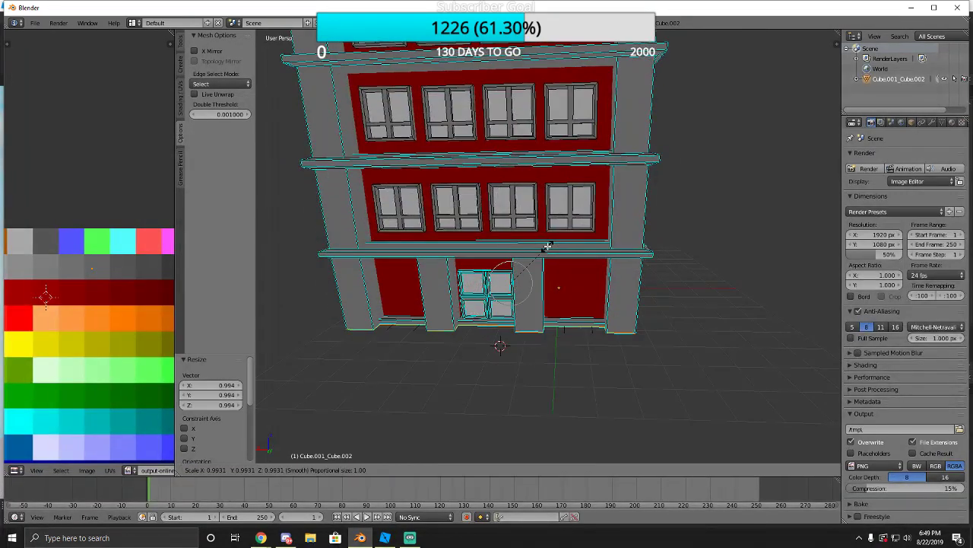
pyautogui.click(548, 246)
# Select the roof's recessed top face and scale it up by a factor of about 1.016 with proportional editing.
pyautogui.hotkey('shift', 'f')
pyautogui.press('s')
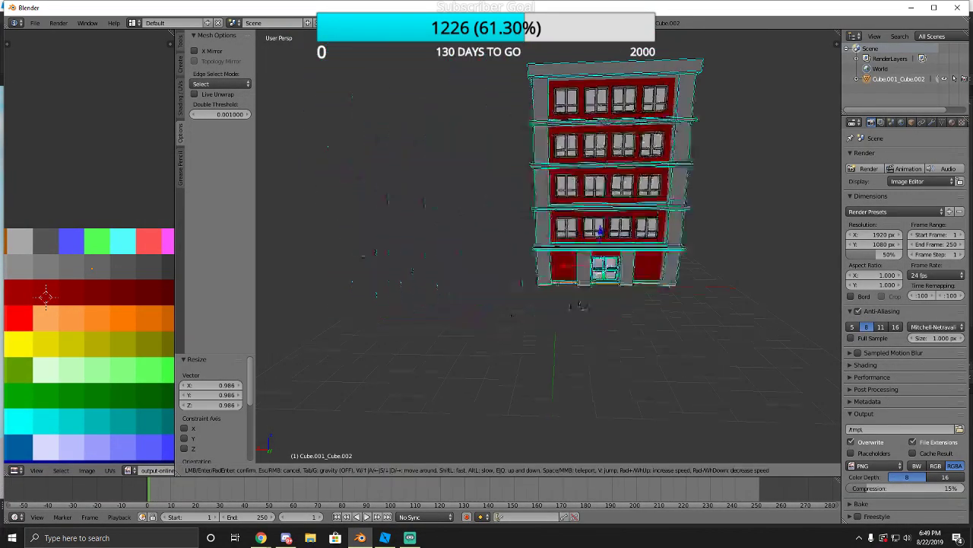
pyautogui.press('w')
pyautogui.click(547, 246)
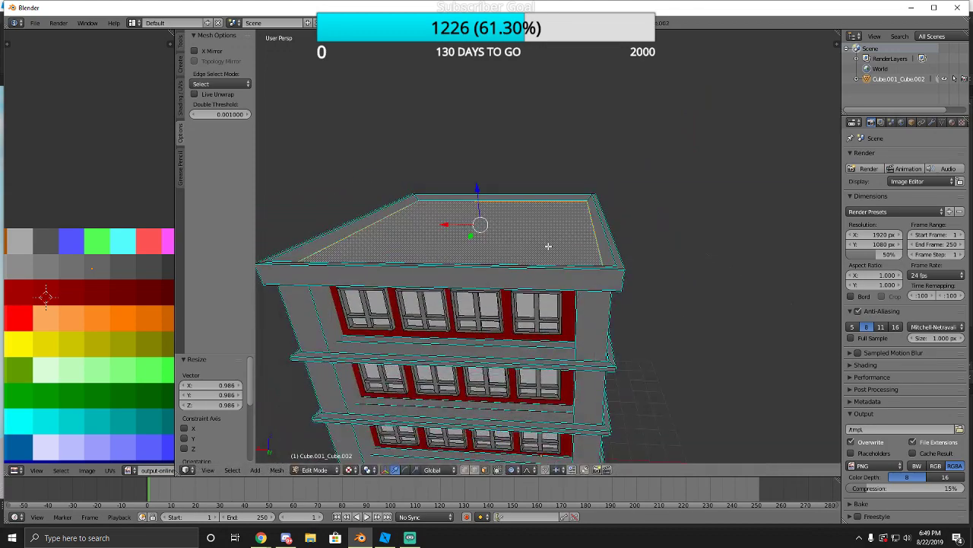
pyautogui.press('s')
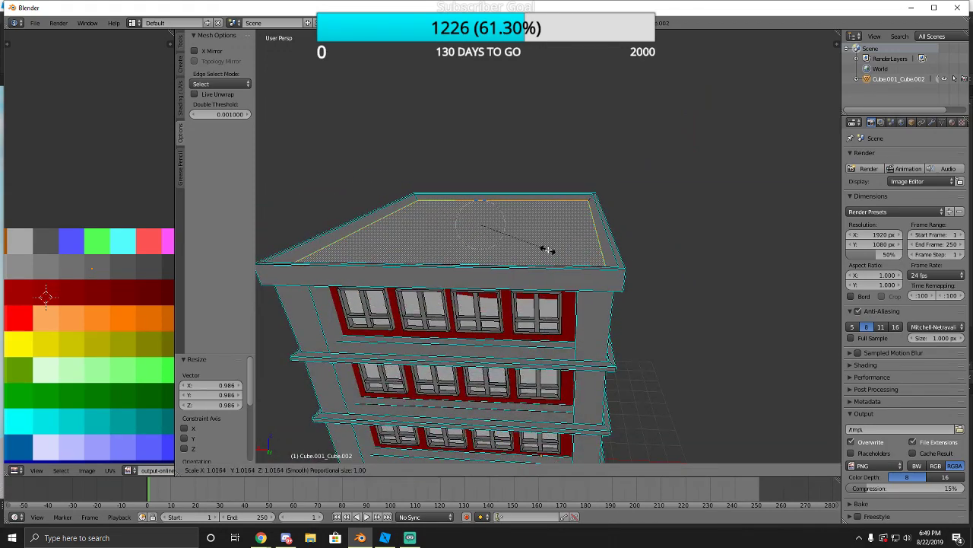
pyautogui.click(548, 247)
pyautogui.hotkey('shift', 'f')
pyautogui.press('s')
pyautogui.press('w')
pyautogui.click(547, 246)
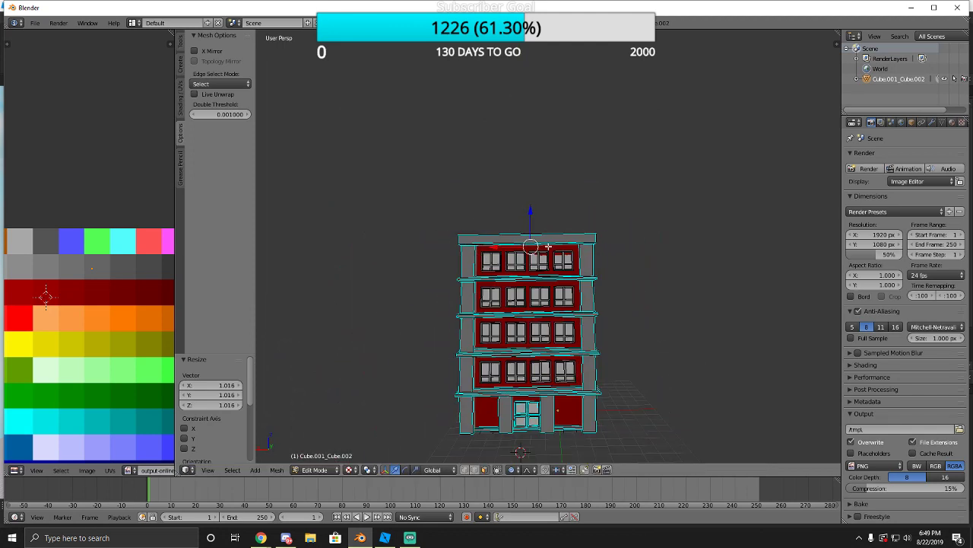
# Undo the latest proportional scaling edits on the roof and bottom faces and clear the mesh selection.
pyautogui.hotkey('ctrl', 'z')
pyautogui.hotkey('ctrl', 'z')
pyautogui.hotkey('ctrl', 'z')
pyautogui.hotkey('ctrl', 'z')
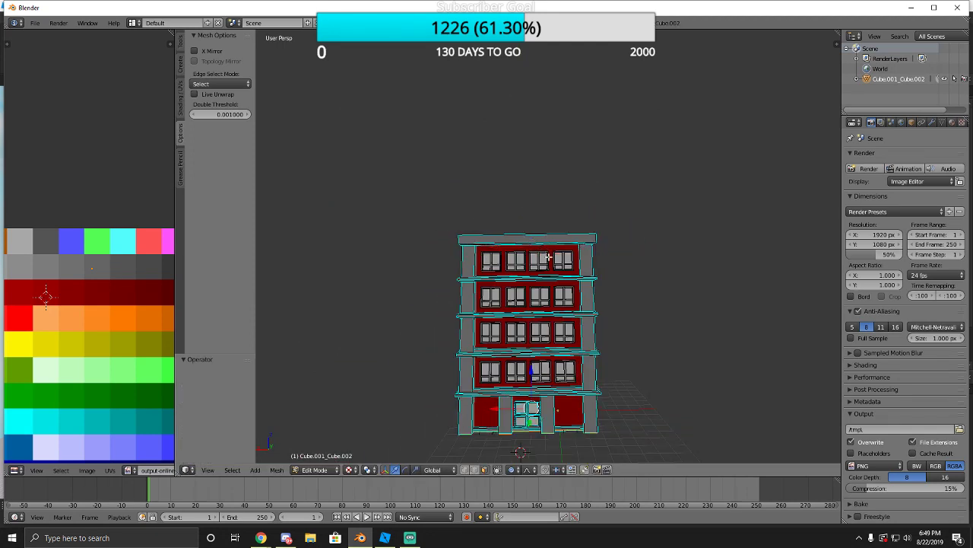
pyautogui.hotkey('shift', 'a')
pyautogui.press('a')
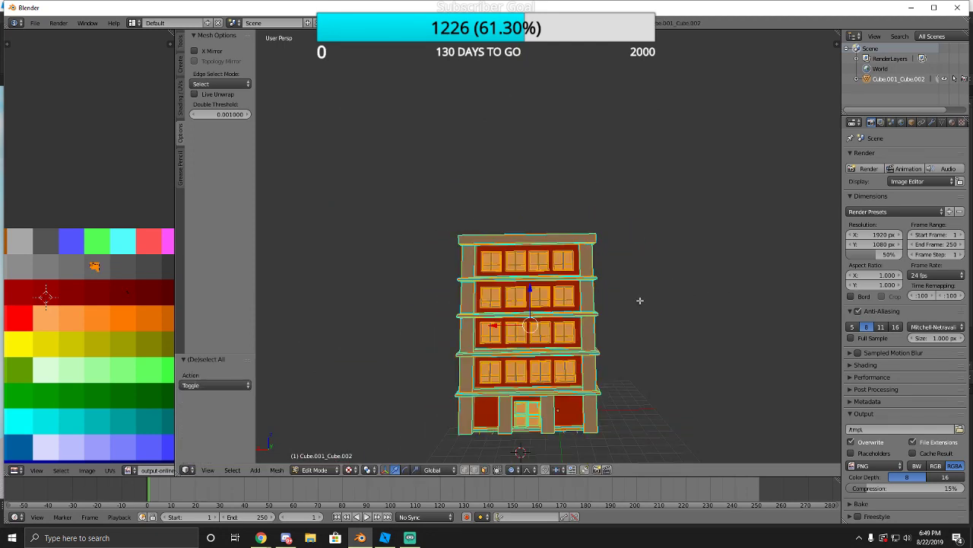
pyautogui.press('a')
pyautogui.press('a')
pyautogui.press('a')
# Select the end of the ledge above the lowest window row and raise it about 0.182 along Z.
pyautogui.rightClick(465, 373)
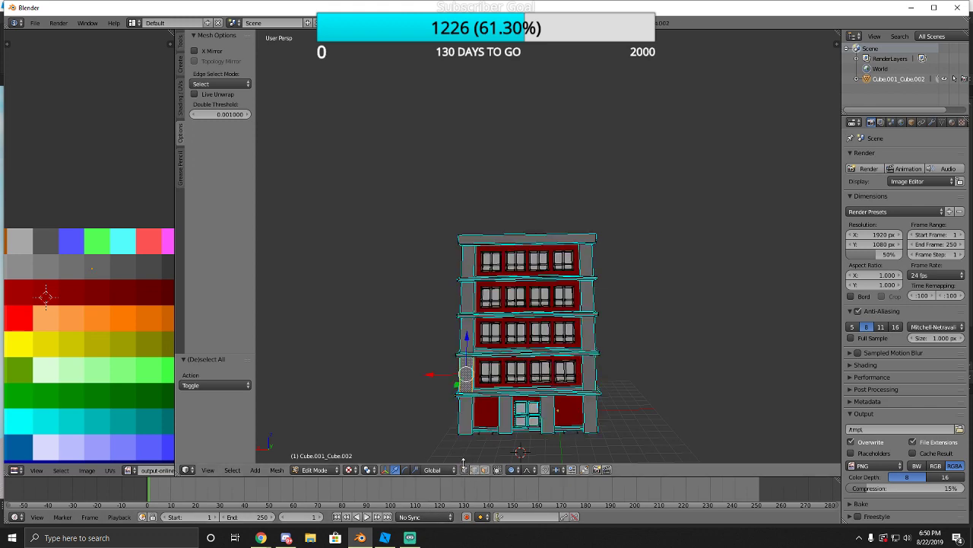
pyautogui.hotkey('shift', 'f')
pyautogui.press('w')
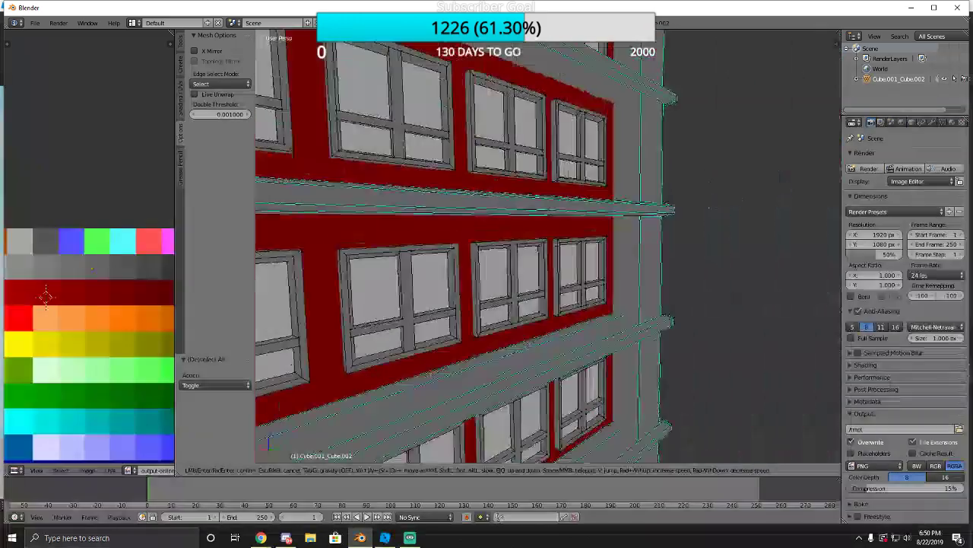
pyautogui.press('s')
pyautogui.click(518, 256)
pyautogui.hotkey('shift', 'f')
pyautogui.press('w')
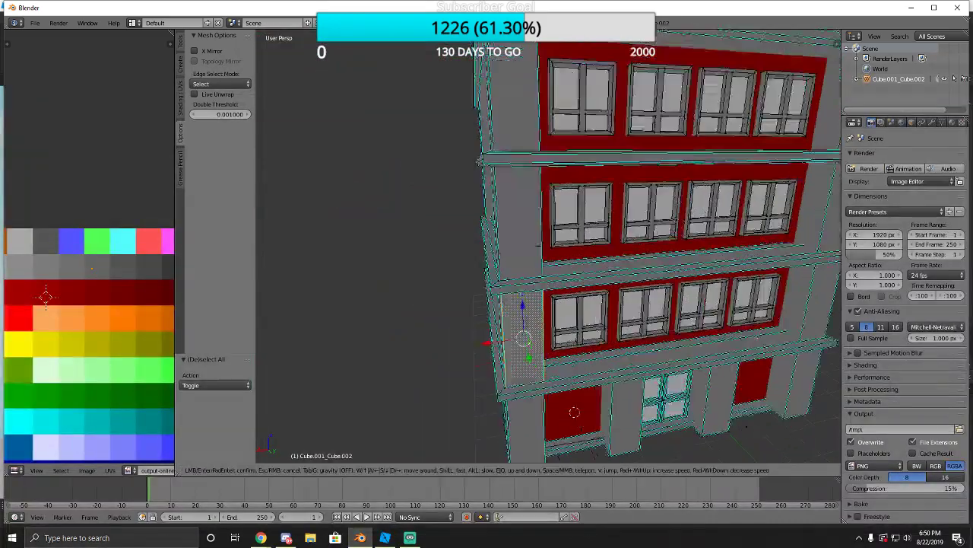
pyautogui.click(561, 281)
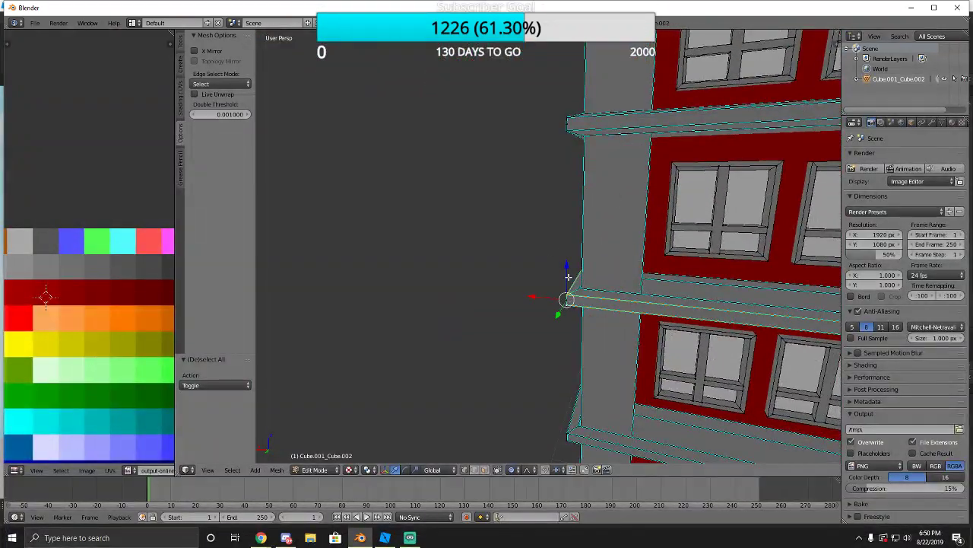
pyautogui.press('g')
pyautogui.press('z')
pyautogui.press('Return')
# Raise the opposite end of the middle ledge, between the second and third window rows, and lower it back about 0.166 along Z.
pyautogui.hotkey('shift', 'f')
pyautogui.press('s')
pyautogui.press('w')
pyautogui.click(549, 246)
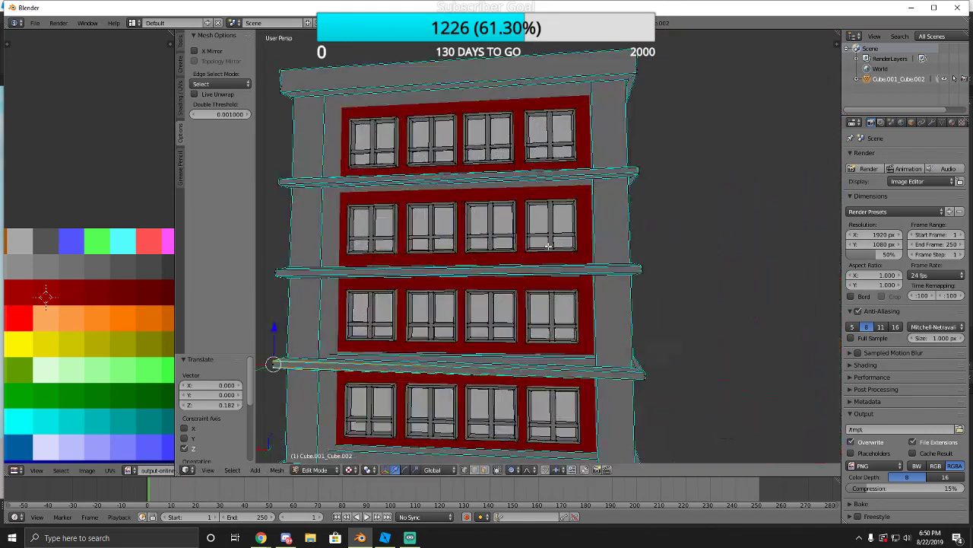
pyautogui.rightClick(640, 279)
pyautogui.press('g')
pyautogui.press('z')
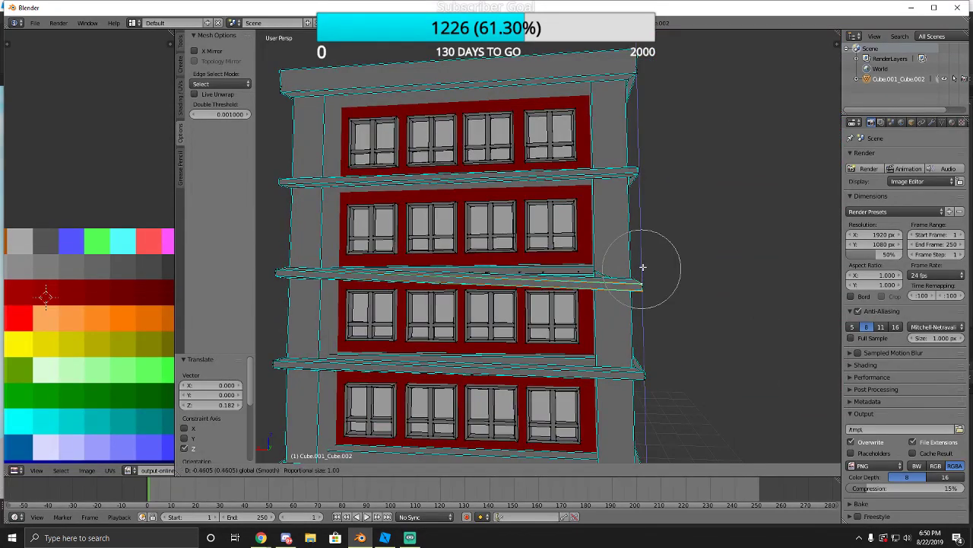
pyautogui.click(643, 260)
pyautogui.press('g')
pyautogui.press('z')
pyautogui.click(643, 265)
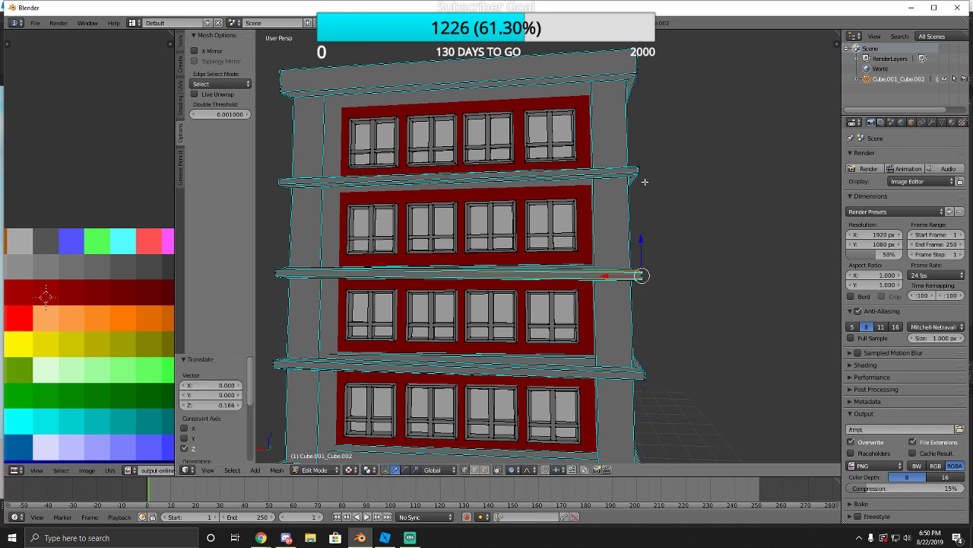
# Raise the end of the ledge below the top window row by about 0.170 along Z and return to Object Mode.
pyautogui.rightClick(637, 173)
pyautogui.press('g')
pyautogui.press('z')
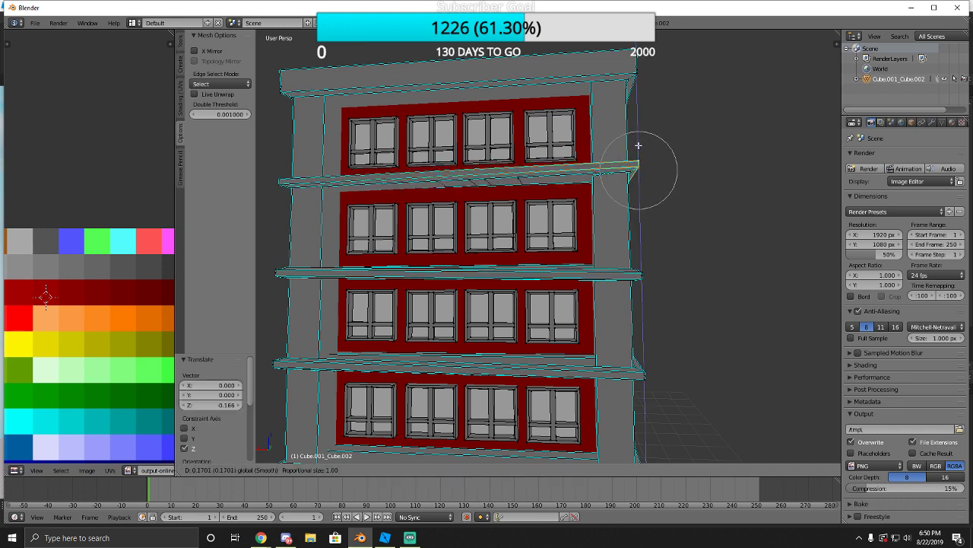
pyautogui.click(637, 164)
pyautogui.hotkey('shift', 'f')
pyautogui.press('s')
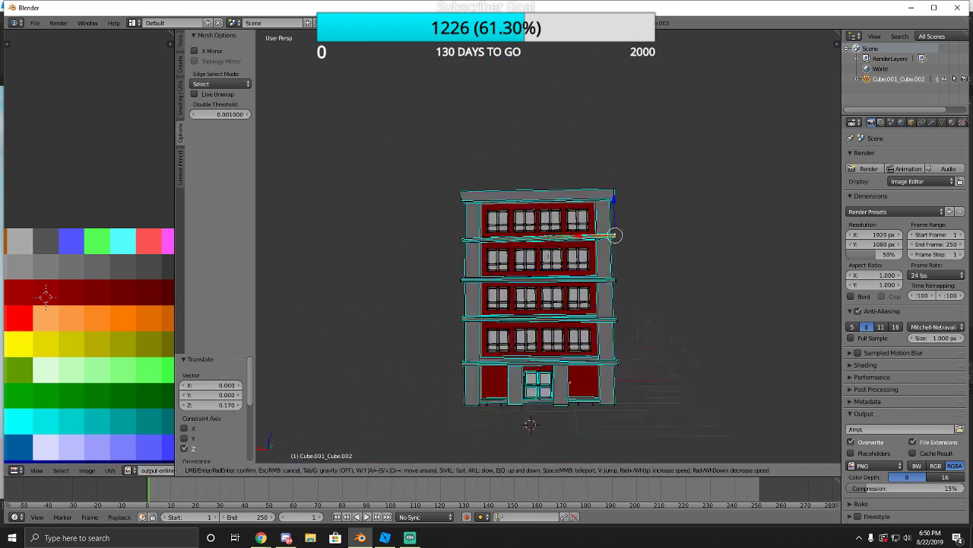
pyautogui.click(559, 274)
pyautogui.press('a')
pyautogui.click(335, 469)
pyautogui.click(325, 402)
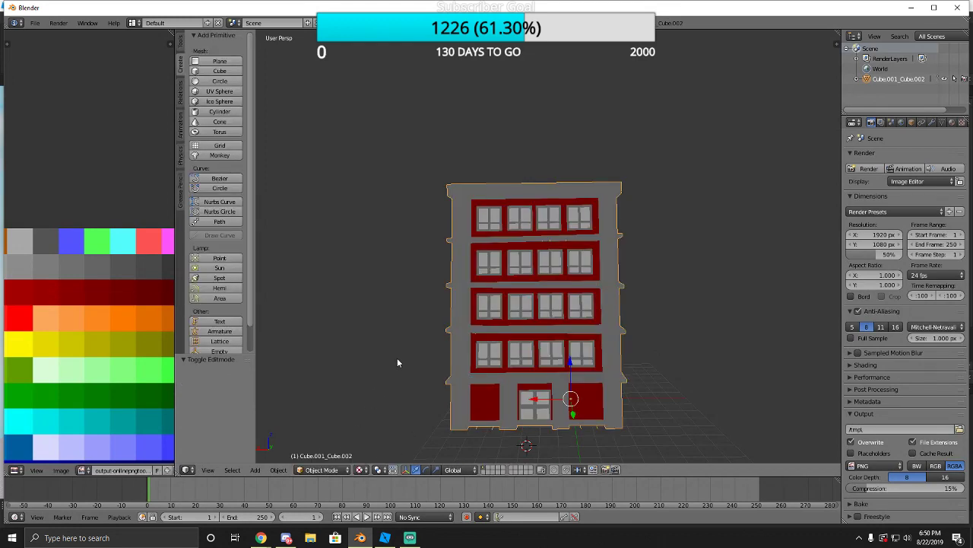
# Inspect the reshaped building from the front and the side, and look over the colour palette image.
pyautogui.hotkey('shift', 'f')
pyautogui.press('w')
pyautogui.press('s')
pyautogui.click(548, 243)
pyautogui.press('a')
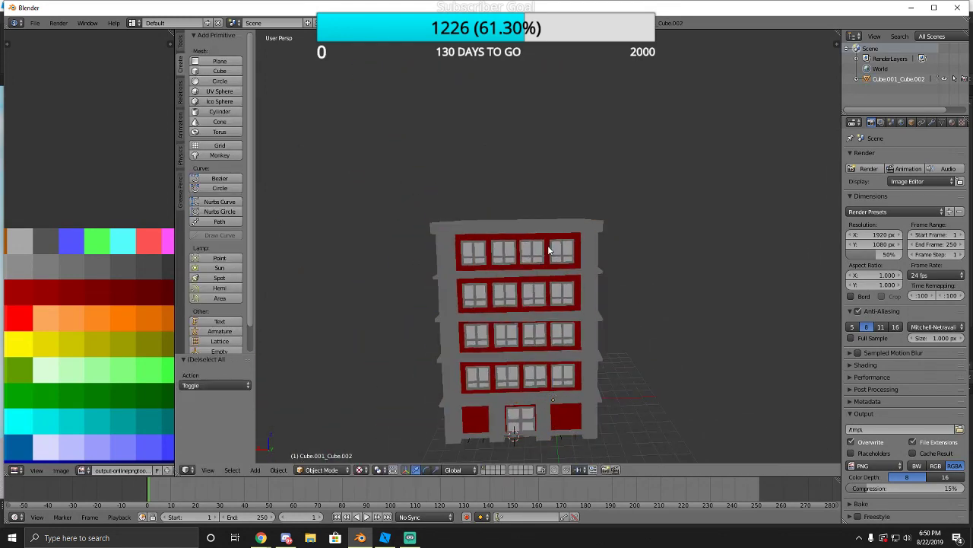
pyautogui.rightClick(491, 366)
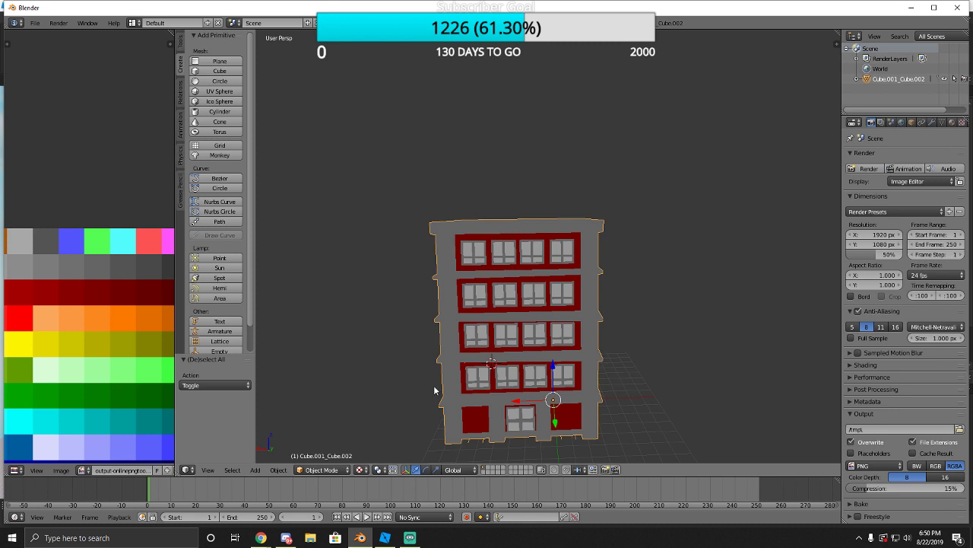
pyautogui.scroll(-4, 116, 331)
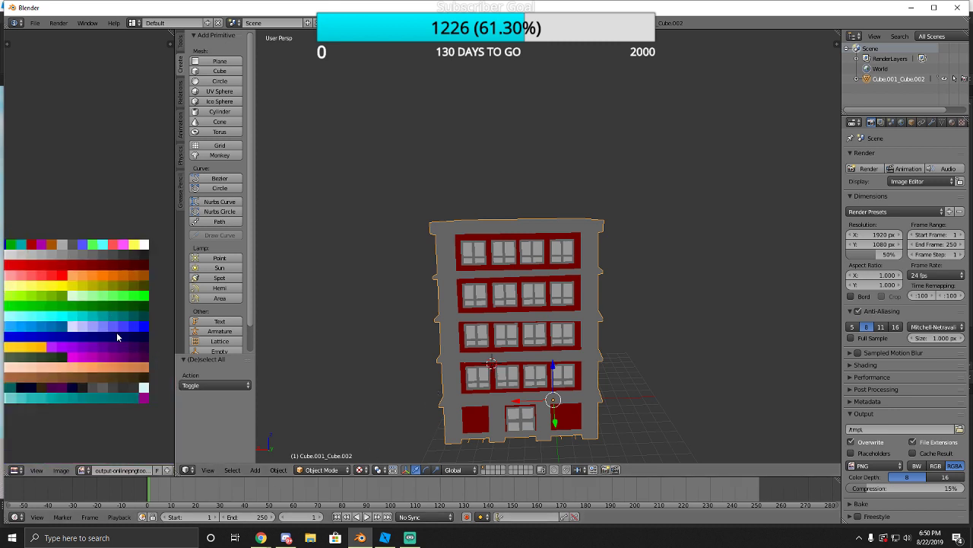
pyautogui.scroll(3, 120, 295)
pyautogui.moveTo(119, 295); pyautogui.dragTo(106, 304, button='middle')
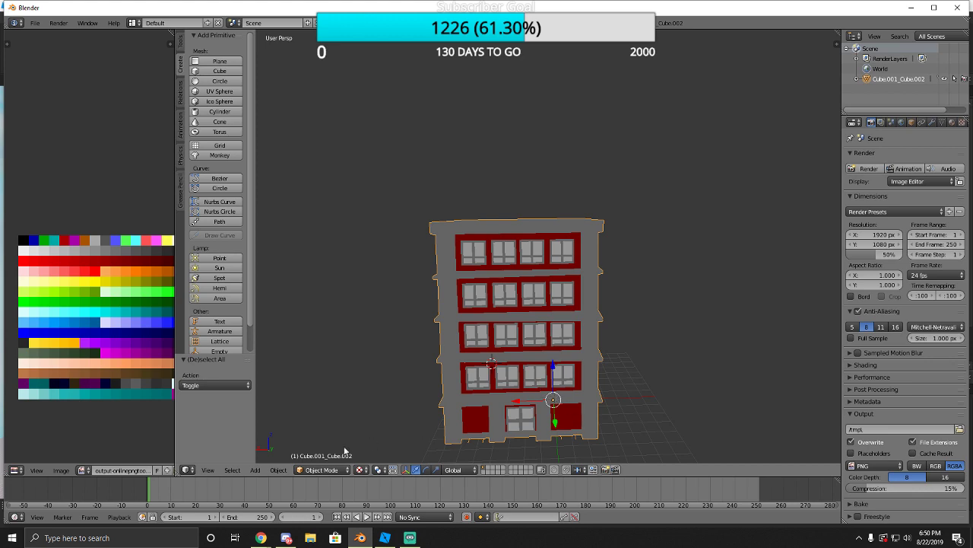
pyautogui.click(327, 469)
pyautogui.scroll(2, 498, 264)
pyautogui.moveTo(502, 264); pyautogui.dragTo(455, 269, button='middle')
pyautogui.scroll(-3, 532, 241)
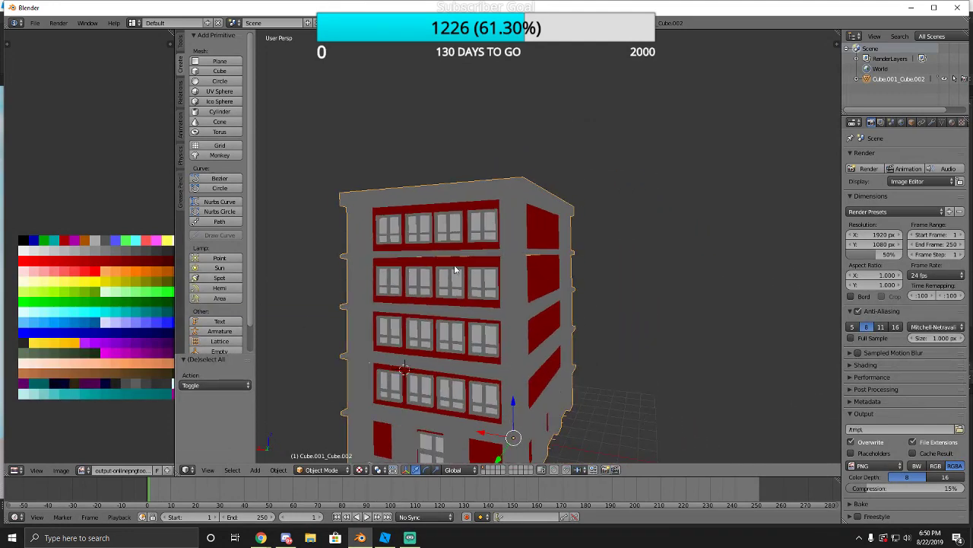
pyautogui.moveTo(480, 373); pyautogui.dragTo(505, 302, button='middle')
pyautogui.scroll(-2, 506, 302)
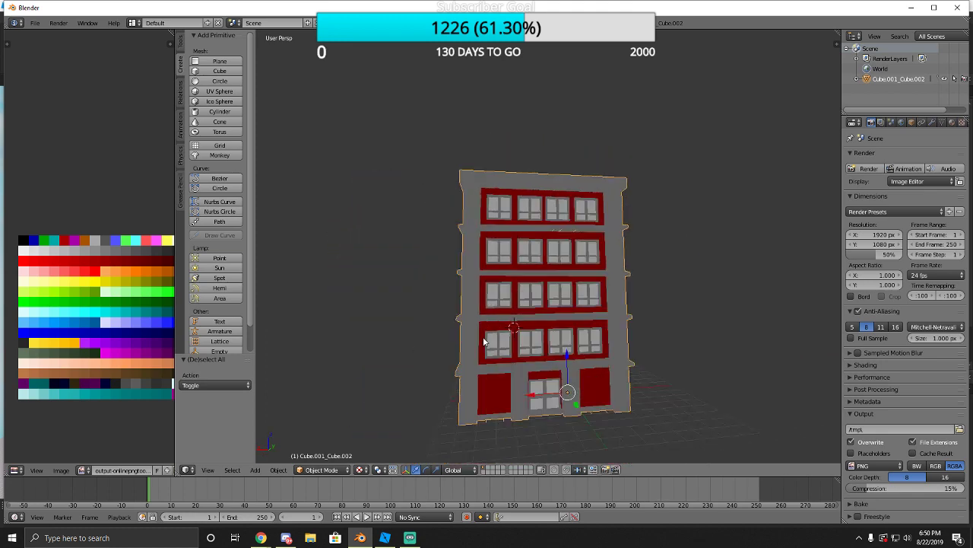
# Switch to Roblox Studio and move the five large buildings closer around the cluster of smaller ones on the baseplate.
pyautogui.click(388, 538)
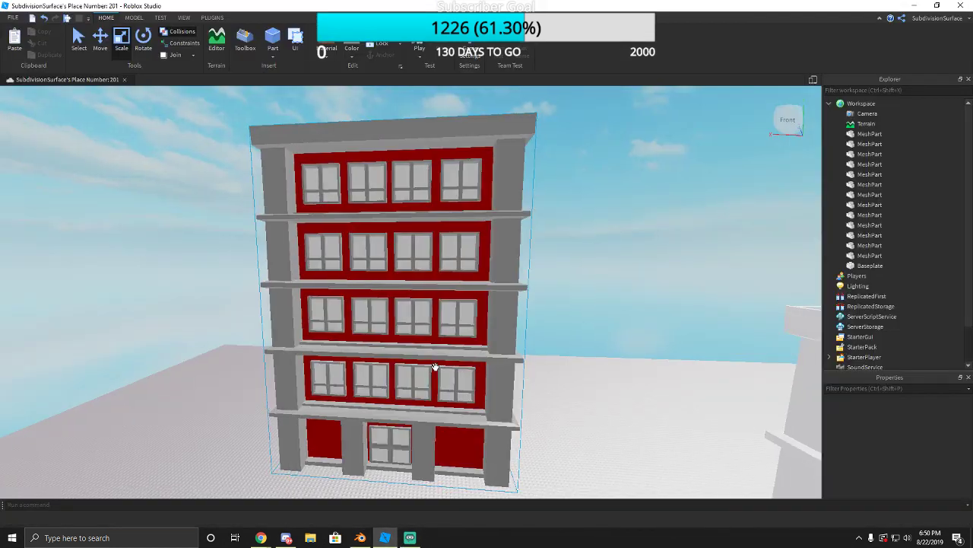
pyautogui.moveTo(456, 342); pyautogui.dragTo(437, 371, button='right')
pyautogui.scroll(-6, 437, 371)
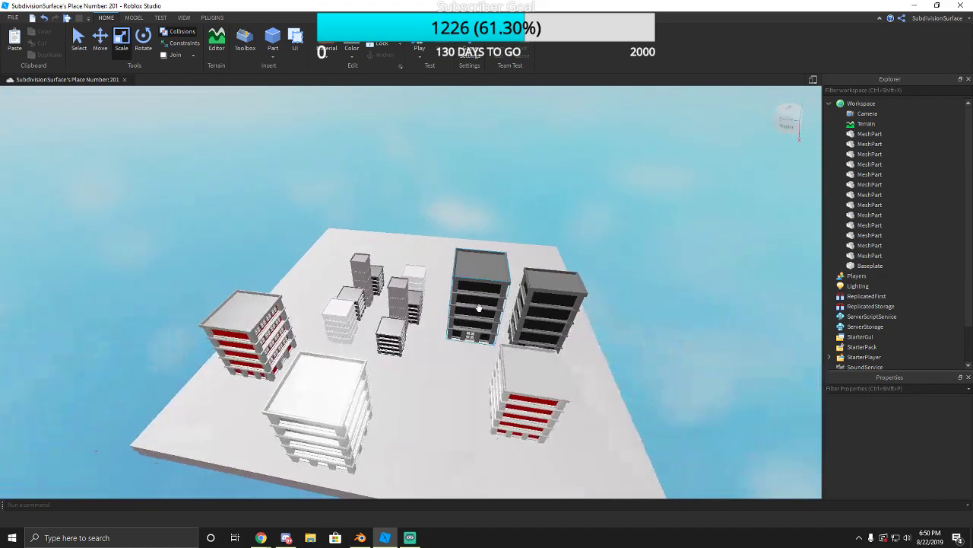
pyautogui.click(454, 252)
pyautogui.moveTo(452, 251); pyautogui.dragTo(416, 221)
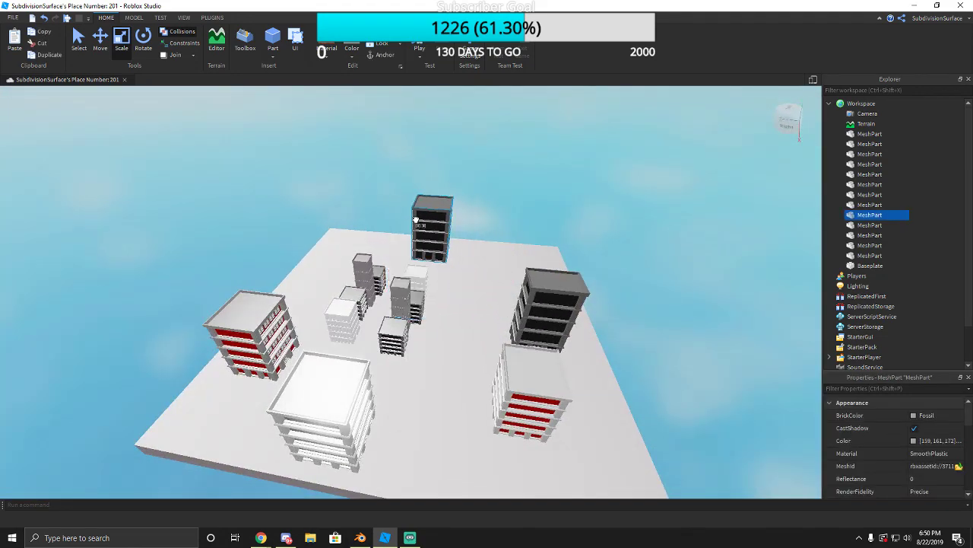
pyautogui.moveTo(251, 335); pyautogui.dragTo(285, 295)
pyautogui.moveTo(319, 410); pyautogui.dragTo(330, 371)
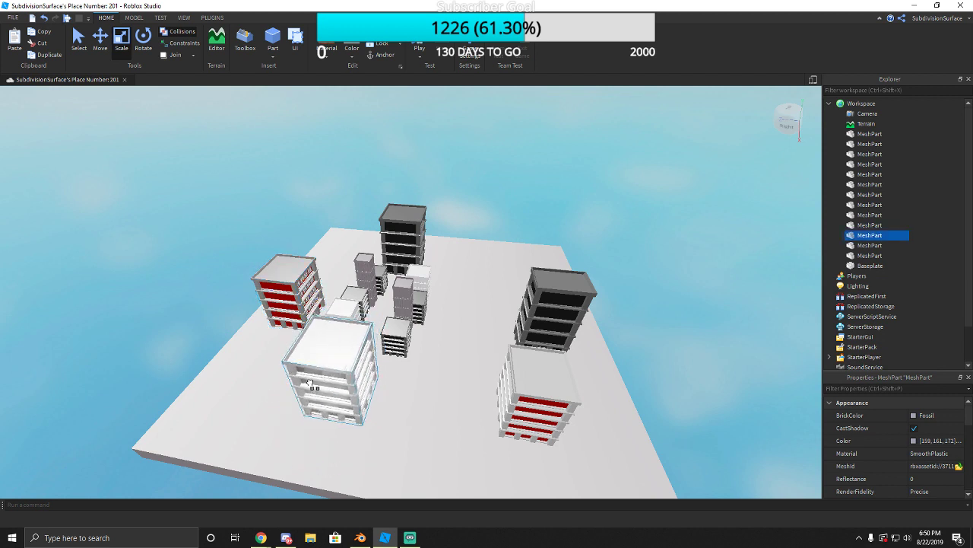
pyautogui.moveTo(495, 396); pyautogui.dragTo(415, 369)
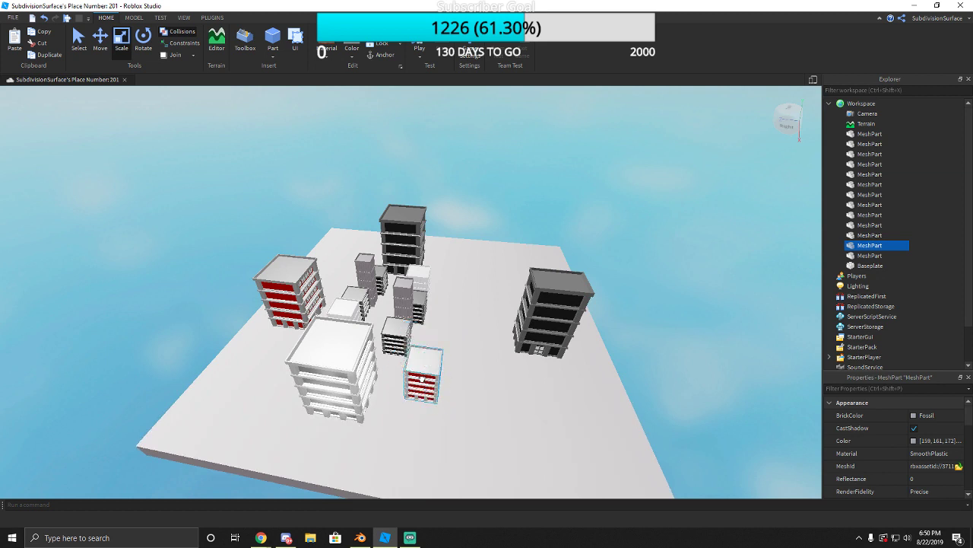
pyautogui.moveTo(523, 334); pyautogui.dragTo(428, 310)
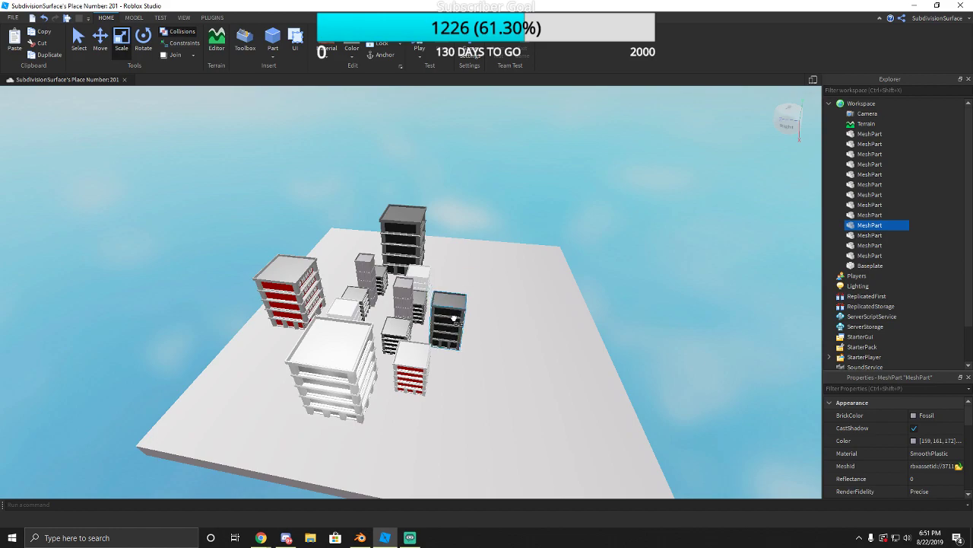
# Clear the selection and examine the rearranged city close up between the buildings and from above.
pyautogui.scroll(10, 421, 323)
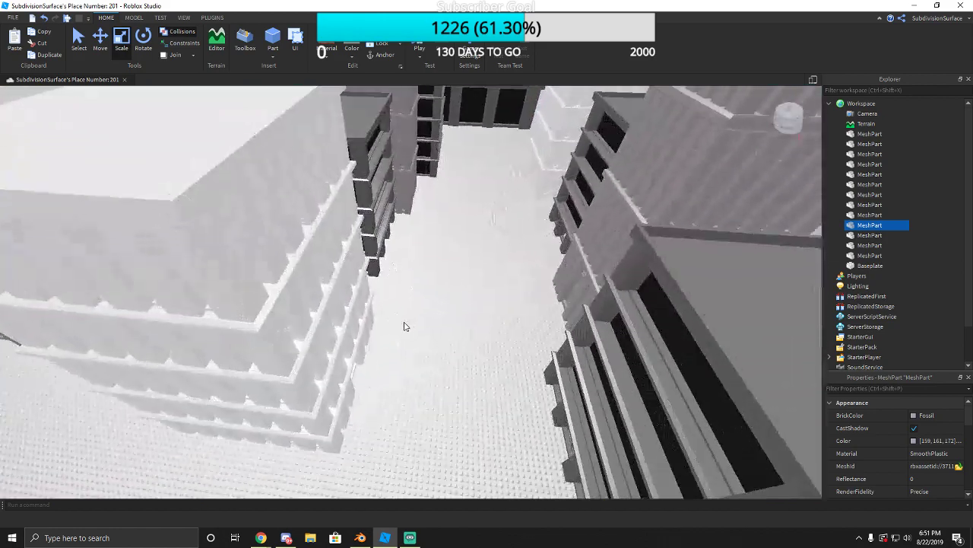
pyautogui.moveTo(403, 325); pyautogui.dragTo(403, 322, button='right')
pyautogui.click(403, 324)
pyautogui.click(237, 423)
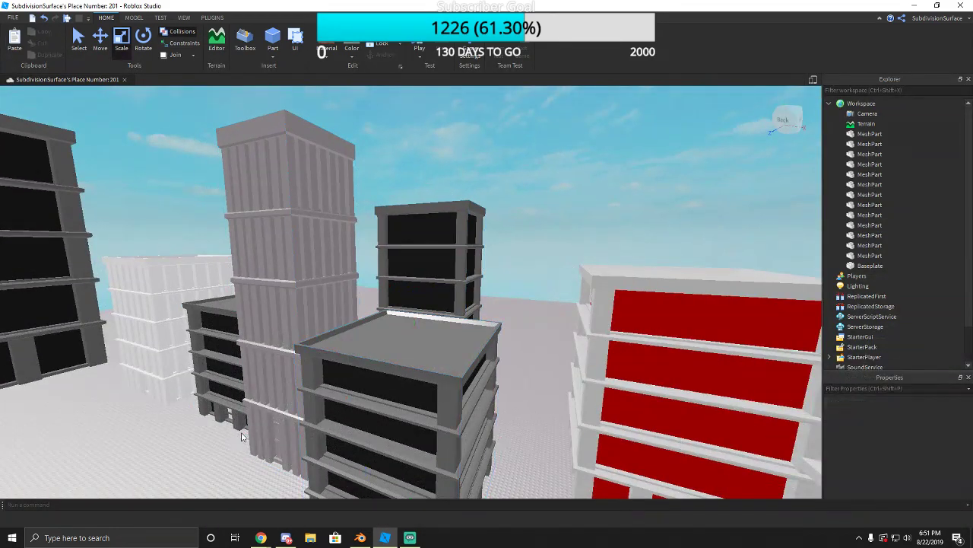
pyautogui.moveTo(236, 424); pyautogui.dragTo(380, 393, button='right')
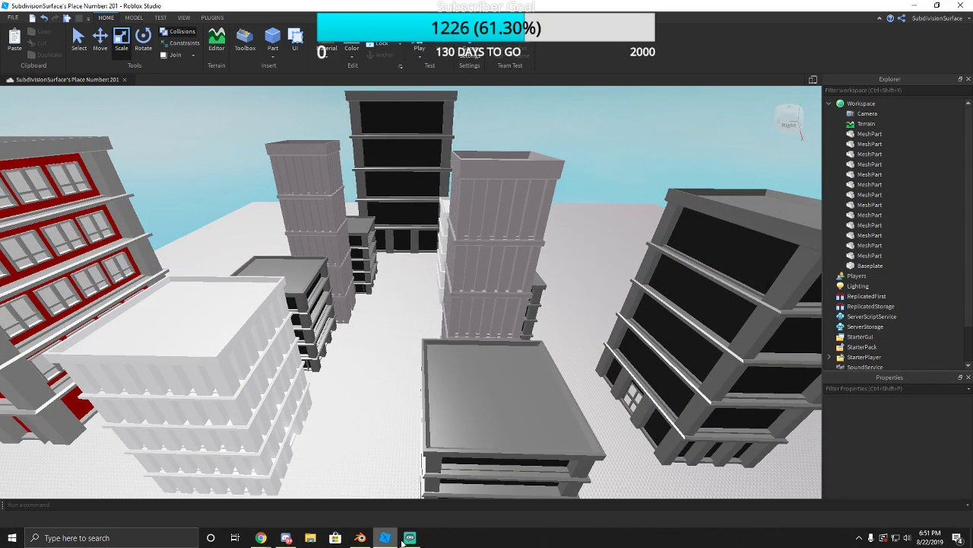
pyautogui.moveTo(345, 346); pyautogui.dragTo(334, 354, button='right')
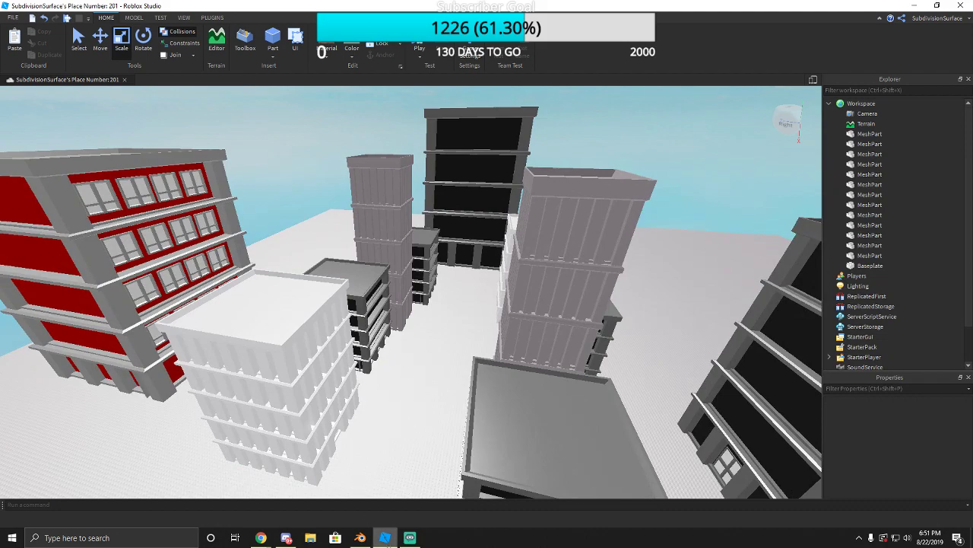